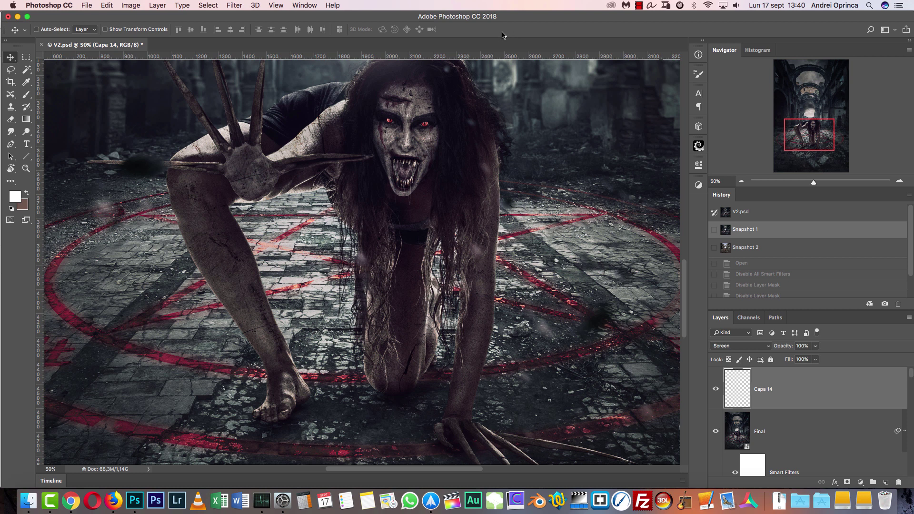
Examine the finished composite in V2.psd at several zoom levels, focusing on the creature's face, hands and the floor pentagram
{"action": "mouse_move", "coordinate": [797, 146]}
{"action": "left_mouse_down"}
{"action": "mouse_move", "coordinate": [798, 137]}
{"action": "mouse_move", "coordinate": [796, 145]}
{"action": "left_mouse_up"}
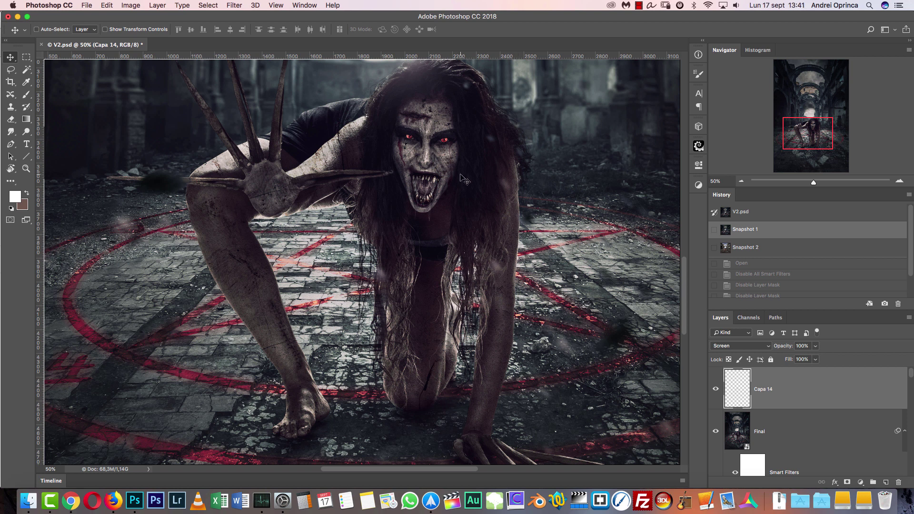
{"action": "left_click", "coordinate": [741, 181]}
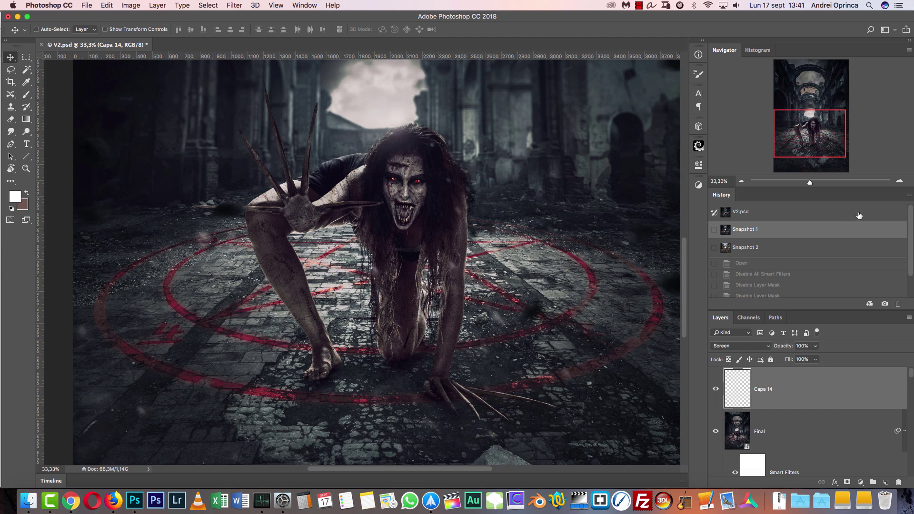
{"action": "left_click", "coordinate": [900, 181]}
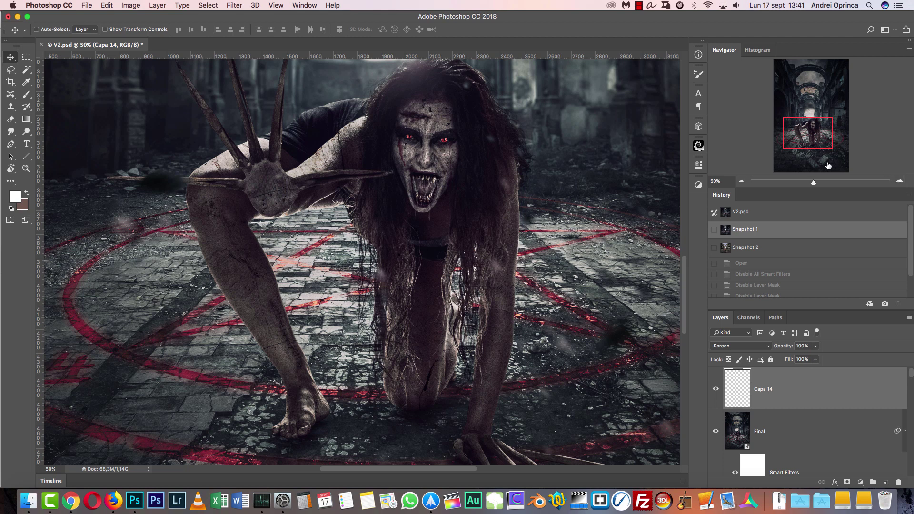
{"action": "mouse_move", "coordinate": [800, 137]}
{"action": "left_mouse_down"}
{"action": "mouse_move", "coordinate": [803, 97]}
{"action": "mouse_move", "coordinate": [803, 135]}
{"action": "left_mouse_up"}
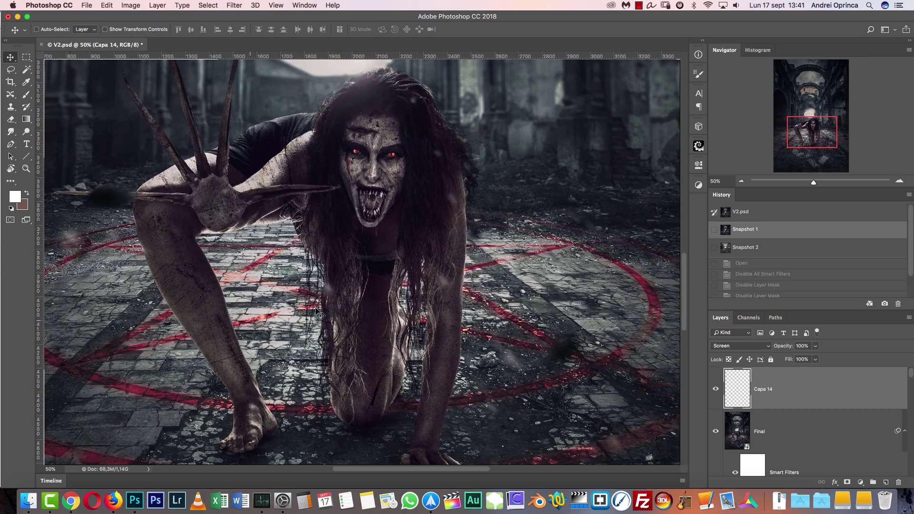
{"action": "left_click", "coordinate": [907, 180]}
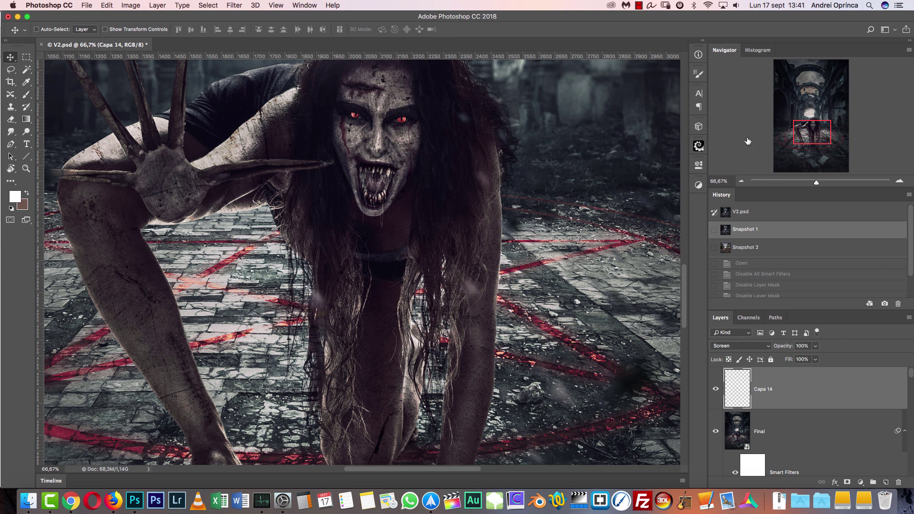
{"action": "mouse_move", "coordinate": [813, 124]}
{"action": "left_mouse_down"}
{"action": "mouse_move", "coordinate": [812, 139]}
{"action": "mouse_move", "coordinate": [808, 99]}
{"action": "mouse_move", "coordinate": [807, 121]}
{"action": "left_mouse_up"}
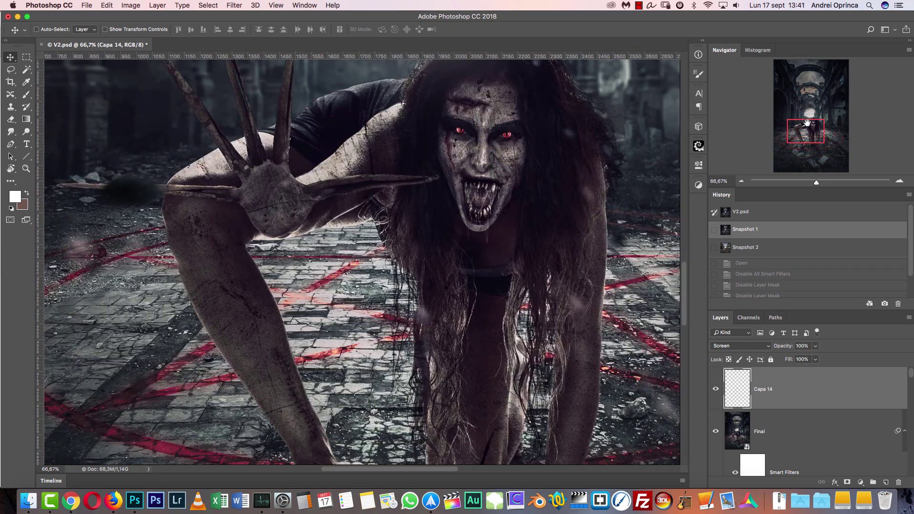
{"action": "left_click", "coordinate": [741, 181]}
{"action": "left_click", "coordinate": [741, 182]}
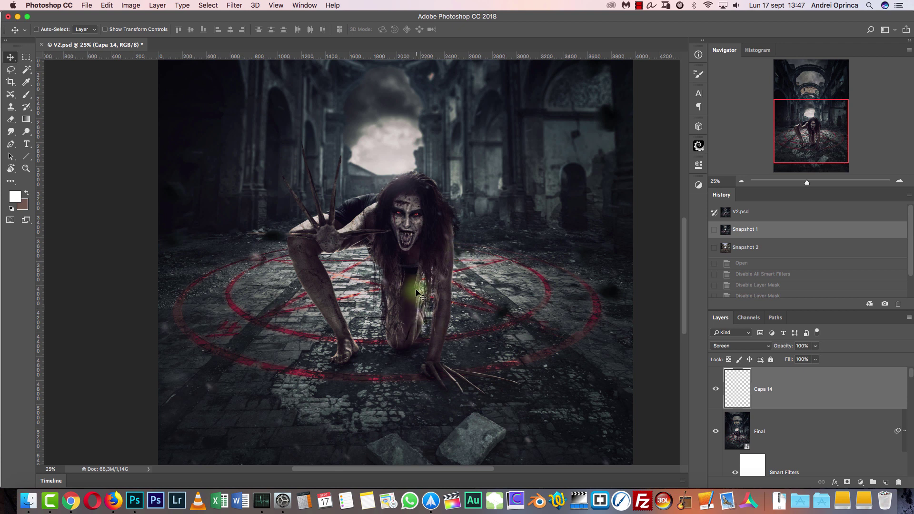
Check the tutorial's Stock folder, preview OPR_3104-HDR.dng in the Halloween Horror 2018 folder, and open it in Camera Raw
{"action": "key", "text": "super+o"}
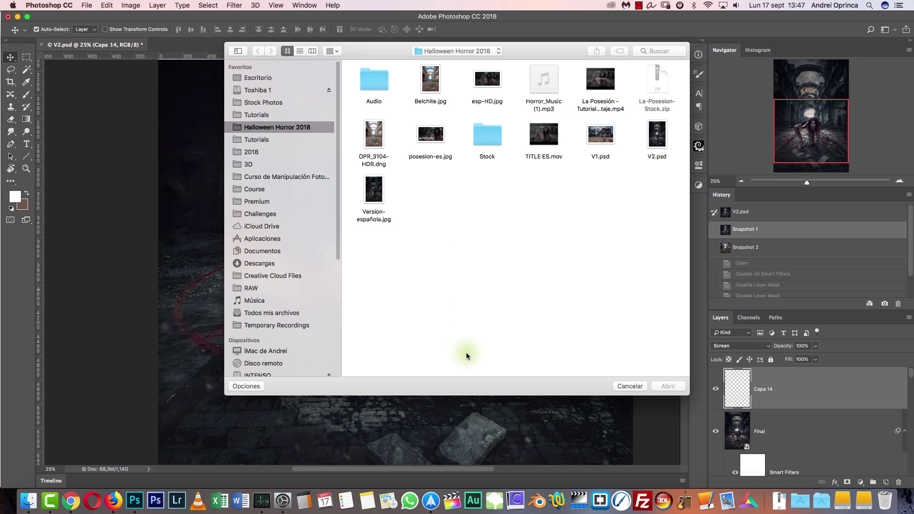
{"action": "left_click", "coordinate": [375, 140]}
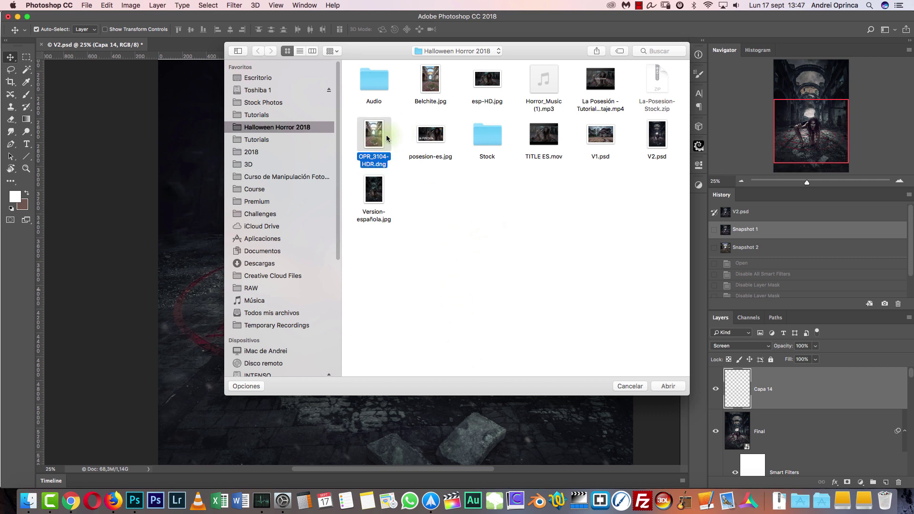
{"action": "double_click", "coordinate": [495, 140]}
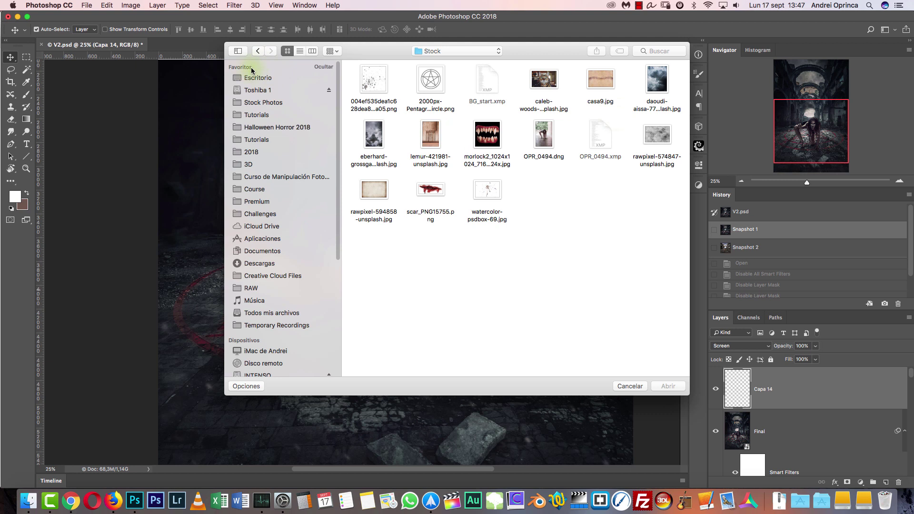
{"action": "left_click", "coordinate": [304, 127]}
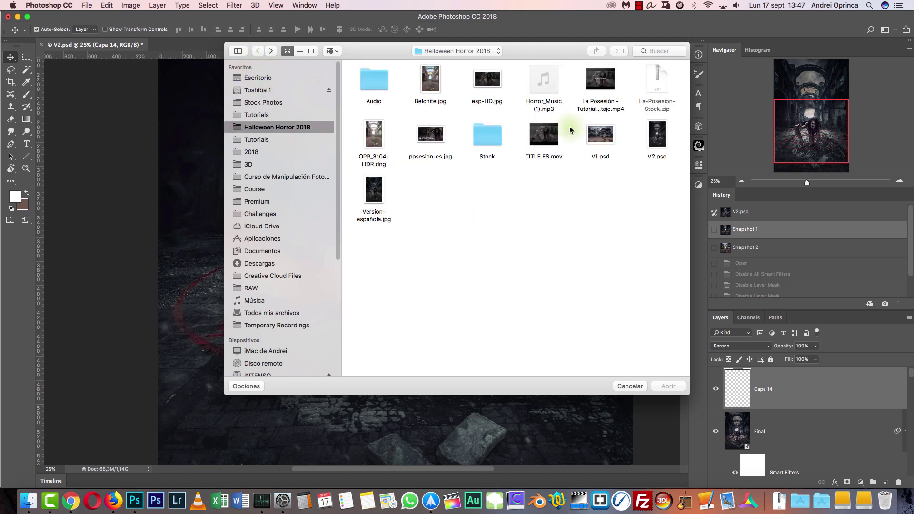
{"action": "left_click", "coordinate": [374, 135]}
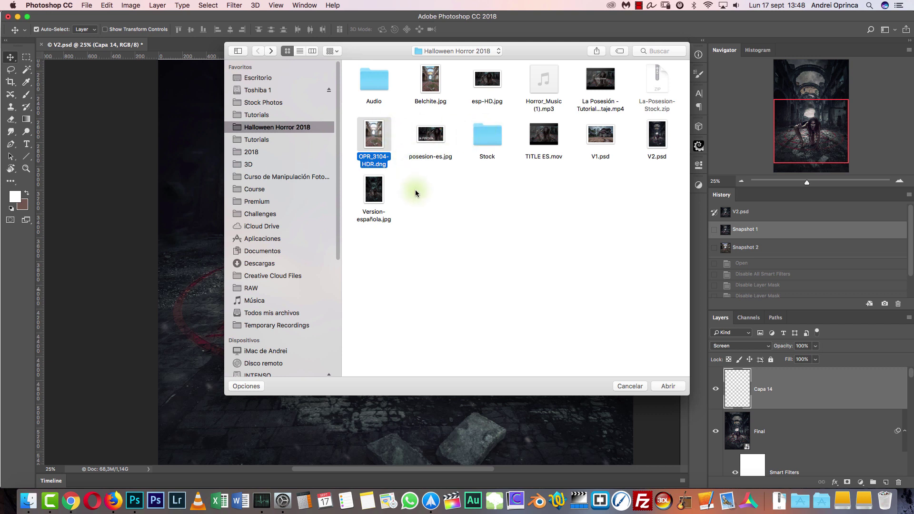
{"action": "key", "text": "space"}
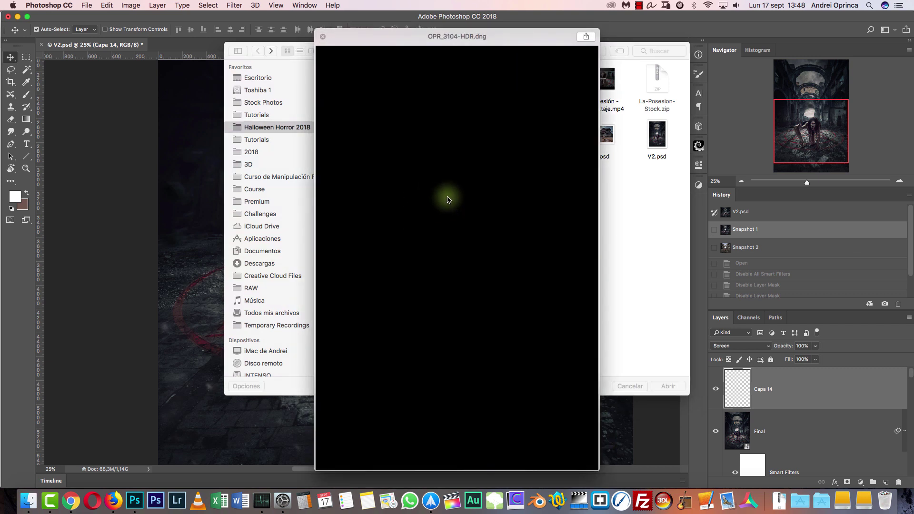
{"action": "key", "text": "space"}
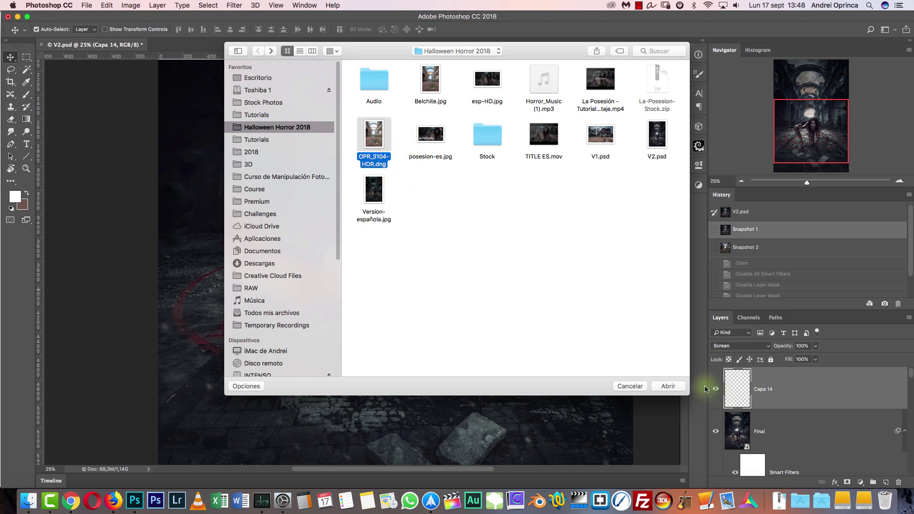
{"action": "key", "text": "Return"}
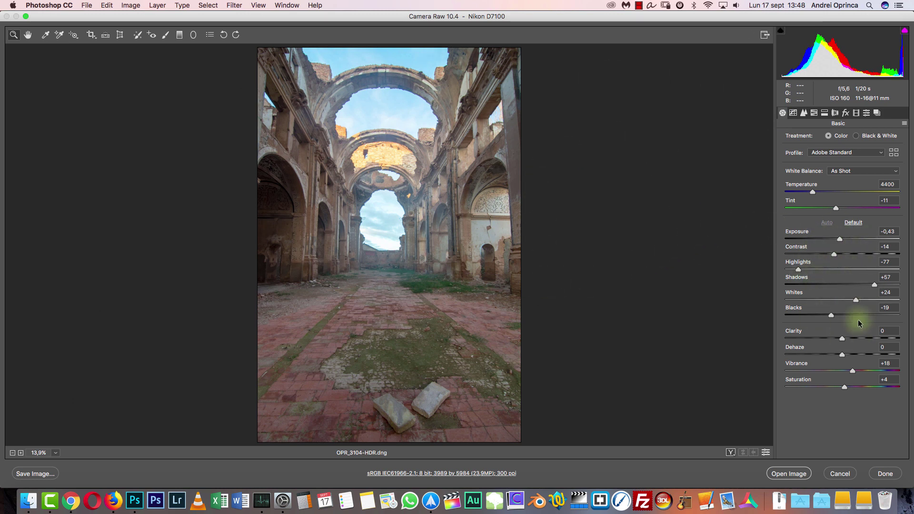
Switch to Finder, preview the contents of OPR_0494.xmp in the Stock folder, and return to Camera Raw
{"action": "left_click", "coordinate": [29, 500]}
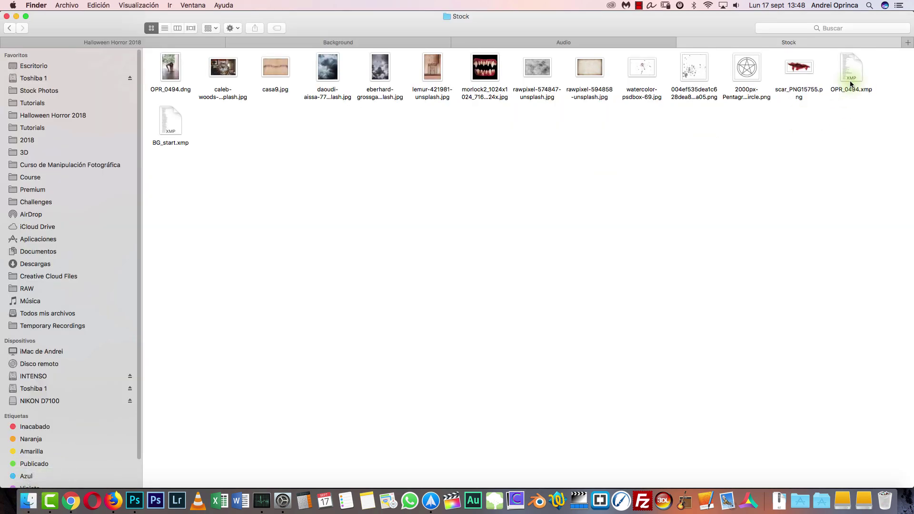
{"action": "key", "text": "space"}
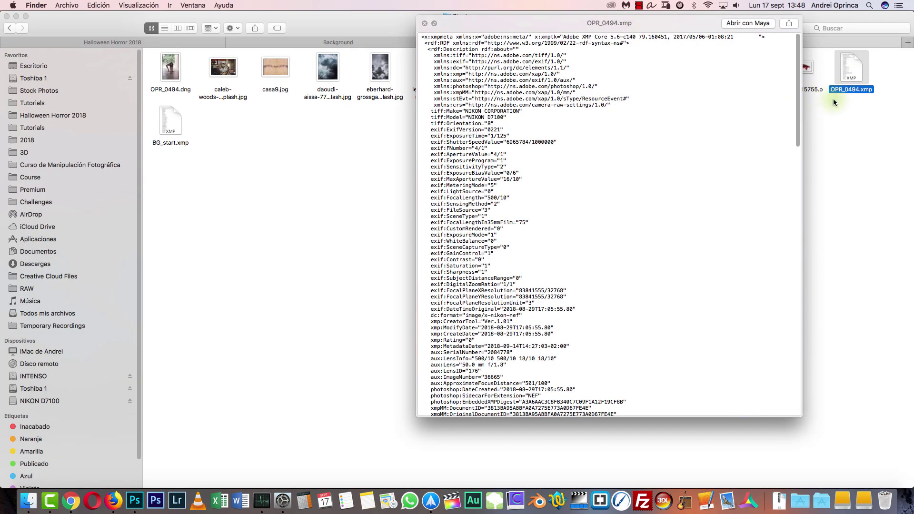
{"action": "key", "text": "space"}
{"action": "key", "text": "space"}
{"action": "left_click_drag", "start_coordinate": [796, 73], "coordinate": [799, 330]}
{"action": "key", "text": "super+Tab"}
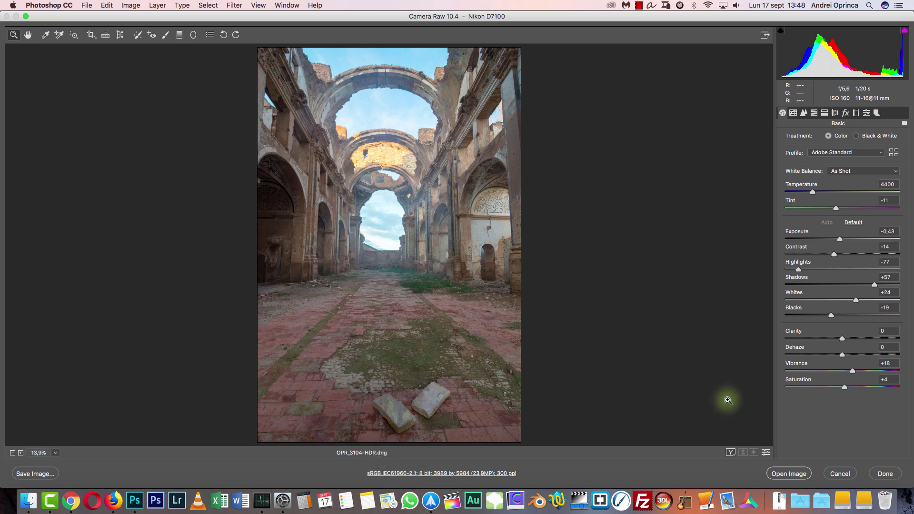
Open the OPR_3104-HDR image from Camera Raw as a smart object with its existing adjustments
{"action": "left_click", "coordinate": [789, 476]}
{"action": "key", "text": "shift"}
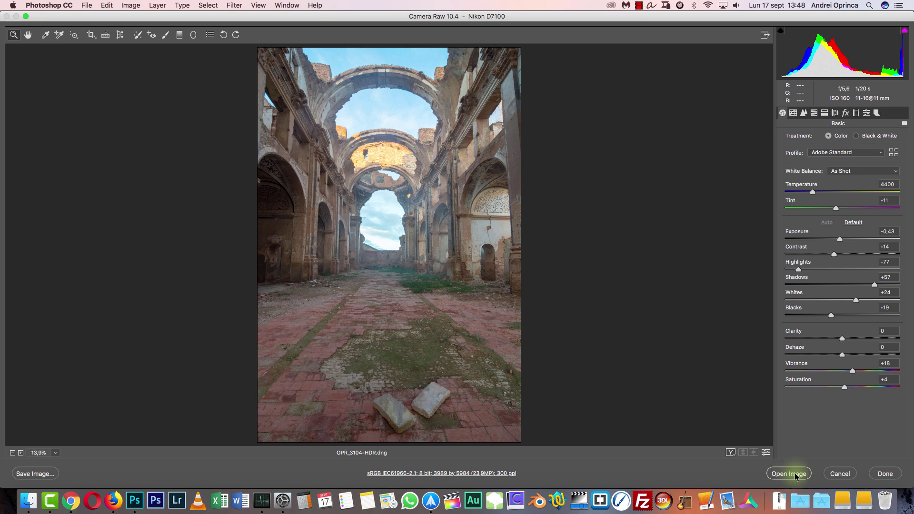
{"action": "left_click", "coordinate": [794, 475]}
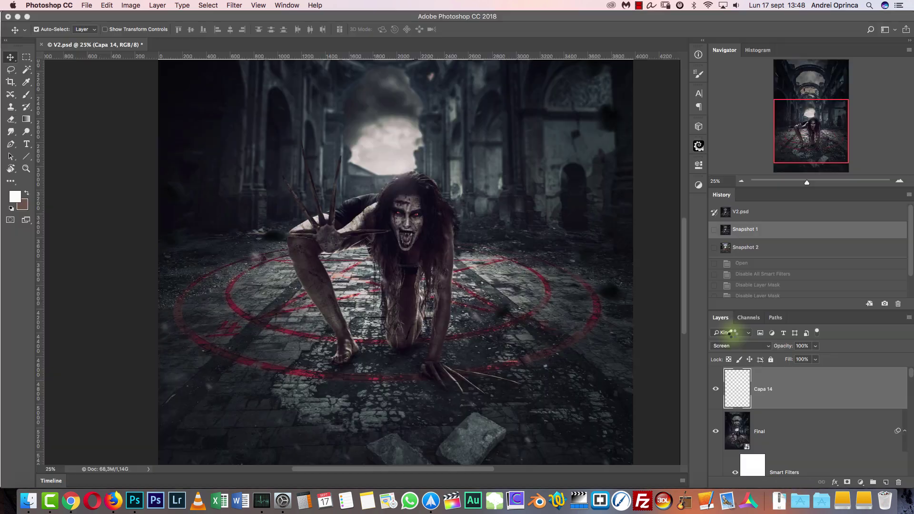
Rename the ruined church photo's smart object layer as BG
{"action": "double_click", "coordinate": [743, 414]}
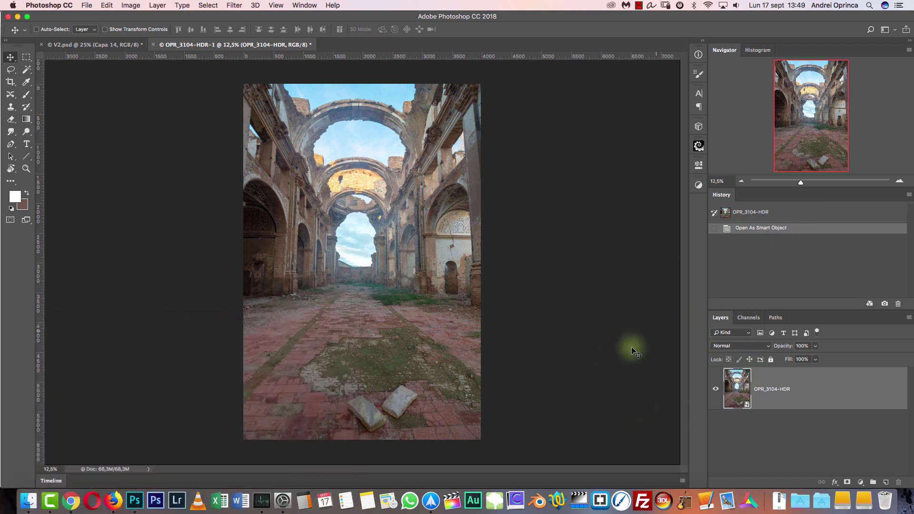
{"action": "double_click", "coordinate": [762, 389]}
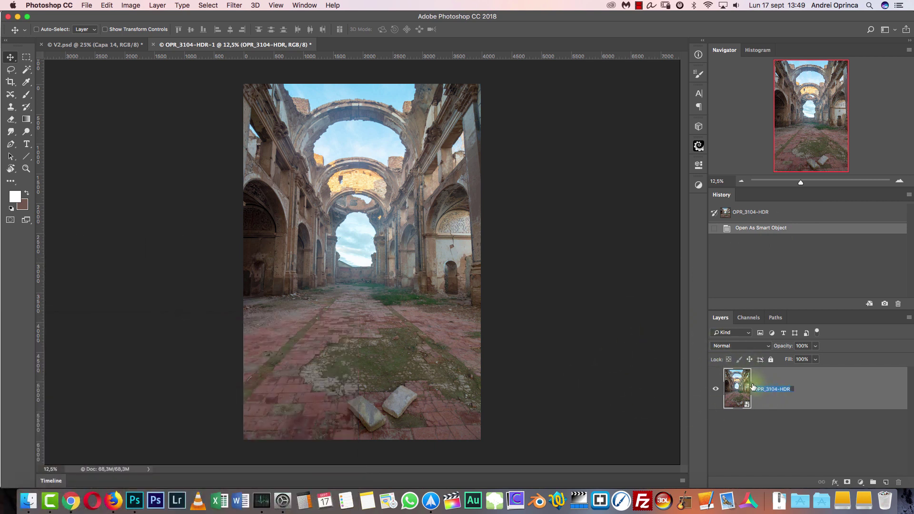
{"action": "type", "text": "BG"}
{"action": "key", "text": "Return"}
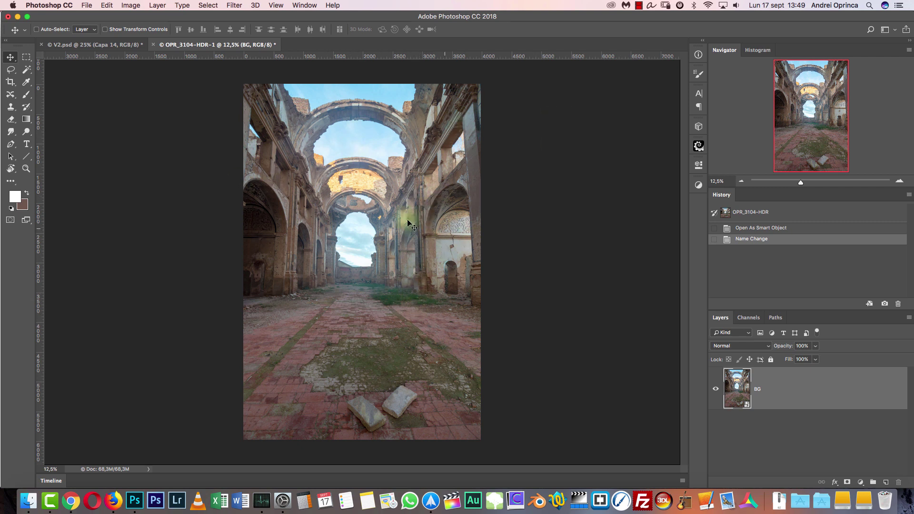
Select the sky inside the large upper arch and above it up to the image edge with the Quick Selection tool
{"action": "key", "text": "super+1"}
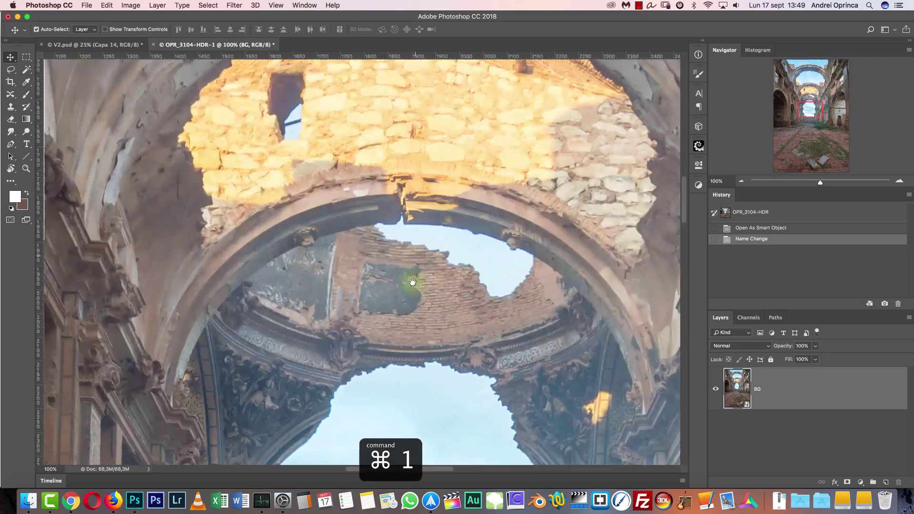
{"action": "left_click_drag", "start_coordinate": [412, 282], "coordinate": [435, 337]}
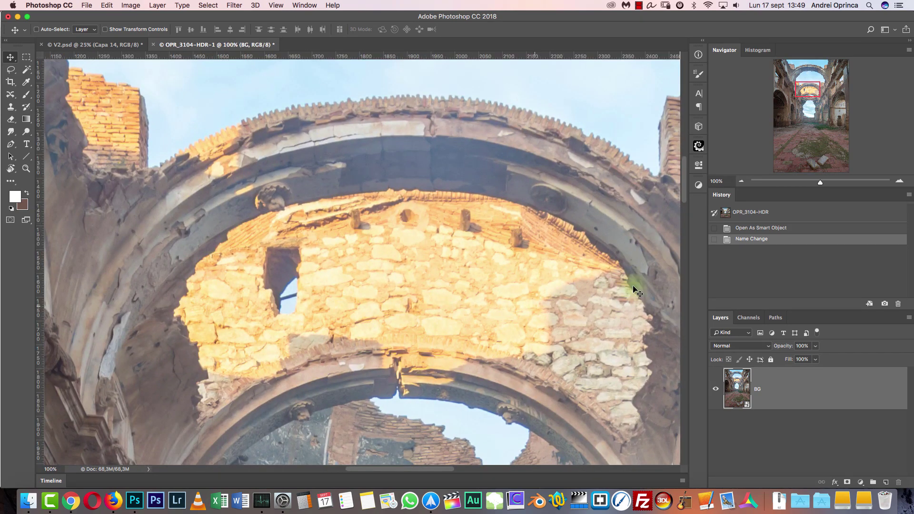
{"action": "left_click", "coordinate": [741, 181]}
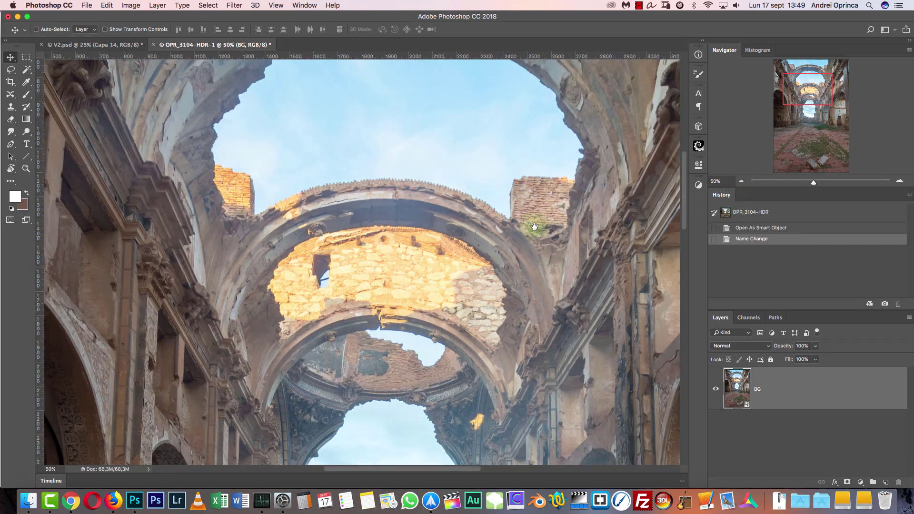
{"action": "scroll", "coordinate": [534, 227], "scroll_direction": "up", "scroll_amount": 5}
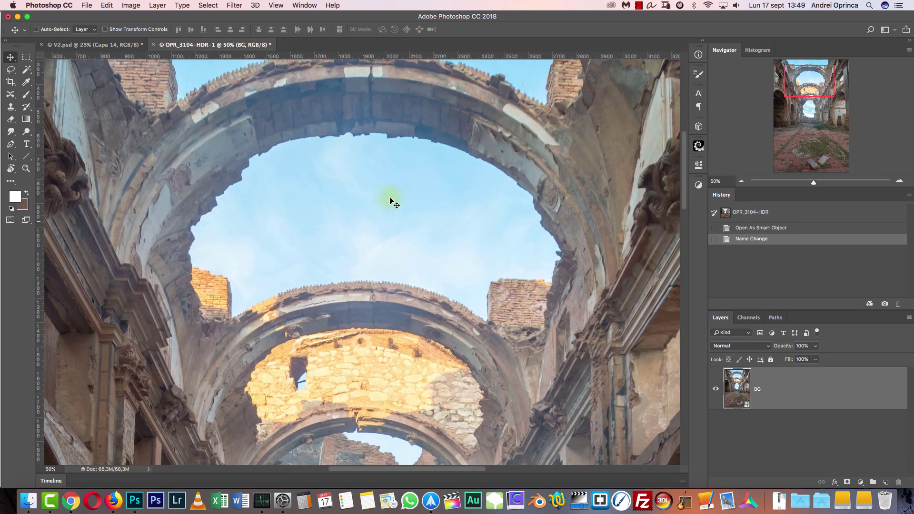
{"action": "left_click", "coordinate": [26, 70]}
{"action": "right_click", "coordinate": [26, 73]}
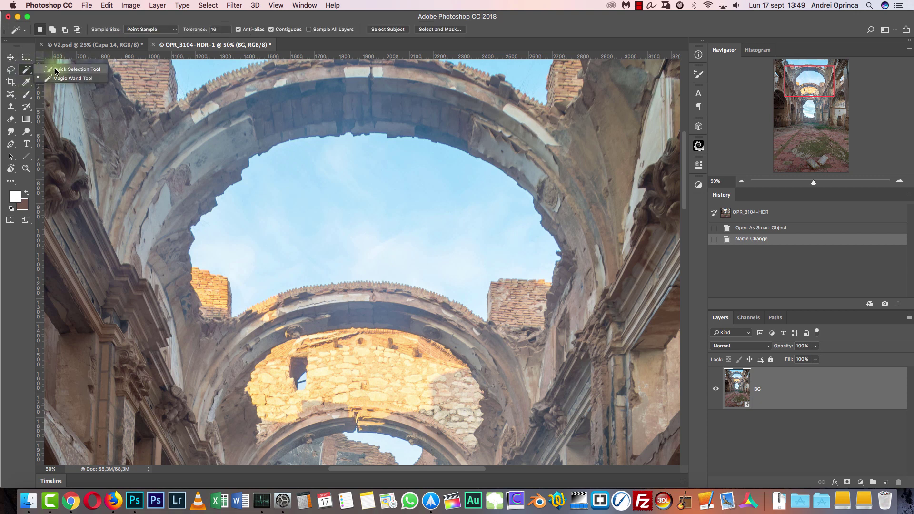
{"action": "left_click", "coordinate": [55, 70]}
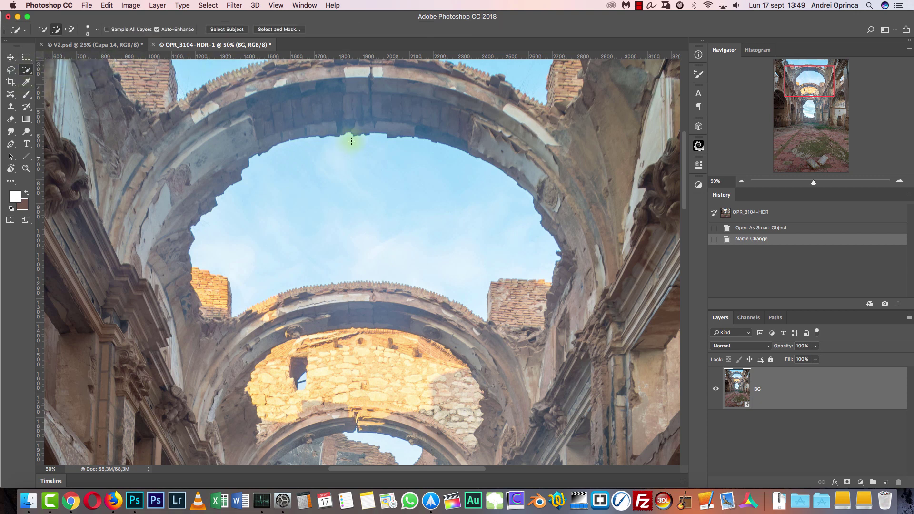
{"action": "mouse_move", "coordinate": [252, 257]}
{"action": "left_mouse_down"}
{"action": "mouse_move", "coordinate": [273, 227]}
{"action": "mouse_move", "coordinate": [310, 208]}
{"action": "left_mouse_up"}
{"action": "left_click_drag", "start_coordinate": [330, 252], "coordinate": [333, 224]}
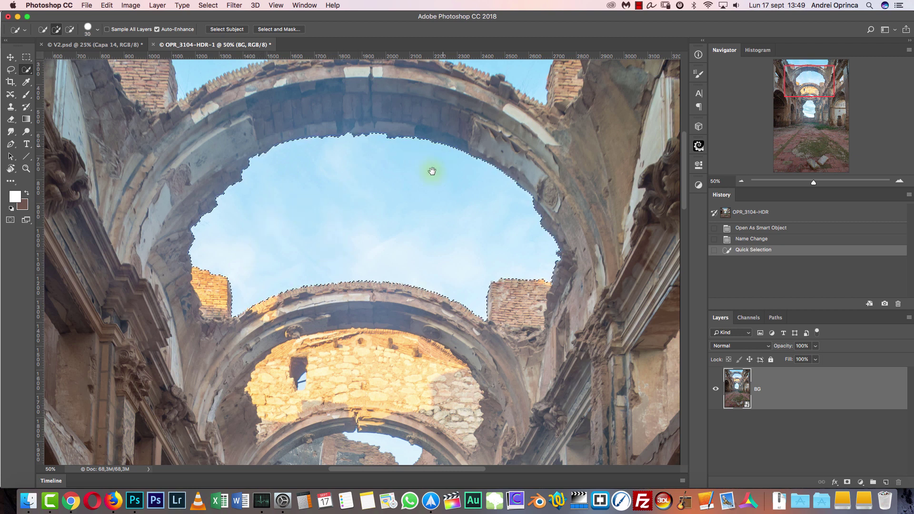
{"action": "left_click_drag", "start_coordinate": [431, 171], "coordinate": [408, 361]}
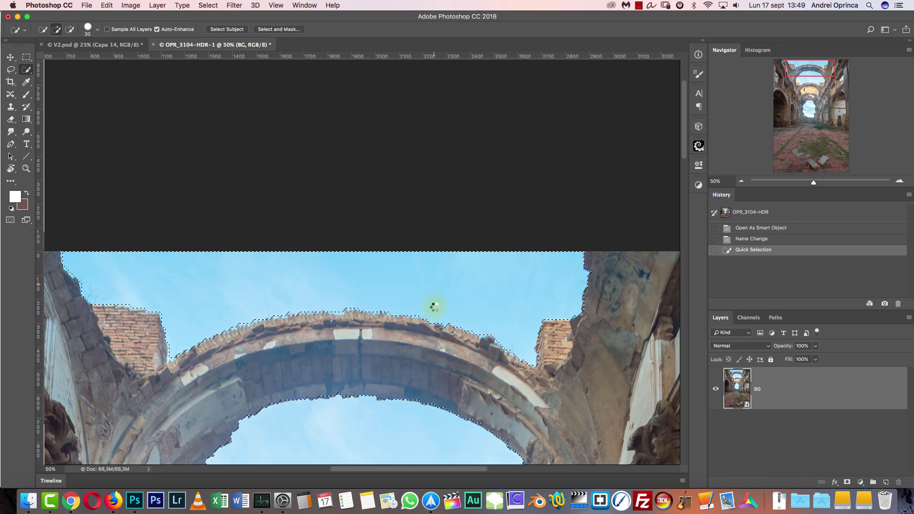
{"action": "left_click", "coordinate": [434, 307]}
Reduce the Quick Selection brush to 9 px and add the sliver of sky in the left wall's opening to the selection
{"action": "left_click_drag", "start_coordinate": [373, 363], "coordinate": [561, 178]}
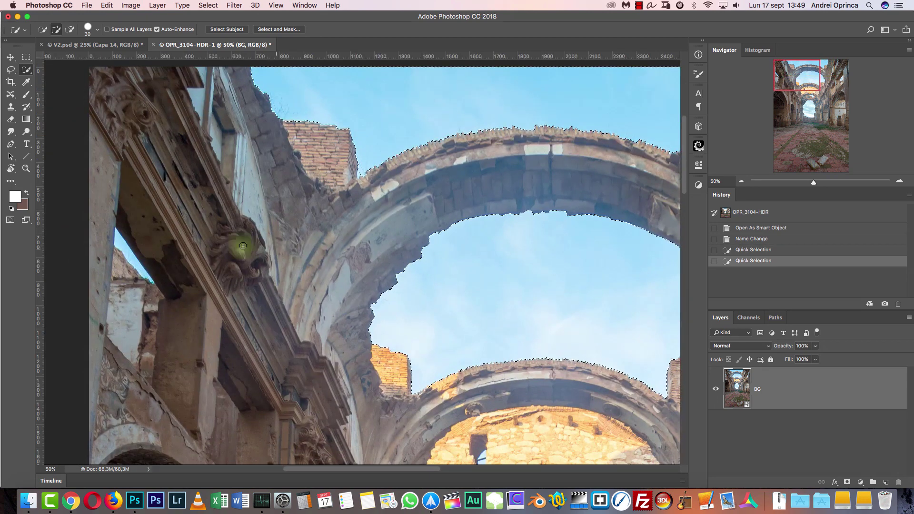
{"action": "key", "text": "bracketleft"}
{"action": "key", "text": "bracketleft"}
{"action": "key", "text": "bracketleft"}
{"action": "key", "text": "bracketleft"}
{"action": "key", "text": "bracketleft"}
{"action": "mouse_move", "coordinate": [118, 239]}
{"action": "left_mouse_down"}
{"action": "mouse_move", "coordinate": [149, 294]}
{"action": "mouse_move", "coordinate": [136, 253]}
{"action": "left_mouse_up"}
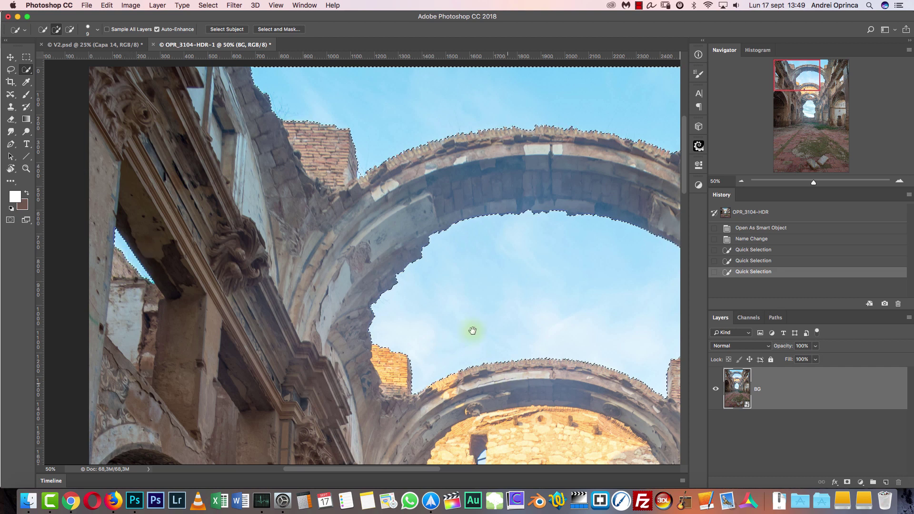
Add the sky gap beneath the small inner arch and the sky in the large central opening to the selection
{"action": "left_click_drag", "start_coordinate": [473, 330], "coordinate": [312, 194]}
{"action": "left_click_drag", "start_coordinate": [378, 270], "coordinate": [416, 315]}
{"action": "left_click_drag", "start_coordinate": [334, 249], "coordinate": [346, 256]}
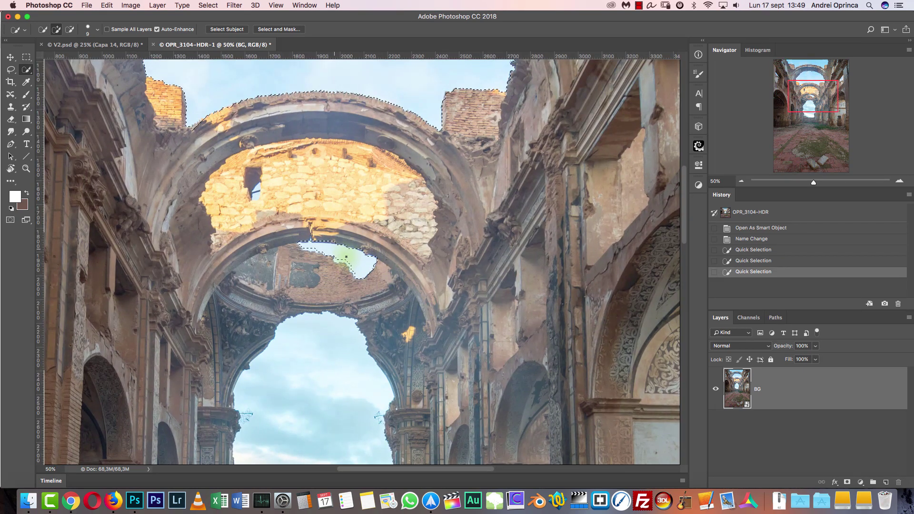
{"action": "left_click", "coordinate": [317, 372]}
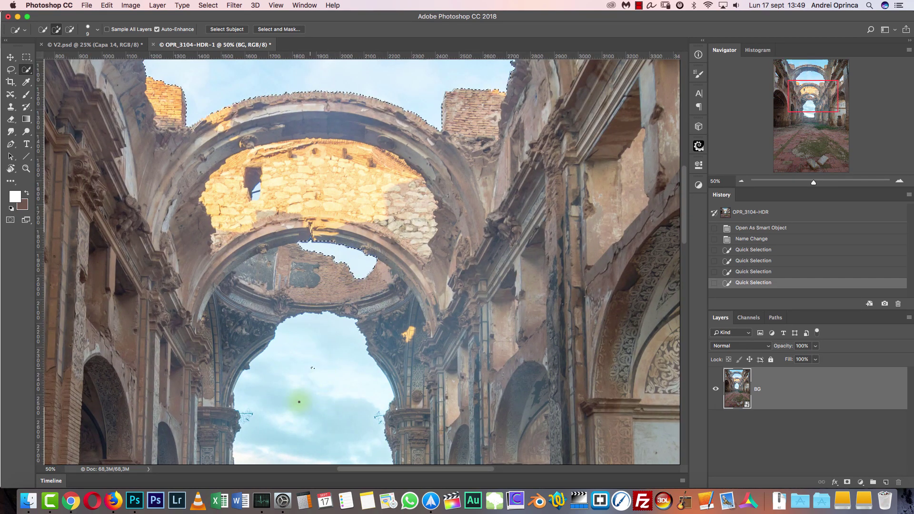
{"action": "left_click", "coordinate": [346, 356]}
{"action": "scroll", "coordinate": [331, 400], "scroll_direction": "down", "scroll_amount": 5}
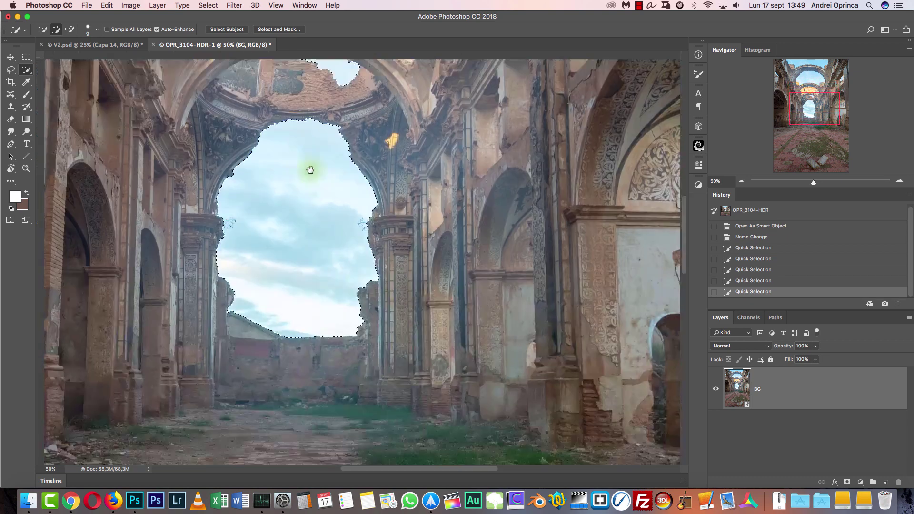
Add the sky in the right wall's upper opening to the selection with the Quick Selection tool
{"action": "scroll", "coordinate": [382, 191], "scroll_direction": "up", "scroll_amount": 8}
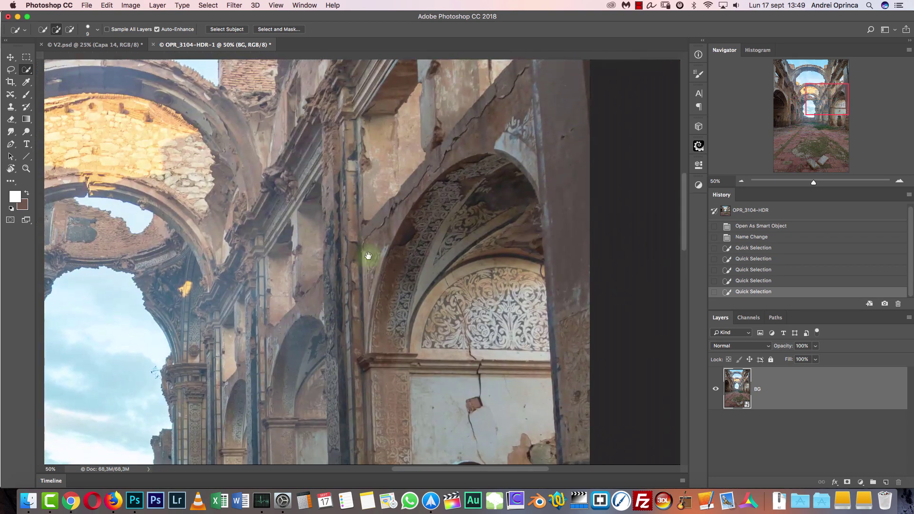
{"action": "scroll", "coordinate": [518, 247], "scroll_direction": "up", "scroll_amount": 3}
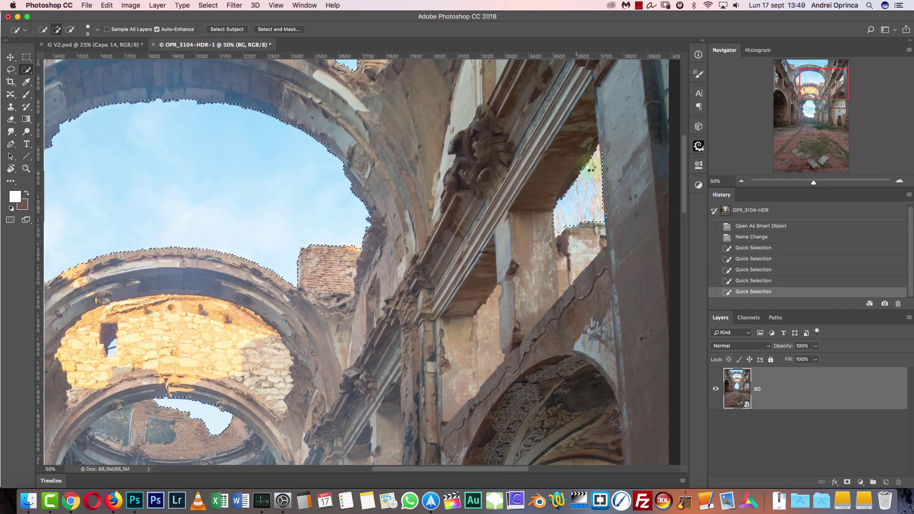
{"action": "left_click_drag", "start_coordinate": [345, 239], "coordinate": [544, 233]}
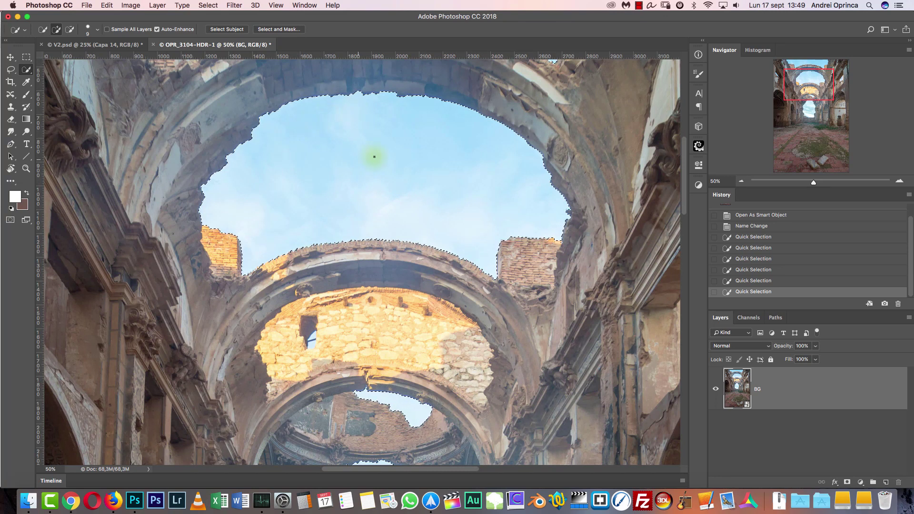
Hide the selected sky on BG with a layer mask, inverting the mask and back again to check it
{"action": "left_click", "coordinate": [741, 181]}
{"action": "left_click", "coordinate": [741, 181]}
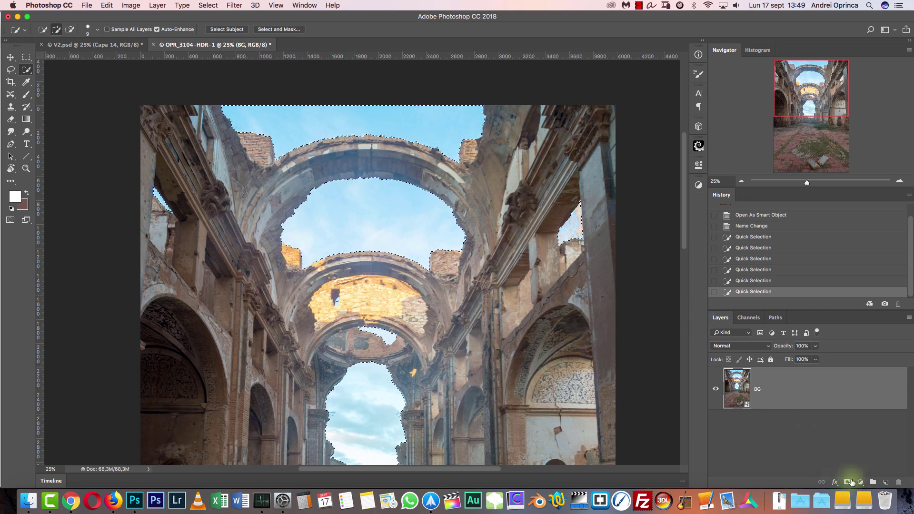
{"action": "left_click", "coordinate": [847, 482], "text": "alt"}
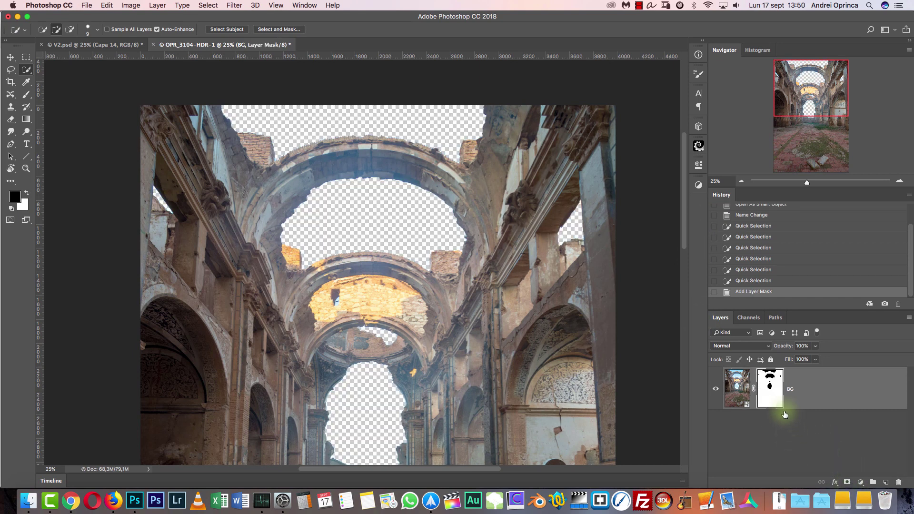
{"action": "key", "text": "super+i"}
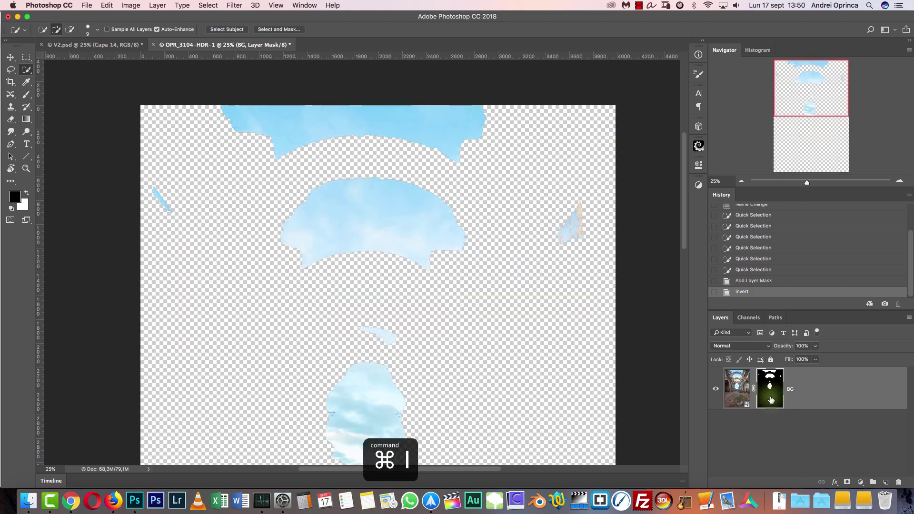
{"action": "key", "text": "super+i"}
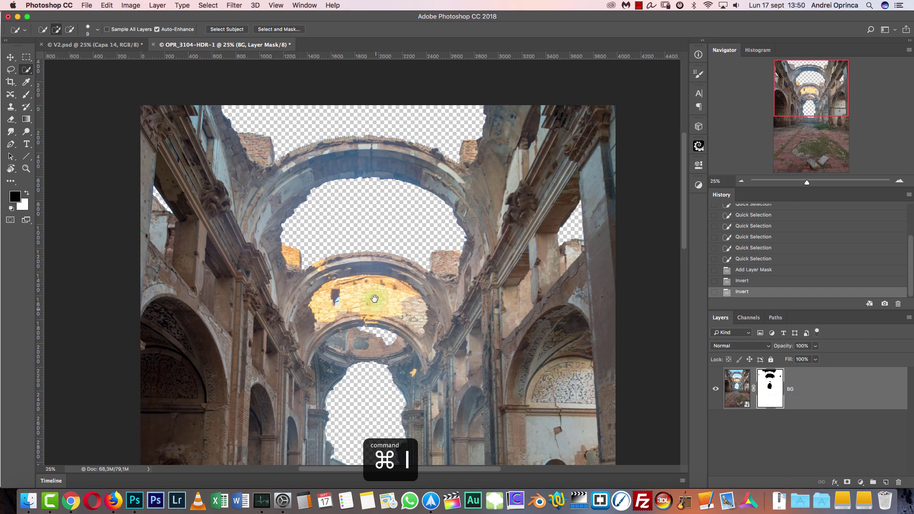
Select the patch of sky in the sunlit stone wall's small window, fill it with black on BG's mask and deselect
{"action": "key", "text": "super+1"}
{"action": "left_click_drag", "start_coordinate": [406, 114], "coordinate": [463, 352]}
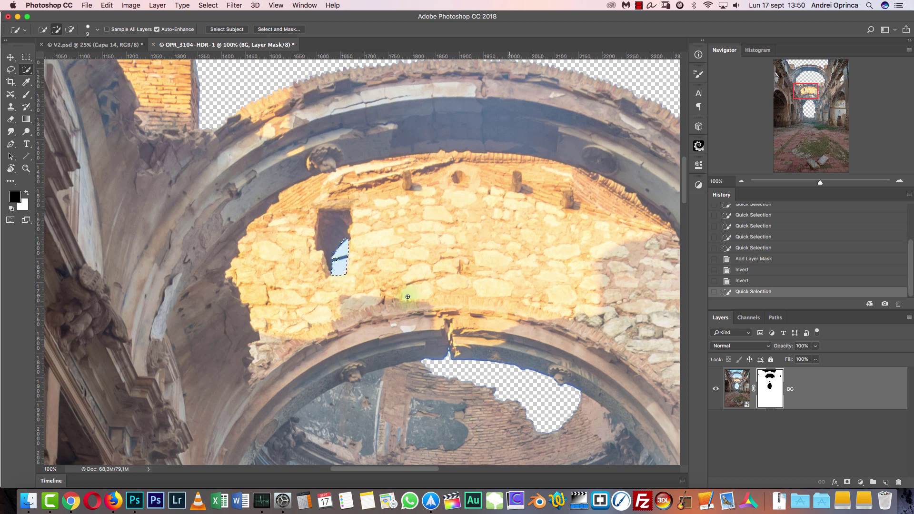
{"action": "left_click", "coordinate": [346, 275]}
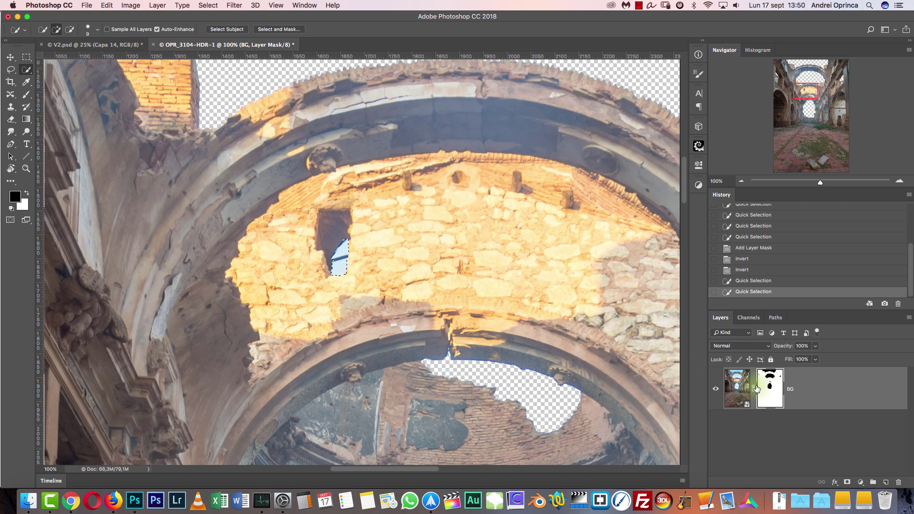
{"action": "key", "text": "alt+BackSpace"}
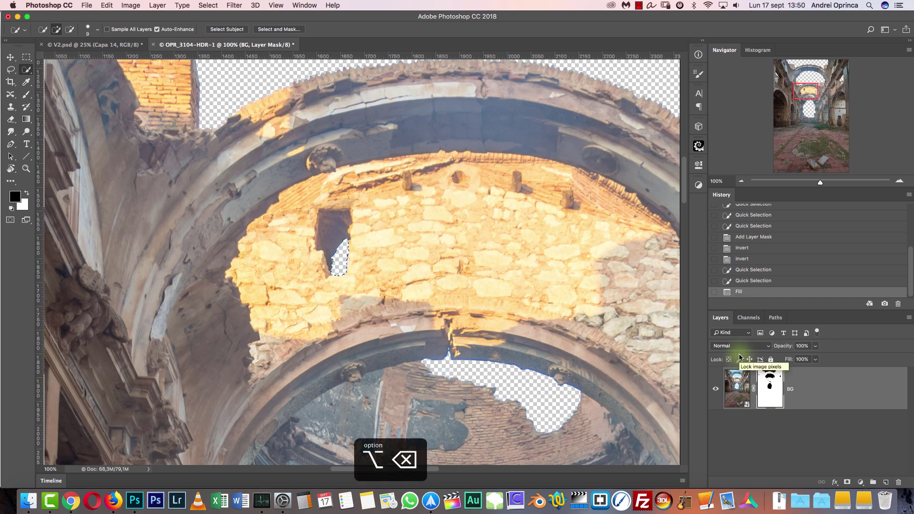
{"action": "key", "text": "cmd+d"}
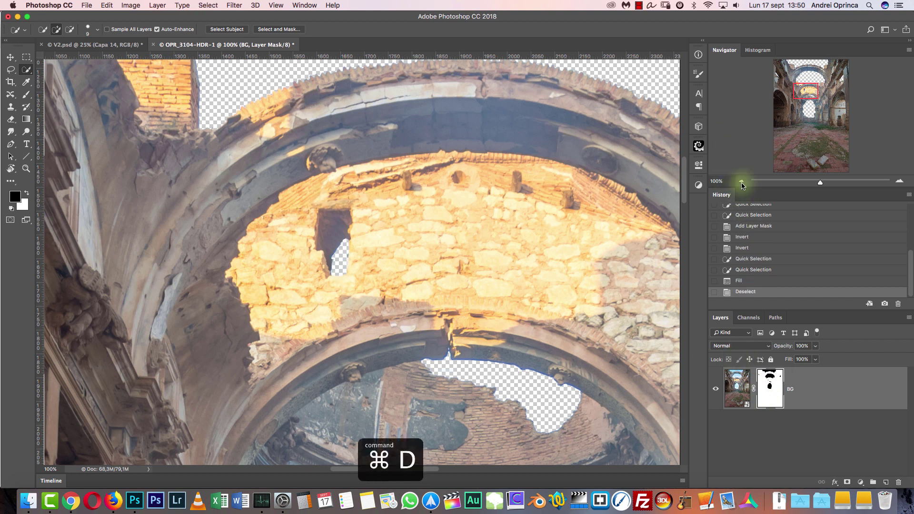
{"action": "left_click", "coordinate": [741, 182]}
{"action": "left_click", "coordinate": [741, 182]}
{"action": "left_click", "coordinate": [741, 182]}
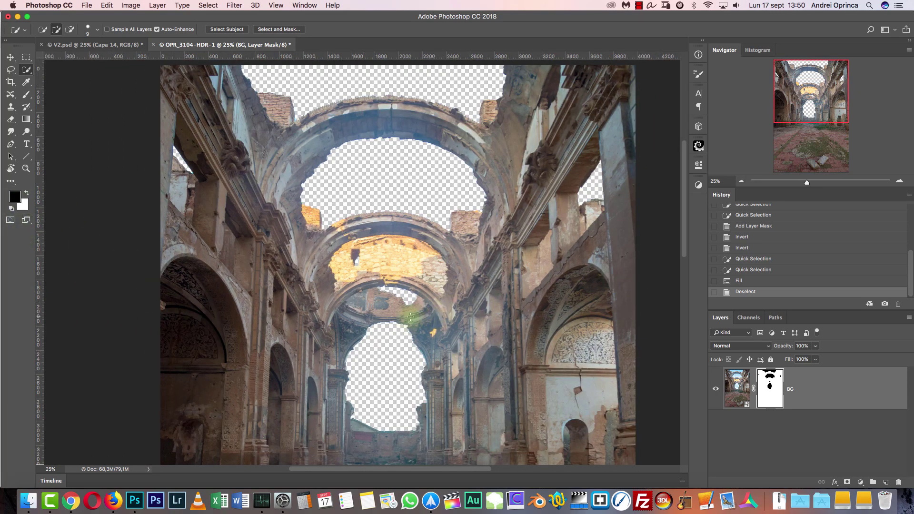
{"action": "mouse_move", "coordinate": [487, 301]}
{"action": "left_mouse_down"}
{"action": "mouse_move", "coordinate": [453, 265]}
{"action": "mouse_move", "coordinate": [447, 292]}
{"action": "mouse_move", "coordinate": [463, 292]}
{"action": "mouse_move", "coordinate": [467, 322]}
{"action": "left_mouse_up"}
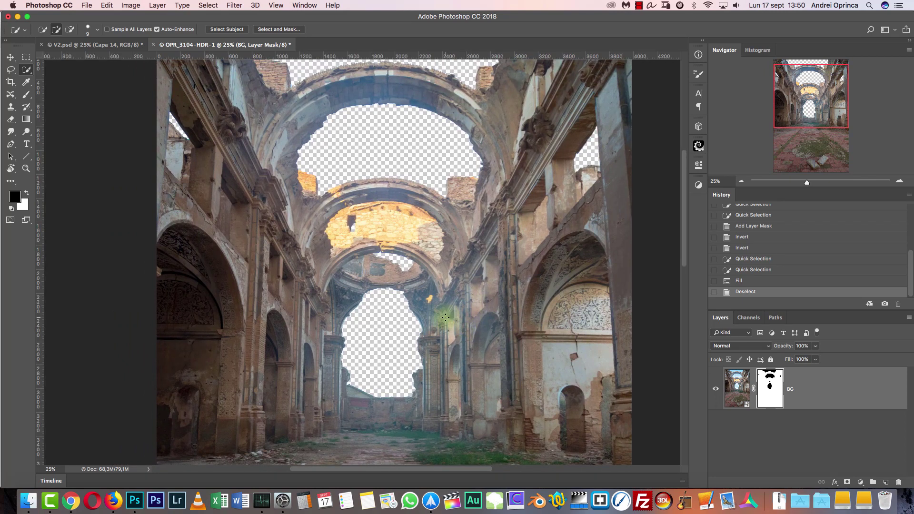
Preview and compare the two dark cloud photos, 776468-unsplash and 658327-unsplash, in the Stock folder
{"action": "key", "text": "super+o"}
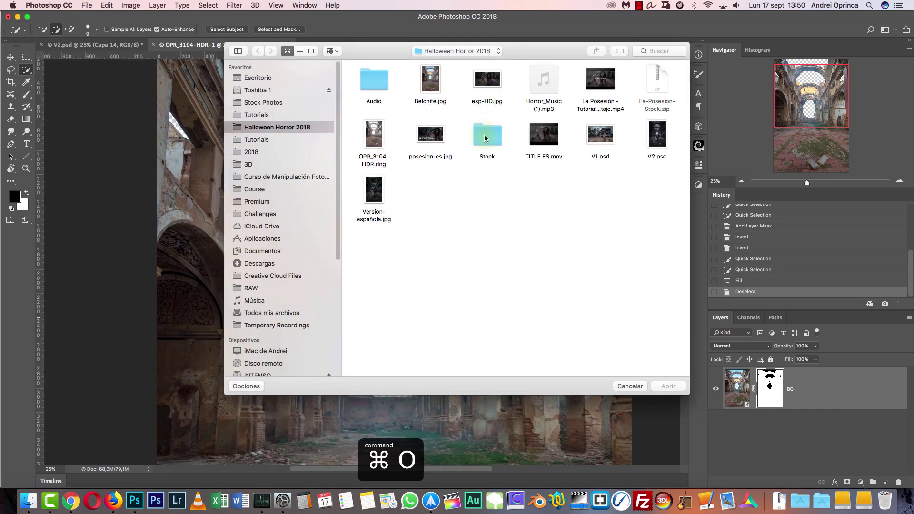
{"action": "left_click", "coordinate": [484, 138]}
{"action": "double_click", "coordinate": [486, 141]}
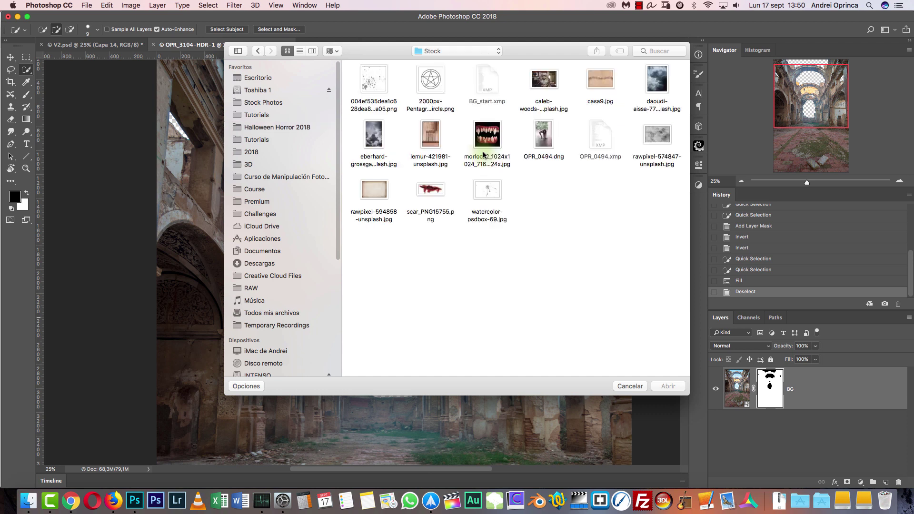
{"action": "left_click", "coordinate": [658, 87]}
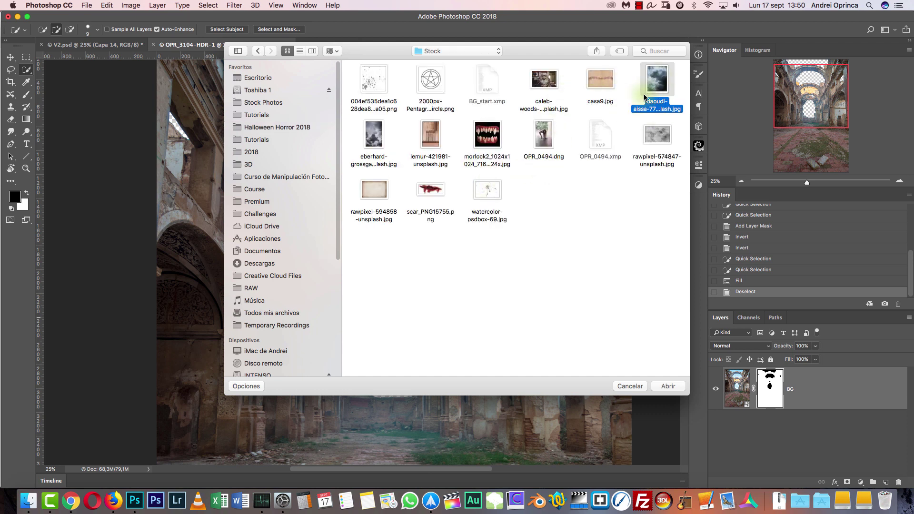
{"action": "key", "text": "space"}
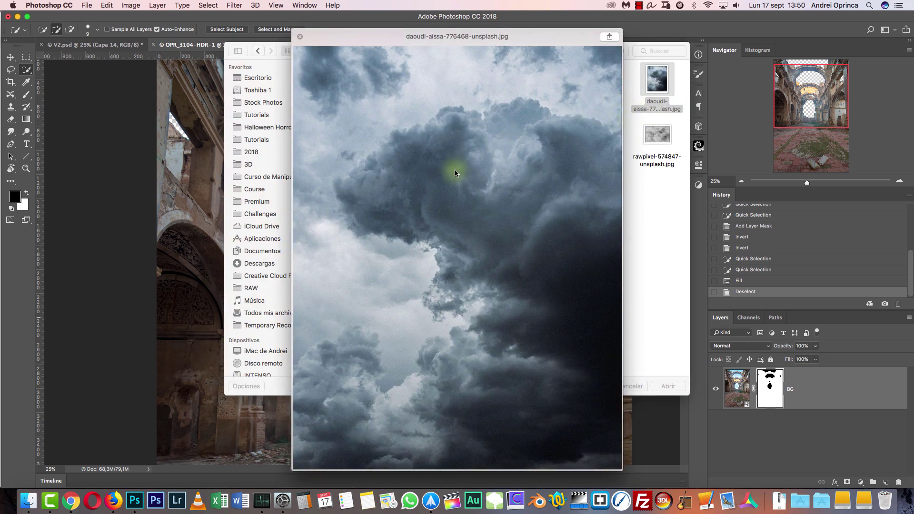
{"action": "key", "text": "space"}
{"action": "left_click", "coordinate": [383, 133]}
{"action": "key", "text": "space"}
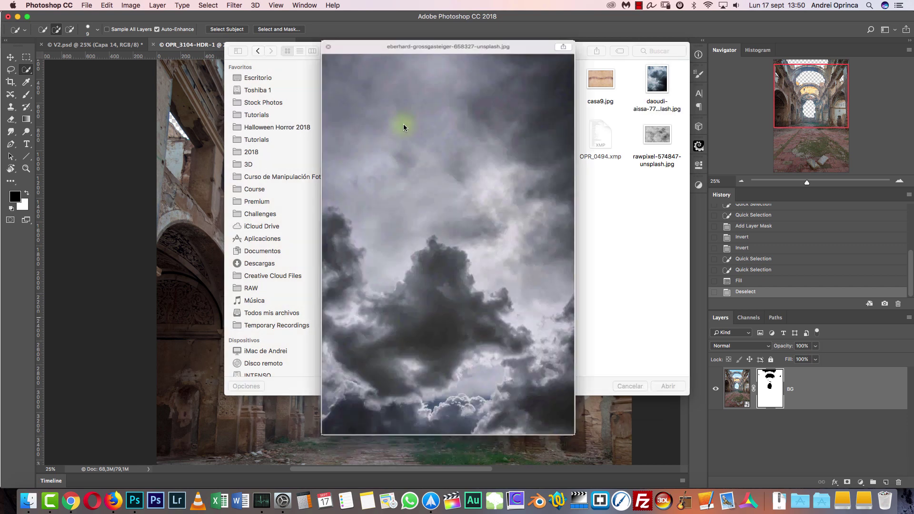
{"action": "key", "text": "space"}
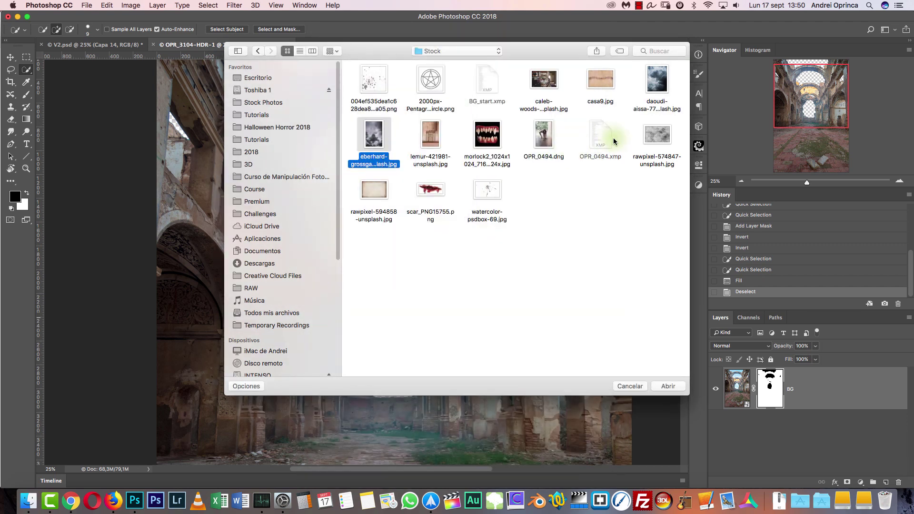
{"action": "key", "text": "space"}
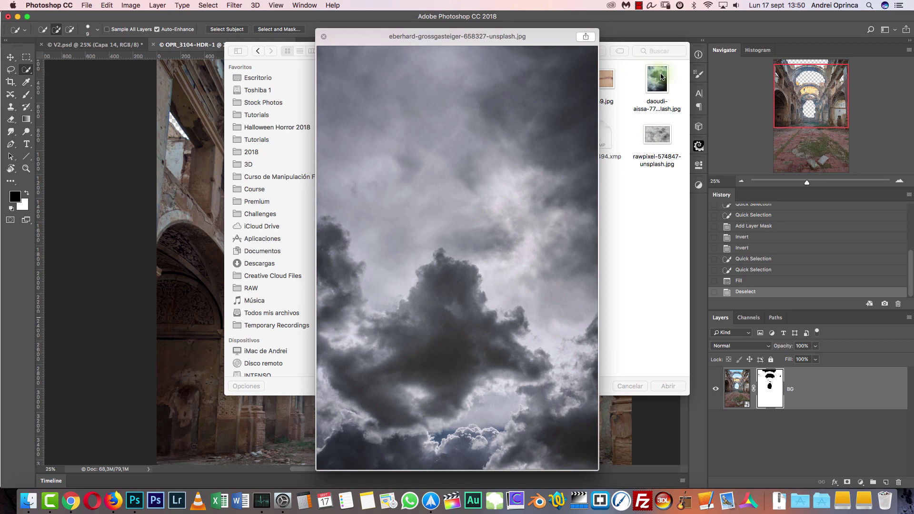
{"action": "left_click", "coordinate": [659, 88]}
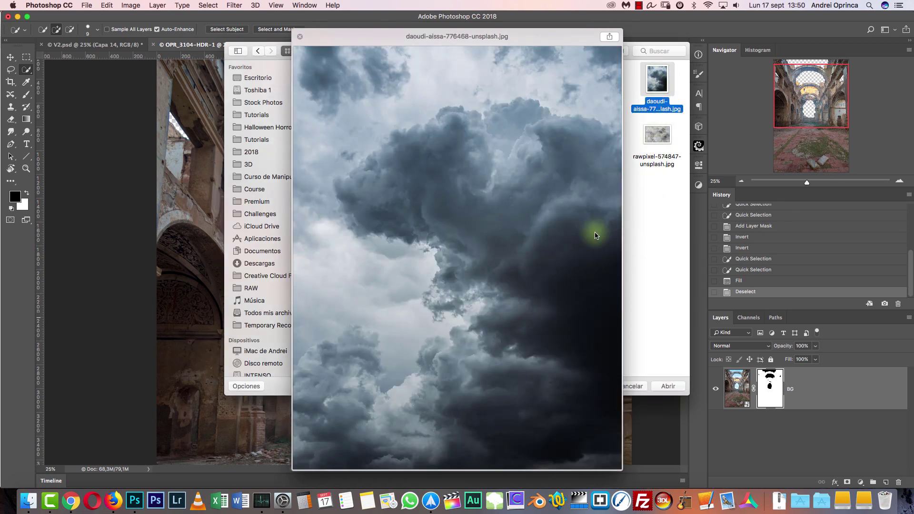
{"action": "key", "text": "space"}
Open the 658327-unsplash cloud photo, copy its whole canvas and close it
{"action": "left_click", "coordinate": [365, 135]}
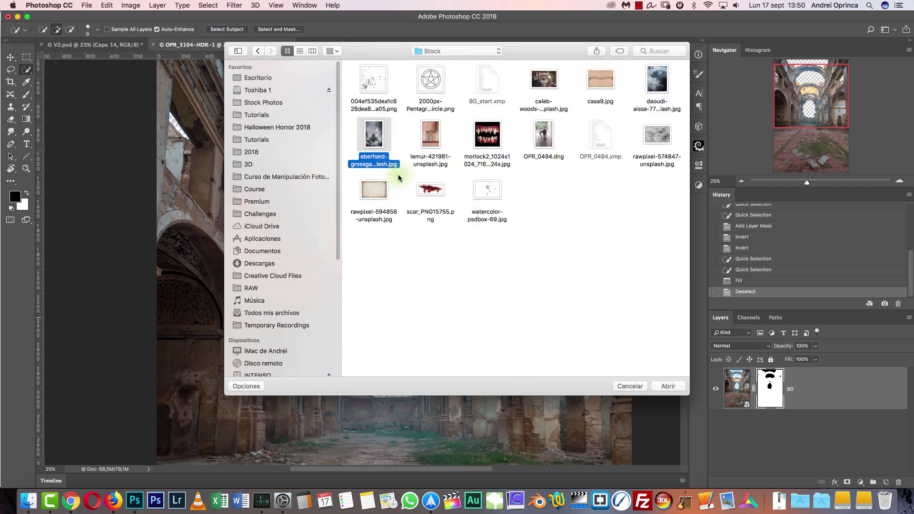
{"action": "left_click", "coordinate": [671, 385]}
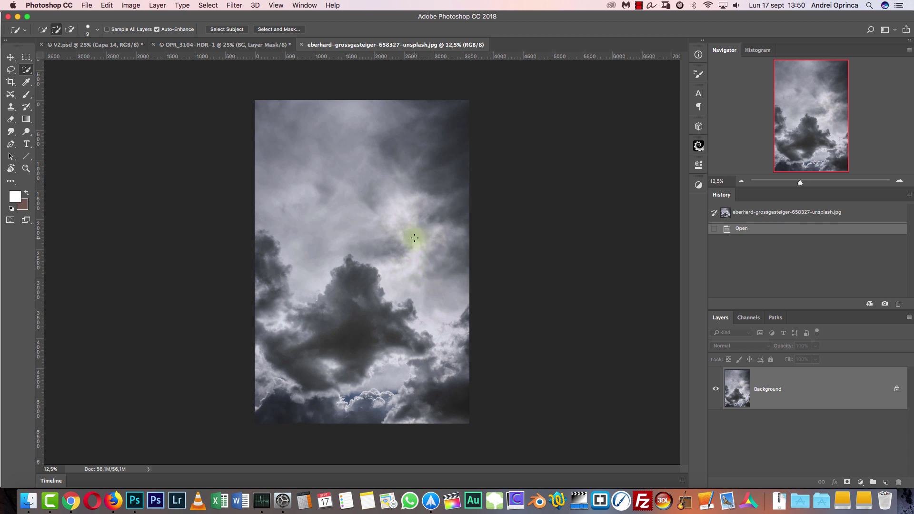
{"action": "key", "text": "super+a"}
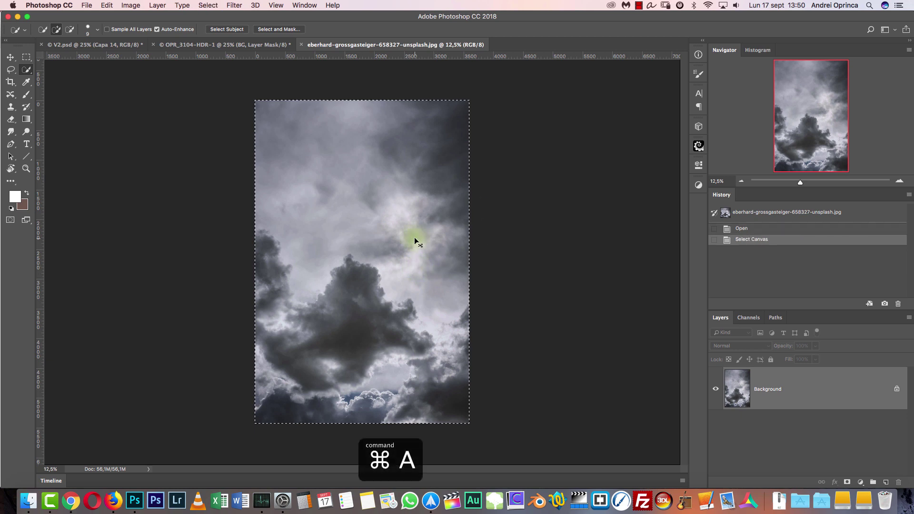
{"action": "key", "text": "super+w"}
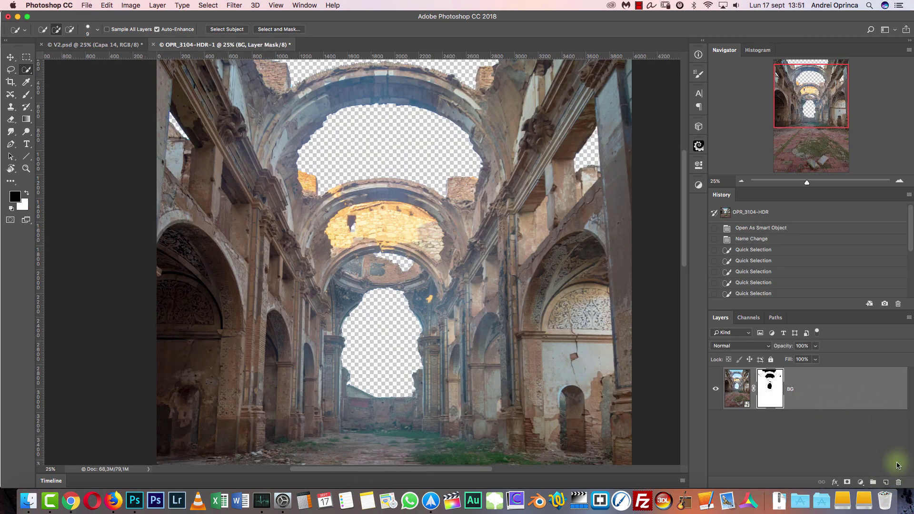
Create a new layer beneath BG, paste the copied clouds into it and name it sky
{"action": "left_click", "coordinate": [870, 481]}
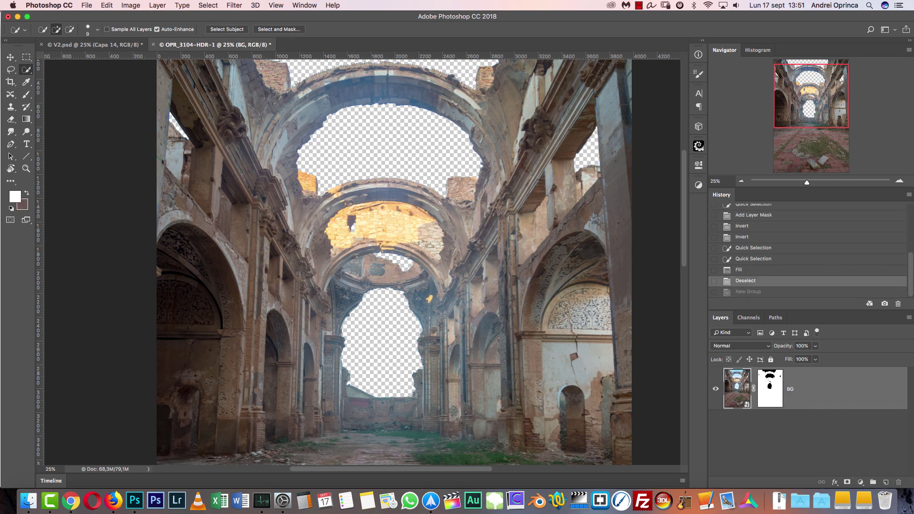
{"action": "key", "text": "Escape"}
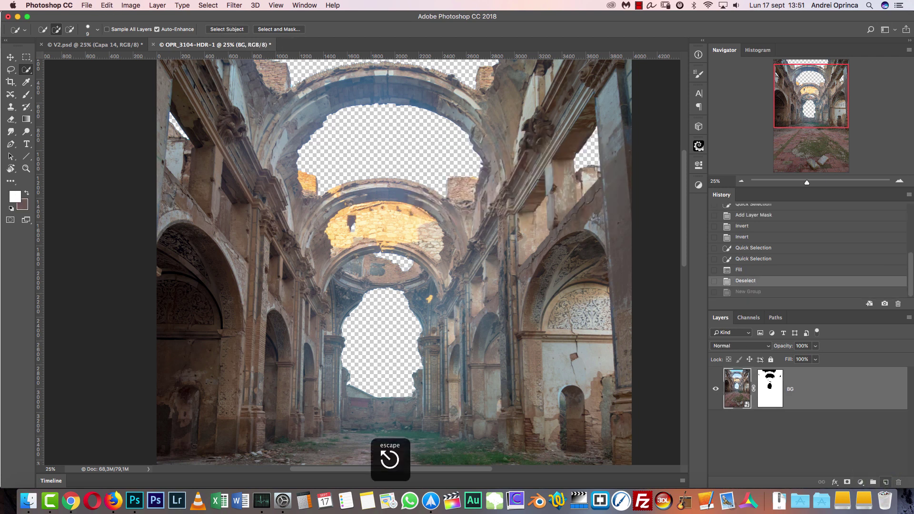
{"action": "left_click", "coordinate": [886, 482], "text": "super"}
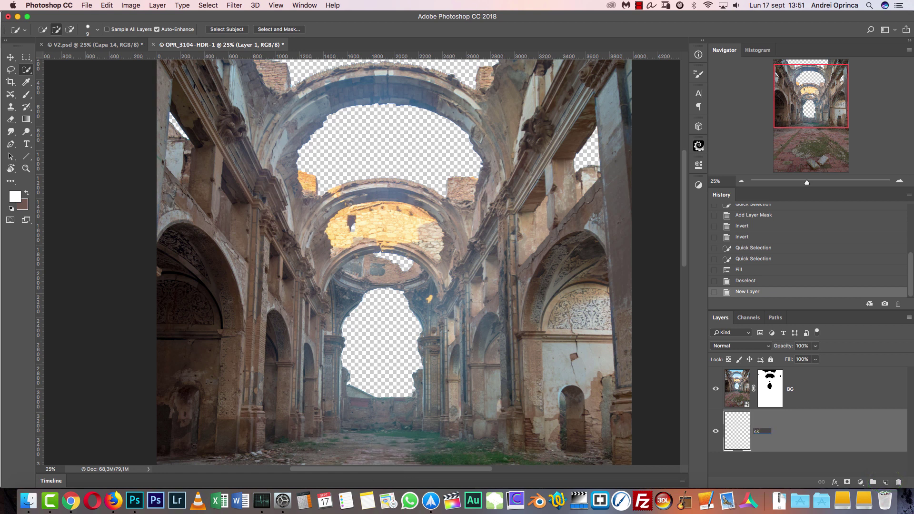
{"action": "key", "text": "Return"}
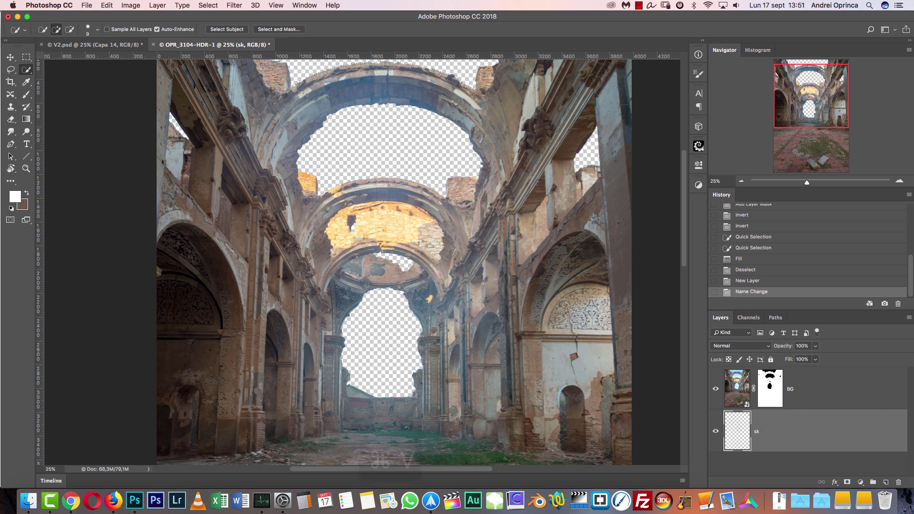
{"action": "key", "text": "super+v"}
{"action": "type", "text": "sky"}
{"action": "key", "text": "Return"}
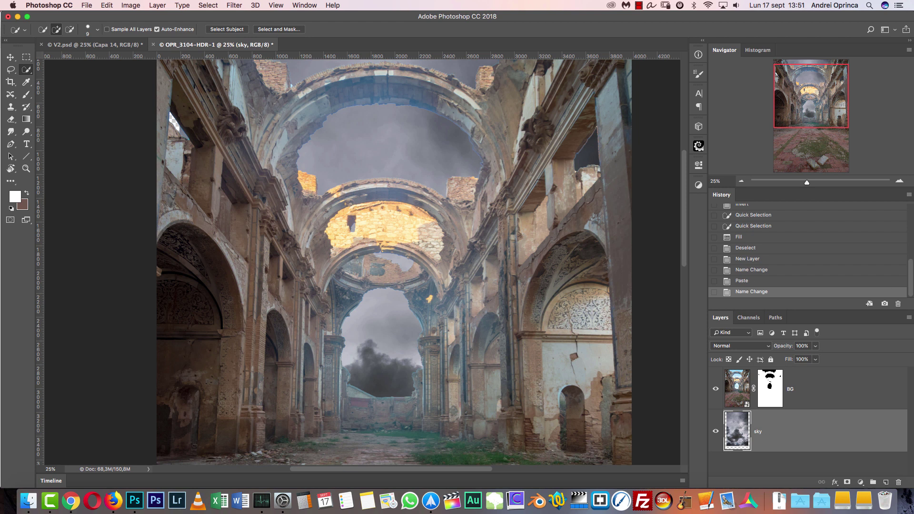
Enlarge the sky layer with Free Transform to span the image width and move it up so its clouds fill the openings
{"action": "key", "text": "super+t"}
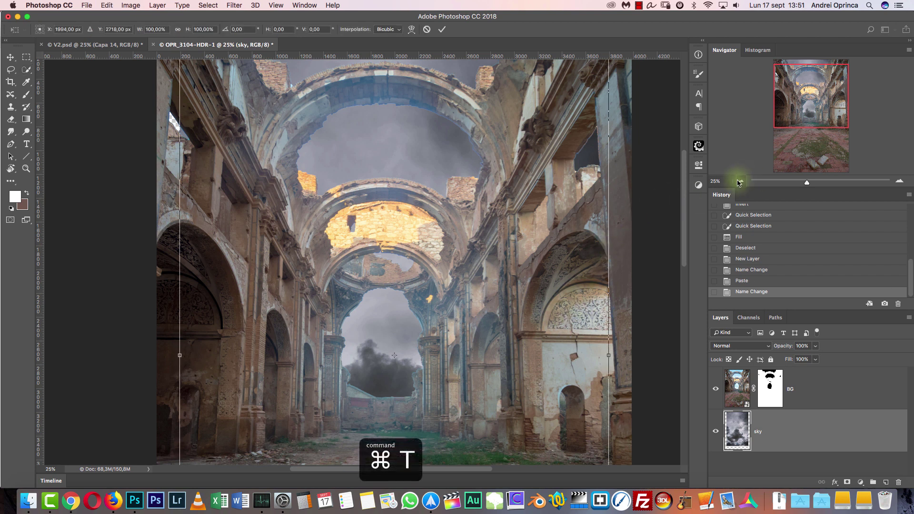
{"action": "left_click", "coordinate": [739, 182]}
{"action": "left_click_drag", "start_coordinate": [409, 218], "coordinate": [402, 210]}
{"action": "left_click_drag", "start_coordinate": [462, 389], "coordinate": [470, 403]}
{"action": "left_click_drag", "start_coordinate": [406, 248], "coordinate": [408, 140]}
{"action": "mouse_move", "coordinate": [411, 190]}
{"action": "left_mouse_down"}
{"action": "mouse_move", "coordinate": [296, 259]}
{"action": "mouse_move", "coordinate": [367, 209]}
{"action": "mouse_move", "coordinate": [367, 241]}
{"action": "mouse_move", "coordinate": [357, 177]}
{"action": "left_mouse_up"}
{"action": "key", "text": "super+1"}
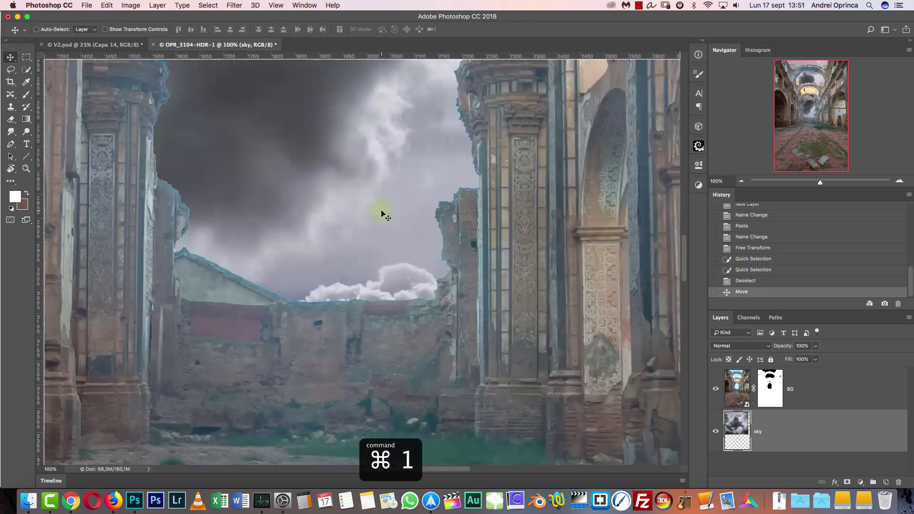
Open the BG smart object in Camera Raw to work on its colour-fringed arch edges
{"action": "left_click_drag", "start_coordinate": [809, 121], "coordinate": [812, 87]}
{"action": "left_click_drag", "start_coordinate": [628, 132], "coordinate": [550, 293]}
{"action": "left_click_drag", "start_coordinate": [291, 151], "coordinate": [565, 259]}
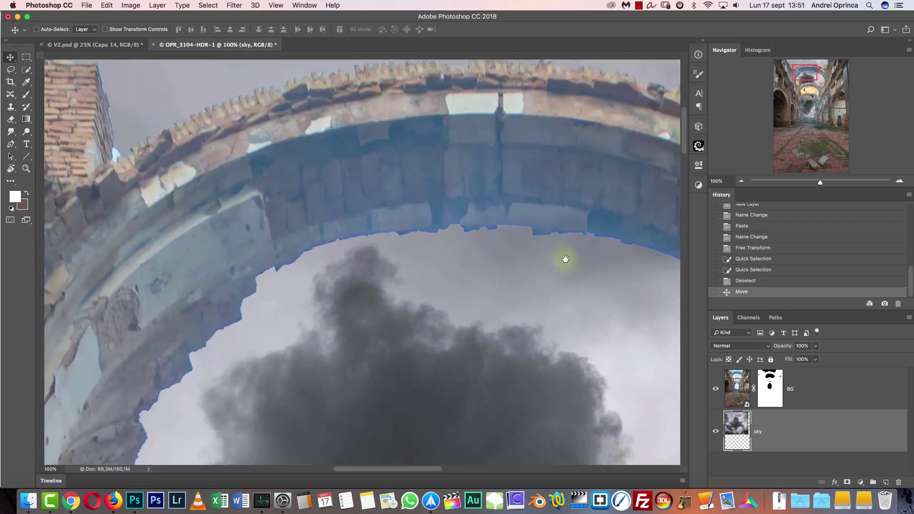
{"action": "key", "text": "super+r"}
{"action": "left_click_drag", "start_coordinate": [275, 286], "coordinate": [334, 351]}
{"action": "left_click_drag", "start_coordinate": [402, 235], "coordinate": [430, 234]}
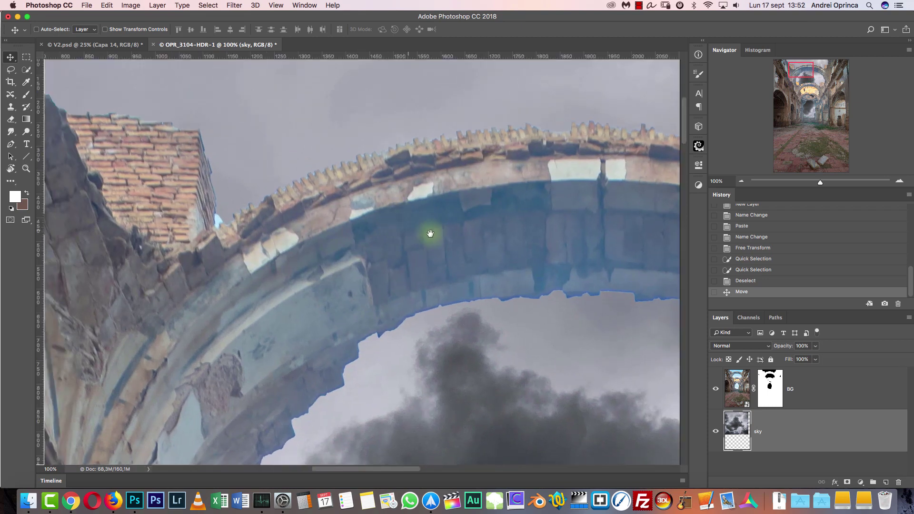
{"action": "left_click", "coordinate": [739, 394]}
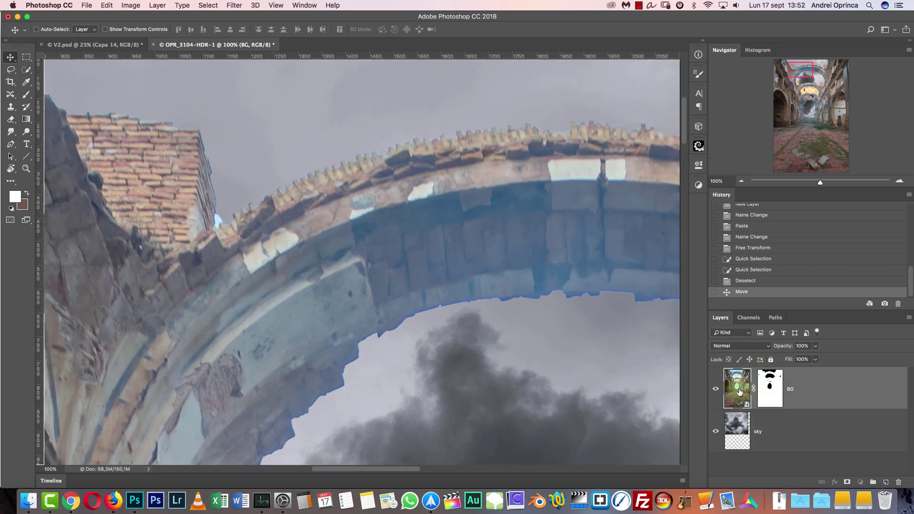
{"action": "double_click", "coordinate": [740, 382]}
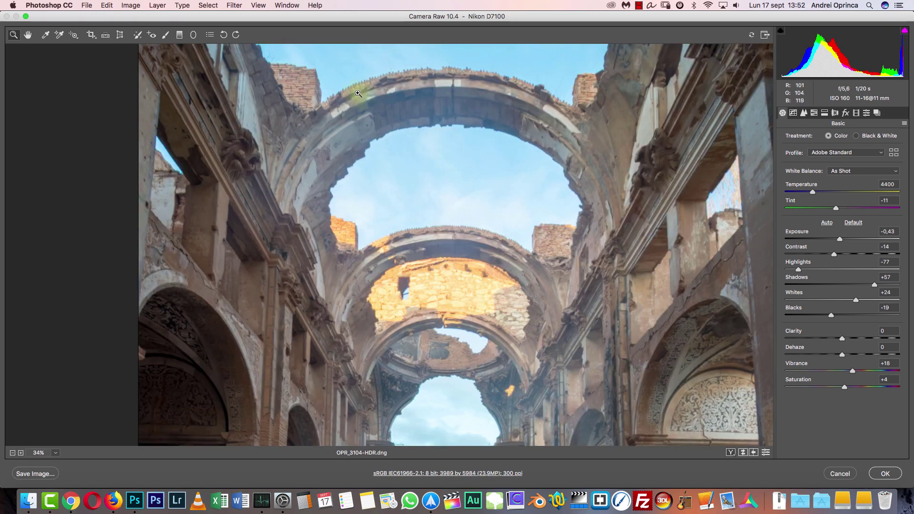
Set manual lens-correction defringe to Purple Amount 3 and Purple Hue 0/48, raise Green Amount slightly, and apply the Camera Raw changes
{"action": "left_click", "coordinate": [367, 121]}
{"action": "left_click_drag", "start_coordinate": [368, 156], "coordinate": [420, 246]}
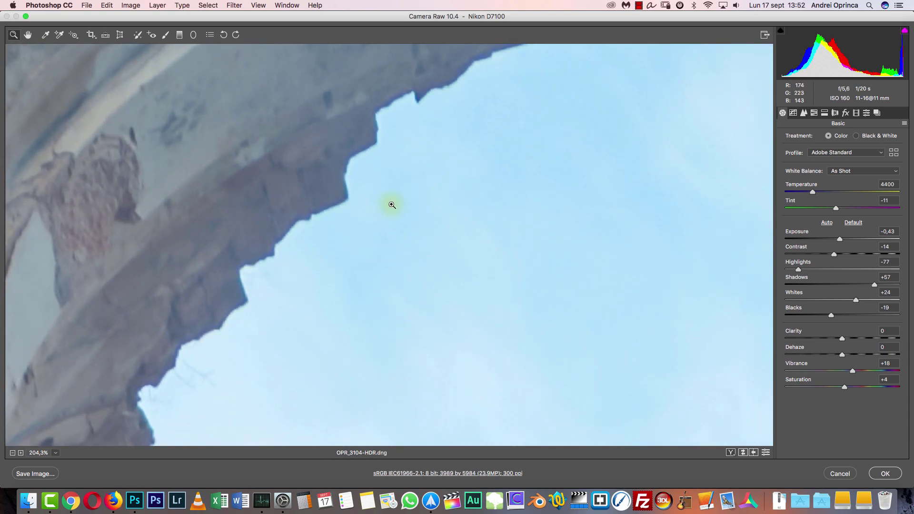
{"action": "left_click", "coordinate": [858, 113]}
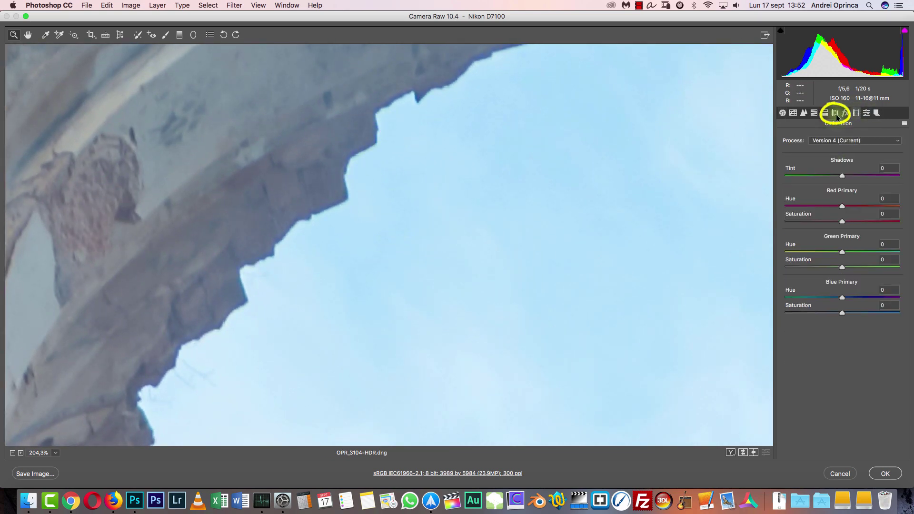
{"action": "left_click", "coordinate": [834, 114]}
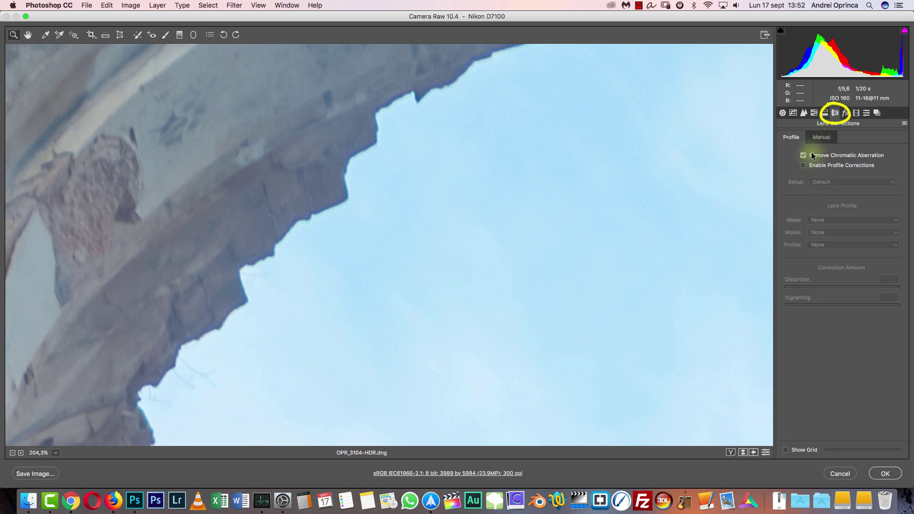
{"action": "left_click", "coordinate": [823, 137]}
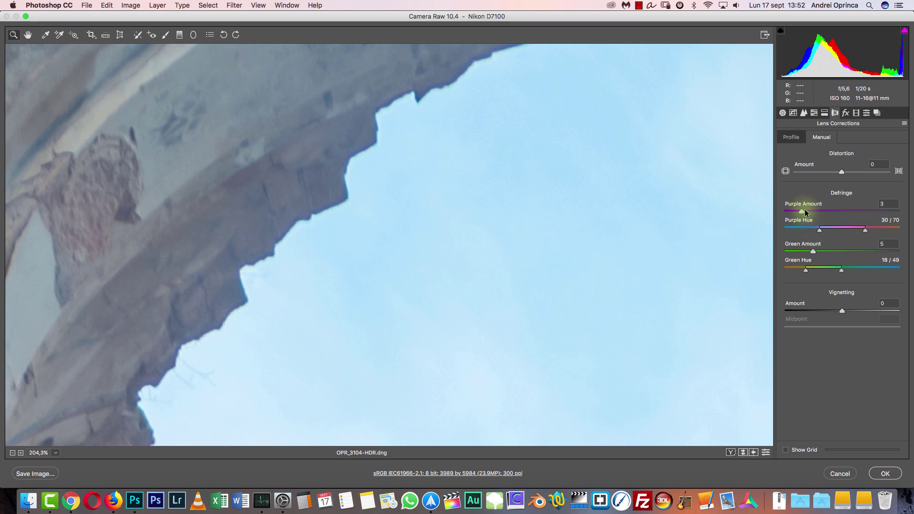
{"action": "mouse_move", "coordinate": [804, 210]}
{"action": "left_mouse_down"}
{"action": "mouse_move", "coordinate": [848, 212]}
{"action": "mouse_move", "coordinate": [831, 231]}
{"action": "mouse_move", "coordinate": [818, 231]}
{"action": "mouse_move", "coordinate": [819, 213]}
{"action": "mouse_move", "coordinate": [818, 231]}
{"action": "mouse_move", "coordinate": [800, 213]}
{"action": "left_mouse_up"}
{"action": "left_click_drag", "start_coordinate": [586, 285], "coordinate": [576, 253]}
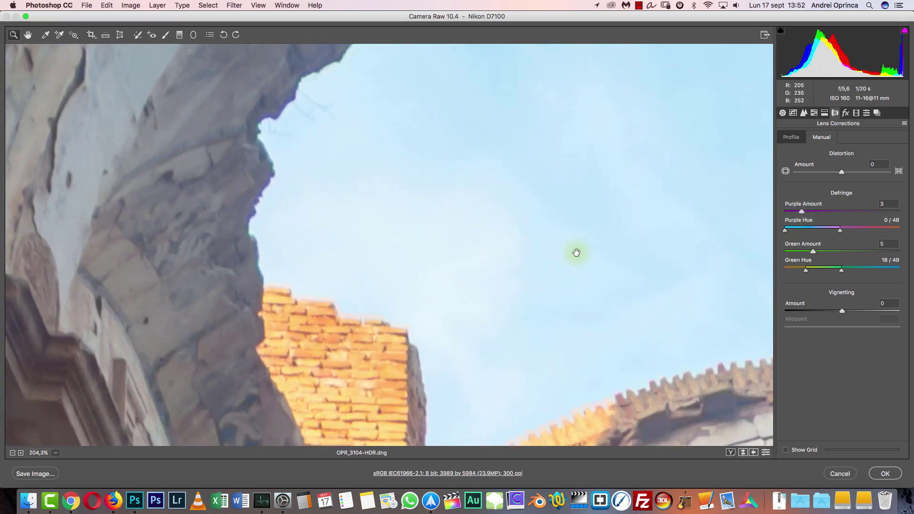
{"action": "left_click_drag", "start_coordinate": [812, 251], "coordinate": [819, 250]}
{"action": "left_click", "coordinate": [889, 472]}
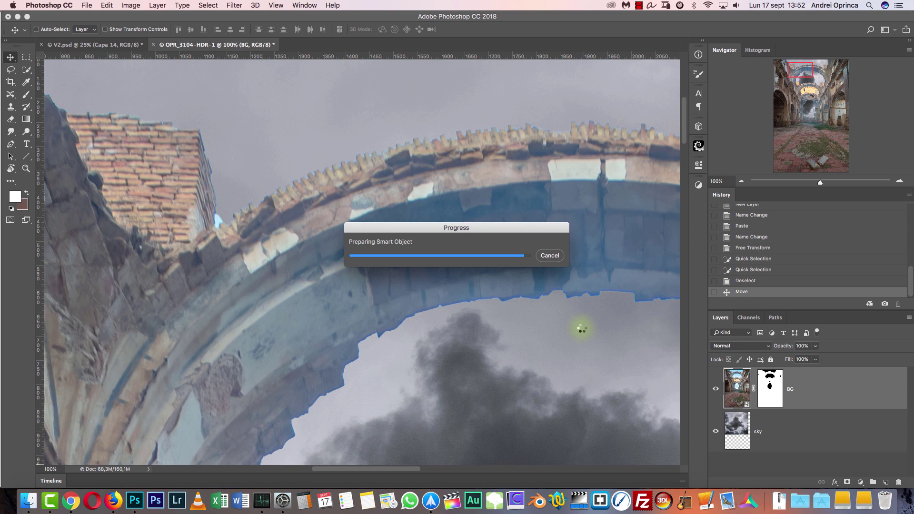
Open the BG layer's mask in Select and Mask to work on the opening edges
{"action": "left_click", "coordinate": [741, 181]}
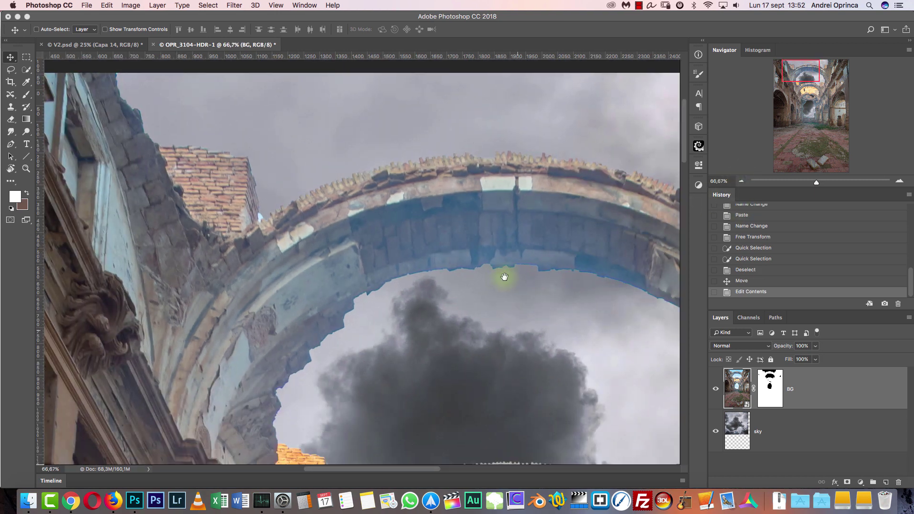
{"action": "key", "text": "super+1"}
{"action": "left_click_drag", "start_coordinate": [560, 288], "coordinate": [257, 247]}
{"action": "left_click_drag", "start_coordinate": [649, 333], "coordinate": [621, 77]}
{"action": "left_click_drag", "start_coordinate": [529, 418], "coordinate": [514, 202]}
{"action": "left_click_drag", "start_coordinate": [439, 292], "coordinate": [570, 220]}
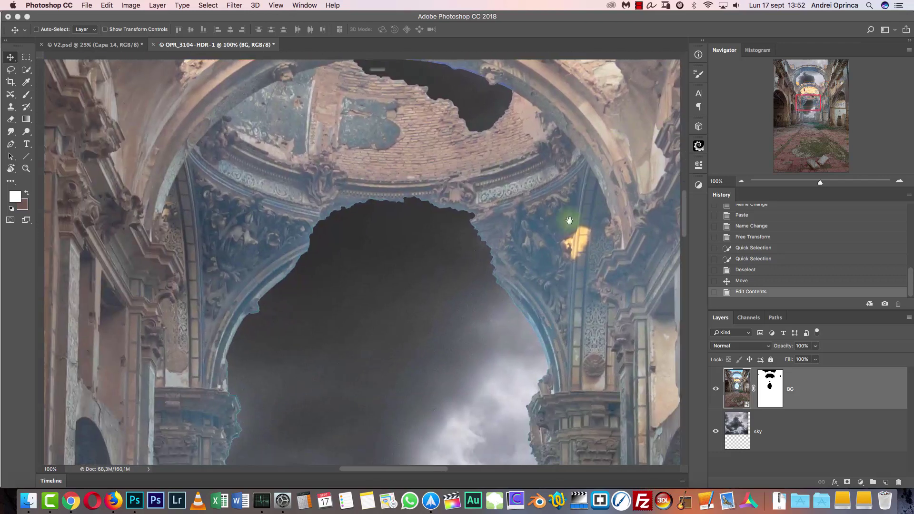
{"action": "left_click_drag", "start_coordinate": [516, 330], "coordinate": [607, 216]}
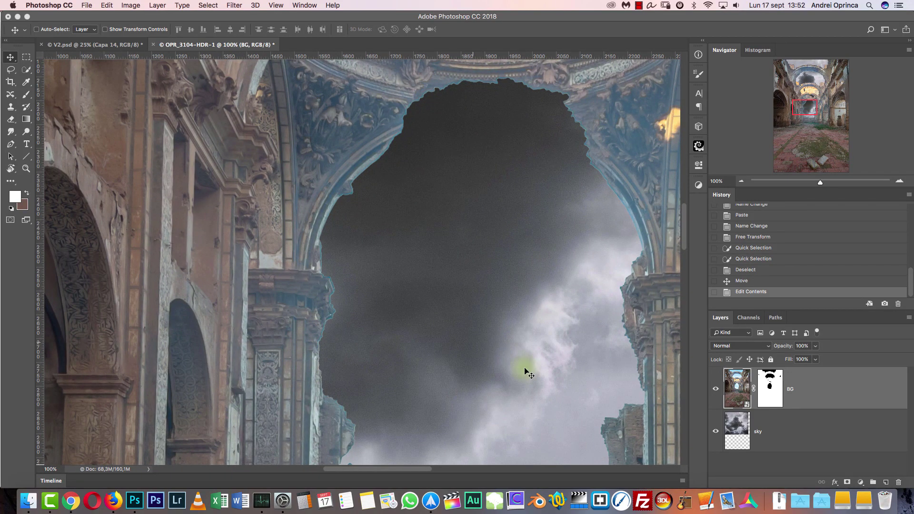
{"action": "left_click", "coordinate": [767, 395]}
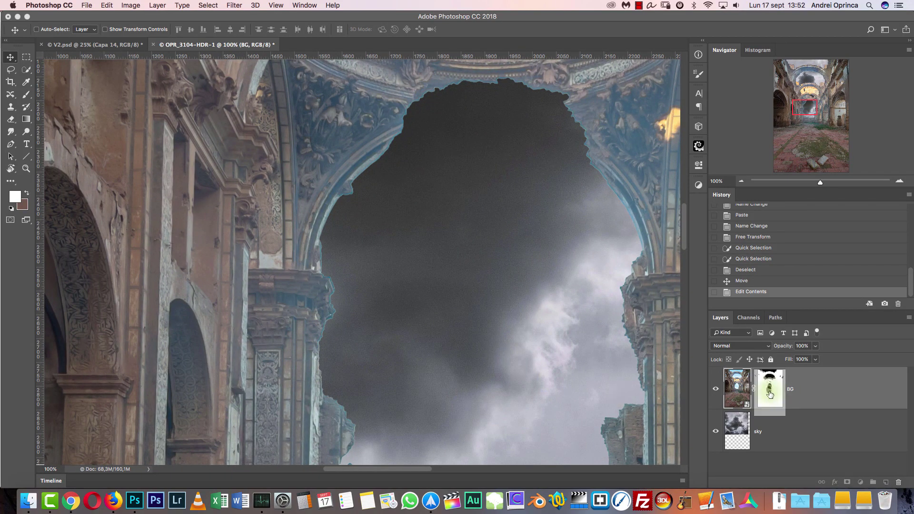
{"action": "right_click", "coordinate": [772, 386]}
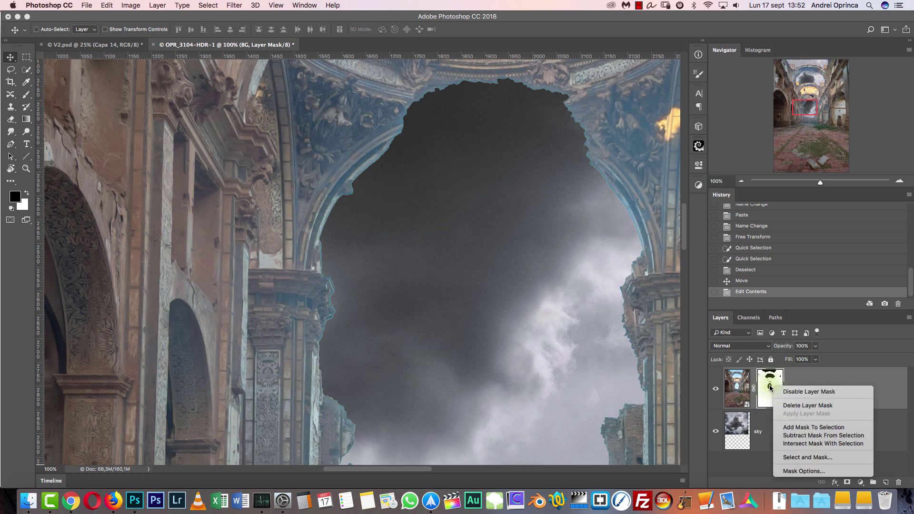
{"action": "left_click", "coordinate": [812, 457]}
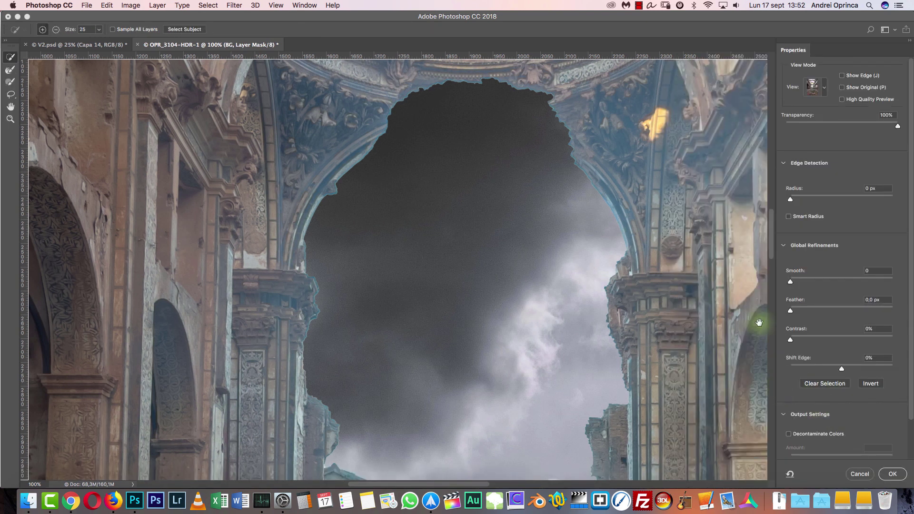
Refine the BG mask edges with Feather 2.5 px, Contrast 49% and Shift Edge -15%, and apply the result
{"action": "key", "text": "super+1"}
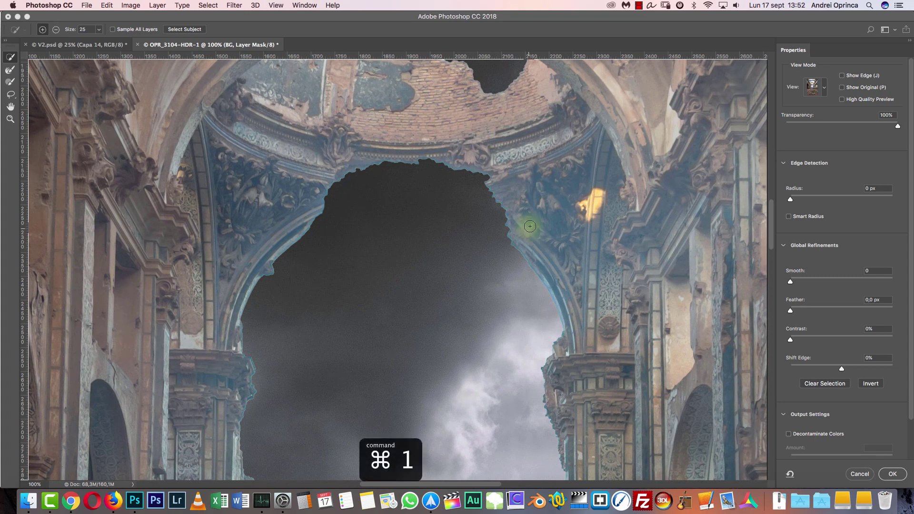
{"action": "left_click_drag", "start_coordinate": [841, 368], "coordinate": [834, 368]}
{"action": "left_click", "coordinate": [874, 359]}
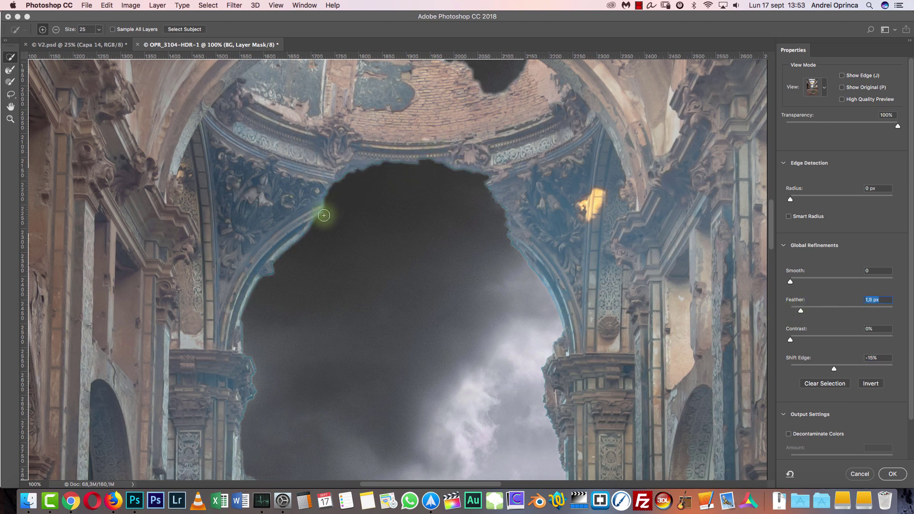
{"action": "scroll", "coordinate": [262, 235], "scroll_direction": "up", "scroll_amount": 5}
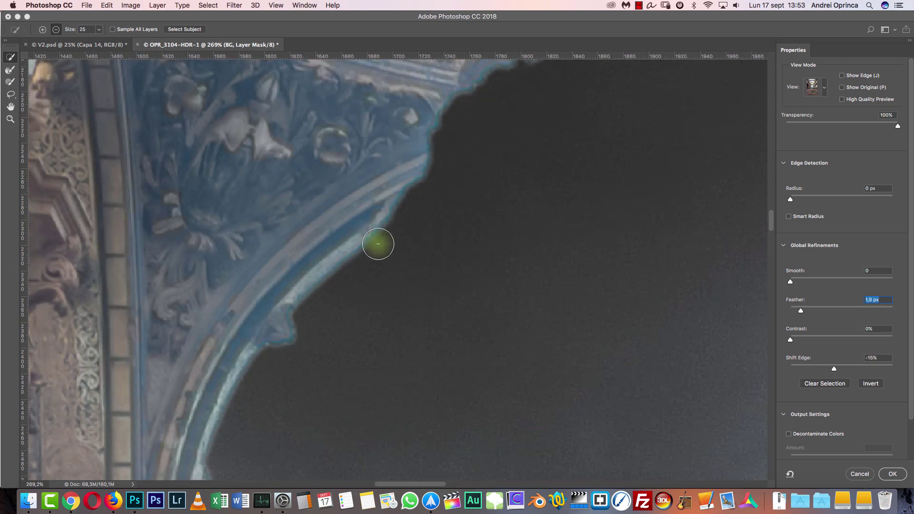
{"action": "scroll", "coordinate": [378, 244], "scroll_direction": "down", "scroll_amount": 1}
{"action": "mouse_move", "coordinate": [801, 310]}
{"action": "left_mouse_down"}
{"action": "mouse_move", "coordinate": [777, 312]}
{"action": "mouse_move", "coordinate": [790, 314]}
{"action": "left_mouse_up"}
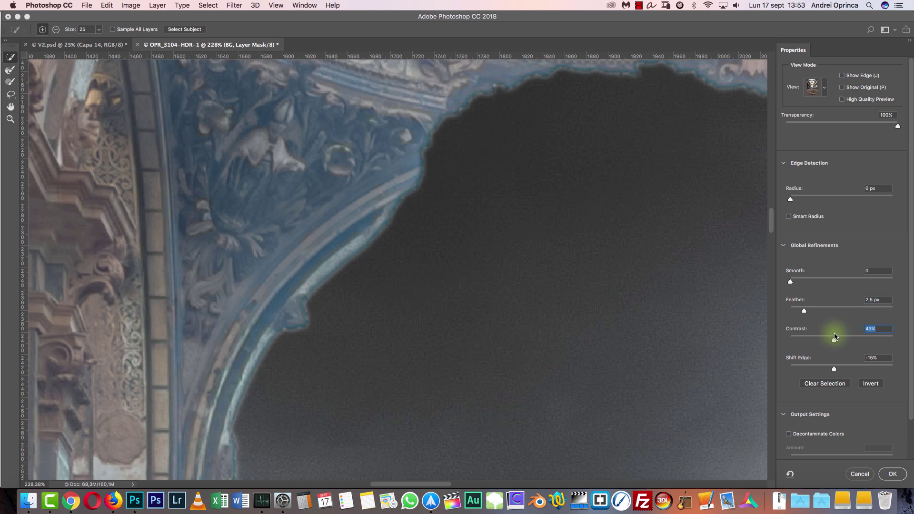
{"action": "left_click_drag", "start_coordinate": [832, 342], "coordinate": [840, 340]}
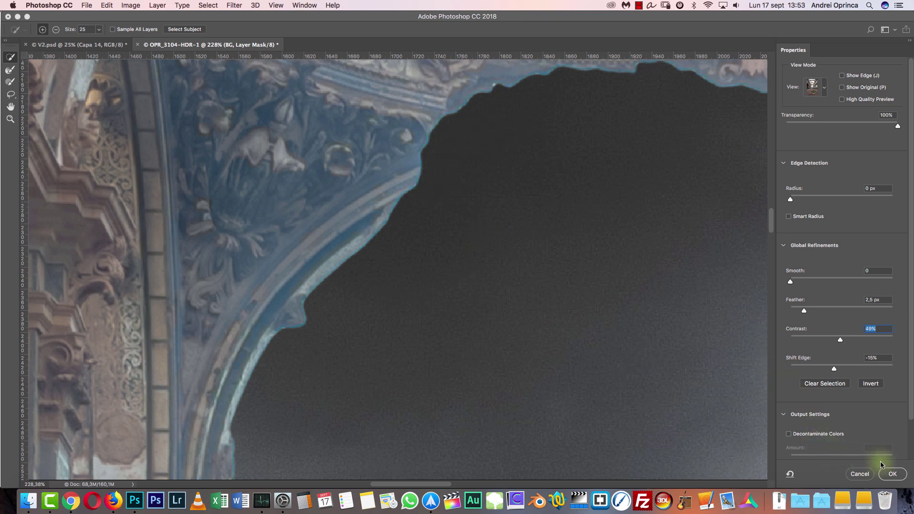
{"action": "left_click_drag", "start_coordinate": [529, 176], "coordinate": [454, 341]}
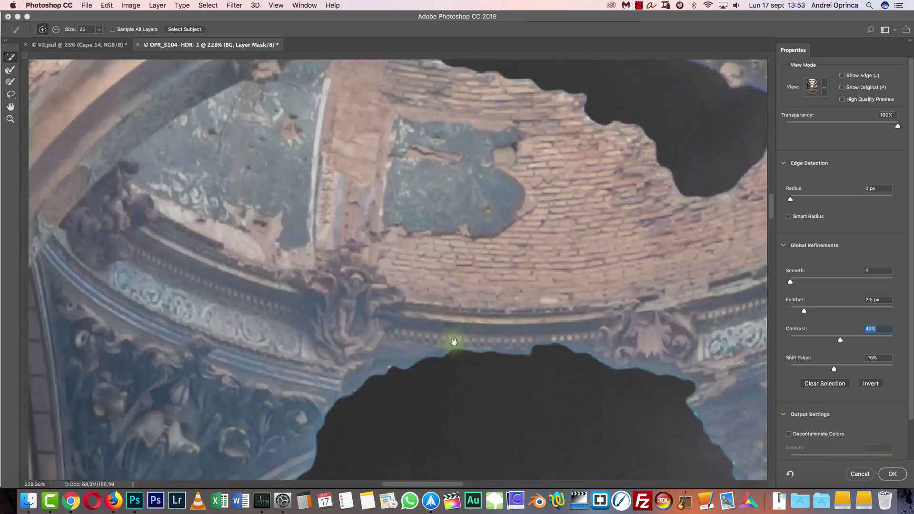
{"action": "mouse_move", "coordinate": [708, 195]}
{"action": "left_mouse_down"}
{"action": "mouse_move", "coordinate": [655, 293]}
{"action": "mouse_move", "coordinate": [659, 320]}
{"action": "left_mouse_up"}
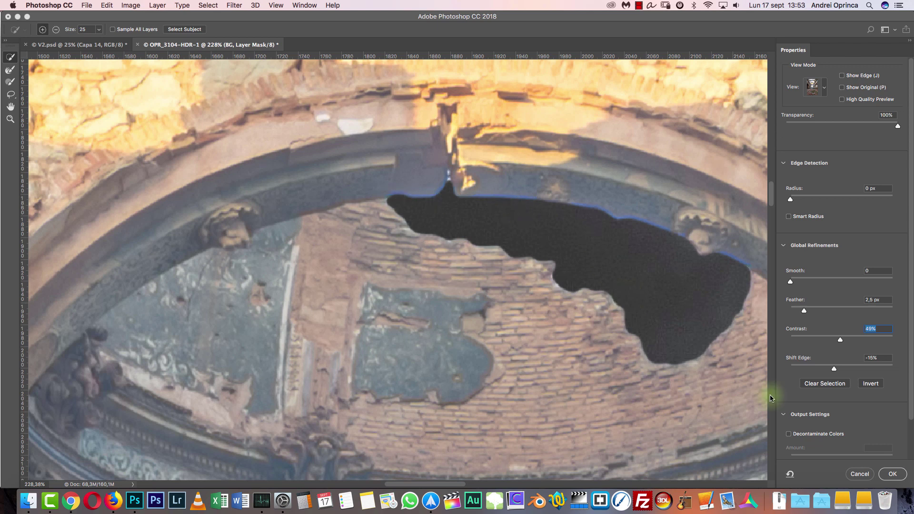
{"action": "left_click", "coordinate": [892, 473]}
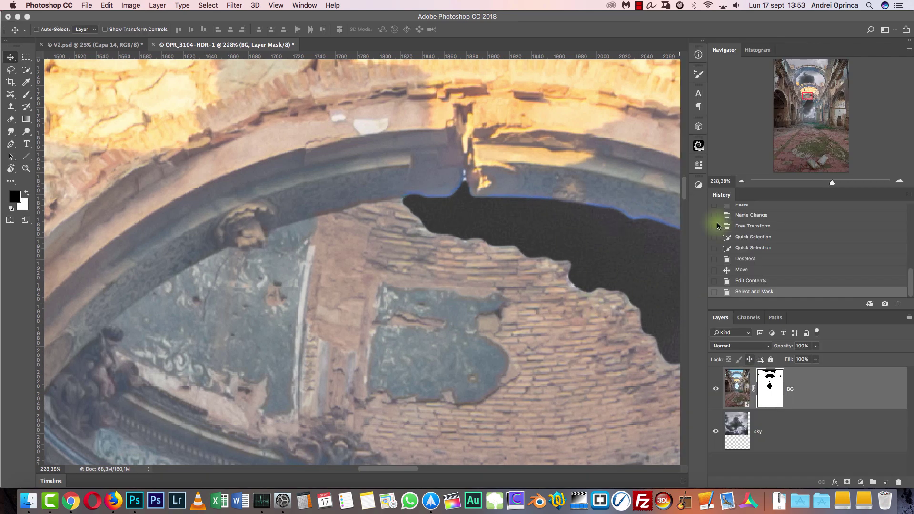
Examine the mask edges around the arches, the small window and the sunlit stone wall at several magnifications
{"action": "mouse_move", "coordinate": [807, 97]}
{"action": "left_mouse_down"}
{"action": "mouse_move", "coordinate": [806, 81]}
{"action": "mouse_move", "coordinate": [809, 90]}
{"action": "left_mouse_up"}
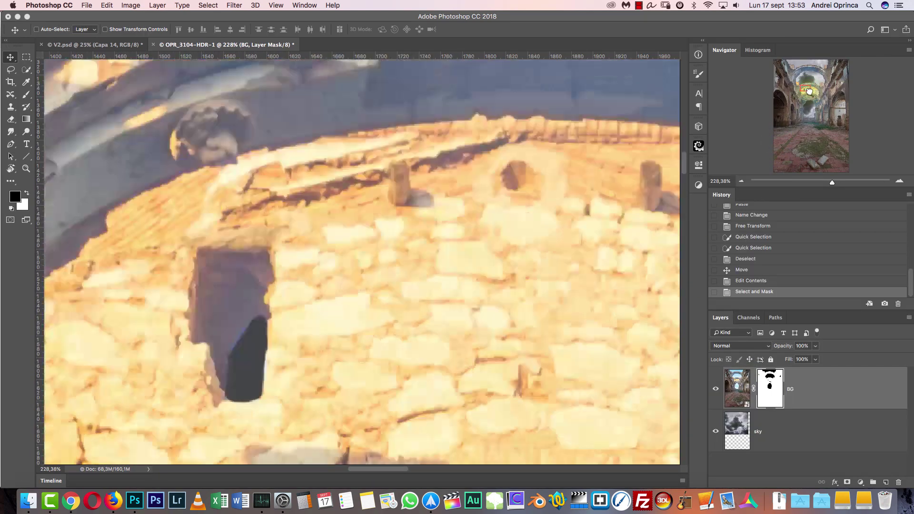
{"action": "left_click", "coordinate": [741, 181]}
{"action": "left_click", "coordinate": [741, 181]}
{"action": "left_click", "coordinate": [741, 181]}
{"action": "left_click", "coordinate": [741, 181]}
{"action": "left_click_drag", "start_coordinate": [586, 175], "coordinate": [584, 333]}
{"action": "left_click_drag", "start_coordinate": [529, 285], "coordinate": [550, 115]}
{"action": "left_click_drag", "start_coordinate": [501, 192], "coordinate": [480, 295]}
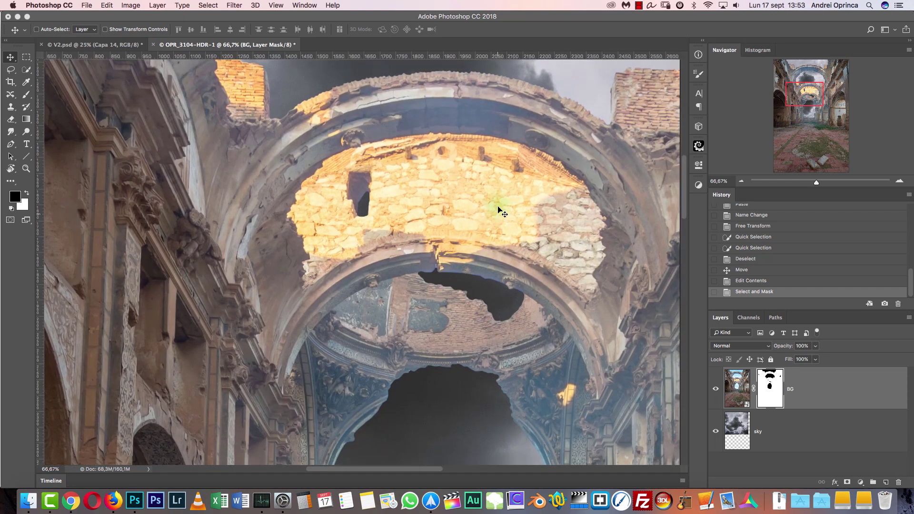
{"action": "left_click", "coordinate": [899, 181]}
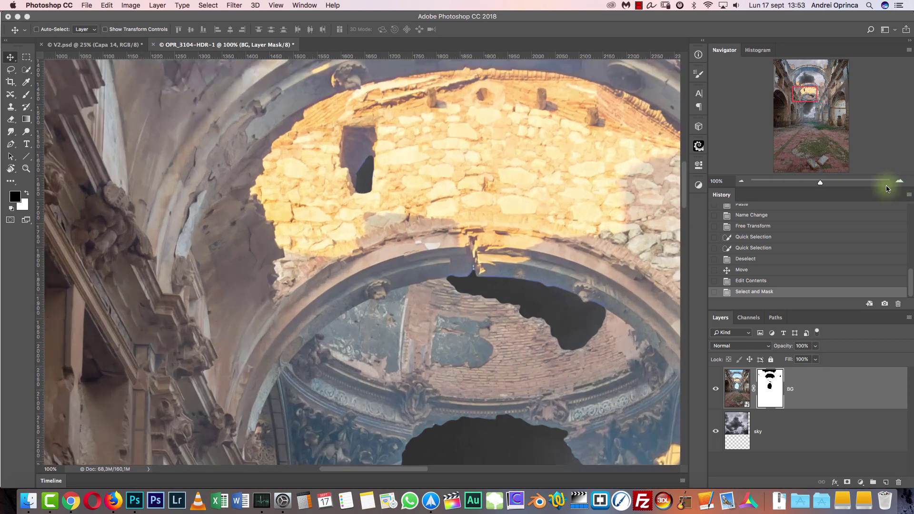
{"action": "left_click_drag", "start_coordinate": [548, 189], "coordinate": [437, 235]}
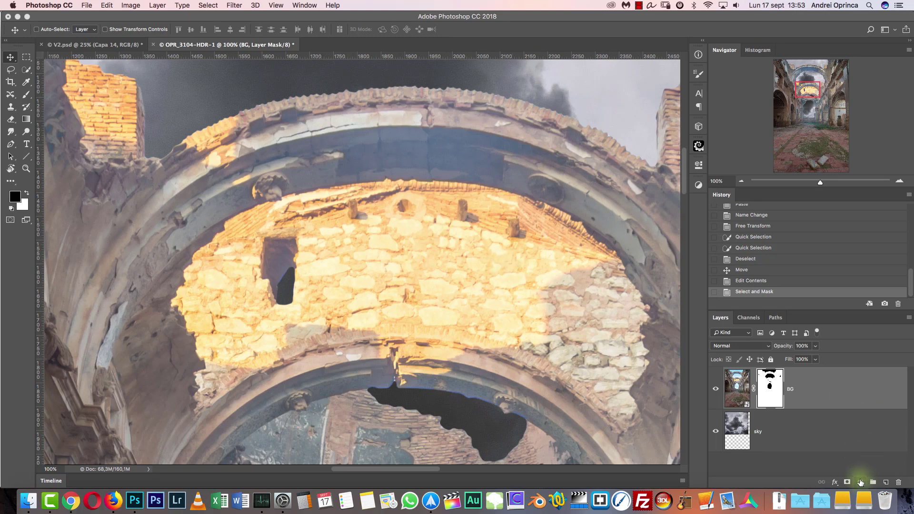
{"action": "left_click", "coordinate": [860, 482]}
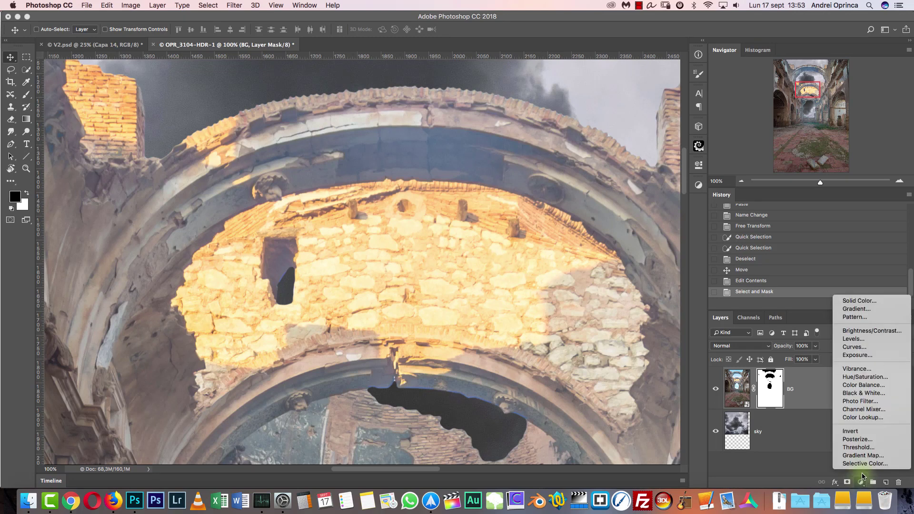
{"action": "left_click", "coordinate": [873, 377]}
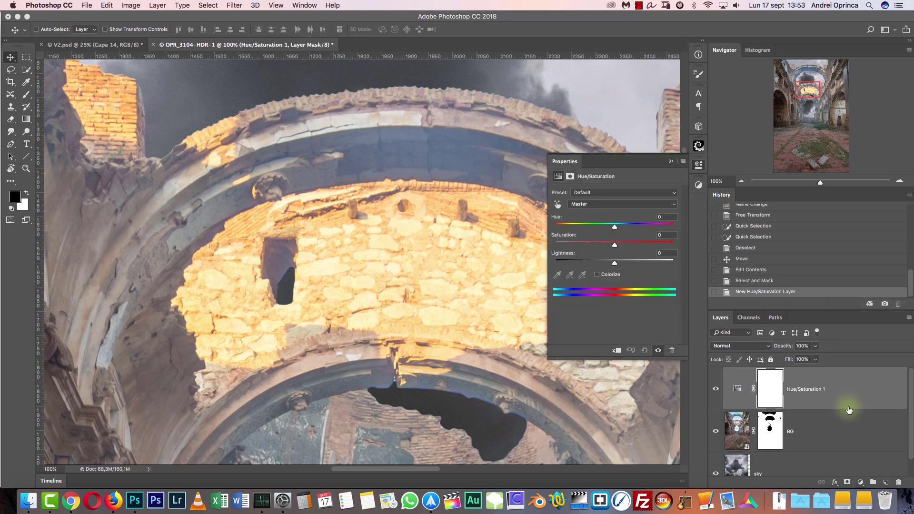
{"action": "left_click", "coordinate": [847, 407], "text": "alt"}
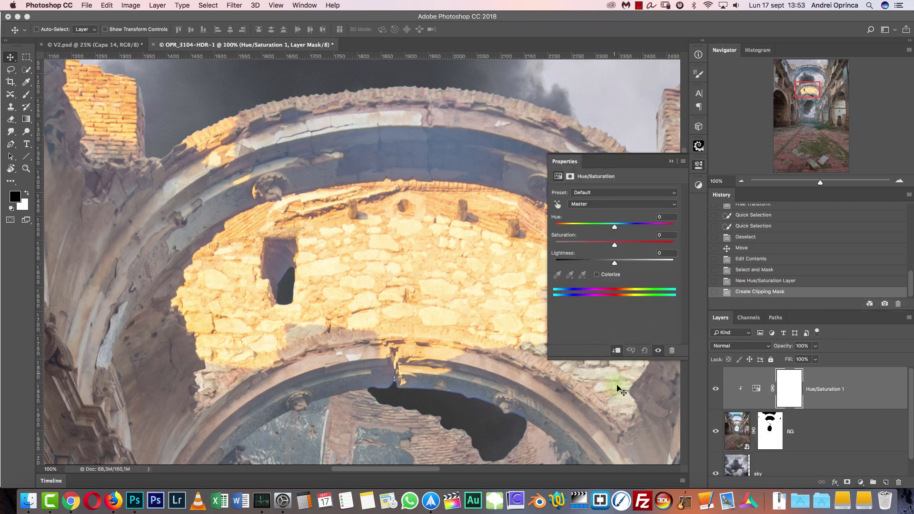
{"action": "left_click_drag", "start_coordinate": [857, 388], "coordinate": [898, 482]}
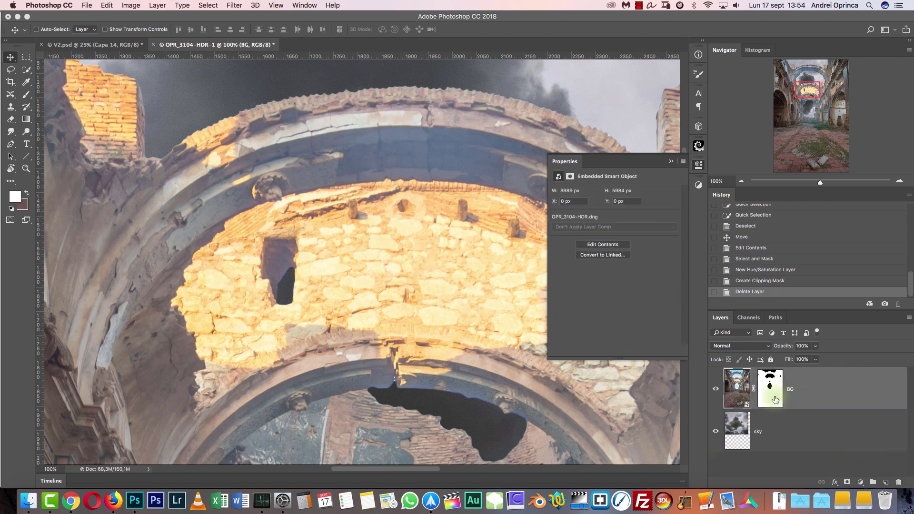
{"action": "left_click", "coordinate": [671, 162]}
Start a Hue/Saturation adjustment on the BG smart object and set Blues saturation to -64 by targeting the blue shadow on the arch
{"action": "key", "text": "super+u"}
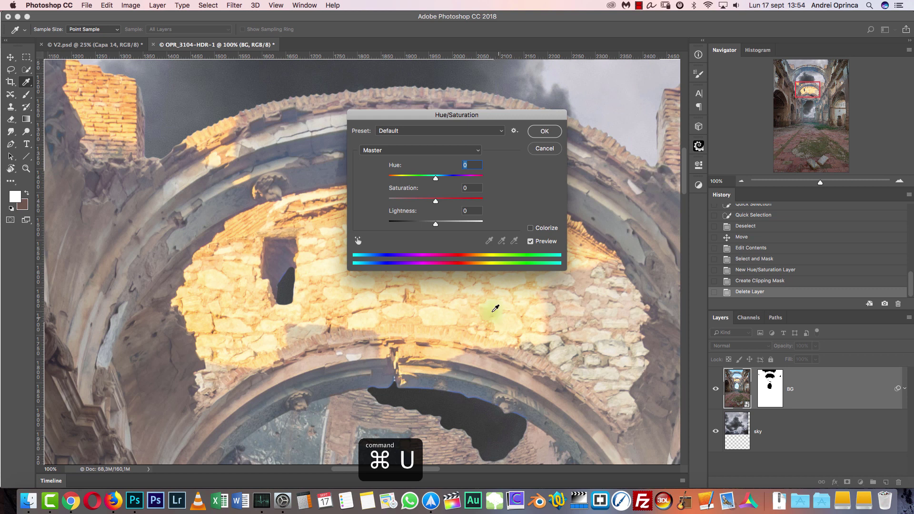
{"action": "left_click", "coordinate": [137, 8]}
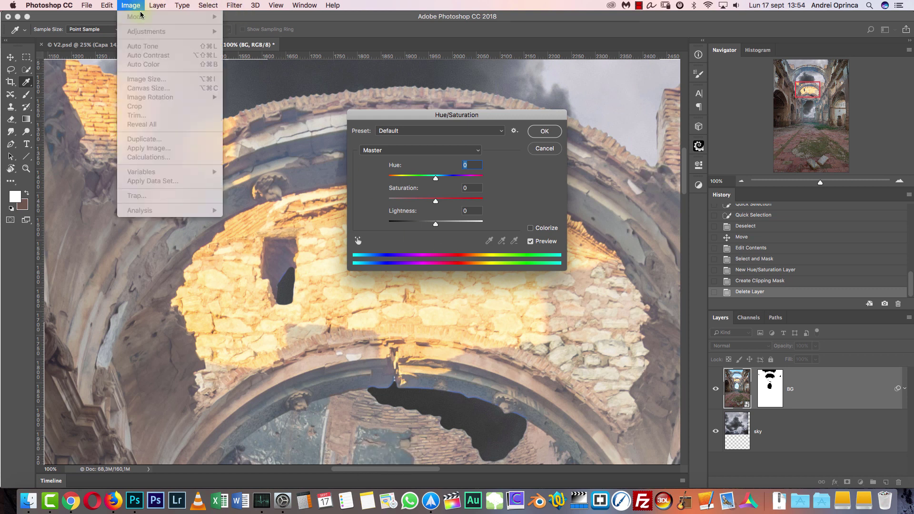
{"action": "left_click", "coordinate": [450, 117]}
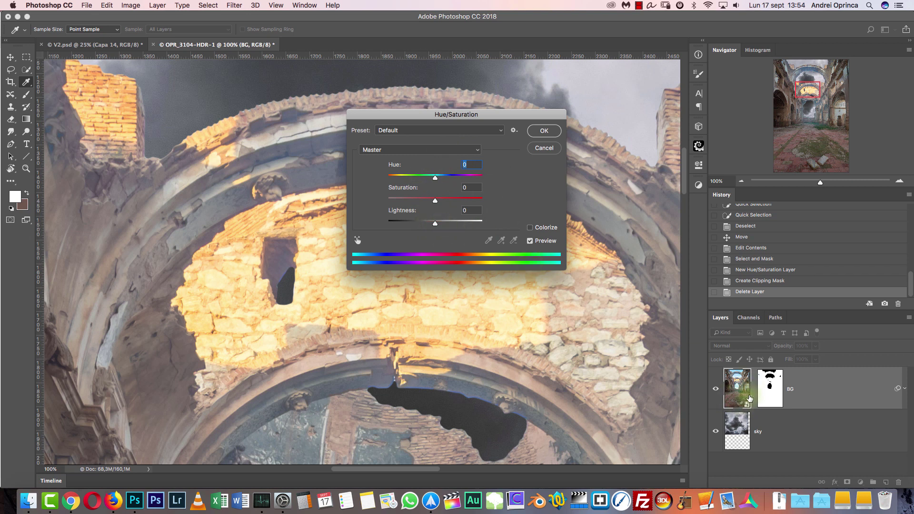
{"action": "left_click_drag", "start_coordinate": [523, 114], "coordinate": [706, 116]}
{"action": "scroll", "coordinate": [509, 292], "scroll_direction": "up", "scroll_amount": 5}
{"action": "scroll", "coordinate": [509, 293], "scroll_direction": "right", "scroll_amount": 5}
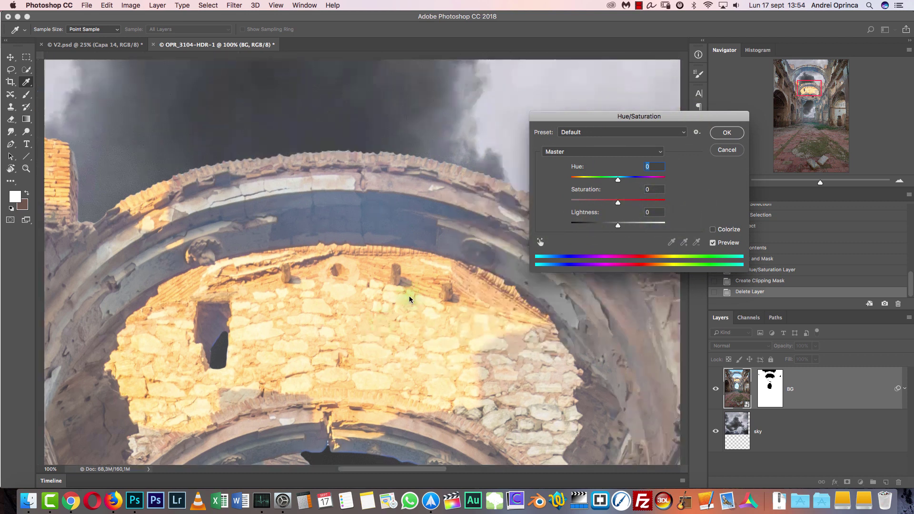
{"action": "left_click", "coordinate": [540, 242]}
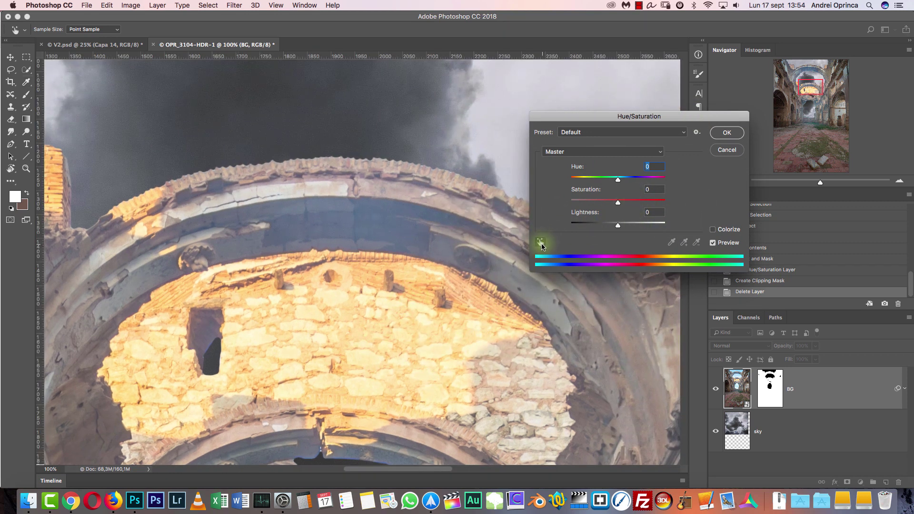
{"action": "left_click", "coordinate": [373, 224]}
{"action": "scroll", "coordinate": [383, 291], "scroll_direction": "up", "scroll_amount": 8}
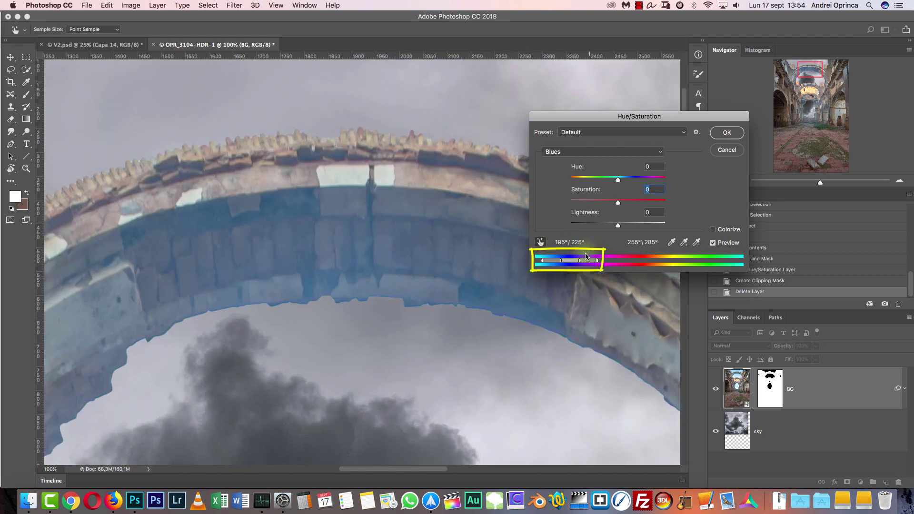
{"action": "left_click_drag", "start_coordinate": [617, 202], "coordinate": [587, 203]}
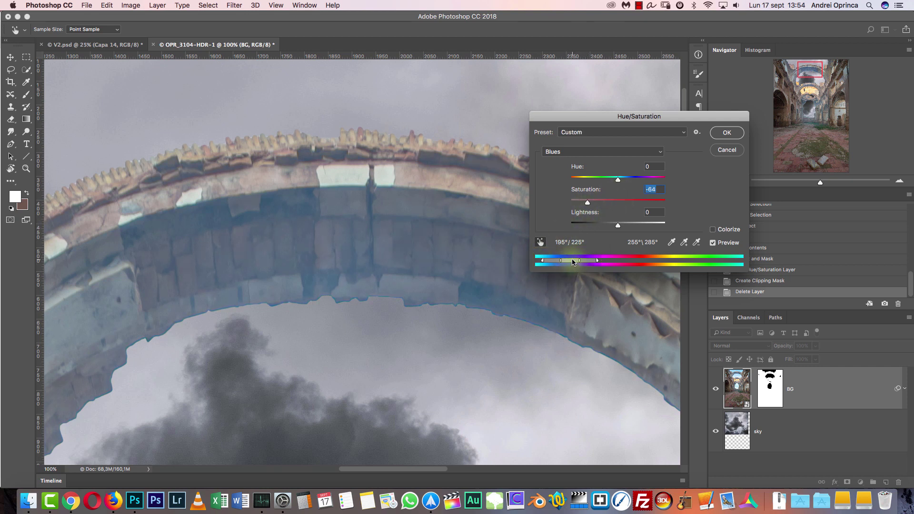
Shift the Blues range to 179°/210° – 239°/270° and compare the arches with and without the adjustment
{"action": "left_click_drag", "start_coordinate": [564, 263], "coordinate": [565, 263]}
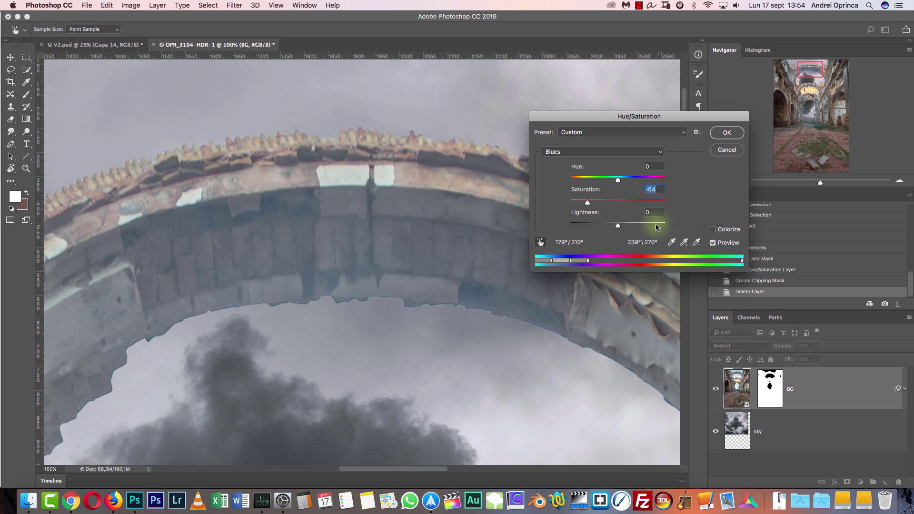
{"action": "left_click", "coordinate": [713, 243]}
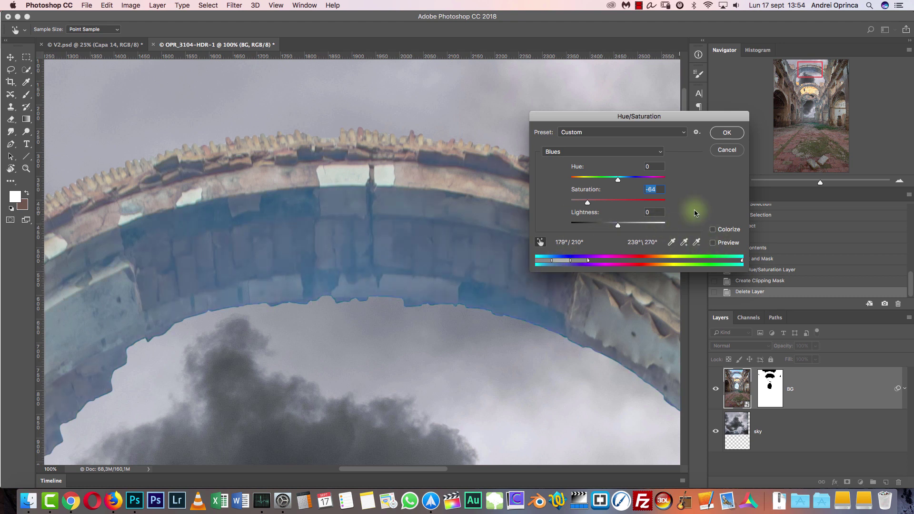
{"action": "left_click_drag", "start_coordinate": [533, 390], "coordinate": [499, 91]}
{"action": "left_click_drag", "start_coordinate": [463, 310], "coordinate": [466, 380]}
{"action": "key", "text": "super+r"}
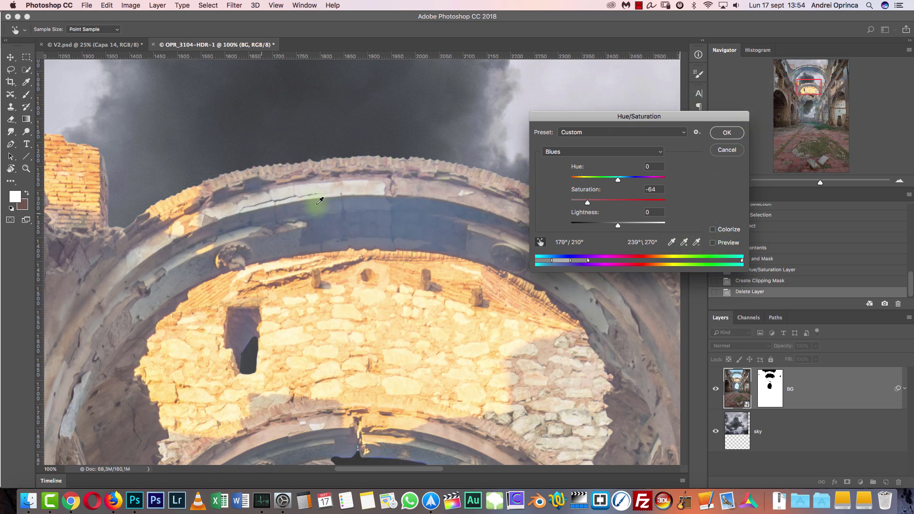
Target the sunlit stone wall's Yellows and set their saturation to -70
{"action": "left_click_drag", "start_coordinate": [364, 299], "coordinate": [412, 267]}
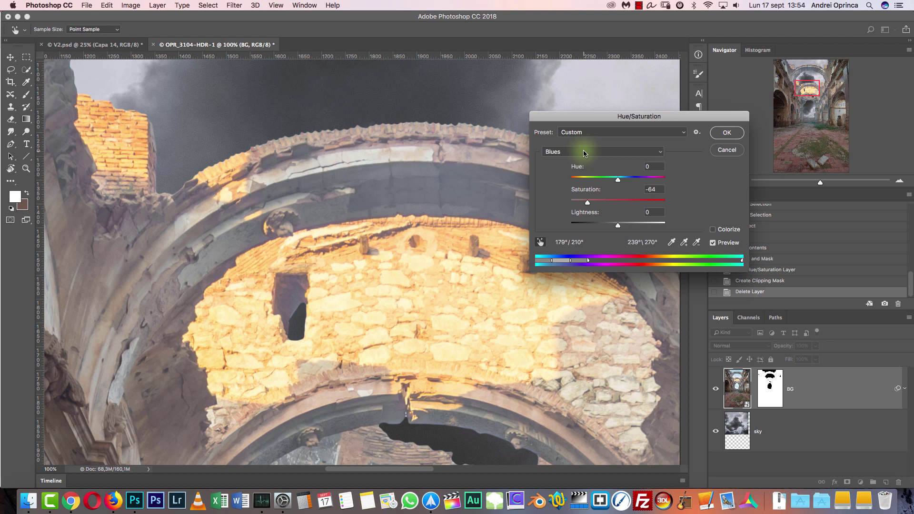
{"action": "left_click", "coordinate": [584, 153]}
{"action": "left_click", "coordinate": [570, 127]}
{"action": "left_click", "coordinate": [540, 243]}
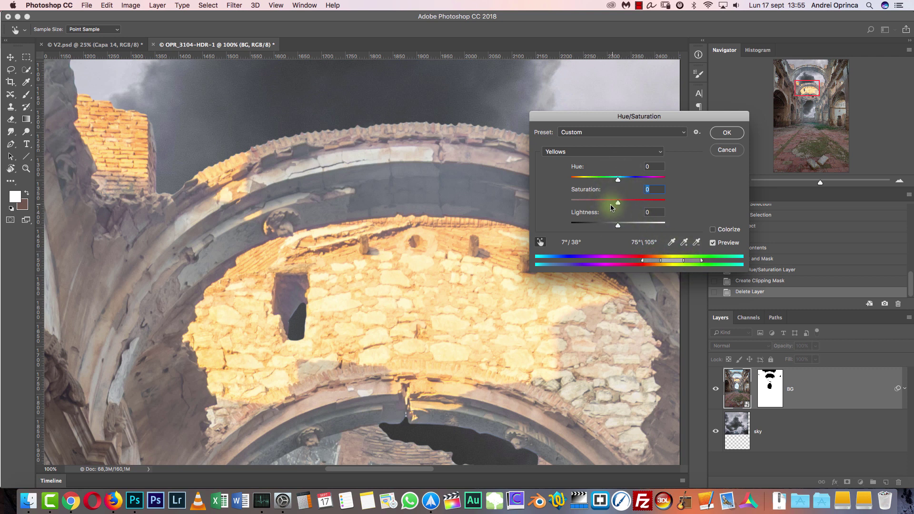
{"action": "left_click_drag", "start_coordinate": [583, 206], "coordinate": [585, 205]}
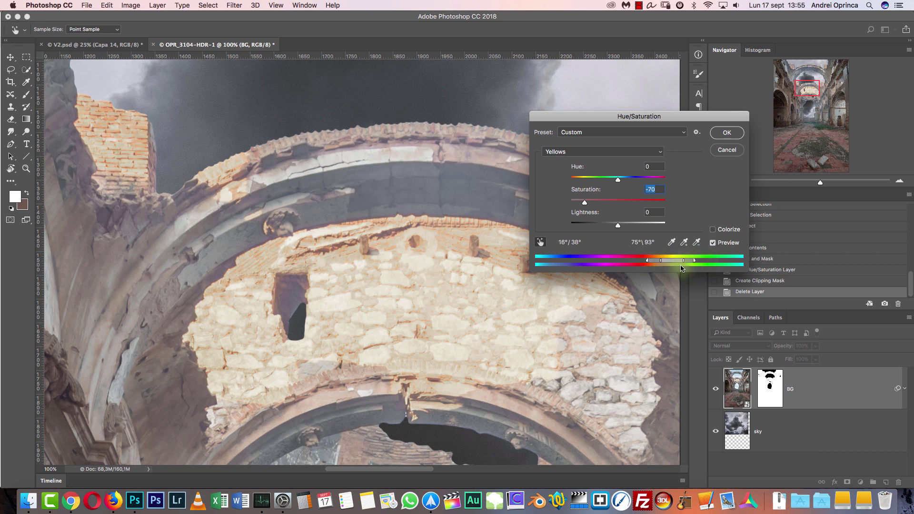
Adjust the Yellows range to 17°/32° – 51°/70° so it covers the sunlit wall and bricks
{"action": "left_click_drag", "start_coordinate": [670, 263], "coordinate": [657, 264]}
{"action": "left_click_drag", "start_coordinate": [566, 385], "coordinate": [444, 200]}
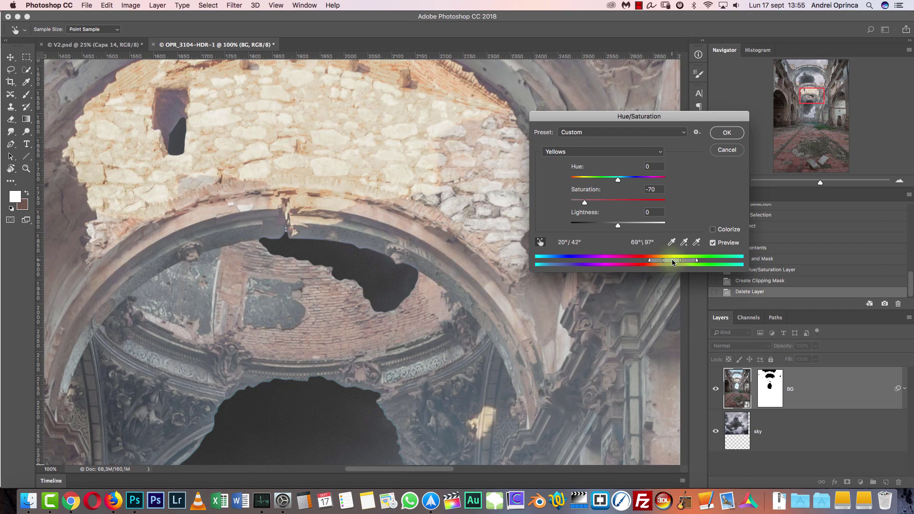
{"action": "left_click_drag", "start_coordinate": [665, 263], "coordinate": [667, 264]}
{"action": "left_click_drag", "start_coordinate": [429, 222], "coordinate": [486, 285]}
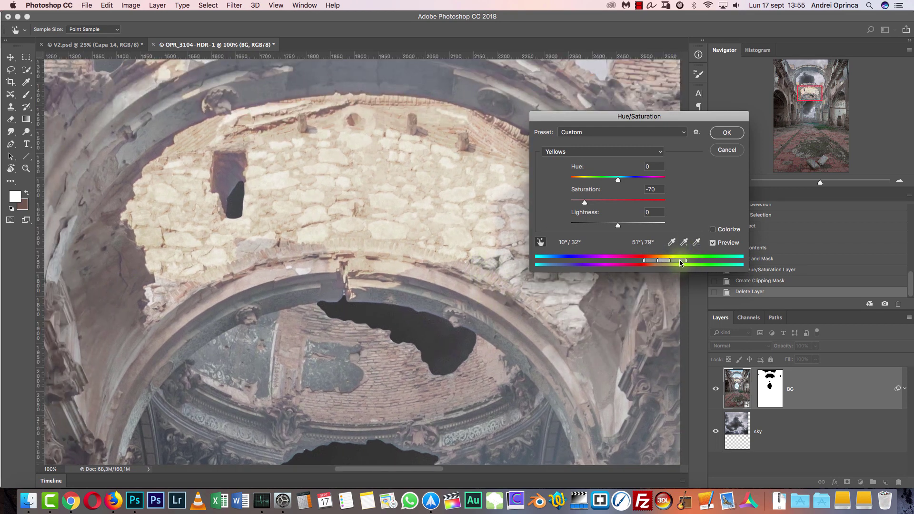
{"action": "left_click_drag", "start_coordinate": [681, 265], "coordinate": [650, 263]}
{"action": "left_click_drag", "start_coordinate": [525, 357], "coordinate": [677, 369]}
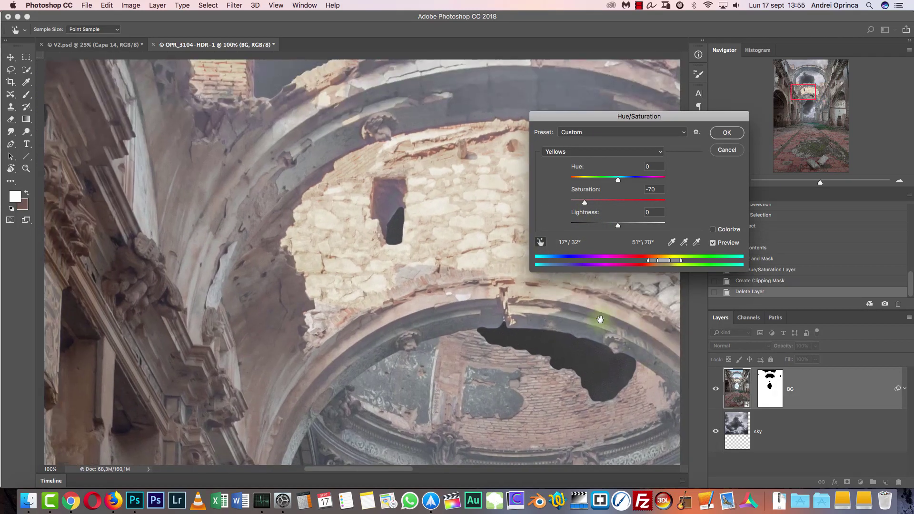
{"action": "left_click_drag", "start_coordinate": [206, 200], "coordinate": [271, 251]}
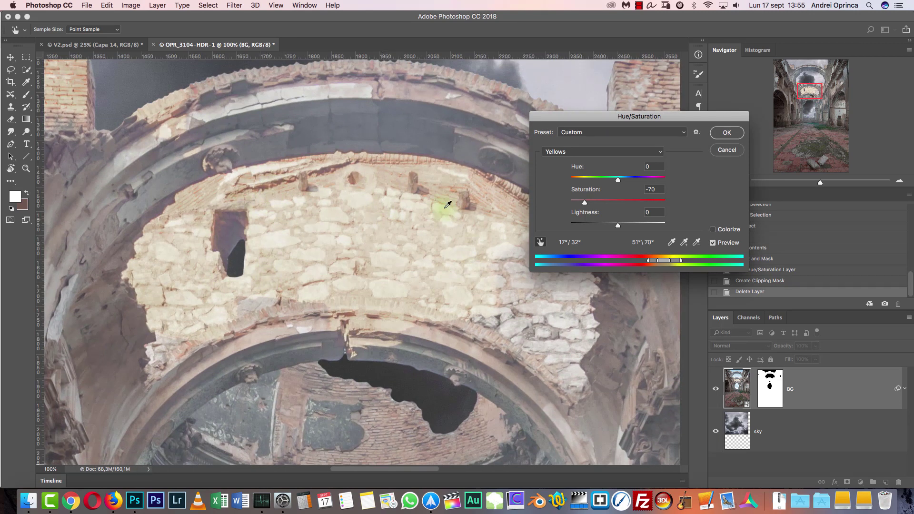
Set the Yellows lightness to -55 and apply the Hue/Saturation adjustment
{"action": "left_click", "coordinate": [614, 225]}
{"action": "left_click_drag", "start_coordinate": [603, 228], "coordinate": [590, 229]}
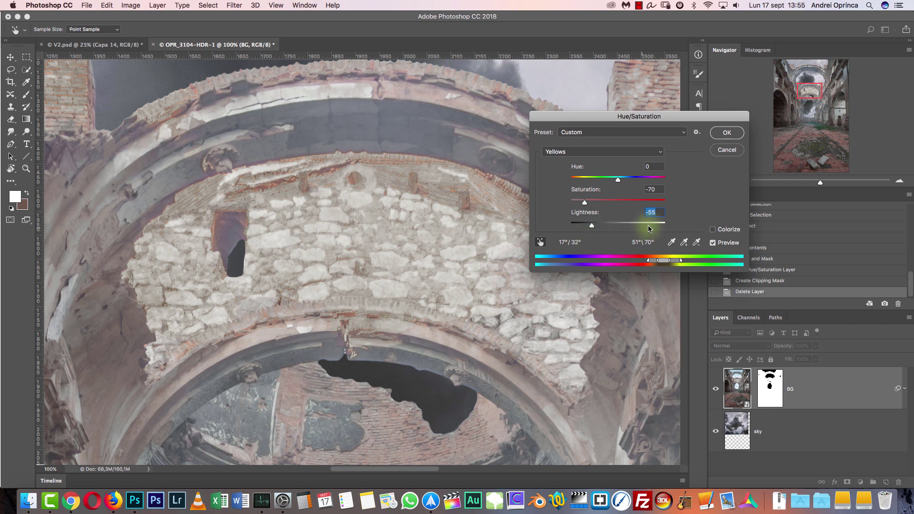
{"action": "left_click", "coordinate": [727, 133]}
Examine the whole church with the Hue/Saturation filter and all smart filters switched off and on again
{"action": "left_click", "coordinate": [740, 181]}
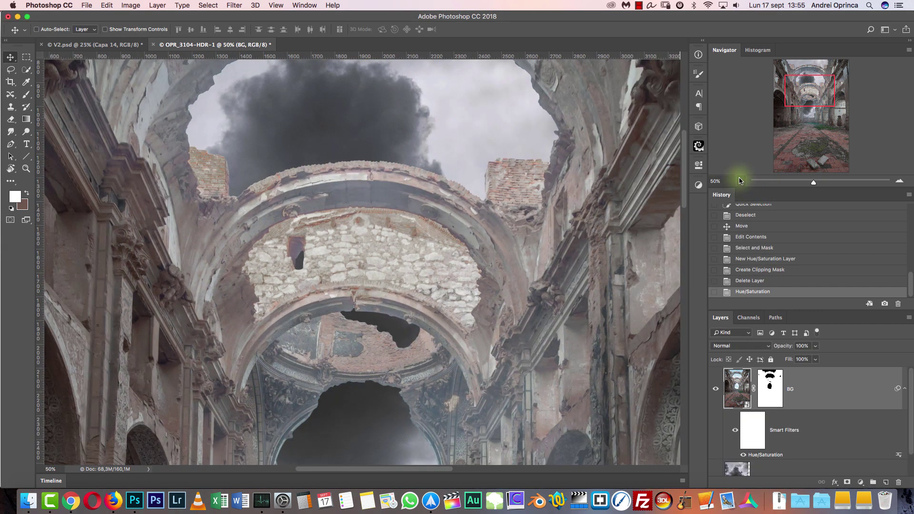
{"action": "left_click_drag", "start_coordinate": [571, 265], "coordinate": [564, 176]}
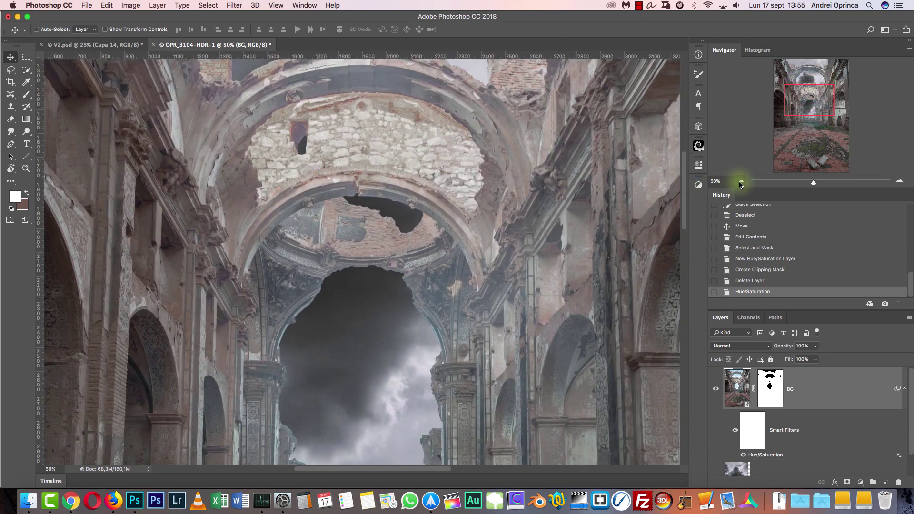
{"action": "left_click", "coordinate": [740, 185]}
{"action": "scroll", "coordinate": [555, 245], "scroll_direction": "up", "scroll_amount": 3}
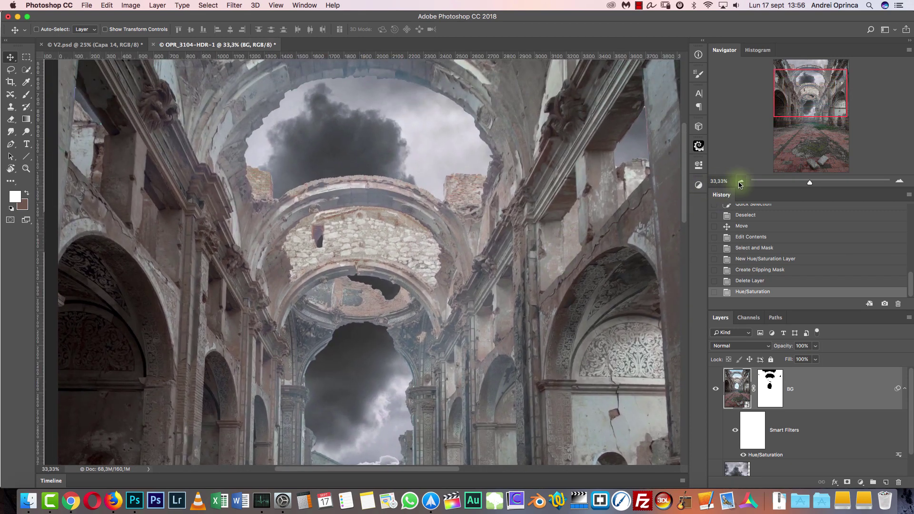
{"action": "left_click", "coordinate": [740, 184]}
{"action": "left_click", "coordinate": [750, 442]}
{"action": "left_click", "coordinate": [744, 455]}
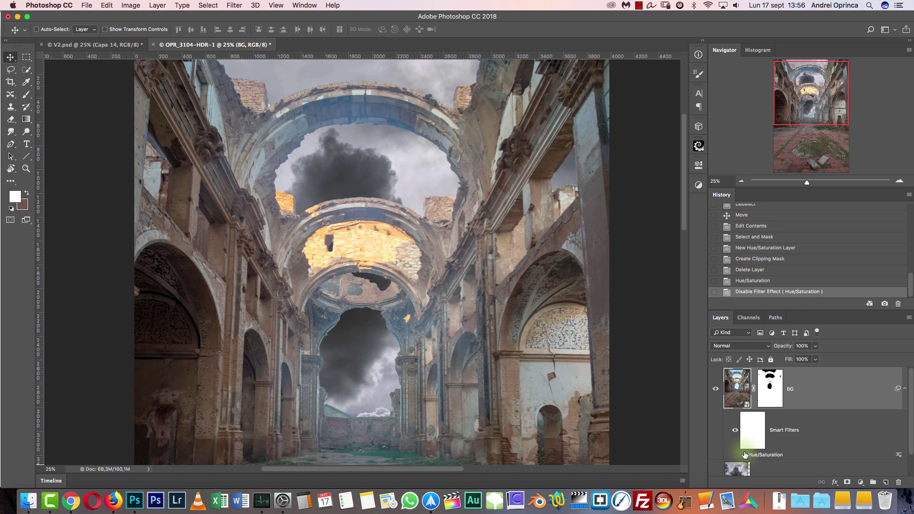
{"action": "left_click", "coordinate": [744, 455]}
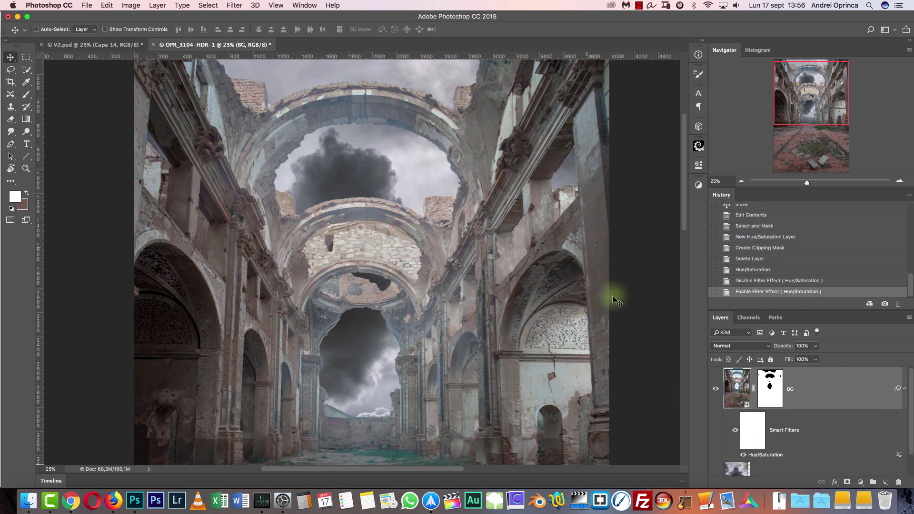
{"action": "left_click", "coordinate": [735, 433]}
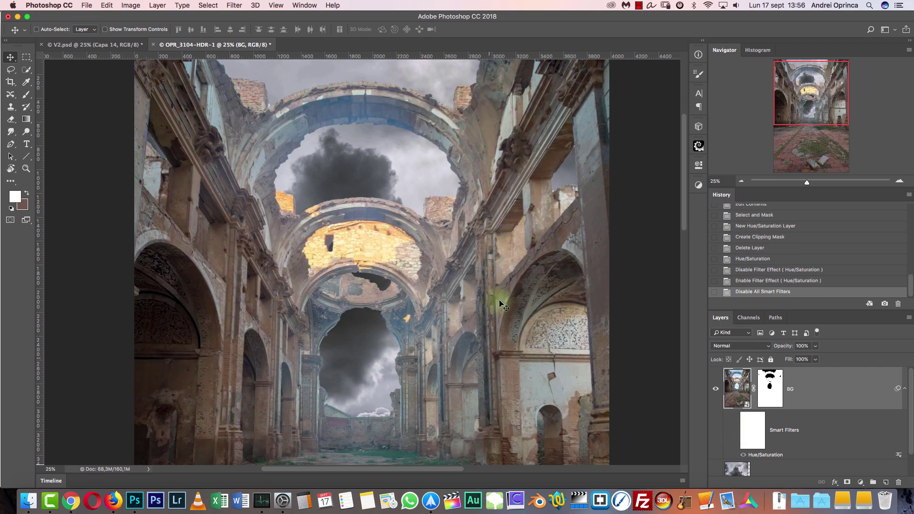
{"action": "left_click", "coordinate": [735, 430]}
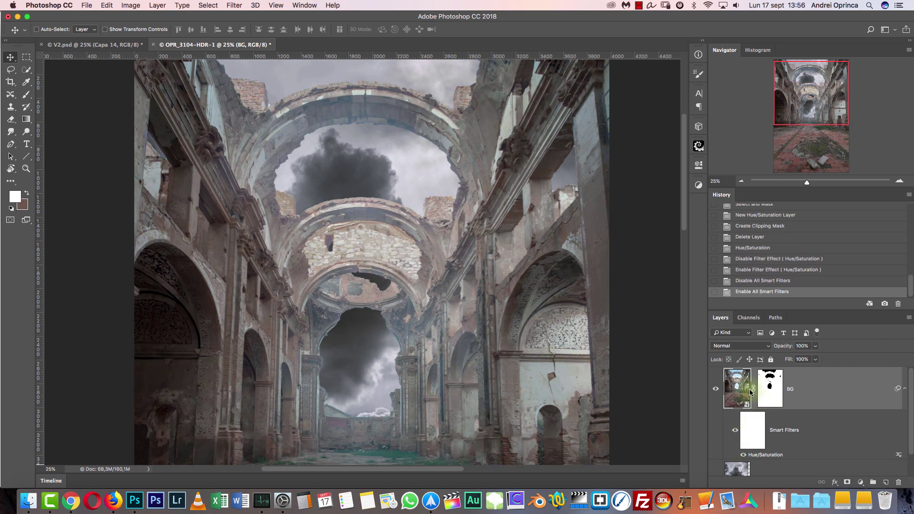
{"action": "left_click_drag", "start_coordinate": [545, 299], "coordinate": [541, 230]}
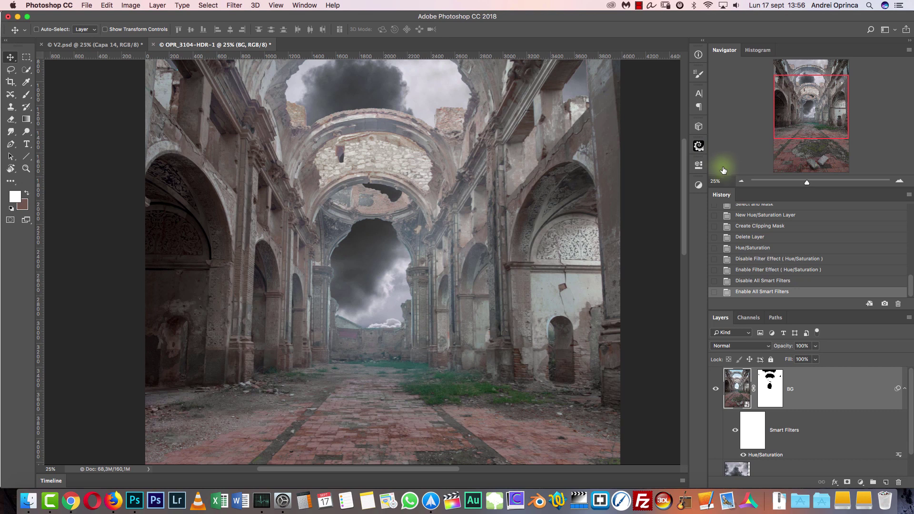
{"action": "left_click", "coordinate": [741, 181]}
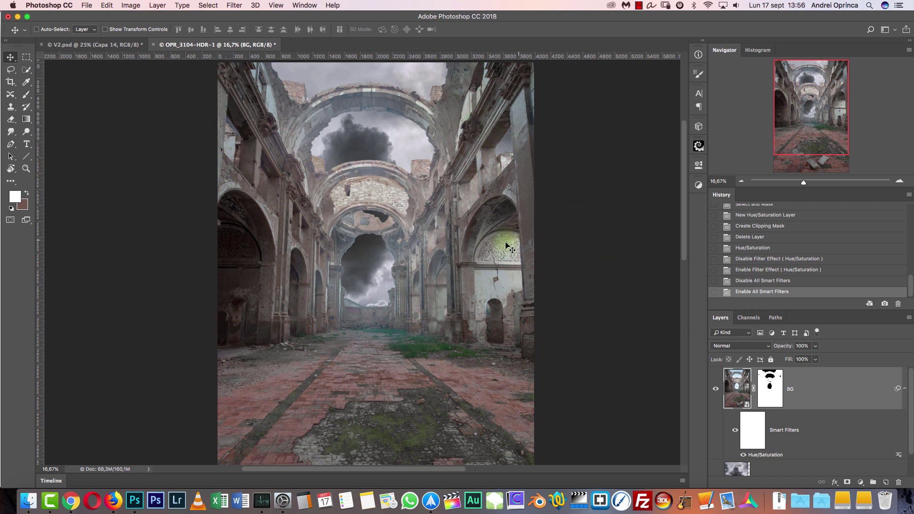
Select the smart filter mask of the BG layer and collapse the layer's smart filter list
{"action": "left_click", "coordinate": [751, 430]}
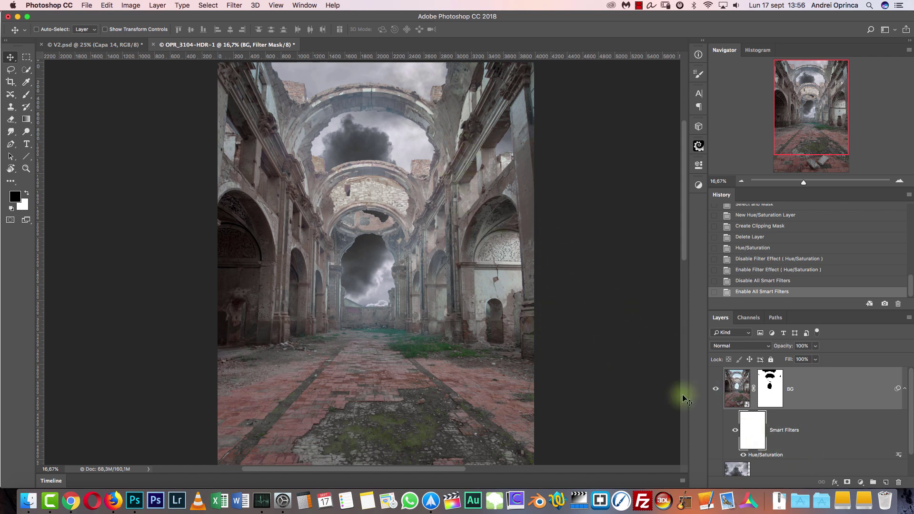
{"action": "left_click_drag", "start_coordinate": [516, 188], "coordinate": [506, 230]}
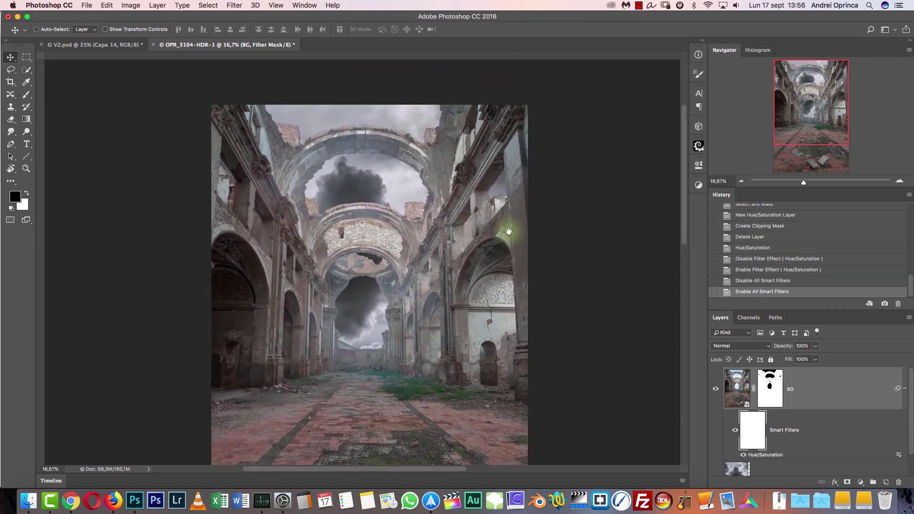
{"action": "left_click", "coordinate": [904, 387]}
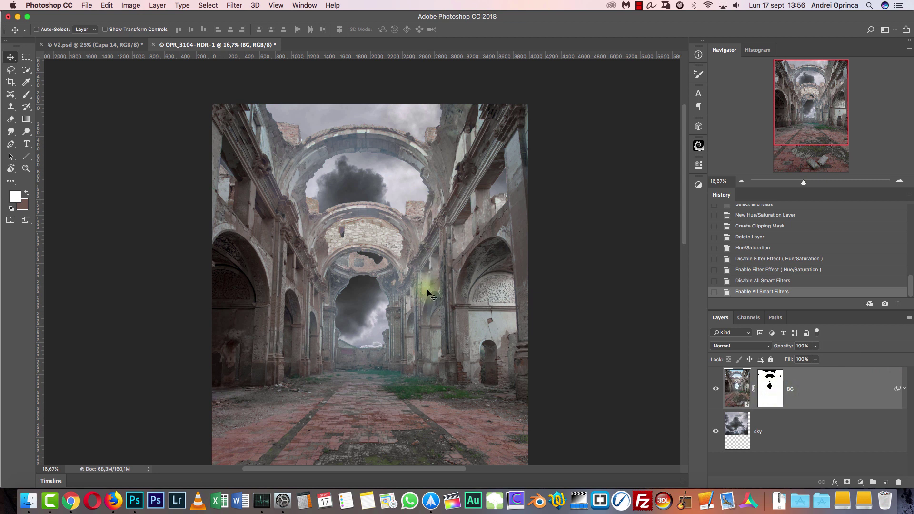
Add a Curves adjustment layer above the BG layer and place a shadow point at input 77, output 64
{"action": "left_click_drag", "start_coordinate": [425, 289], "coordinate": [418, 239]}
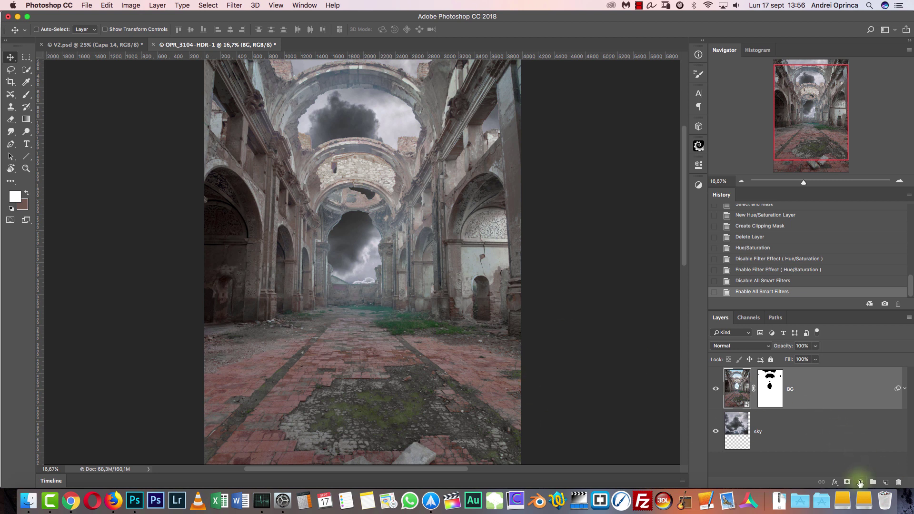
{"action": "left_click", "coordinate": [860, 482]}
{"action": "left_click", "coordinate": [864, 347]}
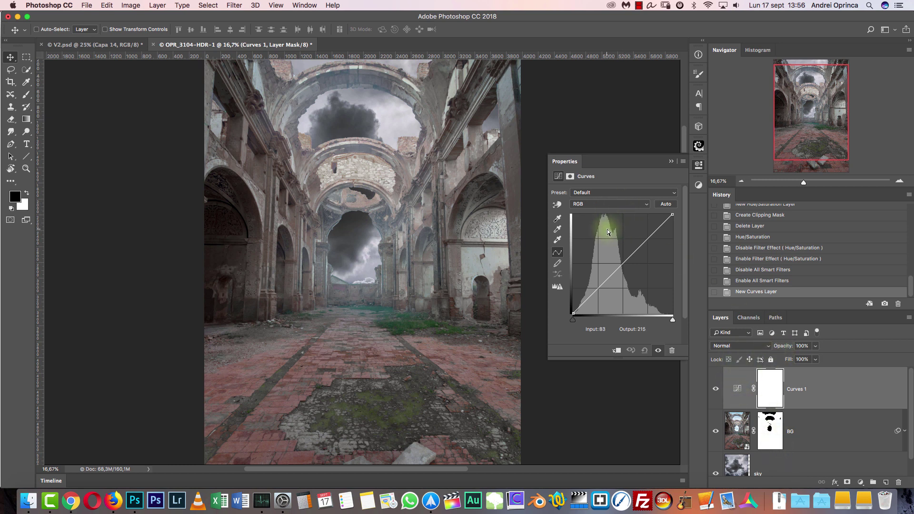
{"action": "left_click", "coordinate": [607, 204]}
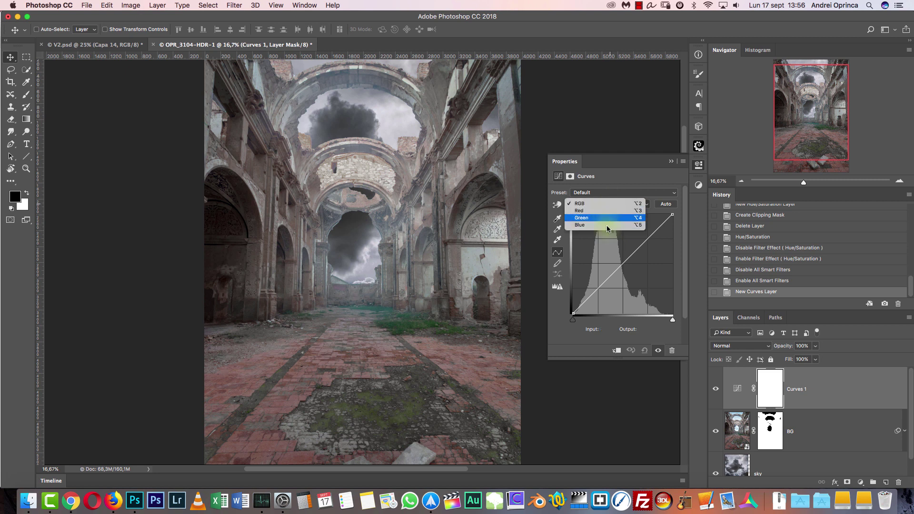
{"action": "left_click", "coordinate": [598, 293]}
{"action": "left_click", "coordinate": [598, 292]}
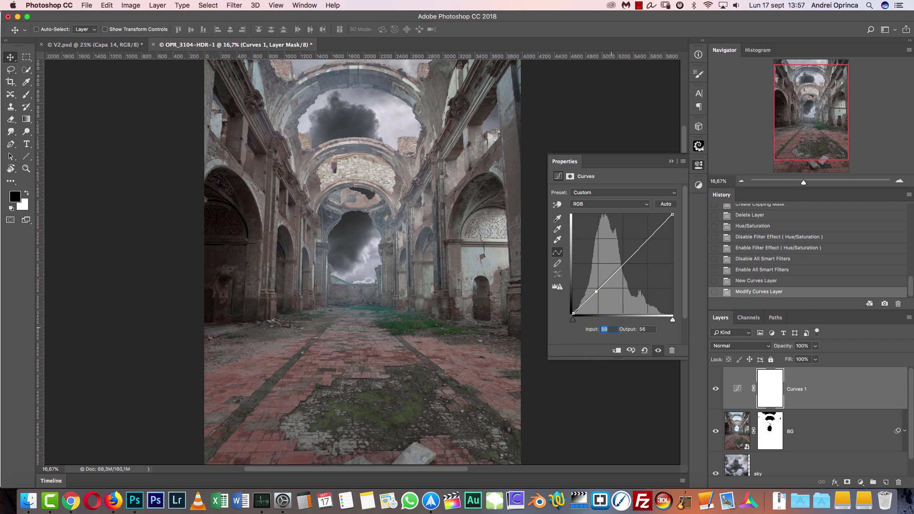
{"action": "type", "text": "77"}
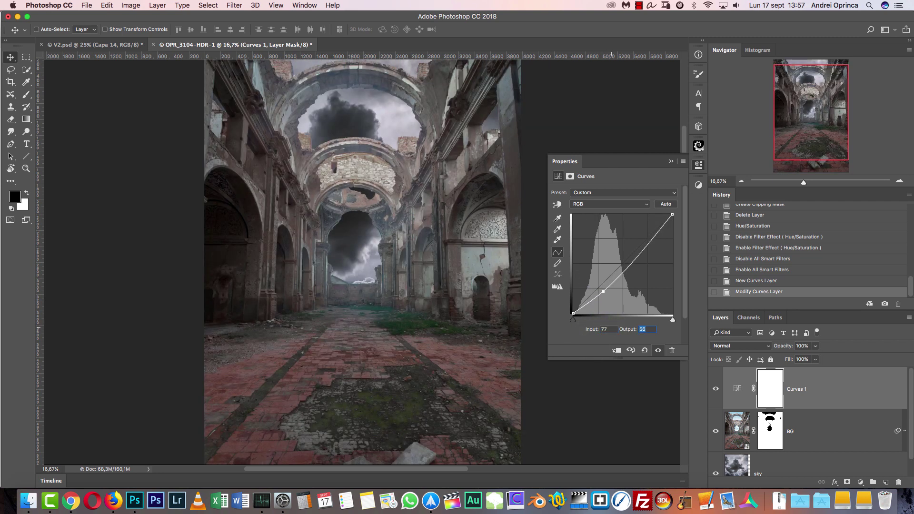
{"action": "type", "text": "6"}
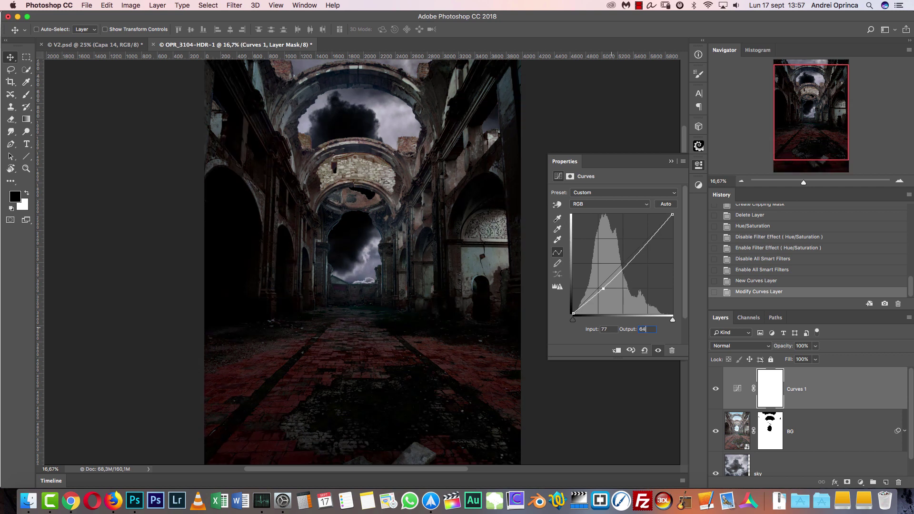
{"action": "type", "text": "4"}
{"action": "key", "text": "Return"}
Add a highlight point to the RGB curve at input 202, output 203, and close the Curves properties
{"action": "left_click", "coordinate": [639, 252]}
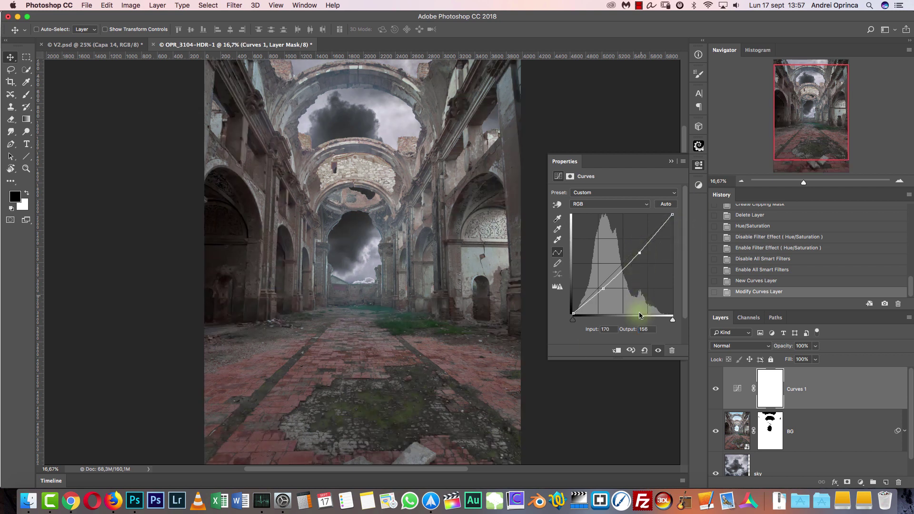
{"action": "left_click", "coordinate": [611, 328]}
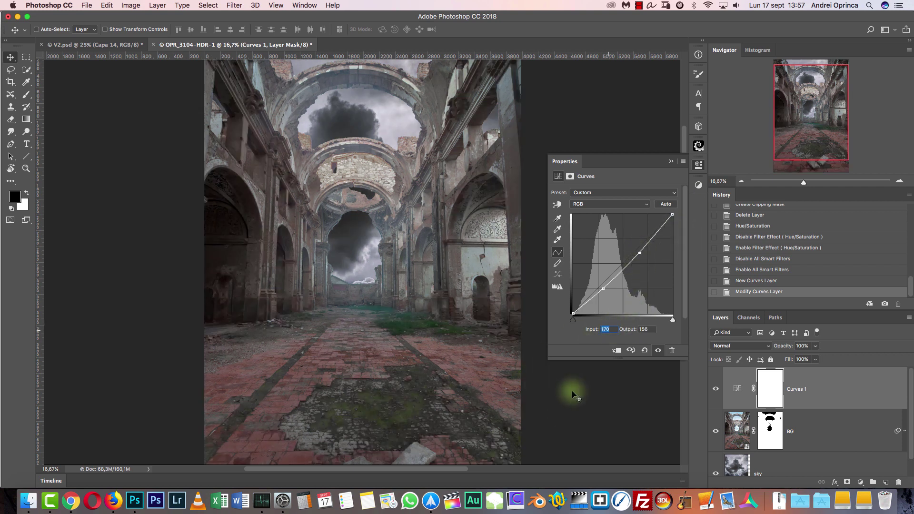
{"action": "type", "text": "202"}
{"action": "key", "text": "Tab"}
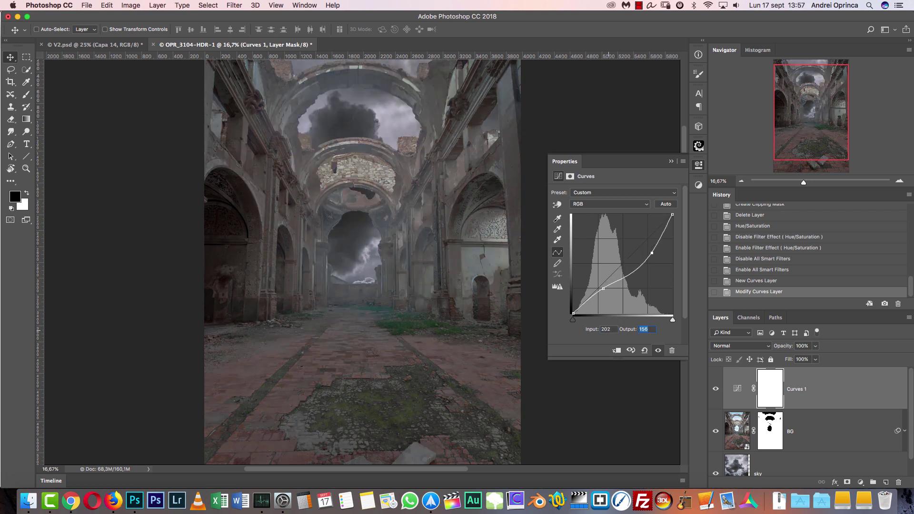
{"action": "type", "text": "203"}
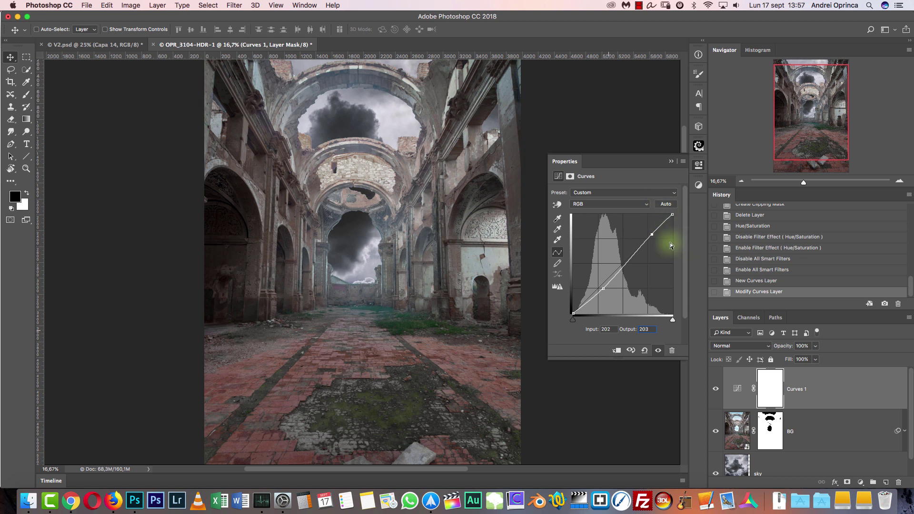
{"action": "left_click", "coordinate": [671, 163]}
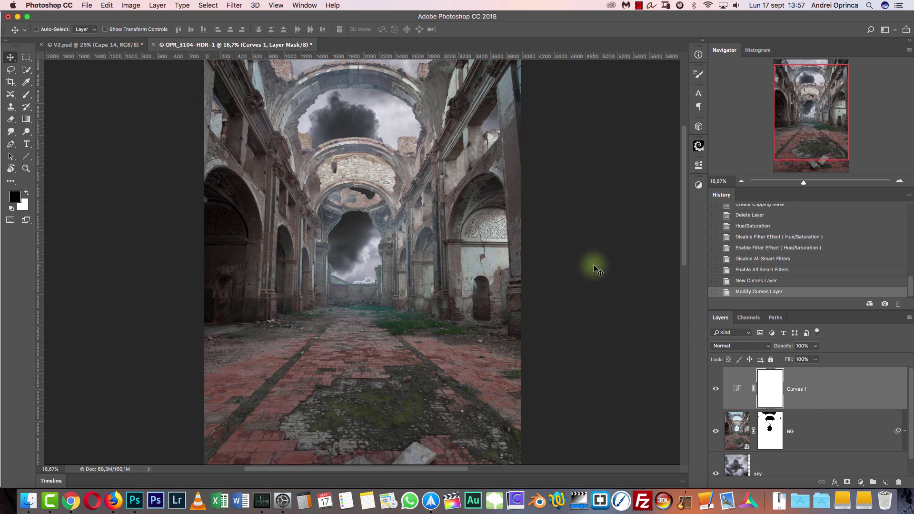
Stamp all visible layers into a new layer above Curves 1 and name it "BG final"
{"action": "left_click", "coordinate": [852, 380]}
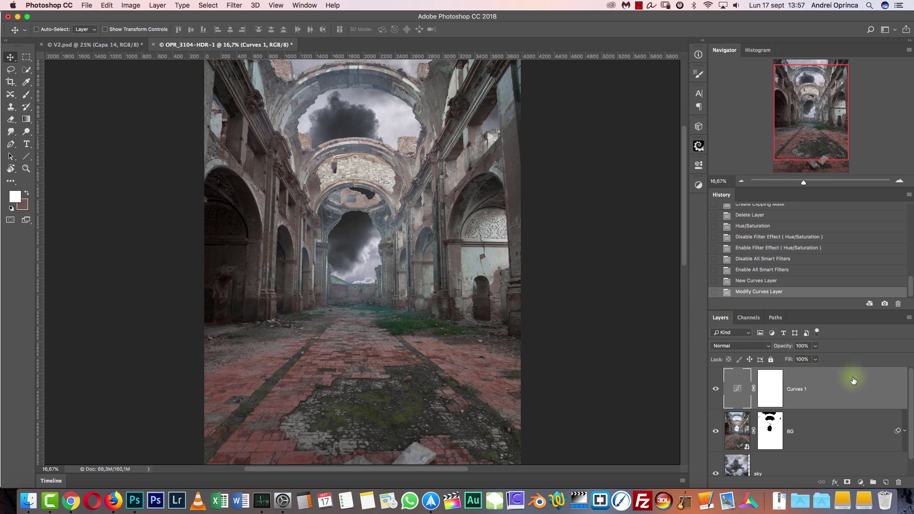
{"action": "scroll", "coordinate": [905, 395], "scroll_direction": "down", "scroll_amount": 2}
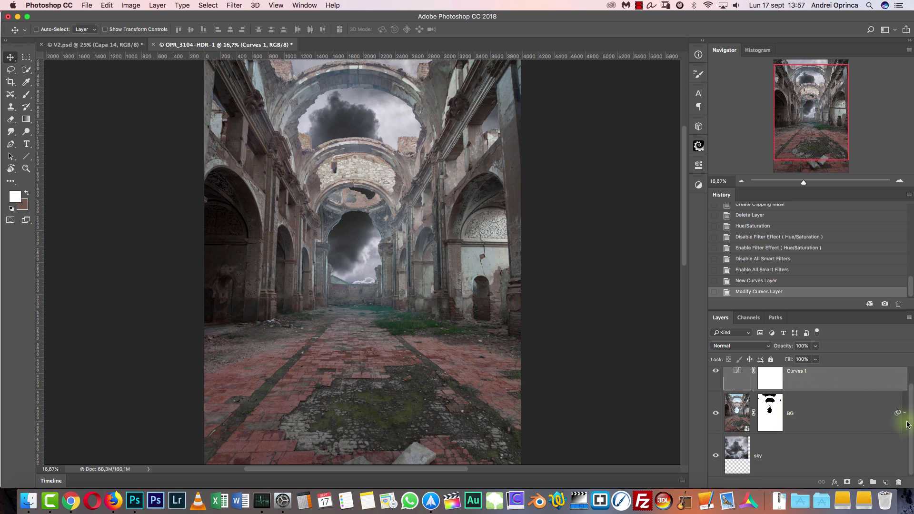
{"action": "scroll", "coordinate": [904, 404], "scroll_direction": "up", "scroll_amount": 2}
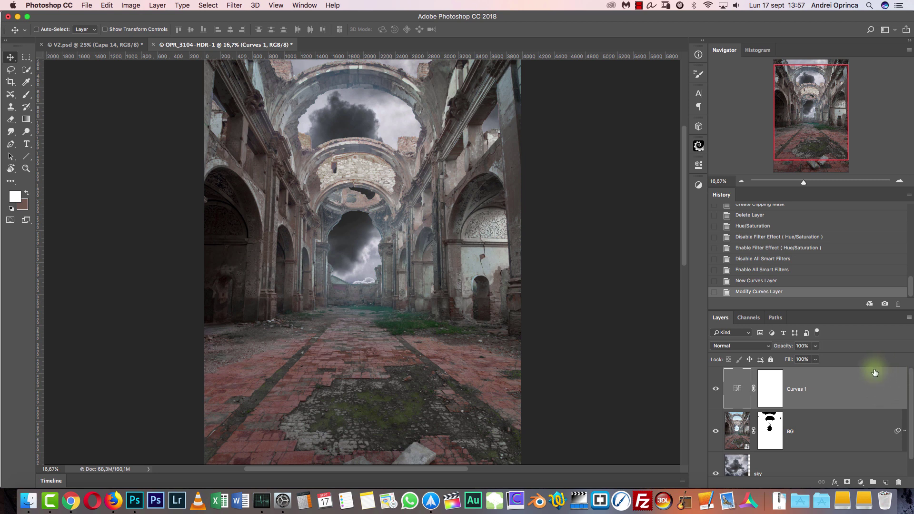
{"action": "key", "text": "alt+shift+super+e"}
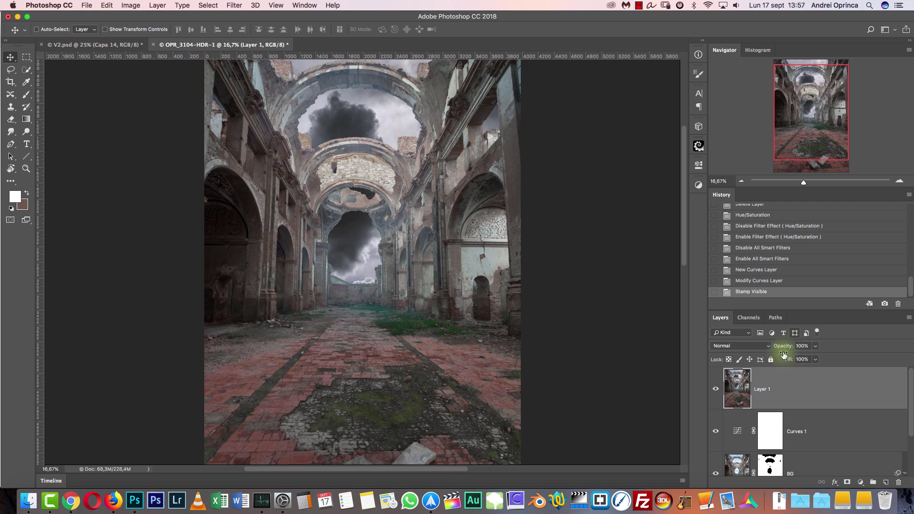
{"action": "left_click", "coordinate": [715, 390]}
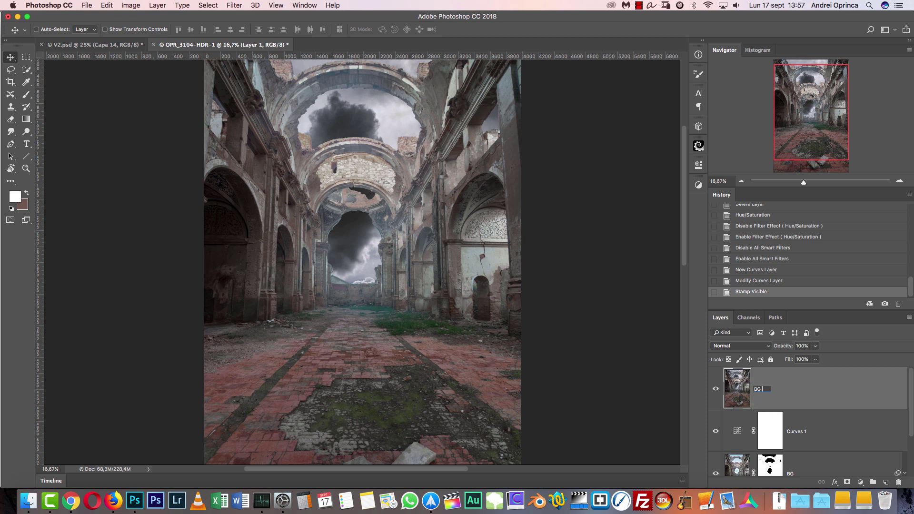
{"action": "key", "text": "Return"}
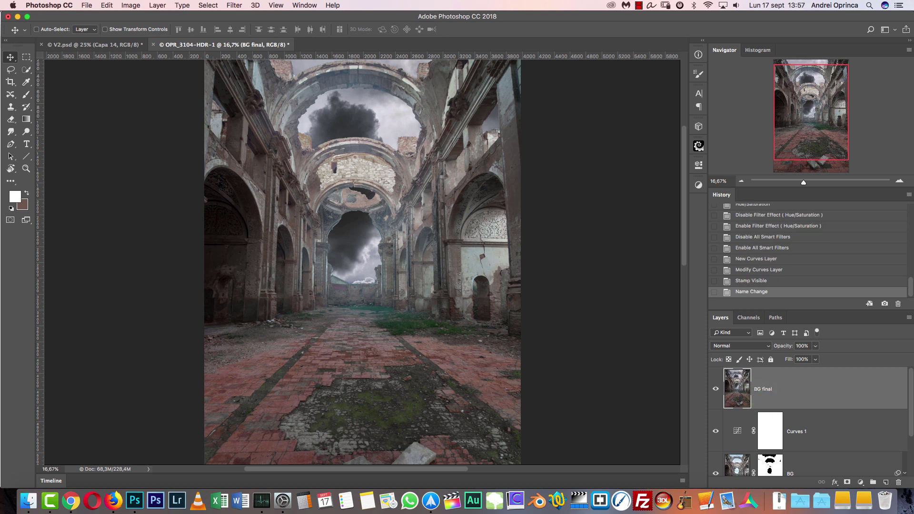
Convert the BG final layer to a smart object and start the Tilt-Shift blur filter on it
{"action": "right_click", "coordinate": [837, 384]}
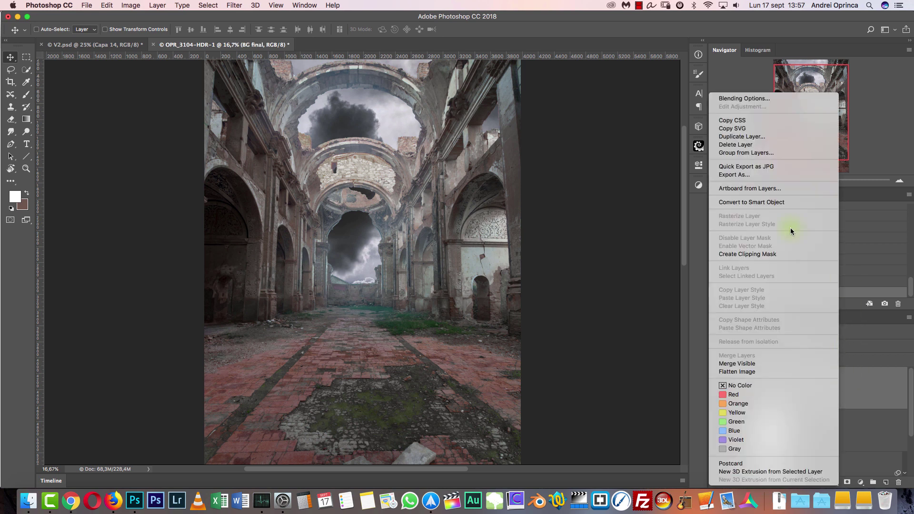
{"action": "left_click", "coordinate": [775, 202]}
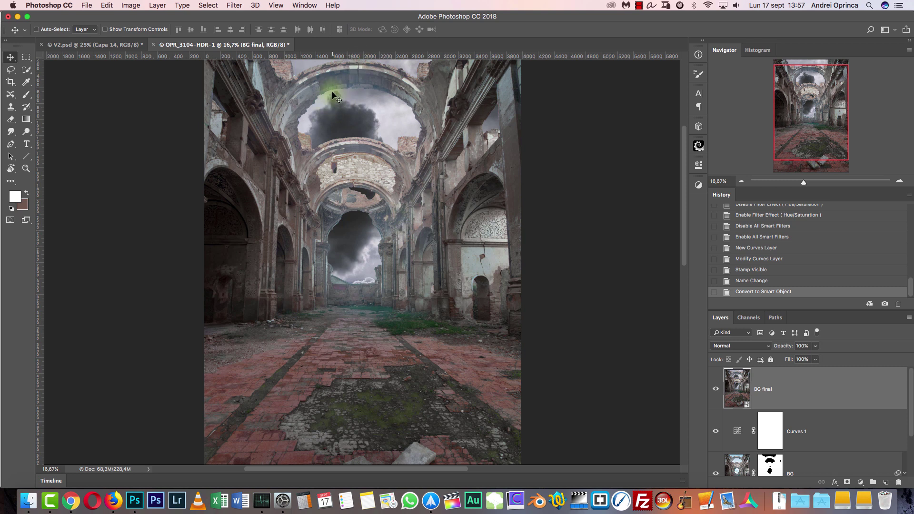
{"action": "left_click", "coordinate": [234, 5]}
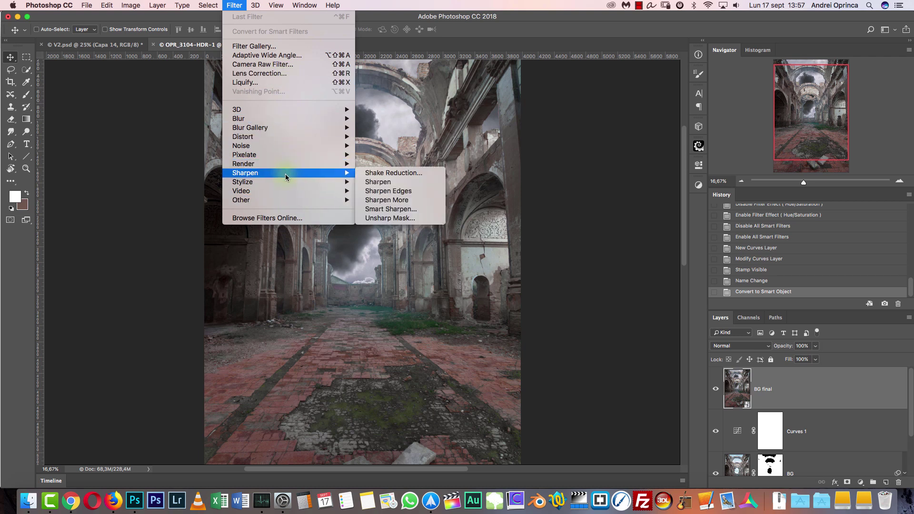
{"action": "mouse_move", "coordinate": [282, 128]}
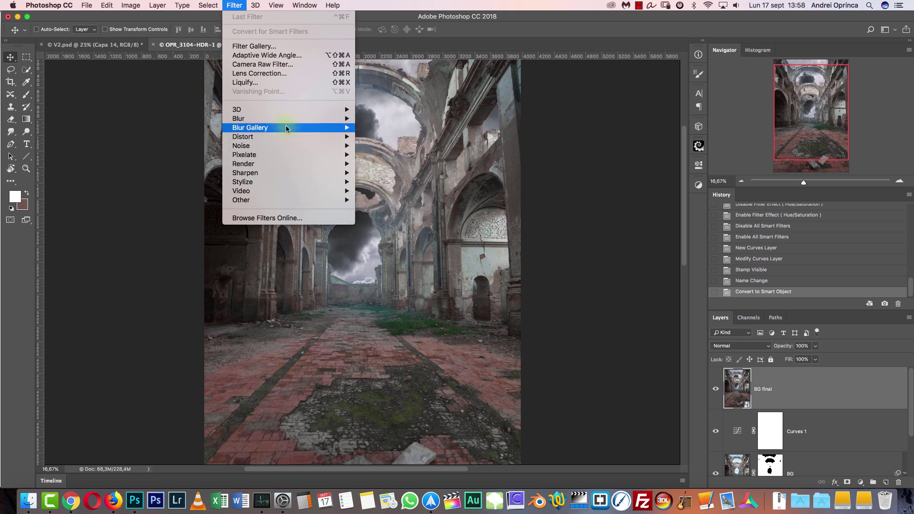
{"action": "mouse_move", "coordinate": [342, 119]}
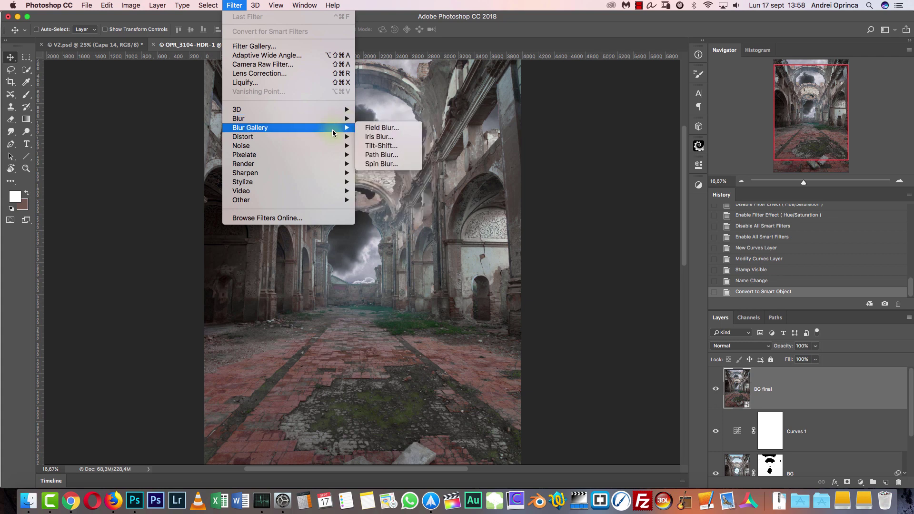
{"action": "left_click", "coordinate": [389, 155]}
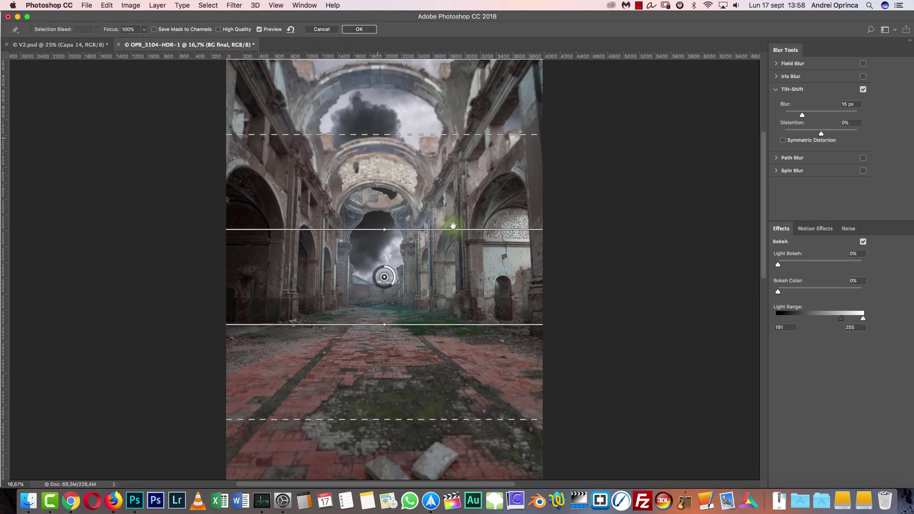
Move the centre of the Tilt-Shift focus band from the back wall down onto the brick floor
{"action": "left_click_drag", "start_coordinate": [449, 224], "coordinate": [446, 135]}
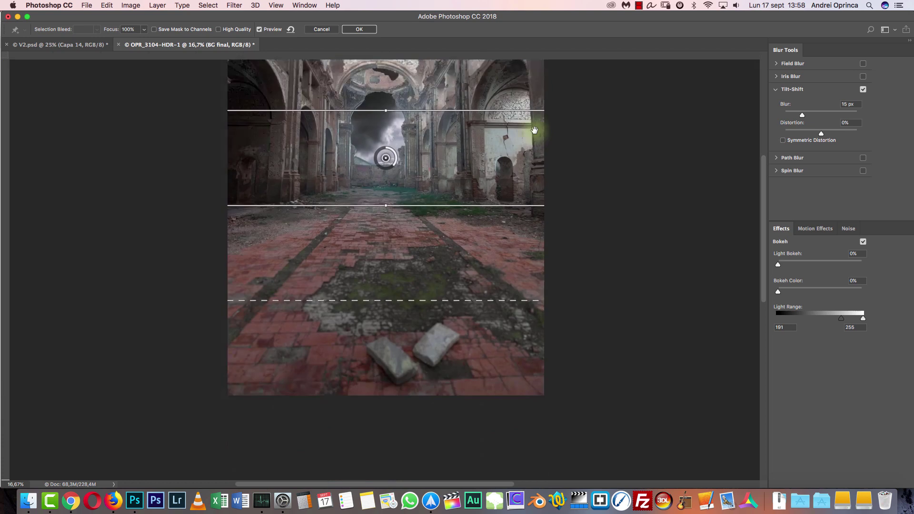
{"action": "left_click_drag", "start_coordinate": [385, 134], "coordinate": [389, 219]}
{"action": "left_click_drag", "start_coordinate": [477, 174], "coordinate": [464, 259]}
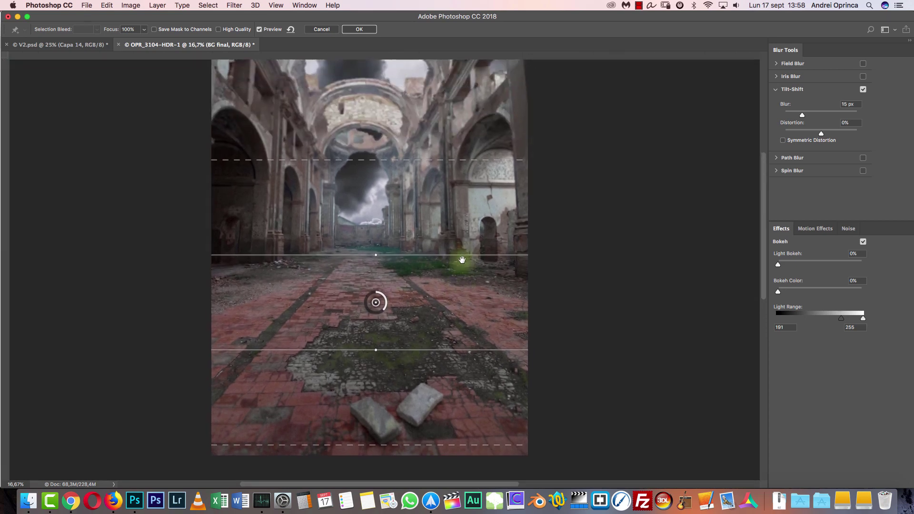
{"action": "left_click_drag", "start_coordinate": [407, 244], "coordinate": [406, 304]}
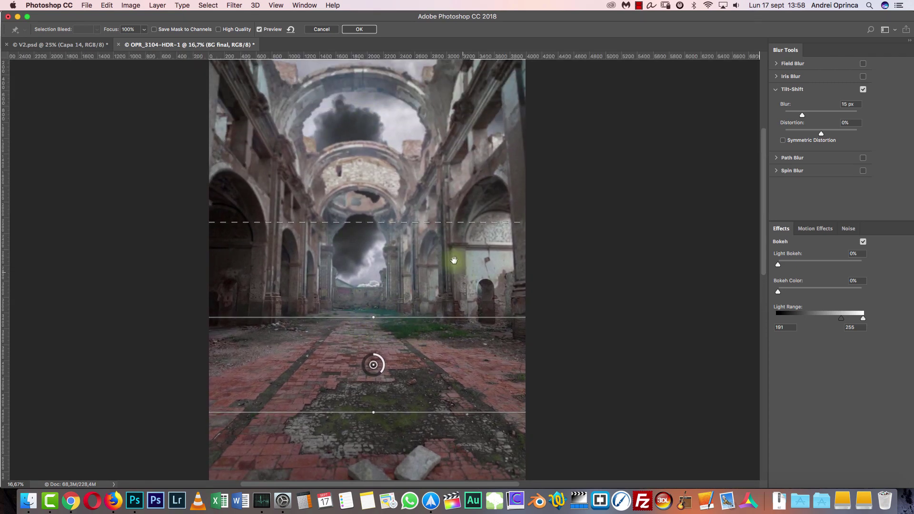
Shift the focus band further down to the mossy floor patch and extend its lower edge to the two loose stone blocks
{"action": "left_click_drag", "start_coordinate": [453, 259], "coordinate": [421, 158]}
{"action": "key", "text": "super+r"}
{"action": "left_click_drag", "start_coordinate": [357, 243], "coordinate": [359, 281]}
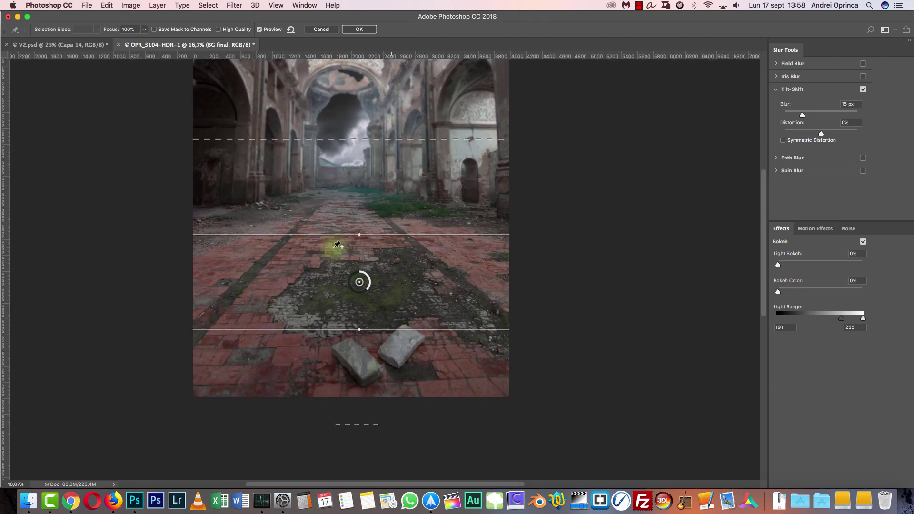
{"action": "left_click_drag", "start_coordinate": [381, 329], "coordinate": [383, 359]}
{"action": "scroll", "coordinate": [409, 248], "scroll_direction": "up", "scroll_amount": 3}
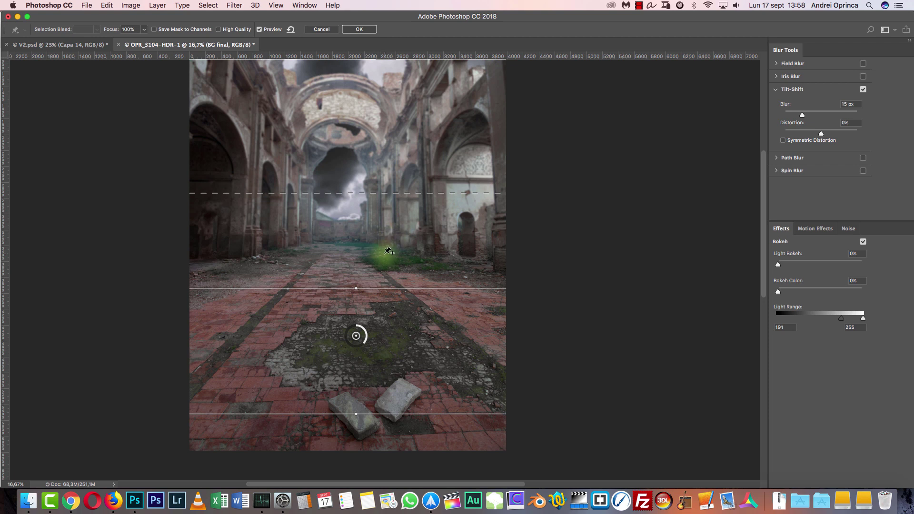
Check the blur at 100% on the back wall, floor and stone blocks, then apply the Tilt-Shift filter with 15 px blur
{"action": "key", "text": "ctrl+1"}
{"action": "left_click_drag", "start_coordinate": [361, 245], "coordinate": [485, 292]}
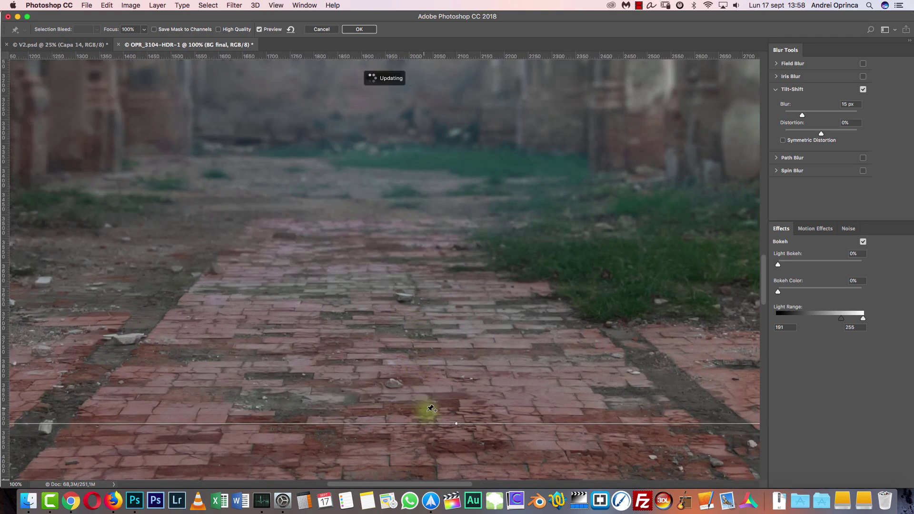
{"action": "left_click_drag", "start_coordinate": [337, 244], "coordinate": [586, 284]}
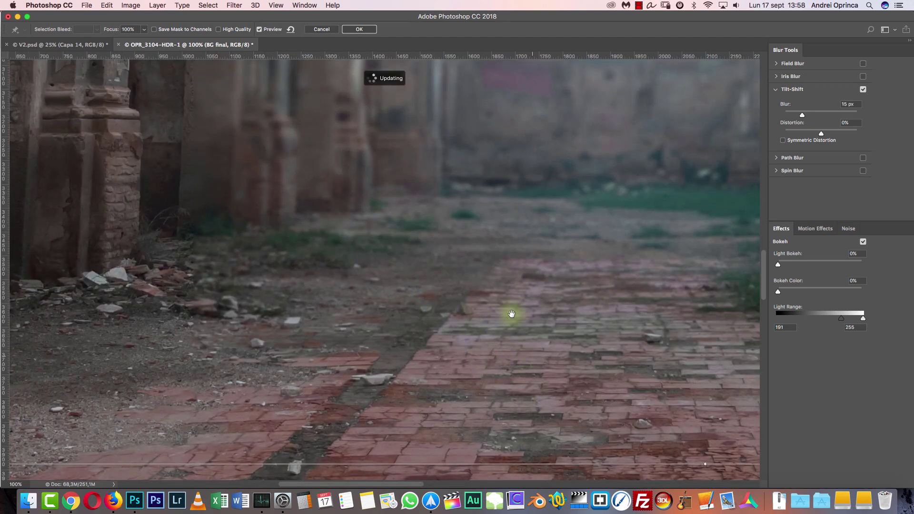
{"action": "scroll", "coordinate": [509, 312], "scroll_direction": "down", "scroll_amount": 15}
{"action": "scroll", "coordinate": [503, 247], "scroll_direction": "down", "scroll_amount": 10}
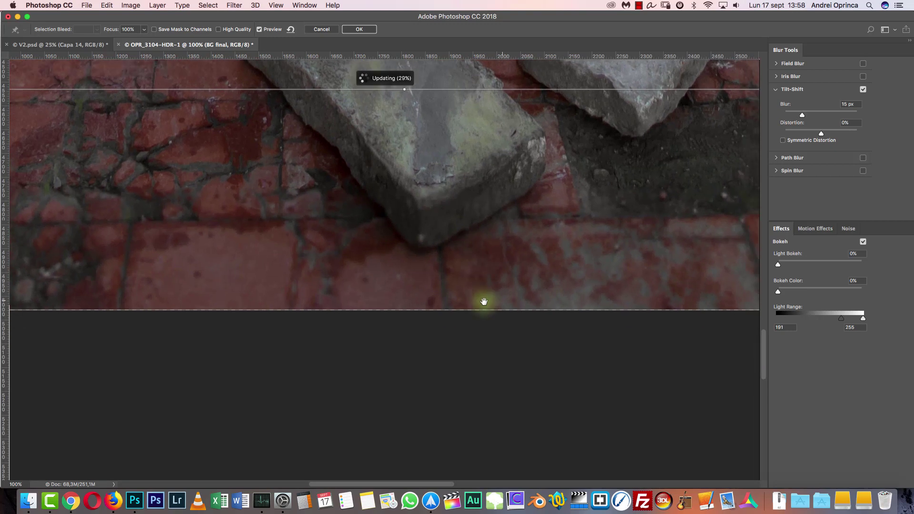
{"action": "left_click_drag", "start_coordinate": [565, 157], "coordinate": [564, 324]}
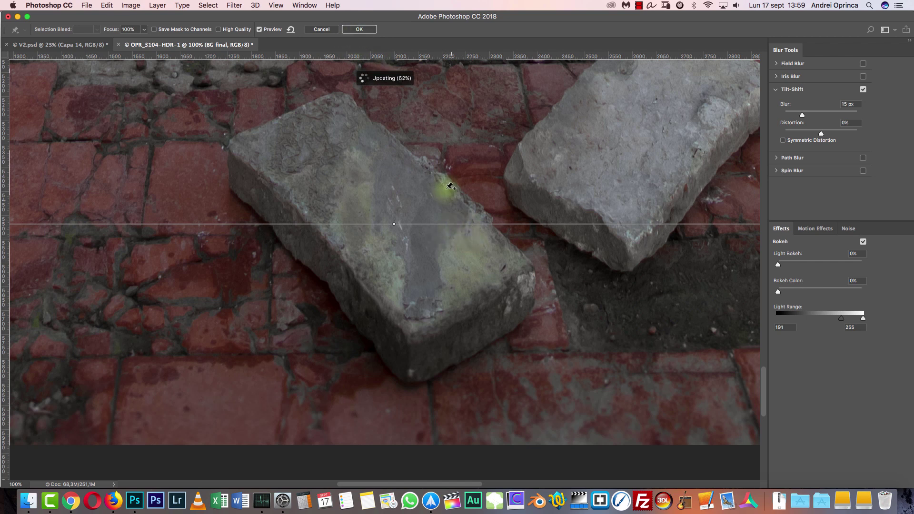
{"action": "left_click", "coordinate": [860, 106]}
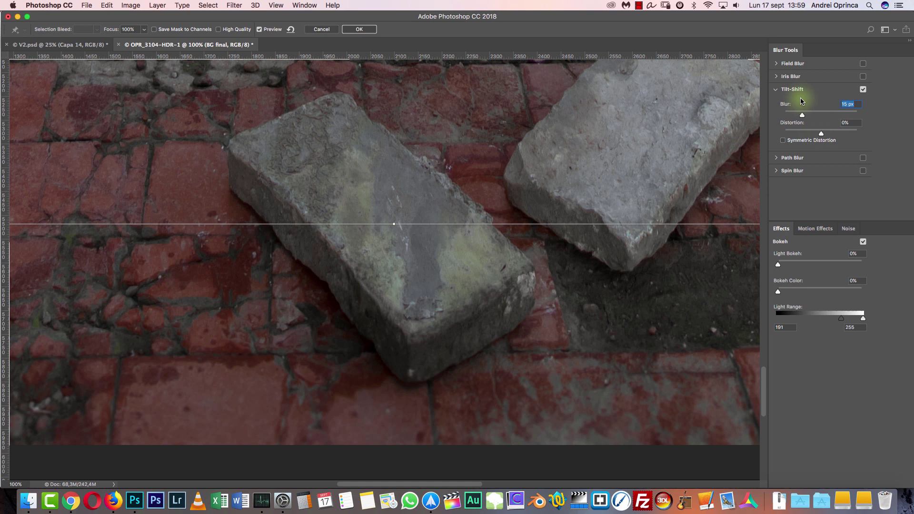
{"action": "left_click", "coordinate": [364, 31]}
Examine the applied Tilt-Shift blur from the stone blocks in the foreground up to the arches and back wall
{"action": "left_click", "coordinate": [740, 181]}
{"action": "left_click", "coordinate": [741, 181]}
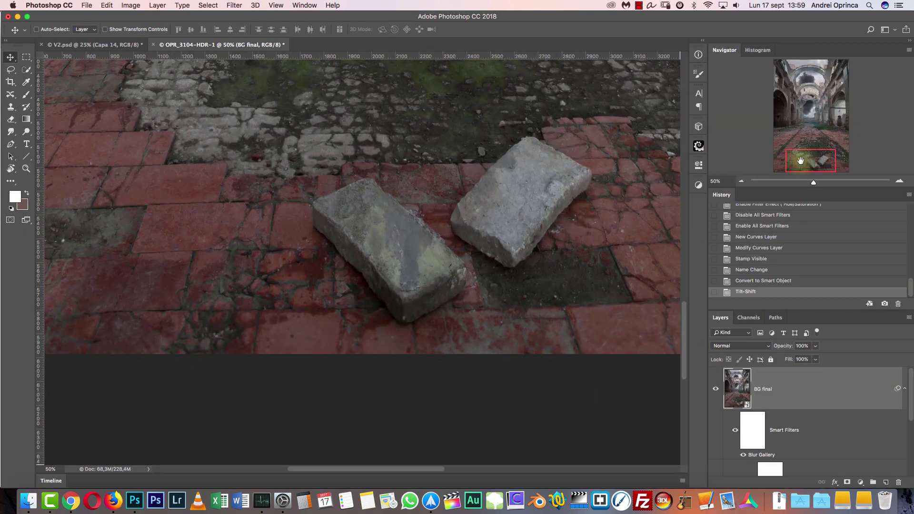
{"action": "left_click_drag", "start_coordinate": [805, 159], "coordinate": [808, 129]}
{"action": "left_click", "coordinate": [741, 181]}
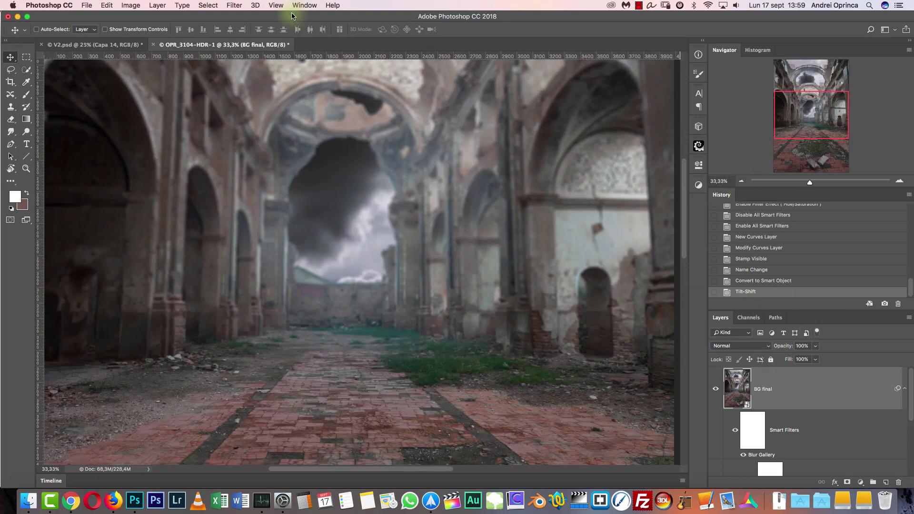
{"action": "left_click", "coordinate": [236, 4]}
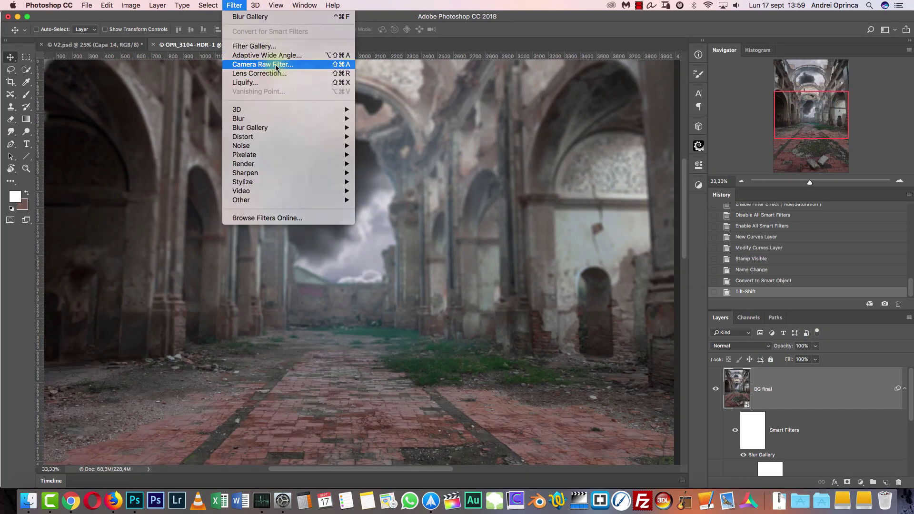
{"action": "left_click", "coordinate": [275, 64]}
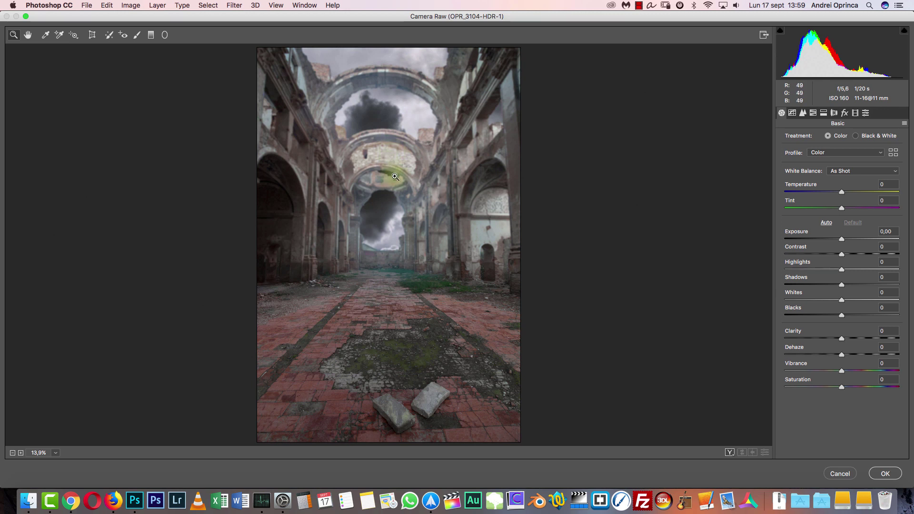
{"action": "key", "text": "Escape"}
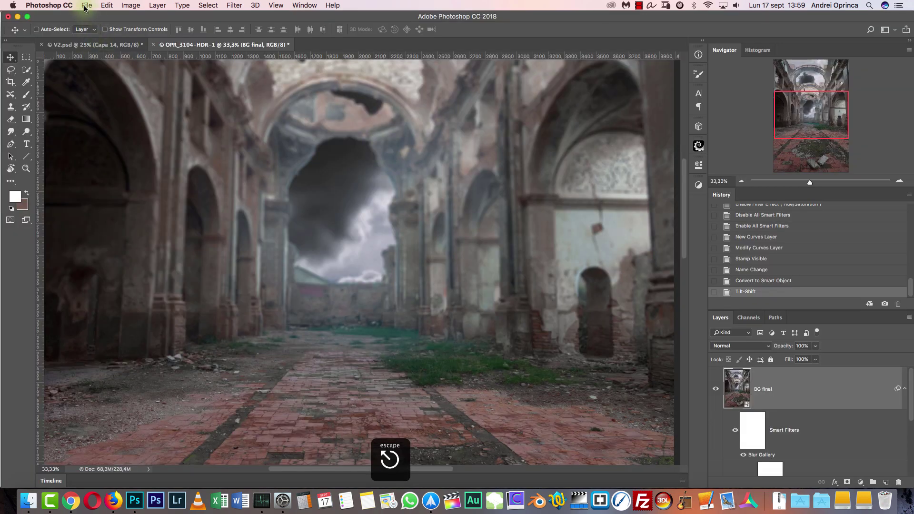
Try choosing TIFF as the format for saving the document under its current name, and cancel the save
{"action": "left_click", "coordinate": [87, 5]}
{"action": "mouse_move", "coordinate": [136, 129]}
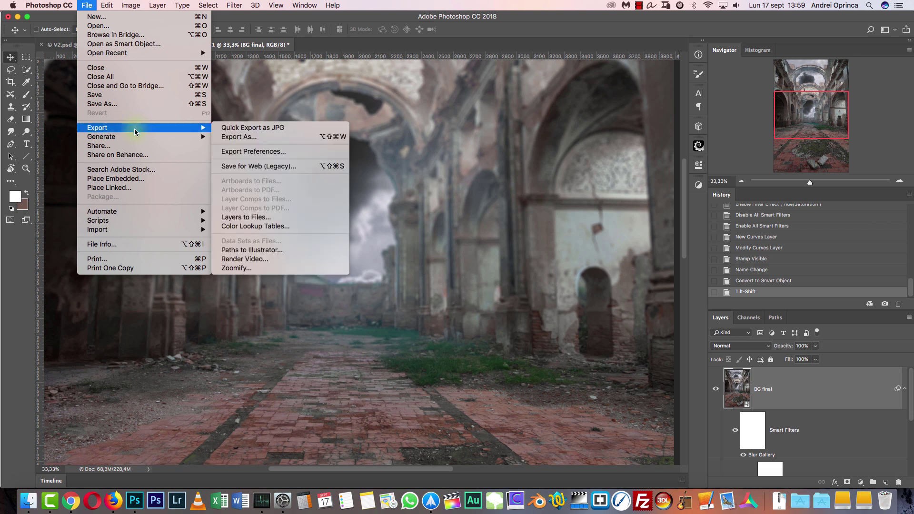
{"action": "left_click", "coordinate": [116, 105]}
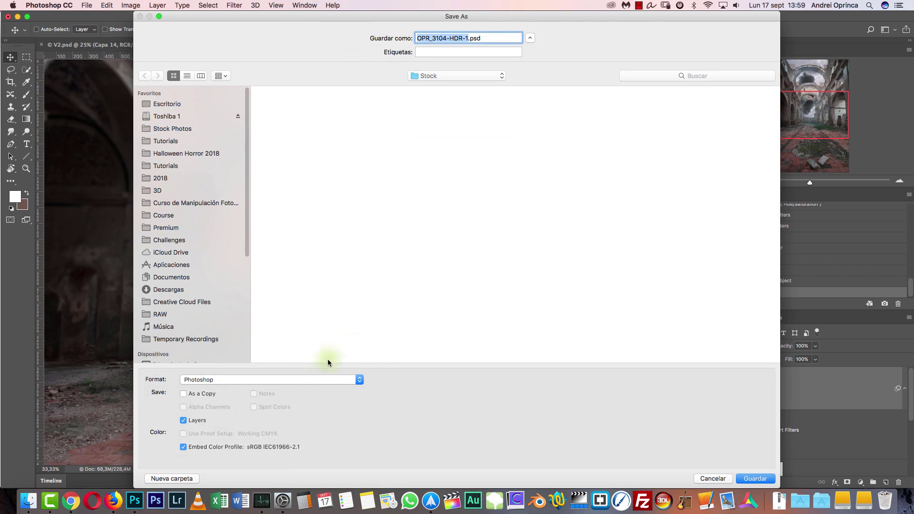
{"action": "left_click", "coordinate": [244, 383]}
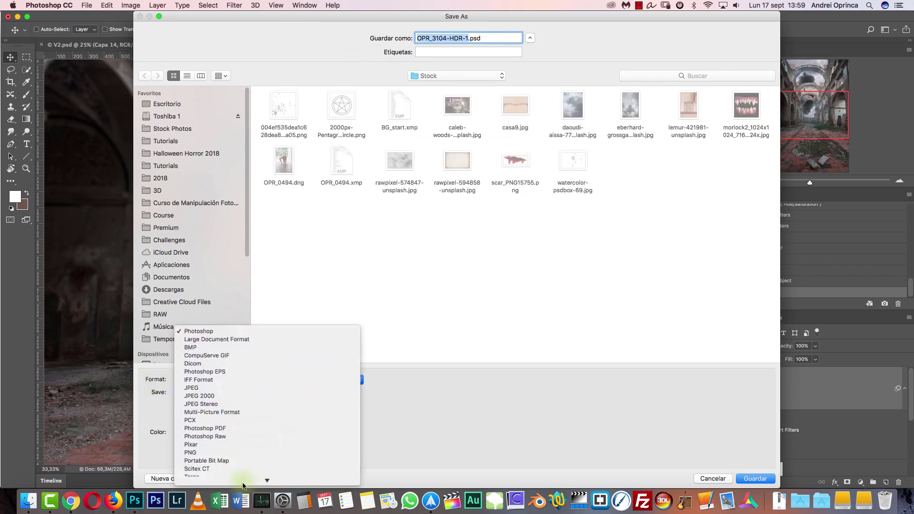
{"action": "left_click", "coordinate": [232, 464]}
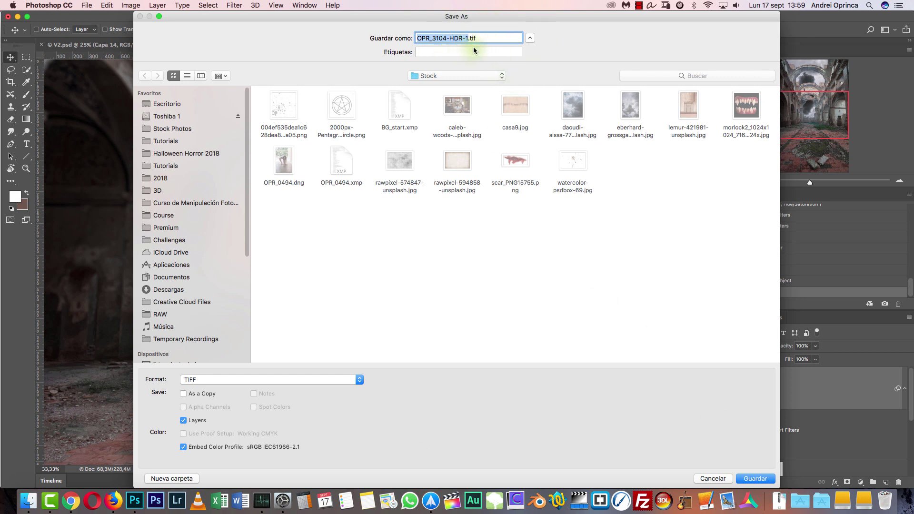
{"action": "left_click", "coordinate": [712, 479]}
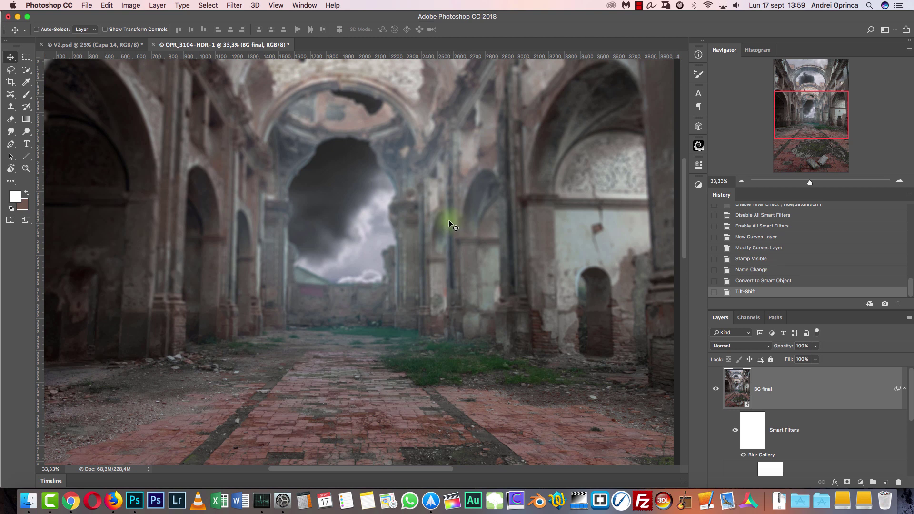
Review the JPEG, HEIC and TIFF handling options in the Camera Raw preferences and leave without changing them
{"action": "left_click", "coordinate": [87, 5]}
{"action": "mouse_move", "coordinate": [66, 7]}
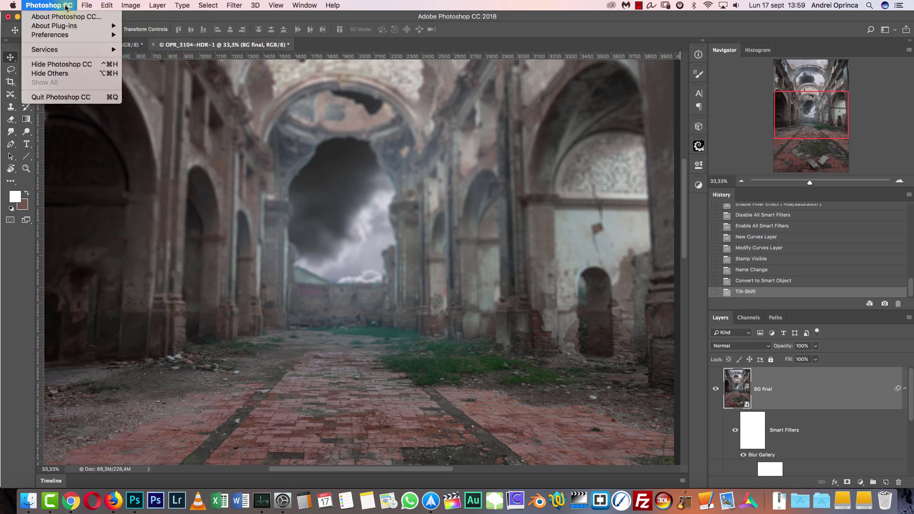
{"action": "mouse_move", "coordinate": [72, 35]}
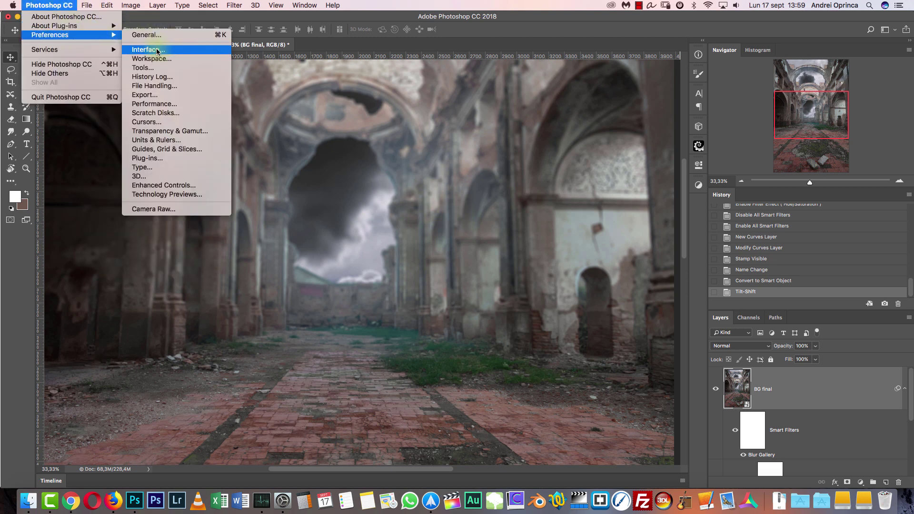
{"action": "left_click", "coordinate": [171, 210]}
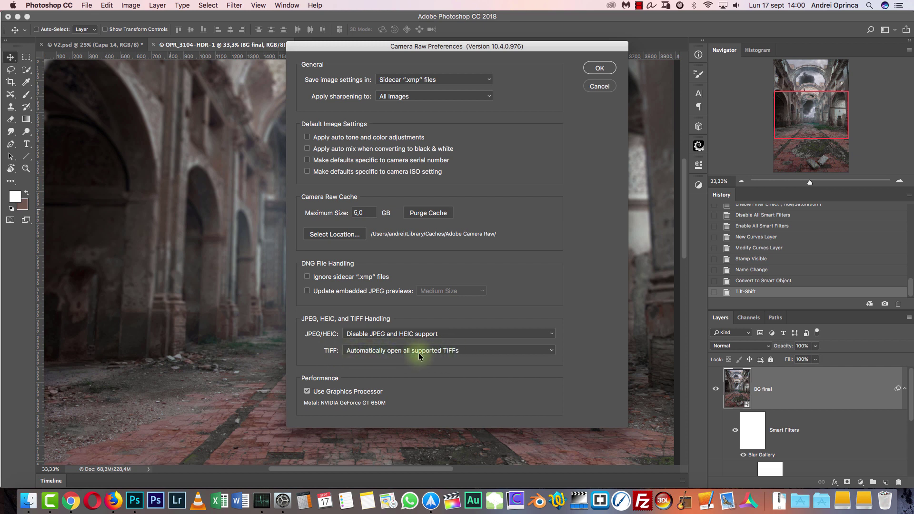
{"action": "left_click", "coordinate": [601, 89]}
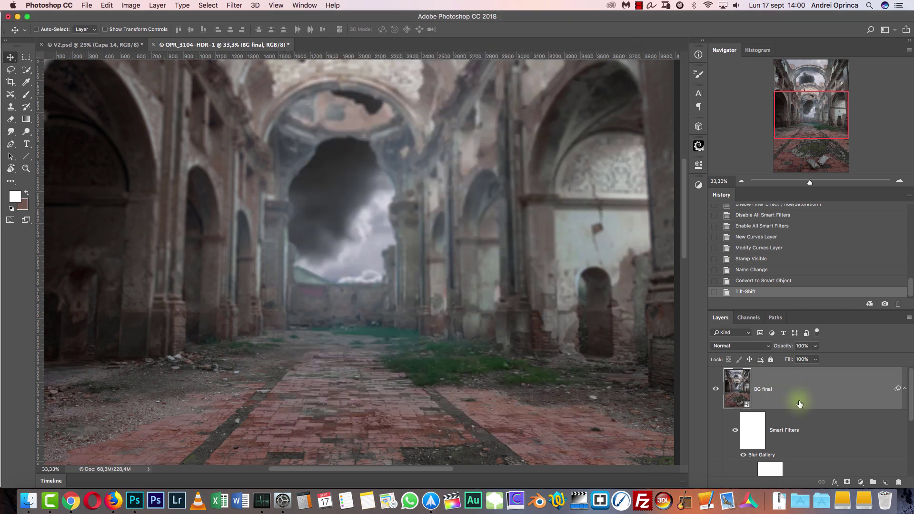
Start the Camera Raw filter on the BG final layer, place a wide radial filter over the mossy floor patch and reset its local corrections
{"action": "left_click", "coordinate": [235, 5]}
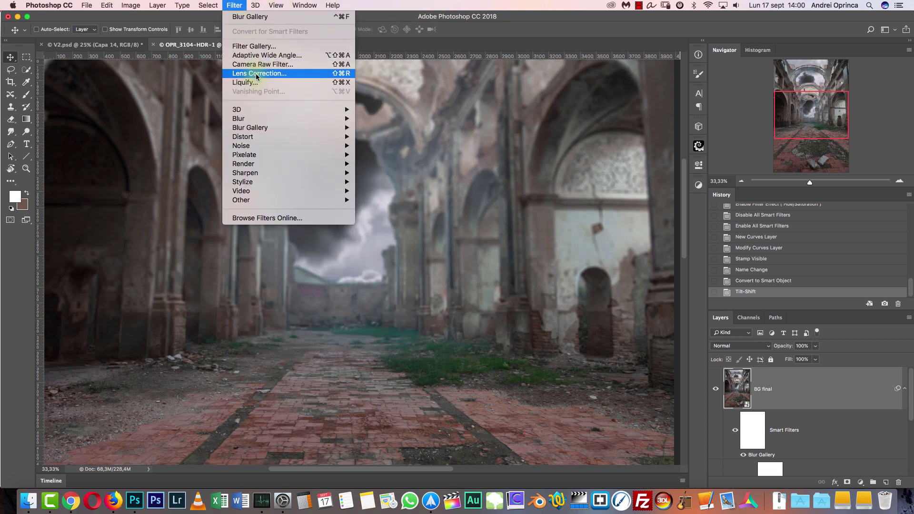
{"action": "left_click", "coordinate": [257, 64]}
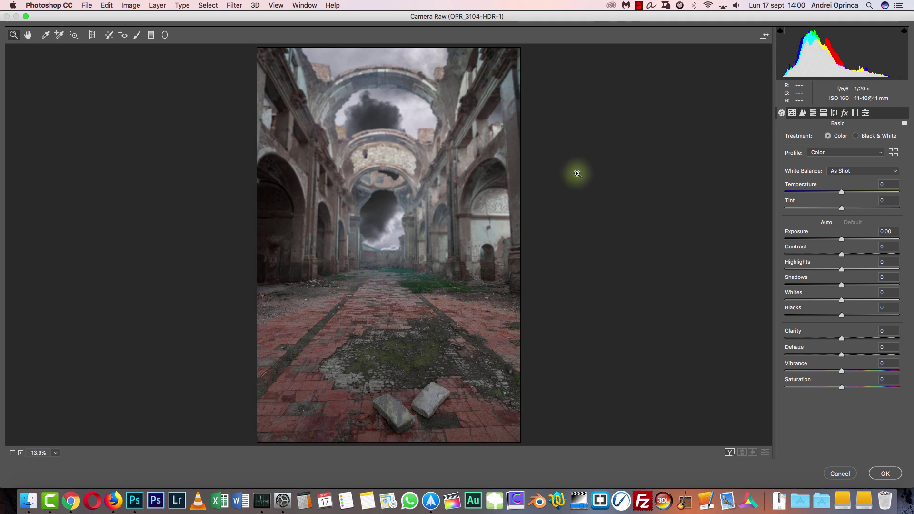
{"action": "left_click", "coordinate": [164, 35]}
{"action": "left_click_drag", "start_coordinate": [353, 336], "coordinate": [398, 333]}
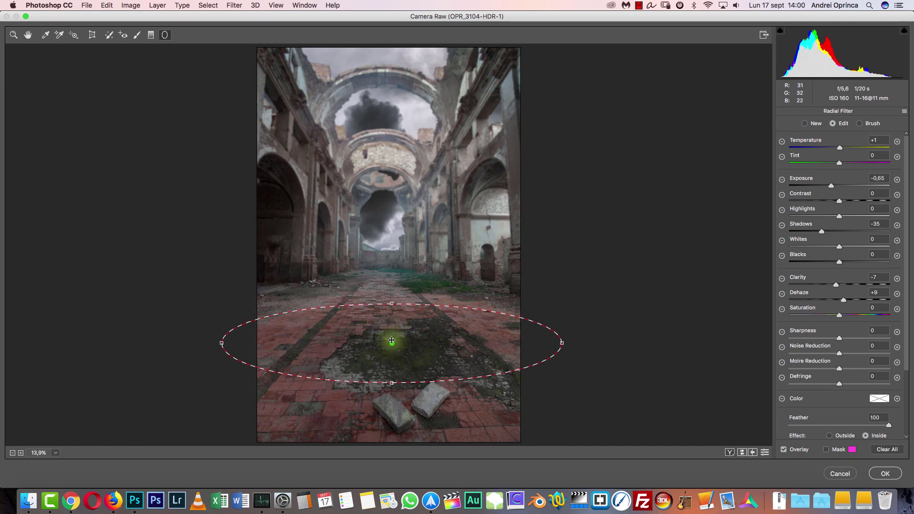
{"action": "left_click", "coordinate": [904, 112]}
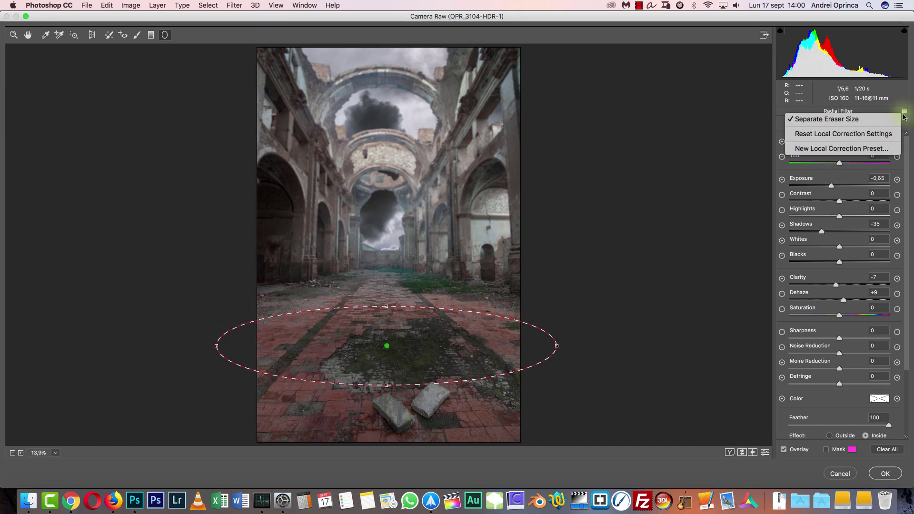
{"action": "left_click", "coordinate": [843, 134]}
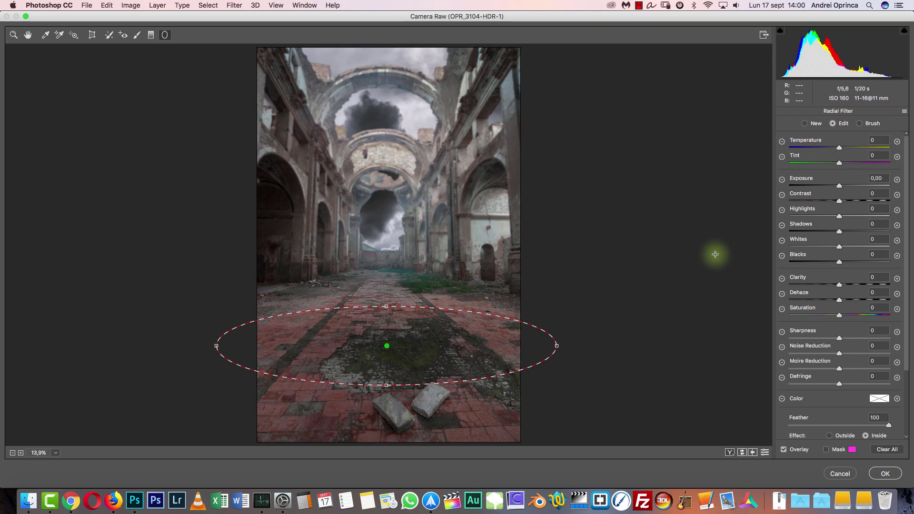
Apply the radial filter's effect outside the ellipse, with Exposure at -0.70 and Clarity at +17
{"action": "scroll", "coordinate": [906, 288], "scroll_direction": "down", "scroll_amount": 4}
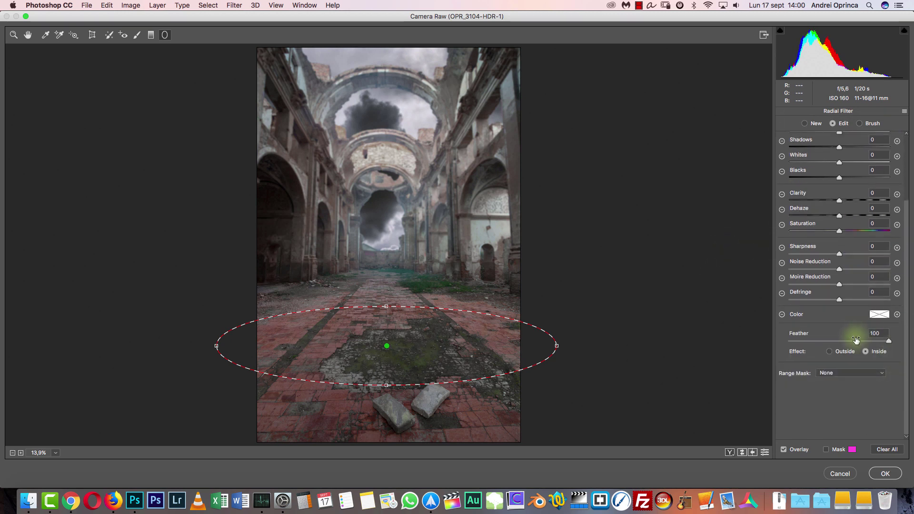
{"action": "left_click", "coordinate": [830, 353]}
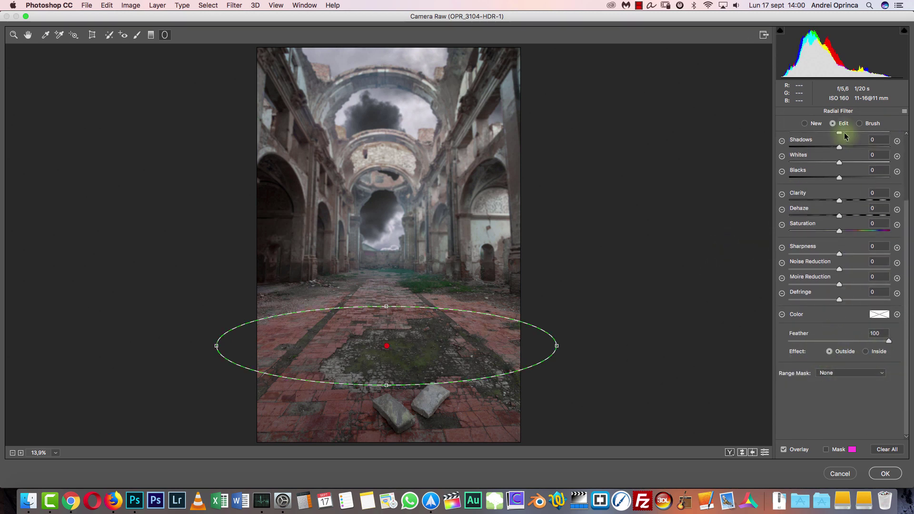
{"action": "scroll", "coordinate": [894, 196], "scroll_direction": "up", "scroll_amount": 4}
{"action": "left_click_drag", "start_coordinate": [840, 187], "coordinate": [830, 187]}
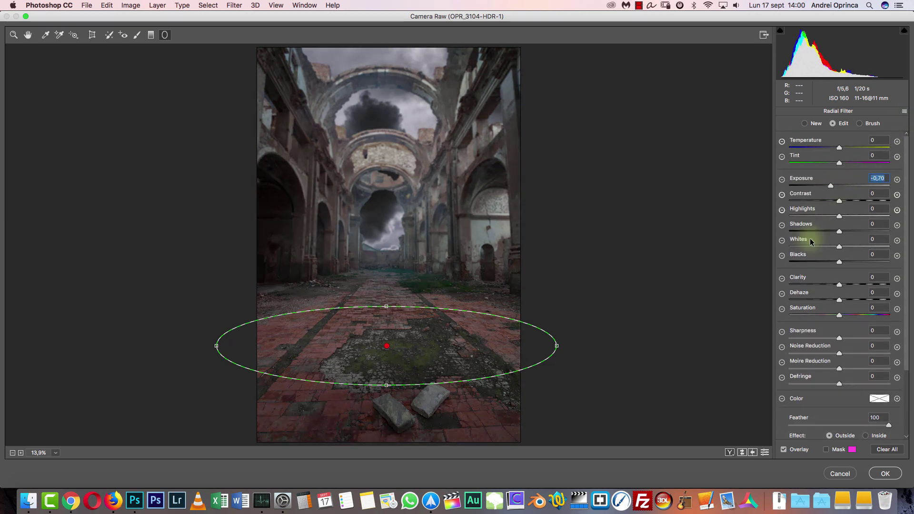
{"action": "mouse_move", "coordinate": [839, 284]}
{"action": "left_mouse_down"}
{"action": "mouse_move", "coordinate": [855, 285]}
{"action": "mouse_move", "coordinate": [848, 285]}
{"action": "left_mouse_up"}
Enlarge the radial ellipse well beyond both side walls, try it tilted near the back wall, and move it down to the stone blocks
{"action": "left_click_drag", "start_coordinate": [557, 346], "coordinate": [640, 346]}
{"action": "left_click_drag", "start_coordinate": [386, 306], "coordinate": [387, 274]}
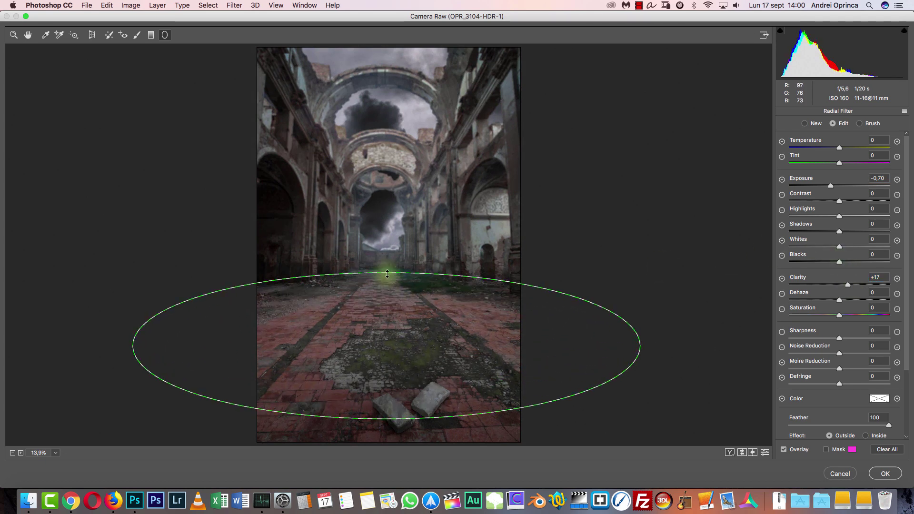
{"action": "left_click_drag", "start_coordinate": [386, 346], "coordinate": [389, 272]}
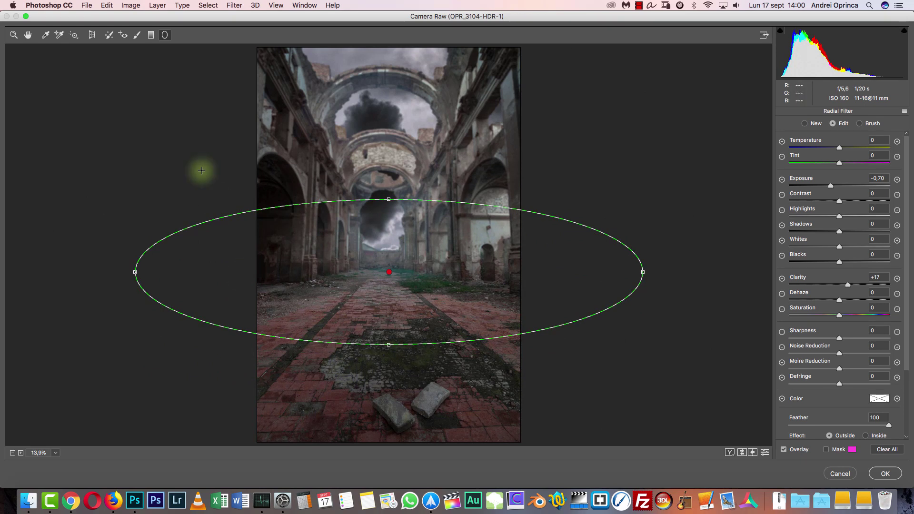
{"action": "left_click_drag", "start_coordinate": [348, 372], "coordinate": [357, 337]}
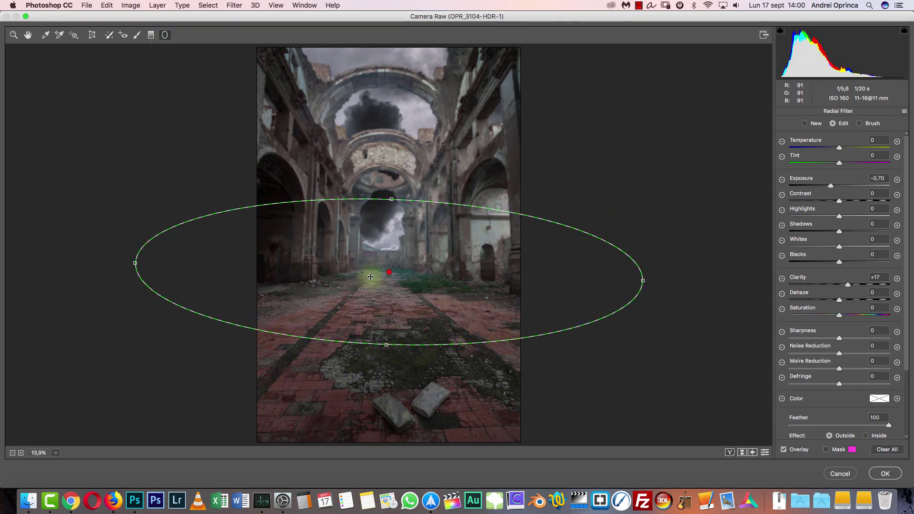
{"action": "left_click_drag", "start_coordinate": [403, 254], "coordinate": [426, 385]}
Add a second, smaller radial filter, centre both filters on the mossy floor patch and make the new one act inside its ellipse
{"action": "mouse_move", "coordinate": [363, 244]}
{"action": "left_mouse_down"}
{"action": "mouse_move", "coordinate": [457, 269]}
{"action": "mouse_move", "coordinate": [465, 247]}
{"action": "mouse_move", "coordinate": [457, 265]}
{"action": "mouse_move", "coordinate": [436, 267]}
{"action": "left_mouse_up"}
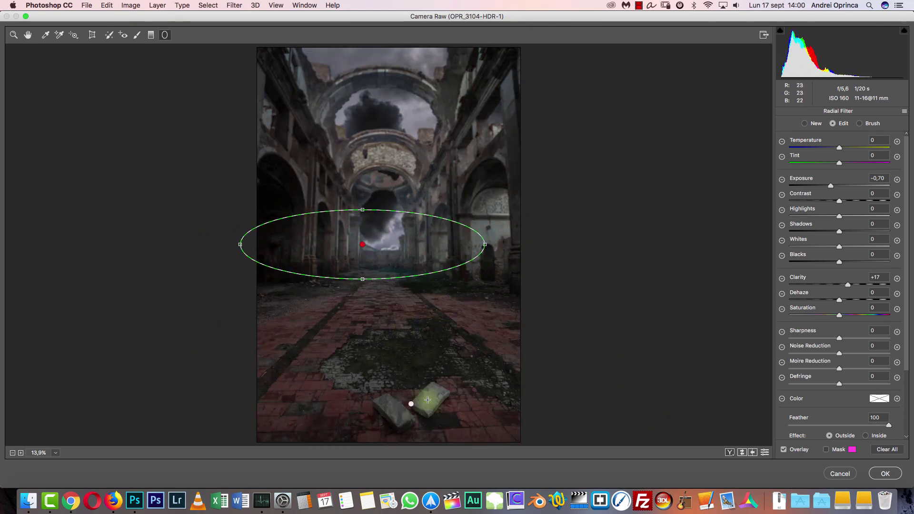
{"action": "left_click_drag", "start_coordinate": [411, 404], "coordinate": [384, 347]}
{"action": "left_click_drag", "start_coordinate": [362, 244], "coordinate": [384, 347]}
{"action": "left_click", "coordinate": [865, 436]}
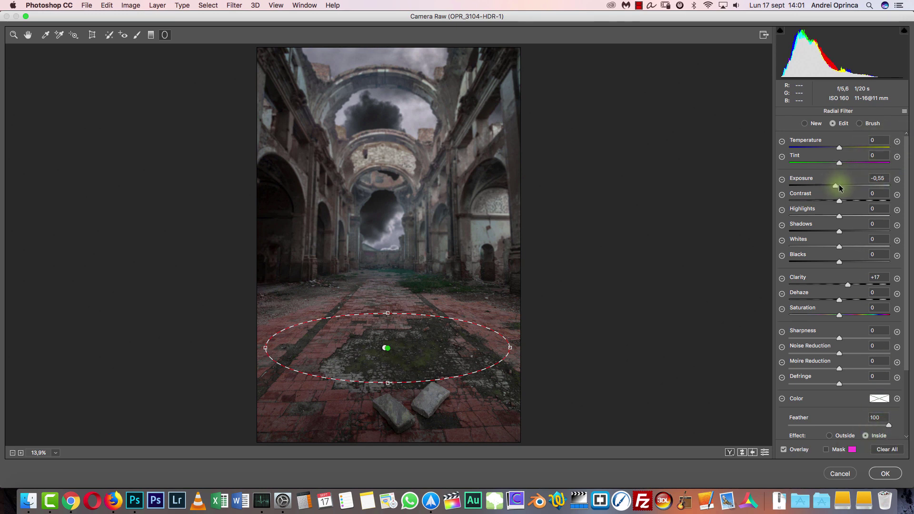
Set the inner radial filter's Exposure to +0.60, Clarity to +26 and Highlights to +36
{"action": "left_click_drag", "start_coordinate": [840, 188], "coordinate": [847, 185]}
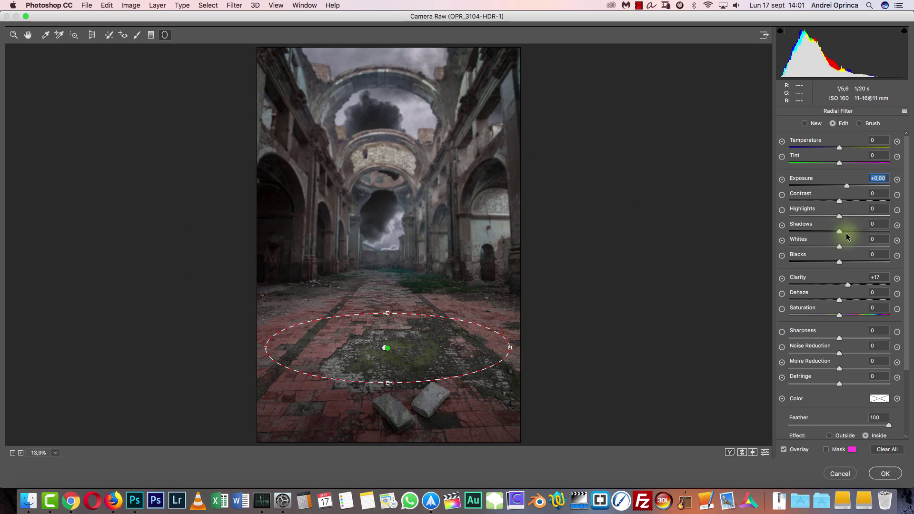
{"action": "left_click_drag", "start_coordinate": [852, 285], "coordinate": [851, 284]}
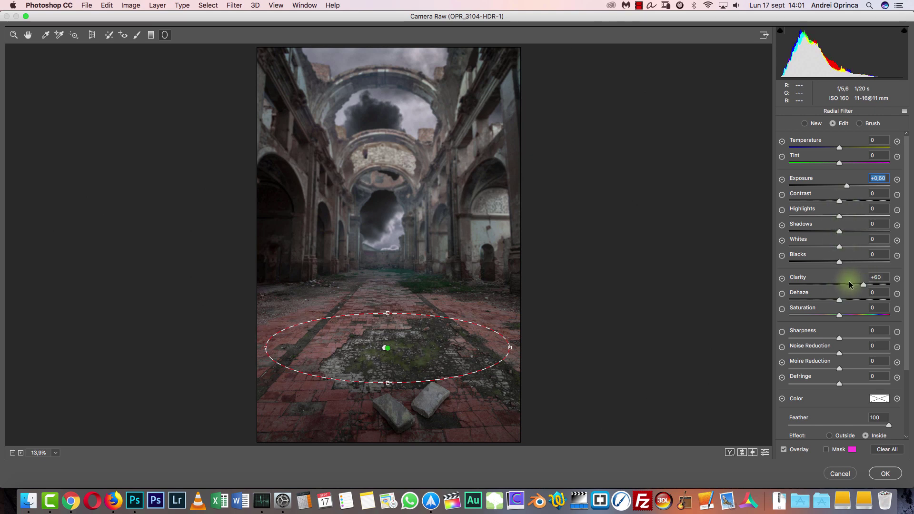
{"action": "left_click_drag", "start_coordinate": [843, 217], "coordinate": [857, 216]}
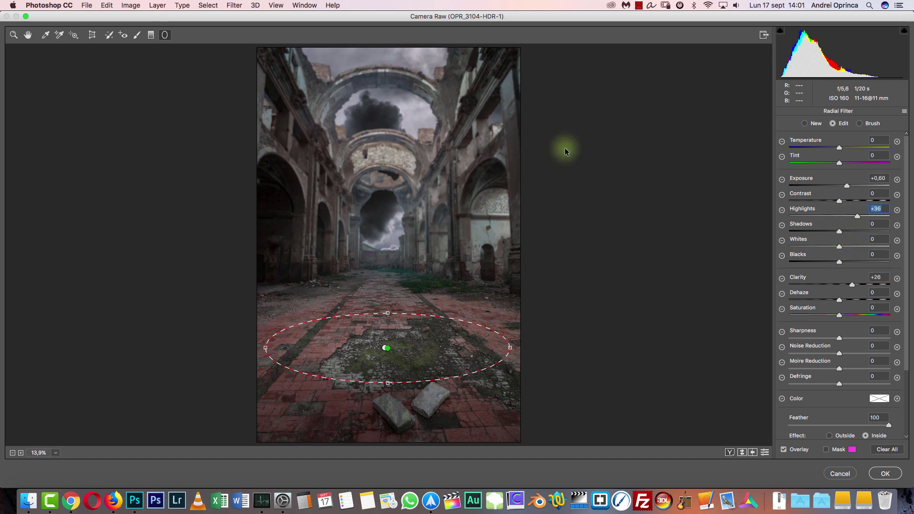
Place a graduated filter from the dark cloud in the central arch down to the brick floor and reset its local corrections
{"action": "left_click", "coordinate": [156, 33]}
{"action": "left_click_drag", "start_coordinate": [390, 222], "coordinate": [391, 301]}
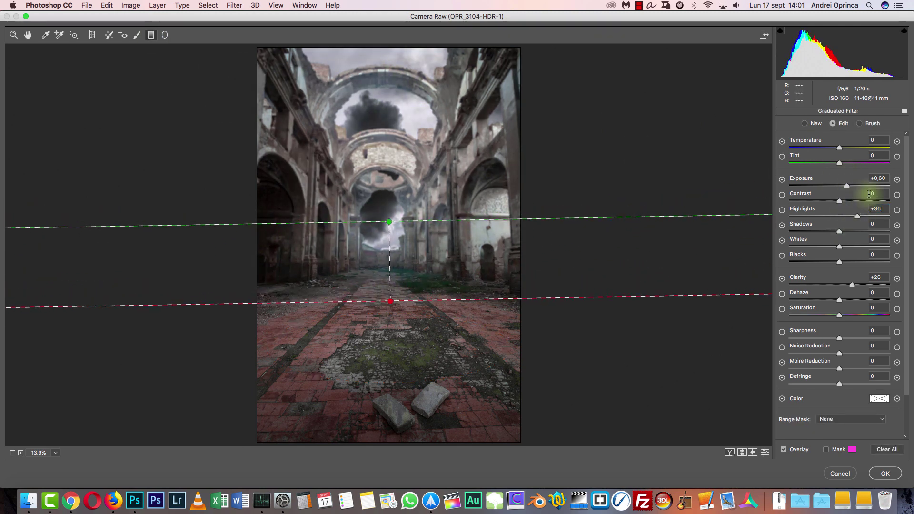
{"action": "left_click", "coordinate": [904, 111]}
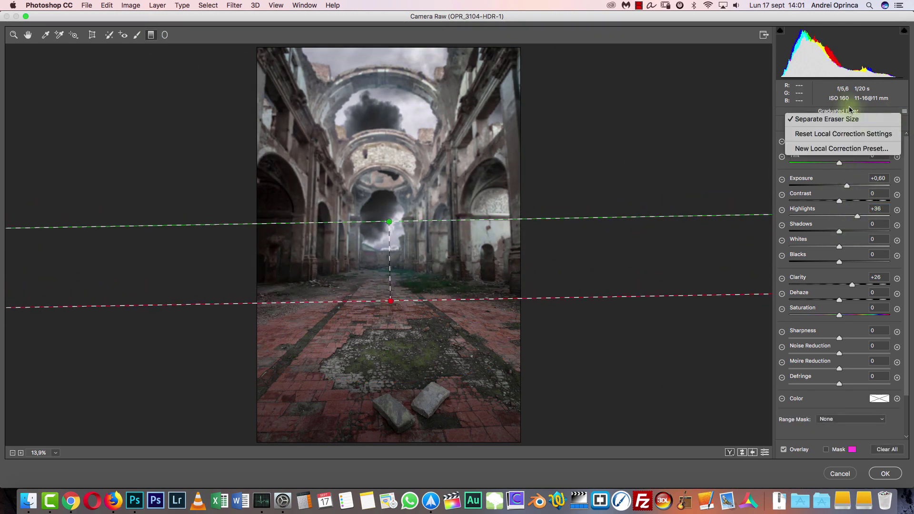
{"action": "left_click", "coordinate": [825, 139]}
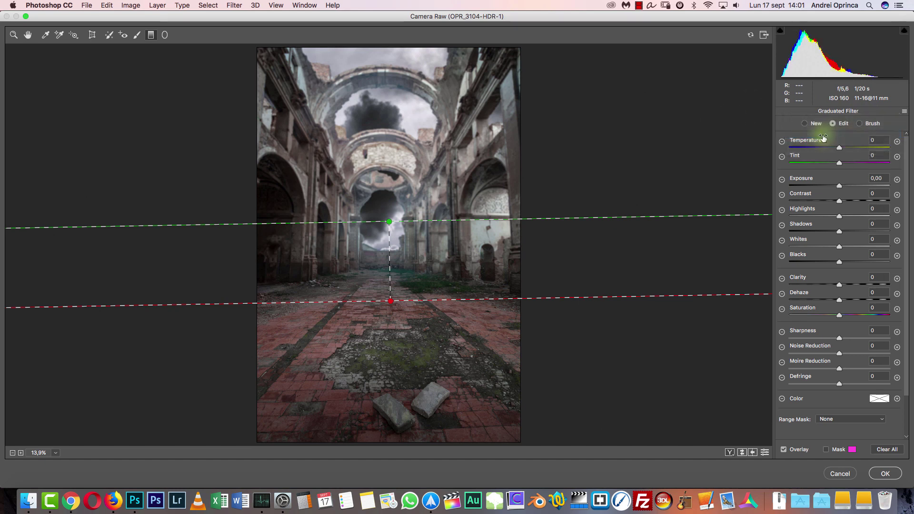
Darken and cool the upper church with the graduated filter, using Exposure -0.55 and Temperature -7
{"action": "left_click_drag", "start_coordinate": [840, 184], "coordinate": [832, 185]}
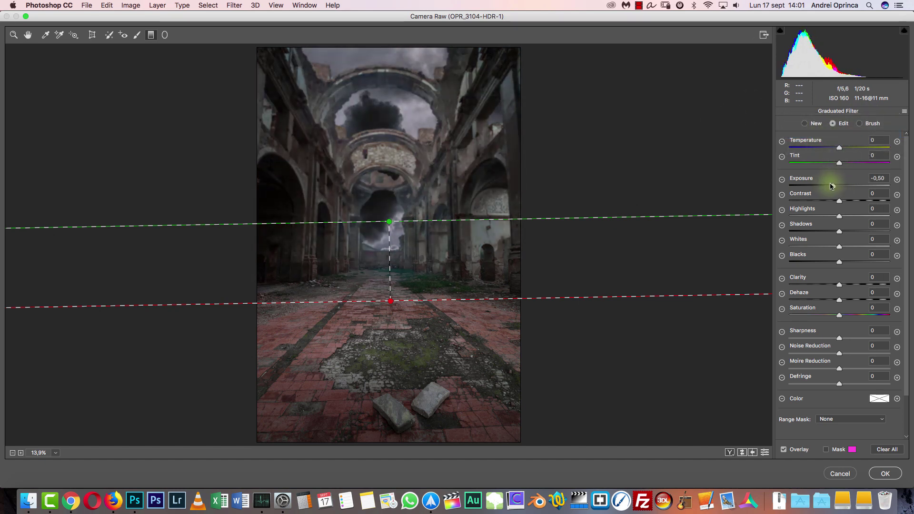
{"action": "left_click_drag", "start_coordinate": [831, 148], "coordinate": [835, 148]}
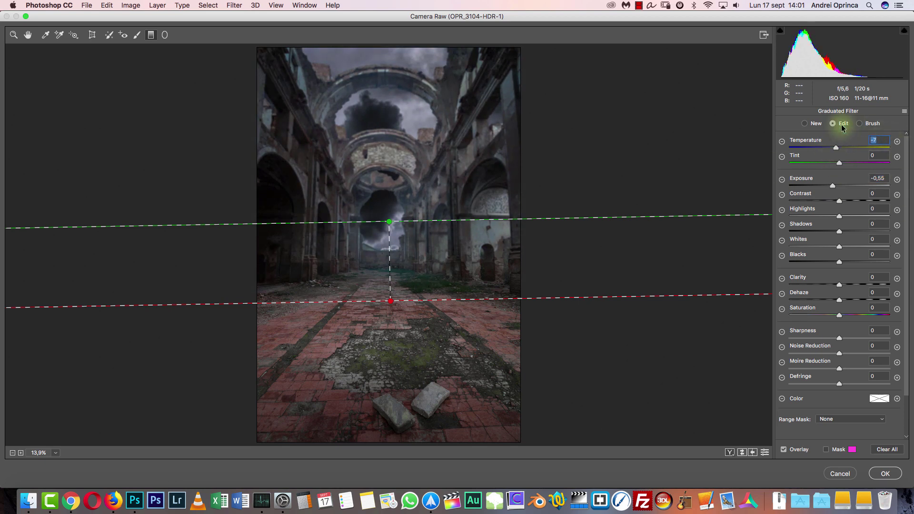
{"action": "key", "text": "h"}
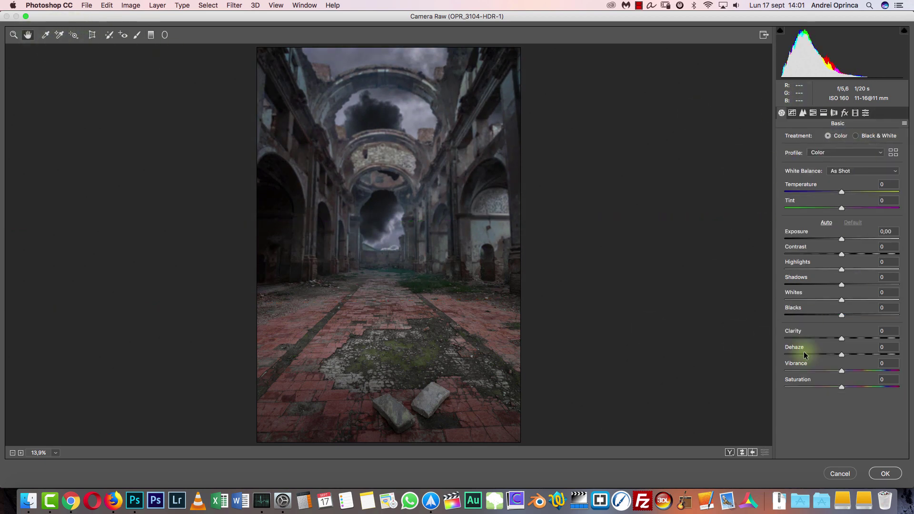
Load the saved Camera Raw settings from BG_start.xmp in the Stock folder
{"action": "left_click", "coordinate": [844, 113]}
{"action": "left_click", "coordinate": [855, 112]}
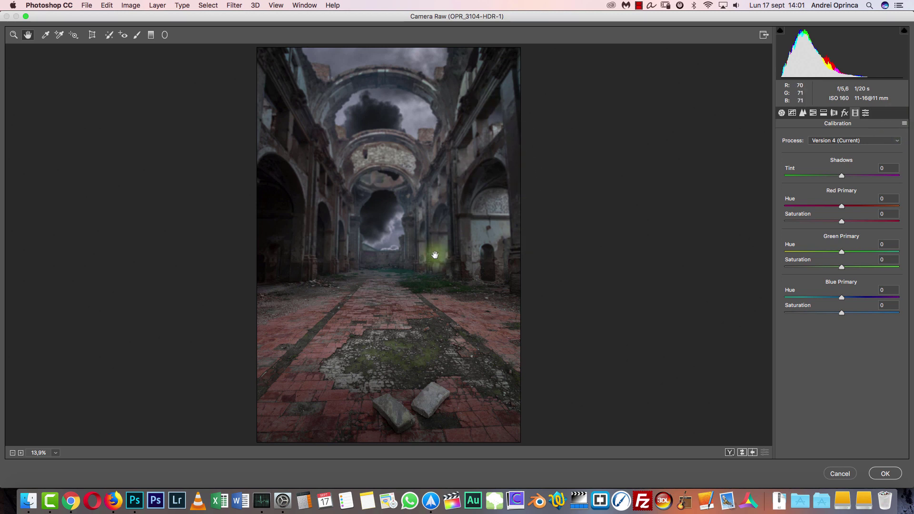
{"action": "left_click", "coordinate": [904, 125]}
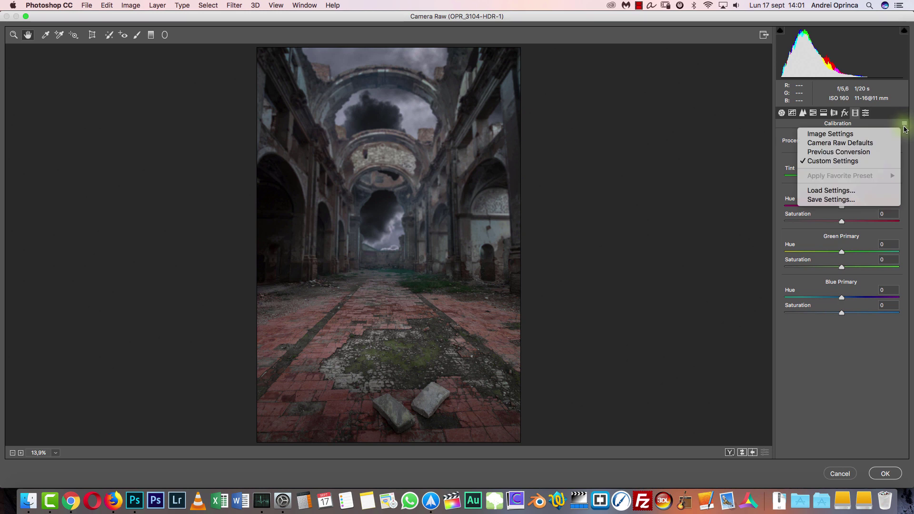
{"action": "left_click", "coordinate": [828, 190]}
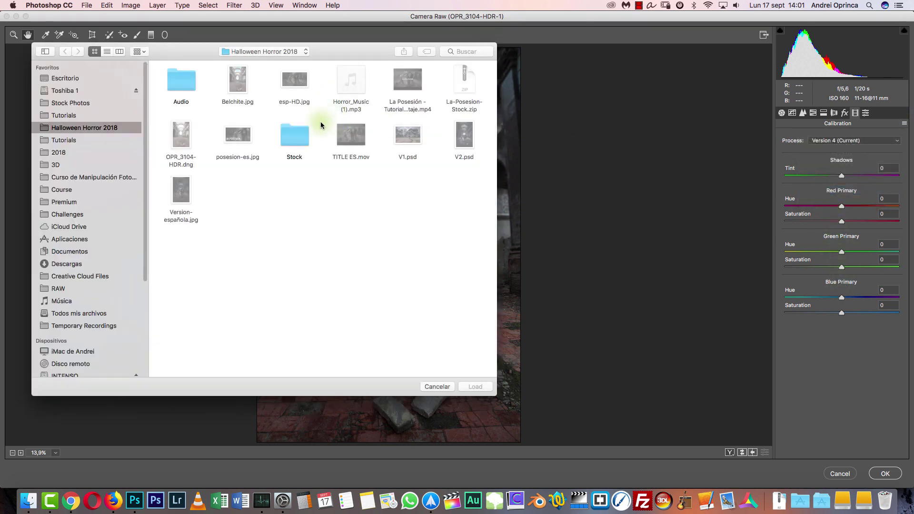
{"action": "double_click", "coordinate": [295, 139]}
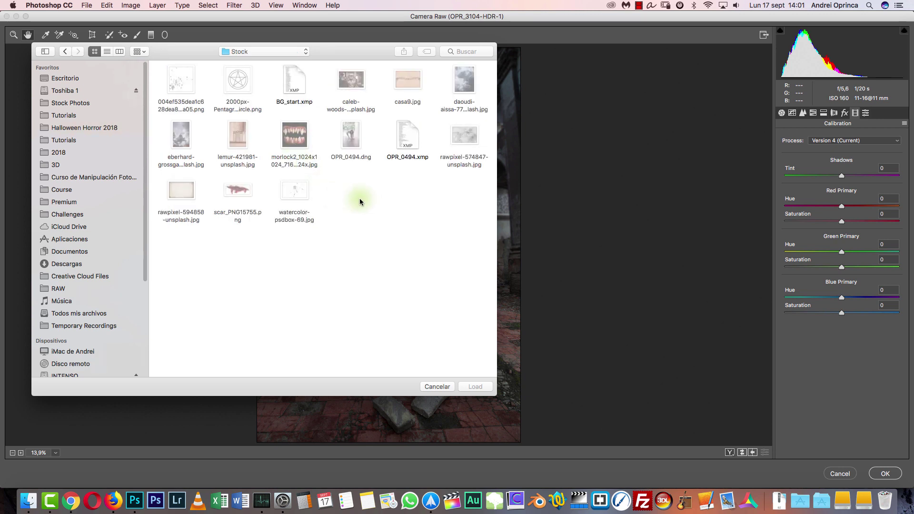
{"action": "left_click", "coordinate": [296, 82]}
{"action": "left_click", "coordinate": [476, 386]}
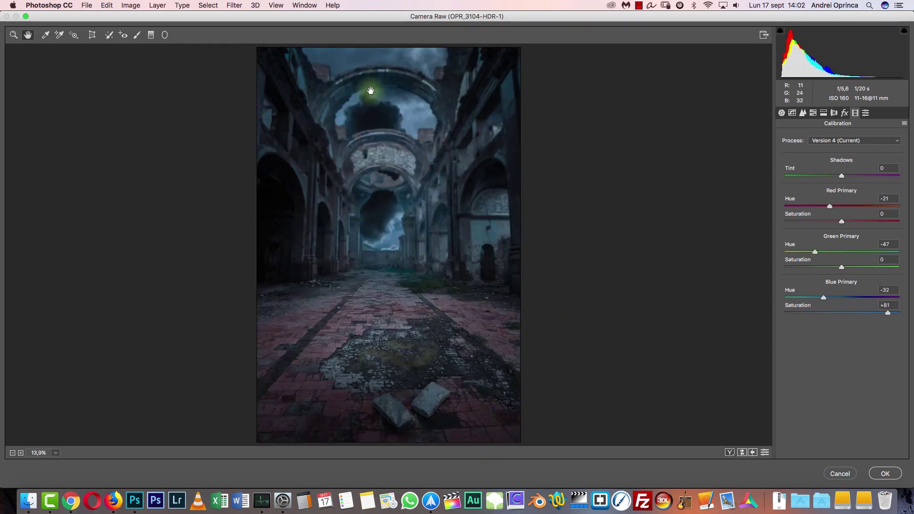
Shift the inner radial filter slightly up the floor and delete the larger darkening radial filter
{"action": "left_click", "coordinate": [167, 37]}
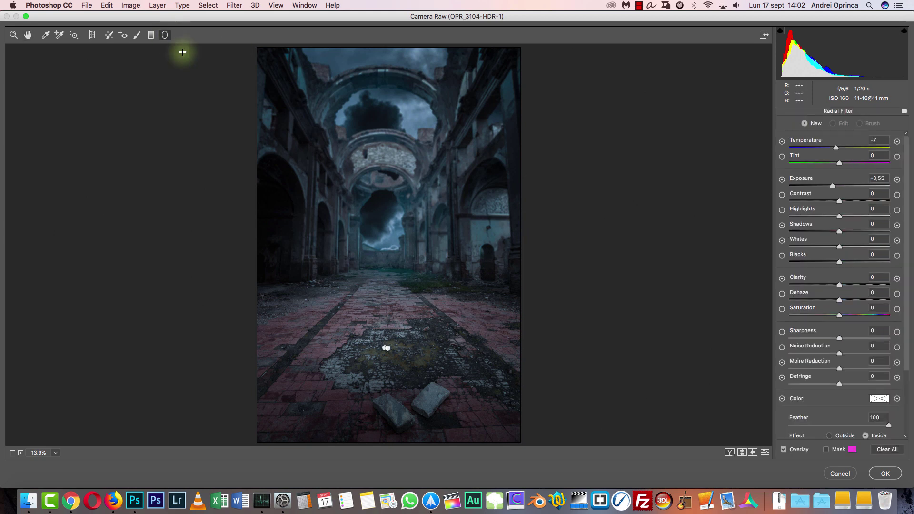
{"action": "left_click", "coordinate": [387, 349]}
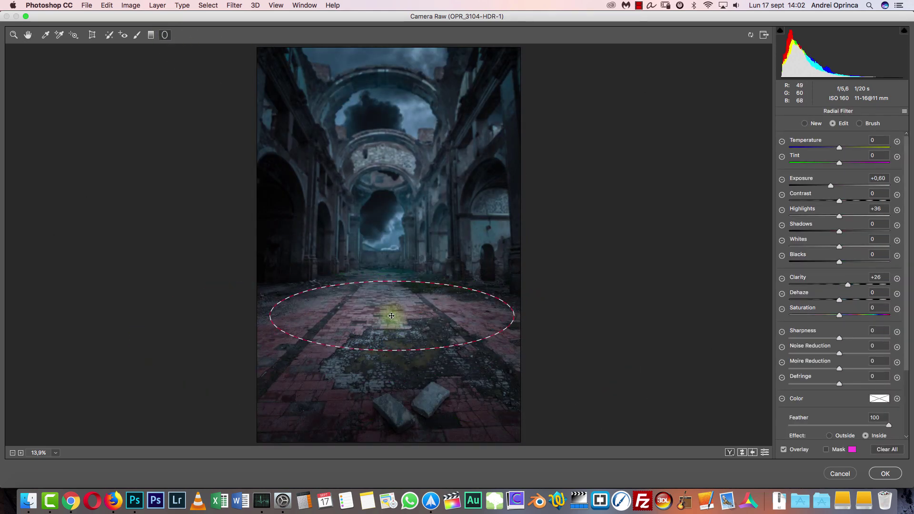
{"action": "mouse_move", "coordinate": [387, 348]}
{"action": "left_mouse_down"}
{"action": "mouse_move", "coordinate": [388, 295]}
{"action": "mouse_move", "coordinate": [386, 342]}
{"action": "mouse_move", "coordinate": [387, 331]}
{"action": "left_mouse_up"}
{"action": "left_click", "coordinate": [383, 347]}
{"action": "left_click_drag", "start_coordinate": [651, 357], "coordinate": [650, 349]}
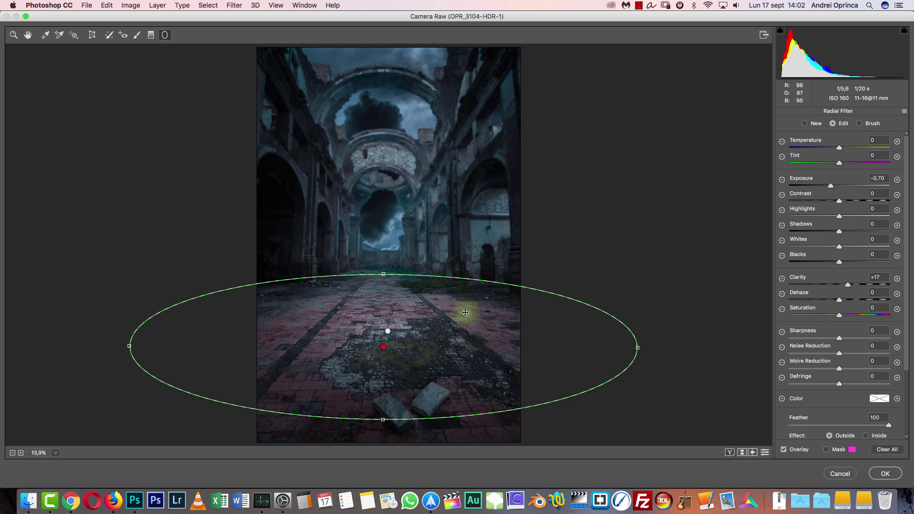
{"action": "key", "text": "BackSpace"}
{"action": "key", "text": "BackSpace"}
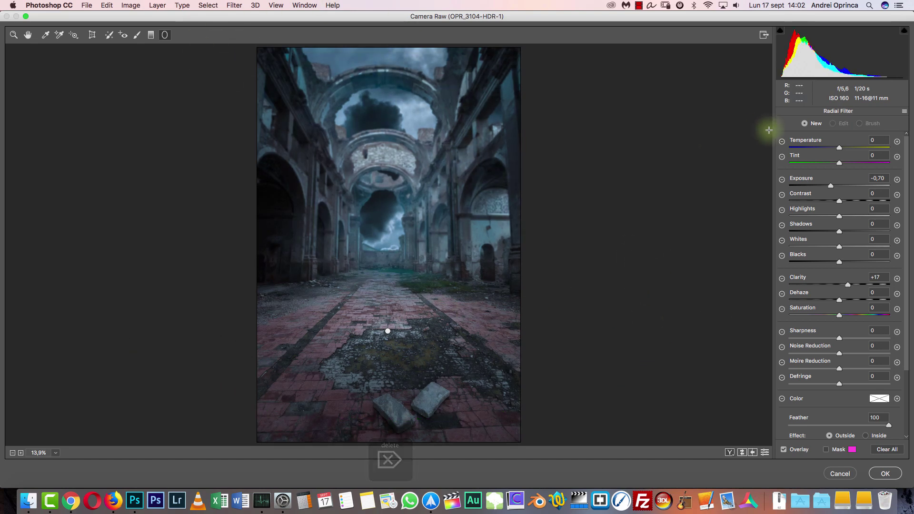
Set the Post Crop Vignetting Amount to -23
{"action": "left_click", "coordinate": [27, 34]}
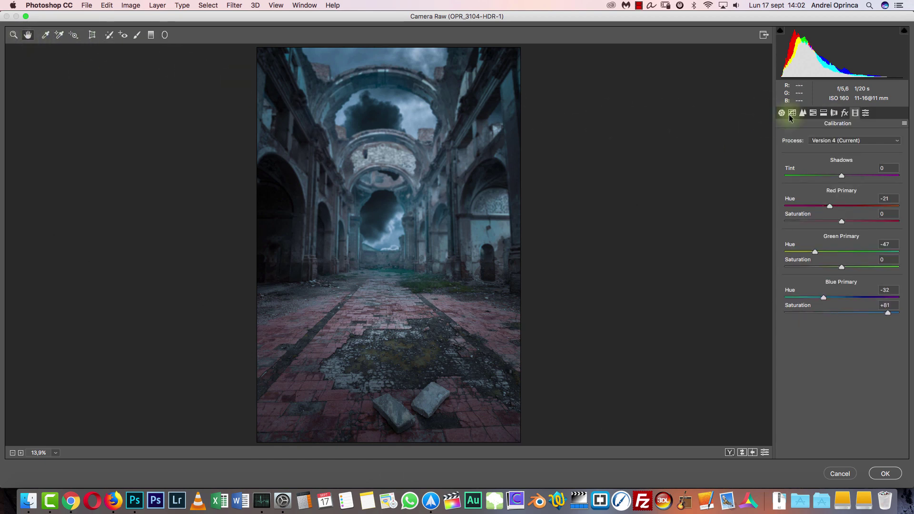
{"action": "left_click", "coordinate": [845, 113]}
{"action": "left_click_drag", "start_coordinate": [831, 239], "coordinate": [827, 240]}
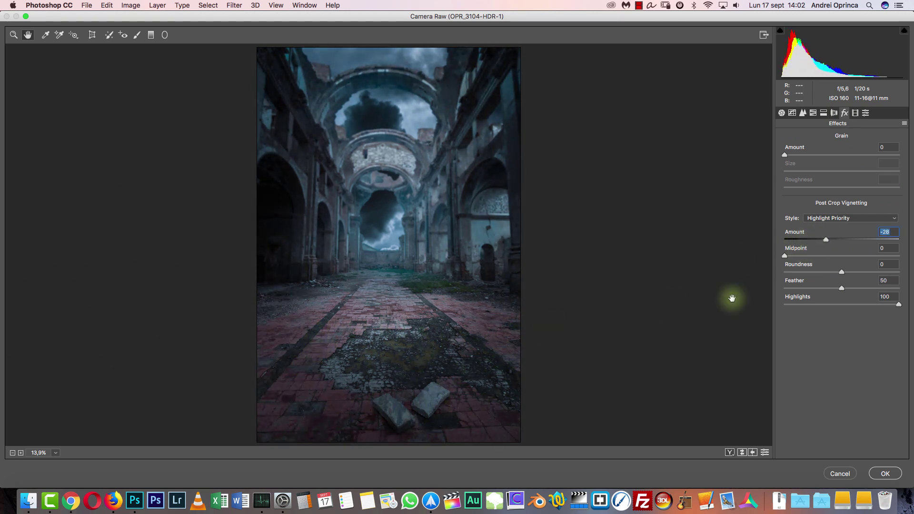
{"action": "left_click_drag", "start_coordinate": [826, 239], "coordinate": [826, 240]}
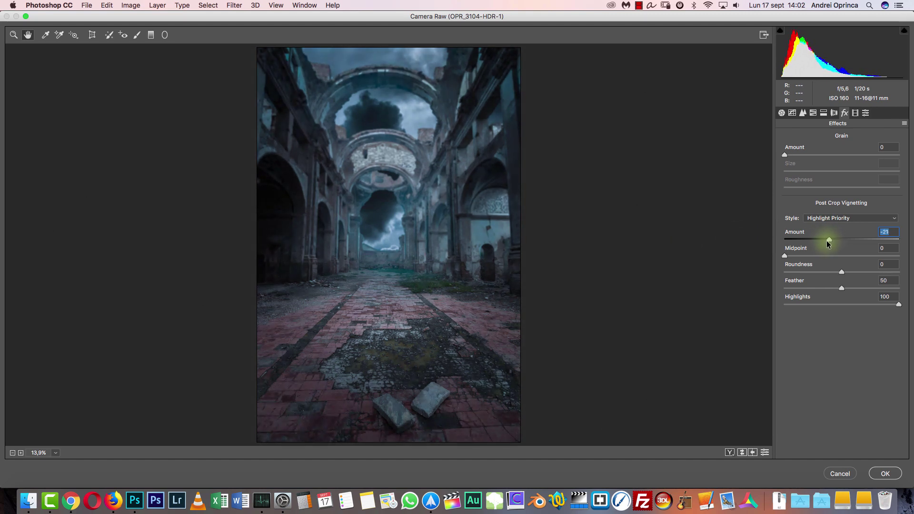
Shift the graduated filter slightly lower so it spans from the central arch's sky to the brick floor
{"action": "left_click", "coordinate": [151, 35]}
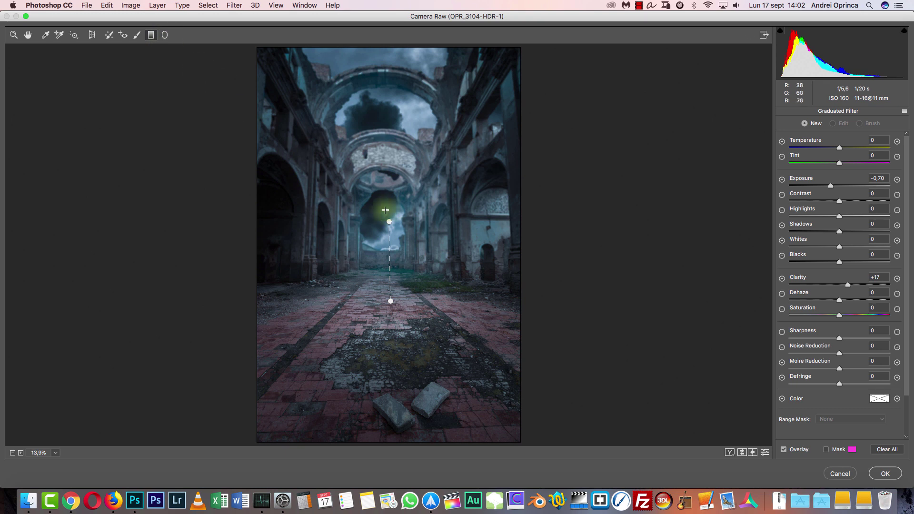
{"action": "mouse_move", "coordinate": [389, 250]}
{"action": "left_mouse_down"}
{"action": "mouse_move", "coordinate": [391, 222]}
{"action": "mouse_move", "coordinate": [384, 255]}
{"action": "mouse_move", "coordinate": [384, 243]}
{"action": "left_mouse_up"}
{"action": "left_click_drag", "start_coordinate": [660, 313], "coordinate": [659, 315]}
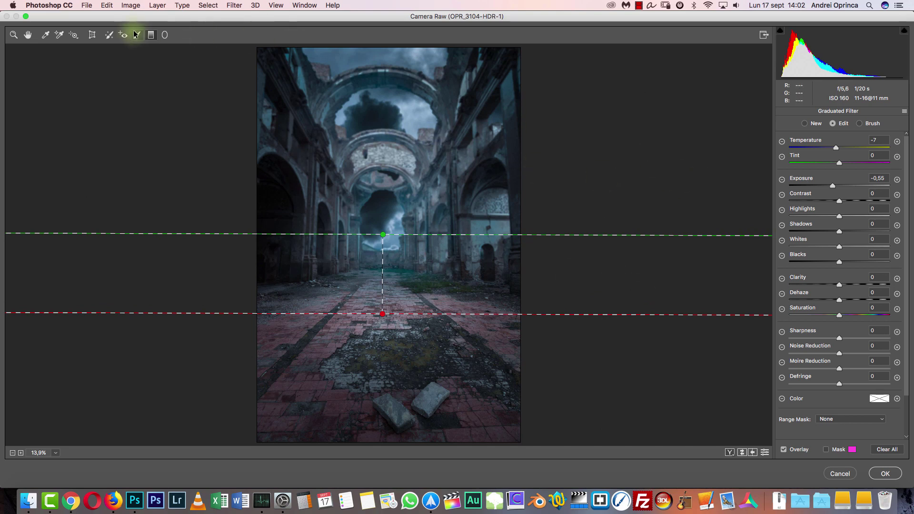
Lower the existing radial filter slightly and add a wide, flat one over the mossy patch that acts outside its ellipse
{"action": "left_click", "coordinate": [165, 35]}
{"action": "left_click_drag", "start_coordinate": [390, 329], "coordinate": [388, 331]}
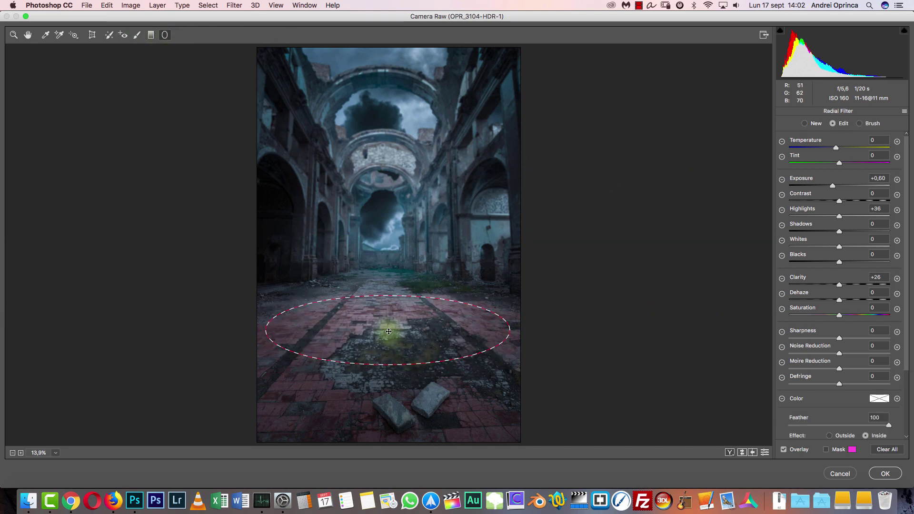
{"action": "left_click_drag", "start_coordinate": [340, 265], "coordinate": [548, 288]}
{"action": "left_click_drag", "start_coordinate": [338, 272], "coordinate": [393, 348]}
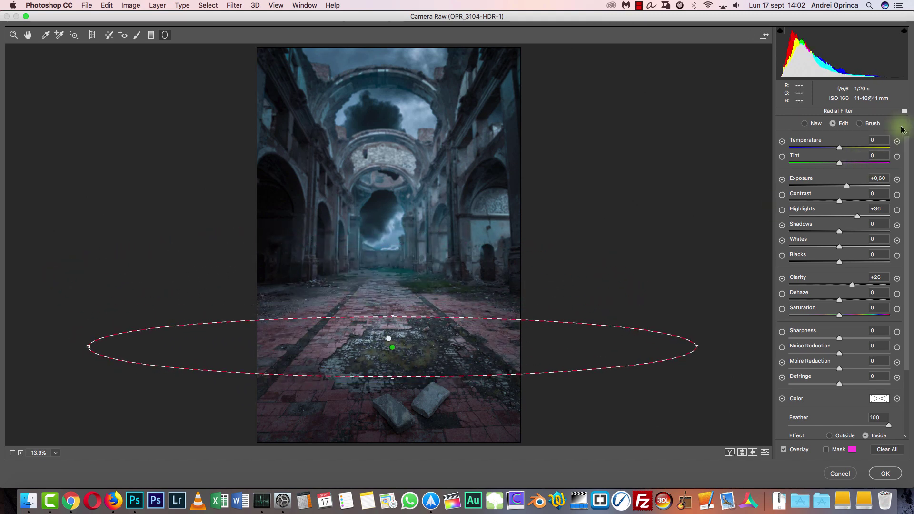
{"action": "left_click", "coordinate": [830, 436]}
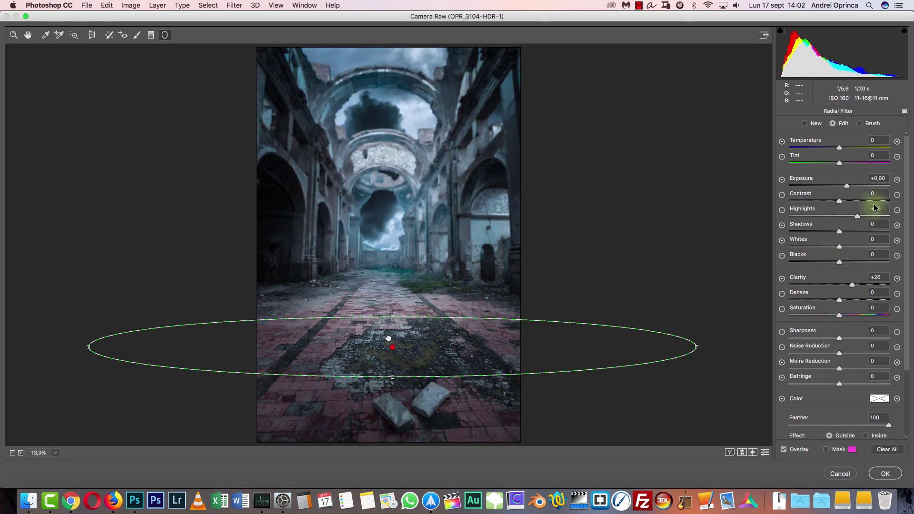
Darken and soften the area outside the wide radial filter with Exposure -0.40 and Clarity -3
{"action": "left_click_drag", "start_coordinate": [847, 186], "coordinate": [834, 185]}
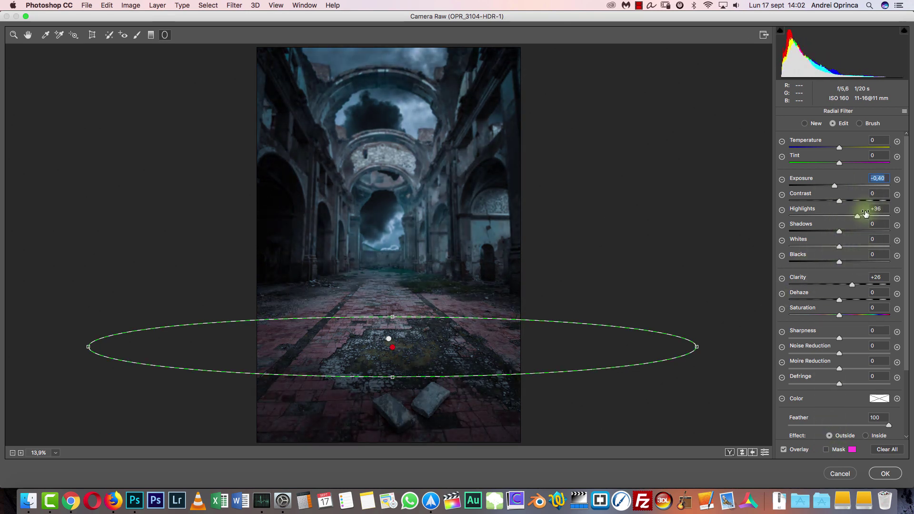
{"action": "left_click_drag", "start_coordinate": [852, 284], "coordinate": [833, 285]}
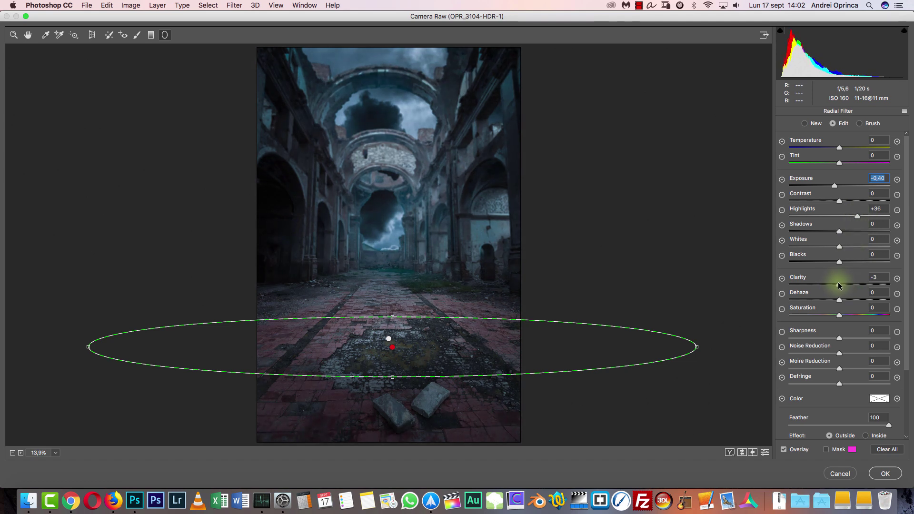
{"action": "left_click", "coordinate": [27, 35]}
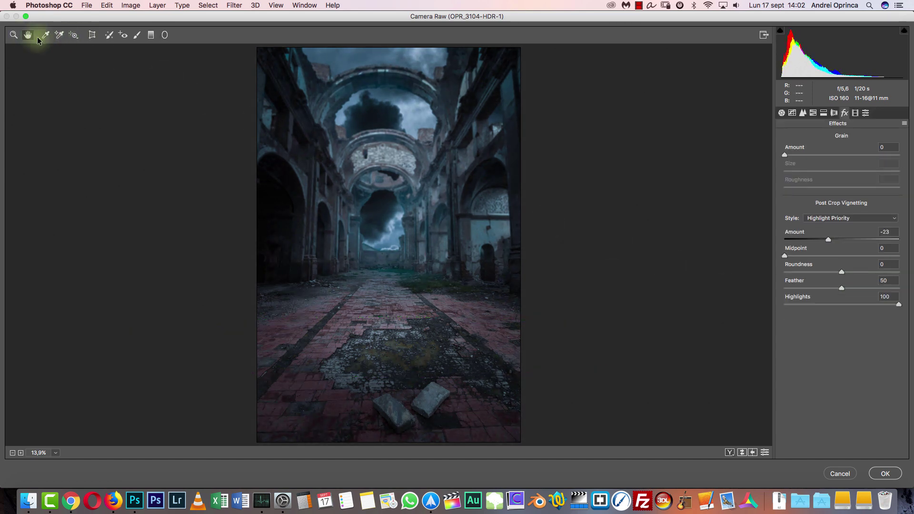
Set the Basic adjustments to Vibrance -38, Shadows -21, Whites -23 and Contrast +1, and apply the Camera Raw filter
{"action": "left_click", "coordinate": [782, 113]}
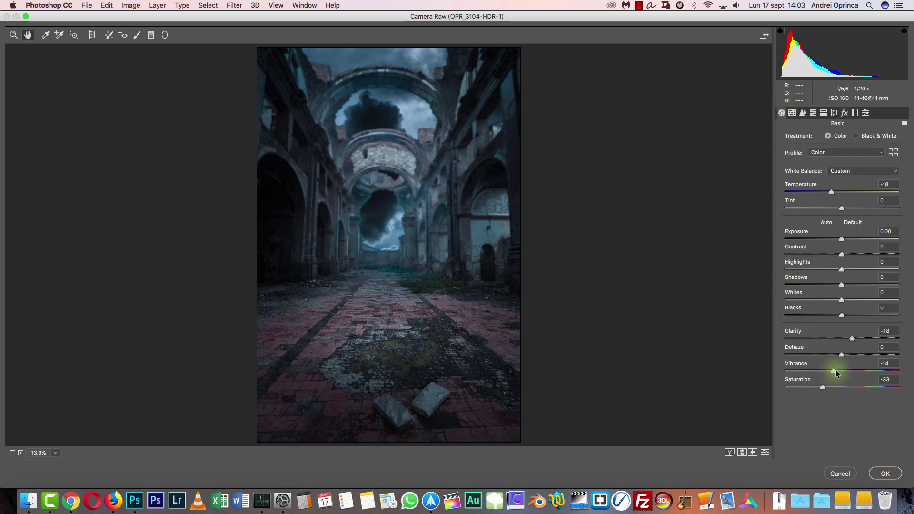
{"action": "left_click_drag", "start_coordinate": [831, 371], "coordinate": [818, 370]}
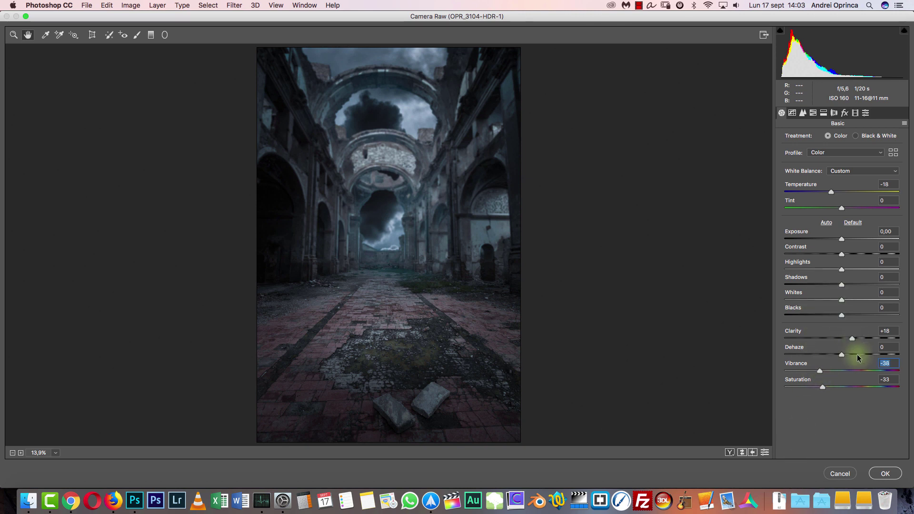
{"action": "mouse_move", "coordinate": [842, 284]}
{"action": "left_mouse_down"}
{"action": "mouse_move", "coordinate": [811, 299]}
{"action": "mouse_move", "coordinate": [830, 298]}
{"action": "left_mouse_up"}
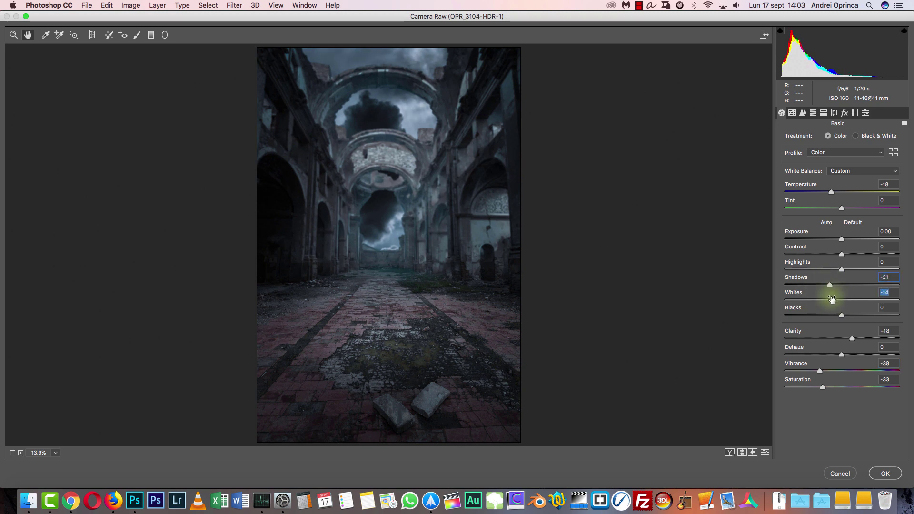
{"action": "left_click", "coordinate": [842, 255]}
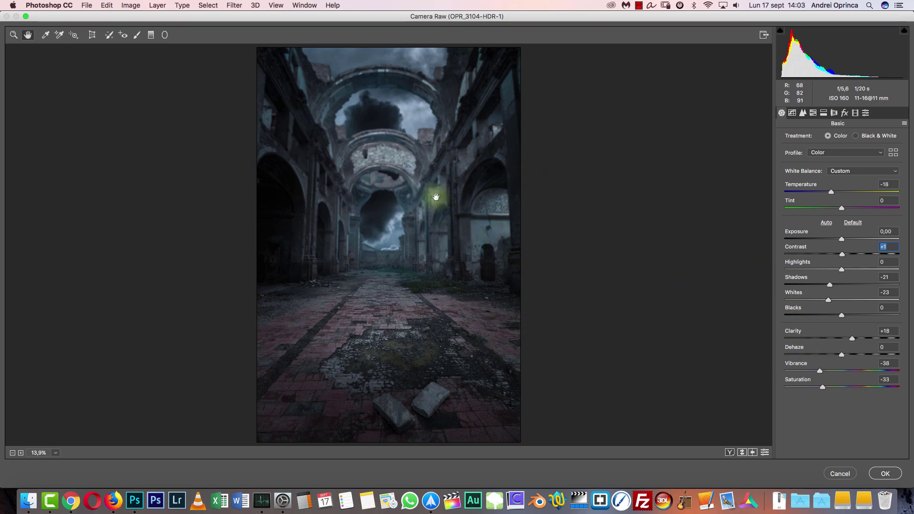
{"action": "left_click", "coordinate": [884, 473]}
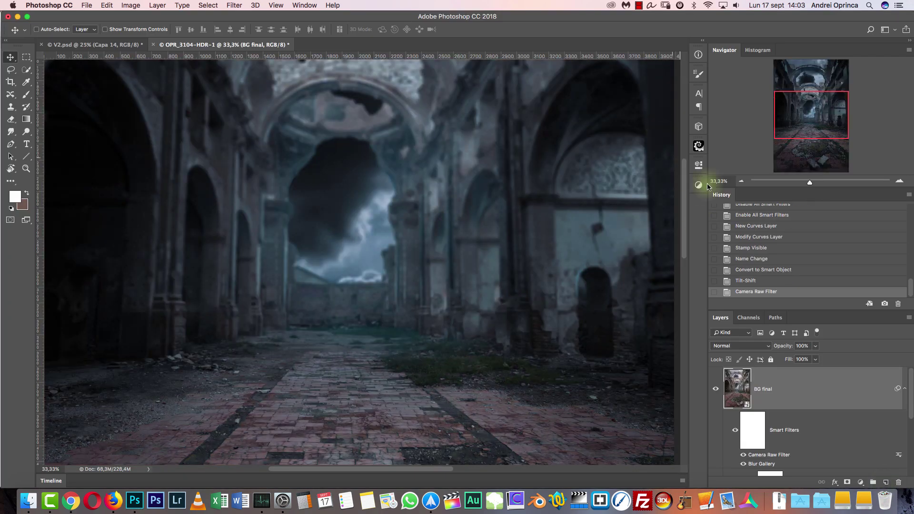
Collapse the BG final layer's smart filters and open 2000px-Pentagram_within_circle.png from the Stock folder
{"action": "left_click", "coordinate": [741, 182]}
{"action": "left_click_drag", "start_coordinate": [806, 118], "coordinate": [755, 131]}
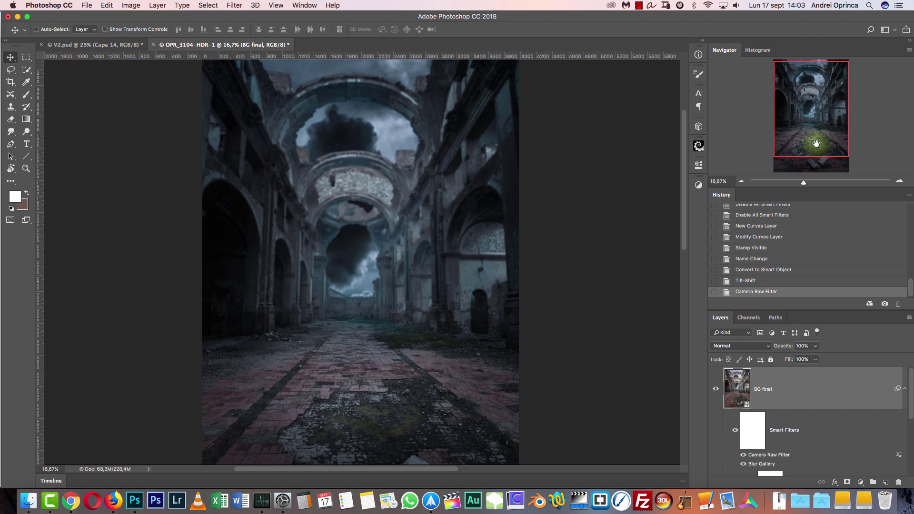
{"action": "left_click_drag", "start_coordinate": [819, 129], "coordinate": [763, 155]}
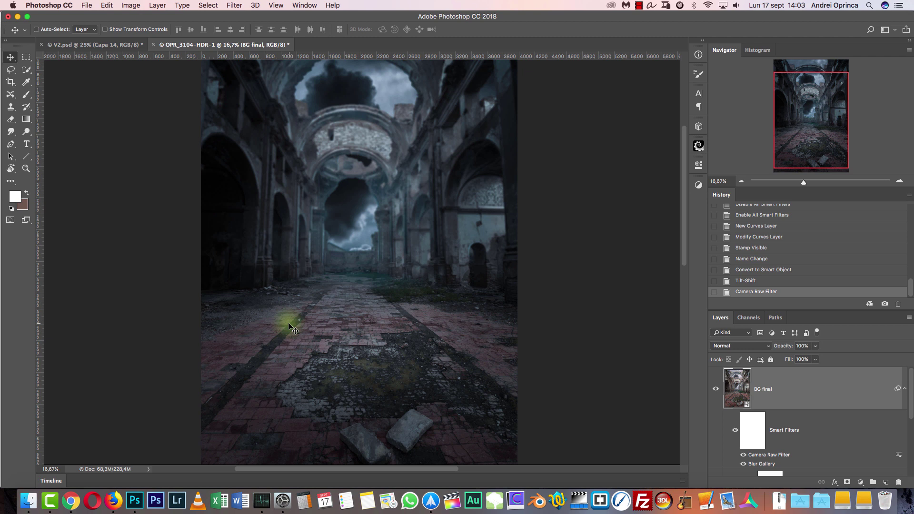
{"action": "left_click", "coordinate": [905, 390]}
{"action": "key", "text": "super+o"}
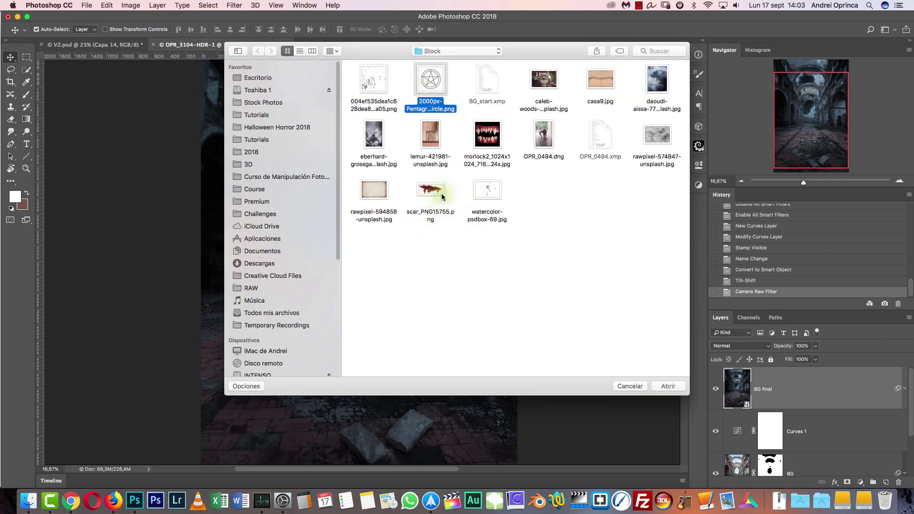
{"action": "key", "text": "Return"}
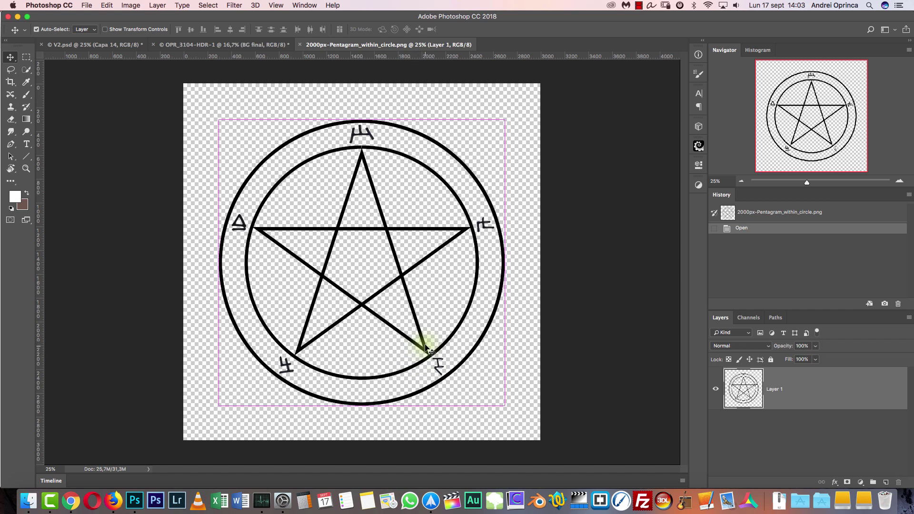
Cut the pentagram from its file, close that file unsaved, and paste the artwork over the centre of the church scene
{"action": "key", "text": "super+a"}
{"action": "key", "text": "super+w"}
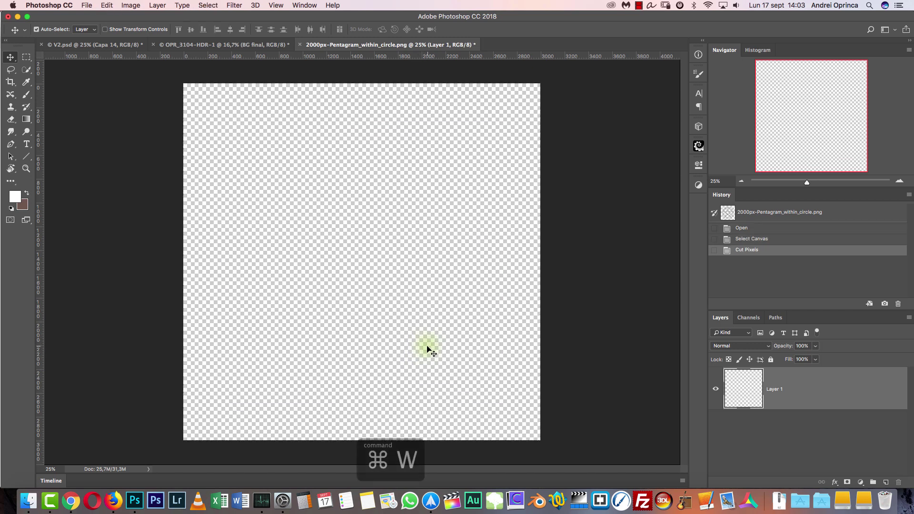
{"action": "left_click", "coordinate": [422, 171]}
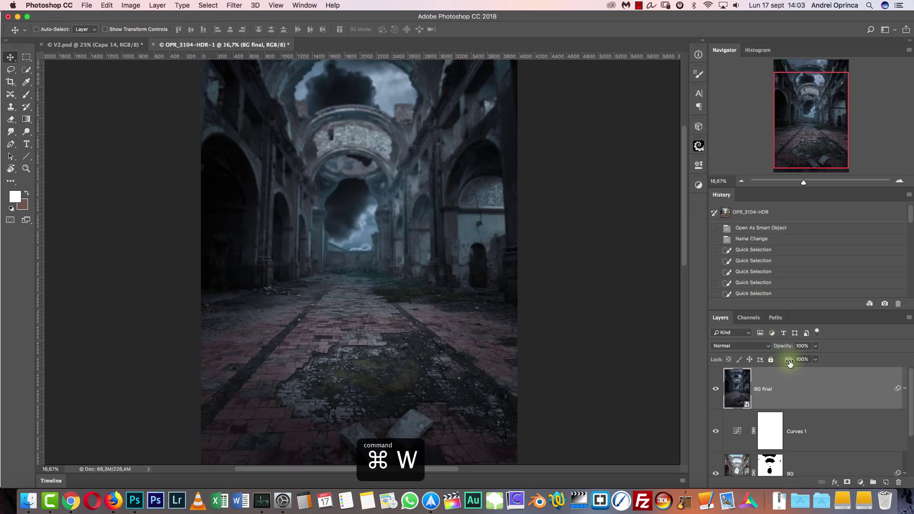
{"action": "key", "text": "super+v"}
{"action": "mouse_move", "coordinate": [393, 244]}
{"action": "left_mouse_down"}
{"action": "mouse_move", "coordinate": [381, 262]}
{"action": "mouse_move", "coordinate": [385, 256]}
{"action": "left_mouse_up"}
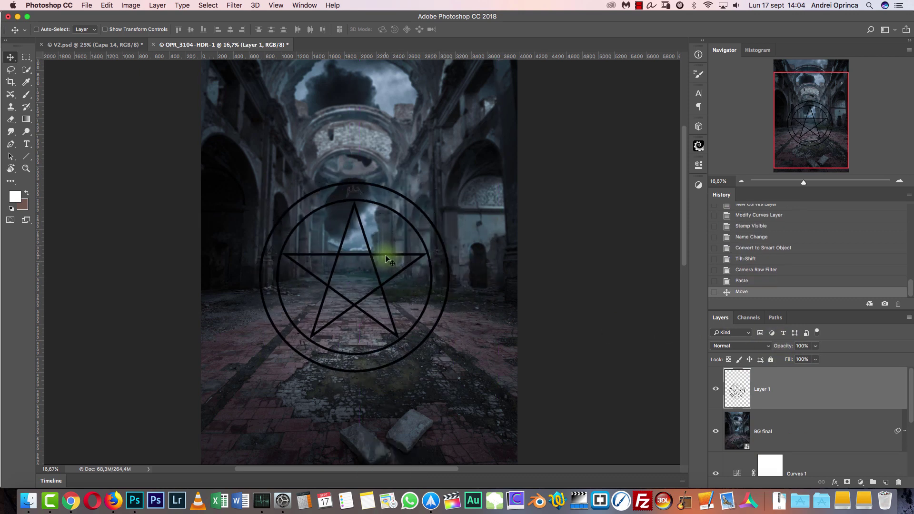
Colorize the black pentagram red using Hue/Saturation with Hue 13, Saturation 100 and Lightness +34
{"action": "key", "text": "super+u"}
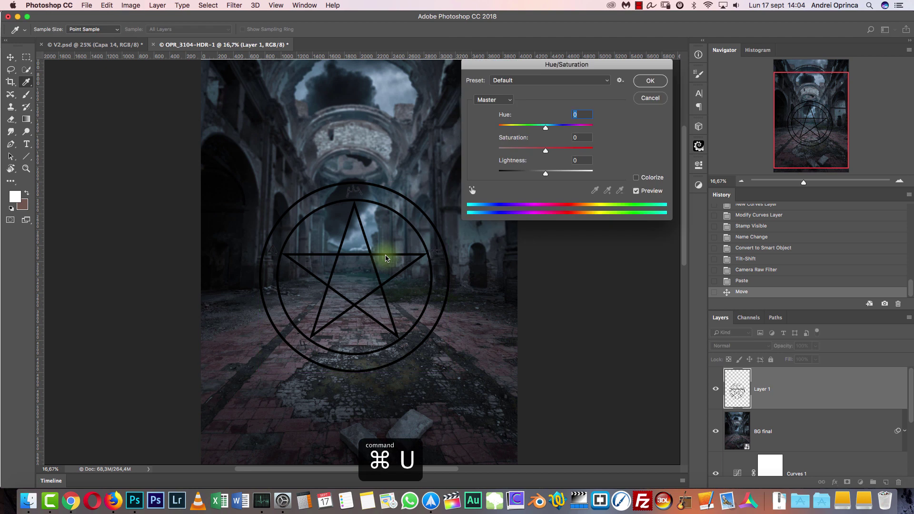
{"action": "left_click", "coordinate": [637, 178]}
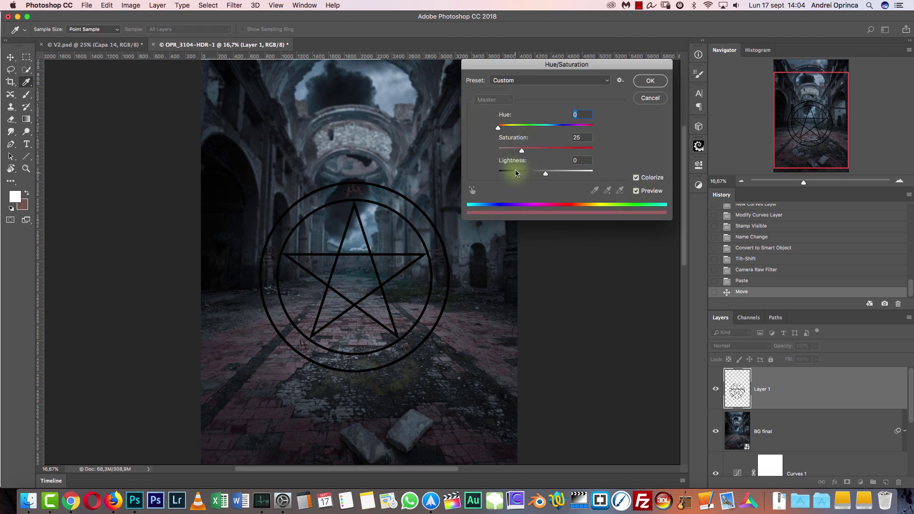
{"action": "left_click_drag", "start_coordinate": [498, 128], "coordinate": [549, 127]}
{"action": "left_click_drag", "start_coordinate": [546, 175], "coordinate": [594, 149]}
{"action": "left_click_drag", "start_coordinate": [524, 129], "coordinate": [500, 129]}
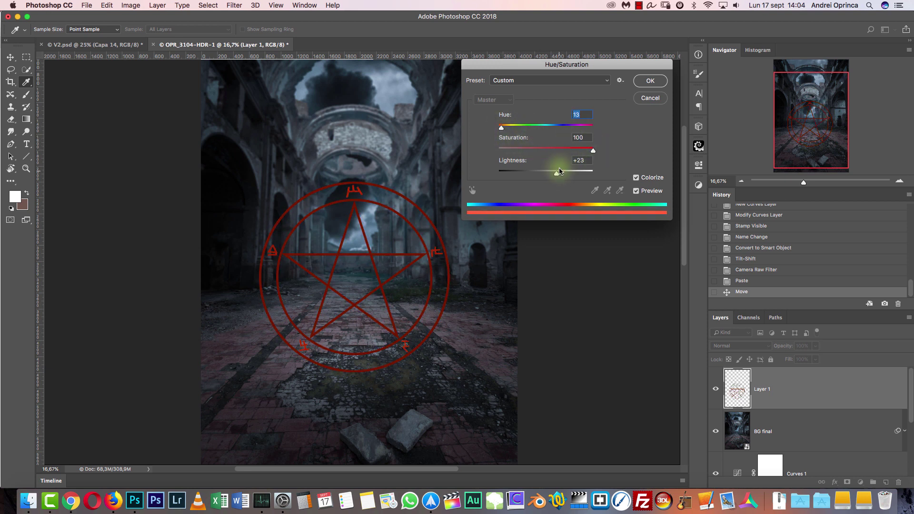
{"action": "left_click_drag", "start_coordinate": [558, 175], "coordinate": [562, 175]}
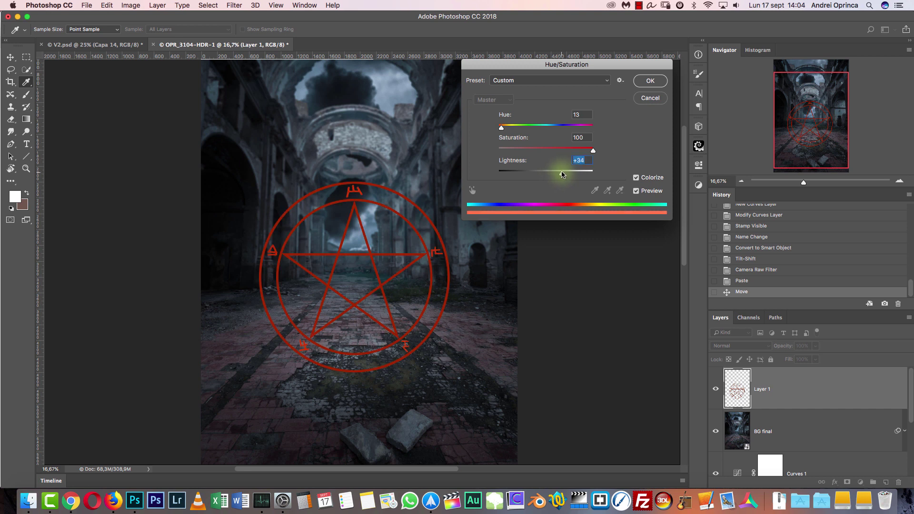
{"action": "left_click", "coordinate": [649, 81]}
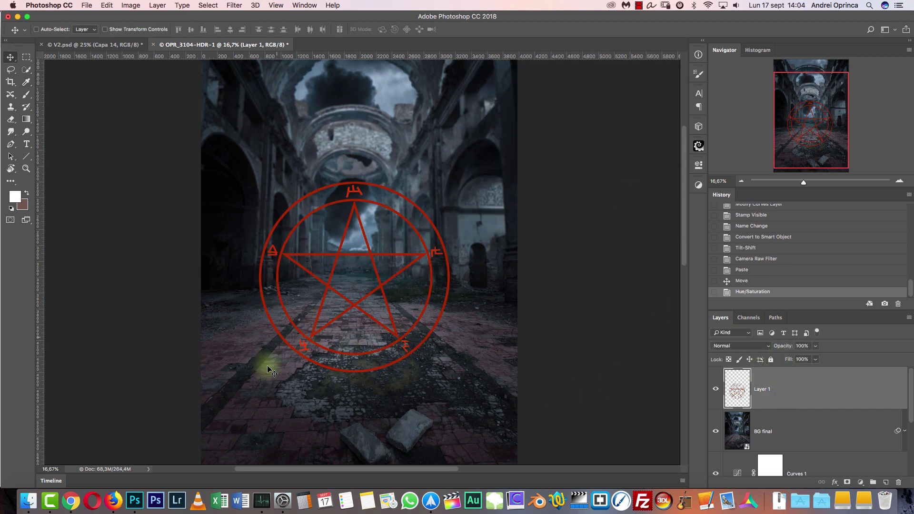
{"action": "key", "text": "super+t"}
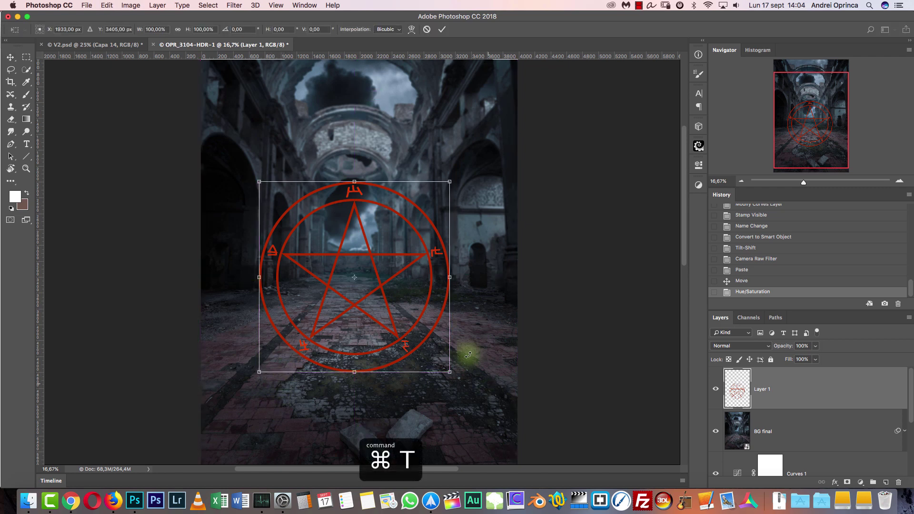
{"action": "right_click", "coordinate": [398, 276]}
{"action": "left_click", "coordinate": [457, 320]}
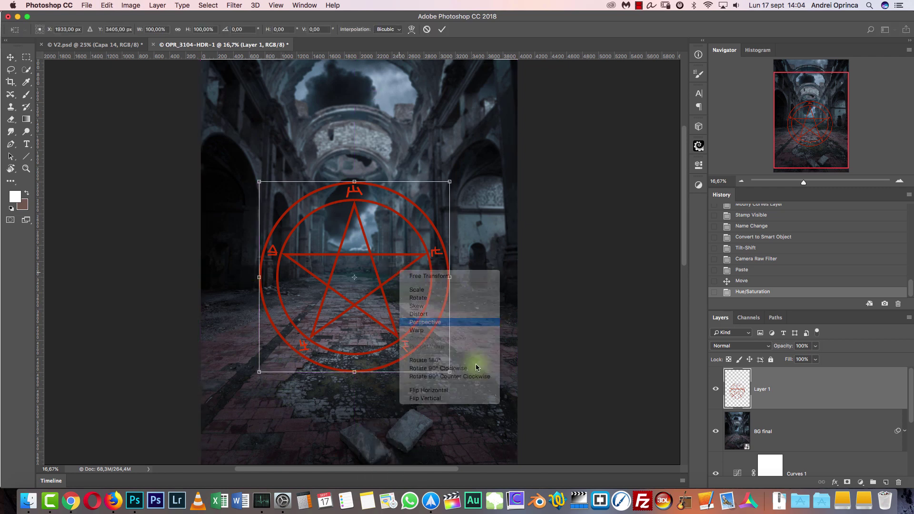
{"action": "left_click_drag", "start_coordinate": [454, 378], "coordinate": [525, 377]}
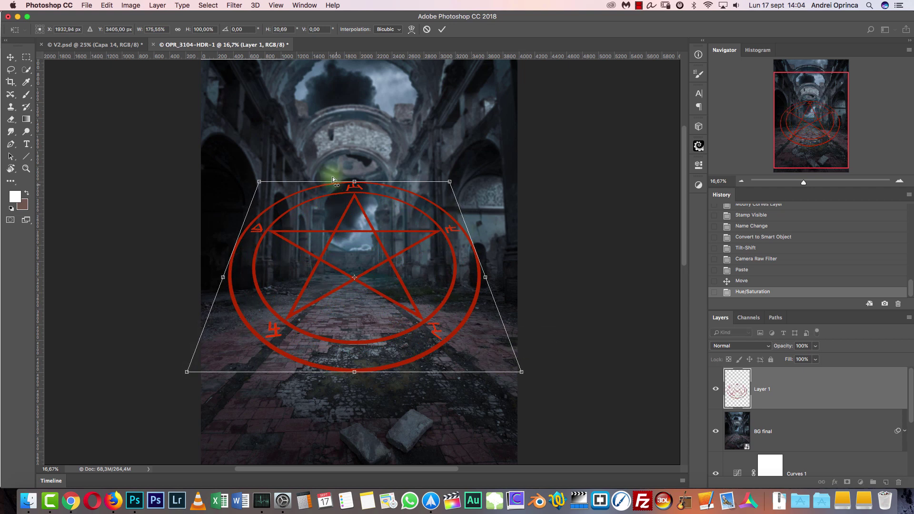
{"action": "left_click_drag", "start_coordinate": [449, 181], "coordinate": [428, 182]}
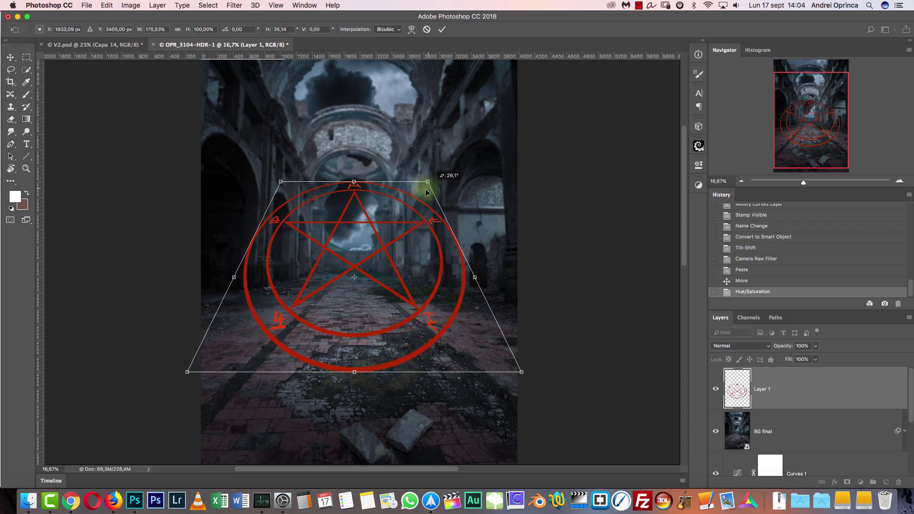
{"action": "right_click", "coordinate": [399, 239]}
{"action": "left_click", "coordinate": [418, 285]}
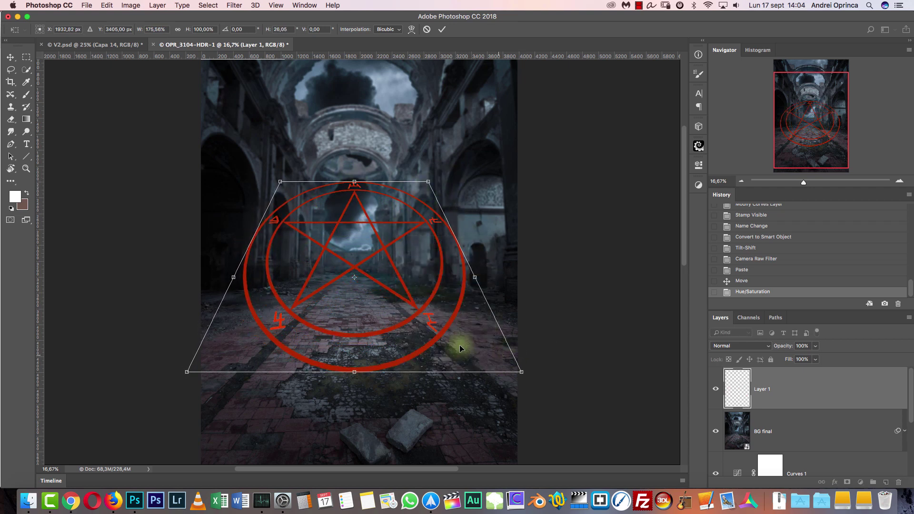
{"action": "left_click_drag", "start_coordinate": [354, 181], "coordinate": [359, 293]}
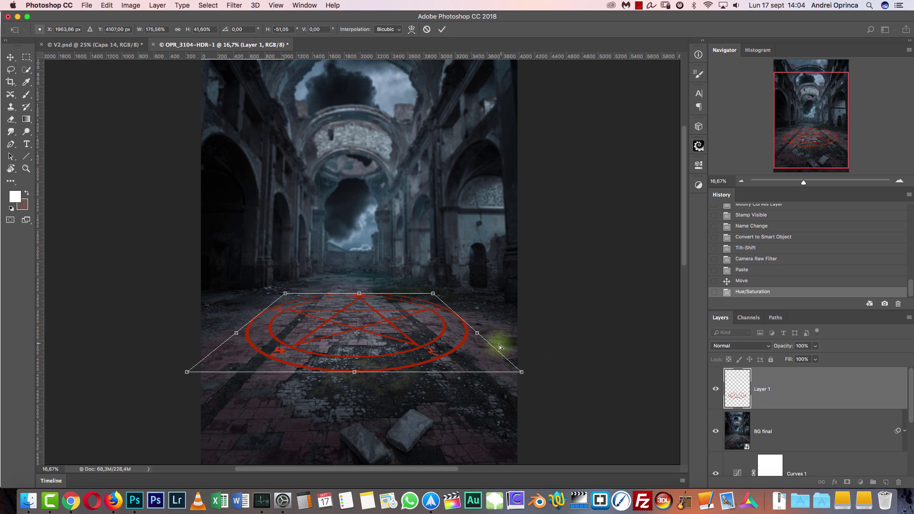
{"action": "key", "text": "Escape"}
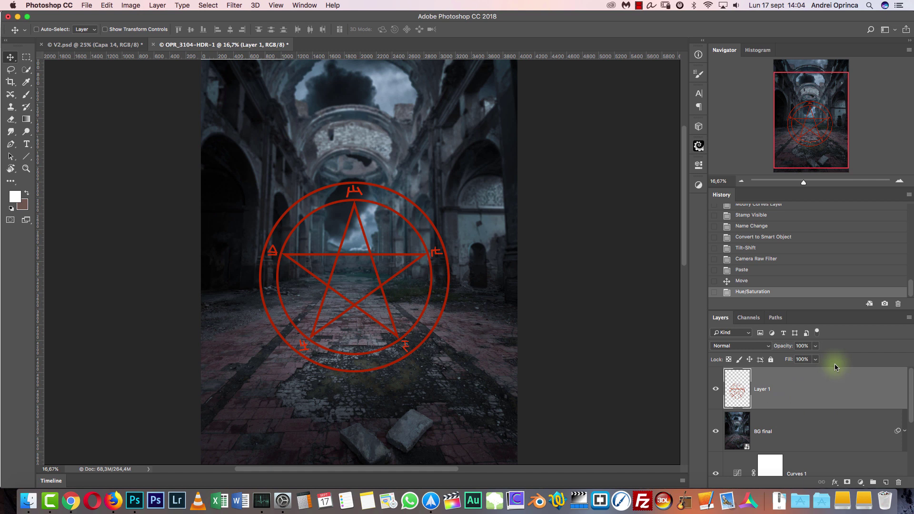
Add a new empty layer named pentagram directly below Layer 1, then reselect Layer 1
{"action": "left_click", "coordinate": [884, 483], "text": "super"}
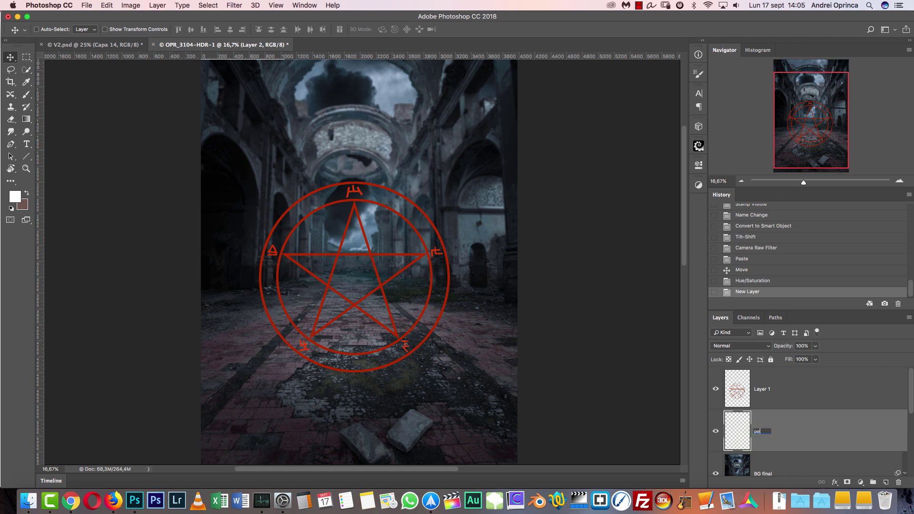
{"action": "left_click", "coordinate": [804, 386]}
{"action": "left_click", "coordinate": [714, 390]}
{"action": "left_click", "coordinate": [715, 389]}
{"action": "left_click", "coordinate": [714, 390]}
{"action": "left_click", "coordinate": [715, 389]}
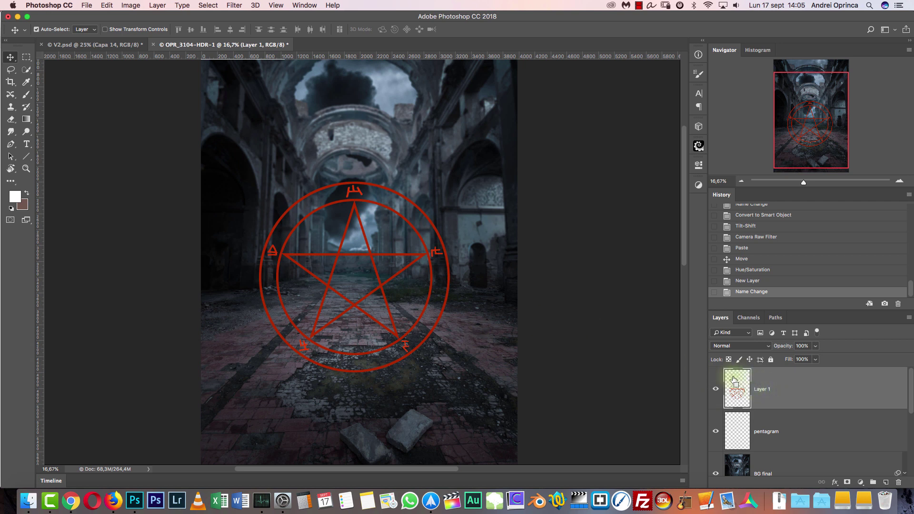
Copy the whole red pentagram artwork from Layer 1, clear the selection and hide Layer 1
{"action": "key", "text": "super+a"}
{"action": "key", "text": "super+c"}
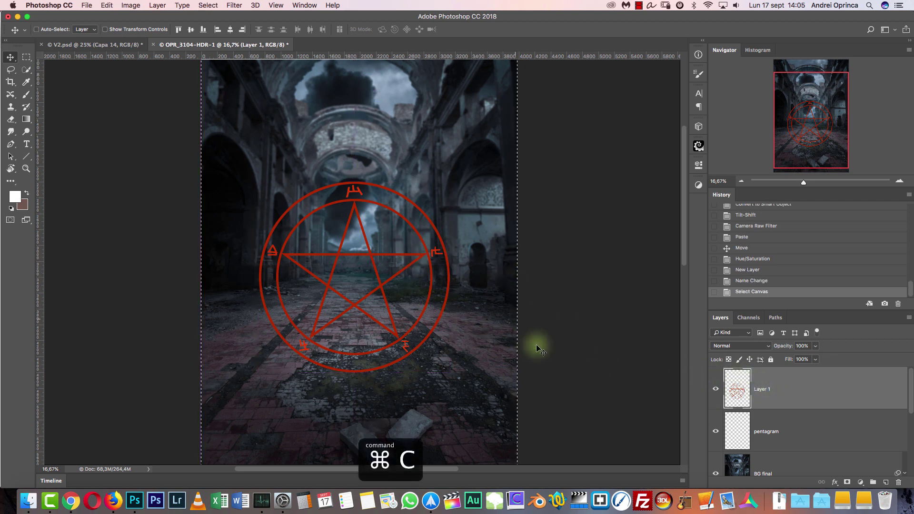
{"action": "key", "text": "super+d"}
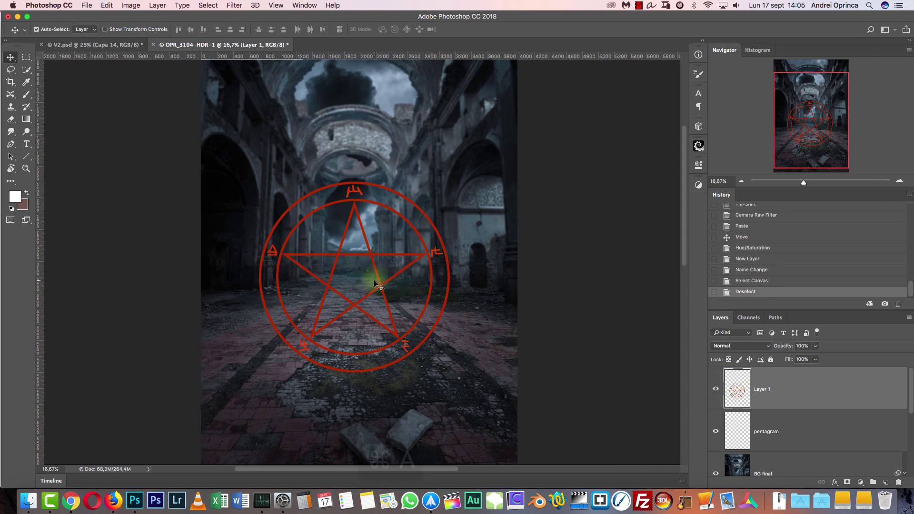
{"action": "key", "text": "super+a"}
{"action": "key", "text": "super+c"}
{"action": "key", "text": "super+d"}
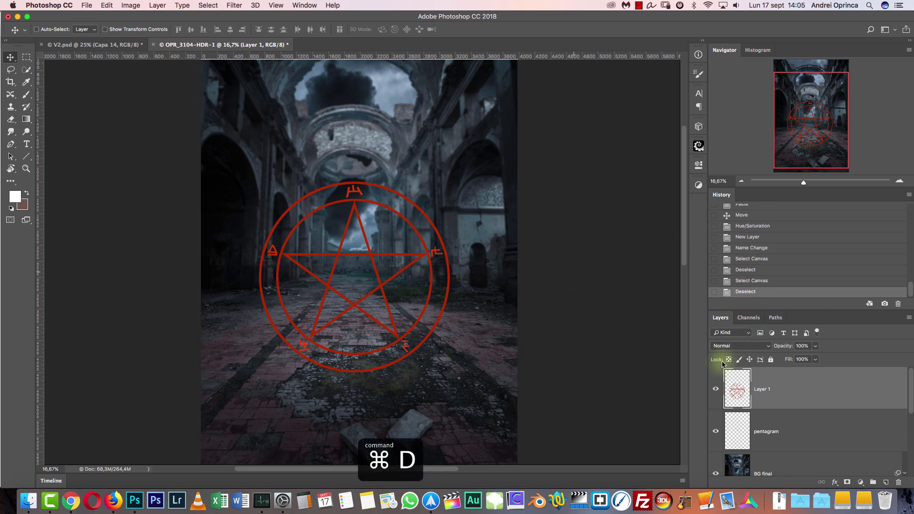
{"action": "left_click", "coordinate": [717, 389]}
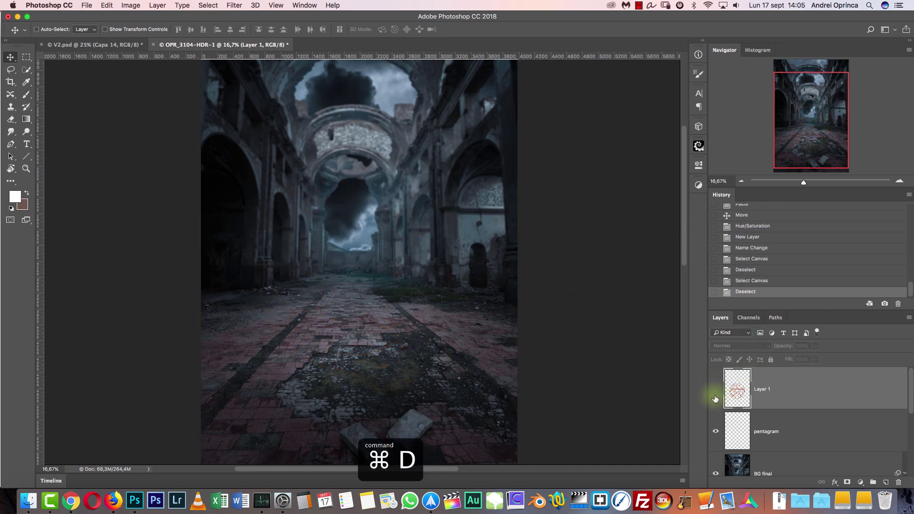
On the empty pentagram layer, start Vanishing Point and define a four-corner perspective plane along the church floor's central path
{"action": "left_click", "coordinate": [788, 434]}
{"action": "left_click", "coordinate": [716, 431]}
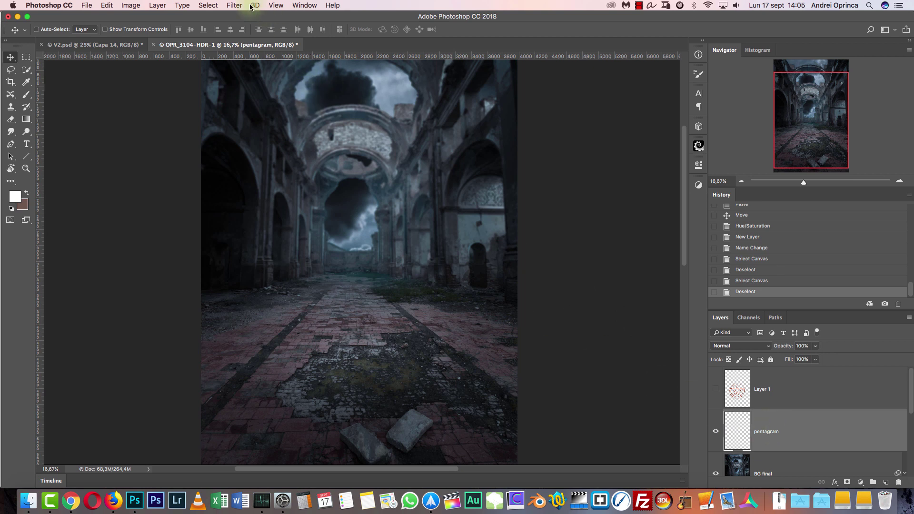
{"action": "left_click", "coordinate": [234, 6]}
{"action": "left_click", "coordinate": [269, 91]}
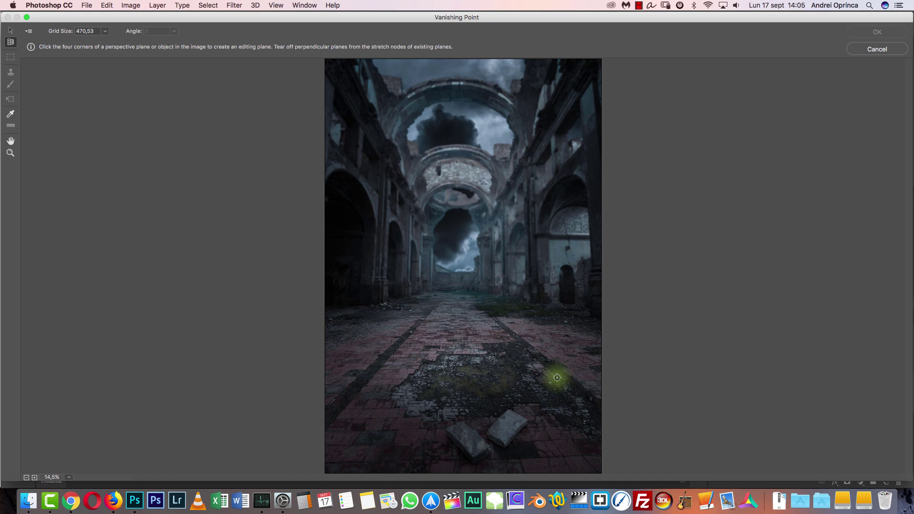
{"action": "left_click", "coordinate": [331, 400]}
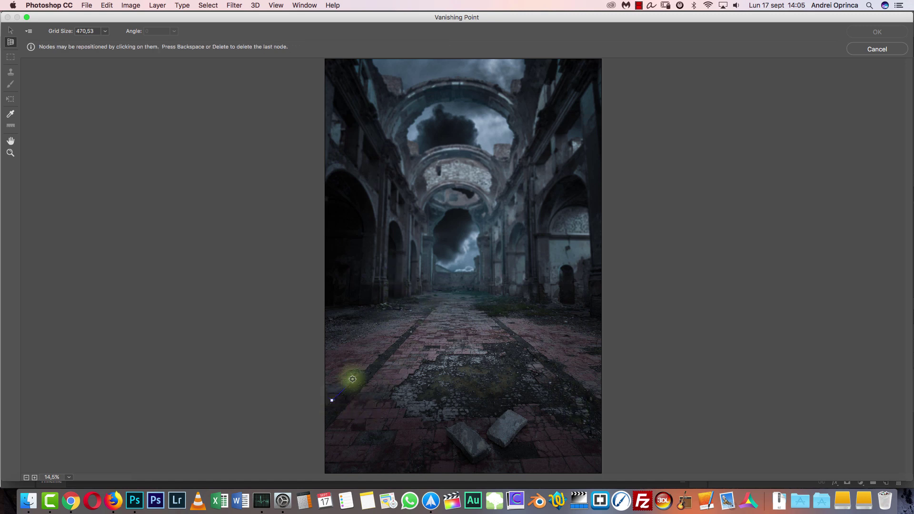
{"action": "left_click", "coordinate": [445, 290]}
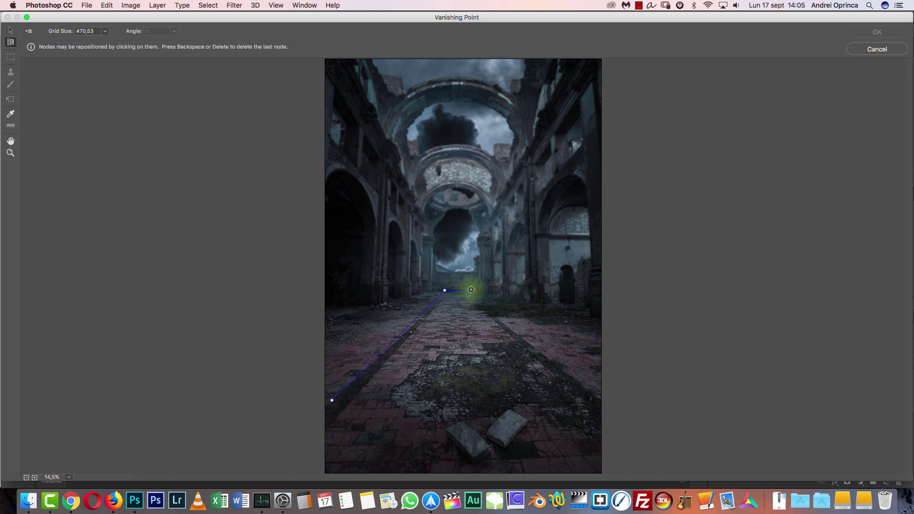
{"action": "left_click", "coordinate": [598, 396]}
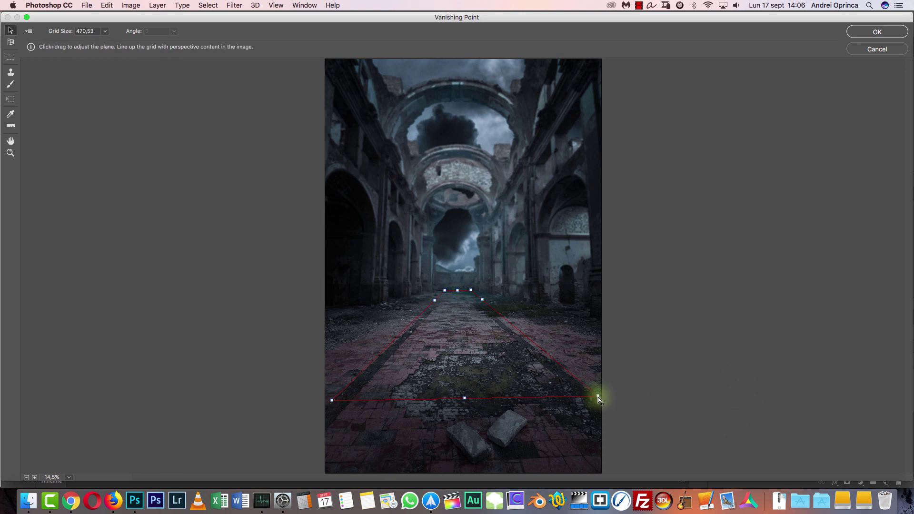
{"action": "left_click_drag", "start_coordinate": [597, 397], "coordinate": [591, 393]}
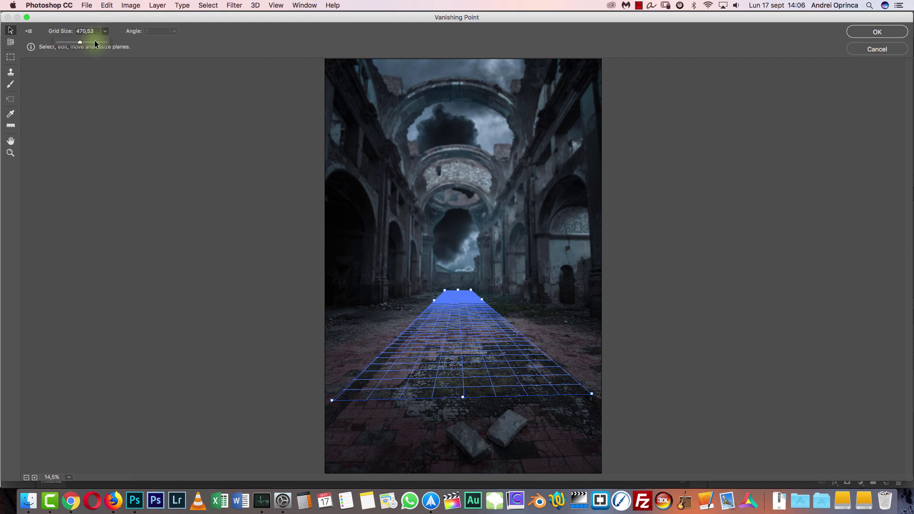
Set the plane's grid size to 720.28 and stretch its sides and front edge to cover the whole church floor
{"action": "mouse_move", "coordinate": [81, 43]}
{"action": "left_mouse_down"}
{"action": "mouse_move", "coordinate": [89, 44]}
{"action": "mouse_move", "coordinate": [54, 55]}
{"action": "mouse_move", "coordinate": [93, 50]}
{"action": "left_mouse_up"}
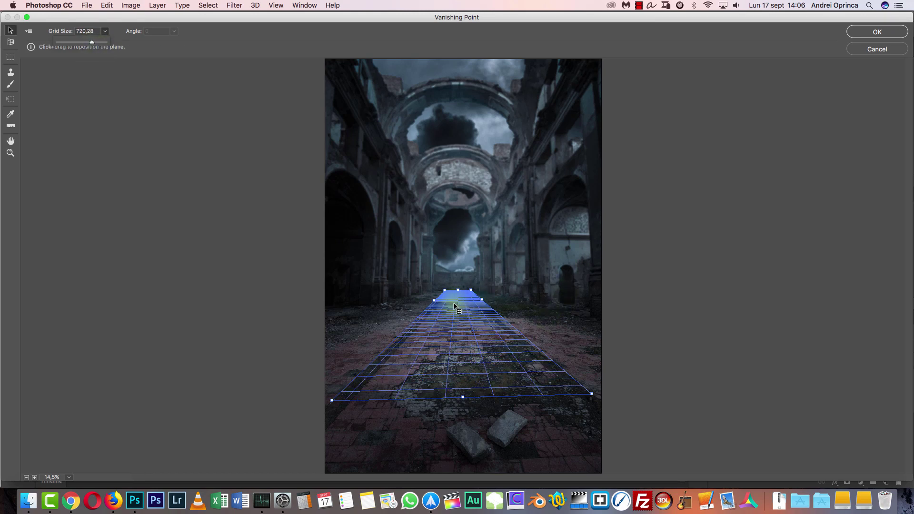
{"action": "left_click_drag", "start_coordinate": [433, 299], "coordinate": [393, 301]}
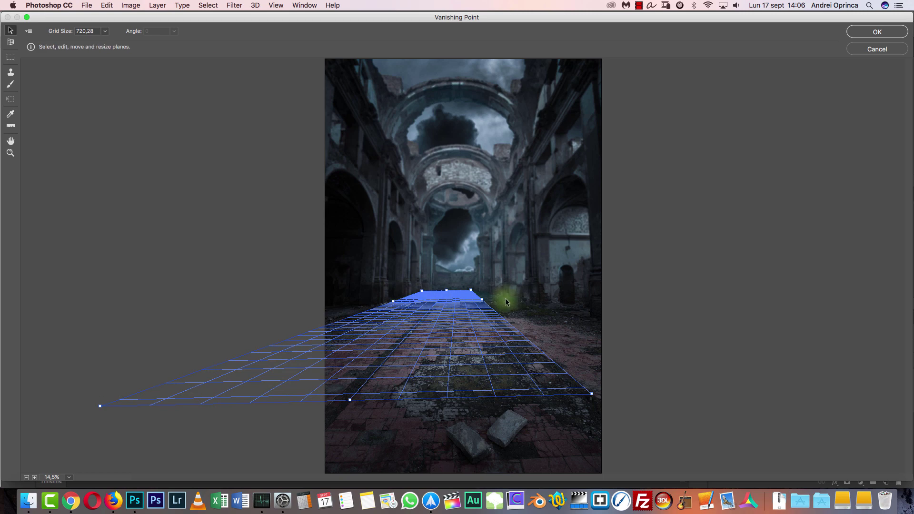
{"action": "left_click_drag", "start_coordinate": [484, 298], "coordinate": [516, 299]}
{"action": "left_click_drag", "start_coordinate": [444, 397], "coordinate": [445, 471]}
{"action": "left_click_drag", "start_coordinate": [489, 290], "coordinate": [488, 291]}
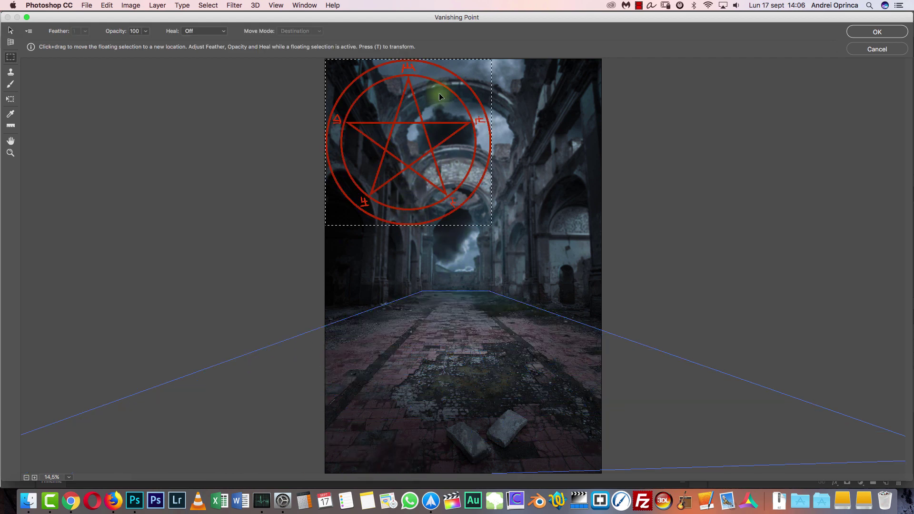
Place the pasted pentagram on the floor plane, enlarge it to nearly the image's full width, centre it and apply Vanishing Point
{"action": "left_click_drag", "start_coordinate": [419, 117], "coordinate": [461, 338]}
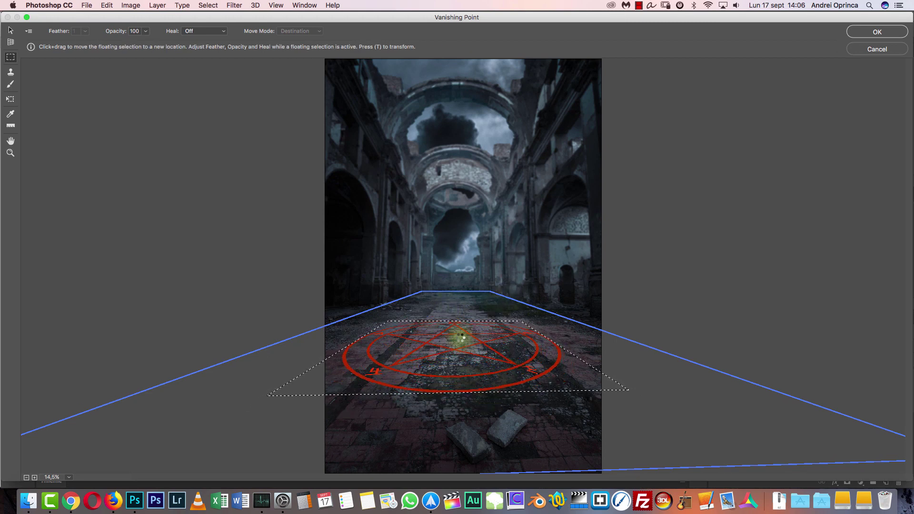
{"action": "key", "text": "super+t"}
{"action": "left_click_drag", "start_coordinate": [522, 321], "coordinate": [523, 315]}
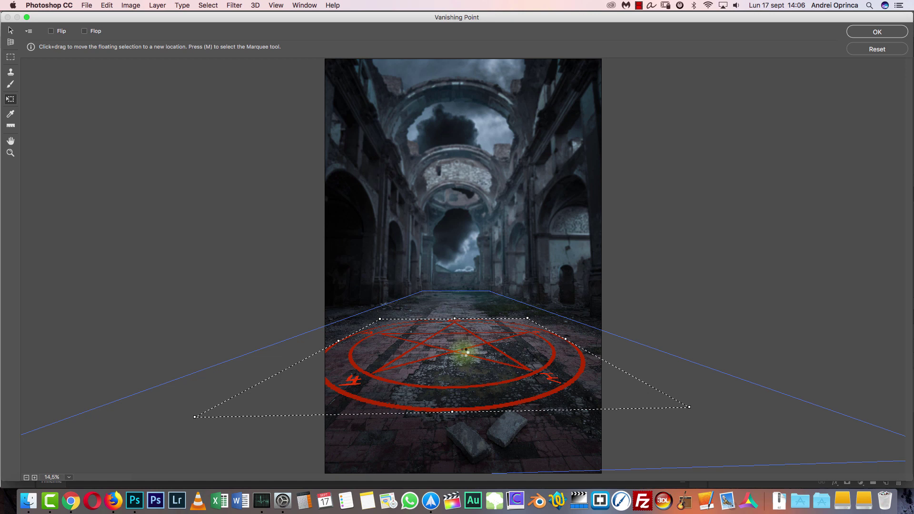
{"action": "left_click_drag", "start_coordinate": [461, 353], "coordinate": [478, 346]}
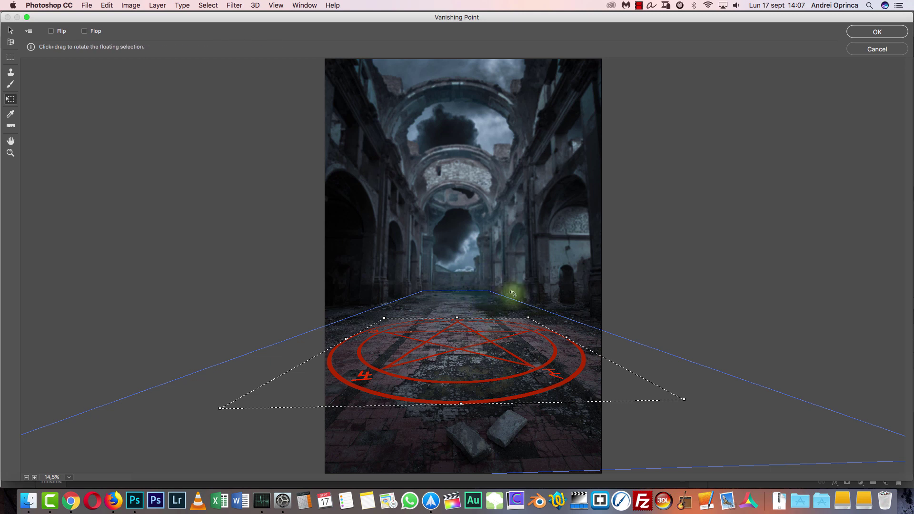
{"action": "key", "text": "Return"}
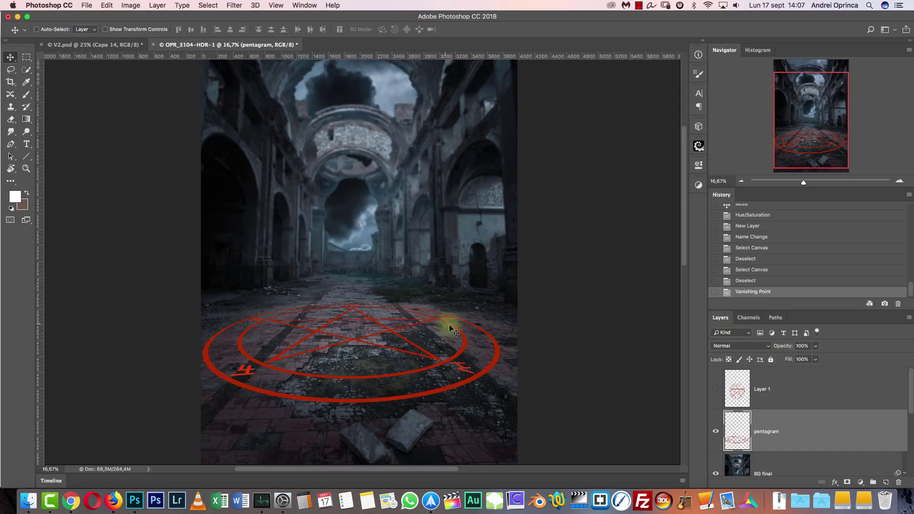
Delete the original upright pentagram on Layer 1, keeping the floor version visible
{"action": "left_click", "coordinate": [715, 388]}
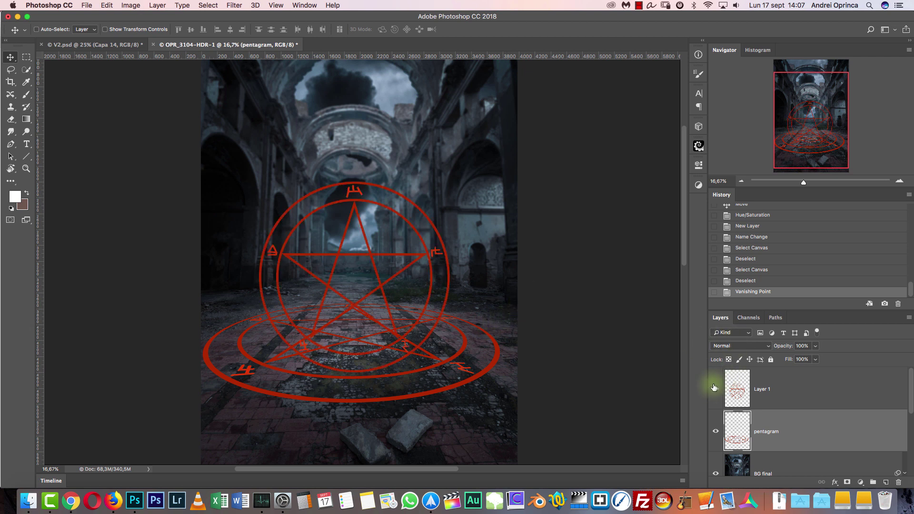
{"action": "left_click", "coordinate": [870, 387]}
{"action": "key", "text": "BackSpace"}
{"action": "double_click", "coordinate": [715, 385]}
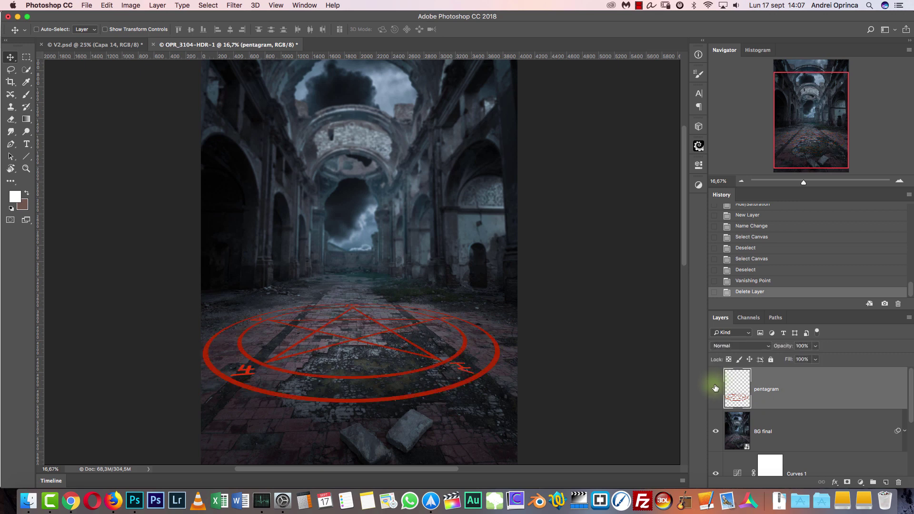
Examine the pentagram on the church floor up close and at 25% zoom
{"action": "key", "text": "ctrl+1"}
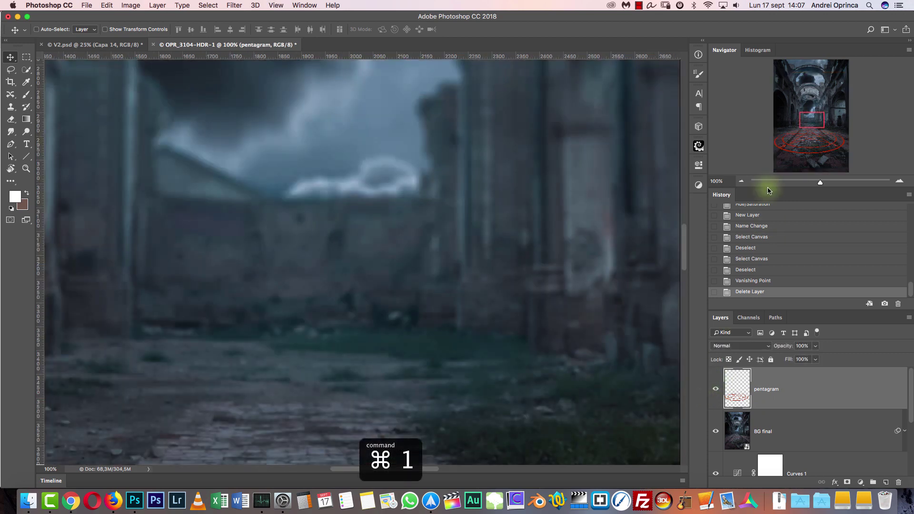
{"action": "left_click", "coordinate": [805, 146]}
{"action": "left_click", "coordinate": [740, 181]}
{"action": "left_click", "coordinate": [741, 181]}
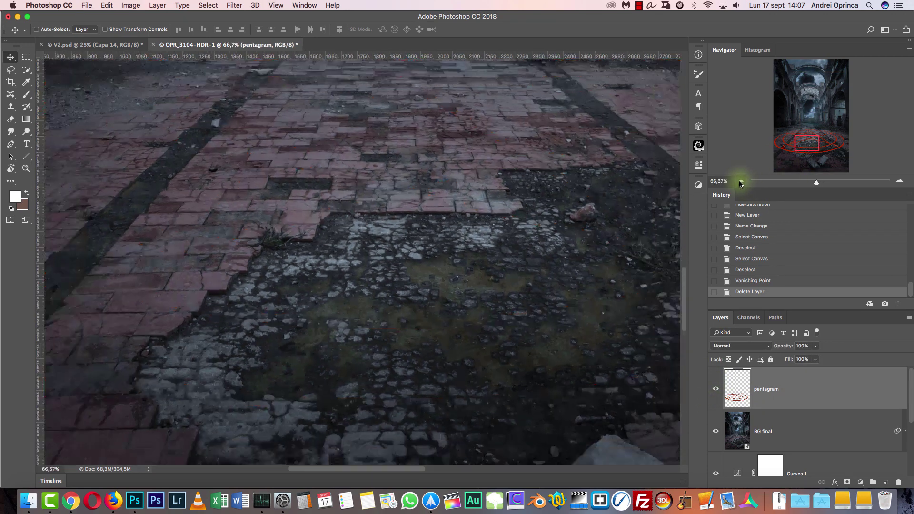
{"action": "left_click", "coordinate": [740, 181]}
{"action": "left_click", "coordinate": [740, 181]}
{"action": "left_click_drag", "start_coordinate": [508, 181], "coordinate": [540, 228]}
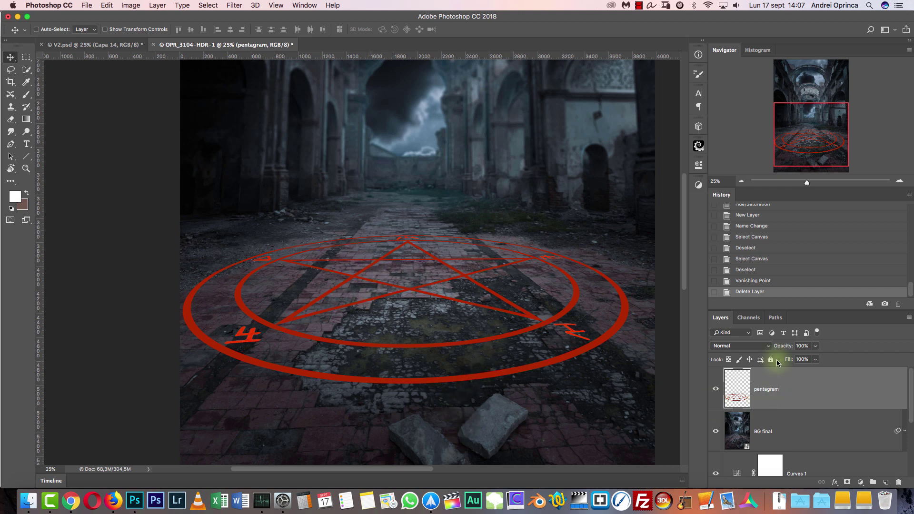
{"action": "double_click", "coordinate": [845, 390]}
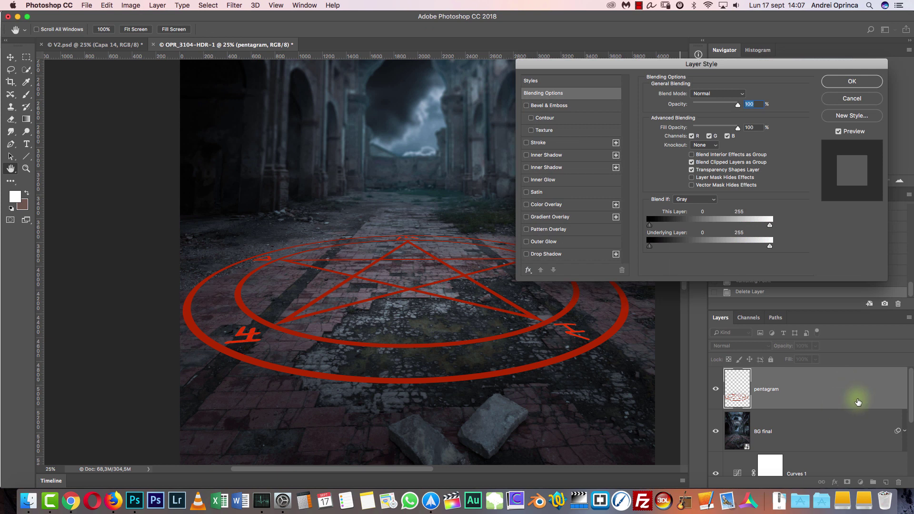
{"action": "left_click_drag", "start_coordinate": [711, 70], "coordinate": [711, 63]}
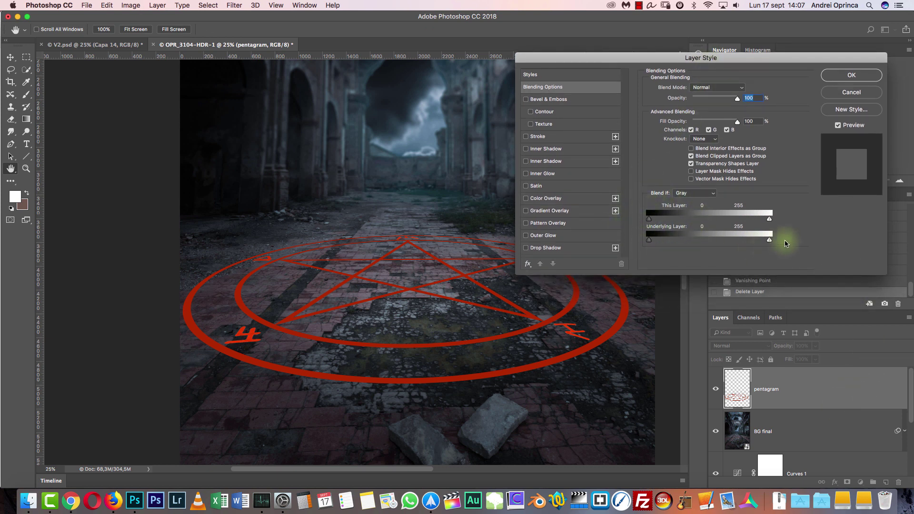
{"action": "left_click_drag", "start_coordinate": [473, 335], "coordinate": [414, 327]}
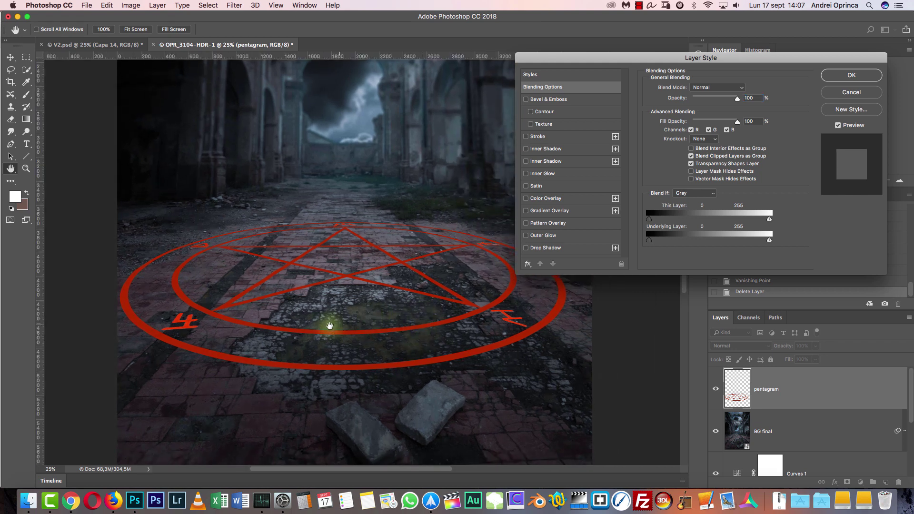
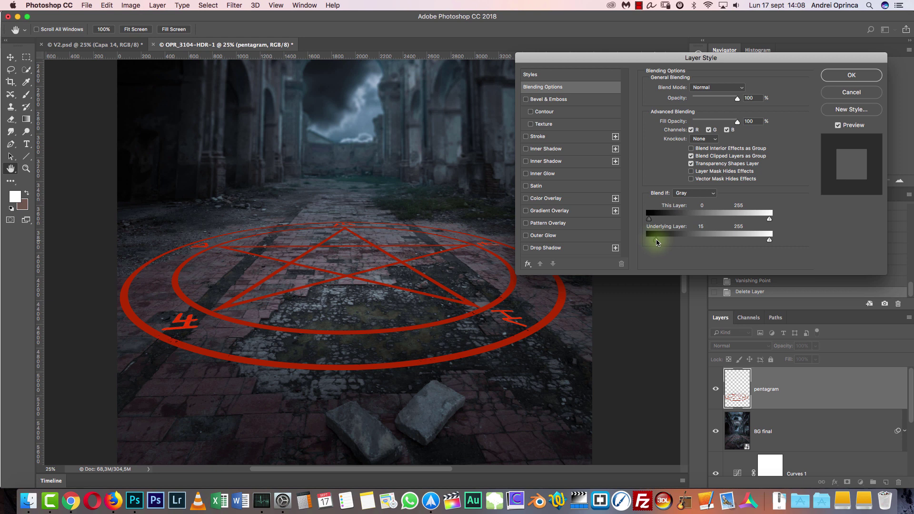
{"action": "left_click_drag", "start_coordinate": [657, 243], "coordinate": [664, 241]}
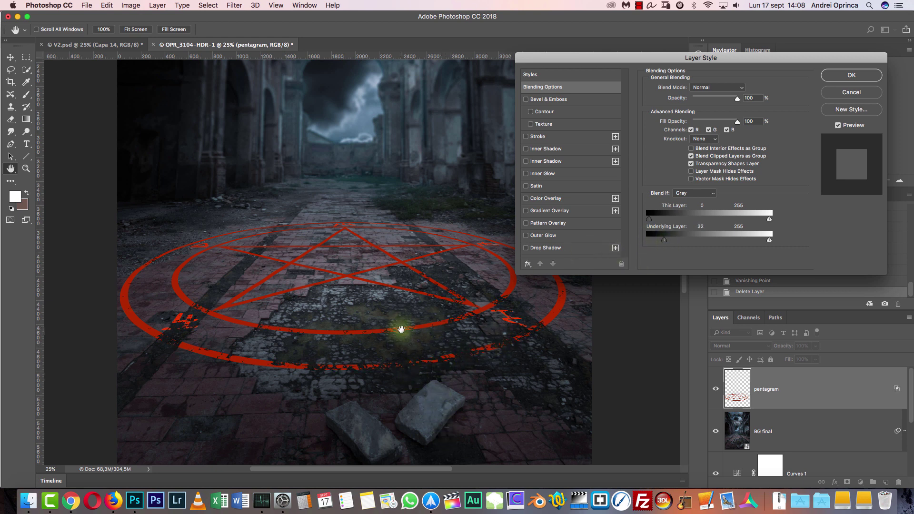
{"action": "key", "text": "super+1"}
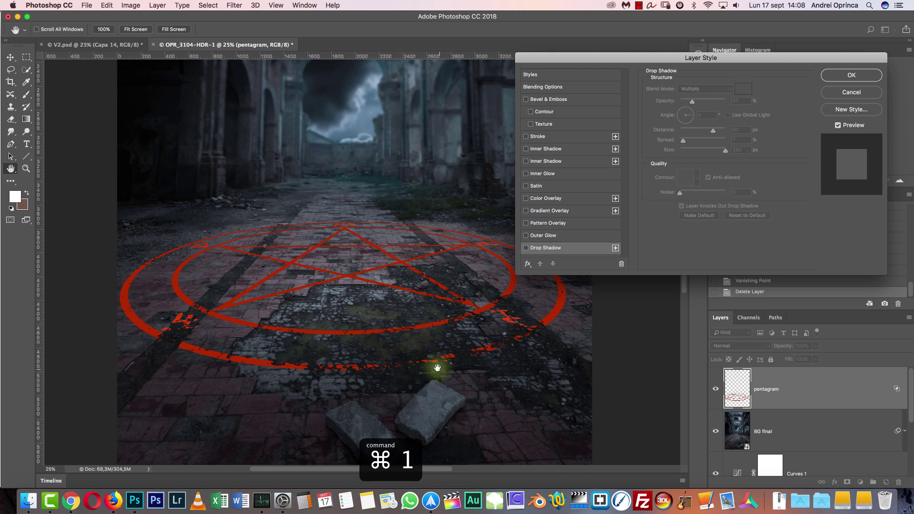
{"action": "left_click", "coordinate": [399, 368], "text": "super"}
{"action": "left_click_drag", "start_coordinate": [399, 368], "coordinate": [530, 302]}
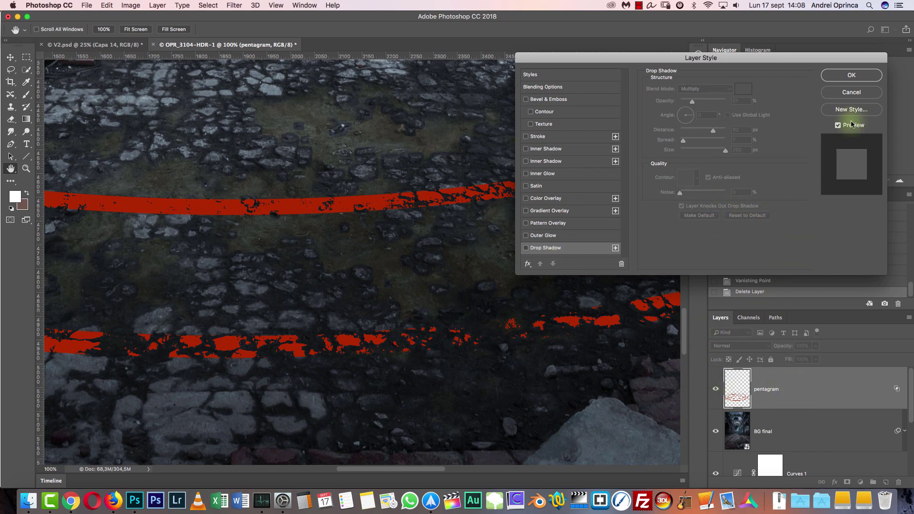
{"action": "left_click", "coordinate": [856, 90]}
In the pentagram layer's blending options, split the Blend If underlying-layer black point to 47 / 84
{"action": "double_click", "coordinate": [807, 387]}
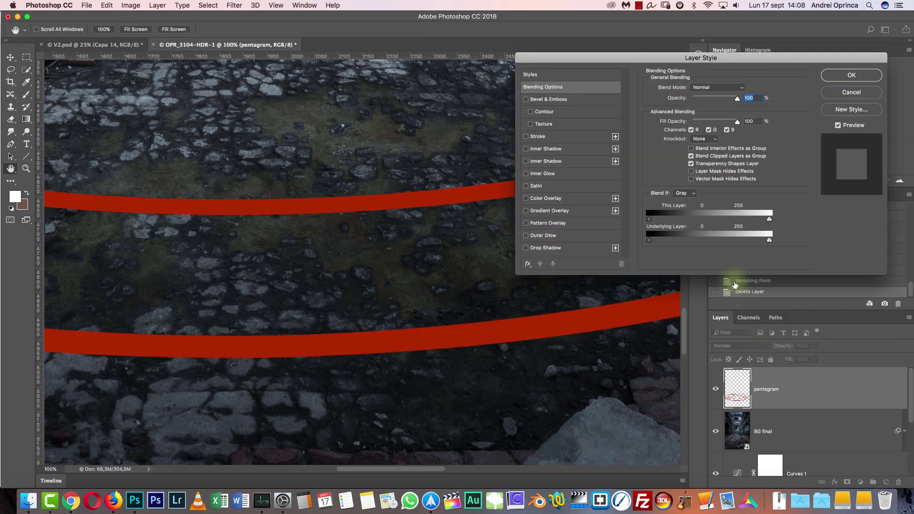
{"action": "left_click_drag", "start_coordinate": [659, 241], "coordinate": [664, 240]}
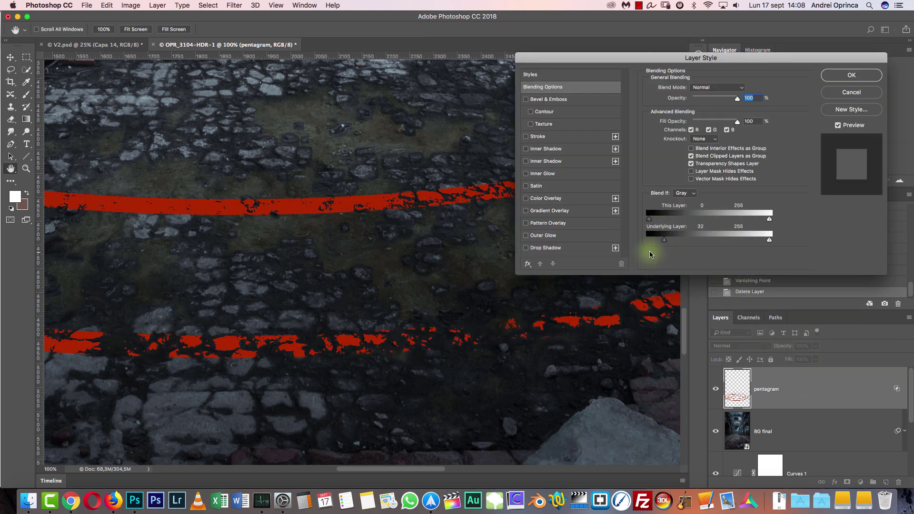
{"action": "mouse_move", "coordinate": [665, 240]}
{"action": "left_mouse_down", "text": "alt"}
{"action": "mouse_move", "coordinate": [648, 242]}
{"action": "mouse_move", "coordinate": [679, 241]}
{"action": "left_mouse_up", "text": "alt"}
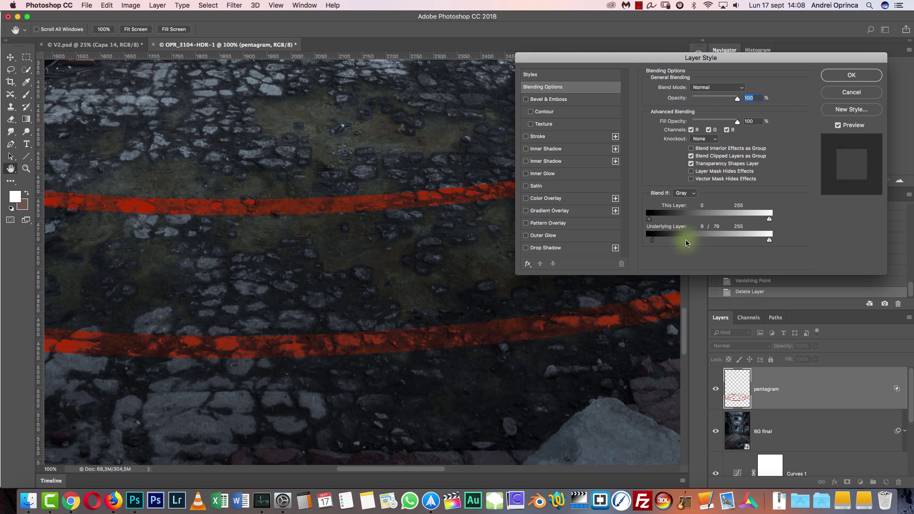
{"action": "left_click_drag", "start_coordinate": [654, 243], "coordinate": [671, 243]}
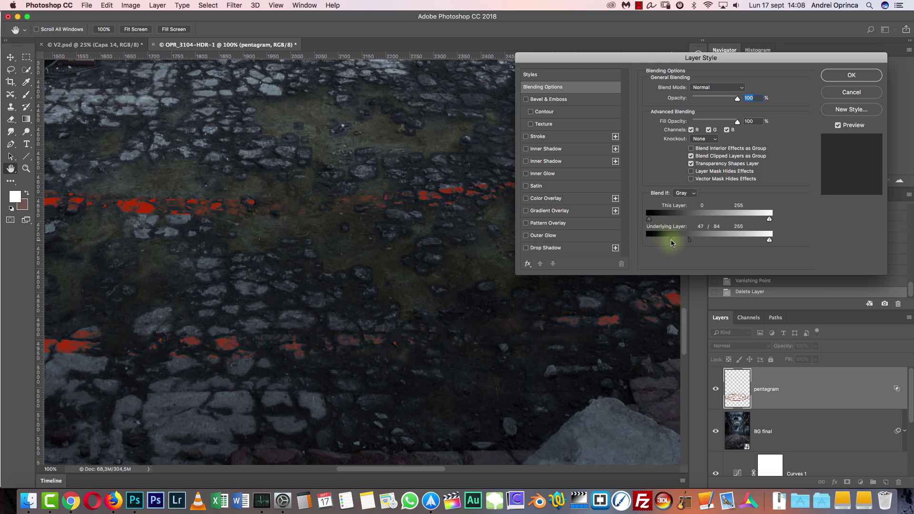
Check the pentagram's lines across the floor and refine the underlying-layer black point split to 36 / 74
{"action": "scroll", "coordinate": [461, 357], "scroll_direction": "left", "scroll_amount": 15}
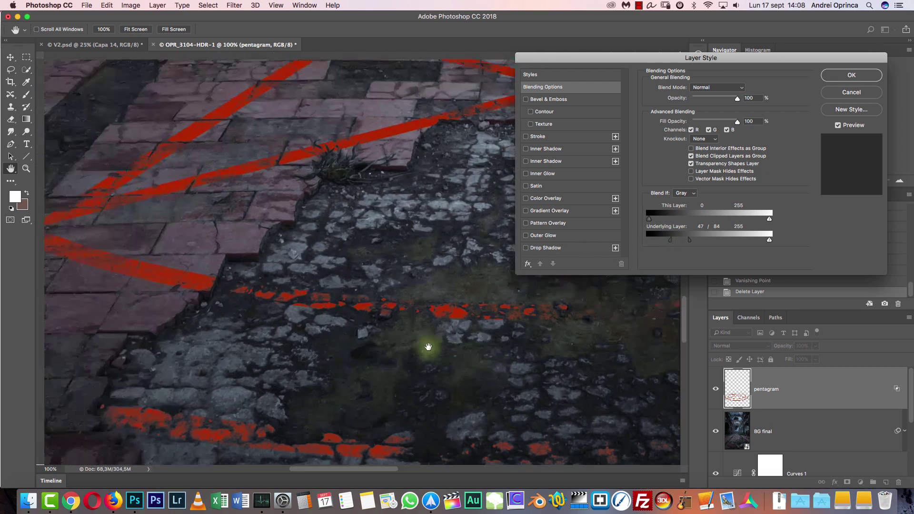
{"action": "scroll", "coordinate": [289, 268], "scroll_direction": "up", "scroll_amount": 10}
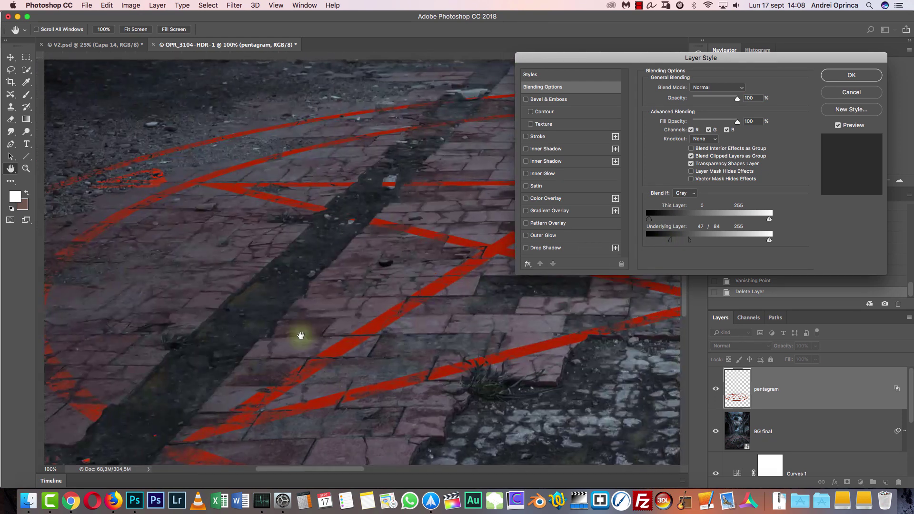
{"action": "scroll", "coordinate": [213, 384], "scroll_direction": "up", "scroll_amount": 10}
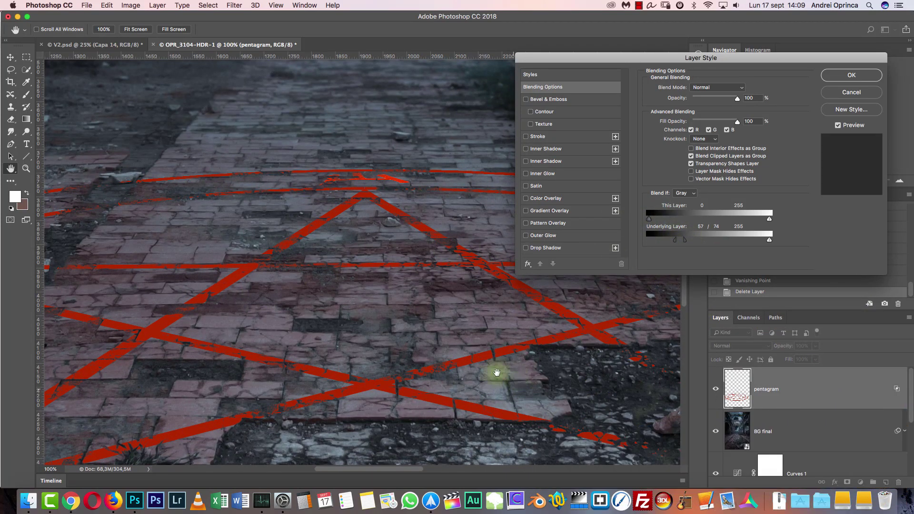
{"action": "scroll", "coordinate": [496, 373], "scroll_direction": "down", "scroll_amount": 5}
{"action": "scroll", "coordinate": [496, 373], "scroll_direction": "right", "scroll_amount": 5}
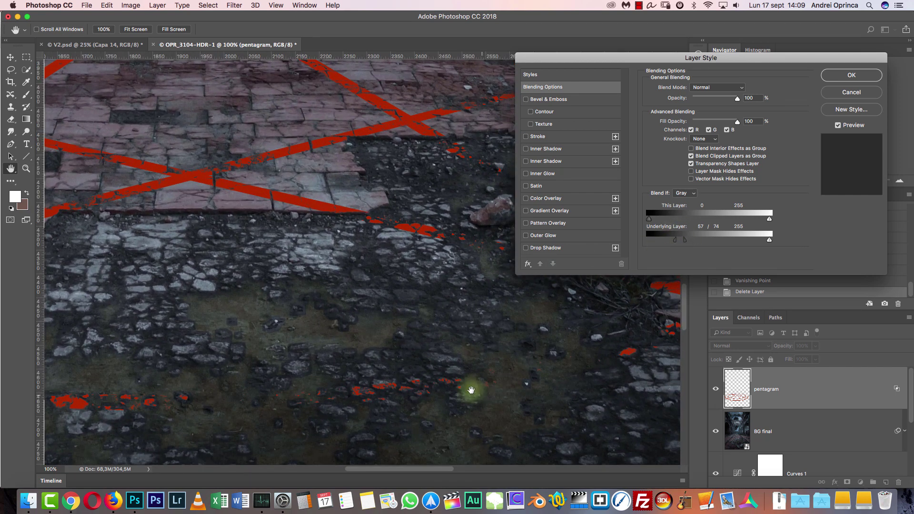
{"action": "scroll", "coordinate": [469, 387], "scroll_direction": "down", "scroll_amount": 5}
{"action": "scroll", "coordinate": [469, 387], "scroll_direction": "right", "scroll_amount": 10}
{"action": "left_click_drag", "start_coordinate": [416, 278], "coordinate": [261, 367]}
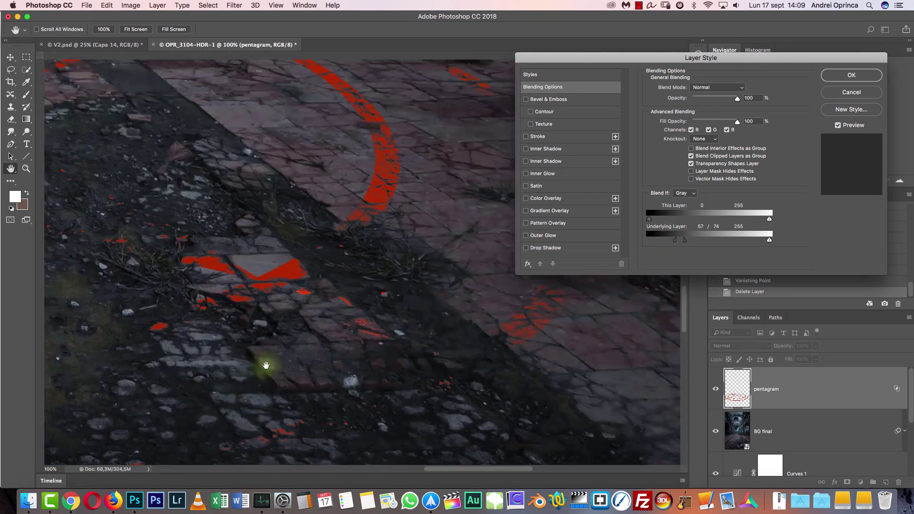
{"action": "mouse_move", "coordinate": [667, 244]}
{"action": "left_mouse_down"}
{"action": "mouse_move", "coordinate": [656, 245]}
{"action": "mouse_move", "coordinate": [666, 246]}
{"action": "left_mouse_up"}
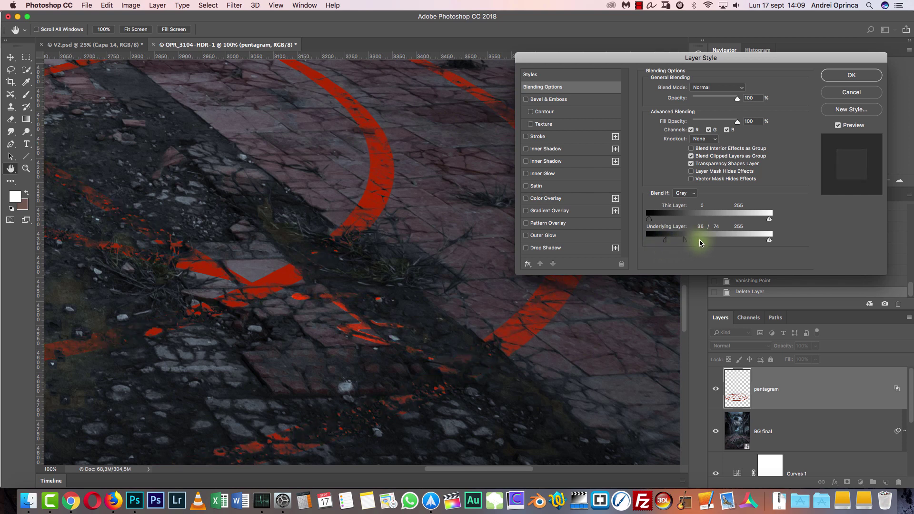
Examine how the pentagram's circles and star lines break up over the cobbles, tiles and dark gaps
{"action": "left_click_drag", "start_coordinate": [412, 377], "coordinate": [387, 228]}
{"action": "left_click_drag", "start_coordinate": [268, 287], "coordinate": [526, 285]}
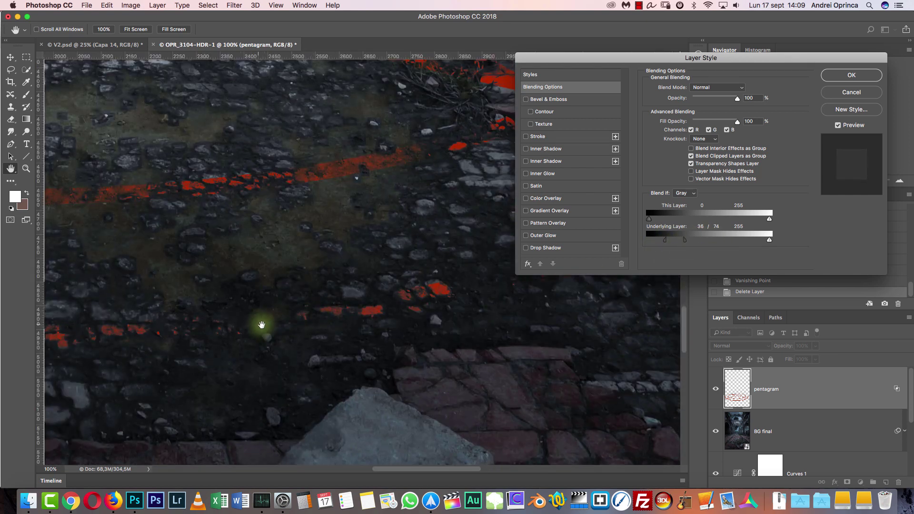
{"action": "left_click_drag", "start_coordinate": [261, 324], "coordinate": [501, 304]}
{"action": "left_click_drag", "start_coordinate": [318, 302], "coordinate": [499, 323]}
{"action": "left_click_drag", "start_coordinate": [319, 281], "coordinate": [446, 351]}
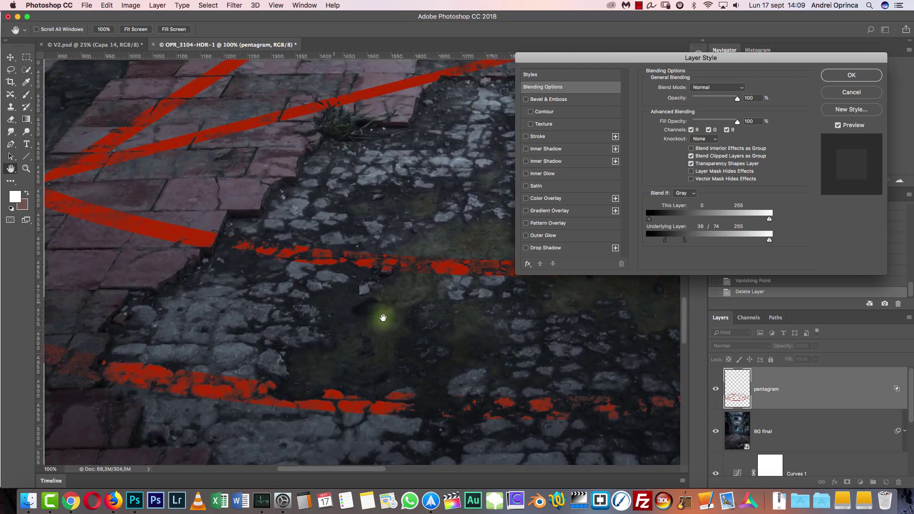
{"action": "left_click_drag", "start_coordinate": [383, 317], "coordinate": [479, 334]}
{"action": "left_click_drag", "start_coordinate": [339, 273], "coordinate": [467, 237]}
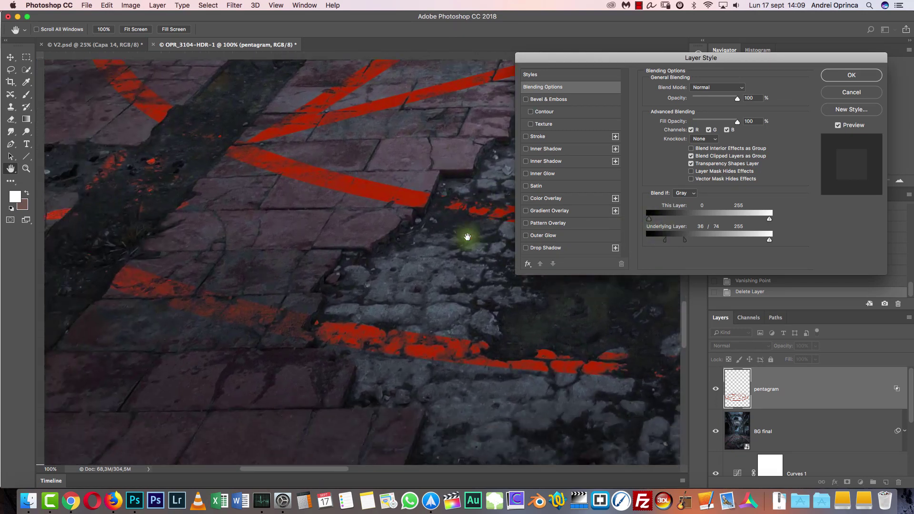
{"action": "left_click_drag", "start_coordinate": [312, 320], "coordinate": [467, 363]}
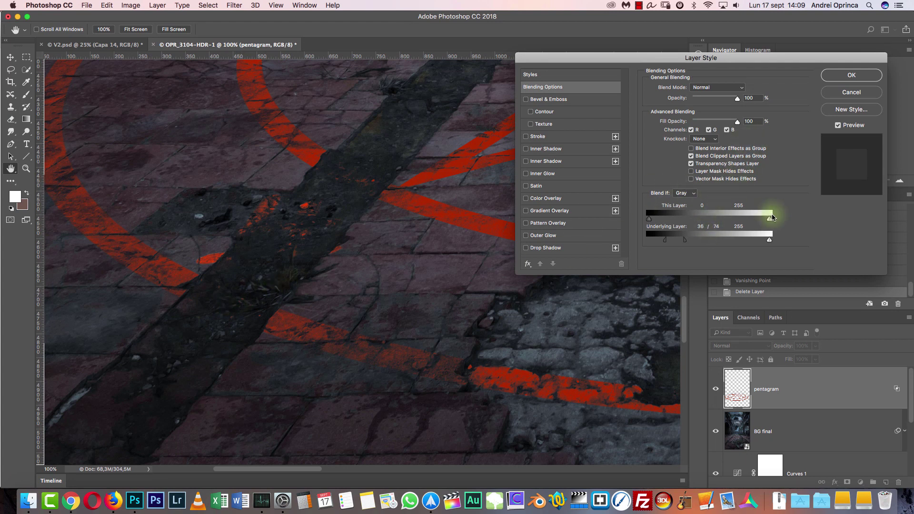
Split the underlying-layer white point to 145 / 172 and apply the pentagram's blending options
{"action": "scroll", "coordinate": [438, 255], "scroll_direction": "right", "scroll_amount": 15}
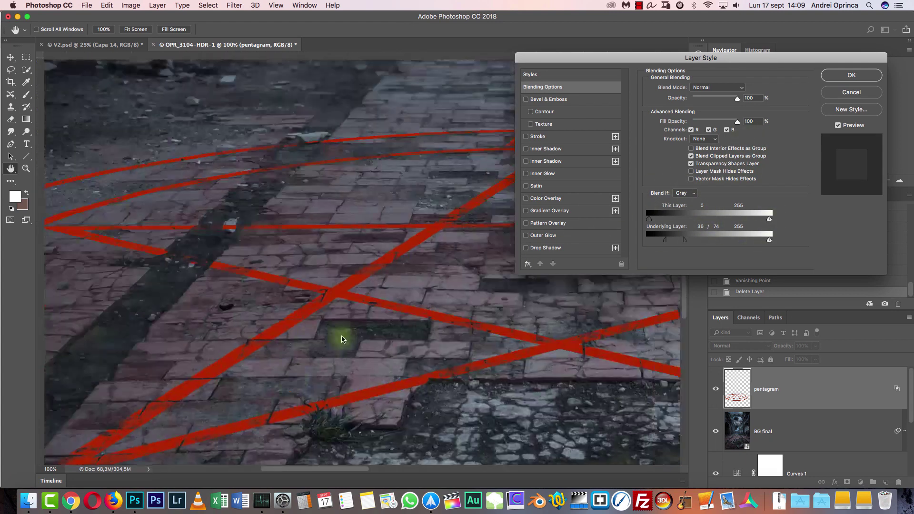
{"action": "scroll", "coordinate": [381, 301], "scroll_direction": "right", "scroll_amount": 5}
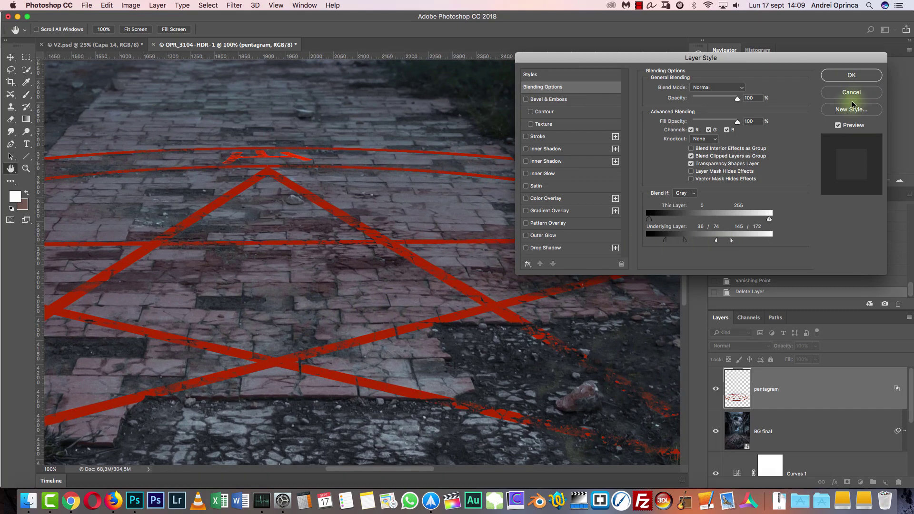
{"action": "left_click", "coordinate": [852, 76]}
Try the Hard Light blend mode on the pentagram layer, with the whole floor symbol in view
{"action": "left_click", "coordinate": [743, 183]}
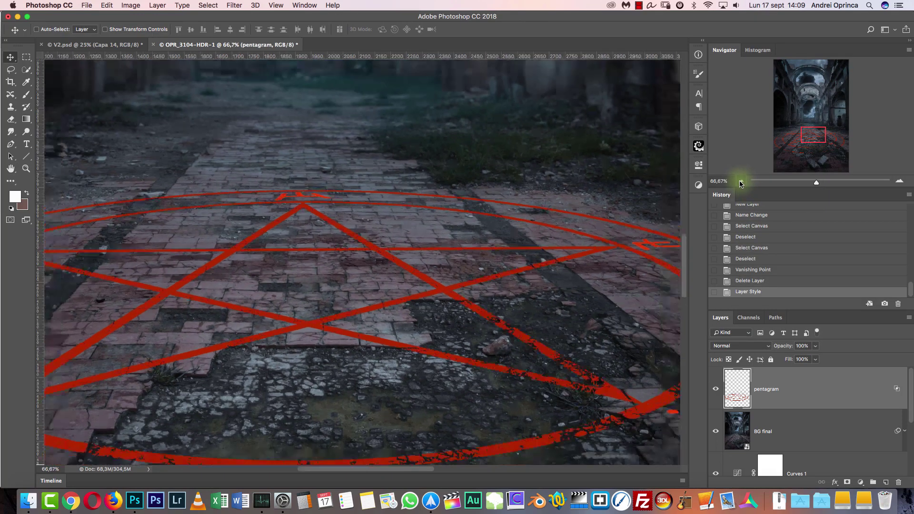
{"action": "left_click", "coordinate": [742, 182]}
{"action": "left_click", "coordinate": [741, 183]}
{"action": "left_click_drag", "start_coordinate": [553, 267], "coordinate": [607, 289]}
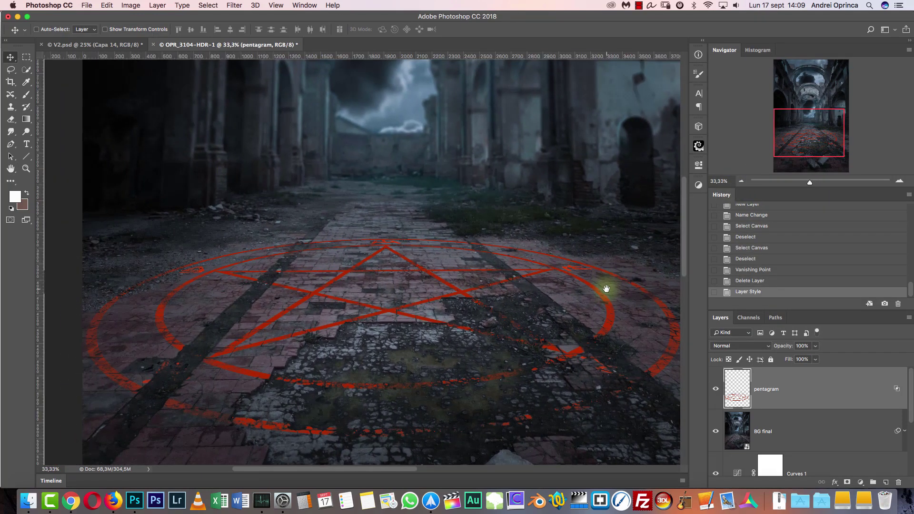
{"action": "left_click", "coordinate": [751, 346]}
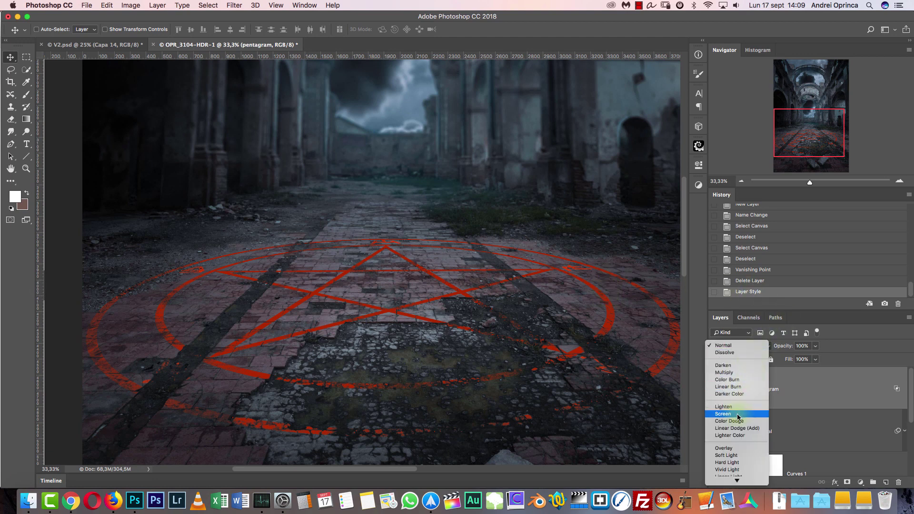
{"action": "left_click", "coordinate": [735, 463]}
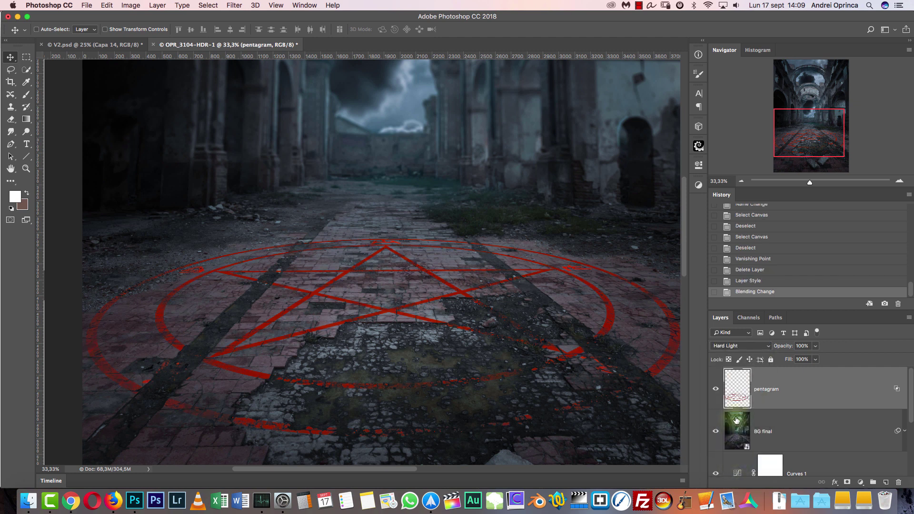
Compare Color Dodge with Hard Light on the pentagram layer, settling on the Vivid Light blend mode
{"action": "key", "text": "alt+shift+d"}
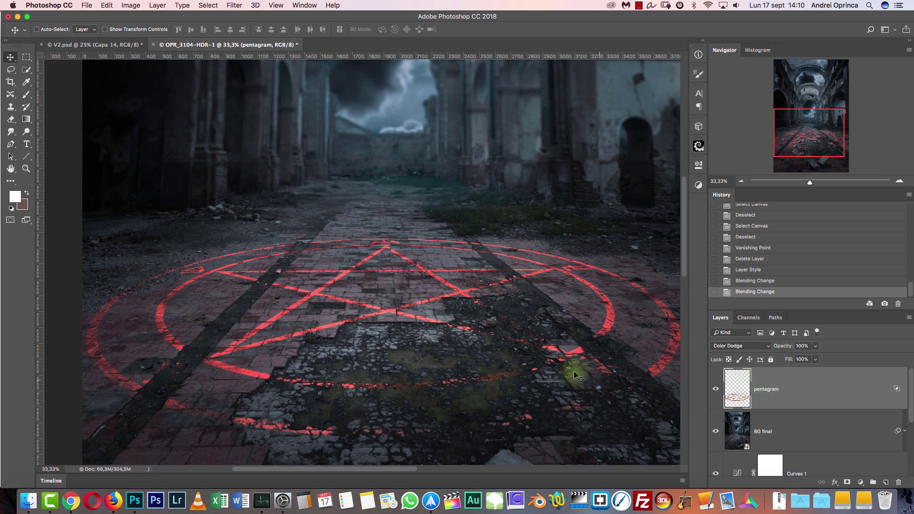
{"action": "mouse_move", "coordinate": [540, 342]}
{"action": "left_mouse_down"}
{"action": "mouse_move", "coordinate": [541, 308]}
{"action": "mouse_move", "coordinate": [524, 313]}
{"action": "left_mouse_up"}
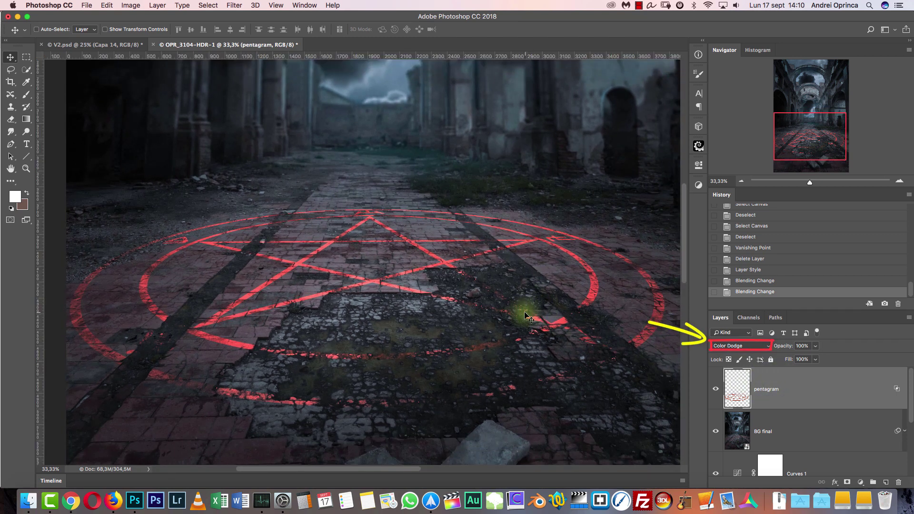
{"action": "left_click", "coordinate": [740, 346]}
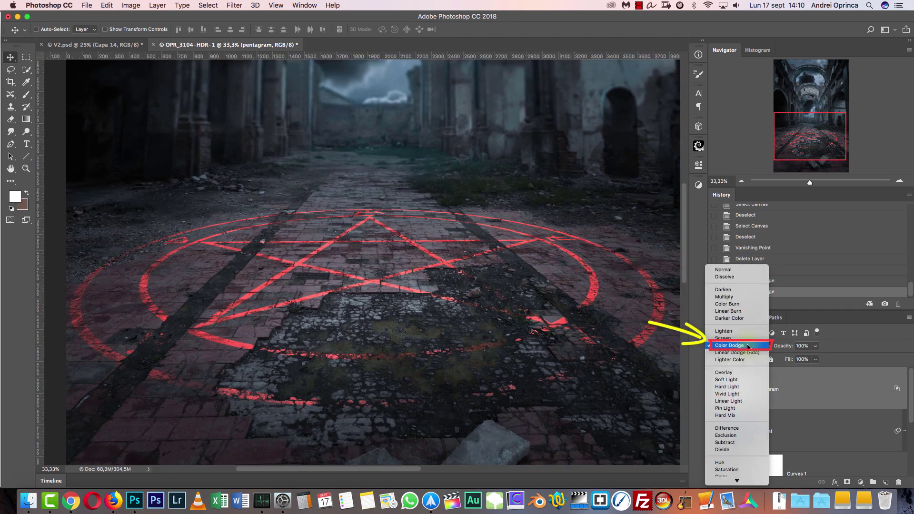
{"action": "left_click", "coordinate": [728, 386]}
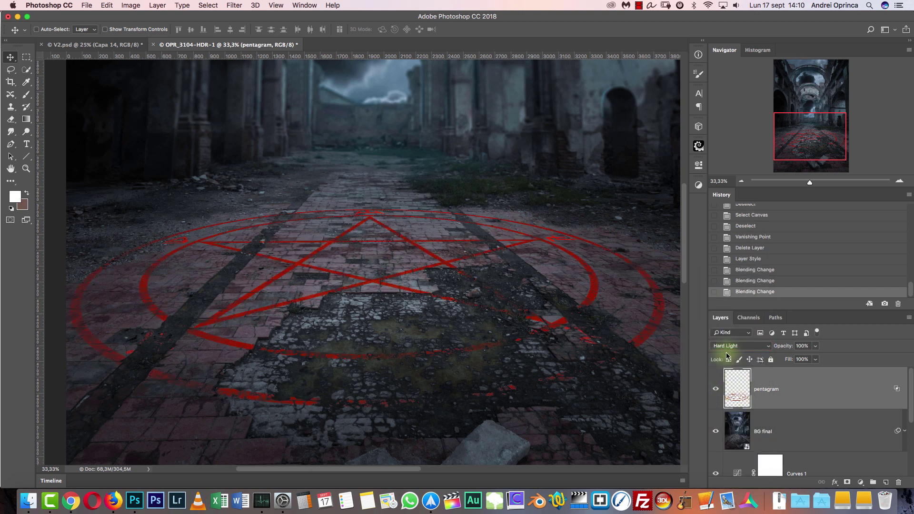
{"action": "left_click", "coordinate": [728, 346]}
{"action": "left_click", "coordinate": [728, 354]}
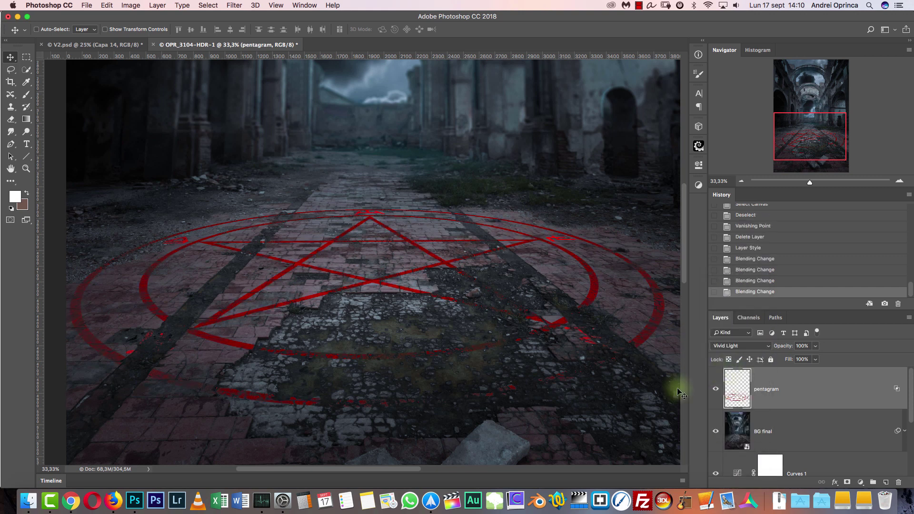
Compare Color Dodge with Linear Dodge (Add) on the pentagram layer, settling on the Color Dodge blend mode
{"action": "left_click", "coordinate": [733, 346]}
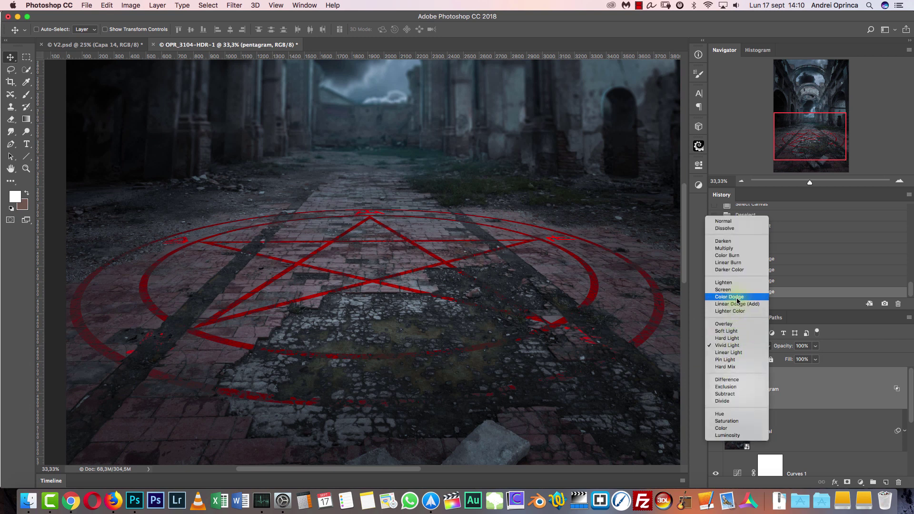
{"action": "left_click", "coordinate": [738, 298]}
{"action": "left_click", "coordinate": [733, 346]}
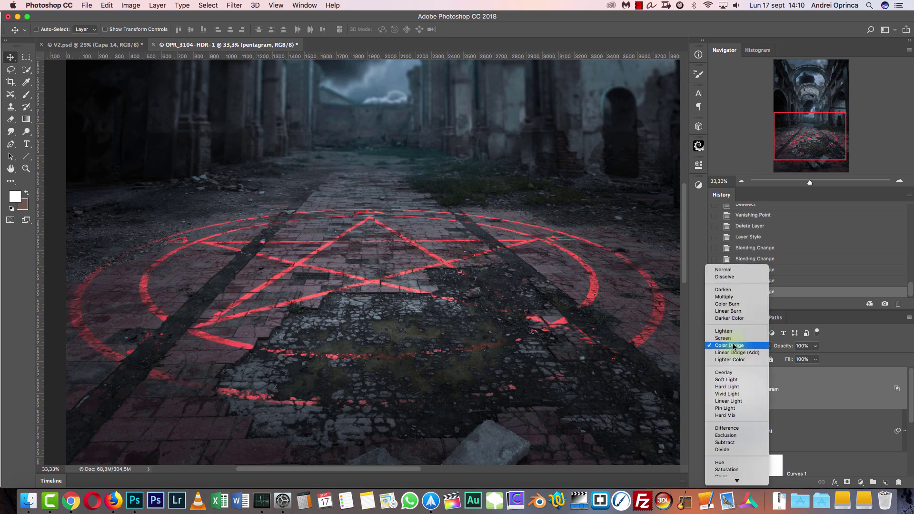
{"action": "left_click", "coordinate": [733, 355]}
{"action": "left_click", "coordinate": [733, 350]}
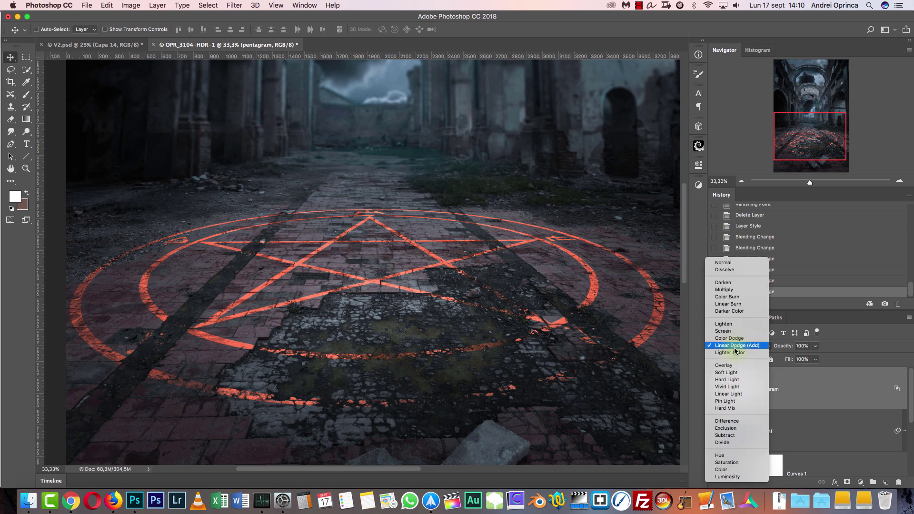
{"action": "left_click", "coordinate": [735, 337]}
{"action": "key", "text": "super+u"}
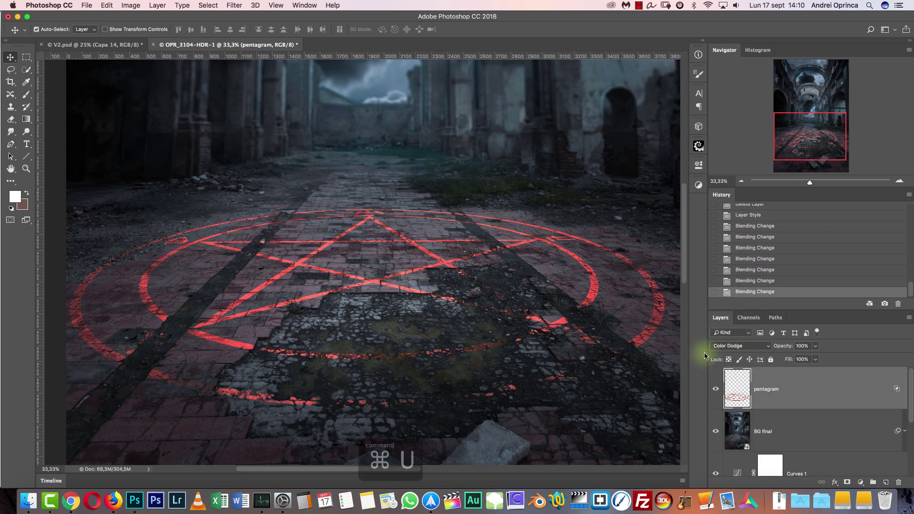
{"action": "left_click_drag", "start_coordinate": [550, 127], "coordinate": [541, 133]}
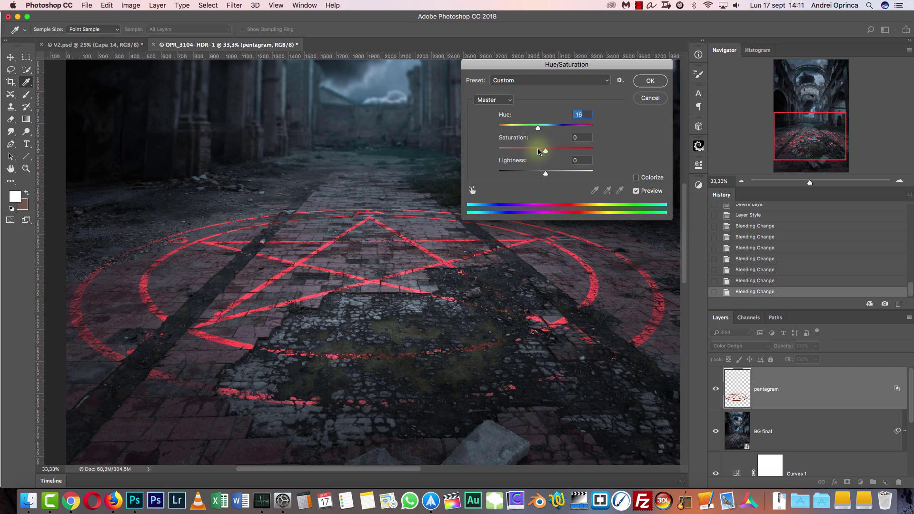
{"action": "left_click_drag", "start_coordinate": [554, 149], "coordinate": [566, 150]}
{"action": "left_click", "coordinate": [537, 175]}
{"action": "mouse_move", "coordinate": [538, 175]}
{"action": "left_mouse_down"}
{"action": "mouse_move", "coordinate": [551, 171]}
{"action": "mouse_move", "coordinate": [526, 174]}
{"action": "left_mouse_up"}
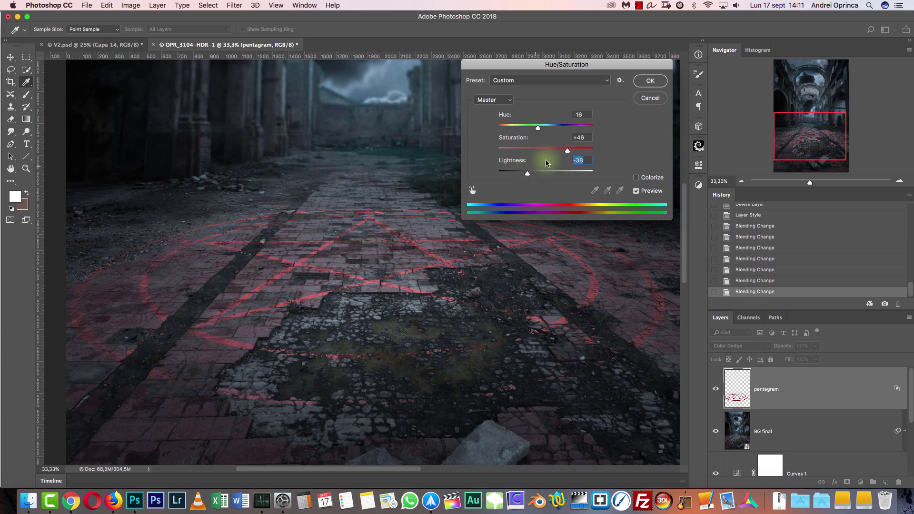
{"action": "left_click", "coordinate": [647, 99]}
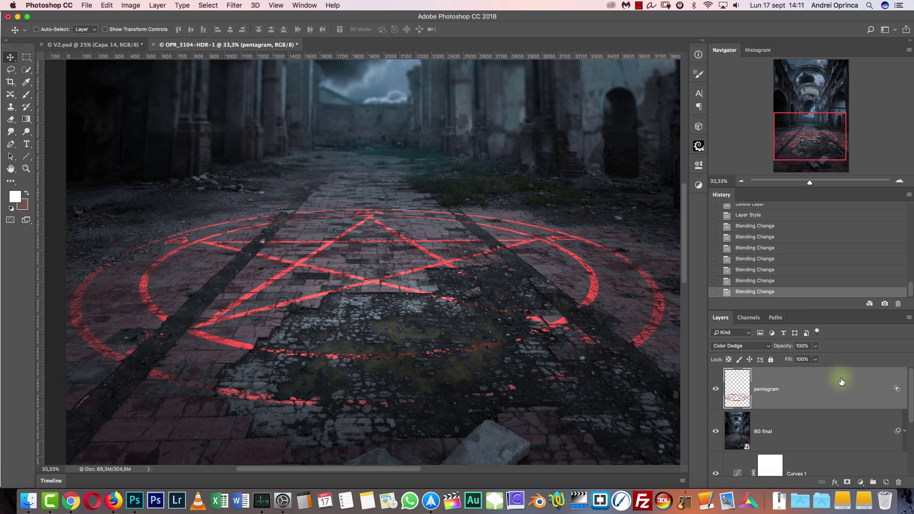
Duplicate the pentagram layer as a Hard Light copy and try the copy's opacity at about 36%
{"action": "key", "text": "super+j"}
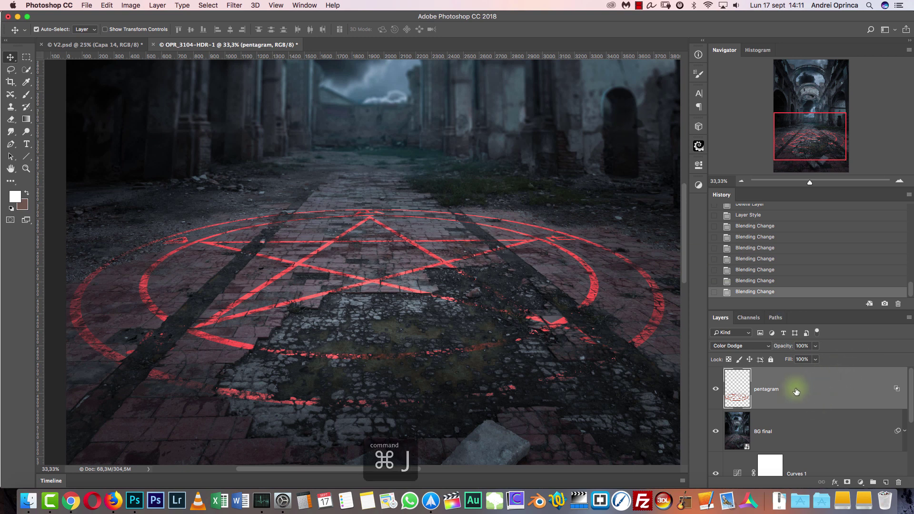
{"action": "left_click", "coordinate": [740, 346]}
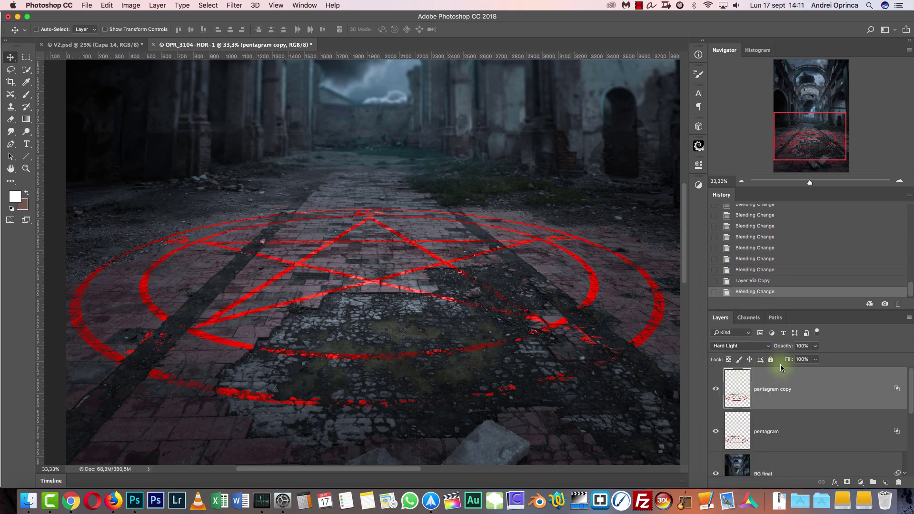
{"action": "left_click", "coordinate": [816, 346]}
{"action": "left_click", "coordinate": [799, 419]}
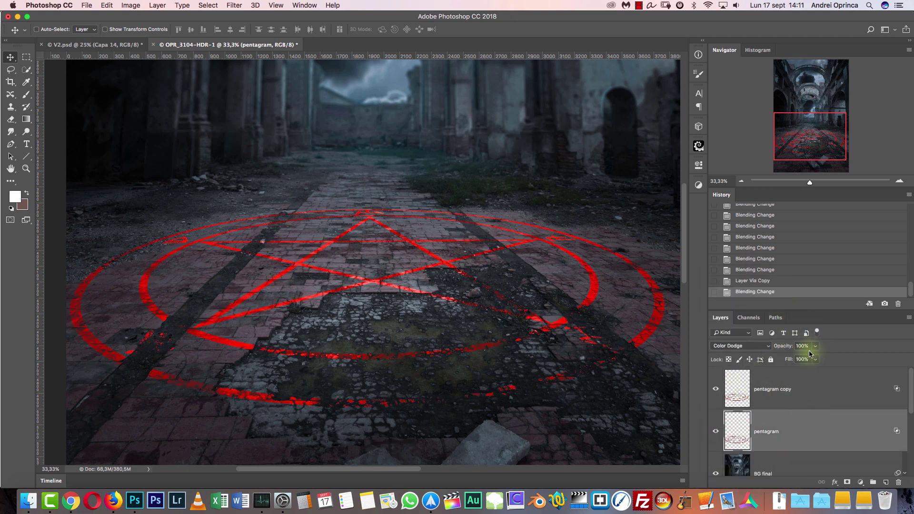
{"action": "left_click_drag", "start_coordinate": [794, 358], "coordinate": [794, 359]}
{"action": "left_click", "coordinate": [791, 391]}
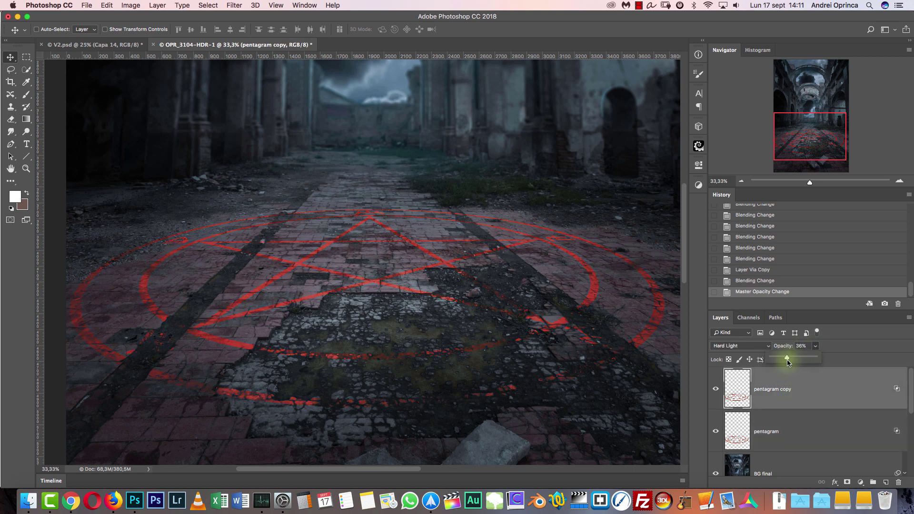
{"action": "left_click_drag", "start_coordinate": [801, 359], "coordinate": [801, 358]}
Apply Hue/Saturation to the pentagram copy with saturation -50 and lightness -19, and set its opacity to 100%
{"action": "key", "text": "super+u"}
{"action": "left_click_drag", "start_coordinate": [545, 147], "coordinate": [537, 176]}
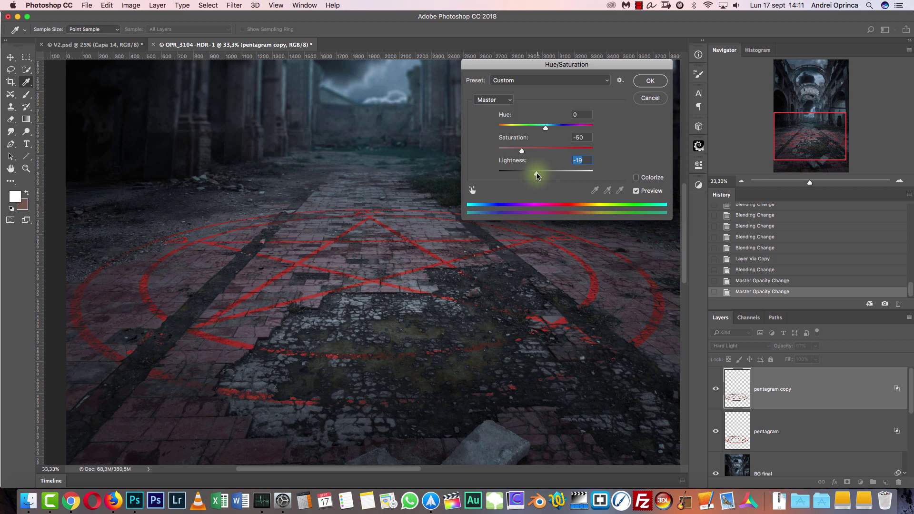
{"action": "left_click", "coordinate": [649, 81]}
{"action": "left_click_drag", "start_coordinate": [818, 357], "coordinate": [829, 358]}
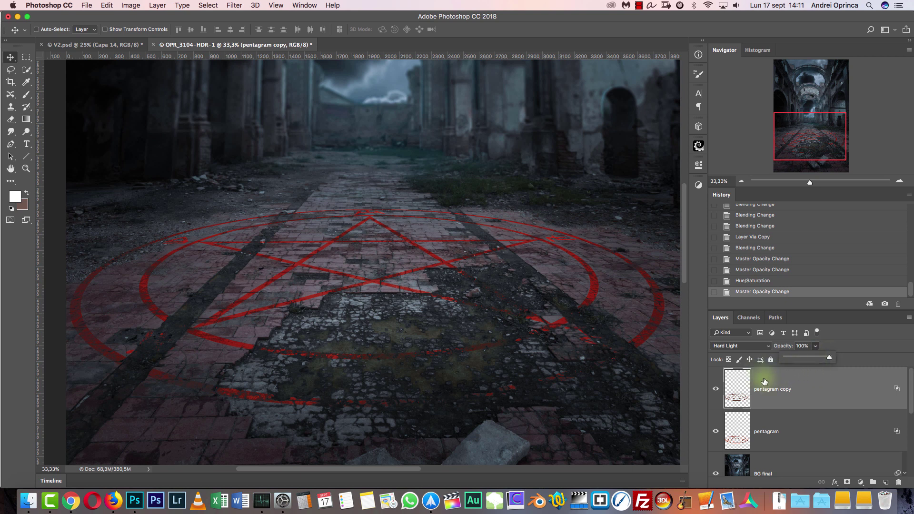
{"action": "double_click", "coordinate": [818, 371]}
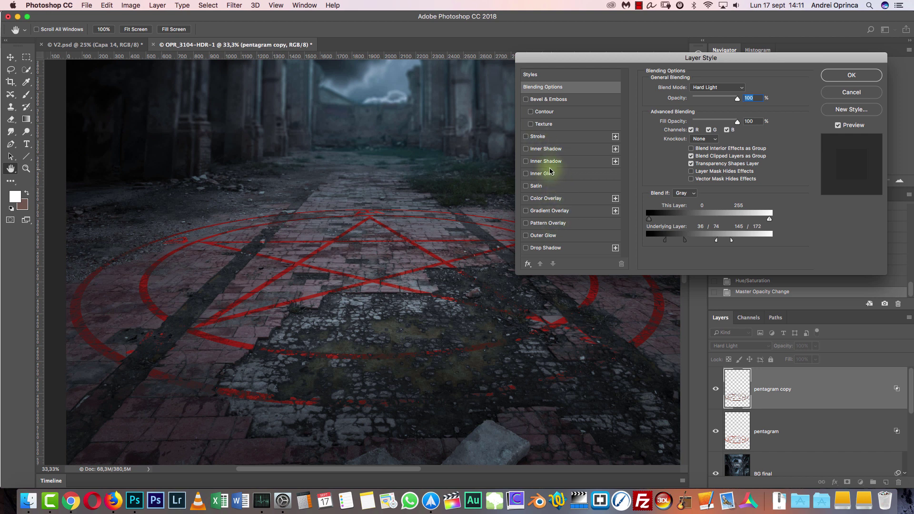
{"action": "left_click", "coordinate": [543, 235]}
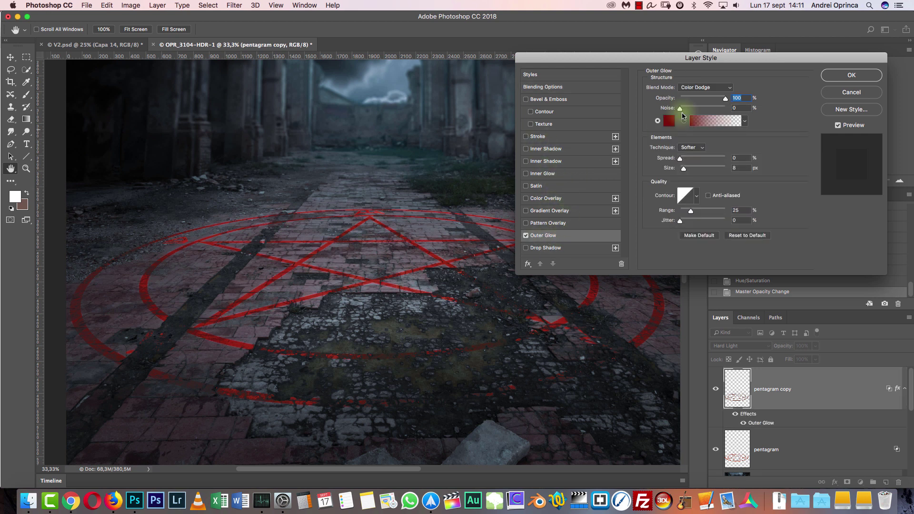
{"action": "left_click", "coordinate": [702, 87]}
{"action": "left_click", "coordinate": [778, 114]}
{"action": "left_click", "coordinate": [668, 121]}
{"action": "left_click", "coordinate": [726, 161]}
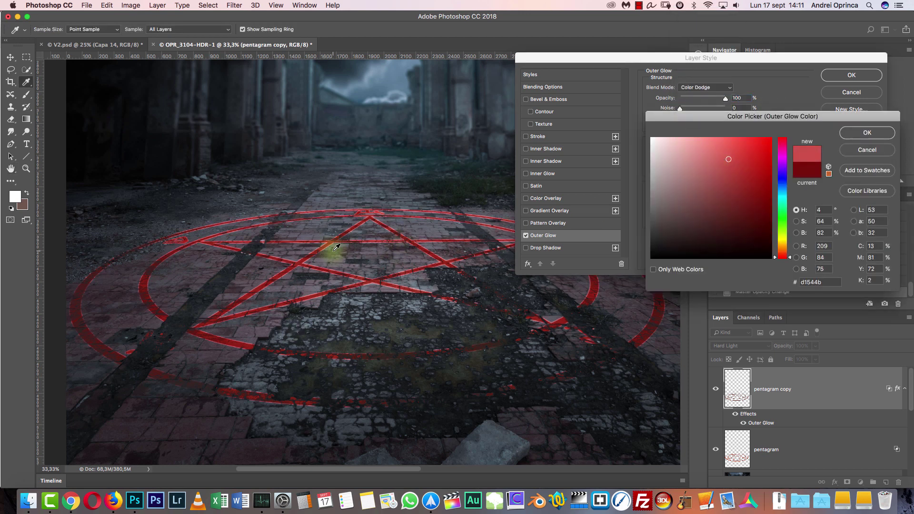
{"action": "left_click", "coordinate": [867, 133]}
{"action": "left_click", "coordinate": [525, 235]}
{"action": "left_click", "coordinate": [526, 248]}
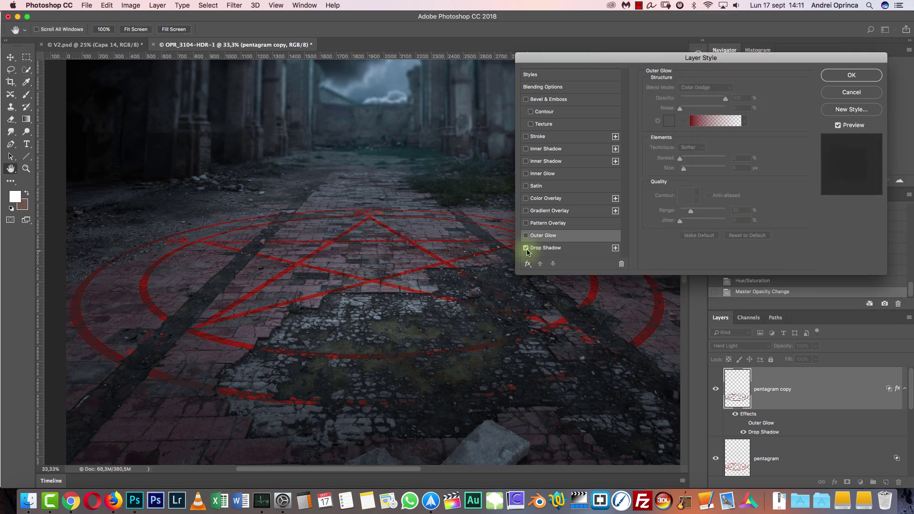
{"action": "left_click", "coordinate": [851, 101]}
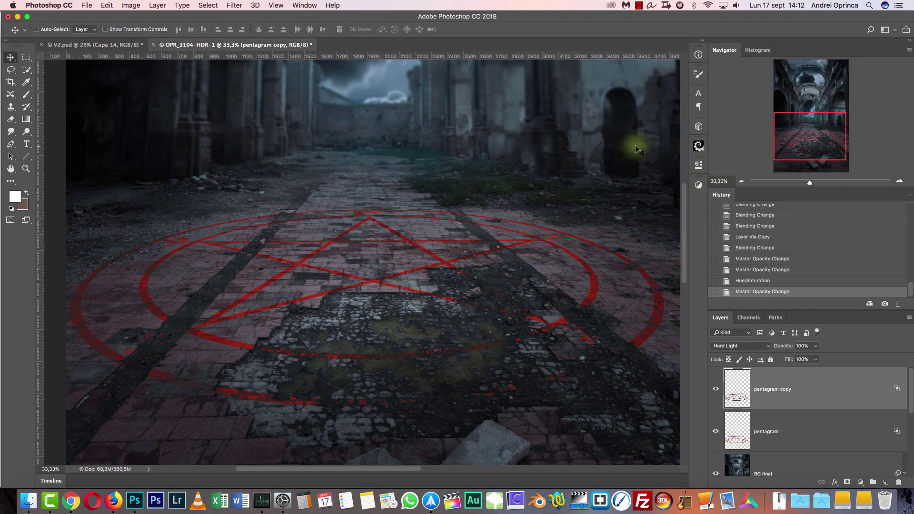
Compare the floor pentagram with the one in the V2.psd composite and examine how it sits in the whole church scene
{"action": "key", "text": "ctrl+Tab"}
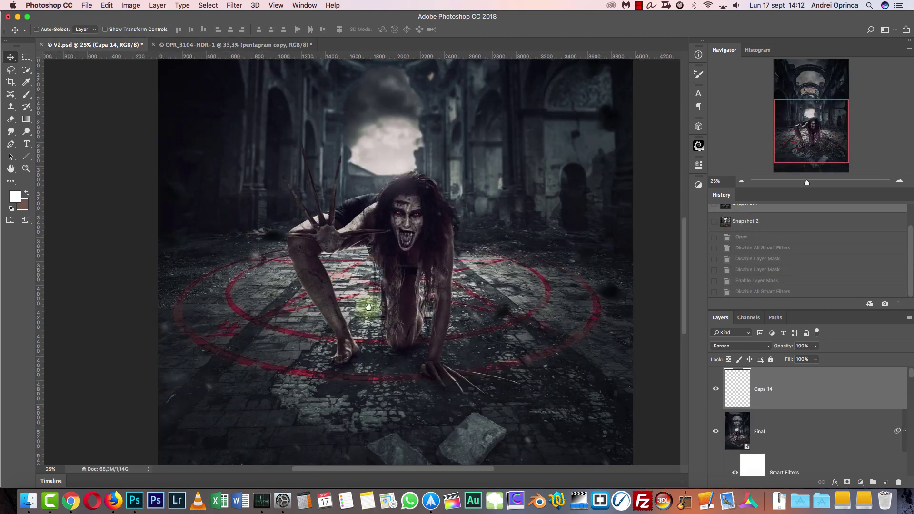
{"action": "left_click", "coordinate": [267, 45]}
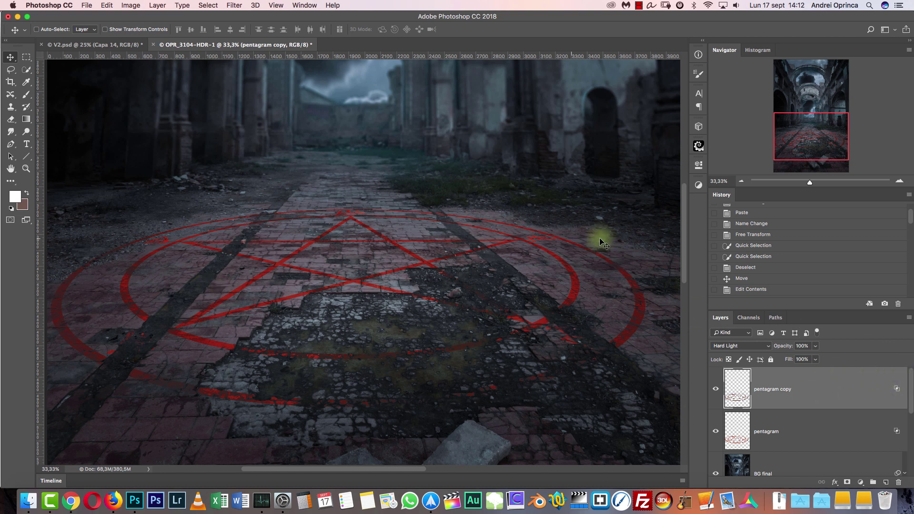
{"action": "left_click", "coordinate": [741, 181]}
{"action": "left_click", "coordinate": [741, 181]}
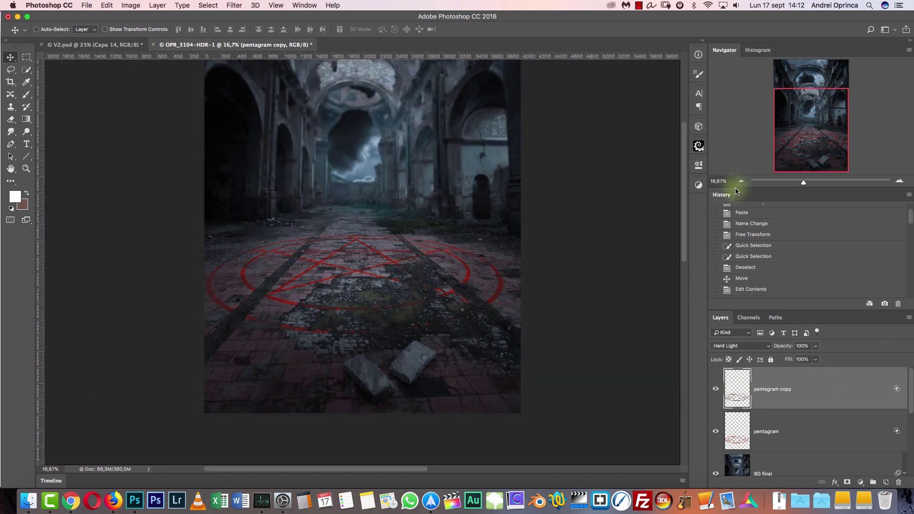
{"action": "left_click_drag", "start_coordinate": [819, 136], "coordinate": [812, 116]}
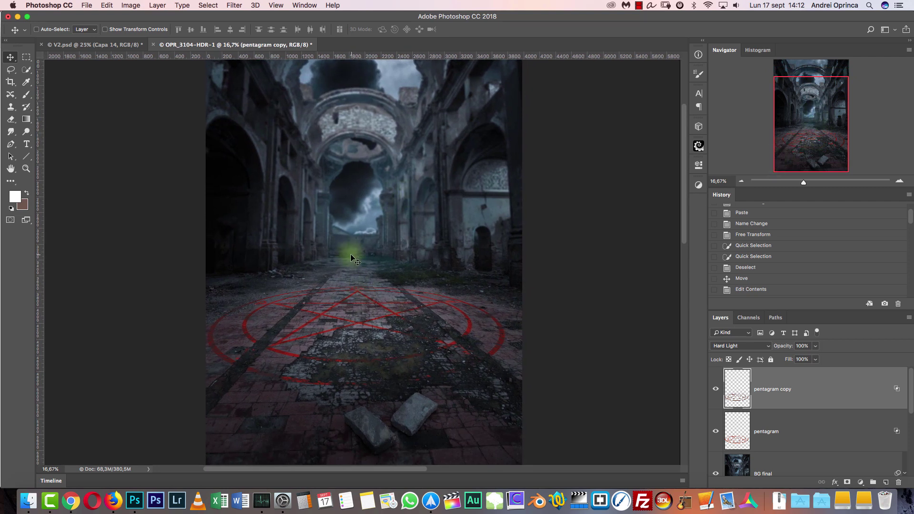
Browse to the Halloween Horror 2018 folder to open another source file
{"action": "key", "text": "super+o"}
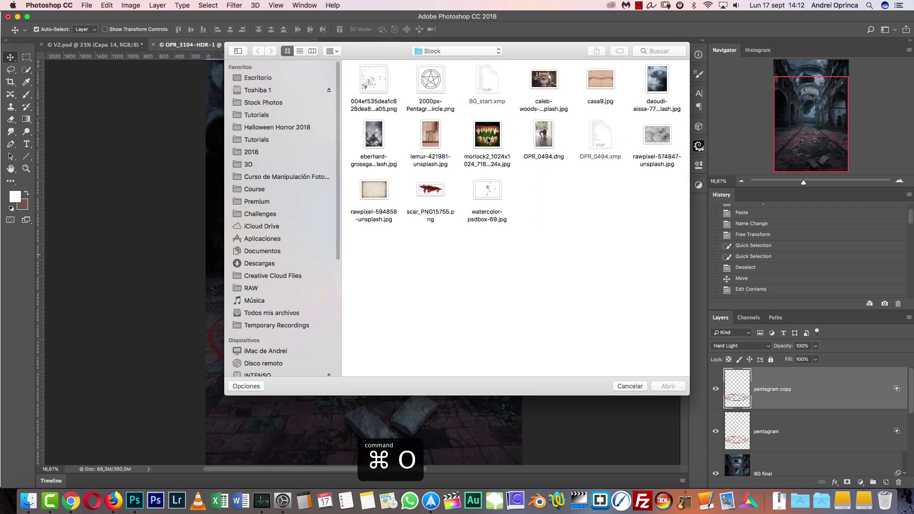
{"action": "left_click", "coordinate": [460, 54]}
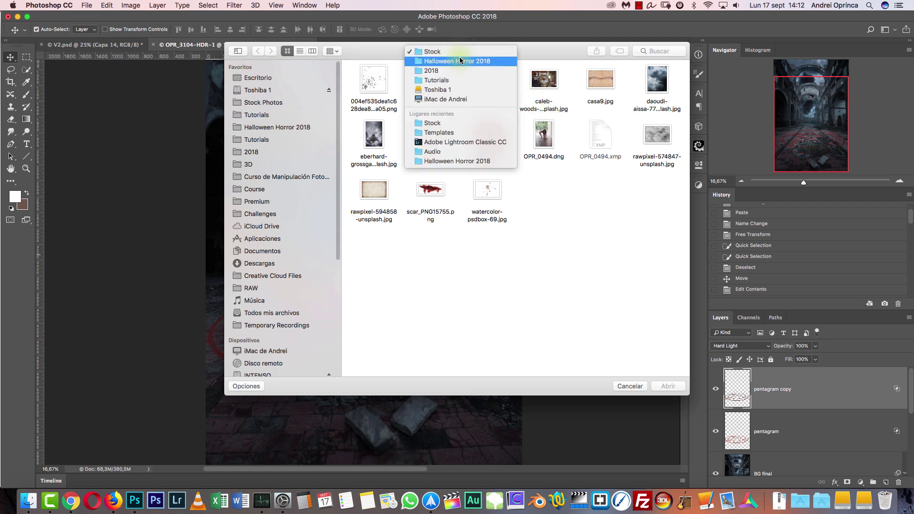
{"action": "left_click", "coordinate": [453, 60]}
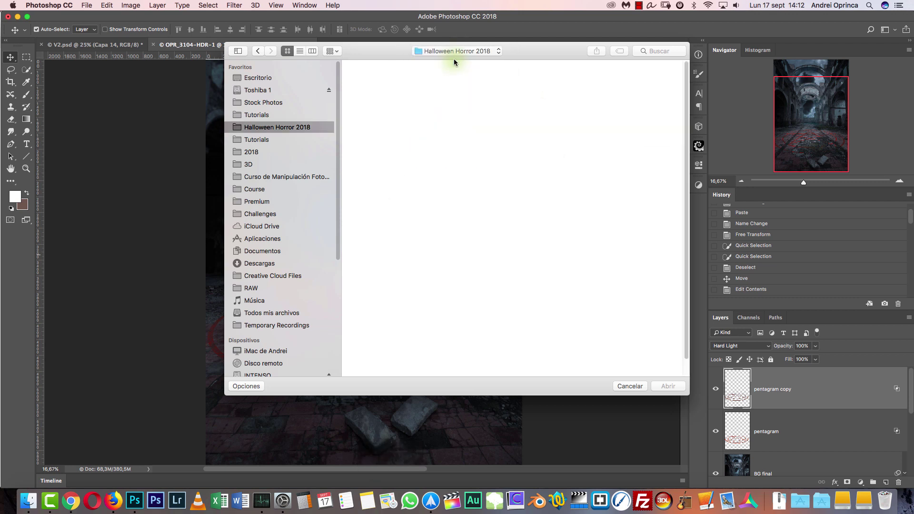
Open the raw photo OPR_0494.dng from the Stock folder as a smart object
{"action": "double_click", "coordinate": [473, 127]}
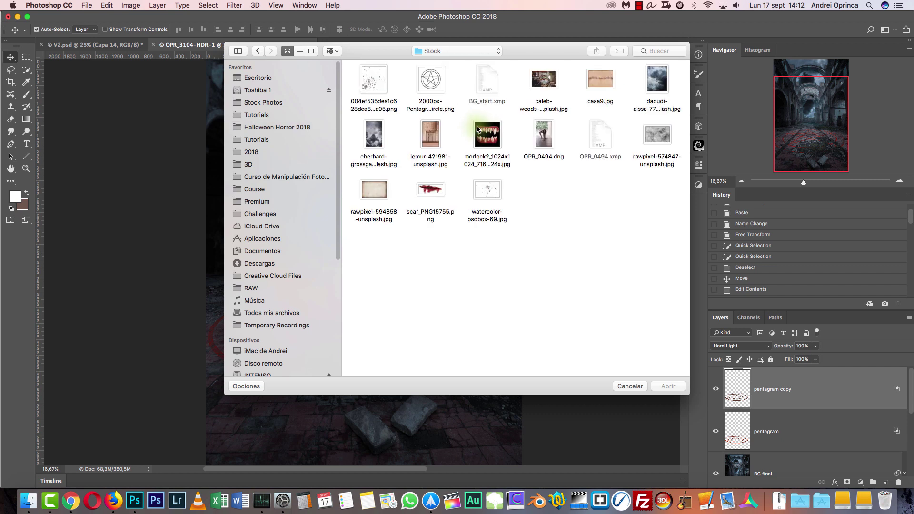
{"action": "left_click", "coordinate": [548, 141]}
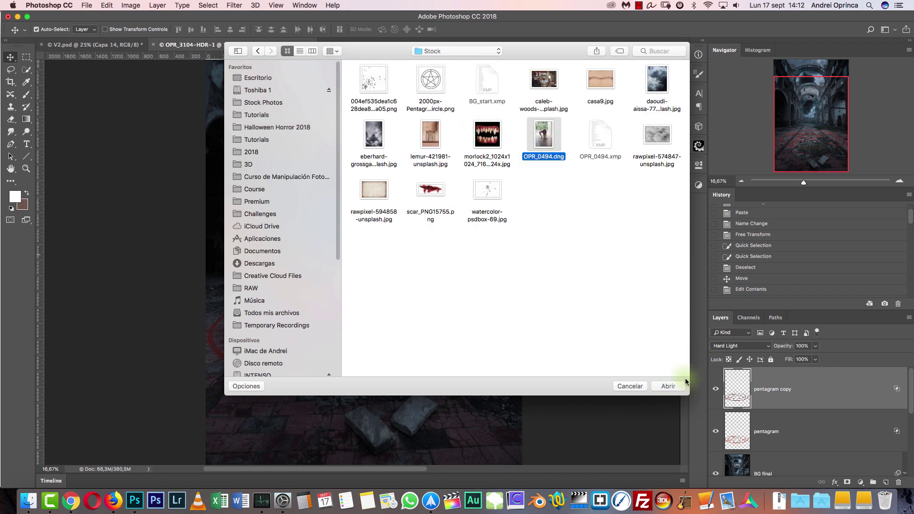
{"action": "left_click", "coordinate": [669, 386]}
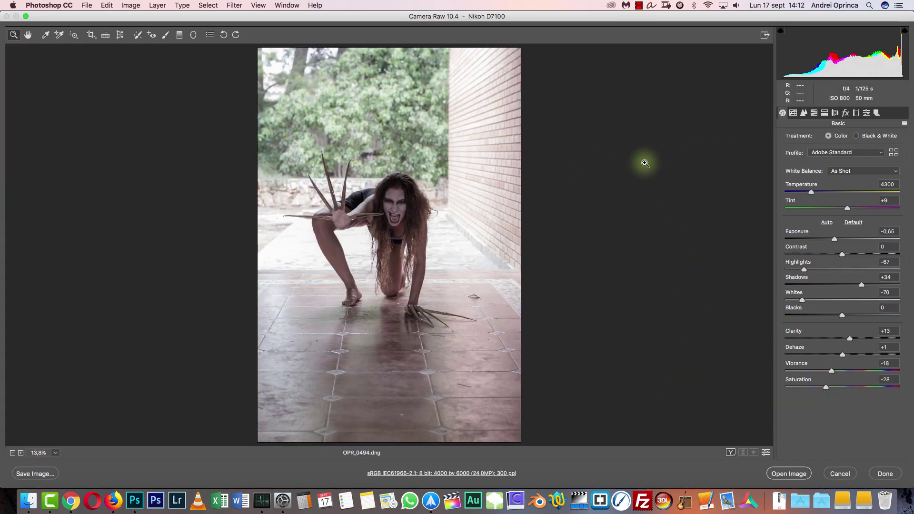
{"action": "left_click_drag", "start_coordinate": [358, 228], "coordinate": [417, 257]}
{"action": "left_click_drag", "start_coordinate": [539, 227], "coordinate": [473, 206]}
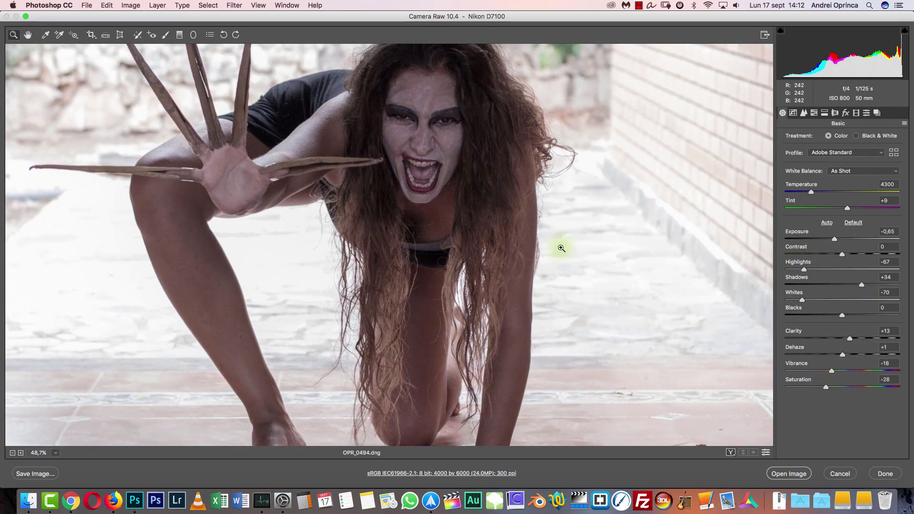
{"action": "left_click_drag", "start_coordinate": [503, 224], "coordinate": [490, 221]}
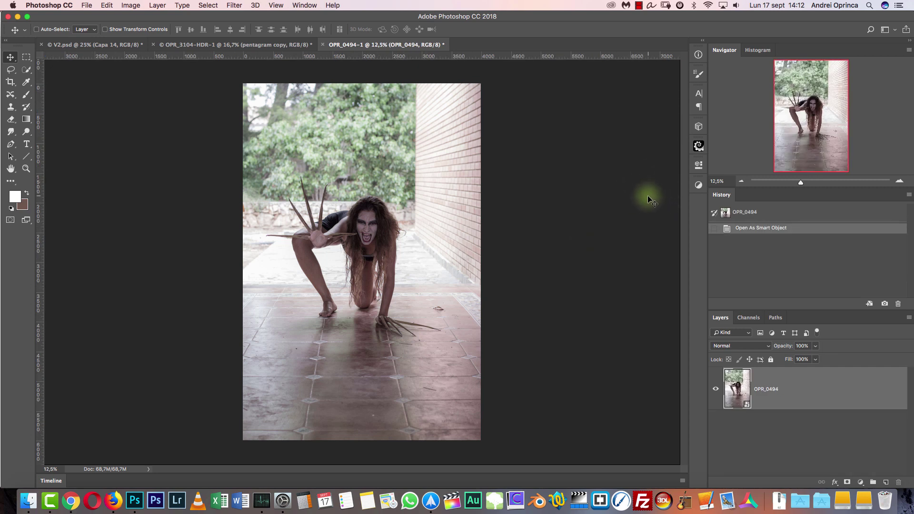
Copy the OPR_0494 layer into the OPR_3104-HDR-1 document and position the woman over the pentagram, finishing at 100% opacity
{"action": "left_click_drag", "start_coordinate": [388, 189], "coordinate": [391, 241]}
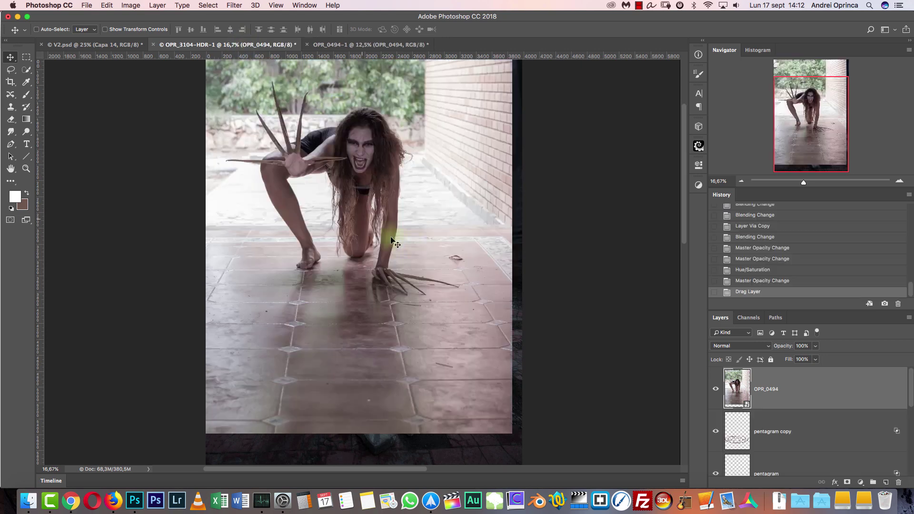
{"action": "left_click_drag", "start_coordinate": [433, 218], "coordinate": [450, 288]}
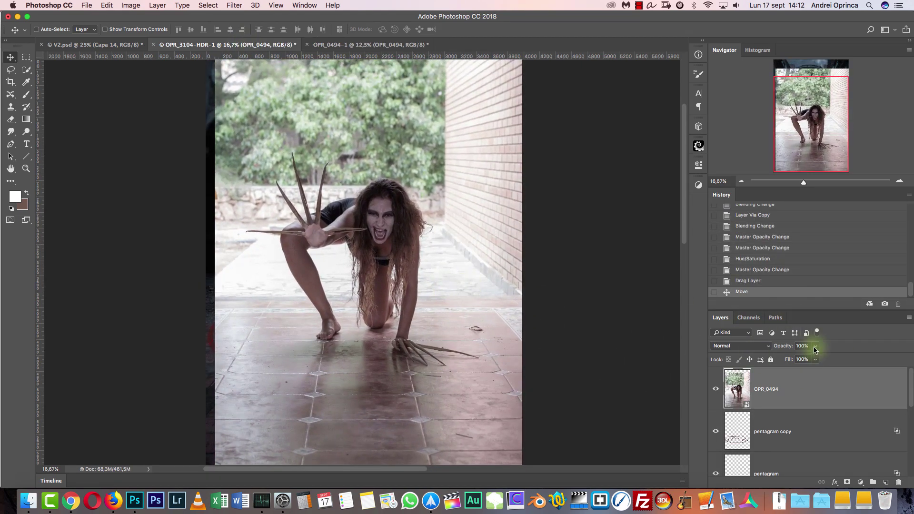
{"action": "left_click_drag", "start_coordinate": [803, 360], "coordinate": [786, 361]}
{"action": "left_click_drag", "start_coordinate": [396, 288], "coordinate": [398, 309]}
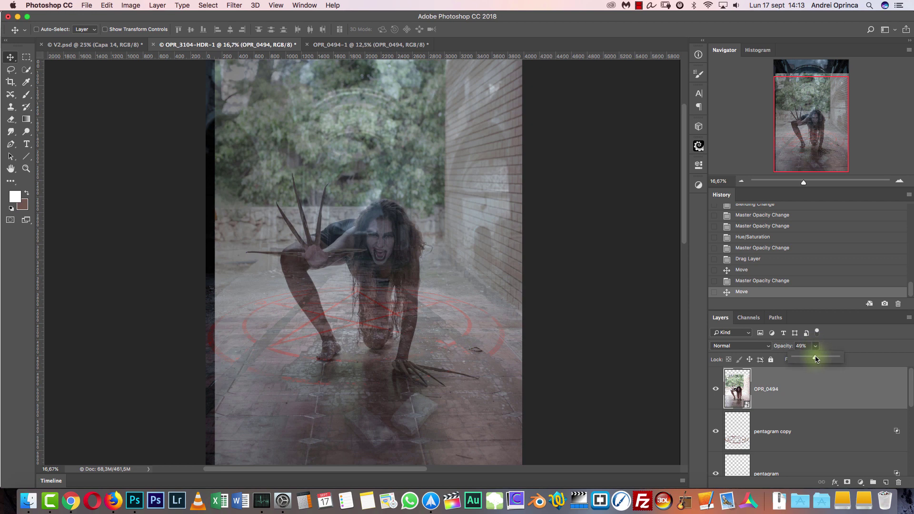
{"action": "left_click_drag", "start_coordinate": [816, 359], "coordinate": [843, 360]}
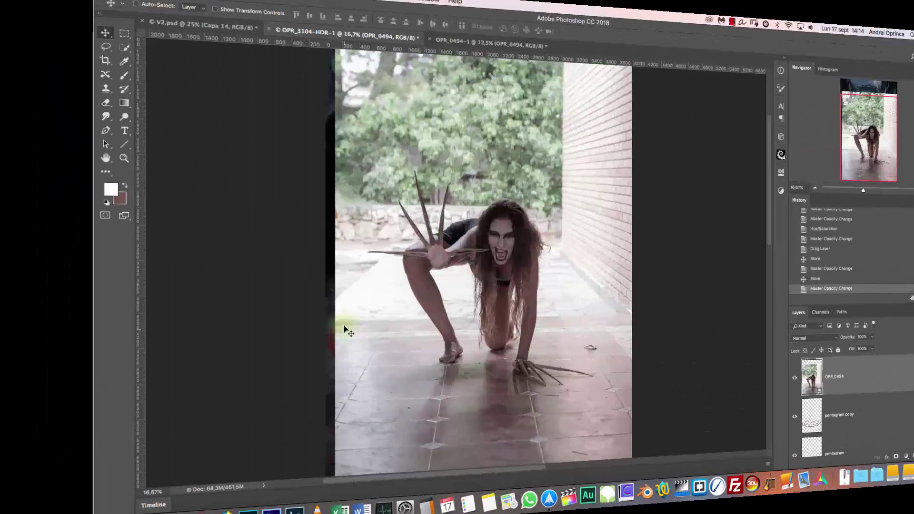
Start a Quick Selection of the woman with a 25 px brush, covering her face, outstretched arm, clawed hand and front leg
{"action": "key", "text": "super+1"}
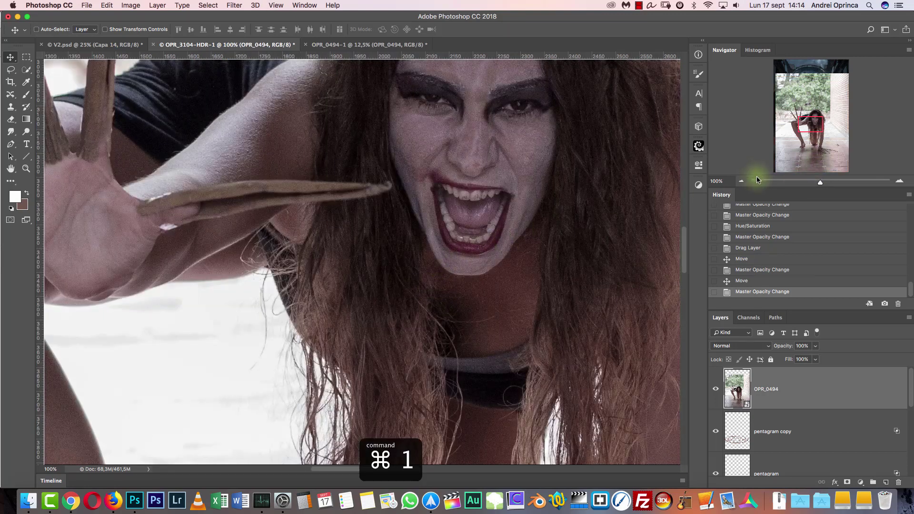
{"action": "left_click", "coordinate": [741, 180]}
{"action": "left_click_drag", "start_coordinate": [583, 246], "coordinate": [387, 361]}
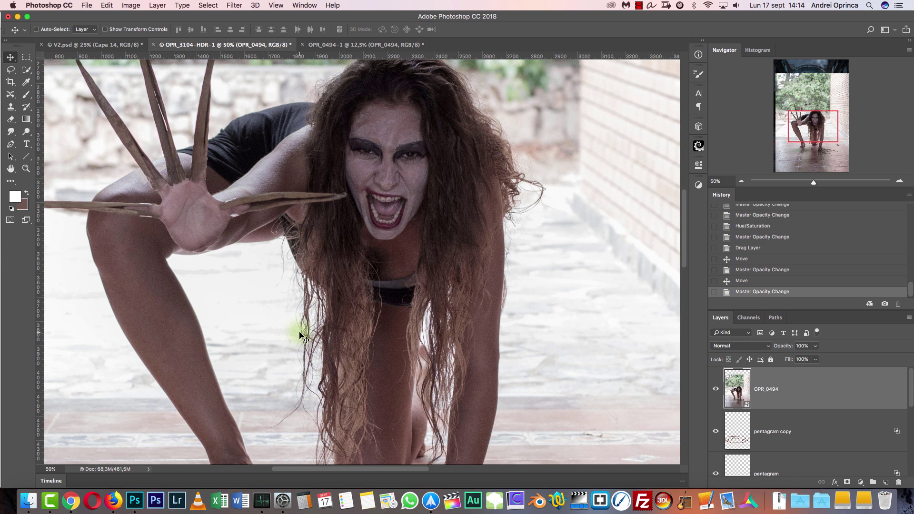
{"action": "left_click_drag", "start_coordinate": [532, 224], "coordinate": [531, 247]}
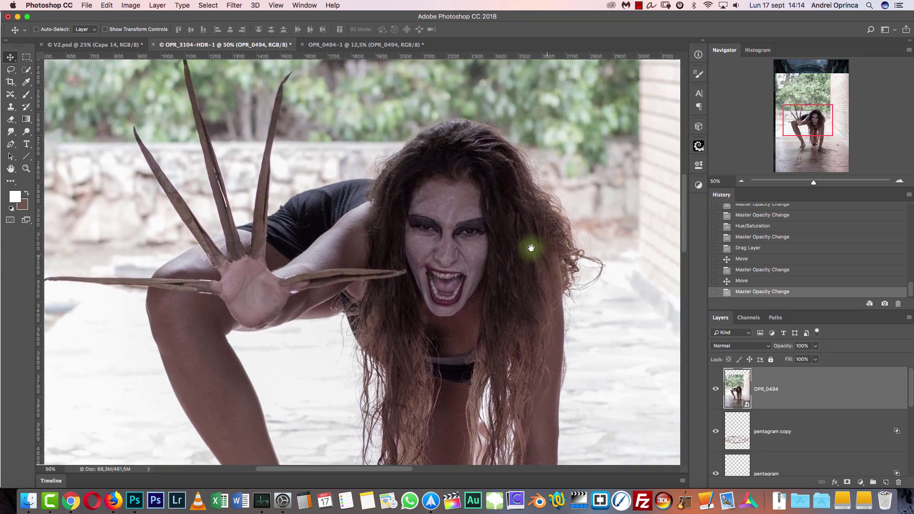
{"action": "left_click", "coordinate": [26, 71]}
{"action": "key", "text": "bracketright"}
{"action": "key", "text": "bracketright"}
{"action": "mouse_move", "coordinate": [453, 172]}
{"action": "left_mouse_down"}
{"action": "mouse_move", "coordinate": [465, 149]}
{"action": "mouse_move", "coordinate": [467, 208]}
{"action": "left_mouse_up"}
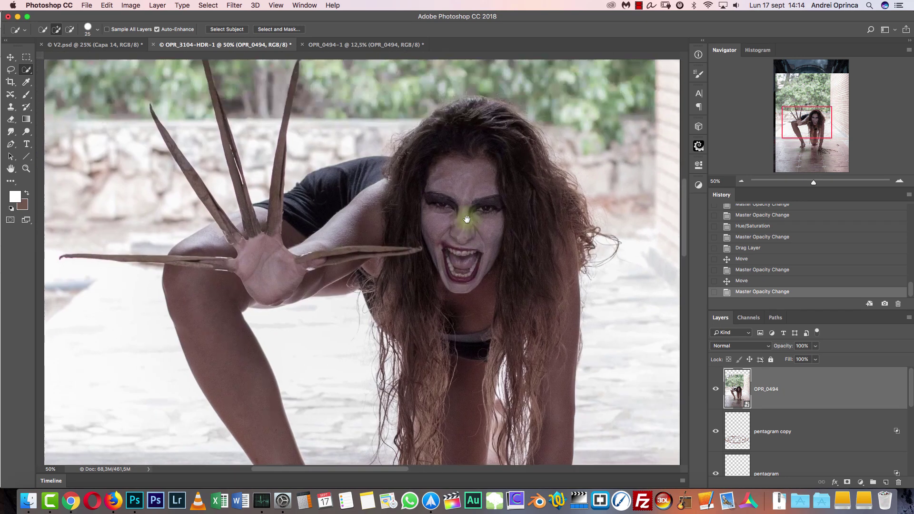
{"action": "mouse_move", "coordinate": [488, 132]}
{"action": "left_mouse_down"}
{"action": "mouse_move", "coordinate": [475, 176]}
{"action": "mouse_move", "coordinate": [443, 218]}
{"action": "mouse_move", "coordinate": [370, 222]}
{"action": "mouse_move", "coordinate": [387, 188]}
{"action": "mouse_move", "coordinate": [355, 192]}
{"action": "mouse_move", "coordinate": [317, 220]}
{"action": "mouse_move", "coordinate": [197, 256]}
{"action": "left_mouse_up"}
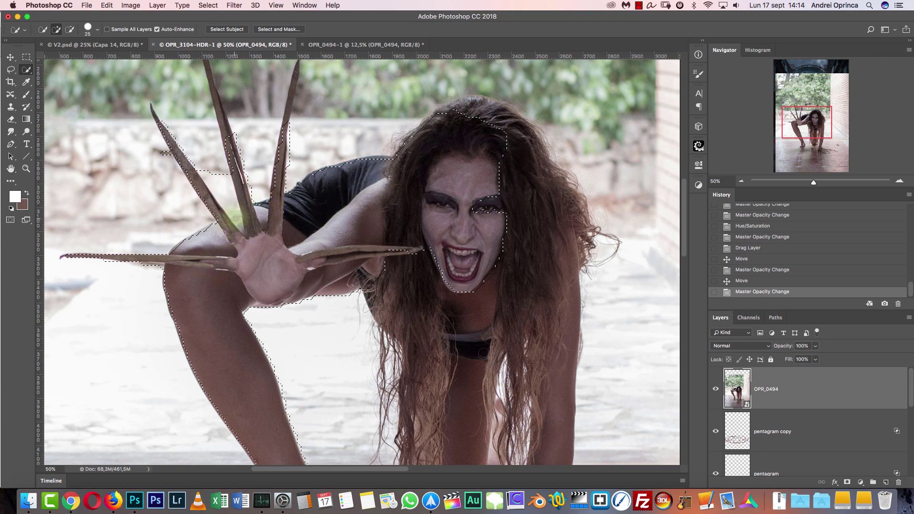
Subtract the background between the raised claws from the selection
{"action": "left_click_drag", "start_coordinate": [235, 183], "coordinate": [233, 212]}
{"action": "key", "text": "alt"}
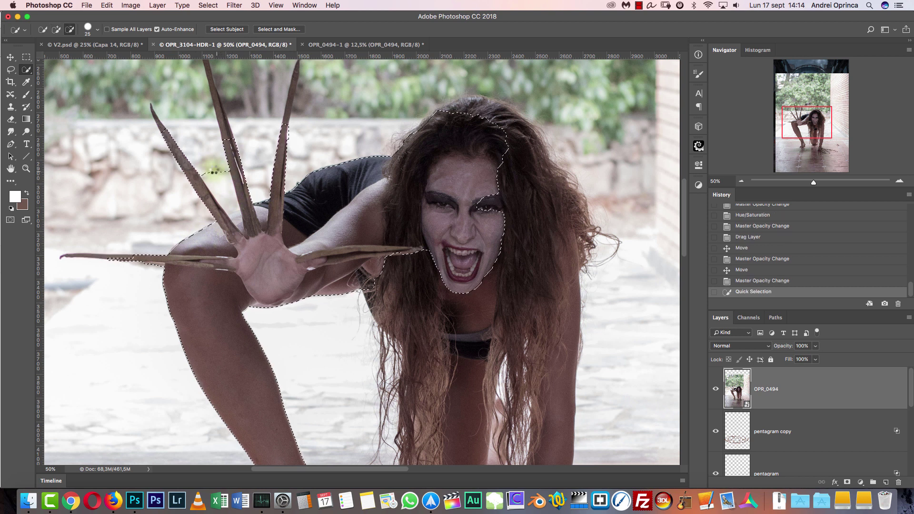
{"action": "left_click_drag", "start_coordinate": [228, 200], "coordinate": [221, 188]}
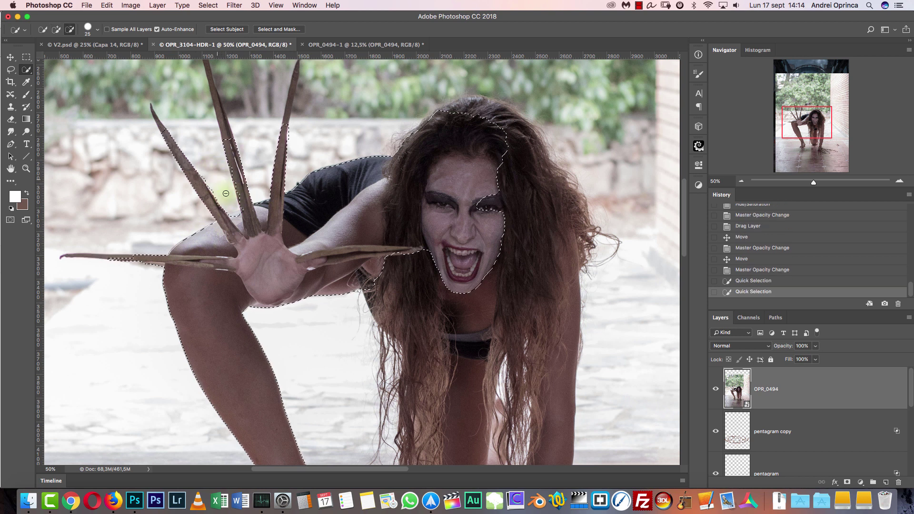
Add the hair, kneeling leg, supporting arm and the clawed hand on the floor to the selection
{"action": "mouse_move", "coordinate": [265, 281]}
{"action": "left_mouse_down"}
{"action": "mouse_move", "coordinate": [286, 310]}
{"action": "mouse_move", "coordinate": [263, 93]}
{"action": "left_mouse_up"}
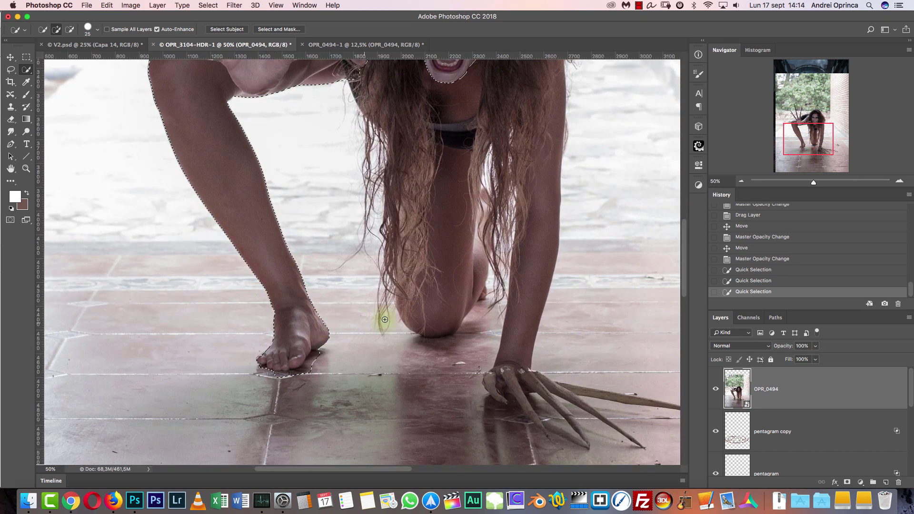
{"action": "left_click_drag", "start_coordinate": [495, 214], "coordinate": [428, 354]}
{"action": "mouse_move", "coordinate": [444, 103]}
{"action": "left_mouse_down"}
{"action": "mouse_move", "coordinate": [478, 158]}
{"action": "mouse_move", "coordinate": [483, 218]}
{"action": "mouse_move", "coordinate": [473, 216]}
{"action": "mouse_move", "coordinate": [482, 253]}
{"action": "mouse_move", "coordinate": [440, 240]}
{"action": "left_mouse_up"}
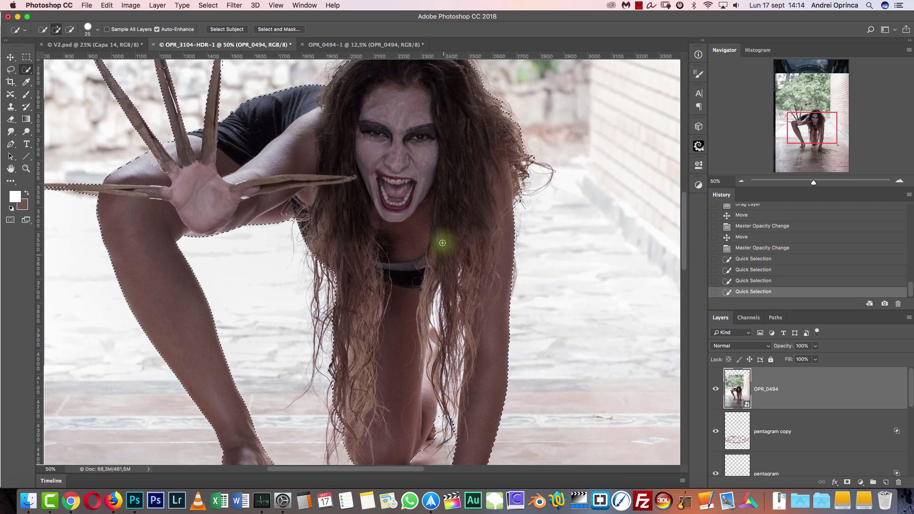
{"action": "left_click_drag", "start_coordinate": [430, 279], "coordinate": [423, 171]}
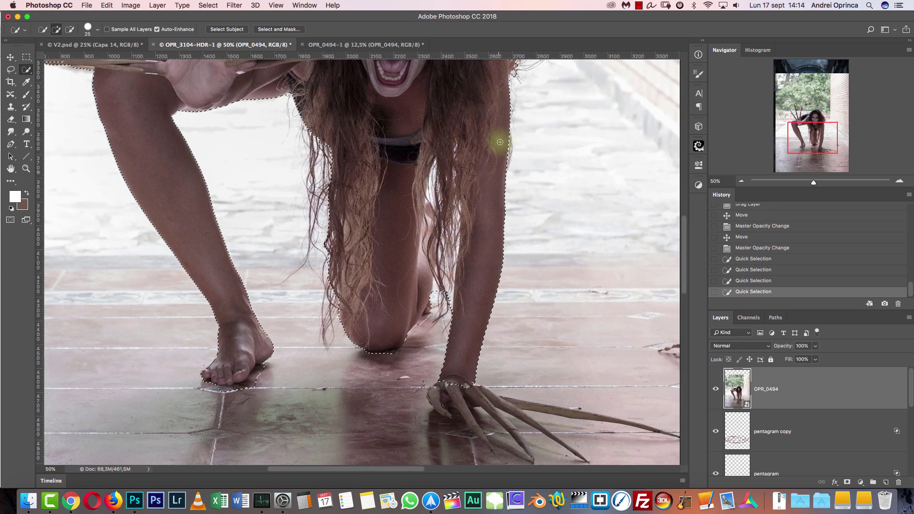
{"action": "mouse_move", "coordinate": [502, 309]}
{"action": "left_mouse_down"}
{"action": "mouse_move", "coordinate": [475, 383]}
{"action": "mouse_move", "coordinate": [450, 390]}
{"action": "mouse_move", "coordinate": [449, 381]}
{"action": "mouse_move", "coordinate": [438, 399]}
{"action": "mouse_move", "coordinate": [434, 392]}
{"action": "mouse_move", "coordinate": [440, 409]}
{"action": "mouse_move", "coordinate": [484, 398]}
{"action": "left_mouse_up"}
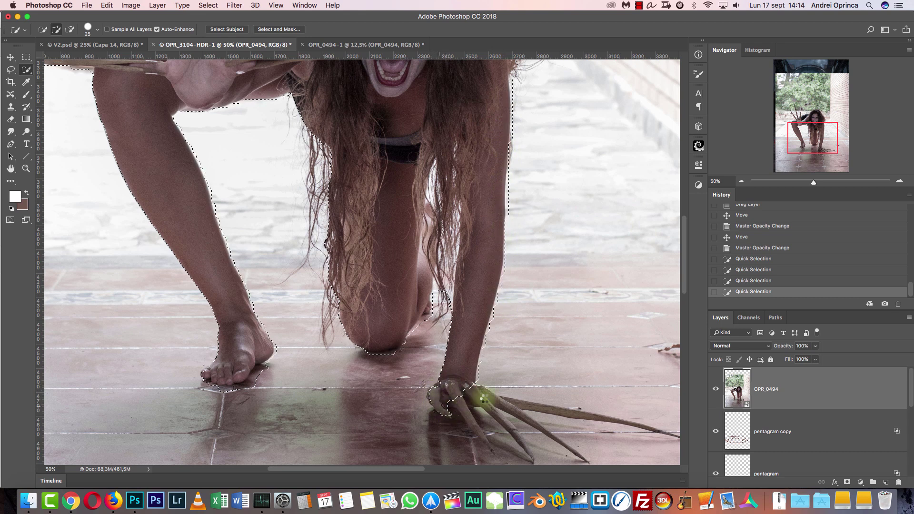
{"action": "mouse_move", "coordinate": [565, 419]}
{"action": "left_mouse_down"}
{"action": "mouse_move", "coordinate": [548, 419]}
{"action": "mouse_move", "coordinate": [553, 427]}
{"action": "left_mouse_up"}
Correct the selection edge around the top of the woman's hair, adding missed hair and subtracting background
{"action": "left_click_drag", "start_coordinate": [515, 188], "coordinate": [563, 398]}
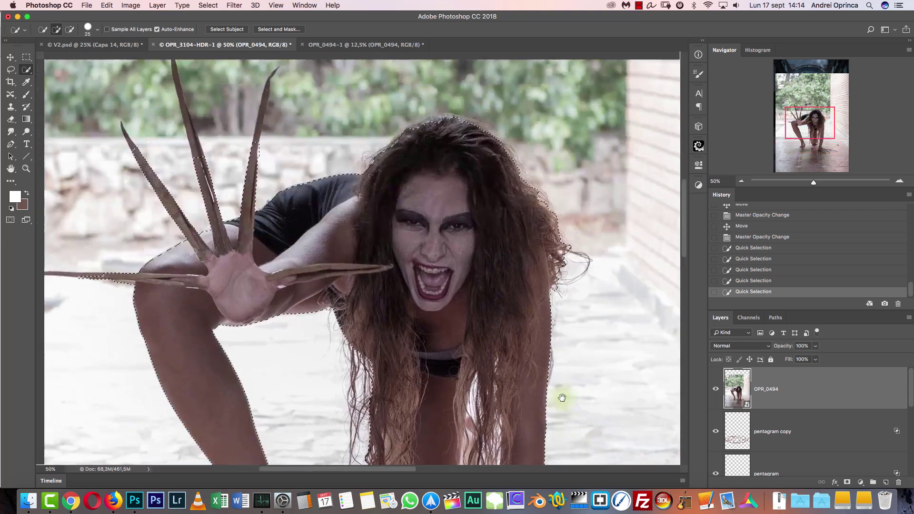
{"action": "left_click_drag", "start_coordinate": [508, 182], "coordinate": [511, 191]}
{"action": "left_click", "coordinate": [493, 246]}
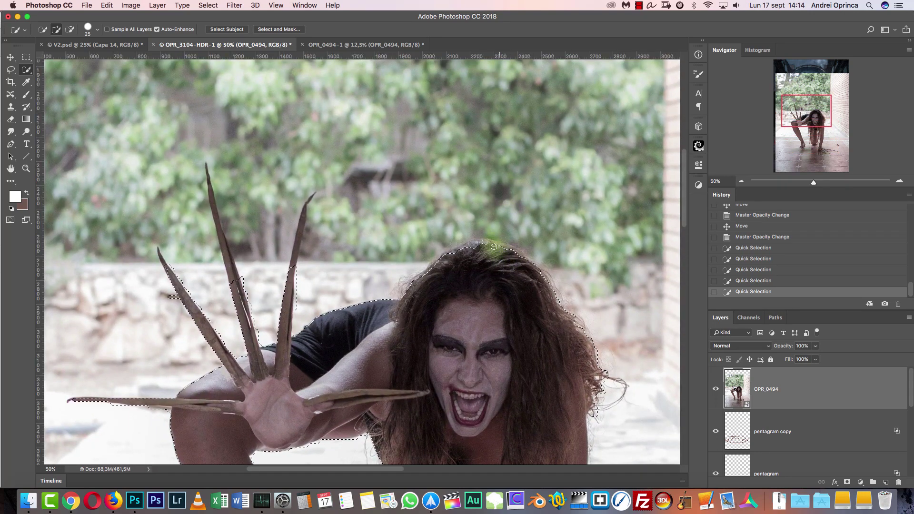
{"action": "left_click", "coordinate": [475, 228], "text": "alt"}
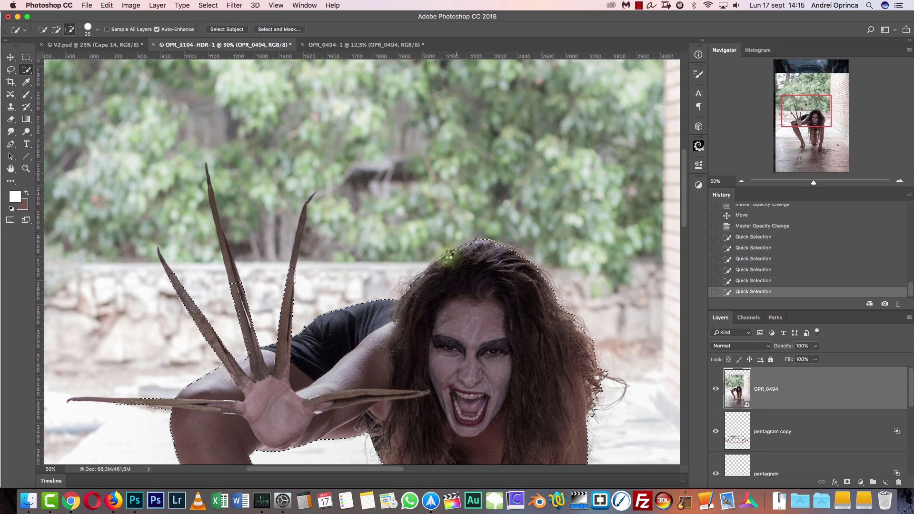
{"action": "left_click_drag", "start_coordinate": [415, 321], "coordinate": [453, 198]}
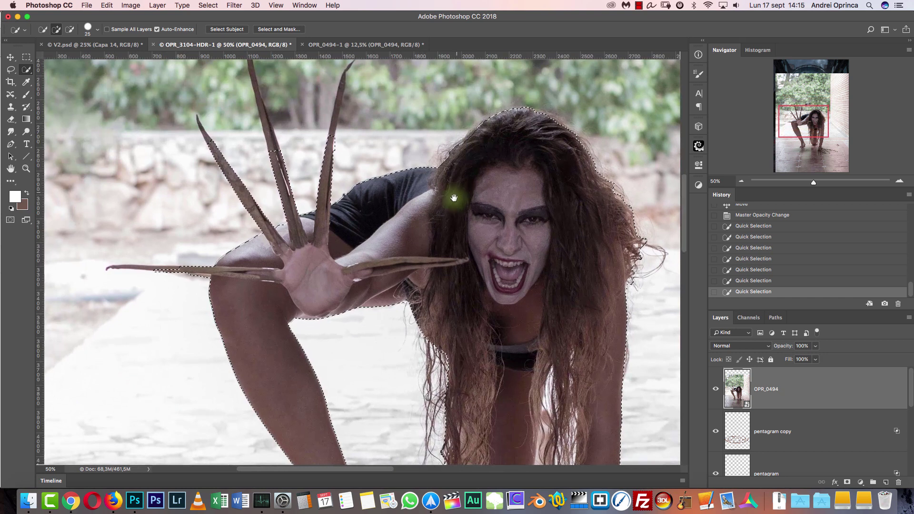
Refine the selection of the horizontal claw with a 7 px brush, subtracting the background below it and extending towards the tip
{"action": "left_click", "coordinate": [899, 181]}
{"action": "left_click", "coordinate": [899, 181]}
{"action": "left_click", "coordinate": [899, 181]}
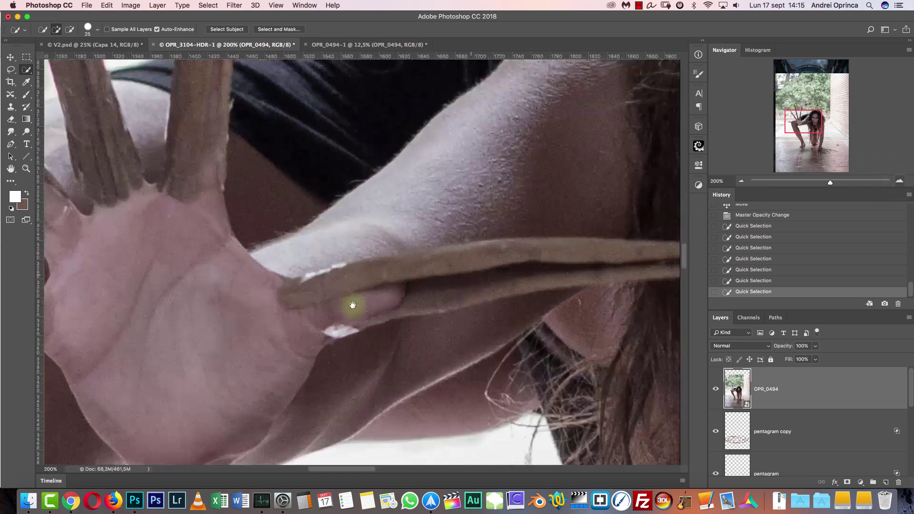
{"action": "left_click_drag", "start_coordinate": [226, 307], "coordinate": [695, 234]}
{"action": "mouse_move", "coordinate": [273, 229]}
{"action": "left_mouse_down"}
{"action": "mouse_move", "coordinate": [404, 255]}
{"action": "mouse_move", "coordinate": [322, 212]}
{"action": "mouse_move", "coordinate": [338, 220]}
{"action": "mouse_move", "coordinate": [258, 219]}
{"action": "left_mouse_up"}
{"action": "key", "text": "bracketleft"}
{"action": "key", "text": "bracketleft"}
{"action": "key", "text": "bracketleft"}
{"action": "key", "text": "bracketleft"}
{"action": "key", "text": "bracketleft"}
{"action": "key", "text": "bracketleft"}
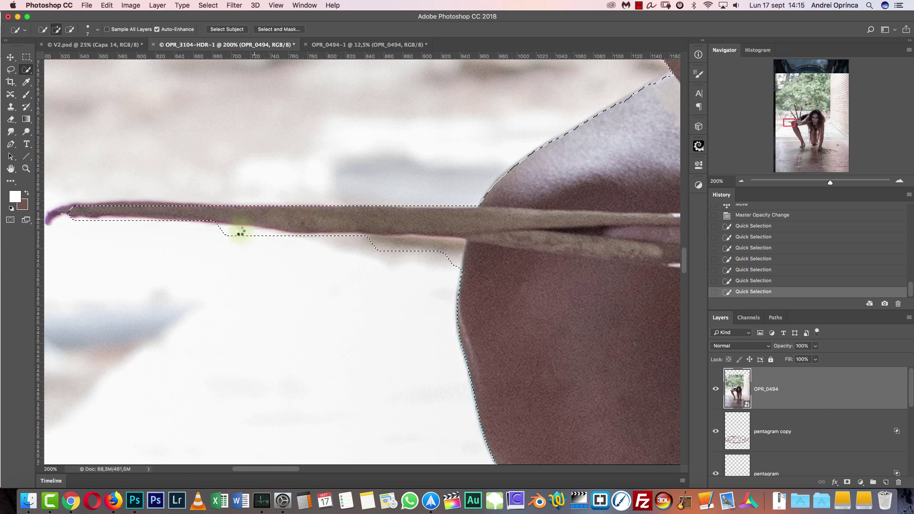
{"action": "left_click_drag", "start_coordinate": [248, 233], "coordinate": [307, 235]}
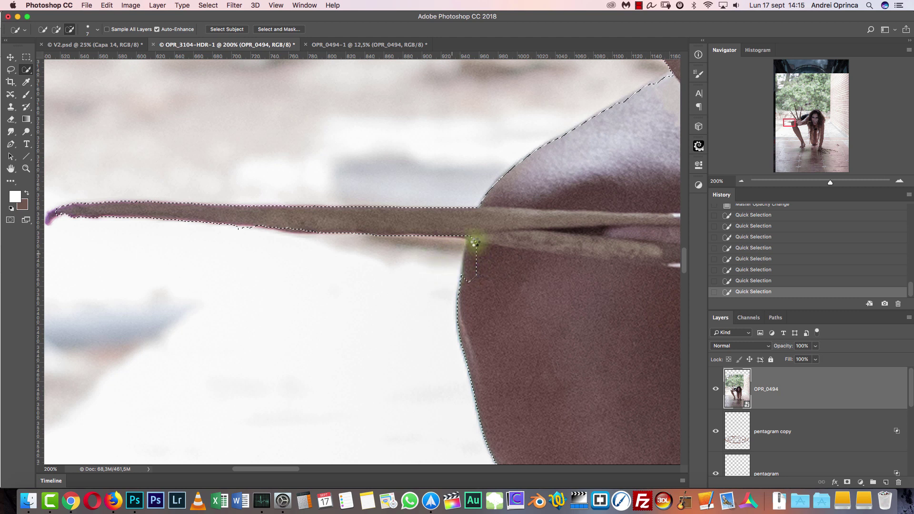
Refine the selection along the leftmost raised claw, extending it towards the tip and subtracting the surrounding background
{"action": "left_click", "coordinate": [794, 111]}
{"action": "left_click_drag", "start_coordinate": [795, 112], "coordinate": [793, 111]}
{"action": "left_click_drag", "start_coordinate": [271, 234], "coordinate": [381, 247]}
{"action": "left_click_drag", "start_coordinate": [218, 258], "coordinate": [173, 180]}
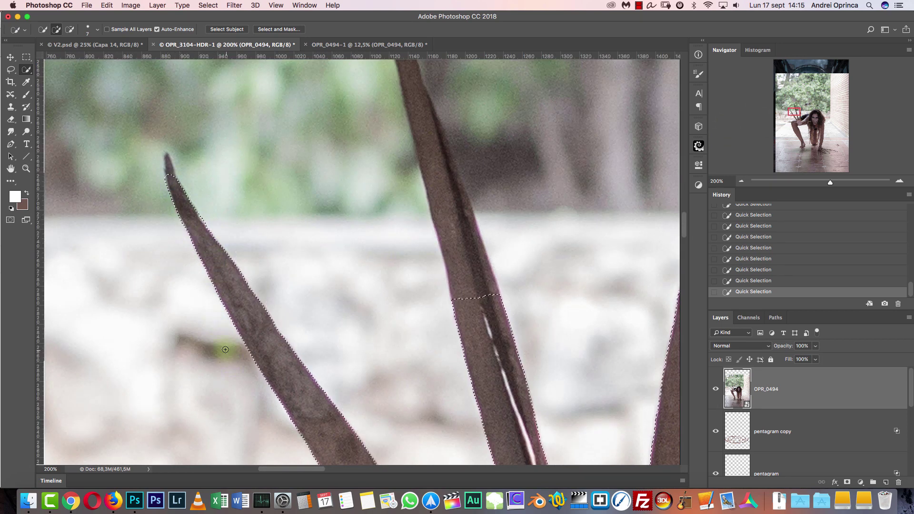
Extend the selection up the middle raised claw towards its tip, reducing the brush to 6 px for the narrow part
{"action": "left_click_drag", "start_coordinate": [511, 250], "coordinate": [471, 348]}
{"action": "mouse_move", "coordinate": [435, 383]}
{"action": "left_mouse_down"}
{"action": "mouse_move", "coordinate": [390, 212]}
{"action": "mouse_move", "coordinate": [424, 392]}
{"action": "mouse_move", "coordinate": [389, 255]}
{"action": "mouse_move", "coordinate": [424, 402]}
{"action": "mouse_move", "coordinate": [417, 367]}
{"action": "mouse_move", "coordinate": [425, 387]}
{"action": "mouse_move", "coordinate": [421, 364]}
{"action": "left_mouse_up"}
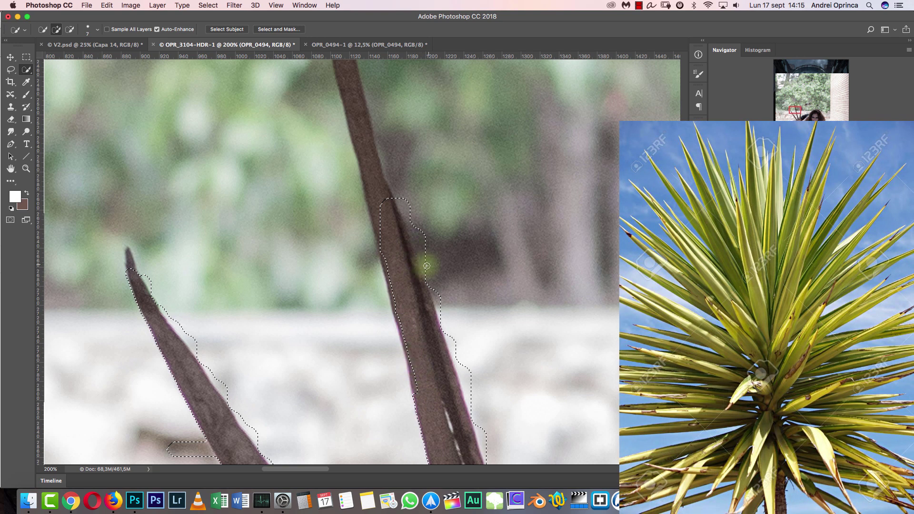
{"action": "left_click_drag", "start_coordinate": [413, 185], "coordinate": [437, 304]}
{"action": "key", "text": "bracketleft"}
{"action": "mouse_move", "coordinate": [357, 142]}
{"action": "left_mouse_down"}
{"action": "mouse_move", "coordinate": [404, 339]}
{"action": "mouse_move", "coordinate": [389, 288]}
{"action": "mouse_move", "coordinate": [389, 299]}
{"action": "mouse_move", "coordinate": [371, 126]}
{"action": "mouse_move", "coordinate": [362, 116]}
{"action": "mouse_move", "coordinate": [366, 182]}
{"action": "mouse_move", "coordinate": [358, 118]}
{"action": "mouse_move", "coordinate": [374, 183]}
{"action": "mouse_move", "coordinate": [390, 143]}
{"action": "left_mouse_up"}
{"action": "left_click_drag", "start_coordinate": [382, 91], "coordinate": [392, 154]}
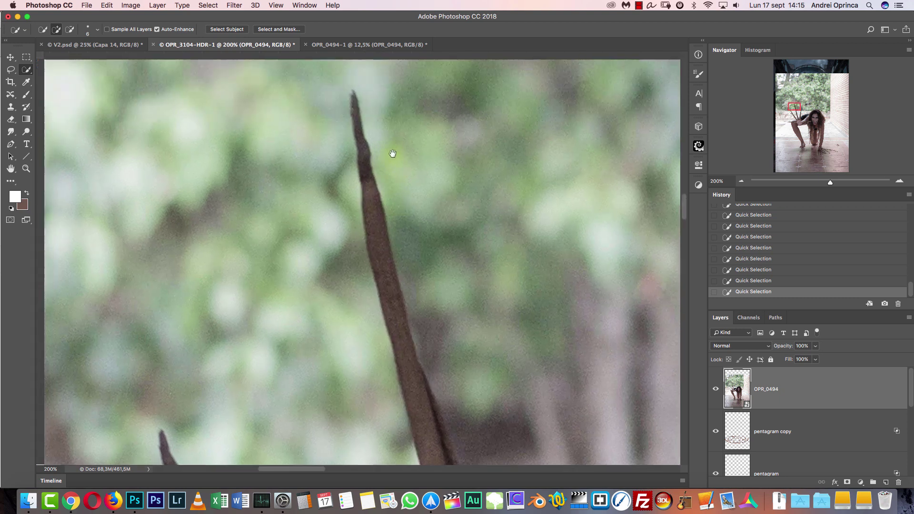
{"action": "left_click_drag", "start_coordinate": [358, 129], "coordinate": [366, 179]}
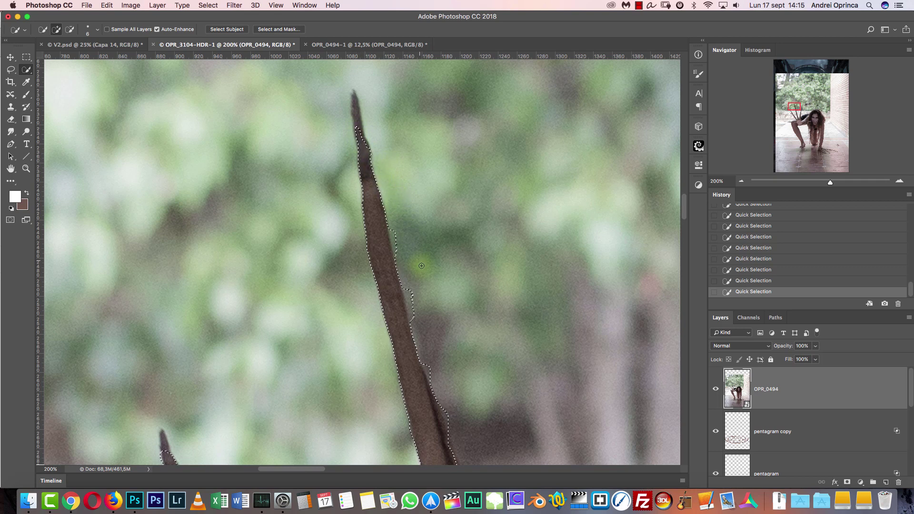
{"action": "left_click_drag", "start_coordinate": [414, 287], "coordinate": [350, 196]}
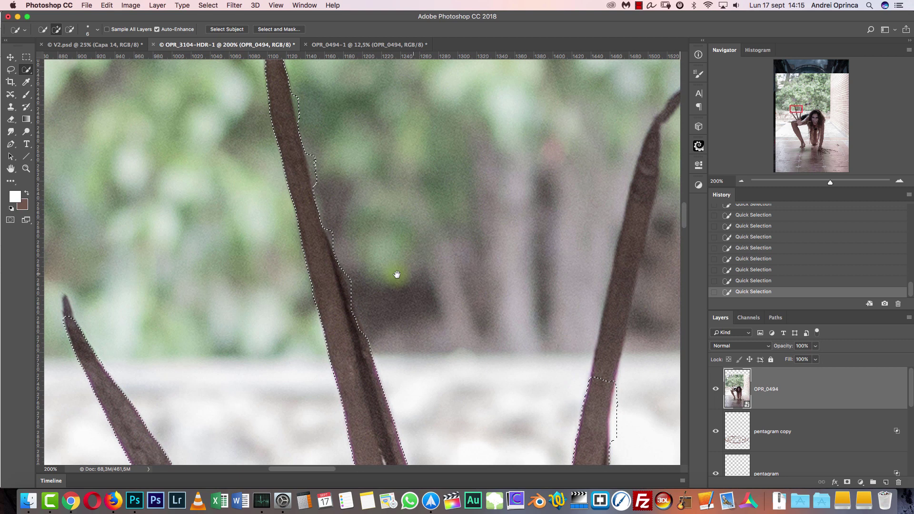
Extend the selection up the rightmost raised claw and subtract the excess background along its edge
{"action": "scroll", "coordinate": [486, 163], "scroll_direction": "right", "scroll_amount": 5}
{"action": "mouse_move", "coordinate": [518, 119]}
{"action": "left_mouse_down"}
{"action": "mouse_move", "coordinate": [506, 119]}
{"action": "mouse_move", "coordinate": [457, 329]}
{"action": "mouse_move", "coordinate": [498, 133]}
{"action": "mouse_move", "coordinate": [450, 366]}
{"action": "mouse_move", "coordinate": [516, 238]}
{"action": "mouse_move", "coordinate": [530, 179]}
{"action": "mouse_move", "coordinate": [523, 149]}
{"action": "mouse_move", "coordinate": [495, 298]}
{"action": "mouse_move", "coordinate": [492, 279]}
{"action": "mouse_move", "coordinate": [512, 171]}
{"action": "mouse_move", "coordinate": [514, 287]}
{"action": "mouse_move", "coordinate": [486, 300]}
{"action": "left_mouse_up"}
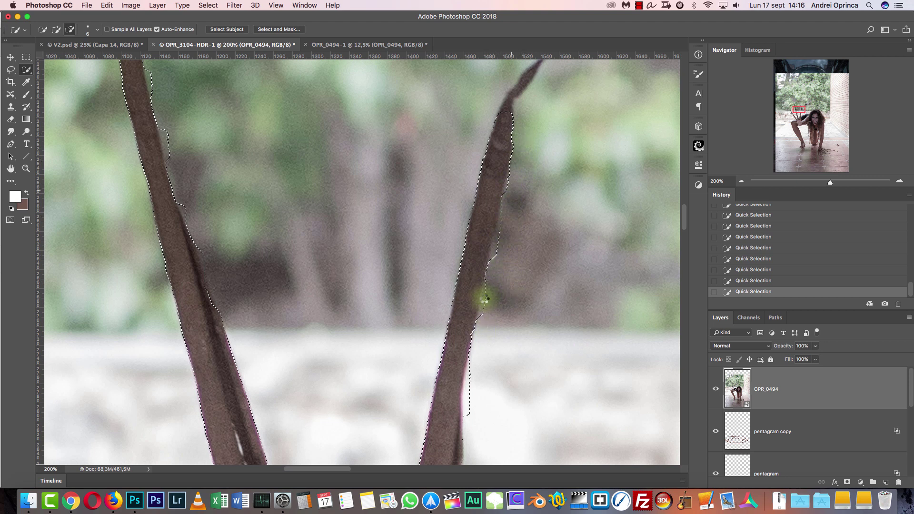
{"action": "scroll", "coordinate": [485, 210], "scroll_direction": "down", "scroll_amount": 5}
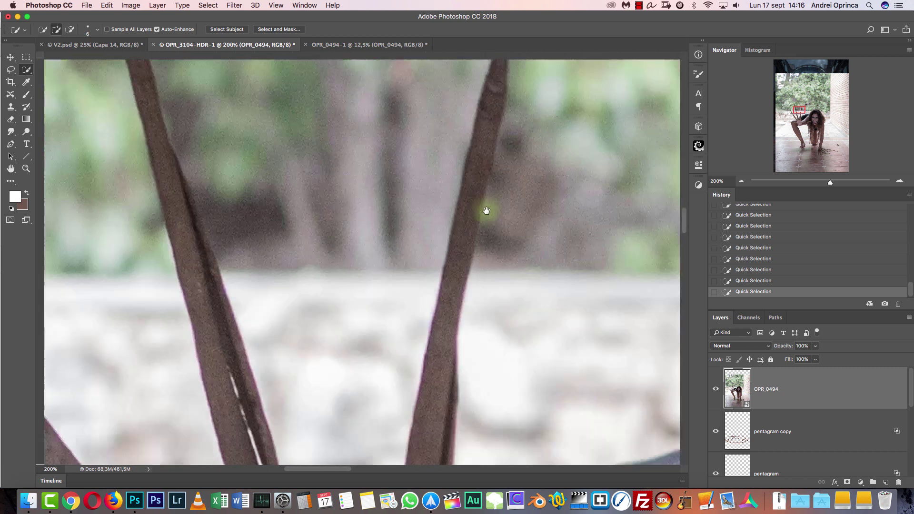
{"action": "mouse_move", "coordinate": [468, 238]}
{"action": "left_mouse_down"}
{"action": "mouse_move", "coordinate": [460, 285]}
{"action": "mouse_move", "coordinate": [464, 238]}
{"action": "left_mouse_up"}
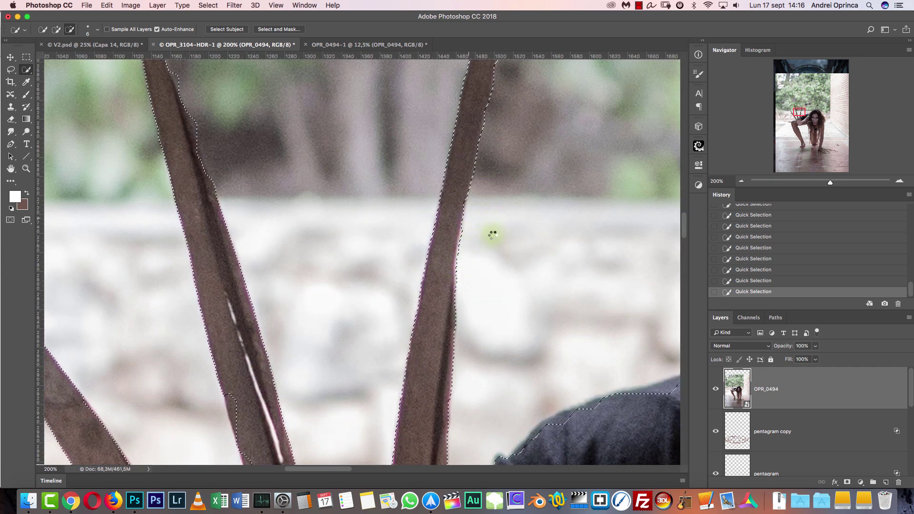
Enlarge the selection brush to 20 px and subtract the floor and shadow beneath the woman's planted foot
{"action": "left_click_drag", "start_coordinate": [546, 308], "coordinate": [538, 163]}
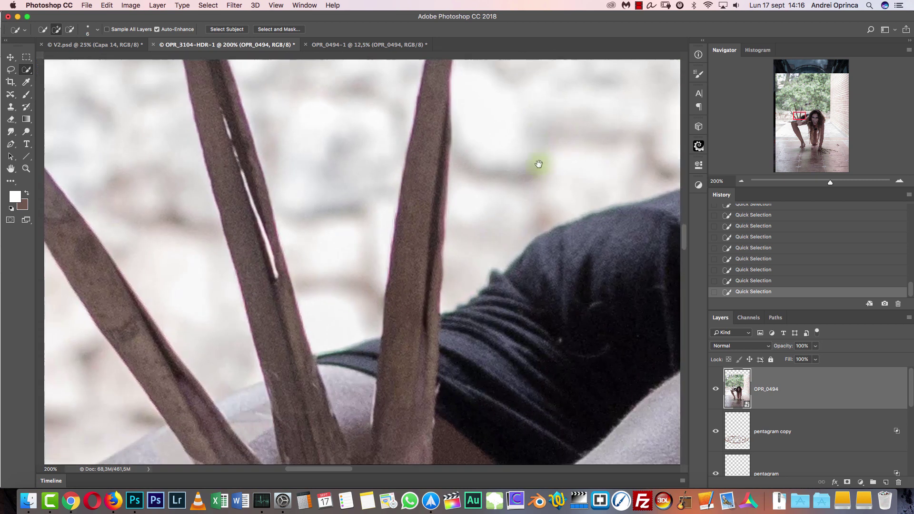
{"action": "left_click_drag", "start_coordinate": [565, 224], "coordinate": [424, 302]}
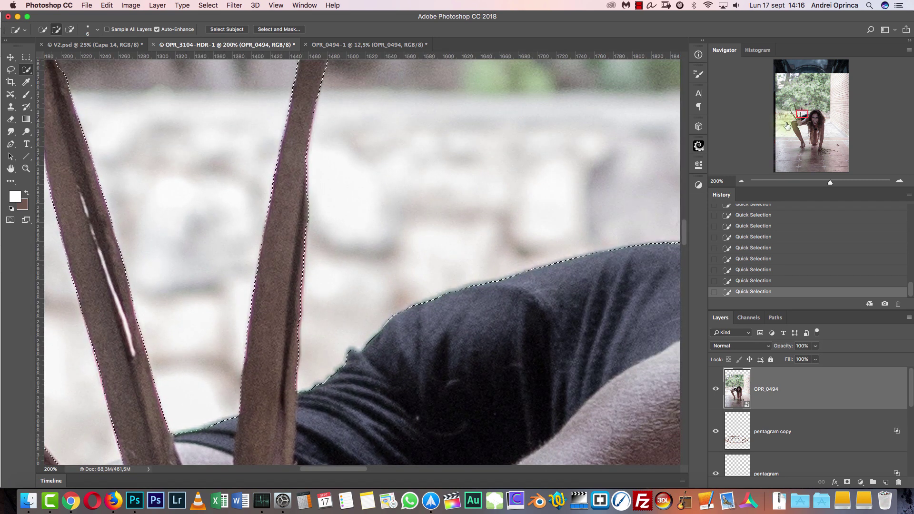
{"action": "left_click", "coordinate": [821, 141]}
{"action": "mouse_move", "coordinate": [481, 337]}
{"action": "left_mouse_down"}
{"action": "mouse_move", "coordinate": [568, 233]}
{"action": "mouse_move", "coordinate": [492, 251]}
{"action": "mouse_move", "coordinate": [487, 260]}
{"action": "mouse_move", "coordinate": [569, 252]}
{"action": "mouse_move", "coordinate": [440, 229]}
{"action": "mouse_move", "coordinate": [501, 285]}
{"action": "mouse_move", "coordinate": [519, 230]}
{"action": "mouse_move", "coordinate": [503, 196]}
{"action": "left_mouse_up"}
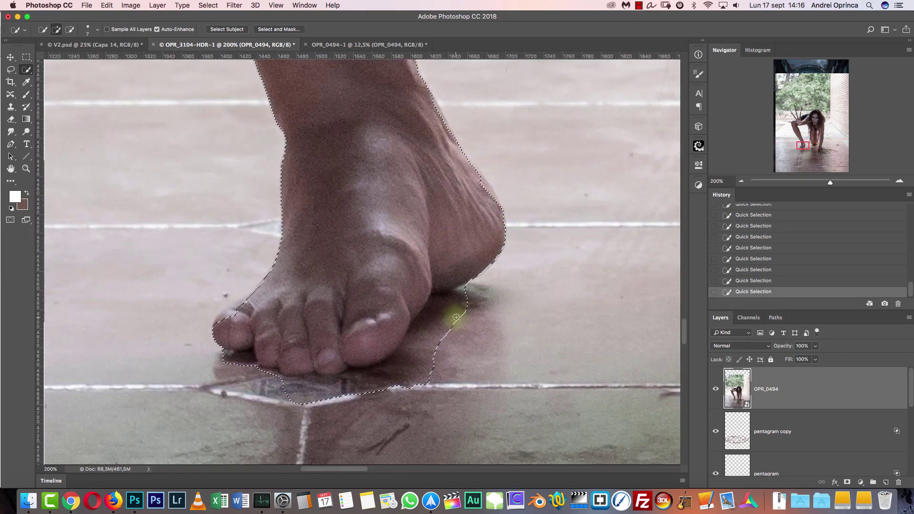
{"action": "key", "text": "bracketright"}
{"action": "key", "text": "bracketright"}
{"action": "key", "text": "bracketright"}
{"action": "key", "text": "bracketright"}
{"action": "key", "text": "bracketright"}
{"action": "key", "text": "bracketright"}
{"action": "key", "text": "super+z"}
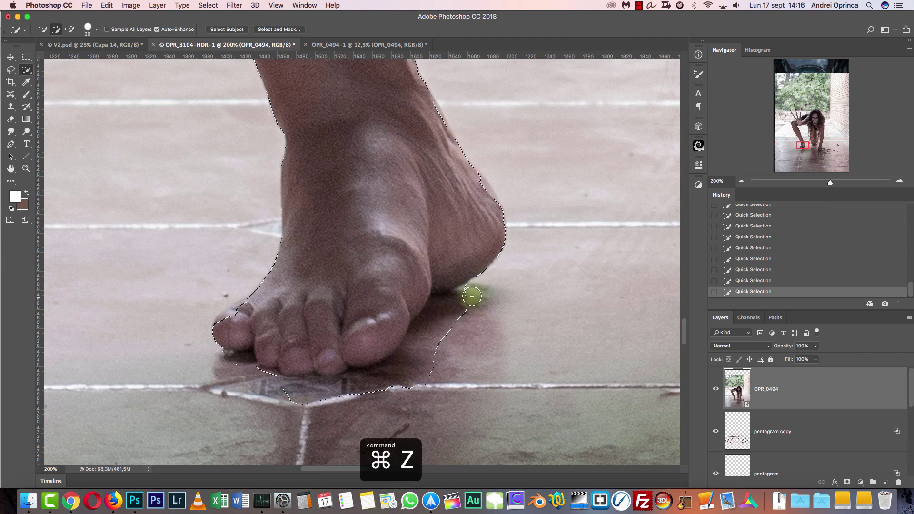
{"action": "mouse_move", "coordinate": [475, 292]}
{"action": "left_mouse_down"}
{"action": "mouse_move", "coordinate": [375, 402]}
{"action": "mouse_move", "coordinate": [449, 306]}
{"action": "mouse_move", "coordinate": [434, 336]}
{"action": "mouse_move", "coordinate": [354, 391]}
{"action": "mouse_move", "coordinate": [324, 395]}
{"action": "left_mouse_up"}
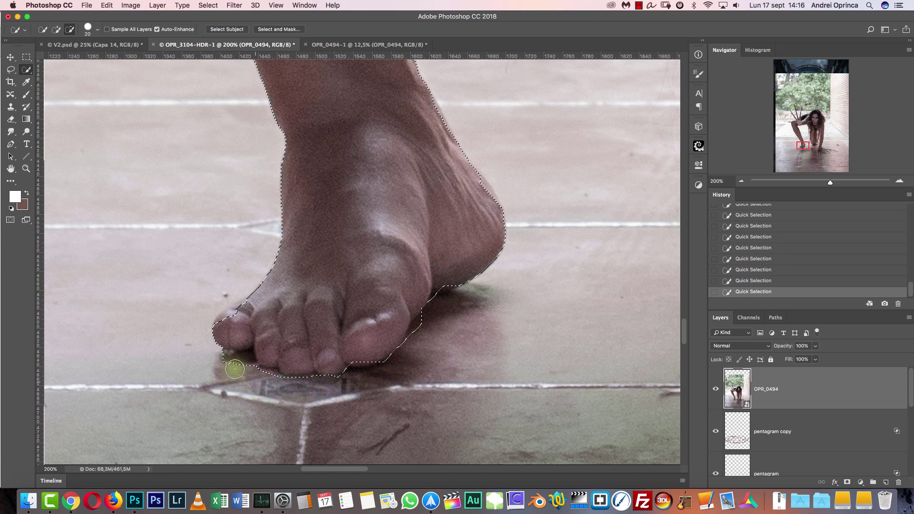
Reduce the brush to 9 px and refine the selection along the outer toes of the planted foot
{"action": "key", "text": "bracketleft"}
{"action": "key", "text": "bracketleft"}
{"action": "mouse_move", "coordinate": [252, 312]}
{"action": "left_mouse_down"}
{"action": "mouse_move", "coordinate": [229, 327]}
{"action": "mouse_move", "coordinate": [234, 306]}
{"action": "mouse_move", "coordinate": [221, 326]}
{"action": "mouse_move", "coordinate": [284, 279]}
{"action": "left_mouse_up"}
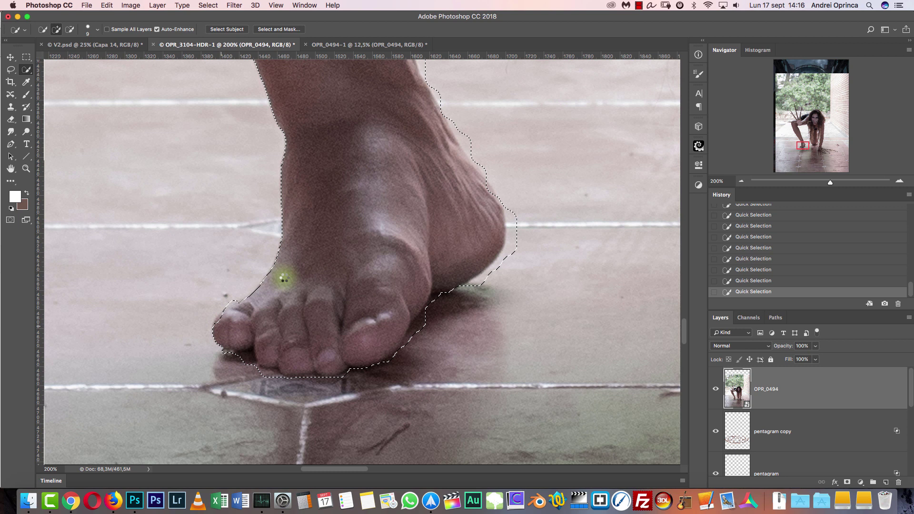
Add a layer mask to the OPR_0494 layer from the selection of the woman
{"action": "left_click", "coordinate": [741, 180]}
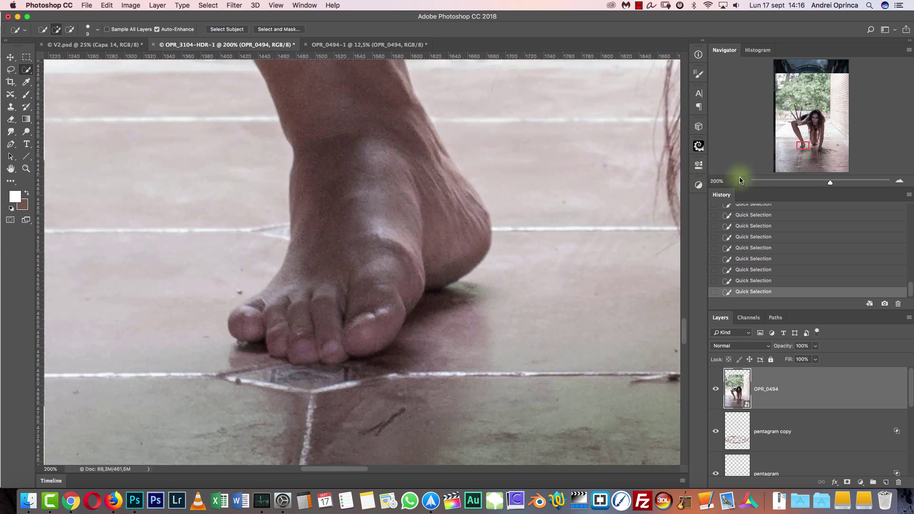
{"action": "left_click", "coordinate": [741, 181]}
{"action": "left_click_drag", "start_coordinate": [574, 287], "coordinate": [340, 305]}
{"action": "key", "text": "super+r"}
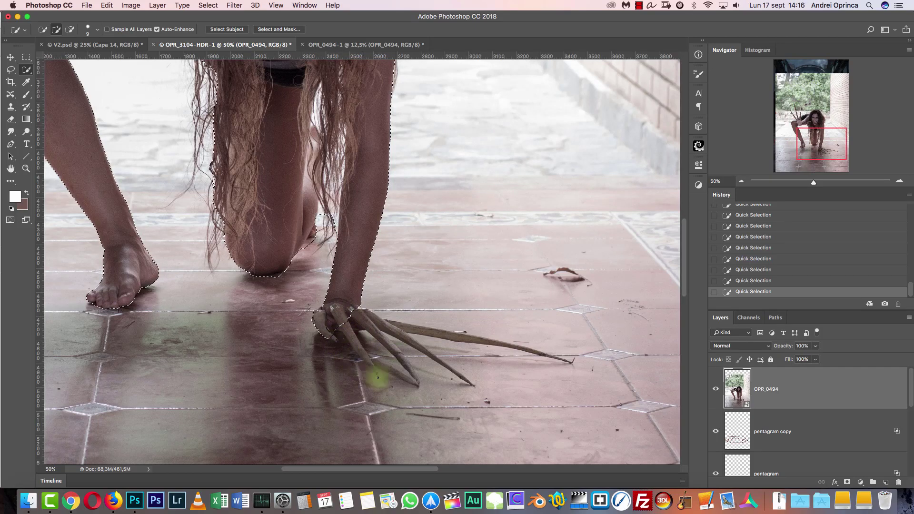
{"action": "left_click_drag", "start_coordinate": [460, 217], "coordinate": [503, 147]}
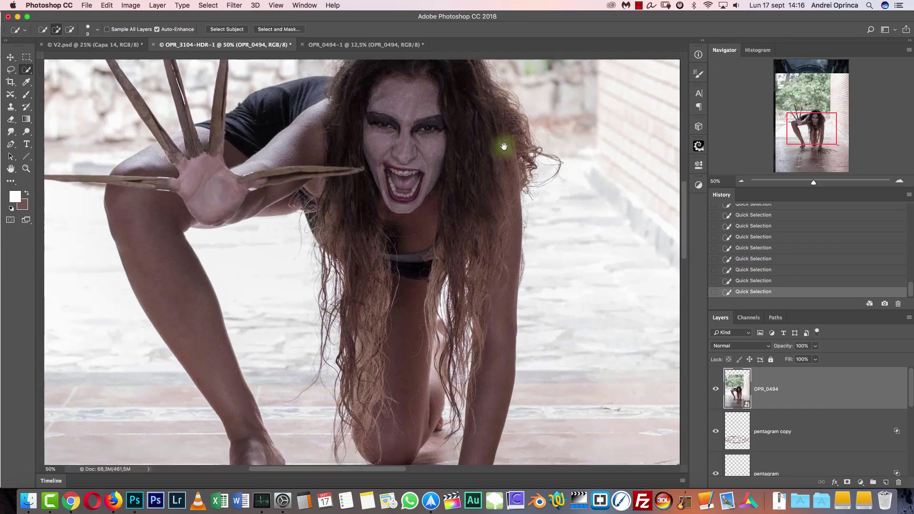
{"action": "left_click", "coordinate": [847, 482]}
{"action": "left_click_drag", "start_coordinate": [809, 133], "coordinate": [802, 117]}
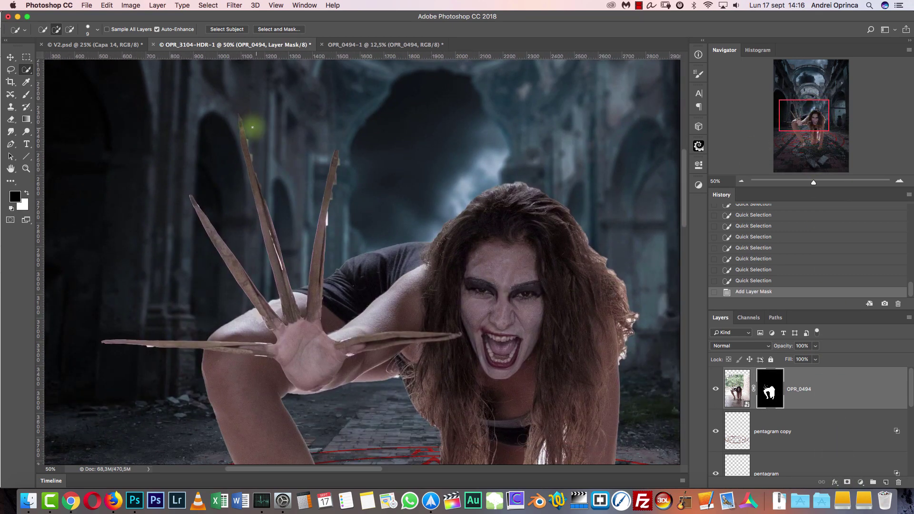
Disable the OPR_0494 layer mask and set the Pen tool to Path mode for tracing the clawed hand on the floor
{"action": "left_click_drag", "start_coordinate": [503, 241], "coordinate": [473, 190]}
{"action": "scroll", "coordinate": [473, 190], "scroll_direction": "down", "scroll_amount": 10}
{"action": "key", "text": "ctrl+1"}
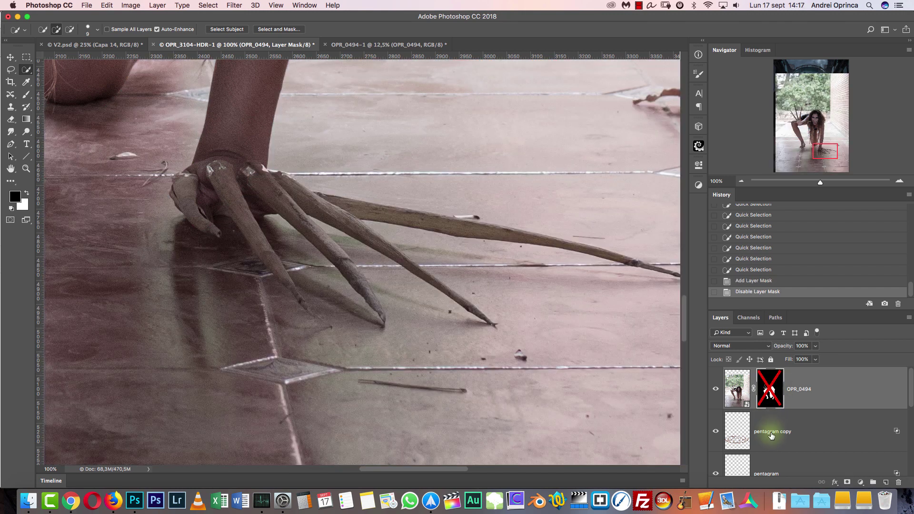
{"action": "left_click", "coordinate": [768, 392], "text": "shift"}
{"action": "key", "text": "p"}
{"action": "left_click", "coordinate": [899, 181]}
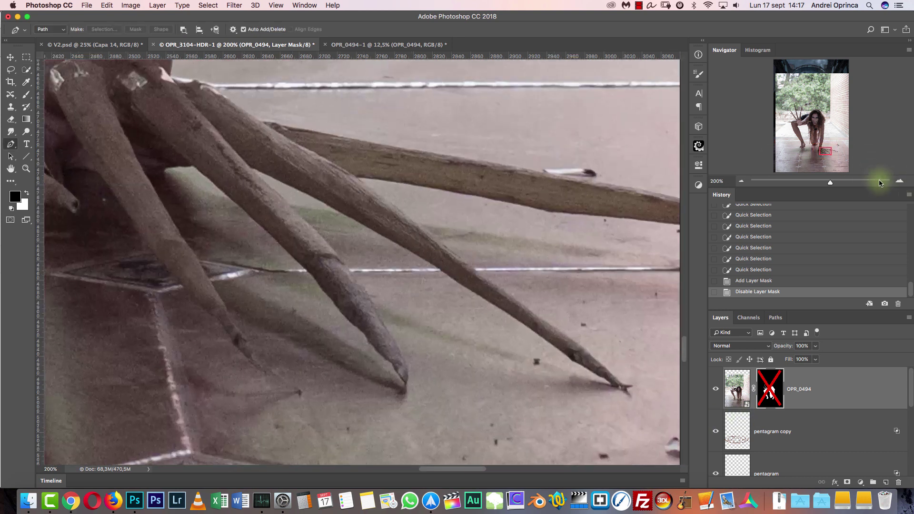
{"action": "left_click_drag", "start_coordinate": [522, 249], "coordinate": [440, 376]}
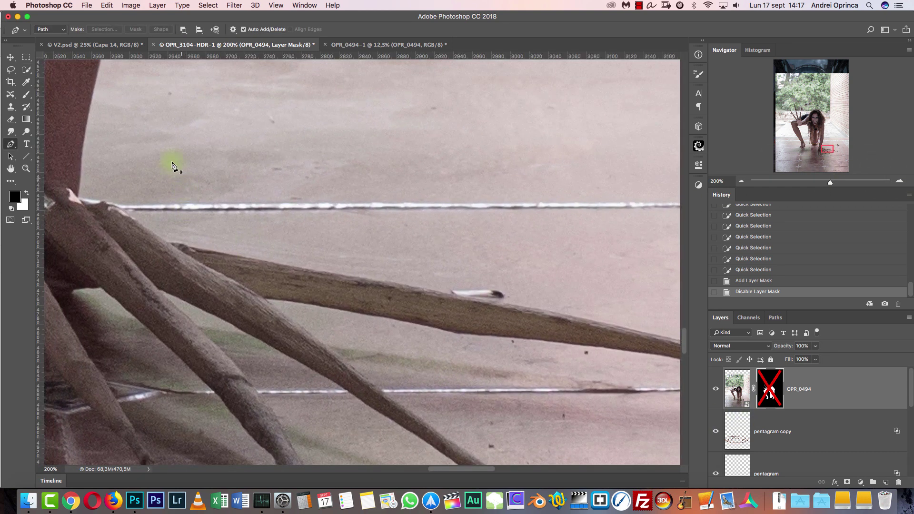
{"action": "scroll", "coordinate": [167, 143], "scroll_direction": "left", "scroll_amount": 3}
{"action": "left_click", "coordinate": [65, 30]}
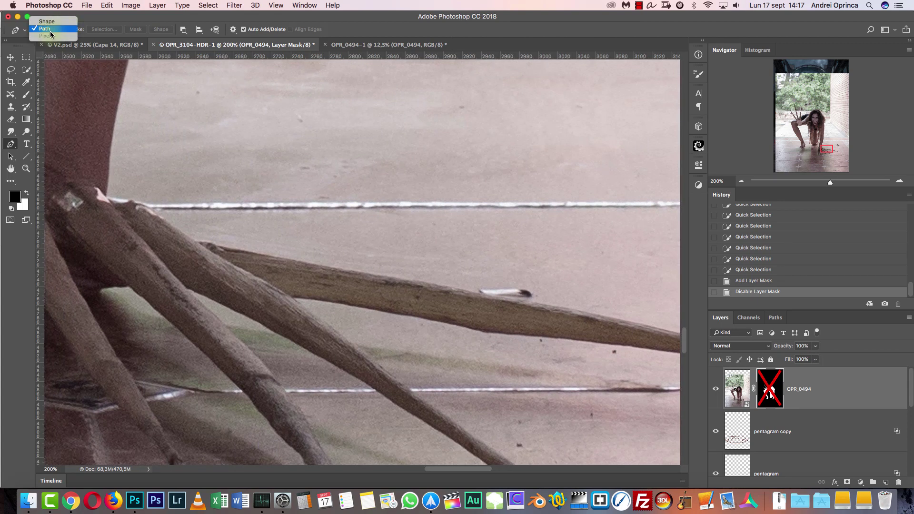
{"action": "left_click", "coordinate": [46, 29]}
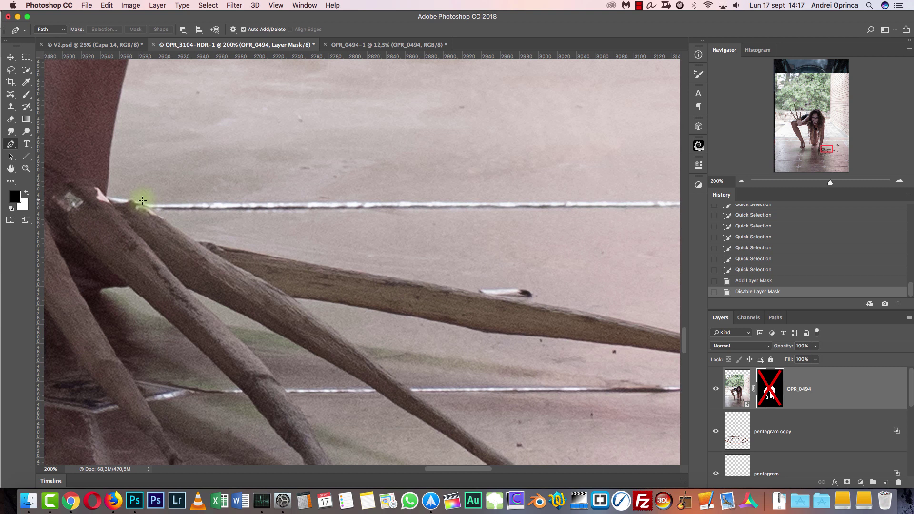
Start a path at the knuckles of the floor hand and trace it along the upper edge of the longest claw
{"action": "scroll", "coordinate": [133, 193], "scroll_direction": "left", "scroll_amount": 3}
{"action": "scroll", "coordinate": [133, 192], "scroll_direction": "down", "scroll_amount": 2}
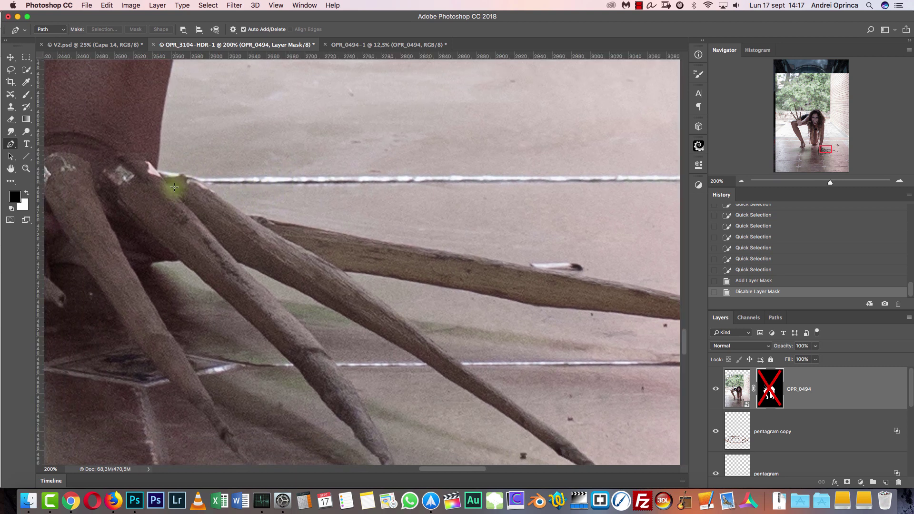
{"action": "left_click", "coordinate": [170, 177]}
{"action": "left_click_drag", "start_coordinate": [190, 178], "coordinate": [189, 176]}
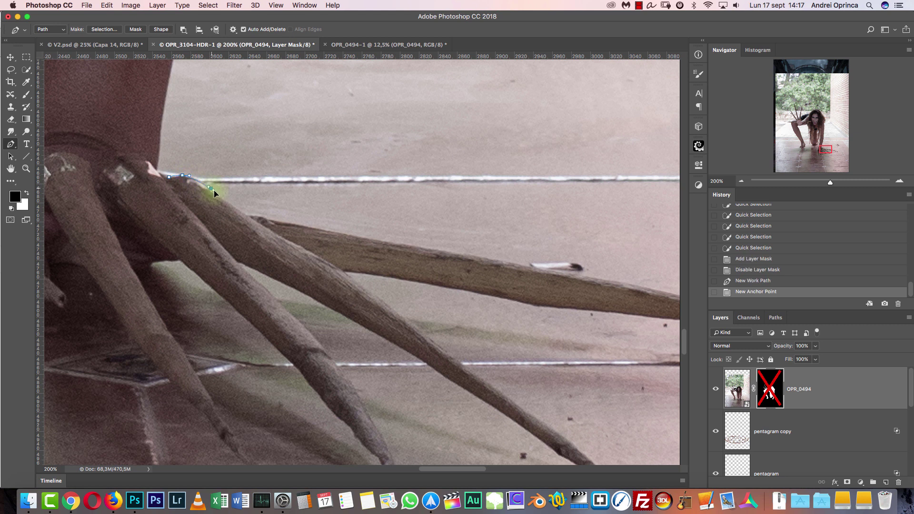
{"action": "left_click", "coordinate": [218, 194]}
{"action": "left_click_drag", "start_coordinate": [250, 216], "coordinate": [252, 218]}
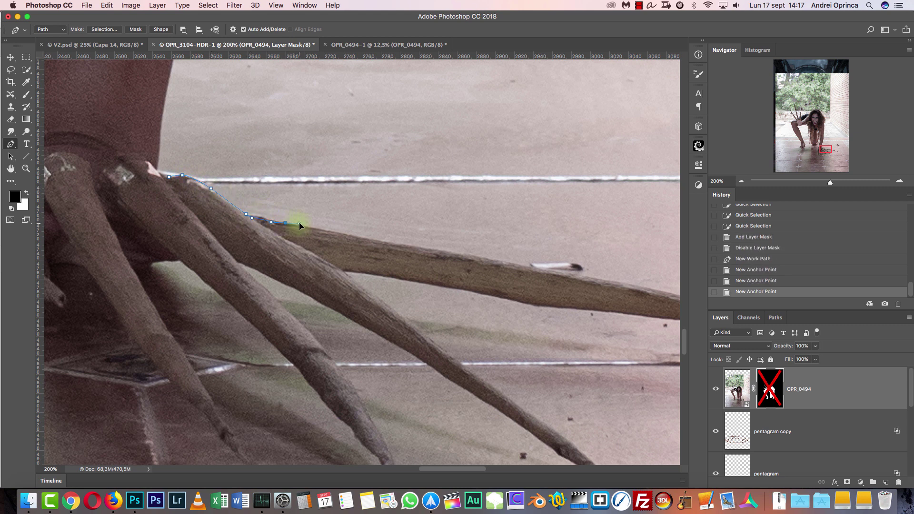
{"action": "left_click", "coordinate": [299, 224]}
{"action": "mouse_move", "coordinate": [378, 233]}
{"action": "left_mouse_down"}
{"action": "mouse_move", "coordinate": [346, 224]}
{"action": "mouse_move", "coordinate": [385, 233]}
{"action": "left_mouse_up"}
{"action": "left_click_drag", "start_coordinate": [498, 251], "coordinate": [430, 216]}
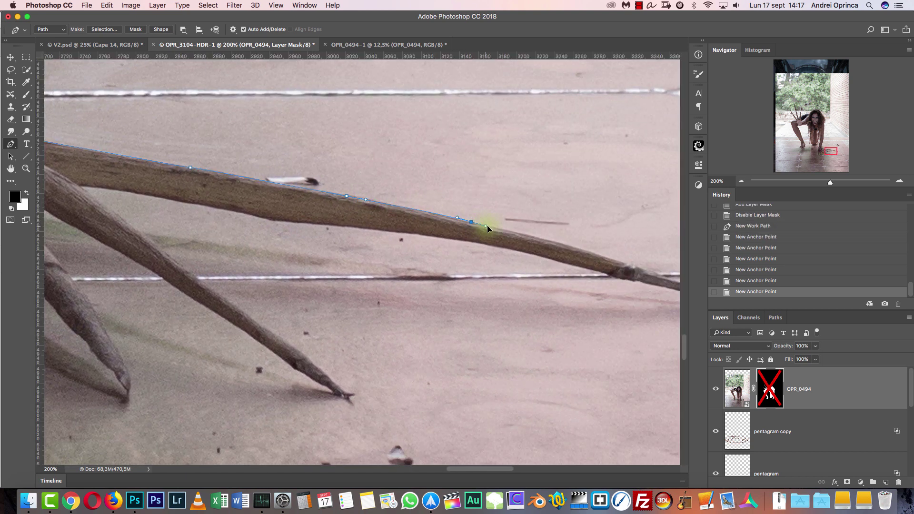
{"action": "left_click_drag", "start_coordinate": [488, 227], "coordinate": [436, 206]}
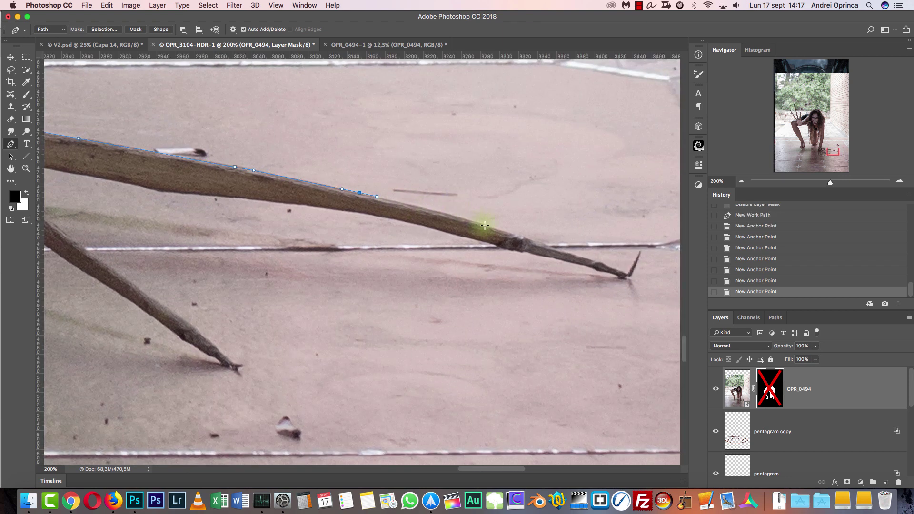
Continue the path around the tip of the longest claw and back along its underside to the neighbouring claw
{"action": "left_click", "coordinate": [504, 228]}
{"action": "left_click_drag", "start_coordinate": [540, 245], "coordinate": [543, 243]}
{"action": "scroll", "coordinate": [414, 236], "scroll_direction": "left", "scroll_amount": 5}
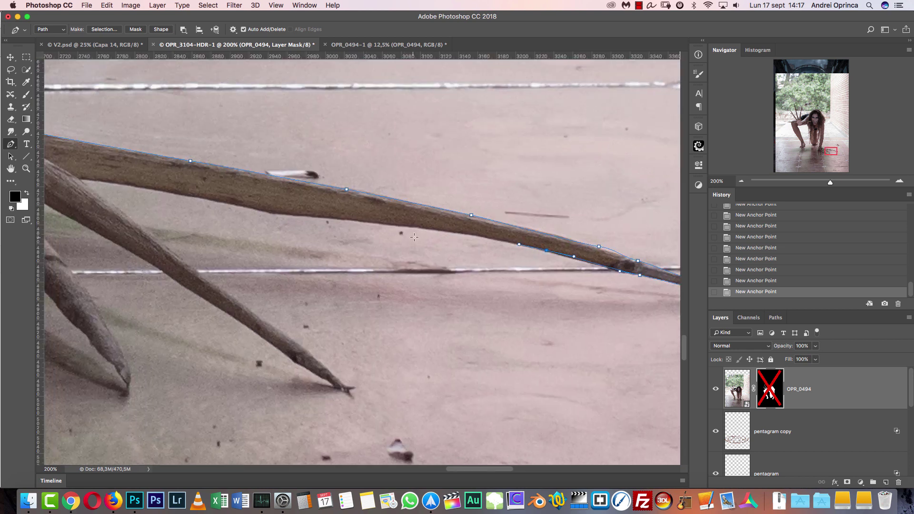
{"action": "left_click_drag", "start_coordinate": [308, 212], "coordinate": [406, 236]}
{"action": "left_click_drag", "start_coordinate": [389, 237], "coordinate": [361, 236]}
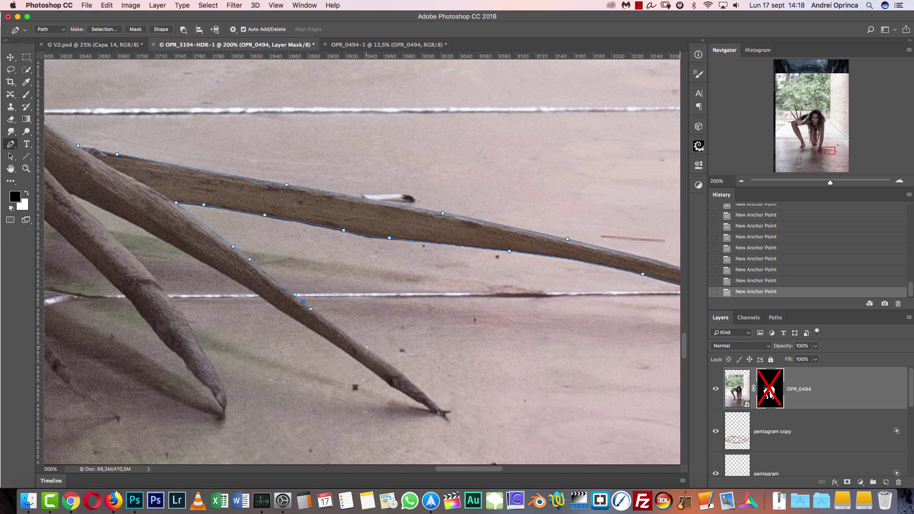
Trace the path down to the second claw's tip, undoing the misplaced anchor points and placing new ones around the tip
{"action": "left_click_drag", "start_coordinate": [367, 347], "coordinate": [376, 355]}
{"action": "scroll", "coordinate": [372, 352], "scroll_direction": "down", "scroll_amount": 5}
{"action": "scroll", "coordinate": [371, 352], "scroll_direction": "right", "scroll_amount": 4}
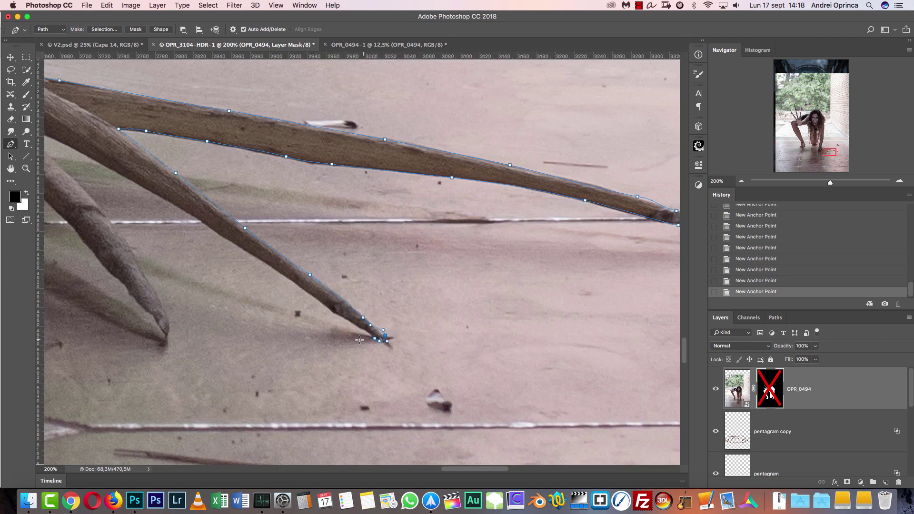
{"action": "key", "text": "super+alt+z"}
{"action": "key", "text": "super+alt+z"}
{"action": "key", "text": "super+alt+z"}
{"action": "left_click", "coordinate": [382, 335]}
{"action": "left_click", "coordinate": [381, 339]}
{"action": "left_click_drag", "start_coordinate": [371, 337], "coordinate": [368, 335]}
Trace the path back up the lower edge of the second claw towards the third claw
{"action": "scroll", "coordinate": [277, 257], "scroll_direction": "up", "scroll_amount": 2}
{"action": "scroll", "coordinate": [276, 256], "scroll_direction": "left", "scroll_amount": 4}
{"action": "left_click_drag", "start_coordinate": [304, 279], "coordinate": [289, 273]}
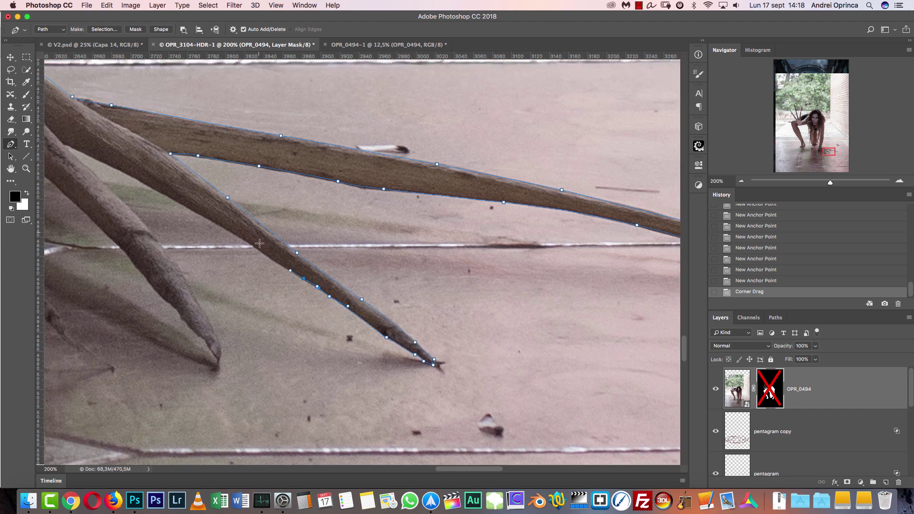
{"action": "left_click_drag", "start_coordinate": [163, 195], "coordinate": [162, 195]}
{"action": "scroll", "coordinate": [163, 195], "scroll_direction": "left", "scroll_amount": 8}
{"action": "scroll", "coordinate": [162, 195], "scroll_direction": "up", "scroll_amount": 2}
{"action": "key", "text": "super+plus"}
{"action": "key", "text": "super+plus"}
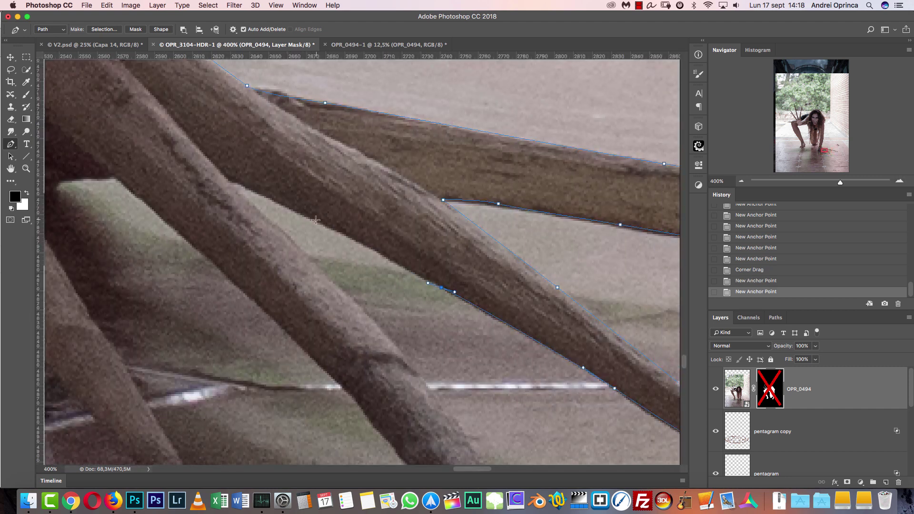
Trace the path down the upper edge of the third claw towards its tip
{"action": "left_click_drag", "start_coordinate": [314, 265], "coordinate": [314, 265]}
{"action": "scroll", "coordinate": [315, 265], "scroll_direction": "down", "scroll_amount": 2}
{"action": "left_click_drag", "start_coordinate": [398, 339], "coordinate": [410, 356]}
{"action": "scroll", "coordinate": [410, 356], "scroll_direction": "down", "scroll_amount": 10}
{"action": "left_click_drag", "start_coordinate": [354, 270], "coordinate": [363, 286]}
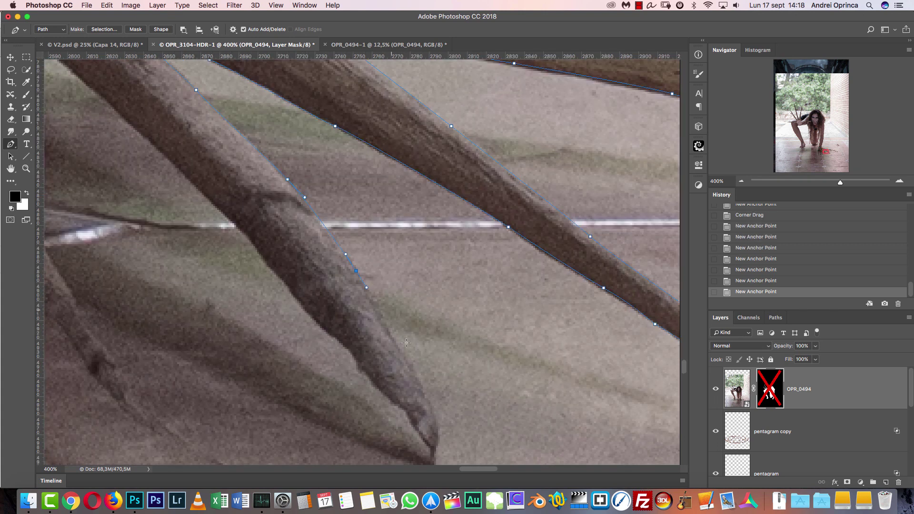
{"action": "left_click_drag", "start_coordinate": [398, 350], "coordinate": [408, 375]}
Continue the path around the third claw's tip and back up its lower edge to the gap near the palm
{"action": "scroll", "coordinate": [408, 375], "scroll_direction": "down", "scroll_amount": 10}
{"action": "mouse_move", "coordinate": [388, 293]}
{"action": "left_mouse_down"}
{"action": "mouse_move", "coordinate": [388, 302]}
{"action": "mouse_move", "coordinate": [377, 300]}
{"action": "left_mouse_up"}
{"action": "scroll", "coordinate": [487, 346], "scroll_direction": "up", "scroll_amount": 2}
{"action": "scroll", "coordinate": [486, 346], "scroll_direction": "left", "scroll_amount": 4}
{"action": "scroll", "coordinate": [359, 240], "scroll_direction": "up", "scroll_amount": 5}
{"action": "scroll", "coordinate": [360, 241], "scroll_direction": "left", "scroll_amount": 4}
{"action": "left_click_drag", "start_coordinate": [328, 222], "coordinate": [398, 350]}
{"action": "left_click_drag", "start_coordinate": [349, 316], "coordinate": [332, 299]}
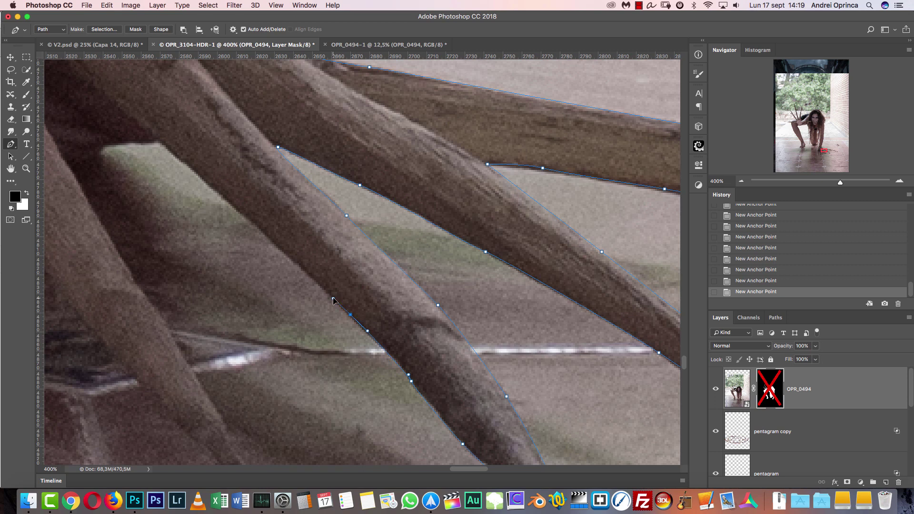
{"action": "left_click_drag", "start_coordinate": [279, 250], "coordinate": [385, 350]}
{"action": "left_click", "coordinate": [363, 330]}
{"action": "left_click", "coordinate": [306, 281]}
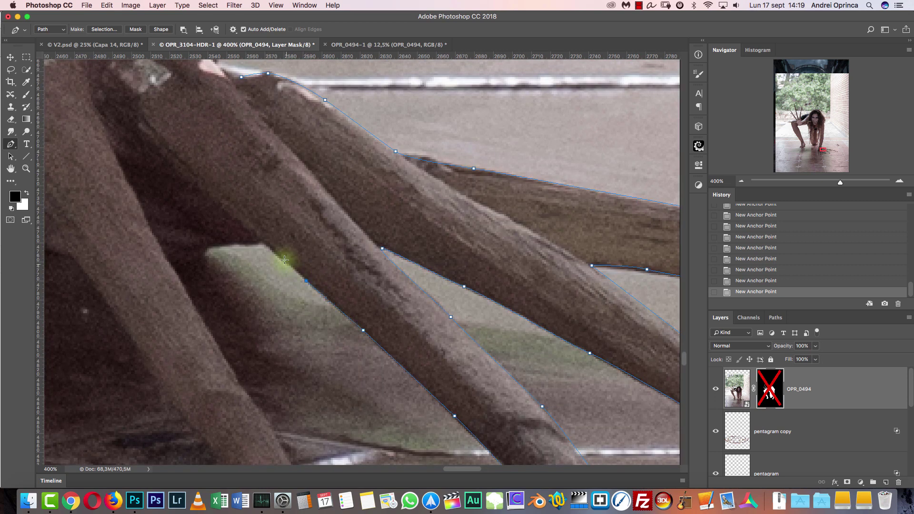
Trace the path with closely spaced anchor points across the shadowed gap between the third and fourth claws
{"action": "left_click", "coordinate": [265, 243]}
{"action": "left_click", "coordinate": [236, 245]}
{"action": "left_click", "coordinate": [211, 244]}
{"action": "left_click", "coordinate": [203, 250]}
{"action": "left_click", "coordinate": [196, 256]}
{"action": "left_click", "coordinate": [190, 261]}
{"action": "left_click", "coordinate": [185, 262]}
{"action": "left_click", "coordinate": [178, 263]}
{"action": "left_click", "coordinate": [169, 263]}
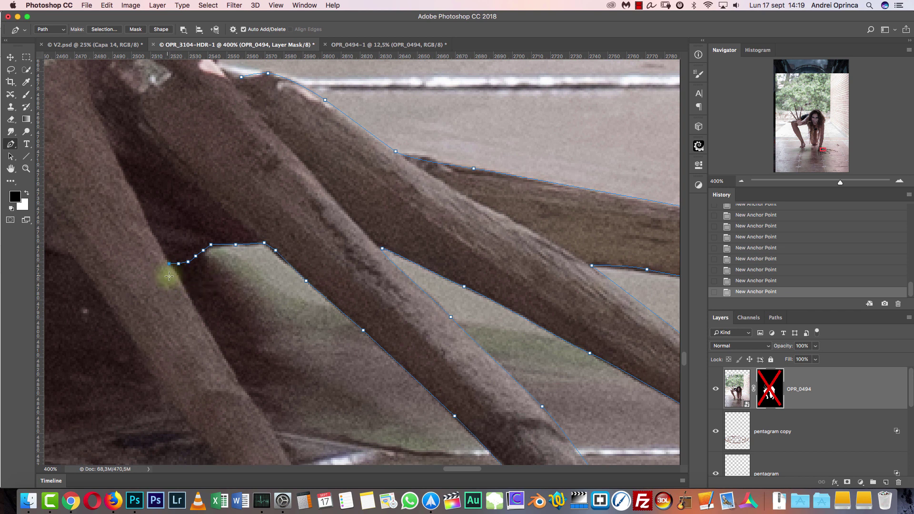
Trace the path down the outer edge of the fourth claw towards its tip
{"action": "left_click_drag", "start_coordinate": [180, 297], "coordinate": [241, 201]}
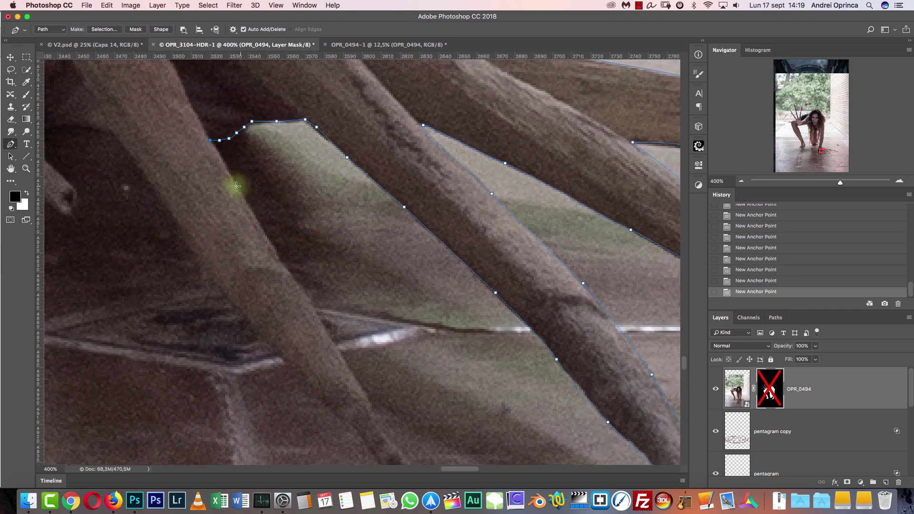
{"action": "left_click", "coordinate": [241, 190]}
{"action": "left_click", "coordinate": [271, 245]}
{"action": "left_click", "coordinate": [303, 293]}
{"action": "left_click_drag", "start_coordinate": [343, 361], "coordinate": [349, 371]}
{"action": "left_click_drag", "start_coordinate": [362, 399], "coordinate": [327, 301]}
{"action": "left_click_drag", "start_coordinate": [336, 313], "coordinate": [337, 318]}
Trace the path back from the fourth claw's tip up along its inner edge
{"action": "left_click", "coordinate": [333, 346]}
{"action": "left_click", "coordinate": [291, 304]}
{"action": "left_click_drag", "start_coordinate": [259, 260], "coordinate": [320, 338]}
{"action": "left_click_drag", "start_coordinate": [277, 306], "coordinate": [273, 300]}
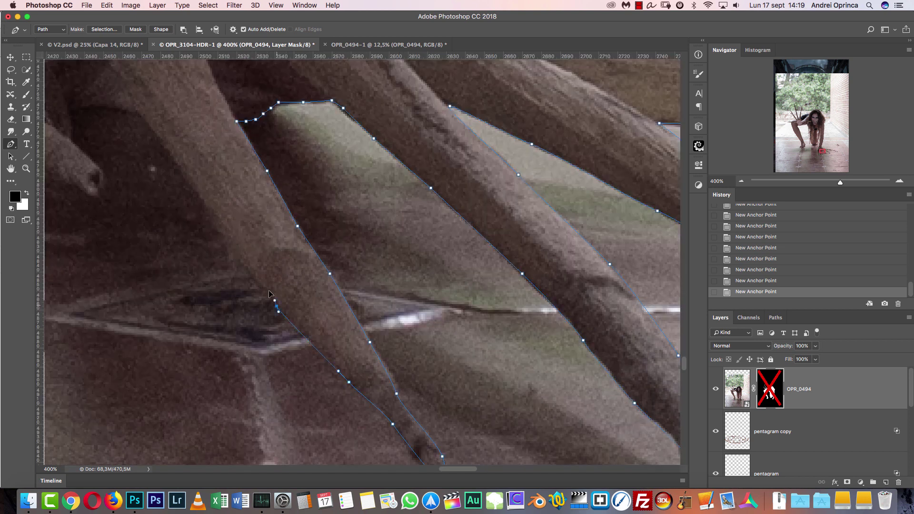
{"action": "left_click_drag", "start_coordinate": [186, 178], "coordinate": [182, 170]}
Carry the path across the dark gap beside the fourth claw and around the tip and underside of the short thumb claw
{"action": "left_click_drag", "start_coordinate": [149, 161], "coordinate": [308, 359]}
{"action": "left_click", "coordinate": [298, 310]}
{"action": "left_click", "coordinate": [252, 301]}
{"action": "left_click_drag", "start_coordinate": [196, 378], "coordinate": [298, 396]}
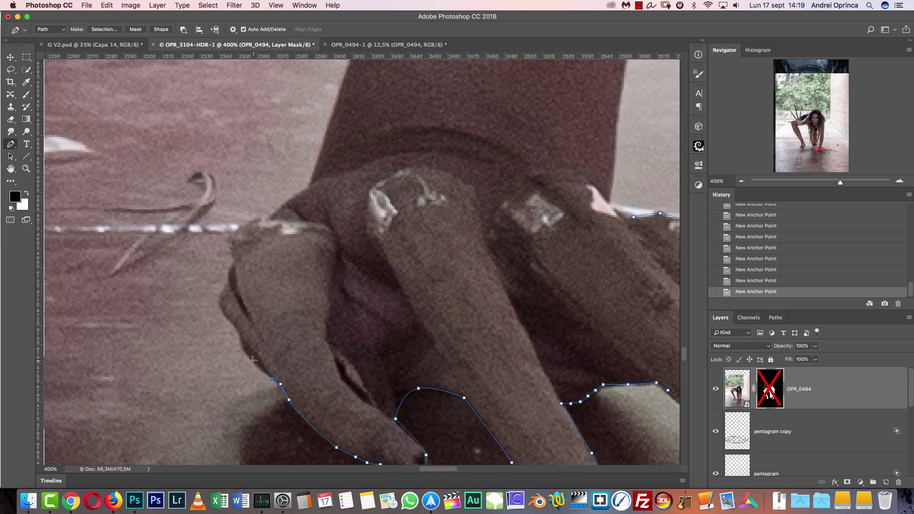
Carry the path up around the thumb knuckle and over the wrist above the back of the hand, and close it at its starting point
{"action": "left_click_drag", "start_coordinate": [307, 185], "coordinate": [298, 315]}
{"action": "left_click", "coordinate": [301, 313]}
{"action": "left_click", "coordinate": [337, 281]}
{"action": "left_click", "coordinate": [380, 265]}
{"action": "left_click", "coordinate": [432, 265]}
{"action": "left_click", "coordinate": [457, 265]}
{"action": "left_click", "coordinate": [481, 270]}
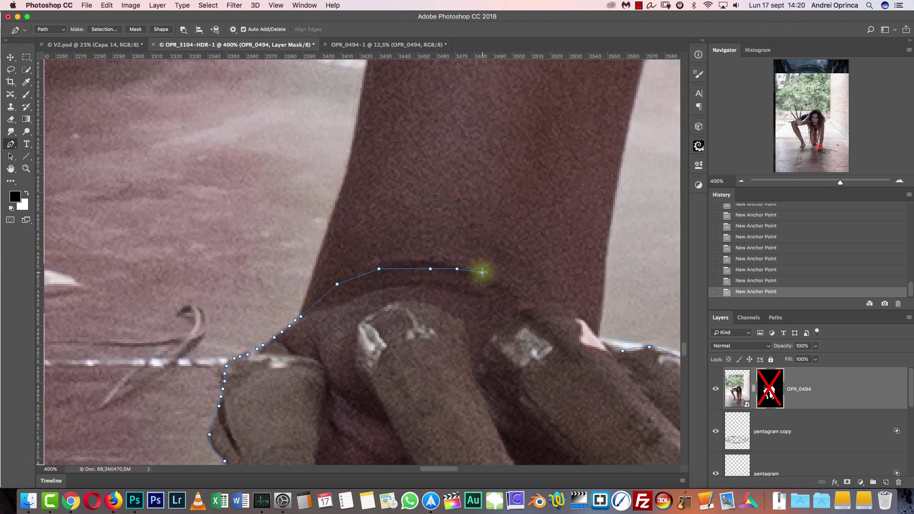
{"action": "left_click_drag", "start_coordinate": [550, 304], "coordinate": [416, 275]}
{"action": "left_click", "coordinate": [416, 277]}
{"action": "left_click", "coordinate": [446, 297]}
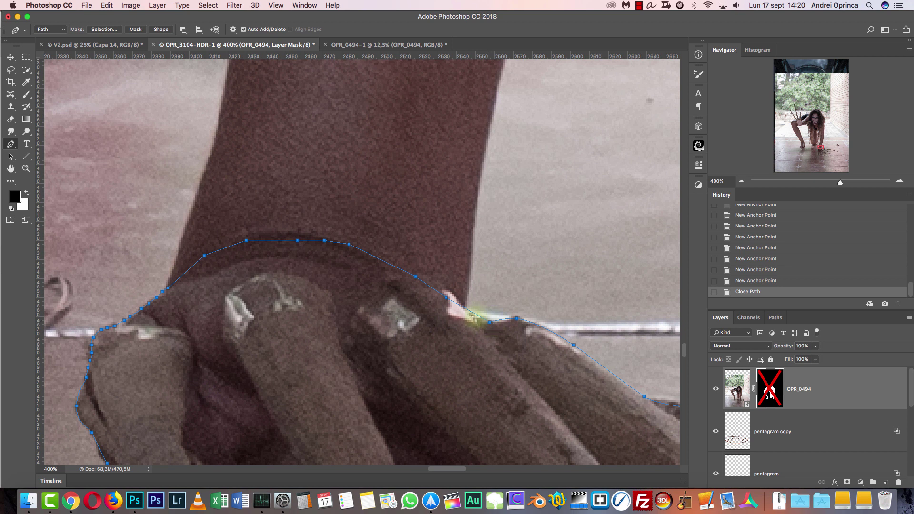
Convert the closed path into a new anti-aliased selection with a 0-pixel feather and re-enable the layer mask of OPR_0494
{"action": "right_click", "coordinate": [417, 302]}
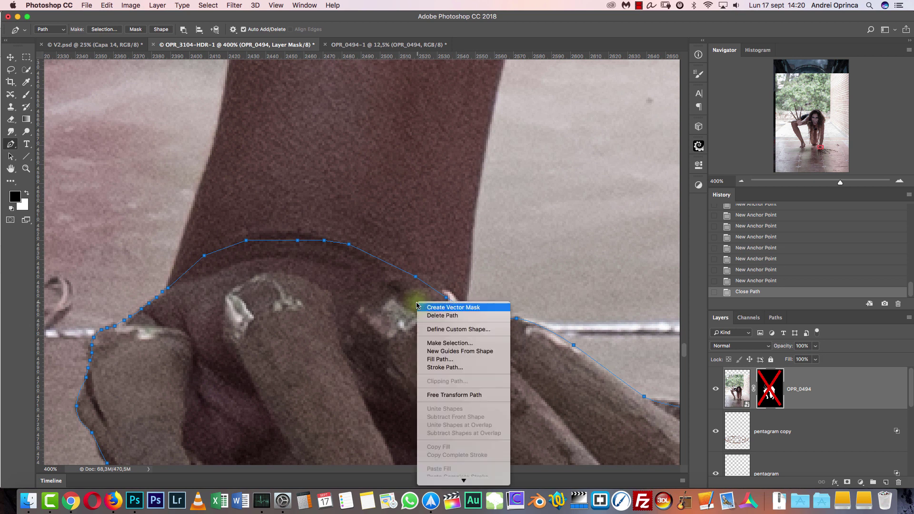
{"action": "left_click", "coordinate": [449, 343]}
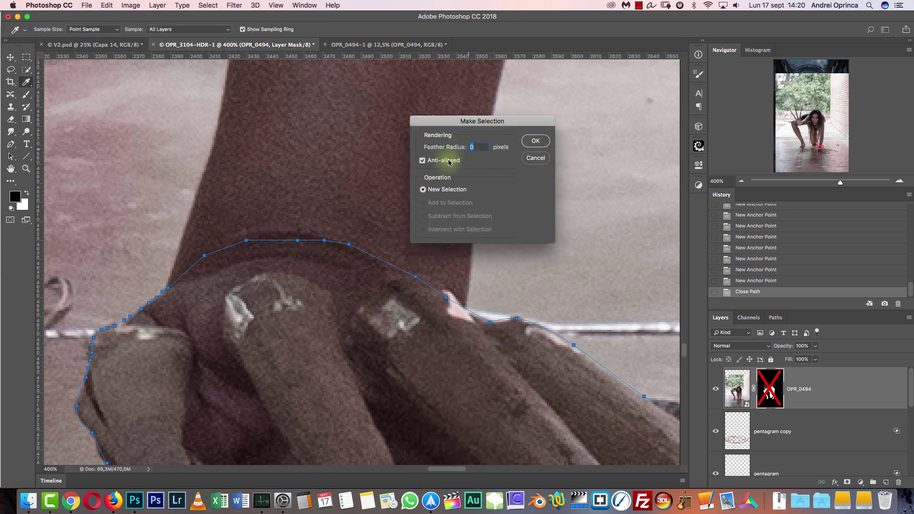
{"action": "left_click", "coordinate": [536, 142]}
{"action": "left_click", "coordinate": [741, 180]}
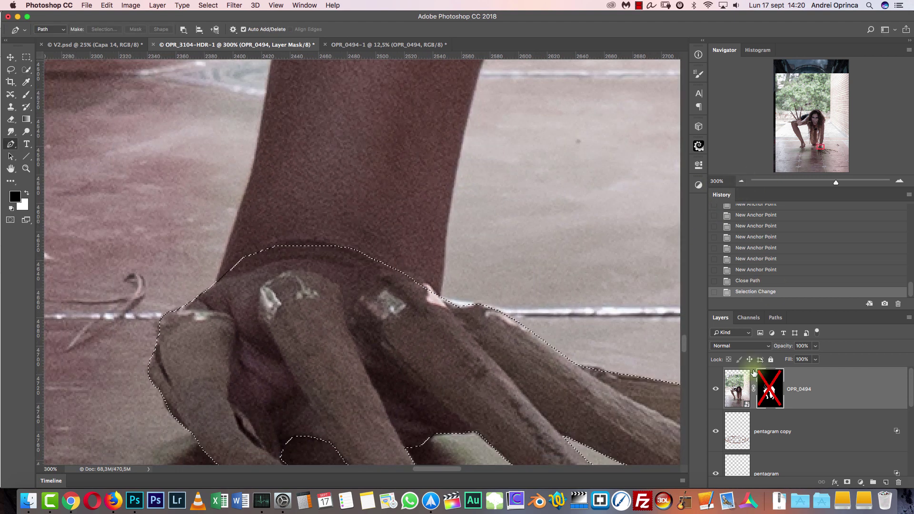
{"action": "left_click", "coordinate": [740, 181]}
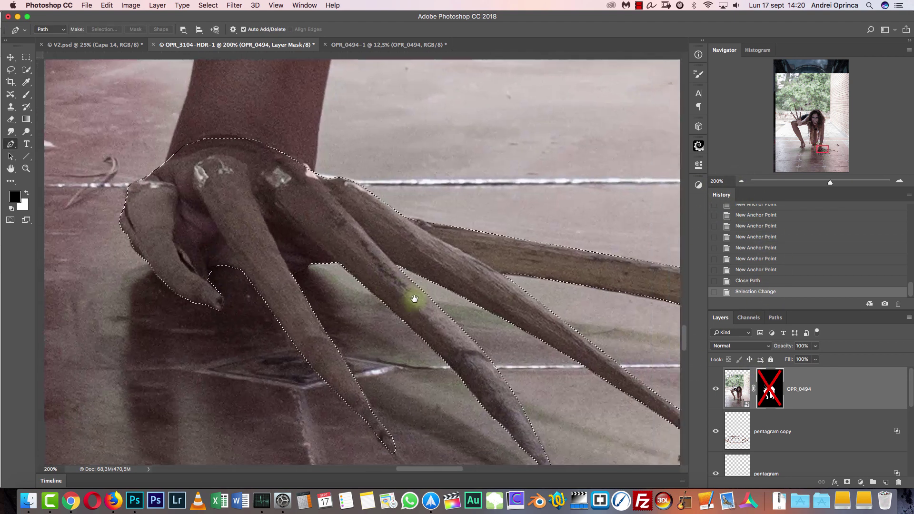
{"action": "left_click", "coordinate": [771, 390], "text": "shift"}
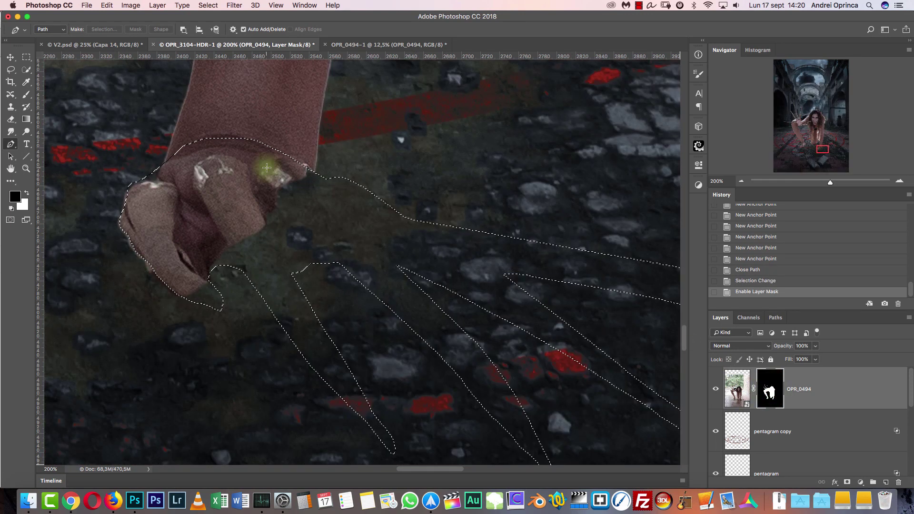
Try to fill the current selection on the OPR_0494 layer mask with white at 100% opacity in Normal mode
{"action": "left_click", "coordinate": [107, 5]}
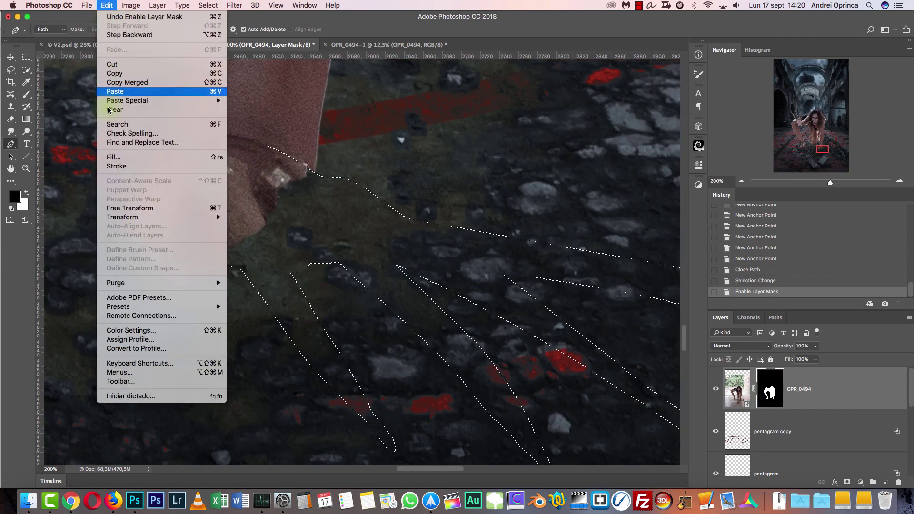
{"action": "left_click", "coordinate": [129, 155]}
{"action": "left_click", "coordinate": [464, 190]}
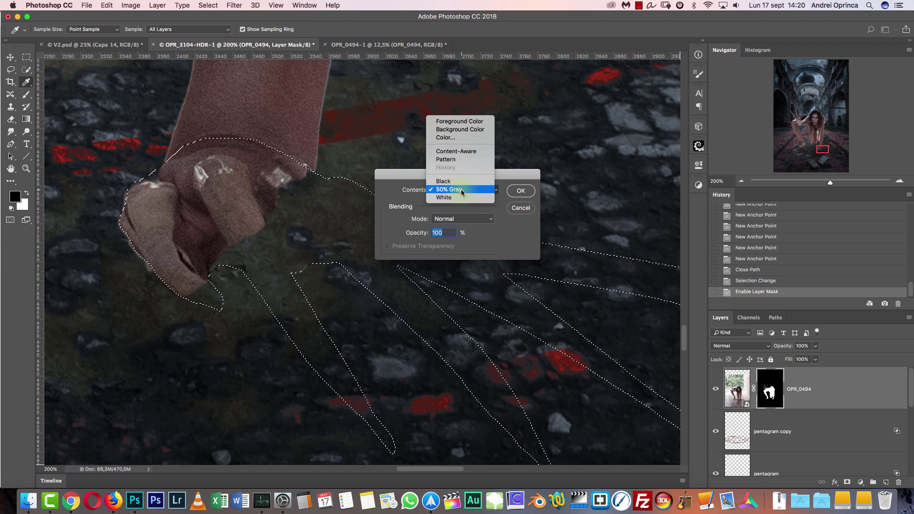
{"action": "left_click", "coordinate": [450, 197]}
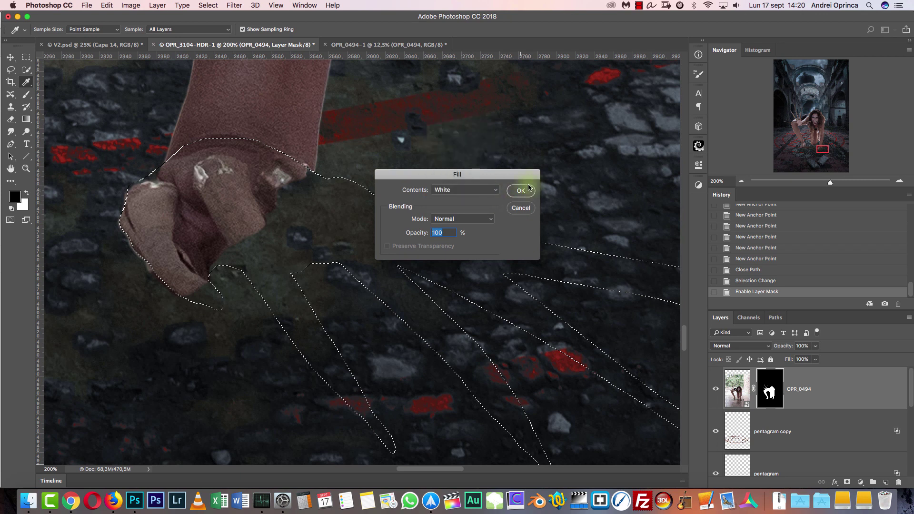
{"action": "left_click", "coordinate": [521, 191]}
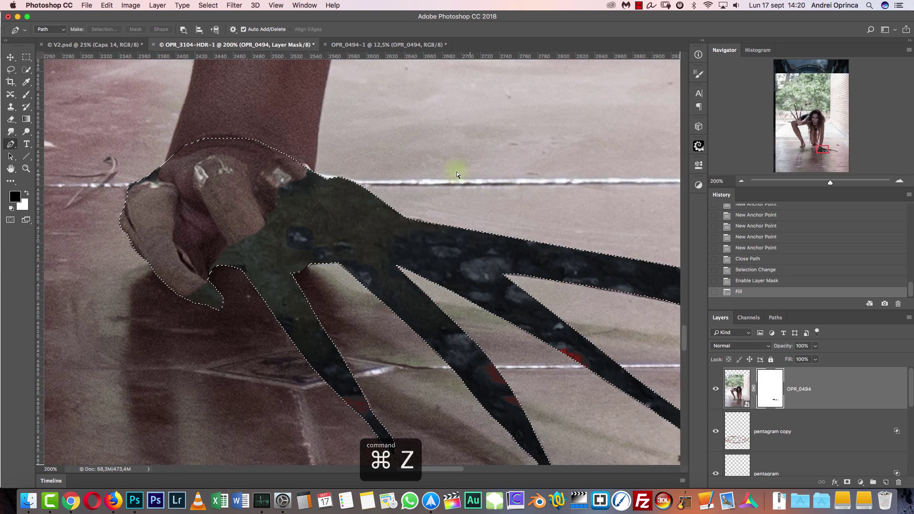
{"action": "key", "text": "super+z"}
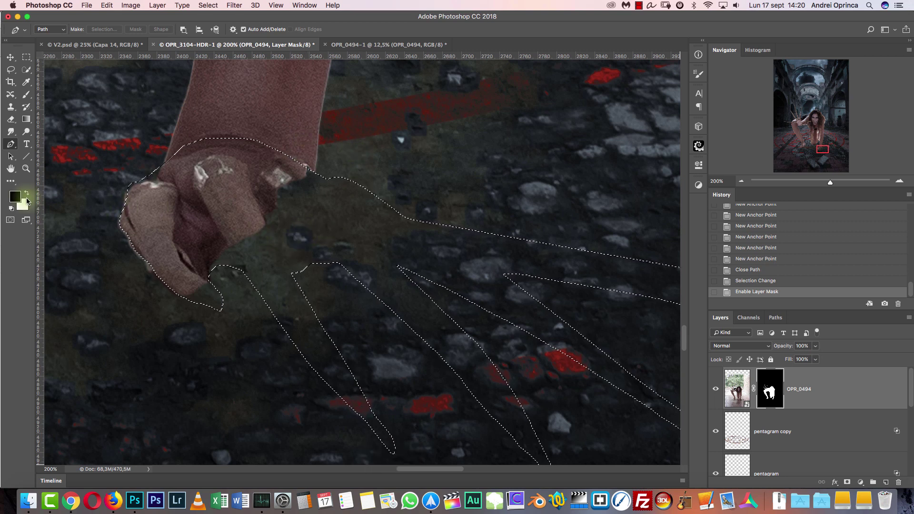
Invert the selection so it covers only the floor hand and claws, and fill it with white on the layer mask
{"action": "left_click", "coordinate": [741, 182]}
{"action": "left_click", "coordinate": [741, 182]}
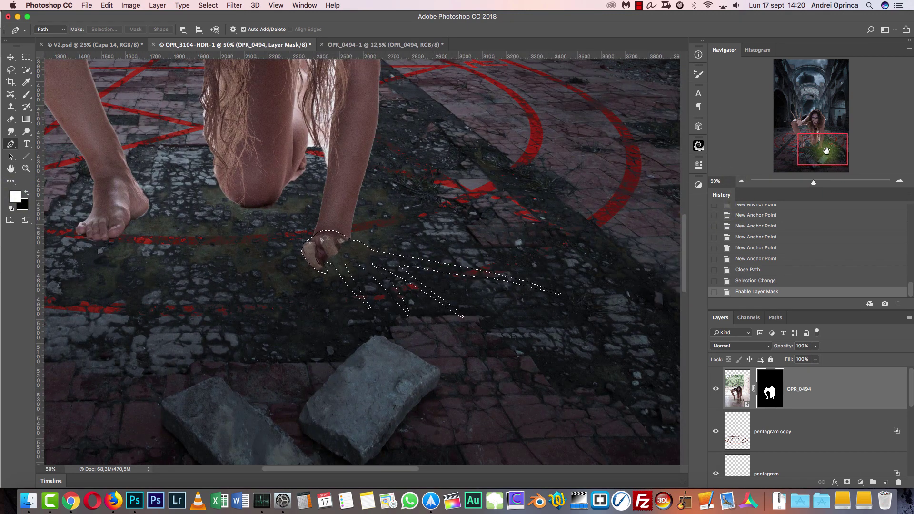
{"action": "left_click_drag", "start_coordinate": [825, 152], "coordinate": [843, 108]}
{"action": "key", "text": "super+0"}
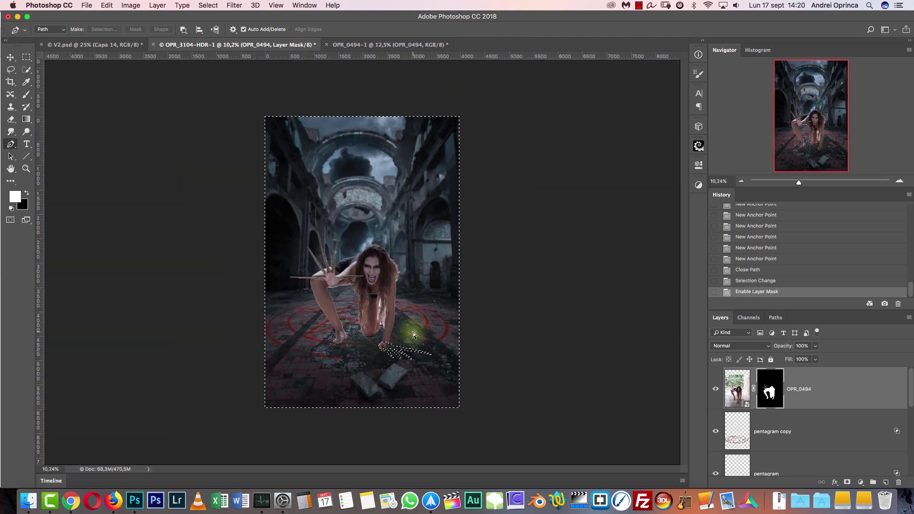
{"action": "key", "text": "super+shift+i"}
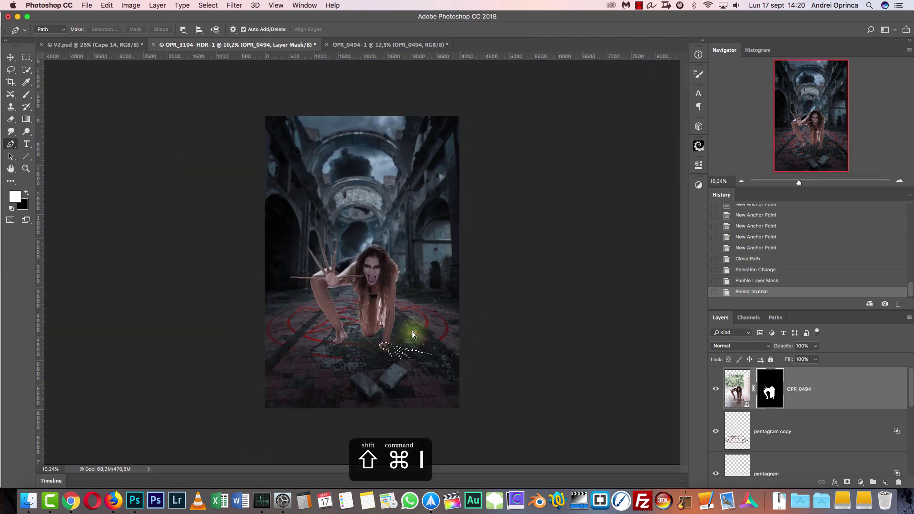
{"action": "left_click", "coordinate": [208, 5]}
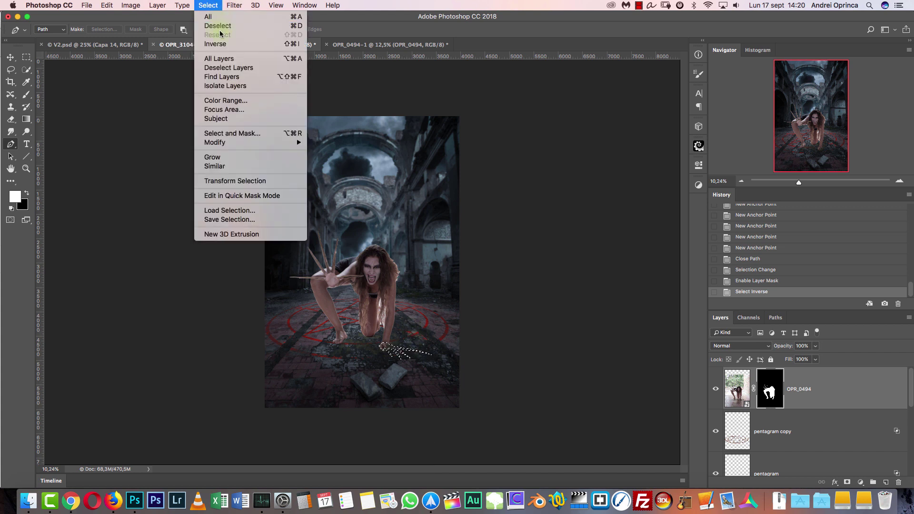
{"action": "key", "text": "super+1"}
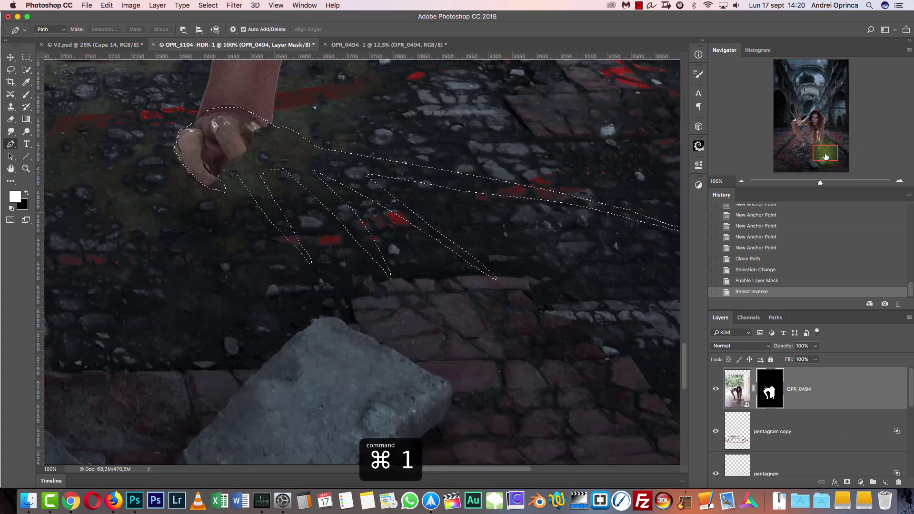
{"action": "key", "text": "alt+BackSpace"}
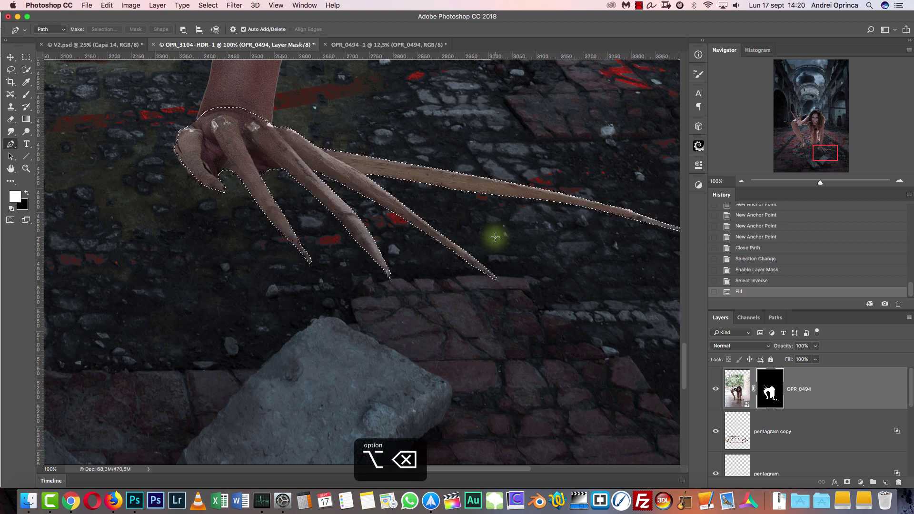
{"action": "left_click", "coordinate": [107, 5]}
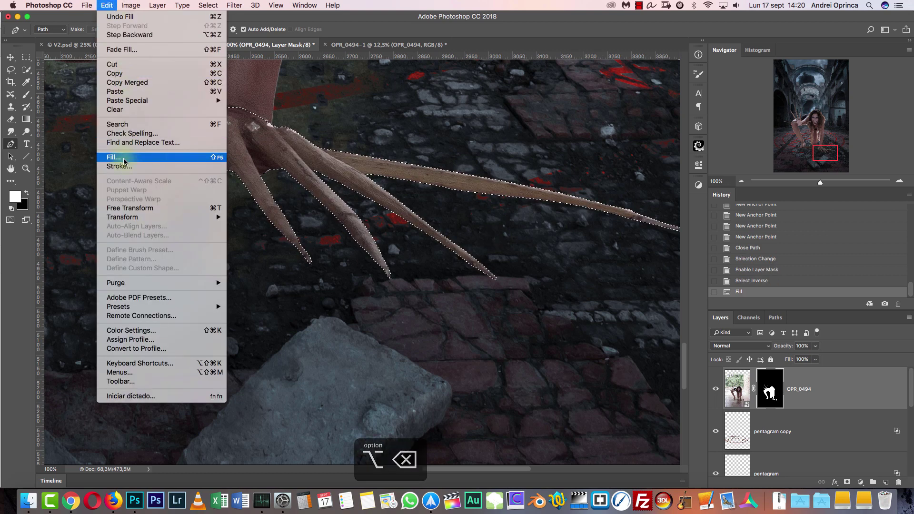
{"action": "left_click", "coordinate": [119, 152]}
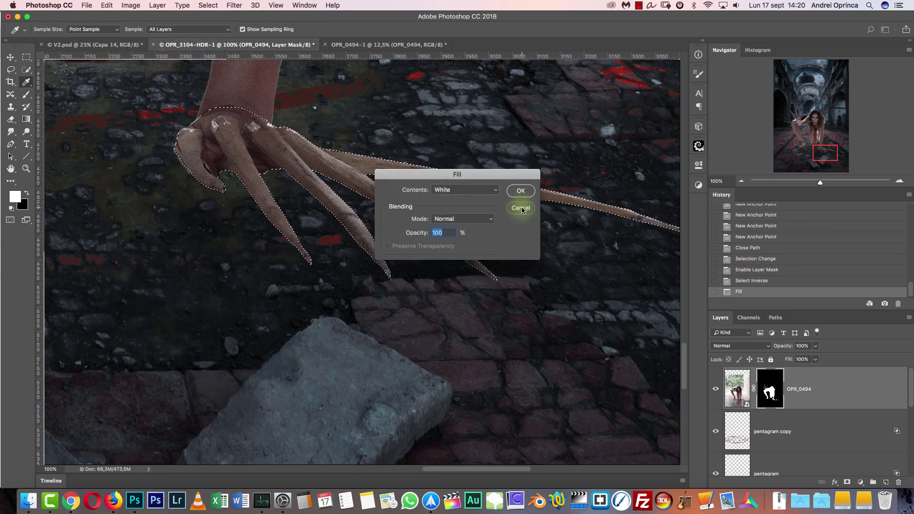
{"action": "left_click", "coordinate": [520, 208]}
Deselect the floor hand's claws and switch to the Brush tool for cleaning the mask around the raised hand's claws
{"action": "key", "text": "super+d"}
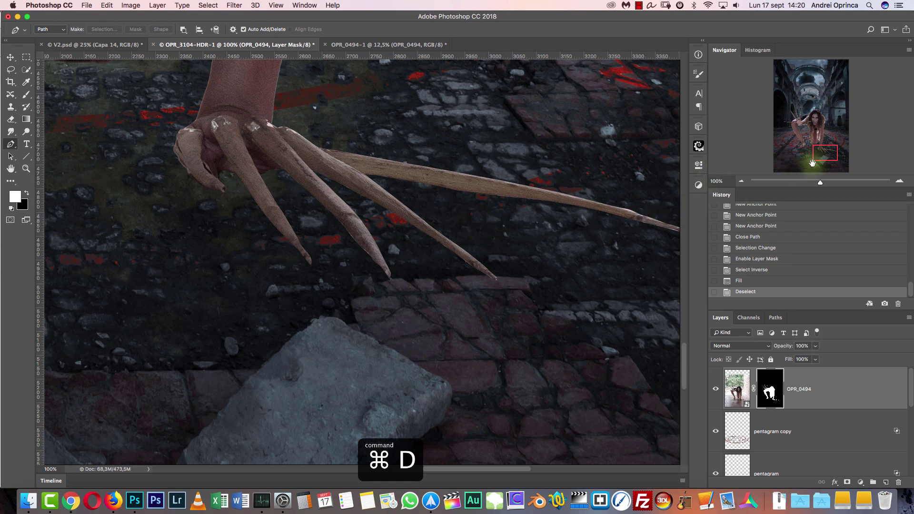
{"action": "left_click_drag", "start_coordinate": [811, 153], "coordinate": [771, 141]}
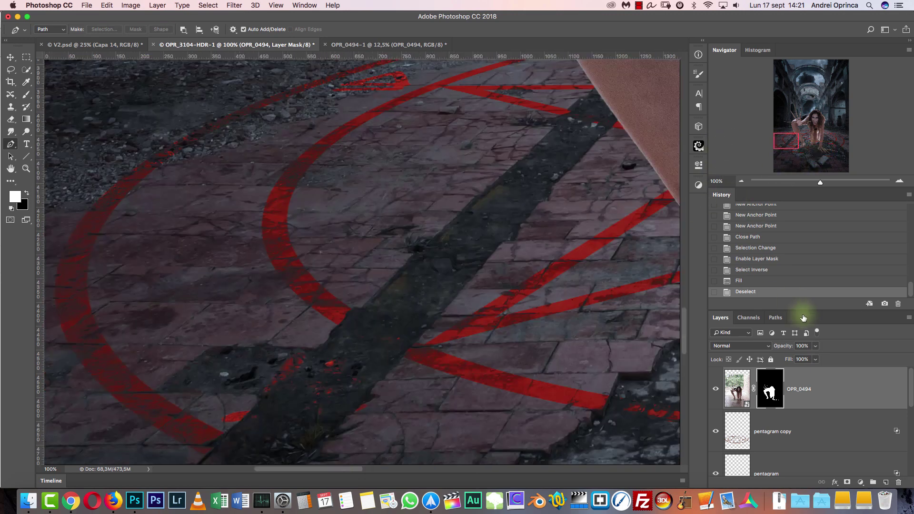
{"action": "left_click", "coordinate": [800, 115]}
{"action": "scroll", "coordinate": [476, 191], "scroll_direction": "right", "scroll_amount": 2}
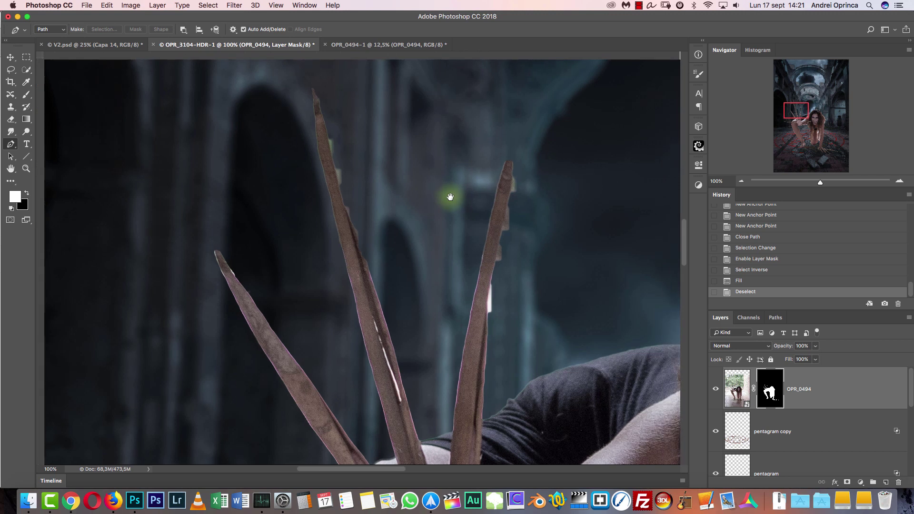
{"action": "key", "text": "b"}
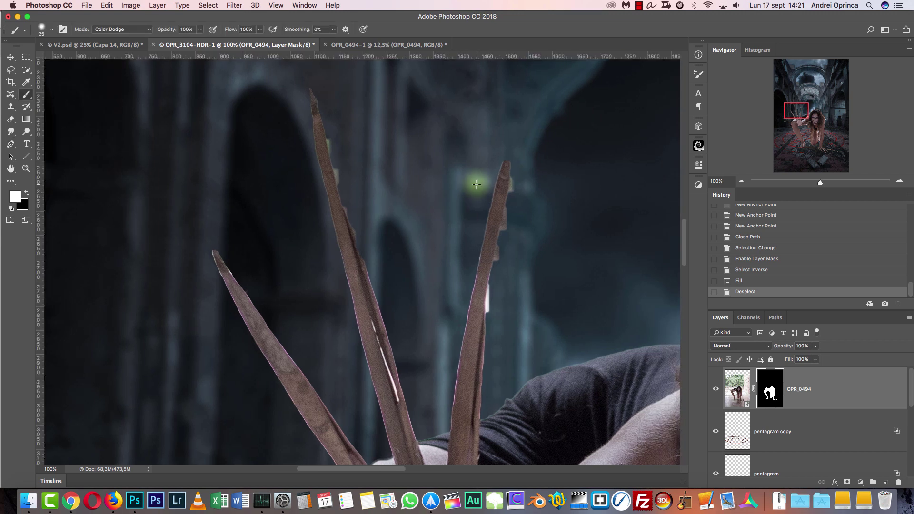
Set the brush size to 25 px and its blending mode to Normal
{"action": "left_click", "coordinate": [899, 180]}
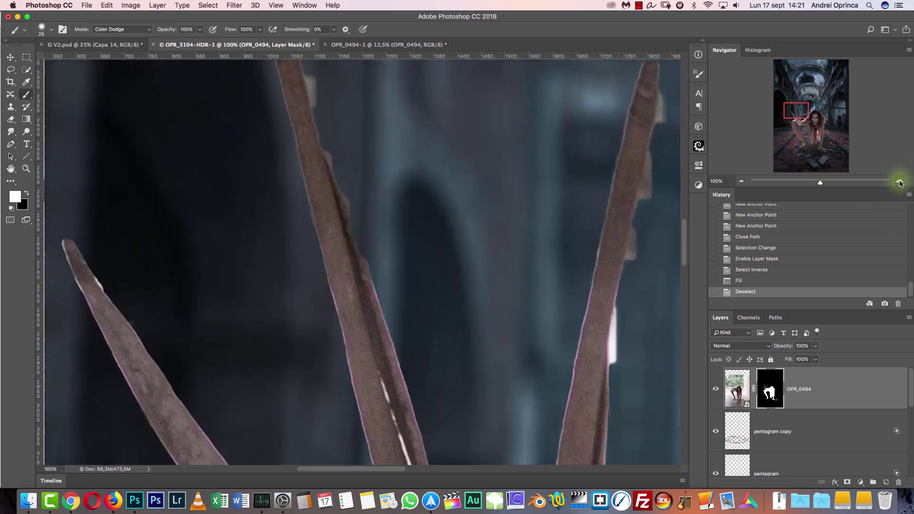
{"action": "left_click", "coordinate": [899, 181]}
{"action": "scroll", "coordinate": [571, 276], "scroll_direction": "right", "scroll_amount": 3}
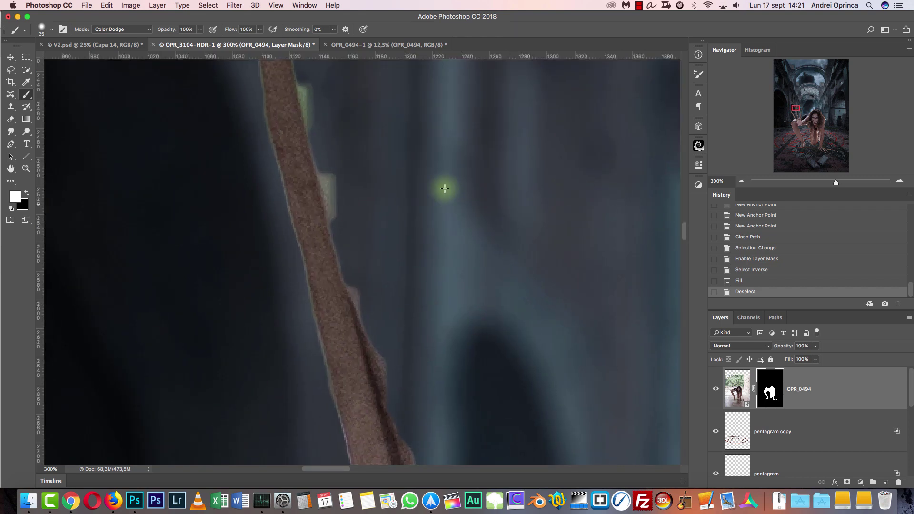
{"action": "right_click", "coordinate": [445, 188]}
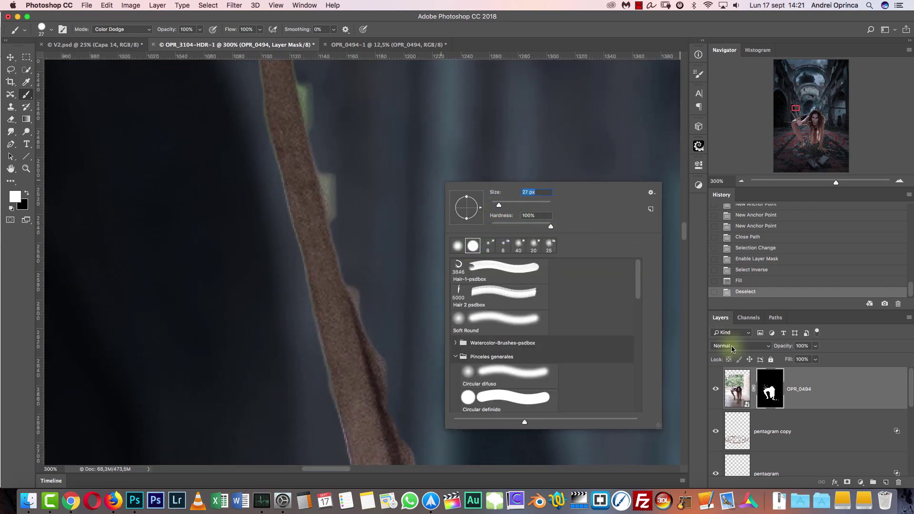
{"action": "type", "text": "30"}
{"action": "key", "text": "Return"}
{"action": "key", "text": "bracketleft"}
{"action": "left_click_drag", "start_coordinate": [341, 142], "coordinate": [389, 272]}
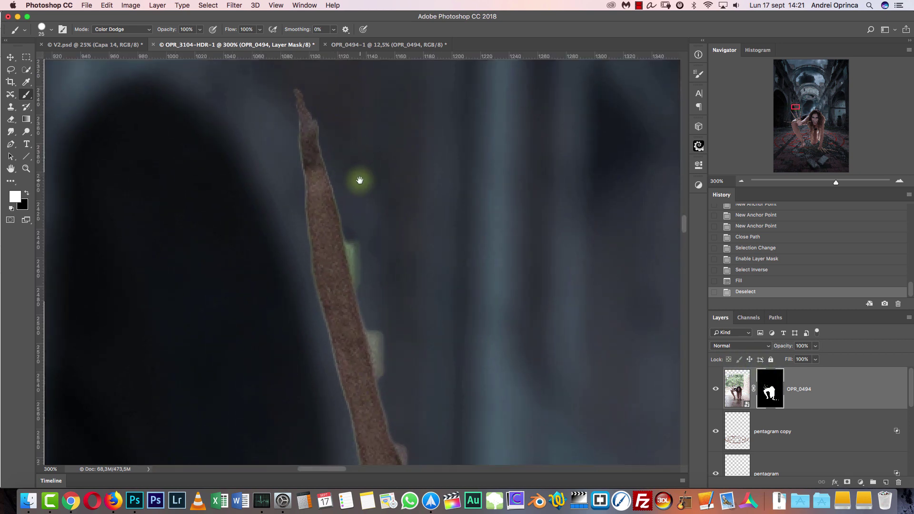
{"action": "left_click_drag", "start_coordinate": [359, 180], "coordinate": [321, 163]}
{"action": "left_click", "coordinate": [149, 29]}
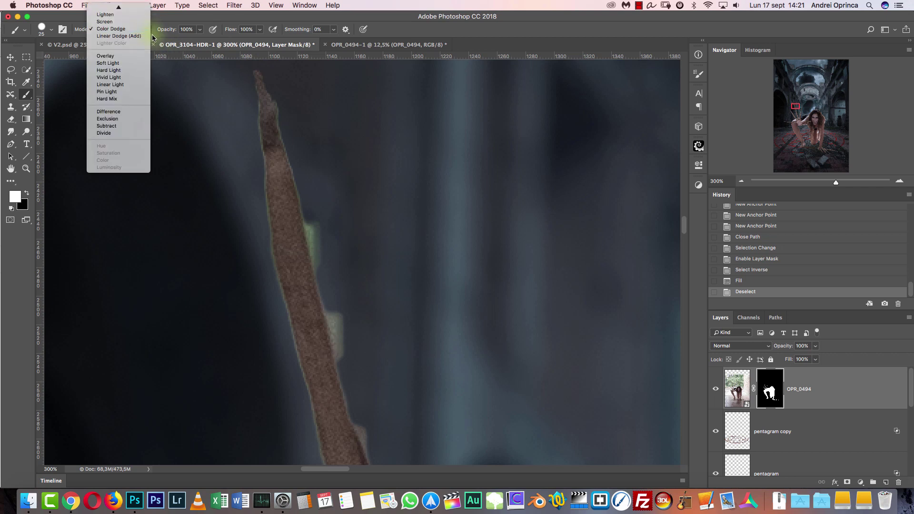
{"action": "left_click", "coordinate": [119, 8]}
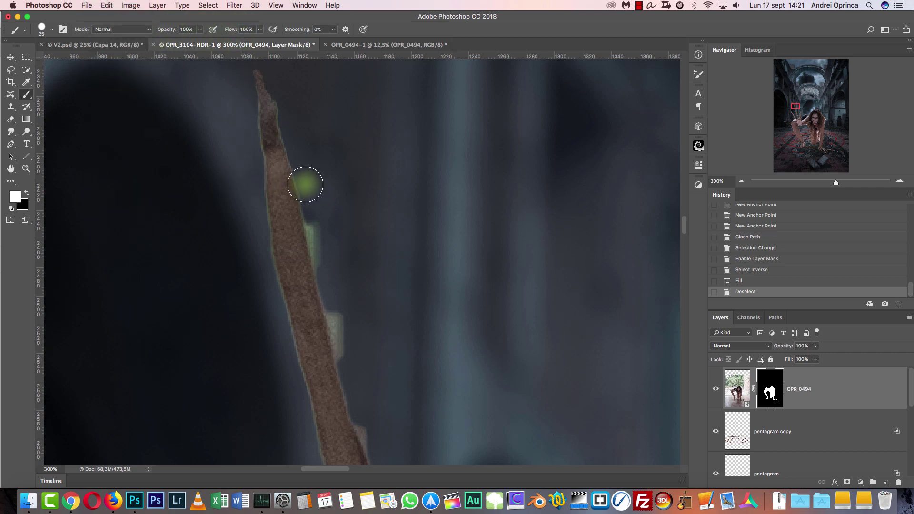
Paint the mask with a 10 px black brush over the green background fragment near the tip of the raised hand's middle claw
{"action": "key", "text": "x"}
{"action": "key", "text": "bracketleft"}
{"action": "key", "text": "bracketleft"}
{"action": "key", "text": "bracketleft"}
{"action": "mouse_move", "coordinate": [314, 216]}
{"action": "left_mouse_down"}
{"action": "mouse_move", "coordinate": [328, 259]}
{"action": "mouse_move", "coordinate": [313, 229]}
{"action": "mouse_move", "coordinate": [328, 273]}
{"action": "mouse_move", "coordinate": [315, 235]}
{"action": "left_mouse_up"}
{"action": "left_click", "coordinate": [328, 258]}
Turn off Transfer and Shape Dynamics in the brush settings
{"action": "left_click", "coordinate": [698, 74]}
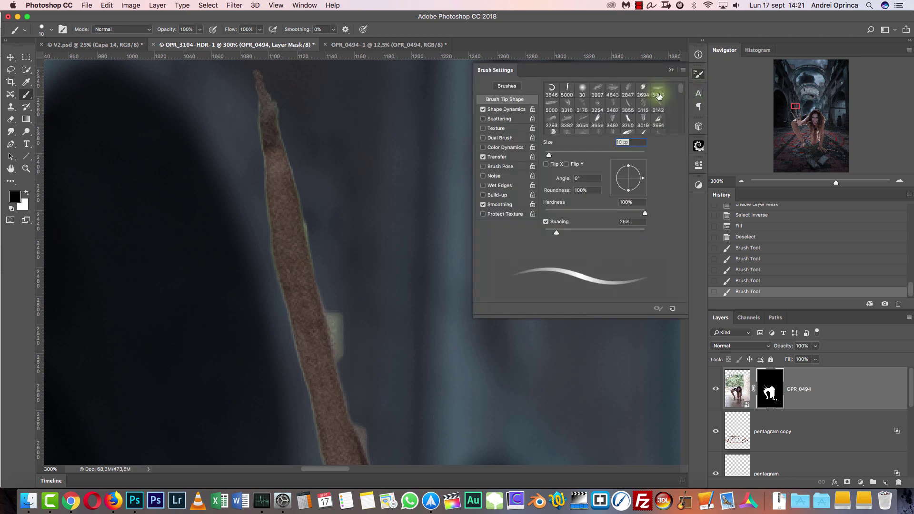
{"action": "left_click", "coordinate": [484, 157]}
{"action": "left_click", "coordinate": [483, 110]}
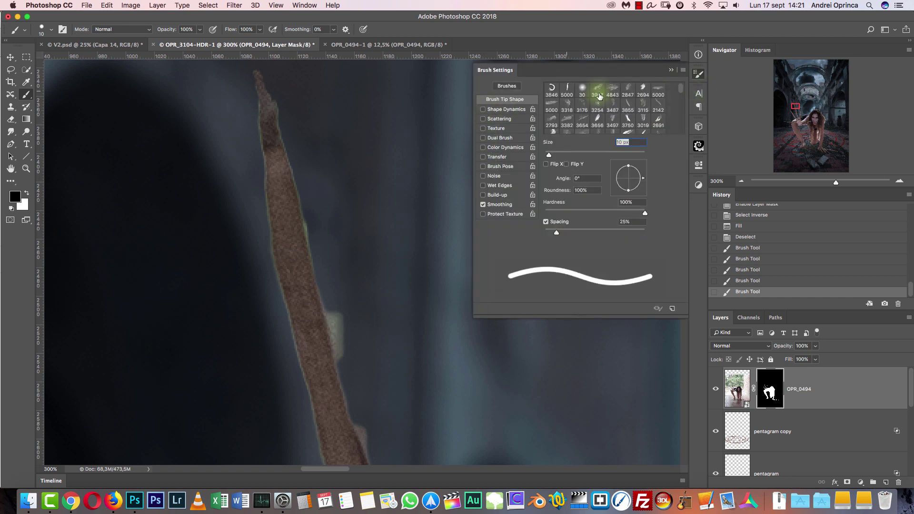
{"action": "left_click", "coordinate": [671, 71]}
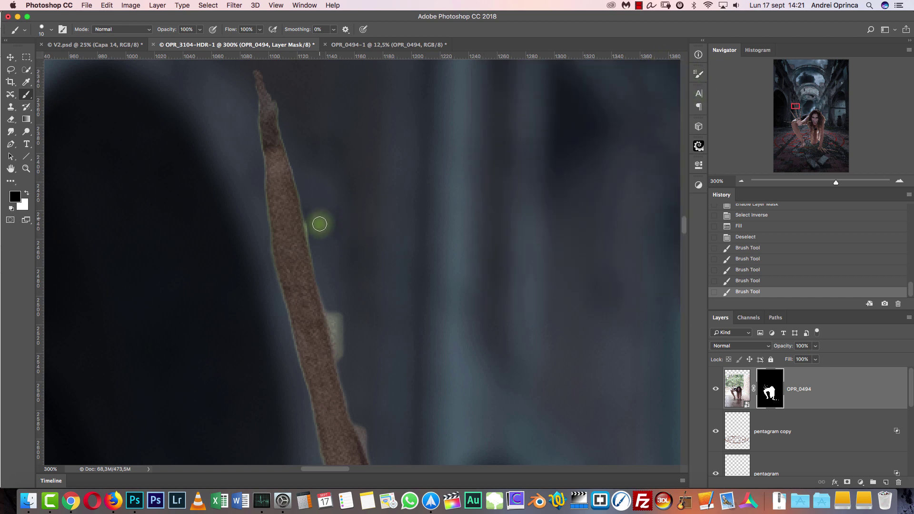
Paint black on the mask down the inner edge of the raised middle claw to hide the remaining pale background patches
{"action": "left_click_drag", "start_coordinate": [347, 355], "coordinate": [337, 329]}
{"action": "left_click_drag", "start_coordinate": [337, 329], "coordinate": [335, 314]}
{"action": "left_click_drag", "start_coordinate": [344, 359], "coordinate": [332, 268]}
{"action": "key", "text": "space"}
{"action": "mouse_move", "coordinate": [389, 369]}
{"action": "left_mouse_down"}
{"action": "mouse_move", "coordinate": [332, 216]}
{"action": "mouse_move", "coordinate": [329, 241]}
{"action": "mouse_move", "coordinate": [364, 332]}
{"action": "mouse_move", "coordinate": [347, 187]}
{"action": "left_mouse_up"}
{"action": "key", "text": "space"}
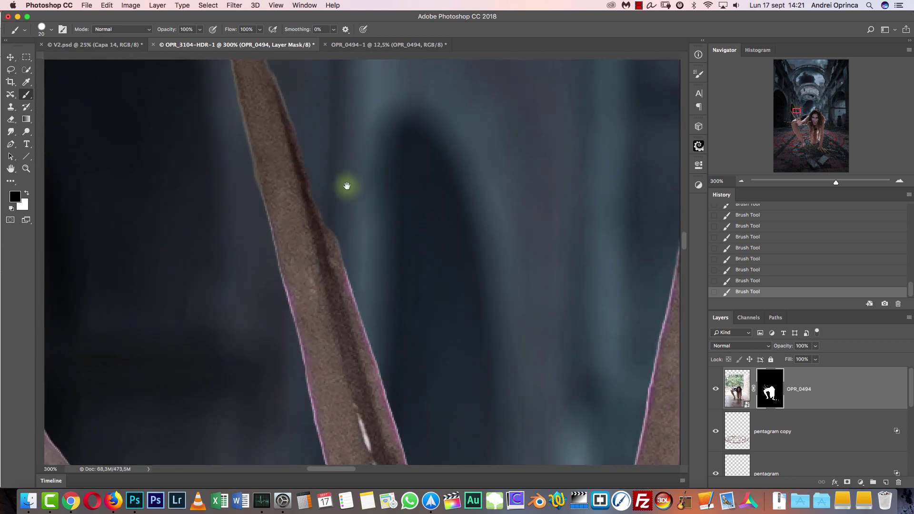
{"action": "left_click_drag", "start_coordinate": [391, 351], "coordinate": [383, 120]}
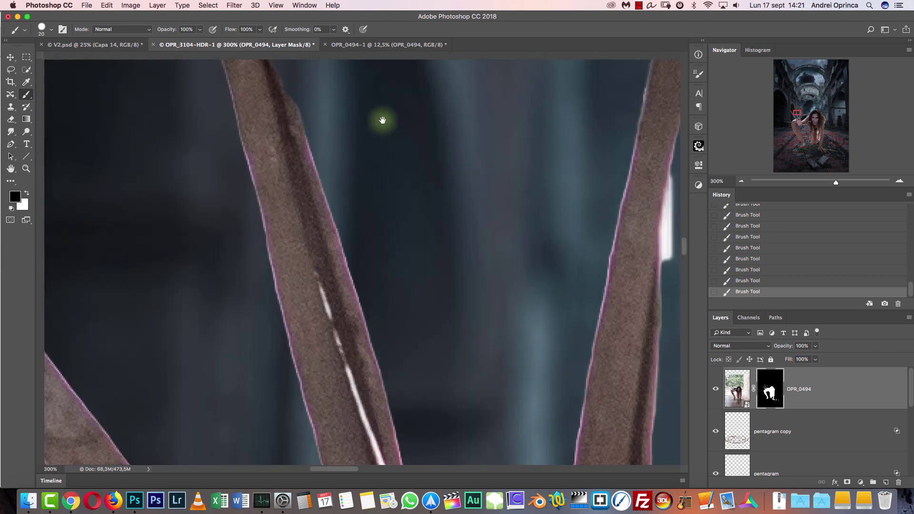
Paint black on the mask with a 20 px brush over the pale background fragment beside the raised hand's ring claw
{"action": "left_click_drag", "start_coordinate": [530, 147], "coordinate": [349, 401]}
{"action": "mouse_move", "coordinate": [454, 295]}
{"action": "left_mouse_down"}
{"action": "mouse_move", "coordinate": [467, 190]}
{"action": "mouse_move", "coordinate": [462, 350]}
{"action": "left_mouse_up"}
{"action": "mouse_move", "coordinate": [480, 236]}
{"action": "left_mouse_down"}
{"action": "mouse_move", "coordinate": [467, 286]}
{"action": "mouse_move", "coordinate": [471, 269]}
{"action": "left_mouse_up"}
{"action": "scroll", "coordinate": [469, 285], "scroll_direction": "up", "scroll_amount": 5}
{"action": "mouse_move", "coordinate": [488, 163]}
{"action": "left_mouse_down"}
{"action": "mouse_move", "coordinate": [497, 116]}
{"action": "mouse_move", "coordinate": [496, 160]}
{"action": "mouse_move", "coordinate": [496, 131]}
{"action": "mouse_move", "coordinate": [461, 320]}
{"action": "left_mouse_up"}
Paint black on the OPR_0494 mask over the white background fragment beneath the raised hand's horizontal claw
{"action": "left_click", "coordinate": [741, 182]}
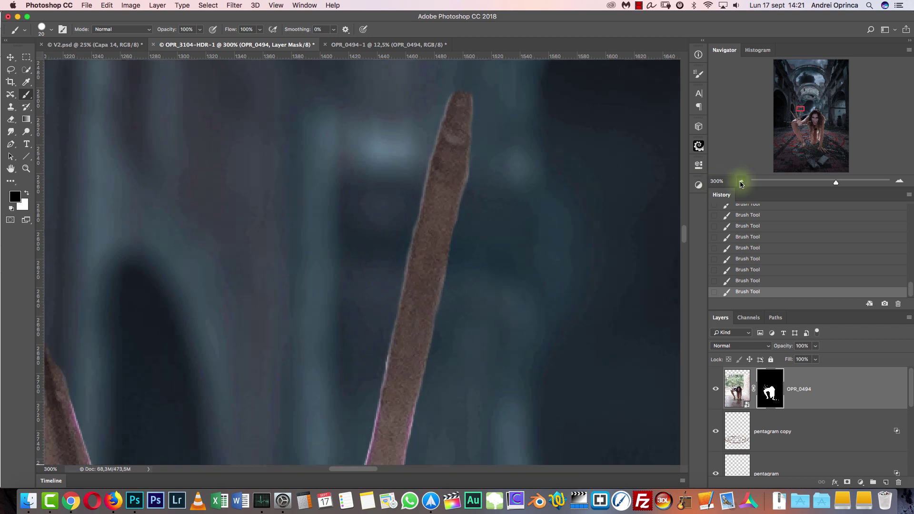
{"action": "left_click", "coordinate": [740, 182]}
{"action": "left_click", "coordinate": [741, 182]}
{"action": "left_click", "coordinate": [740, 182]}
{"action": "left_click_drag", "start_coordinate": [428, 355], "coordinate": [614, 157]}
{"action": "key", "text": "super+1"}
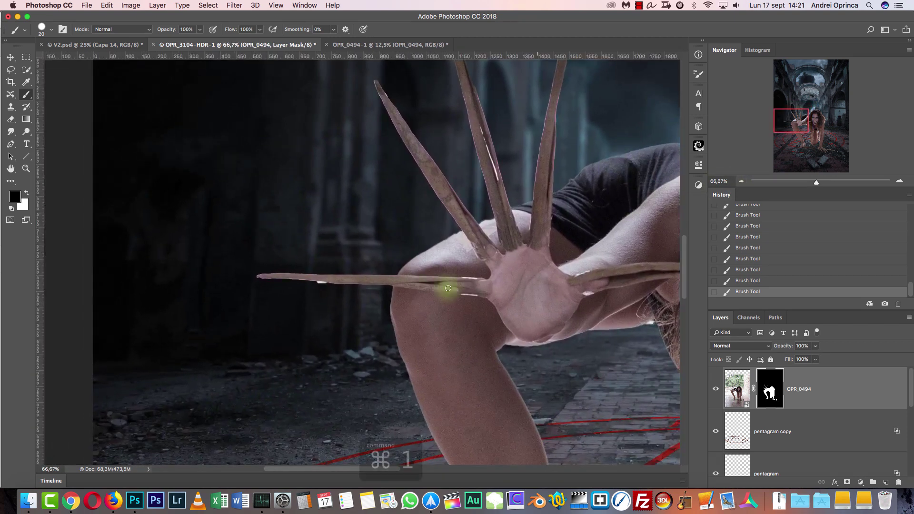
{"action": "left_click", "coordinate": [899, 181]}
{"action": "left_click", "coordinate": [898, 181]}
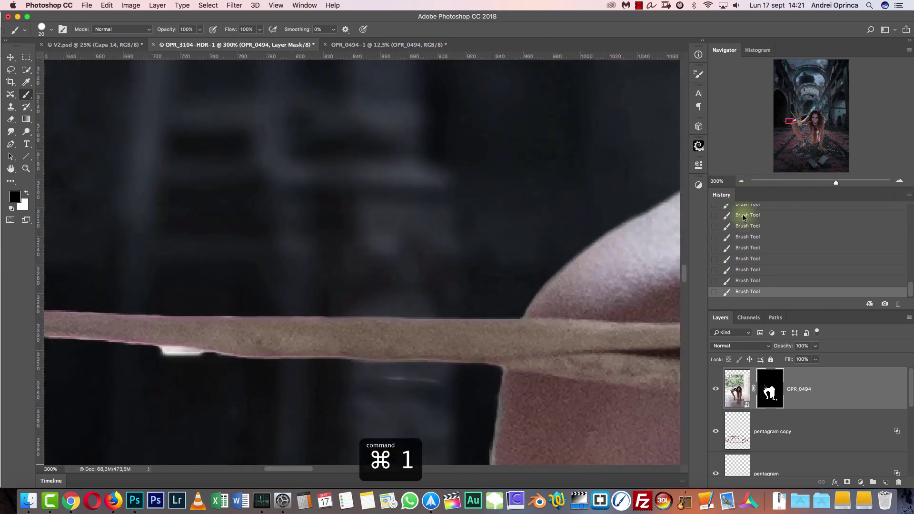
{"action": "left_click", "coordinate": [899, 181]}
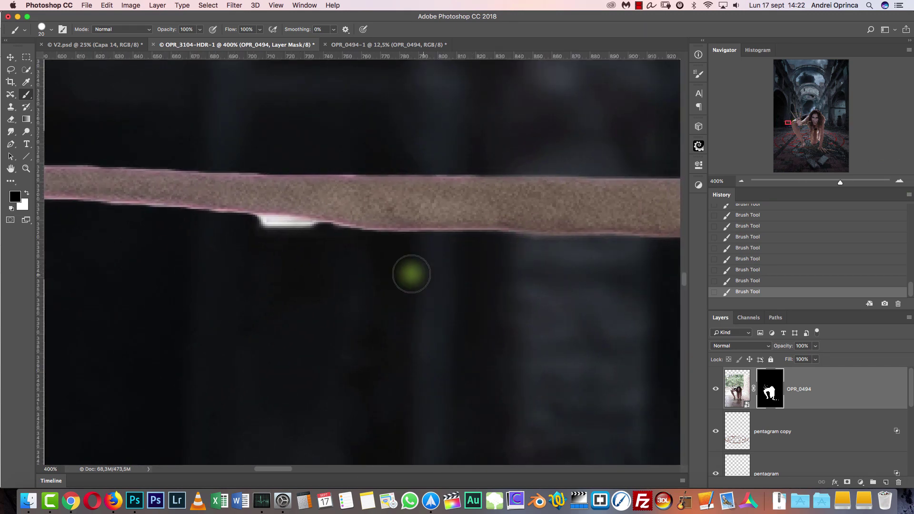
{"action": "mouse_move", "coordinate": [264, 243]}
{"action": "left_mouse_down"}
{"action": "mouse_move", "coordinate": [285, 233]}
{"action": "mouse_move", "coordinate": [324, 241]}
{"action": "left_mouse_up"}
{"action": "left_click_drag", "start_coordinate": [235, 250], "coordinate": [499, 284]}
Open the OPR_0494 smart object's contents in Camera Raw and set the Defringe Purple Amount to 6
{"action": "left_click", "coordinate": [738, 390]}
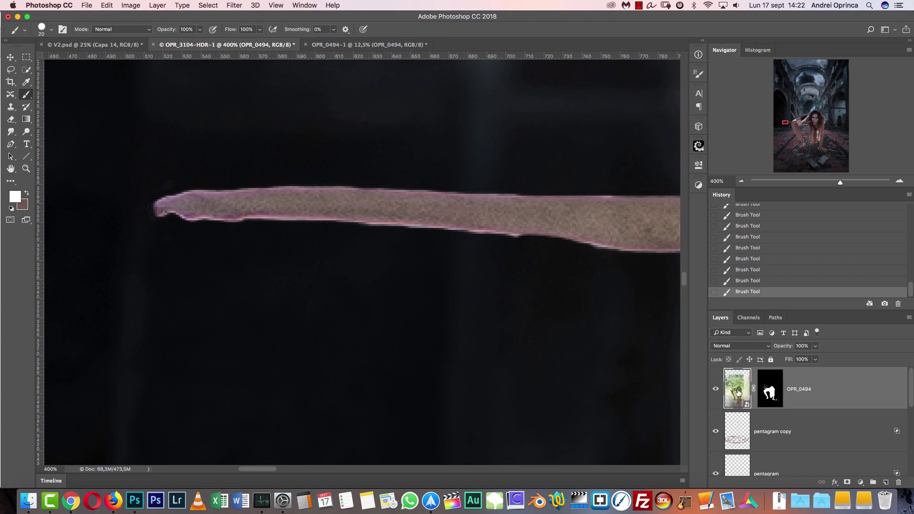
{"action": "double_click", "coordinate": [737, 390]}
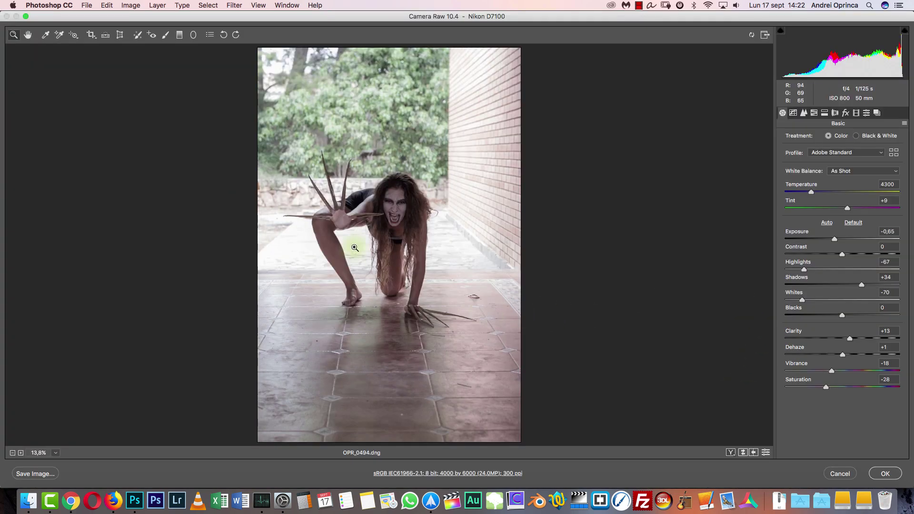
{"action": "left_click_drag", "start_coordinate": [282, 218], "coordinate": [453, 287]}
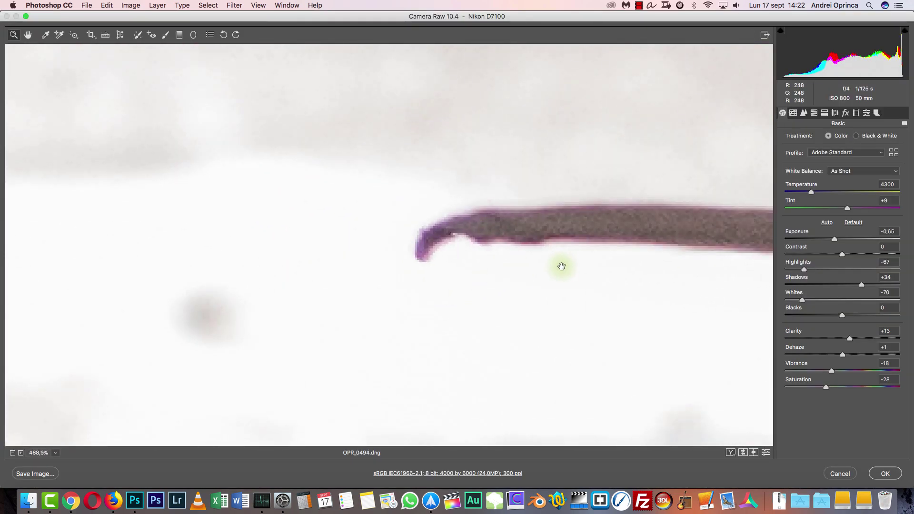
{"action": "left_click_drag", "start_coordinate": [561, 265], "coordinate": [435, 263]}
{"action": "left_click", "coordinate": [836, 114]}
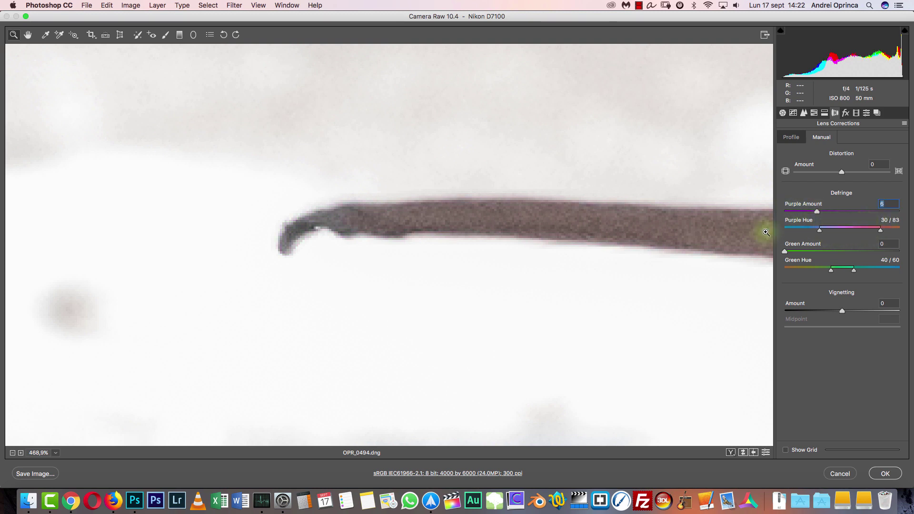
Set the Defringe Green Amount to 4 with Green Hue 30/66, checking it on the floor hand's claws, and apply the raw adjustments
{"action": "scroll", "coordinate": [663, 282], "scroll_direction": "down", "scroll_amount": 10}
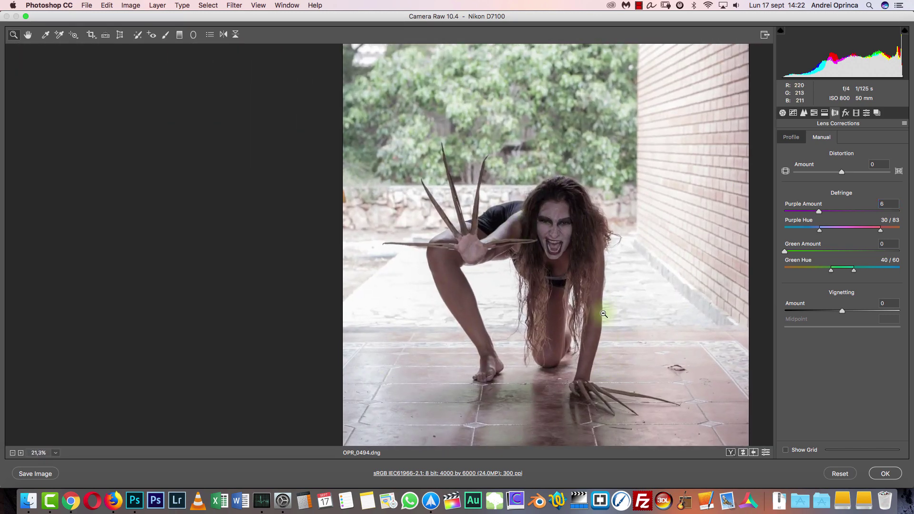
{"action": "scroll", "coordinate": [653, 308], "scroll_direction": "up", "scroll_amount": 4}
{"action": "scroll", "coordinate": [654, 308], "scroll_direction": "up", "scroll_amount": 5}
{"action": "left_click_drag", "start_coordinate": [514, 210], "coordinate": [653, 377]}
{"action": "left_click_drag", "start_coordinate": [428, 230], "coordinate": [512, 339]}
{"action": "scroll", "coordinate": [204, 152], "scroll_direction": "up", "scroll_amount": 5}
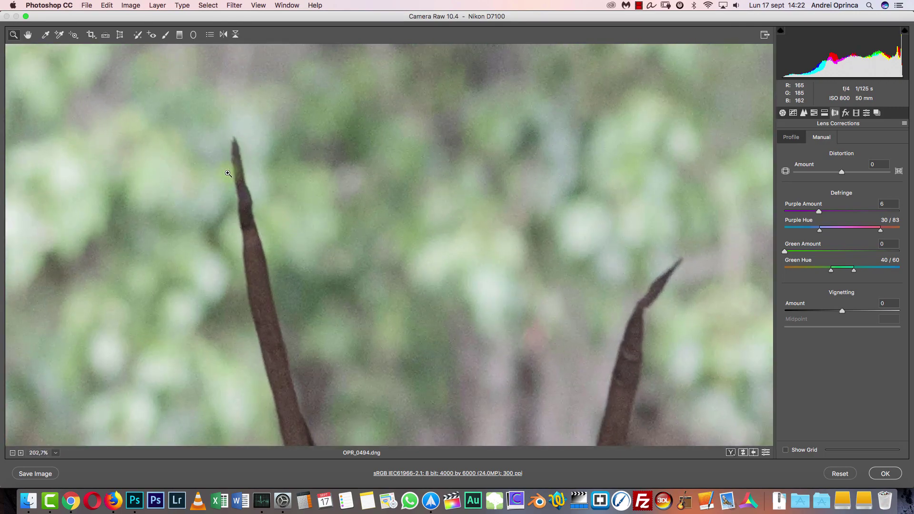
{"action": "scroll", "coordinate": [591, 275], "scroll_direction": "down", "scroll_amount": 15}
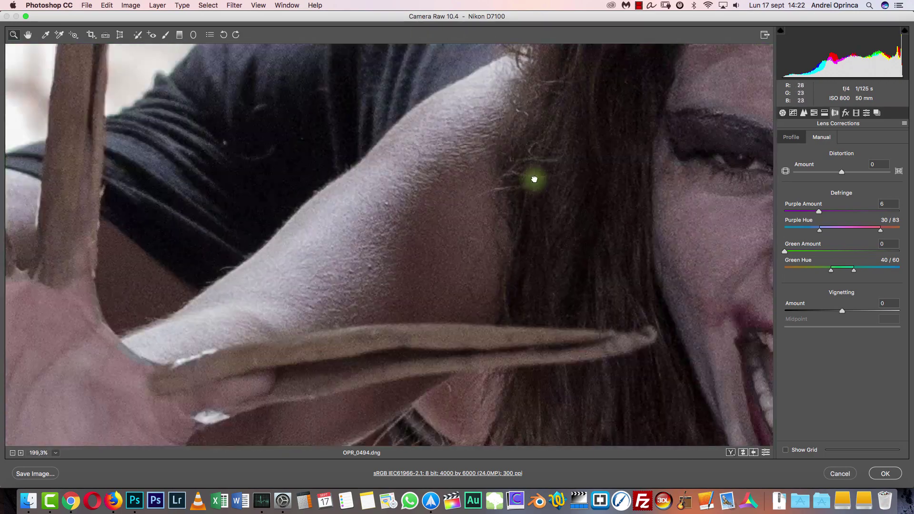
{"action": "scroll", "coordinate": [432, 18], "scroll_direction": "down", "scroll_amount": 15}
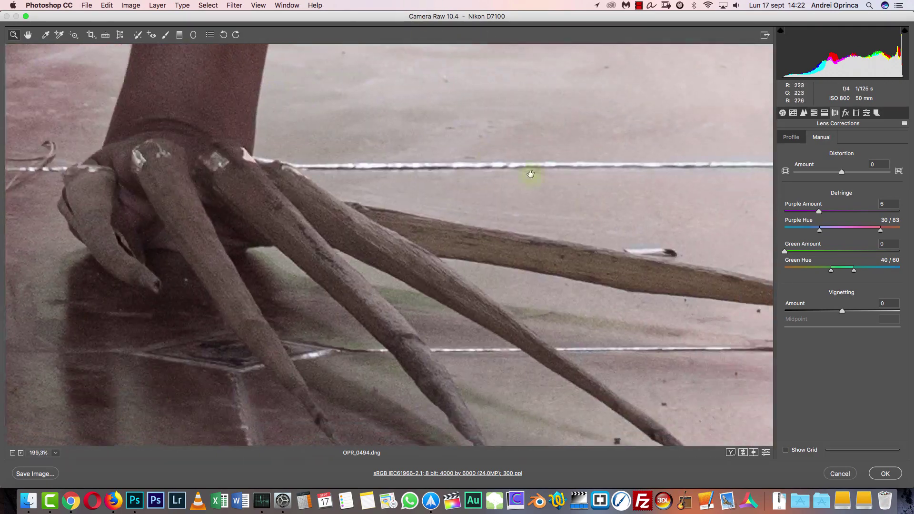
{"action": "left_click_drag", "start_coordinate": [531, 174], "coordinate": [422, 106]}
{"action": "left_click_drag", "start_coordinate": [404, 212], "coordinate": [673, 289]}
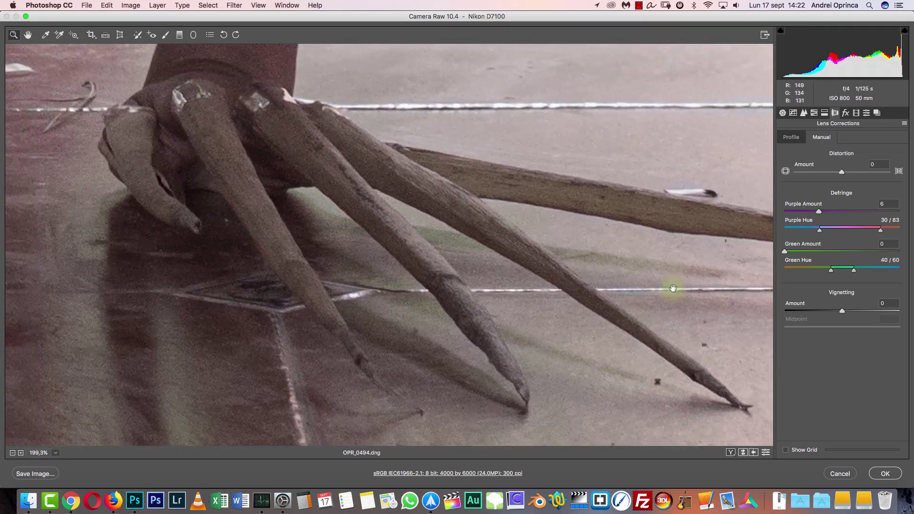
{"action": "left_click_drag", "start_coordinate": [807, 253], "coordinate": [841, 270]}
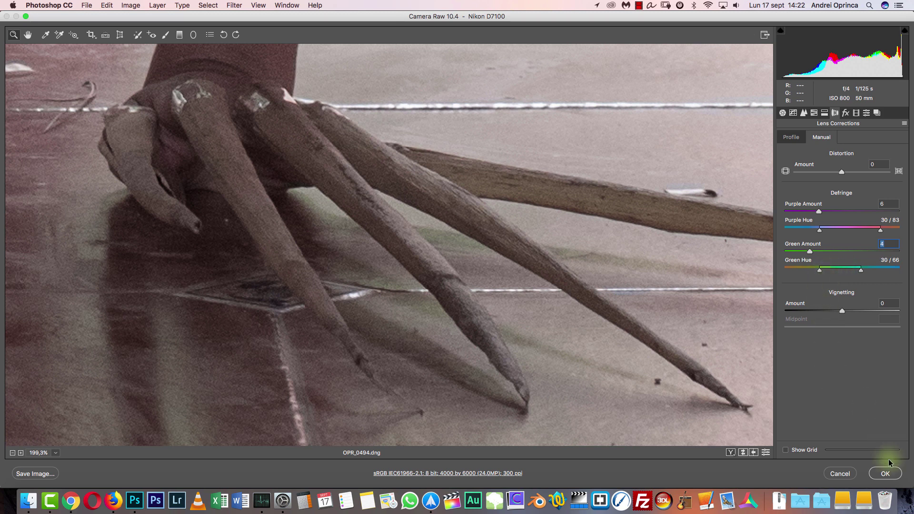
{"action": "left_click", "coordinate": [886, 474]}
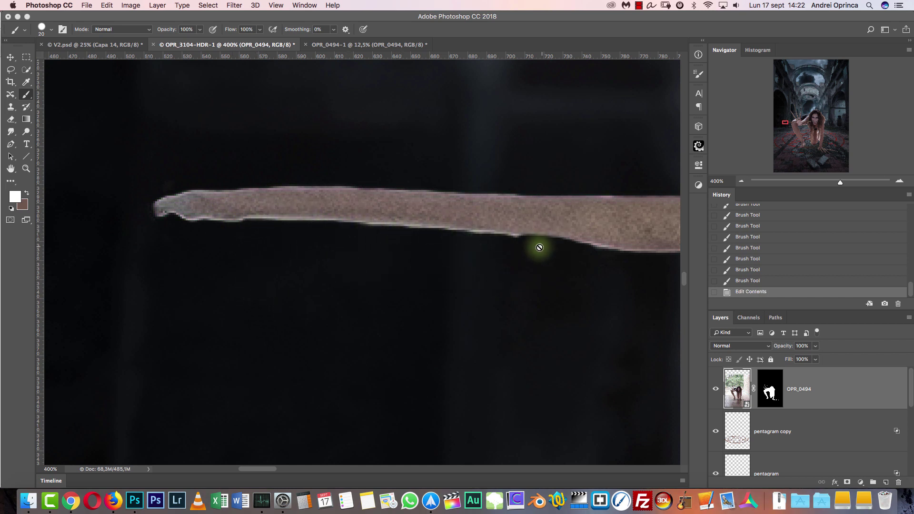
Examine the defringed cutout edges from the horizontal claw across the woman's arms, hair and legs
{"action": "left_click", "coordinate": [741, 181]}
{"action": "left_click", "coordinate": [741, 181]}
{"action": "left_click", "coordinate": [741, 181]}
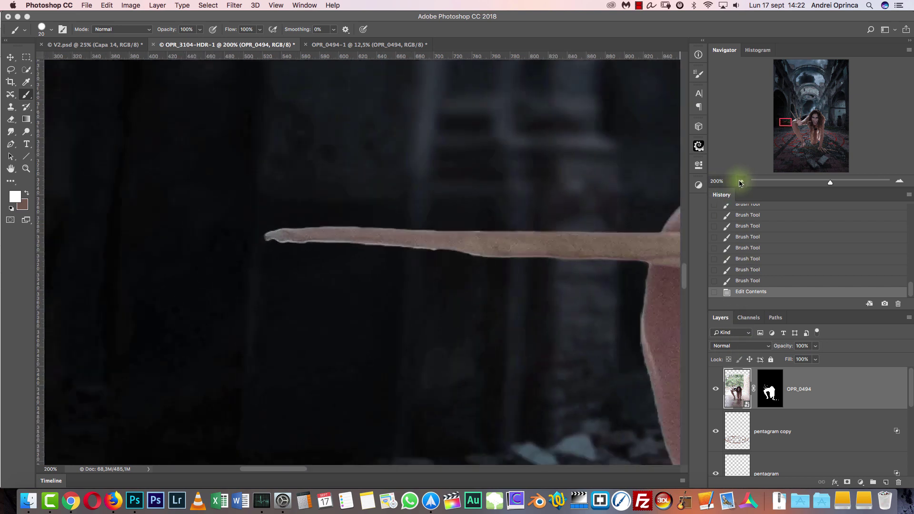
{"action": "left_click", "coordinate": [741, 181]}
{"action": "left_click_drag", "start_coordinate": [595, 223], "coordinate": [465, 330]}
{"action": "left_click_drag", "start_coordinate": [661, 203], "coordinate": [550, 282]}
{"action": "left_click_drag", "start_coordinate": [533, 343], "coordinate": [556, 339]}
{"action": "left_click_drag", "start_coordinate": [549, 288], "coordinate": [565, 344]}
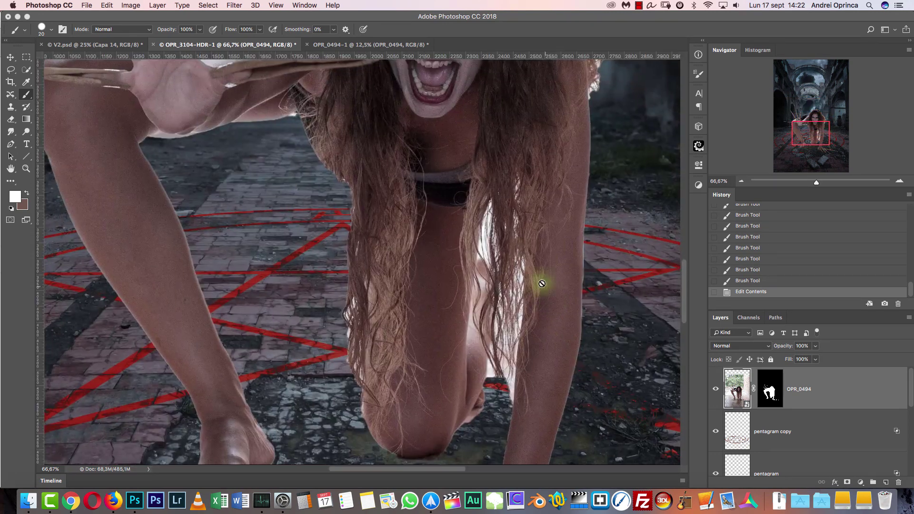
Paint black on the layer mask with a 9 px brush over the white patch between the raised arm's underside and the hair
{"action": "key", "text": "super+1"}
{"action": "left_click_drag", "start_coordinate": [418, 279], "coordinate": [539, 454]}
{"action": "key", "text": "super+r"}
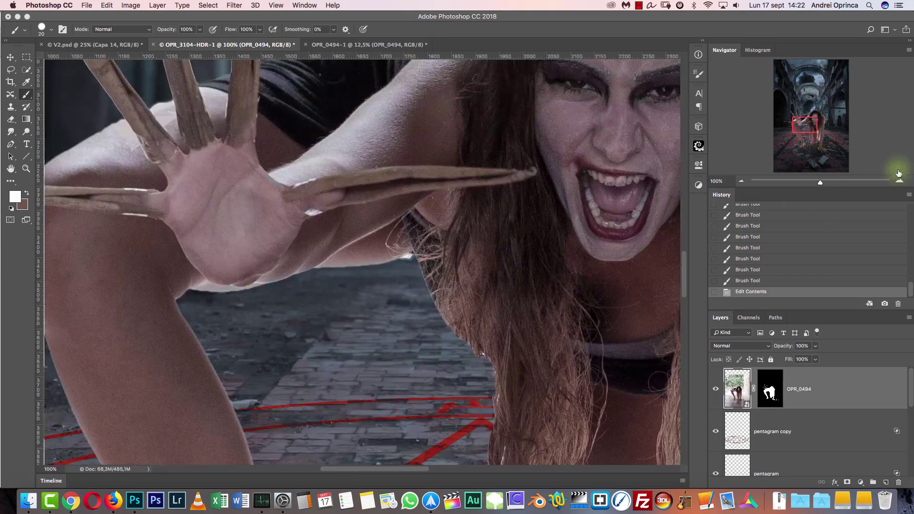
{"action": "left_click", "coordinate": [899, 181]}
{"action": "left_click", "coordinate": [899, 181]}
{"action": "left_click", "coordinate": [899, 181]}
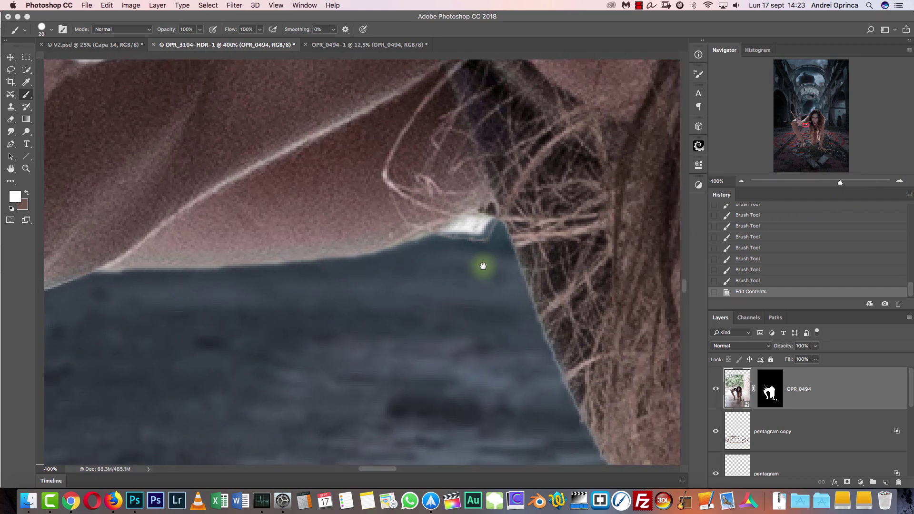
{"action": "left_click", "coordinate": [768, 388]}
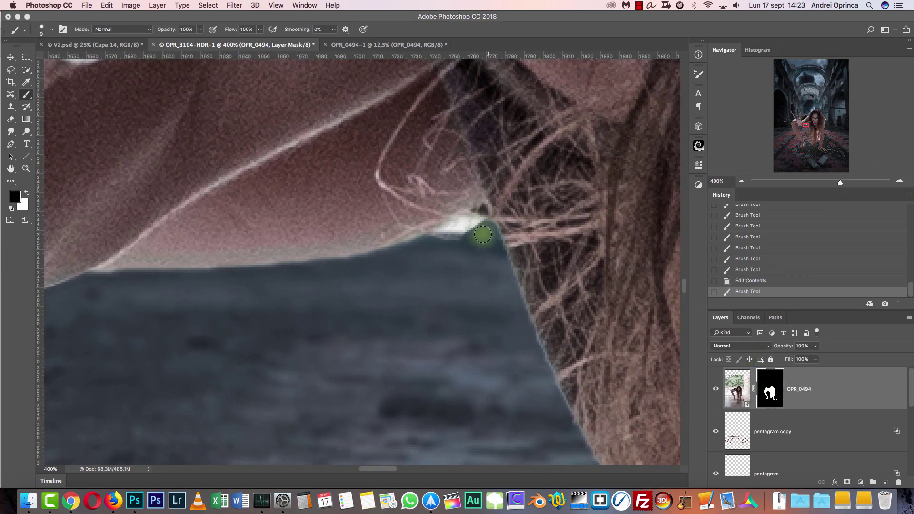
{"action": "left_click_drag", "start_coordinate": [444, 232], "coordinate": [483, 209]}
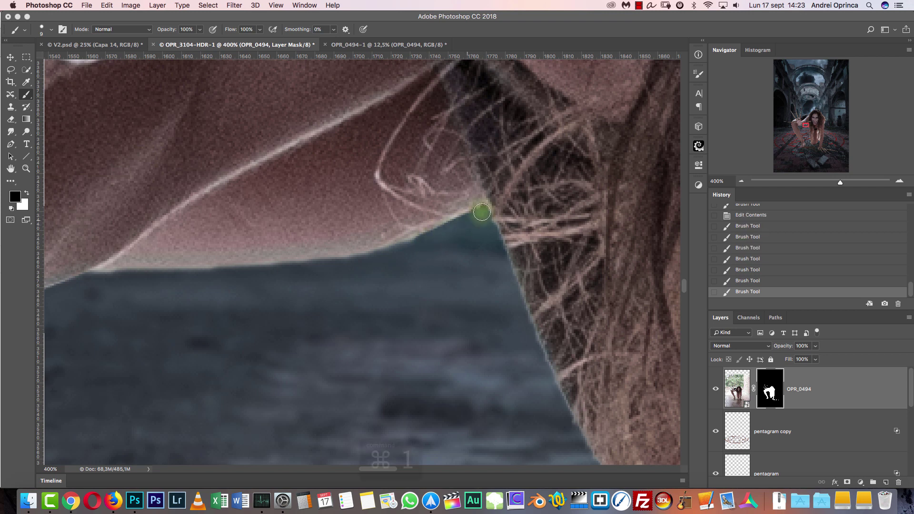
Set the brush size to 20 px and paint black on the mask along the front foot's heel to hide the pale fringe
{"action": "key", "text": "super+1"}
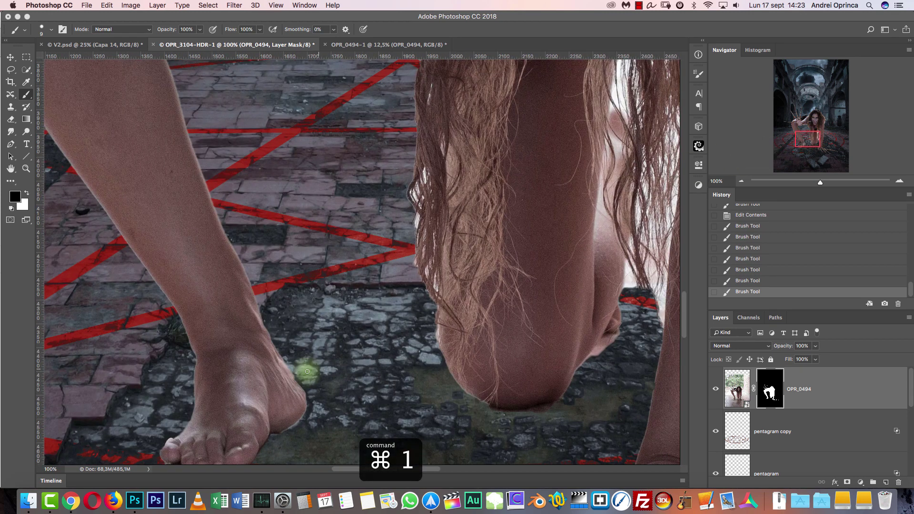
{"action": "key", "text": "bracketright"}
{"action": "key", "text": "bracketright"}
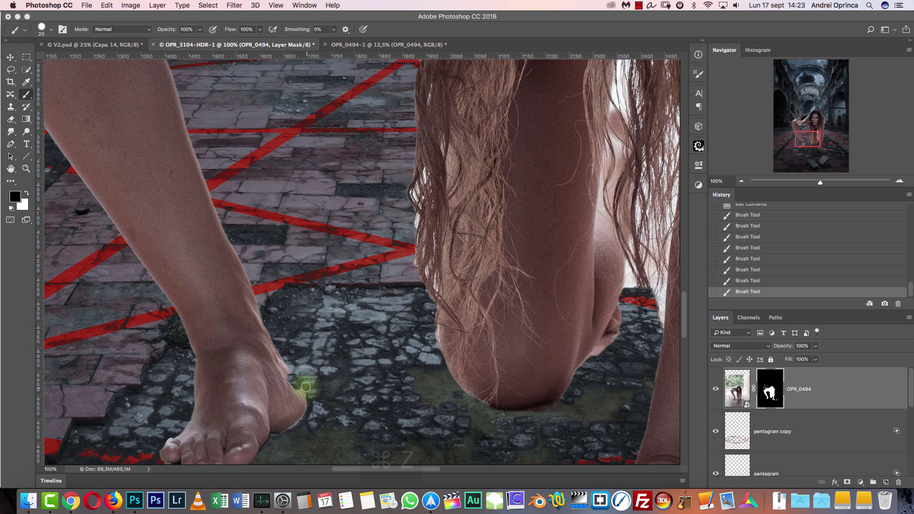
{"action": "key", "text": "super+z"}
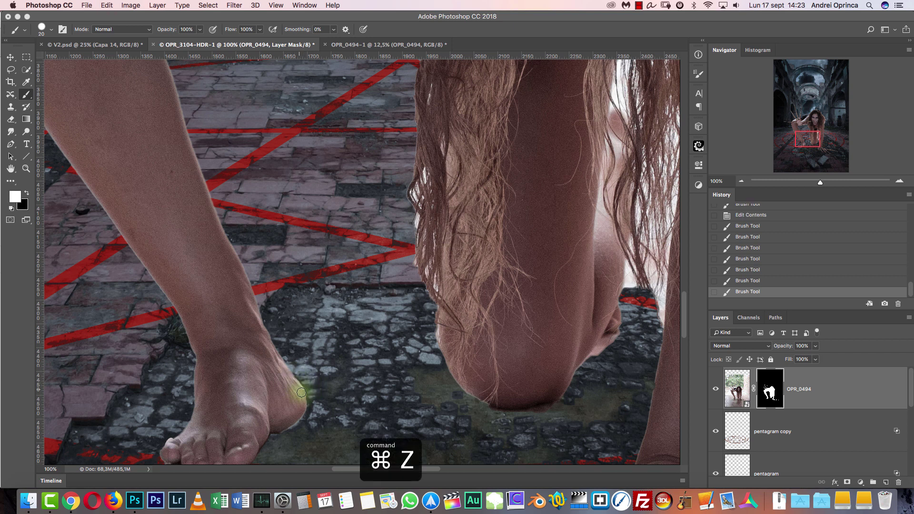
{"action": "left_click_drag", "start_coordinate": [556, 310], "coordinate": [241, 418]}
{"action": "left_click_drag", "start_coordinate": [372, 230], "coordinate": [410, 115]}
{"action": "left_click_drag", "start_coordinate": [346, 246], "coordinate": [461, 233]}
{"action": "left_click", "coordinate": [899, 182]}
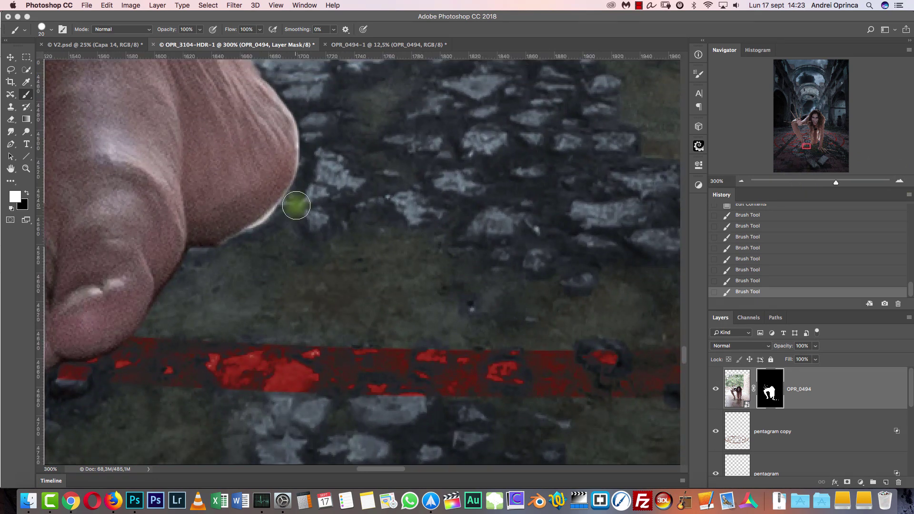
{"action": "mouse_move", "coordinate": [296, 205]}
{"action": "left_mouse_down"}
{"action": "mouse_move", "coordinate": [253, 247]}
{"action": "mouse_move", "coordinate": [210, 262]}
{"action": "left_mouse_up"}
{"action": "key", "text": "super+z"}
{"action": "key", "text": "x"}
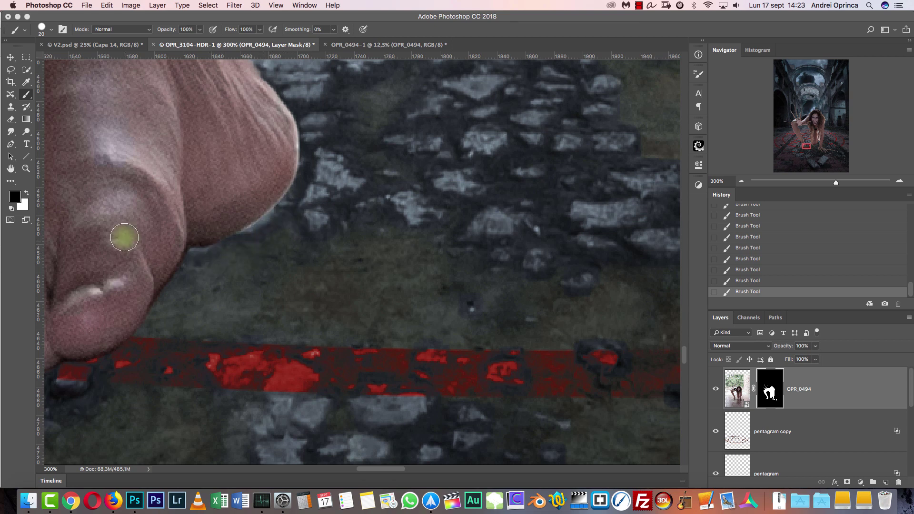
Paint black on the mask beneath the kneeling knee and along the lower leg to remove the leftover floor fragments
{"action": "scroll", "coordinate": [327, 234], "scroll_direction": "right", "scroll_amount": 15}
{"action": "scroll", "coordinate": [327, 235], "scroll_direction": "up", "scroll_amount": 2}
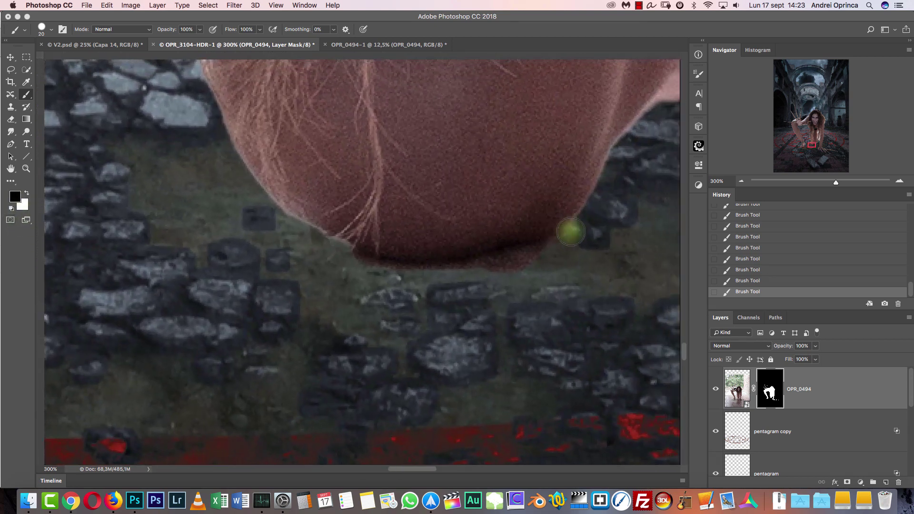
{"action": "mouse_move", "coordinate": [569, 251]}
{"action": "left_mouse_down"}
{"action": "mouse_move", "coordinate": [401, 284]}
{"action": "mouse_move", "coordinate": [336, 259]}
{"action": "mouse_move", "coordinate": [376, 271]}
{"action": "mouse_move", "coordinate": [554, 262]}
{"action": "left_mouse_up"}
{"action": "scroll", "coordinate": [547, 259], "scroll_direction": "up", "scroll_amount": 5}
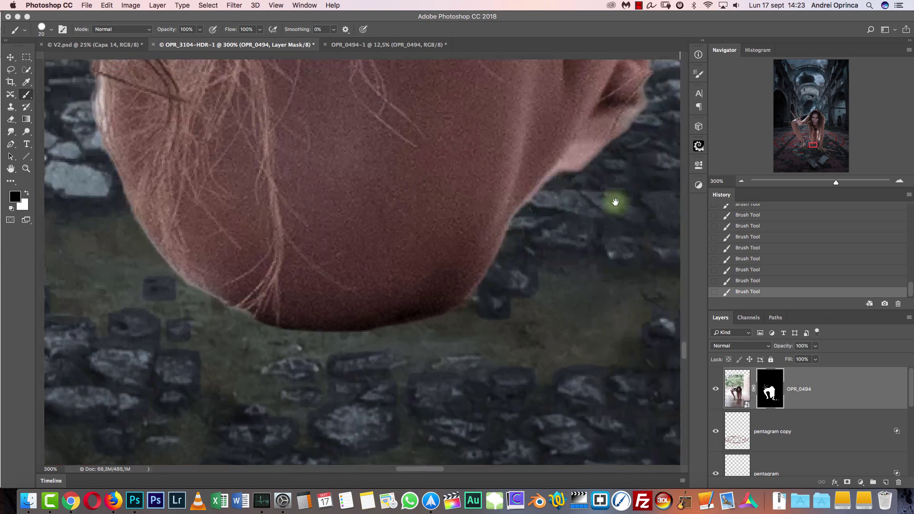
{"action": "scroll", "coordinate": [612, 200], "scroll_direction": "right", "scroll_amount": 10}
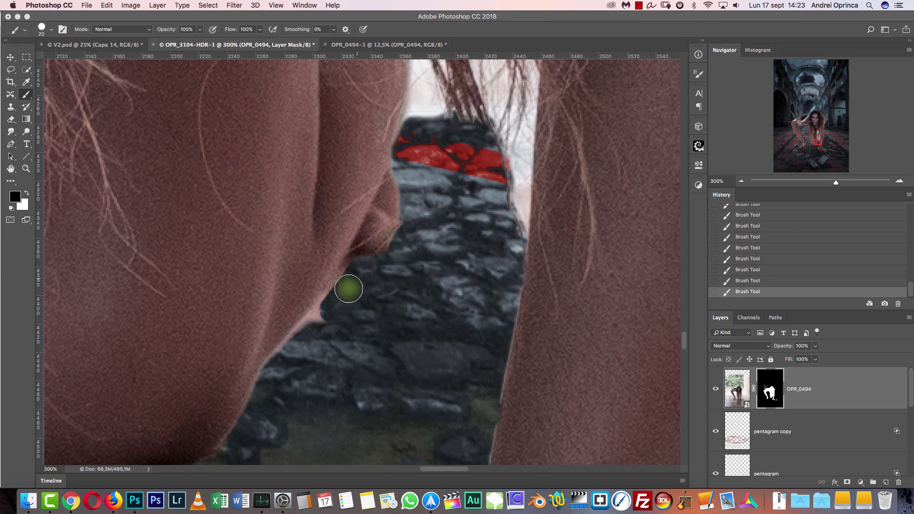
{"action": "mouse_move", "coordinate": [346, 287]}
{"action": "left_mouse_down"}
{"action": "mouse_move", "coordinate": [280, 368]}
{"action": "mouse_move", "coordinate": [267, 402]}
{"action": "left_mouse_up"}
Disable and re-enable the OPR_0494 layer mask to compare the cutout with the original photo at the base of the raised claws
{"action": "key", "text": "super+1"}
{"action": "left_click_drag", "start_coordinate": [389, 383], "coordinate": [481, 255]}
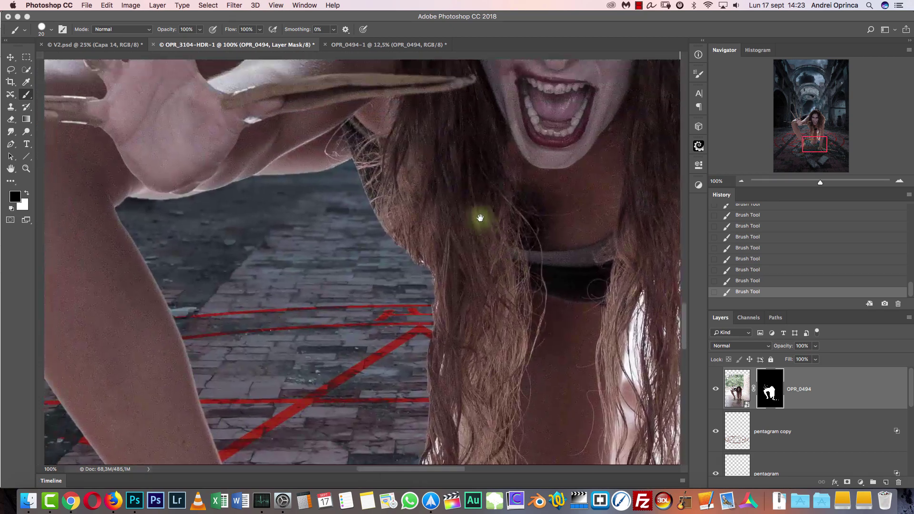
{"action": "left_click_drag", "start_coordinate": [384, 358], "coordinate": [530, 147]}
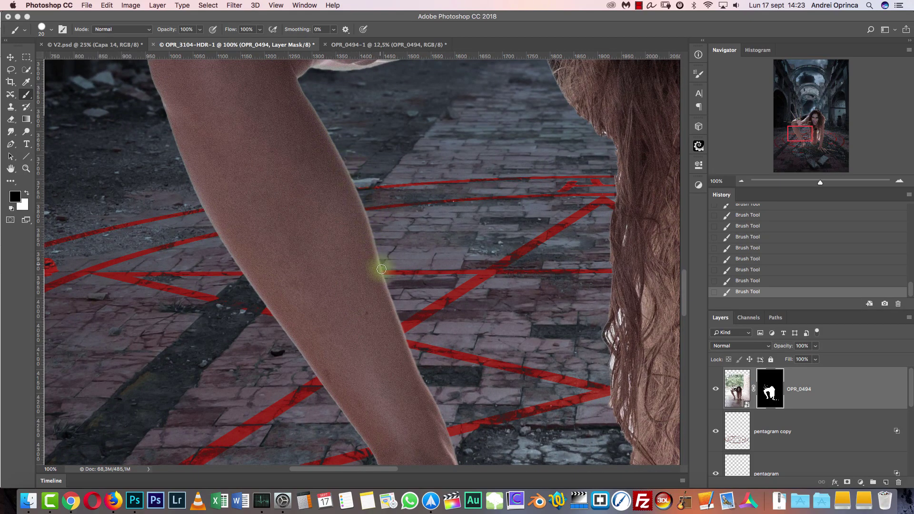
{"action": "left_click_drag", "start_coordinate": [400, 219], "coordinate": [446, 363]}
{"action": "key", "text": "super+r"}
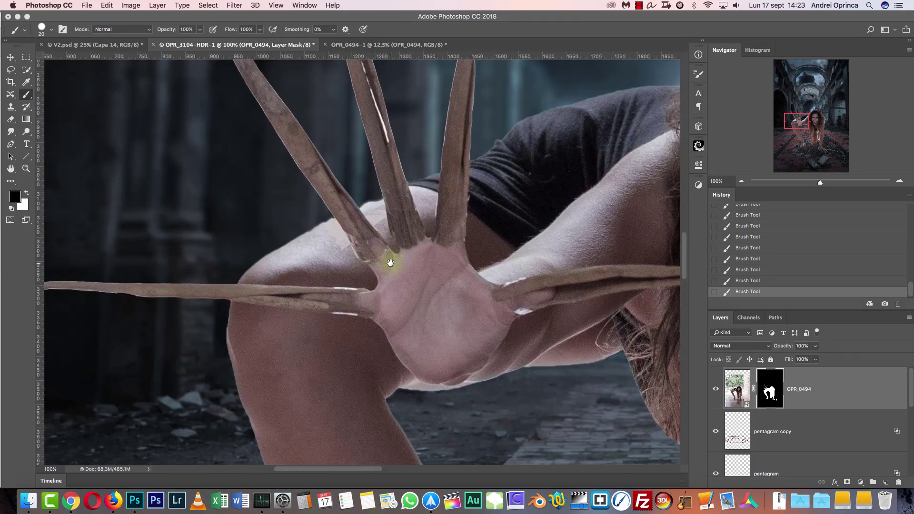
{"action": "left_click", "coordinate": [898, 183]}
{"action": "left_click", "coordinate": [898, 183]}
{"action": "left_click", "coordinate": [898, 183]}
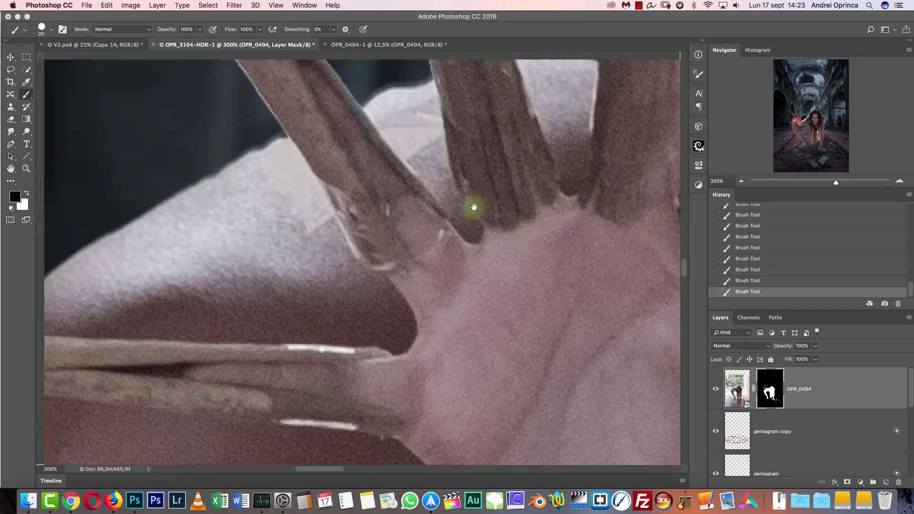
{"action": "left_click_drag", "start_coordinate": [473, 206], "coordinate": [521, 324]}
{"action": "left_click", "coordinate": [766, 380], "text": "shift"}
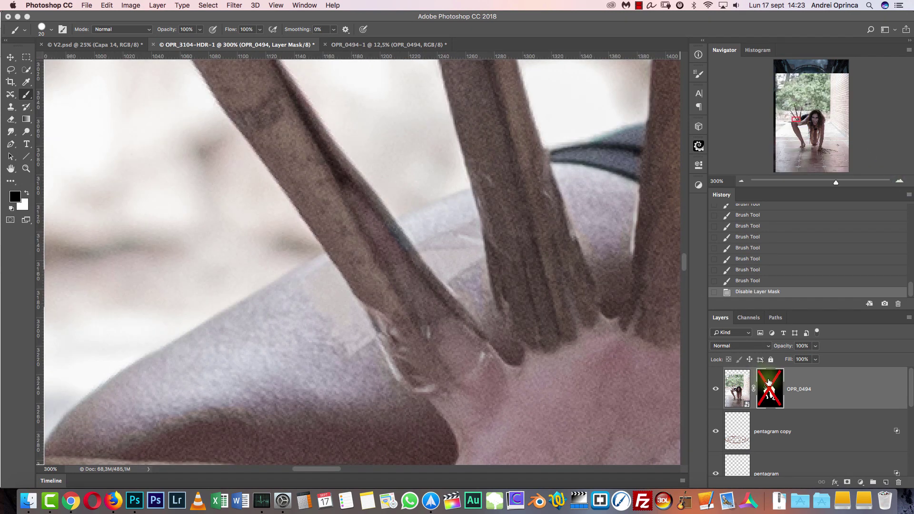
{"action": "left_click", "coordinate": [768, 382], "text": "shift"}
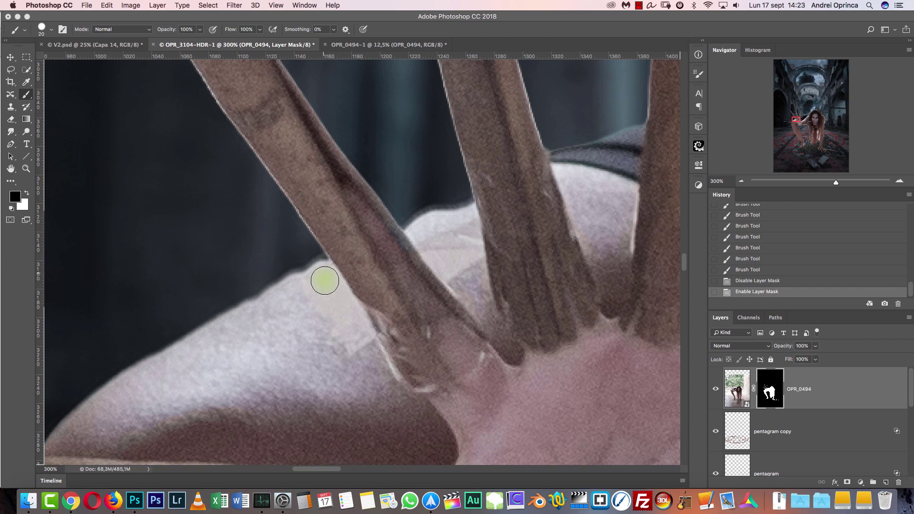
Repaint the mask in black and white along the thigh's upper outline between the raised claws to leave a smooth edge
{"action": "left_click_drag", "start_coordinate": [303, 283], "coordinate": [328, 264]}
{"action": "left_click_drag", "start_coordinate": [408, 241], "coordinate": [473, 191]}
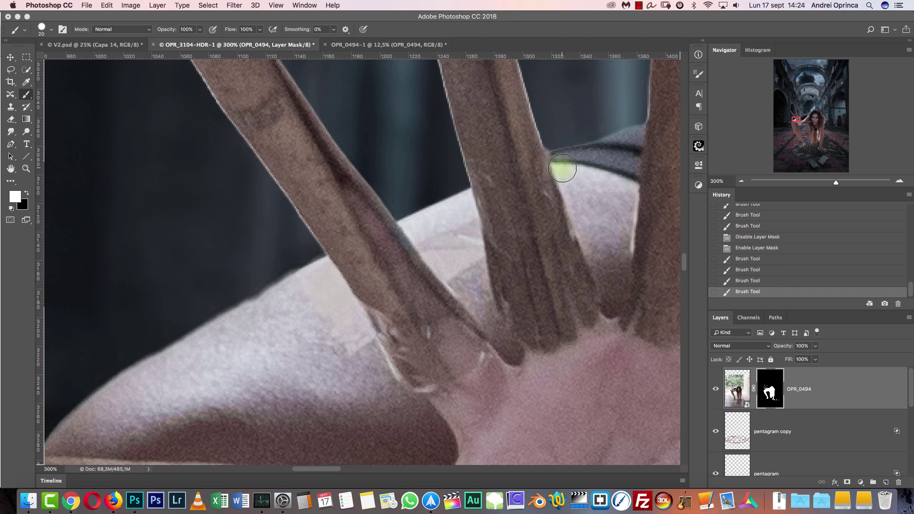
{"action": "left_click_drag", "start_coordinate": [348, 292], "coordinate": [480, 215]}
{"action": "left_click", "coordinate": [475, 182]}
{"action": "left_click", "coordinate": [415, 214], "text": "shift"}
{"action": "left_click", "coordinate": [339, 262], "text": "shift"}
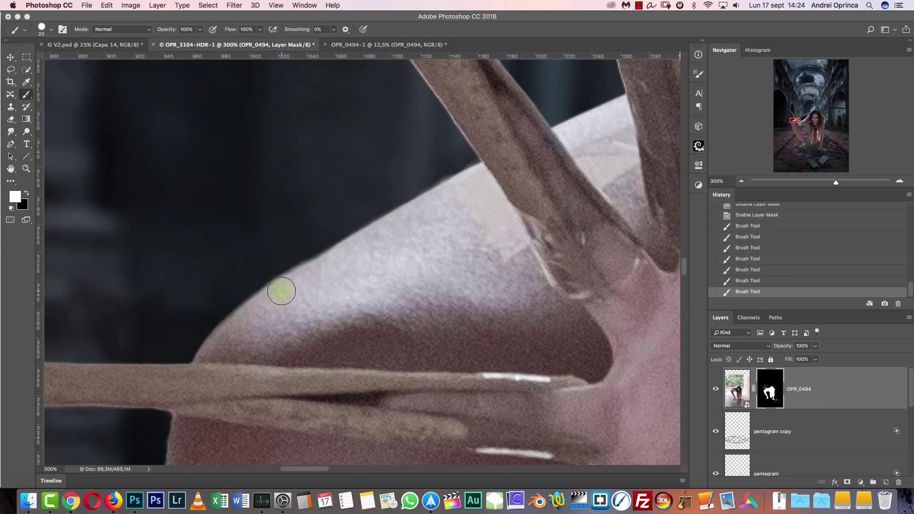
Paint connected straight white test strokes on the mask over the dark background beside the thigh and undo them all
{"action": "mouse_move", "coordinate": [213, 237]}
{"action": "left_mouse_down"}
{"action": "mouse_move", "coordinate": [295, 182]}
{"action": "mouse_move", "coordinate": [213, 138]}
{"action": "left_mouse_up"}
{"action": "left_click", "coordinate": [151, 177], "text": "shift"}
{"action": "left_click", "coordinate": [164, 272], "text": "shift"}
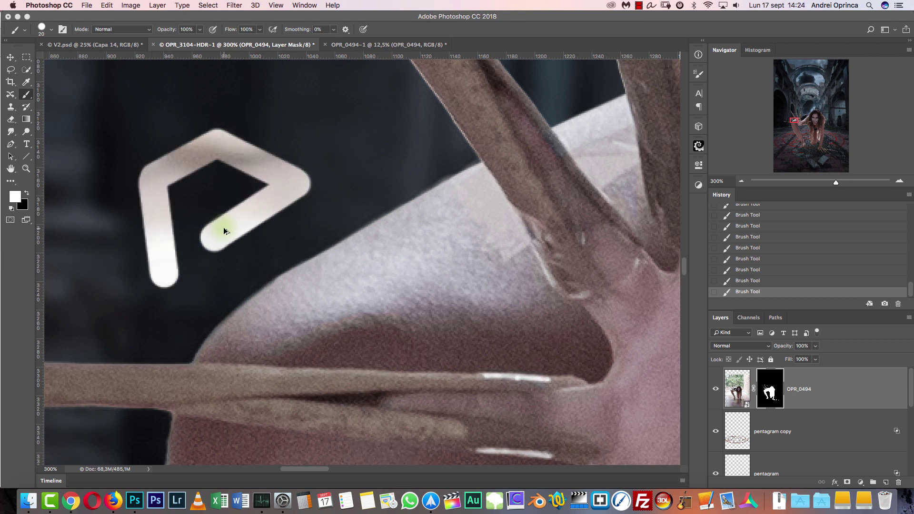
{"action": "key", "text": "alt+super+z"}
{"action": "key", "text": "alt+super+z"}
{"action": "key", "text": "alt+super+z"}
{"action": "key", "text": "alt+super+z"}
{"action": "key", "text": "alt+super+z"}
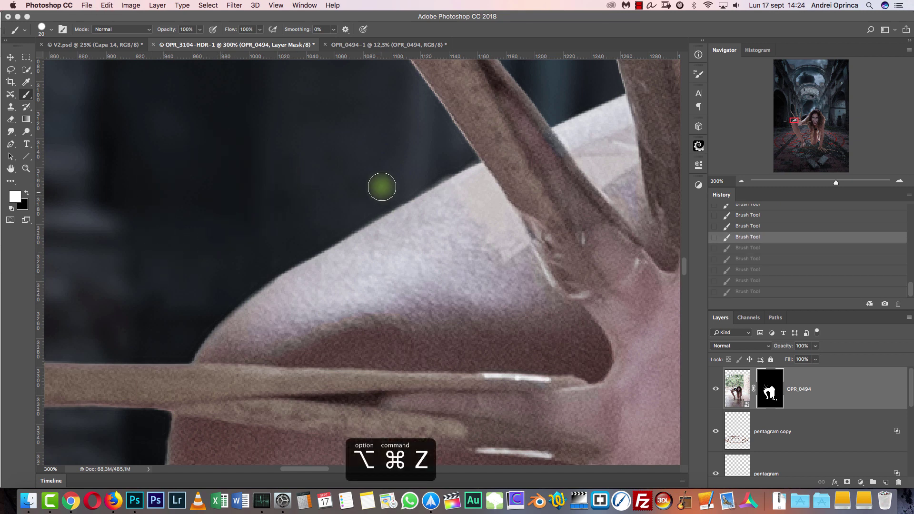
Rework the mask along the thigh's upper outline with black and white 20 px strokes, from the knee to the first raised claw
{"action": "key", "text": "x"}
{"action": "mouse_move", "coordinate": [314, 244]}
{"action": "left_mouse_down"}
{"action": "mouse_move", "coordinate": [358, 208]}
{"action": "mouse_move", "coordinate": [427, 170]}
{"action": "left_mouse_up"}
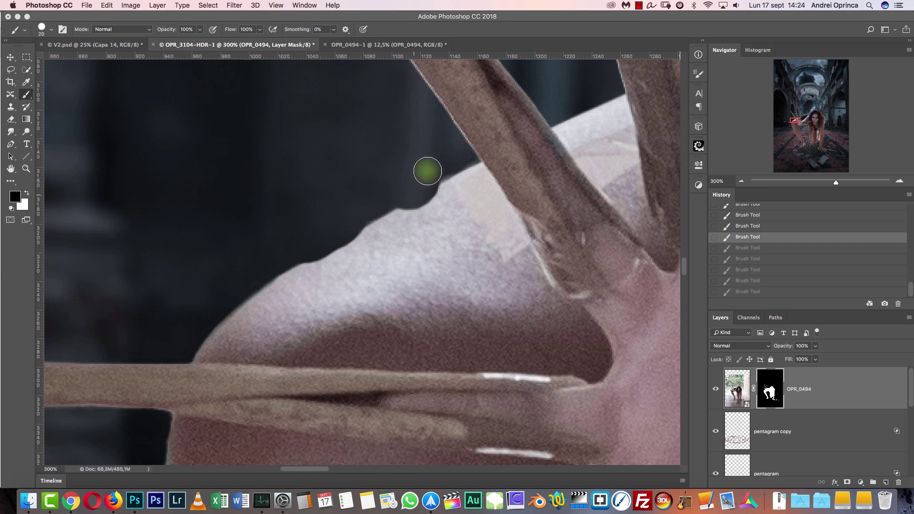
{"action": "key", "text": "shift+super+z"}
{"action": "key", "text": "shift+super+z"}
{"action": "key", "text": "shift+super+z"}
{"action": "key", "text": "shift+super+z"}
{"action": "key", "text": "shift+super+z"}
{"action": "key", "text": "x"}
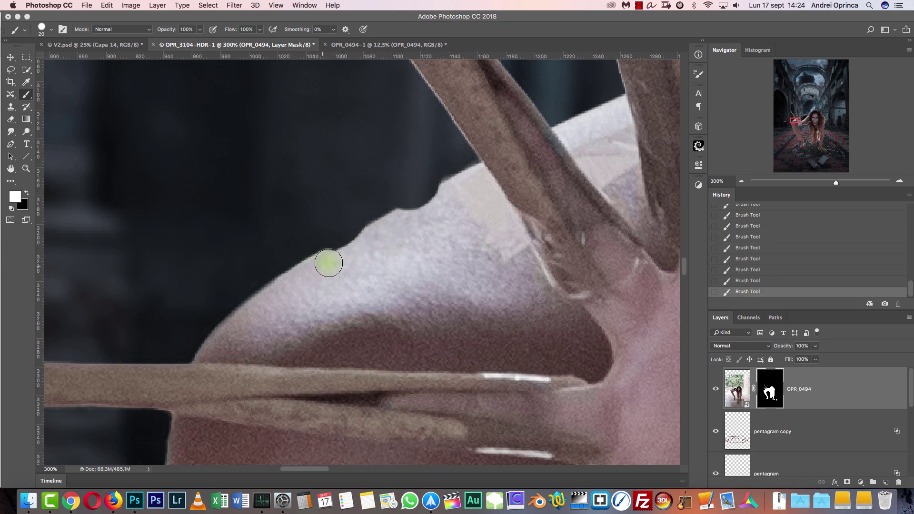
{"action": "key", "text": "super+z"}
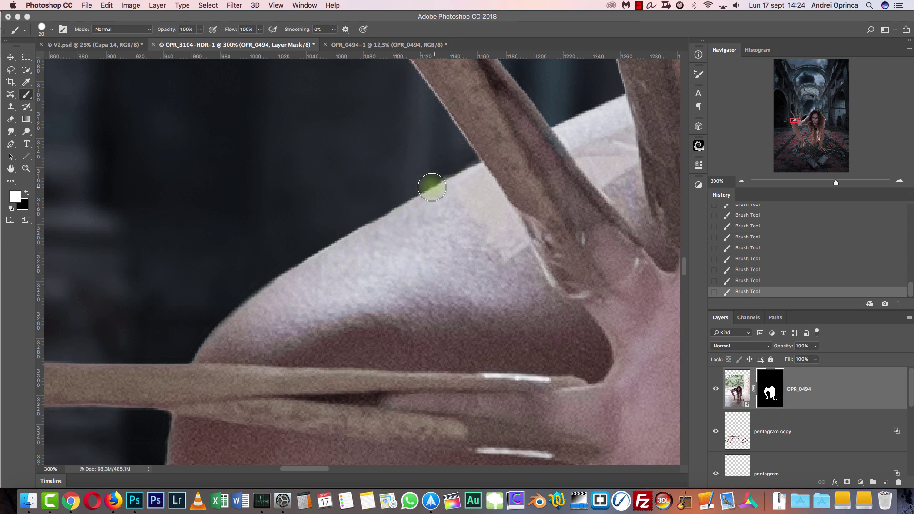
{"action": "key", "text": "x"}
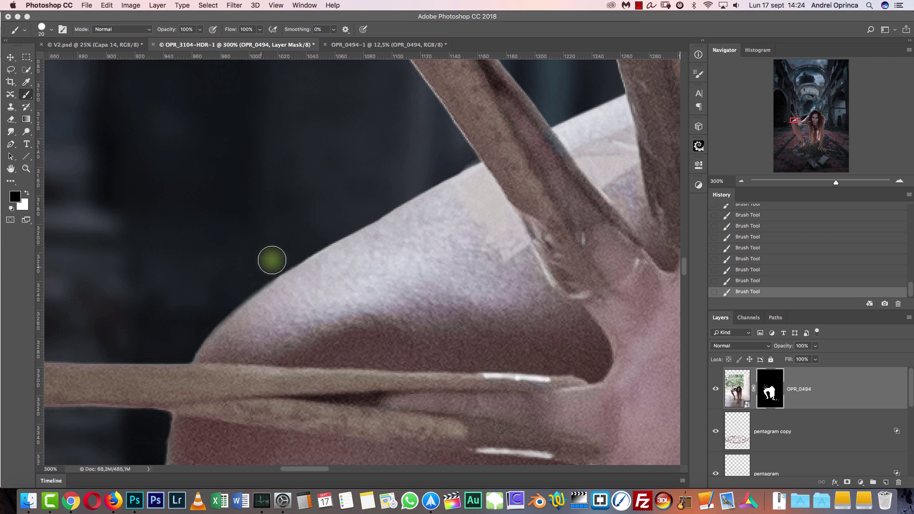
Inspect the cutout edges of the hand, leg and raised claws for leftover pale fringe
{"action": "key", "text": "super+1"}
{"action": "left_click_drag", "start_coordinate": [445, 369], "coordinate": [411, 152]}
{"action": "left_click_drag", "start_coordinate": [520, 341], "coordinate": [485, 176]}
{"action": "left_click_drag", "start_coordinate": [512, 287], "coordinate": [538, 256]}
{"action": "left_click_drag", "start_coordinate": [487, 224], "coordinate": [521, 333]}
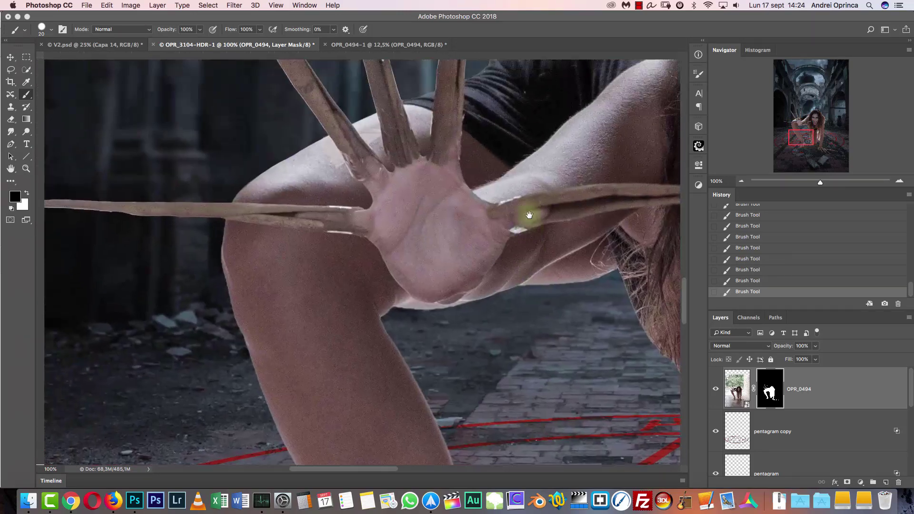
{"action": "key", "text": "super+1"}
{"action": "mouse_move", "coordinate": [792, 123]}
{"action": "left_mouse_down"}
{"action": "mouse_move", "coordinate": [794, 109]}
{"action": "mouse_move", "coordinate": [794, 122]}
{"action": "left_mouse_up"}
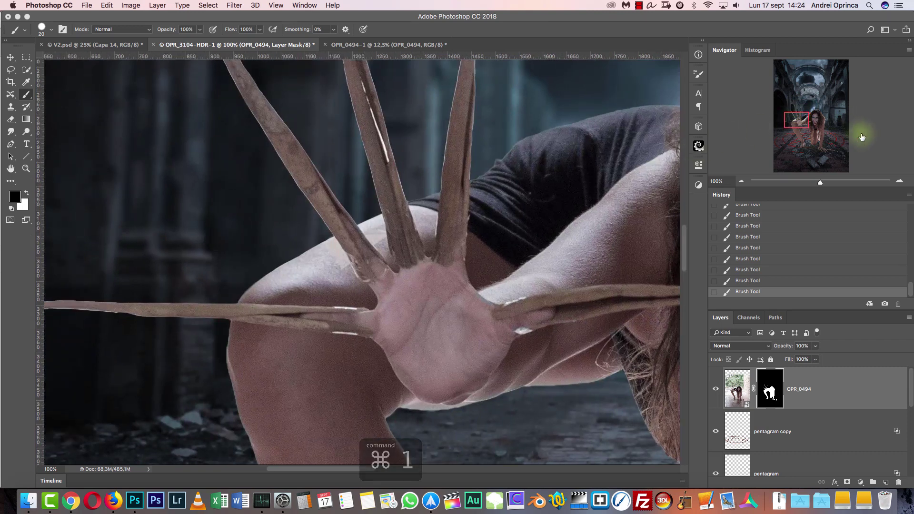
{"action": "double_click", "coordinate": [898, 181]}
{"action": "left_click_drag", "start_coordinate": [495, 208], "coordinate": [476, 327]}
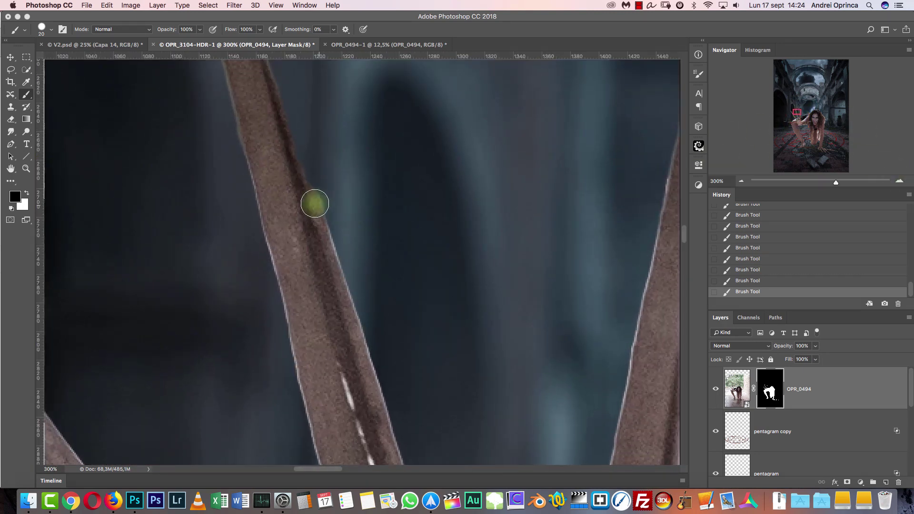
{"action": "left_click_drag", "start_coordinate": [481, 361], "coordinate": [422, 180]}
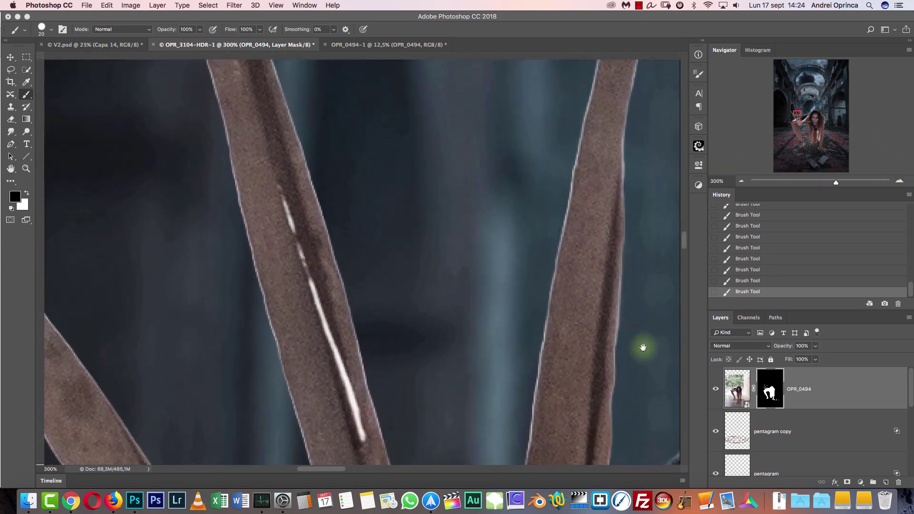
Open the OPR_0494 layer mask in Select and Mask, preview it with Marching Ants and set Shift Edge to -4%
{"action": "right_click", "coordinate": [766, 388]}
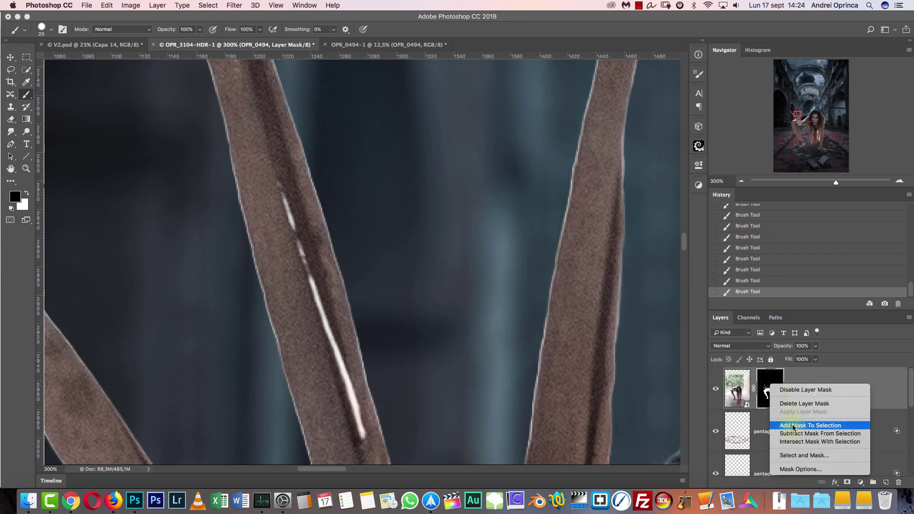
{"action": "left_click", "coordinate": [809, 455]}
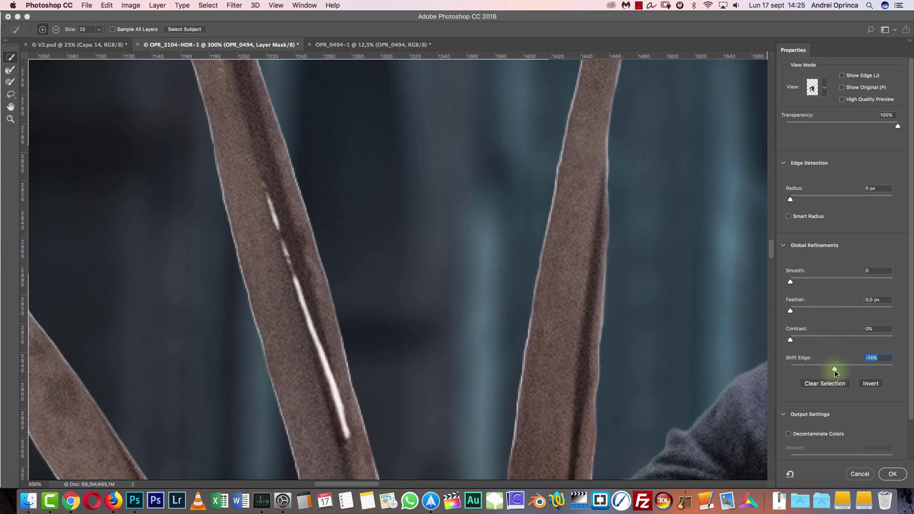
{"action": "left_click", "coordinate": [825, 91]}
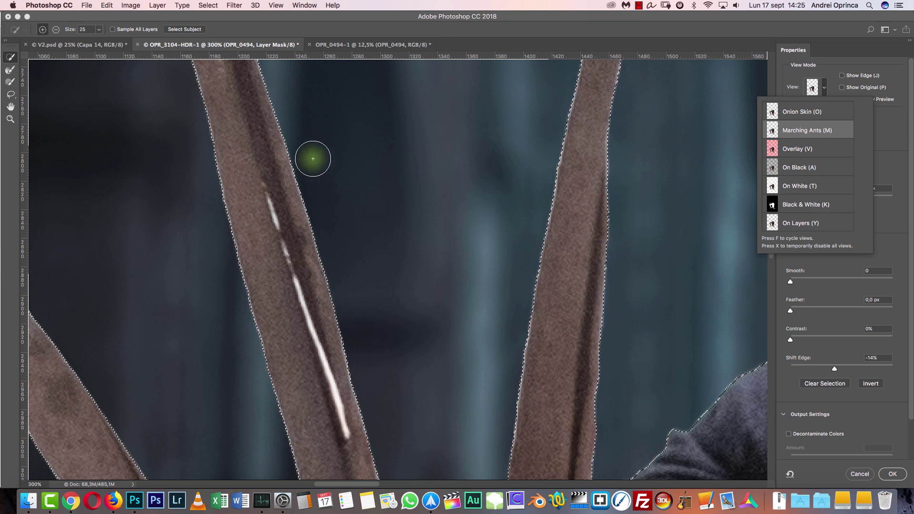
{"action": "left_click", "coordinate": [879, 400]}
{"action": "left_click_drag", "start_coordinate": [833, 370], "coordinate": [857, 367]}
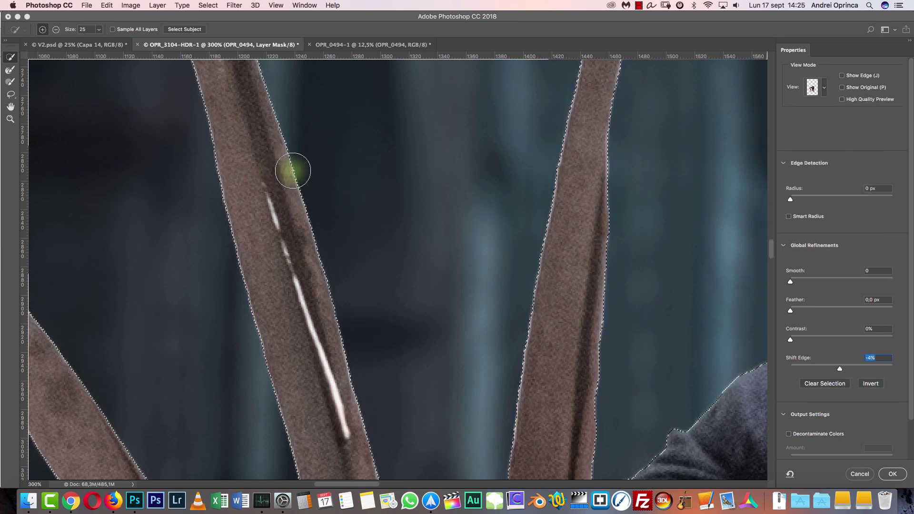
Set Feather to 1.5 px, Contrast to 36% and Shift Edge to -39%, with the preview switched to Onion Skin
{"action": "left_click", "coordinate": [818, 87]}
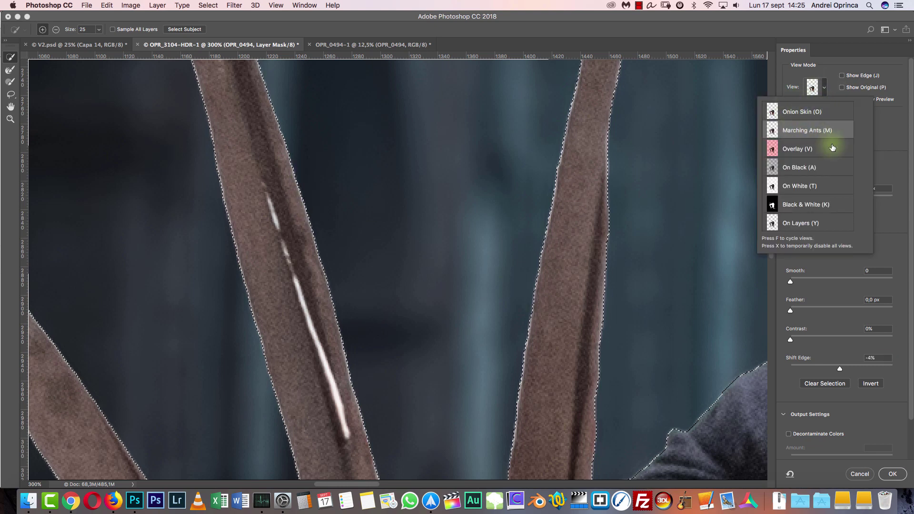
{"action": "left_click", "coordinate": [898, 227]}
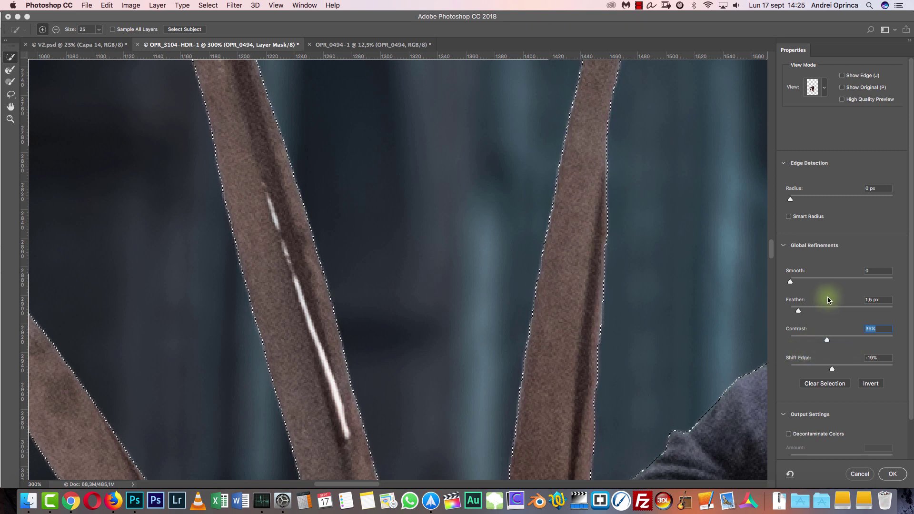
{"action": "left_click", "coordinate": [823, 87]}
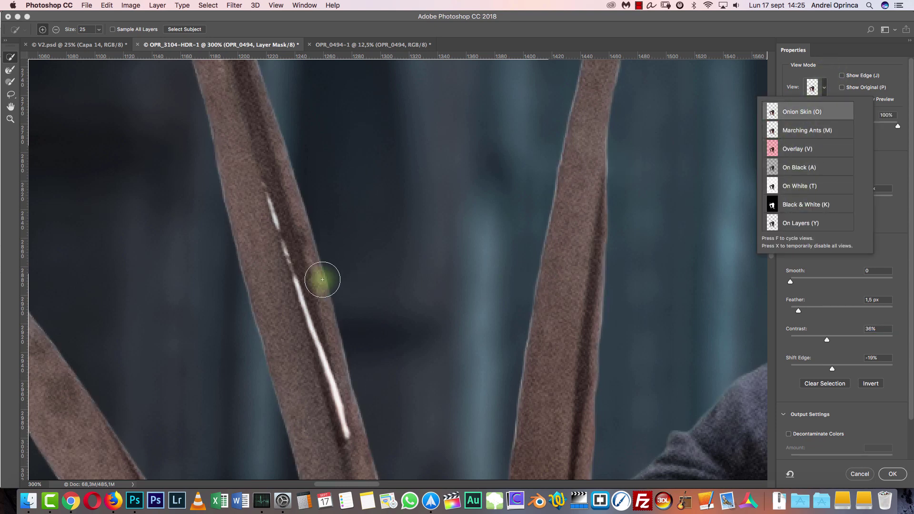
{"action": "left_click", "coordinate": [897, 350]}
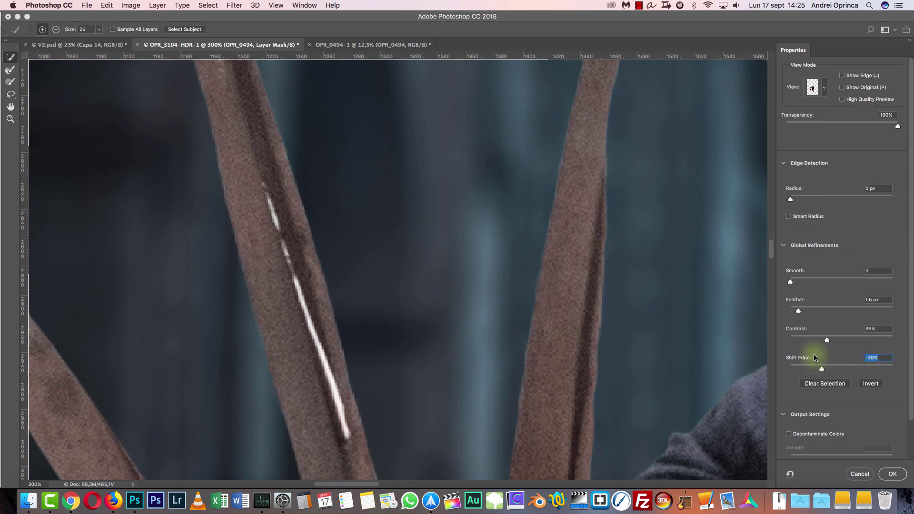
Check the refined edges around the claws, arm and hair, and set the refinement's output to Selection
{"action": "left_click_drag", "start_coordinate": [530, 330], "coordinate": [524, 159]}
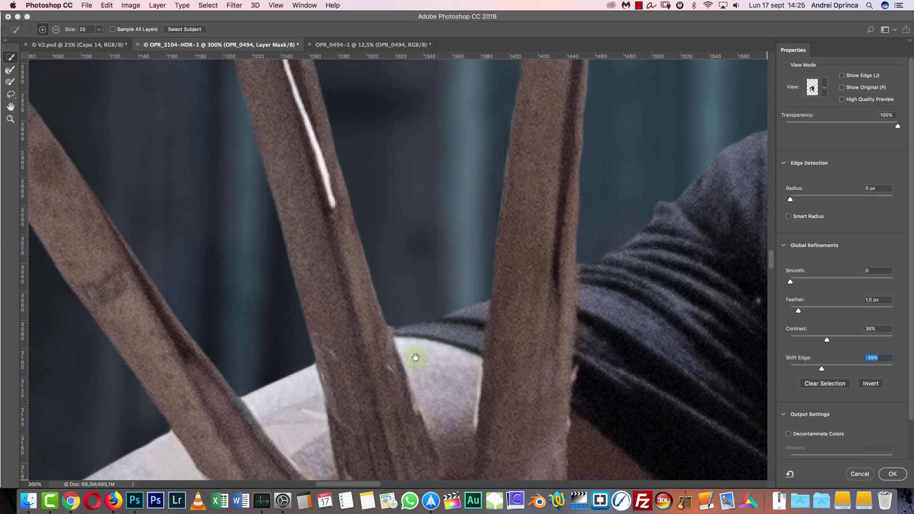
{"action": "left_click_drag", "start_coordinate": [416, 357], "coordinate": [598, 289]}
{"action": "mouse_move", "coordinate": [350, 138]}
{"action": "left_mouse_down"}
{"action": "mouse_move", "coordinate": [493, 241]}
{"action": "mouse_move", "coordinate": [506, 379]}
{"action": "mouse_move", "coordinate": [476, 292]}
{"action": "mouse_move", "coordinate": [693, 261]}
{"action": "mouse_move", "coordinate": [612, 195]}
{"action": "mouse_move", "coordinate": [585, 219]}
{"action": "mouse_move", "coordinate": [484, 265]}
{"action": "mouse_move", "coordinate": [540, 171]}
{"action": "mouse_move", "coordinate": [616, 267]}
{"action": "mouse_move", "coordinate": [581, 235]}
{"action": "mouse_move", "coordinate": [707, 216]}
{"action": "mouse_move", "coordinate": [435, 218]}
{"action": "mouse_move", "coordinate": [625, 205]}
{"action": "mouse_move", "coordinate": [657, 245]}
{"action": "mouse_move", "coordinate": [586, 127]}
{"action": "mouse_move", "coordinate": [665, 214]}
{"action": "mouse_move", "coordinate": [514, 256]}
{"action": "mouse_move", "coordinate": [606, 306]}
{"action": "mouse_move", "coordinate": [573, 163]}
{"action": "mouse_move", "coordinate": [556, 327]}
{"action": "mouse_move", "coordinate": [561, 190]}
{"action": "mouse_move", "coordinate": [559, 223]}
{"action": "left_mouse_up"}
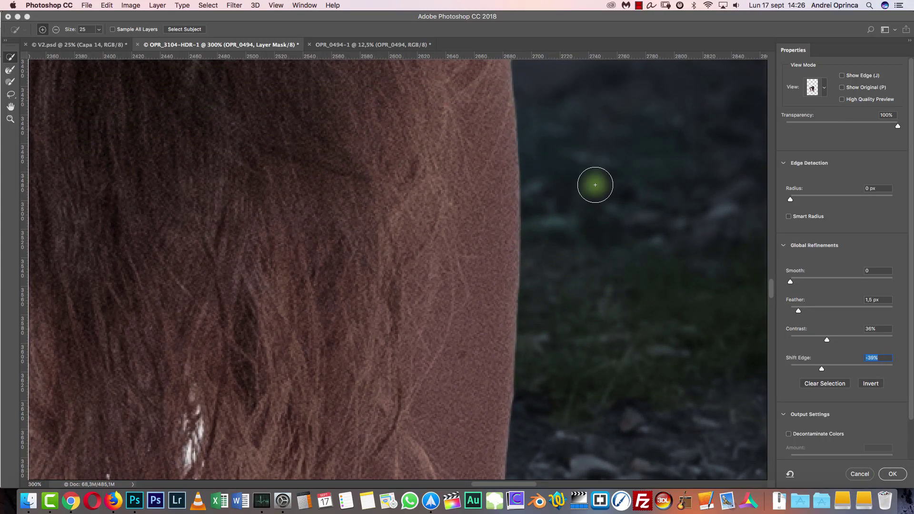
{"action": "scroll", "coordinate": [542, 191], "scroll_direction": "down", "scroll_amount": 5}
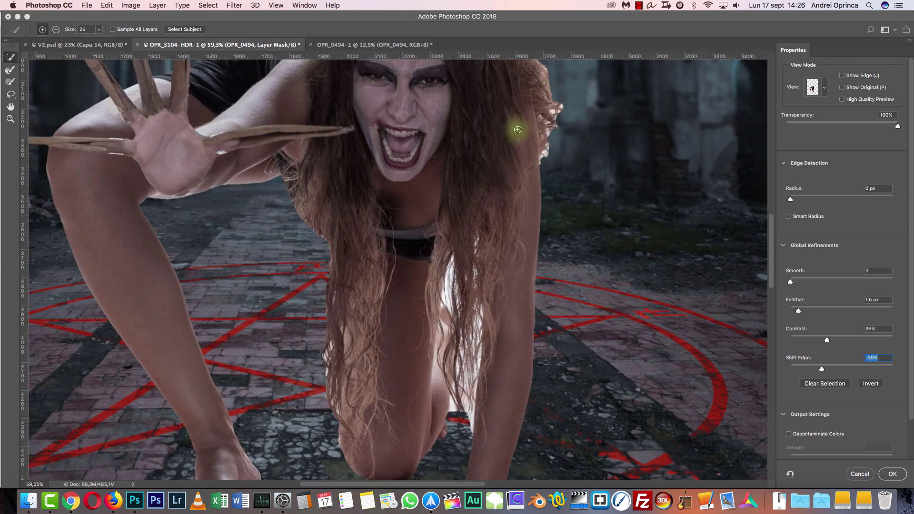
{"action": "left_click_drag", "start_coordinate": [486, 272], "coordinate": [614, 288]}
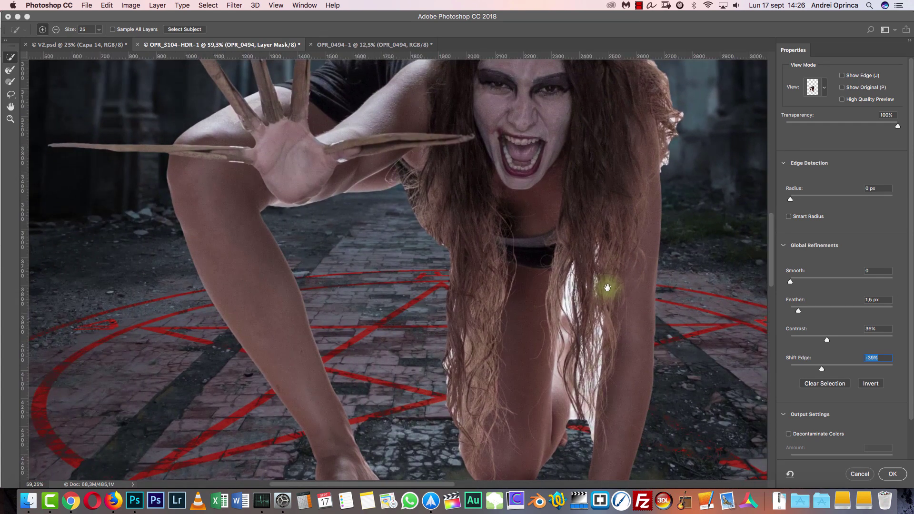
{"action": "scroll", "coordinate": [832, 418], "scroll_direction": "down", "scroll_amount": 3}
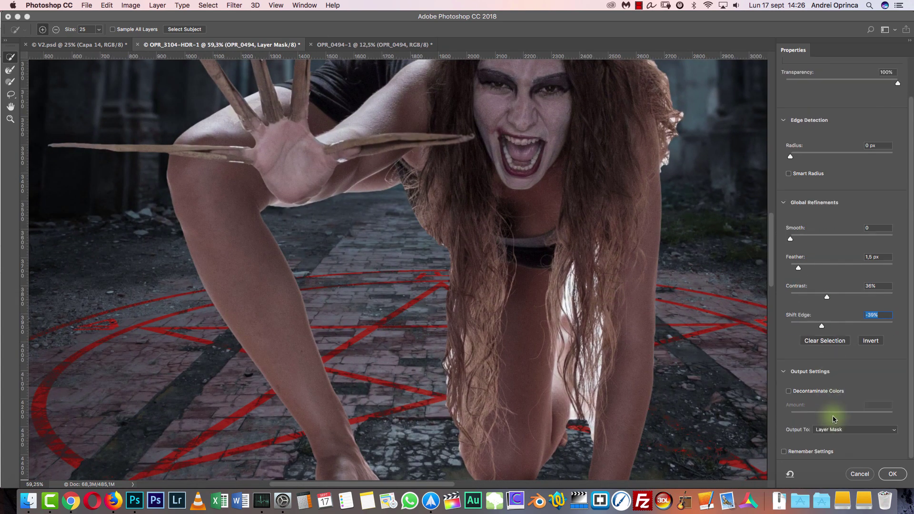
{"action": "left_click", "coordinate": [836, 429]}
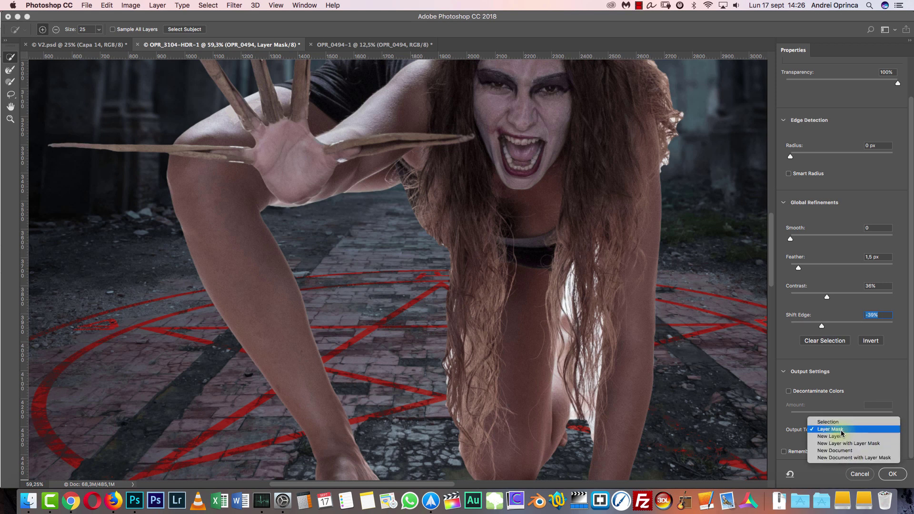
{"action": "left_click", "coordinate": [835, 422]}
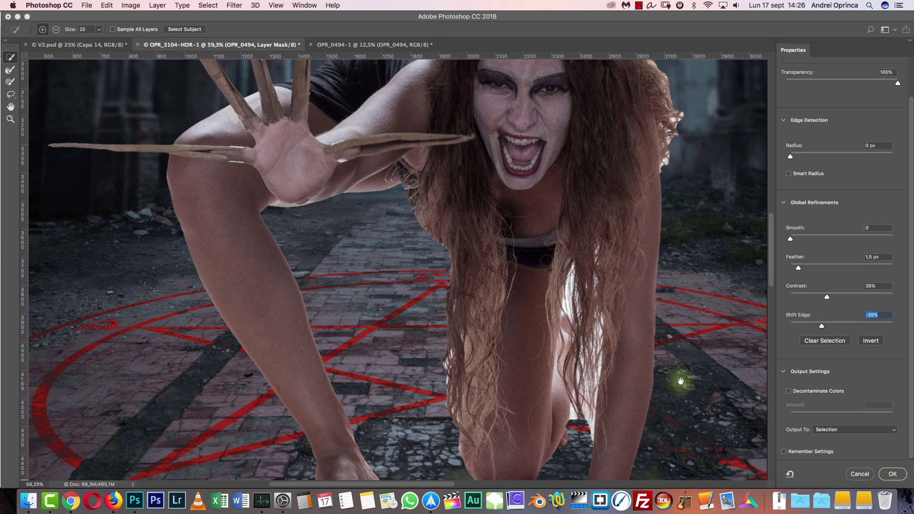
Check the raised claw tips and apply the Select and Mask refinement as a selection
{"action": "left_click_drag", "start_coordinate": [467, 227], "coordinate": [557, 455]}
{"action": "scroll", "coordinate": [351, 285], "scroll_direction": "up", "scroll_amount": 10}
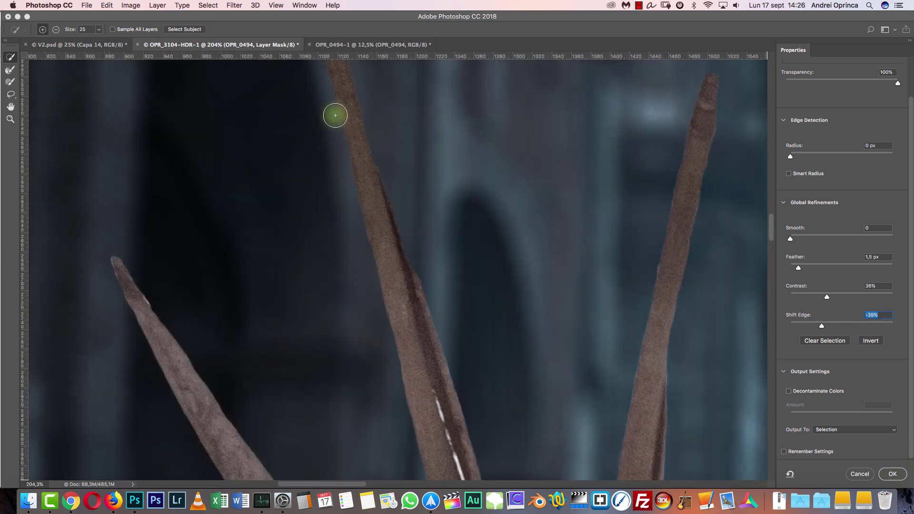
{"action": "scroll", "coordinate": [837, 151], "scroll_direction": "up", "scroll_amount": 3}
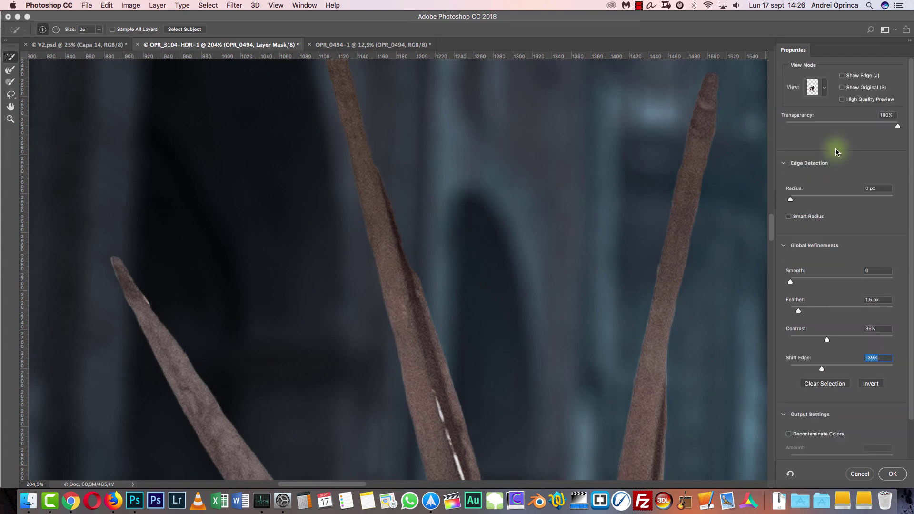
{"action": "scroll", "coordinate": [905, 329], "scroll_direction": "down", "scroll_amount": 3}
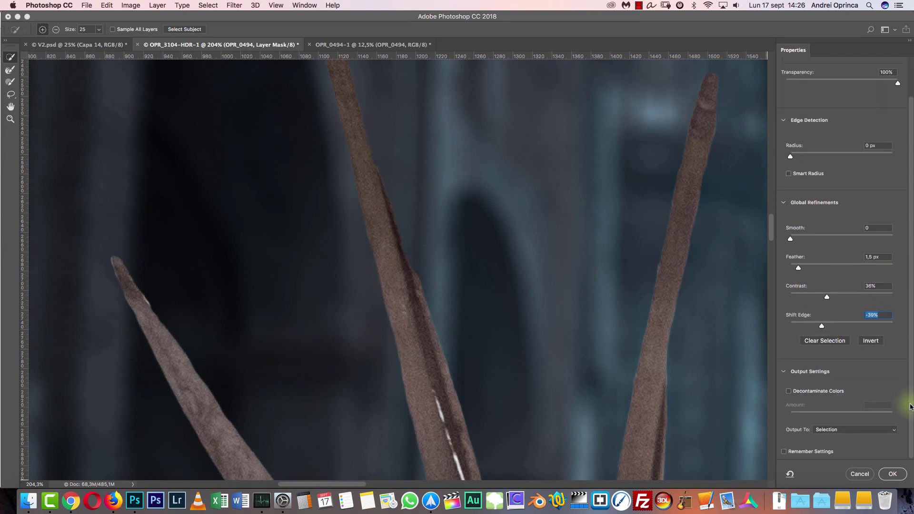
{"action": "left_click", "coordinate": [893, 474]}
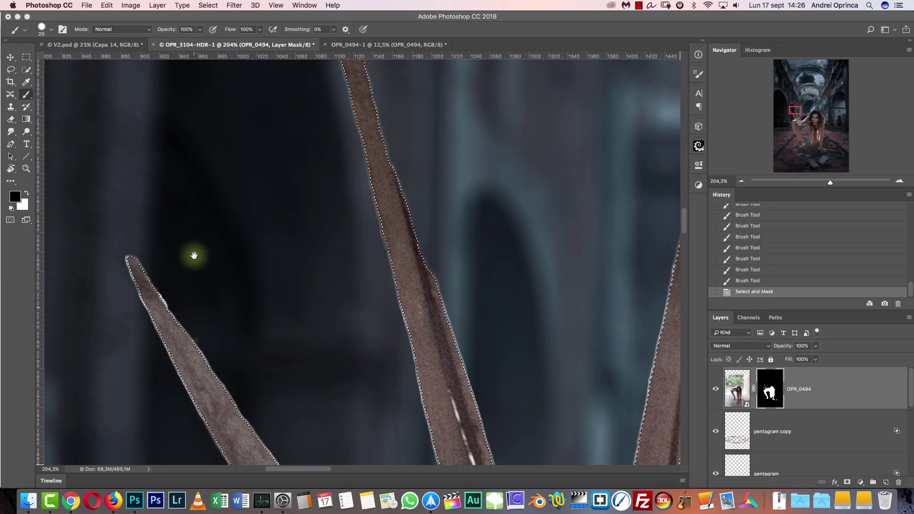
Try painting black on the mask inside the selection across the middle claw, and undo the stroke
{"action": "scroll", "coordinate": [192, 255], "scroll_direction": "down", "scroll_amount": 5}
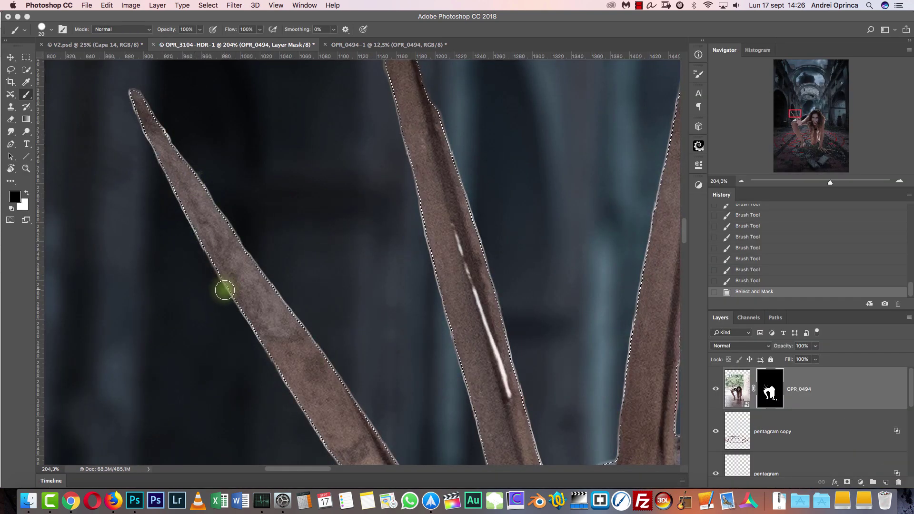
{"action": "left_click_drag", "start_coordinate": [408, 306], "coordinate": [374, 392]}
{"action": "scroll", "coordinate": [375, 392], "scroll_direction": "up", "scroll_amount": 4}
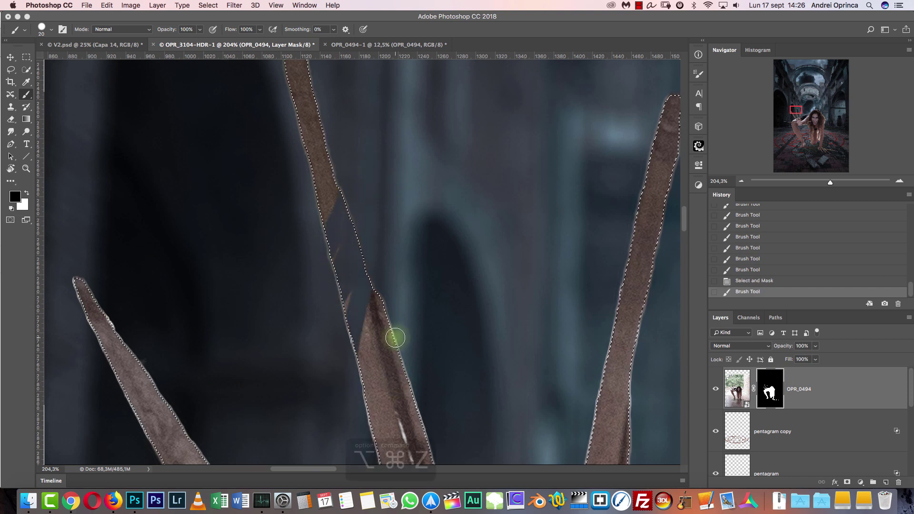
{"action": "key", "text": "alt+super+z"}
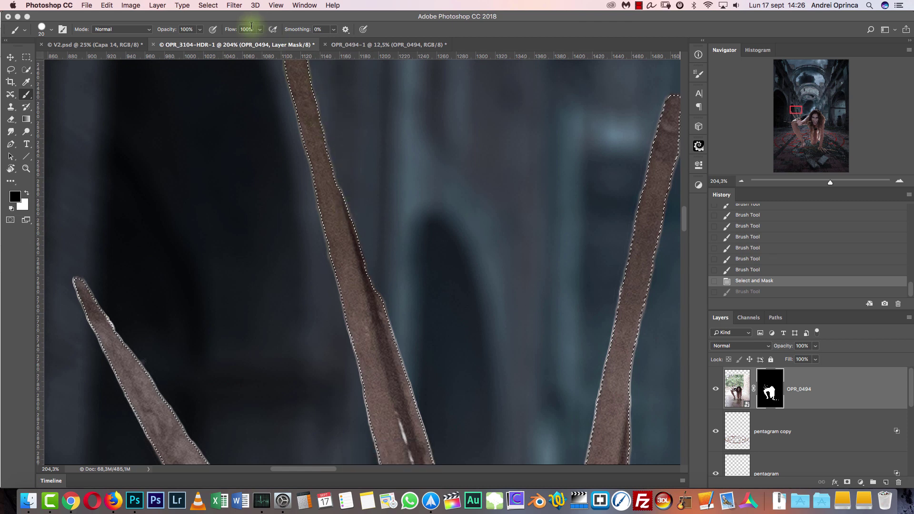
Invert the selection so that the background around the claws is selected
{"action": "left_click", "coordinate": [235, 5]}
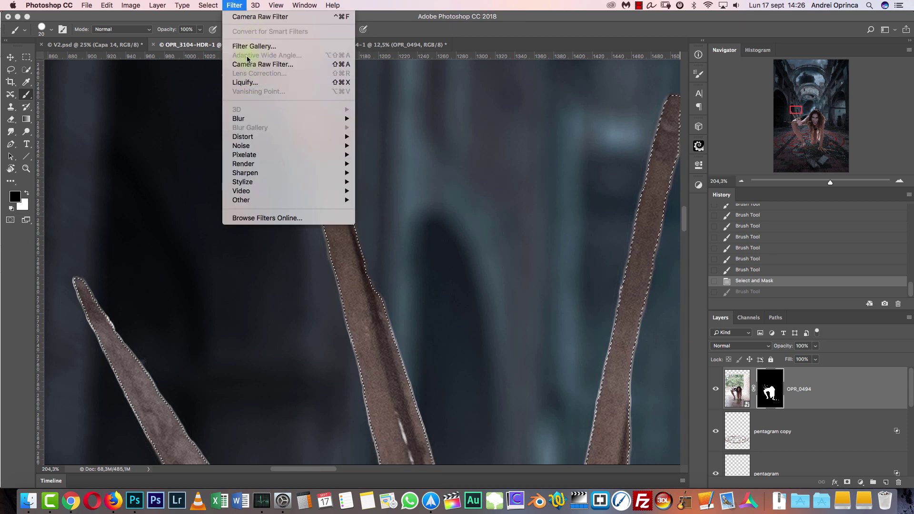
{"action": "mouse_move", "coordinate": [215, 11]}
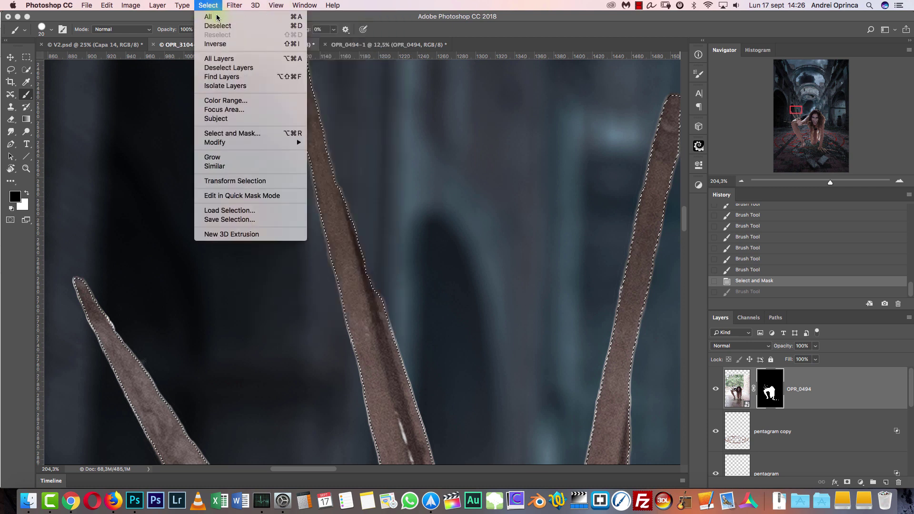
{"action": "left_click", "coordinate": [220, 45]}
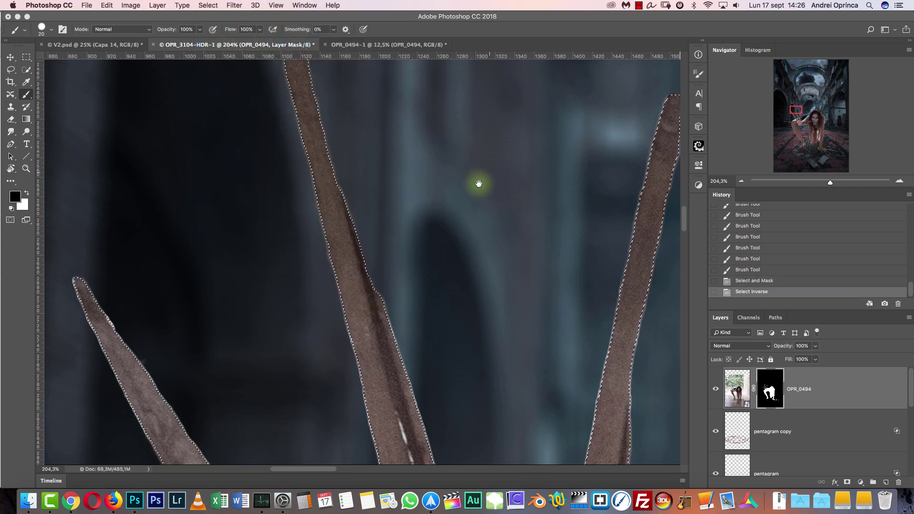
{"action": "left_click_drag", "start_coordinate": [476, 184], "coordinate": [413, 262]}
{"action": "key", "text": "super+r"}
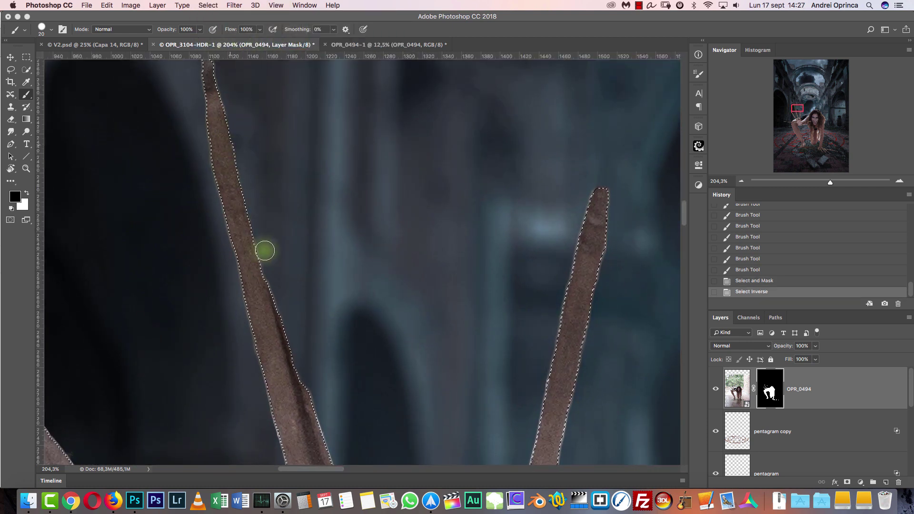
Try a black brush stroke along the middle claw's edge, undo it, and hide the selection outline
{"action": "left_click_drag", "start_coordinate": [272, 291], "coordinate": [286, 235]}
{"action": "key", "text": "alt+super+z"}
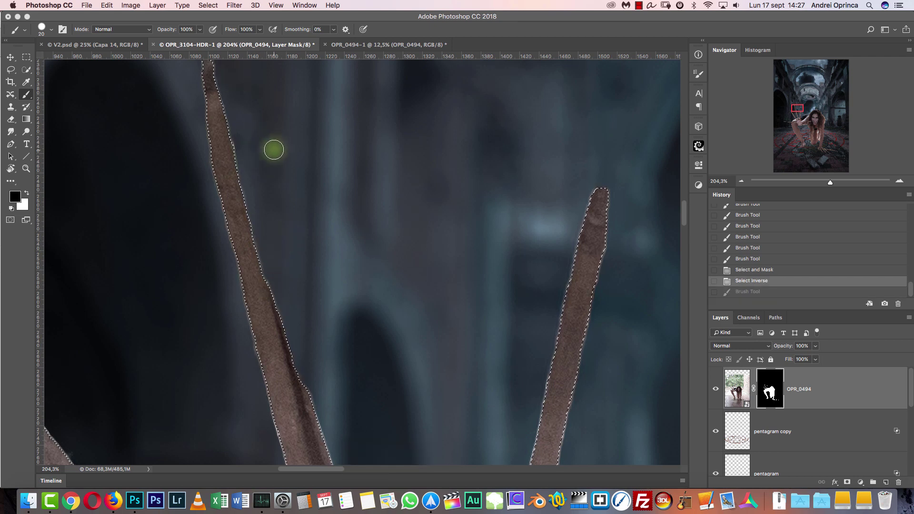
{"action": "scroll", "coordinate": [319, 231], "scroll_direction": "up", "scroll_amount": 3}
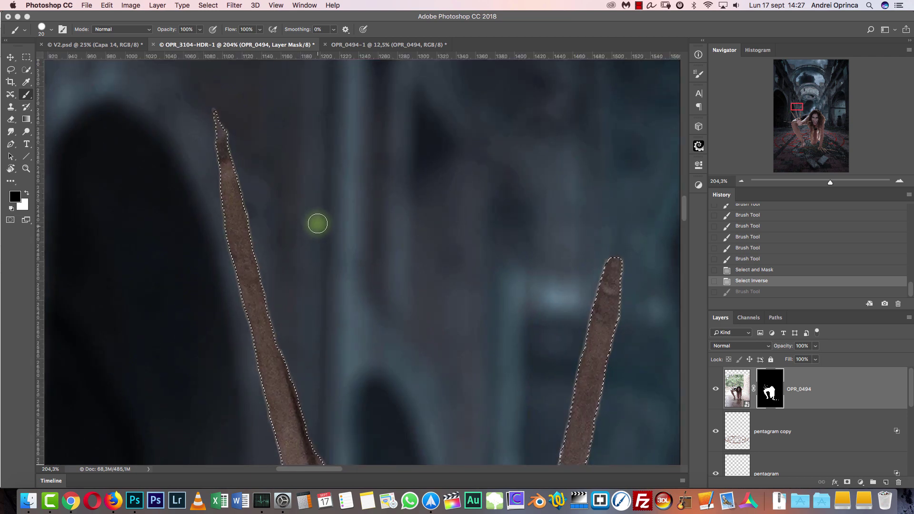
{"action": "key", "text": "super+h"}
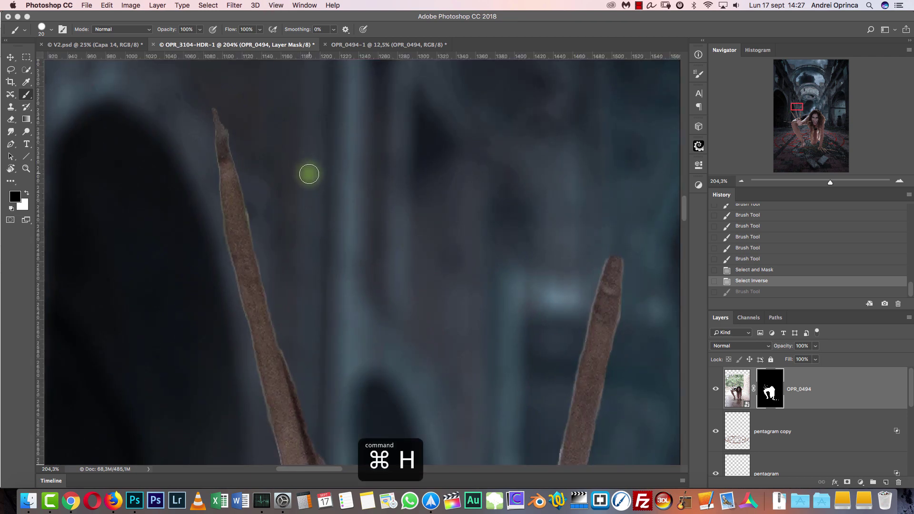
Enlarge the brush to 30 px and paint black on the mask along both edges of the raised claw nearest the shirt
{"action": "left_click_drag", "start_coordinate": [307, 241], "coordinate": [305, 206]}
{"action": "mouse_move", "coordinate": [461, 212]}
{"action": "left_mouse_down"}
{"action": "mouse_move", "coordinate": [358, 148]}
{"action": "mouse_move", "coordinate": [305, 137]}
{"action": "left_mouse_up"}
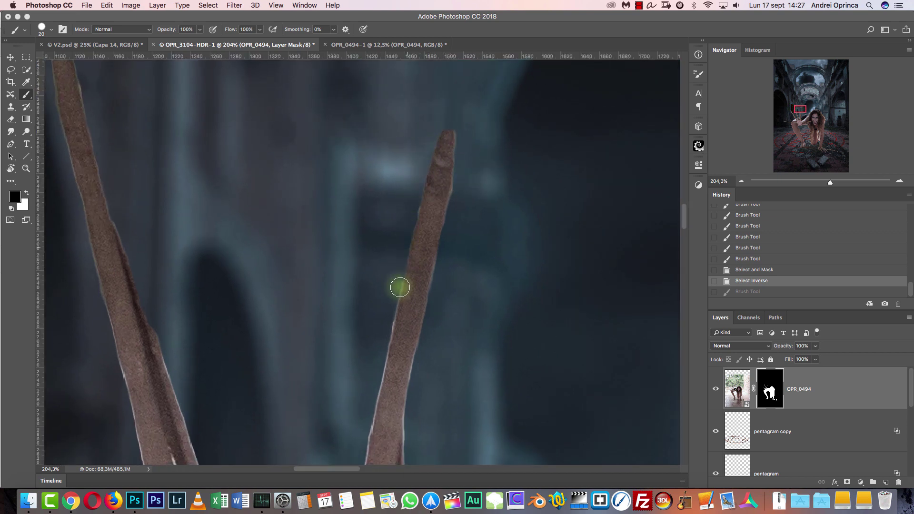
{"action": "mouse_move", "coordinate": [464, 128]}
{"action": "left_mouse_down"}
{"action": "mouse_move", "coordinate": [429, 237]}
{"action": "mouse_move", "coordinate": [423, 318]}
{"action": "left_mouse_up"}
{"action": "left_click_drag", "start_coordinate": [452, 240], "coordinate": [446, 81]}
{"action": "key", "text": "bracketright"}
{"action": "left_click_drag", "start_coordinate": [424, 265], "coordinate": [430, 153]}
{"action": "mouse_move", "coordinate": [387, 193]}
{"action": "left_mouse_down"}
{"action": "mouse_move", "coordinate": [378, 331]}
{"action": "mouse_move", "coordinate": [413, 320]}
{"action": "mouse_move", "coordinate": [480, 263]}
{"action": "mouse_move", "coordinate": [593, 213]}
{"action": "left_mouse_up"}
{"action": "left_click_drag", "start_coordinate": [449, 189], "coordinate": [473, 305]}
{"action": "mouse_move", "coordinate": [409, 122]}
{"action": "left_mouse_down"}
{"action": "mouse_move", "coordinate": [375, 239]}
{"action": "mouse_move", "coordinate": [373, 300]}
{"action": "left_mouse_up"}
{"action": "left_click_drag", "start_coordinate": [420, 235], "coordinate": [426, 117]}
{"action": "mouse_move", "coordinate": [382, 189]}
{"action": "left_mouse_down"}
{"action": "mouse_move", "coordinate": [367, 243]}
{"action": "mouse_move", "coordinate": [370, 317]}
{"action": "left_mouse_up"}
{"action": "left_click_drag", "start_coordinate": [360, 367], "coordinate": [360, 236]}
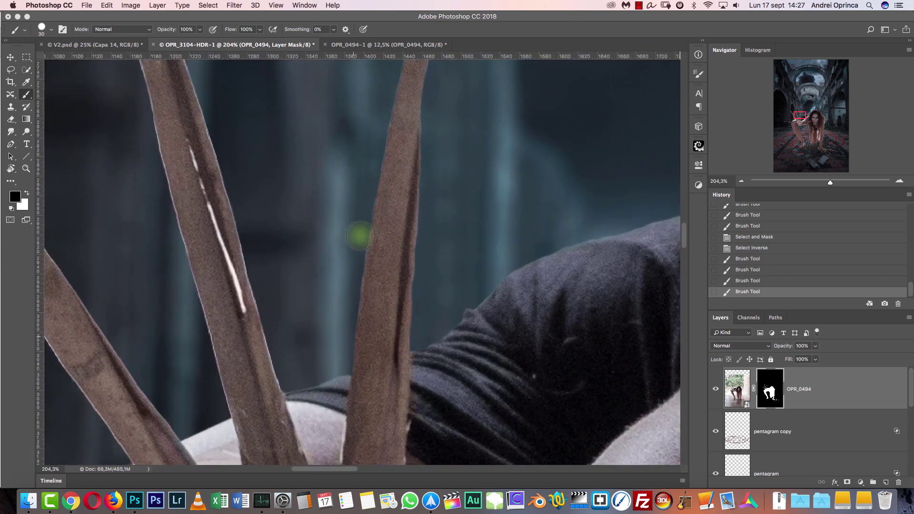
Paint black on the mask along both edges of the middle raised claw to remove the light fringe
{"action": "mouse_move", "coordinate": [276, 379]}
{"action": "left_mouse_down"}
{"action": "mouse_move", "coordinate": [206, 141]}
{"action": "mouse_move", "coordinate": [298, 309]}
{"action": "left_mouse_up"}
{"action": "left_click_drag", "start_coordinate": [263, 223], "coordinate": [237, 157]}
{"action": "left_click_drag", "start_coordinate": [193, 133], "coordinate": [275, 281]}
{"action": "left_click_drag", "start_coordinate": [257, 112], "coordinate": [273, 171]}
{"action": "left_click_drag", "start_coordinate": [241, 126], "coordinate": [277, 292]}
{"action": "left_click_drag", "start_coordinate": [312, 339], "coordinate": [262, 81]}
{"action": "left_click_drag", "start_coordinate": [327, 314], "coordinate": [297, 123]}
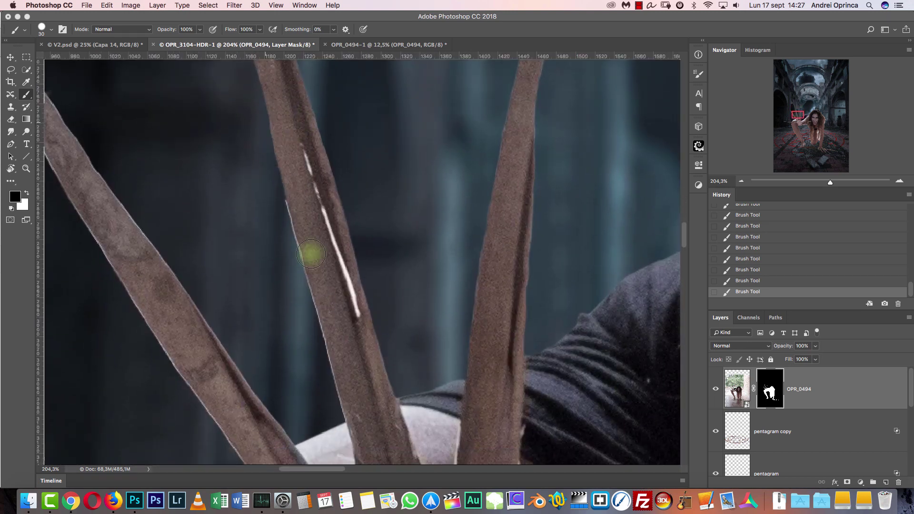
Paint black on the mask along both edges of the slanted raised claw, from its base up to the tip
{"action": "scroll", "coordinate": [322, 295], "scroll_direction": "down", "scroll_amount": 5}
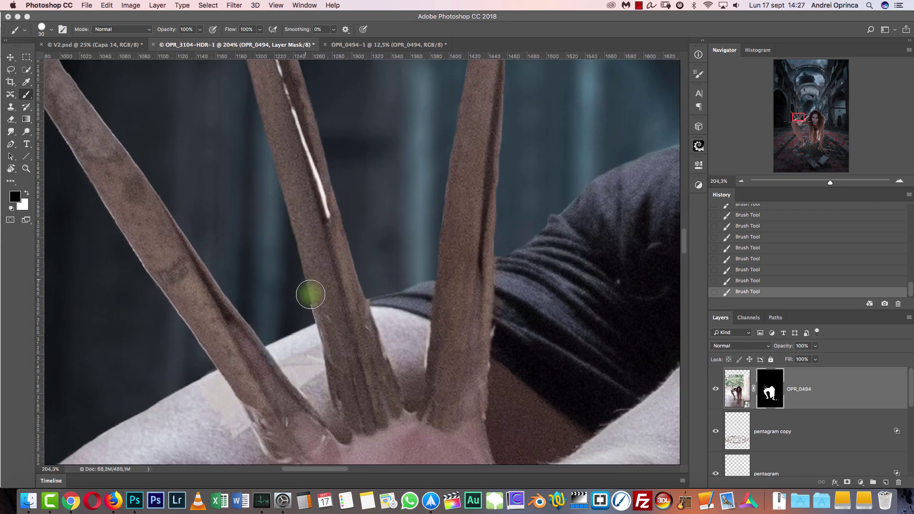
{"action": "scroll", "coordinate": [295, 307], "scroll_direction": "down", "scroll_amount": 3}
{"action": "scroll", "coordinate": [295, 307], "scroll_direction": "left", "scroll_amount": 3}
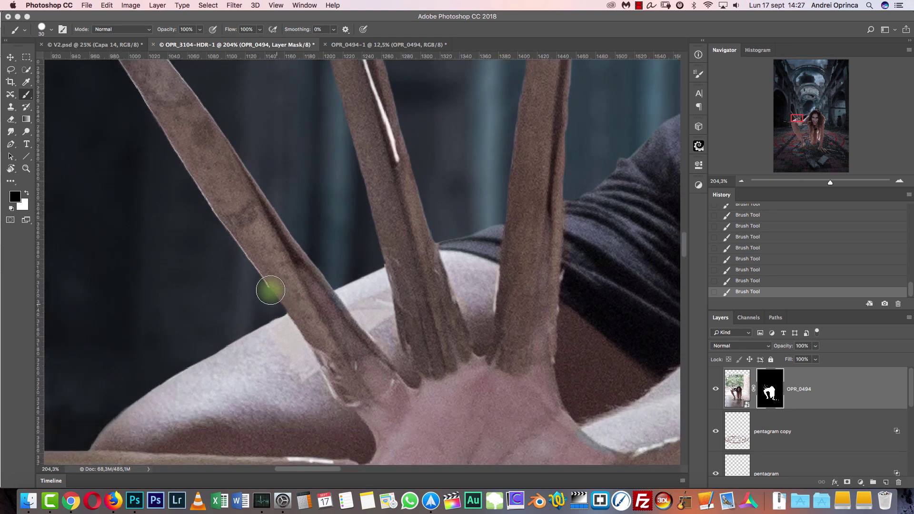
{"action": "left_click_drag", "start_coordinate": [202, 188], "coordinate": [162, 128]}
{"action": "mouse_move", "coordinate": [162, 127]}
{"action": "left_mouse_down"}
{"action": "mouse_move", "coordinate": [289, 313]}
{"action": "mouse_move", "coordinate": [189, 157]}
{"action": "left_mouse_up"}
{"action": "left_click_drag", "start_coordinate": [191, 162], "coordinate": [285, 386]}
{"action": "mouse_move", "coordinate": [252, 312]}
{"action": "left_mouse_down"}
{"action": "mouse_move", "coordinate": [210, 190]}
{"action": "mouse_move", "coordinate": [284, 302]}
{"action": "left_mouse_up"}
{"action": "left_click_drag", "start_coordinate": [227, 225], "coordinate": [356, 409]}
{"action": "left_click_drag", "start_coordinate": [393, 370], "coordinate": [292, 187]}
{"action": "mouse_move", "coordinate": [250, 208]}
{"action": "left_mouse_down"}
{"action": "mouse_move", "coordinate": [384, 393]}
{"action": "mouse_move", "coordinate": [363, 338]}
{"action": "mouse_move", "coordinate": [411, 425]}
{"action": "left_mouse_up"}
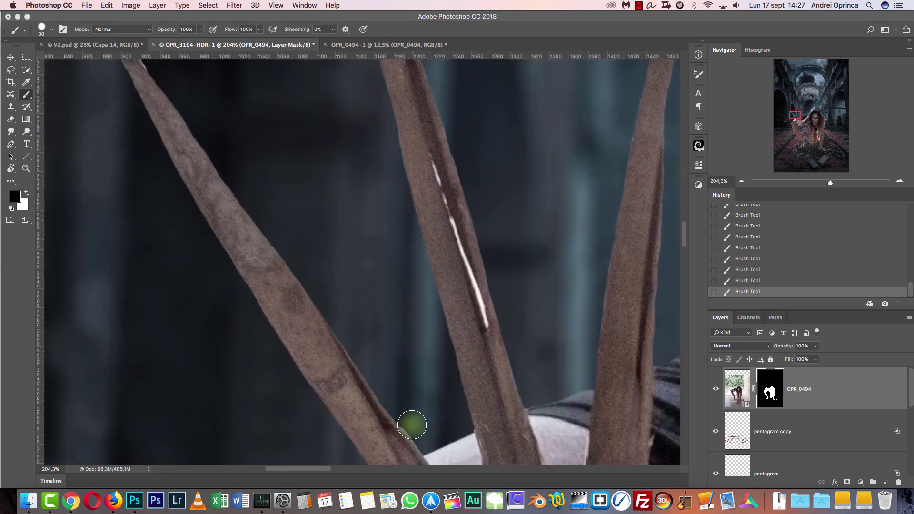
{"action": "left_click", "coordinate": [209, 6]}
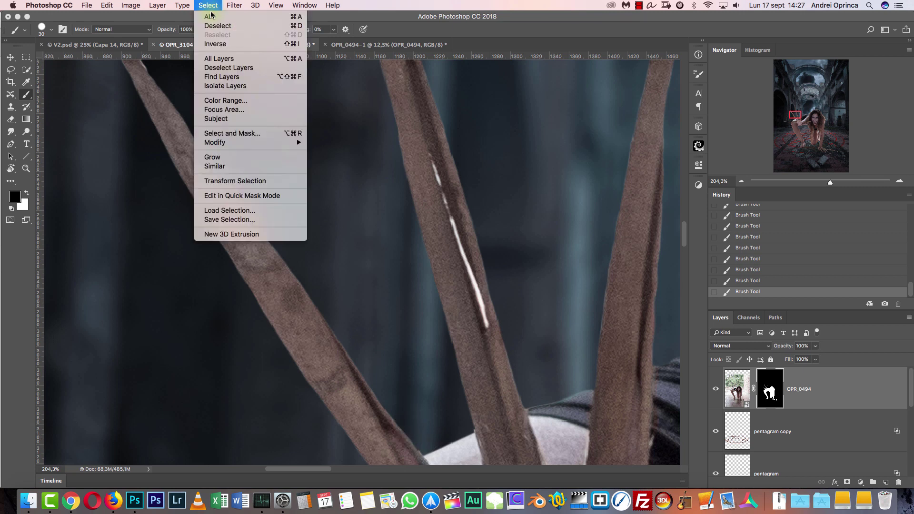
{"action": "mouse_move", "coordinate": [258, 142]}
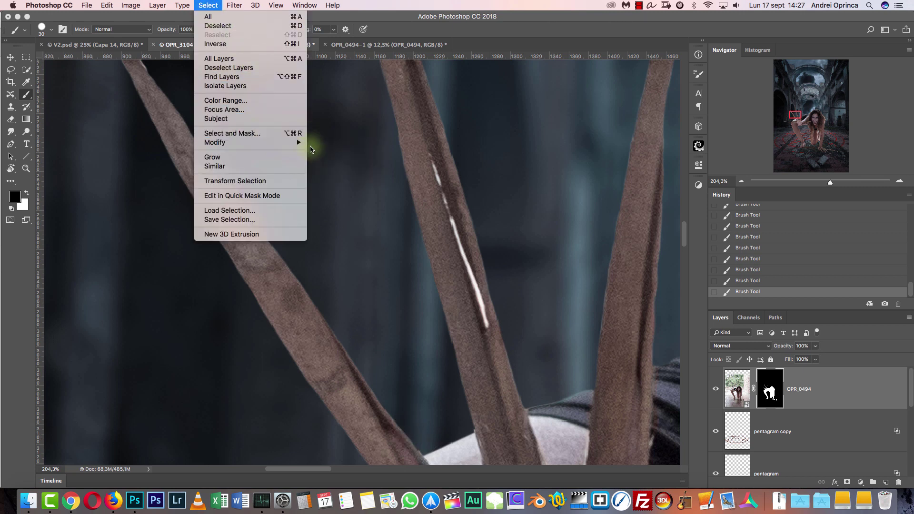
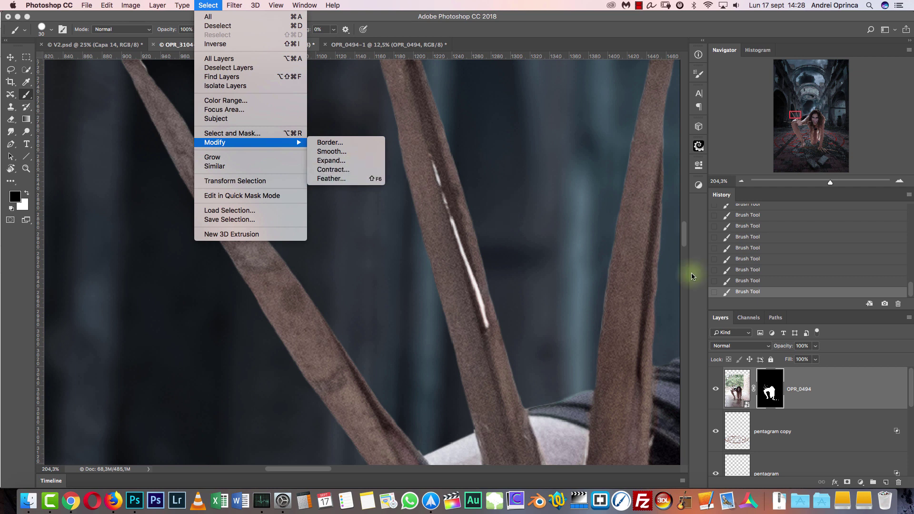
{"action": "left_click", "coordinate": [771, 388]}
Clean the mask along the supporting arm's outer edge, from below the hair down to the wrist
{"action": "left_click_drag", "start_coordinate": [553, 378], "coordinate": [400, 166]}
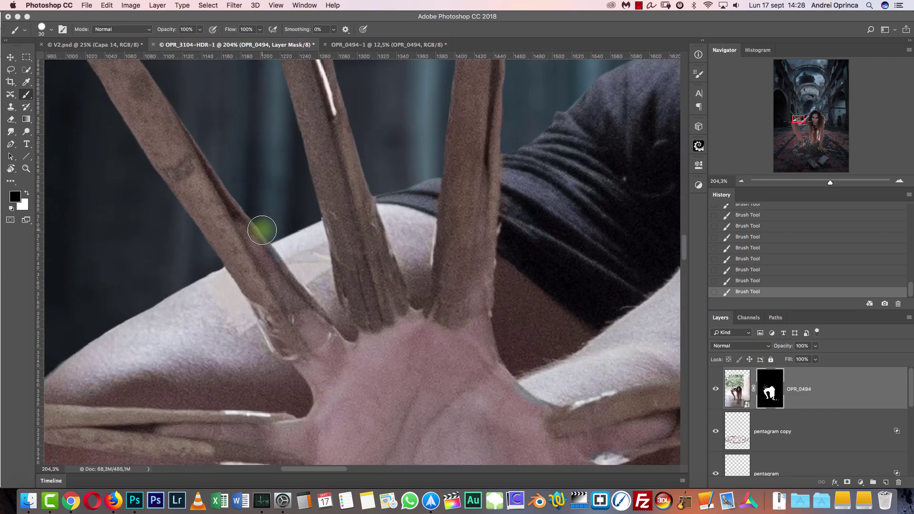
{"action": "left_click_drag", "start_coordinate": [552, 215], "coordinate": [402, 313]}
{"action": "left_click_drag", "start_coordinate": [564, 288], "coordinate": [270, 257]}
{"action": "left_click_drag", "start_coordinate": [541, 282], "coordinate": [376, 253]}
{"action": "mouse_move", "coordinate": [819, 118]}
{"action": "left_mouse_down"}
{"action": "mouse_move", "coordinate": [829, 109]}
{"action": "mouse_move", "coordinate": [828, 152]}
{"action": "mouse_move", "coordinate": [825, 124]}
{"action": "left_mouse_up"}
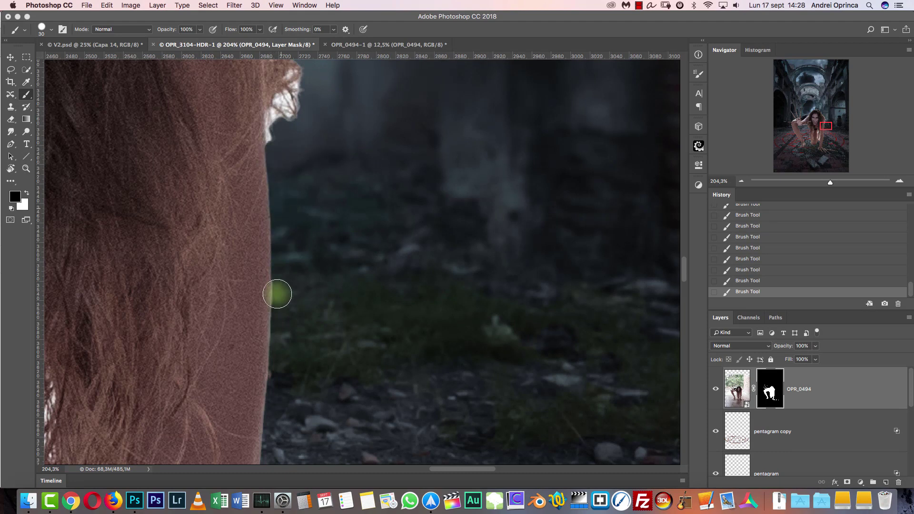
{"action": "scroll", "coordinate": [285, 266], "scroll_direction": "down", "scroll_amount": 10}
{"action": "left_click_drag", "start_coordinate": [280, 322], "coordinate": [306, 116]}
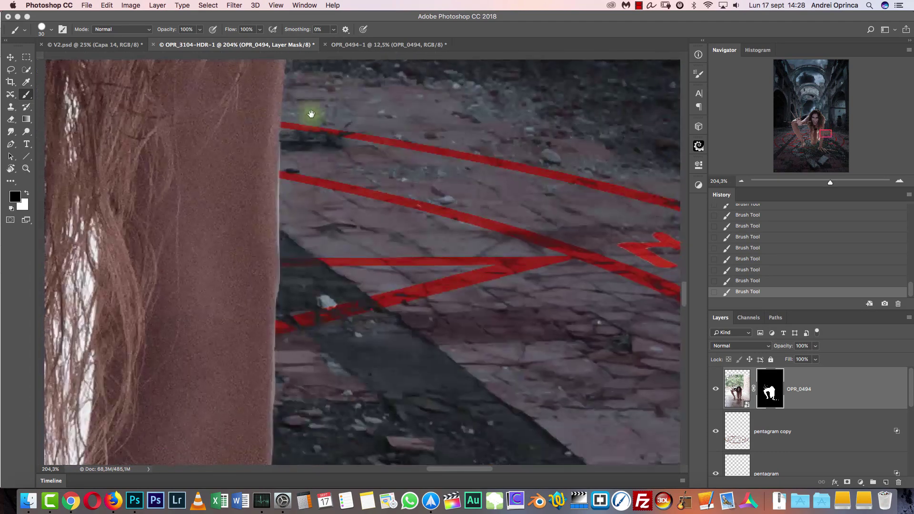
{"action": "left_click_drag", "start_coordinate": [306, 269], "coordinate": [333, 140]}
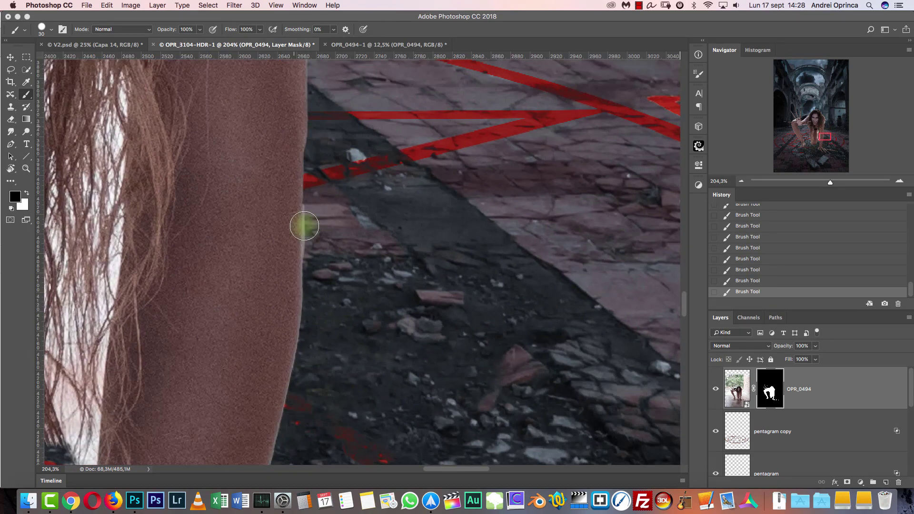
{"action": "left_click_drag", "start_coordinate": [330, 297], "coordinate": [381, 149]}
{"action": "left_click_drag", "start_coordinate": [347, 276], "coordinate": [367, 135]}
{"action": "left_click_drag", "start_coordinate": [341, 271], "coordinate": [377, 143]}
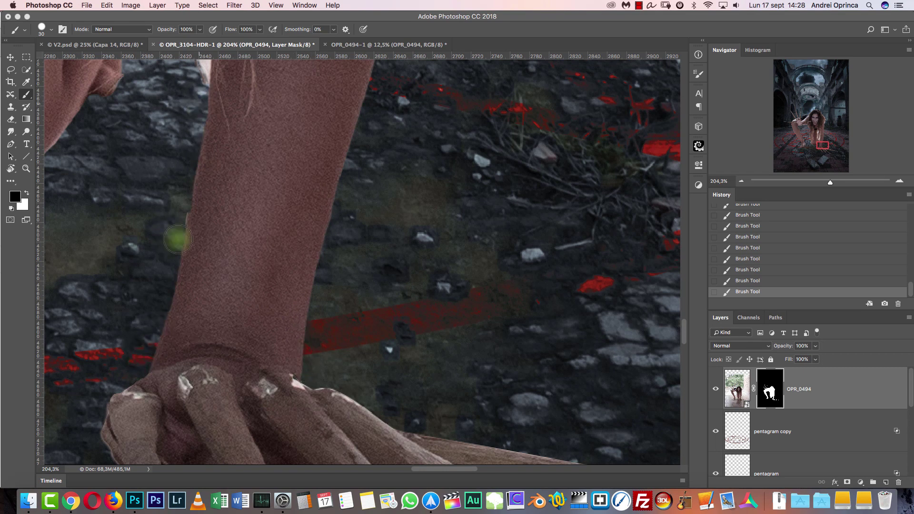
Paint black on the mask around the outline of the knee on the cobblestones
{"action": "left_click_drag", "start_coordinate": [132, 303], "coordinate": [640, 157]}
{"action": "left_click_drag", "start_coordinate": [474, 98], "coordinate": [373, 359]}
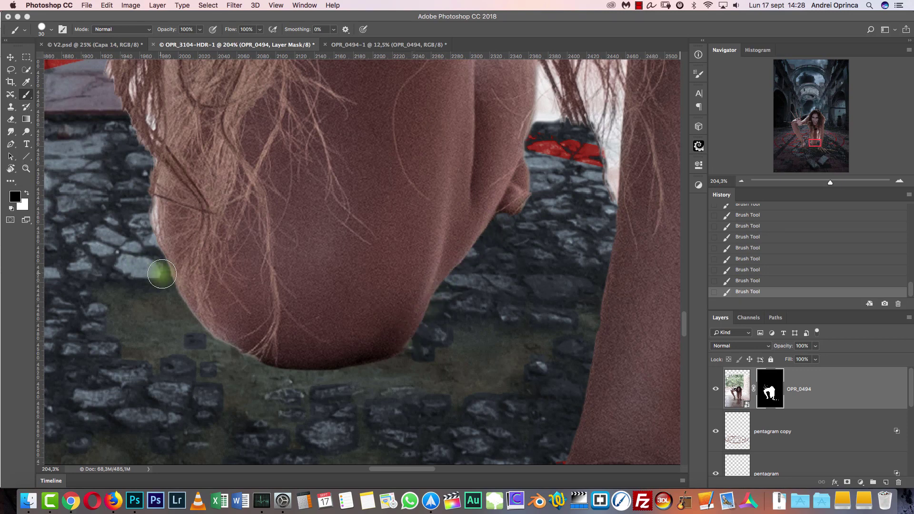
{"action": "left_click_drag", "start_coordinate": [40, 330], "coordinate": [1, 238]}
{"action": "left_click_drag", "start_coordinate": [227, 288], "coordinate": [641, 257]}
Clean the mask edges around the heel and toes and up the outer side of the bent leg
{"action": "mouse_move", "coordinate": [312, 298]}
{"action": "left_mouse_down"}
{"action": "mouse_move", "coordinate": [307, 360]}
{"action": "mouse_move", "coordinate": [312, 354]}
{"action": "mouse_move", "coordinate": [283, 377]}
{"action": "left_mouse_up"}
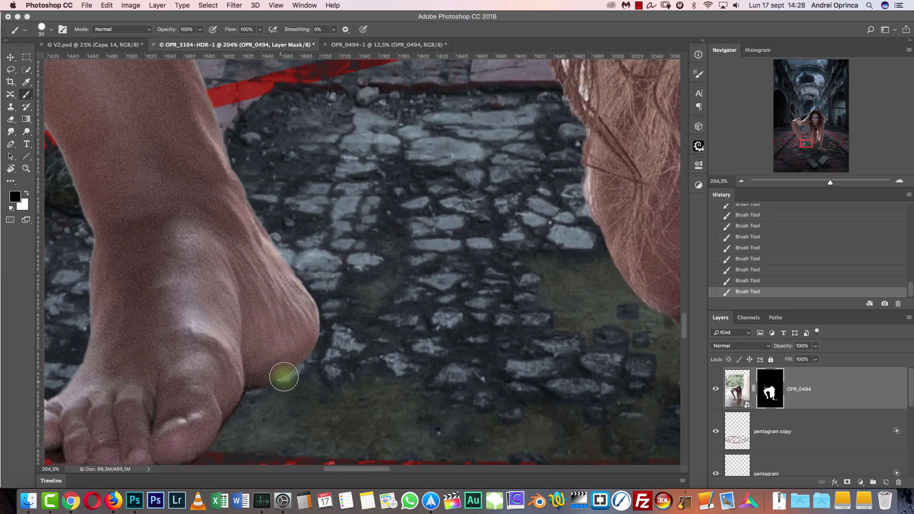
{"action": "mouse_move", "coordinate": [237, 187]}
{"action": "left_mouse_down"}
{"action": "mouse_move", "coordinate": [376, 206]}
{"action": "mouse_move", "coordinate": [402, 190]}
{"action": "left_mouse_up"}
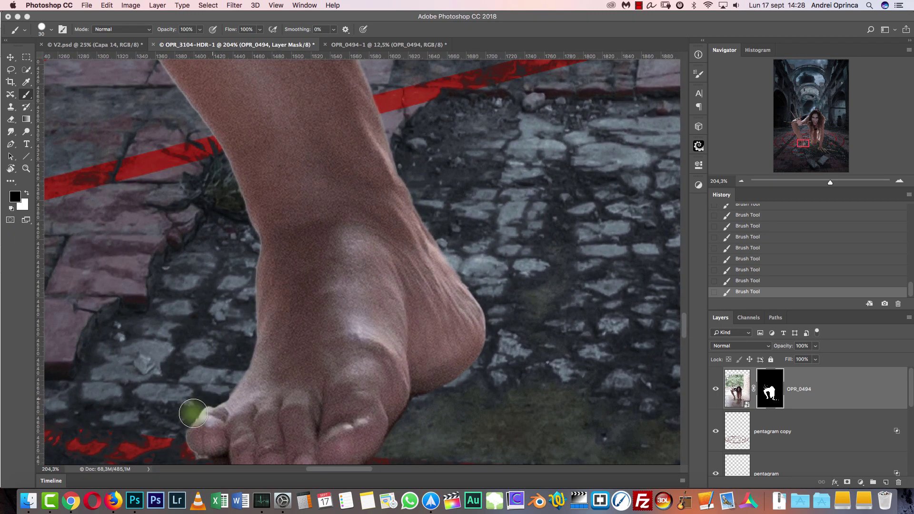
{"action": "mouse_move", "coordinate": [267, 213]}
{"action": "left_mouse_down"}
{"action": "mouse_move", "coordinate": [333, 326]}
{"action": "mouse_move", "coordinate": [347, 372]}
{"action": "left_mouse_up"}
{"action": "mouse_move", "coordinate": [238, 220]}
{"action": "left_mouse_down"}
{"action": "mouse_move", "coordinate": [350, 361]}
{"action": "mouse_move", "coordinate": [194, 142]}
{"action": "left_mouse_up"}
{"action": "left_click_drag", "start_coordinate": [225, 192], "coordinate": [374, 387]}
{"action": "left_click_drag", "start_coordinate": [341, 341], "coordinate": [254, 152]}
{"action": "left_click_drag", "start_coordinate": [275, 231], "coordinate": [336, 402]}
{"action": "mouse_move", "coordinate": [316, 326]}
{"action": "left_mouse_down"}
{"action": "mouse_move", "coordinate": [256, 124]}
{"action": "mouse_move", "coordinate": [326, 353]}
{"action": "left_mouse_up"}
{"action": "left_click_drag", "start_coordinate": [261, 230], "coordinate": [507, 319]}
Paint out the light fringe along the upper edge of the long horizontal claw
{"action": "key", "text": "super+r"}
{"action": "left_click_drag", "start_coordinate": [532, 274], "coordinate": [122, 235]}
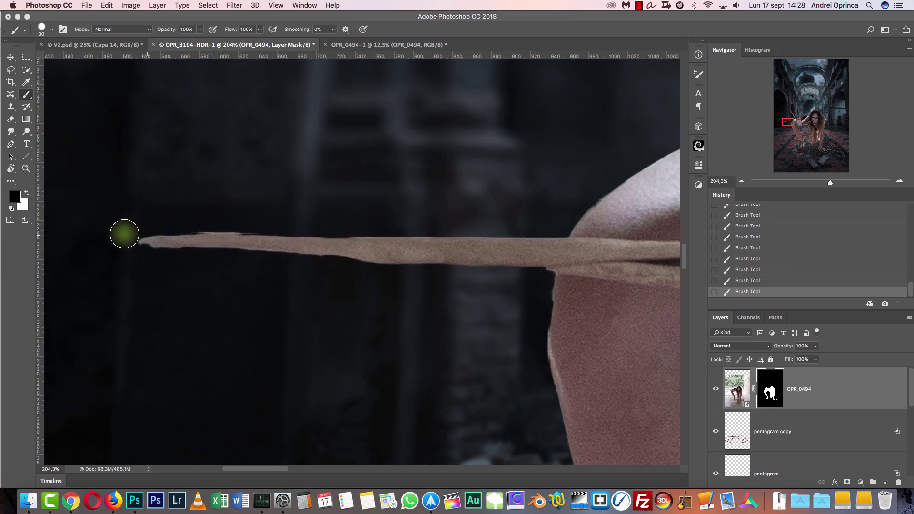
{"action": "left_click_drag", "start_coordinate": [330, 238], "coordinate": [521, 232]}
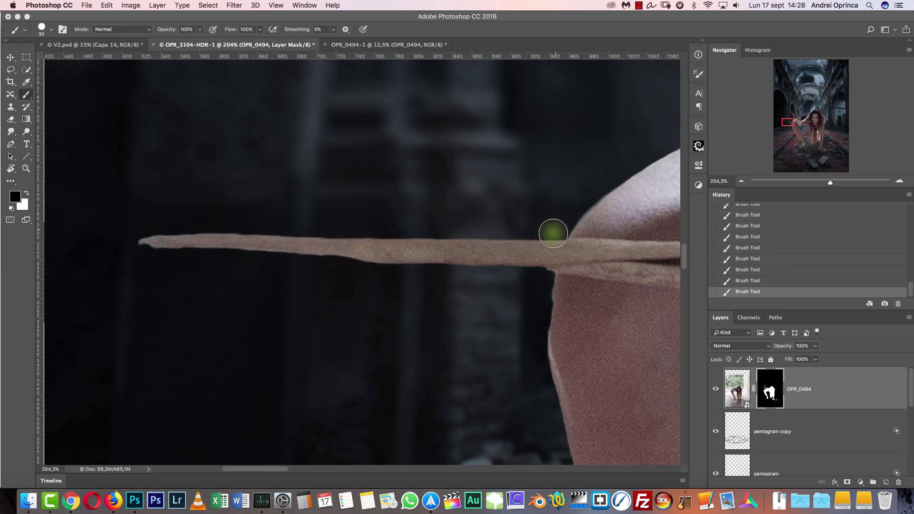
Paint black on the mask along the underside of the outstretched hand and arm
{"action": "mouse_move", "coordinate": [430, 337]}
{"action": "left_mouse_down"}
{"action": "mouse_move", "coordinate": [179, 205]}
{"action": "mouse_move", "coordinate": [125, 198]}
{"action": "left_mouse_up"}
{"action": "left_click_drag", "start_coordinate": [554, 279], "coordinate": [277, 231]}
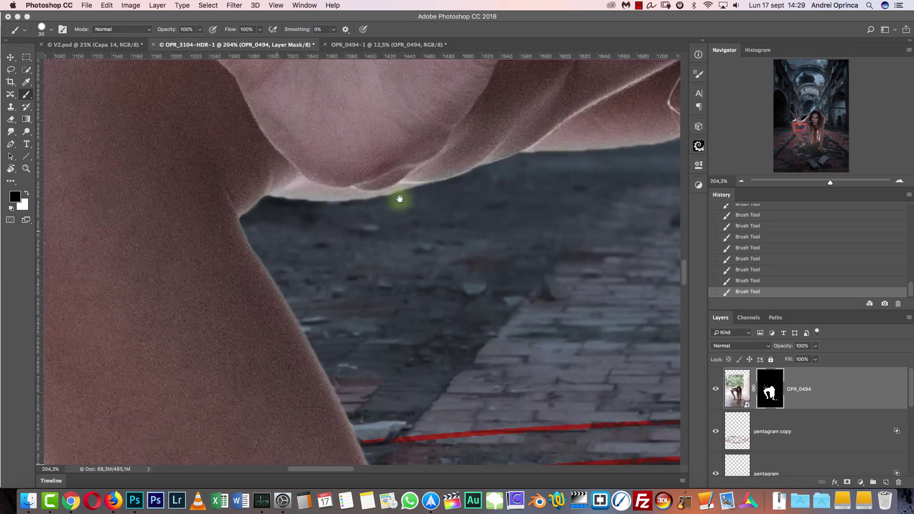
{"action": "mouse_move", "coordinate": [654, 153]}
{"action": "left_mouse_down"}
{"action": "mouse_move", "coordinate": [514, 157]}
{"action": "mouse_move", "coordinate": [405, 190]}
{"action": "left_mouse_up"}
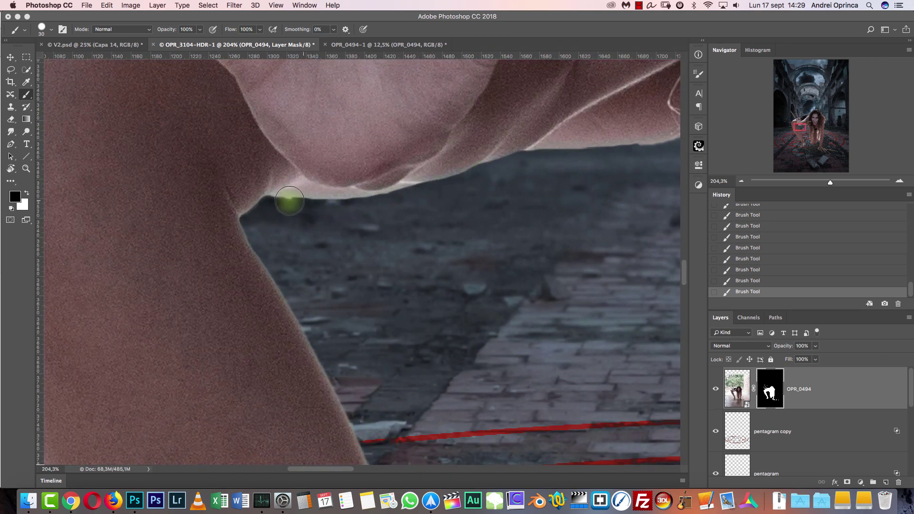
Paint out the light fringe along the inner edge of the bent leg, from the thigh down to the ankle
{"action": "left_click_drag", "start_coordinate": [248, 217], "coordinate": [288, 312]}
{"action": "mouse_move", "coordinate": [339, 337]}
{"action": "left_mouse_down"}
{"action": "mouse_move", "coordinate": [318, 163]}
{"action": "mouse_move", "coordinate": [286, 167]}
{"action": "left_mouse_up"}
{"action": "left_click_drag", "start_coordinate": [282, 222], "coordinate": [355, 383]}
{"action": "left_click_drag", "start_coordinate": [364, 316], "coordinate": [319, 67]}
{"action": "left_click_drag", "start_coordinate": [303, 184], "coordinate": [328, 276]}
{"action": "mouse_move", "coordinate": [398, 296]}
{"action": "left_mouse_down"}
{"action": "mouse_move", "coordinate": [348, 136]}
{"action": "mouse_move", "coordinate": [315, 207]}
{"action": "mouse_move", "coordinate": [423, 419]}
{"action": "left_mouse_up"}
{"action": "left_click_drag", "start_coordinate": [414, 346], "coordinate": [368, 154]}
{"action": "left_click_drag", "start_coordinate": [373, 204], "coordinate": [446, 383]}
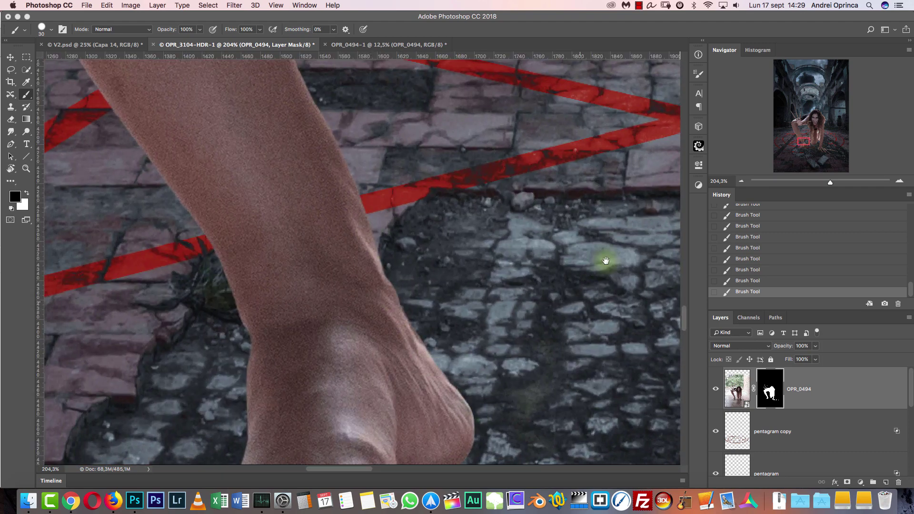
Touch up the mask along the arm's underside, from the hanging hair back toward the palm
{"action": "left_click_drag", "start_coordinate": [584, 154], "coordinate": [557, 452]}
{"action": "left_click_drag", "start_coordinate": [526, 194], "coordinate": [526, 310]}
{"action": "left_click_drag", "start_coordinate": [479, 177], "coordinate": [502, 214]}
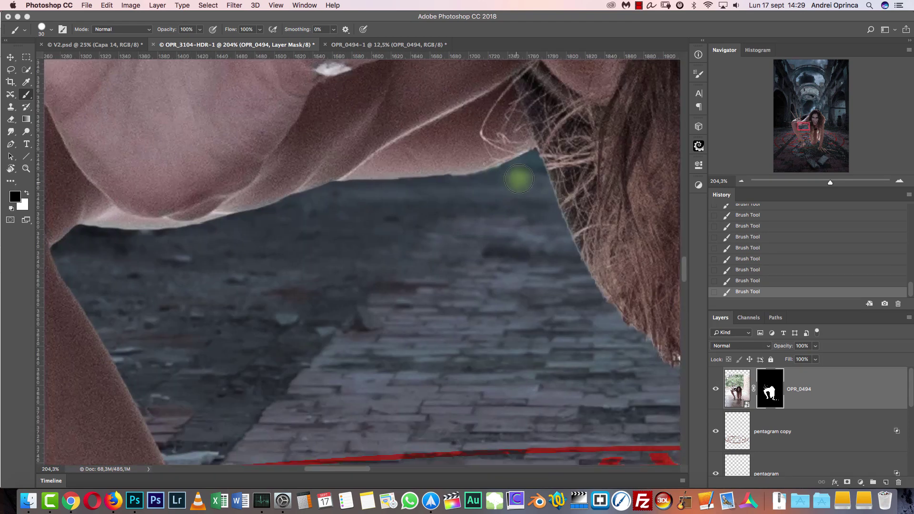
{"action": "left_click_drag", "start_coordinate": [481, 177], "coordinate": [317, 172]}
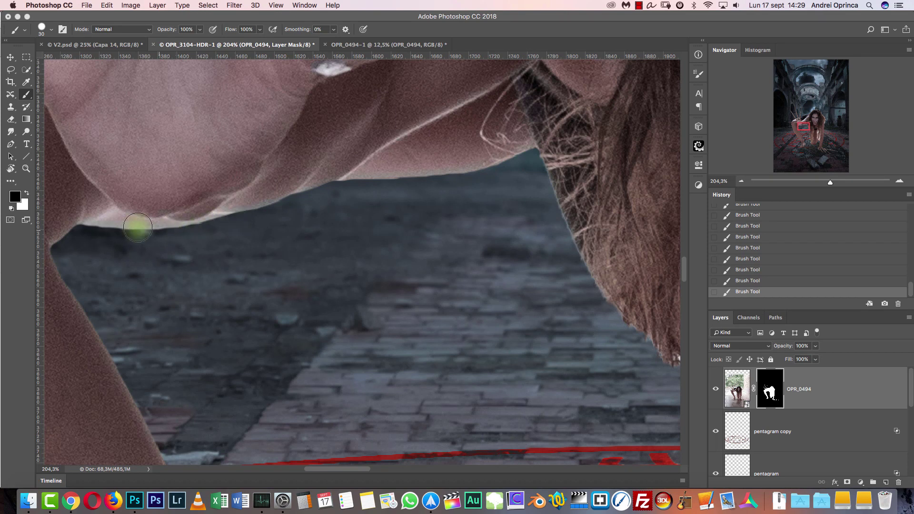
Examine the cleaned edges at 50% and 100% zoom, around the figure, the claws on the ground, the supporting arm and the hair
{"action": "left_click", "coordinate": [741, 182]}
{"action": "left_click", "coordinate": [741, 181]}
{"action": "left_click", "coordinate": [741, 182]}
{"action": "left_click", "coordinate": [740, 182]}
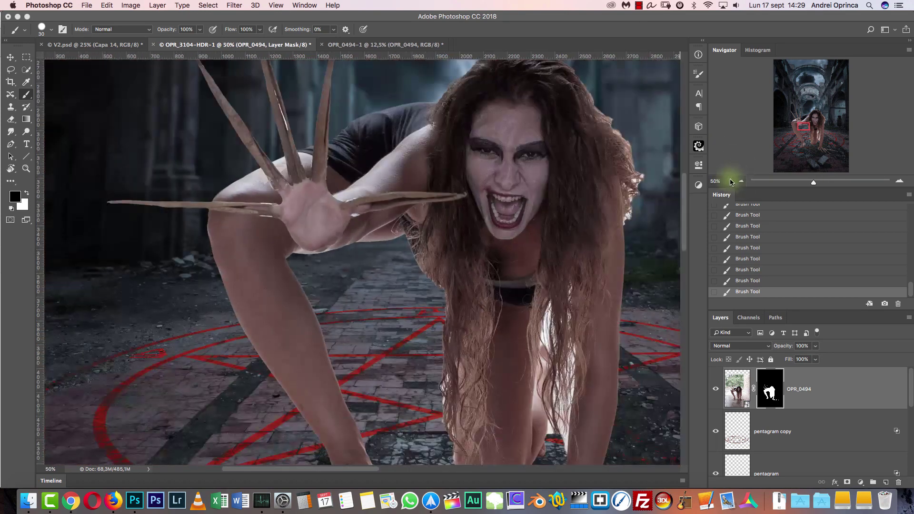
{"action": "left_click_drag", "start_coordinate": [531, 179], "coordinate": [485, 62]}
{"action": "left_click_drag", "start_coordinate": [552, 287], "coordinate": [529, 191]}
{"action": "left_click_drag", "start_coordinate": [543, 260], "coordinate": [333, 250]}
{"action": "left_click_drag", "start_coordinate": [408, 253], "coordinate": [374, 240]}
{"action": "key", "text": "super+1"}
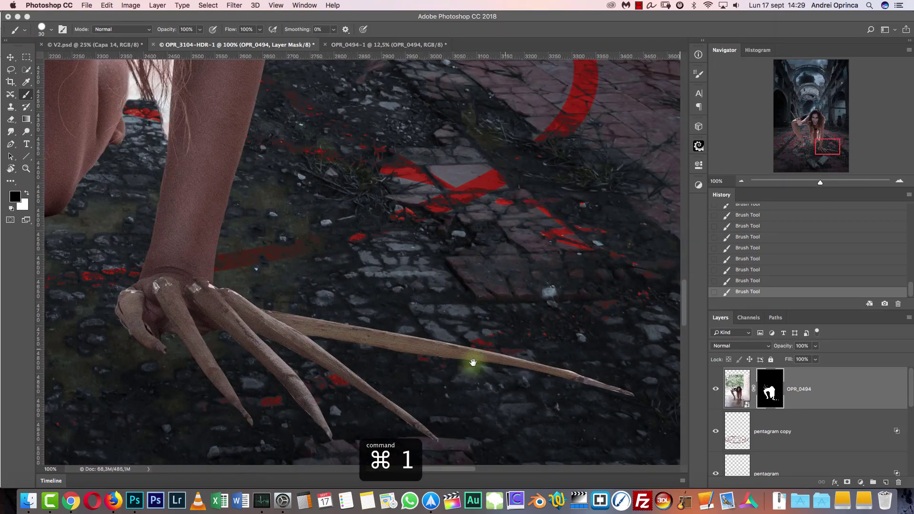
{"action": "left_click_drag", "start_coordinate": [472, 363], "coordinate": [484, 247]}
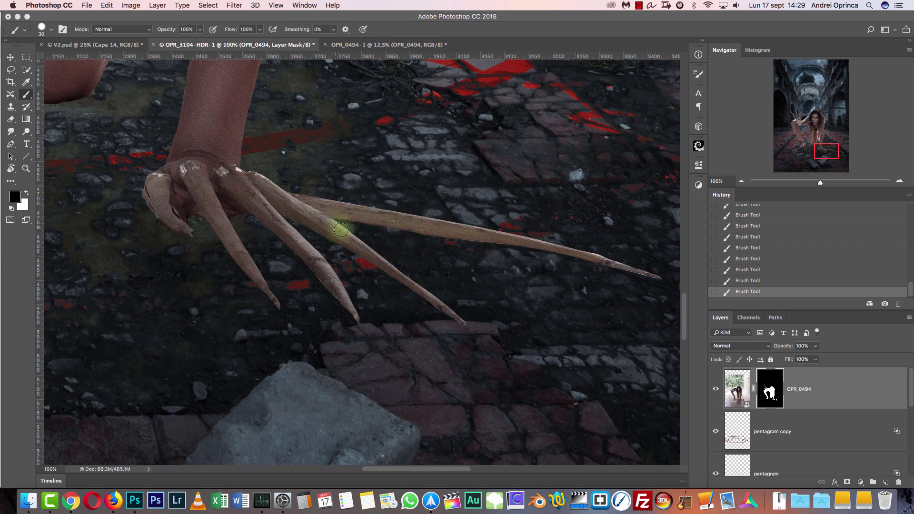
{"action": "left_click_drag", "start_coordinate": [252, 242], "coordinate": [437, 324]}
{"action": "left_click_drag", "start_coordinate": [315, 257], "coordinate": [303, 500]}
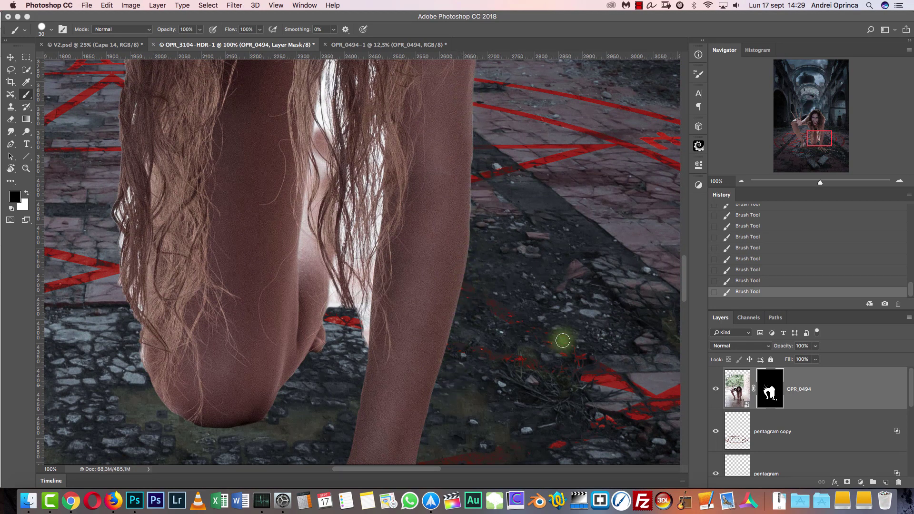
Bring back the hidden selection outline around the woman and deselect it
{"action": "left_click", "coordinate": [740, 183]}
{"action": "left_click", "coordinate": [740, 182]}
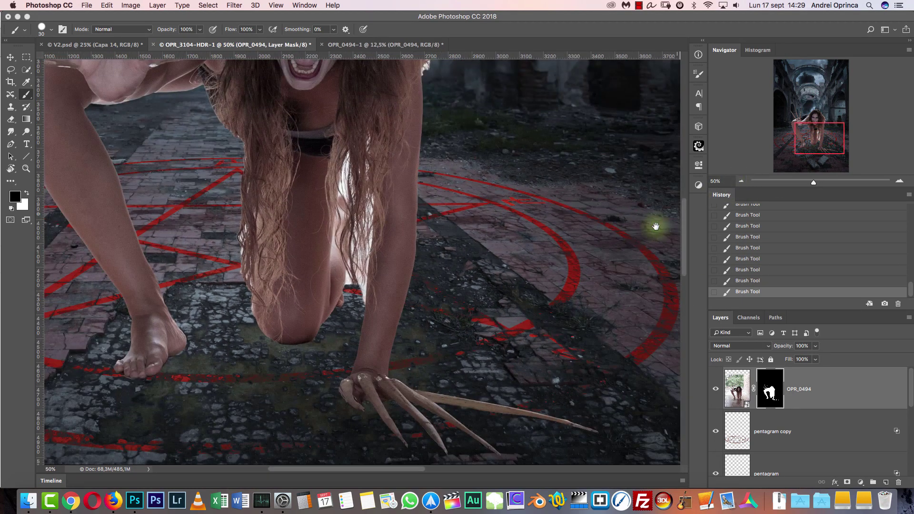
{"action": "scroll", "coordinate": [460, 296], "scroll_direction": "up", "scroll_amount": 5}
{"action": "scroll", "coordinate": [461, 296], "scroll_direction": "left", "scroll_amount": 4}
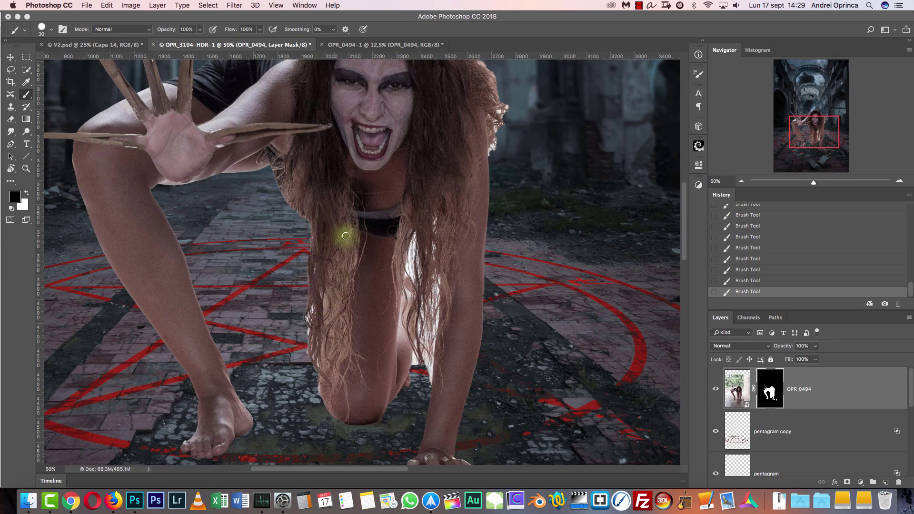
{"action": "key", "text": "super+h"}
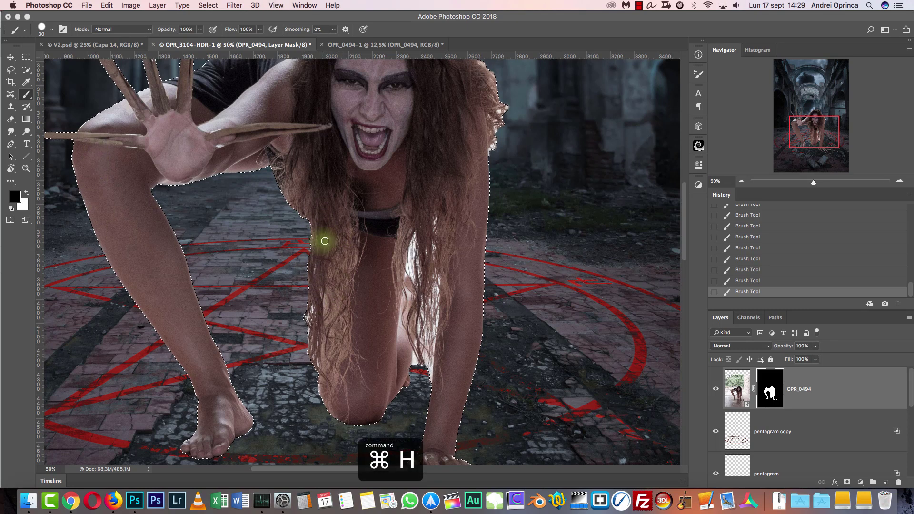
{"action": "key", "text": "super+d"}
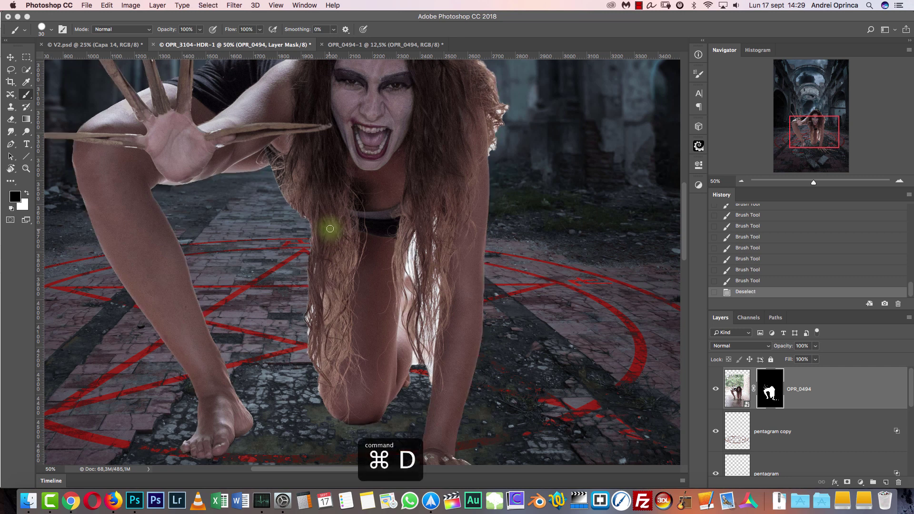
Rename the OPR_0494 layer as demon
{"action": "scroll", "coordinate": [418, 181], "scroll_direction": "up", "scroll_amount": 5}
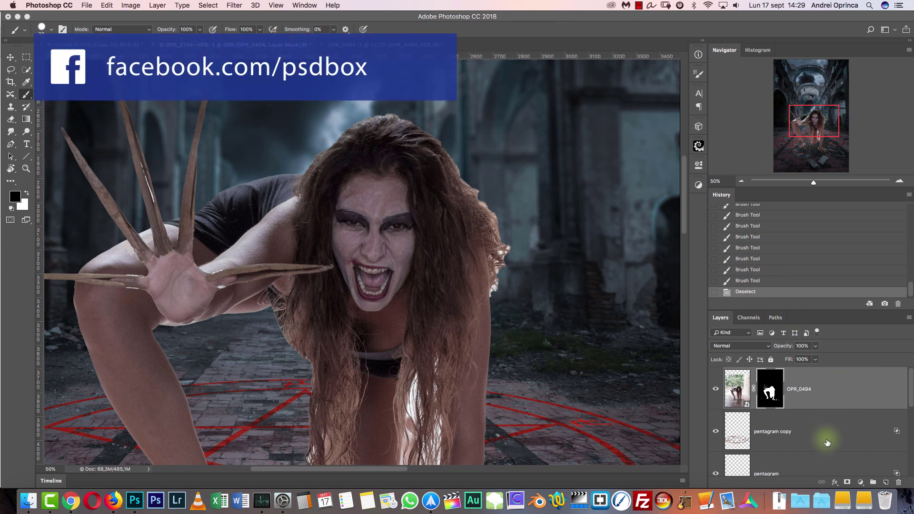
{"action": "double_click", "coordinate": [798, 390]}
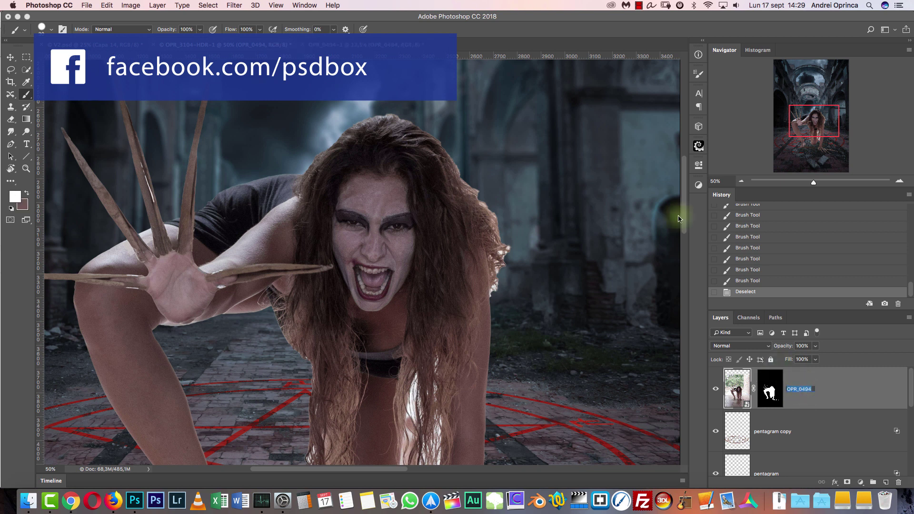
{"action": "type", "text": "demon"}
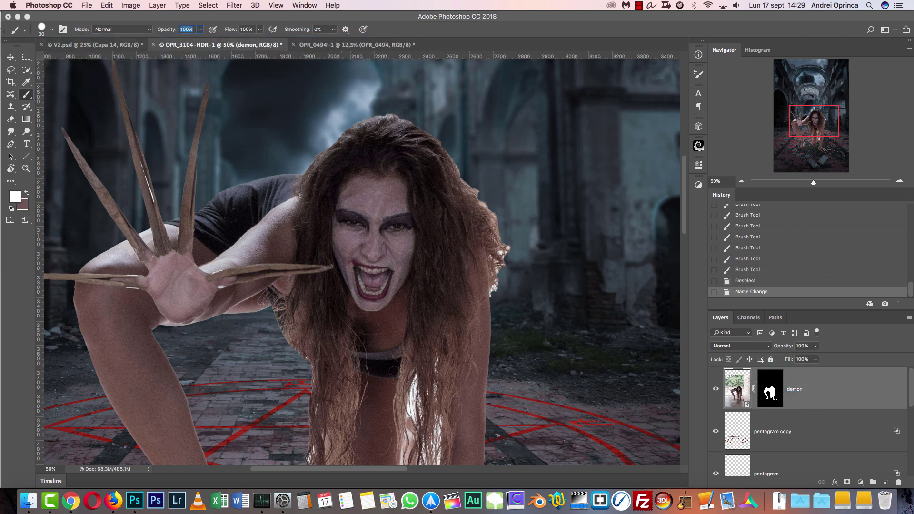
Duplicate the demon layer, move the copy beneath the original and rename it as demon hair
{"action": "key", "text": "super+j"}
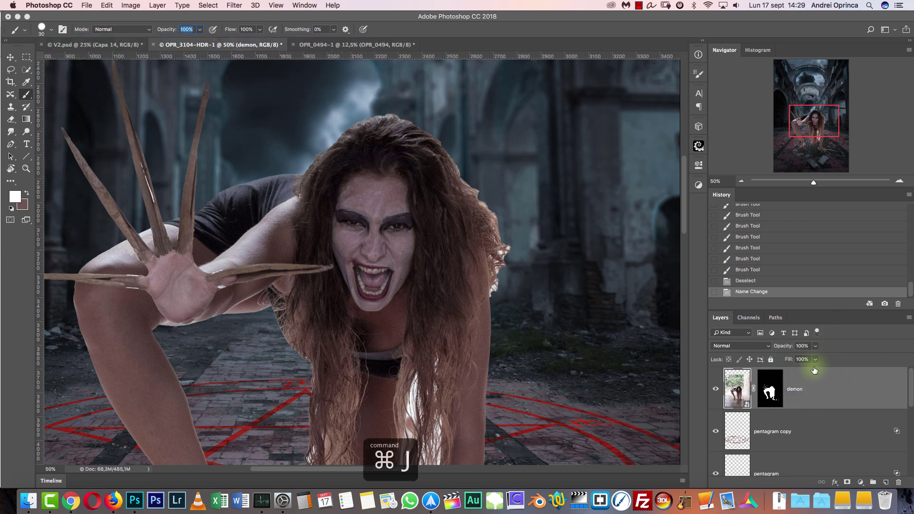
{"action": "left_click_drag", "start_coordinate": [827, 385], "coordinate": [813, 441]}
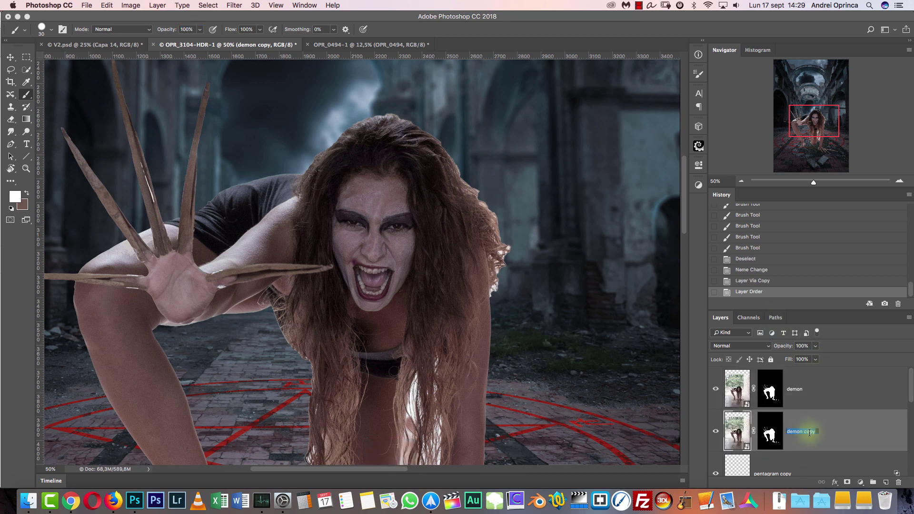
{"action": "key", "text": "BackSpace"}
{"action": "key", "text": "BackSpace"}
{"action": "key", "text": "BackSpace"}
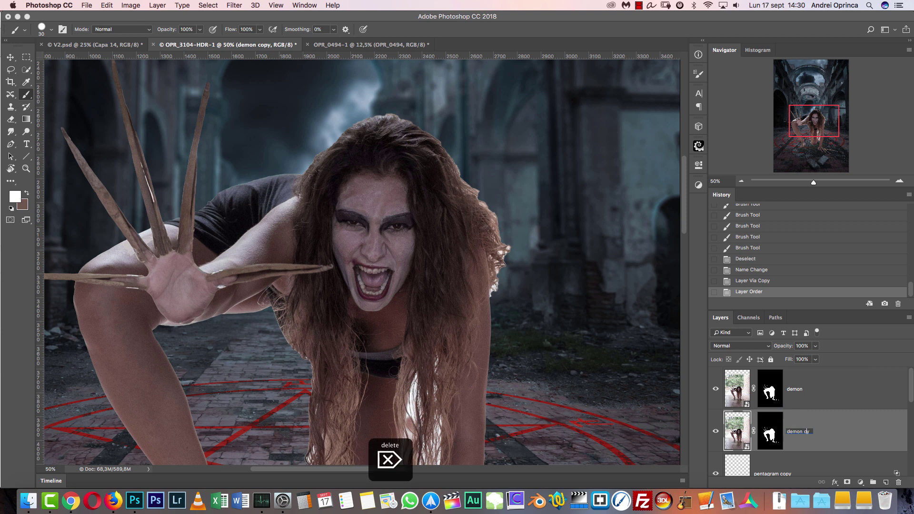
{"action": "key", "text": "BackSpace"}
{"action": "type", "text": "hair"}
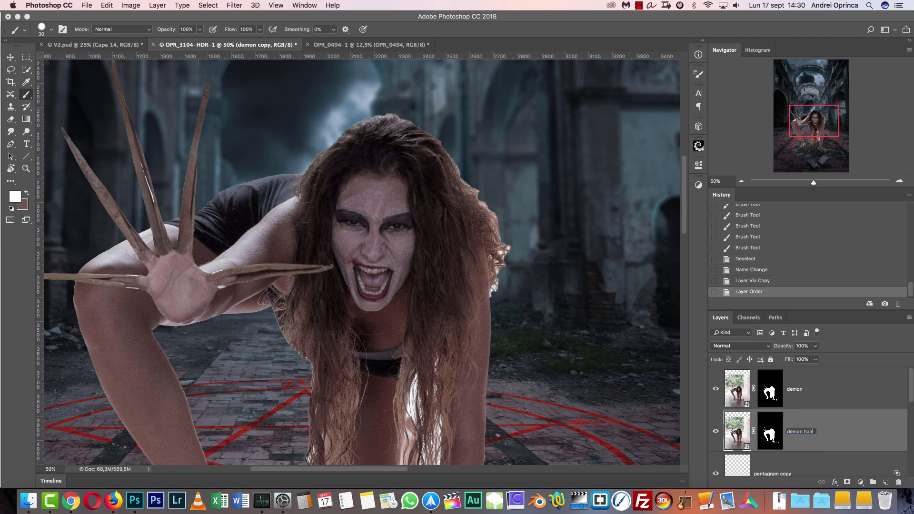
{"action": "key", "text": "Return"}
{"action": "key", "text": "Return"}
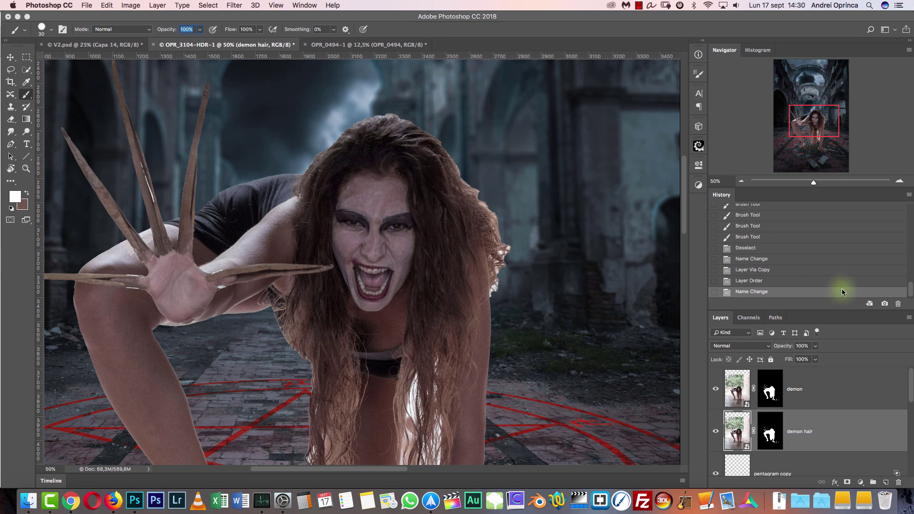
Group the demon and demon hair layers and name the group monster
{"action": "left_click", "coordinate": [840, 396], "text": "shift"}
{"action": "key", "text": "super+g"}
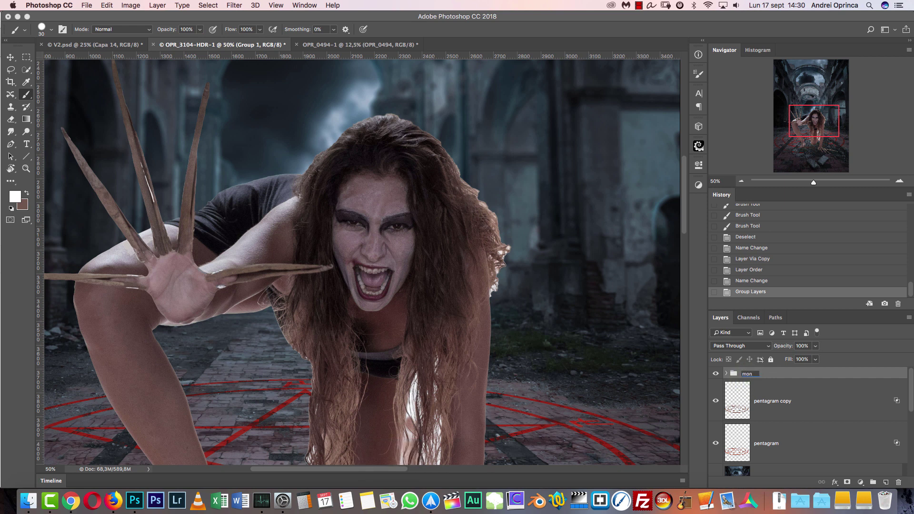
{"action": "key", "text": "Return"}
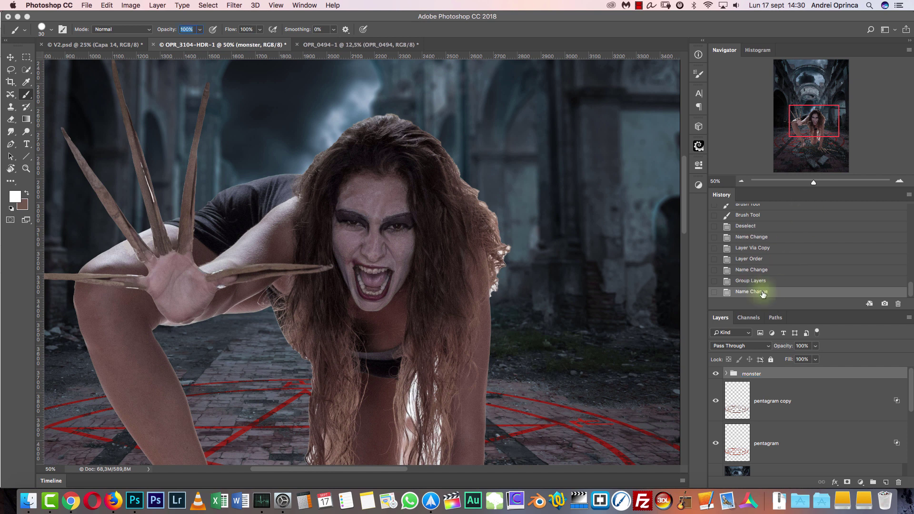
{"action": "left_click", "coordinate": [726, 374]}
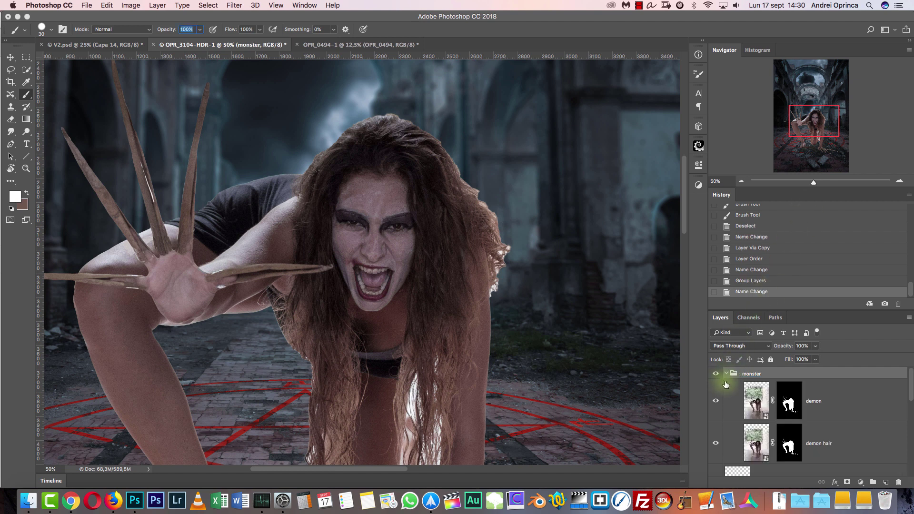
{"action": "left_click", "coordinate": [726, 374]}
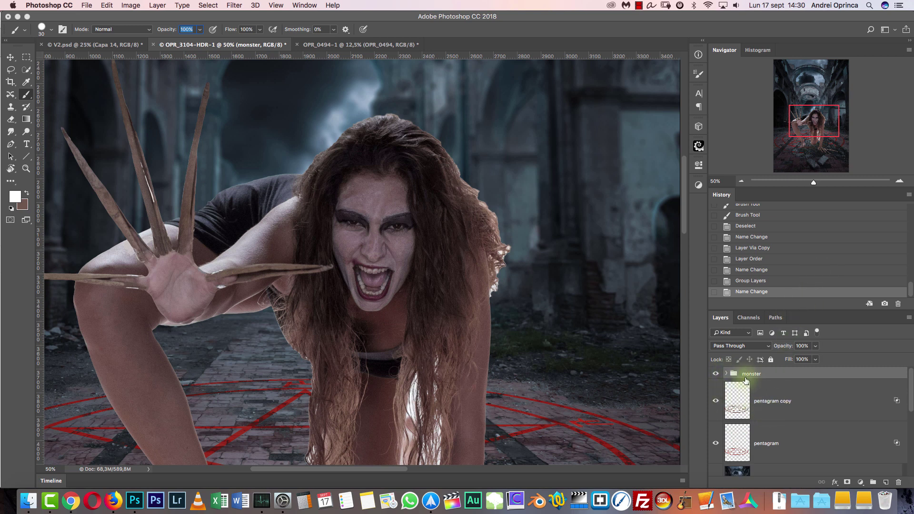
Delete the layer mask from the demon hair layer inside the monster group
{"action": "left_click", "coordinate": [714, 374]}
{"action": "scroll", "coordinate": [604, 302], "scroll_direction": "down", "scroll_amount": 5}
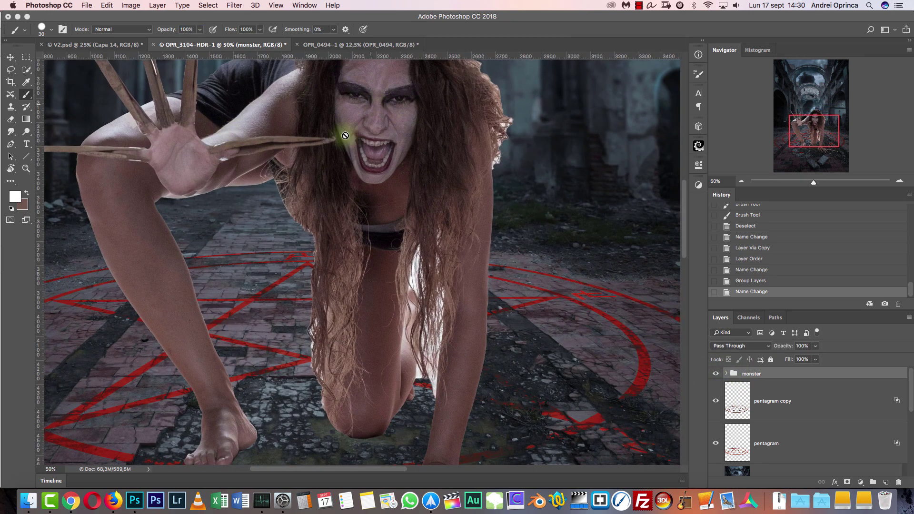
{"action": "scroll", "coordinate": [361, 186], "scroll_direction": "up", "scroll_amount": 5}
{"action": "scroll", "coordinate": [361, 186], "scroll_direction": "left", "scroll_amount": 2}
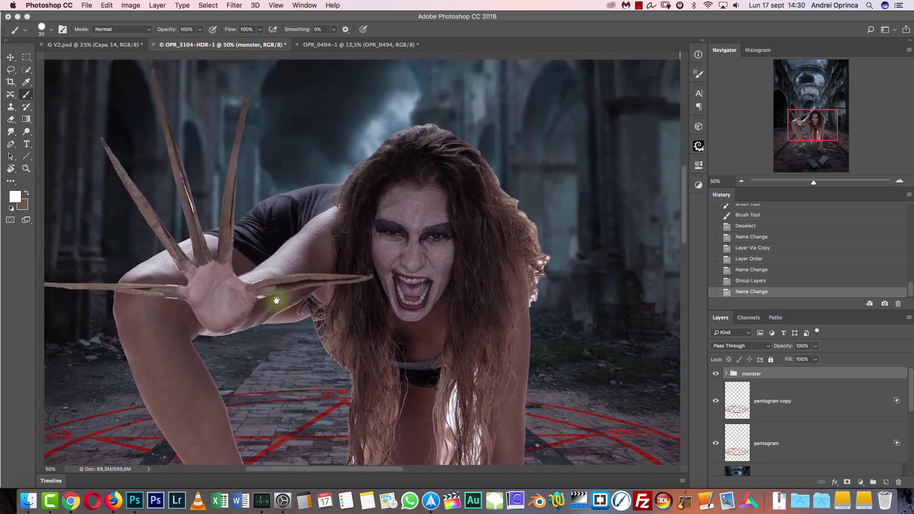
{"action": "left_click", "coordinate": [726, 374]}
{"action": "left_click", "coordinate": [847, 444]}
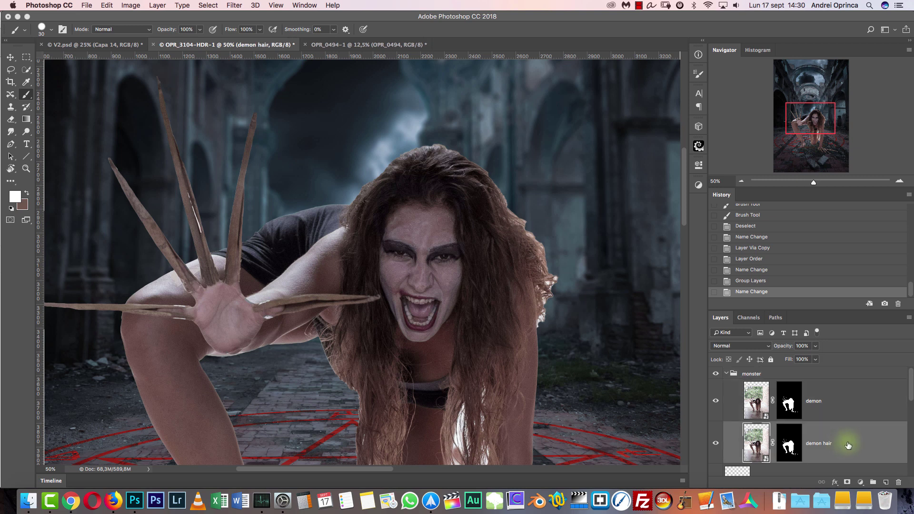
{"action": "scroll", "coordinate": [596, 281], "scroll_direction": "down", "scroll_amount": 7}
{"action": "scroll", "coordinate": [595, 281], "scroll_direction": "right", "scroll_amount": 3}
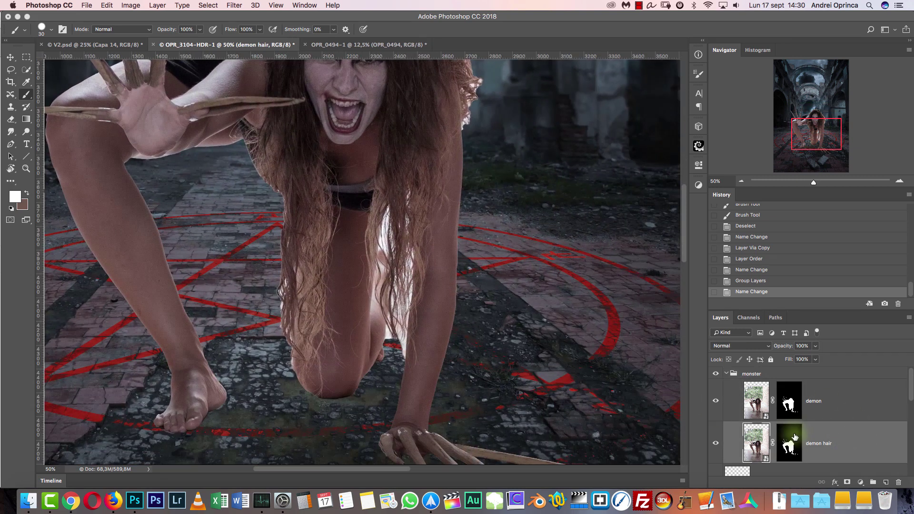
{"action": "left_click", "coordinate": [794, 437]}
{"action": "left_click_drag", "start_coordinate": [793, 444], "coordinate": [898, 482]}
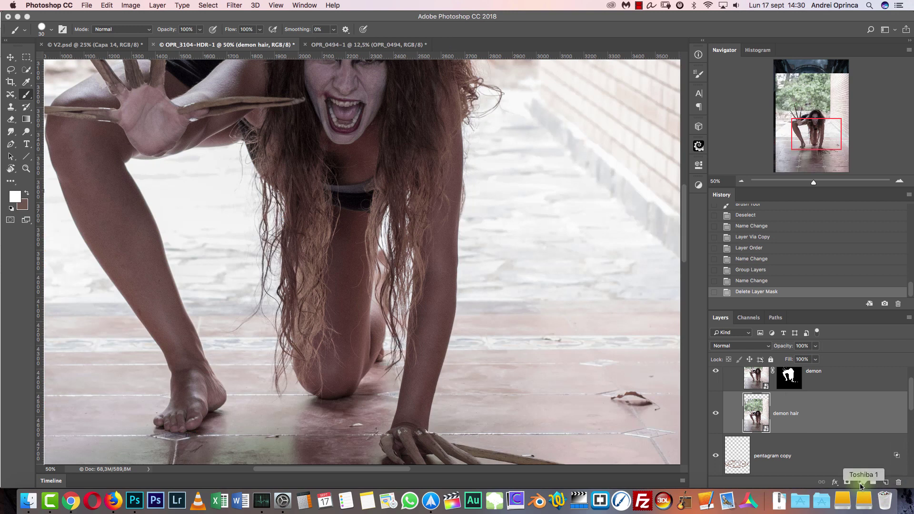
Set the demon hair layer's blending mode to Multiply
{"action": "left_click", "coordinate": [753, 346]}
{"action": "left_click", "coordinate": [738, 369]}
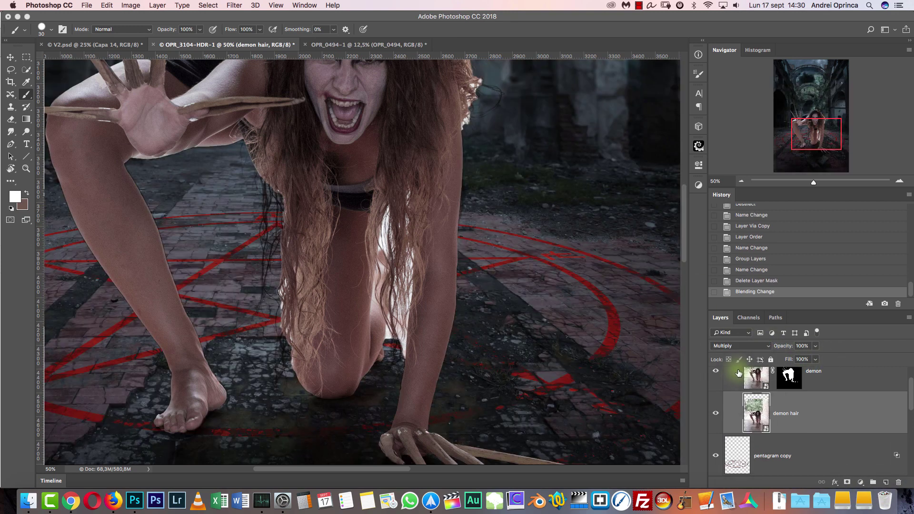
{"action": "left_click_drag", "start_coordinate": [545, 251], "coordinate": [599, 316]}
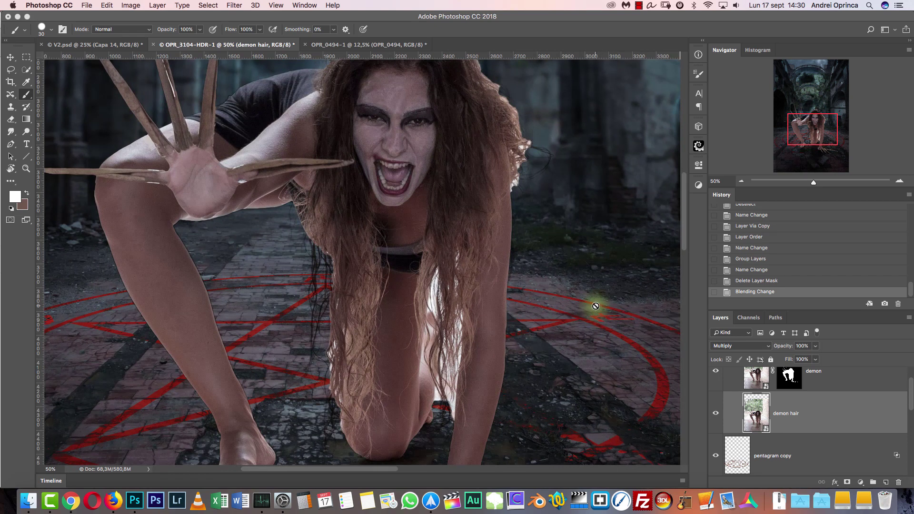
Apply a Hue/Saturation adjustment to the demon hair layer with saturation at -69
{"action": "key", "text": "super+u"}
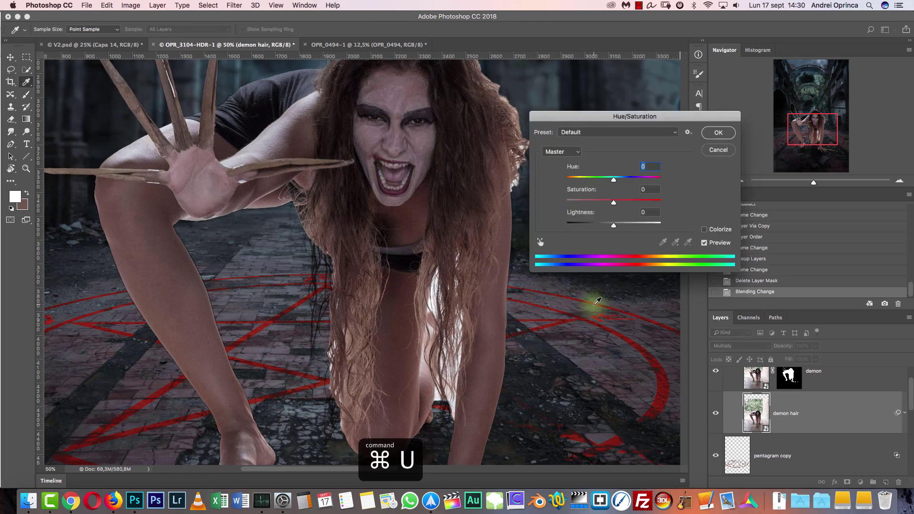
{"action": "left_click", "coordinate": [582, 202]}
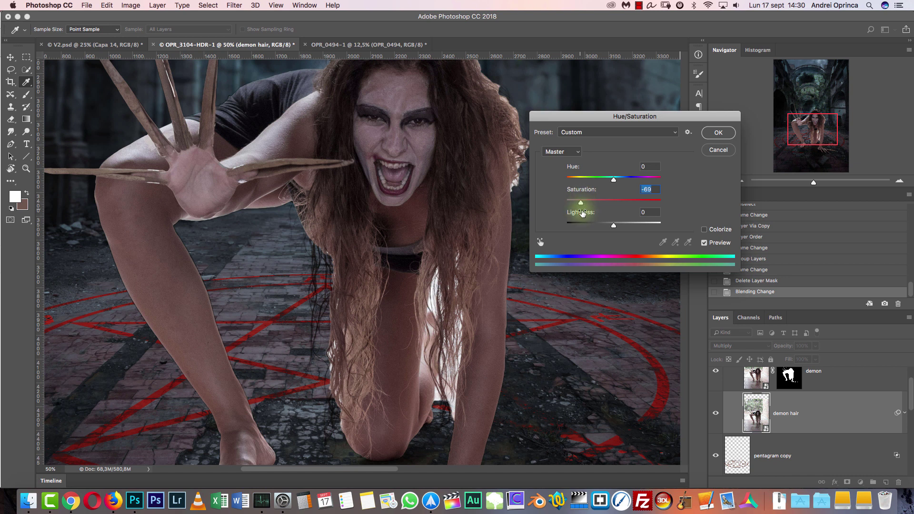
{"action": "left_click", "coordinate": [712, 133]}
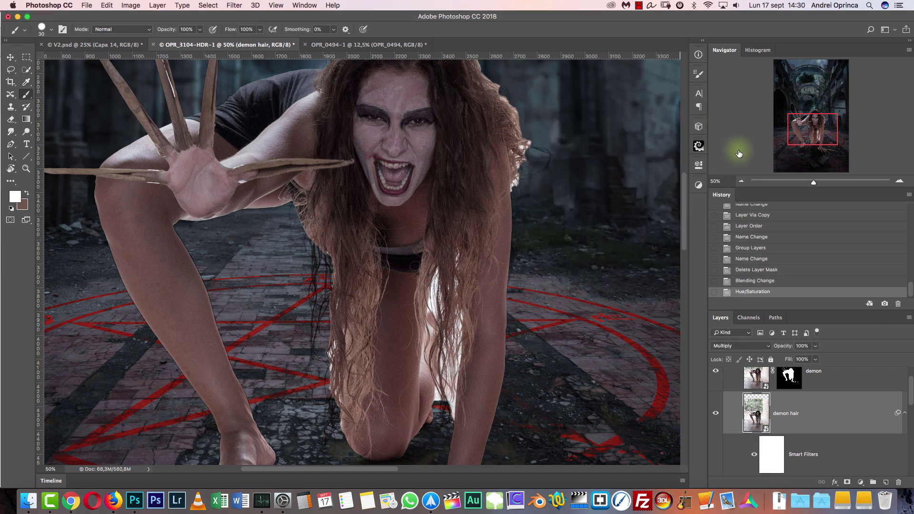
Examine the hair edges and ground at 100% and 50% zoom, comparing the scene with the demon hair layer hidden and shown
{"action": "key", "text": "super+1"}
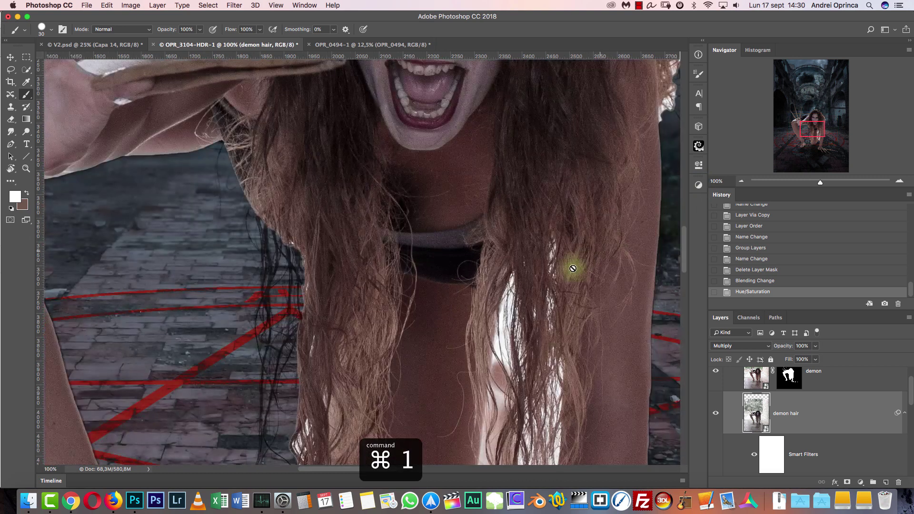
{"action": "scroll", "coordinate": [499, 275], "scroll_direction": "down", "scroll_amount": 3}
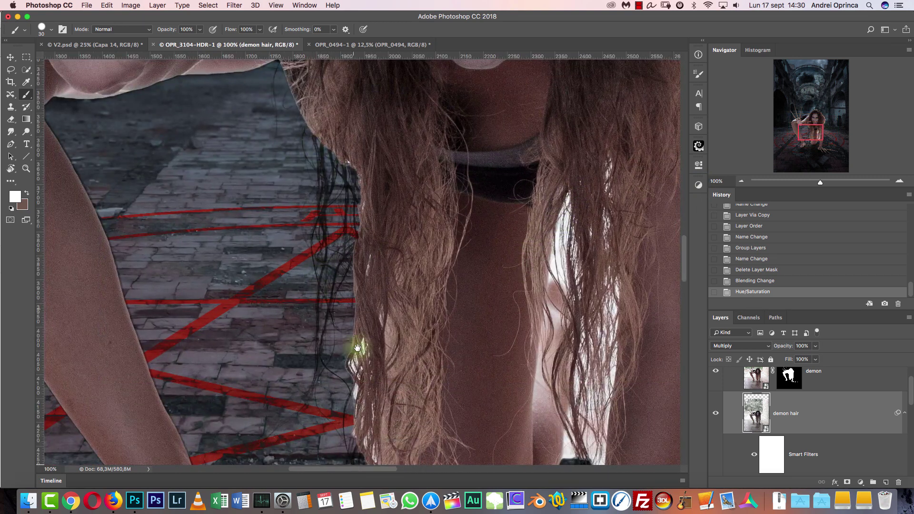
{"action": "scroll", "coordinate": [357, 347], "scroll_direction": "down", "scroll_amount": 10}
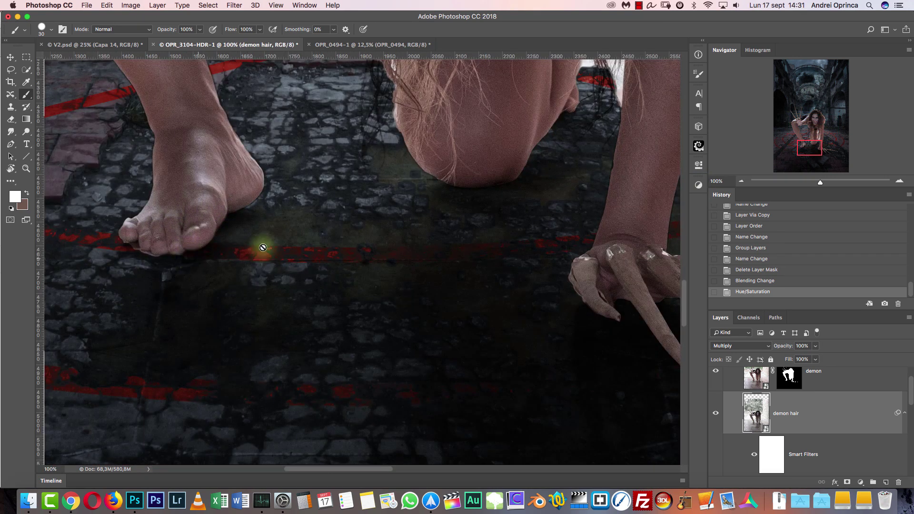
{"action": "left_click", "coordinate": [740, 182]}
{"action": "left_click", "coordinate": [740, 182]}
{"action": "scroll", "coordinate": [534, 257], "scroll_direction": "up", "scroll_amount": 6}
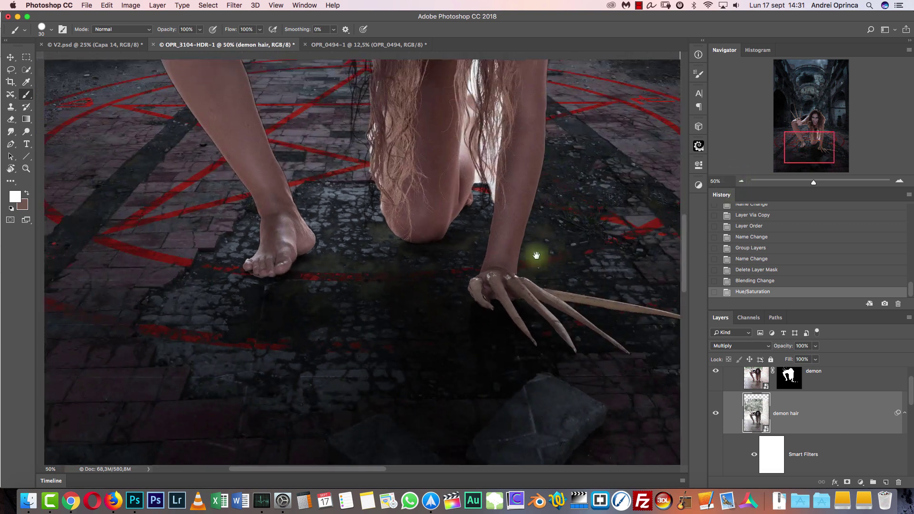
{"action": "left_click", "coordinate": [715, 412]}
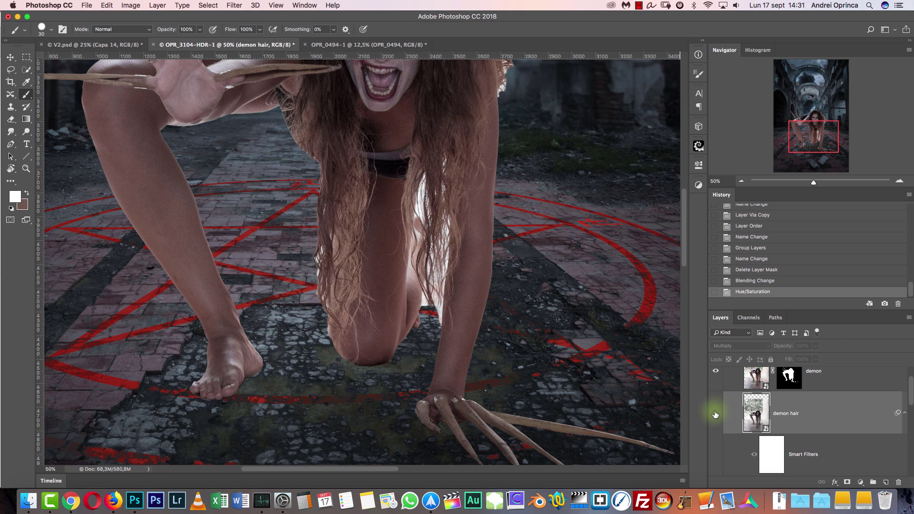
{"action": "left_click", "coordinate": [716, 414]}
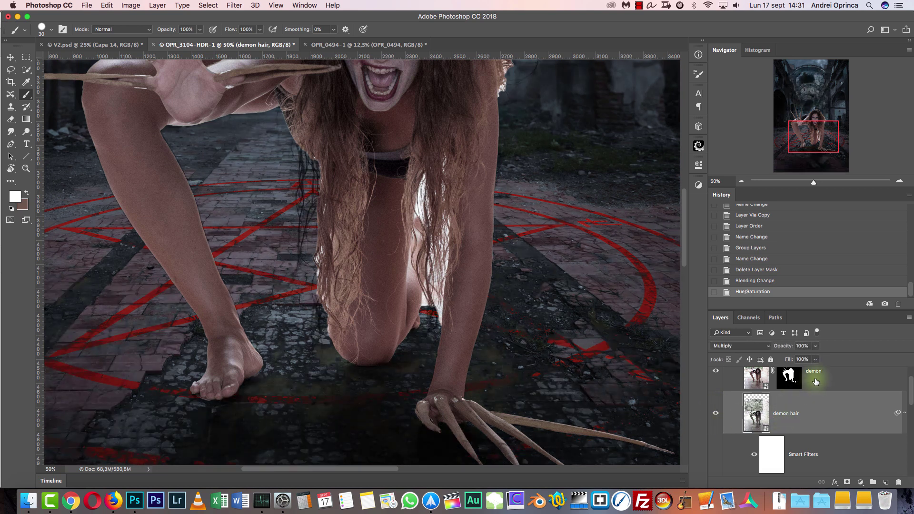
{"action": "left_click", "coordinate": [788, 380]}
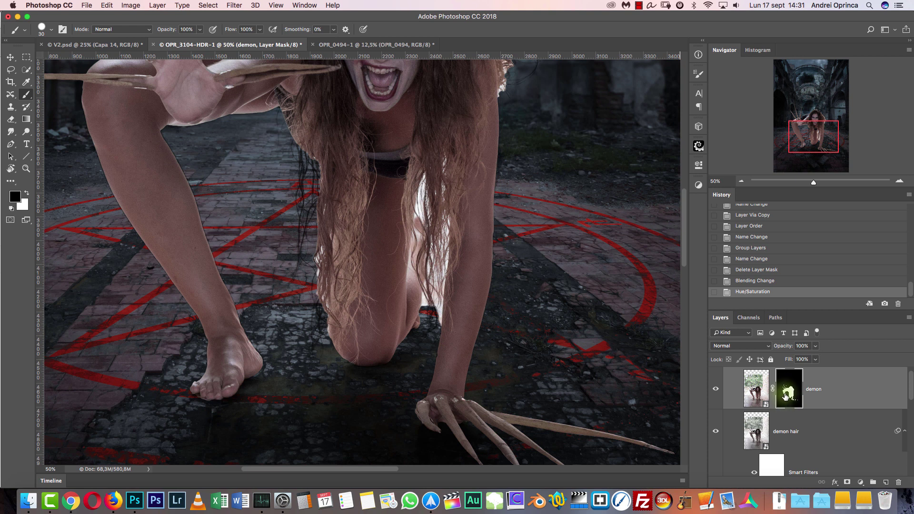
{"action": "scroll", "coordinate": [469, 193], "scroll_direction": "up", "scroll_amount": 3}
{"action": "scroll", "coordinate": [469, 194], "scroll_direction": "right", "scroll_amount": 1}
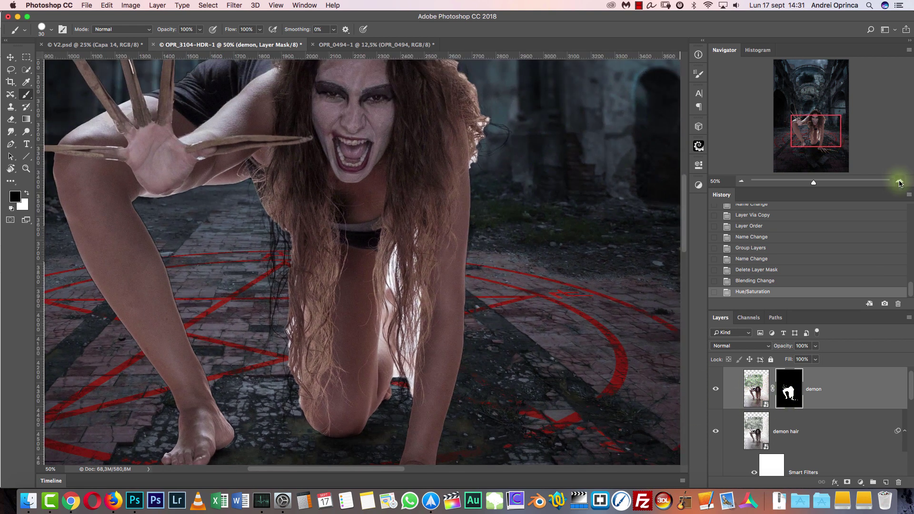
{"action": "left_click", "coordinate": [899, 183]}
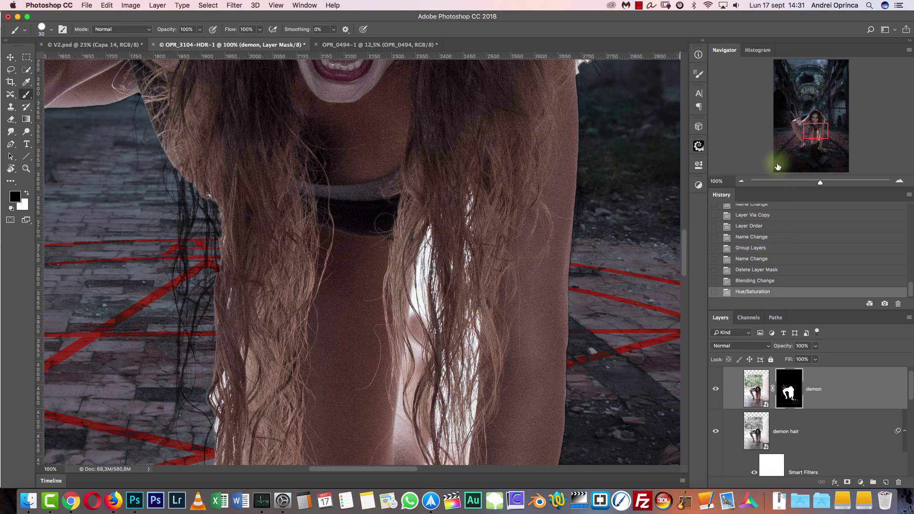
{"action": "left_click", "coordinate": [741, 182]}
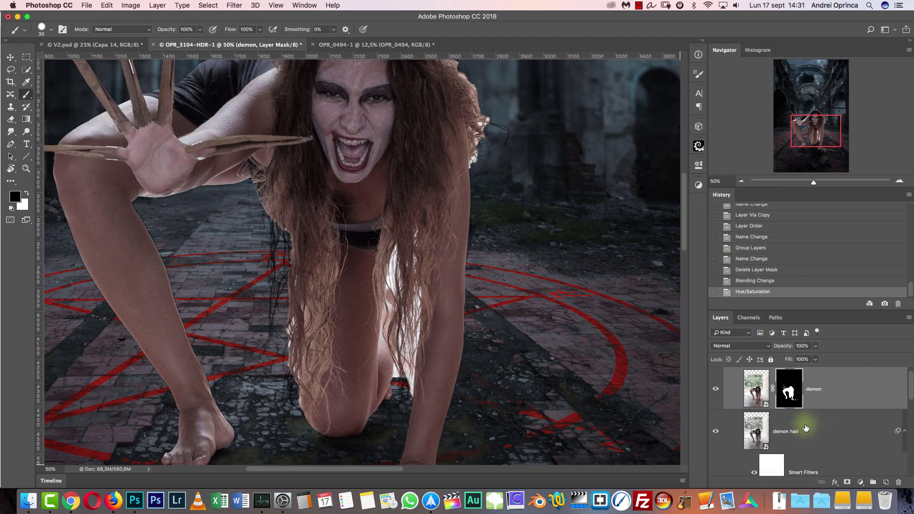
Try fading the demon layer's highlights with Blend If, splitting the This Layer white point to 108 / 188, and cancel the layer style
{"action": "double_click", "coordinate": [856, 390]}
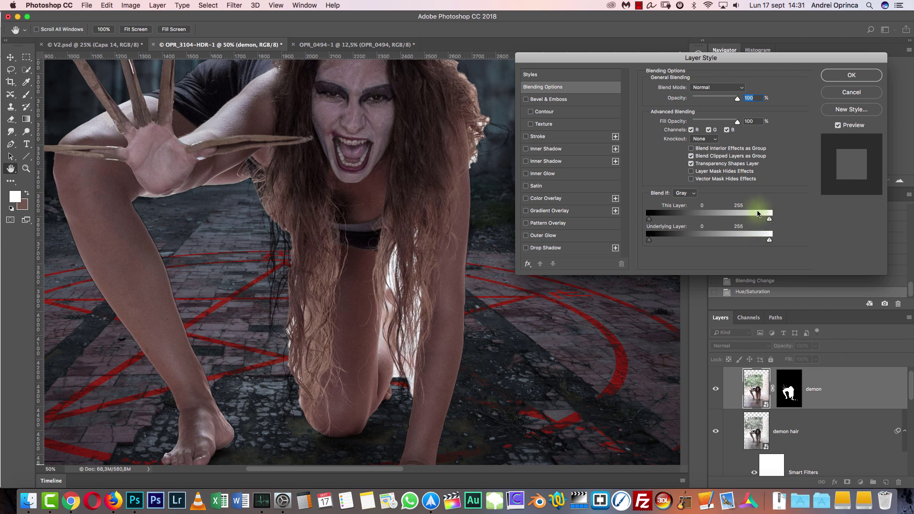
{"action": "left_click_drag", "start_coordinate": [631, 326], "coordinate": [561, 351]}
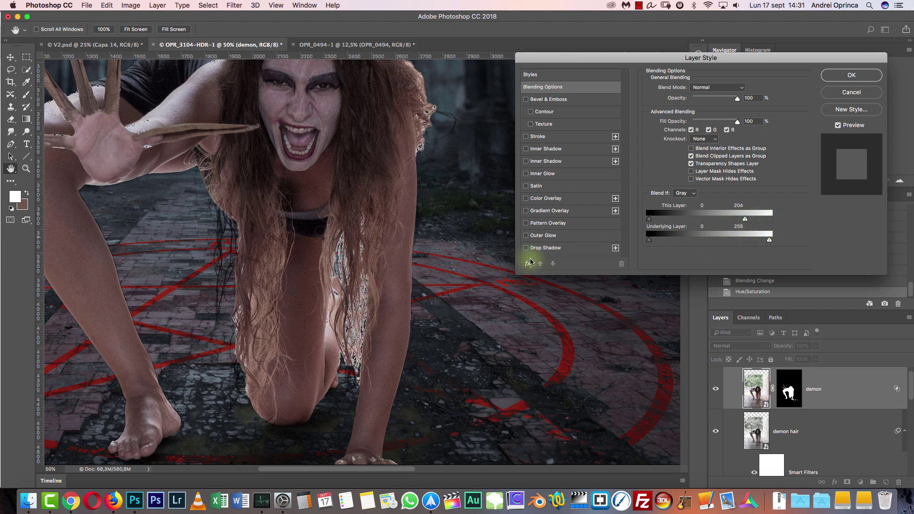
{"action": "left_click_drag", "start_coordinate": [299, 263], "coordinate": [418, 319]}
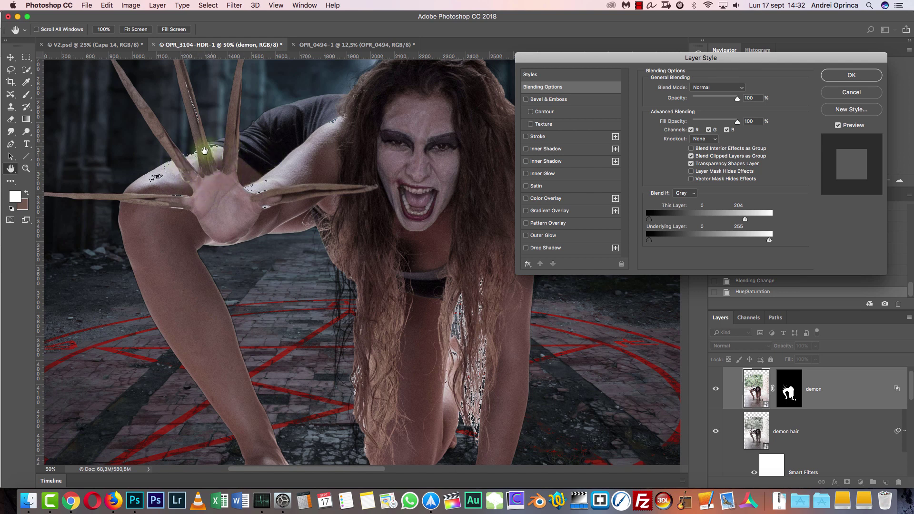
{"action": "left_click_drag", "start_coordinate": [746, 221], "coordinate": [795, 217]}
{"action": "left_click_drag", "start_coordinate": [652, 310], "coordinate": [597, 251]}
{"action": "left_click_drag", "start_coordinate": [742, 221], "coordinate": [700, 222]}
{"action": "left_click_drag", "start_coordinate": [771, 219], "coordinate": [739, 220]}
{"action": "scroll", "coordinate": [414, 266], "scroll_direction": "up", "scroll_amount": 5}
{"action": "scroll", "coordinate": [415, 267], "scroll_direction": "left", "scroll_amount": 2}
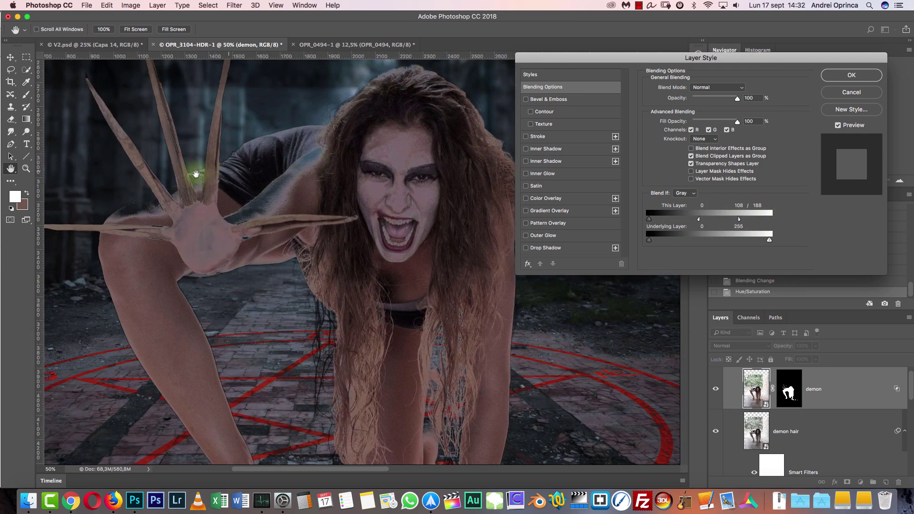
{"action": "left_click", "coordinate": [840, 94]}
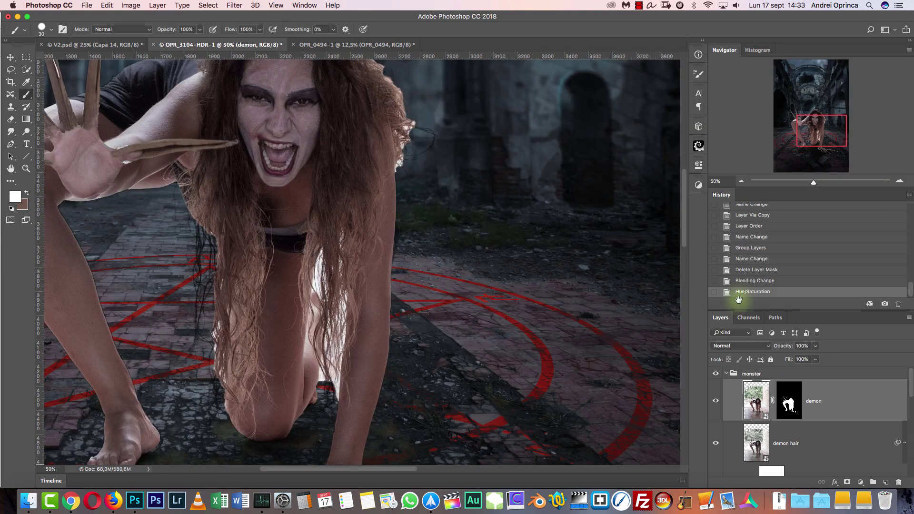
Calculate a new channel from the Blue channels of the merged image and the demon layer, using Overlay blending at 100% opacity
{"action": "left_click_drag", "start_coordinate": [497, 221], "coordinate": [556, 173]}
{"action": "left_click", "coordinate": [747, 318]}
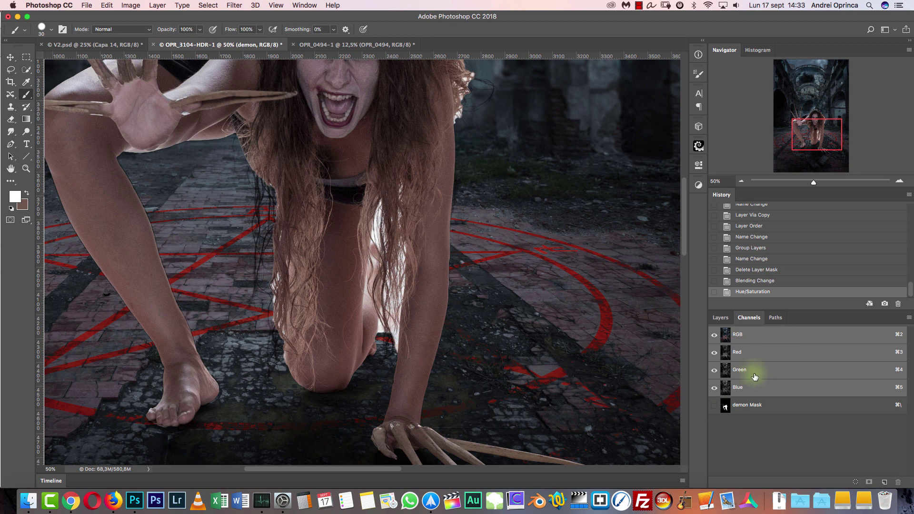
{"action": "left_click", "coordinate": [751, 386]}
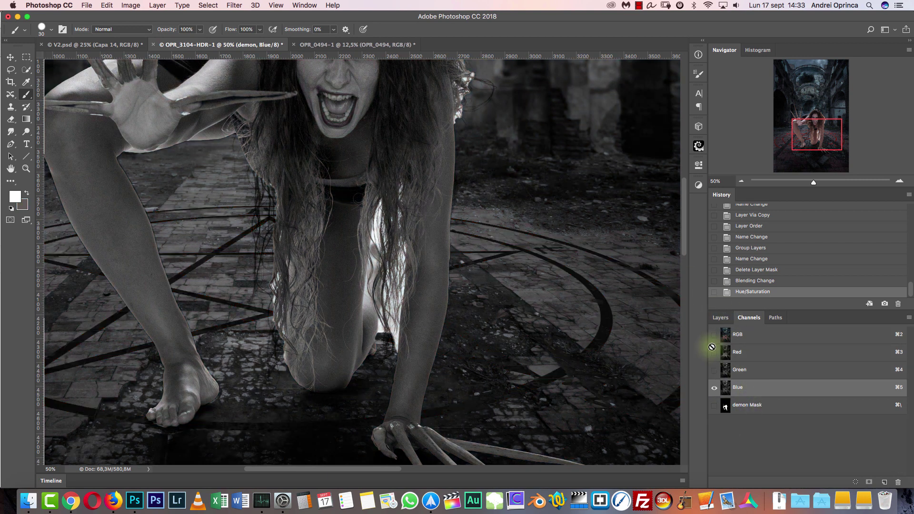
{"action": "left_click", "coordinate": [137, 6]}
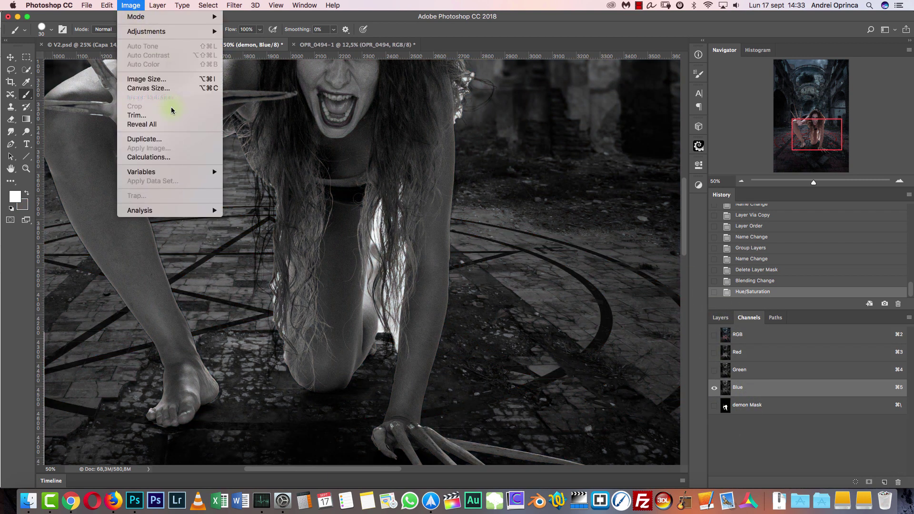
{"action": "left_click", "coordinate": [169, 158]}
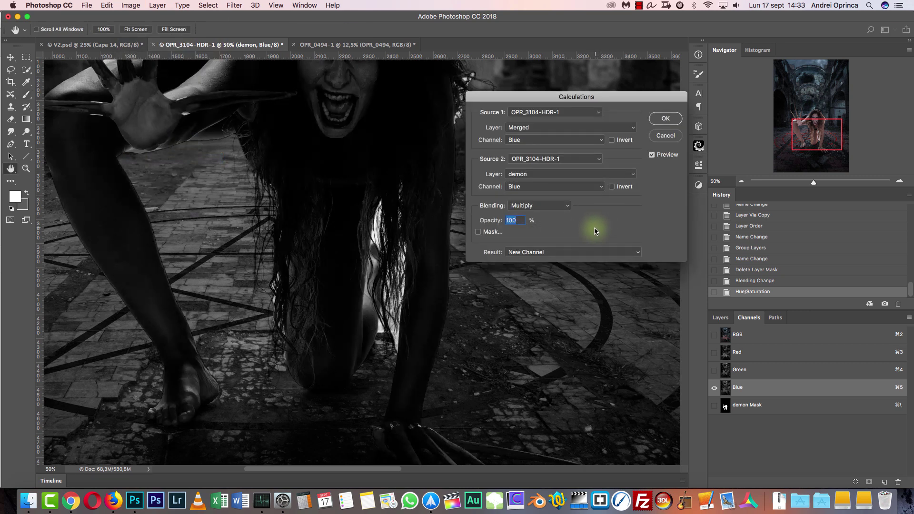
{"action": "left_click_drag", "start_coordinate": [424, 279], "coordinate": [400, 345]}
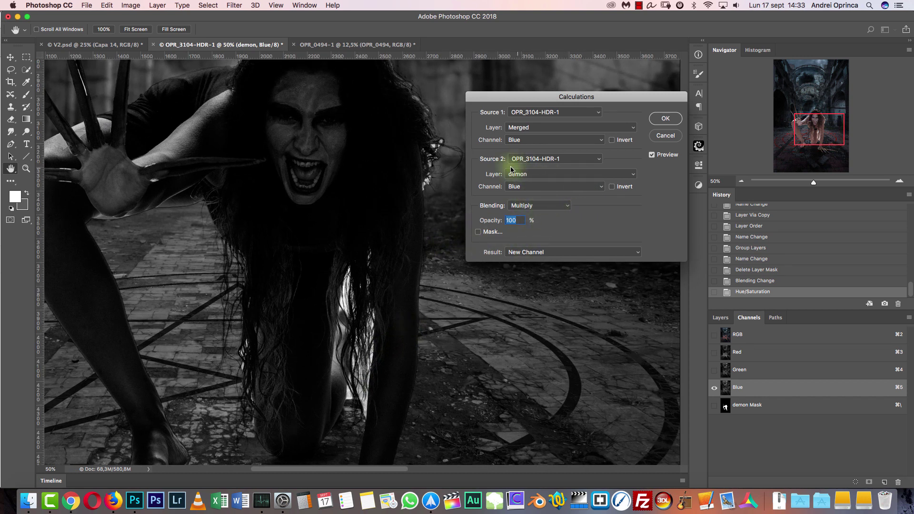
{"action": "left_click", "coordinate": [545, 205]}
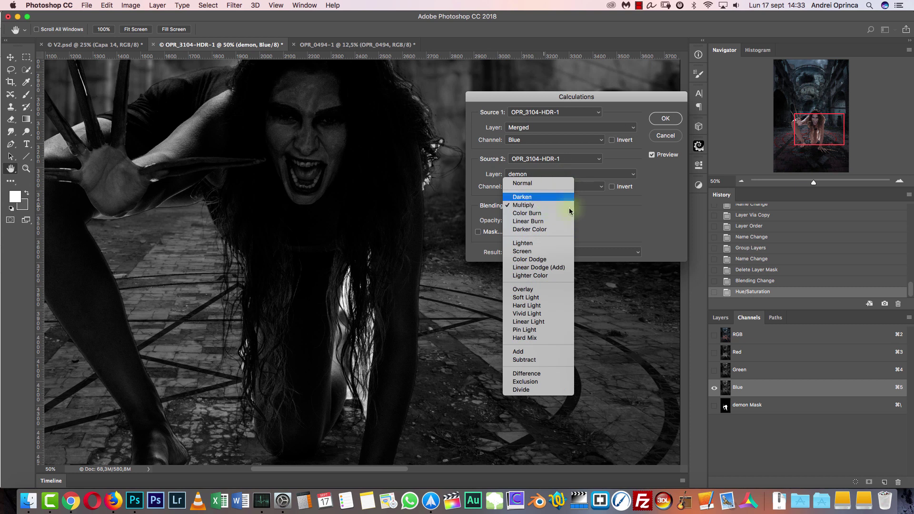
{"action": "left_click", "coordinate": [532, 290]}
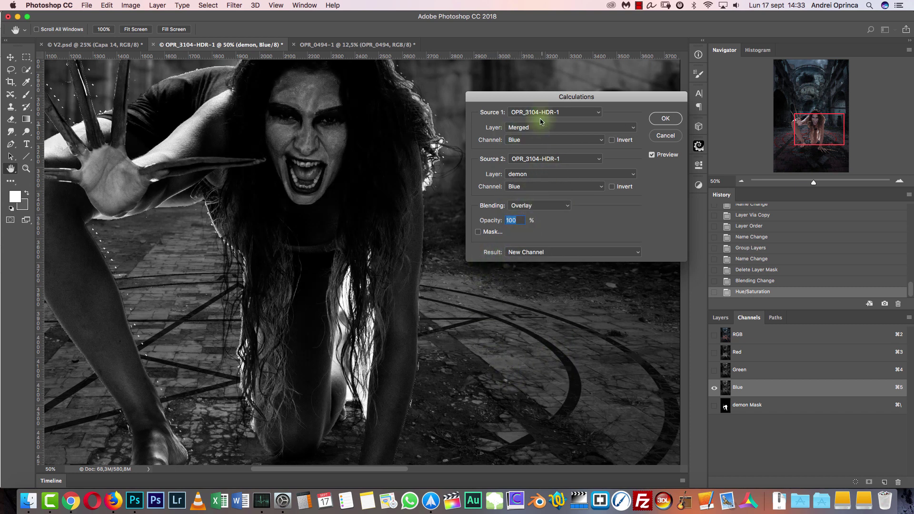
{"action": "left_click", "coordinate": [667, 119]}
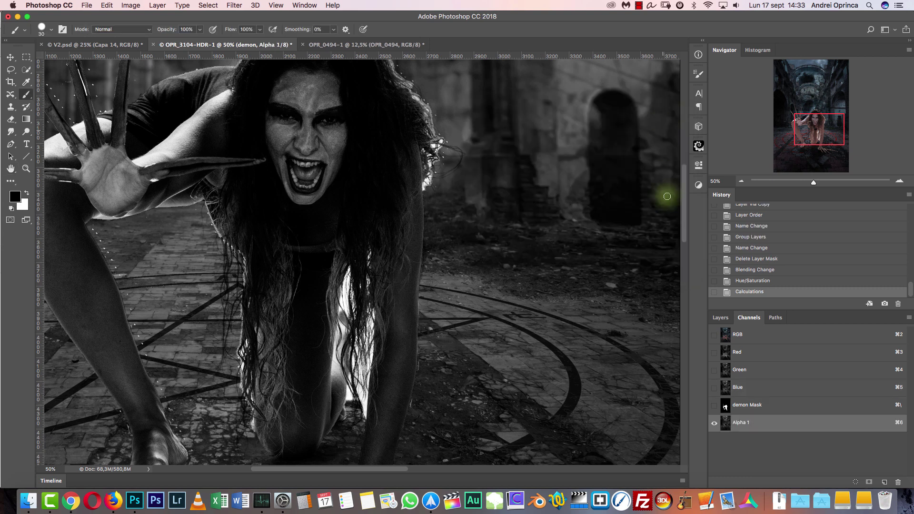
Invert the calculated alpha channel, delete it, and return to the layers
{"action": "key", "text": "super+i"}
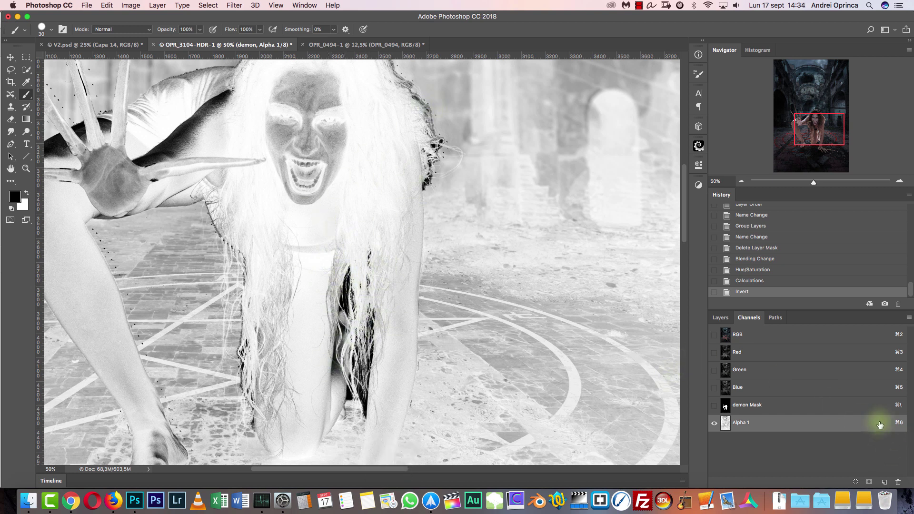
{"action": "left_click_drag", "start_coordinate": [862, 422], "coordinate": [898, 481]}
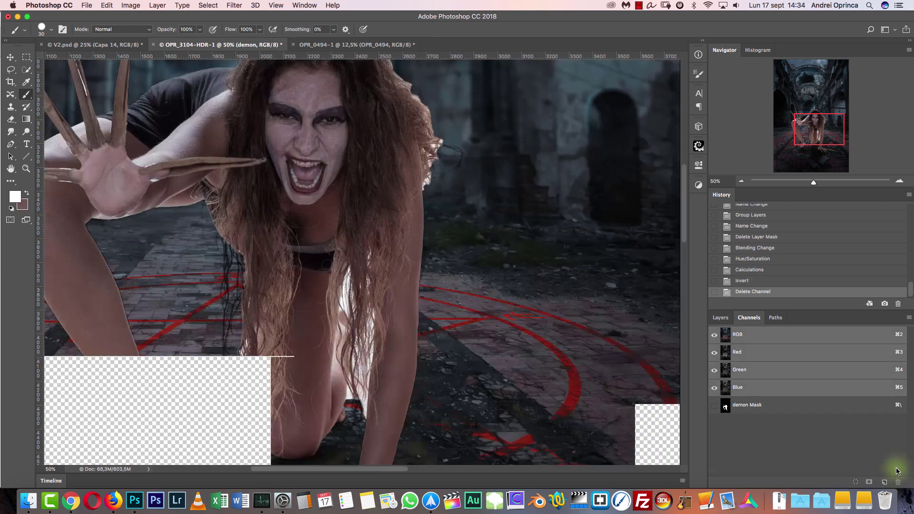
{"action": "left_click", "coordinate": [720, 317]}
{"action": "scroll", "coordinate": [517, 274], "scroll_direction": "right", "scroll_amount": 1}
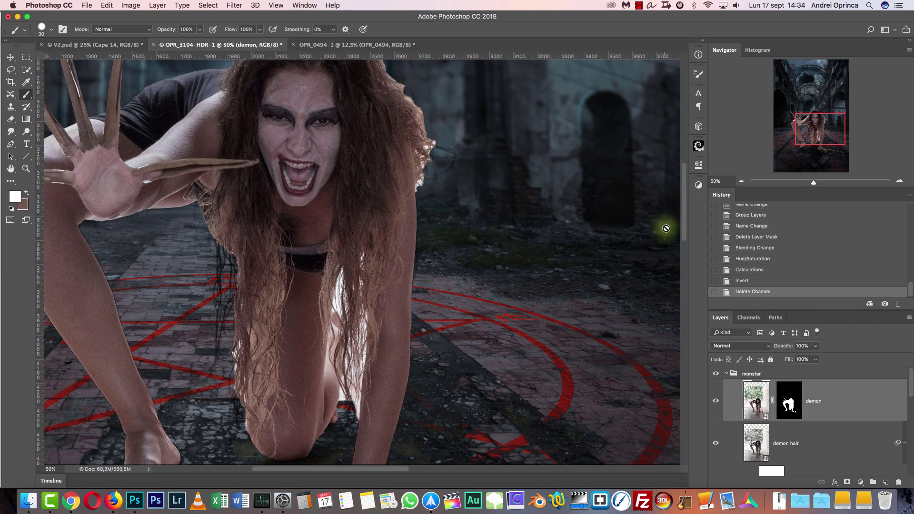
Duplicate the demon layer with its mask and hide the copy
{"action": "left_click", "coordinate": [790, 408]}
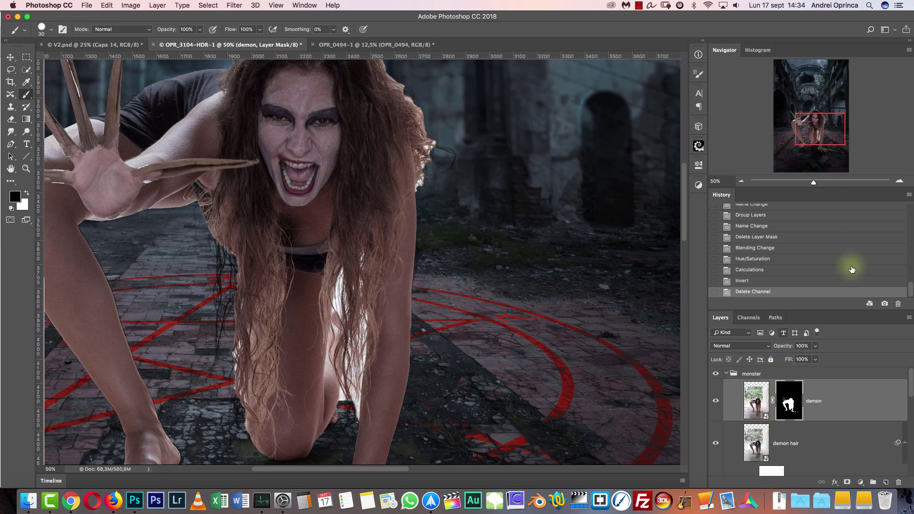
{"action": "left_click", "coordinate": [899, 181]}
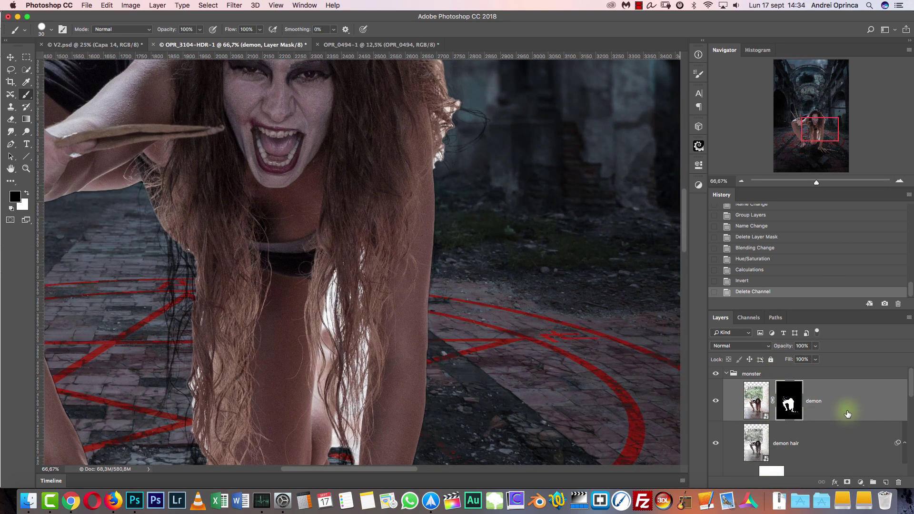
{"action": "key", "text": "super+j"}
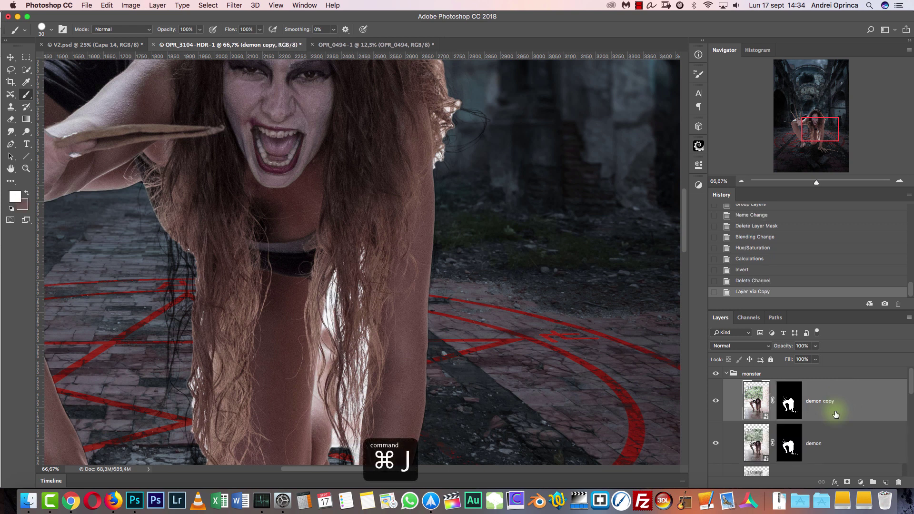
{"action": "left_click", "coordinate": [715, 400]}
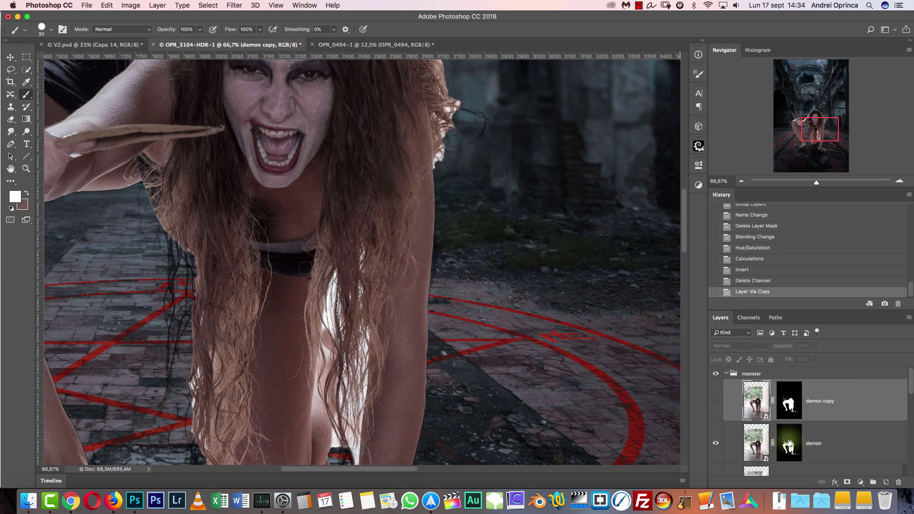
Try painting black on the original demon layer's mask over the white gaps in the hair, using a 40 px brush at 50% opacity and 30% flow
{"action": "left_click", "coordinate": [788, 442]}
{"action": "key", "text": "d"}
{"action": "left_click_drag", "start_coordinate": [508, 327], "coordinate": [528, 221]}
{"action": "key", "text": "super+r"}
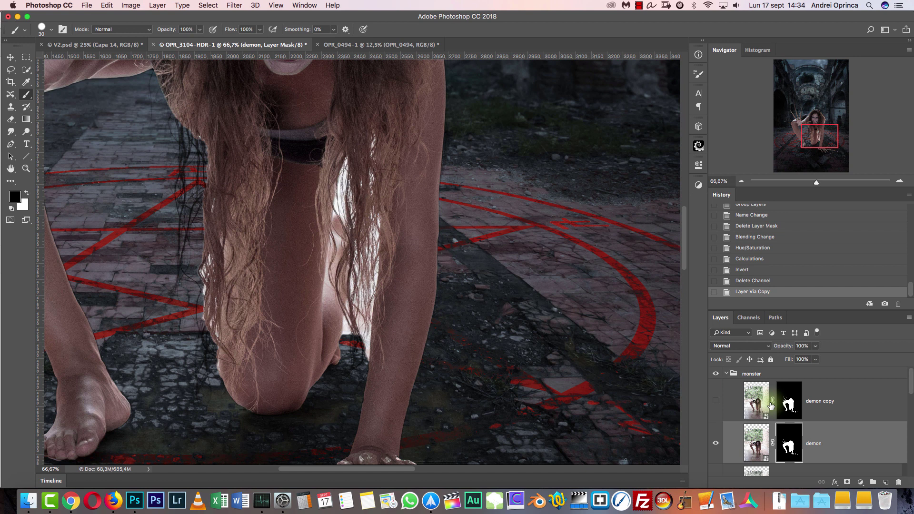
{"action": "key", "text": "]"}
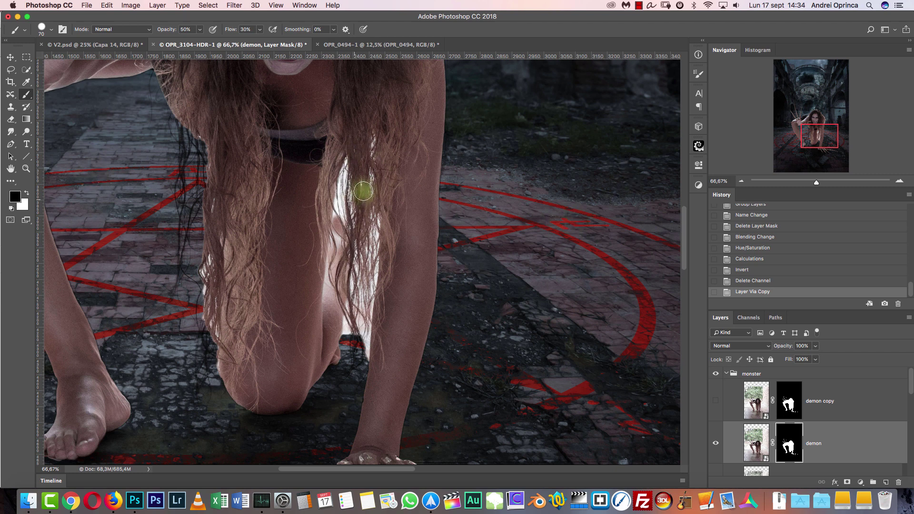
{"action": "left_click", "coordinate": [898, 181]}
{"action": "left_click", "coordinate": [898, 180]}
{"action": "key", "text": "["}
{"action": "left_click_drag", "start_coordinate": [358, 156], "coordinate": [373, 331]}
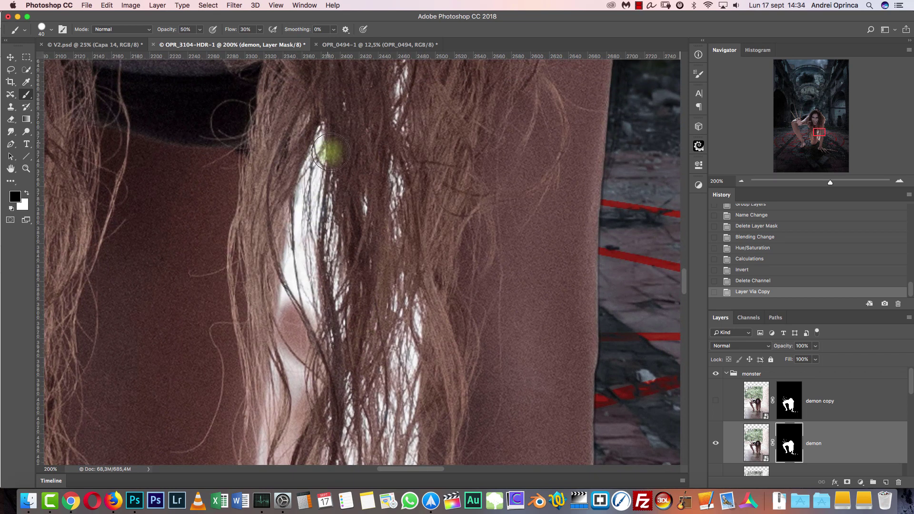
{"action": "left_click_drag", "start_coordinate": [323, 143], "coordinate": [305, 257]}
Undo the mask brush strokes and the duplication of the demon layer
{"action": "key", "text": "alt+super+z"}
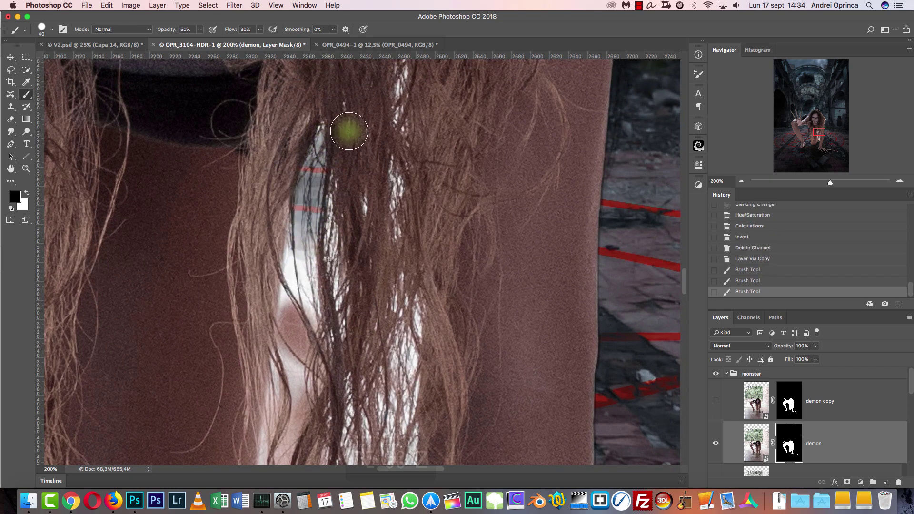
{"action": "key", "text": "alt+super+z"}
{"action": "key", "text": "alt+super+z"}
{"action": "key", "text": "alt+super+z"}
Paint black on the demon layer mask over the white gaps between the hanging hair strands, with a 40 px brush at 50% opacity
{"action": "right_click", "coordinate": [446, 154]}
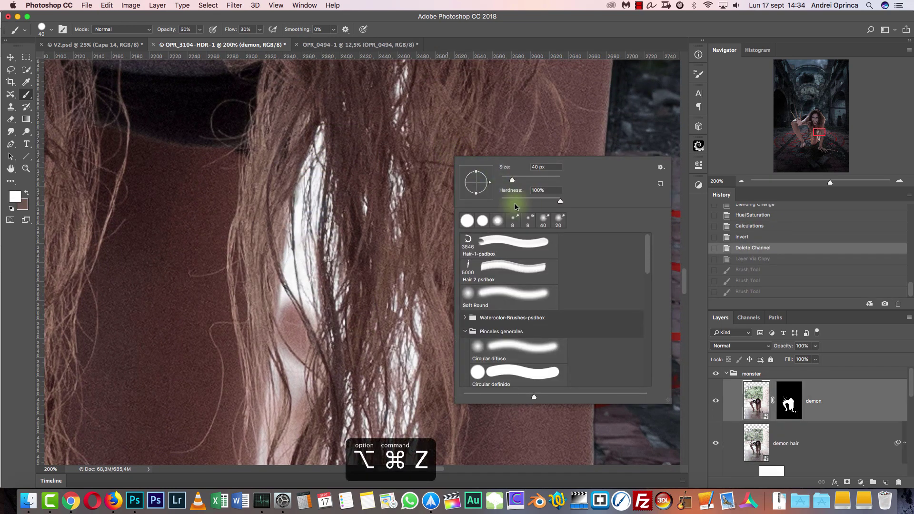
{"action": "key", "text": "d"}
{"action": "left_click", "coordinate": [784, 409]}
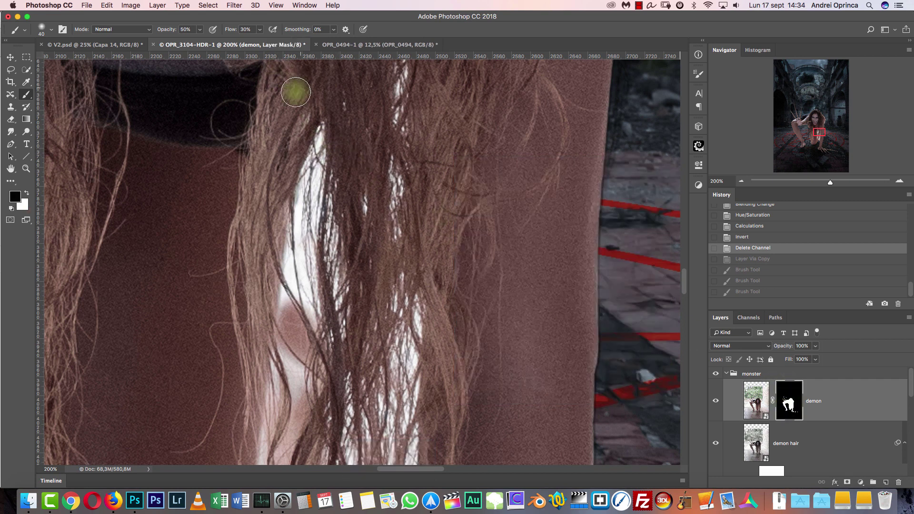
{"action": "mouse_move", "coordinate": [324, 143]}
{"action": "left_mouse_down"}
{"action": "mouse_move", "coordinate": [297, 296]}
{"action": "mouse_move", "coordinate": [328, 200]}
{"action": "mouse_move", "coordinate": [321, 139]}
{"action": "mouse_move", "coordinate": [309, 210]}
{"action": "left_mouse_up"}
{"action": "left_click_drag", "start_coordinate": [395, 319], "coordinate": [410, 346]}
{"action": "left_click_drag", "start_coordinate": [342, 222], "coordinate": [338, 351]}
{"action": "left_click_drag", "start_coordinate": [349, 292], "coordinate": [379, 122]}
{"action": "left_click_drag", "start_coordinate": [310, 183], "coordinate": [314, 241]}
Undo the most recent brush strokes on the demon layer mask
{"action": "key", "text": "alt+super+z"}
{"action": "key", "text": "alt+super+z"}
{"action": "key", "text": "alt+super+z"}
{"action": "key", "text": "alt+super+z"}
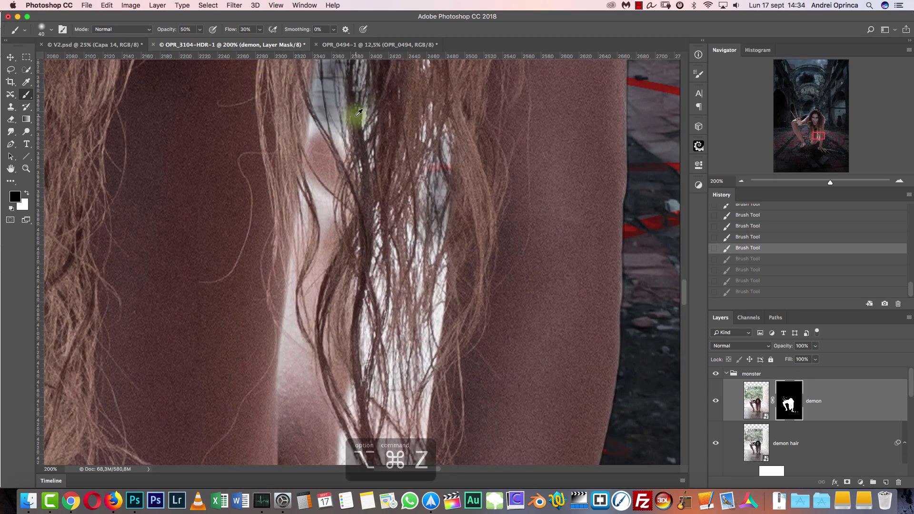
{"action": "key", "text": "alt+super+z"}
Brush black onto the demon mask down the white gaps in the lower hair, between the kneeling leg and the supporting arm
{"action": "mouse_move", "coordinate": [353, 134]}
{"action": "left_mouse_down"}
{"action": "mouse_move", "coordinate": [355, 157]}
{"action": "mouse_move", "coordinate": [359, 86]}
{"action": "mouse_move", "coordinate": [368, 143]}
{"action": "mouse_move", "coordinate": [417, 168]}
{"action": "mouse_move", "coordinate": [441, 129]}
{"action": "mouse_move", "coordinate": [407, 324]}
{"action": "mouse_move", "coordinate": [389, 358]}
{"action": "mouse_move", "coordinate": [417, 290]}
{"action": "mouse_move", "coordinate": [433, 287]}
{"action": "mouse_move", "coordinate": [418, 244]}
{"action": "mouse_move", "coordinate": [396, 229]}
{"action": "mouse_move", "coordinate": [385, 238]}
{"action": "mouse_move", "coordinate": [394, 416]}
{"action": "left_mouse_up"}
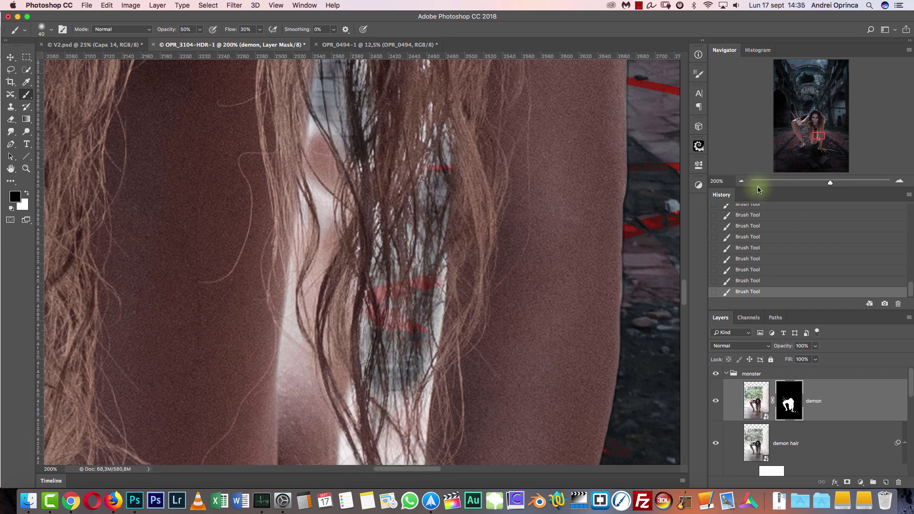
{"action": "left_click", "coordinate": [742, 181]}
{"action": "scroll", "coordinate": [255, 261], "scroll_direction": "up", "scroll_amount": 5}
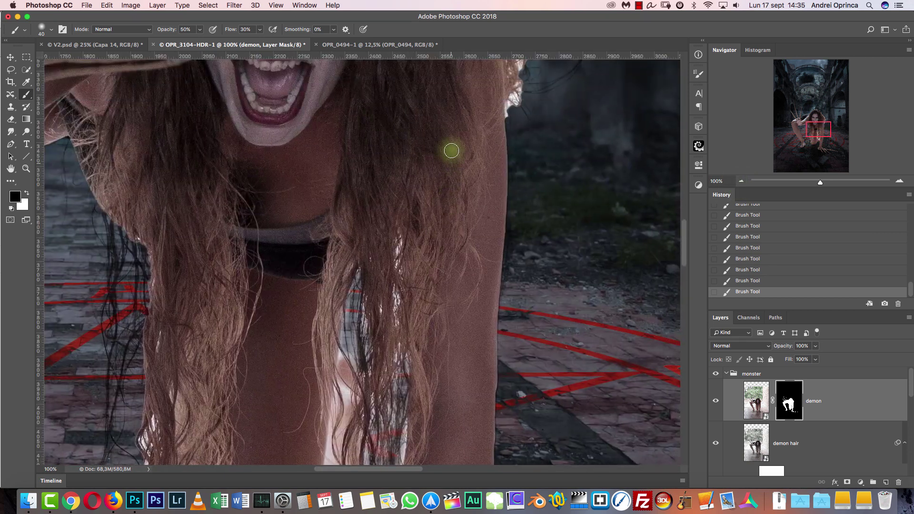
Mask out the remaining white around the hair tips near the ground with a 30 px black brush on the demon mask
{"action": "scroll", "coordinate": [399, 117], "scroll_direction": "down", "scroll_amount": 6}
{"action": "key", "text": "bracketleft"}
{"action": "mouse_move", "coordinate": [389, 94]}
{"action": "left_mouse_down"}
{"action": "mouse_move", "coordinate": [385, 162]}
{"action": "mouse_move", "coordinate": [361, 100]}
{"action": "mouse_move", "coordinate": [365, 176]}
{"action": "mouse_move", "coordinate": [352, 158]}
{"action": "mouse_move", "coordinate": [349, 182]}
{"action": "mouse_move", "coordinate": [369, 154]}
{"action": "mouse_move", "coordinate": [376, 182]}
{"action": "mouse_move", "coordinate": [386, 158]}
{"action": "mouse_move", "coordinate": [396, 229]}
{"action": "mouse_move", "coordinate": [404, 222]}
{"action": "mouse_move", "coordinate": [392, 214]}
{"action": "mouse_move", "coordinate": [377, 269]}
{"action": "mouse_move", "coordinate": [363, 245]}
{"action": "mouse_move", "coordinate": [359, 278]}
{"action": "mouse_move", "coordinate": [352, 225]}
{"action": "mouse_move", "coordinate": [355, 208]}
{"action": "mouse_move", "coordinate": [377, 278]}
{"action": "mouse_move", "coordinate": [398, 304]}
{"action": "mouse_move", "coordinate": [387, 310]}
{"action": "mouse_move", "coordinate": [391, 263]}
{"action": "mouse_move", "coordinate": [366, 404]}
{"action": "mouse_move", "coordinate": [366, 357]}
{"action": "mouse_move", "coordinate": [355, 384]}
{"action": "left_mouse_up"}
{"action": "key", "text": "bracketright"}
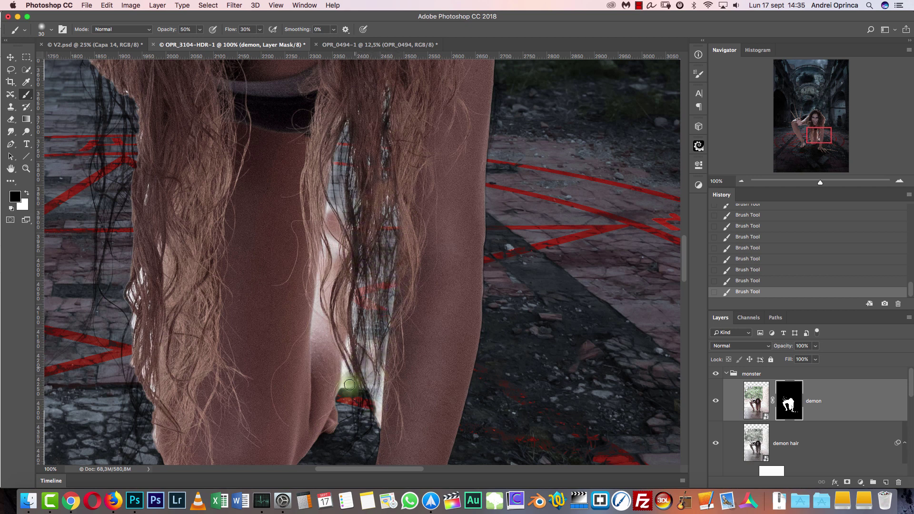
{"action": "left_click_drag", "start_coordinate": [350, 352], "coordinate": [345, 400]}
{"action": "mouse_move", "coordinate": [363, 354]}
{"action": "left_mouse_down"}
{"action": "mouse_move", "coordinate": [382, 332]}
{"action": "mouse_move", "coordinate": [361, 402]}
{"action": "left_mouse_up"}
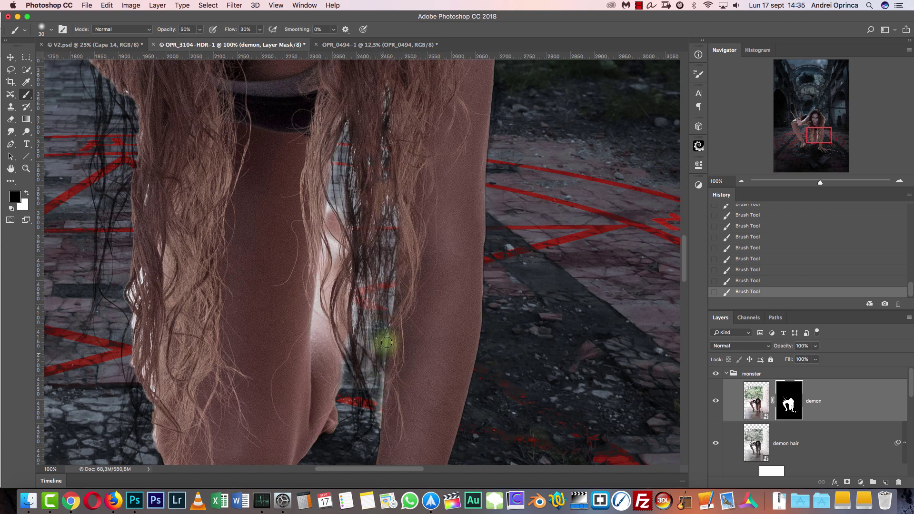
Paint black on the demon mask over the white haze at the lower hair strands beside the supporting arm, enlarging the brush from 30 px
{"action": "left_click_drag", "start_coordinate": [378, 367], "coordinate": [377, 437]}
{"action": "key", "text": "]"}
{"action": "mouse_move", "coordinate": [365, 327]}
{"action": "left_mouse_down"}
{"action": "mouse_move", "coordinate": [383, 270]}
{"action": "mouse_move", "coordinate": [370, 336]}
{"action": "left_mouse_up"}
{"action": "key", "text": "]"}
{"action": "key", "text": "]"}
Mask out the remaining white between the hanging strands and the supporting arm with black, using a brush between 40 and 80 px
{"action": "mouse_move", "coordinate": [401, 164]}
{"action": "left_mouse_down"}
{"action": "mouse_move", "coordinate": [401, 201]}
{"action": "mouse_move", "coordinate": [371, 228]}
{"action": "mouse_move", "coordinate": [367, 254]}
{"action": "mouse_move", "coordinate": [393, 111]}
{"action": "left_mouse_up"}
{"action": "key", "text": "space"}
{"action": "left_click_drag", "start_coordinate": [384, 251], "coordinate": [381, 409]}
{"action": "key", "text": "]"}
{"action": "key", "text": "]"}
{"action": "mouse_move", "coordinate": [397, 291]}
{"action": "left_mouse_down"}
{"action": "mouse_move", "coordinate": [391, 341]}
{"action": "mouse_move", "coordinate": [409, 231]}
{"action": "mouse_move", "coordinate": [404, 194]}
{"action": "mouse_move", "coordinate": [380, 293]}
{"action": "mouse_move", "coordinate": [373, 251]}
{"action": "mouse_move", "coordinate": [359, 345]}
{"action": "mouse_move", "coordinate": [344, 253]}
{"action": "mouse_move", "coordinate": [326, 296]}
{"action": "mouse_move", "coordinate": [336, 383]}
{"action": "mouse_move", "coordinate": [368, 340]}
{"action": "mouse_move", "coordinate": [359, 239]}
{"action": "left_mouse_up"}
{"action": "key", "text": "space"}
{"action": "key", "text": "["}
{"action": "key", "text": "["}
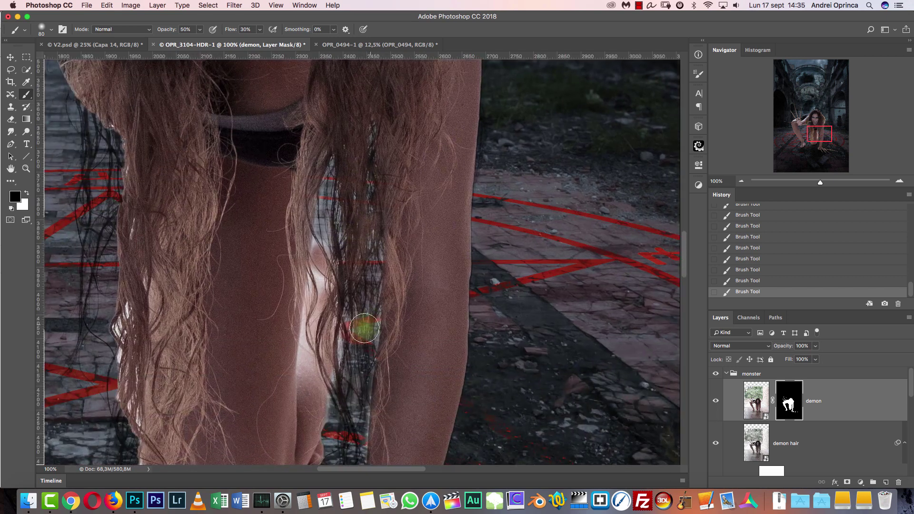
{"action": "mouse_move", "coordinate": [345, 368]}
{"action": "left_mouse_down"}
{"action": "mouse_move", "coordinate": [348, 452]}
{"action": "mouse_move", "coordinate": [377, 231]}
{"action": "mouse_move", "coordinate": [385, 286]}
{"action": "mouse_move", "coordinate": [371, 352]}
{"action": "left_mouse_up"}
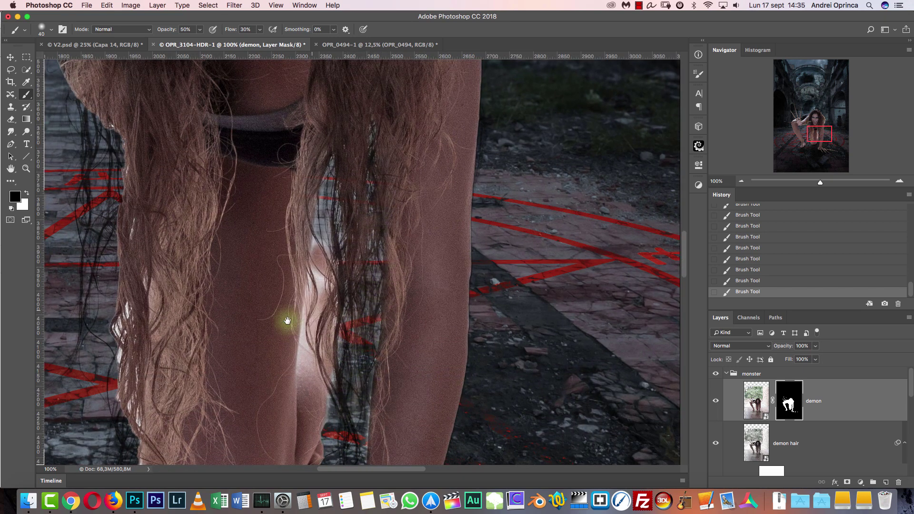
Paint black with a 40 px brush over the white specks along the outer hair edge beside the kneeling leg
{"action": "left_click_drag", "start_coordinate": [287, 321], "coordinate": [441, 343]}
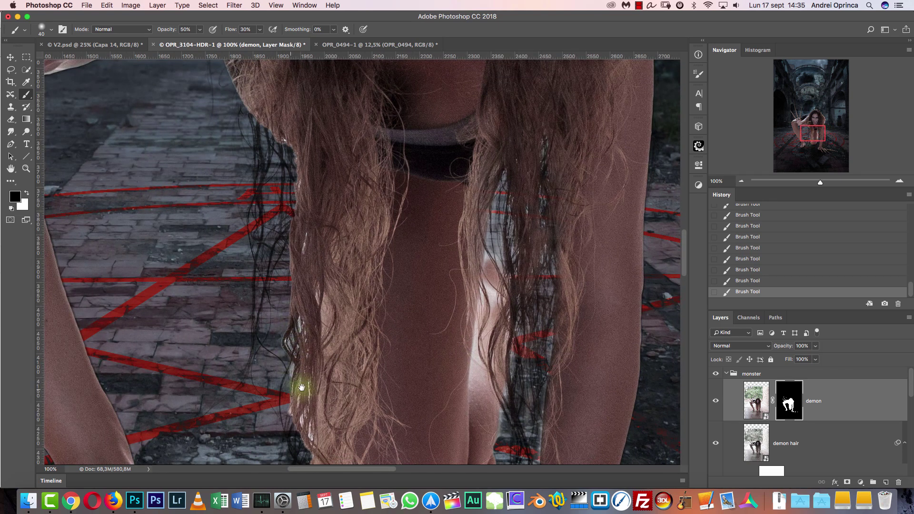
{"action": "key", "text": "space"}
{"action": "left_click_drag", "start_coordinate": [300, 384], "coordinate": [284, 267]}
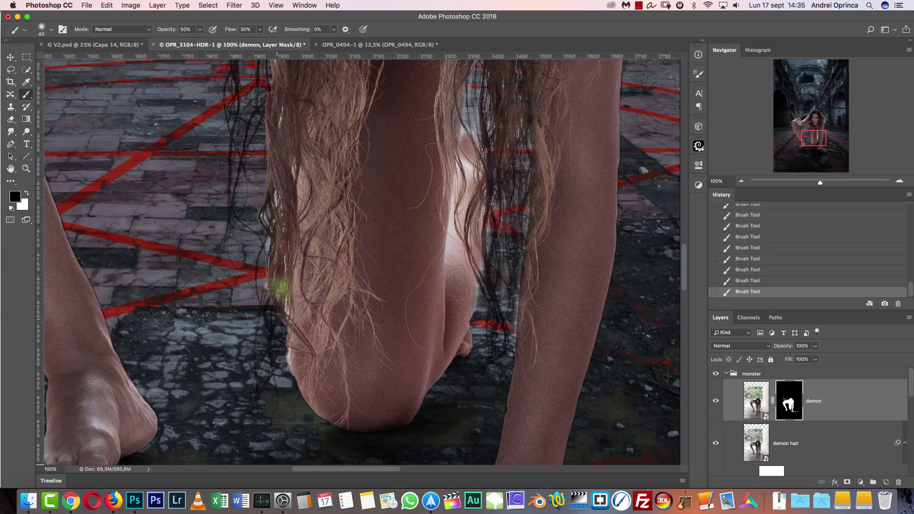
{"action": "mouse_move", "coordinate": [288, 298]}
{"action": "left_mouse_down"}
{"action": "mouse_move", "coordinate": [270, 226]}
{"action": "mouse_move", "coordinate": [277, 147]}
{"action": "mouse_move", "coordinate": [270, 173]}
{"action": "mouse_move", "coordinate": [285, 224]}
{"action": "left_mouse_up"}
Blend the outer hair edge into the pentagram floor by painting black on the demon mask with an 80 px brush
{"action": "scroll", "coordinate": [286, 245], "scroll_direction": "up", "scroll_amount": 5}
{"action": "key", "text": "bracketright"}
{"action": "key", "text": "bracketright"}
{"action": "key", "text": "bracketright"}
{"action": "key", "text": "bracketright"}
{"action": "key", "text": "space"}
{"action": "left_click_drag", "start_coordinate": [246, 147], "coordinate": [269, 240]}
{"action": "key", "text": "super+r"}
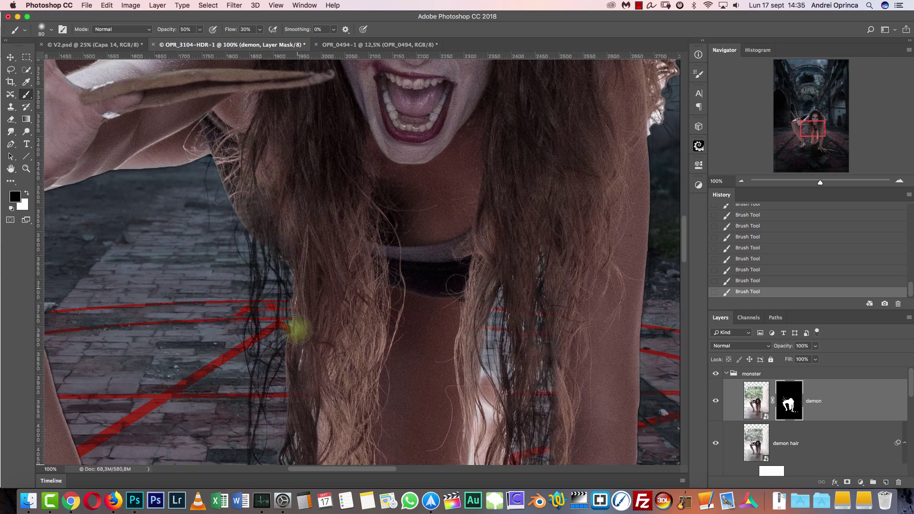
Switch to white to restore hair on the outer edge of the demon mask, and undo the last two brush strokes
{"action": "key", "text": "x"}
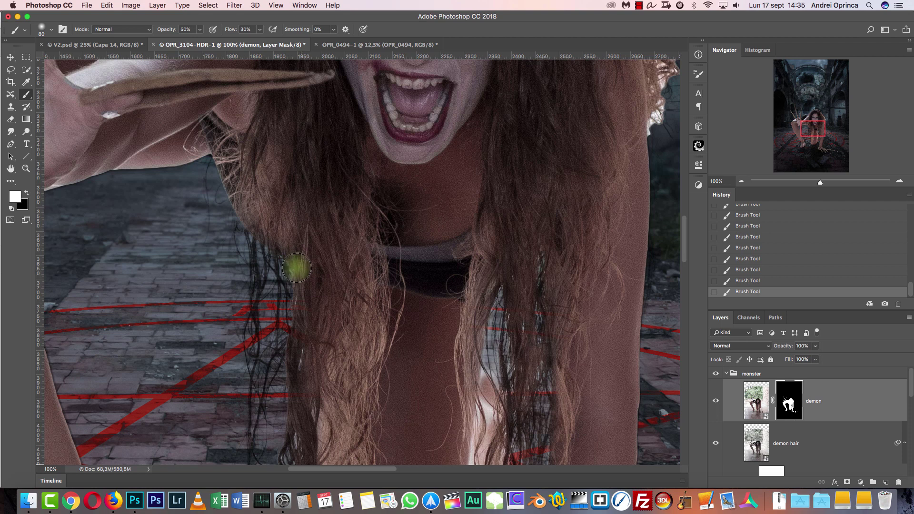
{"action": "key", "text": "space"}
{"action": "left_click_drag", "start_coordinate": [287, 355], "coordinate": [284, 213]}
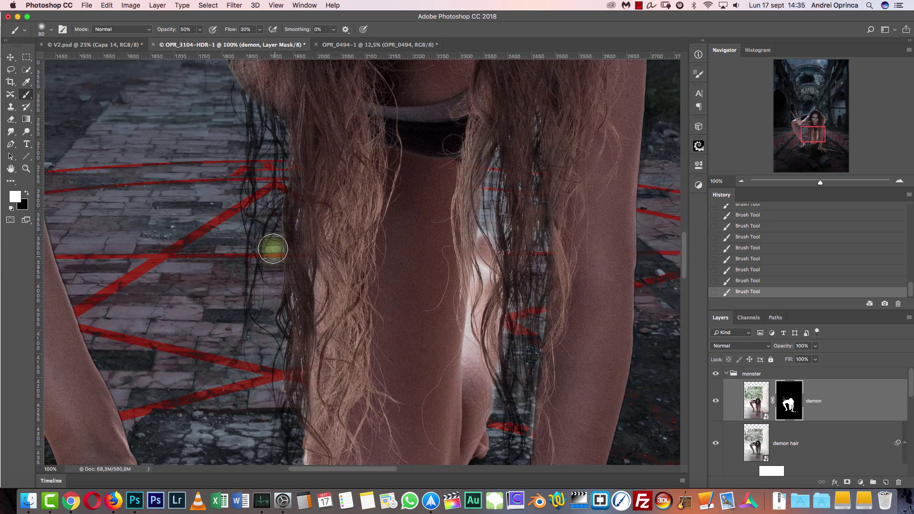
{"action": "key", "text": "alt+super+z"}
{"action": "key", "text": "alt+super+z"}
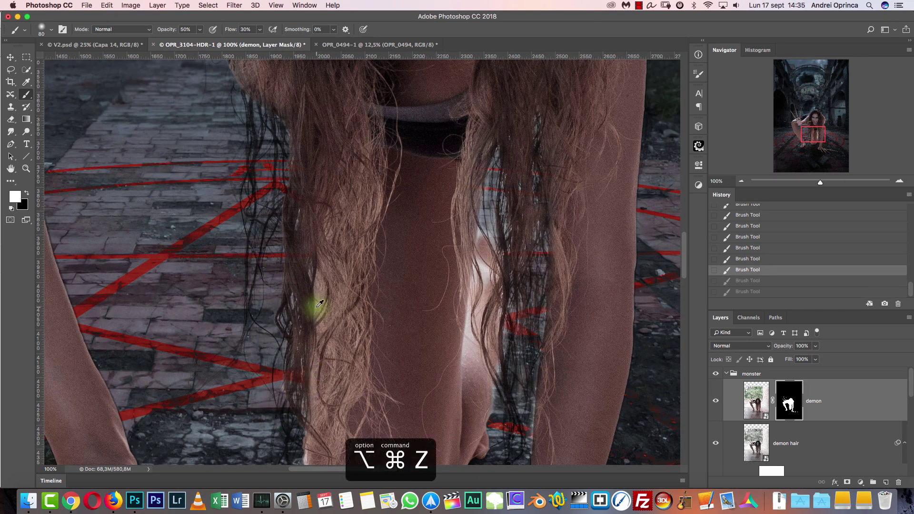
Paint black with the 80 px brush down the outer hair edge towards the knee on the demon mask
{"action": "key", "text": "x"}
{"action": "left_click_drag", "start_coordinate": [284, 265], "coordinate": [285, 288]}
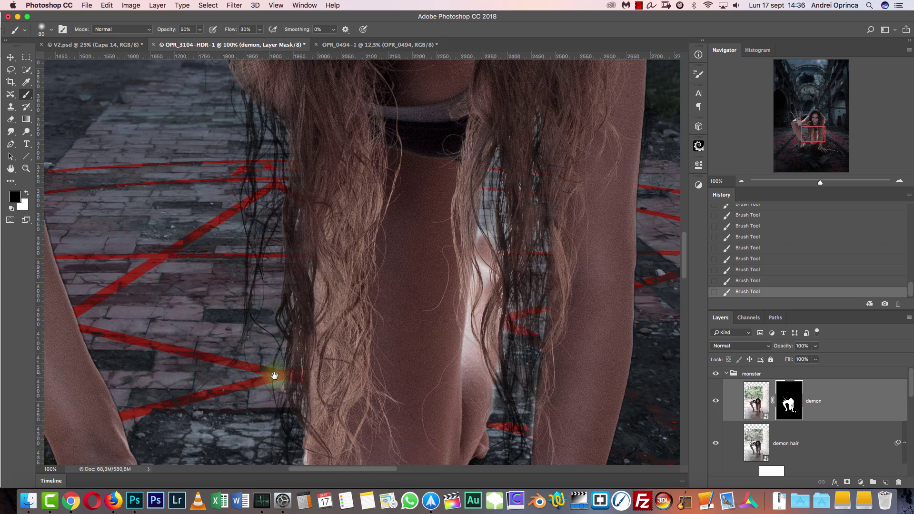
{"action": "left_click_drag", "start_coordinate": [275, 376], "coordinate": [284, 234]}
{"action": "key", "text": "super+r"}
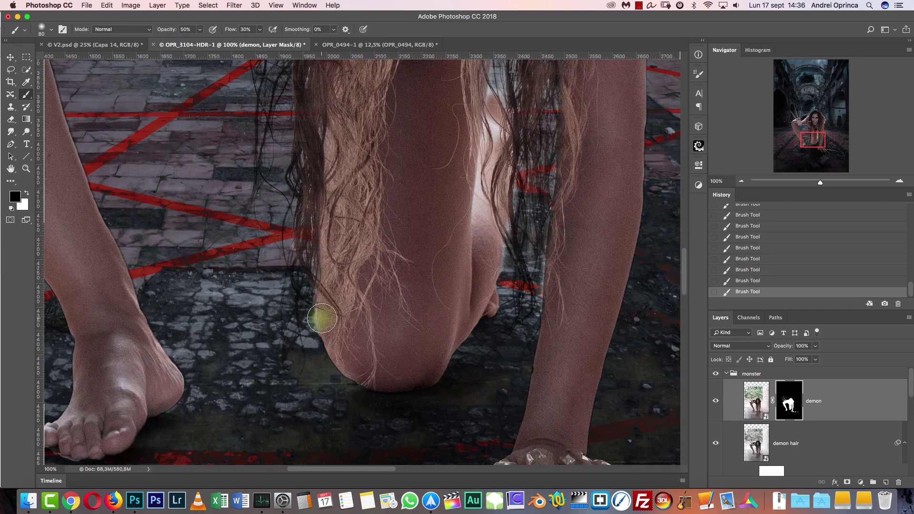
Paint fine strands back in white on the demon mask with a 5 px brush, at the lower outer hair beside the knee
{"action": "left_click", "coordinate": [742, 183]}
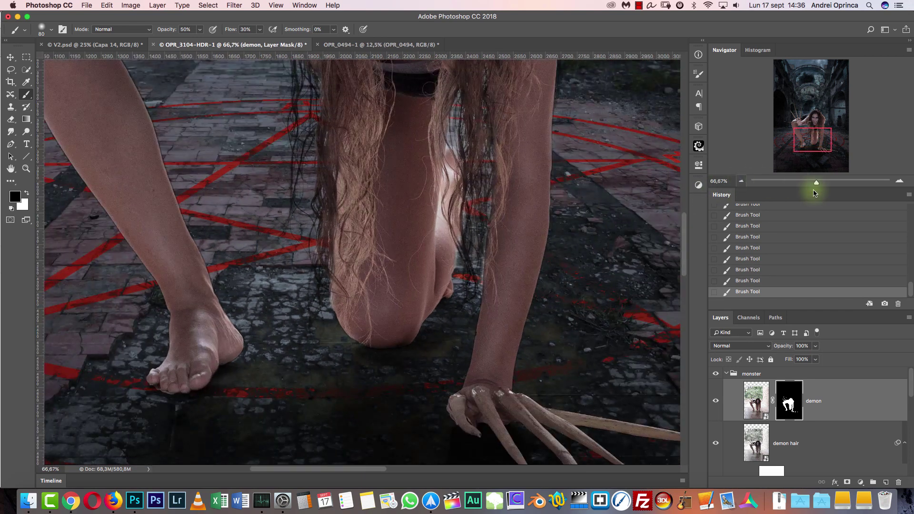
{"action": "left_click", "coordinate": [898, 181]}
{"action": "left_click", "coordinate": [899, 180]}
{"action": "key", "text": "x"}
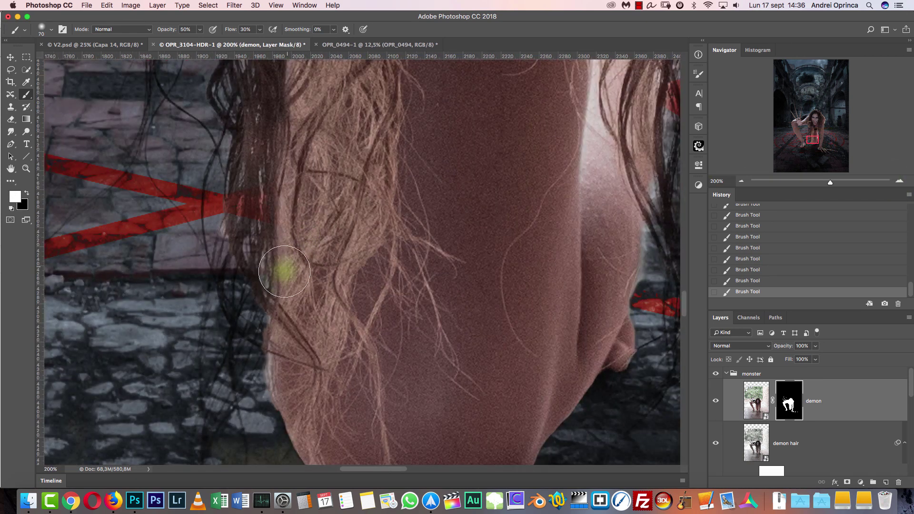
{"action": "key", "text": "bracketleft"}
{"action": "key", "text": "bracketleft"}
{"action": "key", "text": "bracketleft"}
{"action": "key", "text": "bracketleft"}
{"action": "key", "text": "bracketleft"}
{"action": "key", "text": "bracketleft"}
{"action": "key", "text": "bracketleft"}
{"action": "key", "text": "bracketleft"}
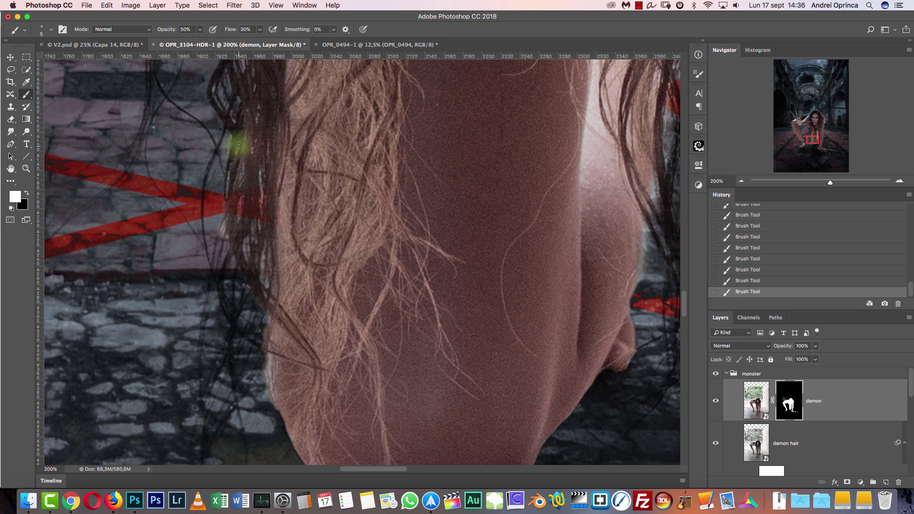
{"action": "left_click_drag", "start_coordinate": [223, 275], "coordinate": [230, 317]}
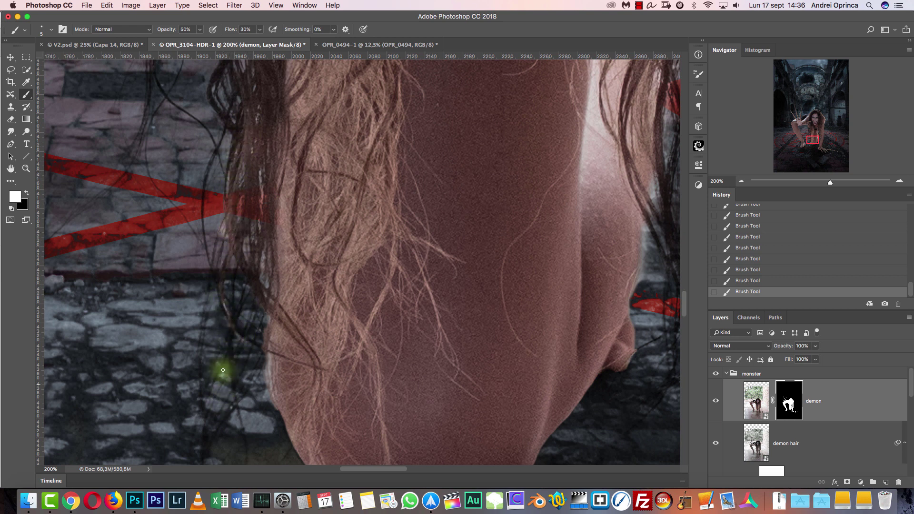
Trace the thin loose strands higher up the outer hair in white with the 5 px brush on the demon mask
{"action": "left_click_drag", "start_coordinate": [229, 253], "coordinate": [259, 389]}
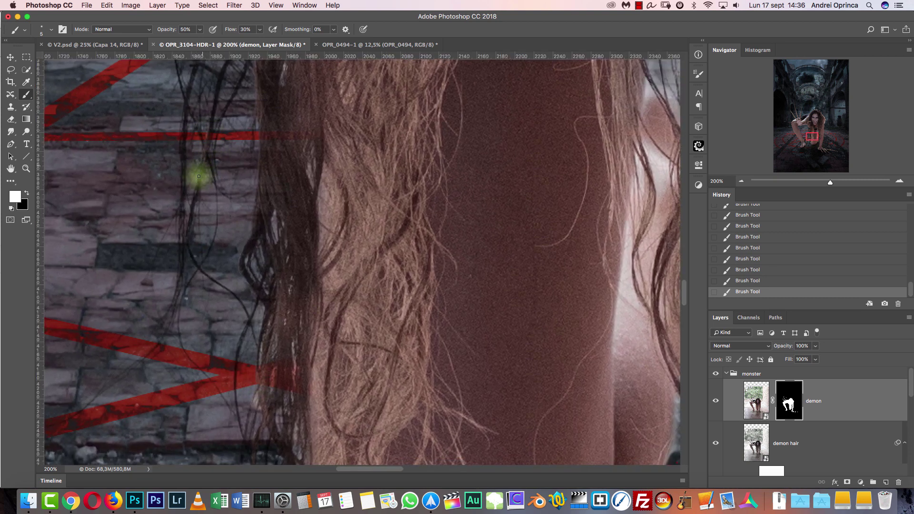
{"action": "left_click_drag", "start_coordinate": [189, 223], "coordinate": [182, 273]}
{"action": "left_click_drag", "start_coordinate": [202, 142], "coordinate": [184, 266]}
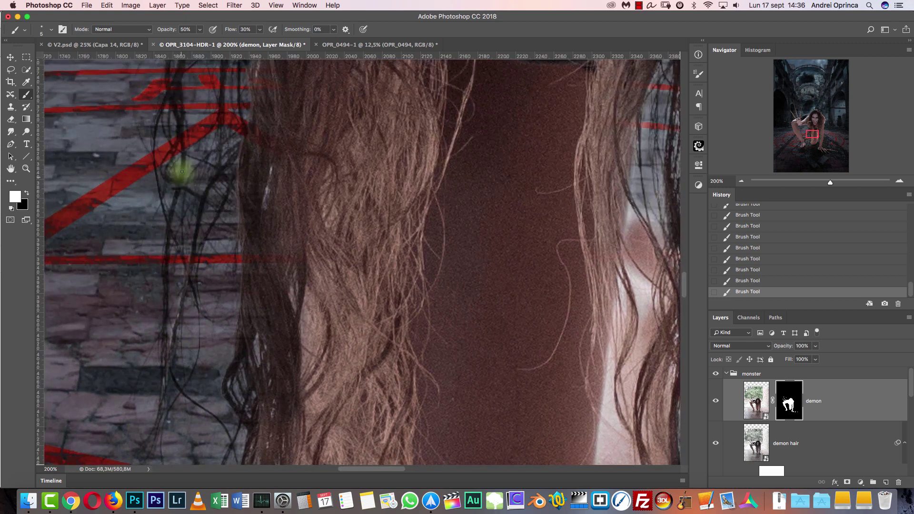
{"action": "scroll", "coordinate": [188, 178], "scroll_direction": "up", "scroll_amount": 5}
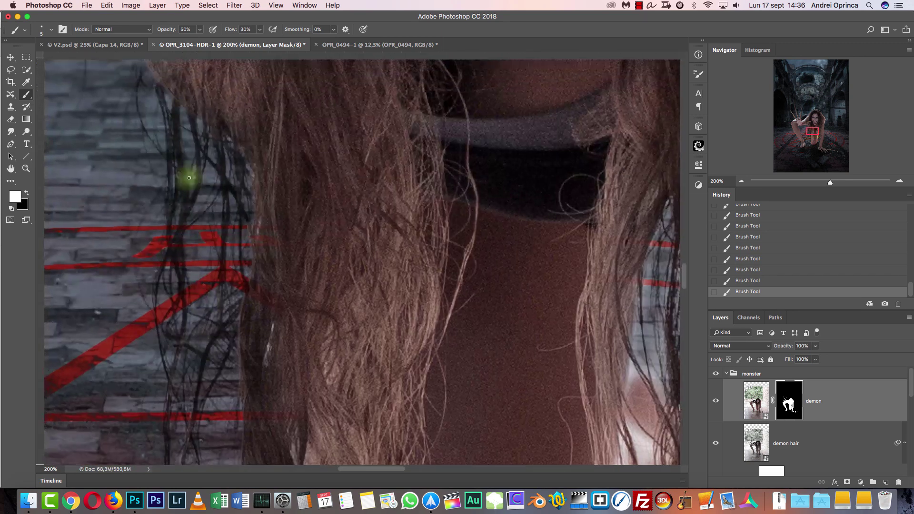
Mask out the white fringe around the curls behind the supporting arm's shoulder with a 30 px black brush on the demon mask
{"action": "left_click", "coordinate": [739, 181]}
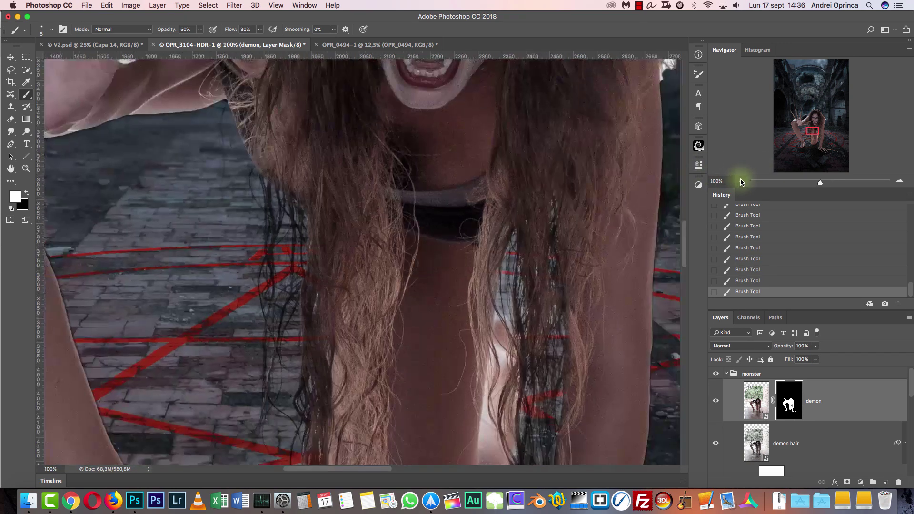
{"action": "left_click", "coordinate": [739, 181]}
{"action": "left_click", "coordinate": [739, 181]}
{"action": "left_click_drag", "start_coordinate": [487, 176], "coordinate": [468, 180]}
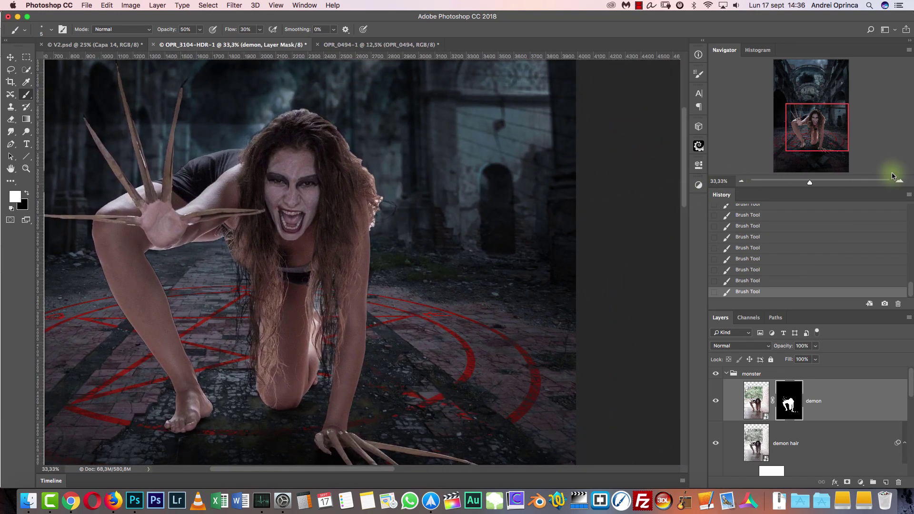
{"action": "left_click", "coordinate": [899, 181]}
{"action": "left_click", "coordinate": [899, 181]}
{"action": "left_click", "coordinate": [899, 181]}
{"action": "mouse_move", "coordinate": [475, 145]}
{"action": "left_mouse_down"}
{"action": "mouse_move", "coordinate": [436, 256]}
{"action": "mouse_move", "coordinate": [412, 287]}
{"action": "left_mouse_up"}
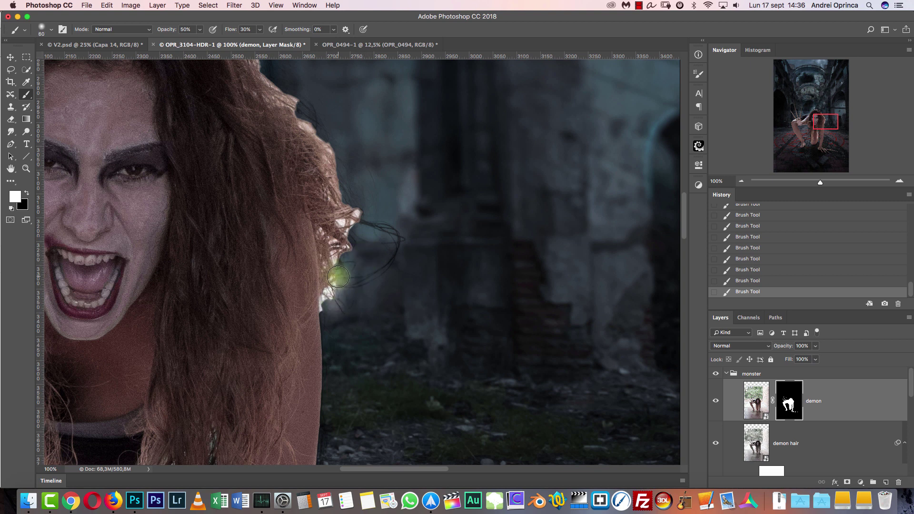
{"action": "mouse_move", "coordinate": [335, 279]}
{"action": "left_mouse_down"}
{"action": "mouse_move", "coordinate": [356, 229]}
{"action": "mouse_move", "coordinate": [357, 241]}
{"action": "mouse_move", "coordinate": [334, 190]}
{"action": "mouse_move", "coordinate": [358, 220]}
{"action": "left_mouse_up"}
{"action": "mouse_move", "coordinate": [324, 133]}
{"action": "left_mouse_down"}
{"action": "mouse_move", "coordinate": [301, 105]}
{"action": "mouse_move", "coordinate": [347, 239]}
{"action": "mouse_move", "coordinate": [332, 210]}
{"action": "mouse_move", "coordinate": [339, 296]}
{"action": "left_mouse_up"}
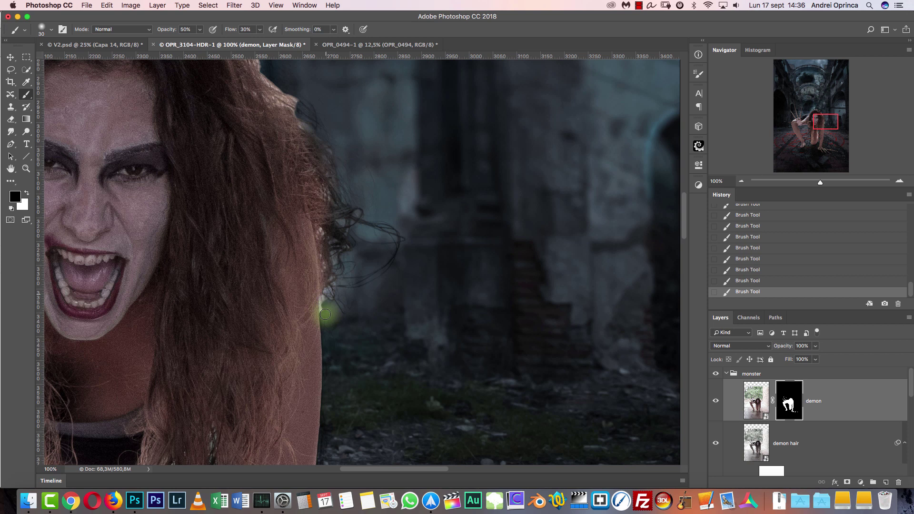
{"action": "mouse_move", "coordinate": [324, 306]}
{"action": "left_mouse_down"}
{"action": "mouse_move", "coordinate": [344, 213]}
{"action": "mouse_move", "coordinate": [331, 223]}
{"action": "mouse_move", "coordinate": [321, 210]}
{"action": "mouse_move", "coordinate": [330, 291]}
{"action": "left_mouse_up"}
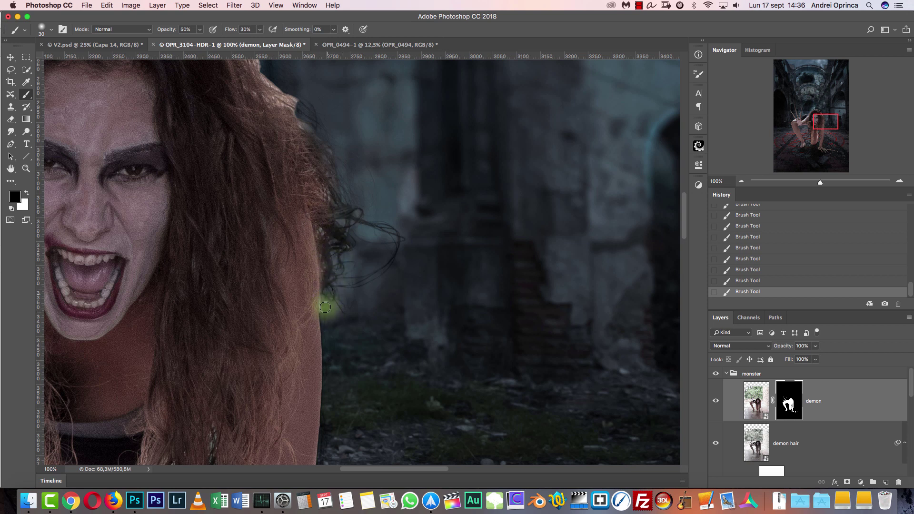
Soften the hair edge between the shoulder curls and the crown by painting black on the demon mask with a larger brush
{"action": "left_click_drag", "start_coordinate": [343, 159], "coordinate": [379, 289]}
{"action": "key", "text": "]"}
{"action": "key", "text": "]"}
{"action": "key", "text": "]"}
{"action": "key", "text": "]"}
{"action": "mouse_move", "coordinate": [286, 166]}
{"action": "left_mouse_down"}
{"action": "mouse_move", "coordinate": [319, 217]}
{"action": "mouse_move", "coordinate": [341, 229]}
{"action": "mouse_move", "coordinate": [306, 201]}
{"action": "mouse_move", "coordinate": [324, 235]}
{"action": "mouse_move", "coordinate": [361, 255]}
{"action": "mouse_move", "coordinate": [328, 241]}
{"action": "mouse_move", "coordinate": [364, 261]}
{"action": "mouse_move", "coordinate": [360, 303]}
{"action": "left_mouse_up"}
Paint black on the demon mask around the top of the head to blend the hair outline into the background
{"action": "key", "text": "]"}
{"action": "key", "text": "]"}
{"action": "key", "text": "]"}
{"action": "key", "text": "]"}
{"action": "mouse_move", "coordinate": [307, 225]}
{"action": "left_mouse_down"}
{"action": "mouse_move", "coordinate": [323, 253]}
{"action": "mouse_move", "coordinate": [268, 152]}
{"action": "mouse_move", "coordinate": [305, 197]}
{"action": "mouse_move", "coordinate": [270, 128]}
{"action": "mouse_move", "coordinate": [290, 157]}
{"action": "mouse_move", "coordinate": [240, 102]}
{"action": "mouse_move", "coordinate": [226, 102]}
{"action": "mouse_move", "coordinate": [276, 144]}
{"action": "mouse_move", "coordinate": [231, 105]}
{"action": "mouse_move", "coordinate": [345, 252]}
{"action": "mouse_move", "coordinate": [363, 335]}
{"action": "mouse_move", "coordinate": [345, 263]}
{"action": "mouse_move", "coordinate": [316, 230]}
{"action": "mouse_move", "coordinate": [350, 301]}
{"action": "left_mouse_up"}
{"action": "key", "text": "["}
{"action": "left_click_drag", "start_coordinate": [314, 264], "coordinate": [285, 195]}
{"action": "left_click_drag", "start_coordinate": [250, 157], "coordinate": [393, 253]}
{"action": "mouse_move", "coordinate": [308, 171]}
{"action": "left_mouse_down"}
{"action": "mouse_move", "coordinate": [330, 191]}
{"action": "mouse_move", "coordinate": [357, 181]}
{"action": "mouse_move", "coordinate": [292, 166]}
{"action": "mouse_move", "coordinate": [209, 187]}
{"action": "mouse_move", "coordinate": [186, 213]}
{"action": "mouse_move", "coordinate": [268, 167]}
{"action": "mouse_move", "coordinate": [187, 211]}
{"action": "mouse_move", "coordinate": [319, 184]}
{"action": "mouse_move", "coordinate": [295, 178]}
{"action": "mouse_move", "coordinate": [196, 230]}
{"action": "mouse_move", "coordinate": [165, 258]}
{"action": "mouse_move", "coordinate": [176, 232]}
{"action": "mouse_move", "coordinate": [132, 281]}
{"action": "mouse_move", "coordinate": [158, 238]}
{"action": "mouse_move", "coordinate": [131, 283]}
{"action": "mouse_move", "coordinate": [148, 255]}
{"action": "mouse_move", "coordinate": [238, 194]}
{"action": "mouse_move", "coordinate": [364, 186]}
{"action": "mouse_move", "coordinate": [334, 185]}
{"action": "mouse_move", "coordinate": [364, 202]}
{"action": "left_mouse_up"}
Examine the masked hair around the face, shoulder and arm, both at 100% and in the whole figure
{"action": "key", "text": "super+1"}
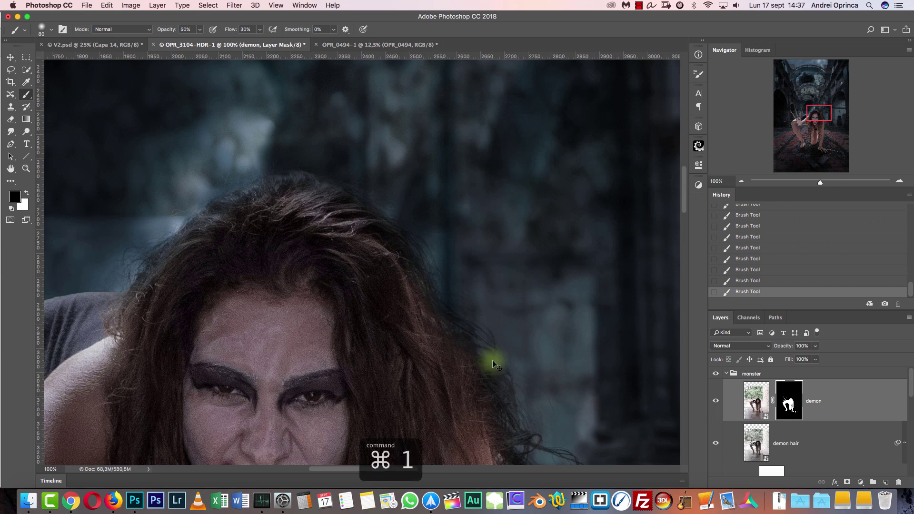
{"action": "left_click_drag", "start_coordinate": [470, 341], "coordinate": [462, 193]}
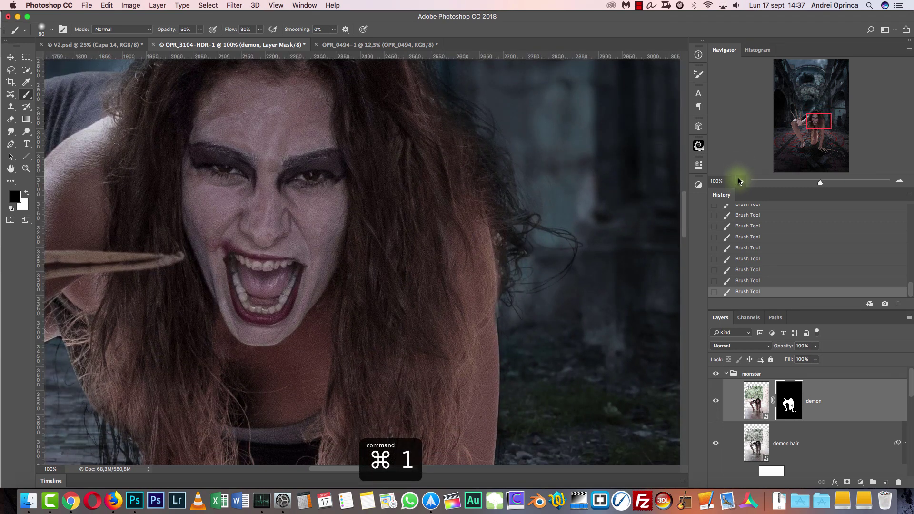
{"action": "left_click", "coordinate": [740, 181]}
{"action": "left_click", "coordinate": [740, 181]}
{"action": "left_click", "coordinate": [740, 182]}
{"action": "left_click_drag", "start_coordinate": [428, 327], "coordinate": [412, 247]}
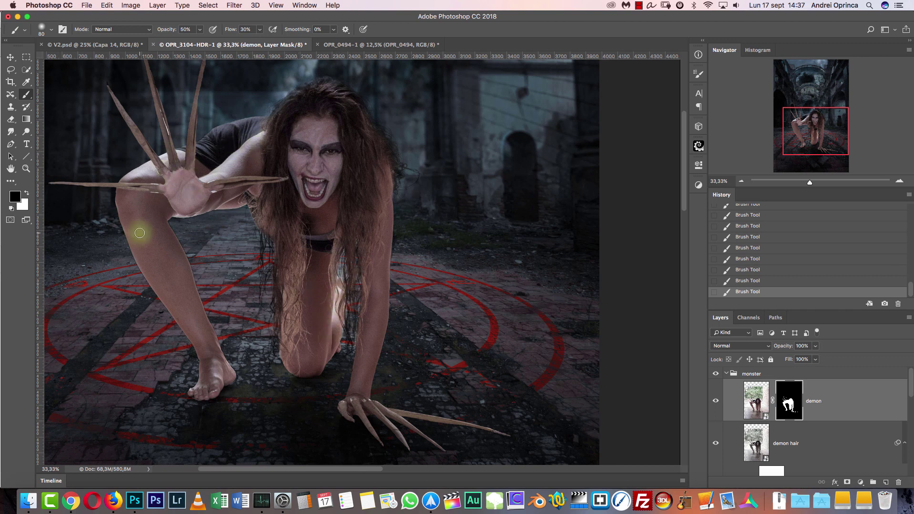
{"action": "key", "text": "super+1"}
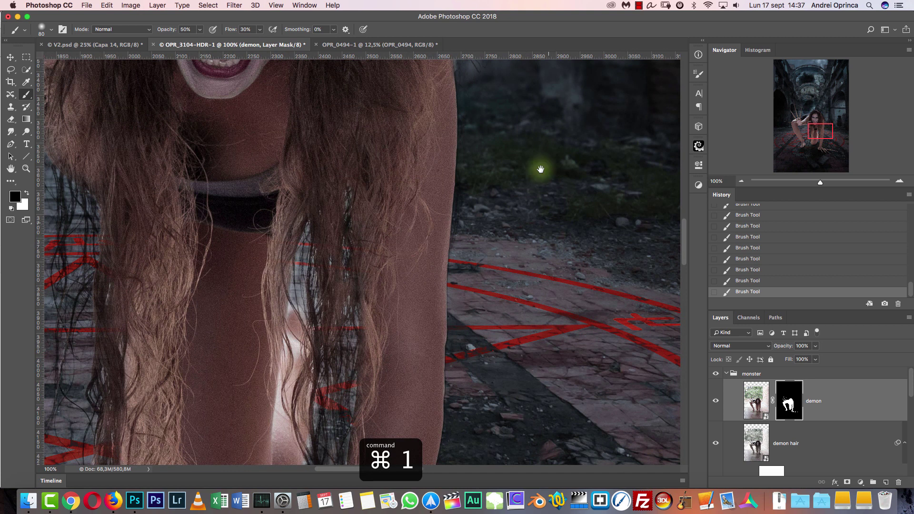
{"action": "left_click_drag", "start_coordinate": [541, 168], "coordinate": [557, 372]}
{"action": "left_click_drag", "start_coordinate": [536, 223], "coordinate": [545, 284]}
{"action": "key", "text": "["}
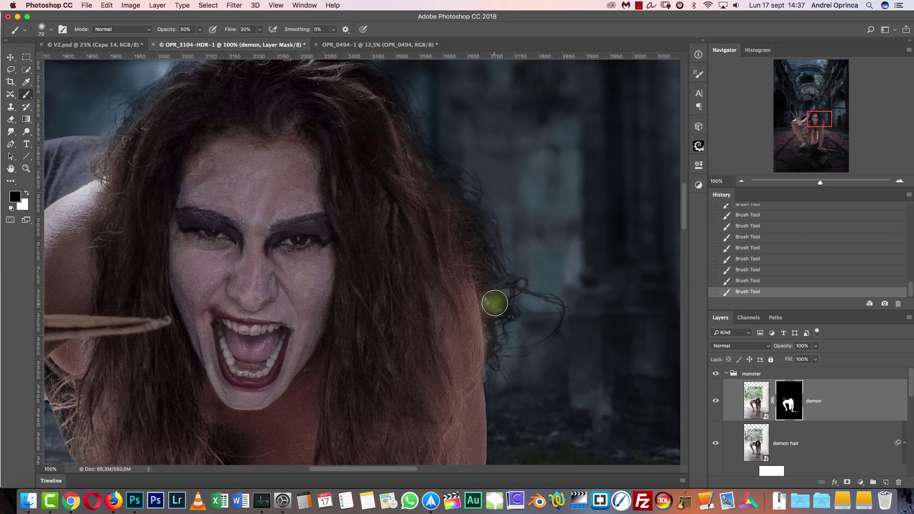
{"action": "left_click", "coordinate": [741, 181]}
{"action": "left_click", "coordinate": [741, 182]}
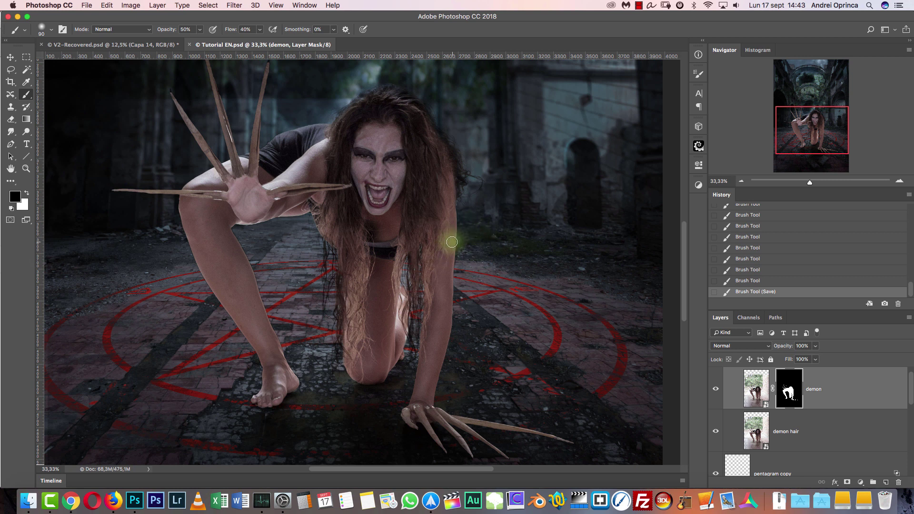
Inspect the demon's face, hair, legs and claws in Tutorial EN.psd at 100% and 50% zoom
{"action": "key", "text": "super+1"}
{"action": "left_click_drag", "start_coordinate": [438, 128], "coordinate": [423, 323]}
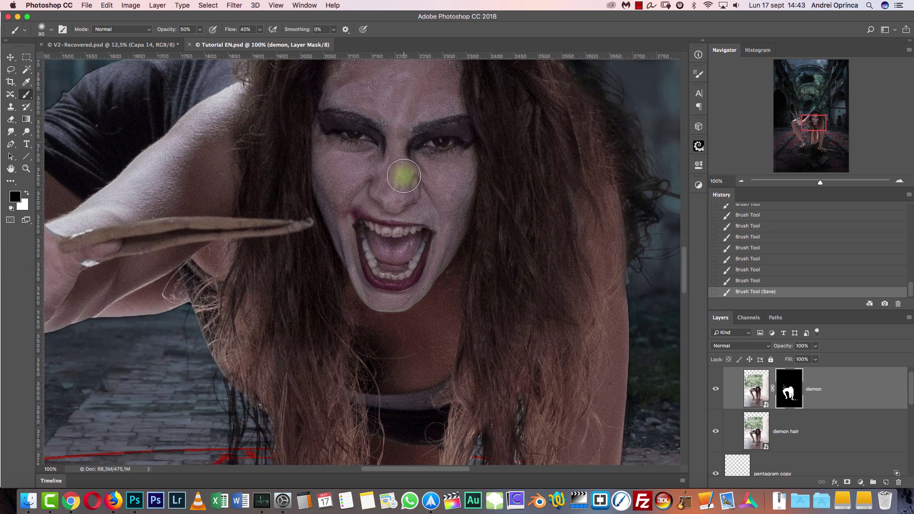
{"action": "left_click", "coordinate": [741, 181]}
{"action": "left_click", "coordinate": [741, 181]}
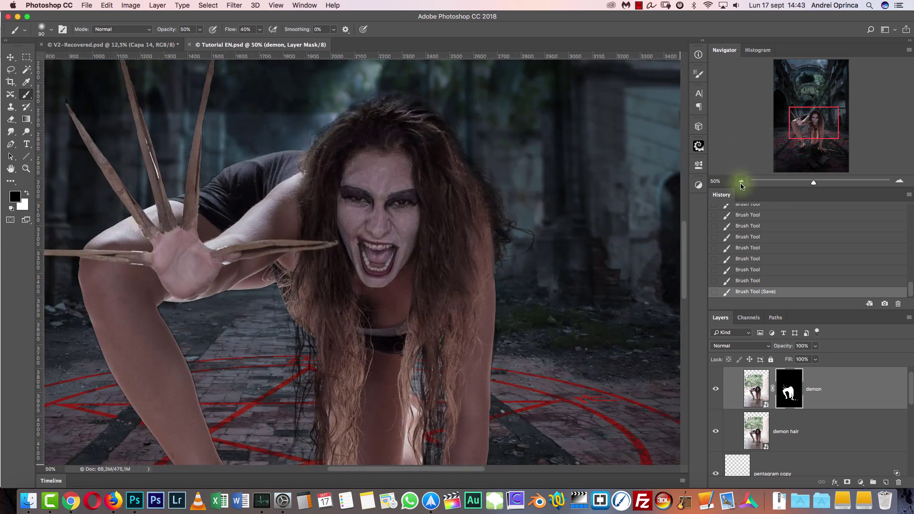
{"action": "left_click_drag", "start_coordinate": [535, 364], "coordinate": [532, 312]}
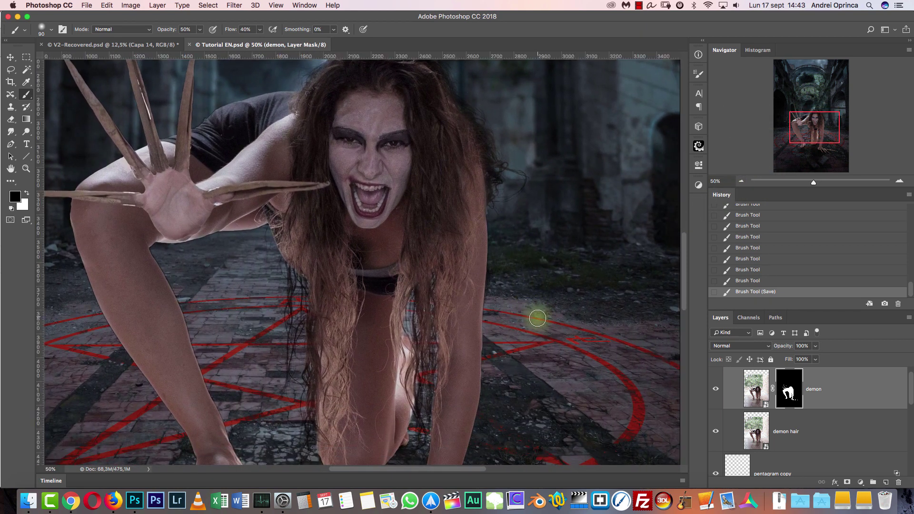
{"action": "scroll", "coordinate": [532, 333], "scroll_direction": "down", "scroll_amount": 6}
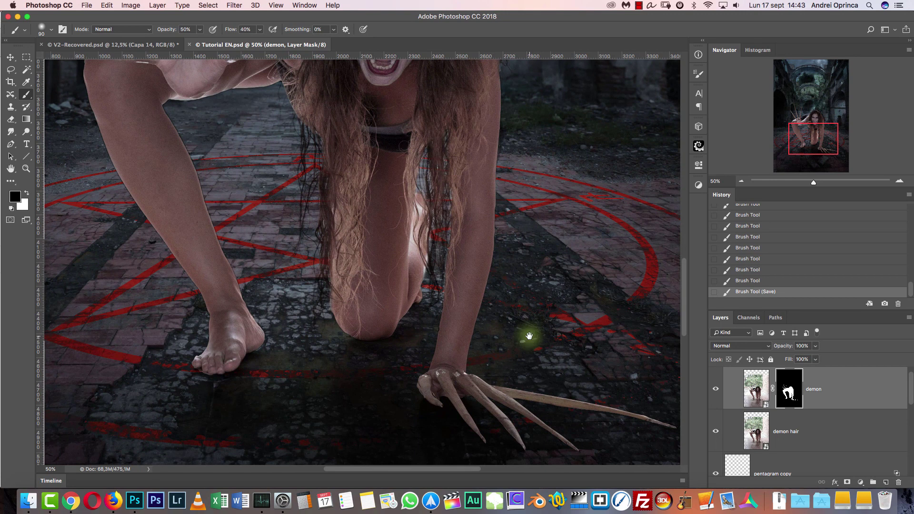
{"action": "left_click_drag", "start_coordinate": [516, 167], "coordinate": [516, 336]}
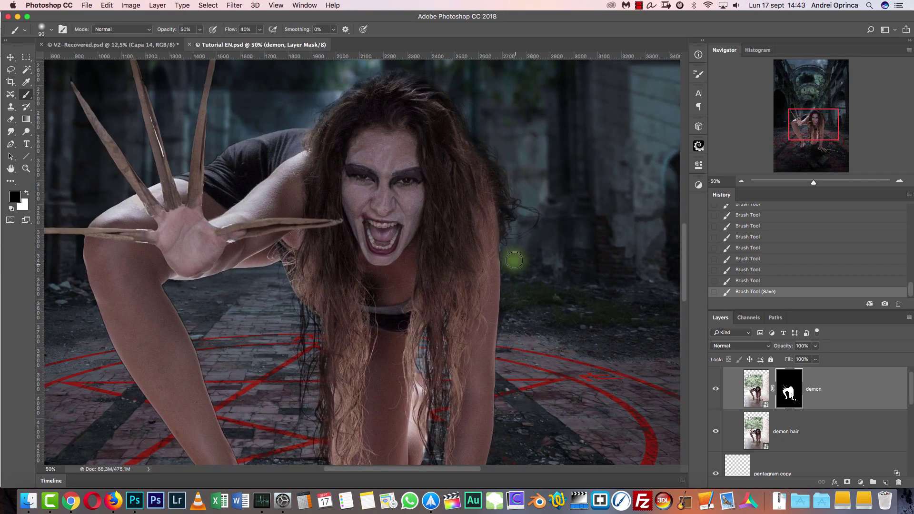
Add a black layer mask that hides everything on the demon hair layer
{"action": "left_click", "coordinate": [808, 435]}
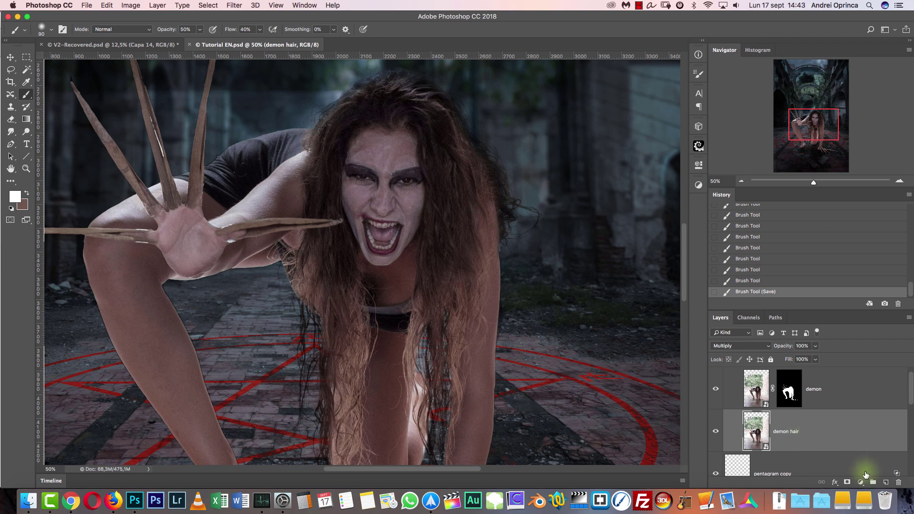
{"action": "left_click", "coordinate": [846, 482], "text": "alt"}
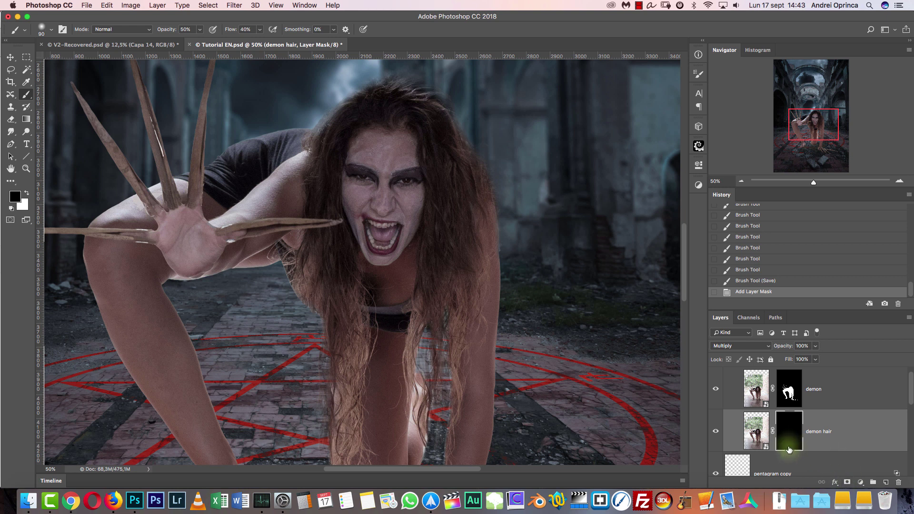
Compare the figure's hair edges and claws with the demon hair layer mask disabled and enabled
{"action": "key", "text": "super+i"}
{"action": "key", "text": "super+i"}
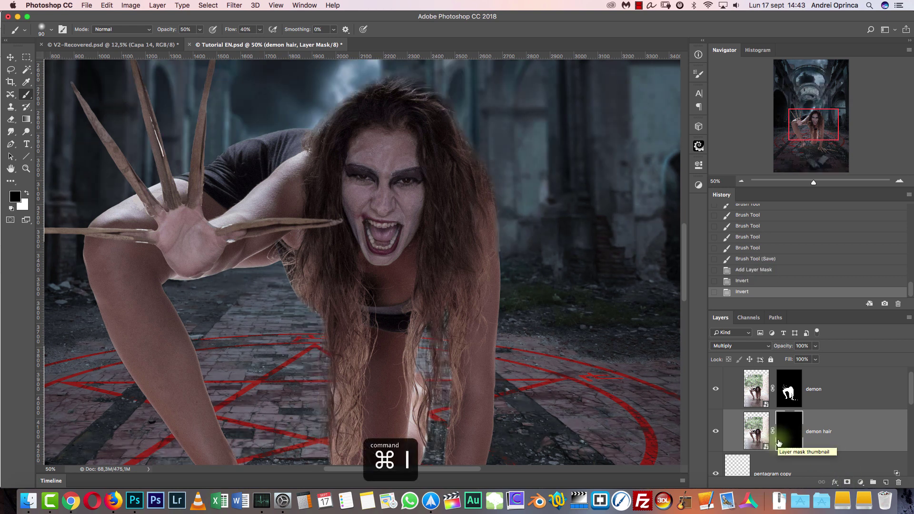
{"action": "left_click_drag", "start_coordinate": [459, 374], "coordinate": [482, 282]}
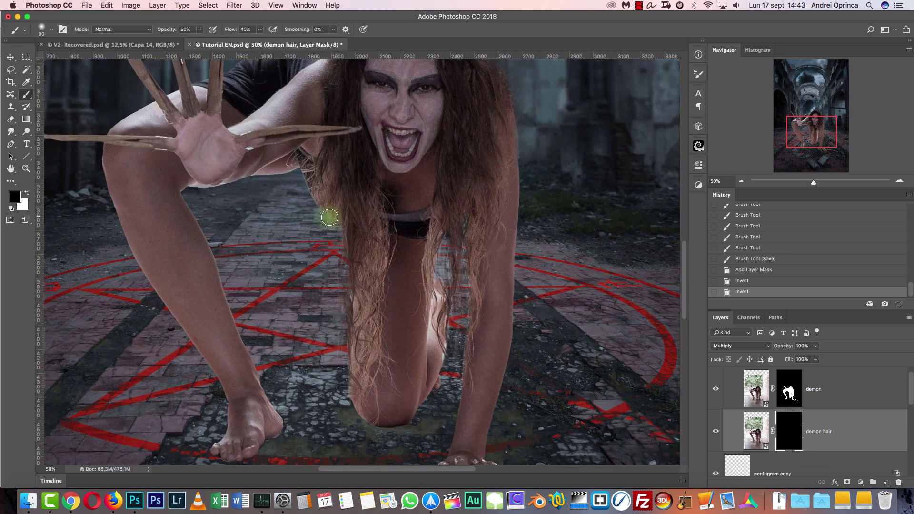
{"action": "left_click", "coordinate": [784, 429], "text": "shift"}
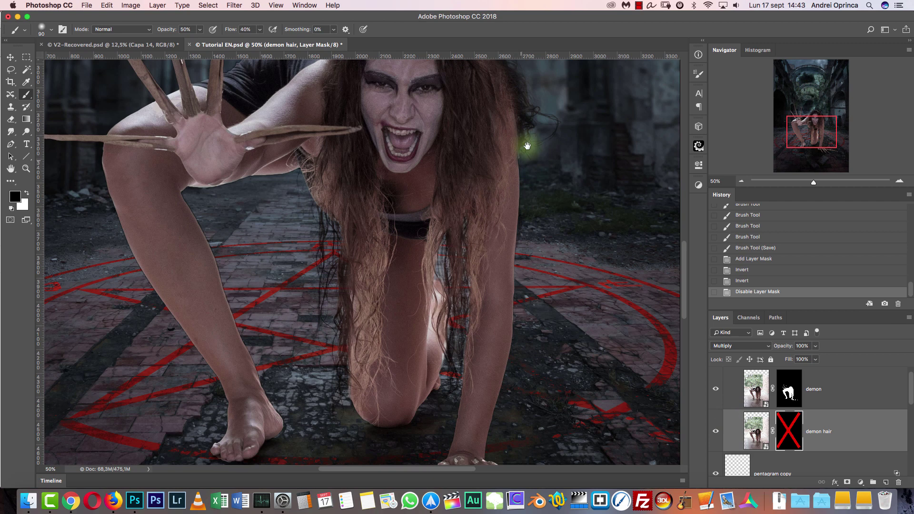
{"action": "scroll", "coordinate": [541, 138], "scroll_direction": "up", "scroll_amount": 5}
{"action": "scroll", "coordinate": [535, 170], "scroll_direction": "up", "scroll_amount": 10}
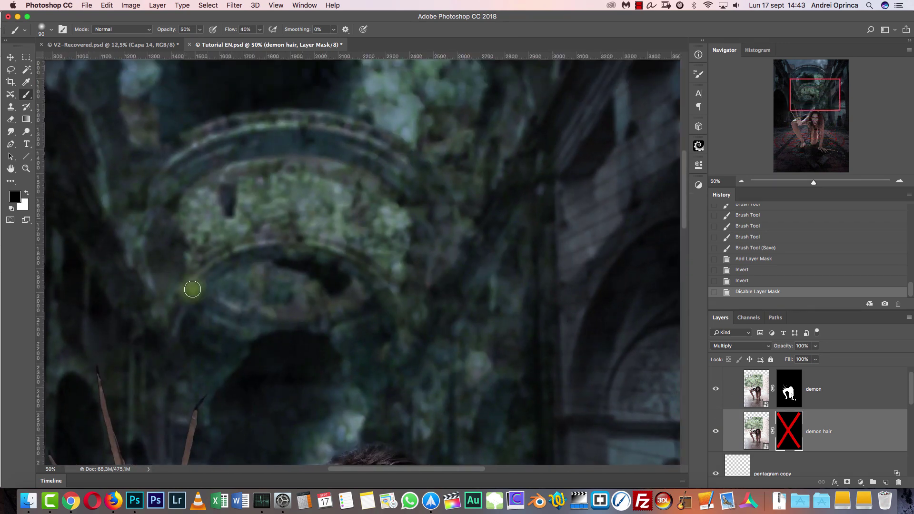
{"action": "left_click", "coordinate": [788, 431], "text": "shift"}
{"action": "left_click", "coordinate": [788, 431], "text": "shift"}
{"action": "left_click", "coordinate": [786, 433], "text": "shift"}
{"action": "left_click_drag", "start_coordinate": [538, 423], "coordinate": [527, 49]}
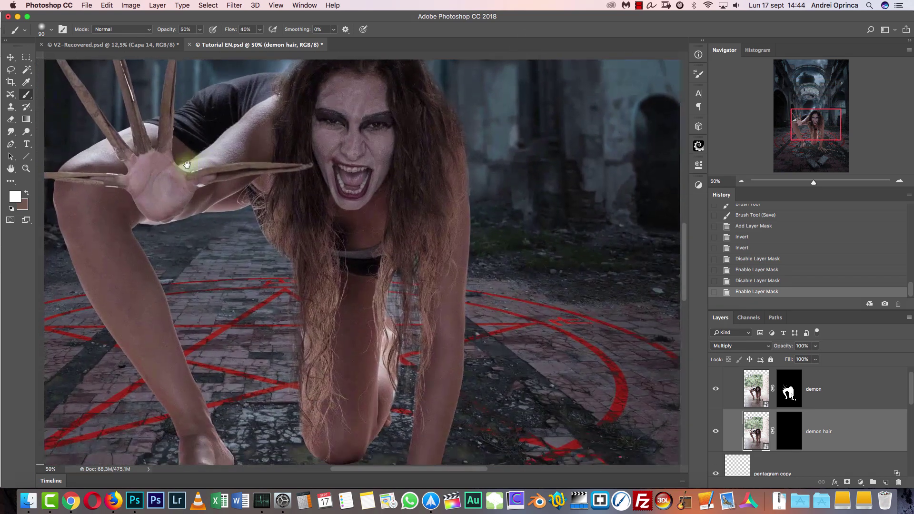
Hide the demon hair layer and open the demon layer in the Liquify filter
{"action": "left_click_drag", "start_coordinate": [332, 188], "coordinate": [356, 303]}
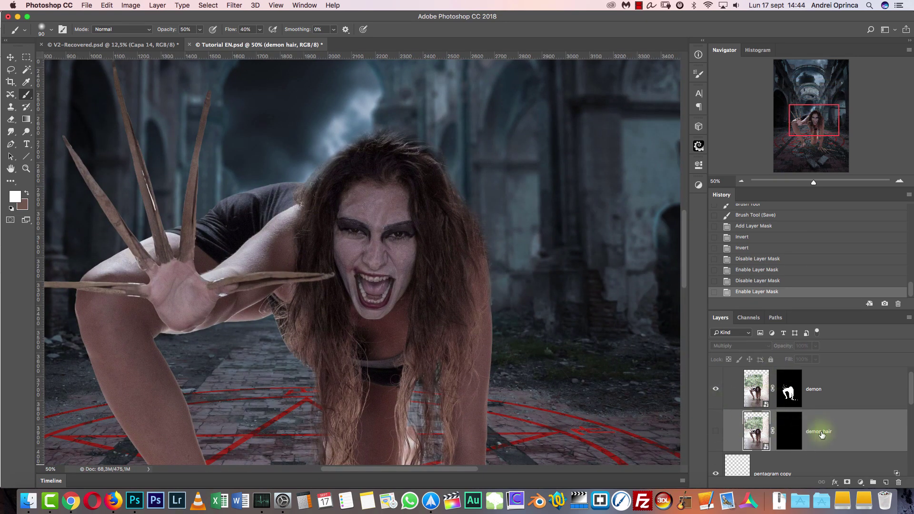
{"action": "left_click", "coordinate": [758, 394]}
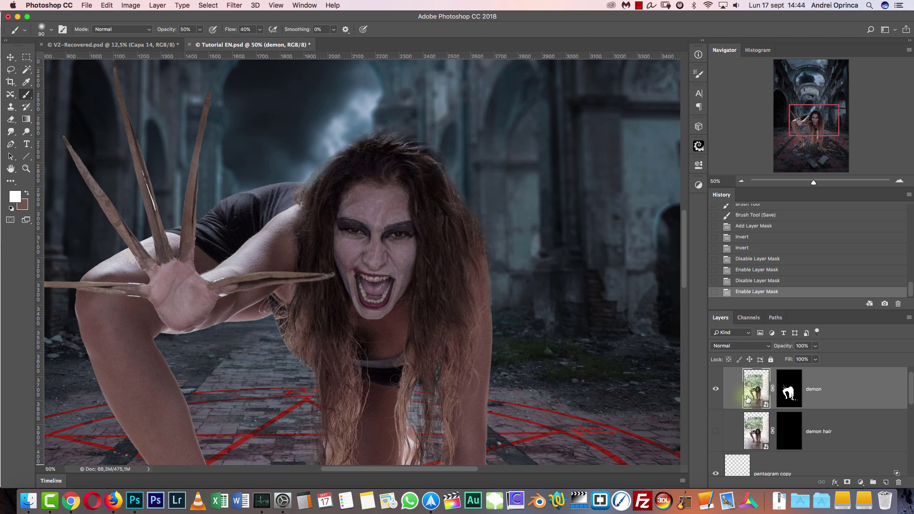
{"action": "left_click", "coordinate": [715, 389]}
{"action": "left_click", "coordinate": [715, 389]}
{"action": "left_click", "coordinate": [234, 5]}
{"action": "left_click", "coordinate": [261, 82]}
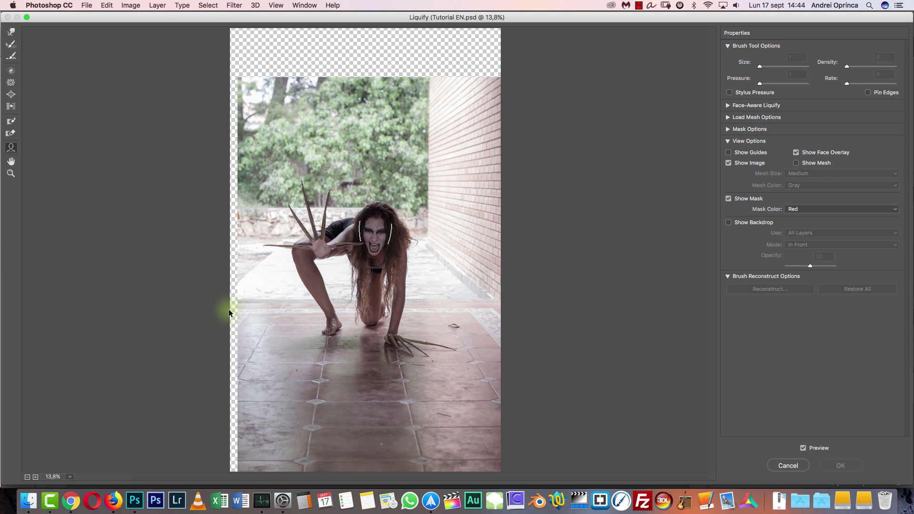
Try to reshape the jaw beside the mouth with the Forward Warp tool at brush size 100
{"action": "scroll", "coordinate": [356, 277], "scroll_direction": "up", "scroll_amount": 5}
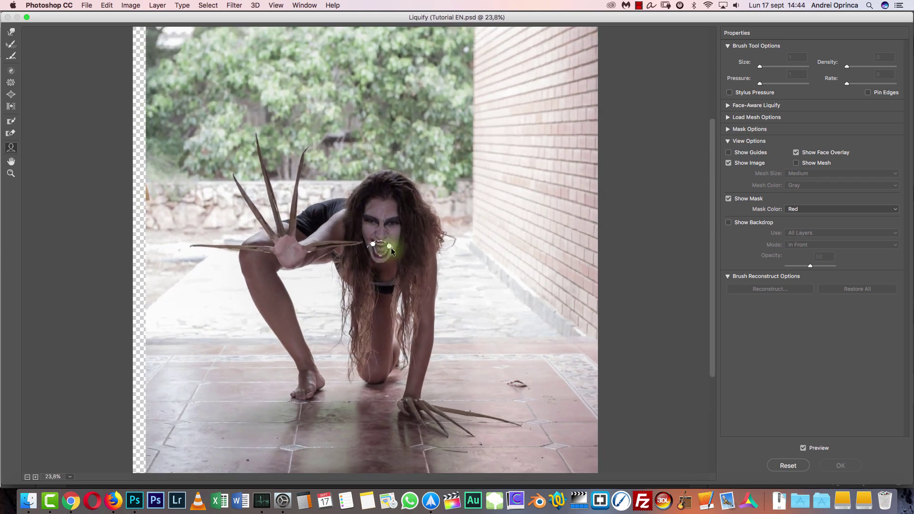
{"action": "scroll", "coordinate": [408, 244], "scroll_direction": "up", "scroll_amount": 3}
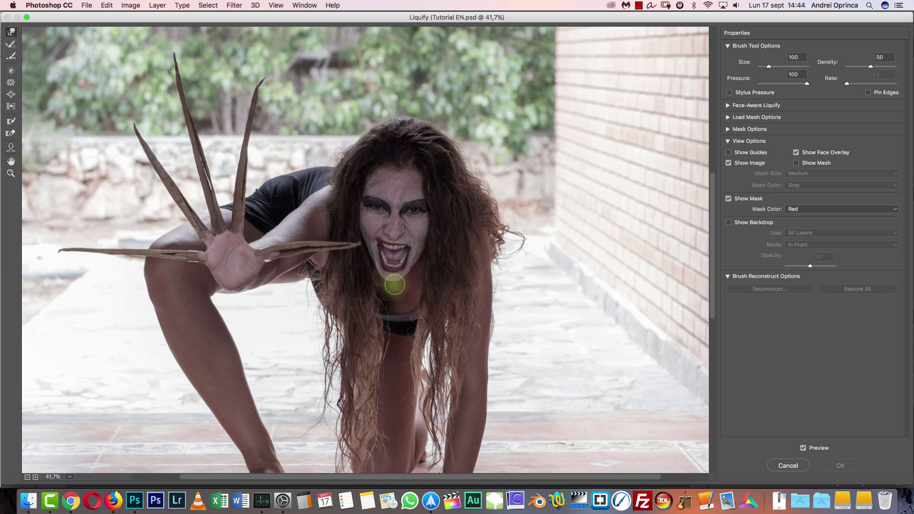
{"action": "scroll", "coordinate": [431, 275], "scroll_direction": "up", "scroll_amount": 3}
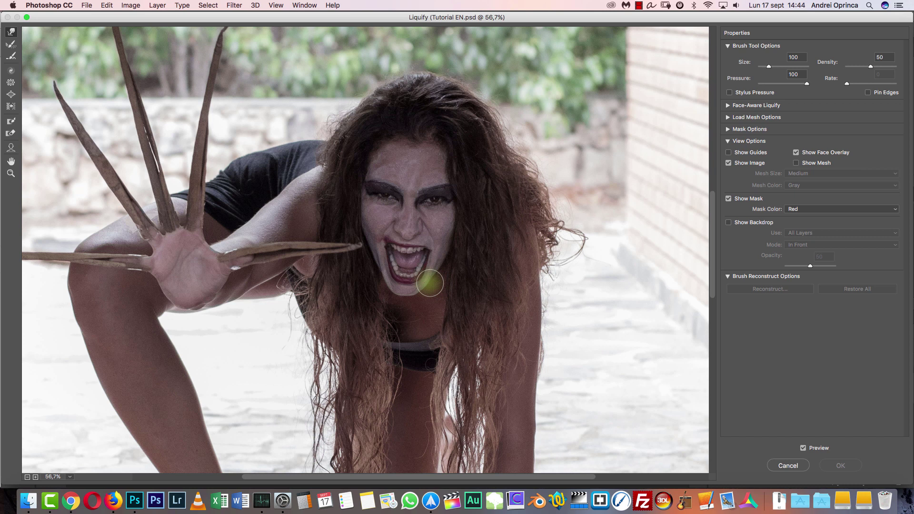
{"action": "left_click_drag", "start_coordinate": [424, 282], "coordinate": [434, 292]}
{"action": "key", "text": "super+z"}
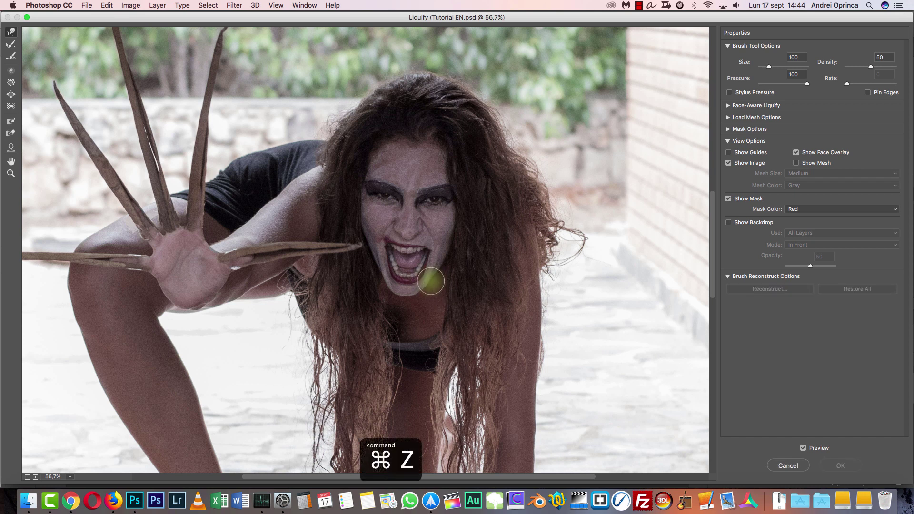
Push the jaw inward on both sides of the mouth with a size 305 Forward Warp brush, undoing the last stroke
{"action": "left_click_drag", "start_coordinate": [768, 67], "coordinate": [772, 67]}
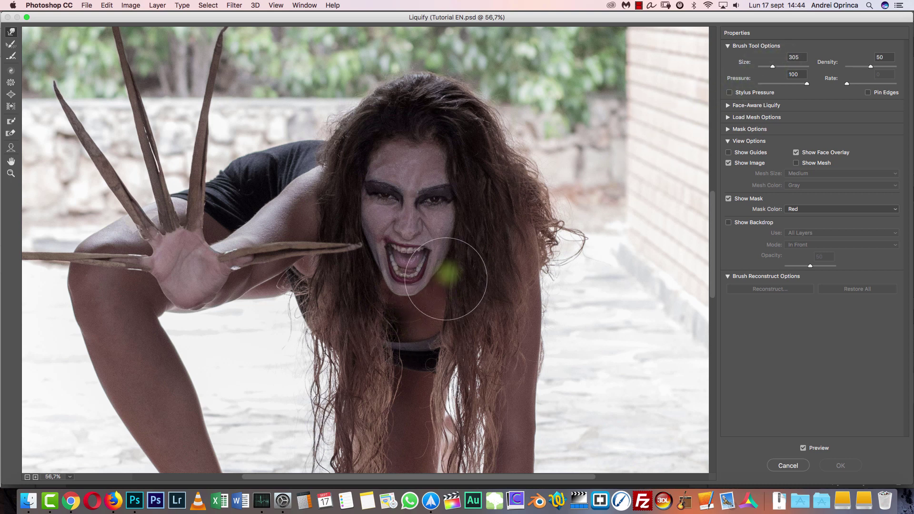
{"action": "left_click_drag", "start_coordinate": [456, 261], "coordinate": [439, 280]}
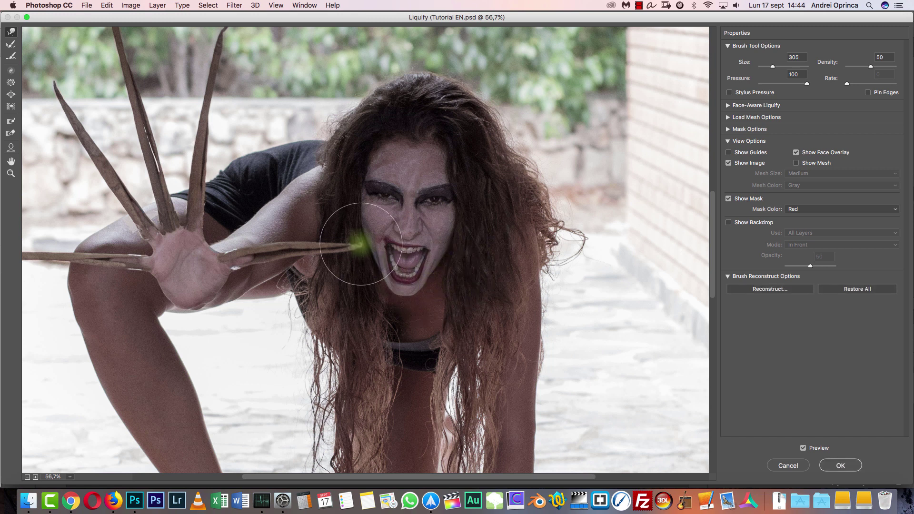
{"action": "mouse_move", "coordinate": [364, 243]}
{"action": "left_mouse_down"}
{"action": "mouse_move", "coordinate": [364, 268]}
{"action": "mouse_move", "coordinate": [373, 260]}
{"action": "mouse_move", "coordinate": [370, 384]}
{"action": "mouse_move", "coordinate": [380, 364]}
{"action": "mouse_move", "coordinate": [375, 290]}
{"action": "mouse_move", "coordinate": [352, 205]}
{"action": "mouse_move", "coordinate": [369, 296]}
{"action": "mouse_move", "coordinate": [390, 266]}
{"action": "left_mouse_up"}
{"action": "key", "text": "super+less"}
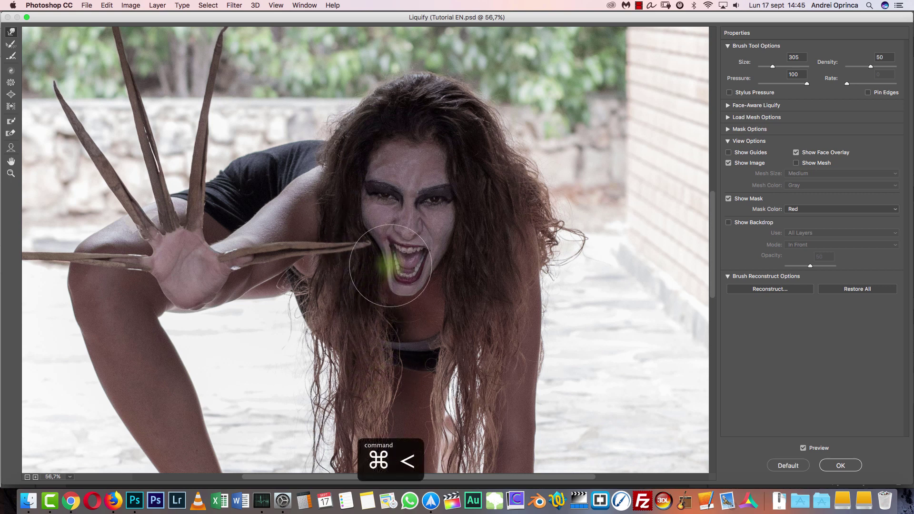
{"action": "key", "text": "super+z"}
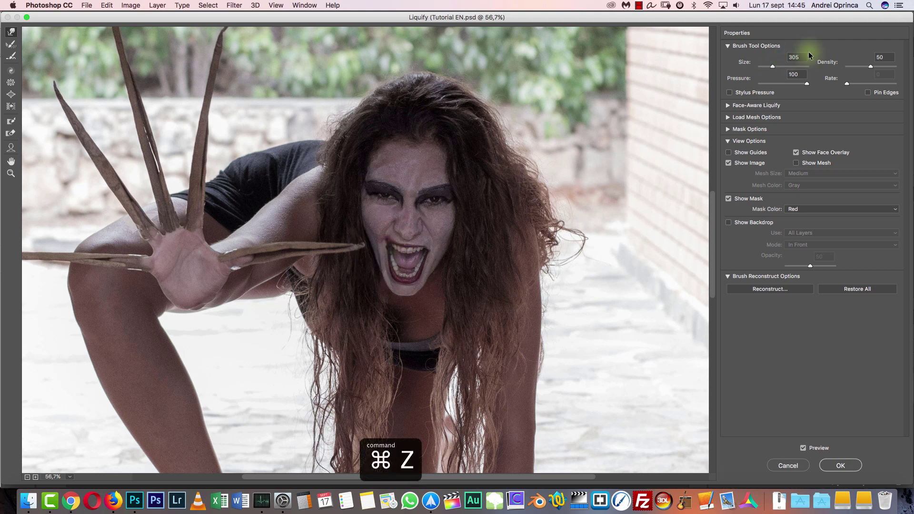
Enlarge the Forward Warp brush to size 507
{"action": "left_click_drag", "start_coordinate": [775, 68], "coordinate": [750, 71]}
{"action": "left_click", "coordinate": [800, 56]}
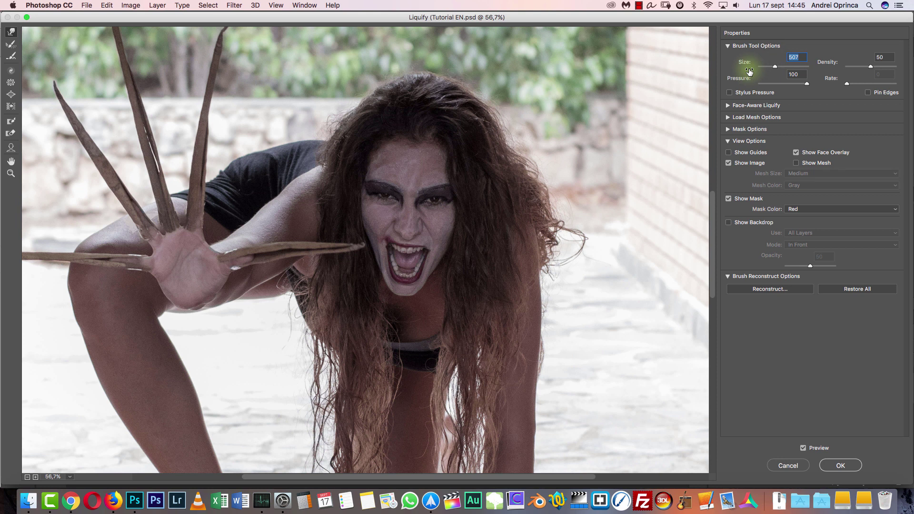
Warp the chin slightly downward in Liquify with the brush at size 450, density 37 and pressure 67
{"action": "type", "text": "400"}
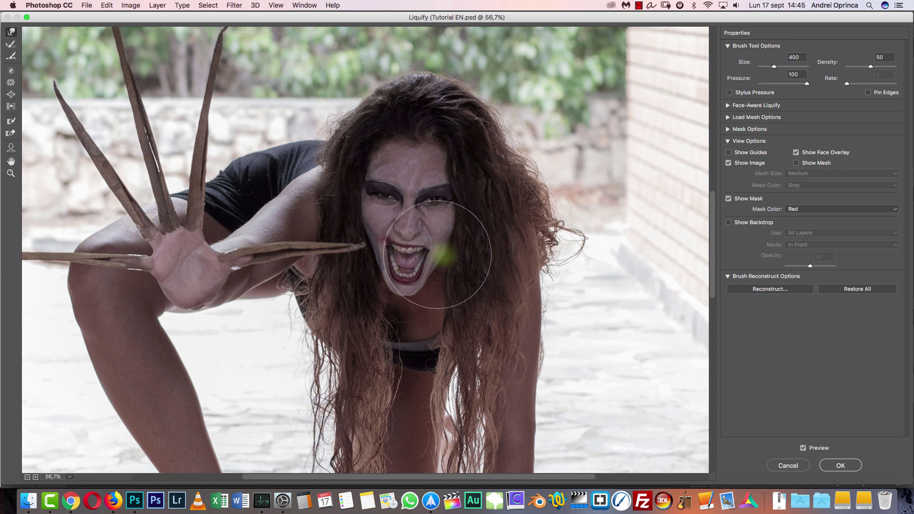
{"action": "left_click_drag", "start_coordinate": [868, 68], "coordinate": [863, 67]}
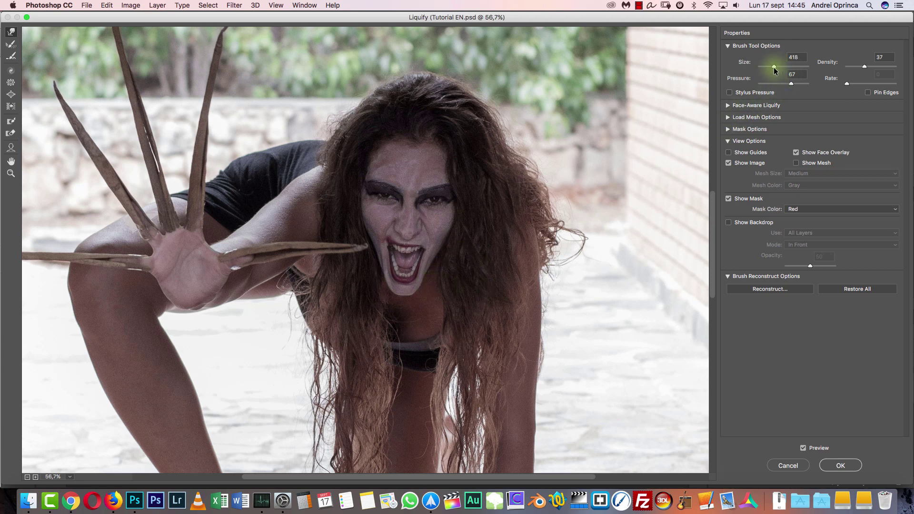
{"action": "left_click_drag", "start_coordinate": [774, 67], "coordinate": [745, 62]}
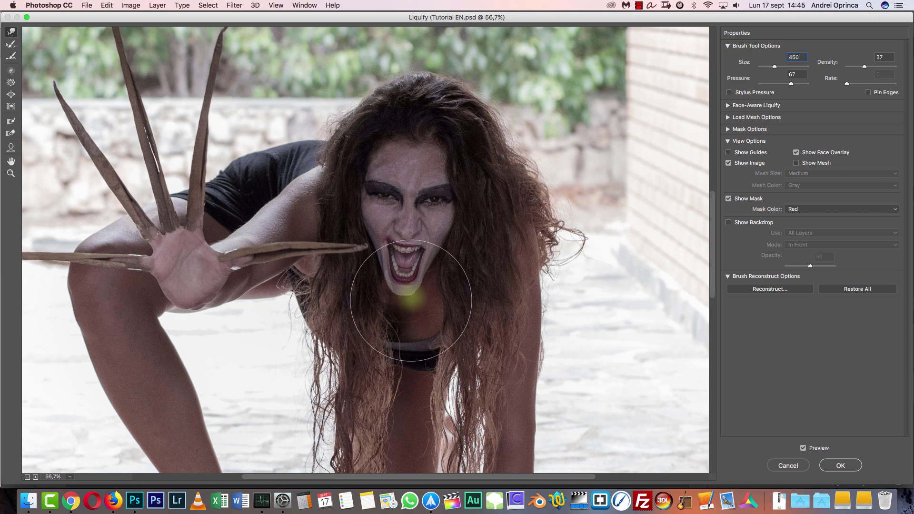
{"action": "left_click_drag", "start_coordinate": [403, 297], "coordinate": [401, 308]}
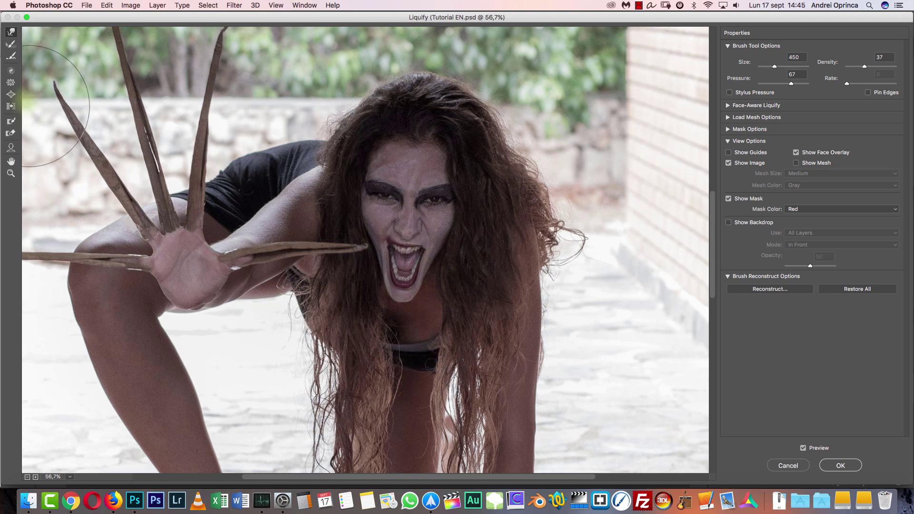
Smooth the warped jaw with the Liquify Smooth tool, compare it with the original, and apply the filter
{"action": "left_click", "coordinate": [12, 56]}
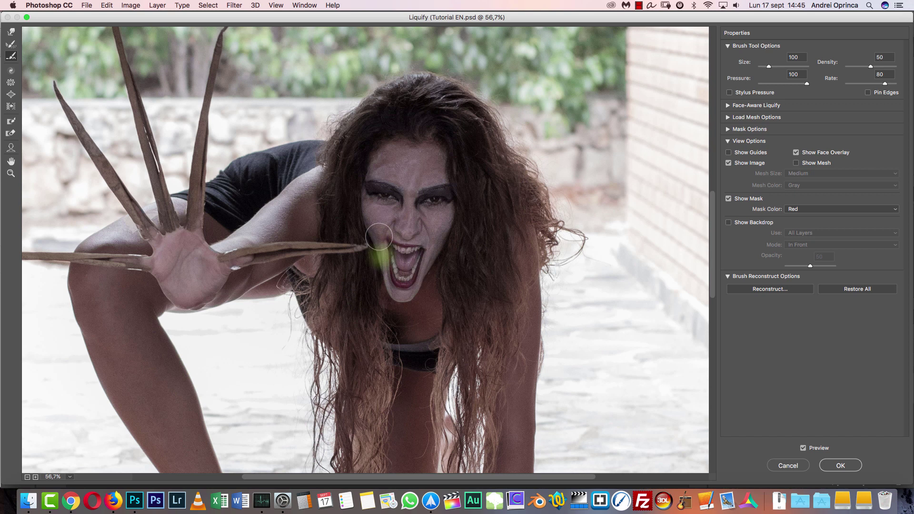
{"action": "mouse_move", "coordinate": [383, 258]}
{"action": "left_mouse_down"}
{"action": "mouse_move", "coordinate": [449, 248]}
{"action": "mouse_move", "coordinate": [389, 292]}
{"action": "mouse_move", "coordinate": [376, 242]}
{"action": "mouse_move", "coordinate": [404, 298]}
{"action": "mouse_move", "coordinate": [411, 286]}
{"action": "mouse_move", "coordinate": [387, 240]}
{"action": "mouse_move", "coordinate": [426, 281]}
{"action": "mouse_move", "coordinate": [463, 216]}
{"action": "mouse_move", "coordinate": [458, 196]}
{"action": "mouse_move", "coordinate": [582, 188]}
{"action": "left_mouse_up"}
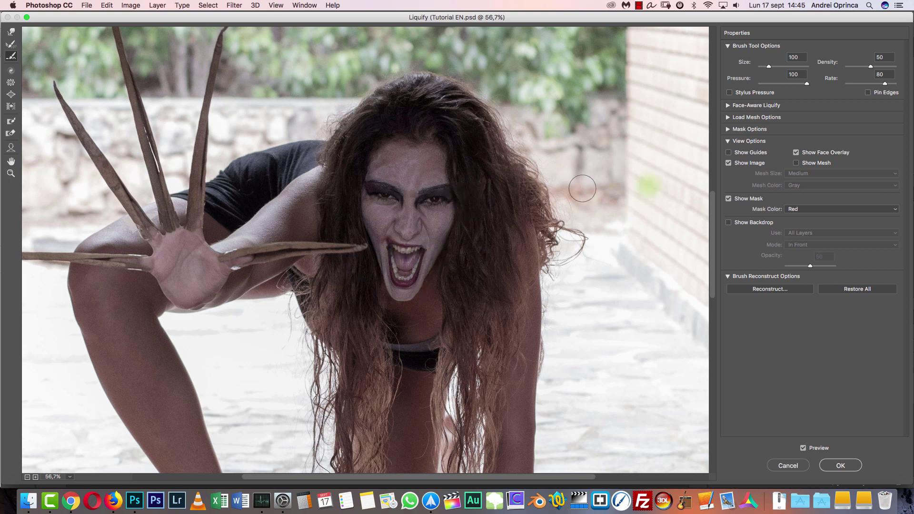
{"action": "left_click", "coordinate": [803, 447]}
{"action": "left_click", "coordinate": [803, 448]}
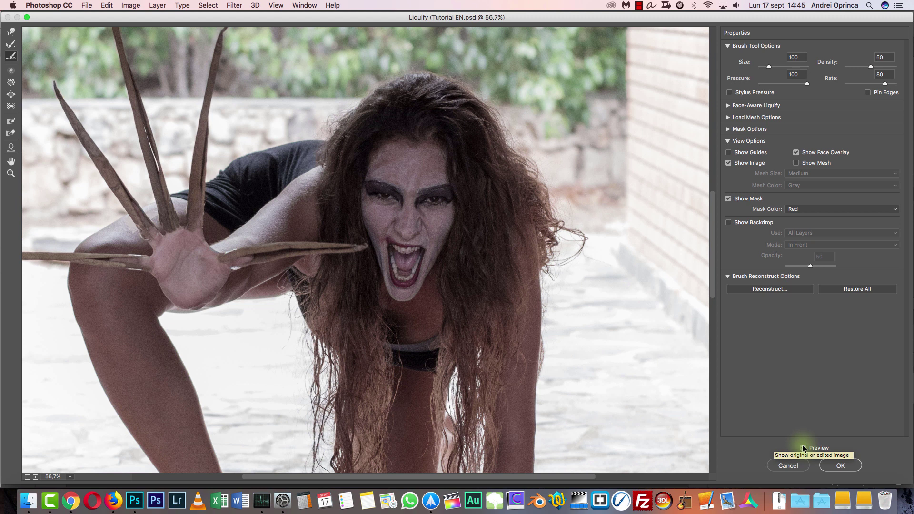
{"action": "mouse_move", "coordinate": [386, 235]}
{"action": "left_mouse_down"}
{"action": "mouse_move", "coordinate": [421, 275]}
{"action": "mouse_move", "coordinate": [404, 310]}
{"action": "left_mouse_up"}
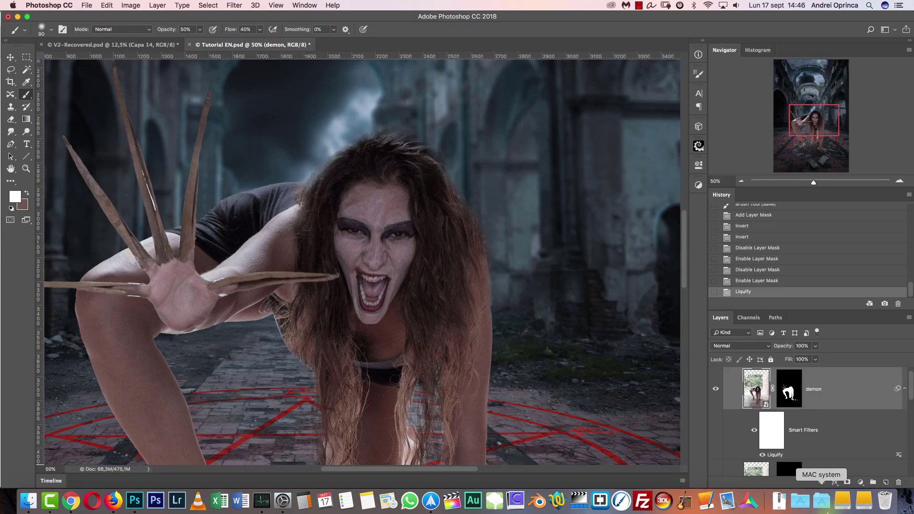
Show the demon hair layer and briefly disable its mask to check the hair before enabling the mask again
{"action": "mouse_move", "coordinate": [506, 253]}
{"action": "left_mouse_down"}
{"action": "mouse_move", "coordinate": [547, 256]}
{"action": "mouse_move", "coordinate": [526, 220]}
{"action": "left_mouse_up"}
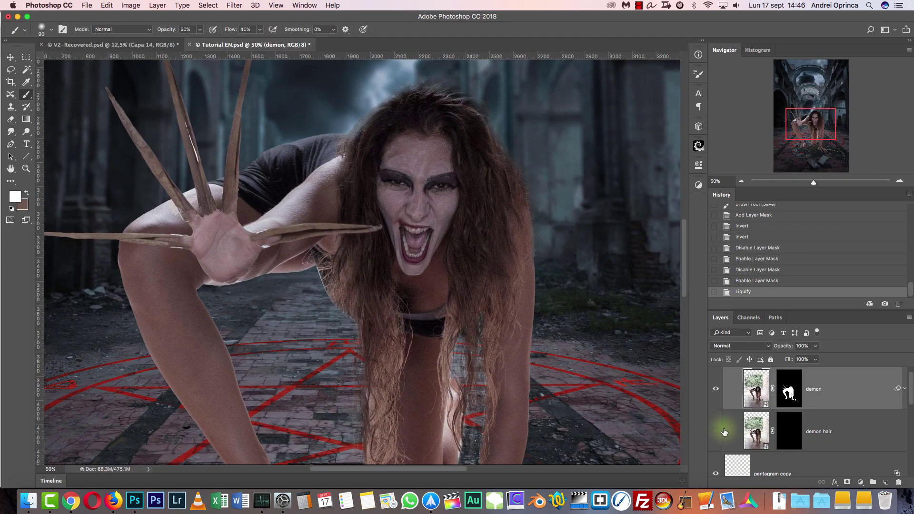
{"action": "left_click", "coordinate": [715, 433]}
{"action": "left_click", "coordinate": [780, 436]}
{"action": "left_click", "coordinate": [785, 429]}
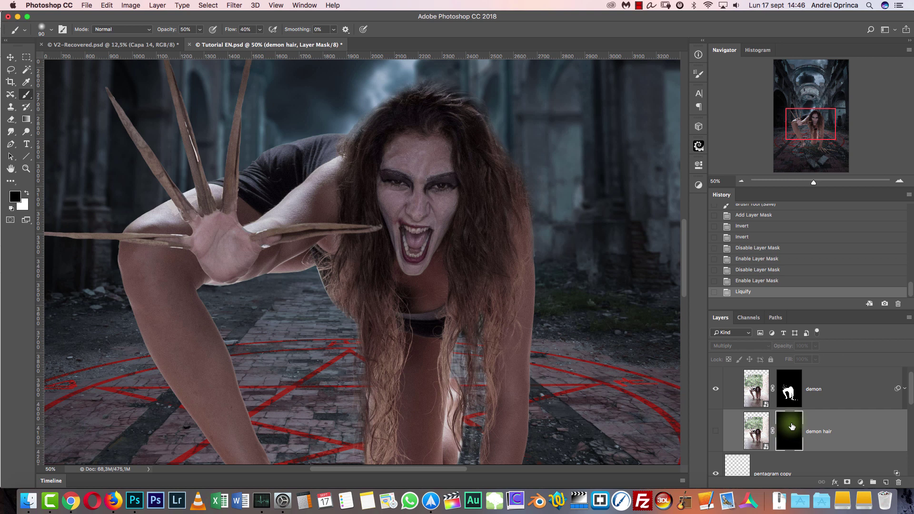
{"action": "left_click_drag", "start_coordinate": [502, 371], "coordinate": [461, 326]}
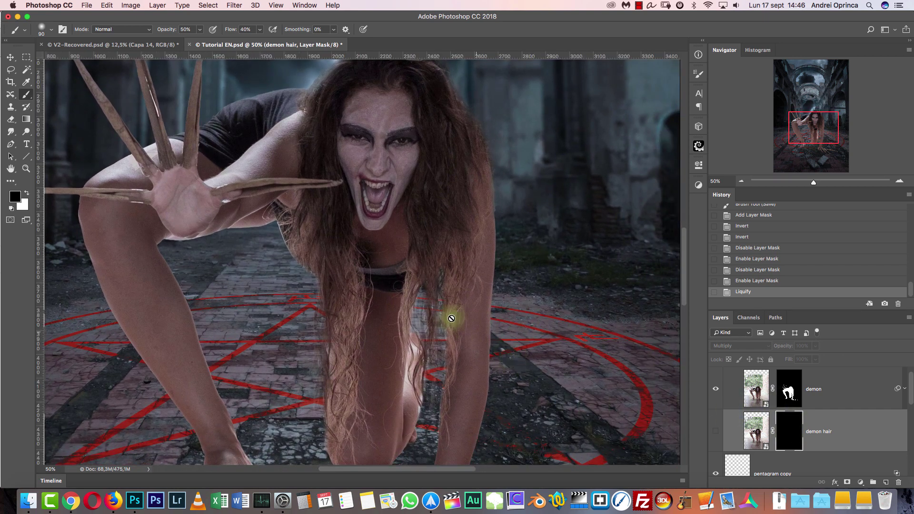
{"action": "left_click", "coordinate": [789, 430], "text": "shift"}
{"action": "left_click", "coordinate": [715, 431]}
{"action": "left_click", "coordinate": [787, 430], "text": "shift"}
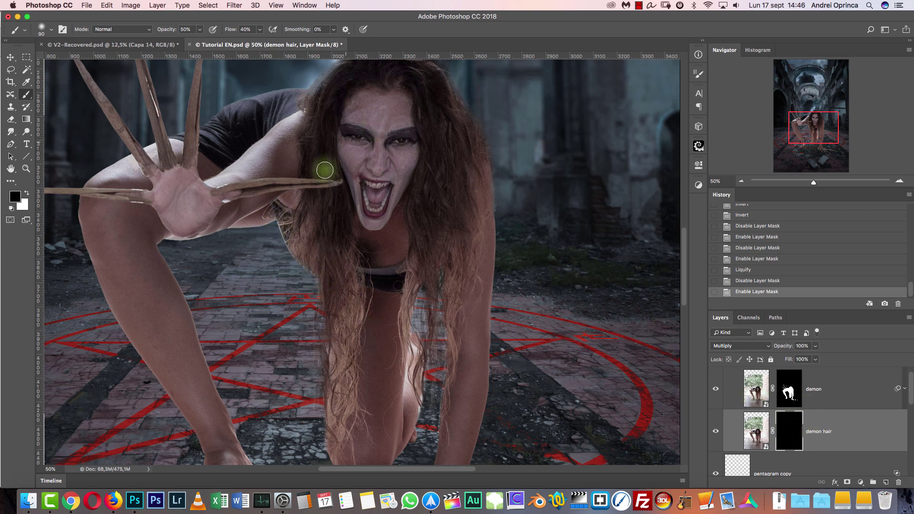
Link the demon and demon hair layers, and select only the demon hair layer
{"action": "scroll", "coordinate": [228, 296], "scroll_direction": "down", "scroll_amount": 8}
{"action": "left_click_drag", "start_coordinate": [316, 269], "coordinate": [366, 435]}
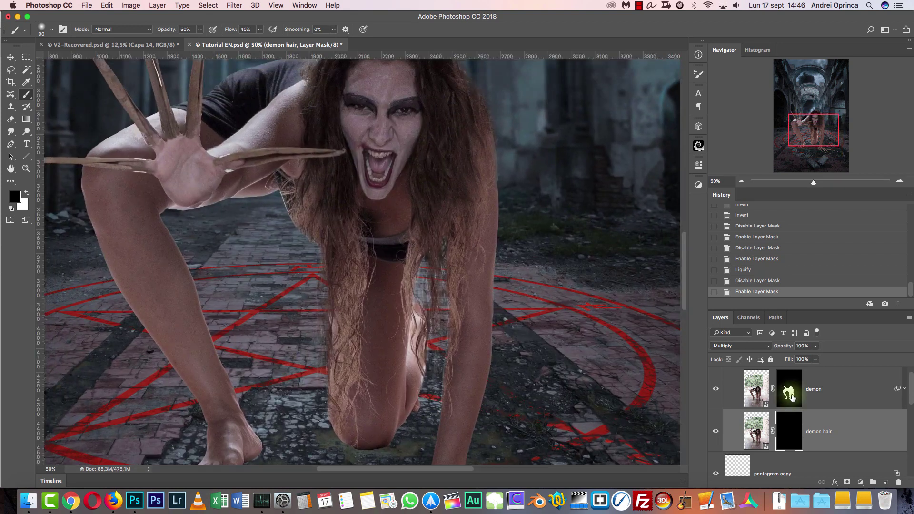
{"action": "left_click", "coordinate": [849, 393], "text": "shift"}
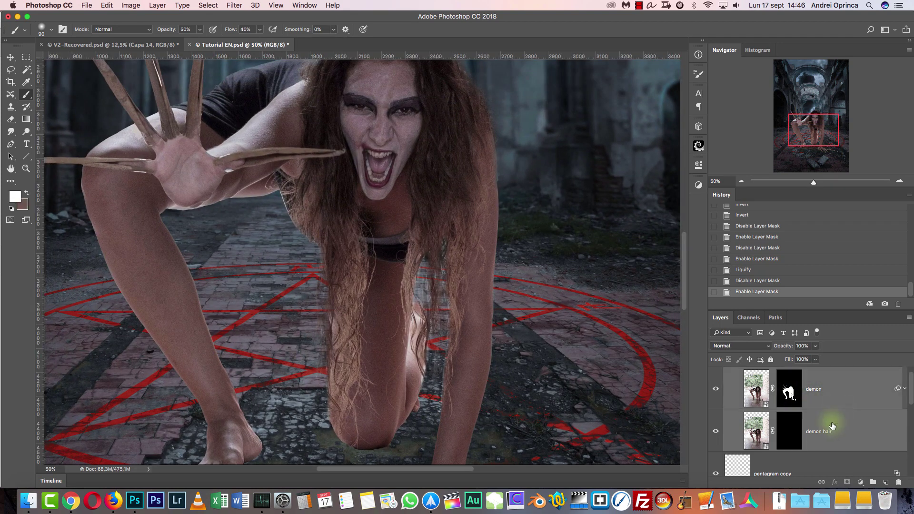
{"action": "right_click", "coordinate": [852, 390]}
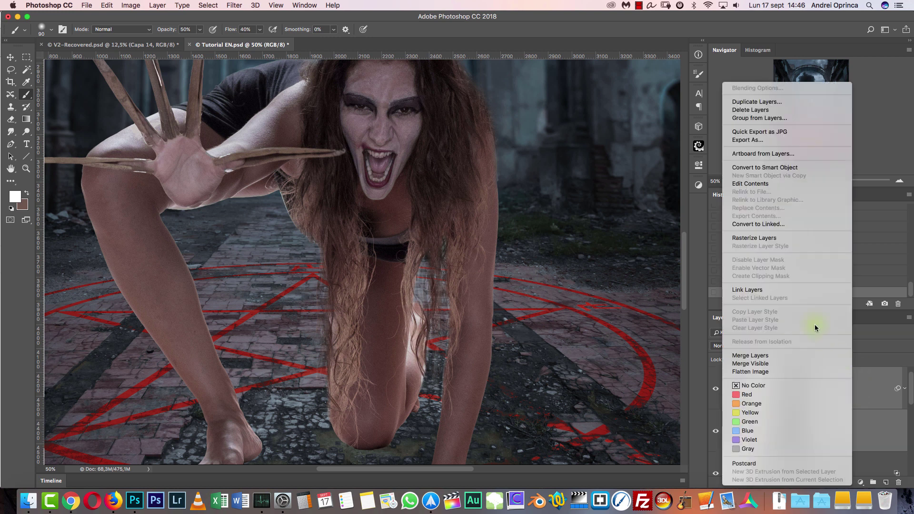
{"action": "left_click", "coordinate": [755, 290]}
{"action": "left_click", "coordinate": [852, 423]}
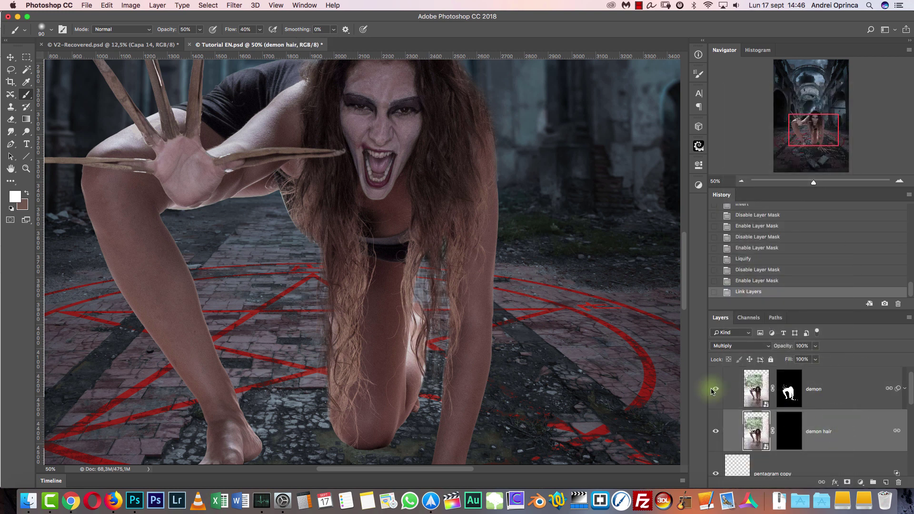
Reveal the loose strands left of the kneeling leg by painting white on the demon hair mask with a soft 150 px brush at 100% opacity and flow
{"action": "scroll", "coordinate": [595, 328], "scroll_direction": "down", "scroll_amount": 5}
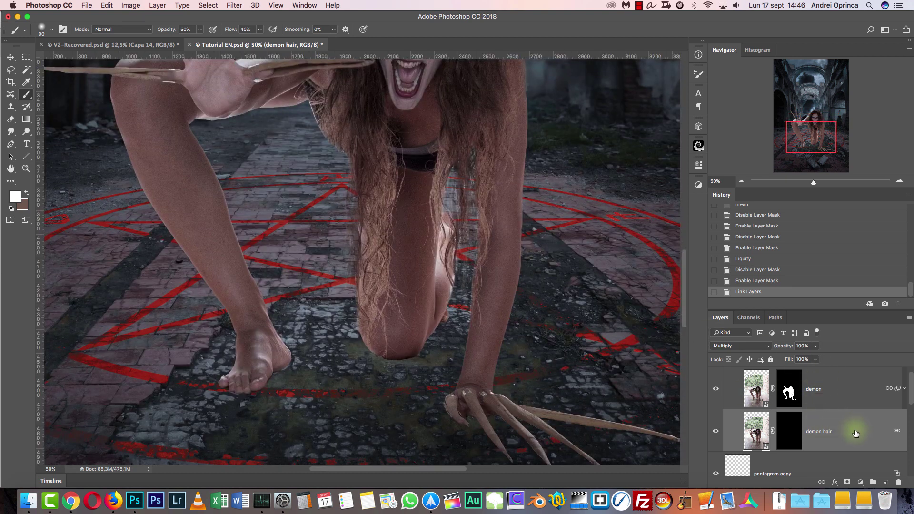
{"action": "left_click", "coordinate": [789, 429]}
{"action": "key", "text": "d"}
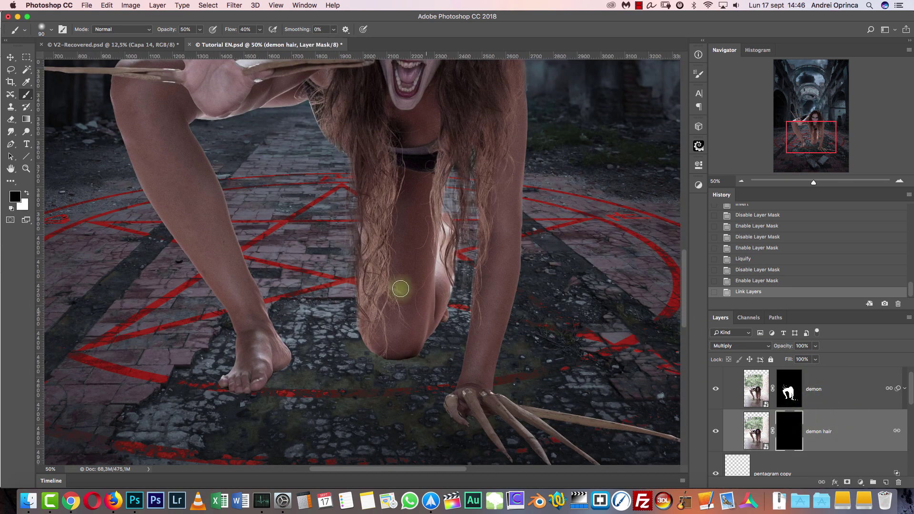
{"action": "left_click_drag", "start_coordinate": [412, 198], "coordinate": [417, 245]}
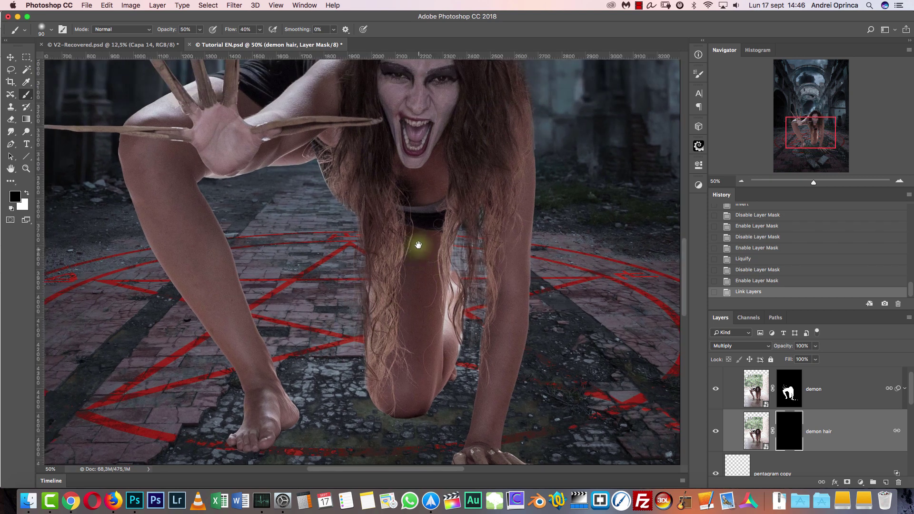
{"action": "left_click_drag", "start_coordinate": [472, 171], "coordinate": [448, 240]}
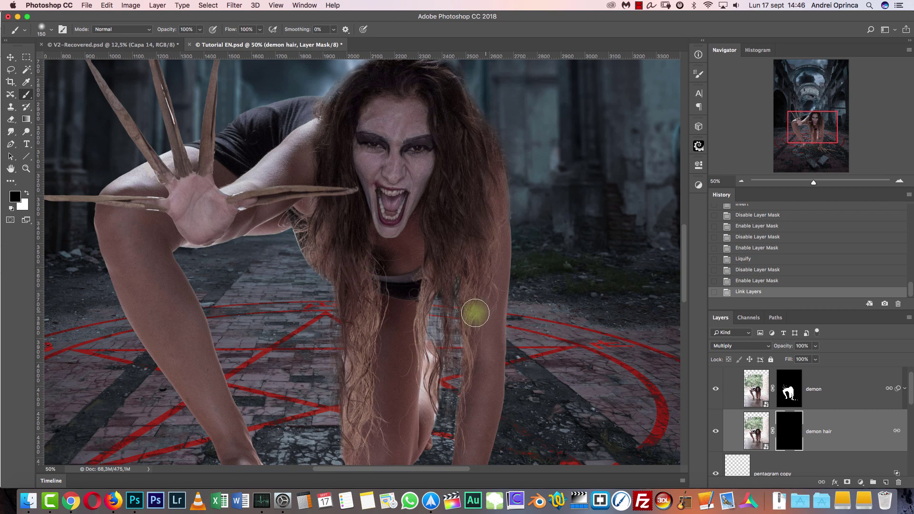
{"action": "right_click", "coordinate": [443, 267]}
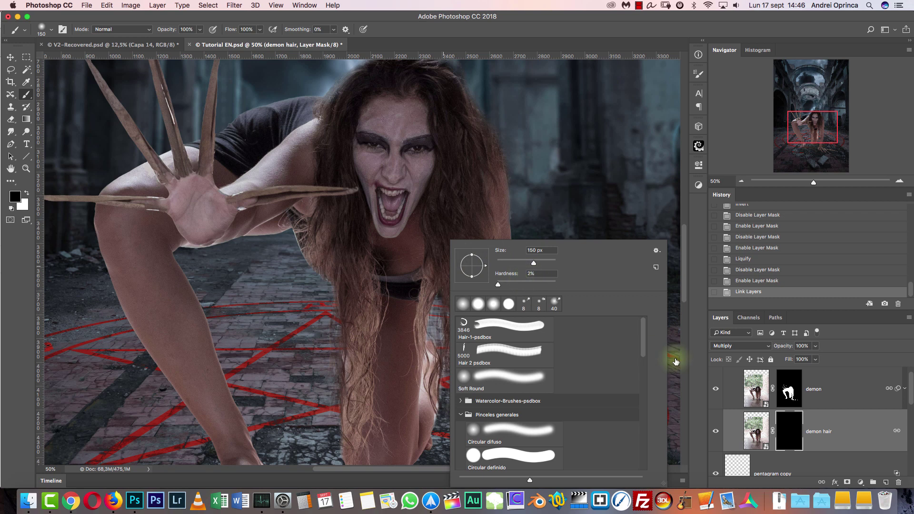
{"action": "left_click", "coordinate": [789, 430]}
{"action": "key", "text": "x"}
{"action": "mouse_move", "coordinate": [320, 272]}
{"action": "left_mouse_down"}
{"action": "mouse_move", "coordinate": [332, 315]}
{"action": "mouse_move", "coordinate": [310, 260]}
{"action": "mouse_move", "coordinate": [325, 325]}
{"action": "left_mouse_up"}
{"action": "left_click_drag", "start_coordinate": [311, 270], "coordinate": [315, 346]}
{"action": "left_click_drag", "start_coordinate": [314, 309], "coordinate": [328, 379]}
{"action": "left_click_drag", "start_coordinate": [326, 342], "coordinate": [331, 375]}
{"action": "left_click_drag", "start_coordinate": [332, 375], "coordinate": [340, 226]}
{"action": "left_click_drag", "start_coordinate": [339, 236], "coordinate": [340, 340]}
{"action": "left_click_drag", "start_coordinate": [340, 296], "coordinate": [333, 306]}
{"action": "left_click_drag", "start_coordinate": [320, 261], "coordinate": [331, 327]}
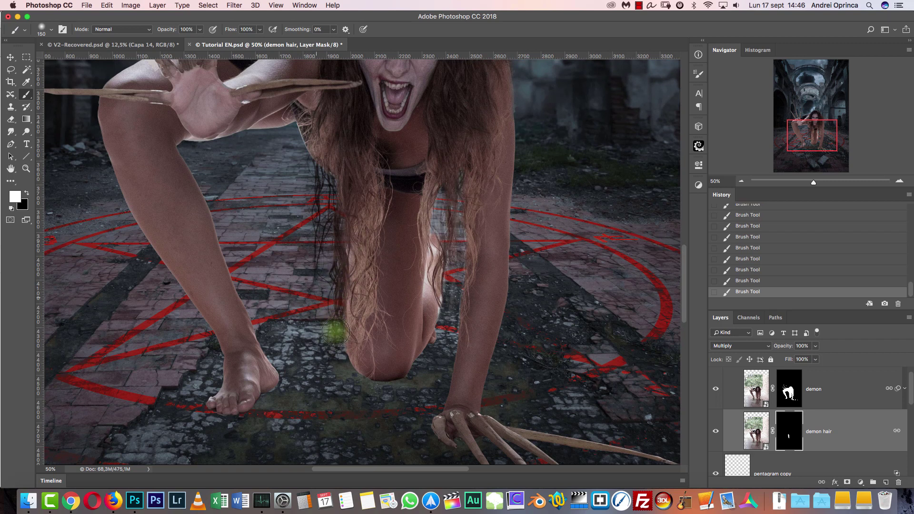
Reveal the flyaway hair along the right side and top of the head on the demon hair mask
{"action": "mouse_move", "coordinate": [374, 202]}
{"action": "left_mouse_down"}
{"action": "mouse_move", "coordinate": [379, 373]}
{"action": "mouse_move", "coordinate": [395, 377]}
{"action": "left_mouse_up"}
{"action": "left_click_drag", "start_coordinate": [499, 410], "coordinate": [451, 315]}
{"action": "mouse_move", "coordinate": [469, 278]}
{"action": "left_mouse_down"}
{"action": "mouse_move", "coordinate": [449, 210]}
{"action": "mouse_move", "coordinate": [411, 189]}
{"action": "mouse_move", "coordinate": [319, 194]}
{"action": "mouse_move", "coordinate": [307, 236]}
{"action": "left_mouse_up"}
{"action": "mouse_move", "coordinate": [452, 235]}
{"action": "left_mouse_down"}
{"action": "mouse_move", "coordinate": [482, 333]}
{"action": "mouse_move", "coordinate": [479, 367]}
{"action": "mouse_move", "coordinate": [486, 320]}
{"action": "mouse_move", "coordinate": [503, 309]}
{"action": "mouse_move", "coordinate": [483, 282]}
{"action": "mouse_move", "coordinate": [482, 238]}
{"action": "mouse_move", "coordinate": [523, 317]}
{"action": "mouse_move", "coordinate": [429, 212]}
{"action": "left_mouse_up"}
Paint white on the demon hair mask to reveal the dark strands hanging between the kneeling leg and the supporting arm
{"action": "key", "text": "x"}
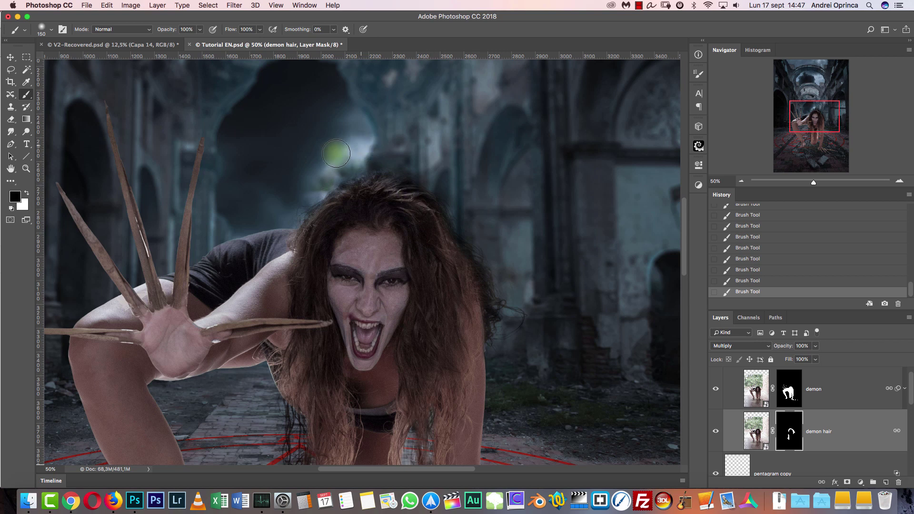
{"action": "key", "text": "x"}
{"action": "key", "text": "x"}
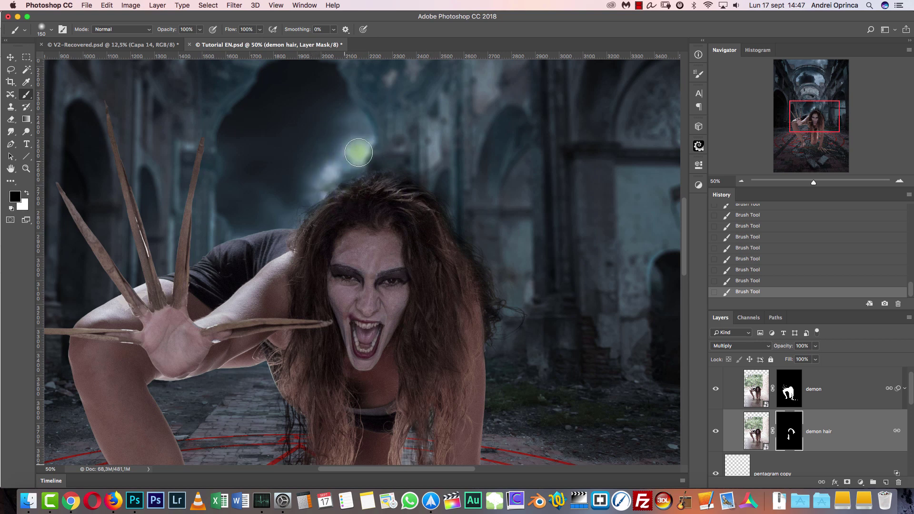
{"action": "key", "text": "x"}
{"action": "left_click_drag", "start_coordinate": [442, 312], "coordinate": [393, 140]}
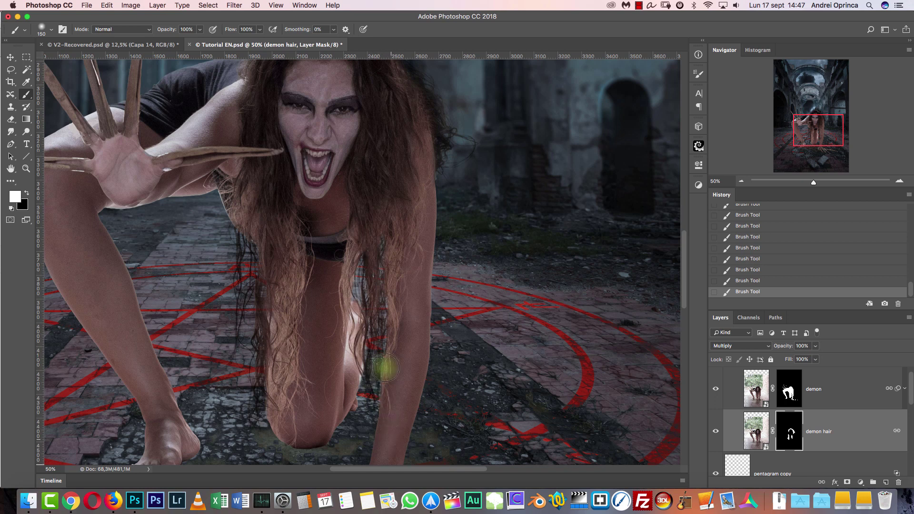
{"action": "mouse_move", "coordinate": [409, 334]}
{"action": "left_mouse_down"}
{"action": "mouse_move", "coordinate": [418, 198]}
{"action": "mouse_move", "coordinate": [445, 168]}
{"action": "left_mouse_up"}
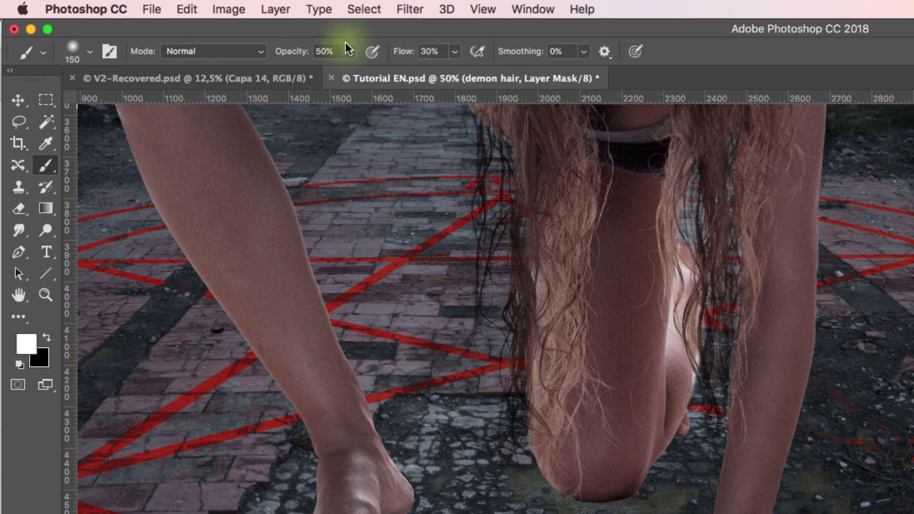
Paint faint ground shadow on the demon hair mask with white at 30% opacity and 40% flow, adjusting the brush from 175 to 250 px
{"action": "key", "text": "3"}
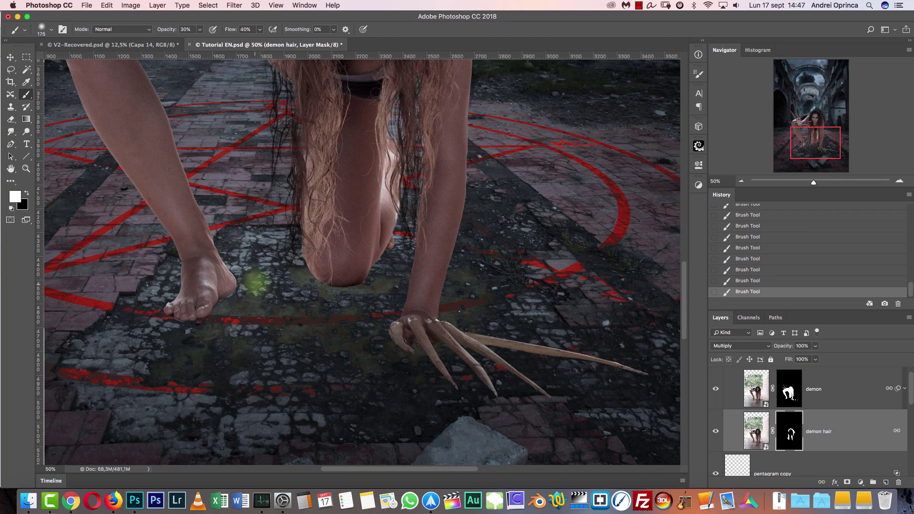
{"action": "key", "text": "bracketright"}
{"action": "key", "text": "bracketright"}
{"action": "key", "text": "bracketright"}
{"action": "key", "text": "bracketleft"}
{"action": "key", "text": "bracketleft"}
{"action": "key", "text": "bracketleft"}
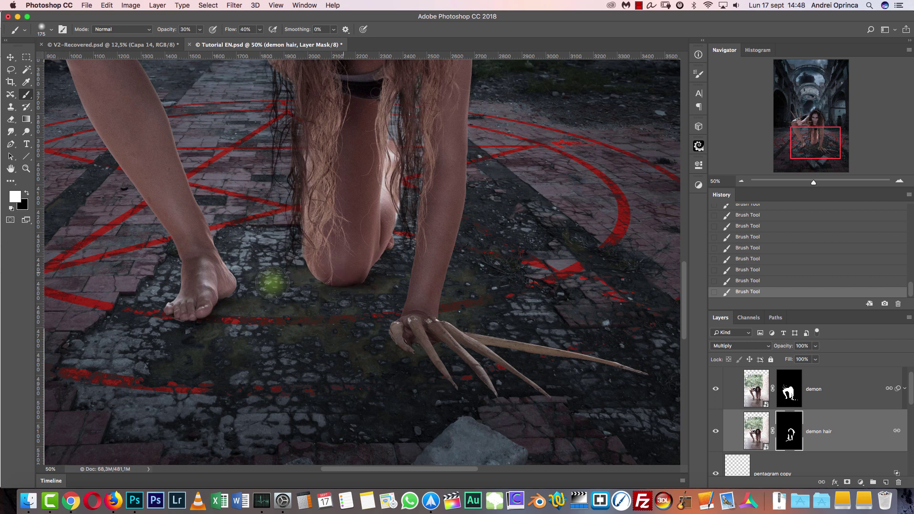
{"action": "key", "text": "bracketright"}
{"action": "key", "text": "bracketright"}
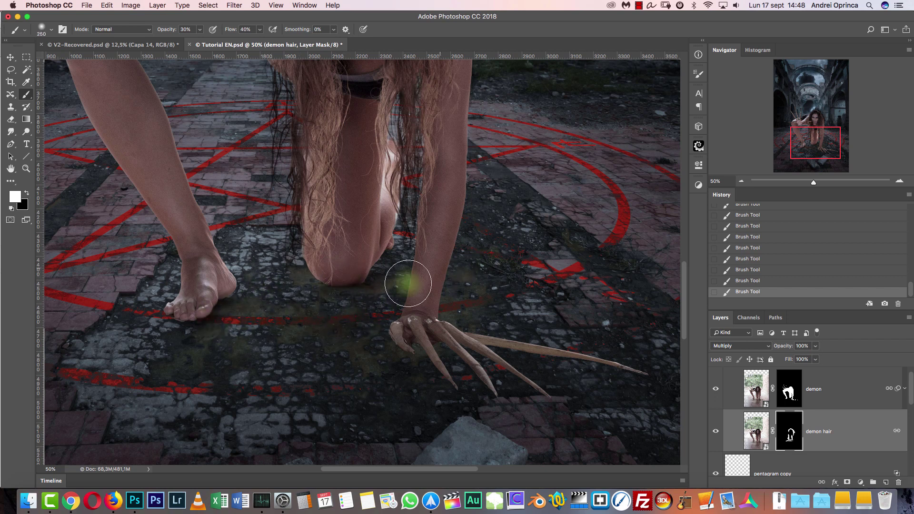
Toggle the demon hair mask for comparison, and paint more ground shadow around the hand, knee and foot with the 250 px brush
{"action": "left_click", "coordinate": [789, 433], "text": "shift"}
{"action": "left_click", "coordinate": [777, 432], "text": "shift"}
{"action": "left_click_drag", "start_coordinate": [503, 361], "coordinate": [448, 345]}
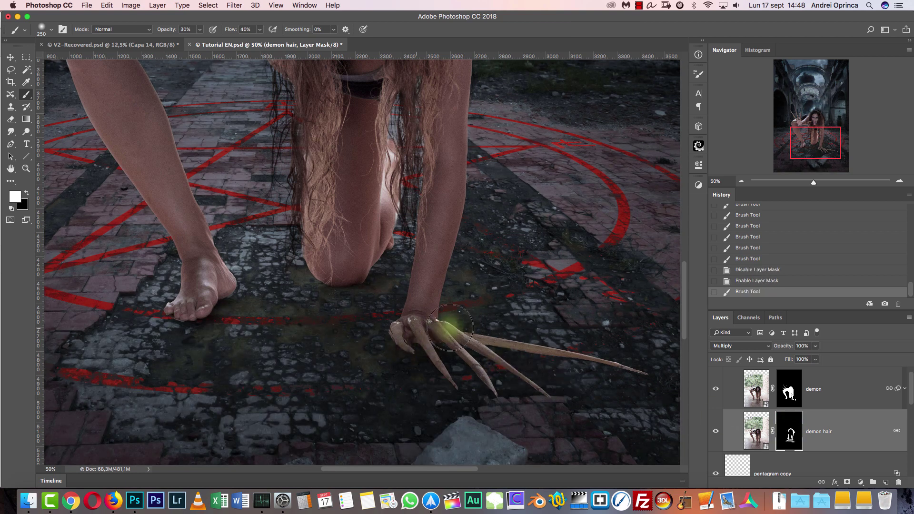
{"action": "left_click_drag", "start_coordinate": [425, 231], "coordinate": [404, 300]}
{"action": "left_click_drag", "start_coordinate": [295, 319], "coordinate": [304, 323]}
{"action": "left_click_drag", "start_coordinate": [304, 323], "coordinate": [282, 304]}
{"action": "mouse_move", "coordinate": [223, 298]}
{"action": "left_mouse_down"}
{"action": "mouse_move", "coordinate": [148, 313]}
{"action": "mouse_move", "coordinate": [220, 297]}
{"action": "mouse_move", "coordinate": [233, 283]}
{"action": "left_mouse_up"}
{"action": "left_click_drag", "start_coordinate": [439, 275], "coordinate": [216, 291]}
{"action": "mouse_move", "coordinate": [416, 284]}
{"action": "left_mouse_down"}
{"action": "mouse_move", "coordinate": [317, 285]}
{"action": "mouse_move", "coordinate": [254, 305]}
{"action": "mouse_move", "coordinate": [257, 297]}
{"action": "mouse_move", "coordinate": [322, 293]}
{"action": "mouse_move", "coordinate": [240, 320]}
{"action": "mouse_move", "coordinate": [151, 378]}
{"action": "left_mouse_up"}
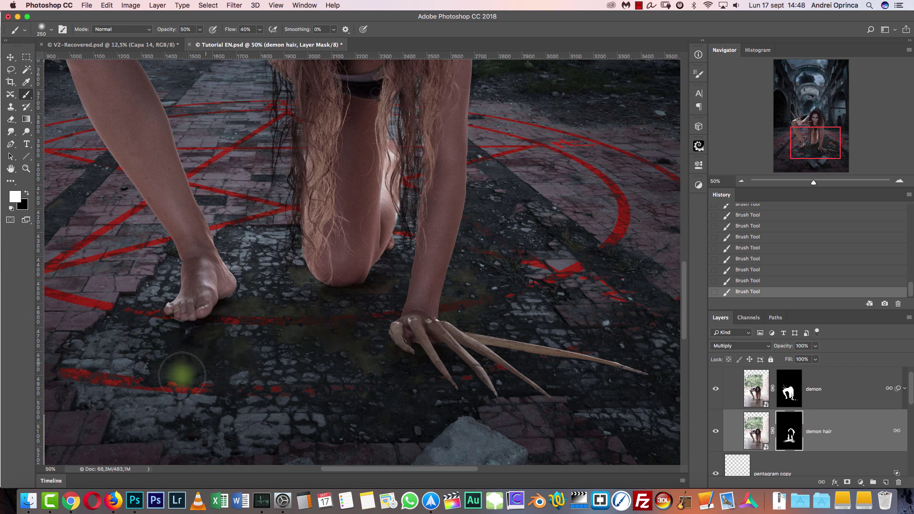
Broaden the ground shadow using brushes up to 600 px, reduce the brush to 150 px, and reselect the demon hair layer
{"action": "key", "text": "bracketright"}
{"action": "key", "text": "bracketright"}
{"action": "key", "text": "bracketright"}
{"action": "key", "text": "bracketright"}
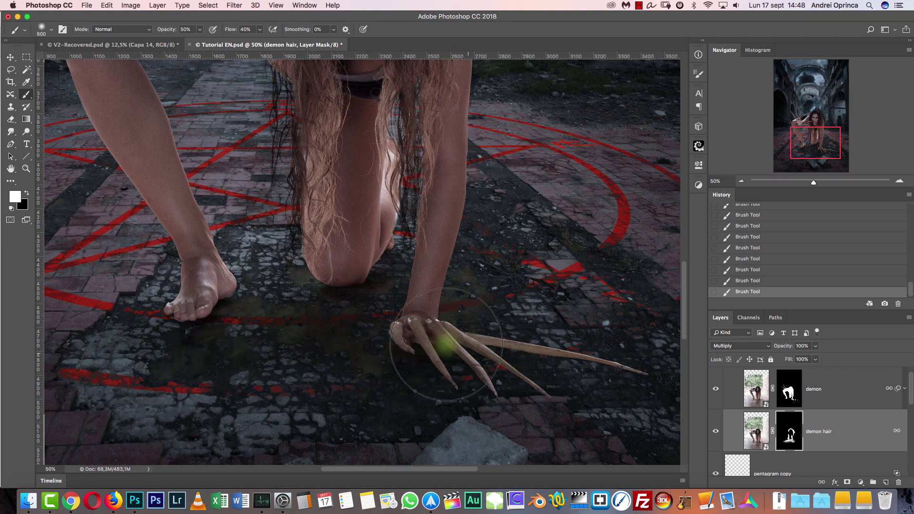
{"action": "key", "text": "bracketleft"}
{"action": "key", "text": "bracketleft"}
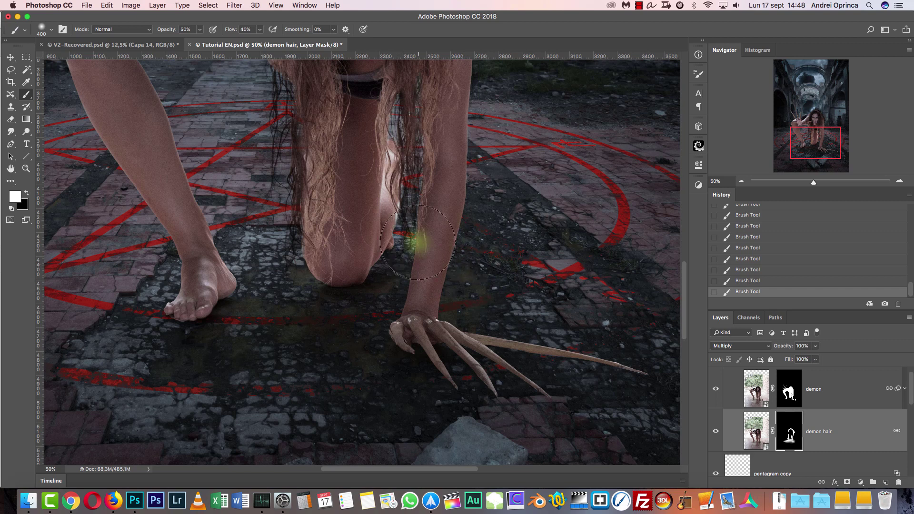
{"action": "key", "text": "bracketleft"}
{"action": "key", "text": "bracketleft"}
{"action": "left_click", "coordinate": [756, 388]}
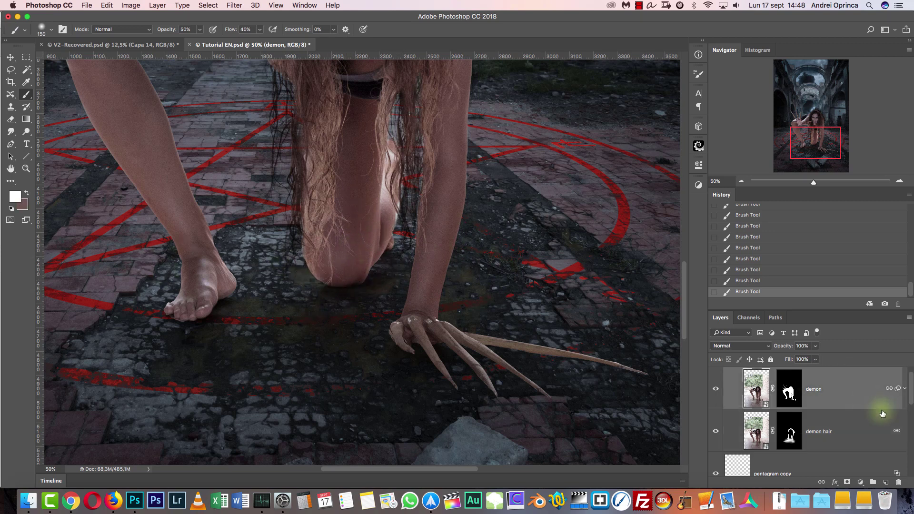
{"action": "left_click", "coordinate": [855, 438]}
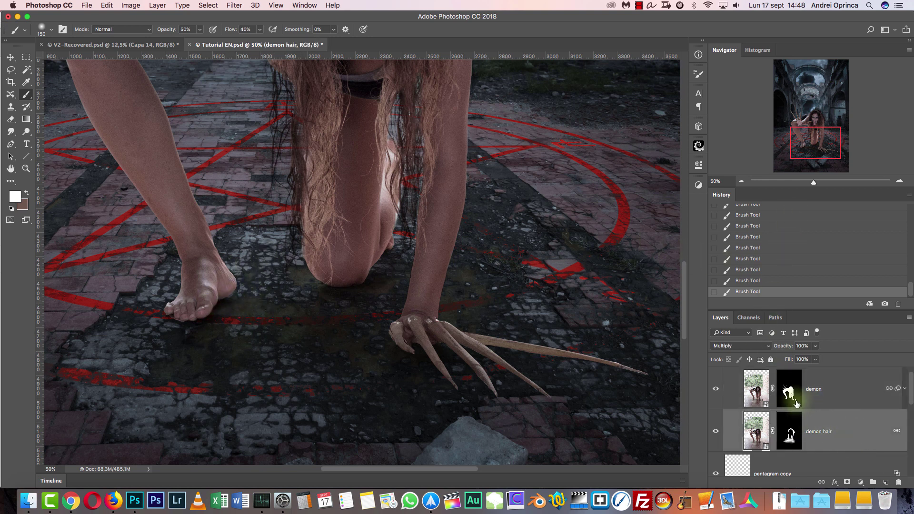
Select the demon hair layer mask and extend the faint white ground-shadow painting, enlarging the brush from 150 to 500 px
{"action": "left_click", "coordinate": [789, 430]}
{"action": "key", "text": "bracketright"}
{"action": "key", "text": "bracketright"}
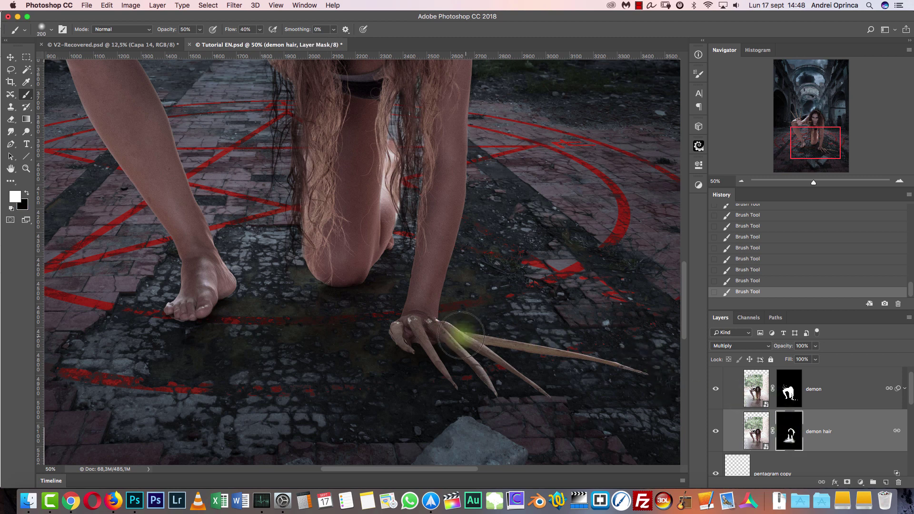
{"action": "key", "text": "bracketright"}
{"action": "key", "text": "bracketright"}
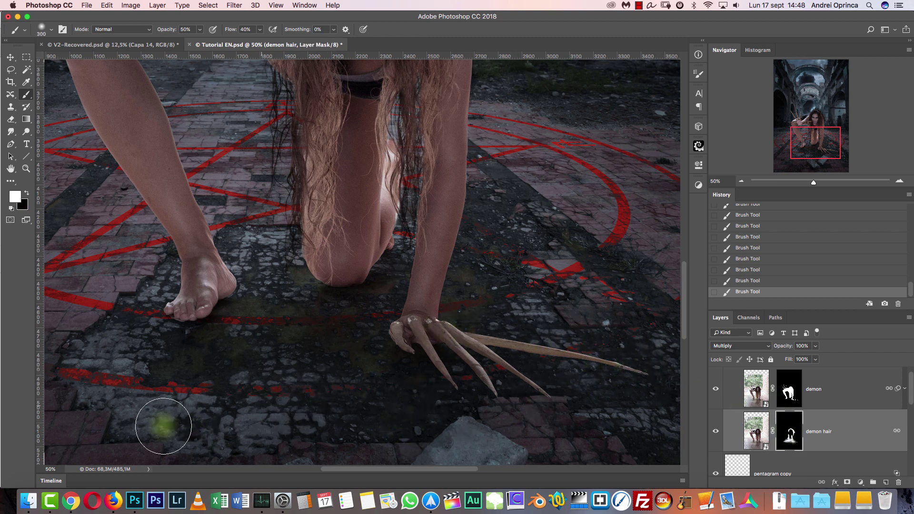
{"action": "key", "text": "bracketright"}
{"action": "key", "text": "bracketright"}
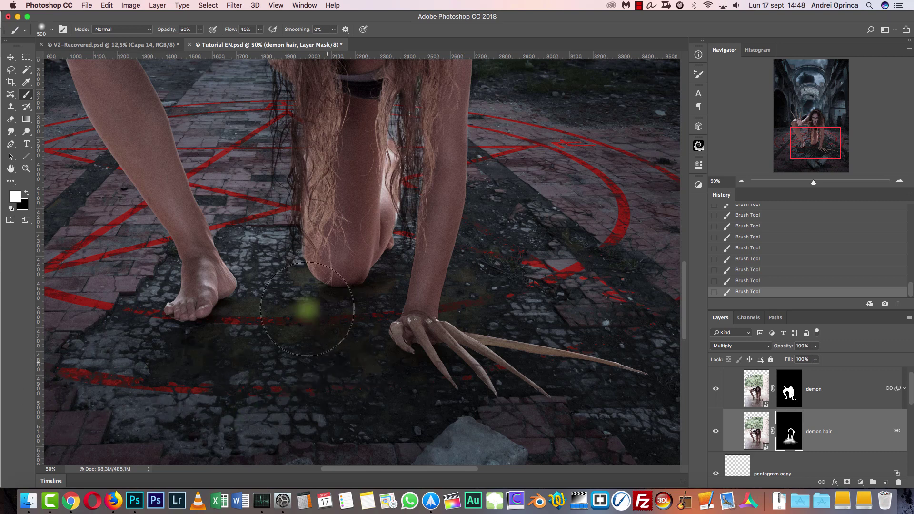
Toggle the demon hair layer's visibility for comparison and examine the whole figure and its ground shadows
{"action": "left_click", "coordinate": [741, 180]}
{"action": "left_click", "coordinate": [741, 180]}
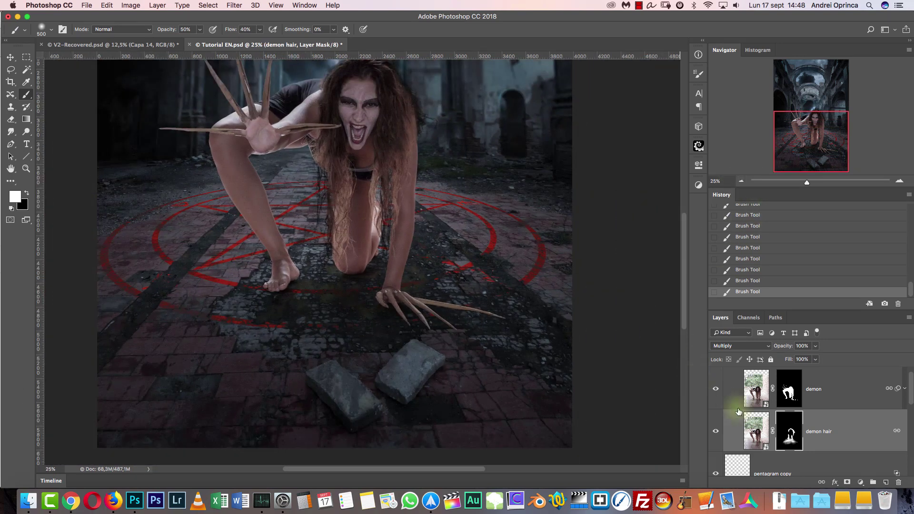
{"action": "left_click", "coordinate": [716, 433]}
{"action": "left_click", "coordinate": [715, 434]}
{"action": "left_click_drag", "start_coordinate": [473, 230], "coordinate": [467, 327]}
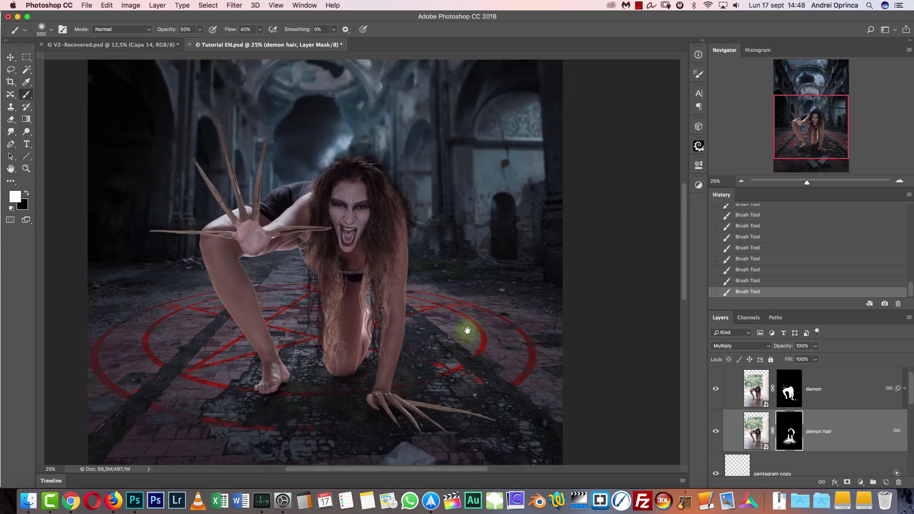
{"action": "left_click", "coordinate": [899, 182]}
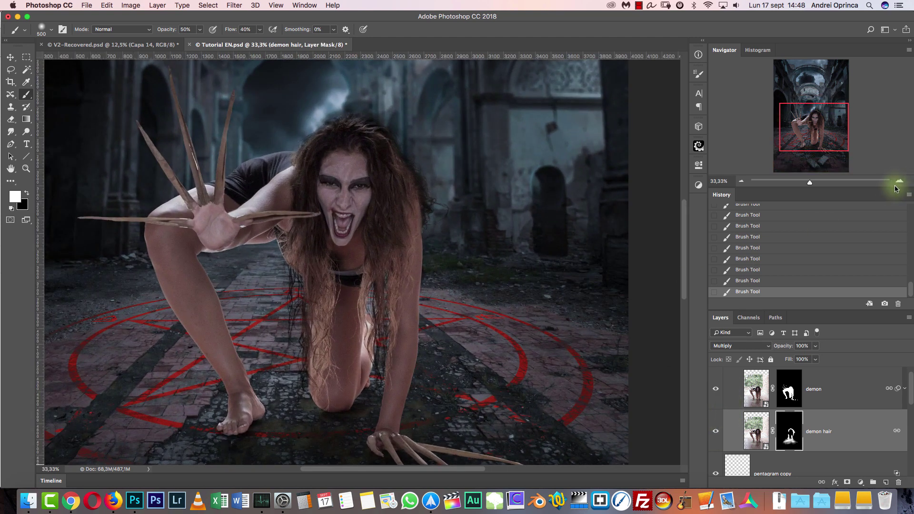
{"action": "left_click", "coordinate": [899, 182]}
{"action": "left_click_drag", "start_coordinate": [652, 292], "coordinate": [555, 165]}
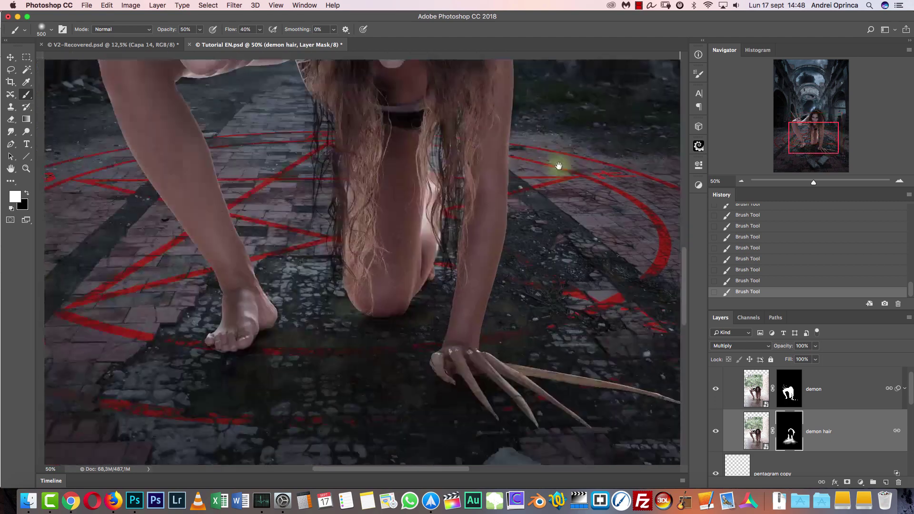
{"action": "mouse_move", "coordinate": [545, 223]}
{"action": "left_mouse_down"}
{"action": "mouse_move", "coordinate": [545, 294]}
{"action": "mouse_move", "coordinate": [548, 182]}
{"action": "left_mouse_up"}
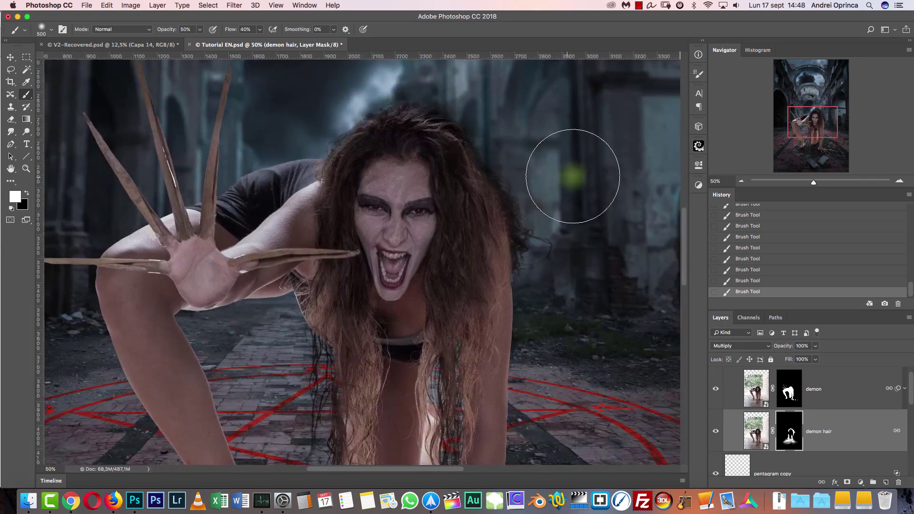
Examine the raised hand, its long branch fingers and the arm highlights at 100% zoom
{"action": "left_click", "coordinate": [10, 57]}
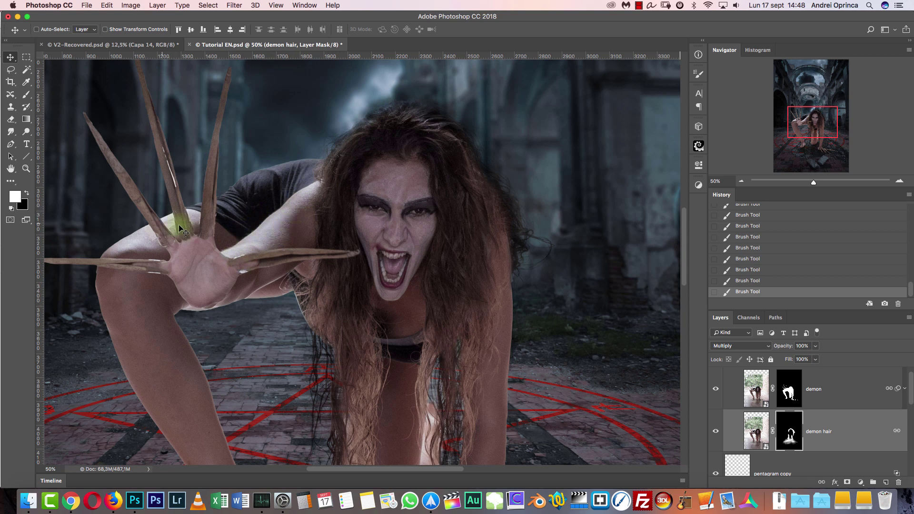
{"action": "left_click_drag", "start_coordinate": [306, 287], "coordinate": [271, 124]}
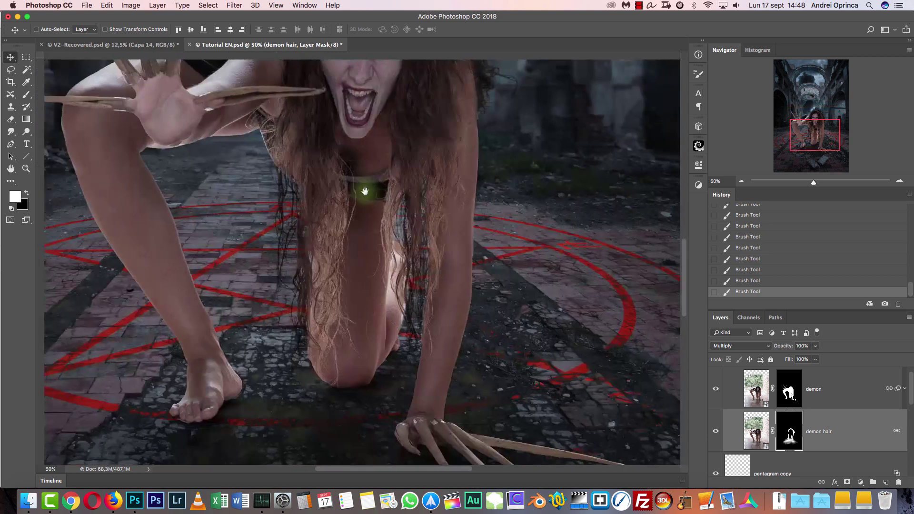
{"action": "left_click_drag", "start_coordinate": [337, 252], "coordinate": [404, 347]}
{"action": "key", "text": "super+1"}
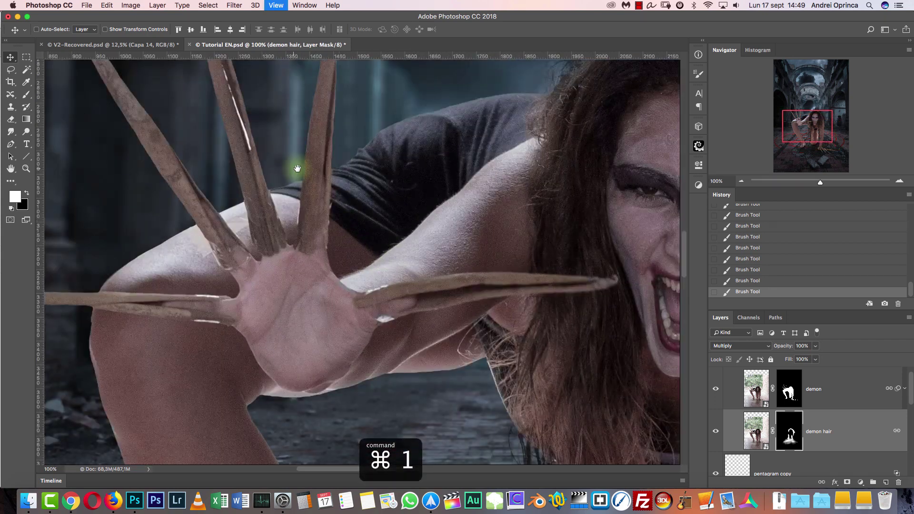
{"action": "left_click_drag", "start_coordinate": [248, 244], "coordinate": [288, 309]}
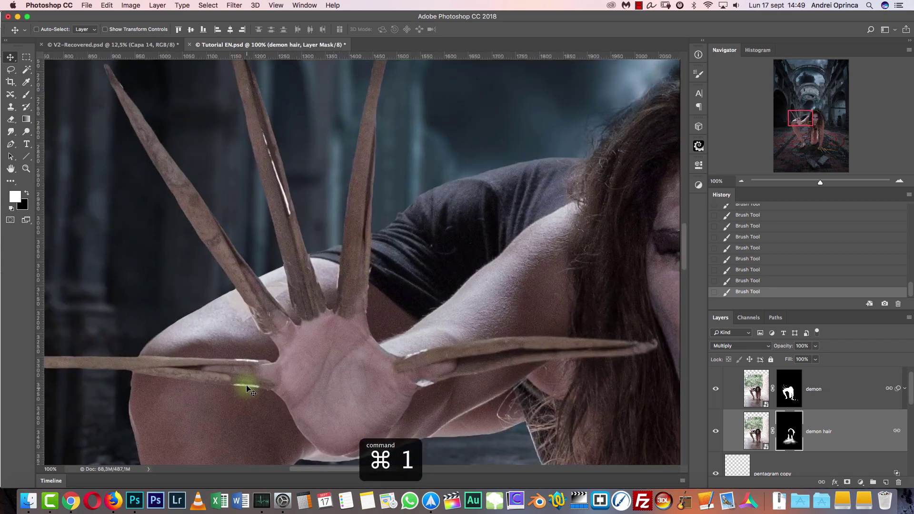
{"action": "key", "text": "super+r"}
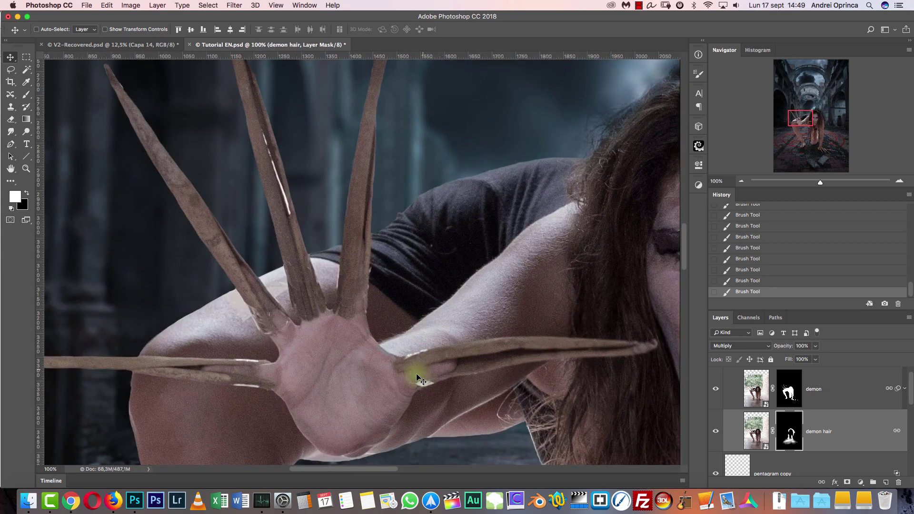
{"action": "scroll", "coordinate": [388, 302], "scroll_direction": "up", "scroll_amount": 3}
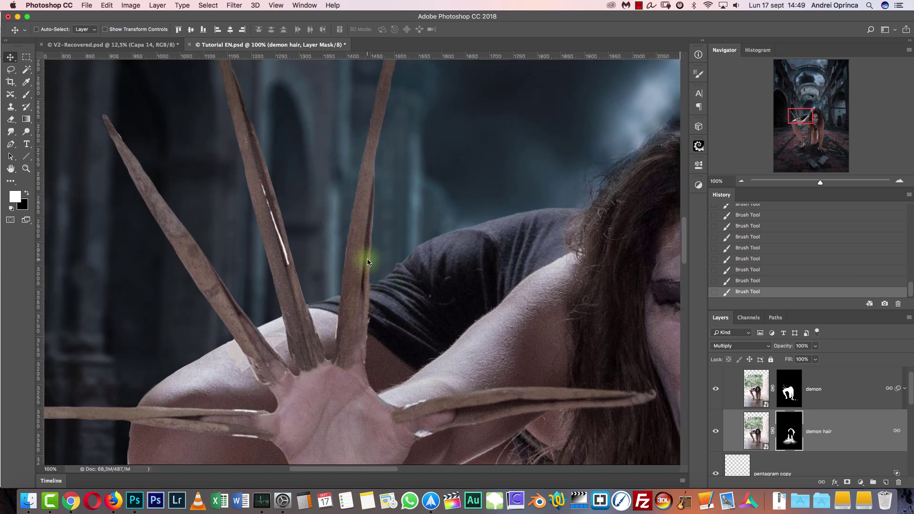
Add a new layer above the demon layer, clip it to the demon, and name it darkness
{"action": "left_click", "coordinate": [880, 395]}
{"action": "left_click", "coordinate": [886, 482]}
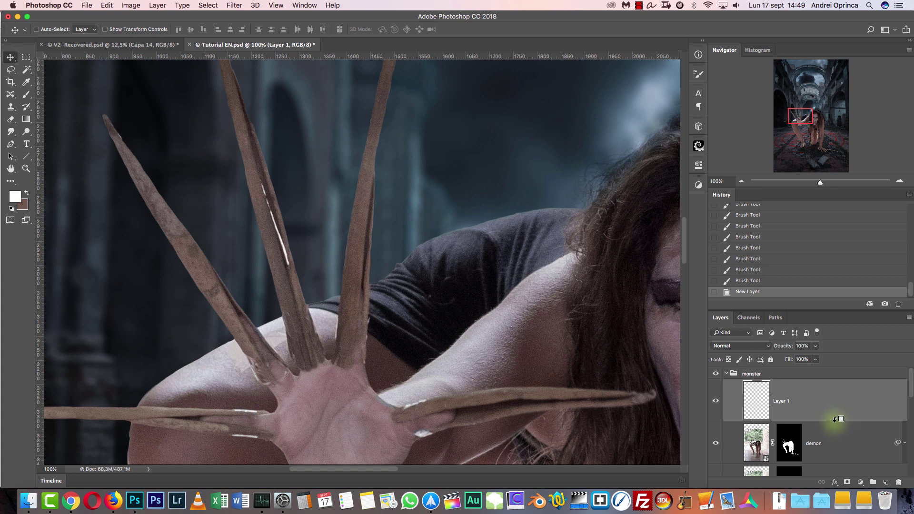
{"action": "left_click", "coordinate": [834, 418], "text": "alt"}
{"action": "left_click", "coordinate": [834, 423]}
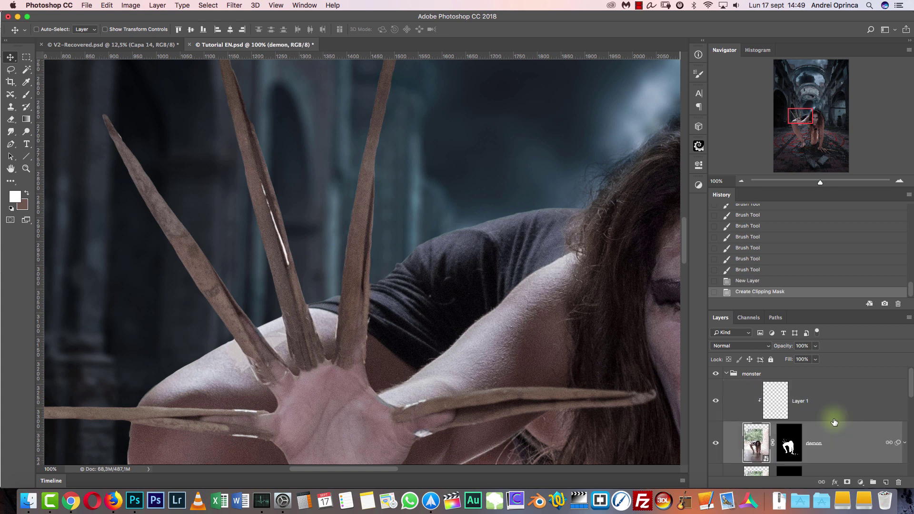
{"action": "left_click", "coordinate": [804, 405]}
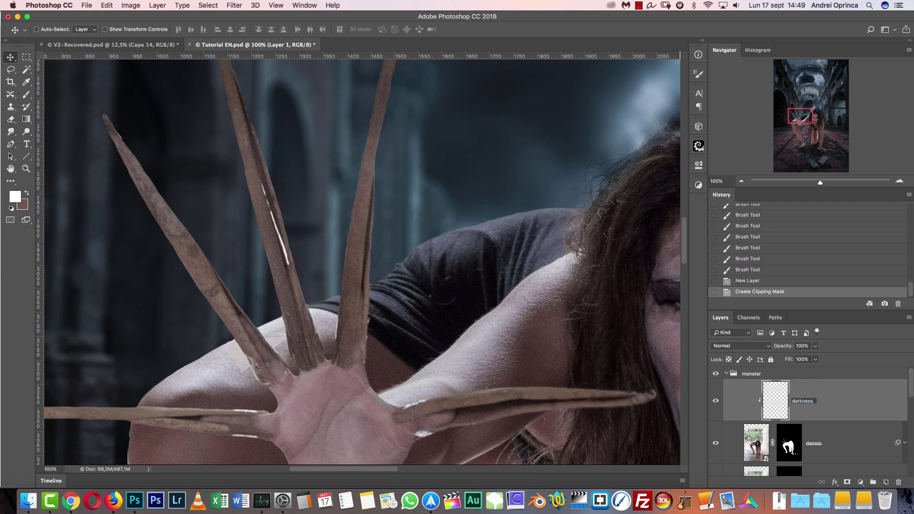
Set the darkness layer to Linear Burn and prepare the brush with 20% opacity and 10% flow
{"action": "key", "text": "b"}
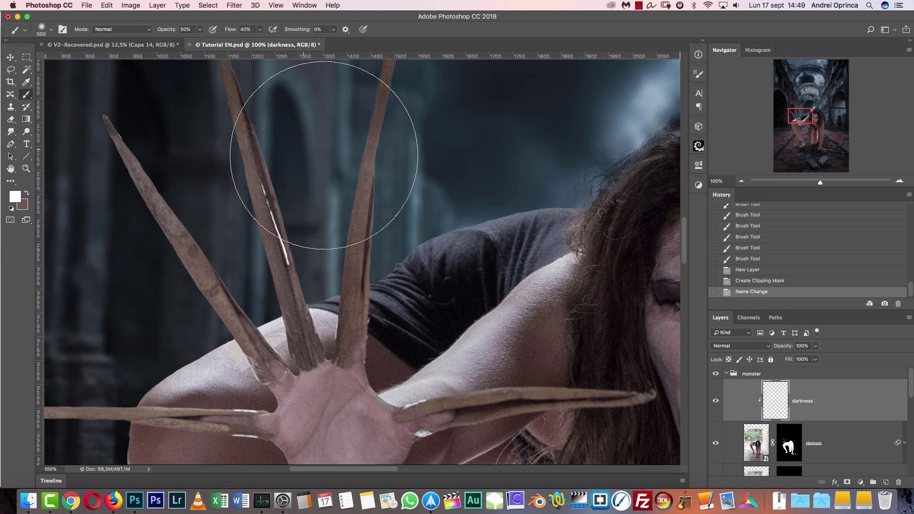
{"action": "left_click", "coordinate": [741, 347]}
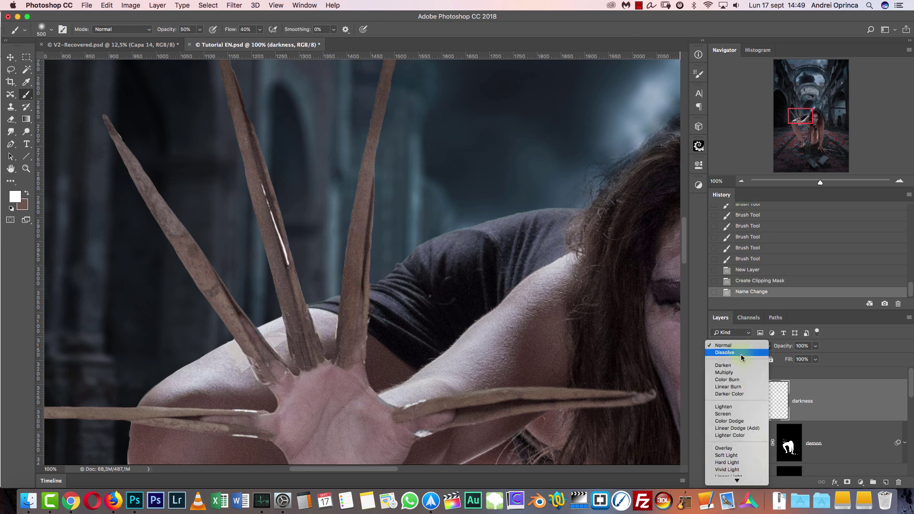
{"action": "left_click", "coordinate": [739, 386]}
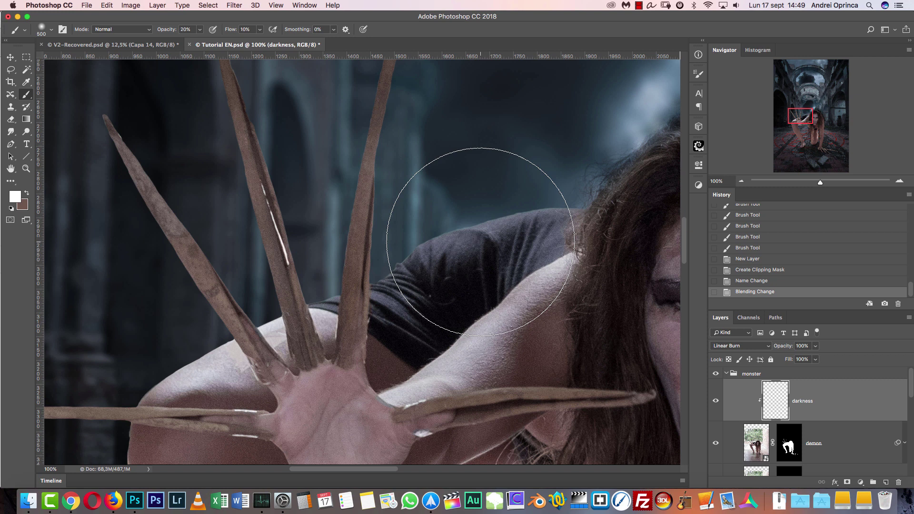
Sample a skin tone from the raised arm and darken the arm's highlights with a 150 px brush
{"action": "left_click", "coordinate": [533, 341], "text": "alt"}
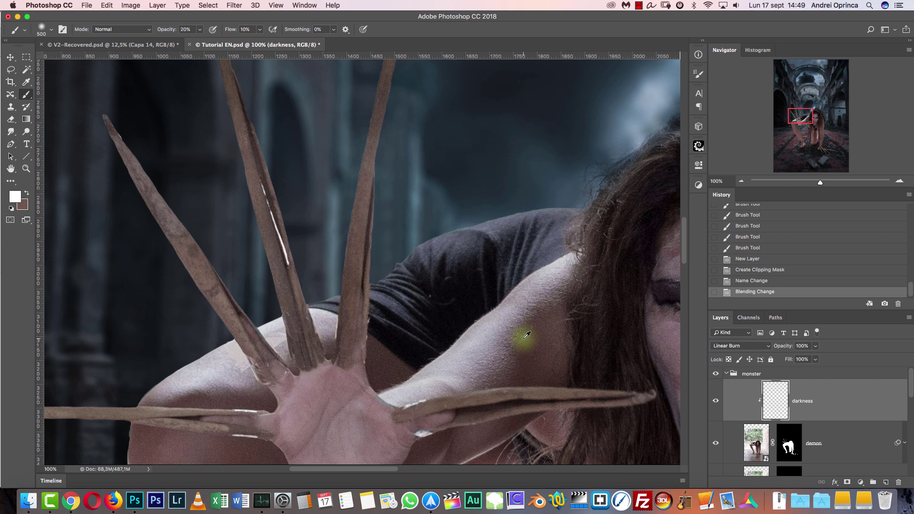
{"action": "key", "text": "bracketleft"}
{"action": "key", "text": "bracketleft"}
{"action": "key", "text": "bracketleft"}
{"action": "key", "text": "bracketleft"}
{"action": "key", "text": "bracketleft"}
{"action": "key", "text": "bracketleft"}
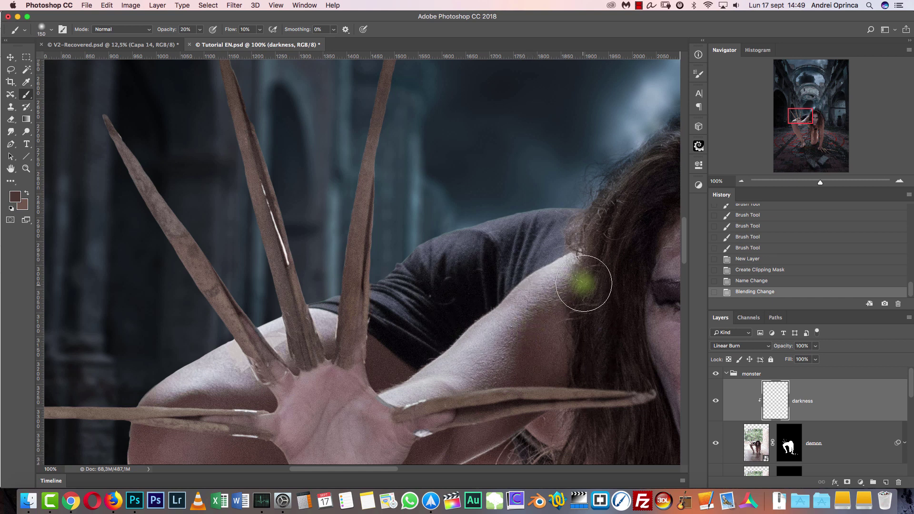
{"action": "left_click_drag", "start_coordinate": [525, 299], "coordinate": [573, 268]}
{"action": "left_click_drag", "start_coordinate": [571, 270], "coordinate": [499, 320]}
{"action": "mouse_move", "coordinate": [505, 317]}
{"action": "left_mouse_down"}
{"action": "mouse_move", "coordinate": [425, 375]}
{"action": "mouse_move", "coordinate": [530, 291]}
{"action": "left_mouse_up"}
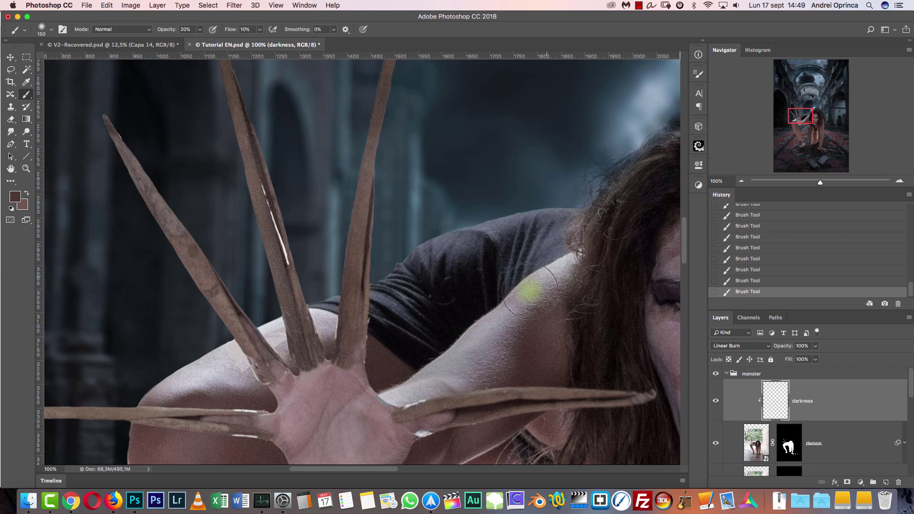
{"action": "mouse_move", "coordinate": [434, 382]}
{"action": "left_mouse_down"}
{"action": "mouse_move", "coordinate": [368, 411]}
{"action": "mouse_move", "coordinate": [386, 394]}
{"action": "left_mouse_up"}
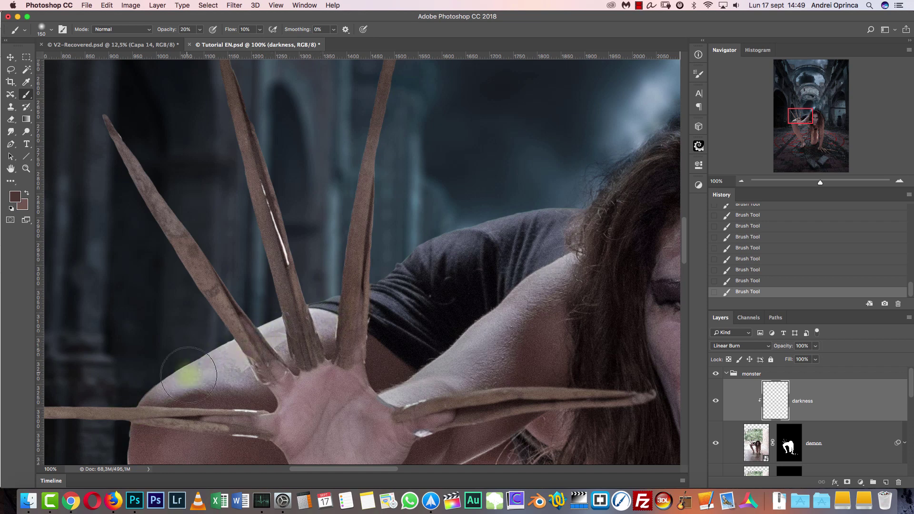
Darken the raised palm and its lower edge on the darkness layer, changing the brush from 150 to 70 and up to 250 px
{"action": "mouse_move", "coordinate": [314, 371]}
{"action": "left_mouse_down"}
{"action": "mouse_move", "coordinate": [312, 263]}
{"action": "mouse_move", "coordinate": [299, 242]}
{"action": "left_mouse_up"}
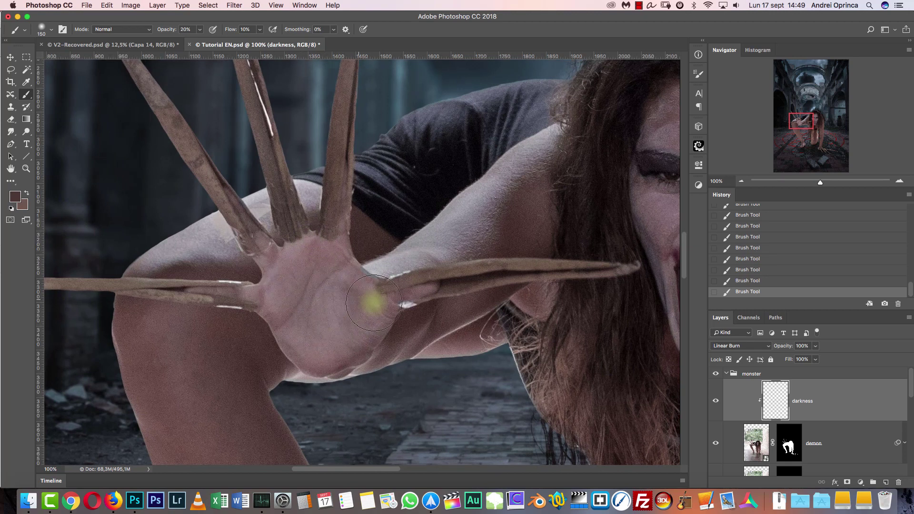
{"action": "left_click_drag", "start_coordinate": [310, 243], "coordinate": [350, 253]}
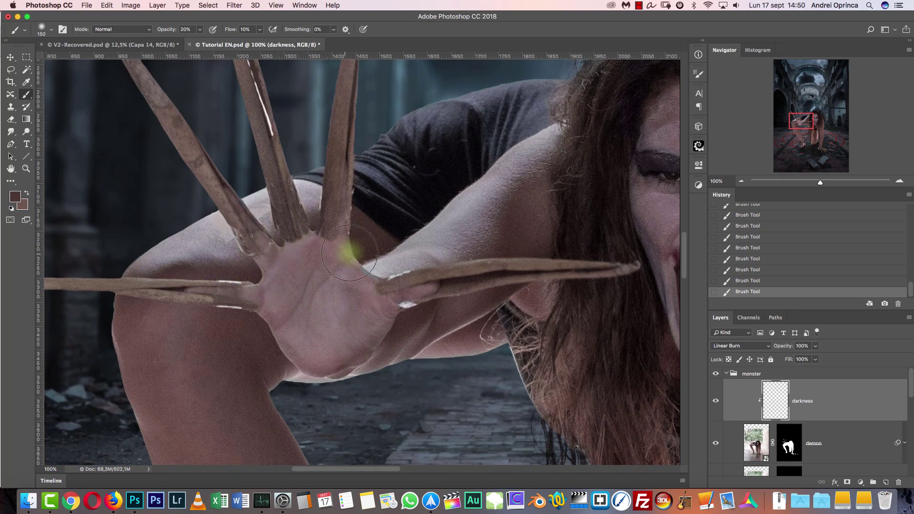
{"action": "key", "text": "bracketleft"}
{"action": "key", "text": "bracketleft"}
{"action": "key", "text": "bracketleft"}
{"action": "key", "text": "bracketleft"}
{"action": "key", "text": "bracketleft"}
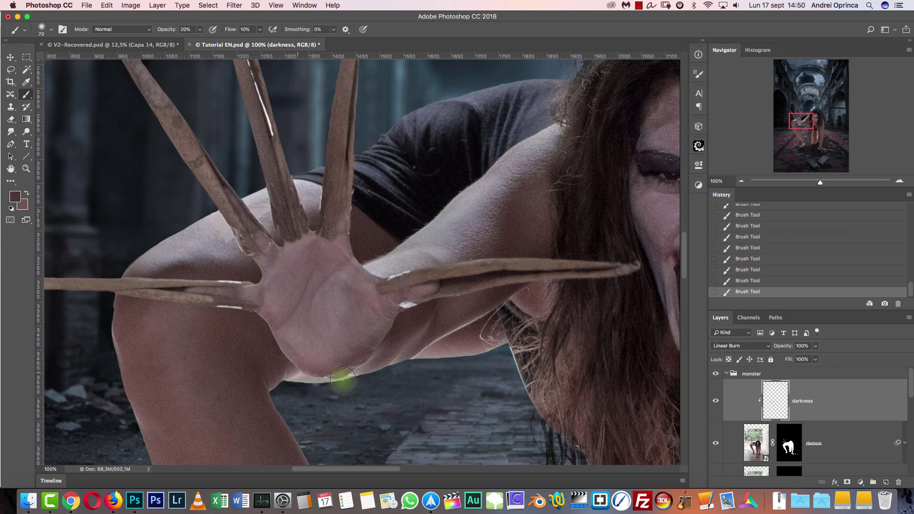
{"action": "key", "text": "bracketright"}
{"action": "key", "text": "bracketright"}
{"action": "key", "text": "bracketright"}
{"action": "key", "text": "bracketright"}
{"action": "key", "text": "bracketright"}
{"action": "key", "text": "bracketright"}
{"action": "key", "text": "bracketright"}
{"action": "key", "text": "bracketright"}
Darken the bright highlight on the kneeling leg behind the hanging hair with an 80 px brush
{"action": "mouse_move", "coordinate": [539, 340]}
{"action": "left_mouse_down"}
{"action": "mouse_move", "coordinate": [537, 357]}
{"action": "mouse_move", "coordinate": [176, 138]}
{"action": "left_mouse_up"}
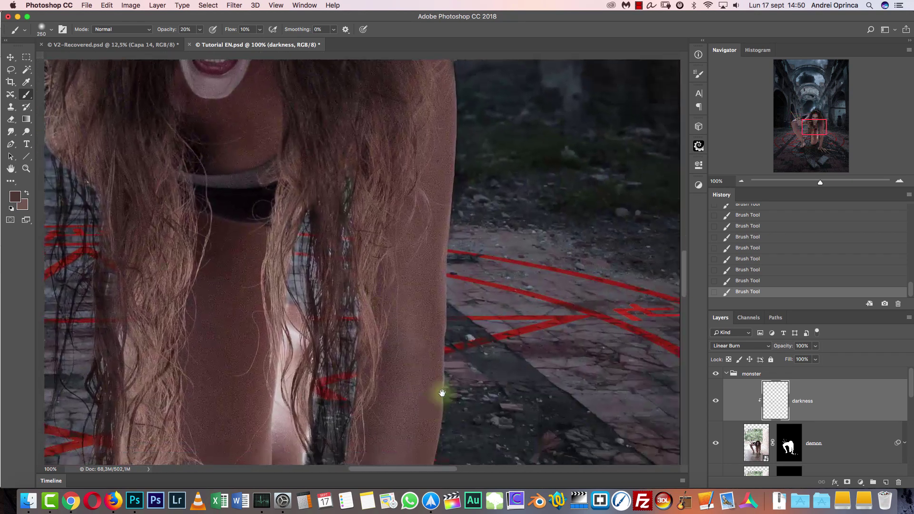
{"action": "left_click_drag", "start_coordinate": [443, 394], "coordinate": [474, 208]}
{"action": "key", "text": "ctrl+r"}
{"action": "key", "text": "bracketleft"}
{"action": "key", "text": "bracketleft"}
{"action": "key", "text": "bracketleft"}
{"action": "key", "text": "bracketleft"}
{"action": "key", "text": "bracketleft"}
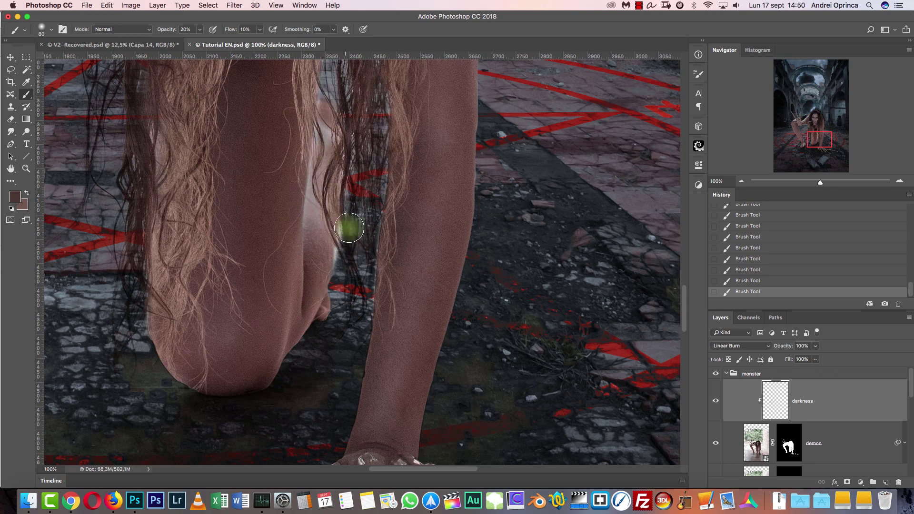
Raise the brush to 40% opacity and 20% flow, and darken the long hair locks on the raised-hand side with about 100 px
{"action": "left_click", "coordinate": [740, 182]}
{"action": "left_click_drag", "start_coordinate": [331, 202], "coordinate": [421, 332]}
{"action": "key", "text": "bracketright"}
{"action": "key", "text": "bracketright"}
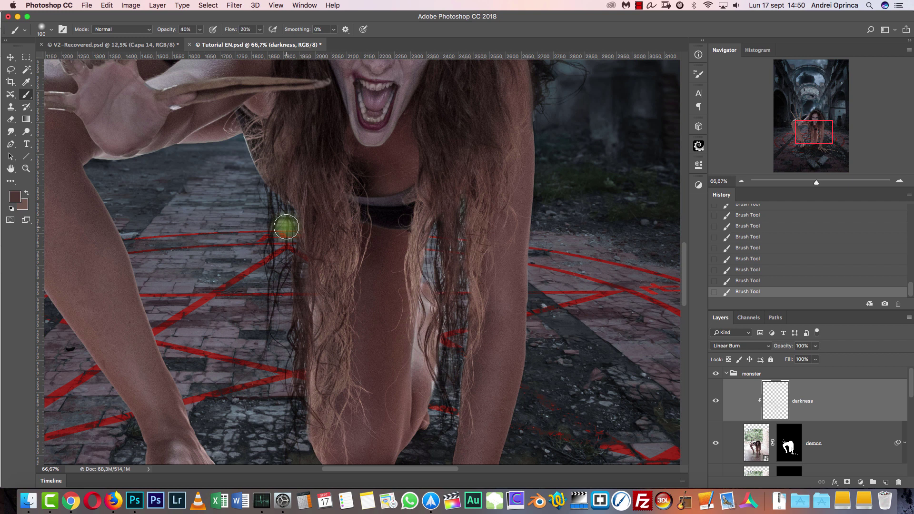
{"action": "key", "text": "bracketright"}
{"action": "key", "text": "bracketright"}
{"action": "key", "text": "bracketright"}
{"action": "key", "text": "bracketleft"}
{"action": "key", "text": "bracketleft"}
{"action": "key", "text": "bracketleft"}
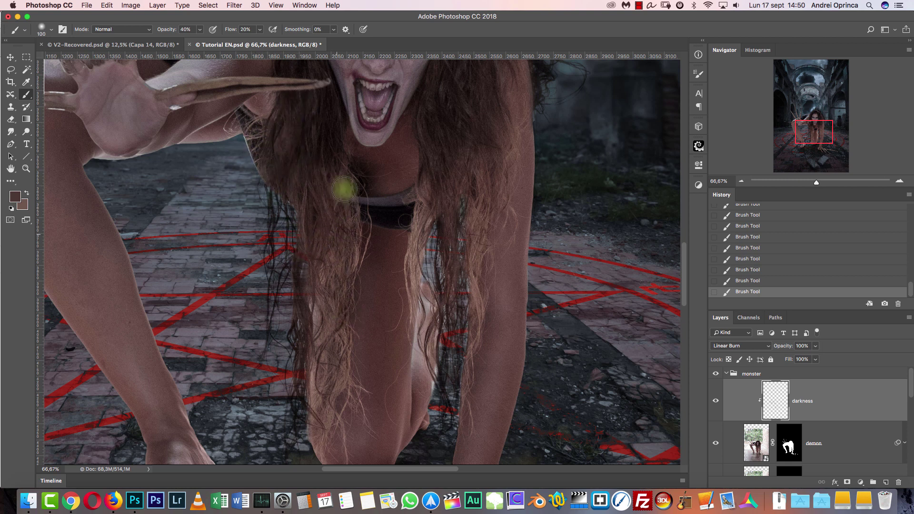
Darken the hair locks hanging beside the supporting arm, reducing the brush to 90 px
{"action": "key", "text": "bracketright"}
{"action": "key", "text": "bracketright"}
{"action": "key", "text": "bracketleft"}
{"action": "key", "text": "bracketleft"}
{"action": "key", "text": "bracketleft"}
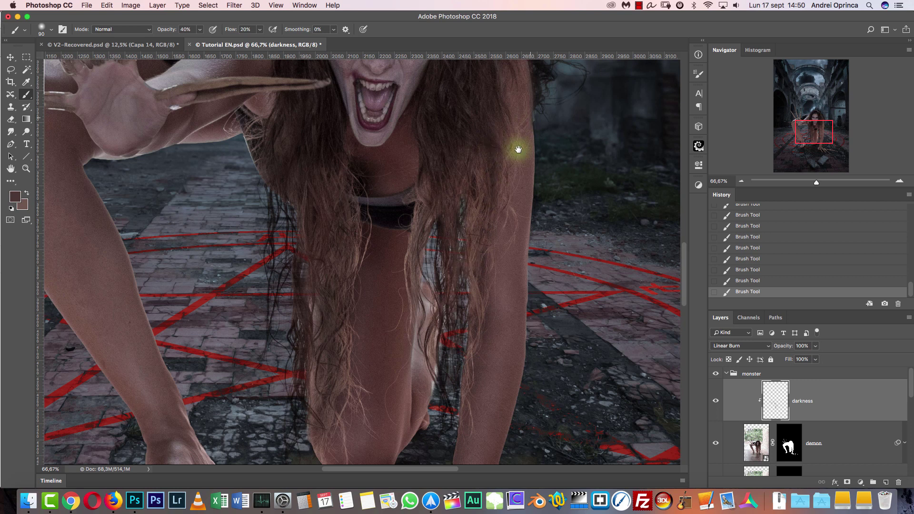
Select the dark hair tones with Color Range by sampling the hair, using a Fuzziness of 35
{"action": "scroll", "coordinate": [518, 214], "scroll_direction": "up", "scroll_amount": 5}
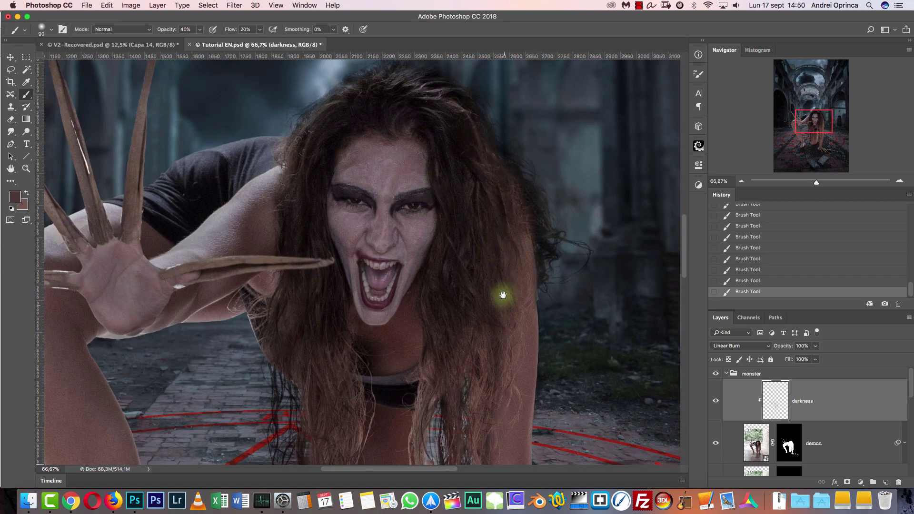
{"action": "scroll", "coordinate": [498, 267], "scroll_direction": "down", "scroll_amount": 3}
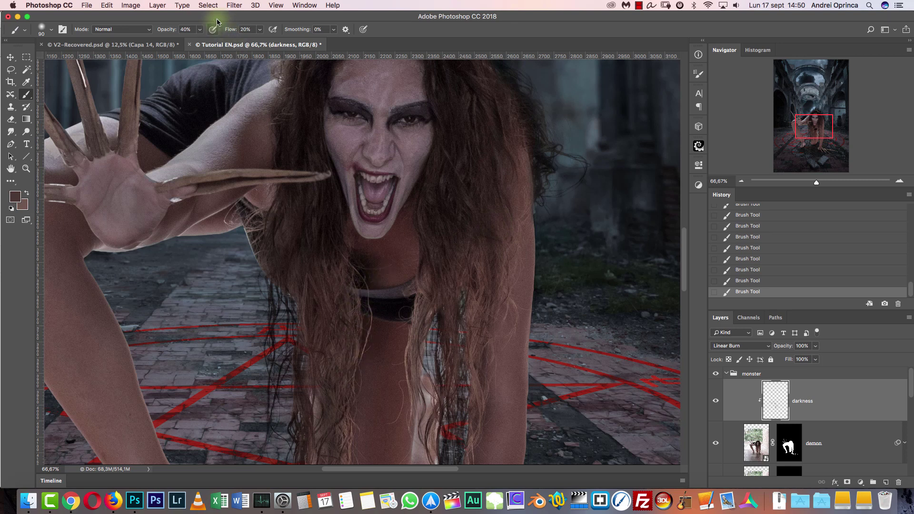
{"action": "left_click", "coordinate": [208, 5]}
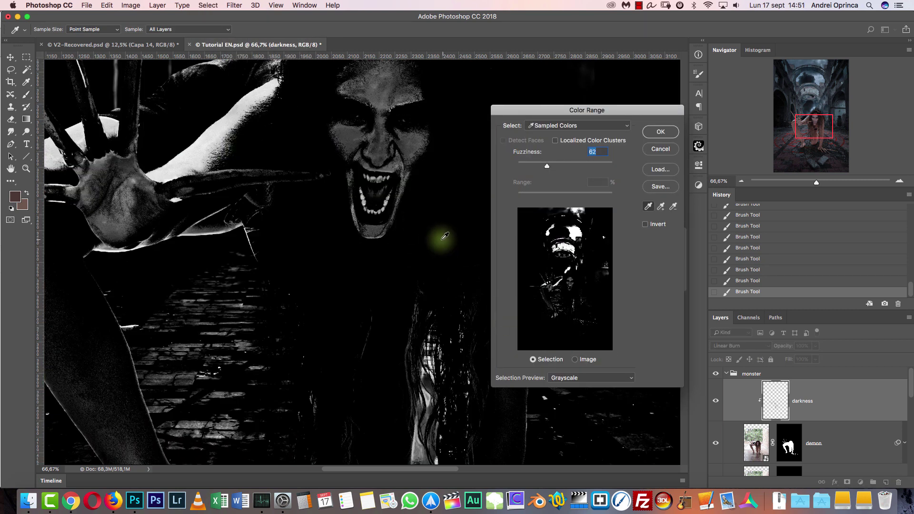
{"action": "left_click", "coordinate": [442, 235]}
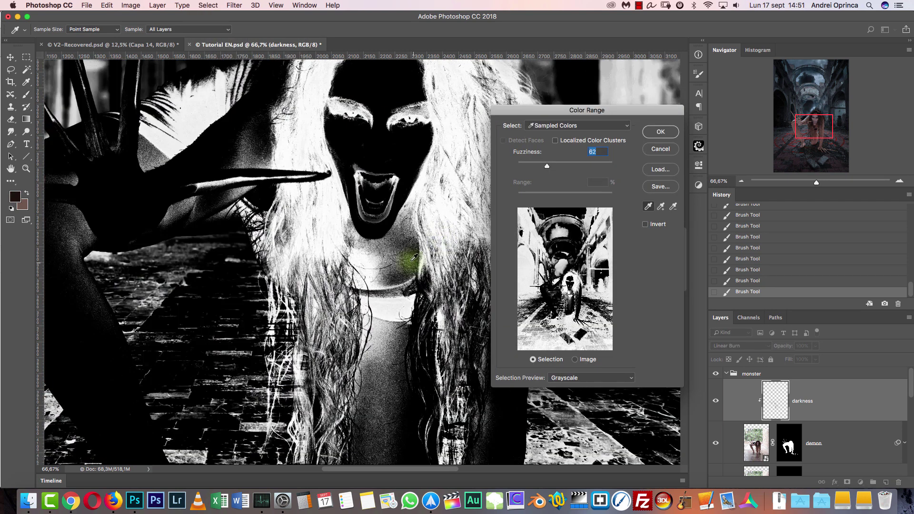
{"action": "left_click", "coordinate": [322, 331]}
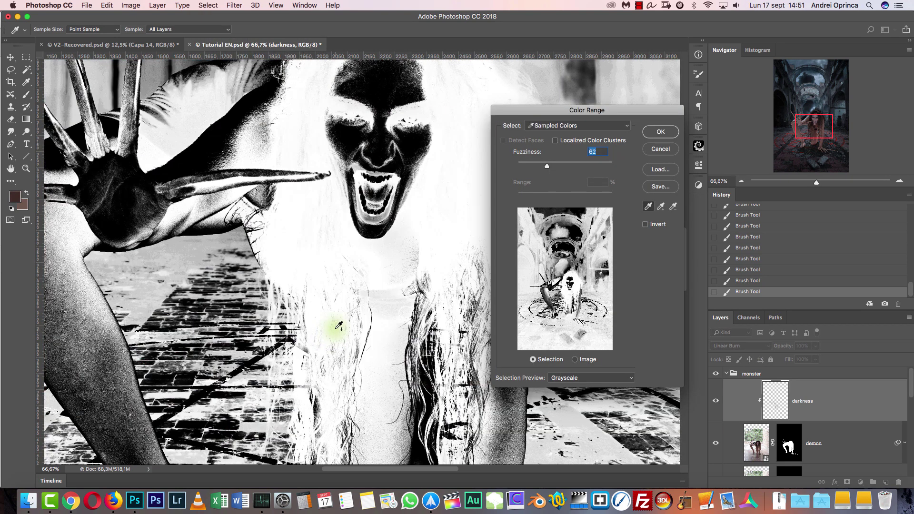
{"action": "left_click", "coordinate": [307, 235]}
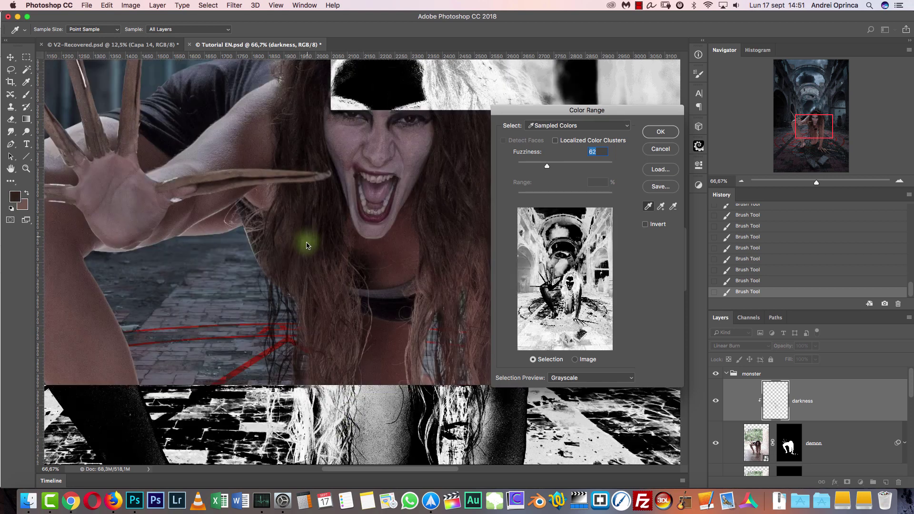
{"action": "left_click_drag", "start_coordinate": [559, 171], "coordinate": [534, 167]}
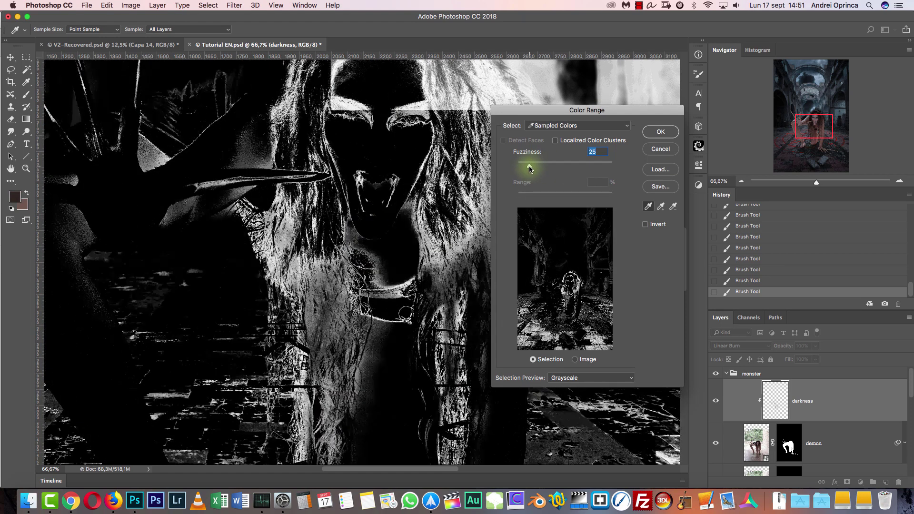
{"action": "left_click", "coordinate": [471, 146]}
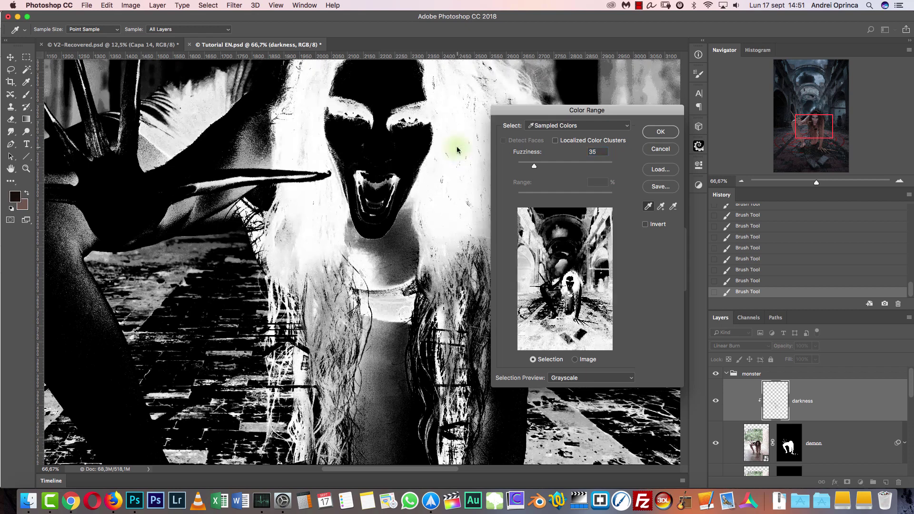
{"action": "left_click", "coordinate": [663, 132]}
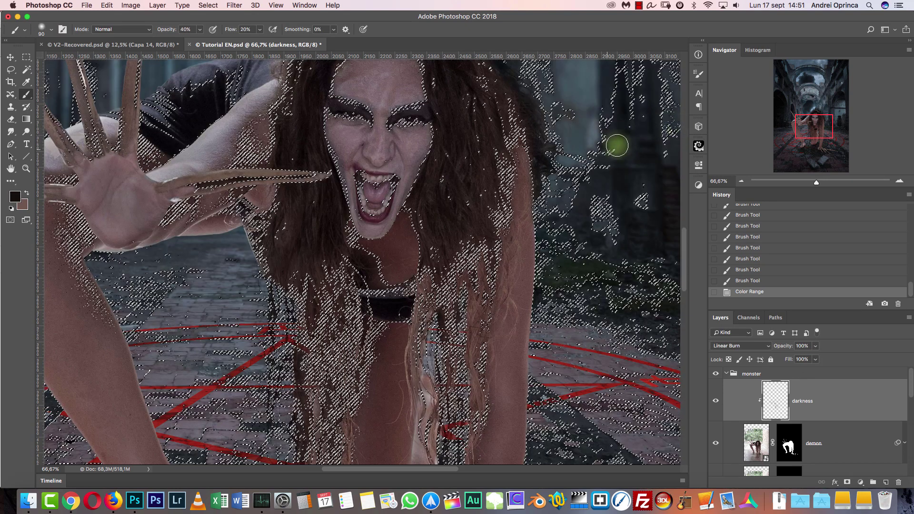
Hide the selection outline, darken the selected hair strands beside the supporting arm on the darkness layer, and deselect
{"action": "key", "text": "super+h"}
{"action": "left_click_drag", "start_coordinate": [518, 252], "coordinate": [499, 209]}
{"action": "left_click_drag", "start_coordinate": [493, 259], "coordinate": [497, 246]}
{"action": "left_click_drag", "start_coordinate": [497, 253], "coordinate": [514, 202]}
{"action": "mouse_move", "coordinate": [506, 258]}
{"action": "left_mouse_down"}
{"action": "mouse_move", "coordinate": [513, 196]}
{"action": "mouse_move", "coordinate": [475, 265]}
{"action": "left_mouse_up"}
{"action": "mouse_move", "coordinate": [468, 252]}
{"action": "left_mouse_down"}
{"action": "mouse_move", "coordinate": [448, 288]}
{"action": "mouse_move", "coordinate": [447, 342]}
{"action": "left_mouse_up"}
{"action": "left_click_drag", "start_coordinate": [460, 333], "coordinate": [475, 306]}
{"action": "key", "text": "super+d"}
Darken the hanging hair locks and the bright kneeling leg behind them, reducing the brush to 50 px
{"action": "mouse_move", "coordinate": [486, 245]}
{"action": "left_mouse_down"}
{"action": "mouse_move", "coordinate": [441, 258]}
{"action": "mouse_move", "coordinate": [437, 290]}
{"action": "left_mouse_up"}
{"action": "key", "text": "bracketleft"}
{"action": "key", "text": "bracketleft"}
{"action": "key", "text": "bracketleft"}
{"action": "left_click_drag", "start_coordinate": [417, 323], "coordinate": [413, 360]}
{"action": "left_click_drag", "start_coordinate": [416, 345], "coordinate": [411, 360]}
{"action": "left_click_drag", "start_coordinate": [413, 342], "coordinate": [418, 401]}
{"action": "key", "text": "bracketleft"}
{"action": "left_click_drag", "start_coordinate": [435, 304], "coordinate": [424, 373]}
Step back through the last brush strokes and restore them to compare the darkening on the leg and hair
{"action": "key", "text": "alt+super+z"}
{"action": "key", "text": "alt+super+z"}
{"action": "key", "text": "alt+super+z"}
{"action": "key", "text": "alt+super+z"}
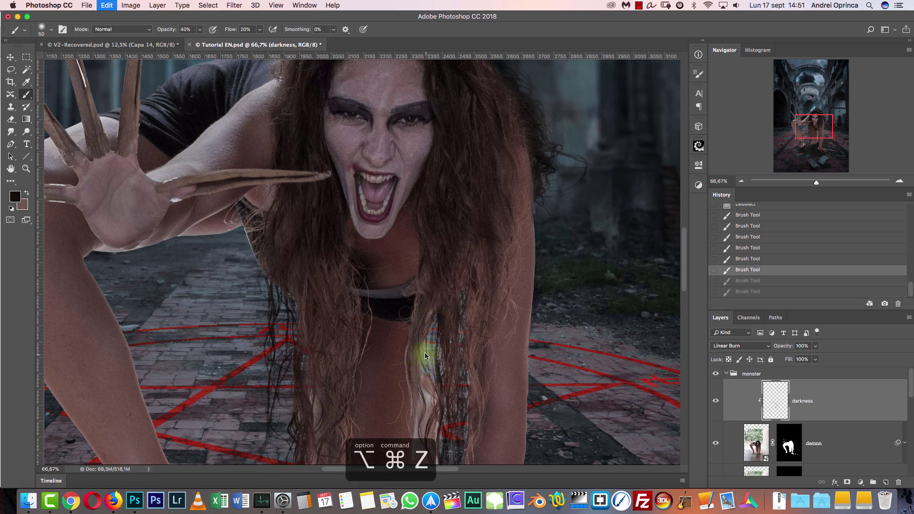
{"action": "key", "text": "bracketright"}
{"action": "key", "text": "bracketright"}
{"action": "key", "text": "bracketright"}
{"action": "key", "text": "shift+super+z"}
{"action": "key", "text": "shift+super+z"}
{"action": "key", "text": "shift+super+z"}
{"action": "key", "text": "shift+super+z"}
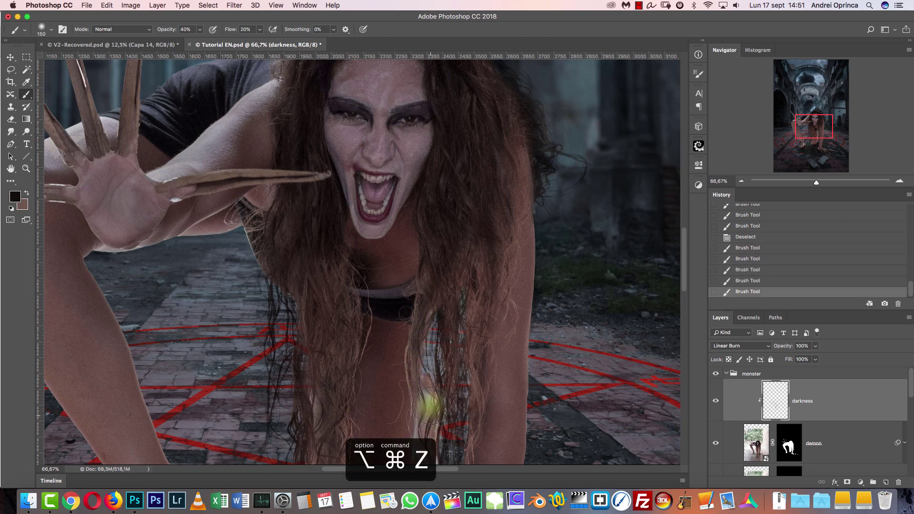
Darken the long hair locks hanging in front of the kneeling leg, varying the brush between 80 and 150 px
{"action": "key", "text": "bracketright"}
{"action": "mouse_move", "coordinate": [463, 229]}
{"action": "left_mouse_down"}
{"action": "mouse_move", "coordinate": [420, 229]}
{"action": "mouse_move", "coordinate": [504, 231]}
{"action": "mouse_move", "coordinate": [475, 236]}
{"action": "mouse_move", "coordinate": [481, 258]}
{"action": "left_mouse_up"}
{"action": "left_click_drag", "start_coordinate": [455, 363], "coordinate": [436, 207]}
{"action": "key", "text": "bracketleft"}
{"action": "key", "text": "bracketleft"}
{"action": "key", "text": "bracketleft"}
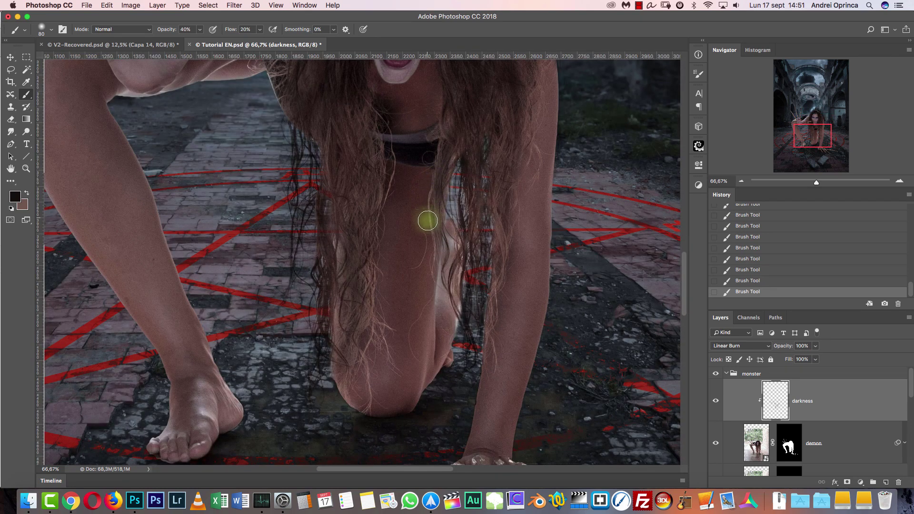
{"action": "key", "text": "bracketright"}
{"action": "key", "text": "bracketright"}
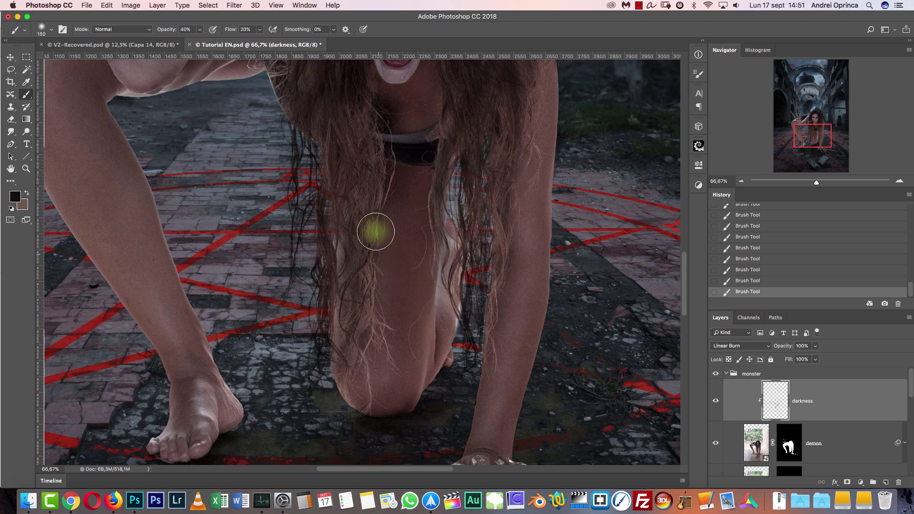
{"action": "key", "text": "bracketleft"}
{"action": "key", "text": "bracketleft"}
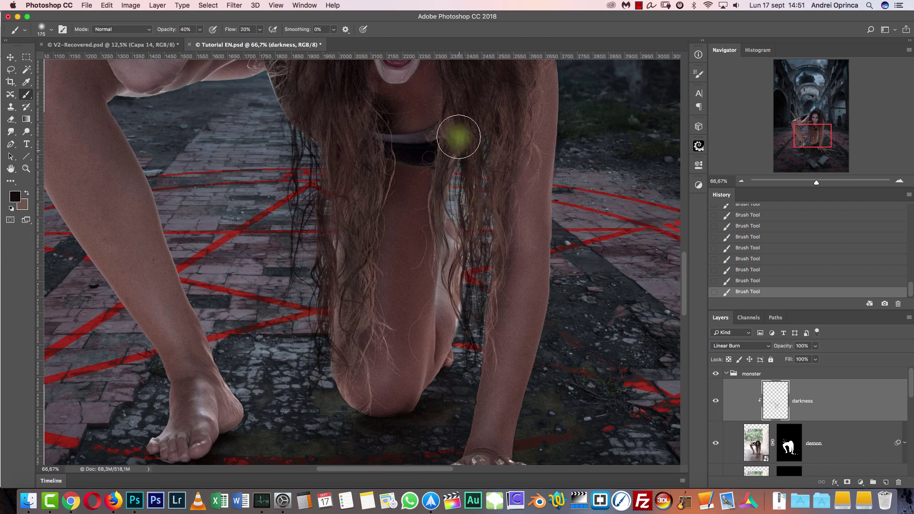
Darken the hair around the face and over the crown of the head, enlarging the brush from 150 to 200 px
{"action": "key", "text": "bracketright"}
{"action": "key", "text": "bracketright"}
{"action": "key", "text": "bracketright"}
{"action": "scroll", "coordinate": [505, 266], "scroll_direction": "up", "scroll_amount": 5}
{"action": "key", "text": "bracketleft"}
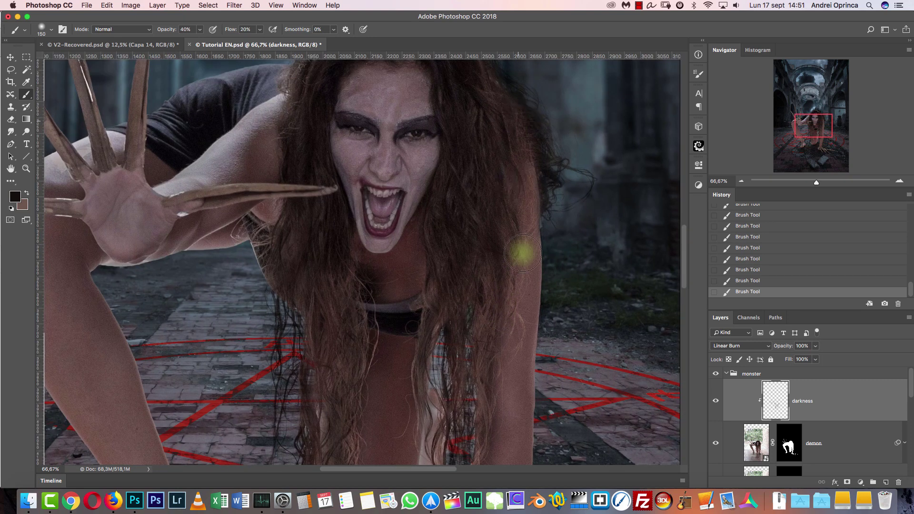
{"action": "left_click_drag", "start_coordinate": [478, 273], "coordinate": [496, 322]}
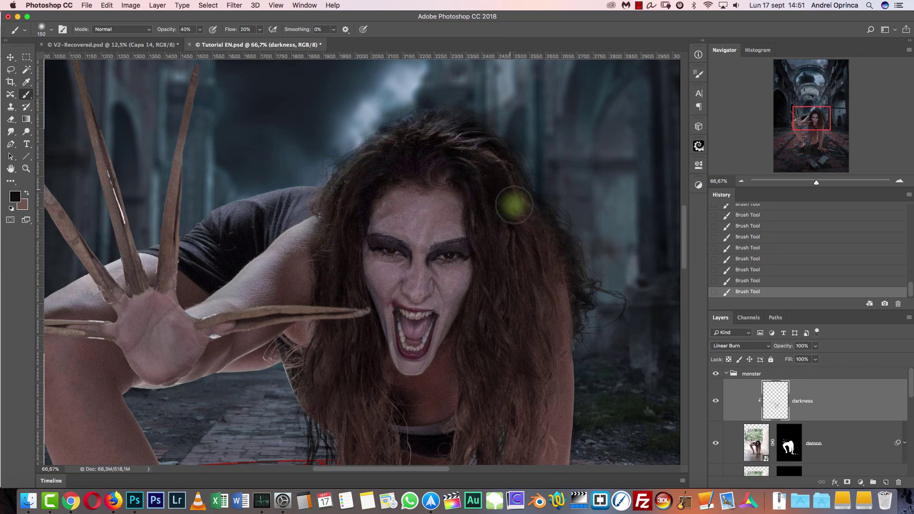
{"action": "key", "text": "bracketright"}
{"action": "key", "text": "bracketright"}
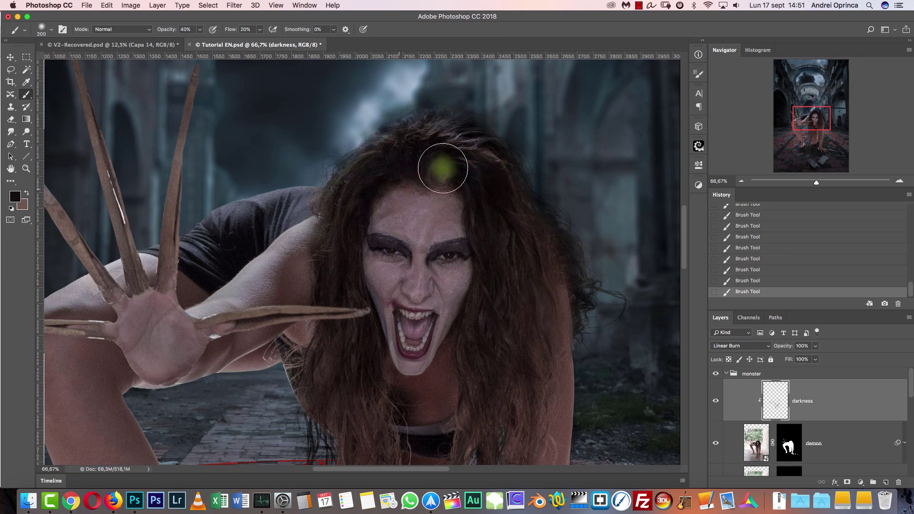
{"action": "scroll", "coordinate": [512, 245], "scroll_direction": "down", "scroll_amount": 5}
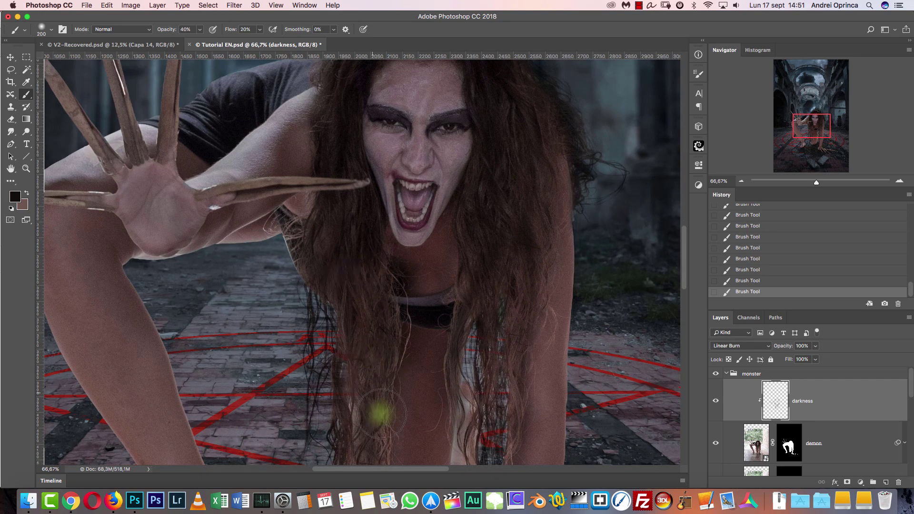
Hide and show the darkness layer to compare the whole figure with and without the darkening
{"action": "left_click", "coordinate": [741, 181]}
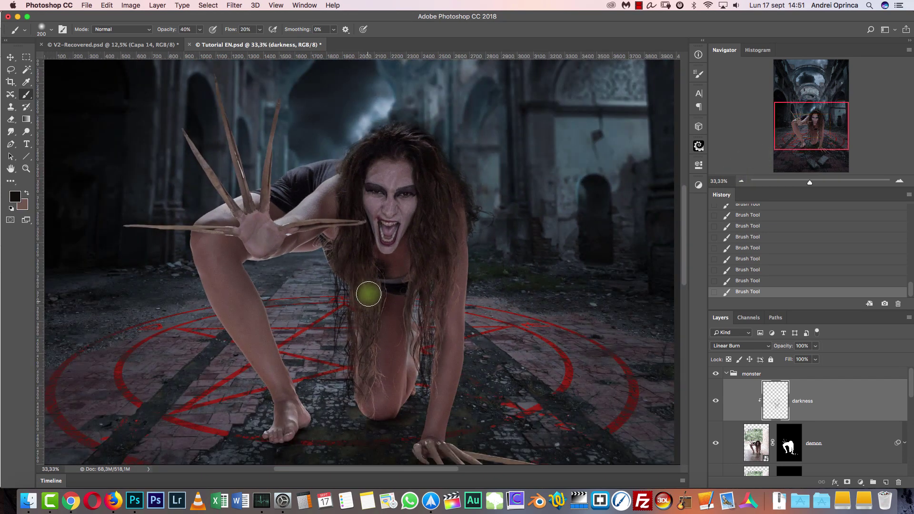
{"action": "left_click", "coordinate": [718, 400]}
{"action": "left_click", "coordinate": [715, 397]}
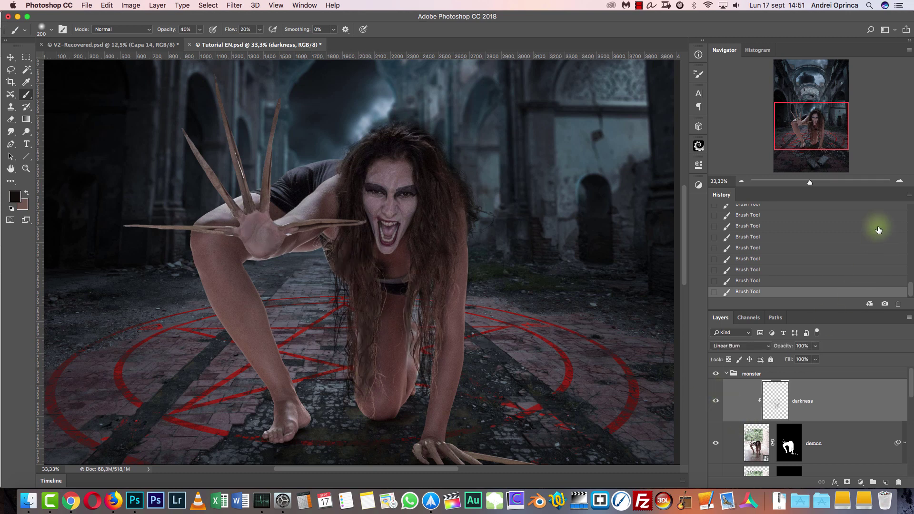
Load the demon layer's mask as a selection around the figure
{"action": "left_click", "coordinate": [898, 182]}
{"action": "left_click_drag", "start_coordinate": [431, 171], "coordinate": [525, 279]}
{"action": "key", "text": "super+r"}
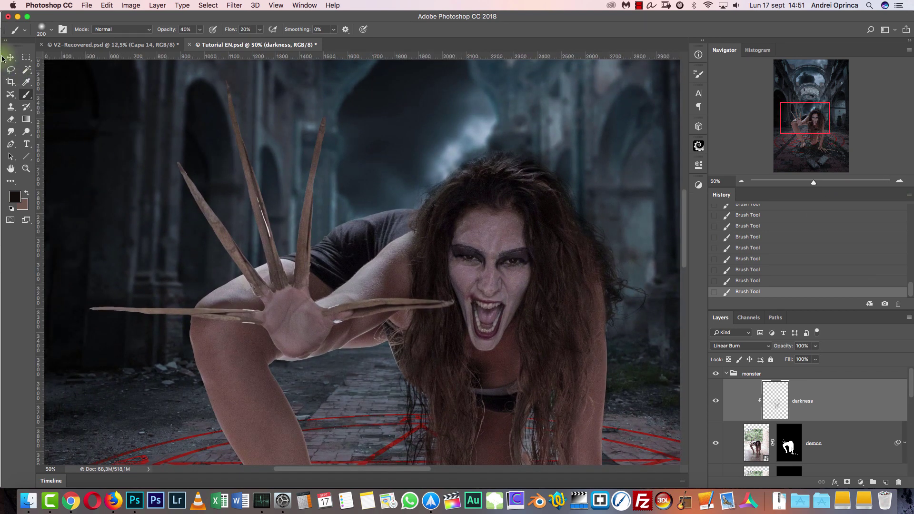
{"action": "left_click", "coordinate": [28, 57]}
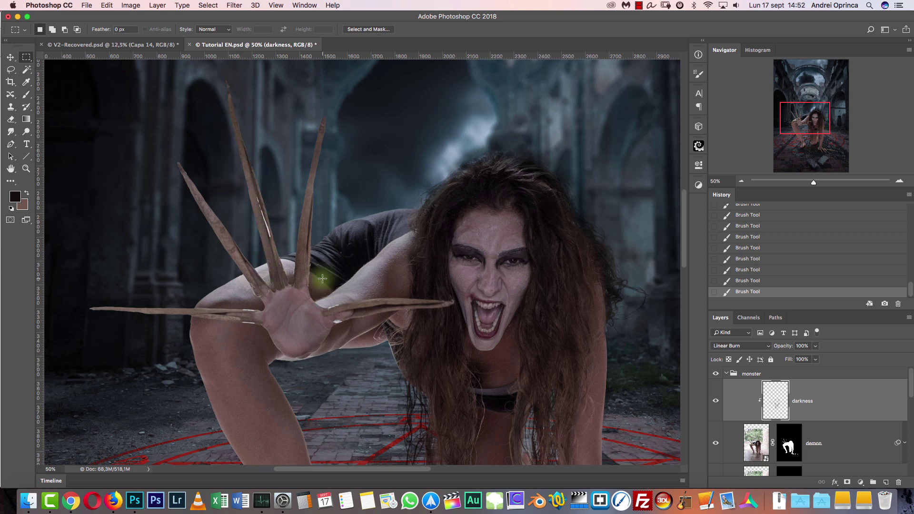
{"action": "scroll", "coordinate": [911, 390], "scroll_direction": "down", "scroll_amount": 2}
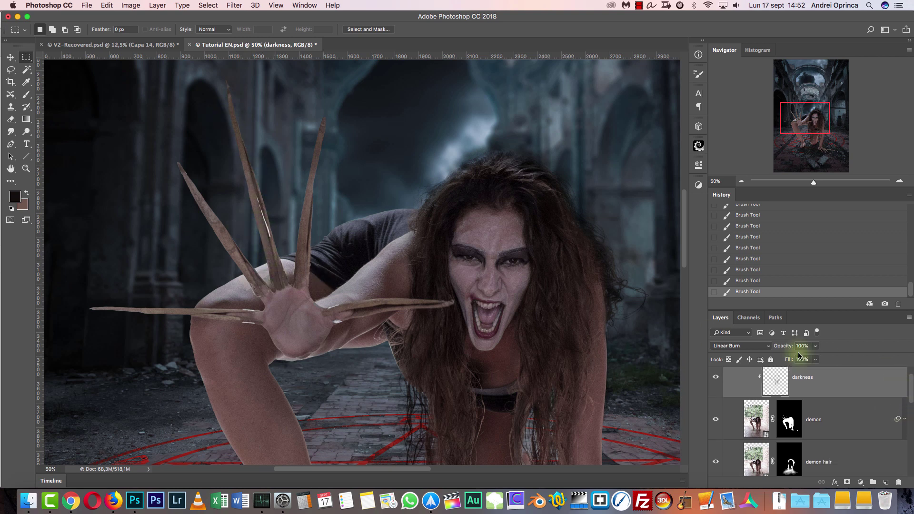
{"action": "left_click", "coordinate": [782, 417]}
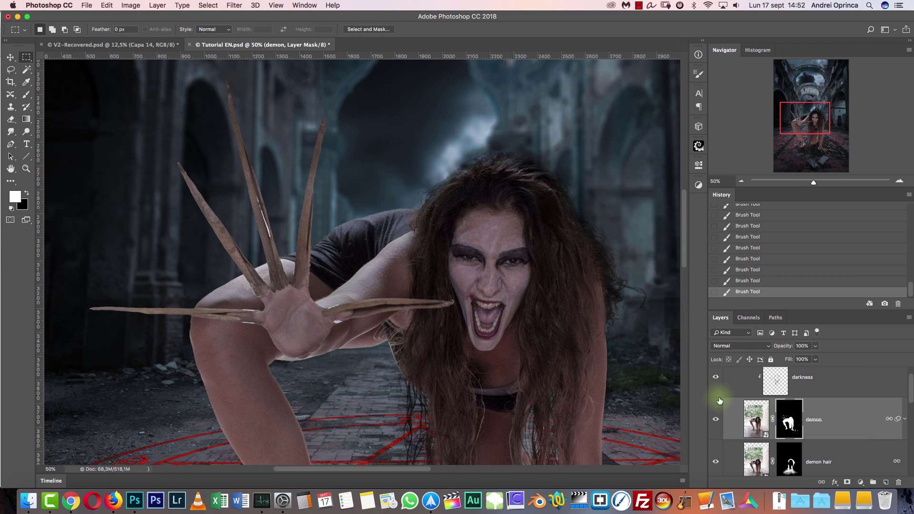
{"action": "left_click", "coordinate": [787, 421], "text": "super"}
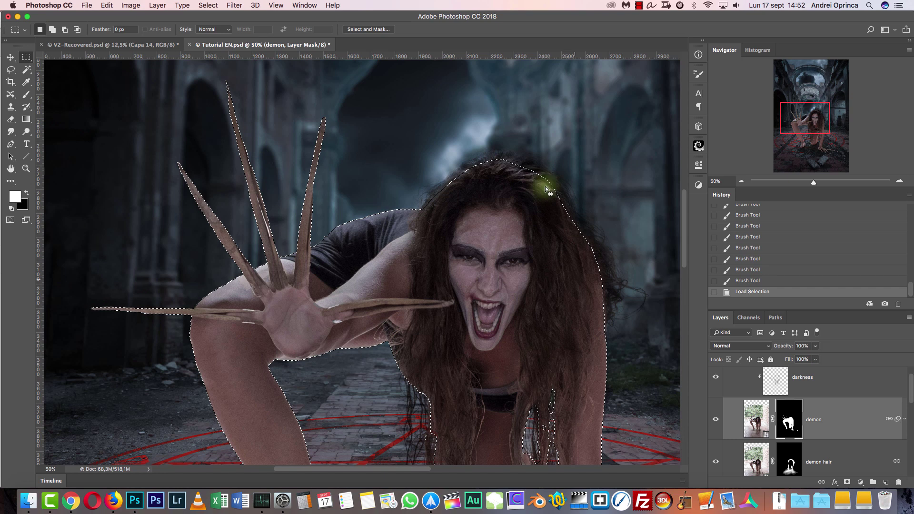
Intersect the selection with a freehand Lasso outline around the raised hand's claws, and make the darkness layer active
{"action": "left_click", "coordinate": [10, 71]}
{"action": "left_click", "coordinate": [49, 69]}
{"action": "key", "text": "shift"}
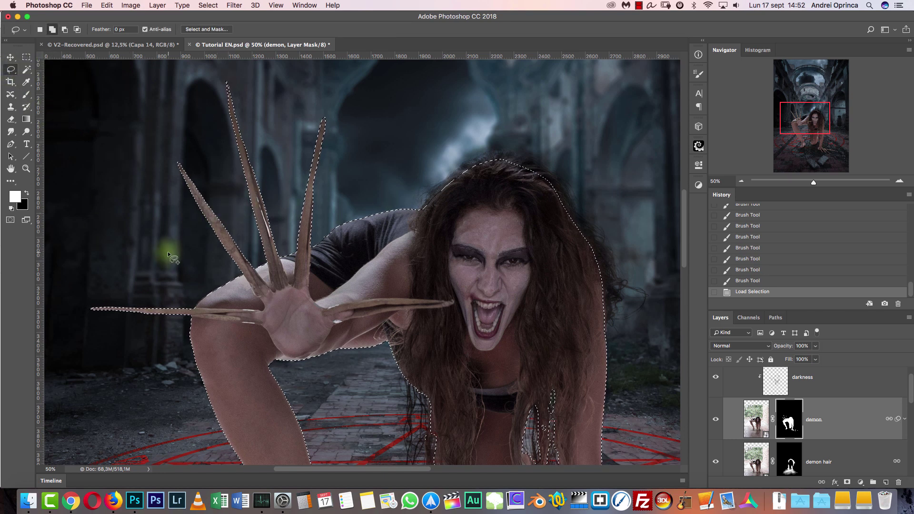
{"action": "key", "text": "shift"}
{"action": "key", "text": "shift+alt"}
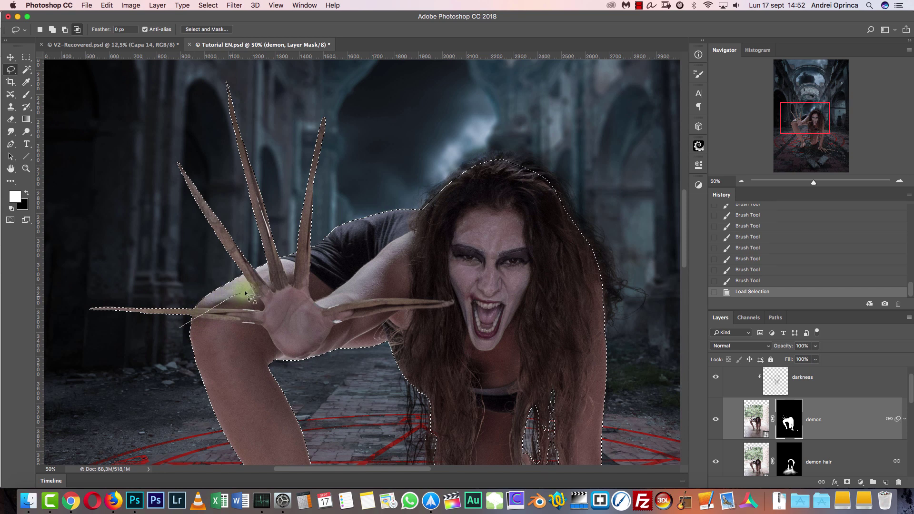
{"action": "left_click_drag", "start_coordinate": [316, 242], "coordinate": [347, 158]}
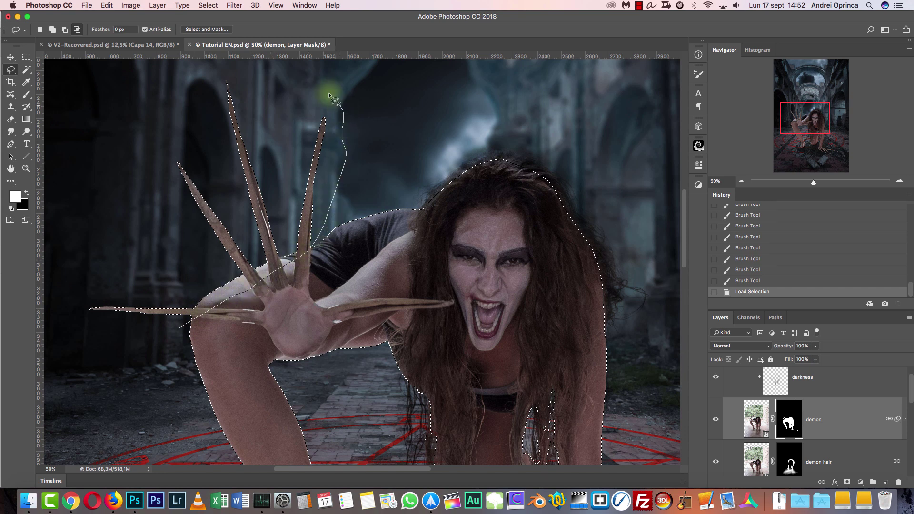
{"action": "mouse_move", "coordinate": [228, 66]}
{"action": "left_mouse_down"}
{"action": "mouse_move", "coordinate": [81, 153]}
{"action": "mouse_move", "coordinate": [81, 326]}
{"action": "mouse_move", "coordinate": [119, 371]}
{"action": "mouse_move", "coordinate": [143, 371]}
{"action": "left_mouse_up"}
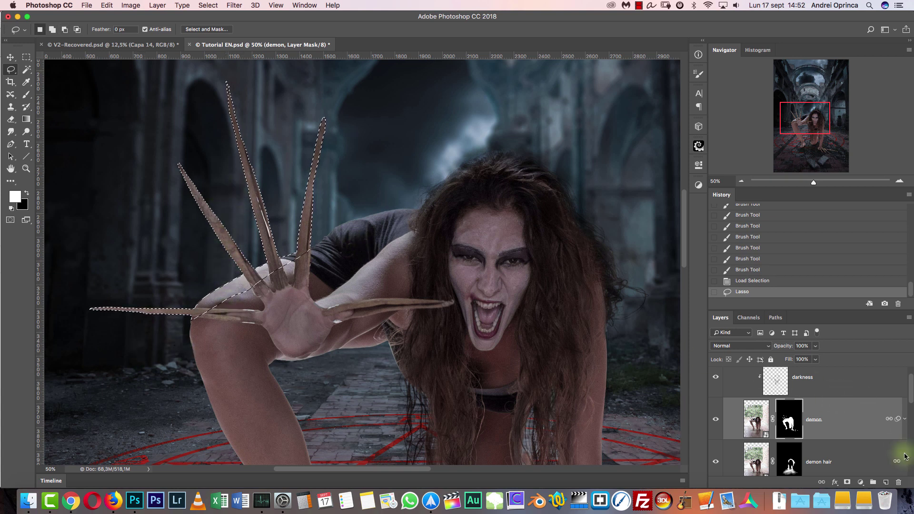
{"action": "scroll", "coordinate": [895, 395], "scroll_direction": "up", "scroll_amount": 3}
{"action": "left_click", "coordinate": [871, 402]}
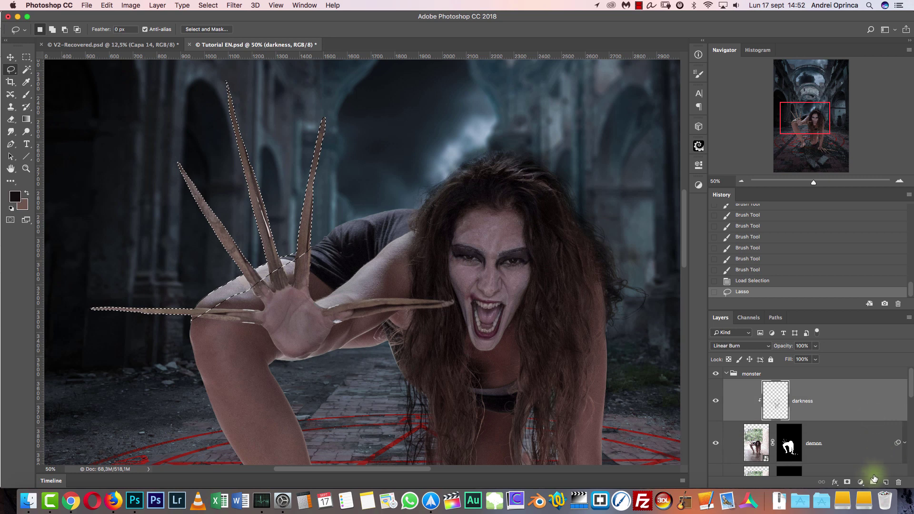
{"action": "left_click", "coordinate": [861, 481]}
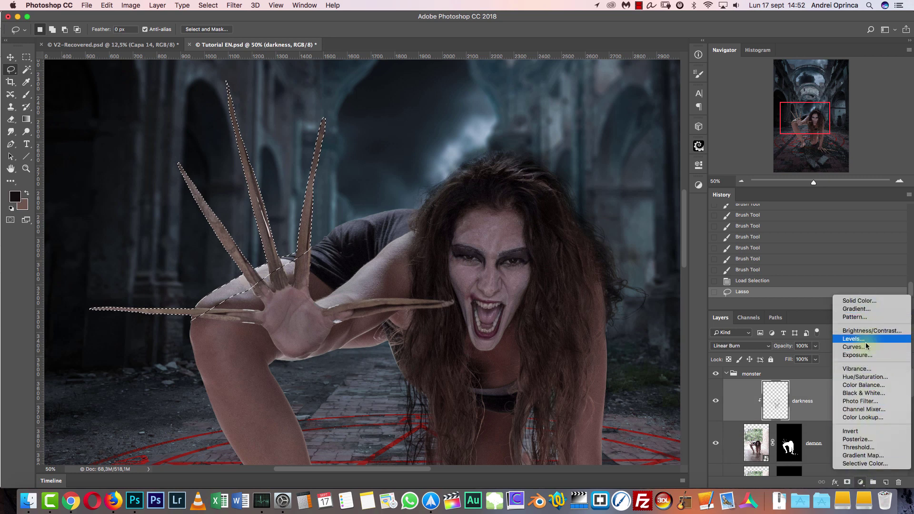
{"action": "left_click", "coordinate": [821, 400]}
{"action": "left_click", "coordinate": [886, 482]}
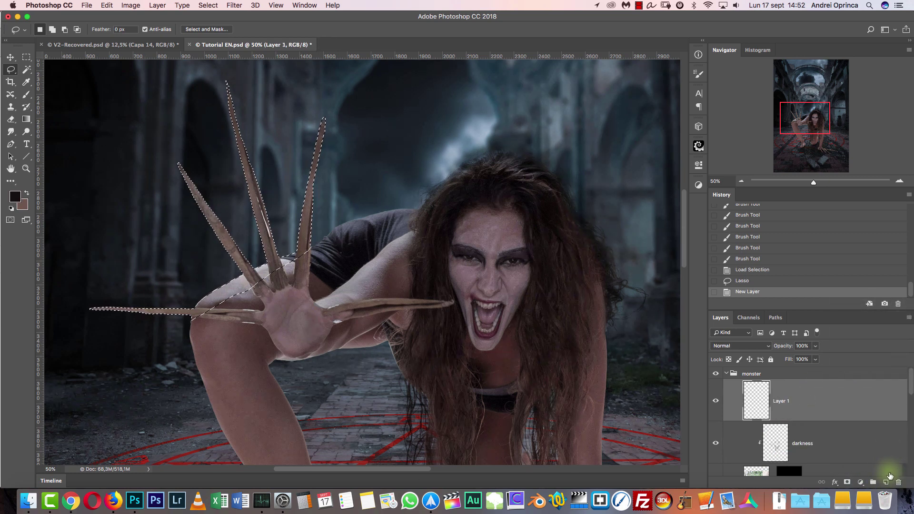
{"action": "key", "text": "super+z"}
Add a Curves adjustment layer above the darkness layer from the claw selection and display its mask alone
{"action": "left_click", "coordinate": [861, 482]}
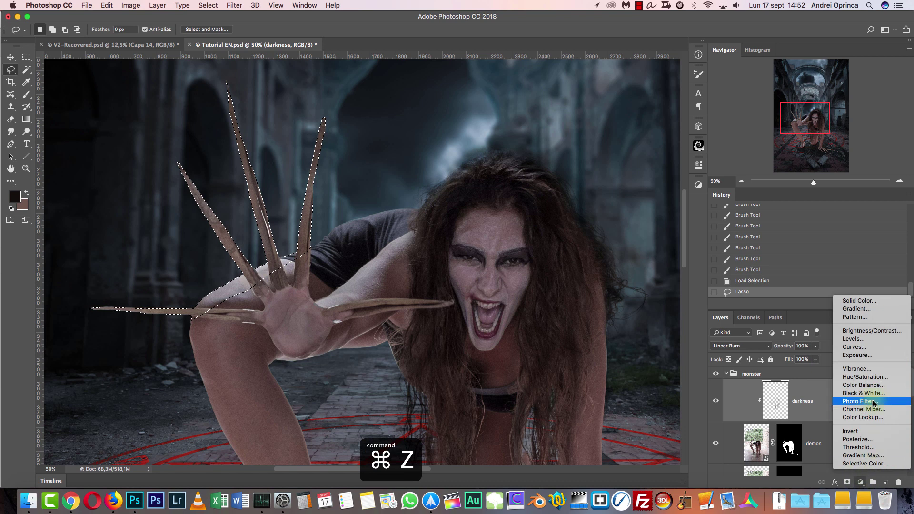
{"action": "left_click", "coordinate": [865, 347]}
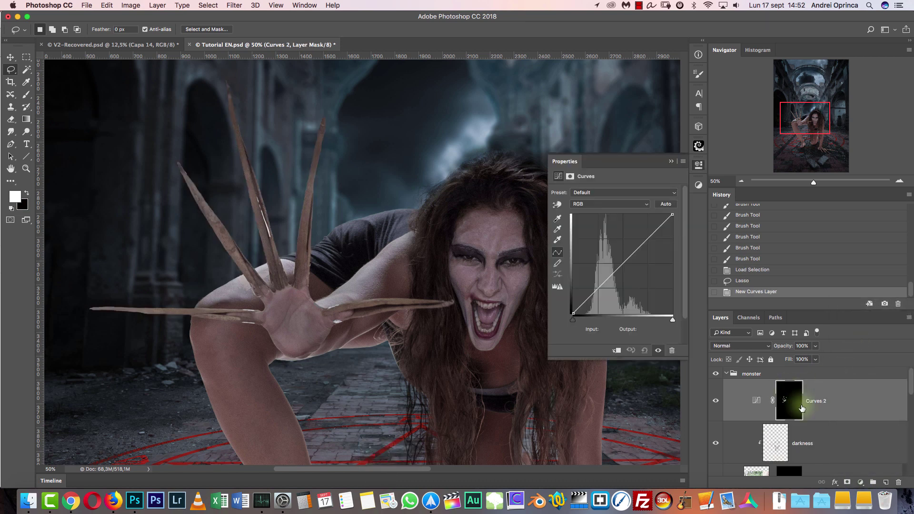
{"action": "left_click", "coordinate": [784, 404], "text": "alt"}
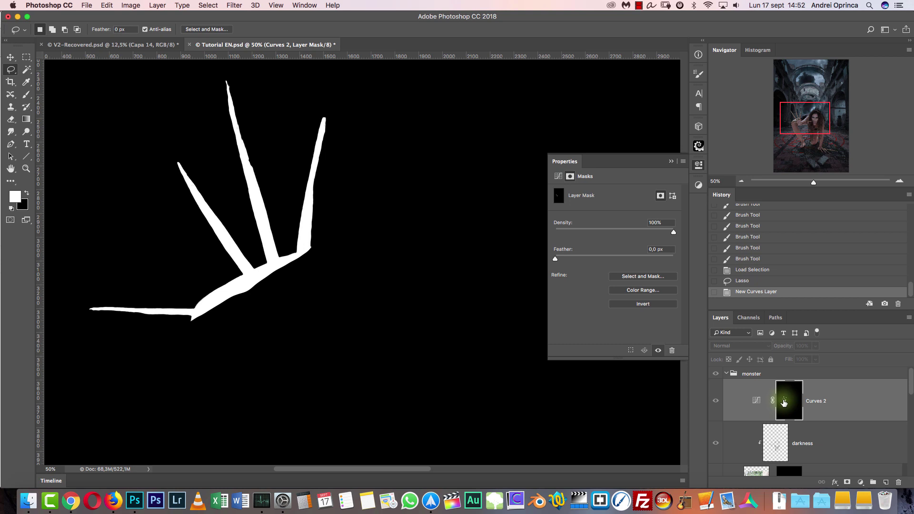
Leave the mask-only view and examine the raised hand's claws in the full image
{"action": "left_click", "coordinate": [784, 401], "text": "alt"}
{"action": "left_click", "coordinate": [671, 162]}
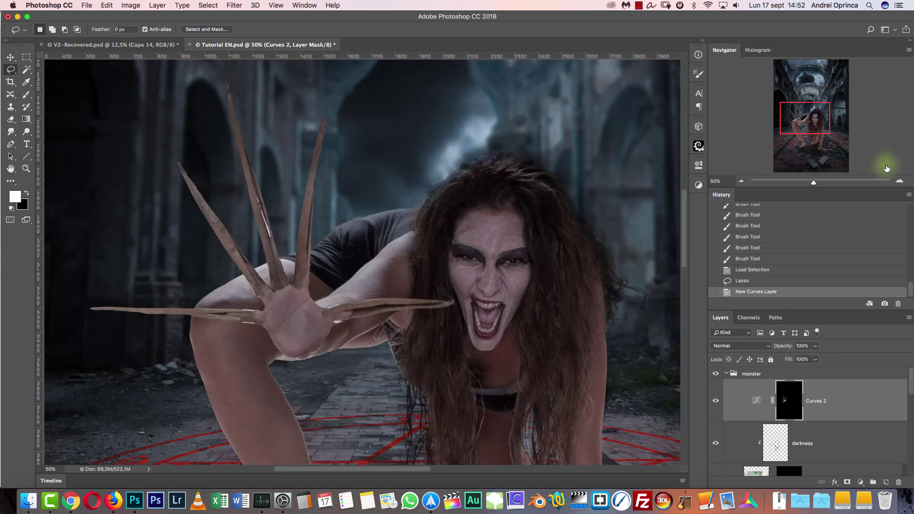
{"action": "left_click", "coordinate": [899, 181]}
{"action": "left_click", "coordinate": [899, 181]}
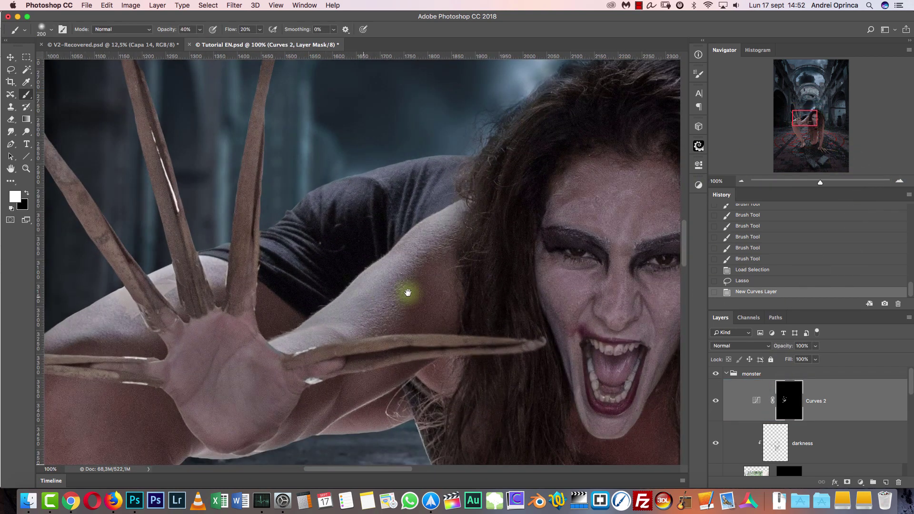
{"action": "key", "text": "b"}
{"action": "left_click_drag", "start_coordinate": [408, 292], "coordinate": [606, 318]}
{"action": "left_click", "coordinate": [740, 182]}
{"action": "left_click", "coordinate": [741, 181]}
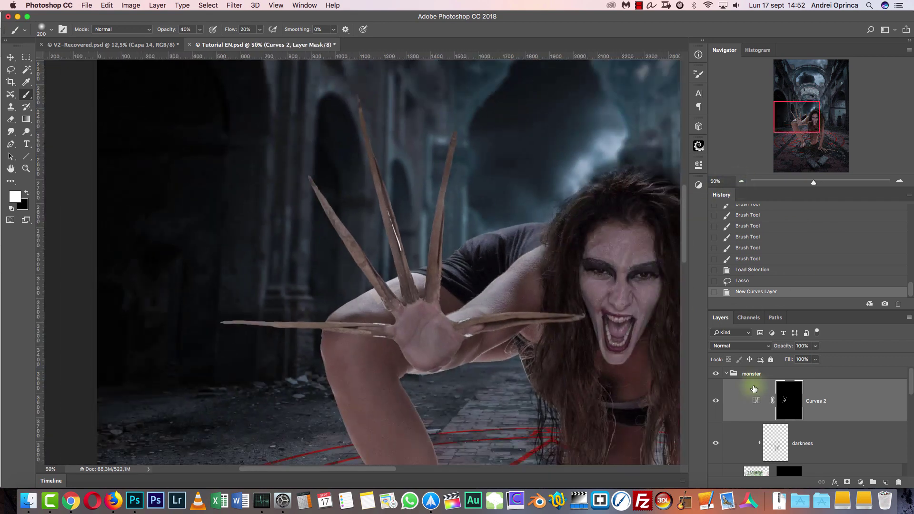
Darken the claws by pulling the Curves 2 midtones down and slightly lowering the upper part of the curve
{"action": "double_click", "coordinate": [757, 401]}
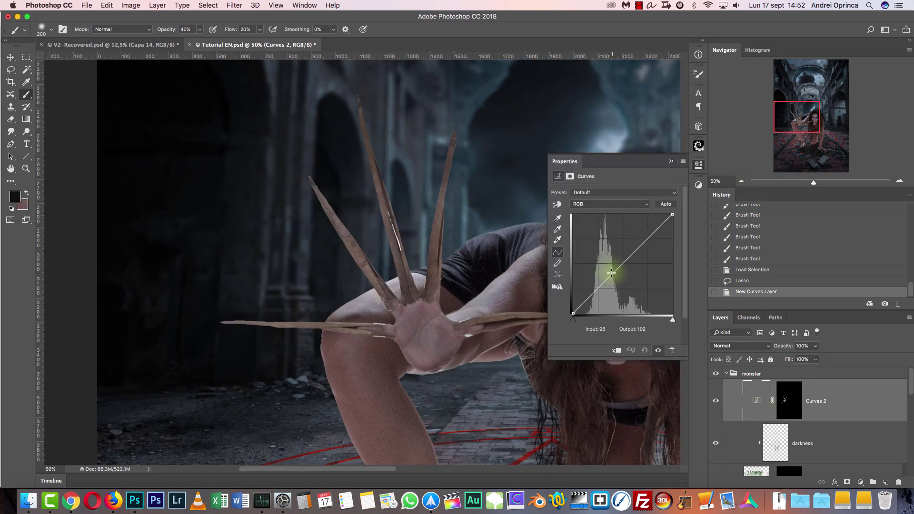
{"action": "left_click_drag", "start_coordinate": [611, 272], "coordinate": [619, 289]}
{"action": "left_click_drag", "start_coordinate": [646, 258], "coordinate": [646, 260]}
{"action": "left_click", "coordinate": [670, 162]}
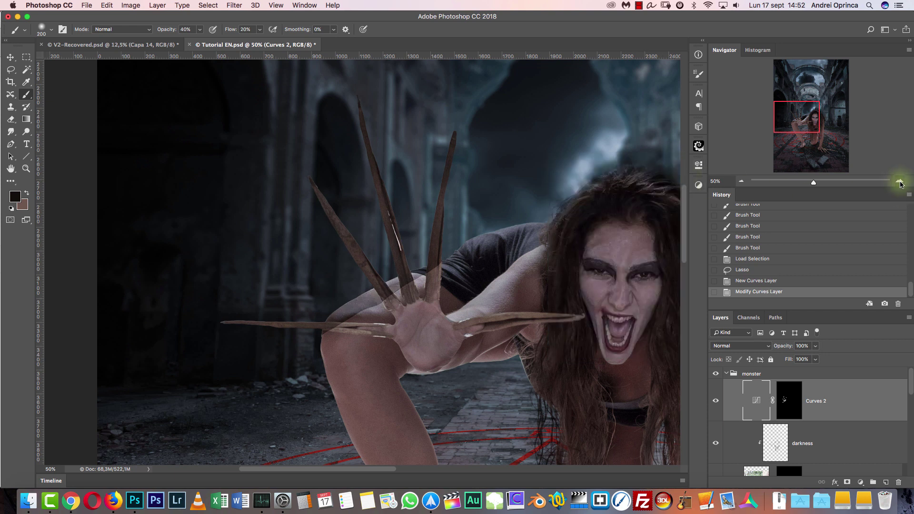
Activate the Curves 2 mask and set the brush to 60 px with 100% hardness, opacity and flow
{"action": "left_click", "coordinate": [899, 181]}
{"action": "left_click", "coordinate": [898, 181]}
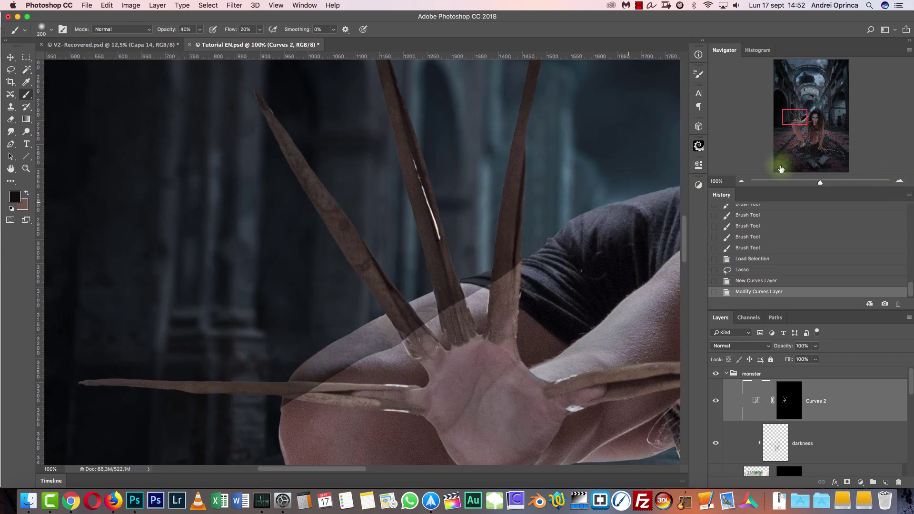
{"action": "left_click", "coordinate": [899, 182]}
{"action": "left_click", "coordinate": [789, 398]}
{"action": "key", "text": "d"}
{"action": "mouse_move", "coordinate": [428, 348]}
{"action": "left_mouse_down"}
{"action": "mouse_move", "coordinate": [416, 204]}
{"action": "mouse_move", "coordinate": [394, 142]}
{"action": "left_mouse_up"}
{"action": "key", "text": "bracketleft"}
{"action": "key", "text": "bracketleft"}
{"action": "key", "text": "bracketleft"}
{"action": "key", "text": "bracketleft"}
{"action": "key", "text": "bracketleft"}
{"action": "key", "text": "bracketleft"}
{"action": "key", "text": "bracketleft"}
{"action": "key", "text": "bracketleft"}
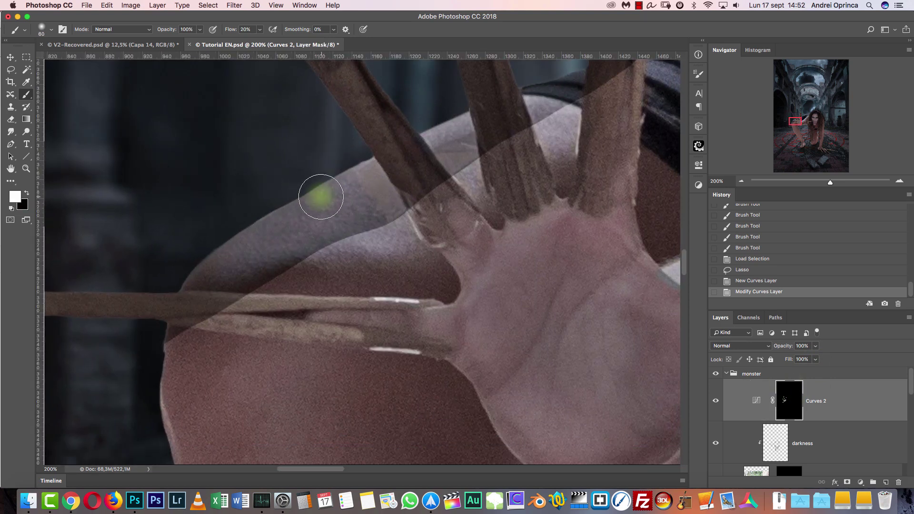
{"action": "right_click", "coordinate": [394, 173]}
{"action": "left_click_drag", "start_coordinate": [478, 213], "coordinate": [500, 213]}
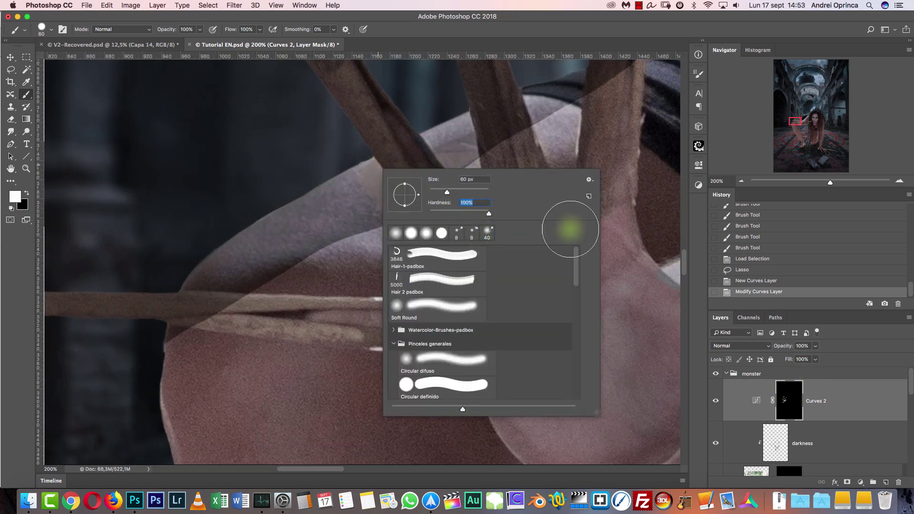
{"action": "left_click", "coordinate": [780, 388]}
Paint black on the Curves 2 mask with a 30 px brush over the knee and clothing around the claws to remove the darkening there
{"action": "key", "text": "x"}
{"action": "key", "text": "bracketleft"}
{"action": "key", "text": "bracketleft"}
{"action": "key", "text": "bracketleft"}
{"action": "key", "text": "bracketleft"}
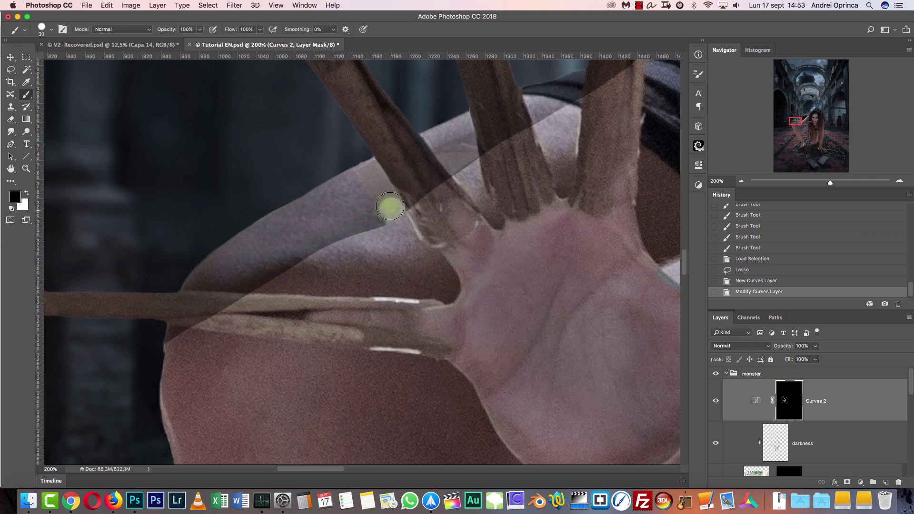
{"action": "mouse_move", "coordinate": [366, 167]}
{"action": "left_mouse_down"}
{"action": "mouse_move", "coordinate": [330, 186]}
{"action": "mouse_move", "coordinate": [267, 231]}
{"action": "mouse_move", "coordinate": [352, 197]}
{"action": "mouse_move", "coordinate": [373, 210]}
{"action": "mouse_move", "coordinate": [323, 236]}
{"action": "mouse_move", "coordinate": [335, 242]}
{"action": "mouse_move", "coordinate": [238, 241]}
{"action": "mouse_move", "coordinate": [190, 276]}
{"action": "mouse_move", "coordinate": [277, 262]}
{"action": "mouse_move", "coordinate": [238, 270]}
{"action": "mouse_move", "coordinate": [264, 277]}
{"action": "mouse_move", "coordinate": [195, 276]}
{"action": "mouse_move", "coordinate": [159, 289]}
{"action": "left_mouse_up"}
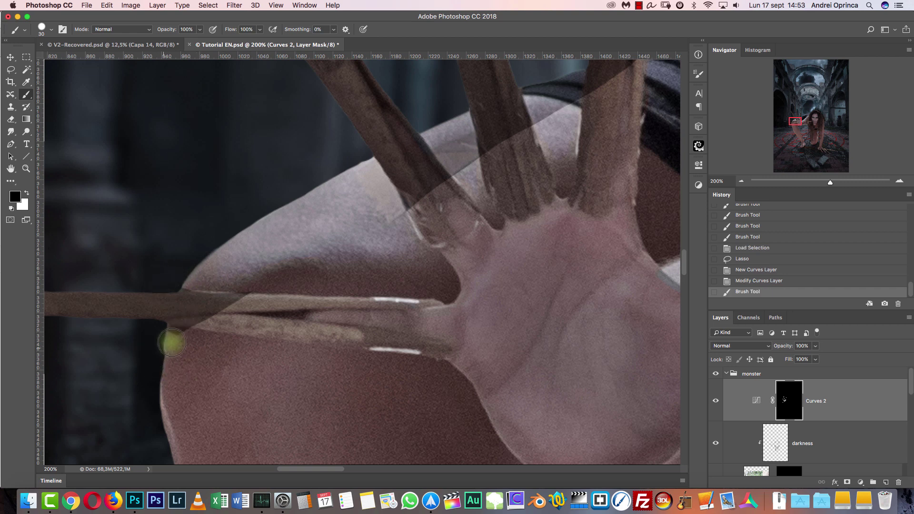
{"action": "left_click_drag", "start_coordinate": [178, 341], "coordinate": [190, 344]}
{"action": "left_click_drag", "start_coordinate": [506, 245], "coordinate": [372, 367]}
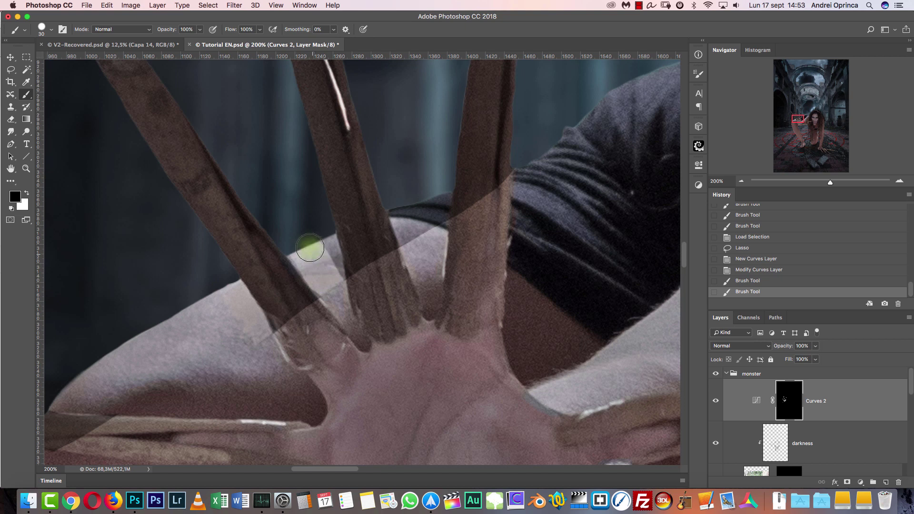
{"action": "left_click_drag", "start_coordinate": [324, 244], "coordinate": [328, 243]}
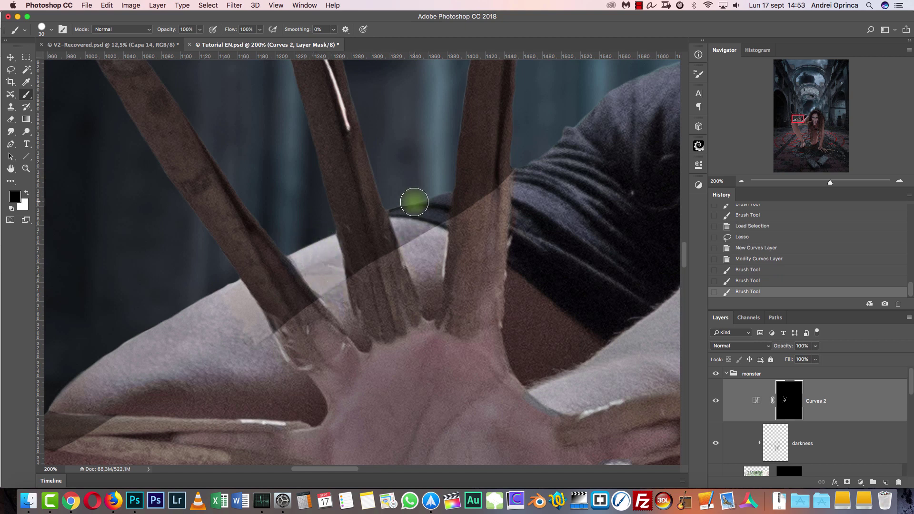
{"action": "mouse_move", "coordinate": [406, 210]}
{"action": "left_mouse_down"}
{"action": "mouse_move", "coordinate": [431, 208]}
{"action": "mouse_move", "coordinate": [439, 191]}
{"action": "mouse_move", "coordinate": [431, 224]}
{"action": "left_mouse_up"}
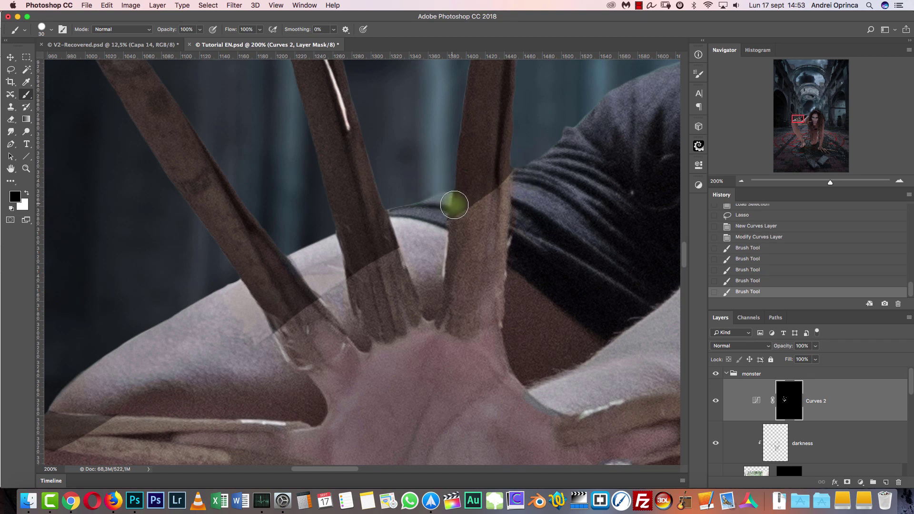
Paint white on the Curves 2 mask over the bases of the three upright claws to extend the darkening towards the palm
{"action": "key", "text": "x"}
{"action": "mouse_move", "coordinate": [495, 179]}
{"action": "left_mouse_down"}
{"action": "mouse_move", "coordinate": [480, 253]}
{"action": "mouse_move", "coordinate": [477, 205]}
{"action": "mouse_move", "coordinate": [464, 251]}
{"action": "mouse_move", "coordinate": [462, 323]}
{"action": "mouse_move", "coordinate": [482, 284]}
{"action": "mouse_move", "coordinate": [496, 203]}
{"action": "mouse_move", "coordinate": [489, 312]}
{"action": "mouse_move", "coordinate": [470, 325]}
{"action": "left_mouse_up"}
{"action": "mouse_move", "coordinate": [390, 270]}
{"action": "left_mouse_down"}
{"action": "mouse_move", "coordinate": [388, 327]}
{"action": "mouse_move", "coordinate": [363, 271]}
{"action": "mouse_move", "coordinate": [372, 321]}
{"action": "mouse_move", "coordinate": [404, 331]}
{"action": "mouse_move", "coordinate": [401, 288]}
{"action": "mouse_move", "coordinate": [396, 326]}
{"action": "left_mouse_up"}
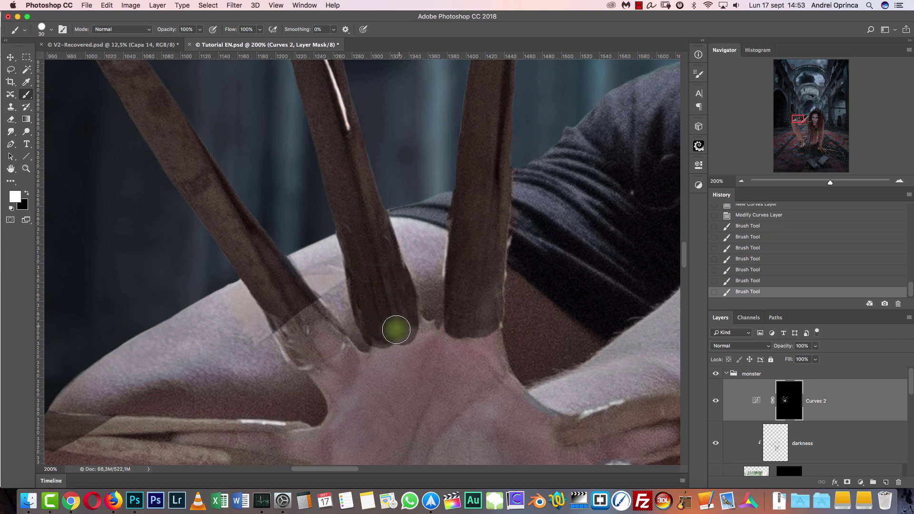
{"action": "mouse_move", "coordinate": [310, 306]}
{"action": "left_mouse_down"}
{"action": "mouse_move", "coordinate": [331, 340]}
{"action": "mouse_move", "coordinate": [297, 344]}
{"action": "left_mouse_up"}
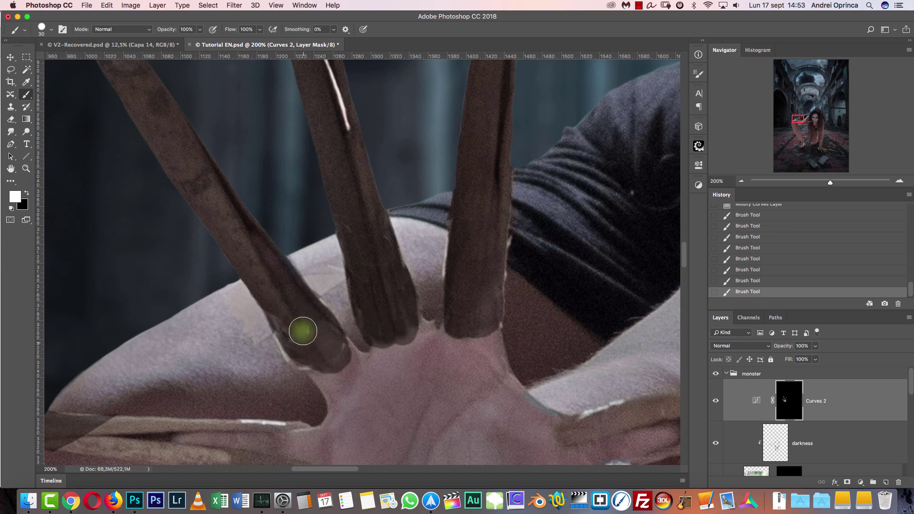
Paint white on the mask with a 20 px brush along both strips of the horizontal thin claw's base beside the knee
{"action": "mouse_move", "coordinate": [323, 408]}
{"action": "left_mouse_down"}
{"action": "mouse_move", "coordinate": [398, 224]}
{"action": "mouse_move", "coordinate": [414, 213]}
{"action": "left_mouse_up"}
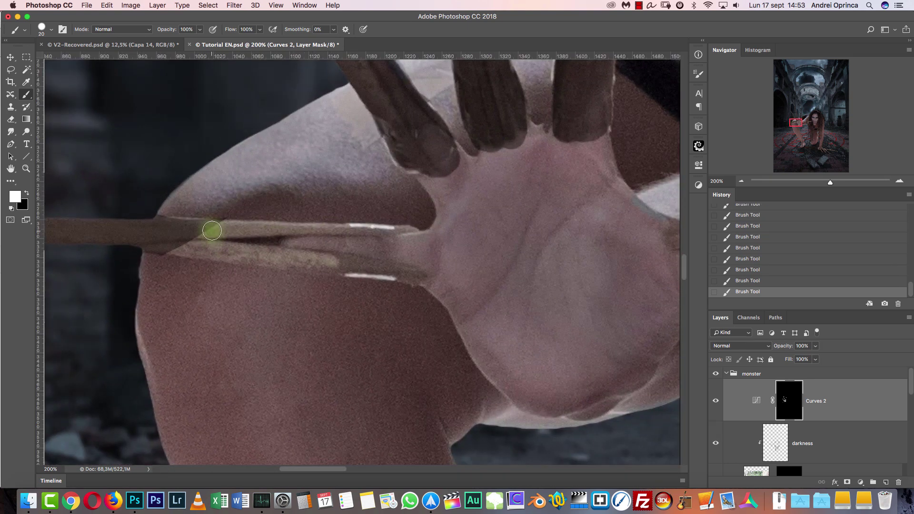
{"action": "left_click_drag", "start_coordinate": [261, 232], "coordinate": [365, 238]}
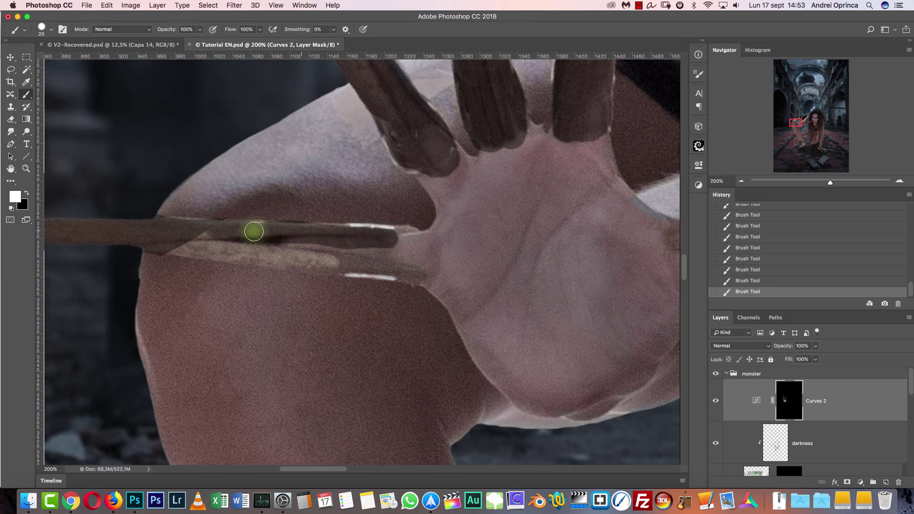
{"action": "left_click_drag", "start_coordinate": [179, 243], "coordinate": [404, 267]}
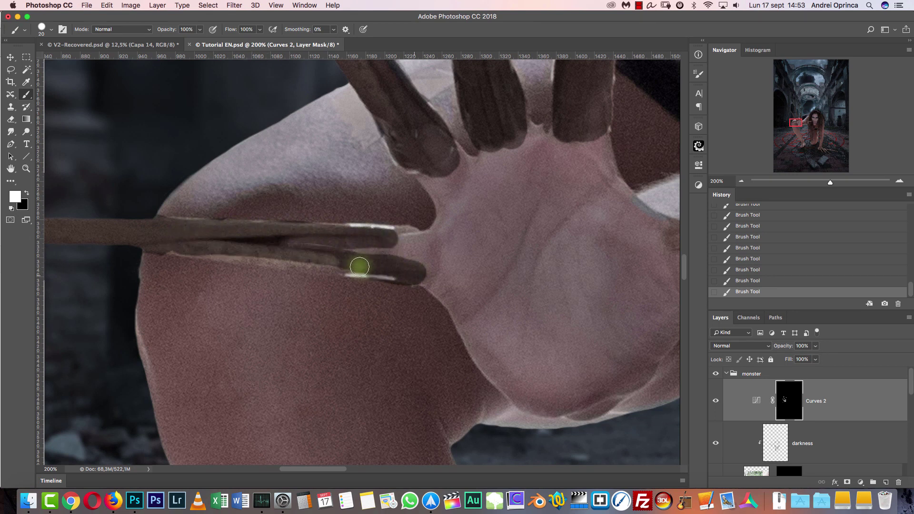
Check the claws against the whole figure and delete the Curves 2 layer
{"action": "key", "text": "super+1"}
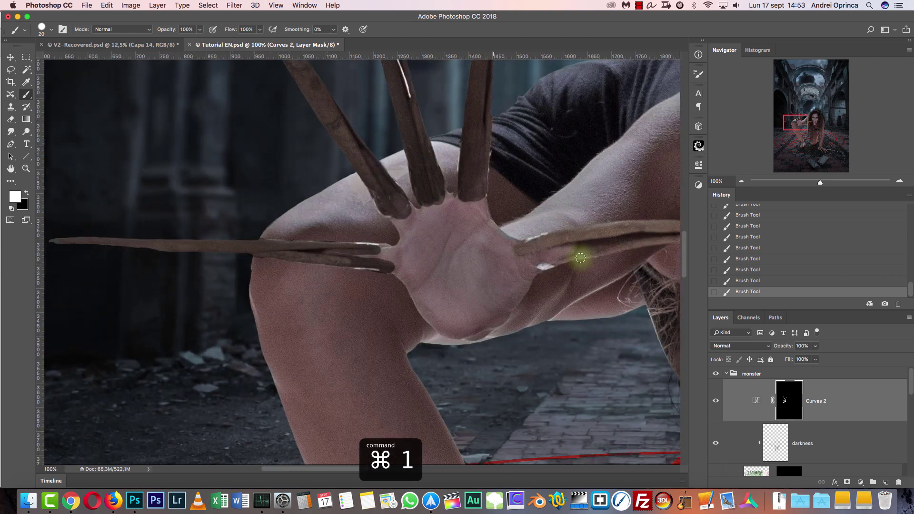
{"action": "left_click", "coordinate": [741, 181]}
{"action": "left_click", "coordinate": [741, 182]}
{"action": "left_click_drag", "start_coordinate": [472, 224], "coordinate": [311, 245]}
{"action": "left_click_drag", "start_coordinate": [880, 405], "coordinate": [898, 482]}
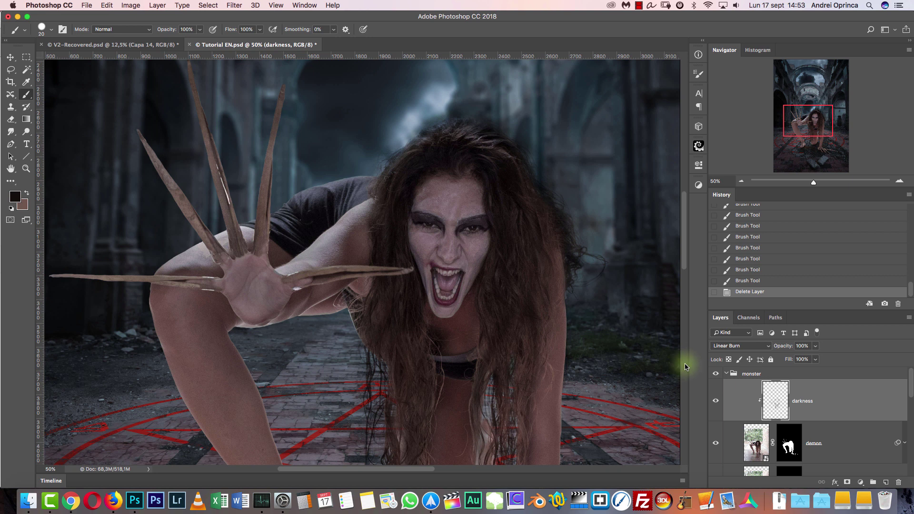
{"action": "left_click", "coordinate": [850, 449]}
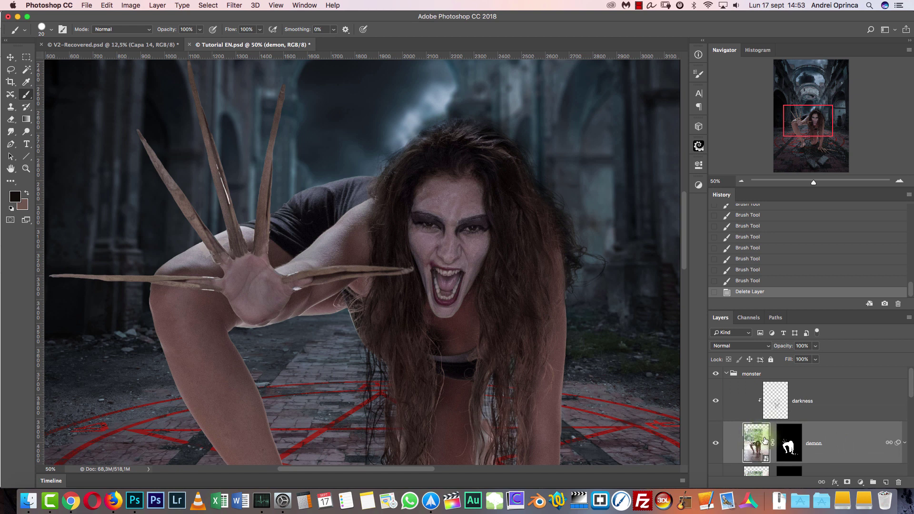
{"action": "scroll", "coordinate": [911, 385], "scroll_direction": "down", "scroll_amount": 1}
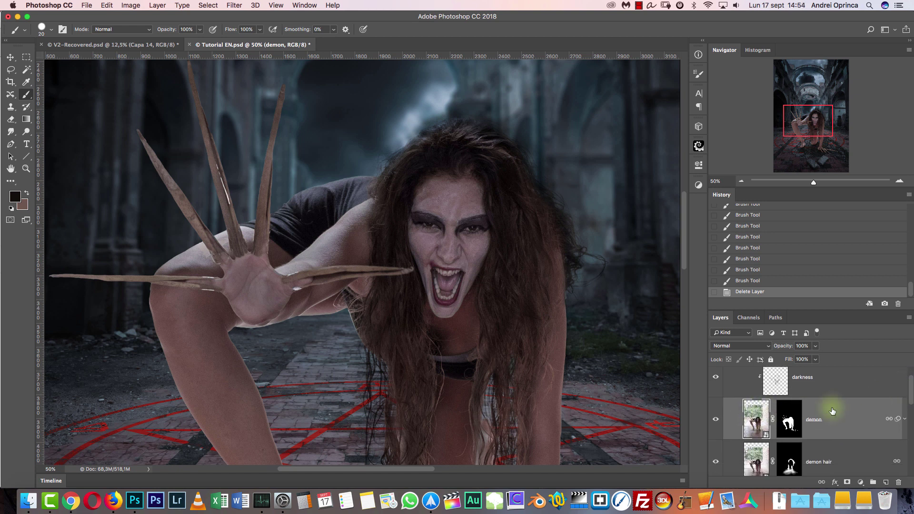
{"action": "left_click", "coordinate": [853, 392]}
{"action": "left_click", "coordinate": [860, 482]}
{"action": "left_click", "coordinate": [847, 376]}
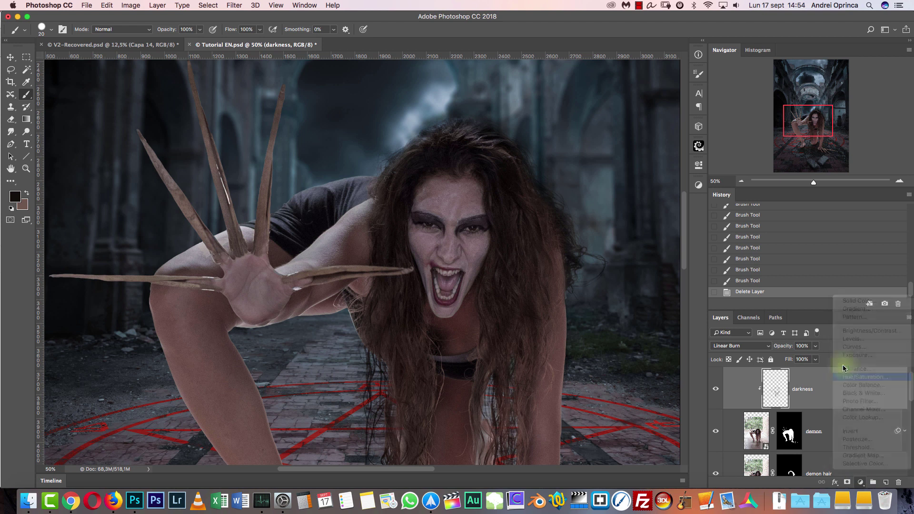
{"action": "key", "text": "super+alt+g"}
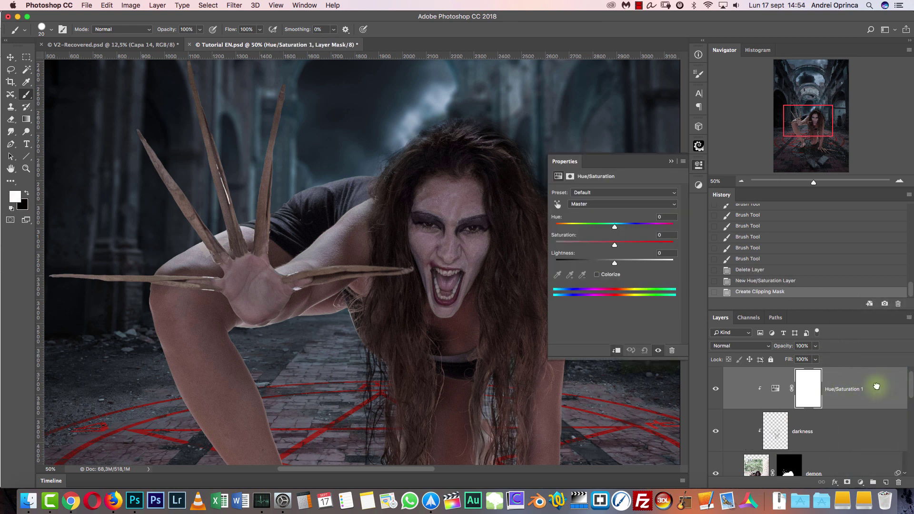
{"action": "key", "text": "Delete"}
Desaturate the demon layer by applying Hue/Saturation as a smart filter with Saturation -51
{"action": "left_click", "coordinate": [756, 420]}
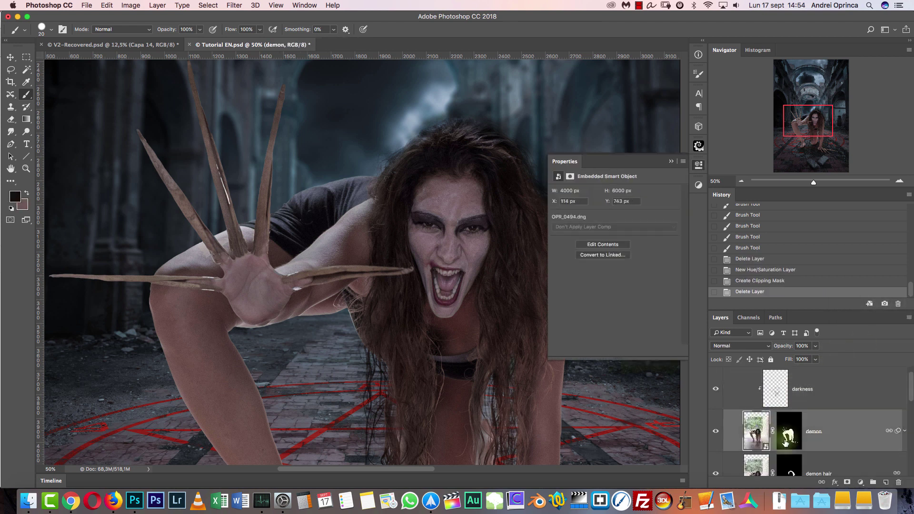
{"action": "key", "text": "super+u"}
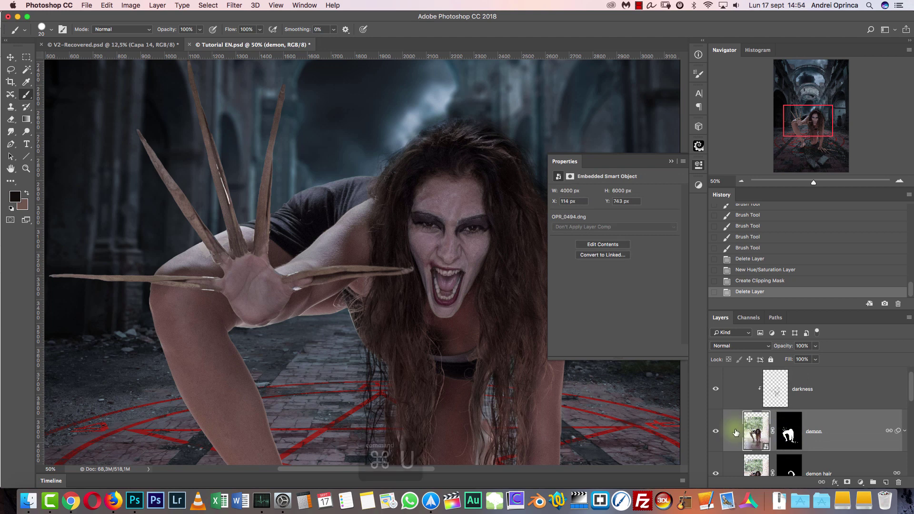
{"action": "left_click_drag", "start_coordinate": [527, 115], "coordinate": [847, 165]}
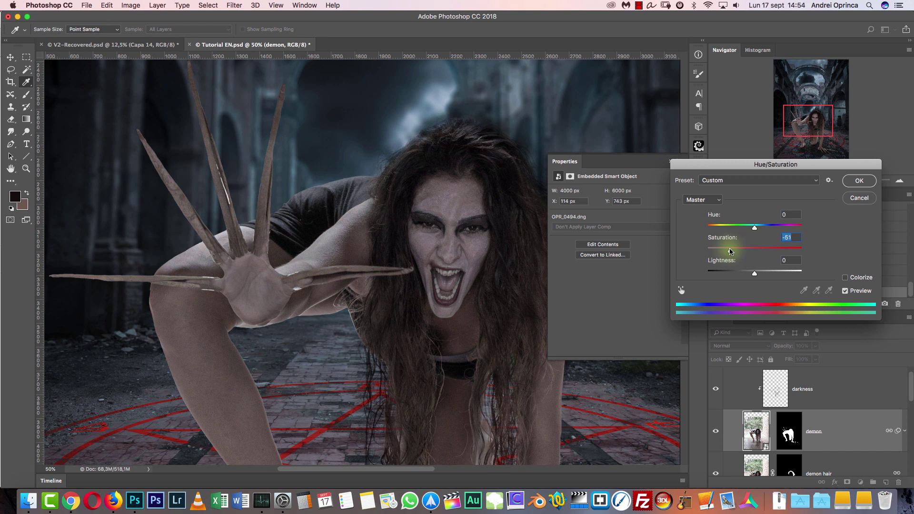
{"action": "left_click_drag", "start_coordinate": [483, 394], "coordinate": [358, 251]}
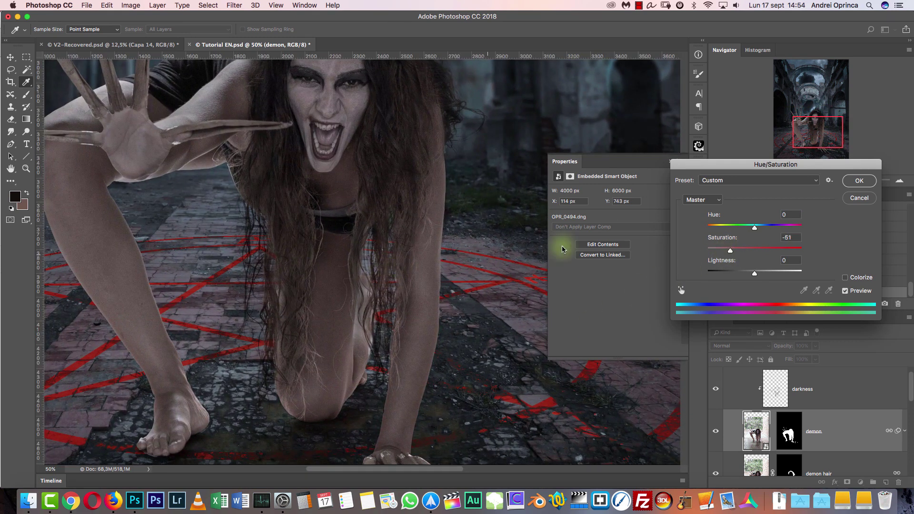
{"action": "left_click", "coordinate": [858, 182]}
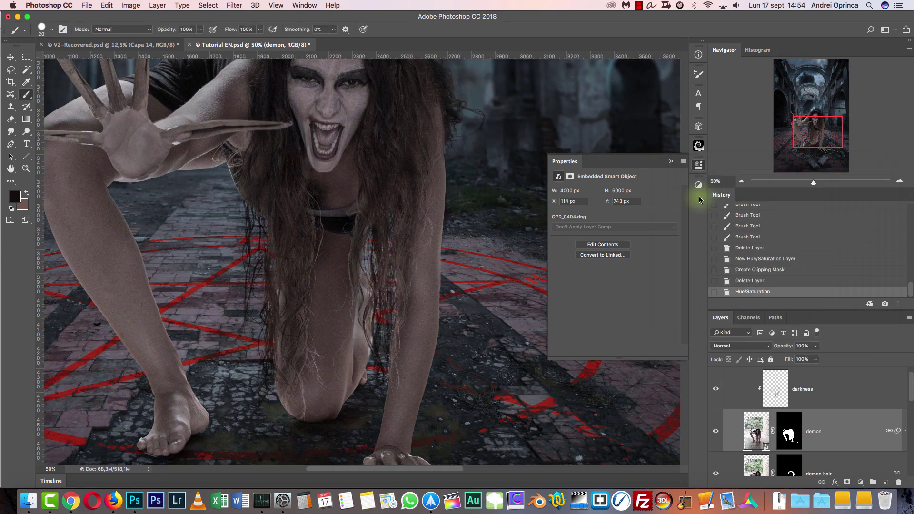
{"action": "left_click", "coordinate": [671, 162]}
Expand the demon layer's smart filters and switch Liquify and Hue/Saturation off and on to compare their effects
{"action": "left_click_drag", "start_coordinate": [530, 267], "coordinate": [695, 290]}
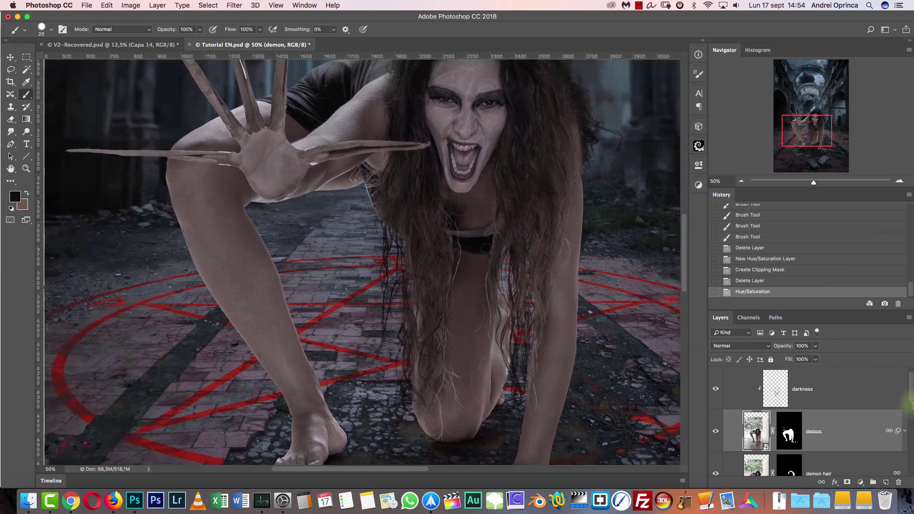
{"action": "left_click", "coordinate": [905, 432]}
{"action": "scroll", "coordinate": [900, 399], "scroll_direction": "down", "scroll_amount": 2}
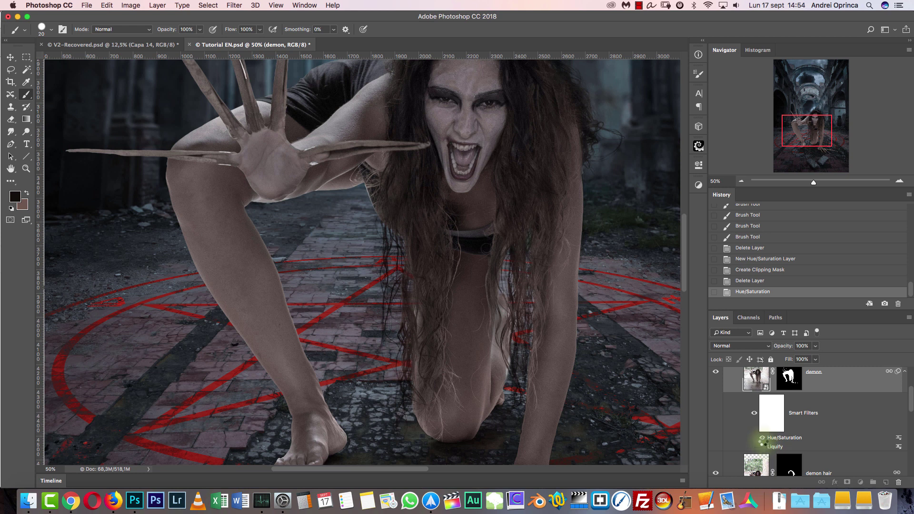
{"action": "left_click", "coordinate": [762, 446]}
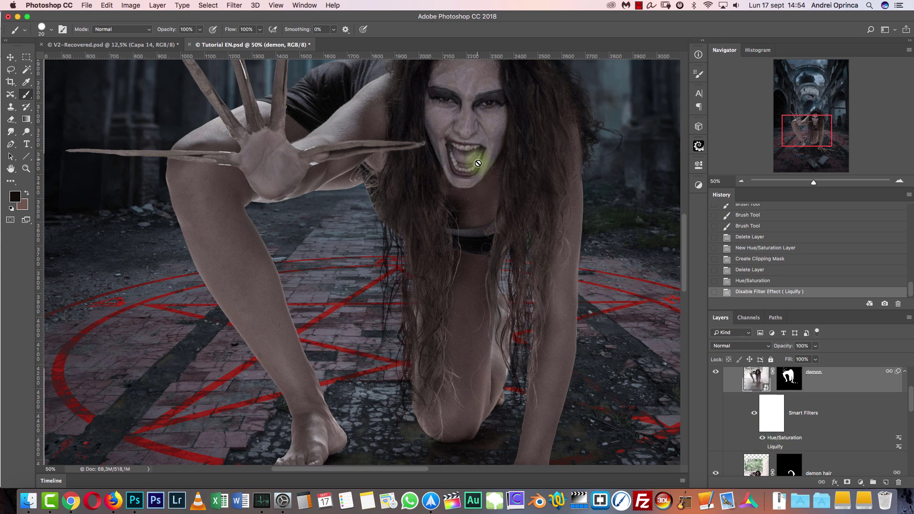
{"action": "left_click", "coordinate": [762, 446]}
{"action": "left_click", "coordinate": [762, 437]}
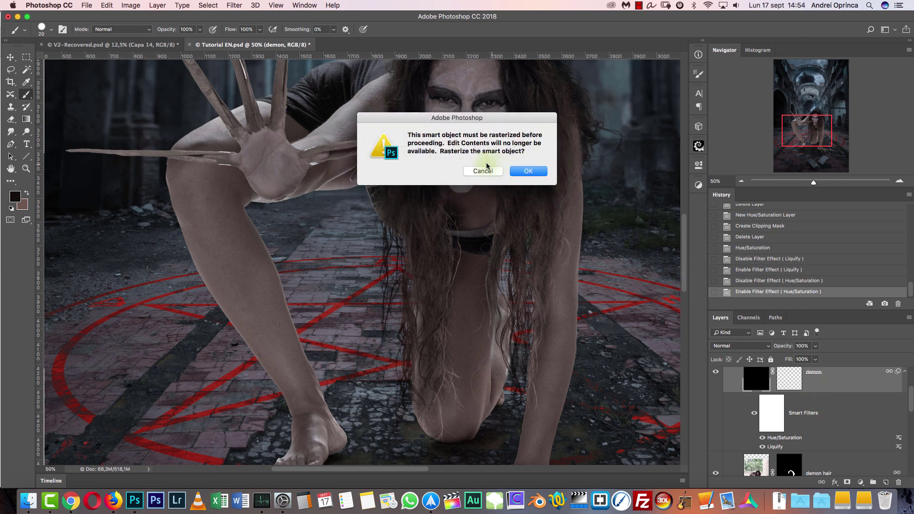
{"action": "left_click", "coordinate": [485, 170]}
Apply Levels to the demon layer as a smart filter with the midtones at 0,8 and the white input at 242
{"action": "scroll", "coordinate": [888, 401], "scroll_direction": "up", "scroll_amount": 2}
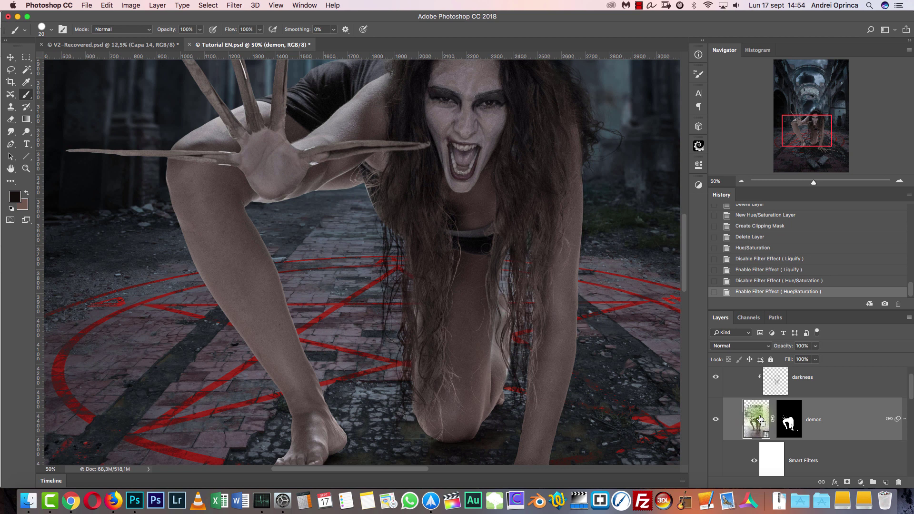
{"action": "key", "text": "super+l"}
{"action": "left_click_drag", "start_coordinate": [529, 105], "coordinate": [694, 100]}
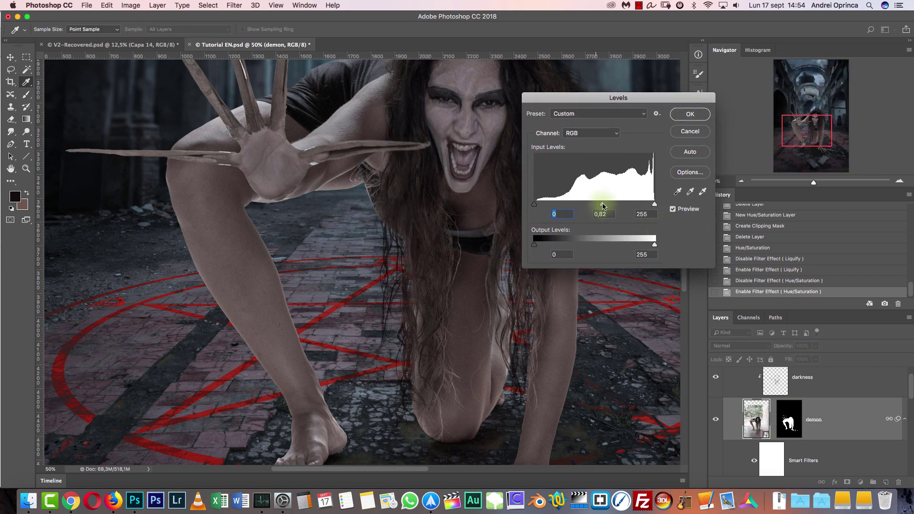
{"action": "left_click_drag", "start_coordinate": [606, 205], "coordinate": [606, 205]}
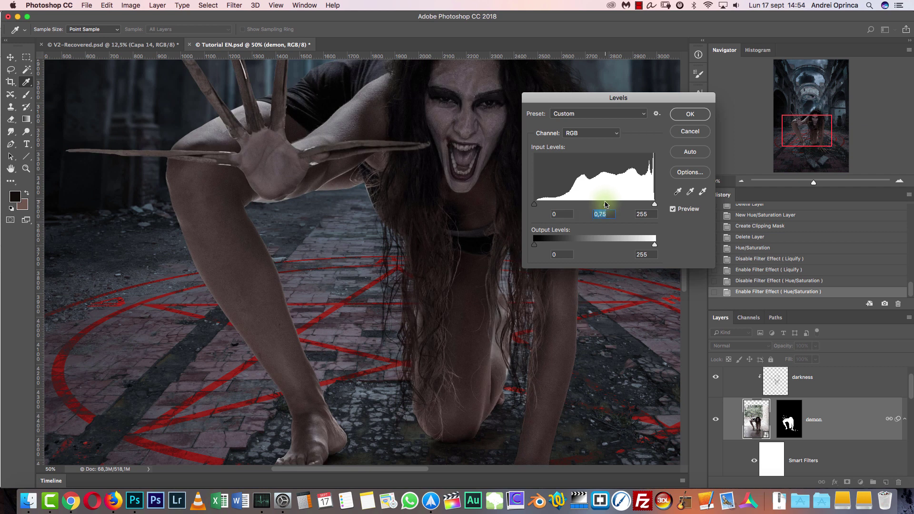
{"action": "left_click_drag", "start_coordinate": [527, 298], "coordinate": [465, 308]}
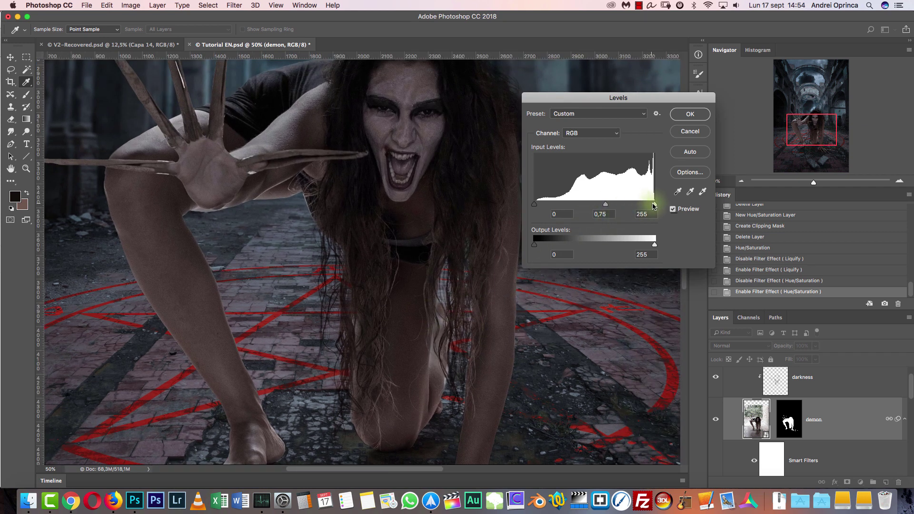
{"action": "left_click_drag", "start_coordinate": [650, 206], "coordinate": [645, 207]}
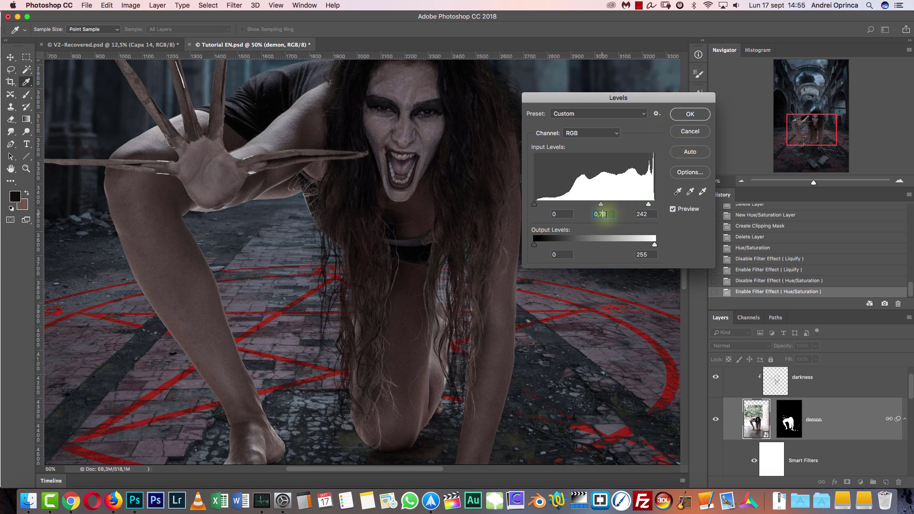
{"action": "key", "text": "BackSpace"}
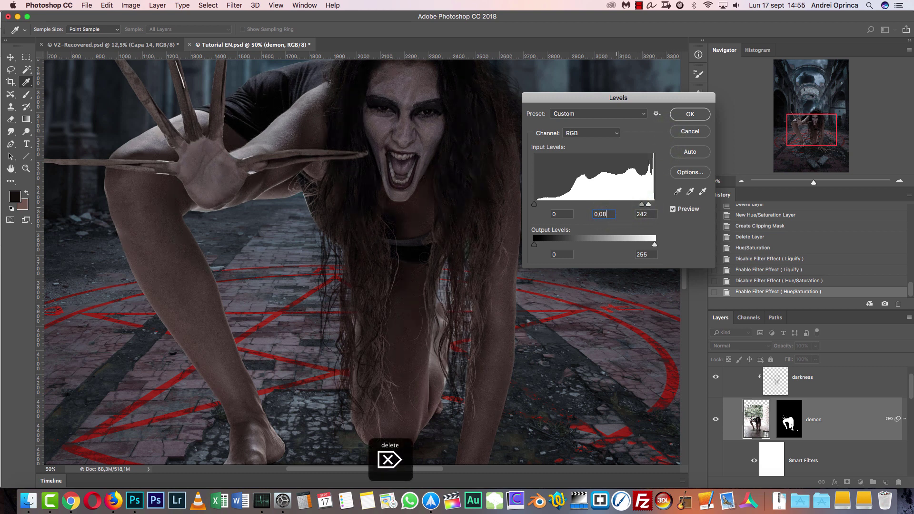
{"action": "key", "text": "BackSpace"}
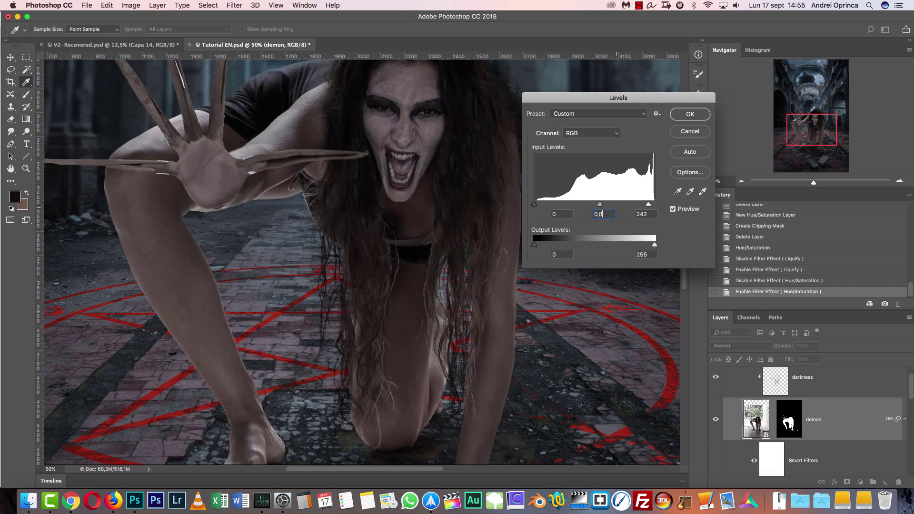
{"action": "left_click", "coordinate": [685, 118]}
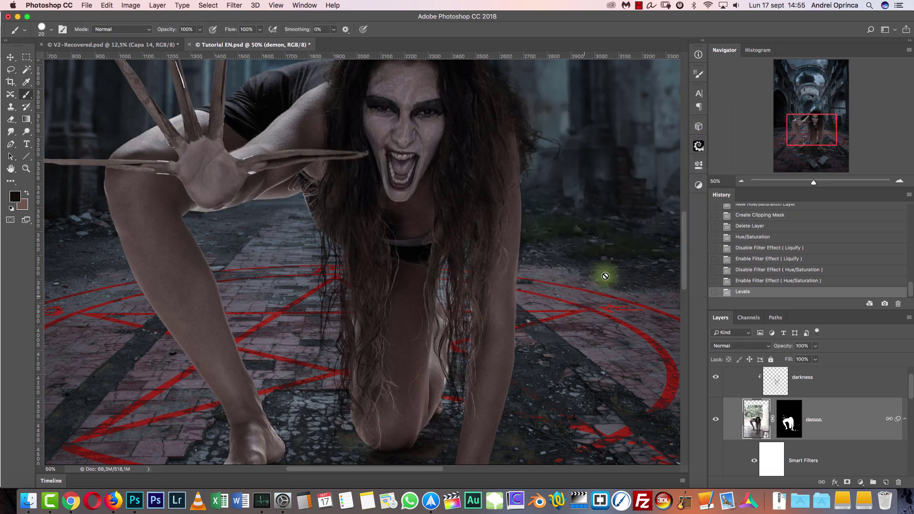
On the darkness layer, paint over the highlights on the foot and ankle with a soft brush at 20% opacity and 10% flow, enlarged to 125 px
{"action": "key", "text": "super+minus"}
{"action": "left_click_drag", "start_coordinate": [563, 292], "coordinate": [563, 258]}
{"action": "key", "text": "super+r"}
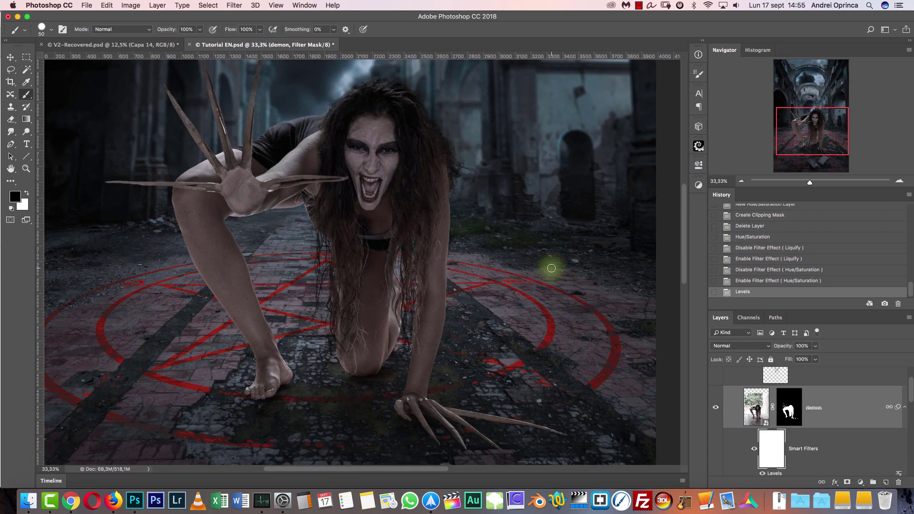
{"action": "left_click", "coordinate": [784, 378]}
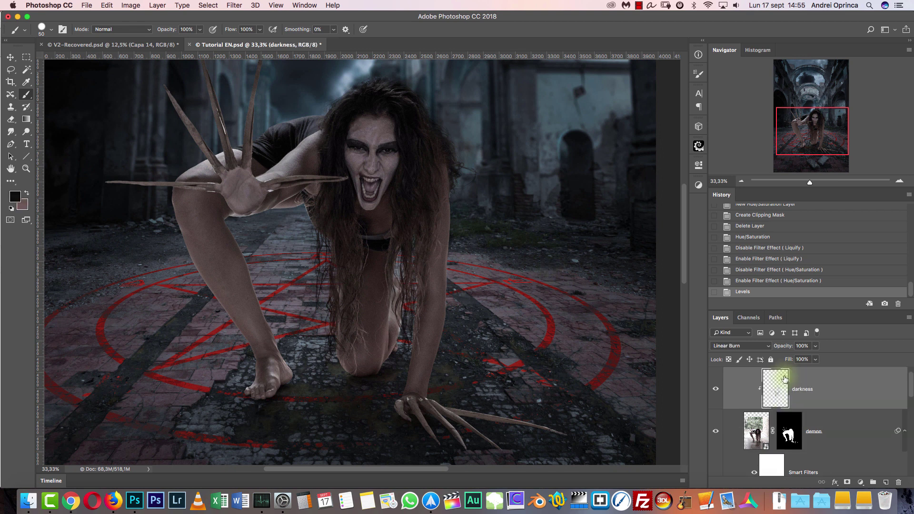
{"action": "left_click", "coordinate": [898, 181]}
{"action": "left_click", "coordinate": [899, 181]}
{"action": "left_click_drag", "start_coordinate": [420, 371], "coordinate": [488, 191]}
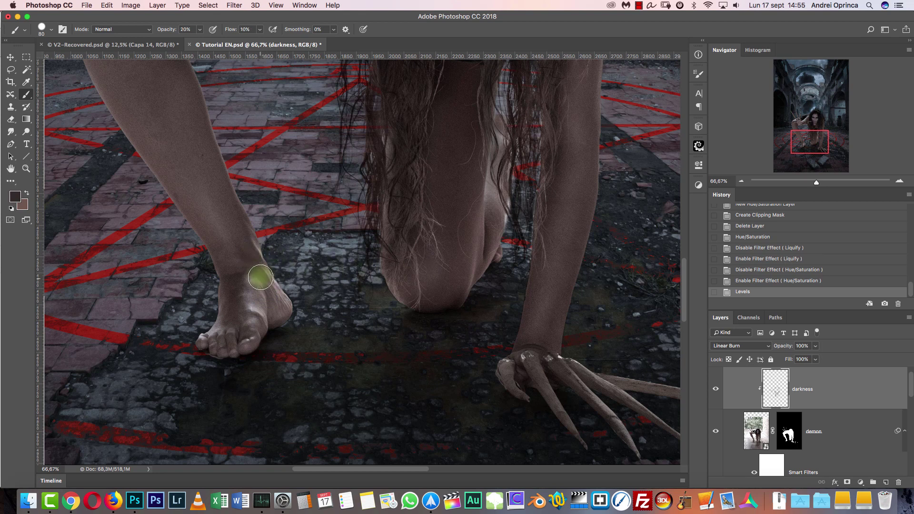
{"action": "right_click", "coordinate": [265, 269]}
{"action": "mouse_move", "coordinate": [360, 287]}
{"action": "left_mouse_down"}
{"action": "mouse_move", "coordinate": [265, 288]}
{"action": "mouse_move", "coordinate": [250, 311]}
{"action": "left_mouse_up"}
{"action": "mouse_move", "coordinate": [251, 310]}
{"action": "left_mouse_down"}
{"action": "mouse_move", "coordinate": [261, 284]}
{"action": "mouse_move", "coordinate": [278, 292]}
{"action": "mouse_move", "coordinate": [281, 323]}
{"action": "left_mouse_up"}
{"action": "key", "text": "bracketright"}
{"action": "key", "text": "bracketright"}
{"action": "key", "text": "bracketright"}
{"action": "left_click_drag", "start_coordinate": [279, 311], "coordinate": [266, 280]}
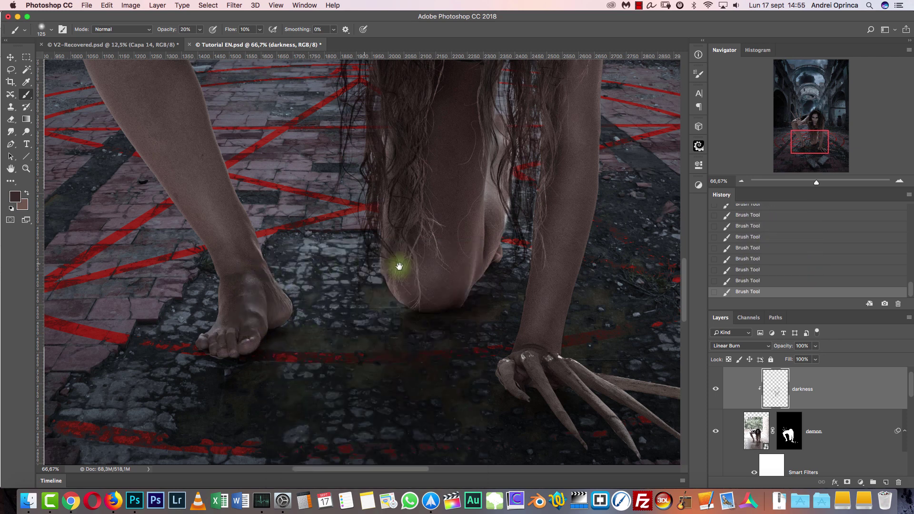
Add a new layer above the darkness layer, clip it to the demon and name it fix
{"action": "left_click_drag", "start_coordinate": [395, 319], "coordinate": [287, 229]}
{"action": "mouse_move", "coordinate": [294, 332]}
{"action": "left_mouse_down"}
{"action": "mouse_move", "coordinate": [229, 318]}
{"action": "mouse_move", "coordinate": [206, 234]}
{"action": "mouse_move", "coordinate": [485, 359]}
{"action": "mouse_move", "coordinate": [486, 253]}
{"action": "mouse_move", "coordinate": [356, 342]}
{"action": "left_mouse_up"}
{"action": "key", "text": "super+1"}
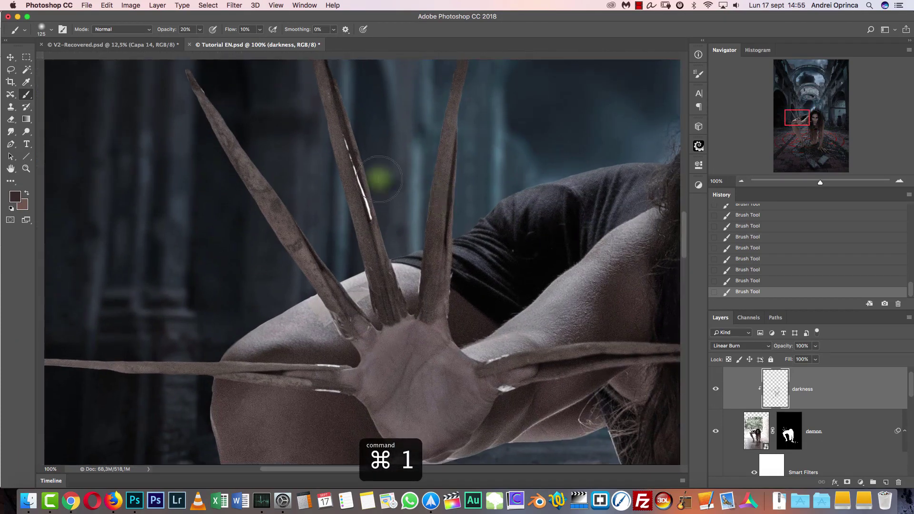
{"action": "key", "text": "bracketleft"}
{"action": "key", "text": "bracketleft"}
{"action": "key", "text": "bracketleft"}
{"action": "key", "text": "bracketleft"}
{"action": "key", "text": "bracketleft"}
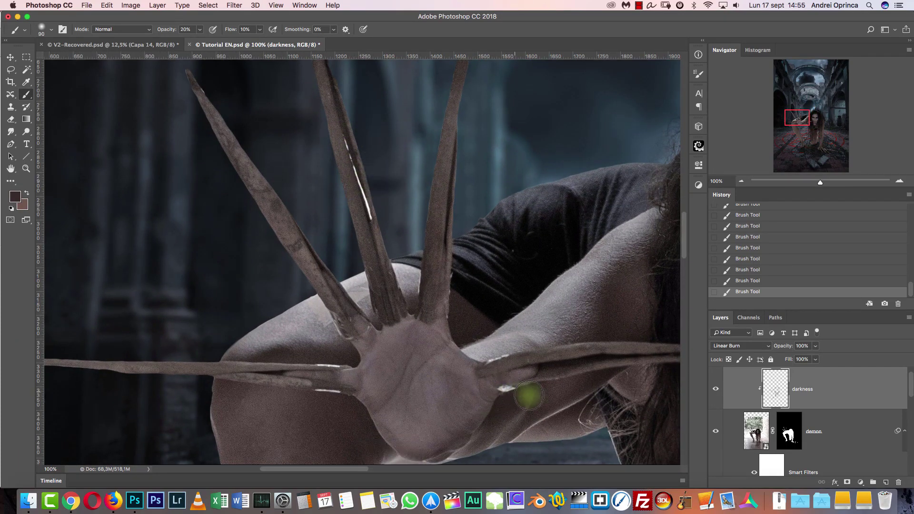
{"action": "left_click", "coordinate": [888, 483]}
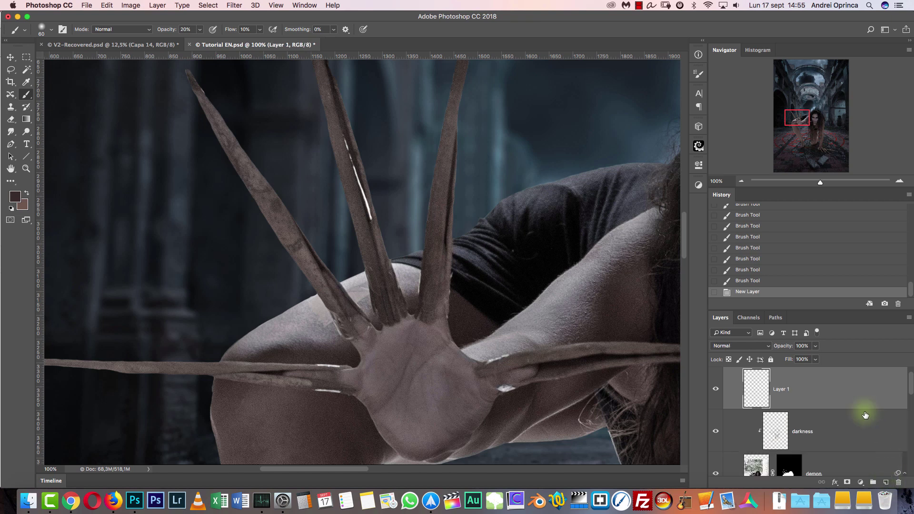
{"action": "left_click", "coordinate": [824, 410], "text": "alt"}
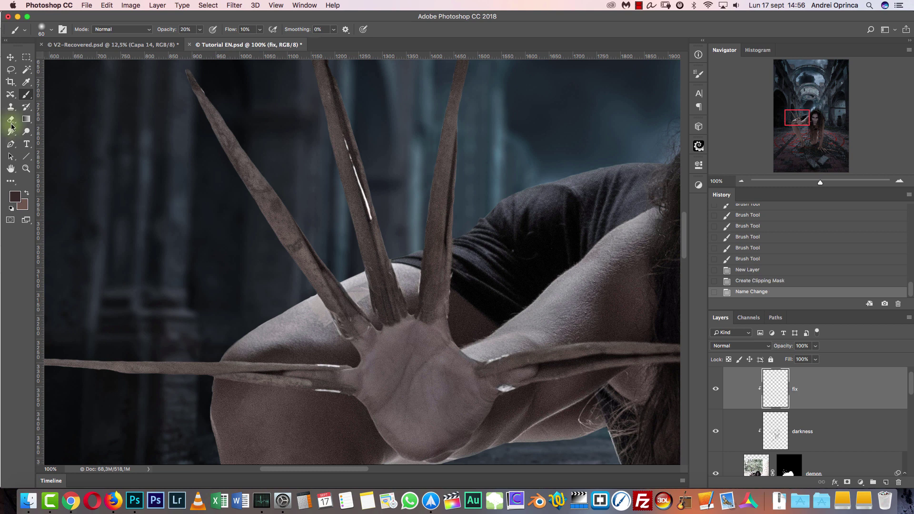
Activate the Clone Stamp tool and check its sampling options
{"action": "left_click", "coordinate": [11, 107]}
{"action": "left_click", "coordinate": [52, 107]}
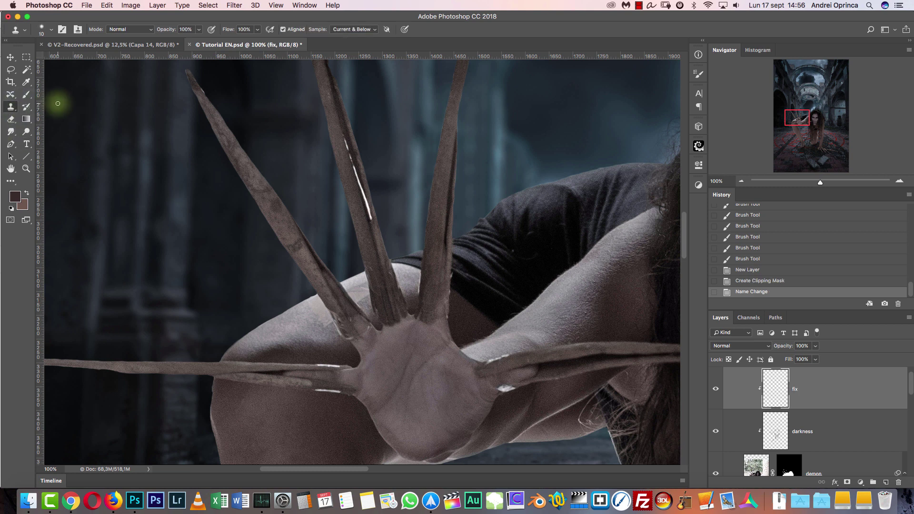
{"action": "scroll", "coordinate": [910, 382], "scroll_direction": "up", "scroll_amount": 1}
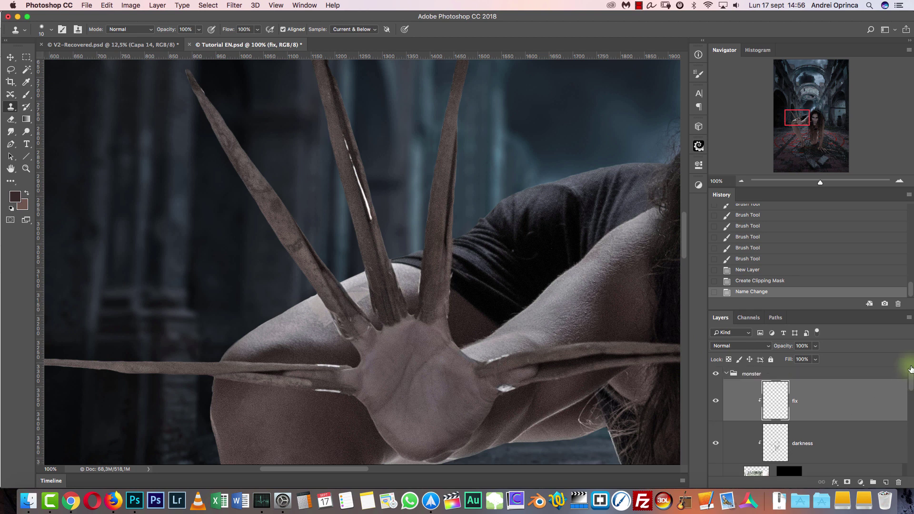
{"action": "left_click", "coordinate": [374, 29]}
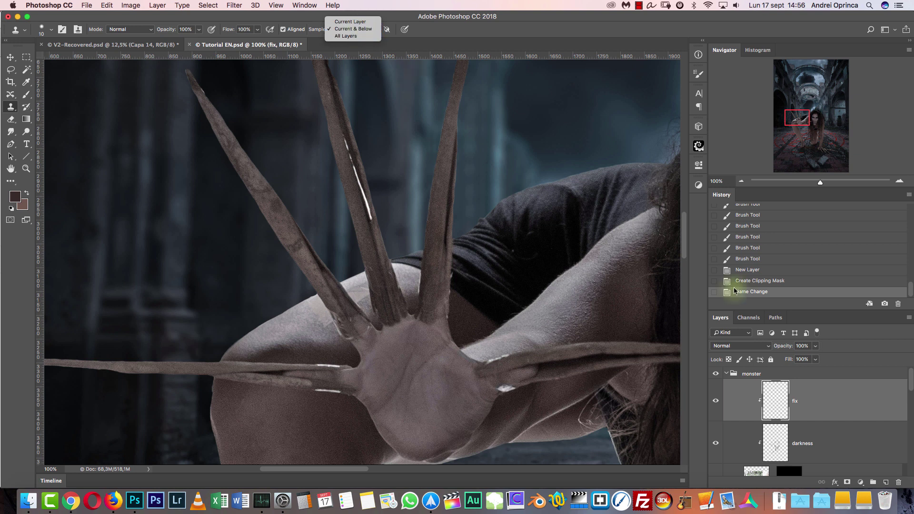
{"action": "left_click", "coordinate": [845, 375]}
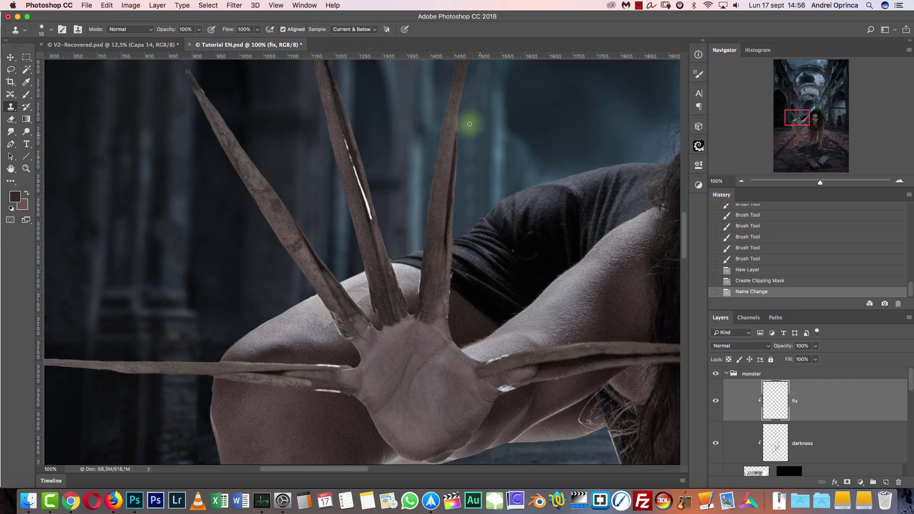
Set the Clone Stamp to sample All Layers and add a darkening Curves adjustment, with a point at input 165, output 147, clipped above the fix layer
{"action": "left_click", "coordinate": [349, 29]}
{"action": "left_click", "coordinate": [350, 37]}
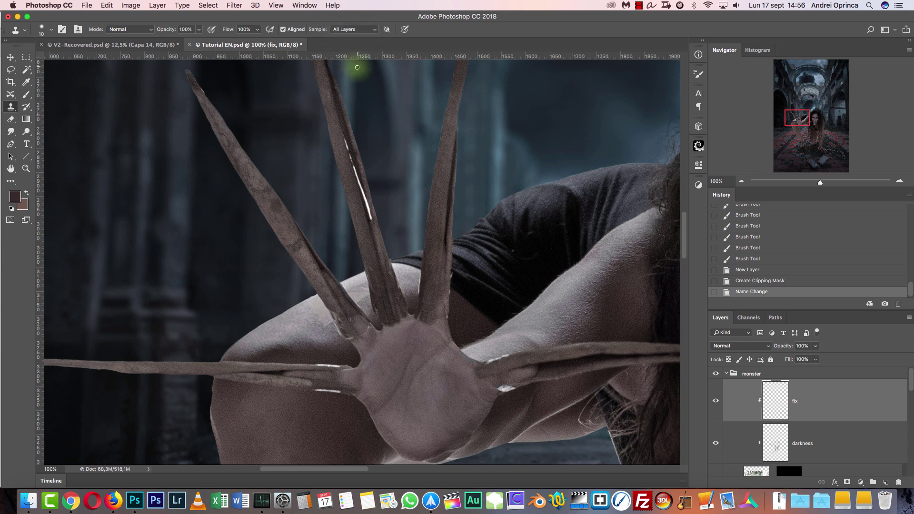
{"action": "left_click", "coordinate": [834, 374]}
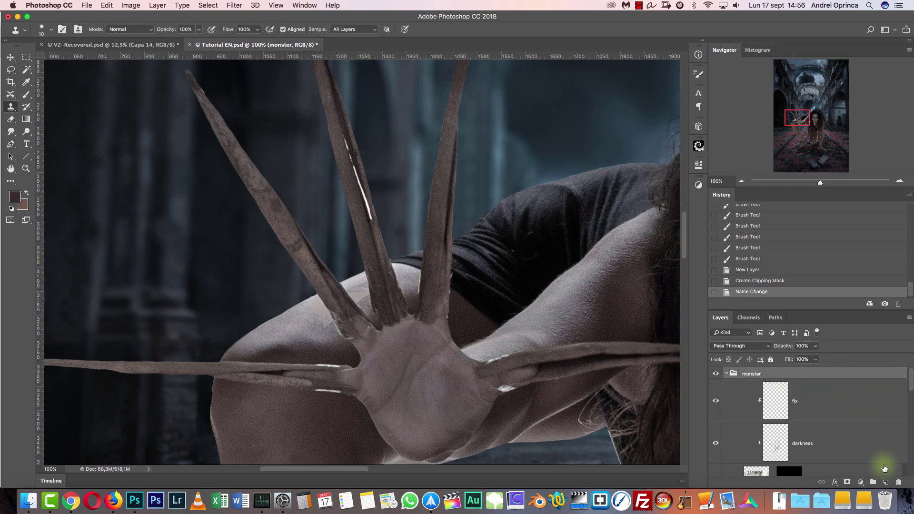
{"action": "left_click", "coordinate": [861, 482]}
{"action": "left_click", "coordinate": [865, 347]}
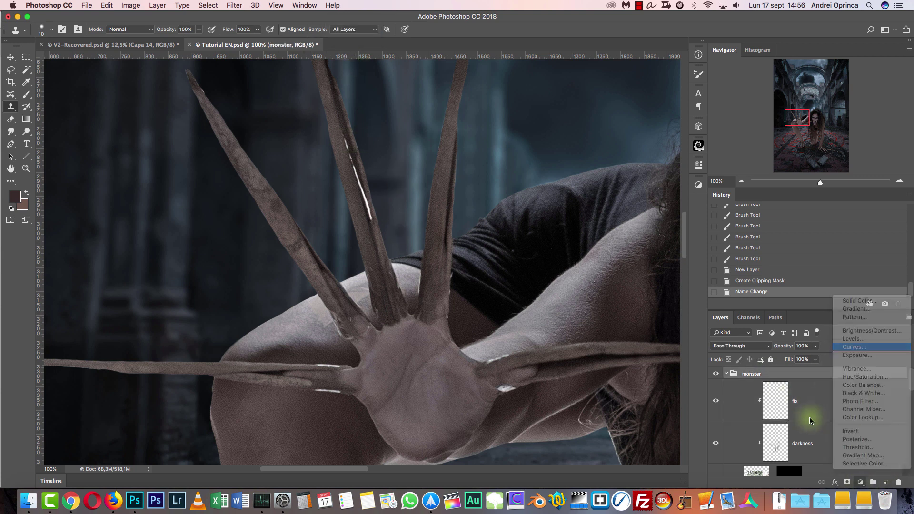
{"action": "scroll", "coordinate": [911, 387], "scroll_direction": "down", "scroll_amount": 1}
{"action": "scroll", "coordinate": [819, 463], "scroll_direction": "down", "scroll_amount": 1}
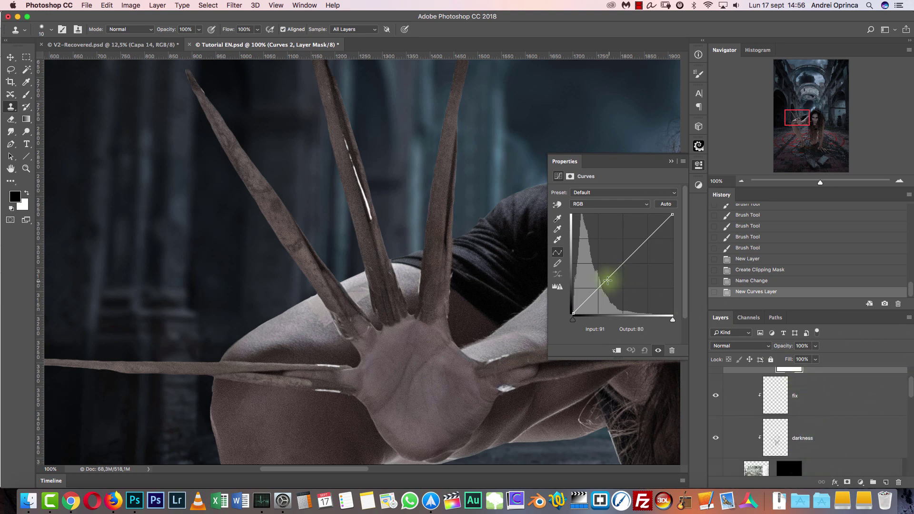
{"action": "left_click_drag", "start_coordinate": [609, 278], "coordinate": [609, 285]}
{"action": "left_click_drag", "start_coordinate": [637, 257], "coordinate": [637, 255]}
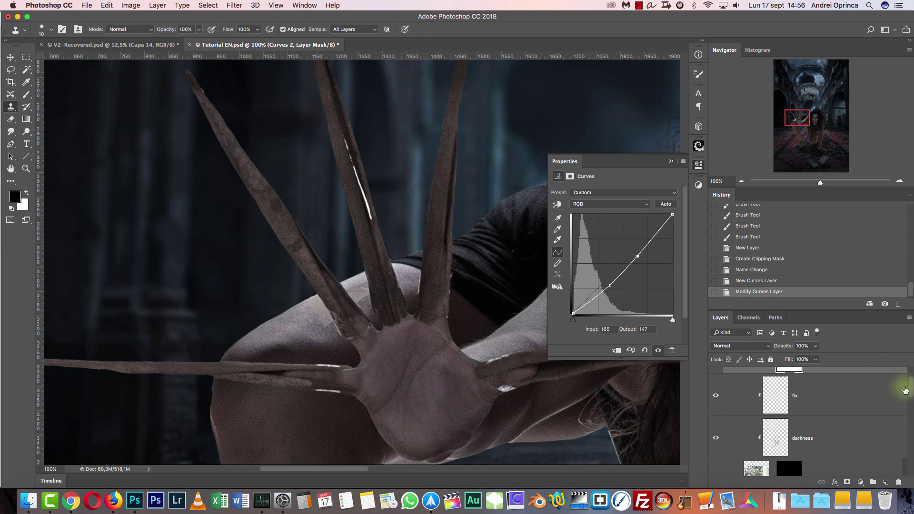
{"action": "scroll", "coordinate": [894, 391], "scroll_direction": "up", "scroll_amount": 1}
{"action": "left_click", "coordinate": [879, 397], "text": "alt"}
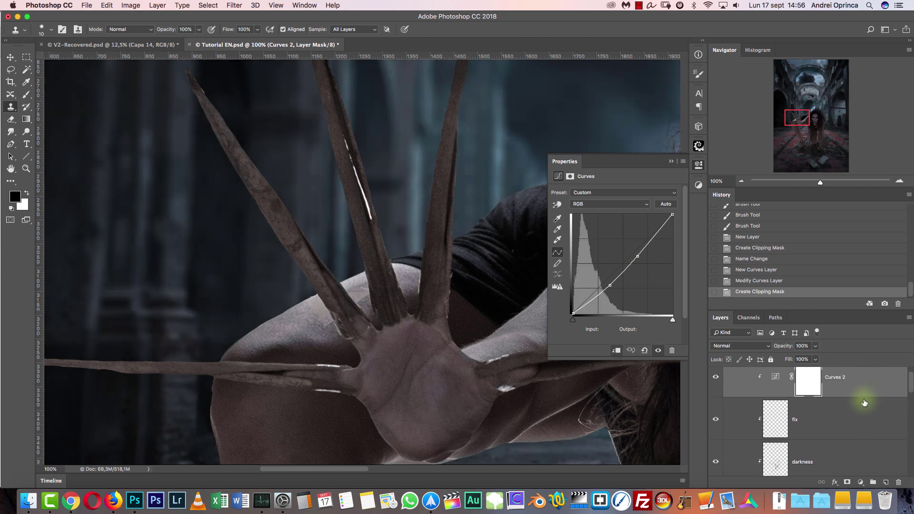
On the fix layer, clone claw texture over the white strip on the middle claw with a 30 px stamp
{"action": "left_click_drag", "start_coordinate": [874, 386], "coordinate": [849, 418]}
{"action": "left_click", "coordinate": [823, 417]}
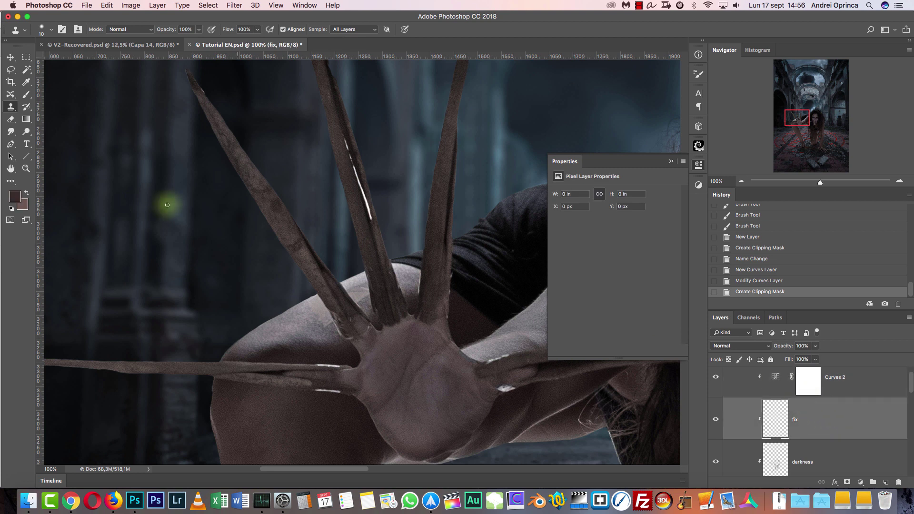
{"action": "key", "text": "bracketright"}
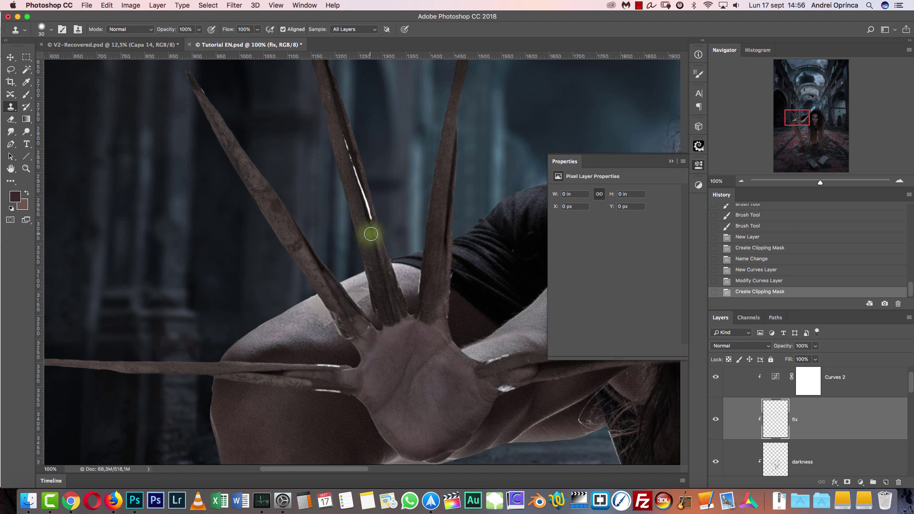
{"action": "left_click_drag", "start_coordinate": [360, 188], "coordinate": [349, 164]}
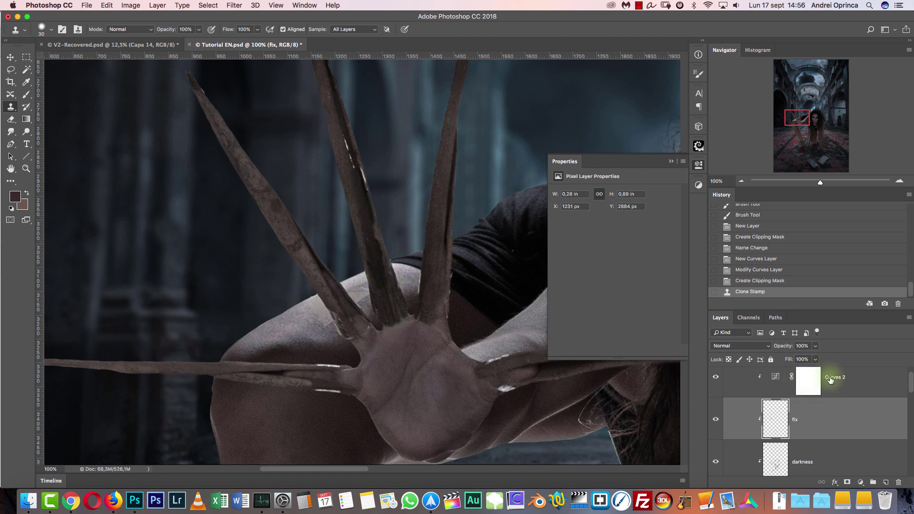
Delete the Curves 2 layer and set the Clone Stamp sampling back to Current & Below
{"action": "left_click", "coordinate": [816, 379]}
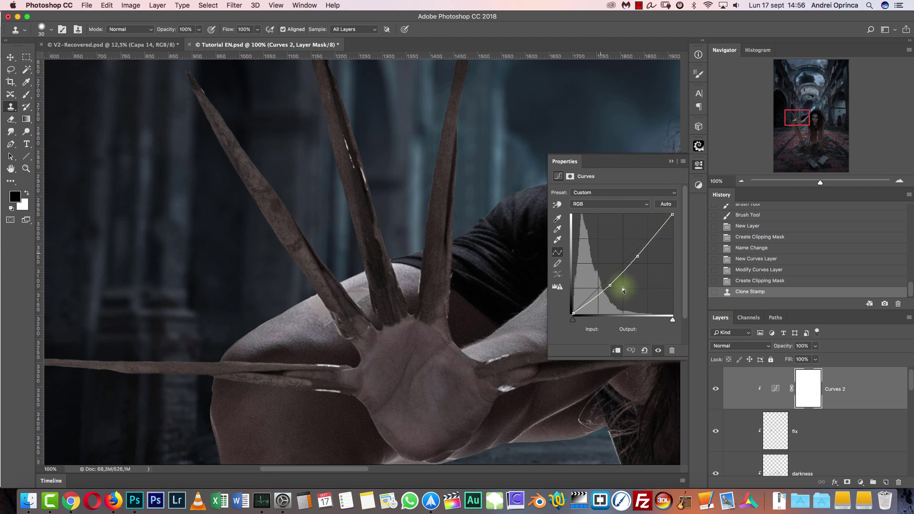
{"action": "left_click_drag", "start_coordinate": [892, 404], "coordinate": [898, 482]}
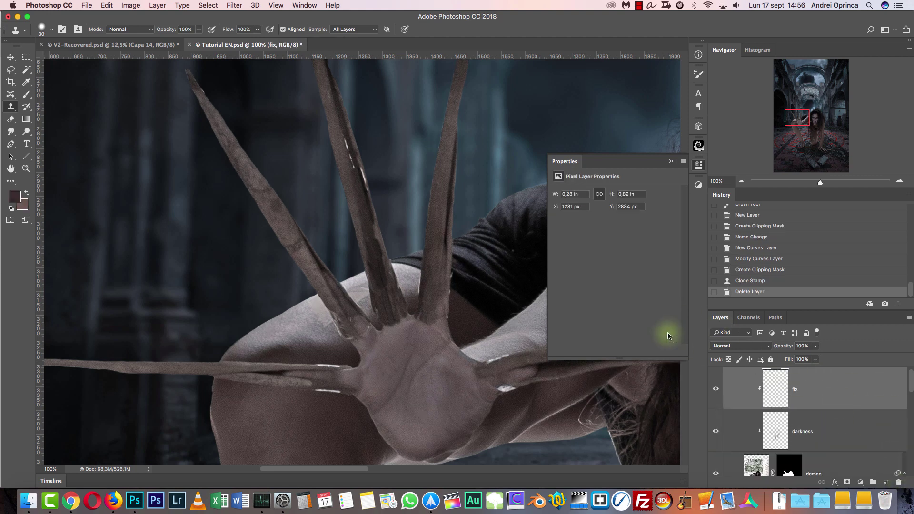
{"action": "left_click", "coordinate": [355, 30]}
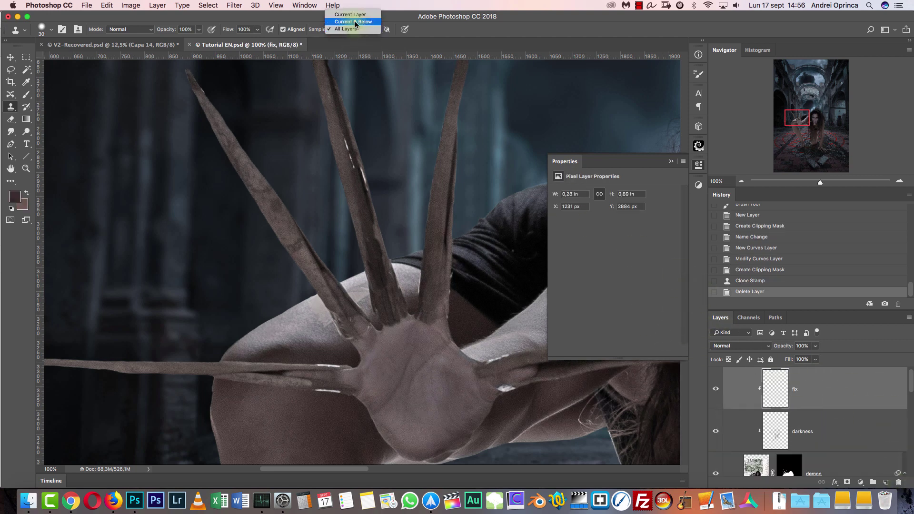
{"action": "left_click", "coordinate": [356, 22]}
Clear all the cloned pixels from the fix layer, deselect and collapse its properties
{"action": "key", "text": "super+a"}
{"action": "key", "text": "BackSpace"}
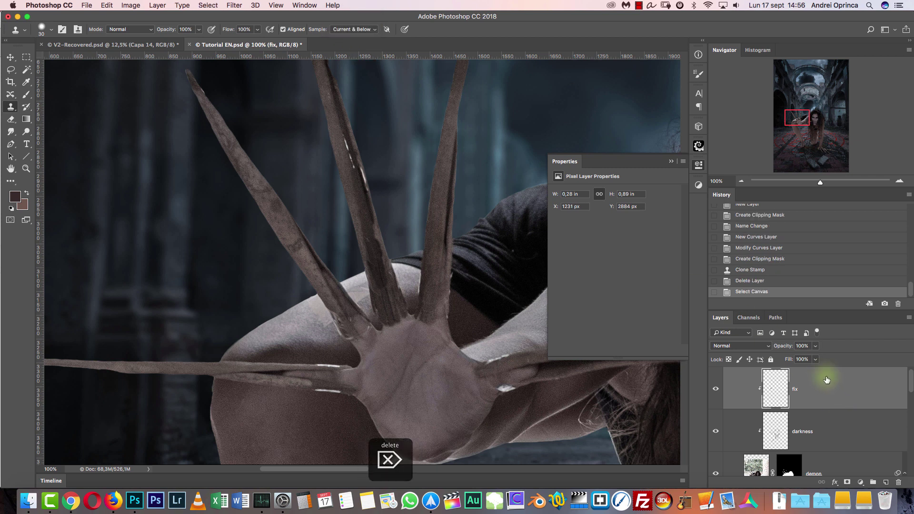
{"action": "key", "text": "super+d"}
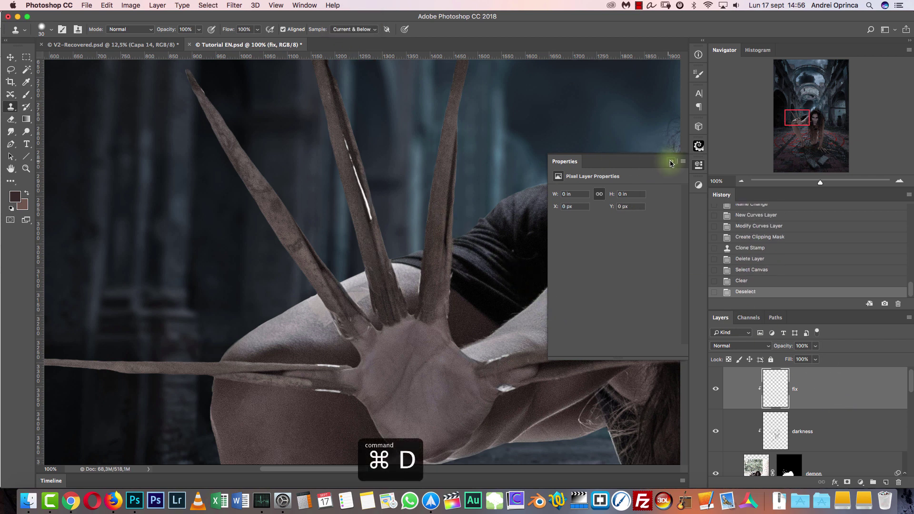
{"action": "left_click", "coordinate": [671, 161]}
{"action": "scroll", "coordinate": [881, 384], "scroll_direction": "up", "scroll_amount": 1}
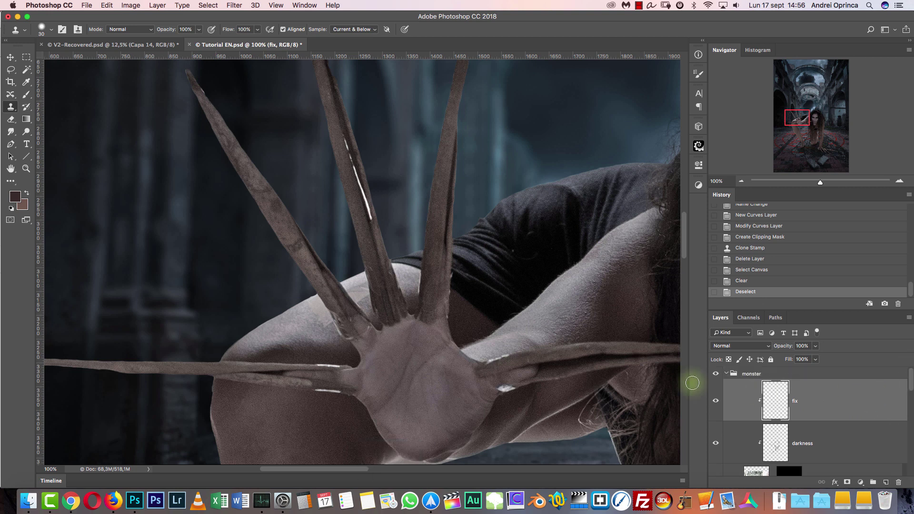
On the fix layer, clone claw texture over the lower part of the white strip on the raised hand's middle claw
{"action": "right_click", "coordinate": [446, 224]}
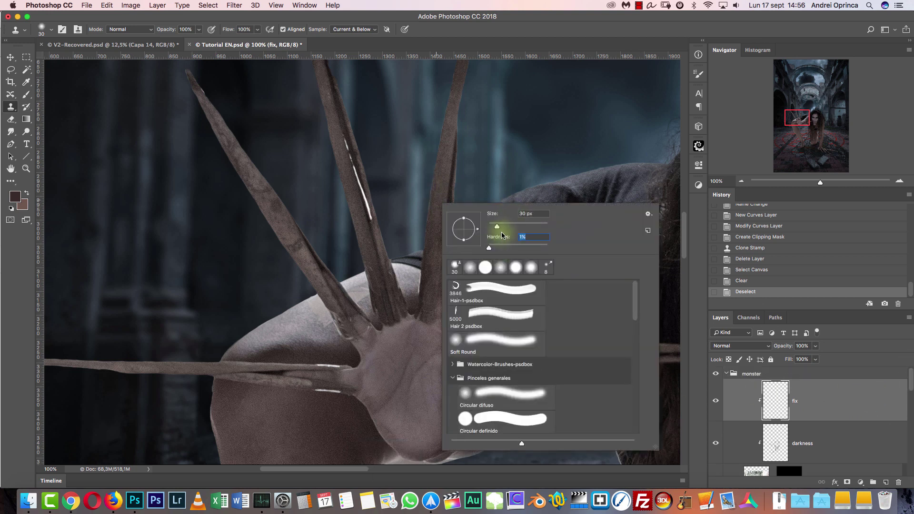
{"action": "left_click", "coordinate": [852, 340]}
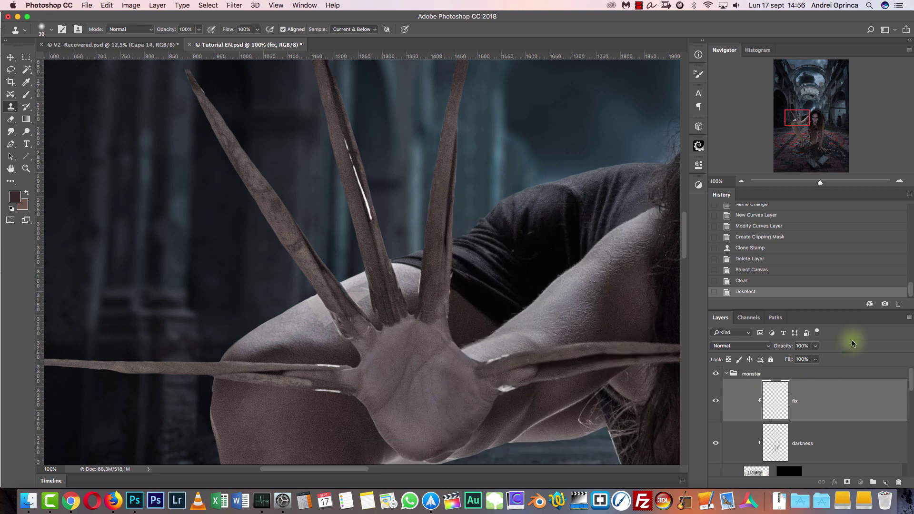
{"action": "left_click", "coordinate": [897, 181]}
{"action": "left_click", "coordinate": [897, 180]}
{"action": "left_click", "coordinate": [897, 180]}
{"action": "left_click_drag", "start_coordinate": [483, 176], "coordinate": [452, 408]}
{"action": "key", "text": "bracketleft"}
{"action": "key", "text": "bracketleft"}
{"action": "key", "text": "bracketleft"}
{"action": "mouse_move", "coordinate": [332, 349]}
{"action": "left_mouse_down"}
{"action": "mouse_move", "coordinate": [363, 325]}
{"action": "mouse_move", "coordinate": [352, 284]}
{"action": "mouse_move", "coordinate": [364, 353]}
{"action": "mouse_move", "coordinate": [340, 262]}
{"action": "mouse_move", "coordinate": [315, 245]}
{"action": "mouse_move", "coordinate": [341, 324]}
{"action": "left_mouse_up"}
{"action": "key", "text": "bracketright"}
{"action": "left_click", "coordinate": [326, 310], "text": "alt"}
{"action": "mouse_move", "coordinate": [375, 356]}
{"action": "left_mouse_down"}
{"action": "mouse_move", "coordinate": [344, 258]}
{"action": "mouse_move", "coordinate": [360, 334]}
{"action": "mouse_move", "coordinate": [382, 366]}
{"action": "mouse_move", "coordinate": [336, 200]}
{"action": "mouse_move", "coordinate": [343, 271]}
{"action": "left_mouse_up"}
Clone claw texture with a 20 px stamp over the upper part of the middle claw's white strip
{"action": "mouse_move", "coordinate": [296, 185]}
{"action": "left_mouse_down"}
{"action": "mouse_move", "coordinate": [330, 303]}
{"action": "mouse_move", "coordinate": [350, 255]}
{"action": "mouse_move", "coordinate": [364, 305]}
{"action": "left_mouse_up"}
{"action": "left_click", "coordinate": [322, 285], "text": "alt"}
{"action": "left_click", "coordinate": [316, 148], "text": "alt"}
{"action": "left_click_drag", "start_coordinate": [331, 176], "coordinate": [336, 198]}
{"action": "mouse_move", "coordinate": [345, 221]}
{"action": "left_mouse_down"}
{"action": "mouse_move", "coordinate": [358, 276]}
{"action": "mouse_move", "coordinate": [323, 160]}
{"action": "mouse_move", "coordinate": [340, 218]}
{"action": "mouse_move", "coordinate": [370, 256]}
{"action": "left_mouse_up"}
{"action": "left_click", "coordinate": [359, 277], "text": "alt"}
{"action": "key", "text": "super+1"}
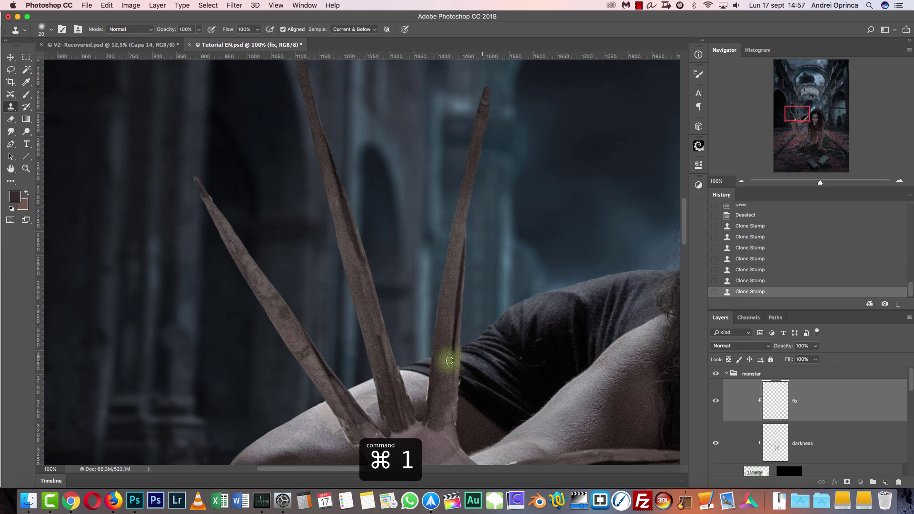
Clone nearby claw texture along the retouched stretch of the middle claw to blend it with its dark groove
{"action": "left_click", "coordinate": [899, 181]}
{"action": "left_click", "coordinate": [899, 181]}
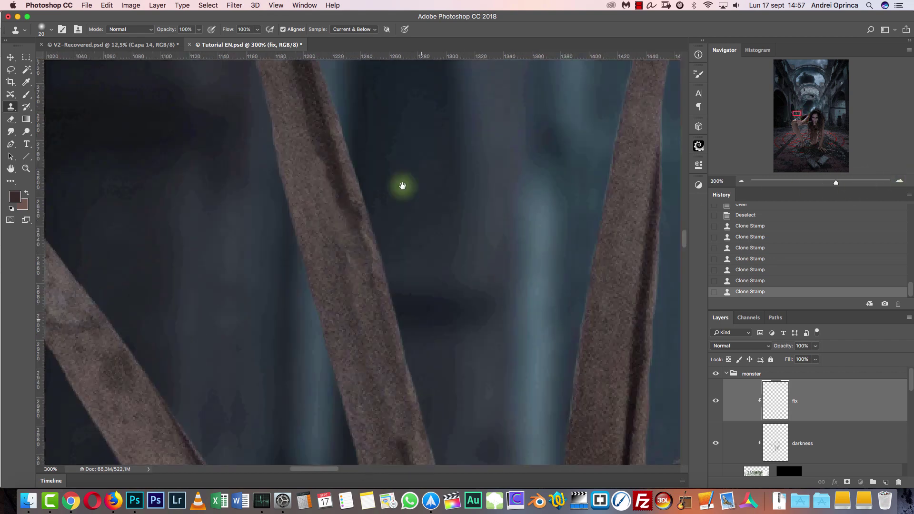
{"action": "left_click_drag", "start_coordinate": [403, 186], "coordinate": [379, 104]}
{"action": "left_click", "coordinate": [374, 296], "text": "alt"}
{"action": "left_click_drag", "start_coordinate": [365, 260], "coordinate": [357, 223]}
{"action": "left_click", "coordinate": [375, 300], "text": "alt"}
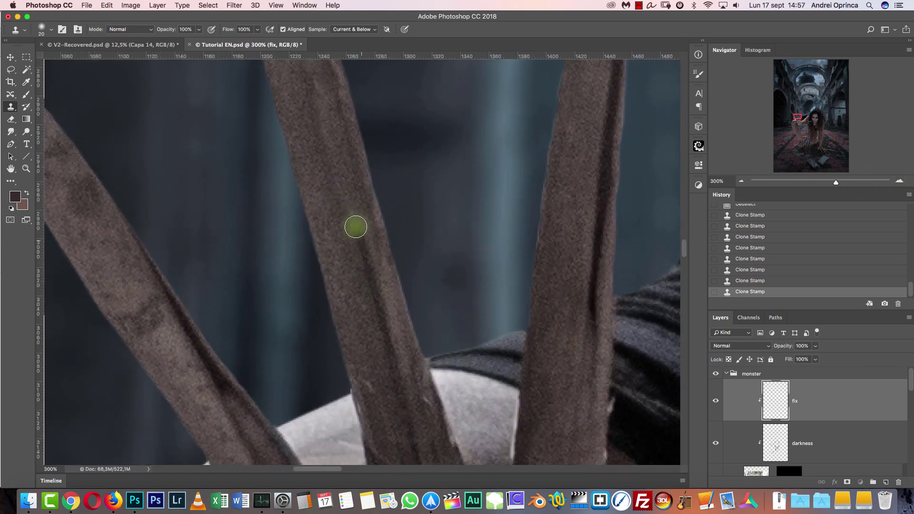
{"action": "left_click_drag", "start_coordinate": [345, 172], "coordinate": [329, 100]}
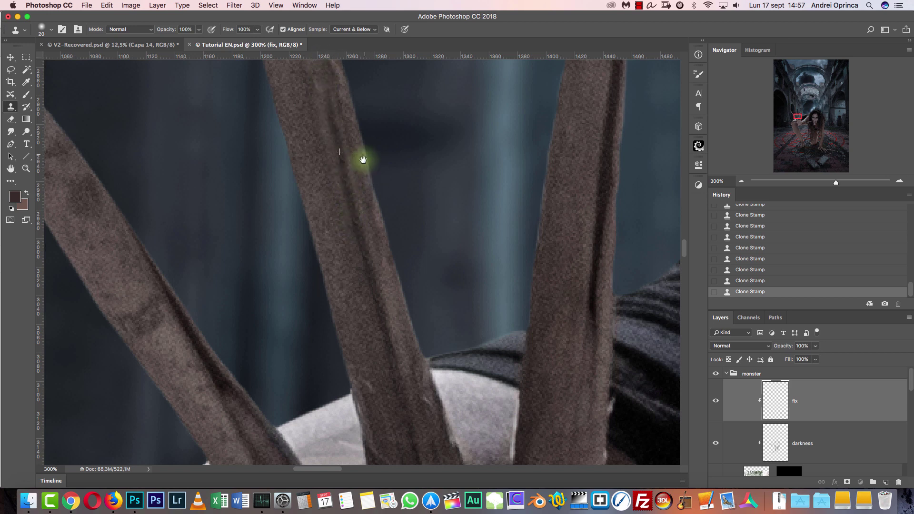
{"action": "left_click_drag", "start_coordinate": [363, 159], "coordinate": [373, 292]}
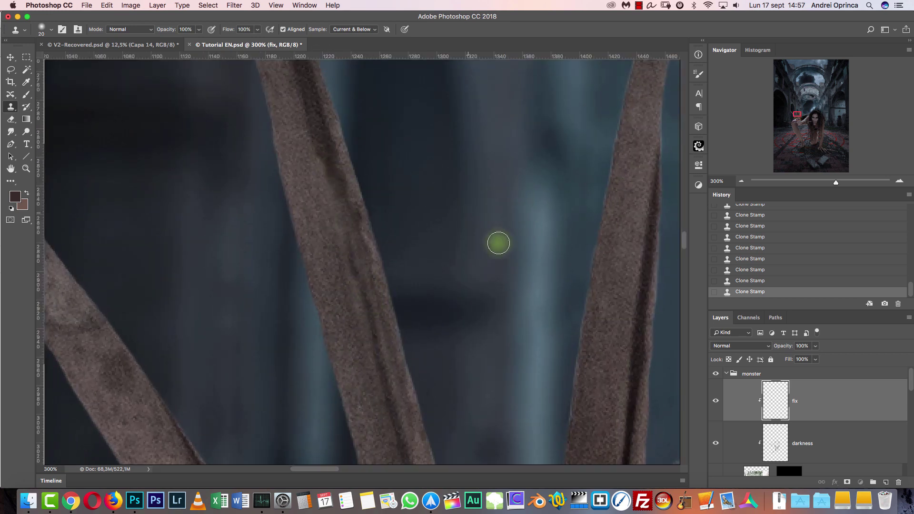
{"action": "key", "text": "super+1"}
Try to clone over the upper white strip on the thumb-side horizontal claw with a 25 px stamp, and undo it
{"action": "left_click_drag", "start_coordinate": [402, 301], "coordinate": [399, 183]}
{"action": "left_click", "coordinate": [898, 181]}
{"action": "left_click", "coordinate": [898, 181]}
{"action": "left_click", "coordinate": [898, 181]}
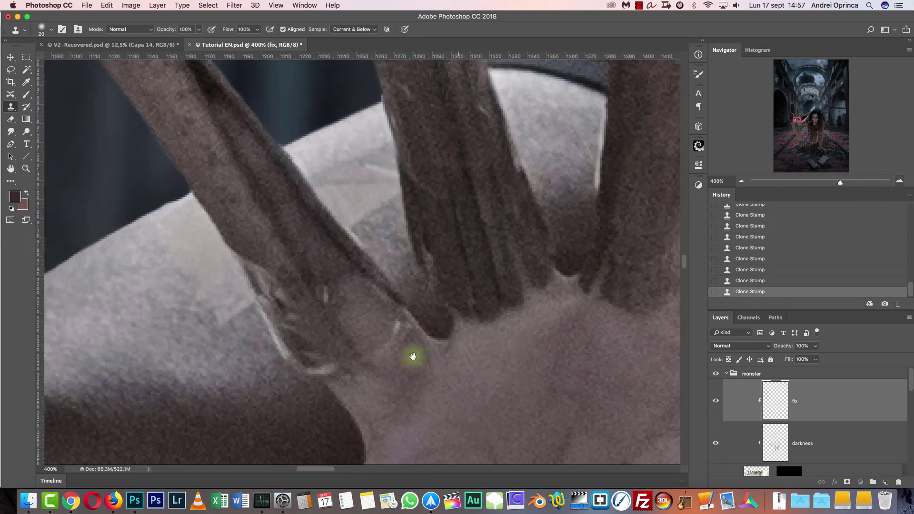
{"action": "left_click_drag", "start_coordinate": [412, 356], "coordinate": [508, 93]}
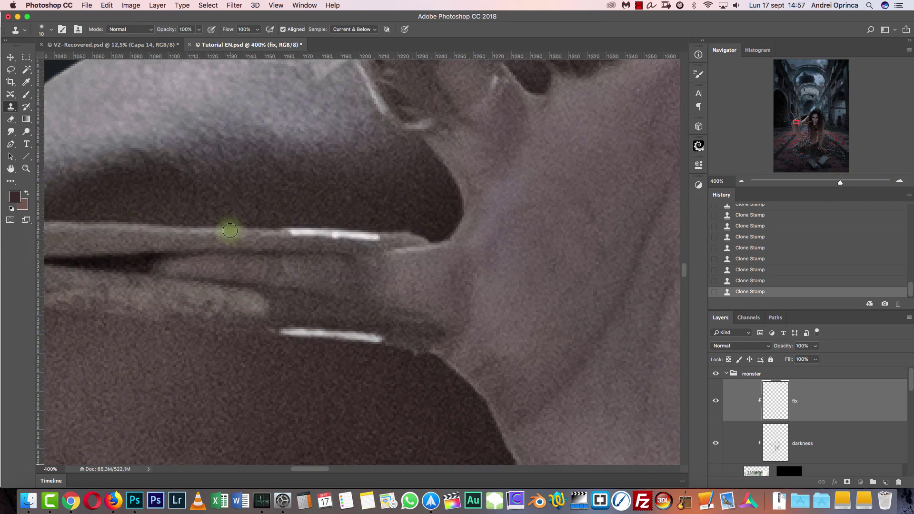
{"action": "key", "text": "bracketright"}
{"action": "key", "text": "bracketright"}
{"action": "key", "text": "bracketright"}
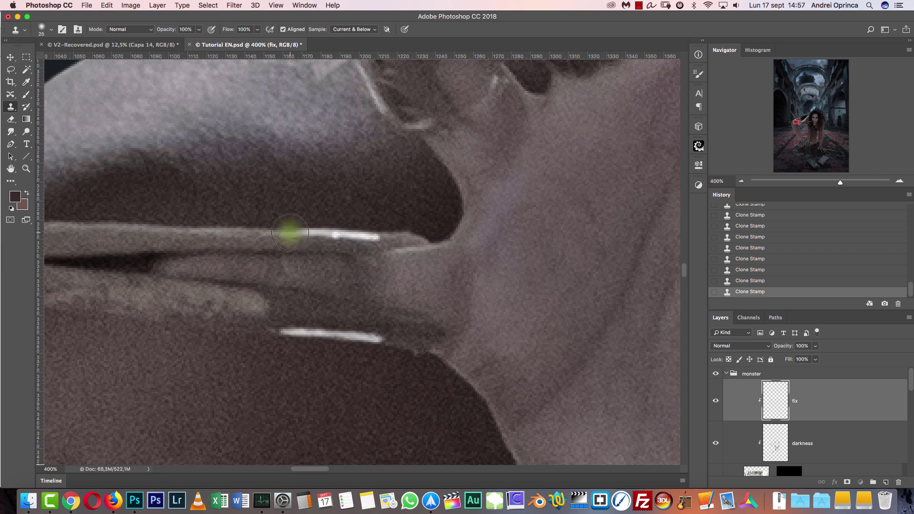
{"action": "left_click_drag", "start_coordinate": [292, 233], "coordinate": [357, 231]}
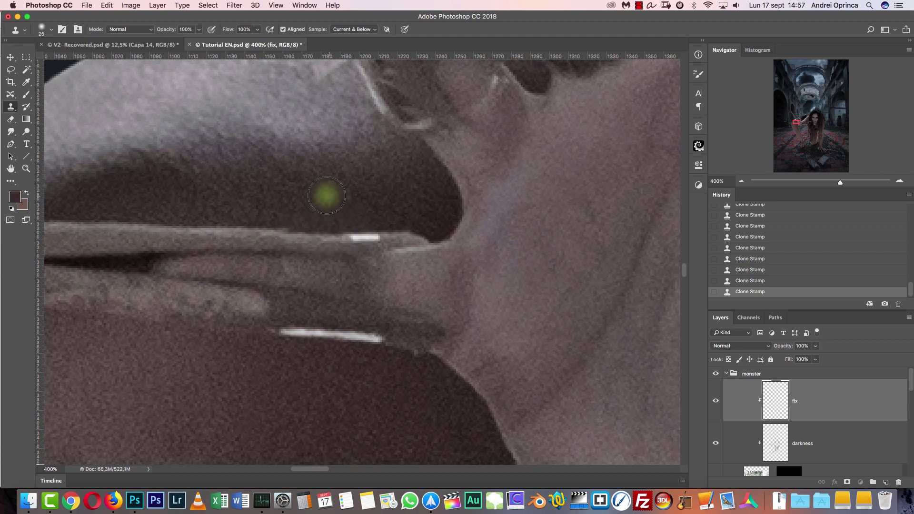
{"action": "key", "text": "super+z"}
Clone claw texture over both white strips at the base of the long horizontal claw, using a harder 15 px stamp
{"action": "right_click", "coordinate": [303, 196]}
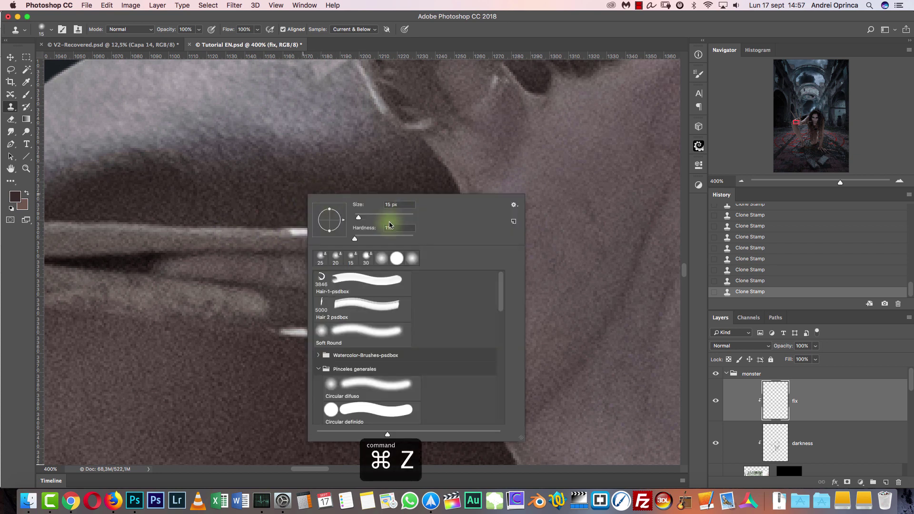
{"action": "left_click_drag", "start_coordinate": [378, 240], "coordinate": [408, 246]}
{"action": "key", "text": "Return"}
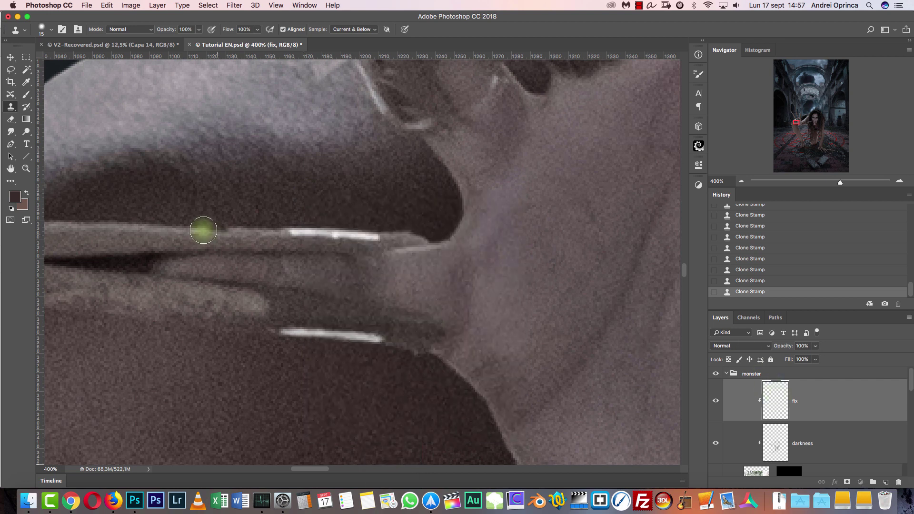
{"action": "left_click", "coordinate": [207, 229], "text": "alt"}
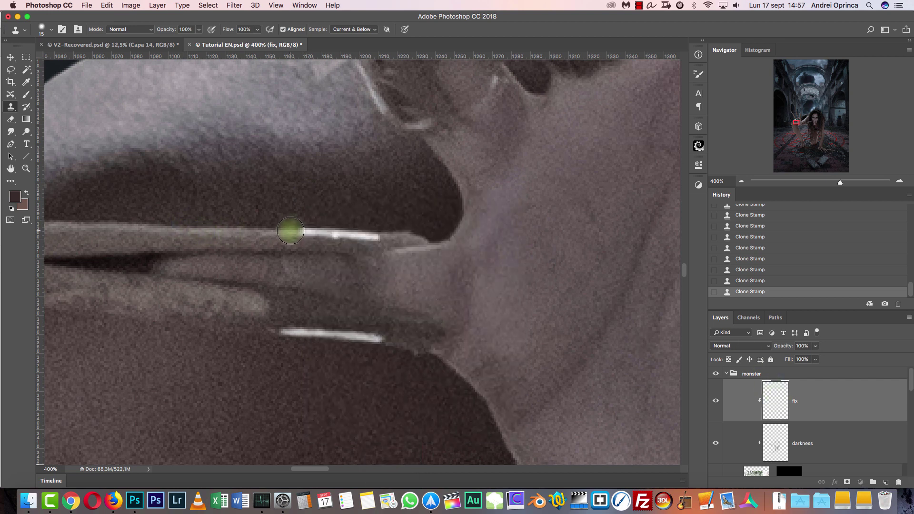
{"action": "left_click_drag", "start_coordinate": [316, 231], "coordinate": [376, 235]}
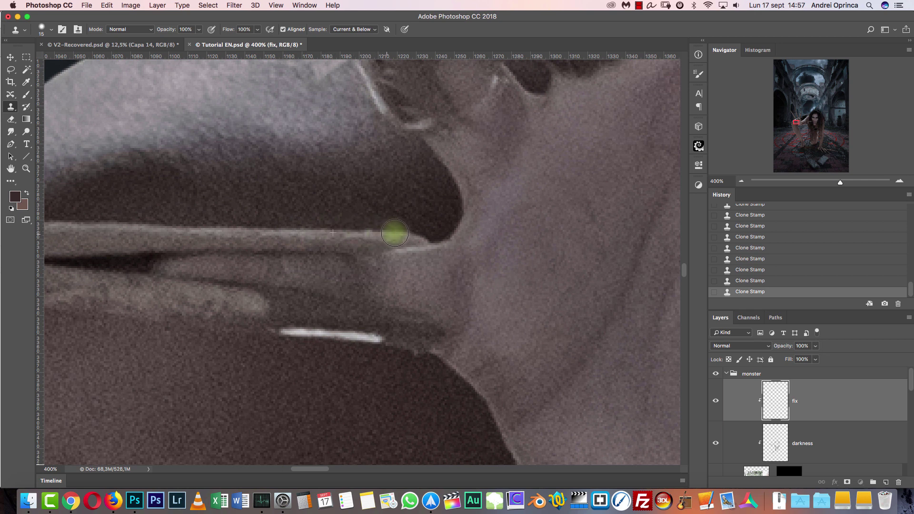
{"action": "mouse_move", "coordinate": [284, 332]}
{"action": "left_mouse_down"}
{"action": "mouse_move", "coordinate": [375, 338]}
{"action": "mouse_move", "coordinate": [331, 335]}
{"action": "mouse_move", "coordinate": [381, 337]}
{"action": "left_mouse_up"}
{"action": "key", "text": "super+1"}
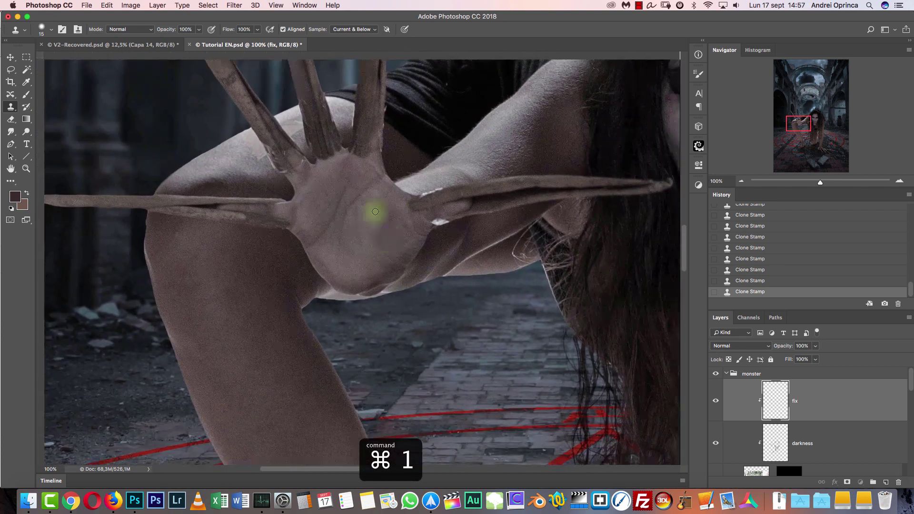
Clone over the white gaps along both edges of the claw pointing toward the face, using a 30 px stamp
{"action": "left_click", "coordinate": [898, 180]}
{"action": "left_click", "coordinate": [899, 180]}
{"action": "left_click_drag", "start_coordinate": [537, 144], "coordinate": [306, 270]}
{"action": "key", "text": "bracketright"}
{"action": "key", "text": "bracketright"}
{"action": "key", "text": "bracketright"}
{"action": "left_click", "coordinate": [421, 241], "text": "alt"}
{"action": "left_click_drag", "start_coordinate": [366, 259], "coordinate": [337, 257]}
{"action": "left_click", "coordinate": [404, 159], "text": "alt"}
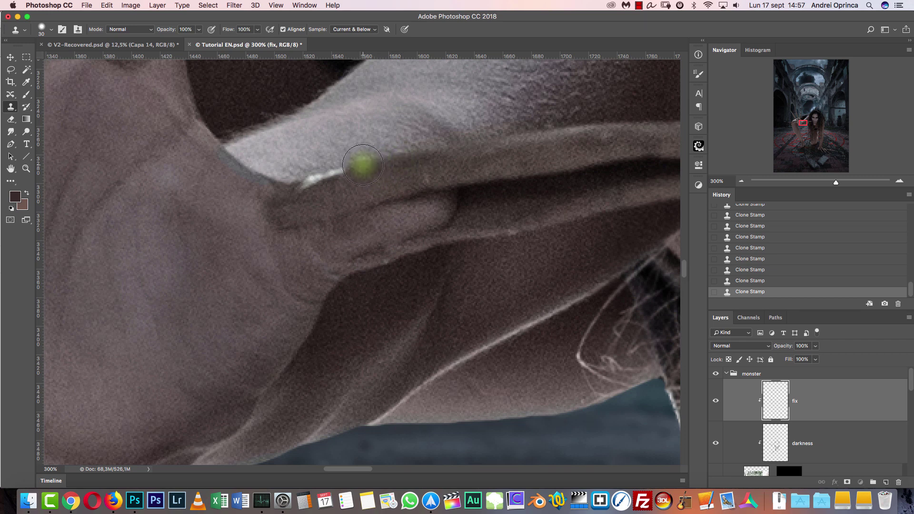
{"action": "mouse_move", "coordinate": [363, 168]}
{"action": "left_mouse_down"}
{"action": "mouse_move", "coordinate": [320, 184]}
{"action": "mouse_move", "coordinate": [377, 159]}
{"action": "mouse_move", "coordinate": [327, 176]}
{"action": "left_mouse_up"}
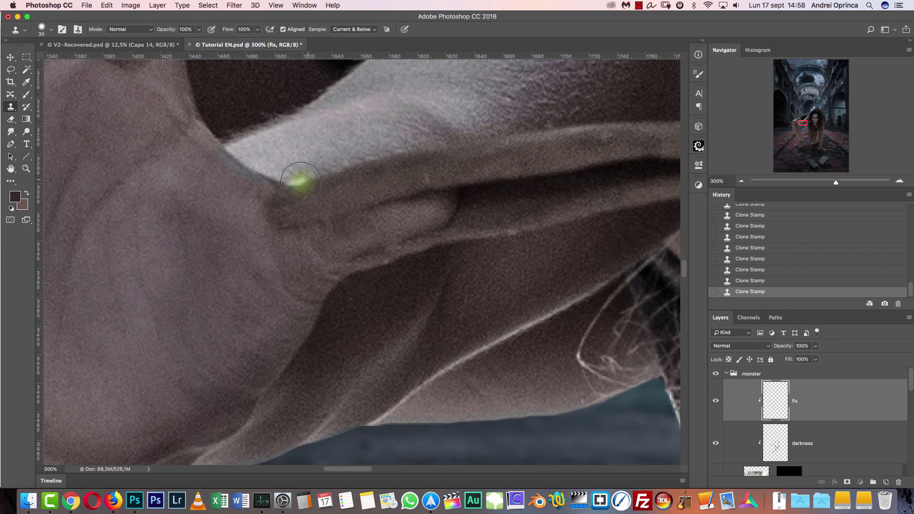
{"action": "key", "text": "super+1"}
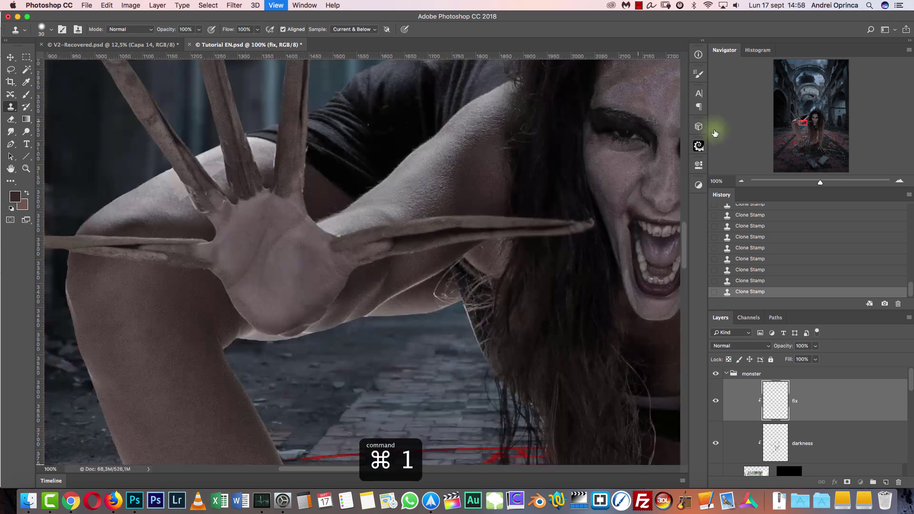
Clone skin texture with a 20 px stamp over the white patches on the middle knuckles and wrist edge of the floor hand
{"action": "left_click_drag", "start_coordinate": [801, 134], "coordinate": [821, 147]}
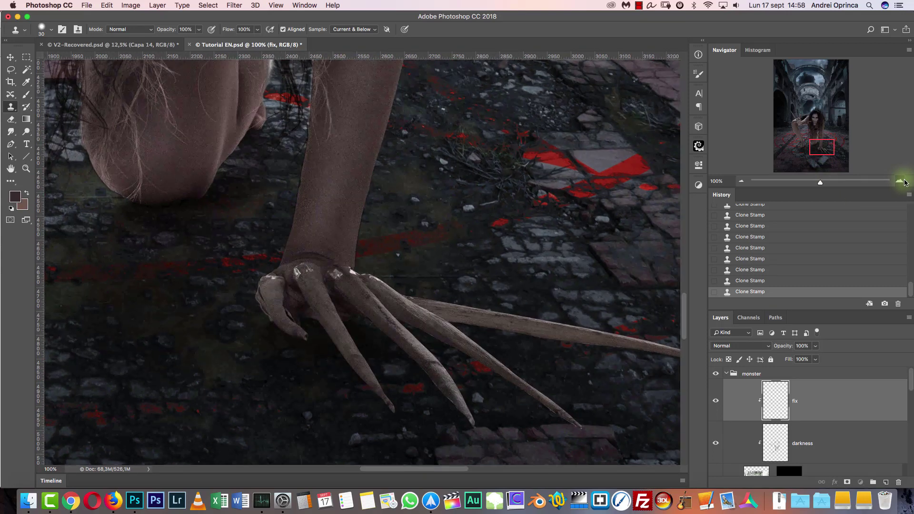
{"action": "left_click", "coordinate": [899, 181]}
{"action": "left_click", "coordinate": [900, 181]}
{"action": "left_click", "coordinate": [900, 181]}
{"action": "left_click_drag", "start_coordinate": [325, 318], "coordinate": [528, 246]}
{"action": "key", "text": "bracketleft"}
{"action": "key", "text": "super+r"}
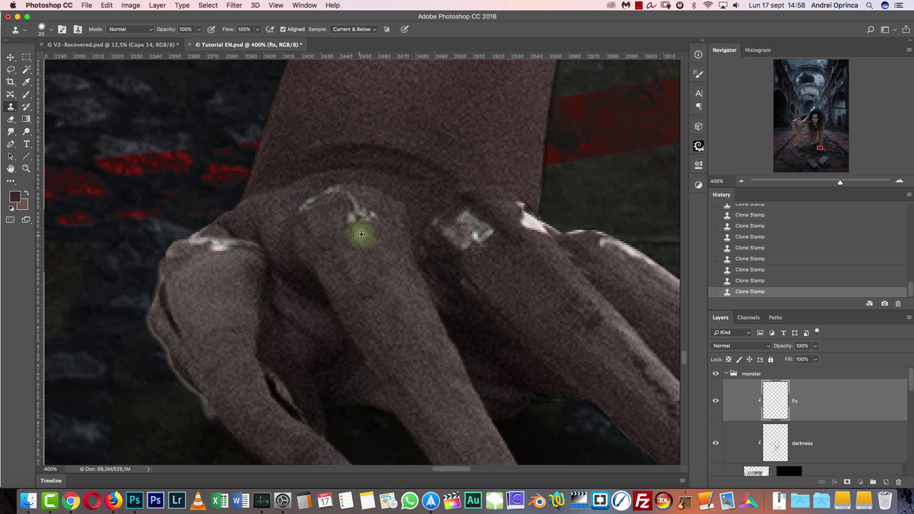
{"action": "mouse_move", "coordinate": [357, 222]}
{"action": "left_mouse_down"}
{"action": "mouse_move", "coordinate": [347, 202]}
{"action": "mouse_move", "coordinate": [306, 206]}
{"action": "left_mouse_up"}
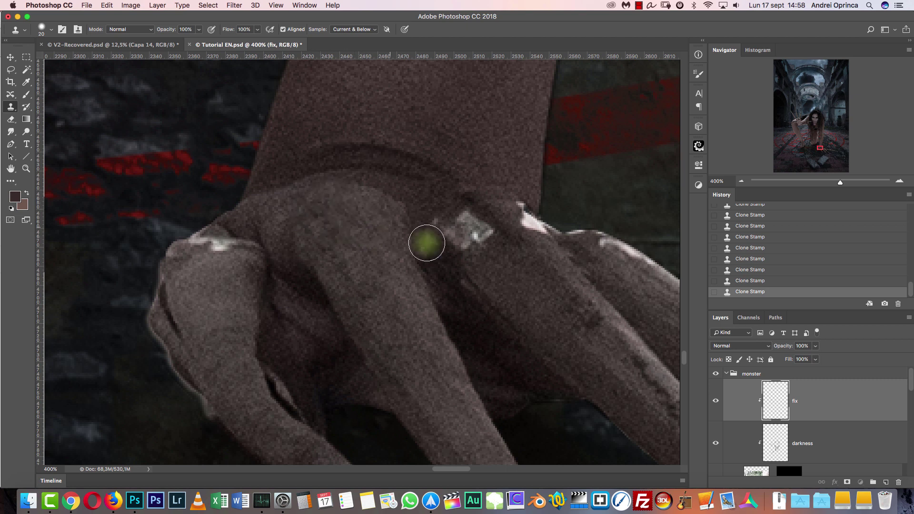
{"action": "left_click", "coordinate": [491, 240]}
{"action": "mouse_move", "coordinate": [459, 232]}
{"action": "left_mouse_down"}
{"action": "mouse_move", "coordinate": [483, 252]}
{"action": "mouse_move", "coordinate": [561, 259]}
{"action": "mouse_move", "coordinate": [527, 219]}
{"action": "mouse_move", "coordinate": [577, 260]}
{"action": "mouse_move", "coordinate": [511, 177]}
{"action": "mouse_move", "coordinate": [529, 198]}
{"action": "mouse_move", "coordinate": [512, 203]}
{"action": "mouse_move", "coordinate": [526, 221]}
{"action": "left_mouse_up"}
Clone over the bright edge on the floor hand's outer finger and the white patch on its opposite outermost knuckle
{"action": "mouse_move", "coordinate": [554, 280]}
{"action": "left_mouse_down"}
{"action": "mouse_move", "coordinate": [510, 273]}
{"action": "mouse_move", "coordinate": [467, 282]}
{"action": "left_mouse_up"}
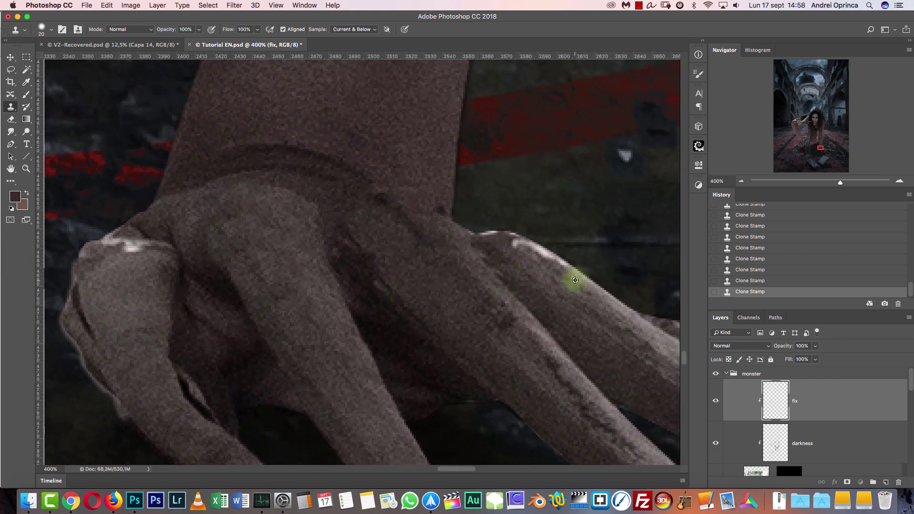
{"action": "mouse_move", "coordinate": [557, 260]}
{"action": "left_mouse_down"}
{"action": "mouse_move", "coordinate": [483, 246]}
{"action": "mouse_move", "coordinate": [518, 243]}
{"action": "mouse_move", "coordinate": [547, 281]}
{"action": "mouse_move", "coordinate": [461, 284]}
{"action": "left_mouse_up"}
{"action": "left_click", "coordinate": [145, 291]}
{"action": "left_click", "coordinate": [138, 251]}
{"action": "mouse_move", "coordinate": [108, 250]}
{"action": "left_mouse_down"}
{"action": "mouse_move", "coordinate": [154, 248]}
{"action": "mouse_move", "coordinate": [142, 288]}
{"action": "mouse_move", "coordinate": [126, 230]}
{"action": "mouse_move", "coordinate": [172, 264]}
{"action": "left_mouse_up"}
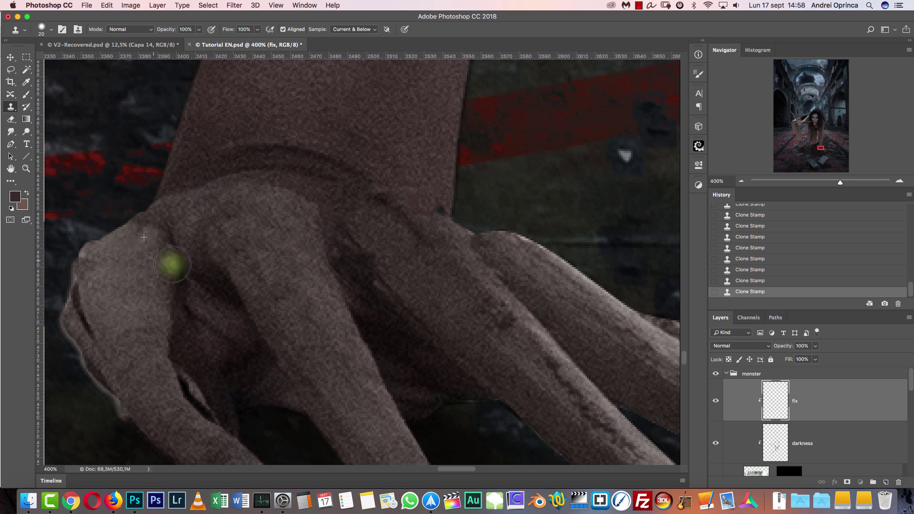
Compare the floor hand with the fix layer hidden and shown, and review the retouched claws on the whole figure
{"action": "left_click", "coordinate": [716, 402]}
{"action": "left_click", "coordinate": [716, 402]}
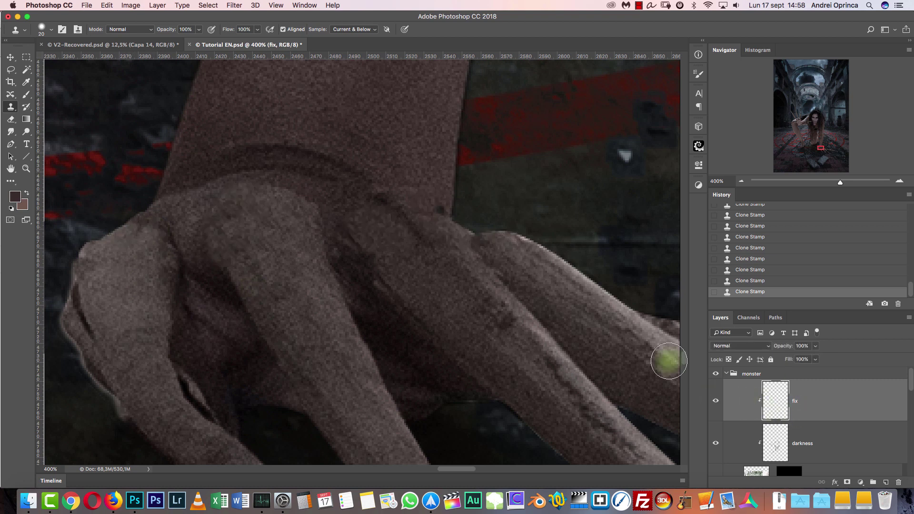
{"action": "left_click", "coordinate": [741, 181]}
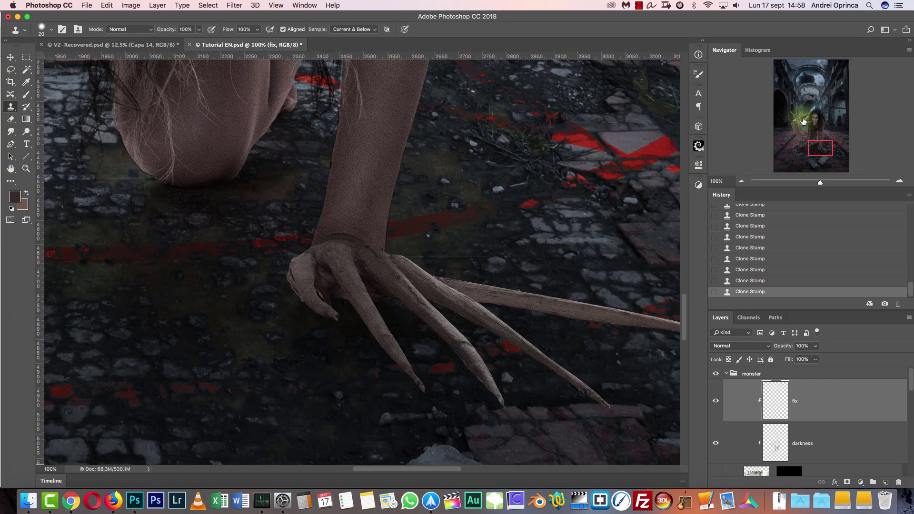
{"action": "left_click_drag", "start_coordinate": [810, 148], "coordinate": [810, 136]}
{"action": "left_click", "coordinate": [741, 181]}
{"action": "left_click", "coordinate": [741, 182]}
{"action": "left_click", "coordinate": [740, 181]}
{"action": "left_click", "coordinate": [740, 181]}
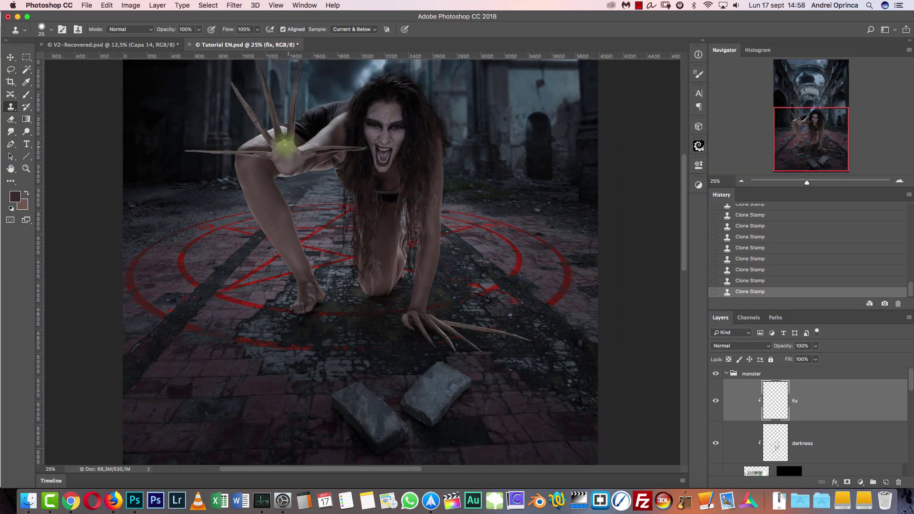
On the darkness layer, paint over the raised palm with a 100 px brush at 20% opacity and 10% flow
{"action": "left_click", "coordinate": [828, 450]}
{"action": "left_click", "coordinate": [899, 181]}
{"action": "left_click", "coordinate": [899, 181]}
{"action": "left_click_drag", "start_coordinate": [265, 123], "coordinate": [379, 314]}
{"action": "left_click", "coordinate": [900, 181]}
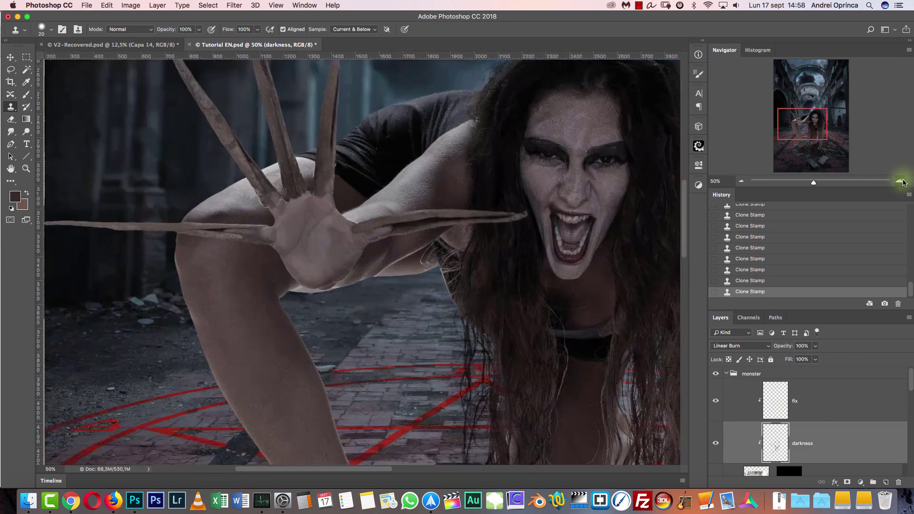
{"action": "left_click", "coordinate": [899, 181]}
{"action": "left_click", "coordinate": [900, 181]}
{"action": "mouse_move", "coordinate": [555, 285]}
{"action": "left_mouse_down"}
{"action": "mouse_move", "coordinate": [604, 345]}
{"action": "mouse_move", "coordinate": [553, 276]}
{"action": "left_mouse_up"}
{"action": "mouse_move", "coordinate": [369, 217]}
{"action": "left_mouse_down"}
{"action": "mouse_move", "coordinate": [479, 319]}
{"action": "mouse_move", "coordinate": [447, 253]}
{"action": "left_mouse_up"}
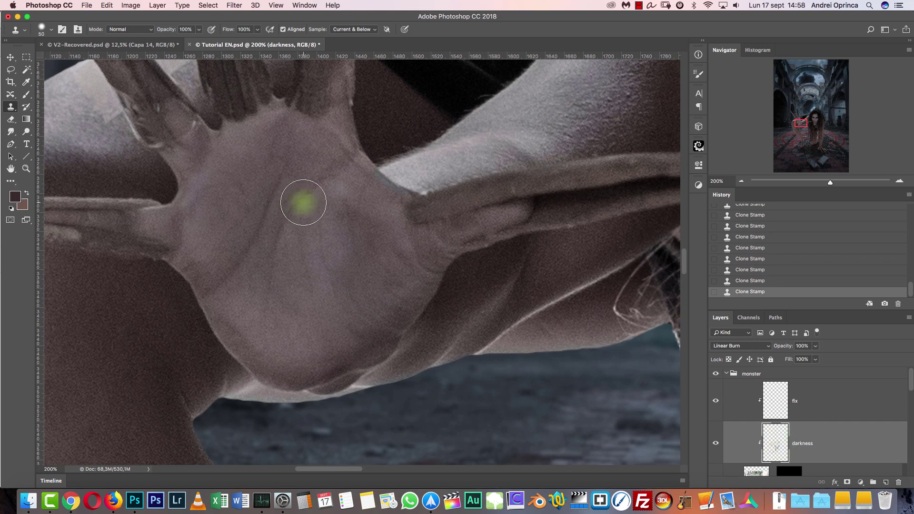
{"action": "key", "text": "b"}
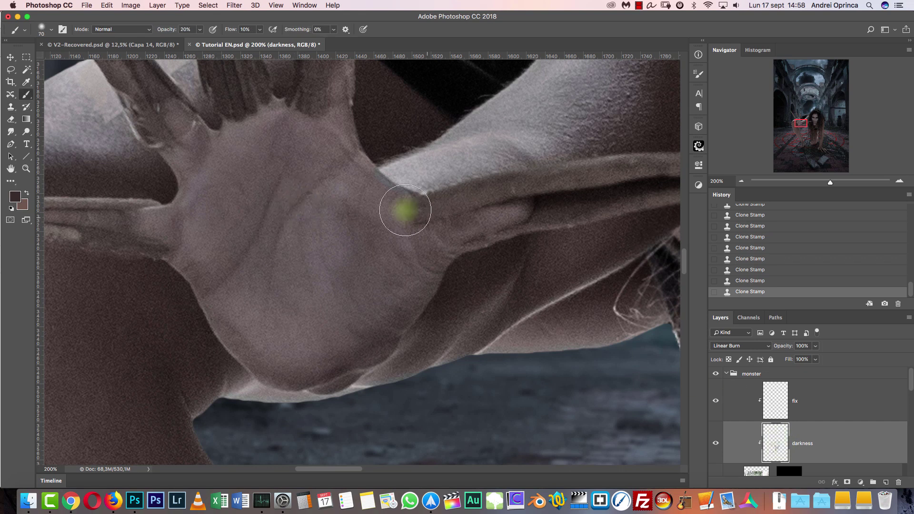
{"action": "right_click", "coordinate": [309, 143]}
{"action": "left_click", "coordinate": [280, 155]}
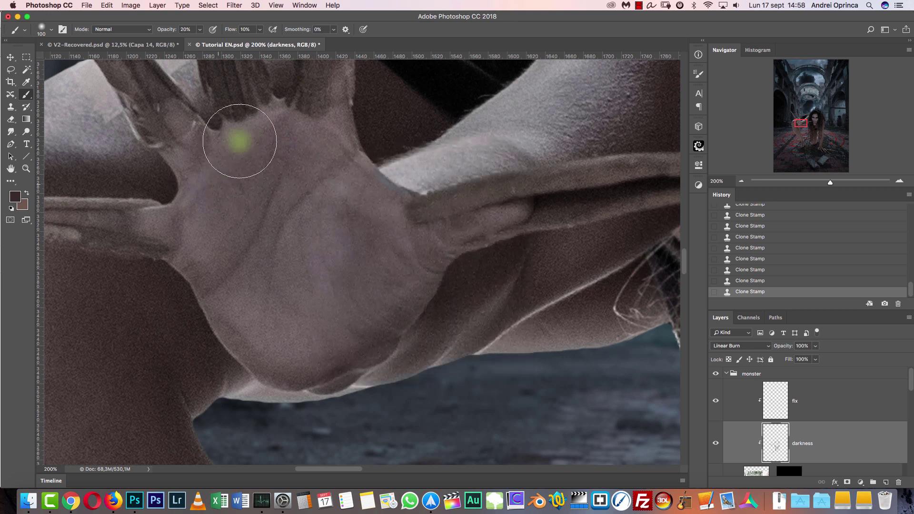
{"action": "mouse_move", "coordinate": [353, 213]}
{"action": "left_mouse_down"}
{"action": "mouse_move", "coordinate": [403, 281]}
{"action": "mouse_move", "coordinate": [189, 190]}
{"action": "mouse_move", "coordinate": [270, 326]}
{"action": "left_mouse_up"}
{"action": "mouse_move", "coordinate": [214, 186]}
{"action": "left_mouse_down"}
{"action": "mouse_move", "coordinate": [277, 145]}
{"action": "mouse_move", "coordinate": [189, 178]}
{"action": "mouse_move", "coordinate": [186, 245]}
{"action": "mouse_move", "coordinate": [335, 171]}
{"action": "mouse_move", "coordinate": [333, 154]}
{"action": "mouse_move", "coordinate": [452, 227]}
{"action": "mouse_move", "coordinate": [277, 317]}
{"action": "mouse_move", "coordinate": [239, 159]}
{"action": "mouse_move", "coordinate": [326, 245]}
{"action": "left_mouse_up"}
{"action": "key", "text": "super+1"}
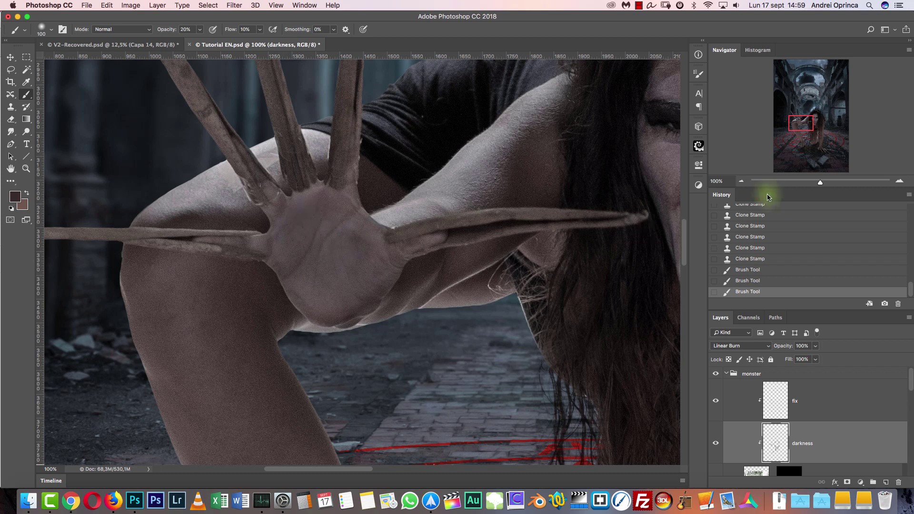
Inspect the figure from the raised hand across the face to the hair edges for remaining blending flaws
{"action": "left_click", "coordinate": [740, 182]}
{"action": "left_click", "coordinate": [740, 182]}
{"action": "left_click_drag", "start_coordinate": [531, 307], "coordinate": [417, 284]}
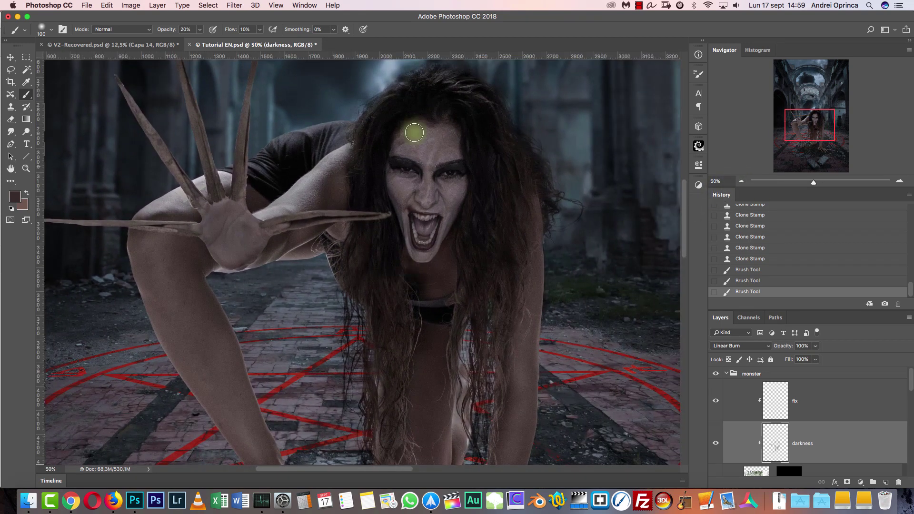
{"action": "key", "text": "super+1"}
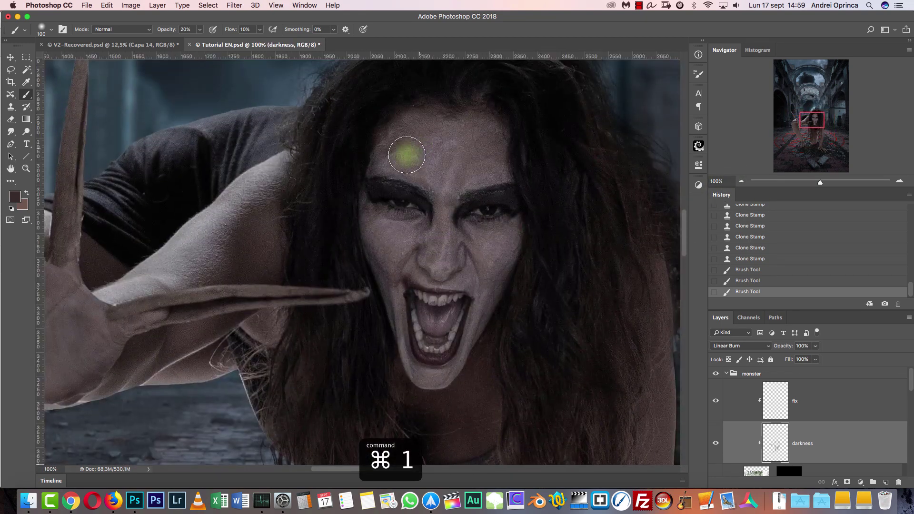
{"action": "left_click_drag", "start_coordinate": [380, 245], "coordinate": [436, 204]}
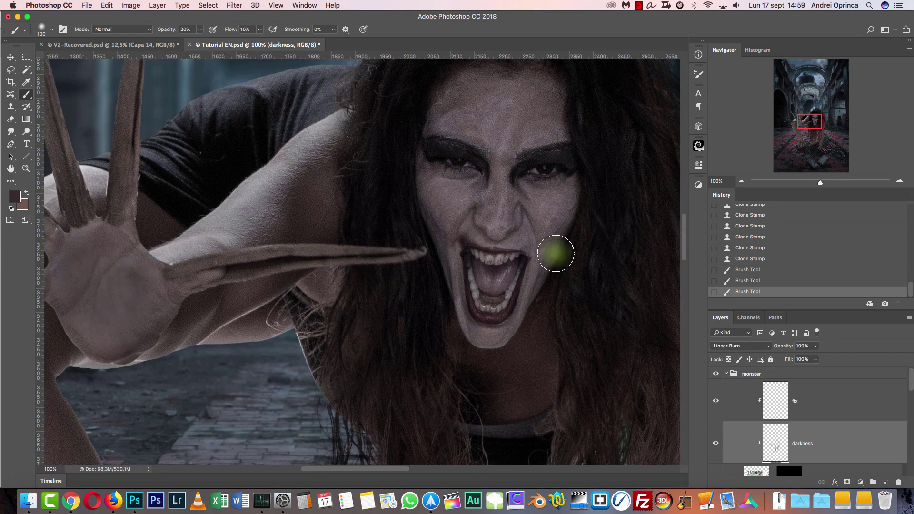
{"action": "left_click_drag", "start_coordinate": [553, 322], "coordinate": [488, 306]}
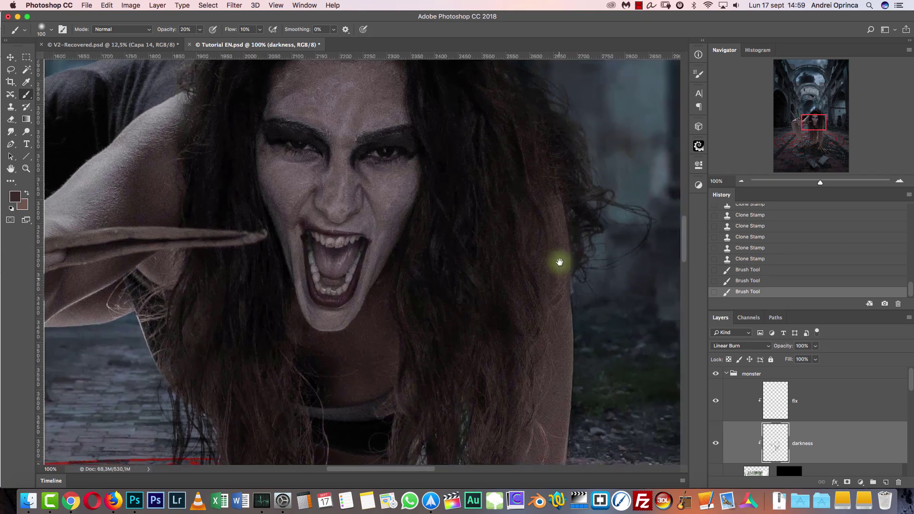
{"action": "left_click", "coordinate": [741, 183]}
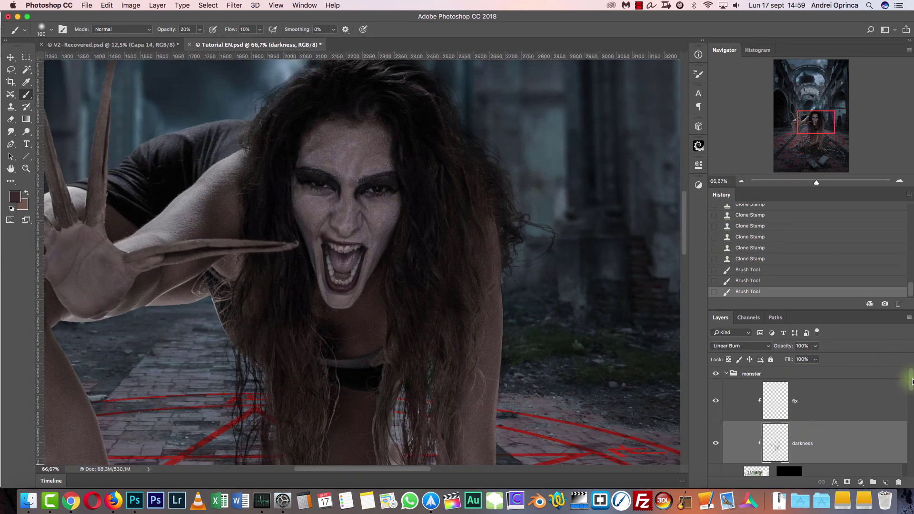
On the demon layer mask, paint black along the white edge beneath the arm with a 9 px brush at 100% opacity and flow, and compare with the mask disabled
{"action": "left_click_drag", "start_coordinate": [912, 382], "coordinate": [912, 389]}
{"action": "left_click", "coordinate": [791, 448]}
{"action": "key", "text": "super+1"}
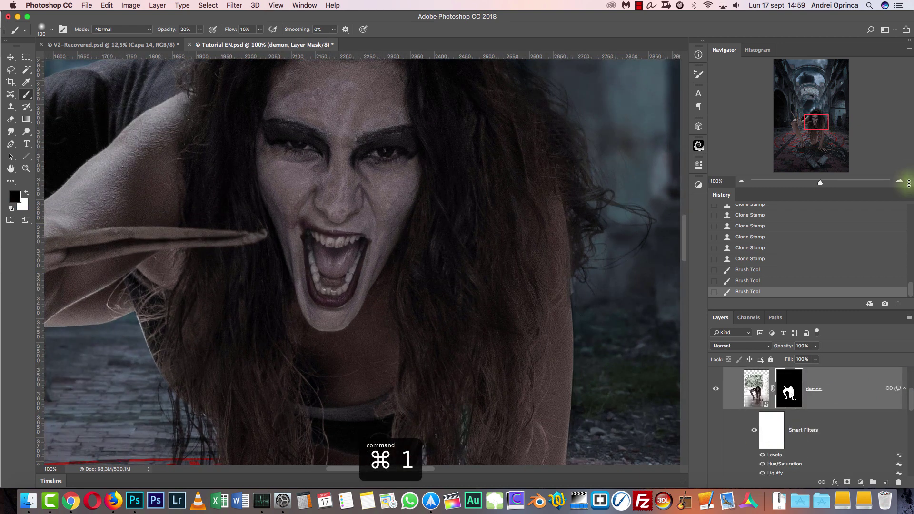
{"action": "left_click", "coordinate": [897, 182]}
{"action": "left_click", "coordinate": [898, 181]}
{"action": "left_click_drag", "start_coordinate": [214, 304], "coordinate": [533, 152]}
{"action": "left_click_drag", "start_coordinate": [228, 252], "coordinate": [220, 357]}
{"action": "key", "text": "bracketleft"}
{"action": "key", "text": "bracketleft"}
{"action": "key", "text": "bracketleft"}
{"action": "key", "text": "bracketleft"}
{"action": "right_click", "coordinate": [286, 223]}
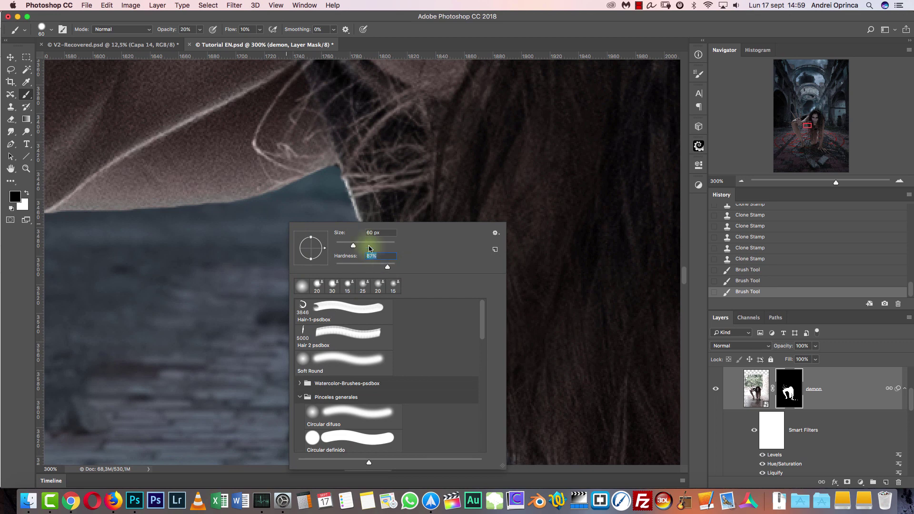
{"action": "left_click_drag", "start_coordinate": [341, 246], "coordinate": [337, 246]}
{"action": "left_click", "coordinate": [788, 379]}
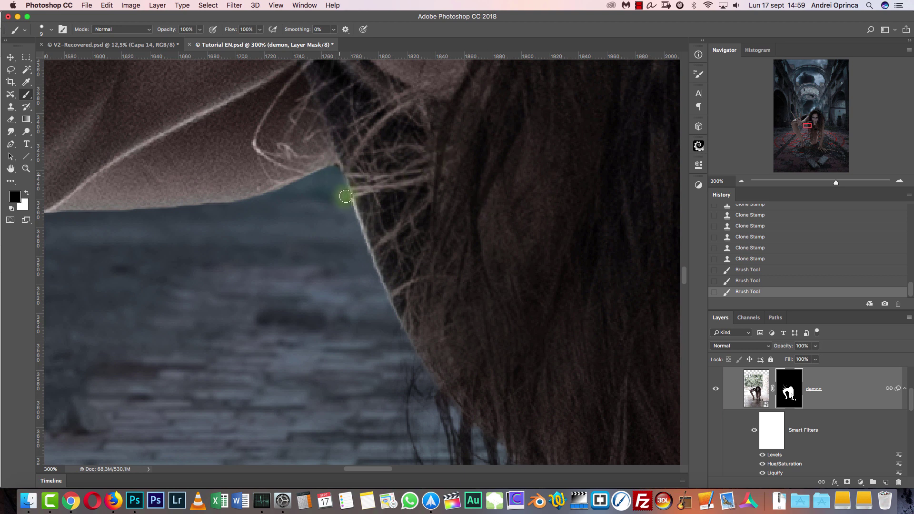
{"action": "mouse_move", "coordinate": [352, 202]}
{"action": "left_mouse_down"}
{"action": "mouse_move", "coordinate": [368, 254]}
{"action": "mouse_move", "coordinate": [353, 207]}
{"action": "left_mouse_up"}
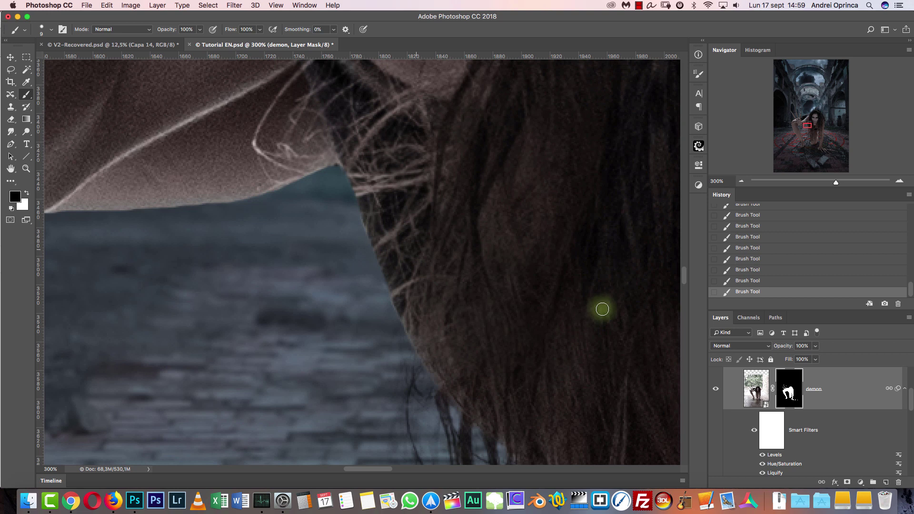
{"action": "left_click", "coordinate": [788, 390], "text": "shift"}
{"action": "left_click", "coordinate": [785, 391], "text": "shift"}
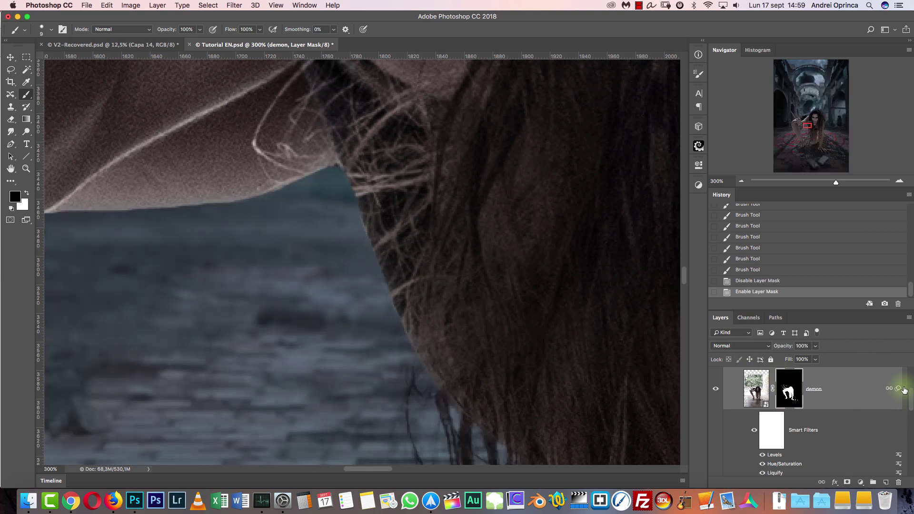
Collapse the demon layer's smart filters and add a new empty layer directly below the demon hair layer
{"action": "left_click", "coordinate": [904, 390]}
{"action": "left_click", "coordinate": [872, 441]}
{"action": "left_click", "coordinate": [885, 482], "text": "super"}
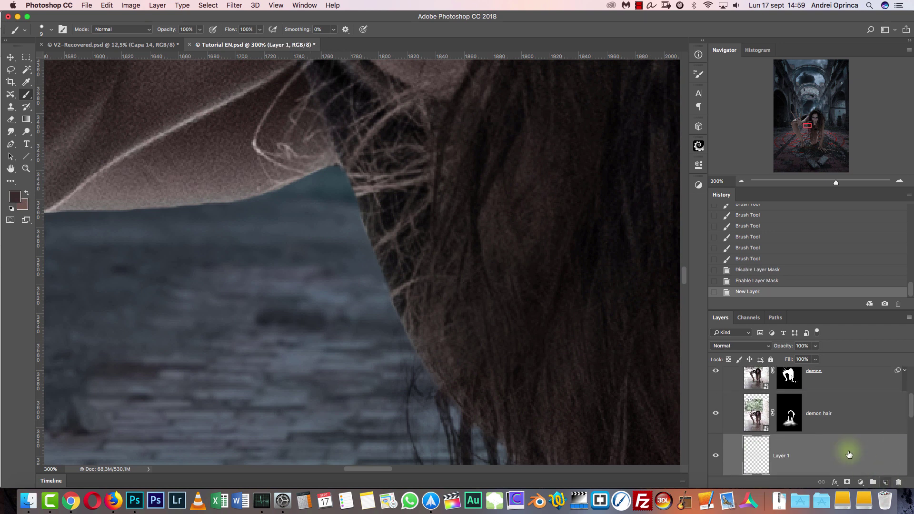
On the new layer, paint thin light curved hair strands with a 2 px brush out of the hair edge beneath the arm
{"action": "scroll", "coordinate": [451, 172], "scroll_direction": "down", "scroll_amount": 5}
{"action": "scroll", "coordinate": [450, 172], "scroll_direction": "right", "scroll_amount": 2}
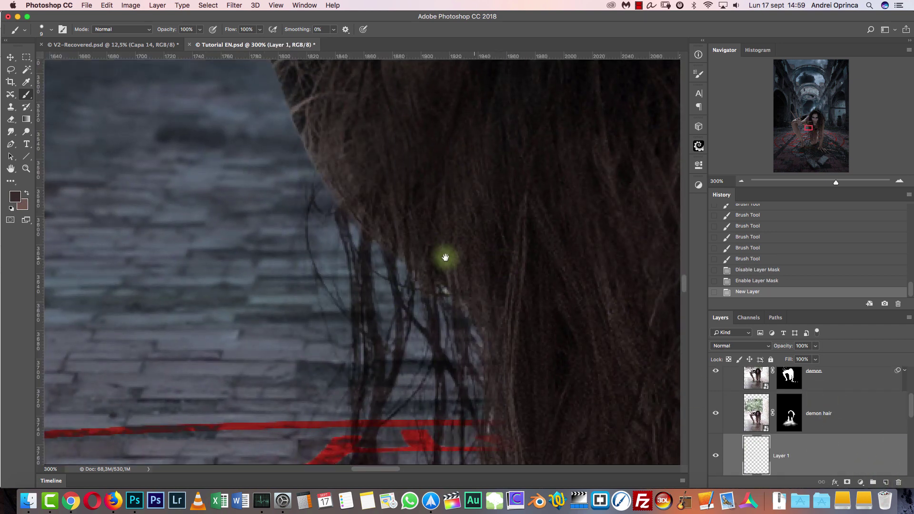
{"action": "scroll", "coordinate": [373, 194], "scroll_direction": "up", "scroll_amount": 3}
{"action": "scroll", "coordinate": [373, 194], "scroll_direction": "left", "scroll_amount": 2}
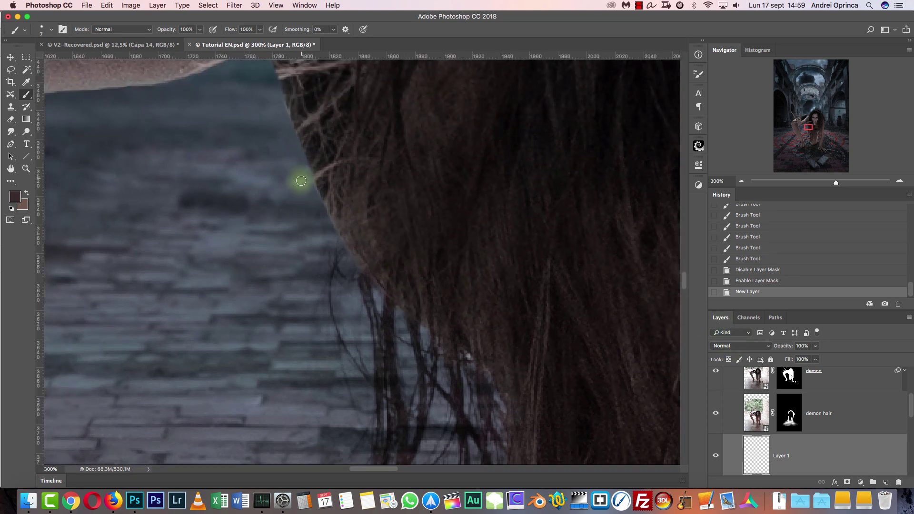
{"action": "left_click_drag", "start_coordinate": [268, 155], "coordinate": [337, 262]}
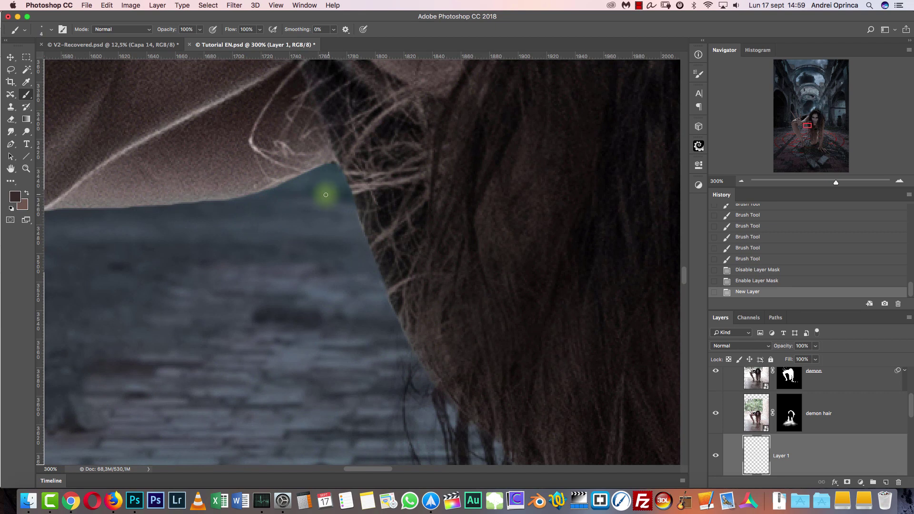
{"action": "left_click_drag", "start_coordinate": [352, 187], "coordinate": [304, 281]}
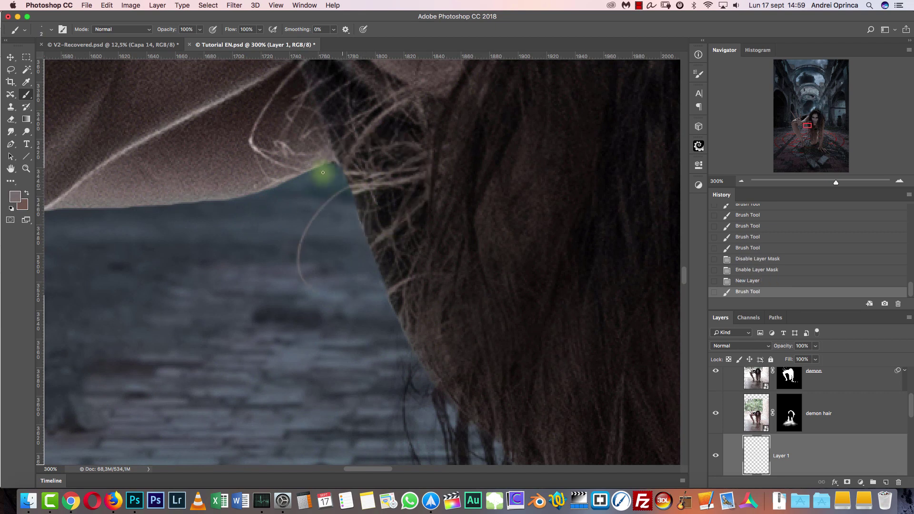
{"action": "mouse_move", "coordinate": [333, 198]}
{"action": "left_mouse_down"}
{"action": "mouse_move", "coordinate": [351, 237]}
{"action": "mouse_move", "coordinate": [354, 182]}
{"action": "mouse_move", "coordinate": [407, 310]}
{"action": "mouse_move", "coordinate": [317, 220]}
{"action": "mouse_move", "coordinate": [390, 330]}
{"action": "left_mouse_up"}
{"action": "left_click_drag", "start_coordinate": [336, 195], "coordinate": [273, 152]}
{"action": "left_click_drag", "start_coordinate": [352, 195], "coordinate": [286, 177]}
{"action": "left_click_drag", "start_coordinate": [353, 173], "coordinate": [316, 154]}
{"action": "left_click_drag", "start_coordinate": [366, 190], "coordinate": [277, 161]}
{"action": "left_click_drag", "start_coordinate": [277, 162], "coordinate": [380, 174]}
{"action": "left_click_drag", "start_coordinate": [309, 236], "coordinate": [329, 175]}
Sample a dark hair colour and paint long 1 px dark strands down the outer hair edge below the arm
{"action": "left_click", "coordinate": [382, 236], "text": "alt"}
{"action": "left_click_drag", "start_coordinate": [359, 271], "coordinate": [410, 378]}
{"action": "mouse_move", "coordinate": [373, 253]}
{"action": "left_mouse_down"}
{"action": "mouse_move", "coordinate": [370, 329]}
{"action": "mouse_move", "coordinate": [413, 353]}
{"action": "mouse_move", "coordinate": [357, 462]}
{"action": "left_mouse_up"}
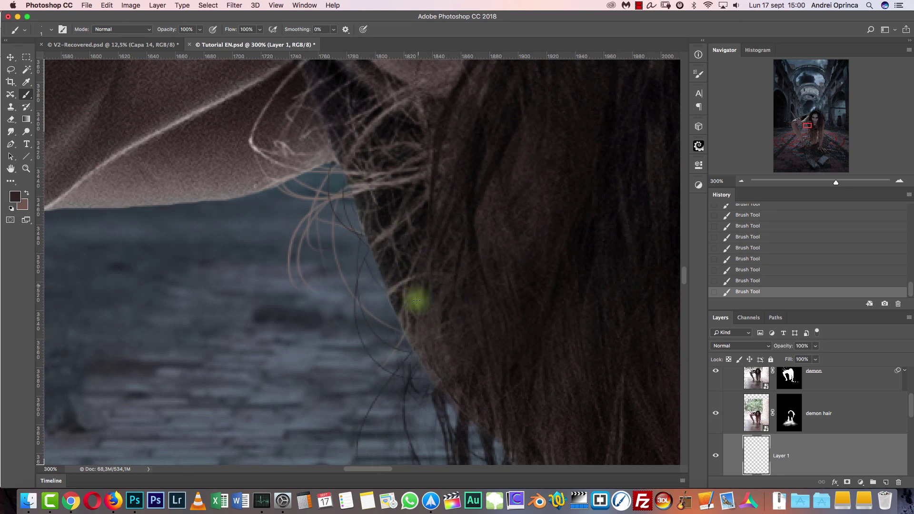
{"action": "scroll", "coordinate": [416, 299], "scroll_direction": "down", "scroll_amount": 5}
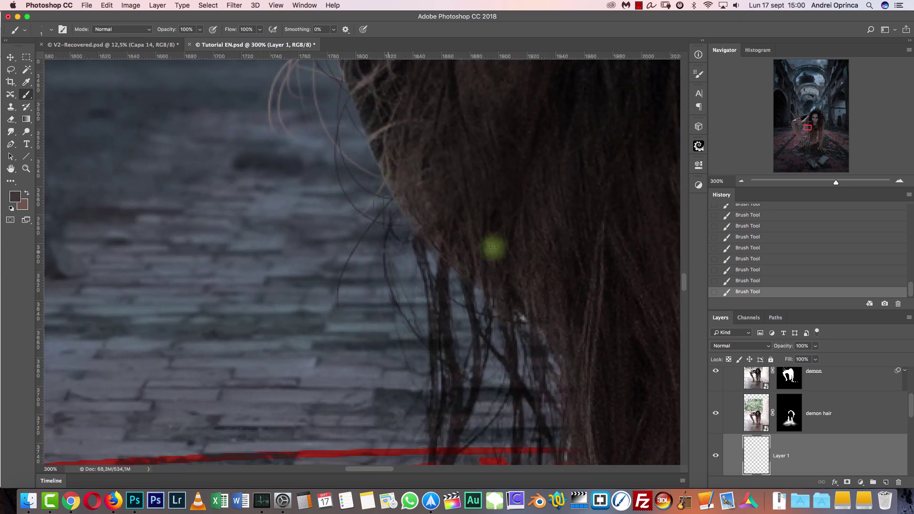
{"action": "scroll", "coordinate": [418, 123], "scroll_direction": "up", "scroll_amount": 5}
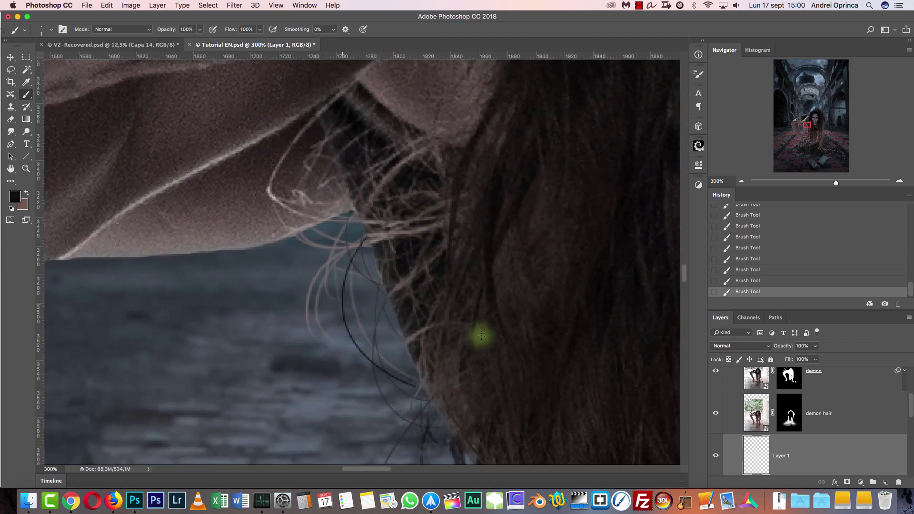
Undo the last three dark strand strokes beside the hair edge
{"action": "key", "text": "alt+super+z"}
{"action": "key", "text": "alt+super+z"}
{"action": "key", "text": "alt+super+z"}
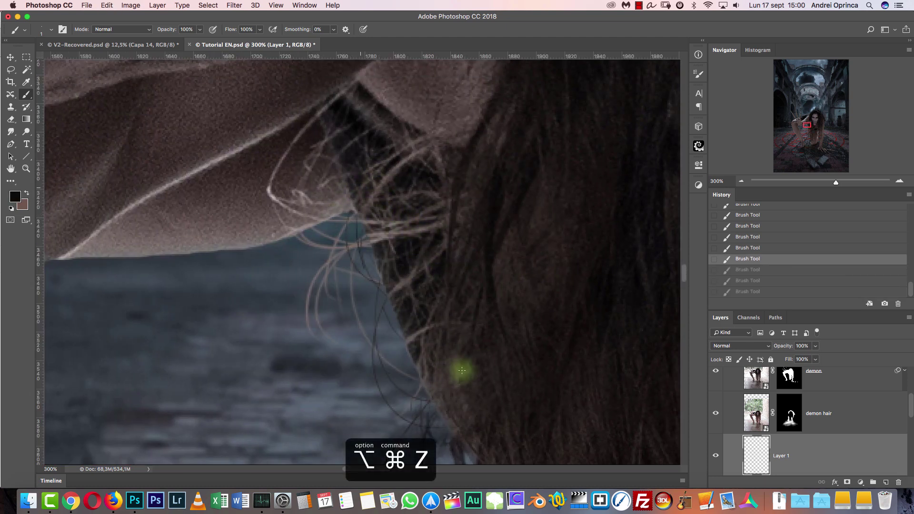
Examine the hair outline from the lower strands over the legs up along the outer side of the head
{"action": "left_click", "coordinate": [741, 181]}
{"action": "left_click_drag", "start_coordinate": [547, 310], "coordinate": [331, 176]}
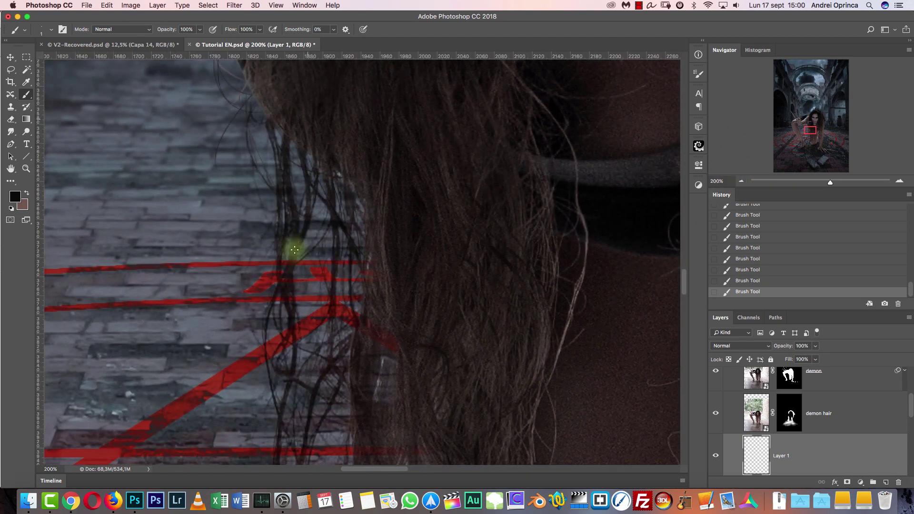
{"action": "left_click_drag", "start_coordinate": [475, 358], "coordinate": [383, 124]}
{"action": "left_click_drag", "start_coordinate": [566, 347], "coordinate": [422, 363]}
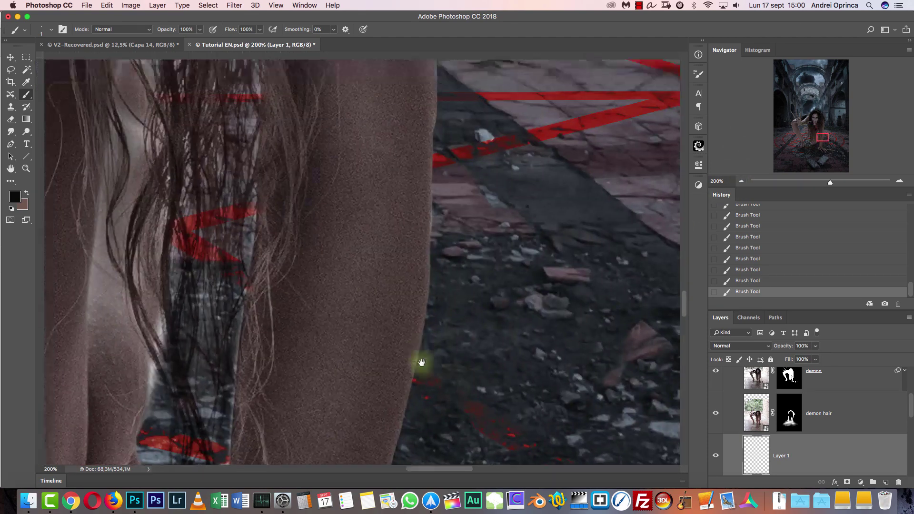
{"action": "left_click_drag", "start_coordinate": [381, 143], "coordinate": [421, 390]}
{"action": "left_click_drag", "start_coordinate": [419, 150], "coordinate": [431, 419]}
{"action": "left_click_drag", "start_coordinate": [442, 119], "coordinate": [451, 404]}
{"action": "left_click_drag", "start_coordinate": [433, 229], "coordinate": [429, 481]}
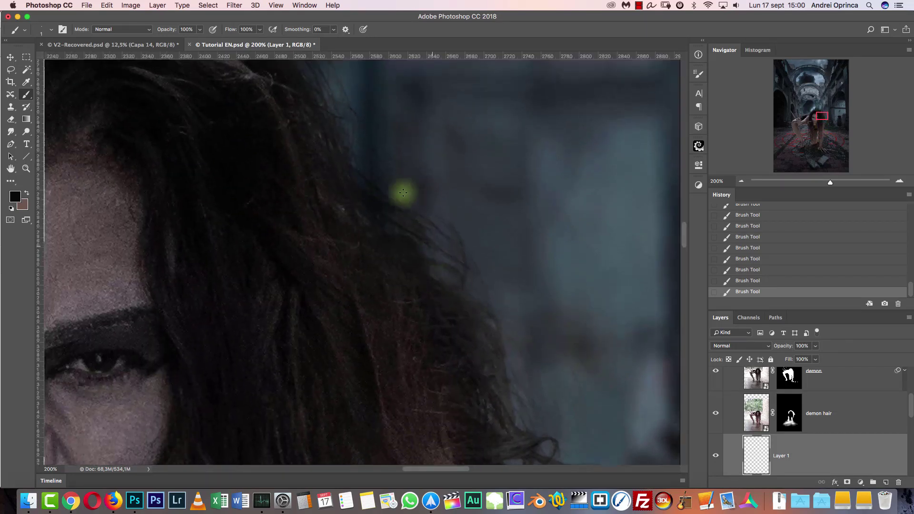
Paint fine curved 1 px flyaway strands along the crown and upper side of the head against the bright sky
{"action": "left_click_drag", "start_coordinate": [253, 71], "coordinate": [505, 294]}
{"action": "left_click_drag", "start_coordinate": [276, 188], "coordinate": [364, 202]}
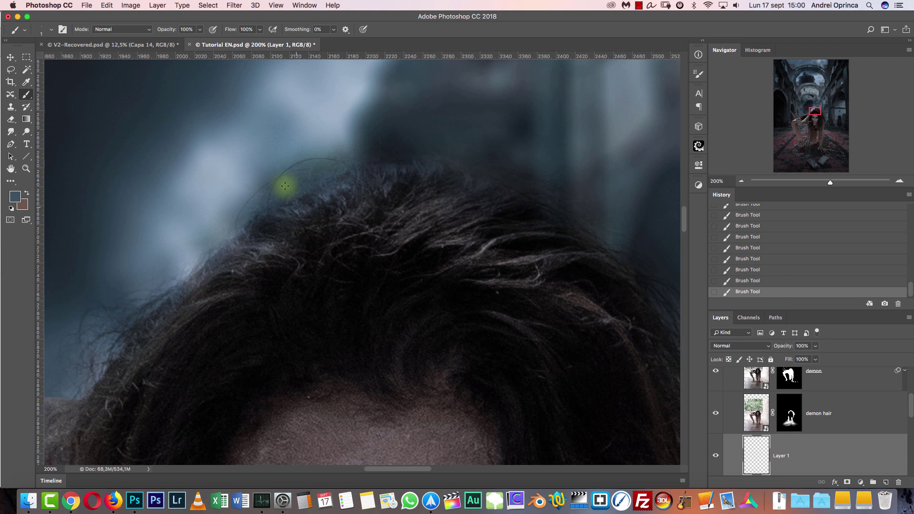
{"action": "left_click_drag", "start_coordinate": [274, 208], "coordinate": [178, 282]}
{"action": "left_click_drag", "start_coordinate": [199, 350], "coordinate": [142, 285]}
{"action": "mouse_move", "coordinate": [309, 239]}
{"action": "left_mouse_down"}
{"action": "mouse_move", "coordinate": [380, 173]}
{"action": "mouse_move", "coordinate": [429, 153]}
{"action": "left_mouse_up"}
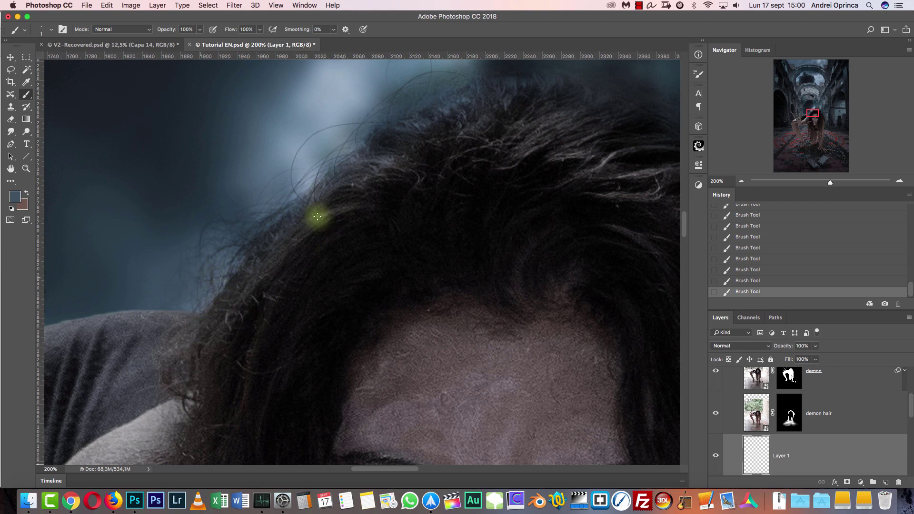
{"action": "scroll", "coordinate": [429, 153], "scroll_direction": "up", "scroll_amount": 5}
{"action": "scroll", "coordinate": [429, 152], "scroll_direction": "right", "scroll_amount": 2}
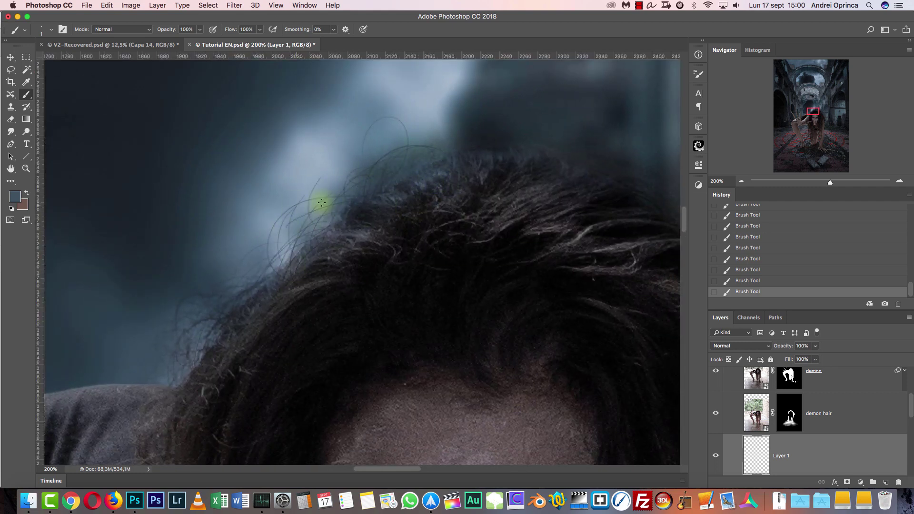
Undo the most recent flyaway strokes at the upper side of the head
{"action": "key", "text": "alt+super+z"}
{"action": "key", "text": "alt+super+z"}
{"action": "key", "text": "alt+super+z"}
{"action": "key", "text": "alt+super+z"}
{"action": "key", "text": "alt+super+z"}
{"action": "key", "text": "alt+super+z"}
{"action": "key", "text": "alt+super+z"}
{"action": "key", "text": "alt+super+z"}
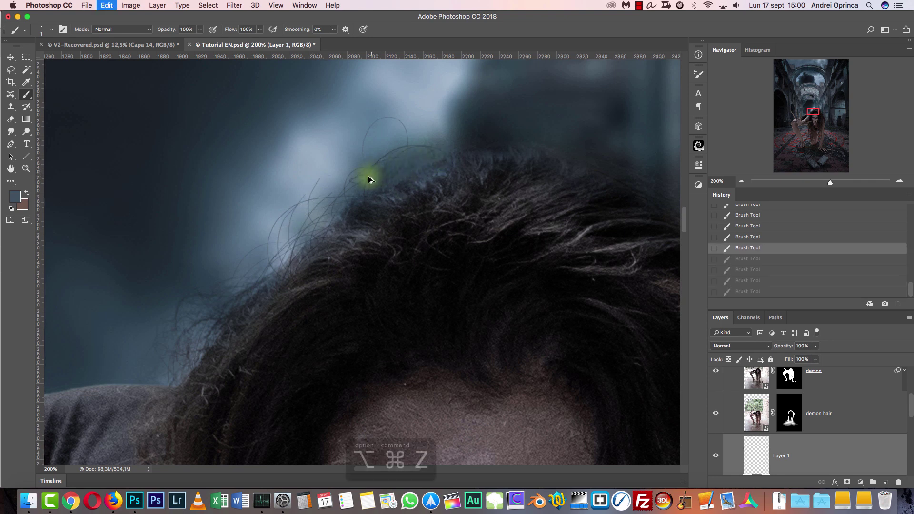
{"action": "left_click", "coordinate": [372, 184]}
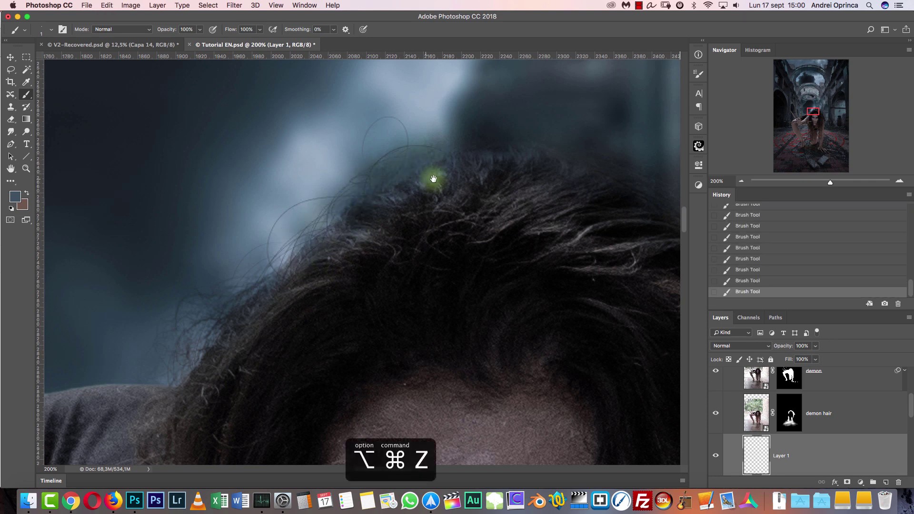
Sample a dark colour from the hair and paint more fine 1 px strands along the crown's edge
{"action": "left_click_drag", "start_coordinate": [434, 178], "coordinate": [328, 235]}
{"action": "left_click", "coordinate": [504, 268], "text": "alt"}
{"action": "mouse_move", "coordinate": [471, 260]}
{"action": "left_mouse_down"}
{"action": "mouse_move", "coordinate": [626, 347]}
{"action": "mouse_move", "coordinate": [625, 390]}
{"action": "left_mouse_up"}
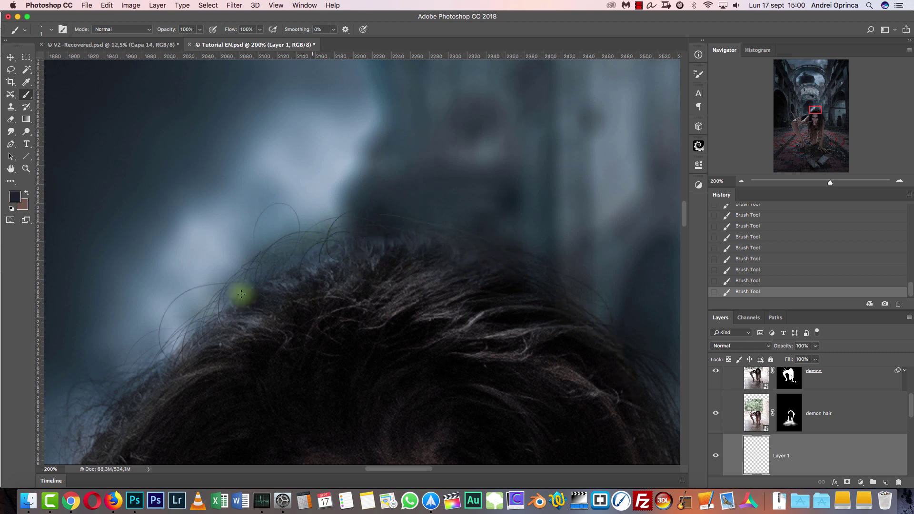
Review the added strands around the head, beneath the arm and along the lower hair, and undo the last stroke
{"action": "key", "text": "super+1"}
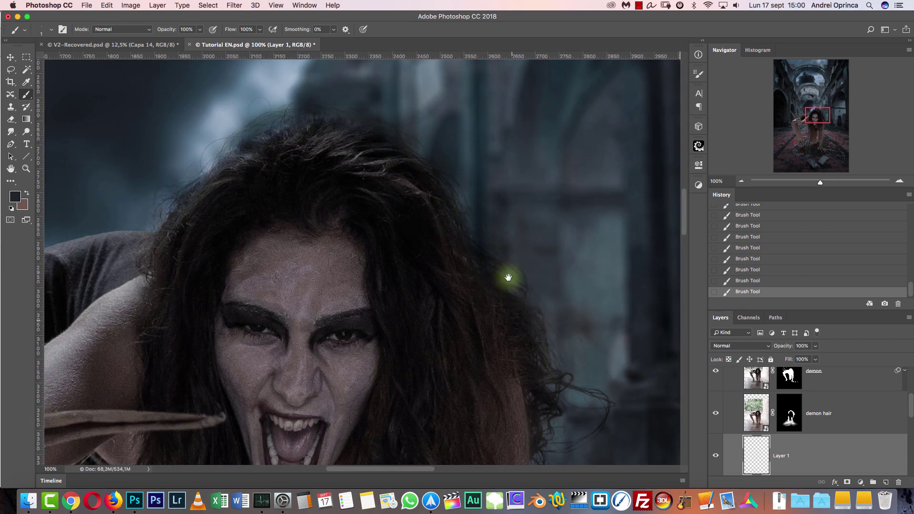
{"action": "left_click_drag", "start_coordinate": [507, 274], "coordinate": [522, 189]}
{"action": "left_click_drag", "start_coordinate": [490, 378], "coordinate": [562, 220]}
{"action": "key", "text": "super+r"}
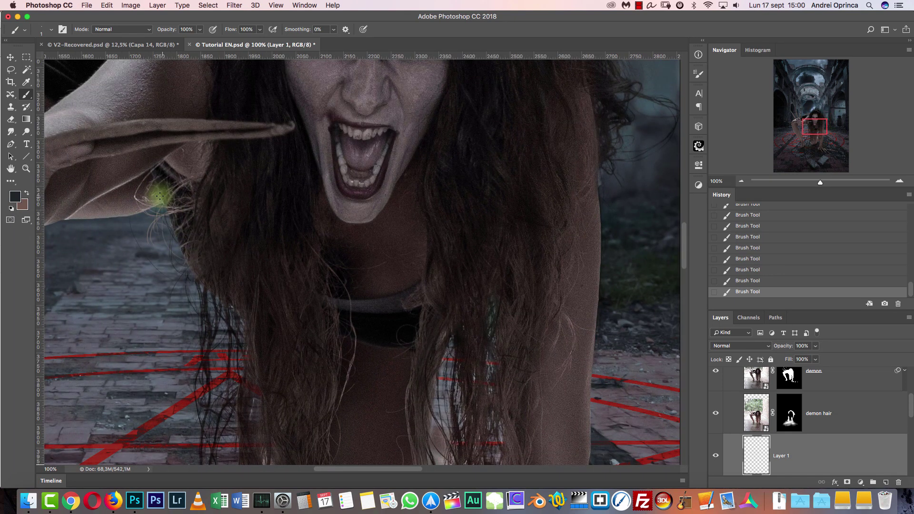
{"action": "key", "text": "super+z"}
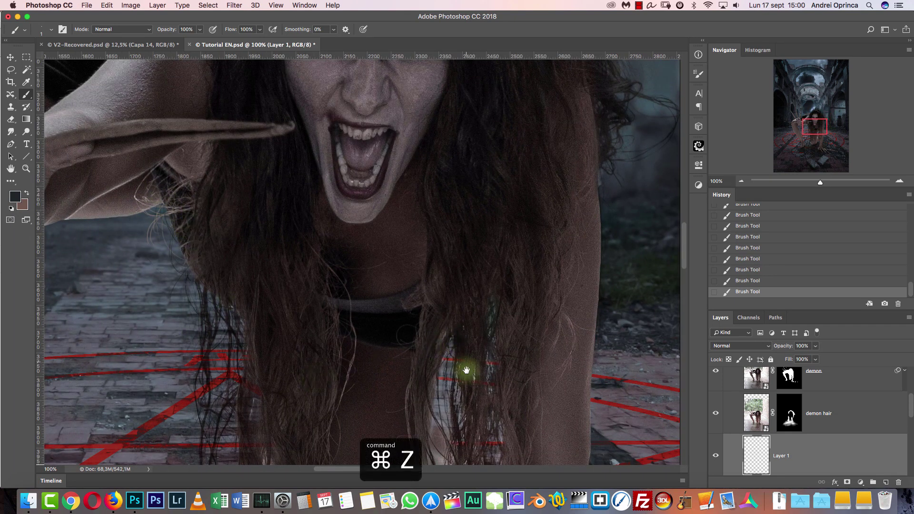
{"action": "left_click_drag", "start_coordinate": [467, 370], "coordinate": [379, 204]}
{"action": "mouse_move", "coordinate": [377, 379]}
{"action": "left_mouse_down"}
{"action": "mouse_move", "coordinate": [366, 227]}
{"action": "mouse_move", "coordinate": [421, 238]}
{"action": "mouse_move", "coordinate": [426, 367]}
{"action": "mouse_move", "coordinate": [442, 339]}
{"action": "mouse_move", "coordinate": [447, 362]}
{"action": "left_mouse_up"}
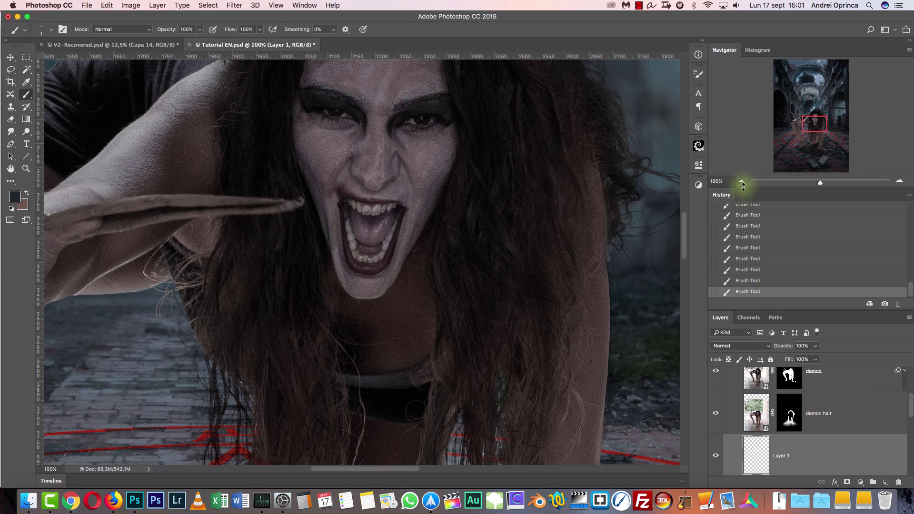
Open the cat photo caleb-woods-248879-unsplash.jpg from the Stock folder inside Halloween Horror 2018
{"action": "left_click_drag", "start_coordinate": [513, 219], "coordinate": [516, 271]}
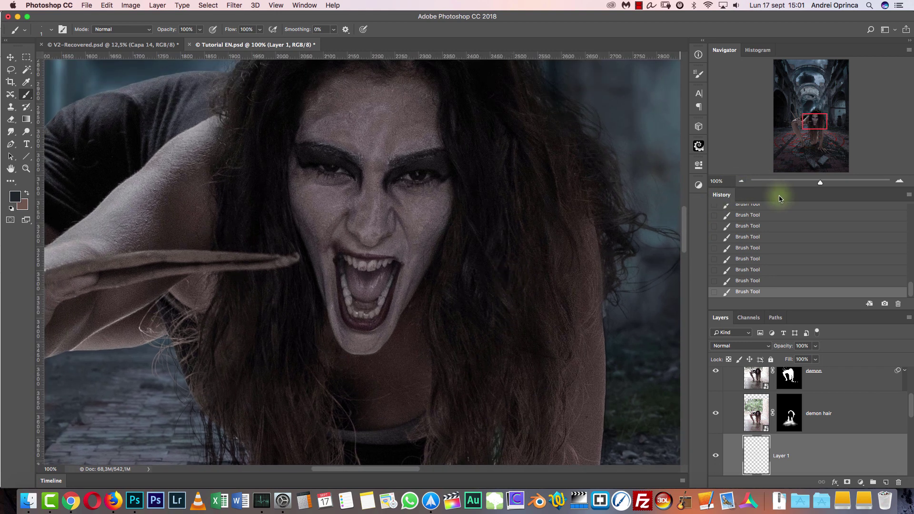
{"action": "left_click", "coordinate": [898, 180]}
{"action": "left_click_drag", "start_coordinate": [527, 200], "coordinate": [510, 285]}
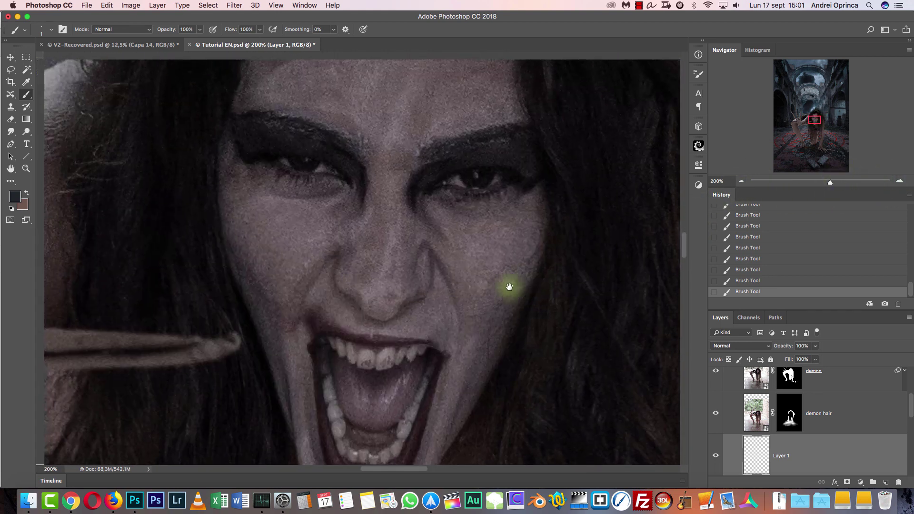
{"action": "key", "text": "super+o"}
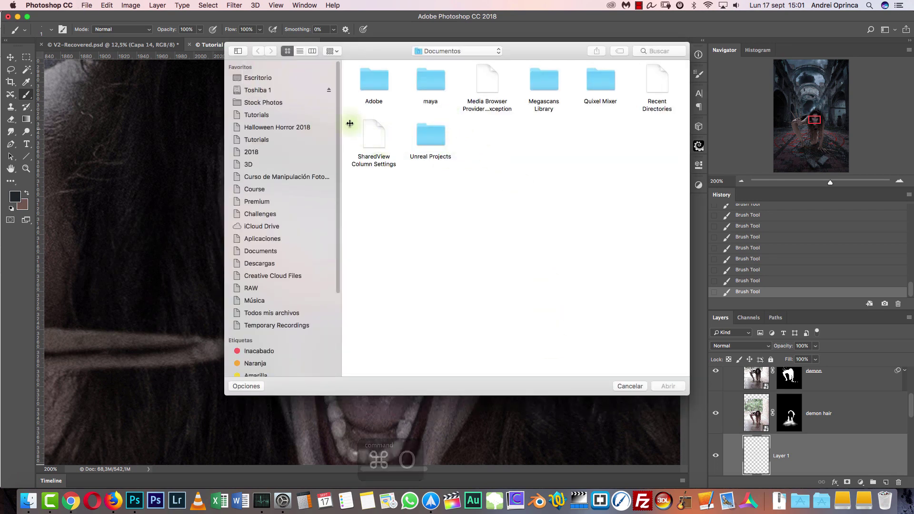
{"action": "left_click", "coordinate": [291, 127]}
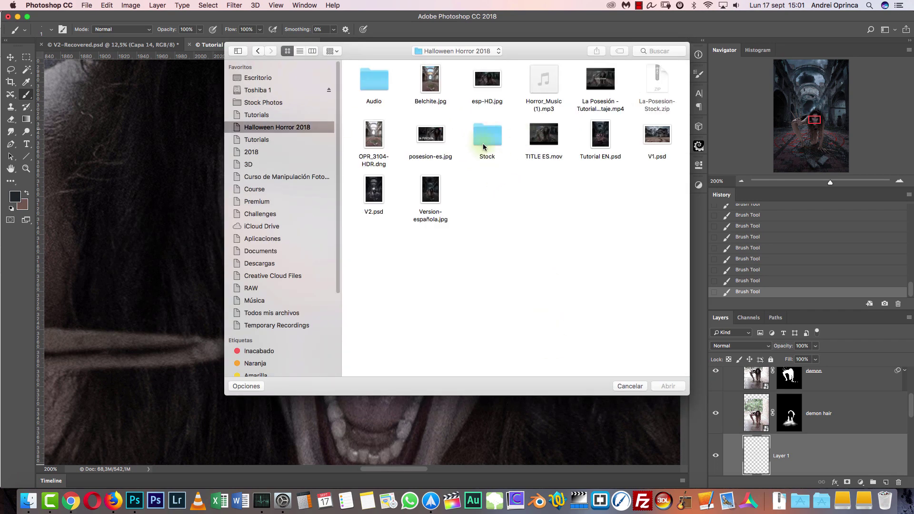
{"action": "double_click", "coordinate": [483, 143]}
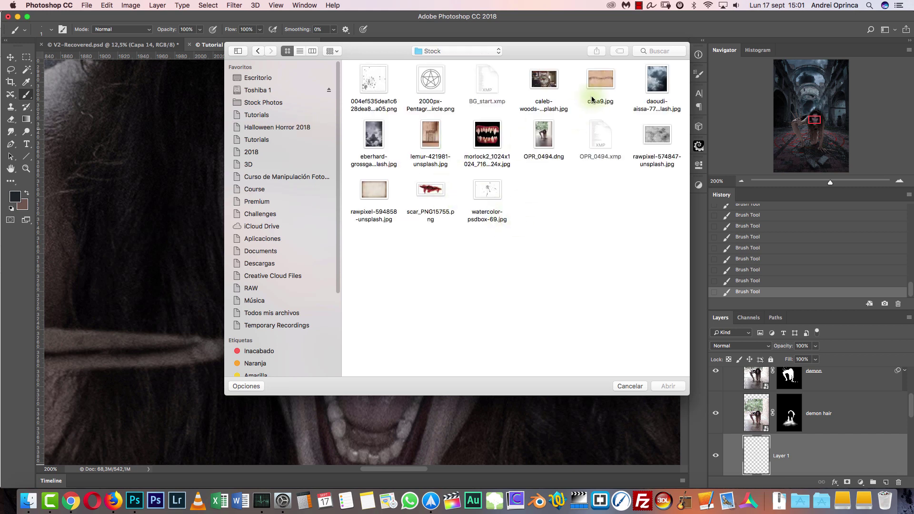
{"action": "left_click", "coordinate": [544, 82]}
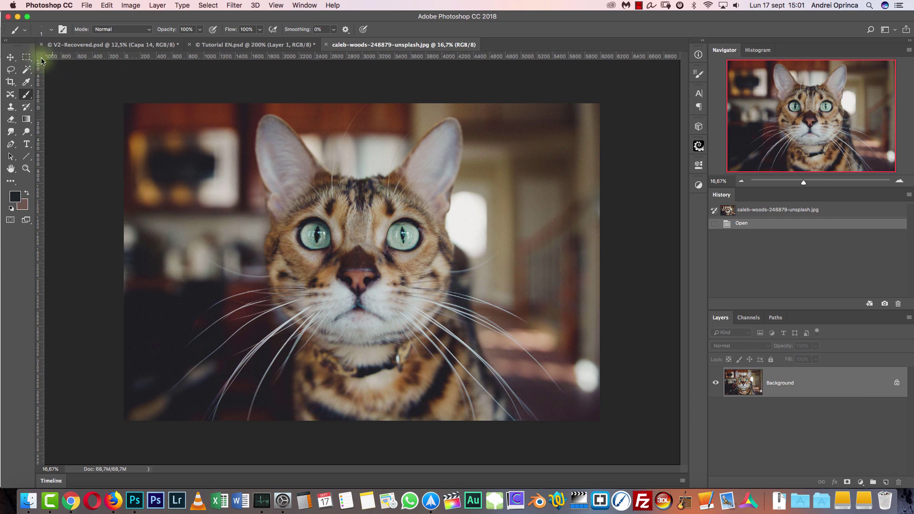
Select the cat's right-hand eye with the Elliptical Marquee, align the selection to the iris and cut it out
{"action": "left_click", "coordinate": [26, 57]}
{"action": "key", "text": "super+1"}
{"action": "left_click_drag", "start_coordinate": [473, 231], "coordinate": [264, 349]}
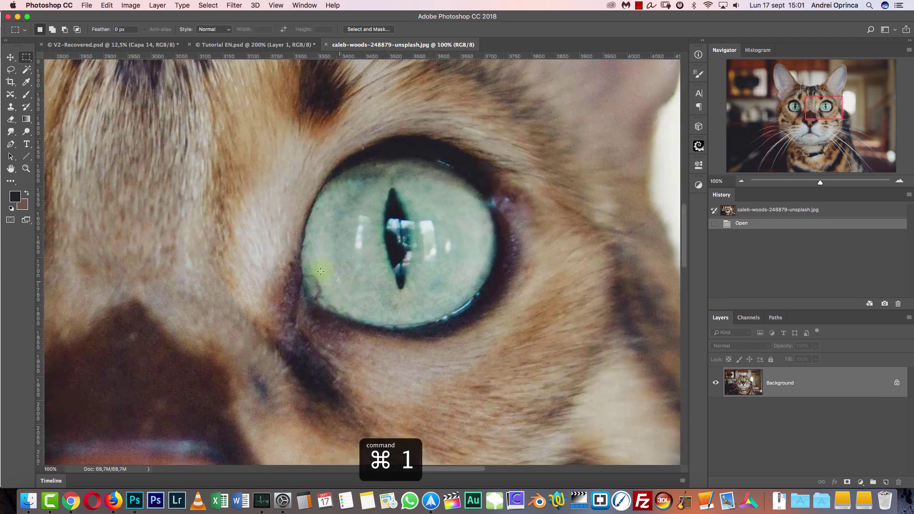
{"action": "right_click", "coordinate": [31, 59]}
{"action": "left_click", "coordinate": [71, 67]}
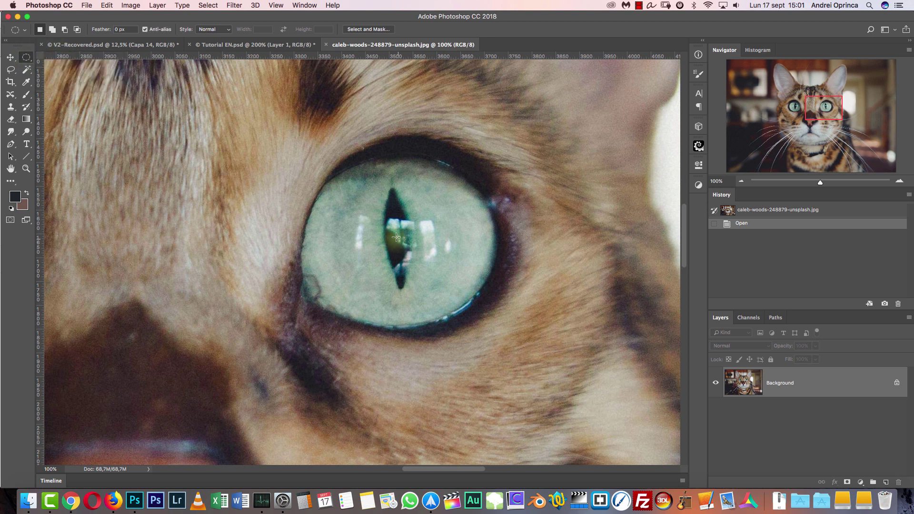
{"action": "left_click_drag", "start_coordinate": [457, 294], "coordinate": [503, 332]}
{"action": "left_click_drag", "start_coordinate": [446, 252], "coordinate": [447, 256]}
{"action": "left_click_drag", "start_coordinate": [325, 161], "coordinate": [522, 338]}
{"action": "left_click_drag", "start_coordinate": [488, 271], "coordinate": [469, 265]}
{"action": "left_click_drag", "start_coordinate": [469, 264], "coordinate": [470, 263]}
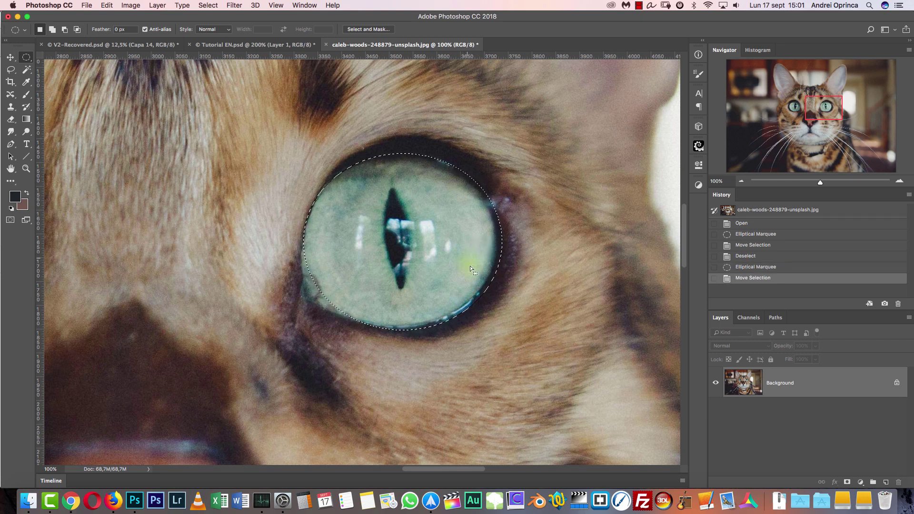
{"action": "key", "text": "super+x"}
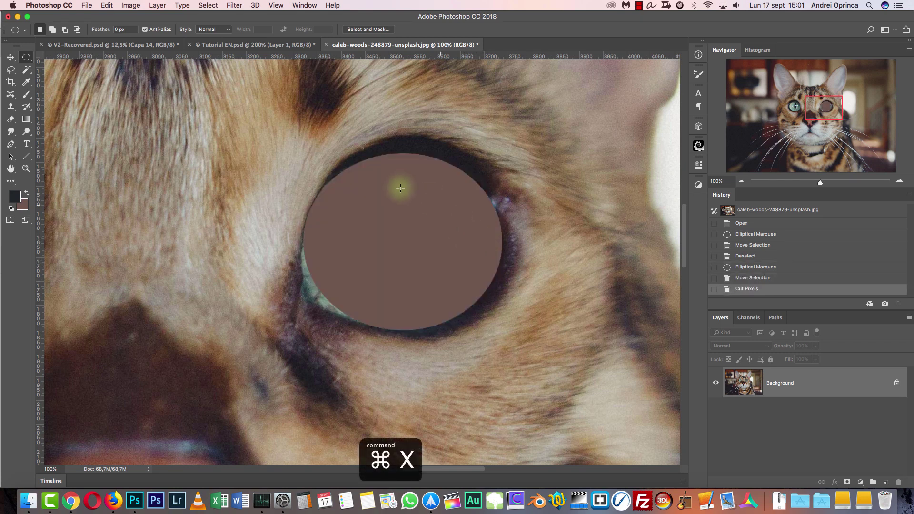
Return to Tutorial EN.psd and paste the cat eye above the fix layer in the monster group
{"action": "left_click", "coordinate": [235, 45]}
{"action": "left_click_drag", "start_coordinate": [910, 401], "coordinate": [910, 351]}
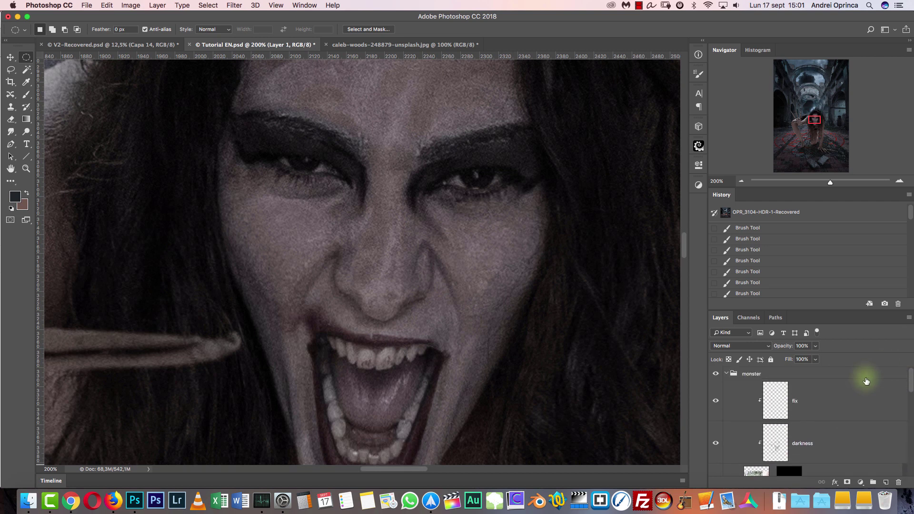
{"action": "left_click", "coordinate": [726, 374]}
{"action": "left_click", "coordinate": [727, 374]}
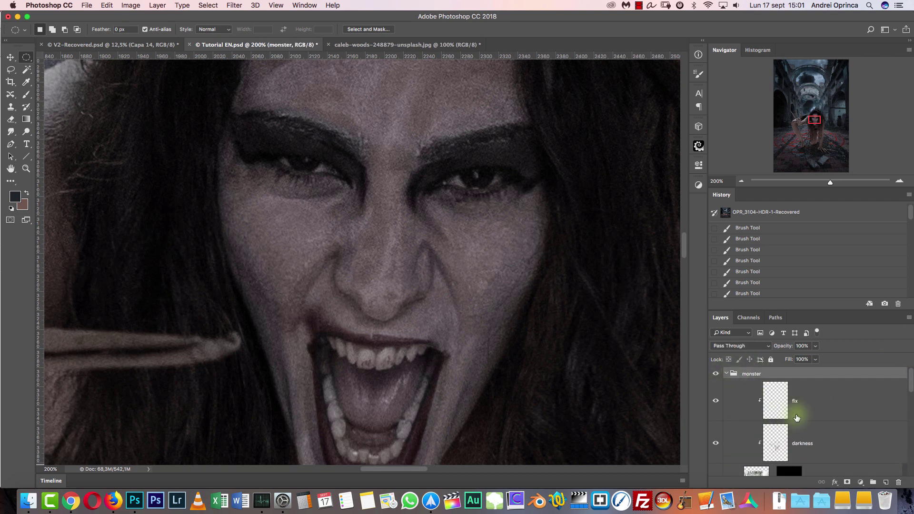
{"action": "left_click", "coordinate": [826, 396]}
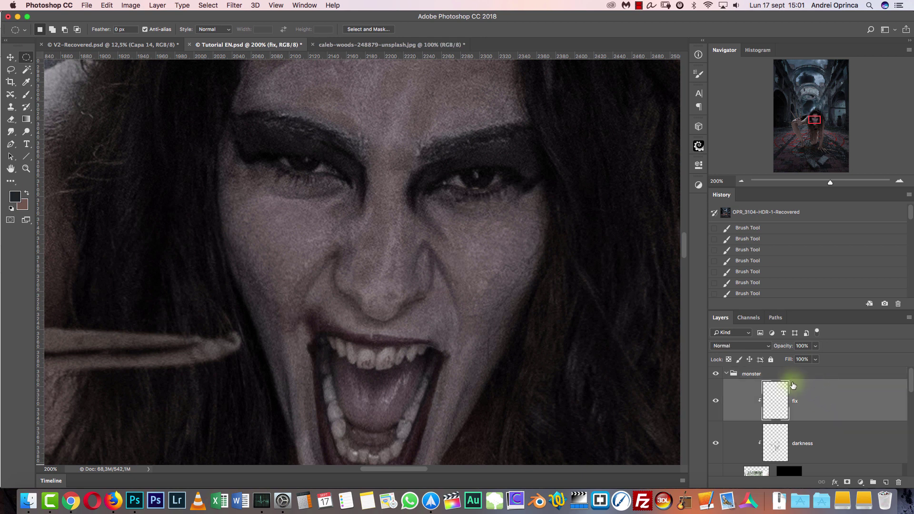
{"action": "key", "text": "super+v"}
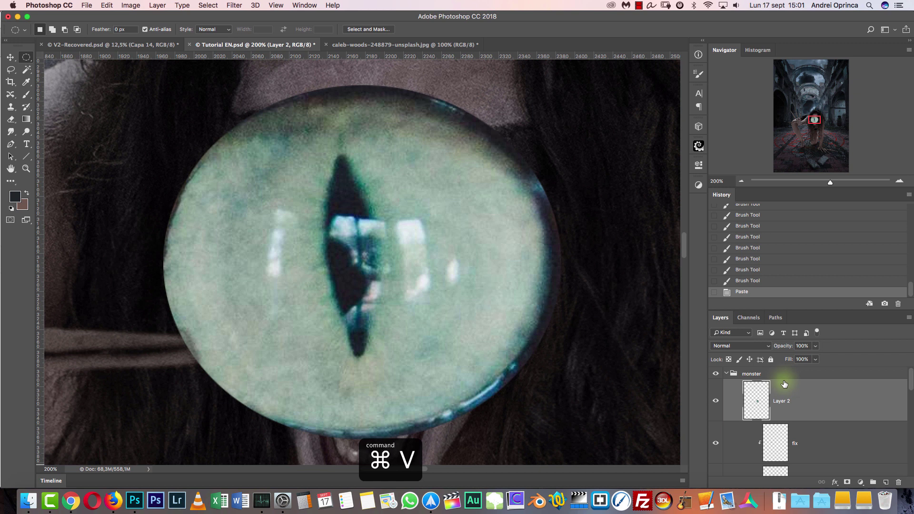
Put the pasted eye layer in a new group named eyes and rename the layer R
{"action": "key", "text": "super+g"}
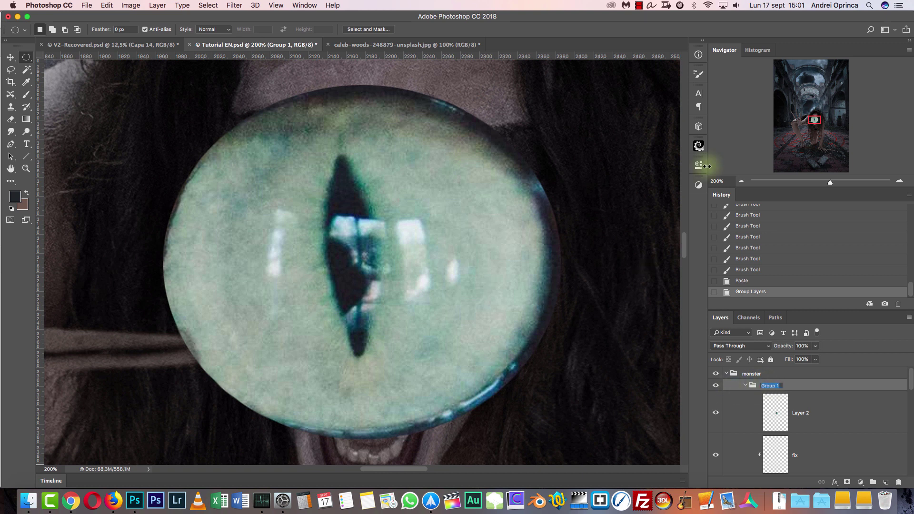
{"action": "type", "text": "eyes"}
{"action": "key", "text": "Return"}
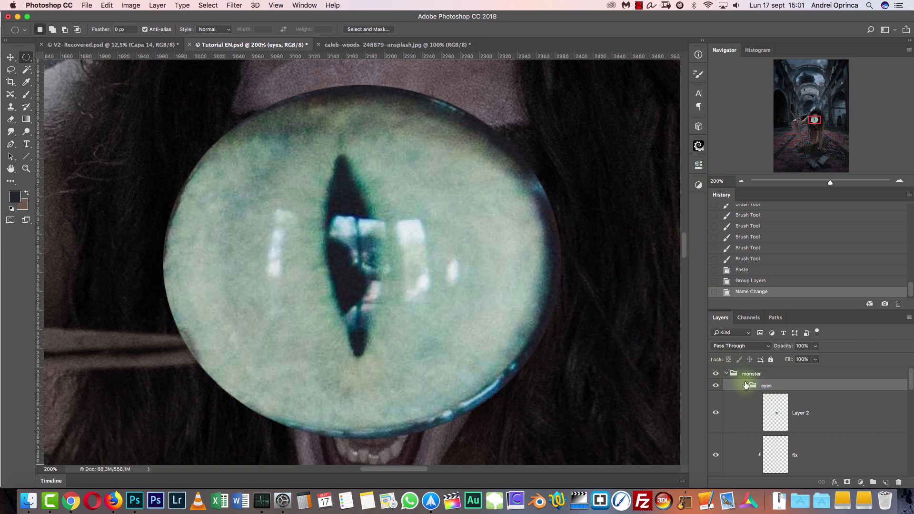
{"action": "left_click", "coordinate": [715, 386]}
{"action": "left_click", "coordinate": [715, 386]}
{"action": "left_click", "coordinate": [745, 385]}
{"action": "left_click", "coordinate": [800, 415]}
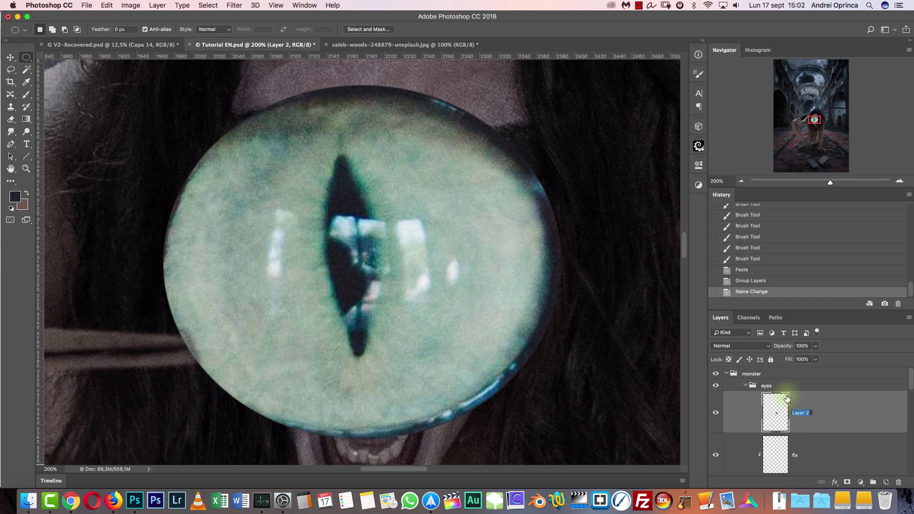
{"action": "type", "text": "R"}
{"action": "key", "text": "Return"}
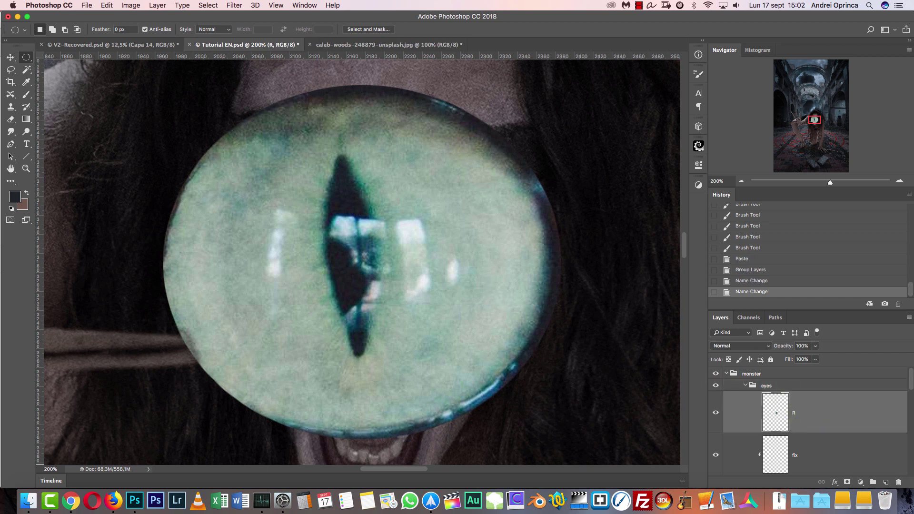
Scale the R eye down to about 14% and place it over the demon's right-hand eye
{"action": "key", "text": "super+t"}
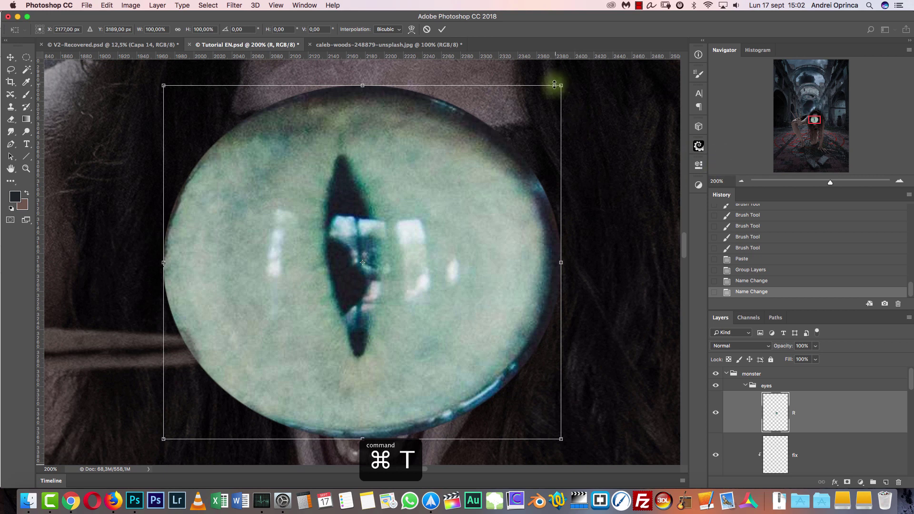
{"action": "left_click_drag", "start_coordinate": [562, 85], "coordinate": [504, 175]}
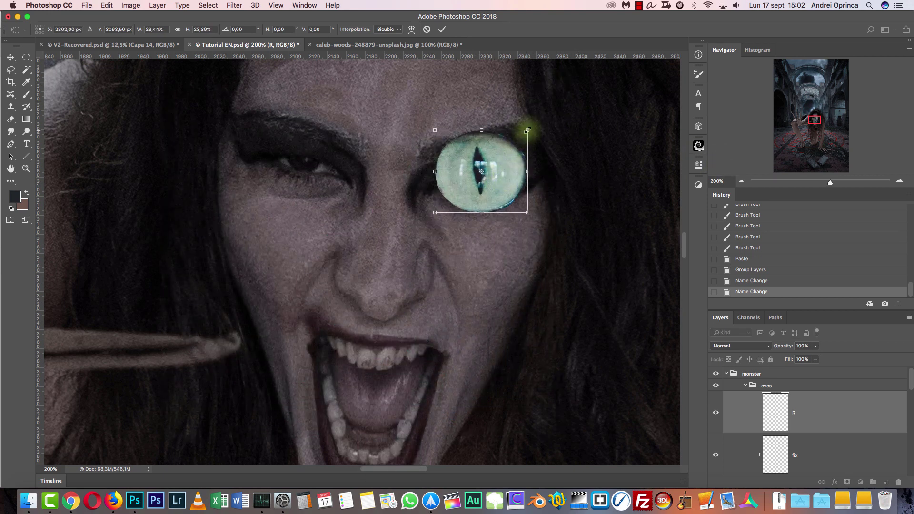
{"action": "left_click_drag", "start_coordinate": [527, 130], "coordinate": [509, 149]}
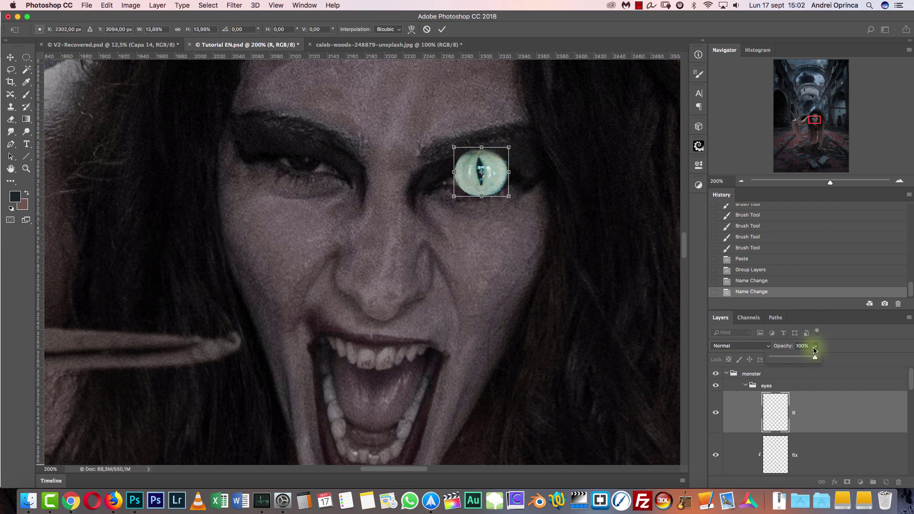
Fit the semi-transparent R eye to the demon's iris at about 9.4% scale and restore the layer's opacity to 100%
{"action": "left_click", "coordinate": [899, 181]}
{"action": "left_click", "coordinate": [899, 181]}
{"action": "left_click_drag", "start_coordinate": [575, 190], "coordinate": [363, 299]}
{"action": "mouse_move", "coordinate": [407, 205]}
{"action": "left_mouse_down"}
{"action": "mouse_move", "coordinate": [417, 174]}
{"action": "mouse_move", "coordinate": [409, 191]}
{"action": "left_mouse_up"}
{"action": "left_click_drag", "start_coordinate": [455, 144], "coordinate": [418, 177]}
{"action": "left_click_drag", "start_coordinate": [402, 210], "coordinate": [415, 213]}
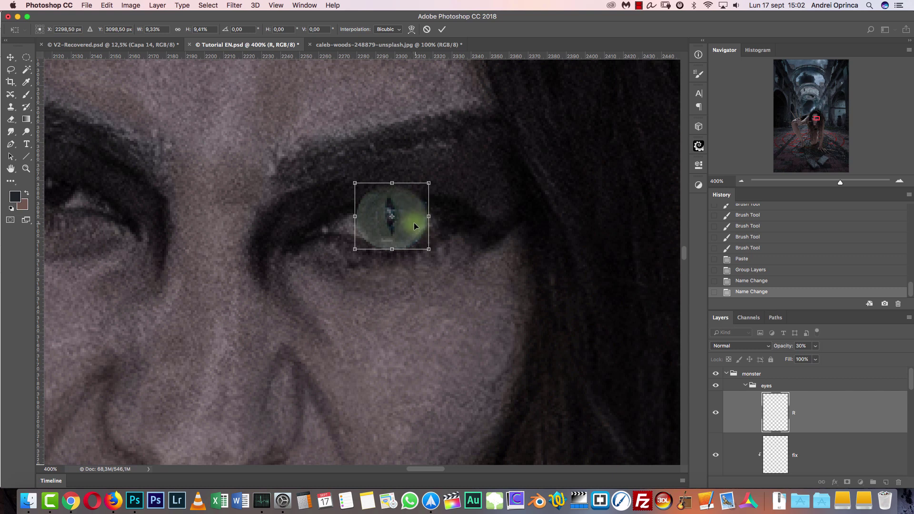
{"action": "key", "text": "Return"}
{"action": "left_click_drag", "start_coordinate": [815, 353], "coordinate": [895, 357]}
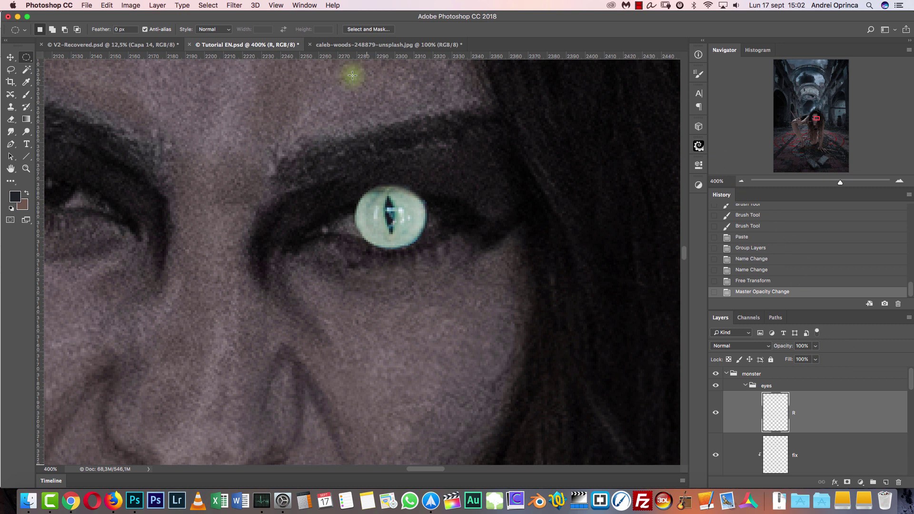
Return to the cat photo, select its remaining left-hand eye with the Elliptical Marquee and cut it out
{"action": "left_click", "coordinate": [336, 45]}
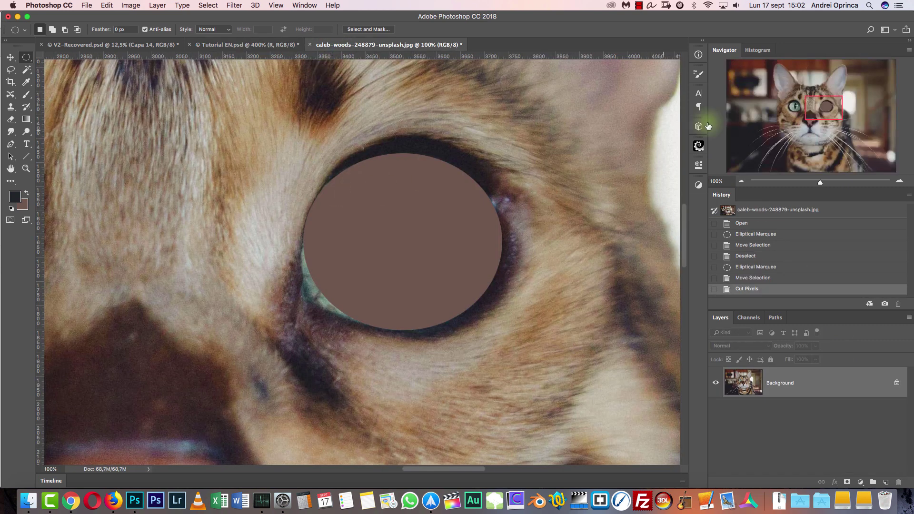
{"action": "left_click", "coordinate": [794, 106]}
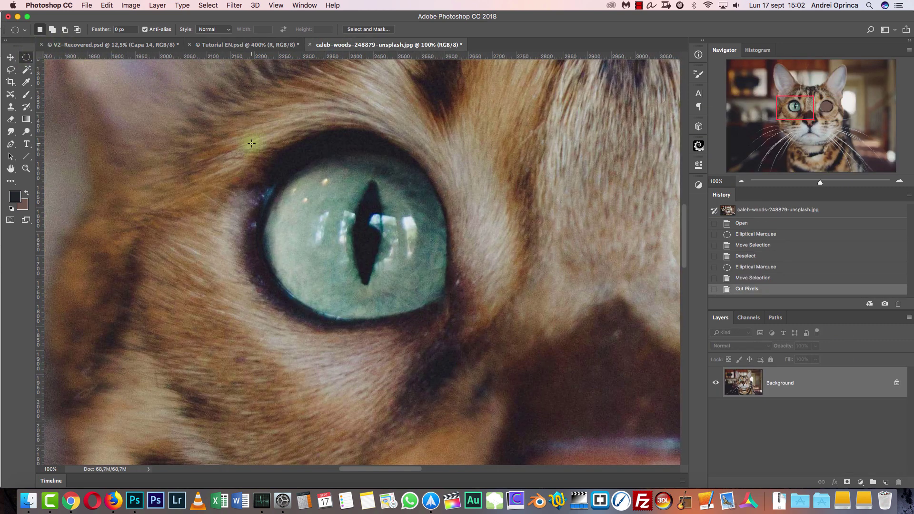
{"action": "left_click_drag", "start_coordinate": [292, 161], "coordinate": [494, 341]}
{"action": "left_click", "coordinate": [398, 233]}
{"action": "left_click_drag", "start_coordinate": [294, 176], "coordinate": [476, 336]}
{"action": "left_click_drag", "start_coordinate": [391, 236], "coordinate": [382, 198]}
{"action": "left_click_drag", "start_coordinate": [296, 162], "coordinate": [474, 326]}
{"action": "left_click_drag", "start_coordinate": [424, 235], "coordinate": [398, 237]}
{"action": "key", "text": "super+x"}
Close the cat photo and paste the second eye above the R layer as a layer named L
{"action": "key", "text": "super+w"}
{"action": "left_click", "coordinate": [434, 171]}
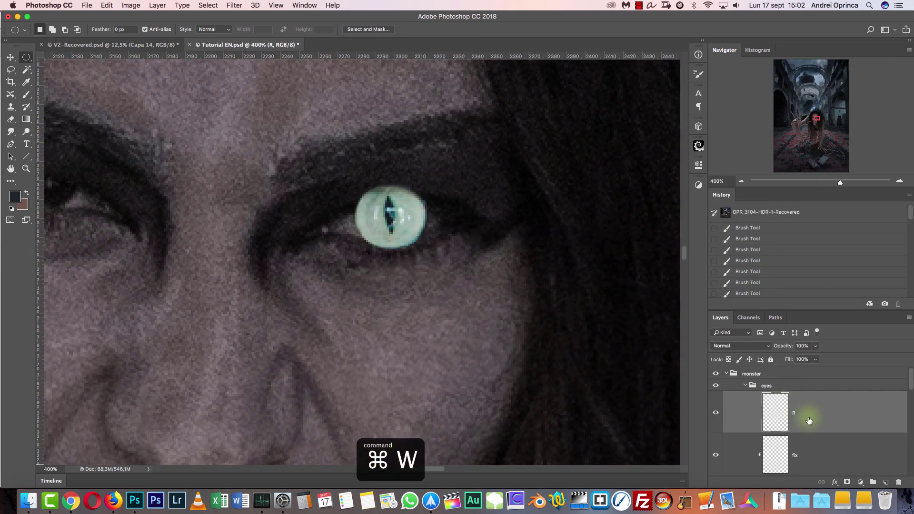
{"action": "key", "text": "super+v"}
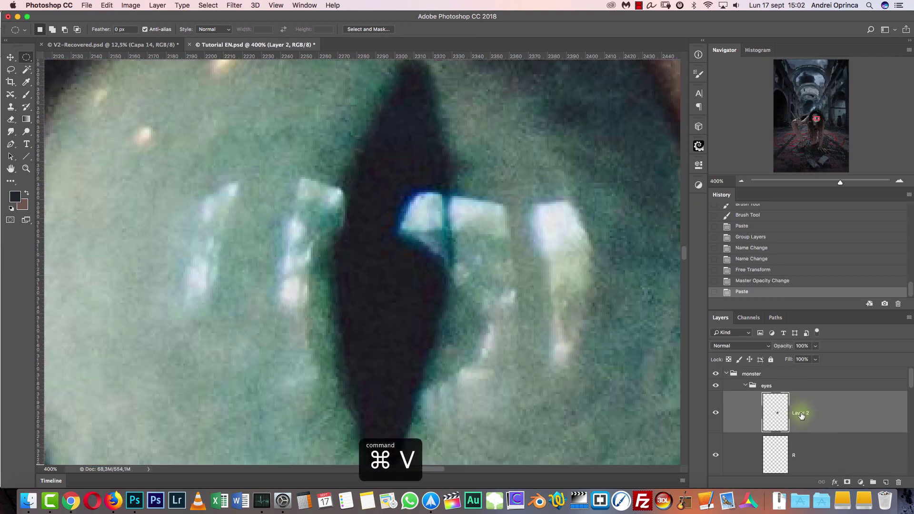
{"action": "key", "text": "Return"}
Scale the L eye down to about 24.7% and place it over the demon's left-hand eye
{"action": "key", "text": "super+t"}
{"action": "left_click", "coordinate": [741, 181]}
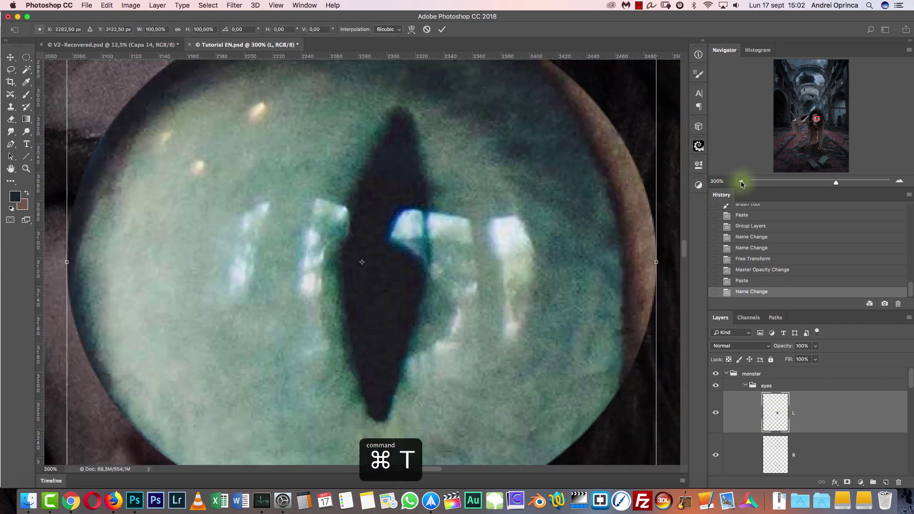
{"action": "left_click", "coordinate": [741, 181]}
{"action": "left_click_drag", "start_coordinate": [558, 91], "coordinate": [409, 219]}
{"action": "left_click_drag", "start_coordinate": [390, 254], "coordinate": [230, 215]}
Lower the L layer's opacity to 40% and shrink the eye further to fit the demon's left-hand iris
{"action": "left_click", "coordinate": [815, 346]}
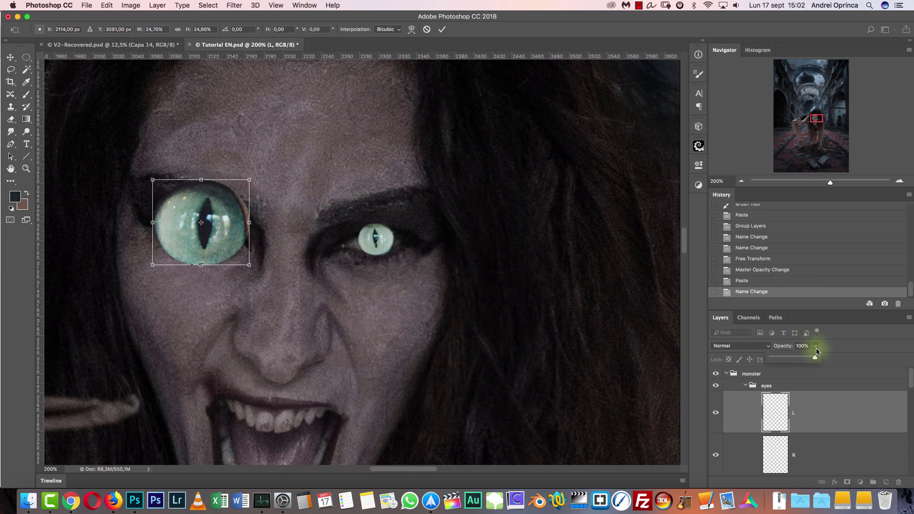
{"action": "left_click", "coordinate": [899, 182]}
{"action": "left_click", "coordinate": [899, 181]}
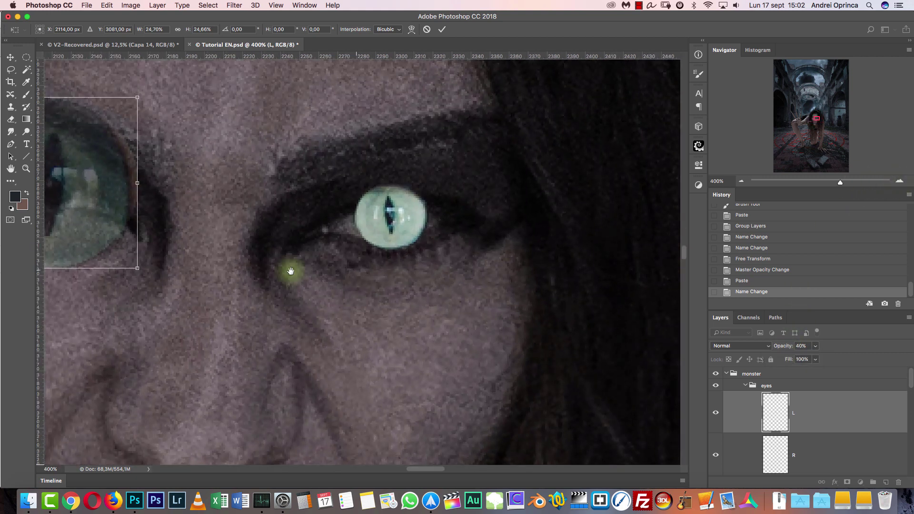
{"action": "left_click_drag", "start_coordinate": [196, 274], "coordinate": [508, 330]}
{"action": "left_click_drag", "start_coordinate": [377, 241], "coordinate": [421, 191]}
{"action": "key", "text": "super+r"}
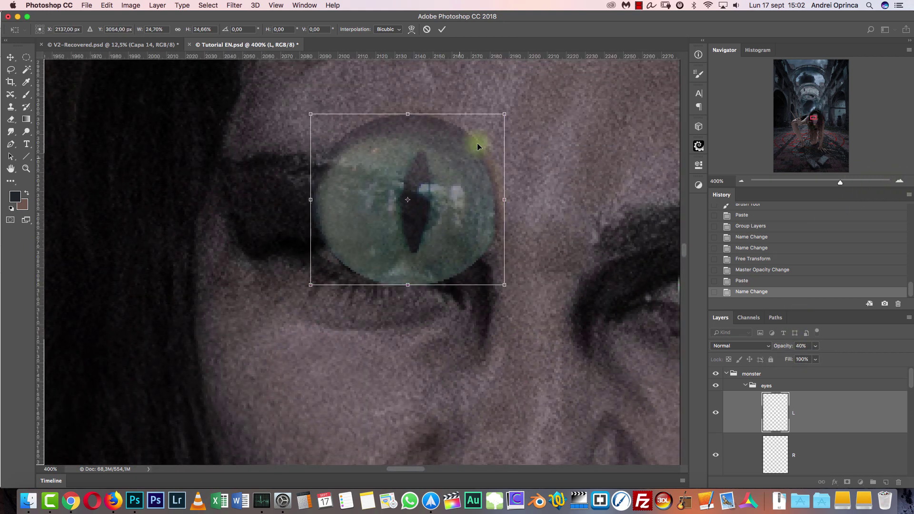
{"action": "left_click_drag", "start_coordinate": [503, 111], "coordinate": [404, 205]}
{"action": "left_click_drag", "start_coordinate": [387, 251], "coordinate": [388, 254]}
{"action": "key", "text": "Return"}
Nudge the L eye slightly upward over the iris and restore its layer opacity to 100%
{"action": "key", "text": "v"}
{"action": "key", "text": "Up"}
{"action": "key", "text": "Up"}
{"action": "key", "text": "Up"}
{"action": "key", "text": "Up"}
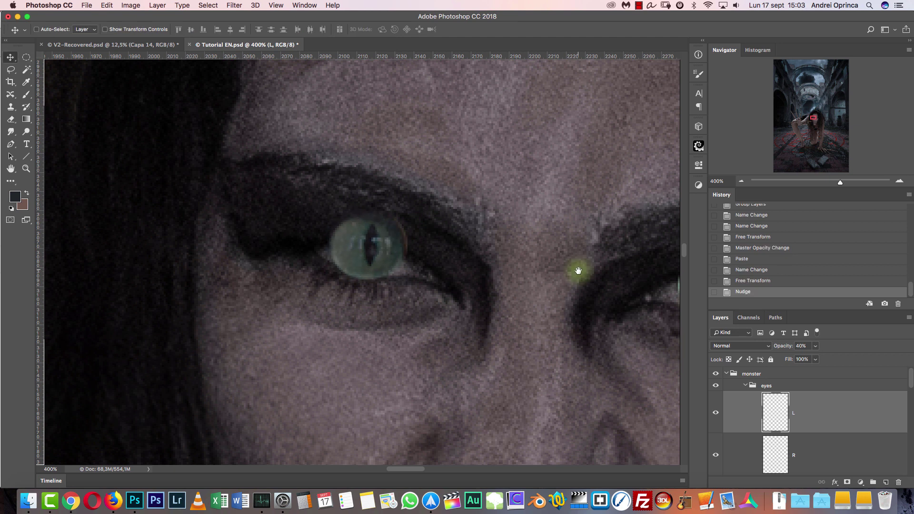
{"action": "scroll", "coordinate": [490, 276], "scroll_direction": "right", "scroll_amount": 5}
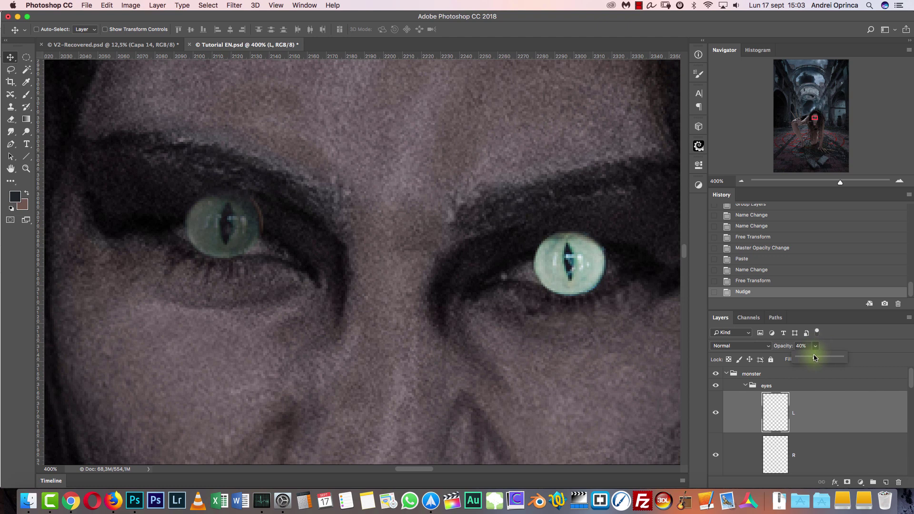
{"action": "left_click_drag", "start_coordinate": [814, 358], "coordinate": [838, 391]}
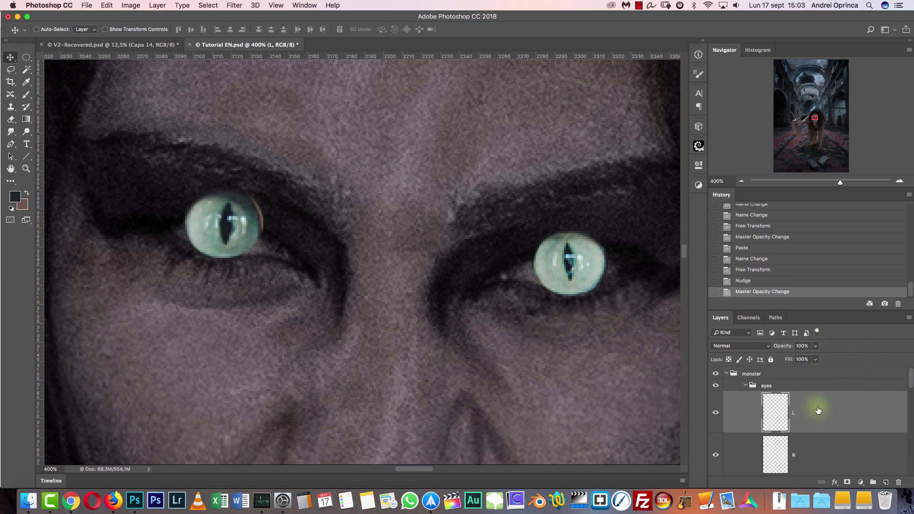
{"action": "key", "text": "super+r"}
{"action": "left_click_drag", "start_coordinate": [580, 274], "coordinate": [538, 313]}
{"action": "key", "text": "super+r"}
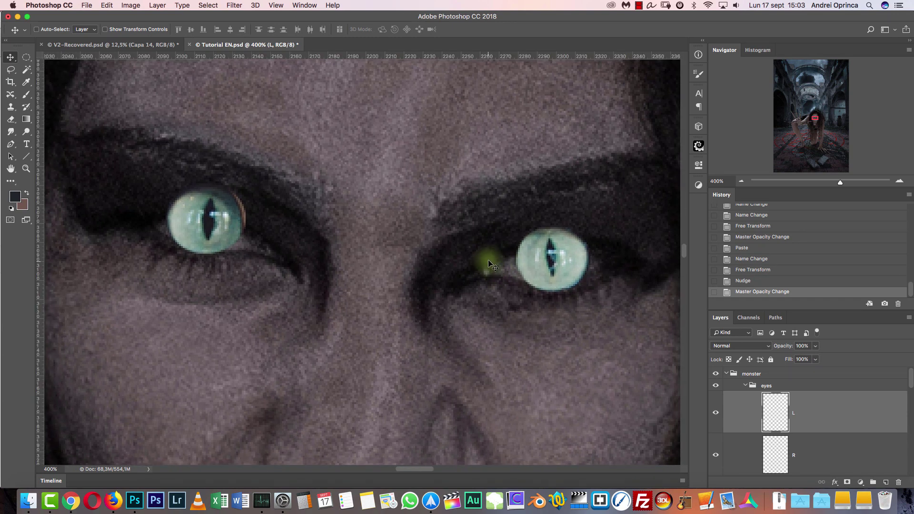
Add a layer mask to the eyes group
{"action": "left_click", "coordinate": [741, 181]}
{"action": "left_click", "coordinate": [742, 181]}
{"action": "left_click", "coordinate": [741, 181]}
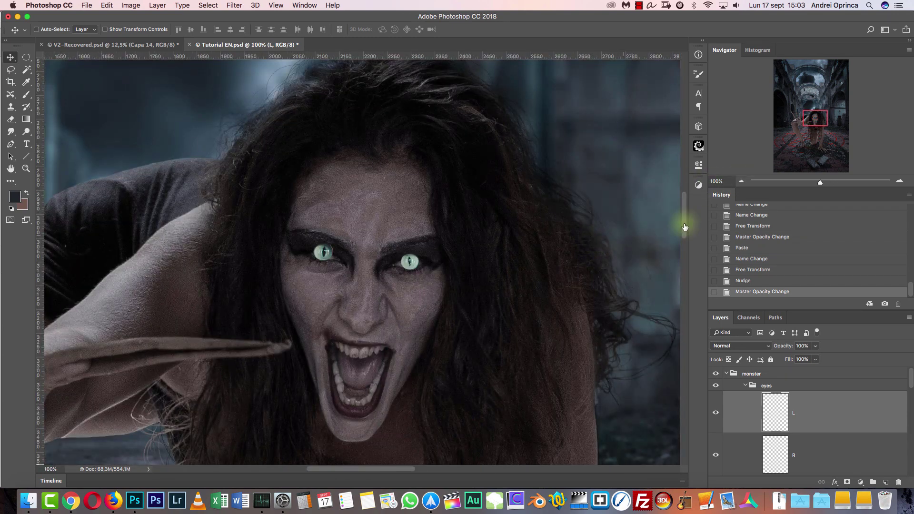
{"action": "left_click", "coordinate": [899, 181]}
{"action": "left_click", "coordinate": [900, 180]}
{"action": "left_click", "coordinate": [899, 181]}
{"action": "left_click", "coordinate": [900, 181]}
{"action": "left_click", "coordinate": [899, 181]}
{"action": "left_click_drag", "start_coordinate": [433, 298], "coordinate": [539, 317]}
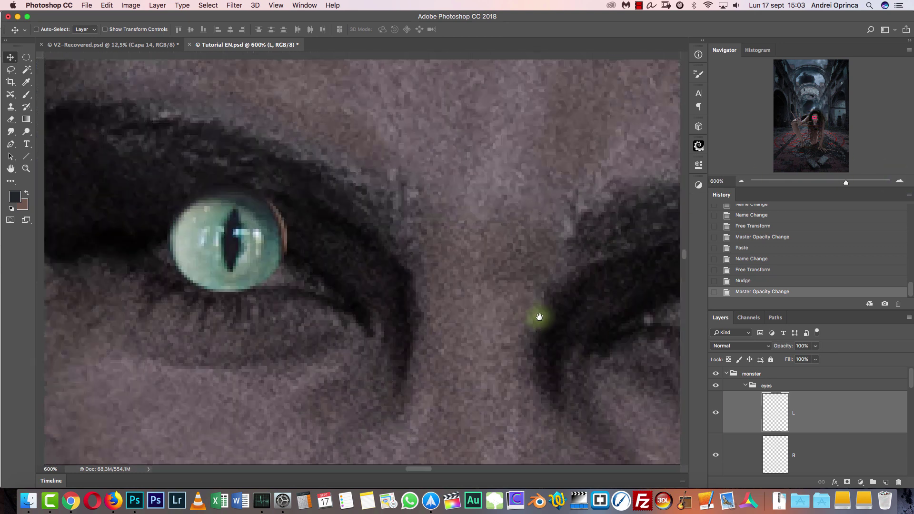
{"action": "key", "text": "super+r"}
{"action": "left_click", "coordinate": [802, 389]}
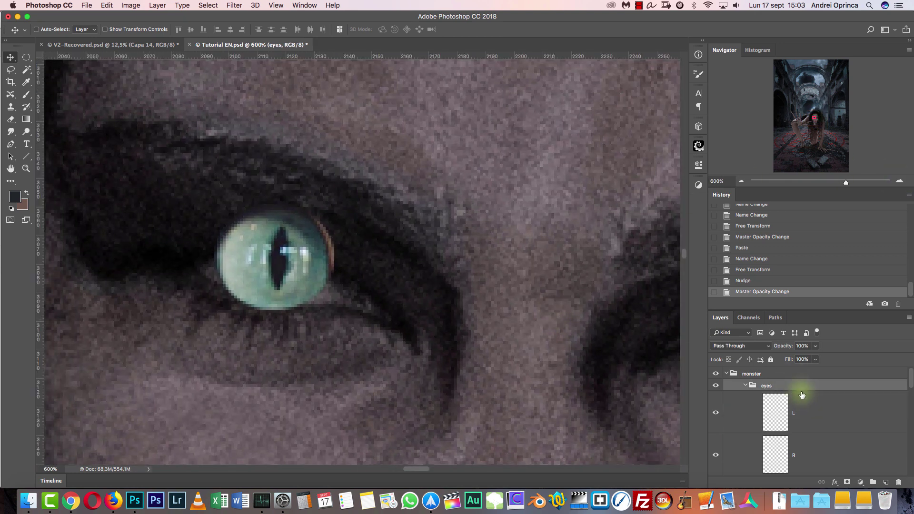
{"action": "left_click", "coordinate": [847, 482]}
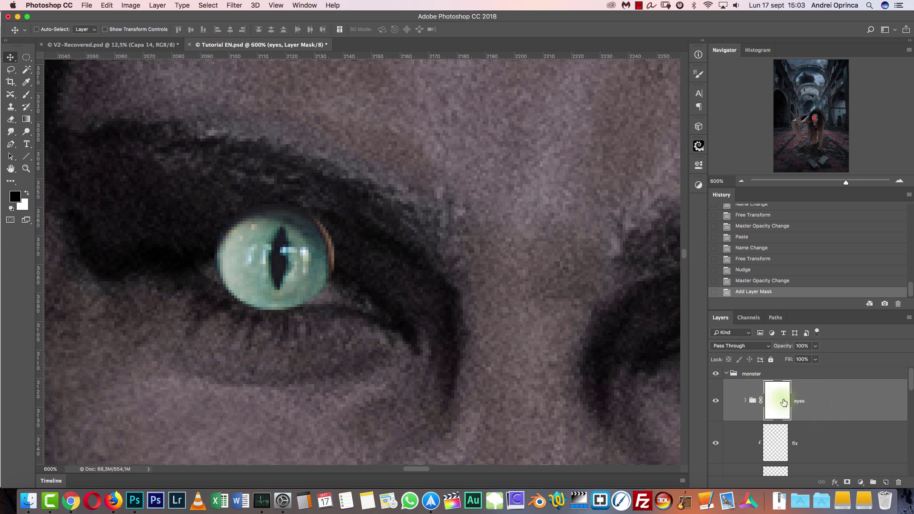
Paint black on the eyes group mask with a 15 px brush to hide the upper edge of the left-hand cat eye
{"action": "key", "text": "b"}
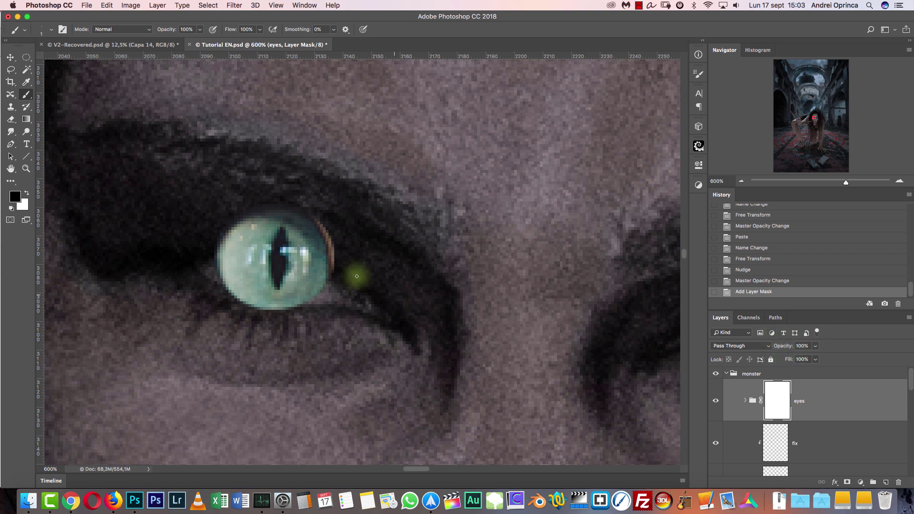
{"action": "right_click", "coordinate": [413, 208]}
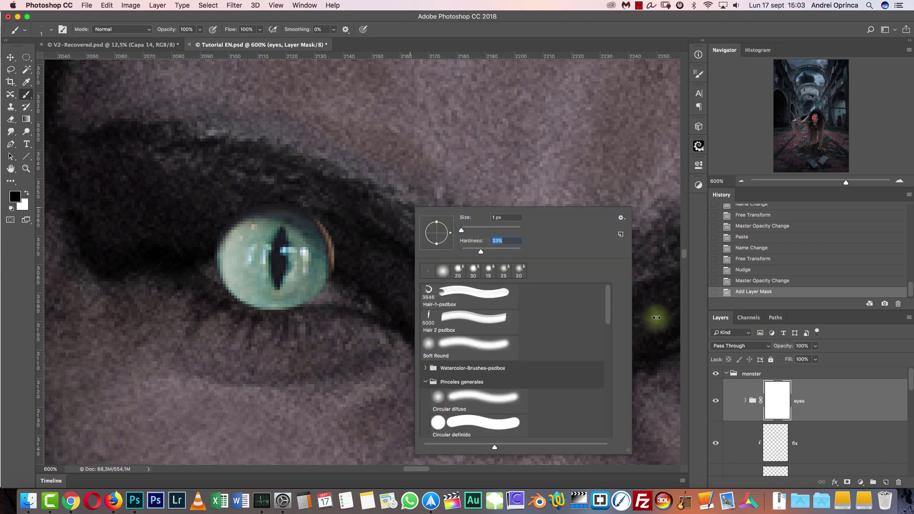
{"action": "left_click", "coordinate": [776, 398]}
{"action": "key", "text": "bracketright"}
{"action": "key", "text": "bracketright"}
{"action": "key", "text": "bracketright"}
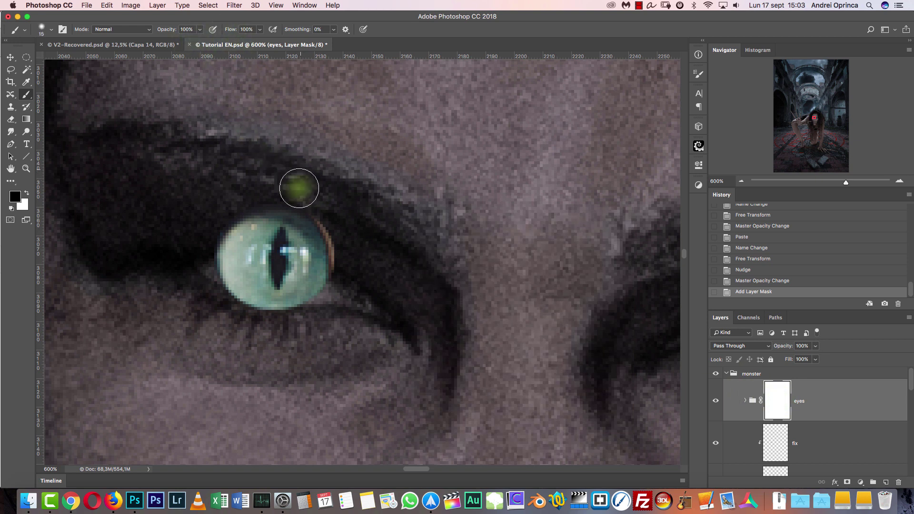
{"action": "mouse_move", "coordinate": [237, 202]}
{"action": "left_mouse_down"}
{"action": "mouse_move", "coordinate": [356, 251]}
{"action": "mouse_move", "coordinate": [290, 218]}
{"action": "mouse_move", "coordinate": [199, 204]}
{"action": "mouse_move", "coordinate": [365, 231]}
{"action": "mouse_move", "coordinate": [198, 204]}
{"action": "left_mouse_up"}
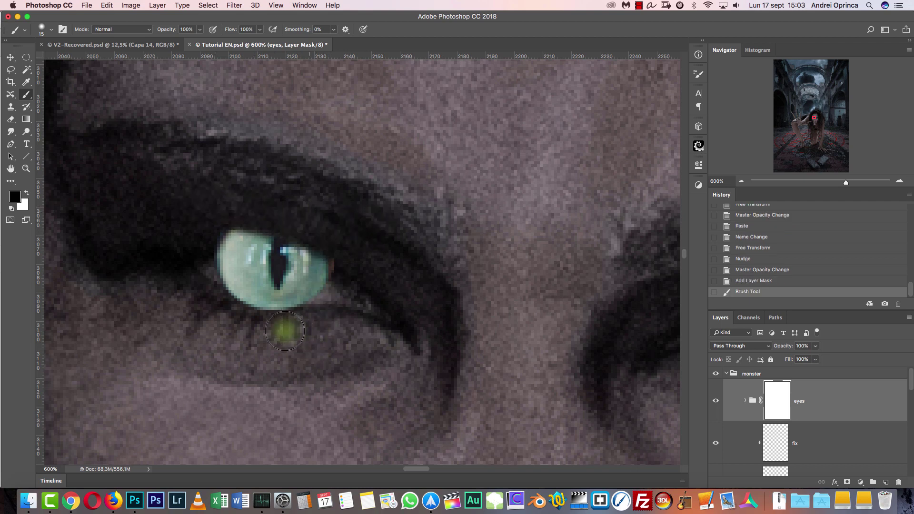
Mask out the lower edge of the left-hand cat eye along the lower lid, and trim its upper edge with a 20 px brush
{"action": "mouse_move", "coordinate": [223, 320]}
{"action": "left_mouse_down"}
{"action": "mouse_move", "coordinate": [303, 333]}
{"action": "mouse_move", "coordinate": [228, 315]}
{"action": "mouse_move", "coordinate": [298, 335]}
{"action": "mouse_move", "coordinate": [248, 328]}
{"action": "mouse_move", "coordinate": [298, 332]}
{"action": "mouse_move", "coordinate": [299, 325]}
{"action": "mouse_move", "coordinate": [227, 308]}
{"action": "mouse_move", "coordinate": [322, 326]}
{"action": "mouse_move", "coordinate": [222, 304]}
{"action": "mouse_move", "coordinate": [353, 333]}
{"action": "left_mouse_up"}
{"action": "key", "text": "bracketleft"}
{"action": "key", "text": "bracketleft"}
{"action": "key", "text": "bracketleft"}
{"action": "scroll", "coordinate": [352, 334], "scroll_direction": "right", "scroll_amount": 2}
{"action": "key", "text": "bracketright"}
{"action": "key", "text": "bracketright"}
{"action": "key", "text": "bracketright"}
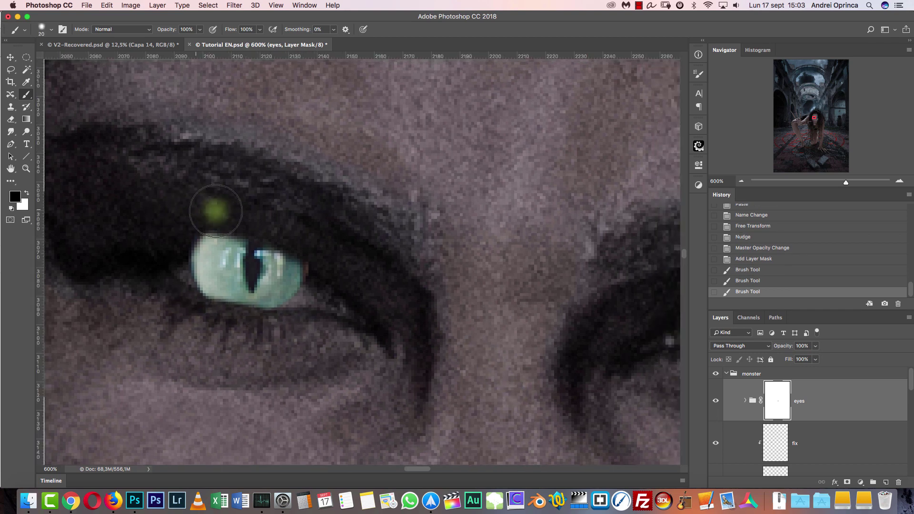
{"action": "mouse_move", "coordinate": [235, 213]}
{"action": "left_mouse_down"}
{"action": "mouse_move", "coordinate": [255, 215]}
{"action": "mouse_move", "coordinate": [205, 204]}
{"action": "left_mouse_up"}
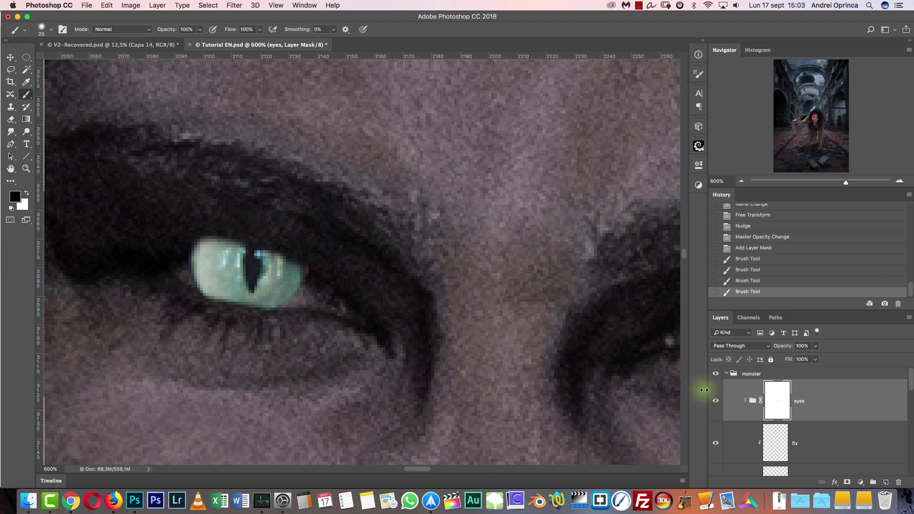
Compare with the original eyelid by toggling the eyes group, and refine the left-hand cat eye's upper edge on the mask with a 9 px brush
{"action": "left_click", "coordinate": [716, 401]}
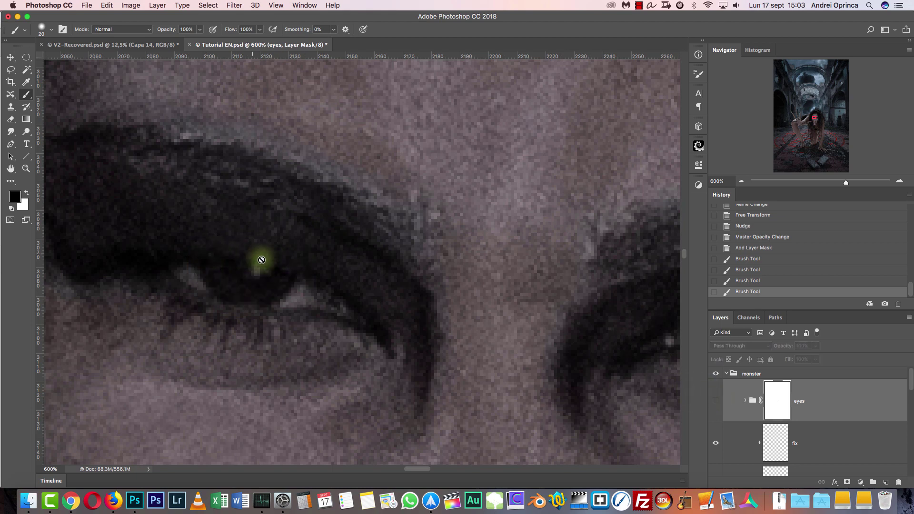
{"action": "left_click", "coordinate": [715, 401]}
{"action": "key", "text": "bracketleft"}
{"action": "key", "text": "bracketleft"}
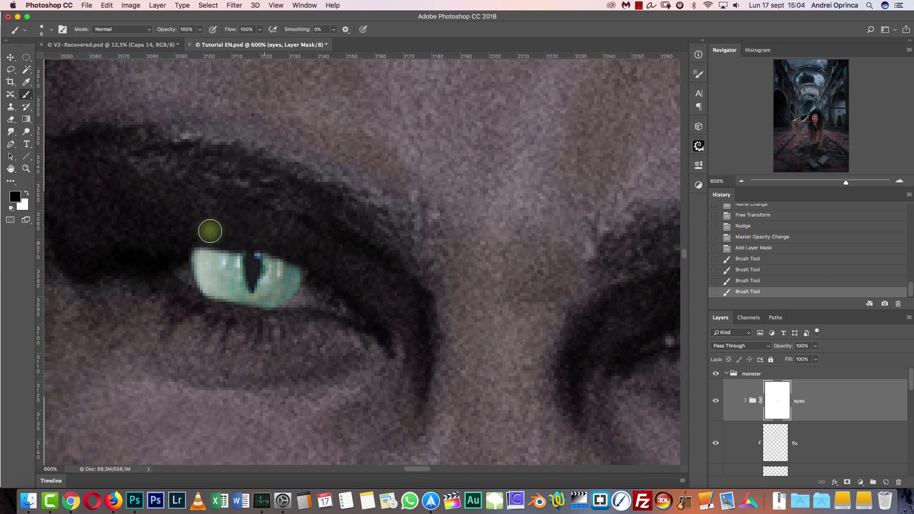
{"action": "left_click_drag", "start_coordinate": [317, 264], "coordinate": [346, 264]}
Lower the eyes group's opacity to 43% and mask out the bottom edge of the right-hand cat eye with a 15 px brush
{"action": "left_click_drag", "start_coordinate": [530, 319], "coordinate": [183, 214]}
{"action": "key", "text": "bracketright"}
{"action": "key", "text": "bracketright"}
{"action": "left_click", "coordinate": [715, 401]}
{"action": "left_click", "coordinate": [715, 401]}
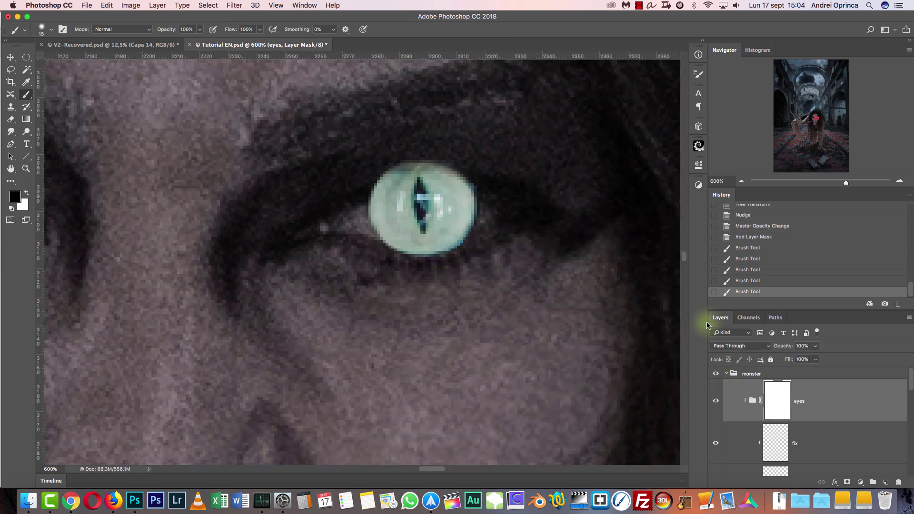
{"action": "left_click_drag", "start_coordinate": [797, 361], "coordinate": [790, 361]}
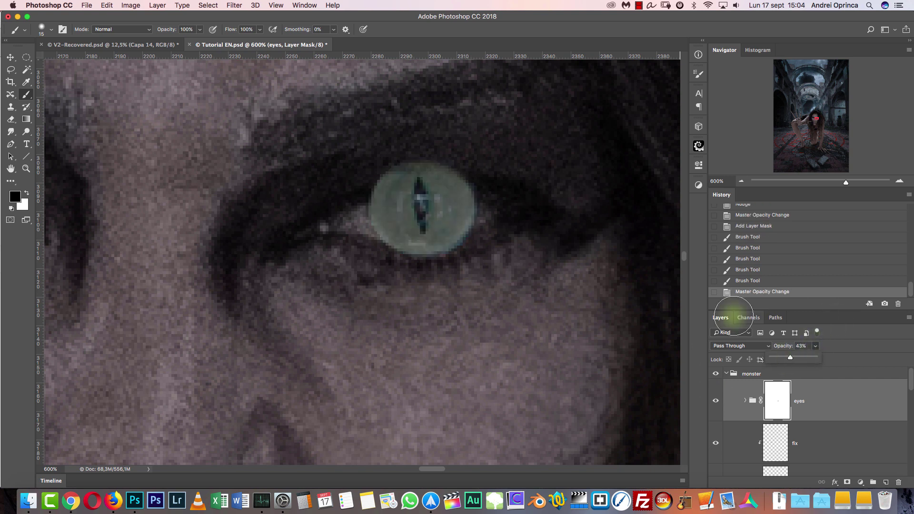
{"action": "left_click_drag", "start_coordinate": [459, 258], "coordinate": [433, 261]}
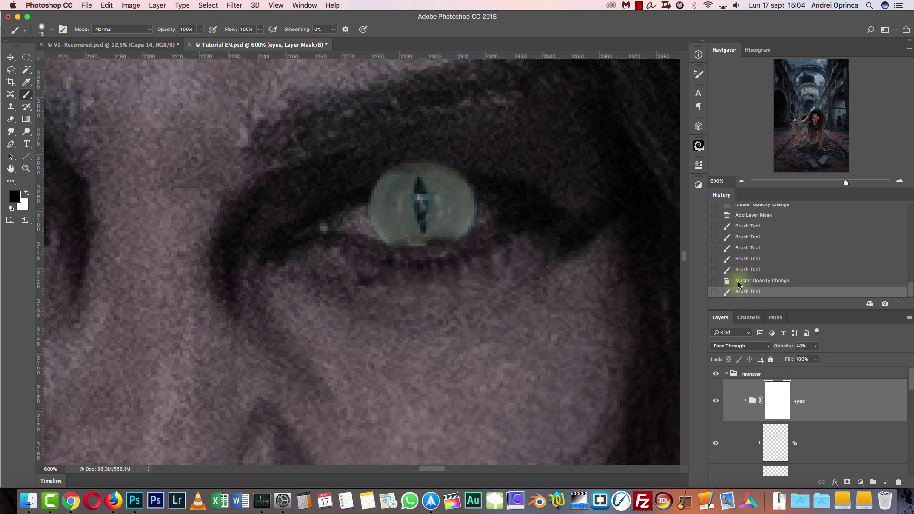
Mask the right-hand cat eye to the eyelid shape with the eyes group at 12% opacity, and restore the group to 100%
{"action": "left_click_drag", "start_coordinate": [803, 361], "coordinate": [802, 360]}
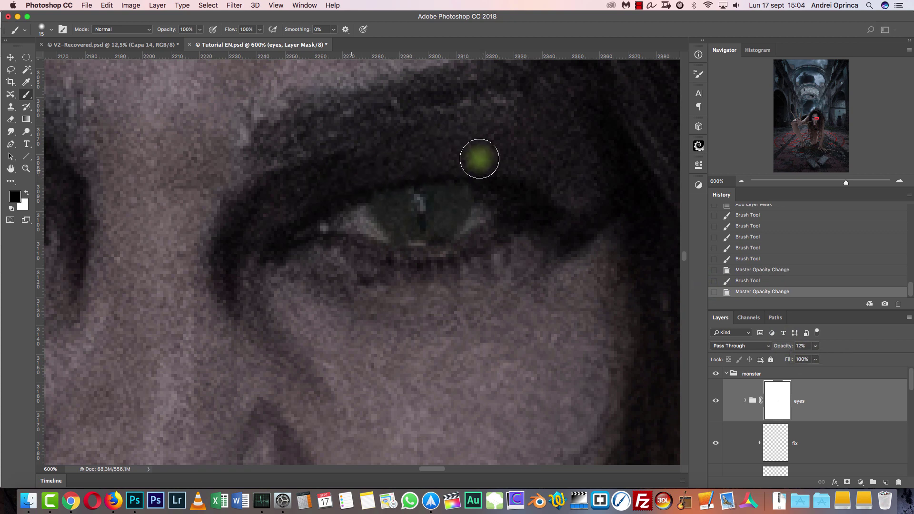
{"action": "mouse_move", "coordinate": [469, 256]}
{"action": "left_mouse_down"}
{"action": "mouse_move", "coordinate": [470, 266]}
{"action": "mouse_move", "coordinate": [401, 268]}
{"action": "left_mouse_up"}
{"action": "left_click", "coordinate": [815, 346]}
{"action": "left_click_drag", "start_coordinate": [812, 357], "coordinate": [872, 368]}
{"action": "left_click", "coordinate": [478, 252]}
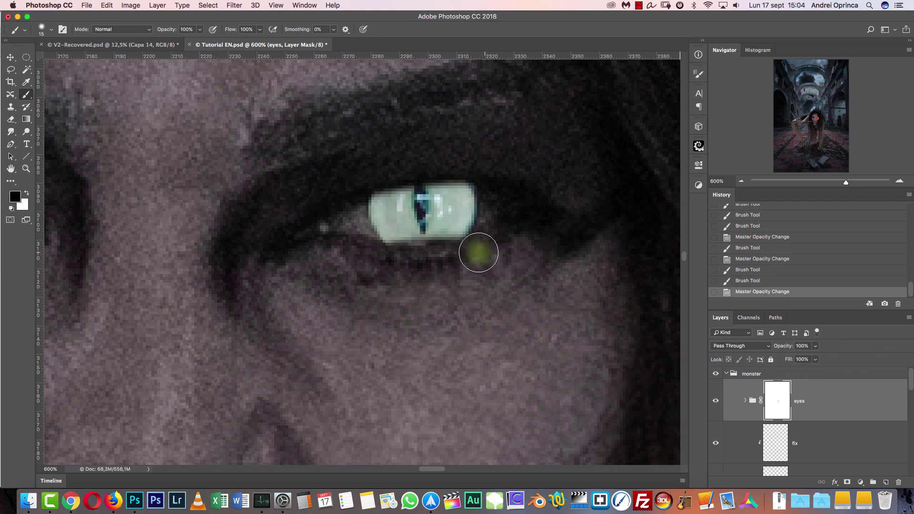
{"action": "mouse_move", "coordinate": [473, 256]}
{"action": "left_mouse_down"}
{"action": "mouse_move", "coordinate": [364, 260]}
{"action": "mouse_move", "coordinate": [408, 260]}
{"action": "left_mouse_up"}
{"action": "key", "text": "super+1"}
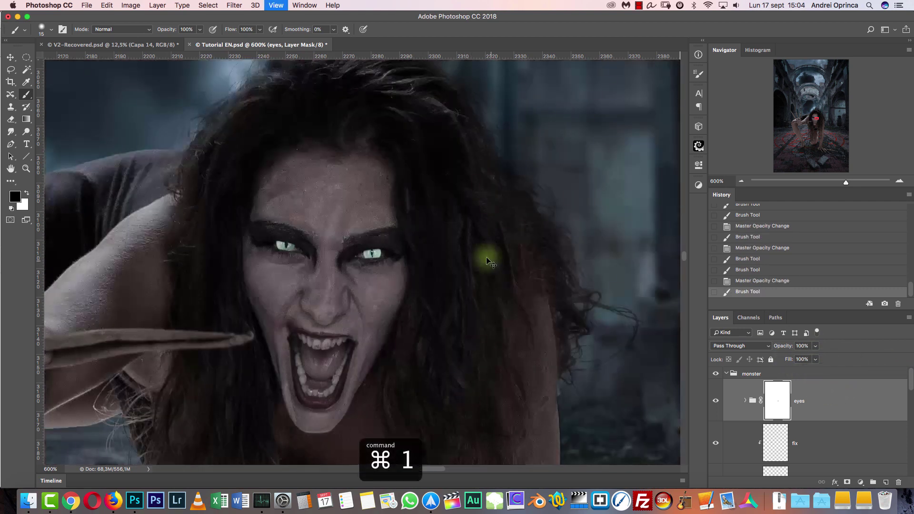
Apply Levels to the R layer with input black point 17, midtones 0.77 and white point 255
{"action": "left_click", "coordinate": [899, 180]}
{"action": "left_click", "coordinate": [899, 181]}
{"action": "left_click", "coordinate": [899, 181]}
{"action": "left_click_drag", "start_coordinate": [524, 298], "coordinate": [628, 307]}
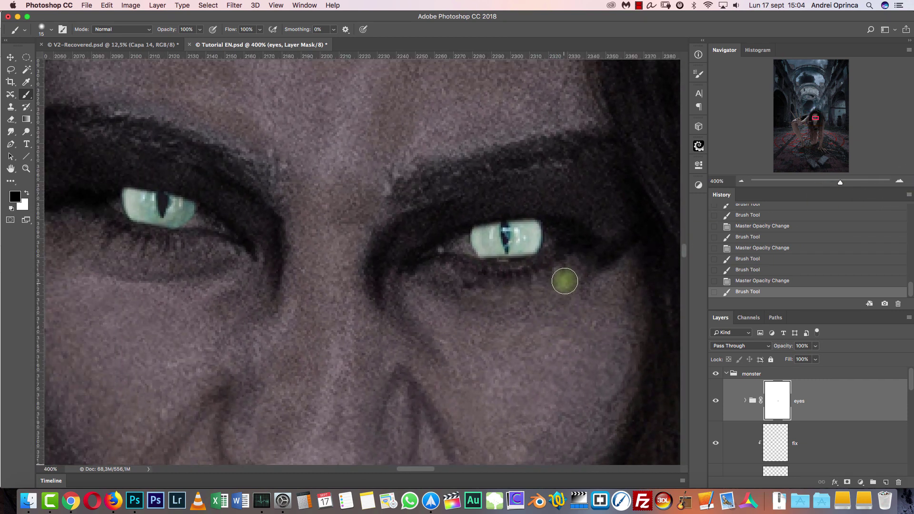
{"action": "key", "text": "v"}
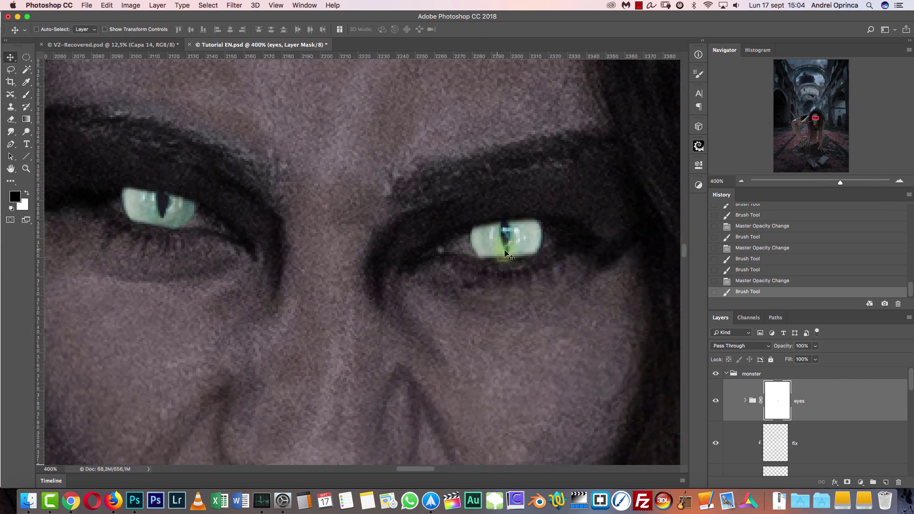
{"action": "left_click_drag", "start_coordinate": [530, 267], "coordinate": [186, 211]}
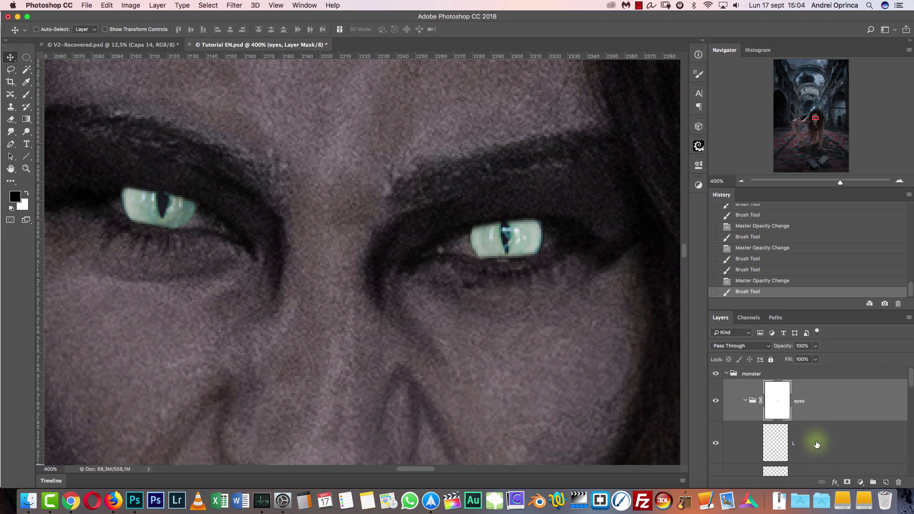
{"action": "scroll", "coordinate": [909, 380], "scroll_direction": "down", "scroll_amount": 2}
{"action": "left_click", "coordinate": [828, 441]}
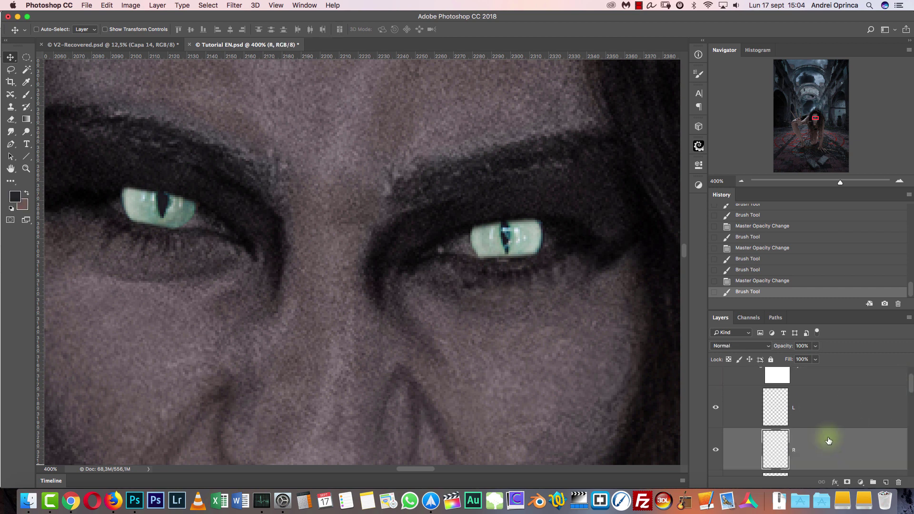
{"action": "key", "text": "super+l"}
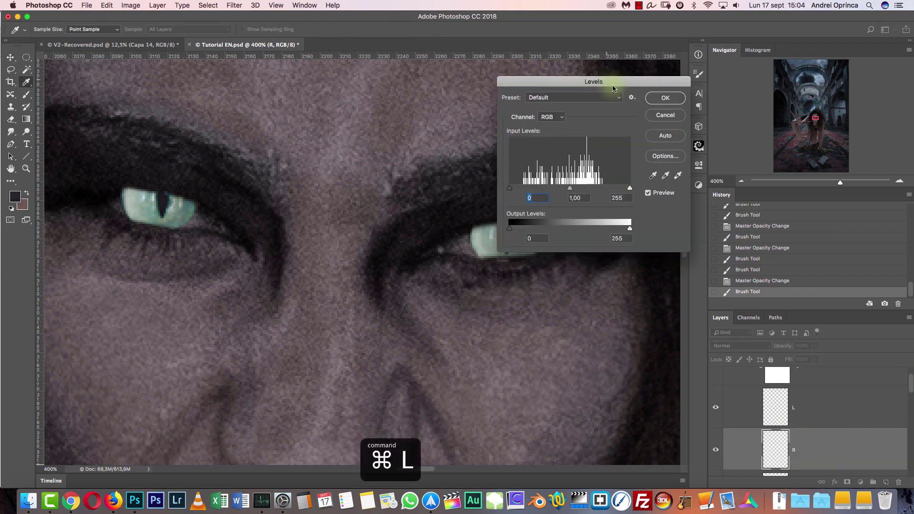
{"action": "left_click_drag", "start_coordinate": [710, 299], "coordinate": [724, 300]}
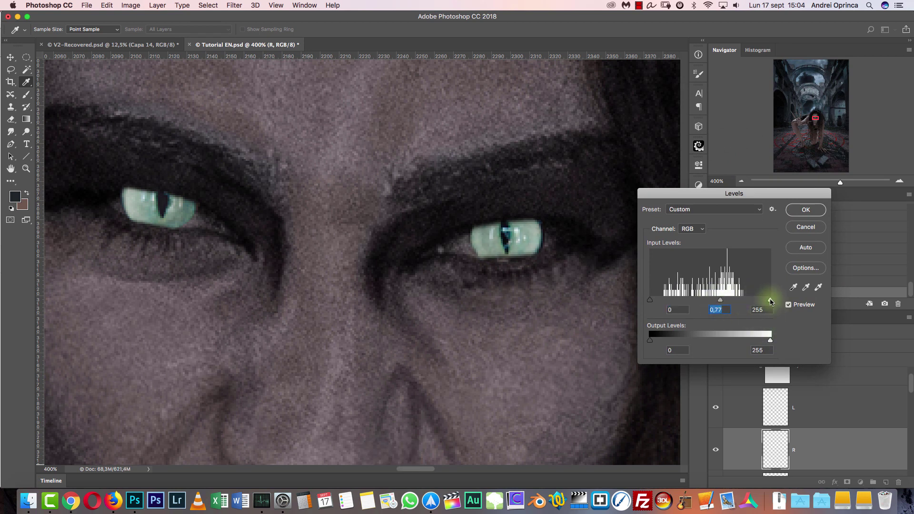
{"action": "left_click_drag", "start_coordinate": [767, 303], "coordinate": [771, 301]}
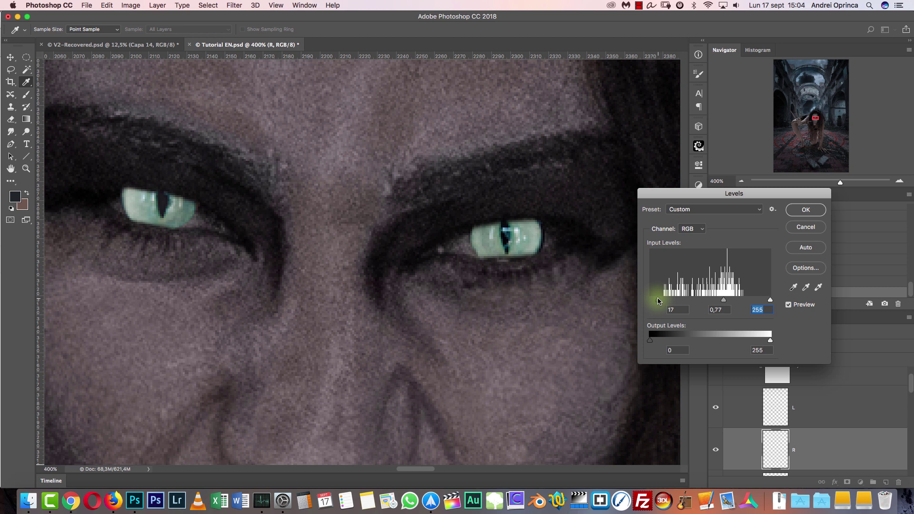
{"action": "left_click", "coordinate": [802, 212]}
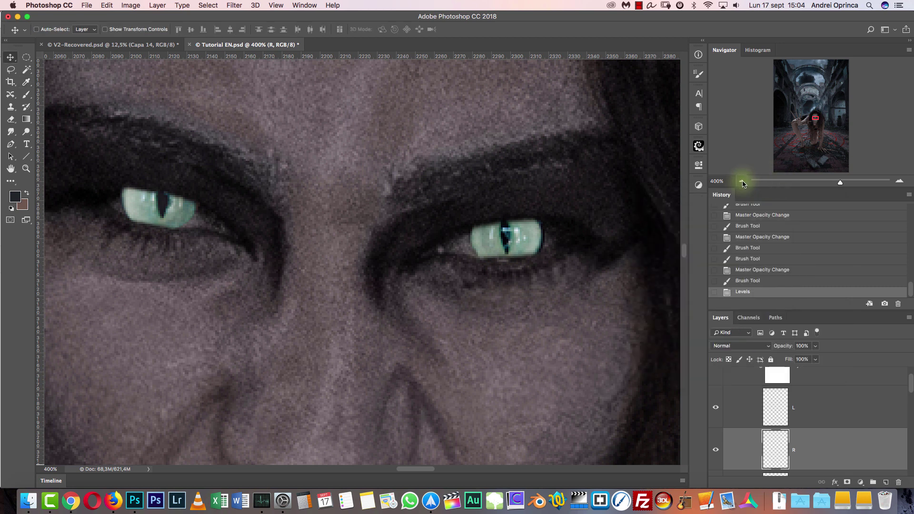
Add a Color Overlay effect to the eyes group with the Vivid Light blend mode at 100% opacity
{"action": "left_click", "coordinate": [741, 181]}
{"action": "left_click", "coordinate": [740, 181]}
{"action": "left_click_drag", "start_coordinate": [516, 344], "coordinate": [530, 296]}
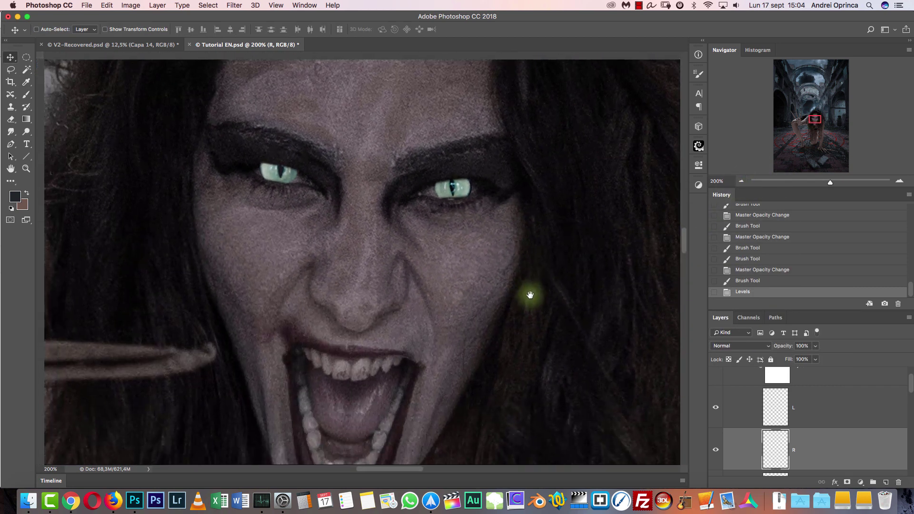
{"action": "left_click_drag", "start_coordinate": [911, 388], "coordinate": [907, 373]}
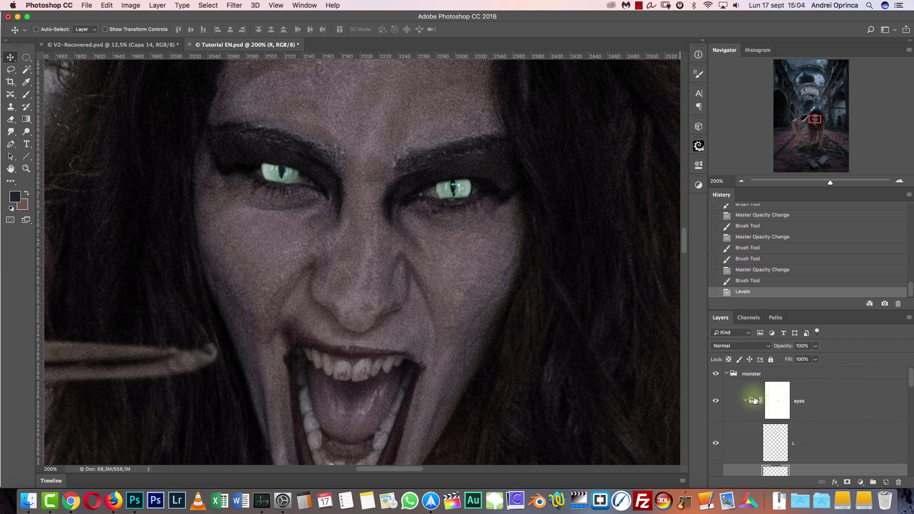
{"action": "left_click", "coordinate": [830, 399]}
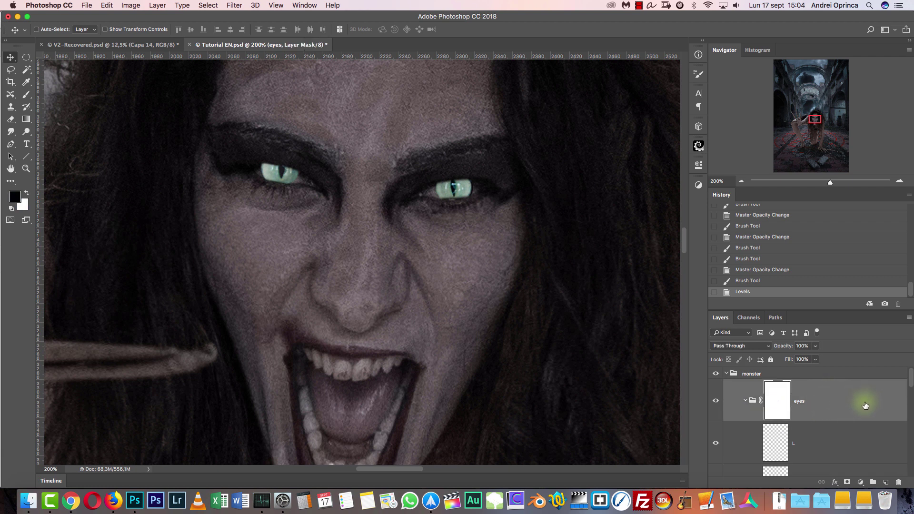
{"action": "left_click", "coordinate": [835, 441]}
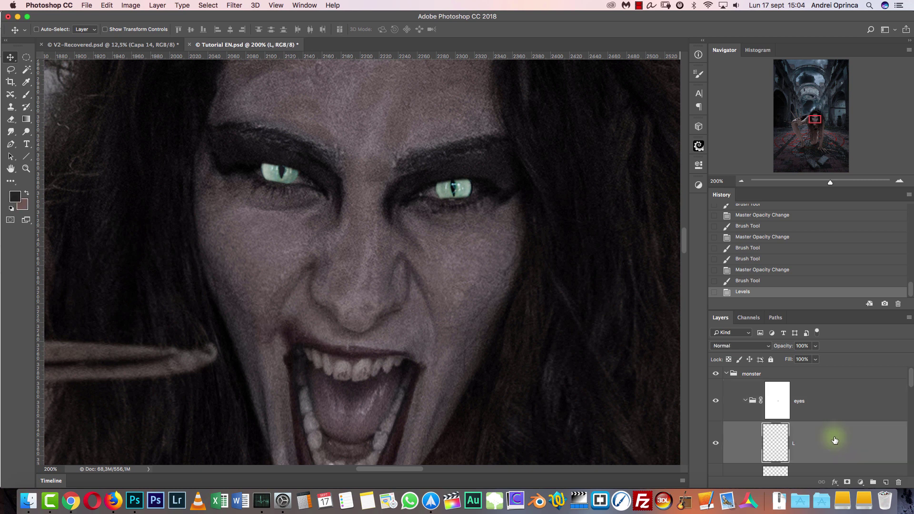
{"action": "left_click", "coordinate": [840, 400]}
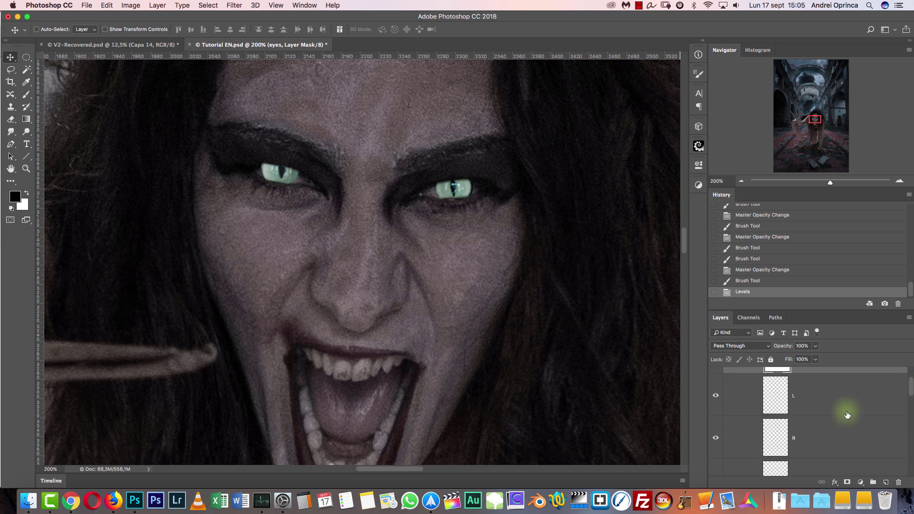
{"action": "double_click", "coordinate": [849, 399]}
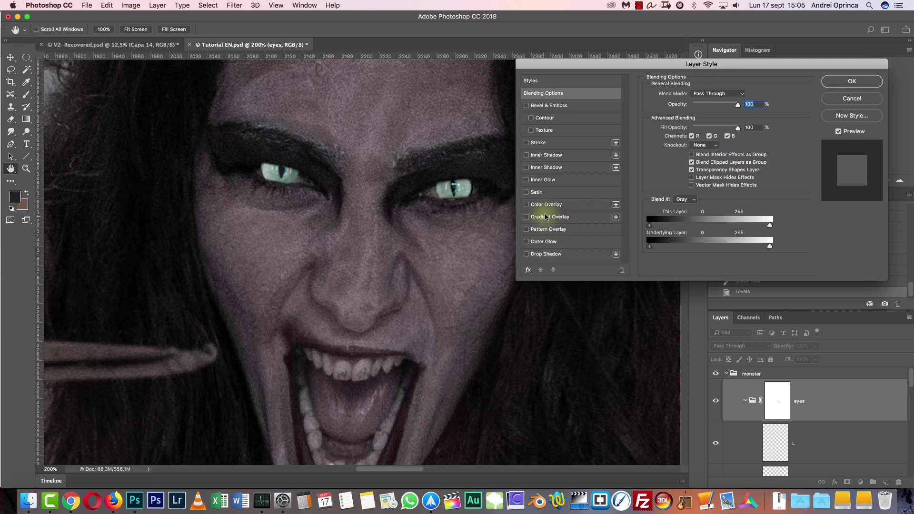
{"action": "left_click", "coordinate": [547, 206]}
{"action": "left_click_drag", "start_coordinate": [440, 250], "coordinate": [382, 336]}
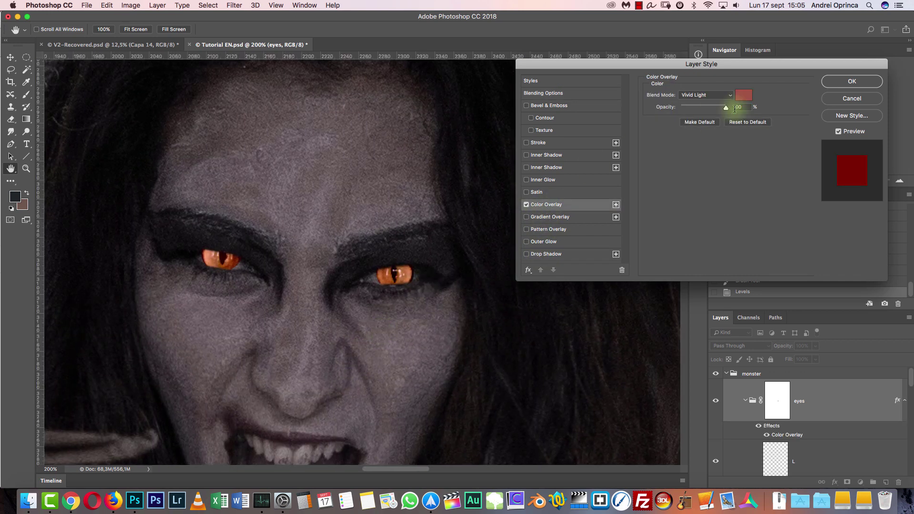
{"action": "left_click", "coordinate": [714, 98]}
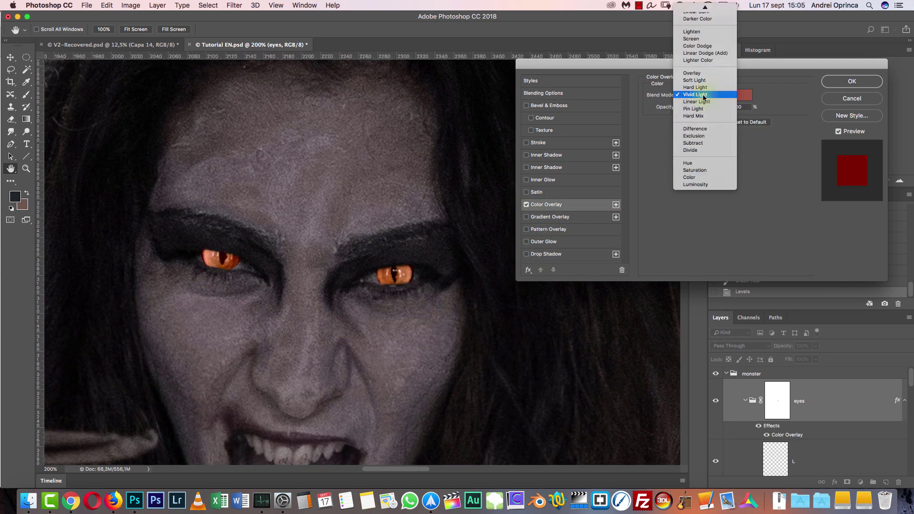
Test blue and green tints for the Color Overlay, and apply a muted red of about #9e5445 to the eyes group
{"action": "left_click", "coordinate": [744, 95]}
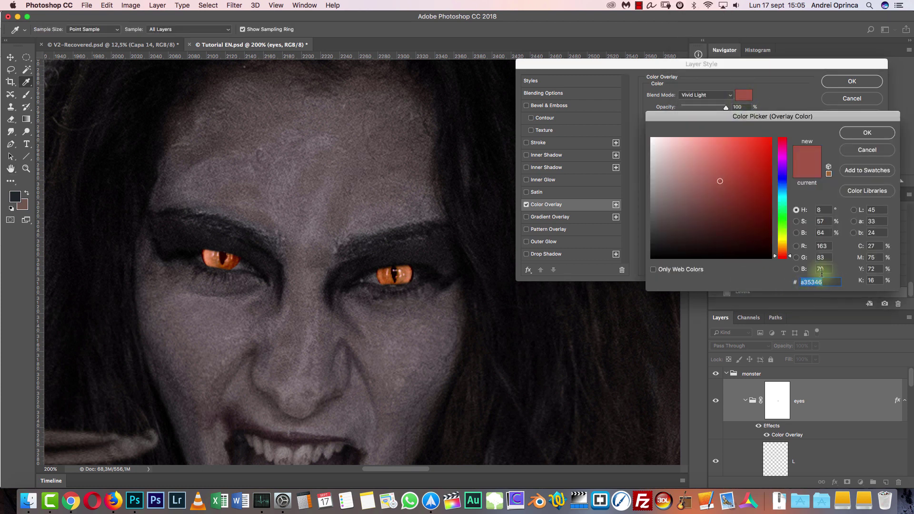
{"action": "left_click", "coordinate": [747, 172]}
{"action": "left_click_drag", "start_coordinate": [747, 173], "coordinate": [734, 185]}
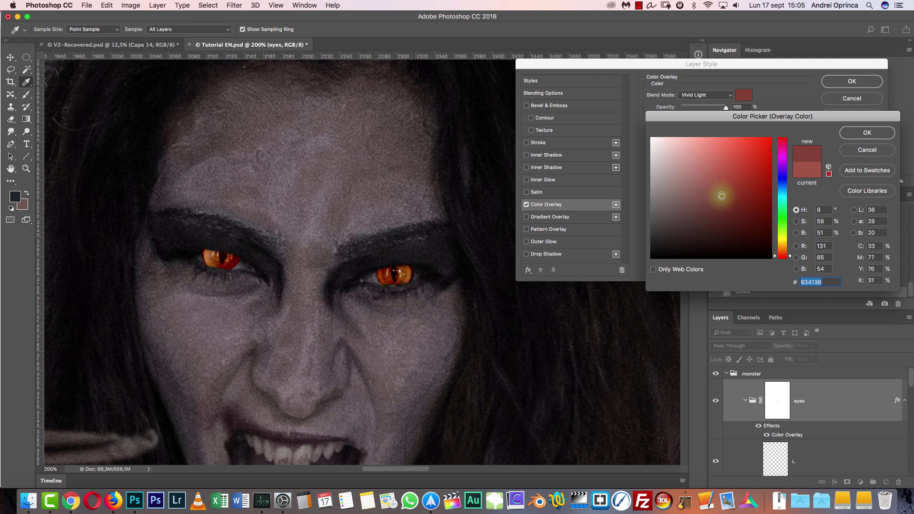
{"action": "left_click", "coordinate": [781, 193]}
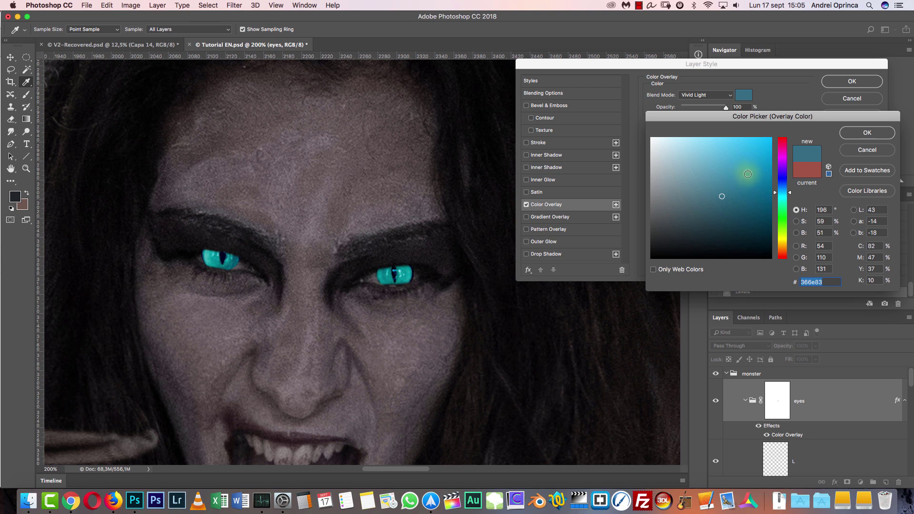
{"action": "left_click", "coordinate": [783, 251]}
{"action": "left_click", "coordinate": [783, 228]}
{"action": "left_click", "coordinate": [756, 152]}
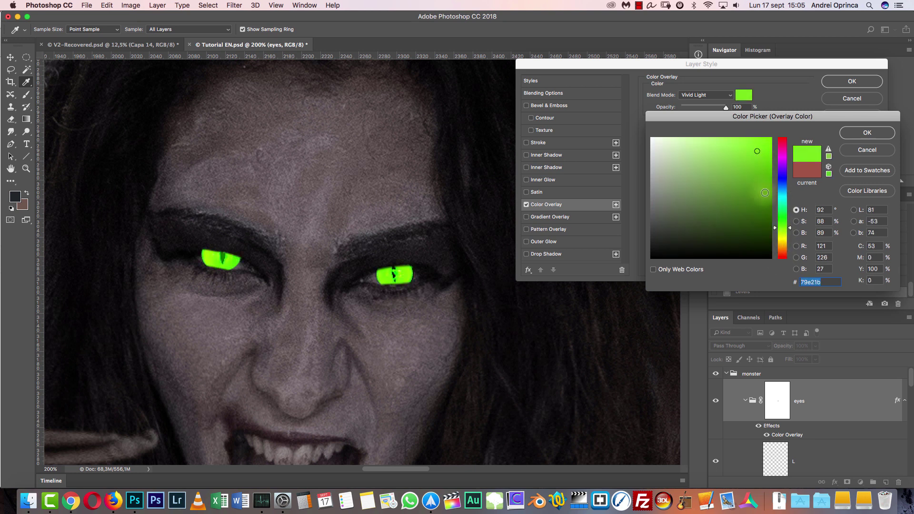
{"action": "left_click", "coordinate": [707, 218]}
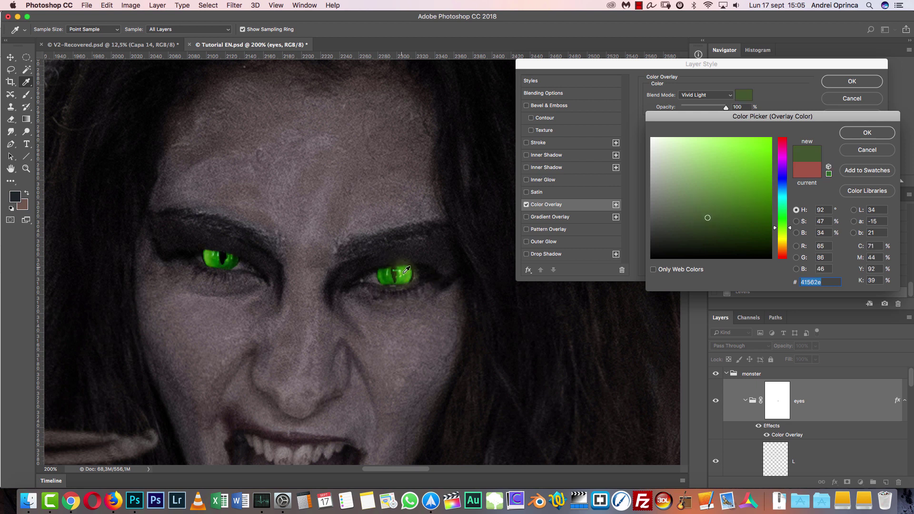
{"action": "left_click", "coordinate": [698, 190]}
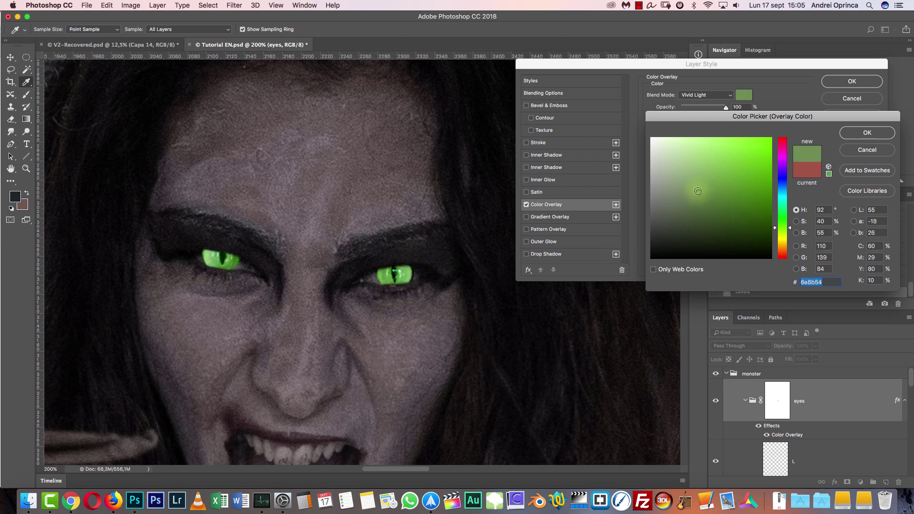
{"action": "left_click", "coordinate": [782, 256]}
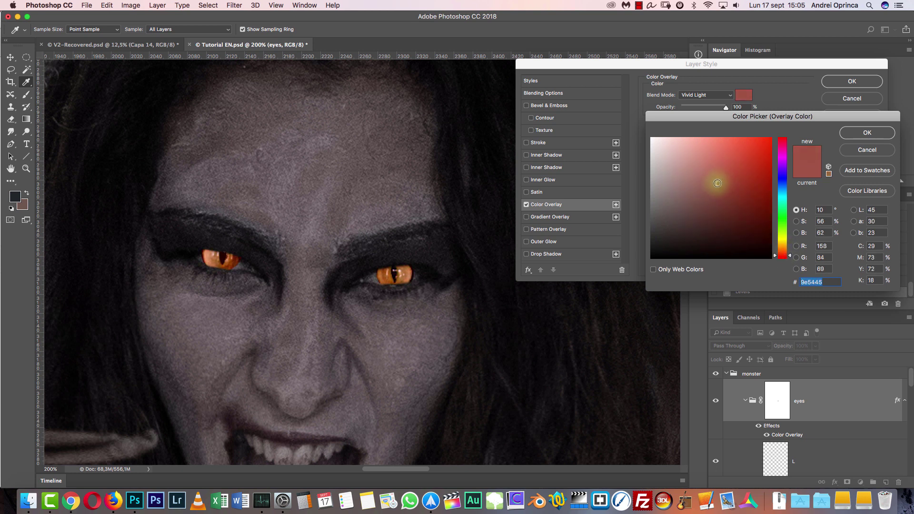
{"action": "left_click", "coordinate": [865, 133]}
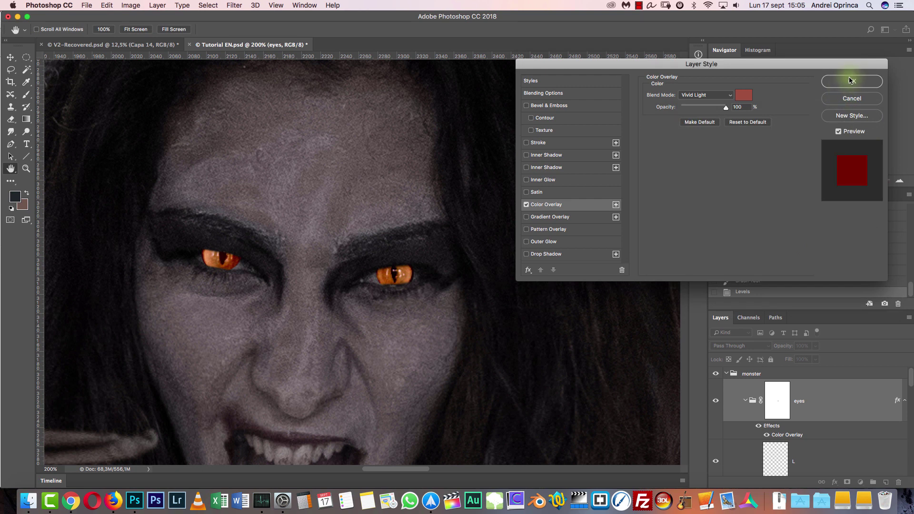
{"action": "left_click", "coordinate": [852, 83]}
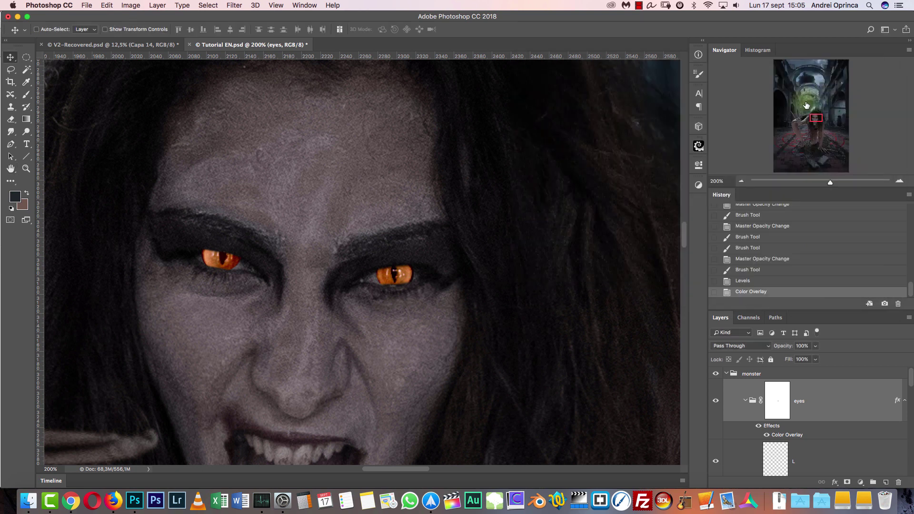
{"action": "left_click", "coordinate": [884, 479]}
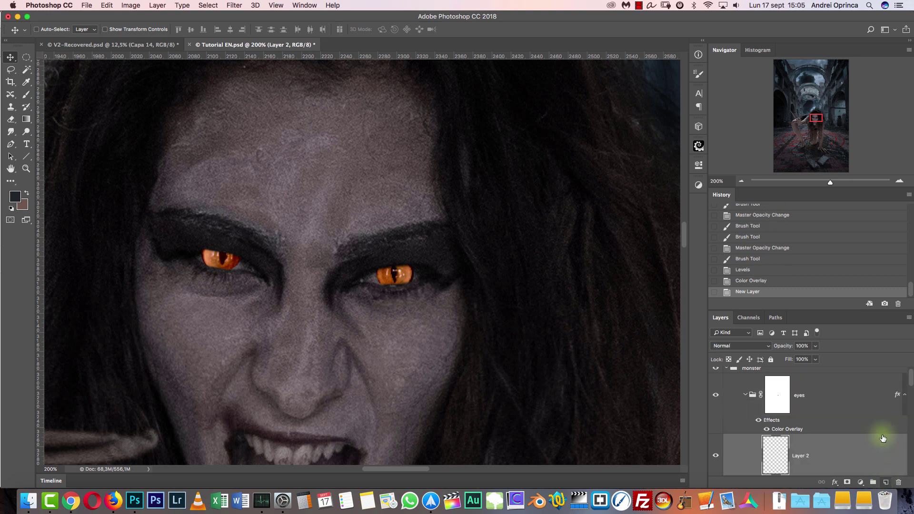
{"action": "key", "text": "super+z"}
{"action": "key", "text": "super+z"}
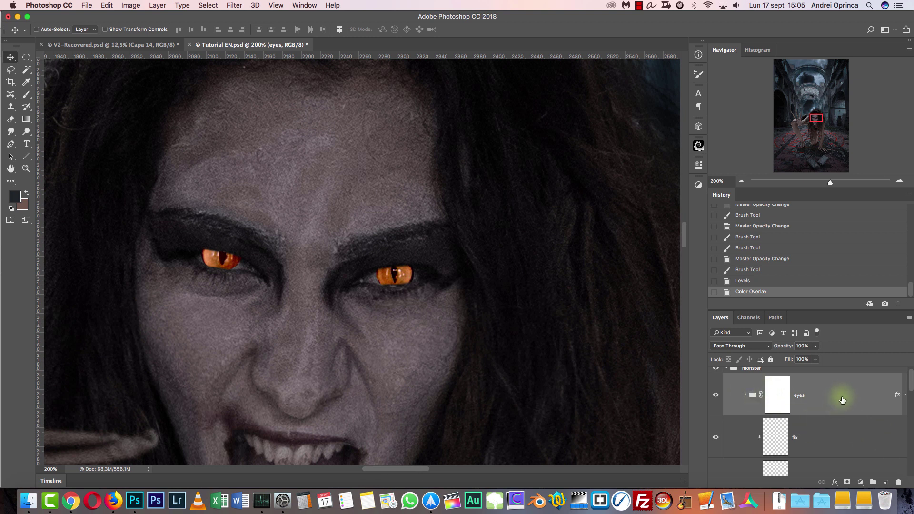
Create a new layer above the eyes group and clip it to the group
{"action": "left_click", "coordinate": [885, 483]}
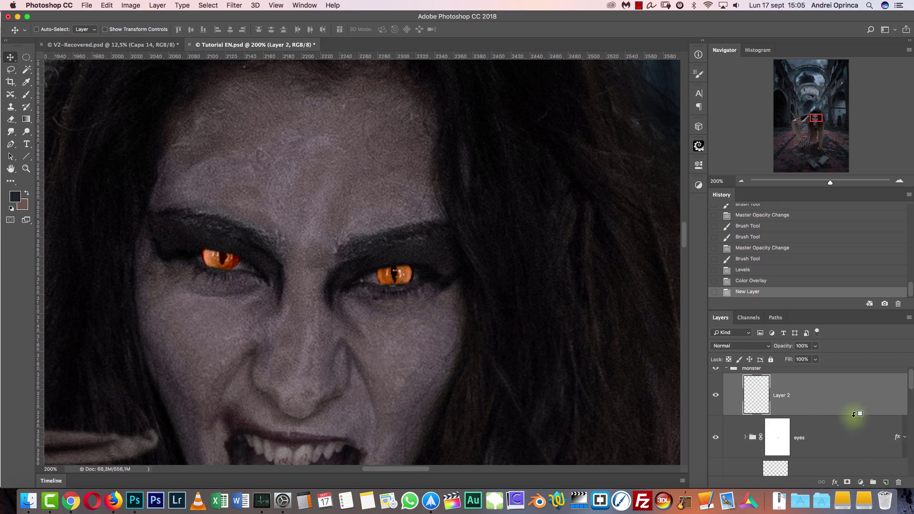
{"action": "left_click", "coordinate": [853, 414], "text": "alt"}
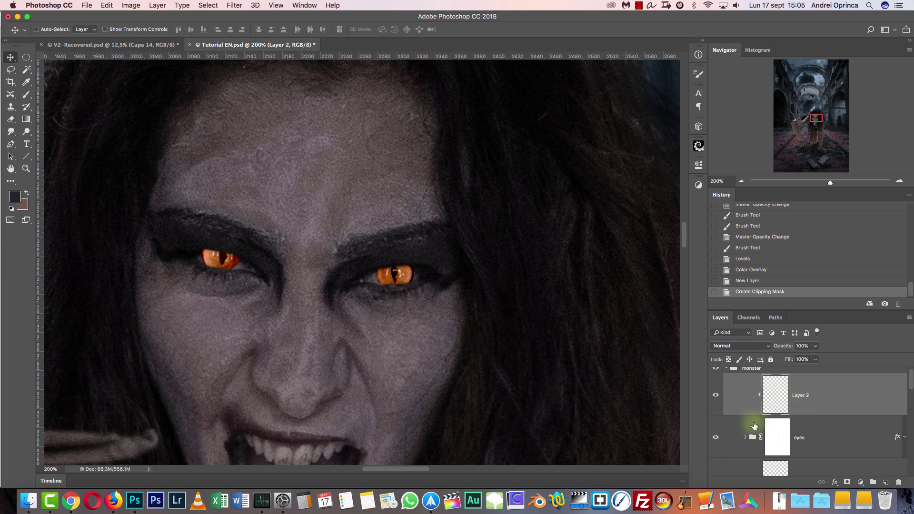
{"action": "left_click", "coordinate": [776, 428]}
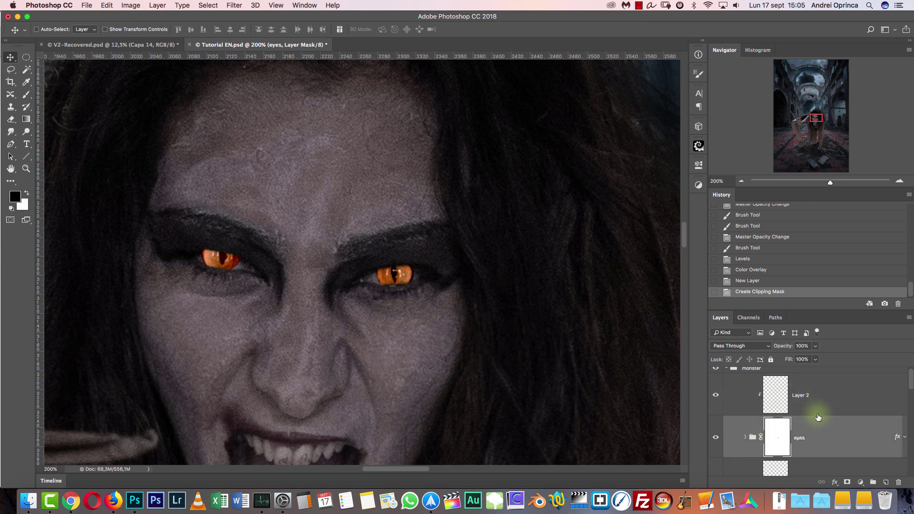
{"action": "left_click_drag", "start_coordinate": [814, 395], "coordinate": [814, 462]}
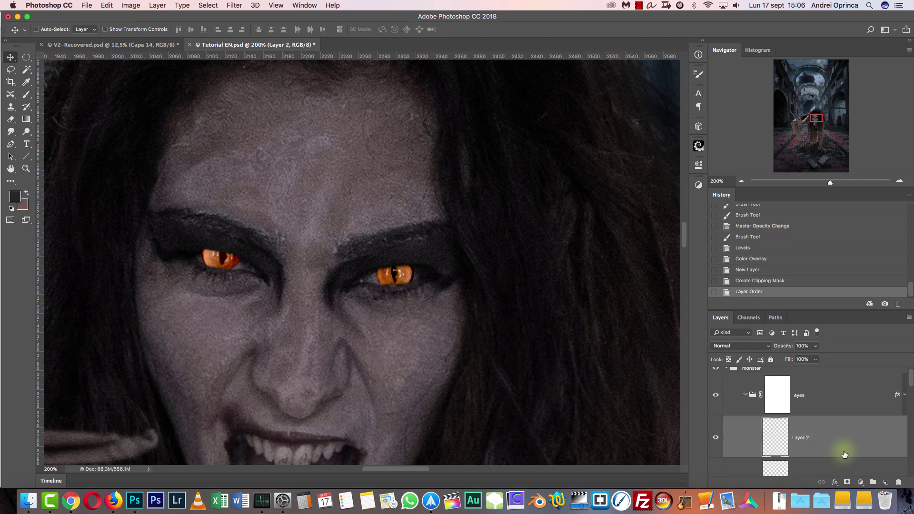
{"action": "key", "text": "super+z"}
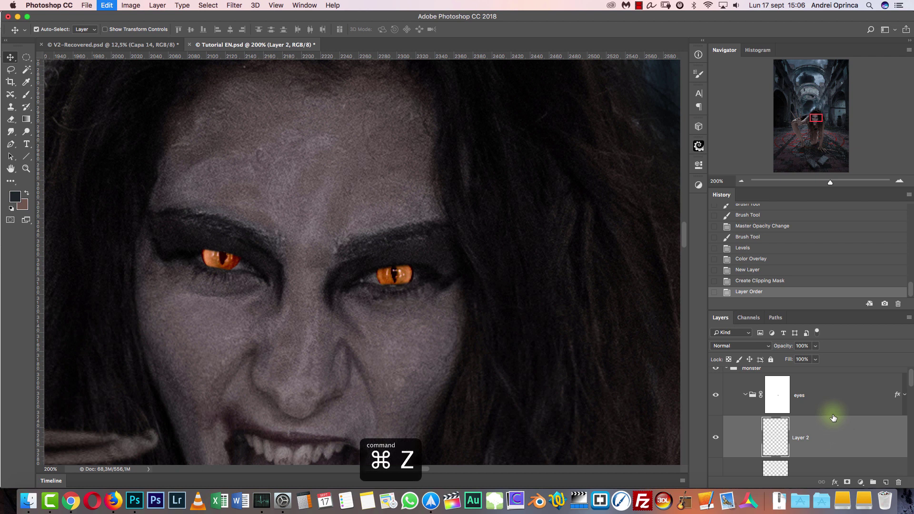
Rename the clipped layer above the eyes group as "shadow eye"
{"action": "left_click", "coordinate": [815, 395]}
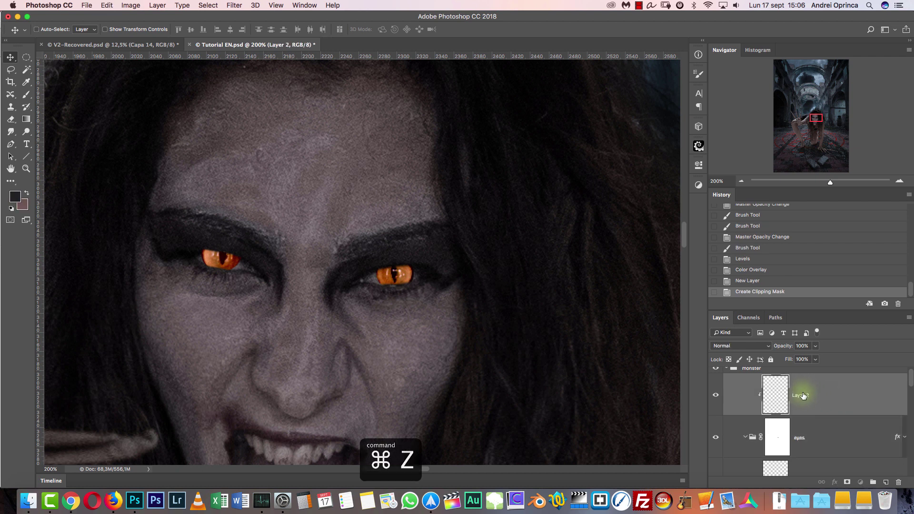
{"action": "double_click", "coordinate": [803, 395]}
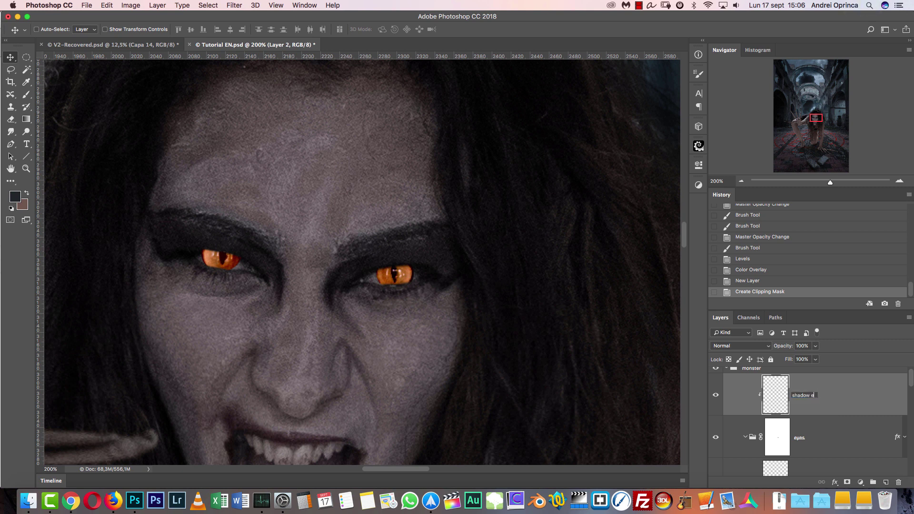
{"action": "key", "text": "Return"}
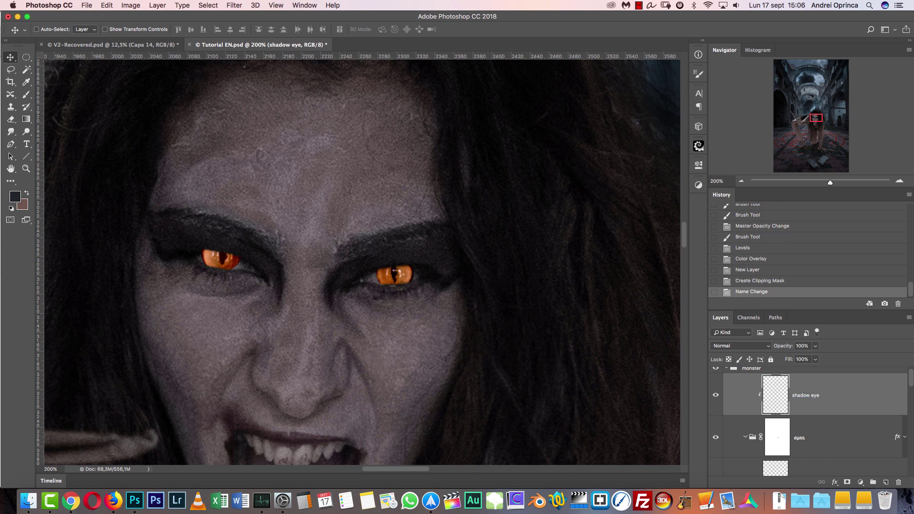
Switch to the Brush tool with default black and white colours, and open the shadow eye layer's blend mode choices
{"action": "key", "text": "b"}
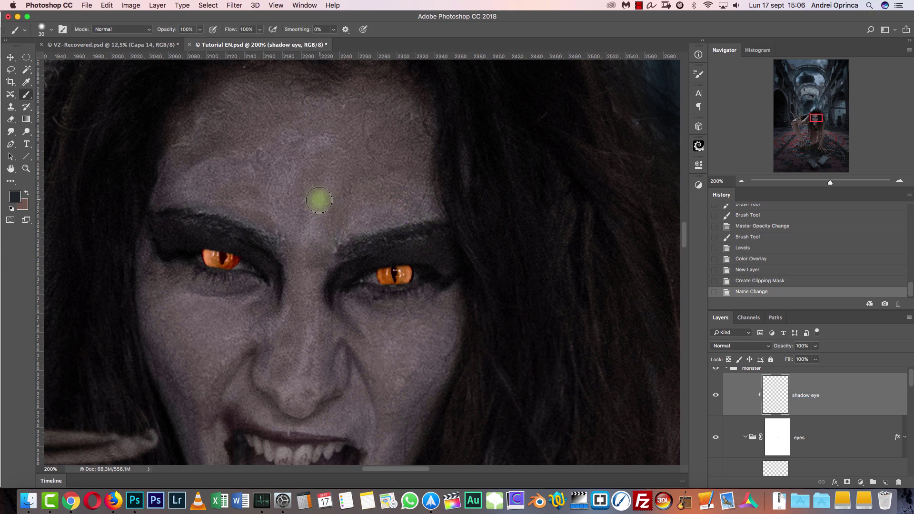
{"action": "key", "text": "d"}
{"action": "left_click", "coordinate": [739, 346]}
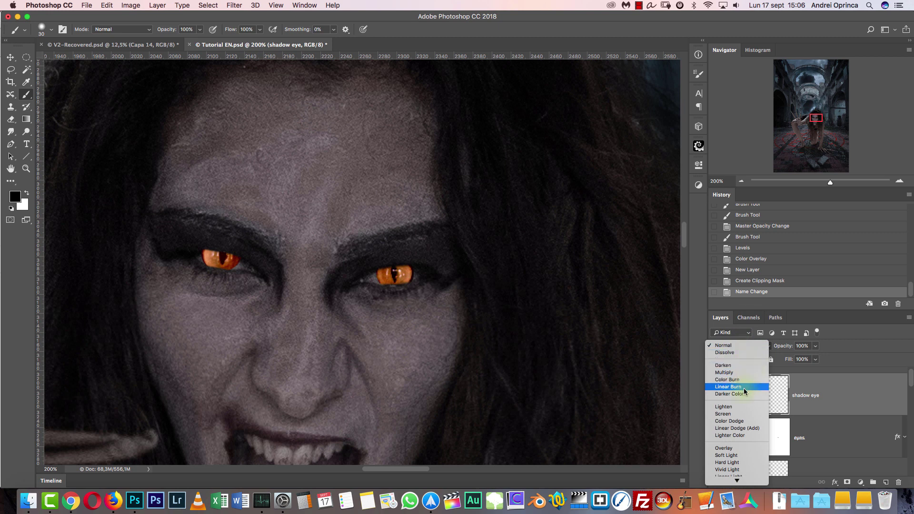
Set the shadow eye layer's blend mode to Multiply and the brush to 20 px with 50% hardness
{"action": "left_click", "coordinate": [737, 373]}
{"action": "left_click", "coordinate": [899, 181]}
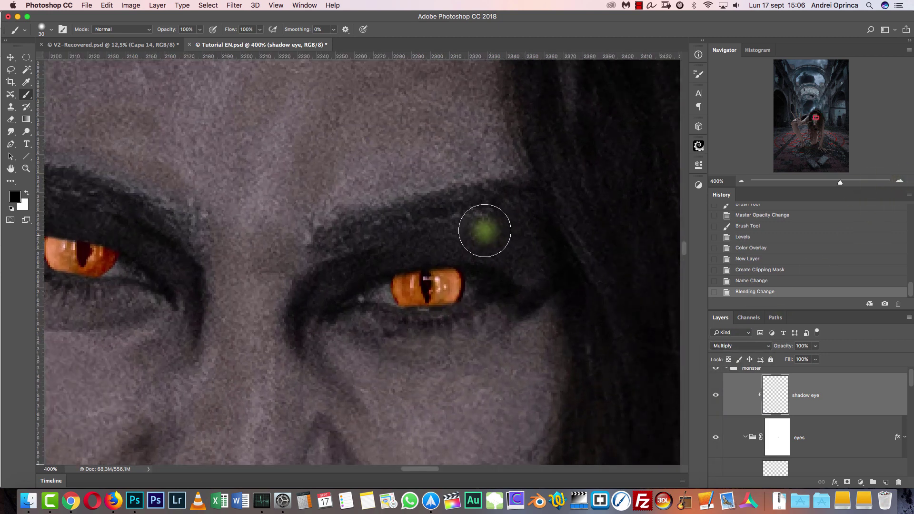
{"action": "key", "text": "bracketleft"}
{"action": "right_click", "coordinate": [599, 271]}
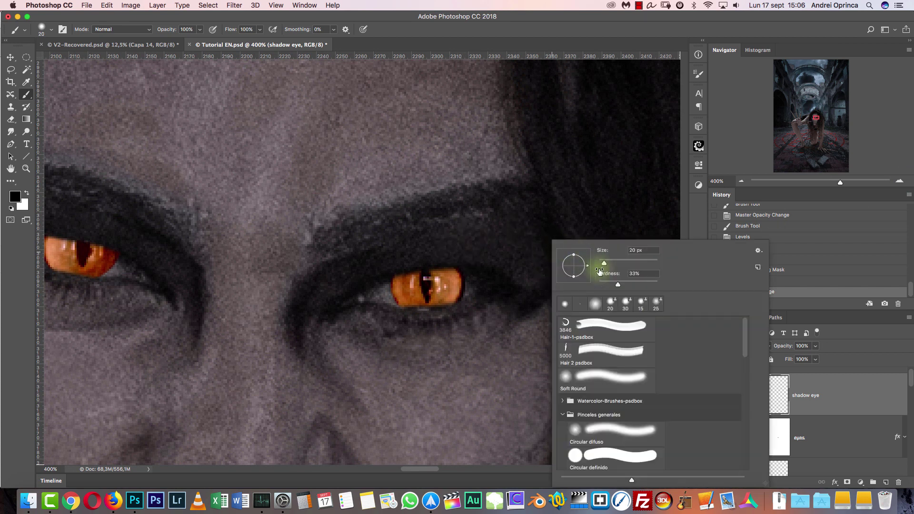
{"action": "left_click", "coordinate": [639, 273]}
{"action": "type", "text": "50"}
{"action": "key", "text": "Return"}
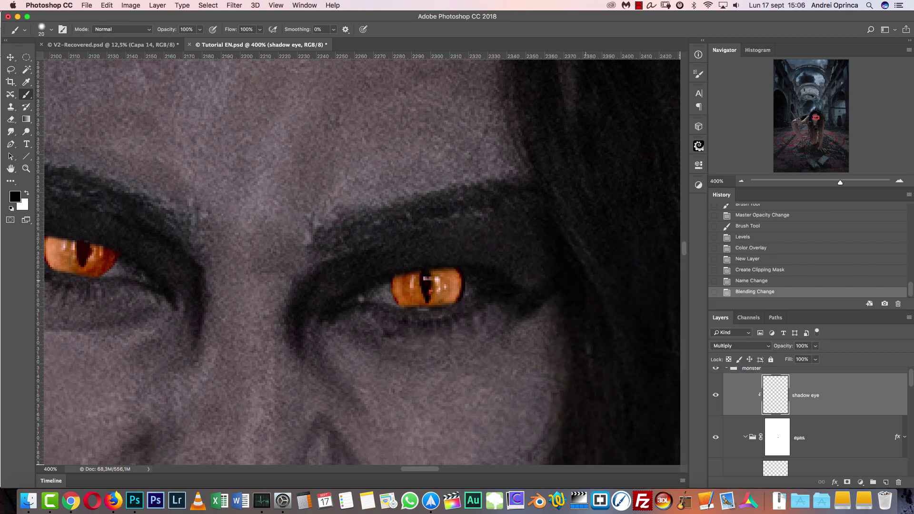
Try painting black shadow strokes along the upper edge of the right-hand orange eye on the shadow eye layer
{"action": "right_click", "coordinate": [457, 231]}
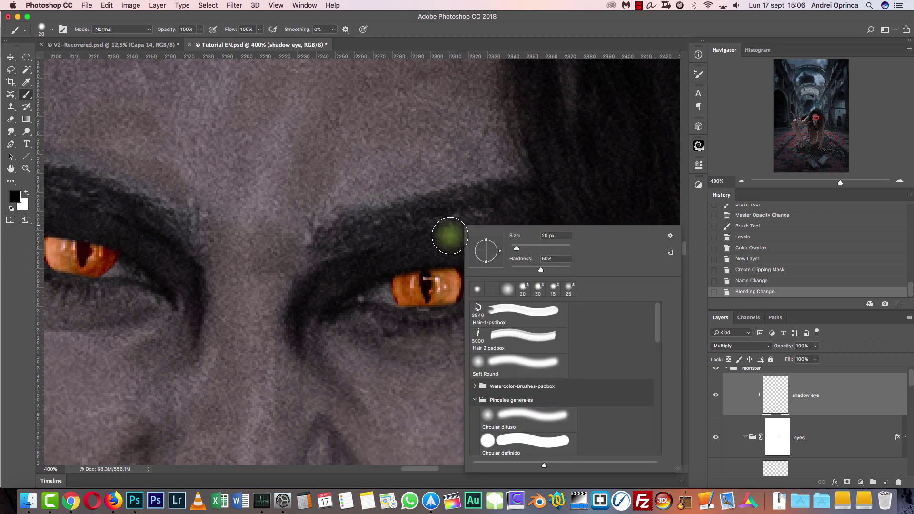
{"action": "left_click", "coordinate": [776, 399]}
{"action": "mouse_move", "coordinate": [473, 257]}
{"action": "left_mouse_down"}
{"action": "mouse_move", "coordinate": [368, 271]}
{"action": "mouse_move", "coordinate": [486, 255]}
{"action": "left_mouse_up"}
{"action": "left_click_drag", "start_coordinate": [481, 255], "coordinate": [371, 269]}
{"action": "key", "text": "alt+super+z"}
{"action": "key", "text": "alt+super+z"}
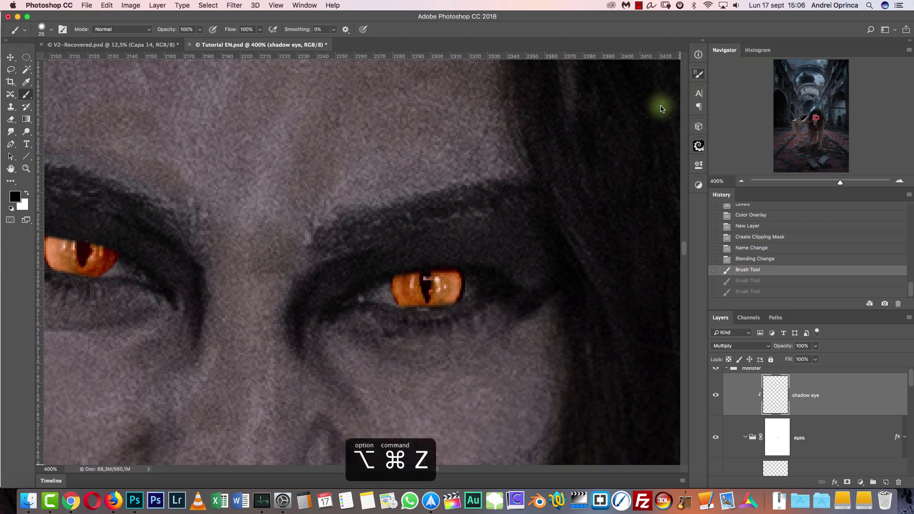
Turn off Shape Dynamics in the brush settings
{"action": "left_click", "coordinate": [698, 74]}
{"action": "left_click", "coordinate": [482, 109]}
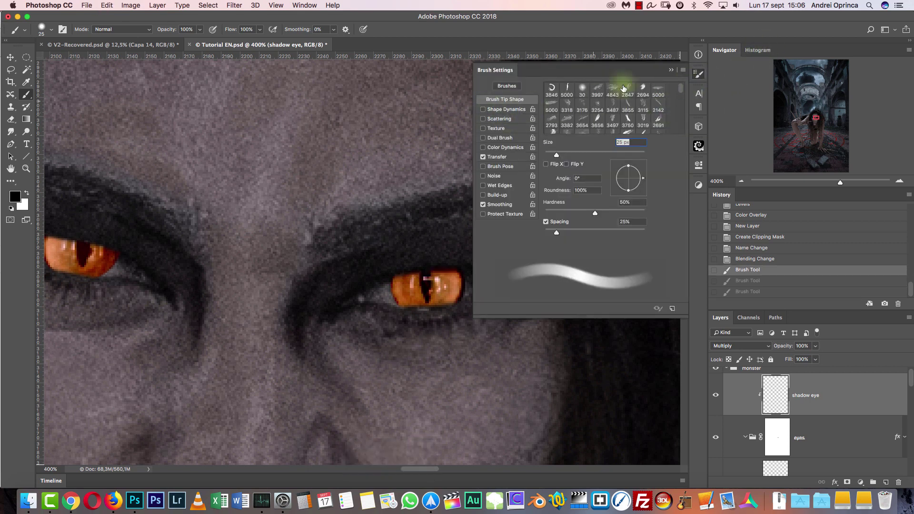
{"action": "left_click", "coordinate": [683, 69]}
{"action": "left_click", "coordinate": [671, 70]}
{"action": "left_click", "coordinate": [670, 70]}
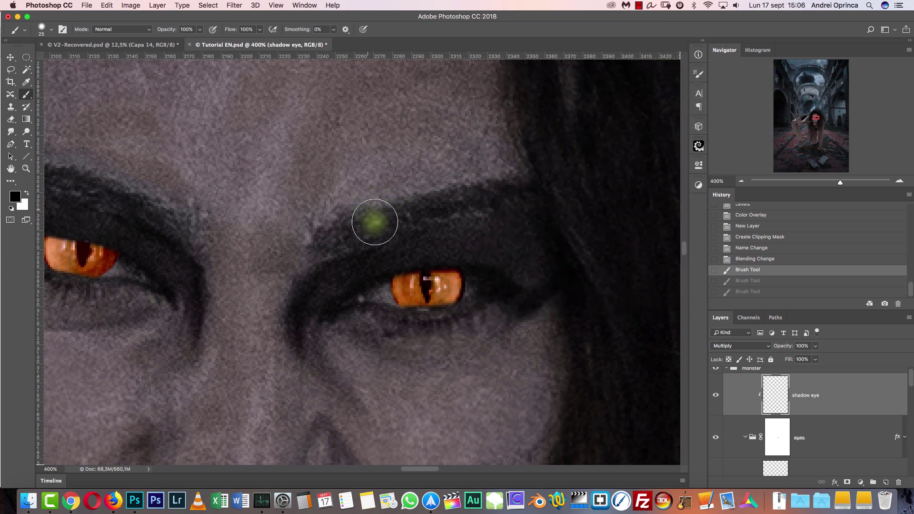
Try shading the top of the right-hand eye with broader black brush strokes up to 35 px
{"action": "left_click_drag", "start_coordinate": [378, 260], "coordinate": [486, 253]}
{"action": "key", "text": "bracketright"}
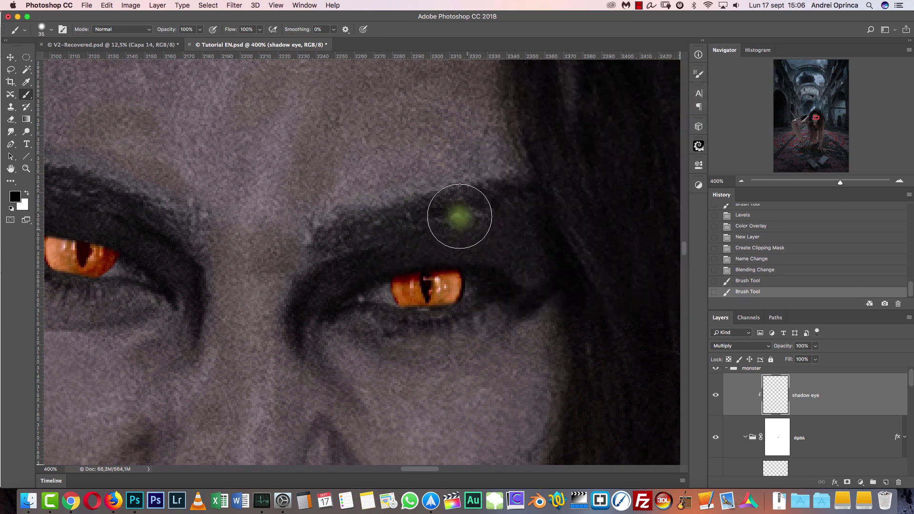
{"action": "key", "text": "alt+ctrl+z"}
{"action": "right_click", "coordinate": [464, 172]}
{"action": "left_click", "coordinate": [535, 213]}
{"action": "left_click_drag", "start_coordinate": [378, 260], "coordinate": [503, 245]}
{"action": "key", "text": "alt+ctrl+z"}
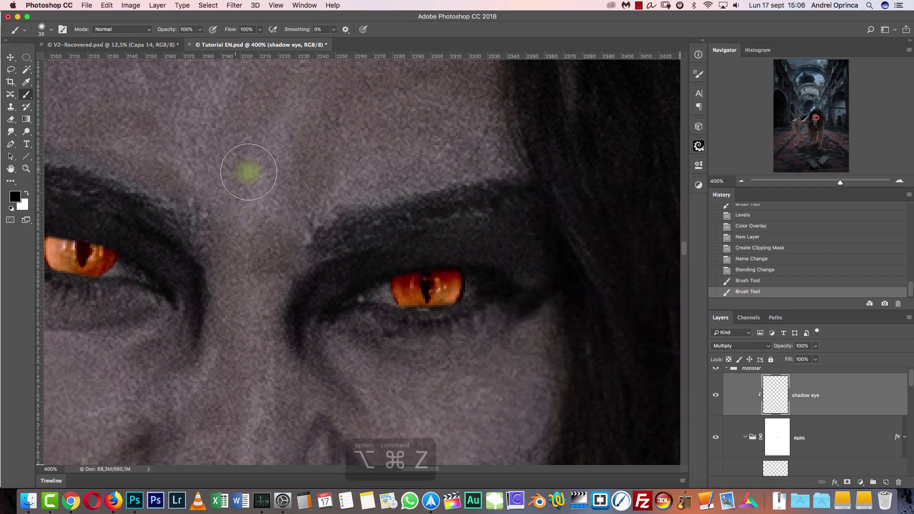
Set the shadow eye layer's blend mode to Normal and paint black shadow over the tops of both eyes
{"action": "left_click", "coordinate": [749, 346]}
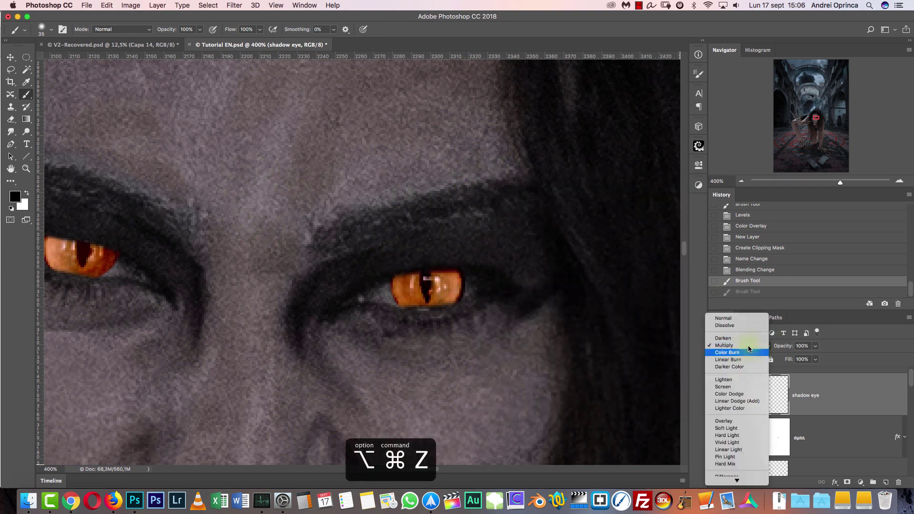
{"action": "left_click", "coordinate": [729, 318]}
{"action": "mouse_move", "coordinate": [404, 249]}
{"action": "left_mouse_down"}
{"action": "mouse_move", "coordinate": [474, 247]}
{"action": "mouse_move", "coordinate": [420, 239]}
{"action": "left_mouse_up"}
{"action": "mouse_move", "coordinate": [160, 194]}
{"action": "left_mouse_down"}
{"action": "mouse_move", "coordinate": [246, 187]}
{"action": "mouse_move", "coordinate": [148, 204]}
{"action": "left_mouse_up"}
{"action": "mouse_move", "coordinate": [148, 204]}
{"action": "left_mouse_down"}
{"action": "mouse_move", "coordinate": [217, 216]}
{"action": "mouse_move", "coordinate": [188, 198]}
{"action": "mouse_move", "coordinate": [194, 206]}
{"action": "left_mouse_up"}
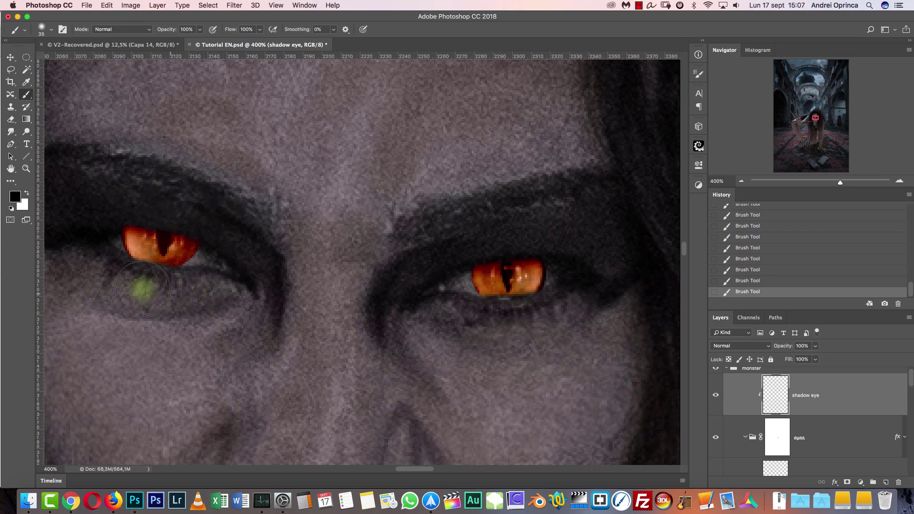
Delete the shadow eye layer
{"action": "left_click_drag", "start_coordinate": [868, 401], "coordinate": [896, 482]}
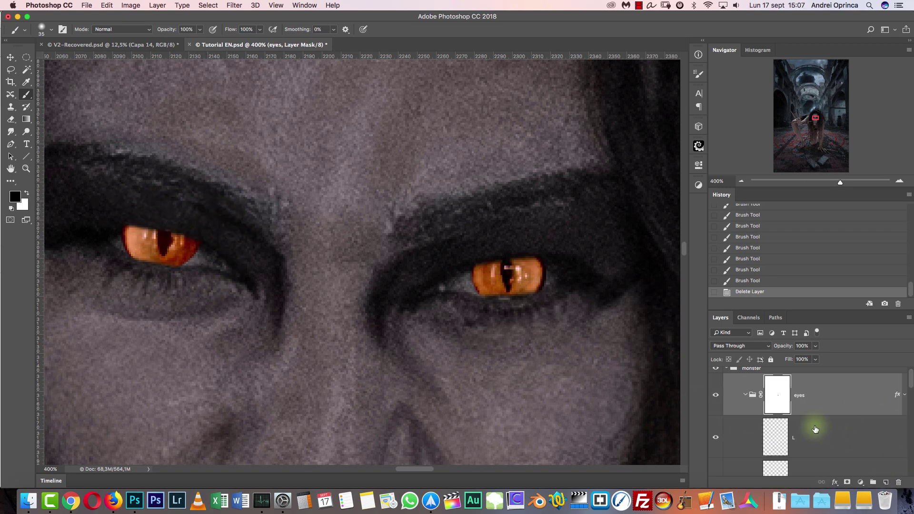
Add an Inner Shadow effect to the L eye layer with Multiply blend mode and black colour
{"action": "left_click", "coordinate": [860, 435]}
{"action": "double_click", "coordinate": [860, 435]}
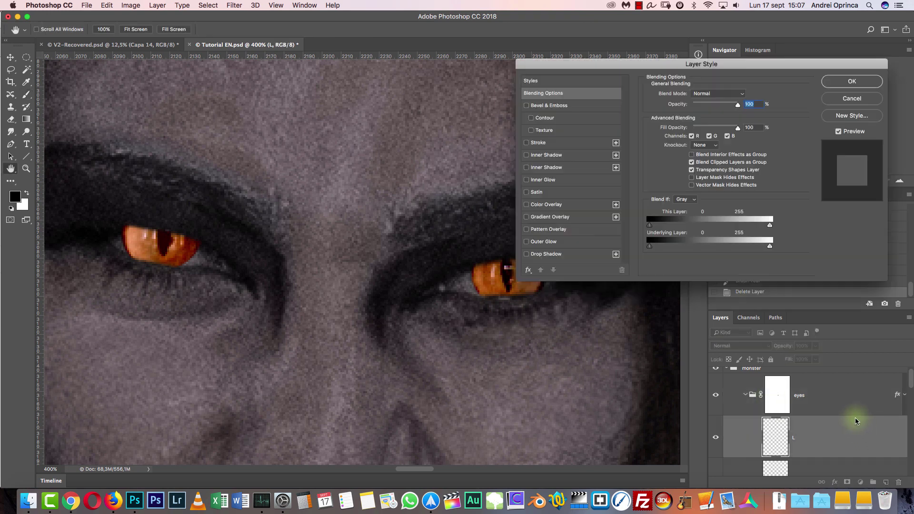
{"action": "left_click", "coordinate": [546, 155]}
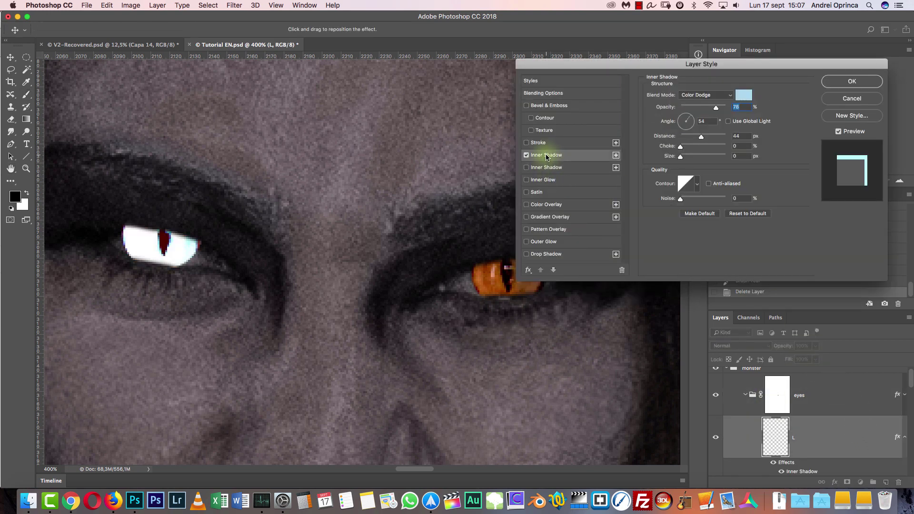
{"action": "left_click", "coordinate": [703, 95]}
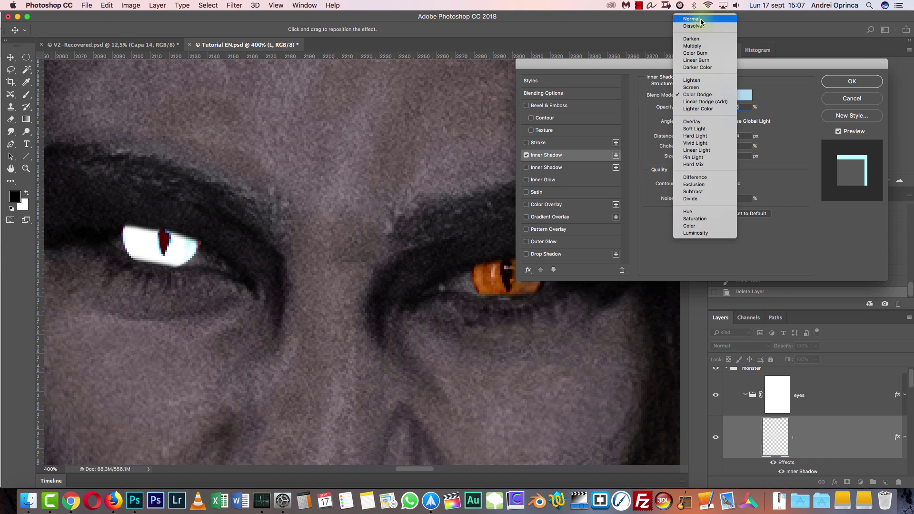
{"action": "left_click", "coordinate": [696, 46]}
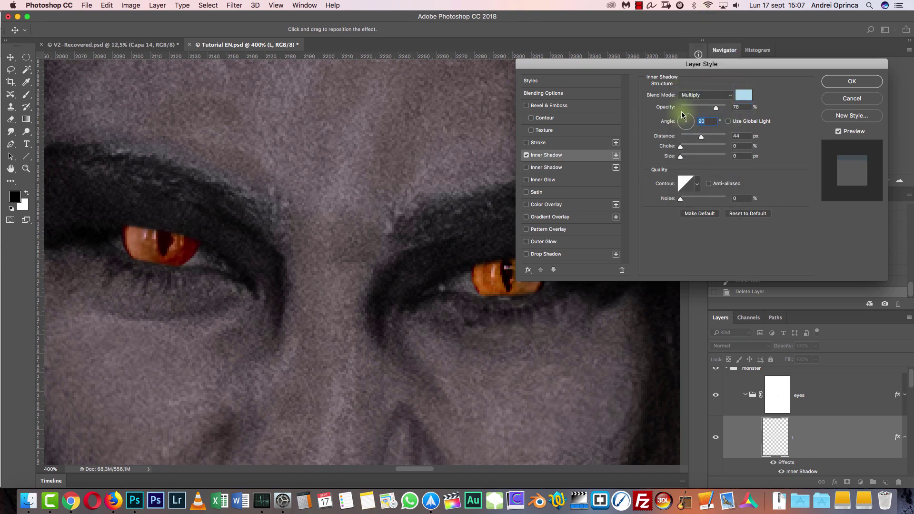
{"action": "left_click", "coordinate": [743, 95]}
{"action": "left_click", "coordinate": [622, 268]}
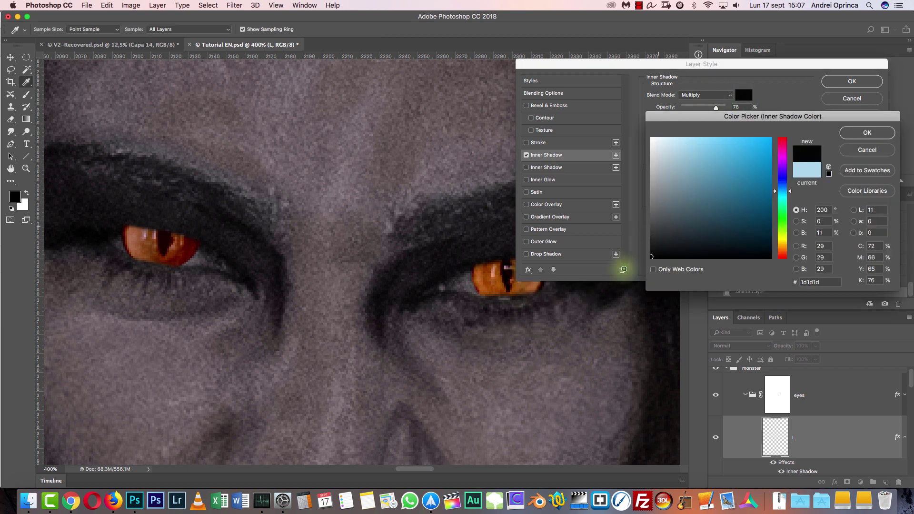
{"action": "left_click", "coordinate": [842, 132]}
Set the L layer's inner shadow to an 81° angle, 14 px distance and 8 px size, and apply it
{"action": "mouse_move", "coordinate": [698, 139]}
{"action": "left_mouse_down"}
{"action": "mouse_move", "coordinate": [672, 138]}
{"action": "mouse_move", "coordinate": [686, 137]}
{"action": "left_mouse_up"}
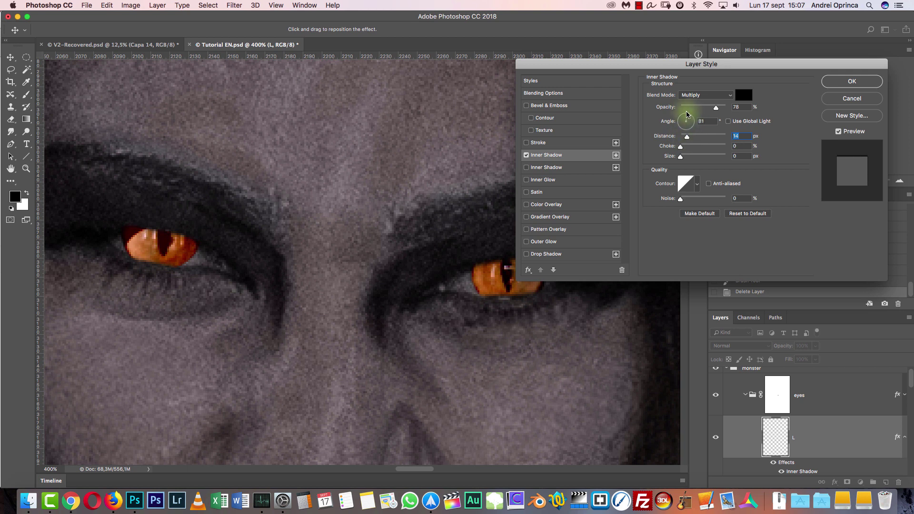
{"action": "left_click_drag", "start_coordinate": [684, 157], "coordinate": [684, 156]}
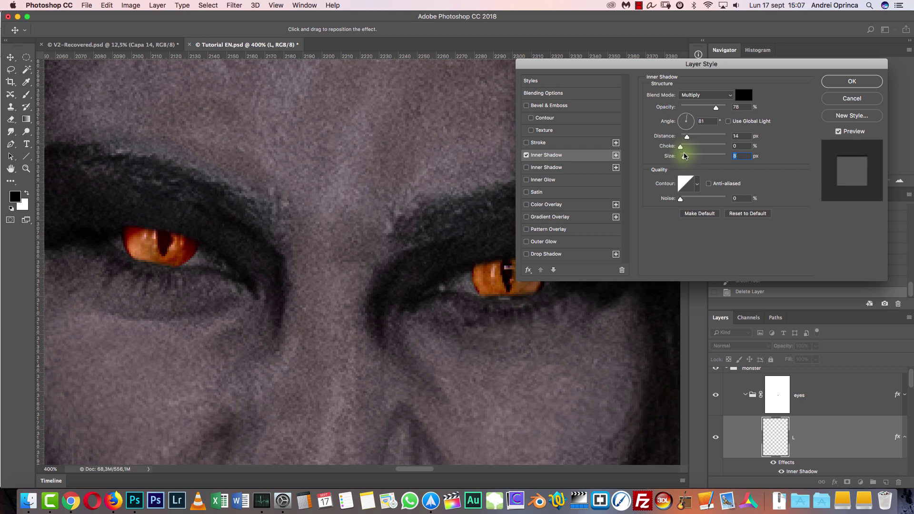
{"action": "left_click", "coordinate": [527, 156]}
{"action": "left_click", "coordinate": [527, 156]}
{"action": "left_click", "coordinate": [851, 82]}
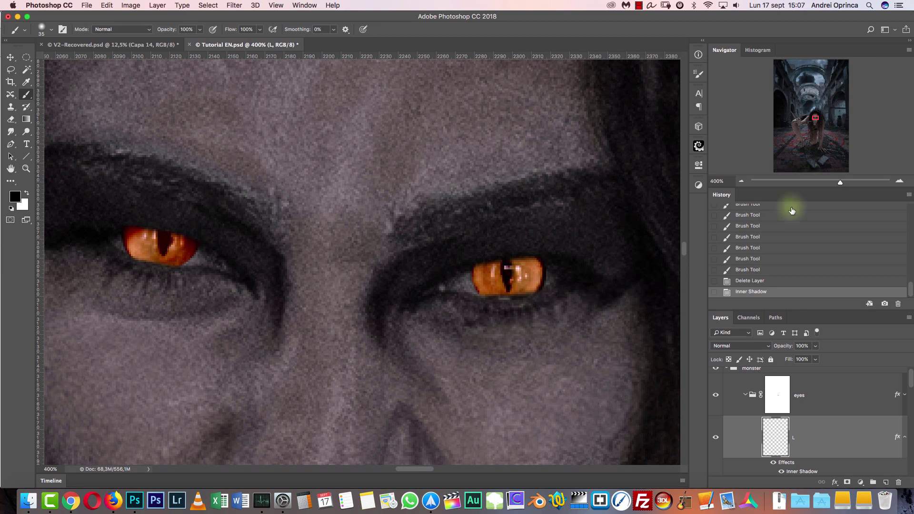
Copy the L layer's effects to the R layer and set its inner shadow to 85° angle, 10 px distance and 7 px size
{"action": "left_click_drag", "start_coordinate": [912, 382], "coordinate": [871, 462]}
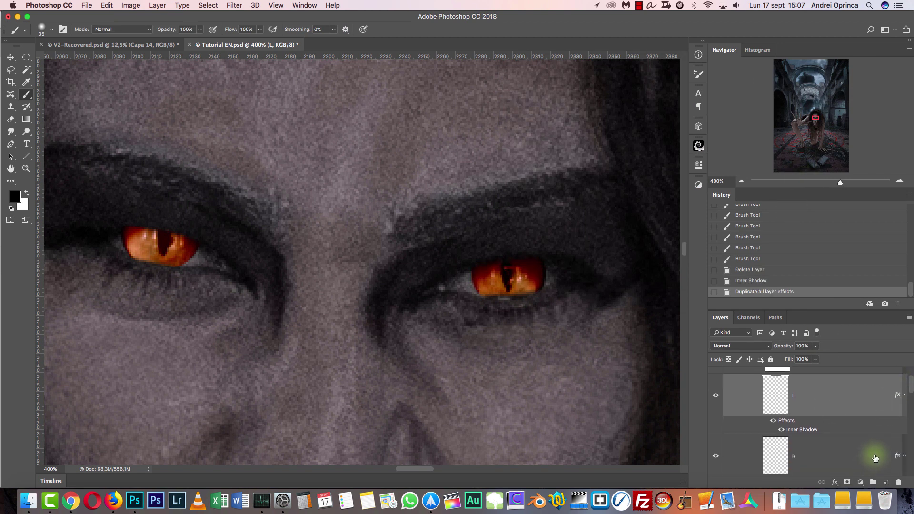
{"action": "double_click", "coordinate": [842, 435]}
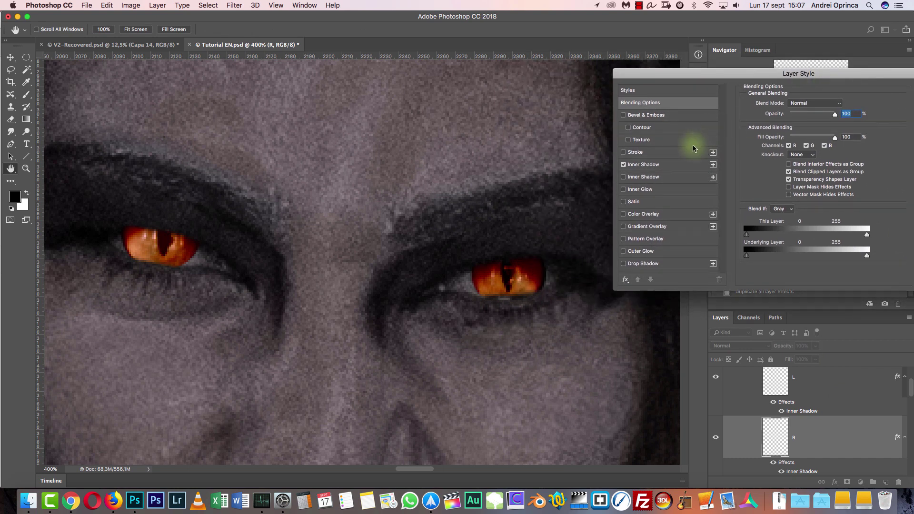
{"action": "left_click", "coordinate": [683, 165]}
{"action": "left_click_drag", "start_coordinate": [785, 146], "coordinate": [782, 145]}
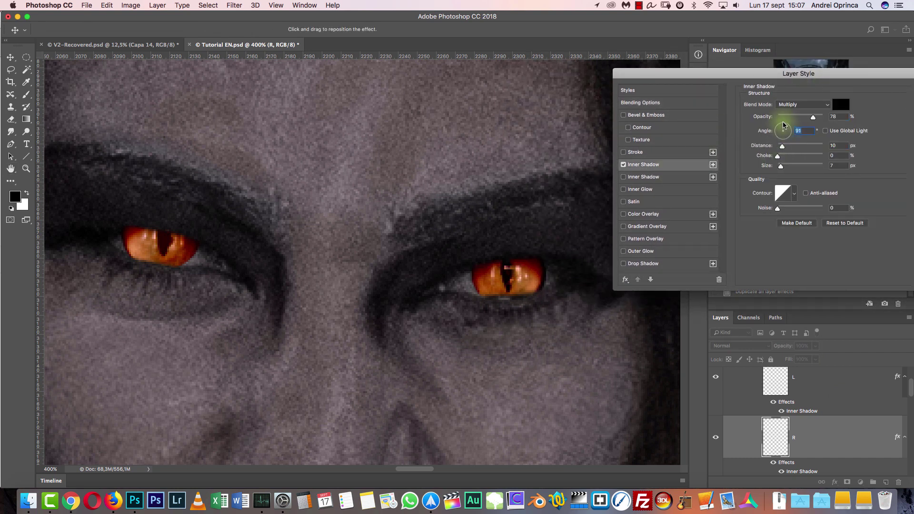
{"action": "left_click_drag", "start_coordinate": [846, 81], "coordinate": [774, 81]}
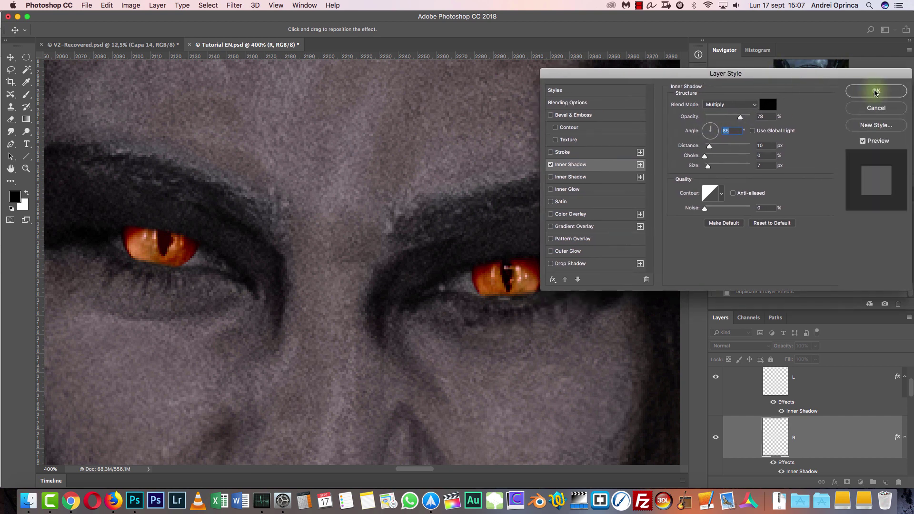
{"action": "left_click", "coordinate": [873, 90]}
Collapse the eyes group and the monster group in the layer stack
{"action": "scroll", "coordinate": [910, 436], "scroll_direction": "up", "scroll_amount": 5}
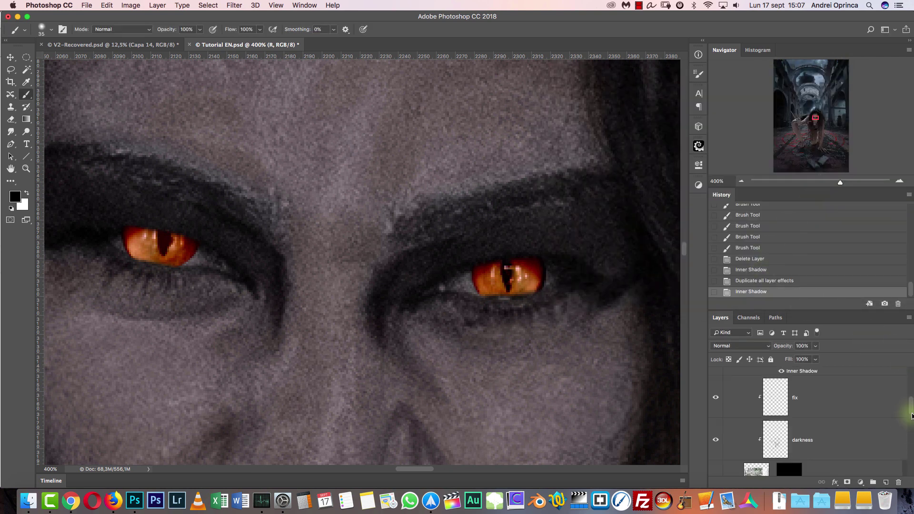
{"action": "left_click", "coordinate": [747, 400]}
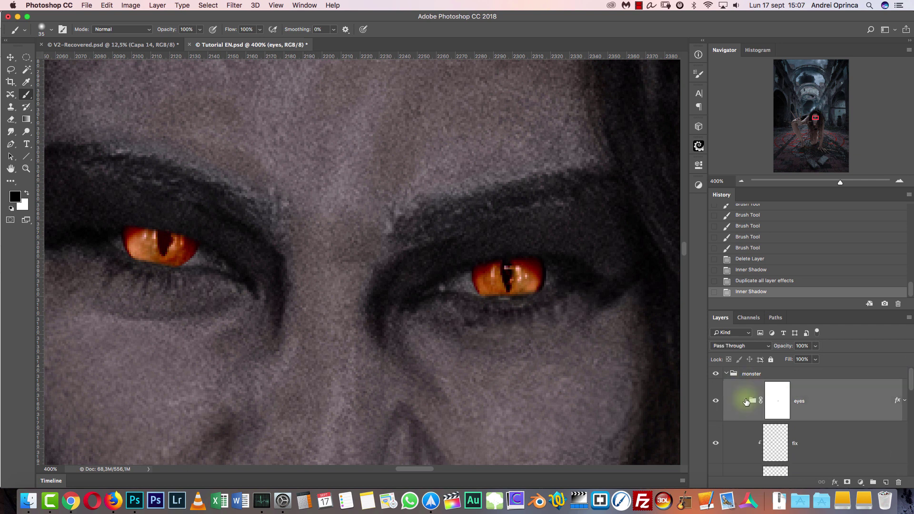
{"action": "left_click", "coordinate": [729, 373]}
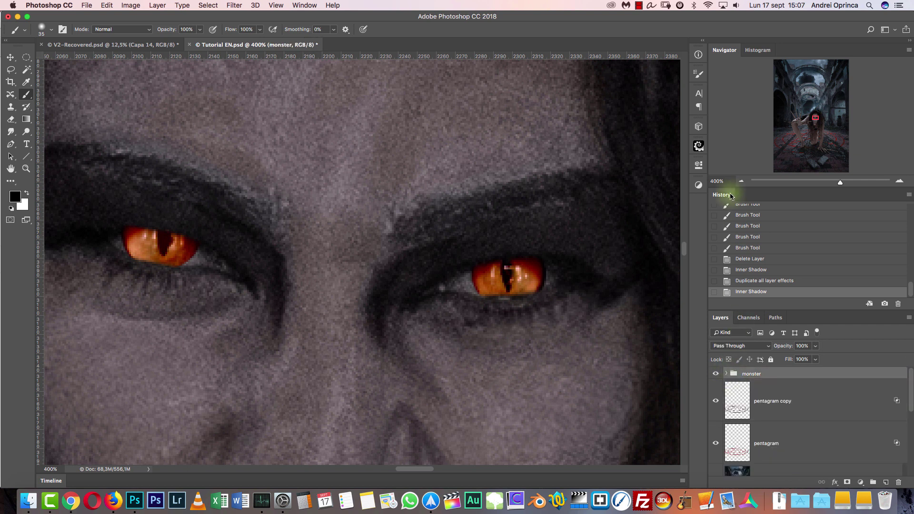
Examine the monster's shaded eyes, face and body against the scene at several magnifications
{"action": "left_click", "coordinate": [740, 181]}
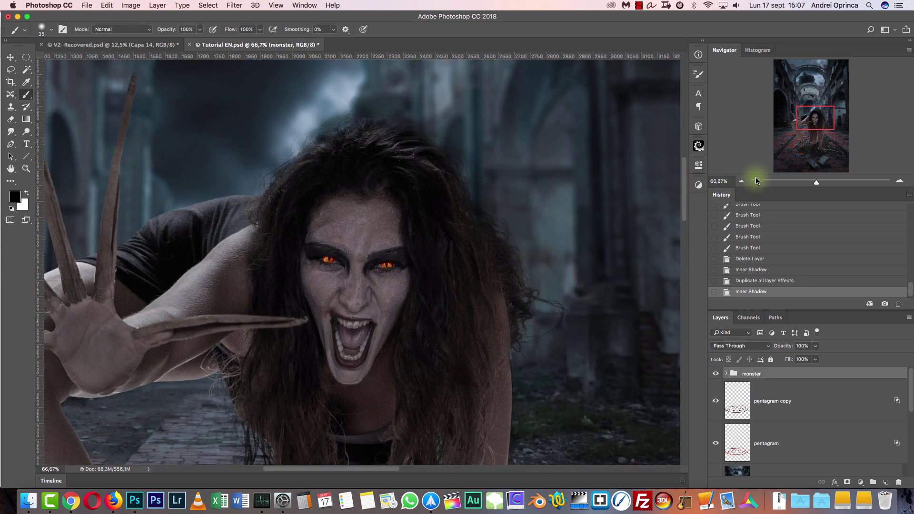
{"action": "left_click", "coordinate": [899, 182]}
{"action": "left_click", "coordinate": [899, 182]}
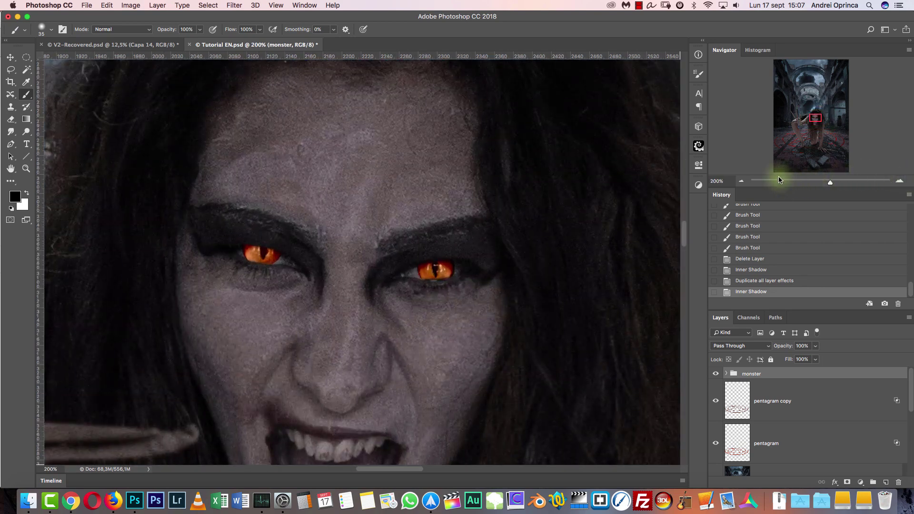
{"action": "left_click", "coordinate": [742, 182]}
{"action": "left_click", "coordinate": [742, 182]}
{"action": "scroll", "coordinate": [537, 260], "scroll_direction": "down", "scroll_amount": 2}
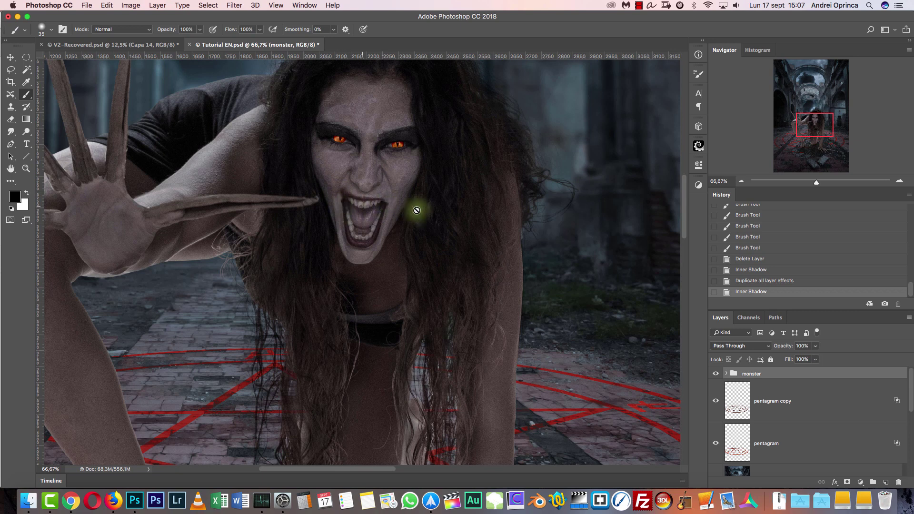
{"action": "scroll", "coordinate": [496, 220], "scroll_direction": "down", "scroll_amount": 3}
{"action": "scroll", "coordinate": [497, 221], "scroll_direction": "down", "scroll_amount": 3}
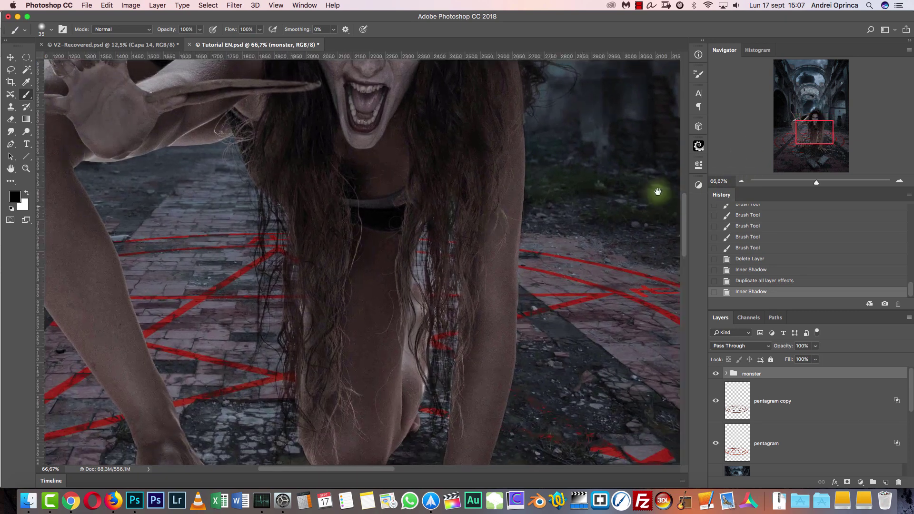
{"action": "left_click", "coordinate": [742, 182]}
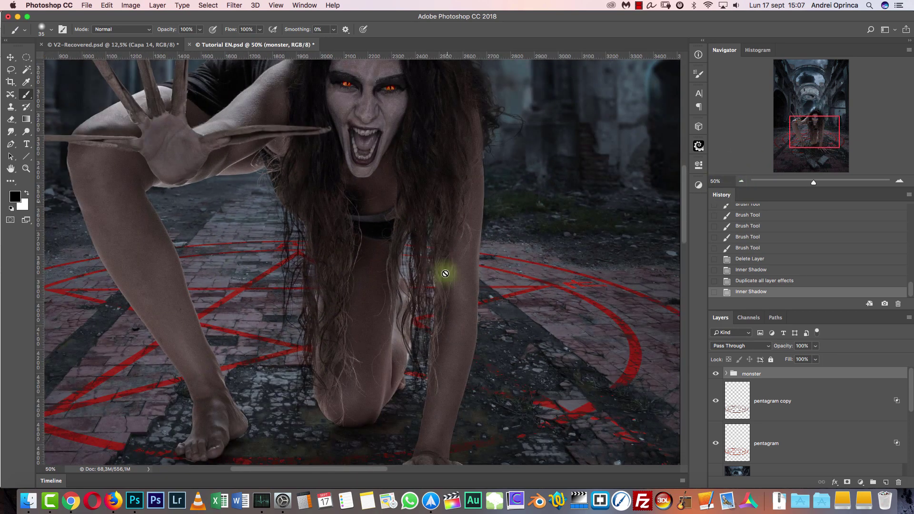
{"action": "scroll", "coordinate": [542, 176], "scroll_direction": "up", "scroll_amount": 5}
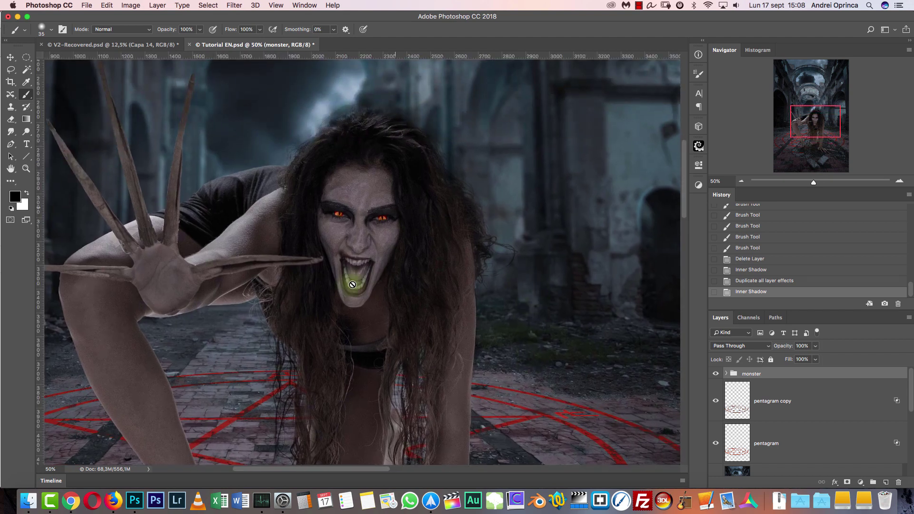
{"action": "left_click", "coordinate": [899, 181]}
{"action": "left_click", "coordinate": [899, 181]}
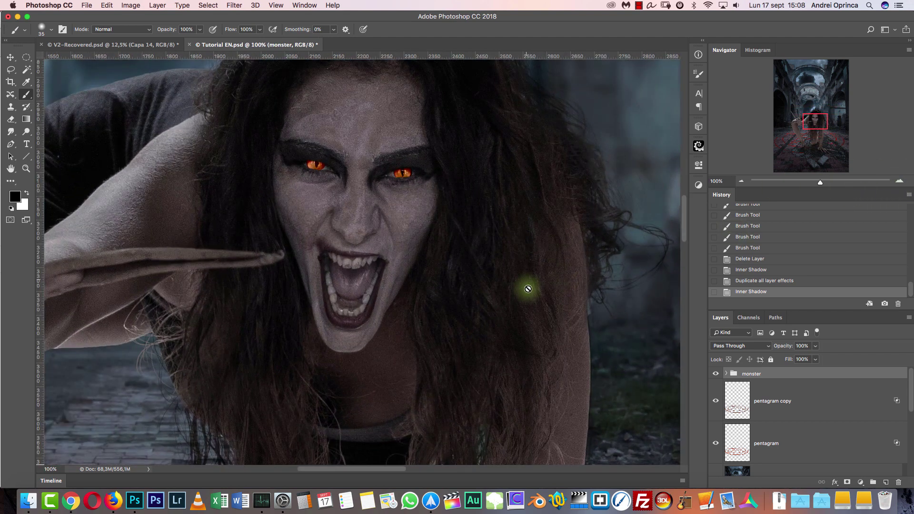
Open the fanged teeth image morlock2_1024x1024_716163ab-c56e-40ef-ba11-53cc67ef0643_1024x.jpg
{"action": "key", "text": "super+o"}
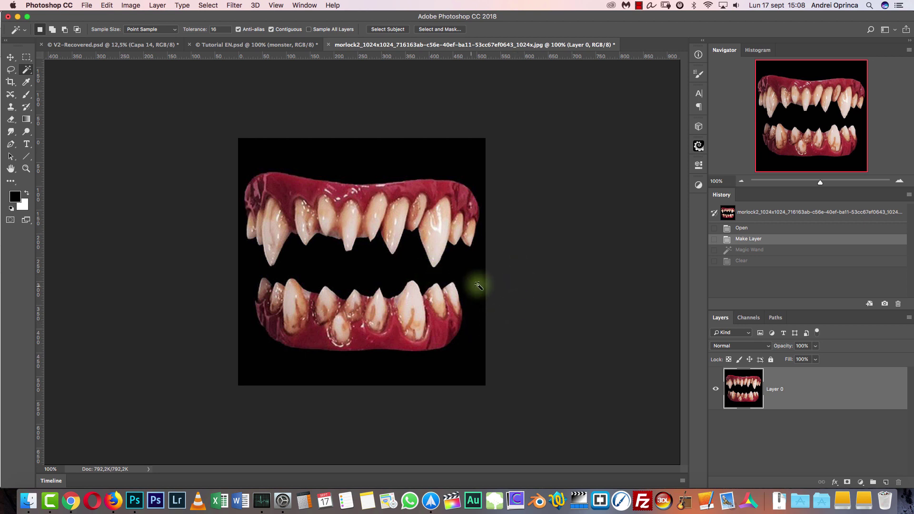
Select the black background around and between the fanged teeth with the Magic Wand
{"action": "left_click", "coordinate": [26, 57]}
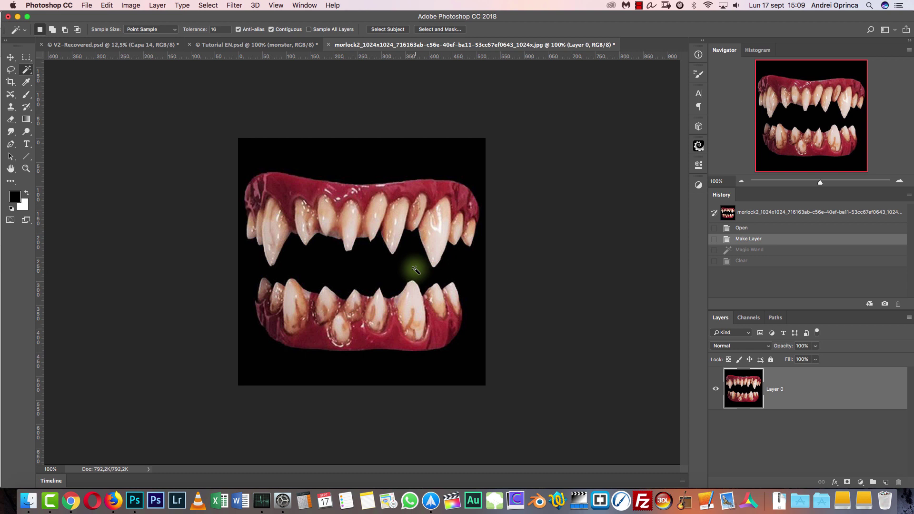
{"action": "left_click", "coordinate": [384, 272]}
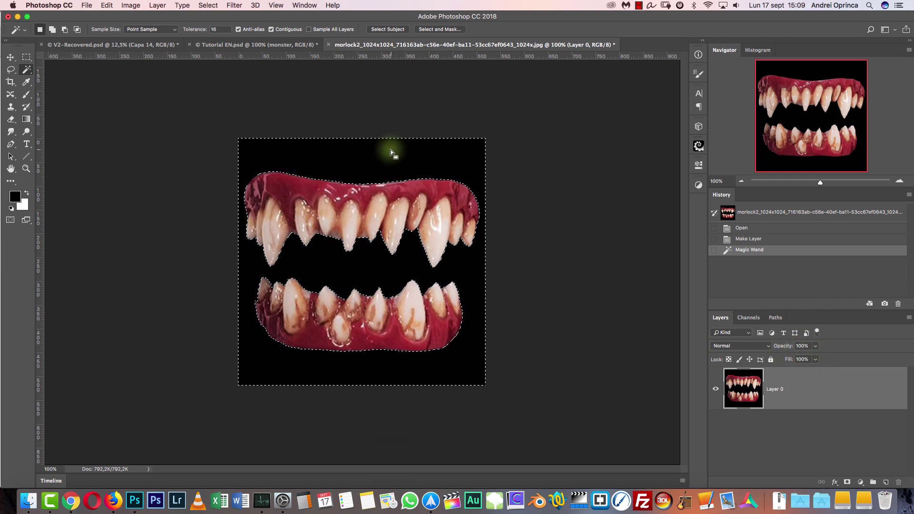
{"action": "key", "text": "BackSpace"}
{"action": "key", "text": "super+d"}
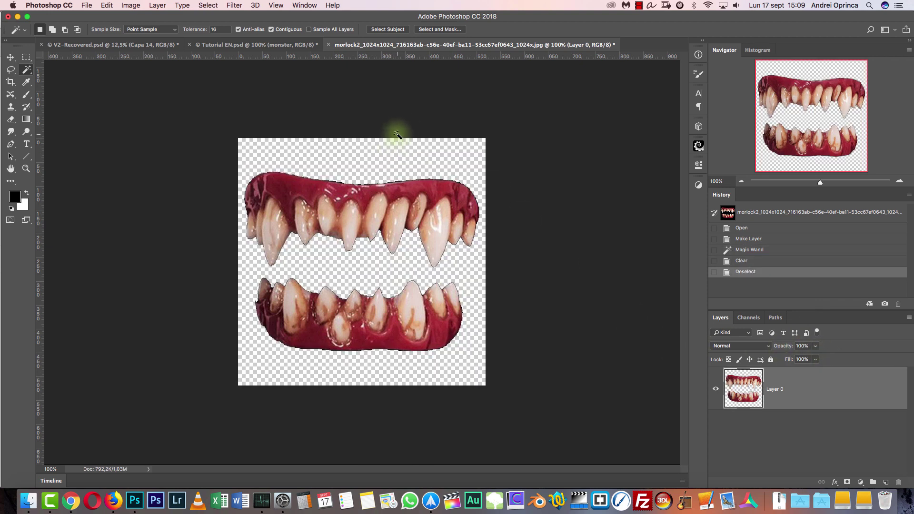
{"action": "key", "text": "super+1"}
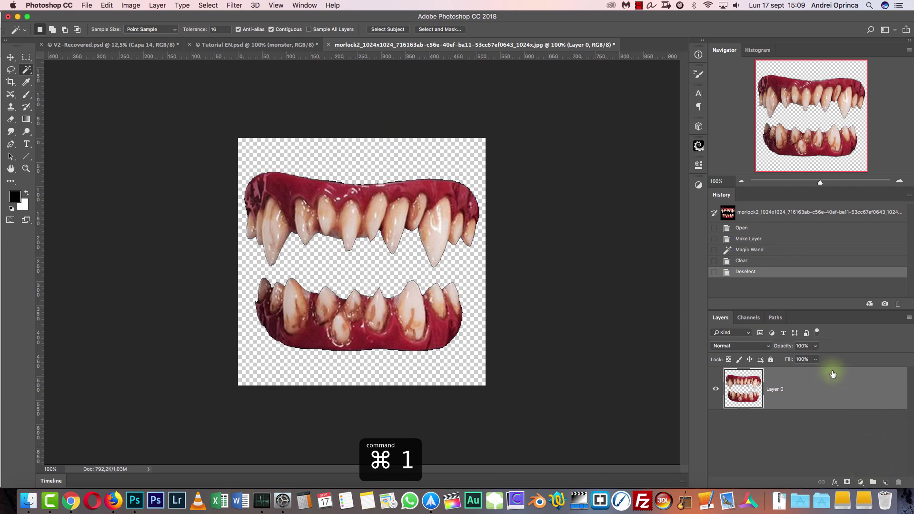
{"action": "right_click", "coordinate": [834, 376]}
{"action": "key", "text": "alt+super+z"}
{"action": "key", "text": "alt+super+z"}
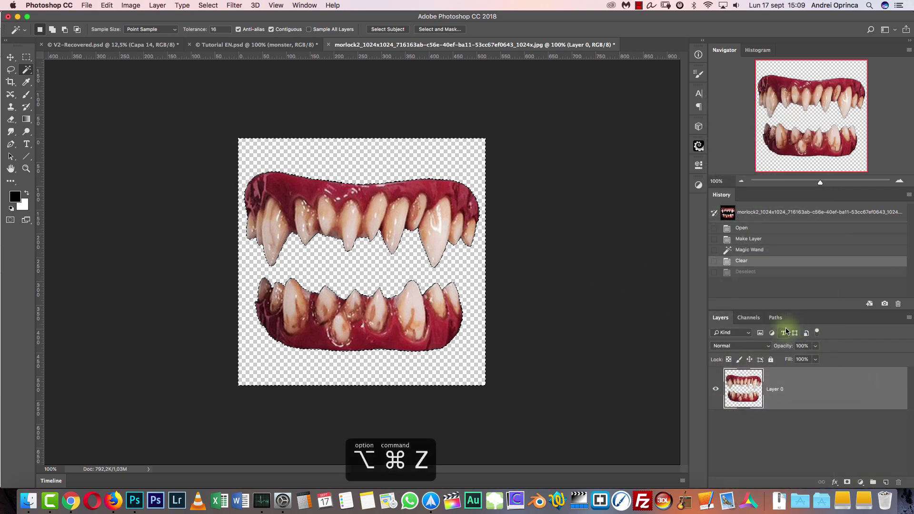
{"action": "right_click", "coordinate": [467, 250]}
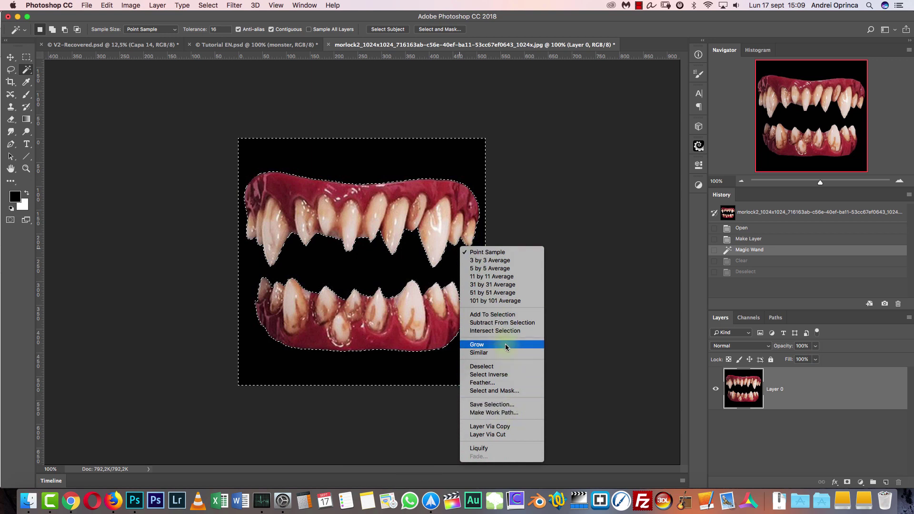
{"action": "left_click", "coordinate": [508, 390]}
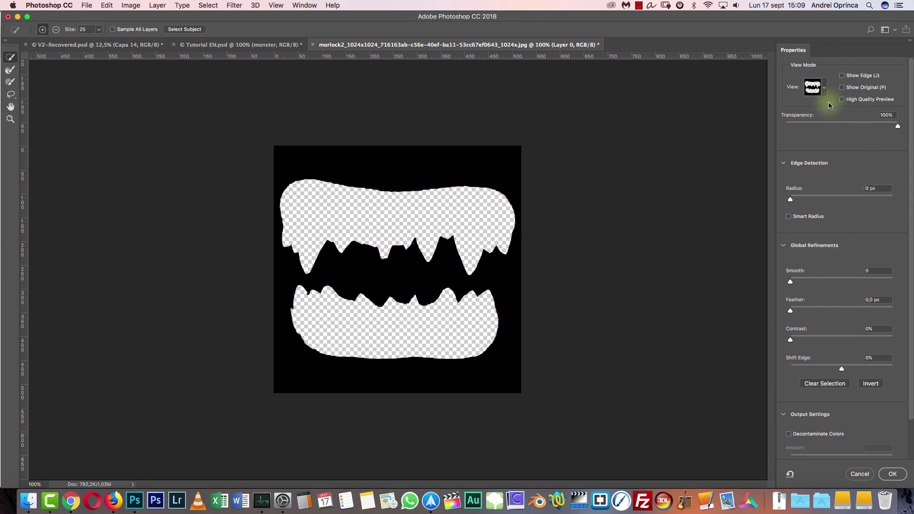
{"action": "key", "text": "Escape"}
Invert the selection and refine its edge in Select and Mask with -25% shift edge, 1.5 px feather and 38% contrast
{"action": "left_click", "coordinate": [741, 249]}
{"action": "key", "text": "shift+super+i"}
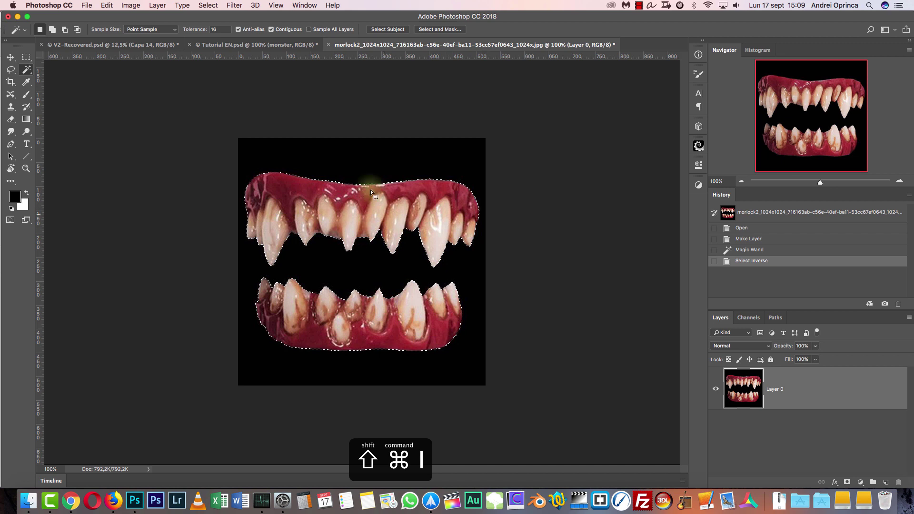
{"action": "right_click", "coordinate": [409, 214]}
{"action": "right_click", "coordinate": [432, 269]}
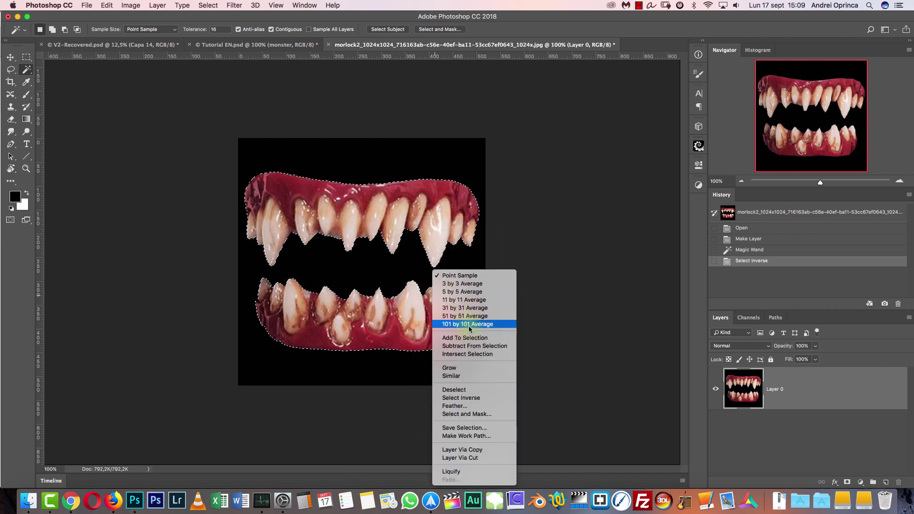
{"action": "left_click", "coordinate": [467, 414]}
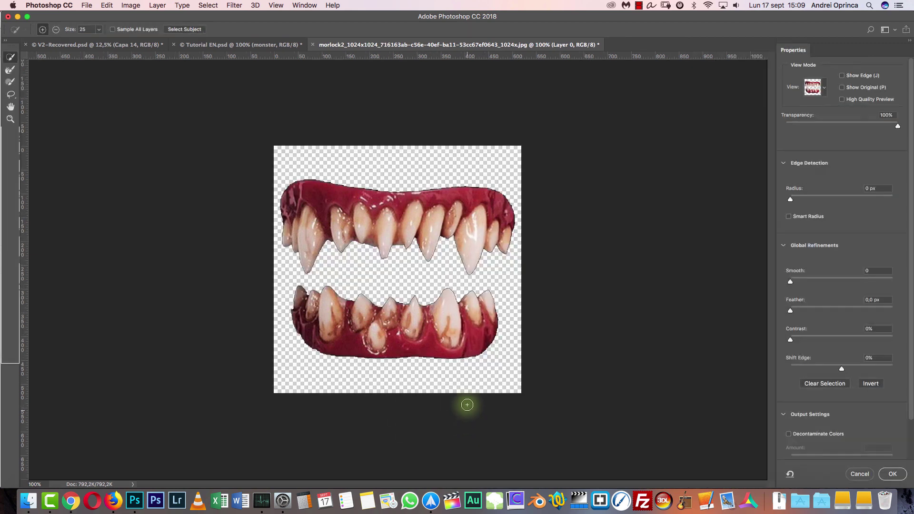
{"action": "left_click_drag", "start_coordinate": [841, 369], "coordinate": [829, 369]}
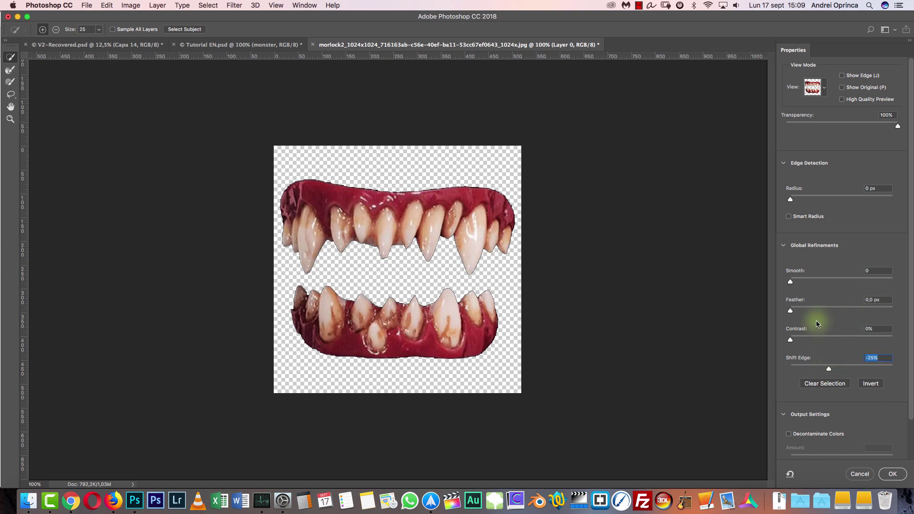
{"action": "left_click_drag", "start_coordinate": [799, 310], "coordinate": [807, 318]}
{"action": "left_click", "coordinate": [822, 339]}
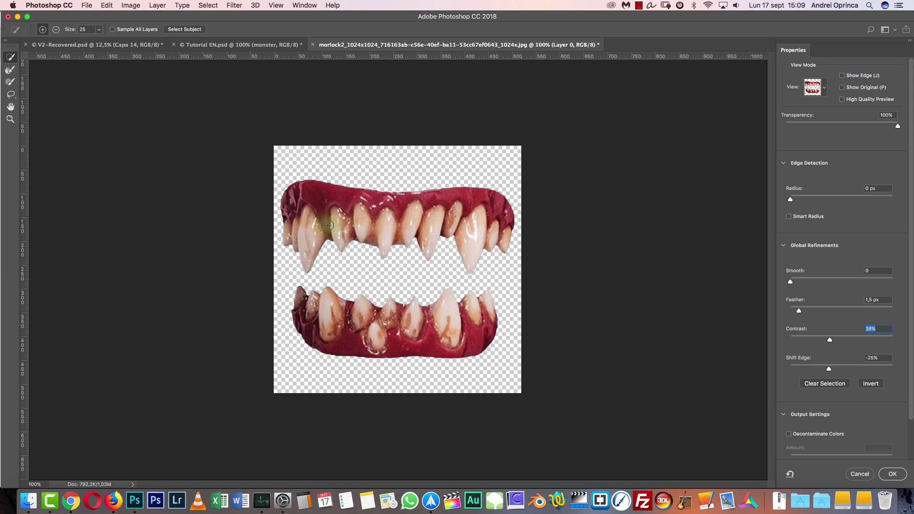
{"action": "left_click_drag", "start_coordinate": [911, 145], "coordinate": [908, 95]}
{"action": "left_click", "coordinate": [842, 87]}
{"action": "left_click", "coordinate": [847, 89]}
{"action": "left_click", "coordinate": [893, 474]}
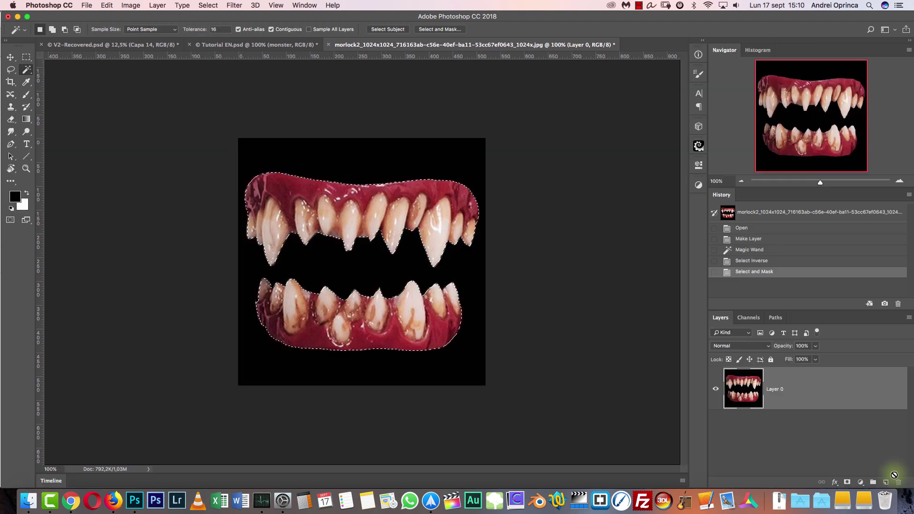
Add a layer mask from the selection to Layer 0 and apply it, removing the black background
{"action": "left_click", "coordinate": [846, 483]}
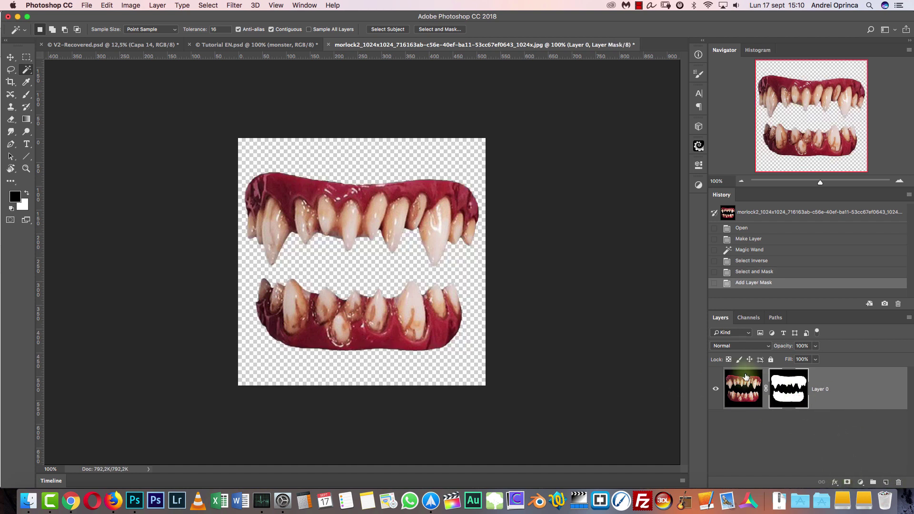
{"action": "right_click", "coordinate": [785, 384]}
{"action": "left_click", "coordinate": [810, 409]}
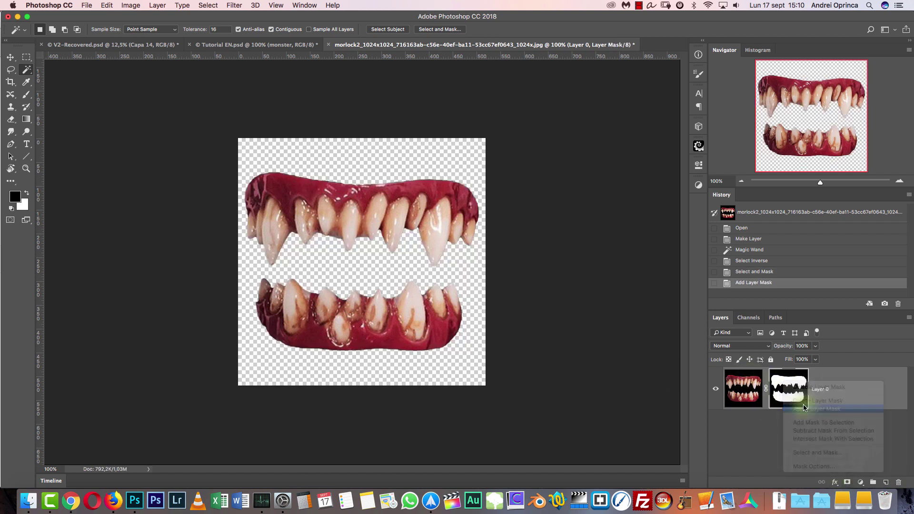
Select the upper row of teeth with a rectangular marquee and copy it
{"action": "left_click", "coordinate": [27, 57]}
{"action": "left_click_drag", "start_coordinate": [226, 138], "coordinate": [559, 271]}
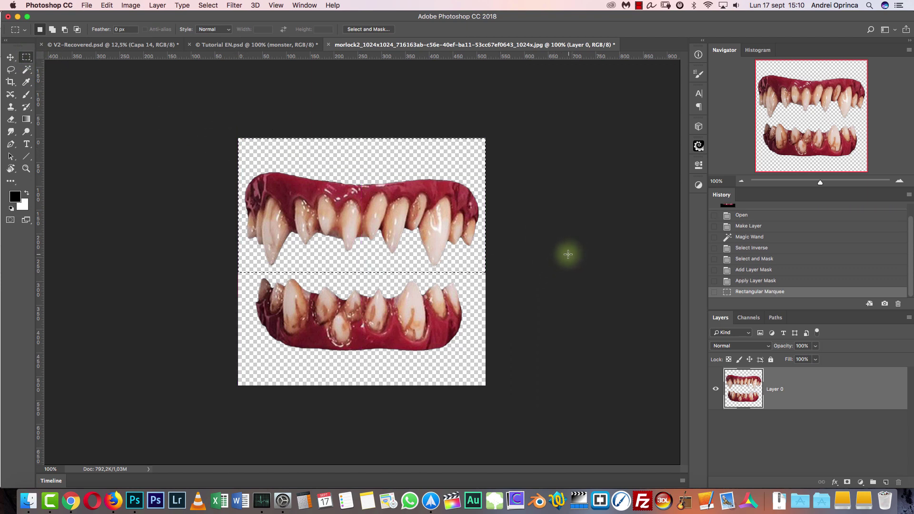
{"action": "key", "text": "super+c"}
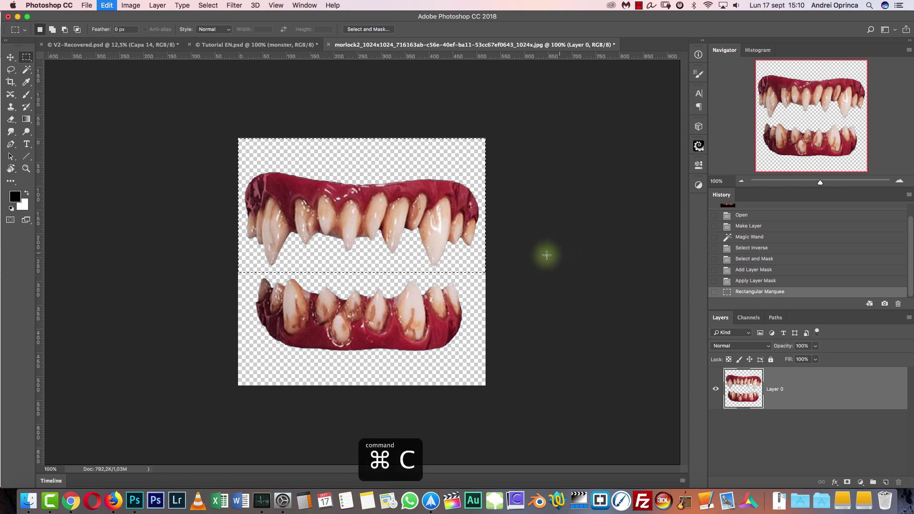
In Tutorial EN.psd, add a new layer above the eyes group inside the monster group and put it in a group named teeth
{"action": "left_click", "coordinate": [260, 44]}
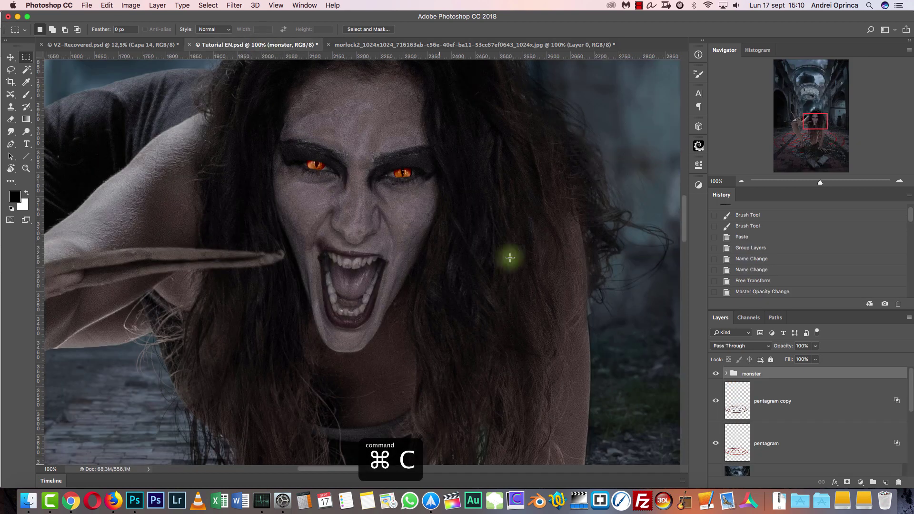
{"action": "left_click", "coordinate": [810, 397]}
{"action": "left_click", "coordinate": [727, 374]}
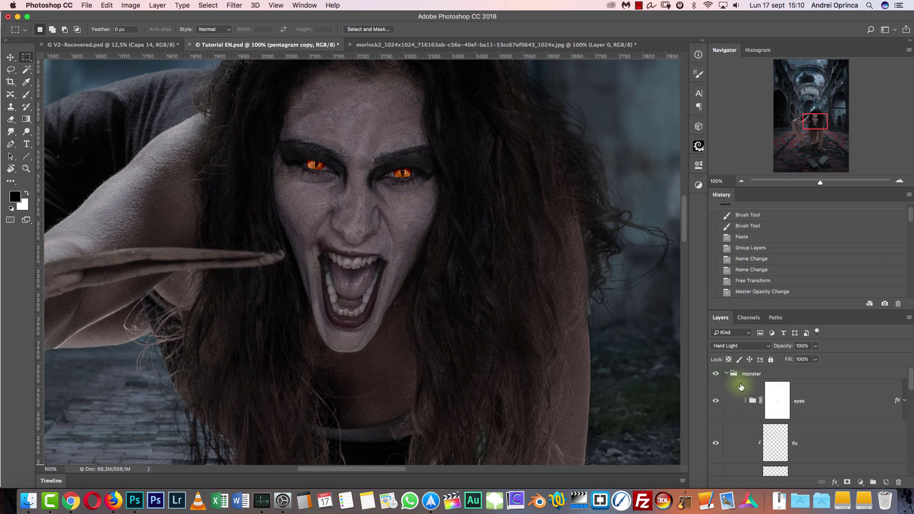
{"action": "left_click", "coordinate": [816, 400]}
{"action": "left_click", "coordinate": [889, 482]}
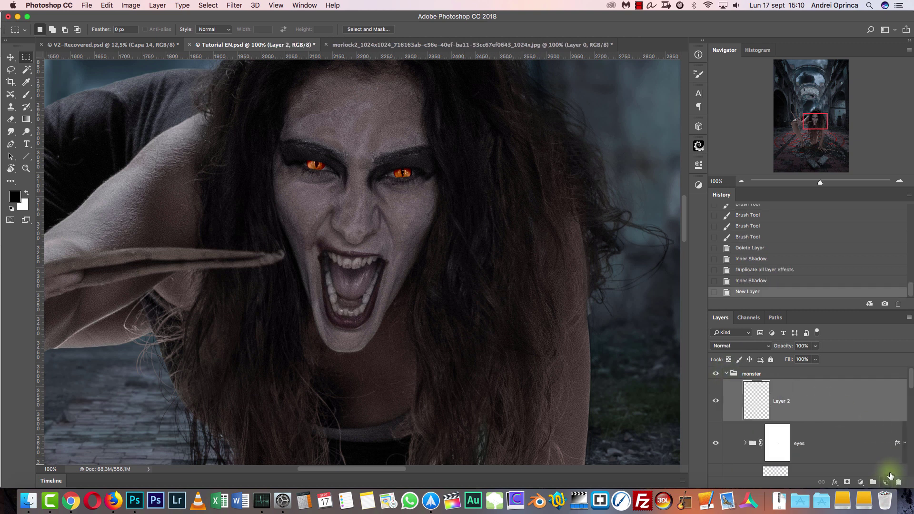
{"action": "key", "text": "super+g"}
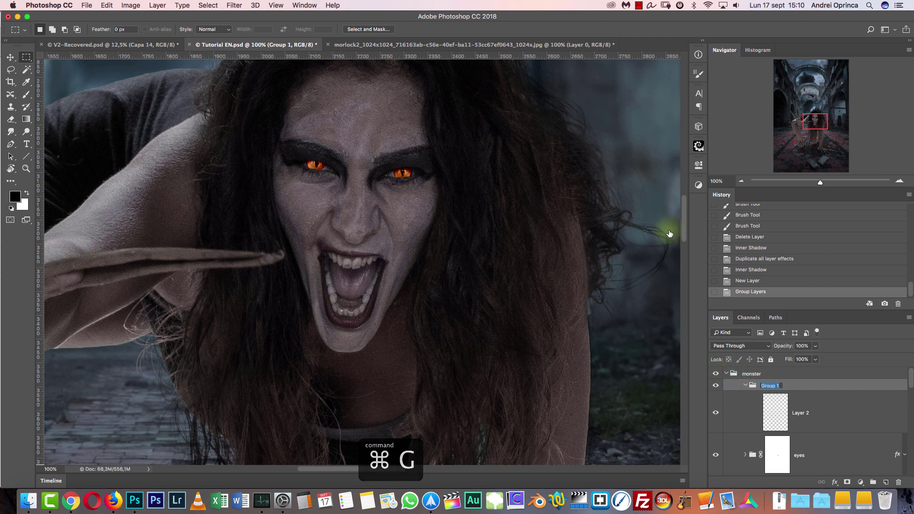
{"action": "key", "text": "Return"}
Paste the upper teeth onto Layer 2 in the teeth group and rename the layer T
{"action": "left_click", "coordinate": [816, 401]}
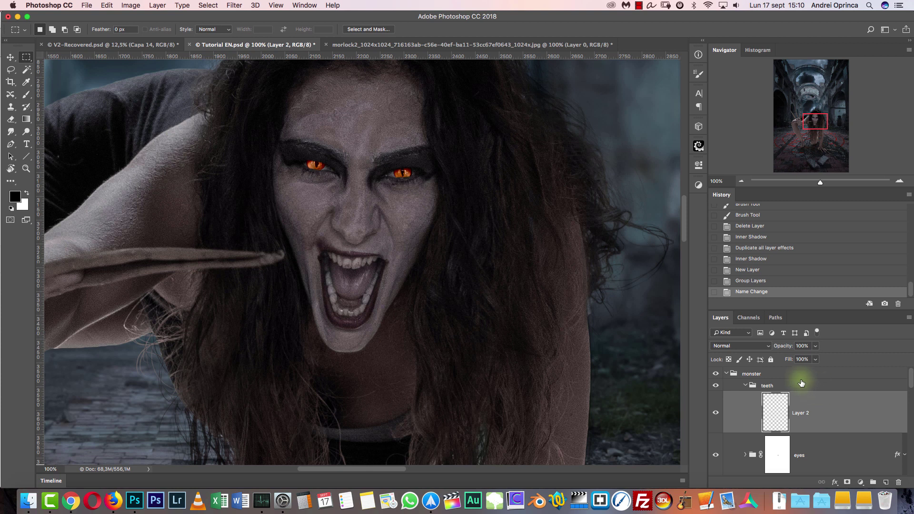
{"action": "key", "text": "super+v"}
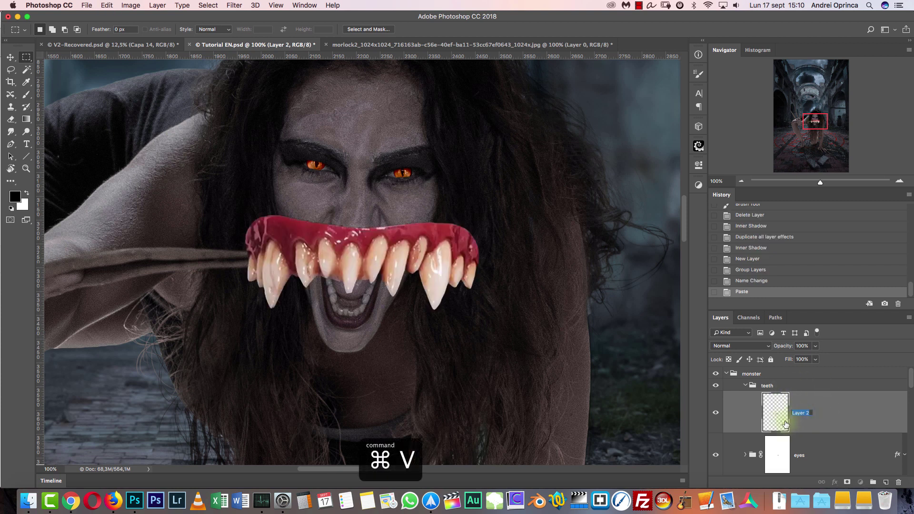
{"action": "type", "text": "TR"}
{"action": "key", "text": "Return"}
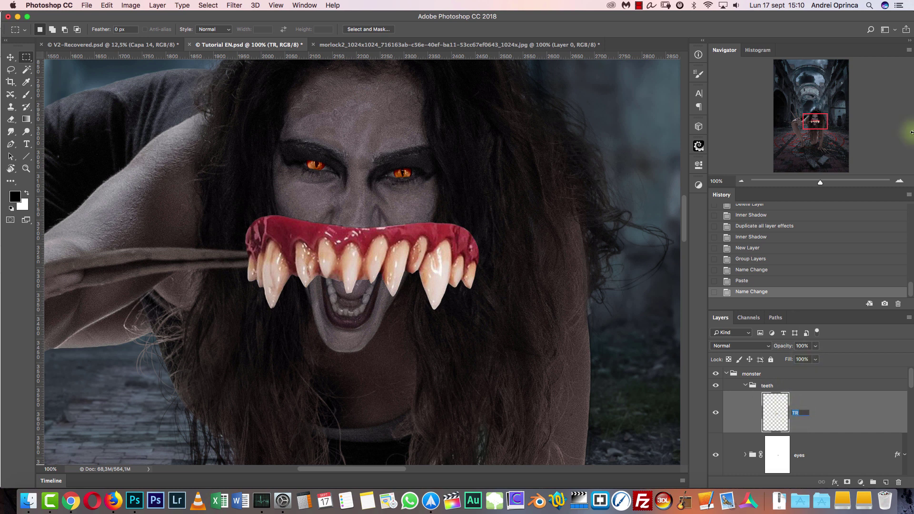
{"action": "key", "text": "Return"}
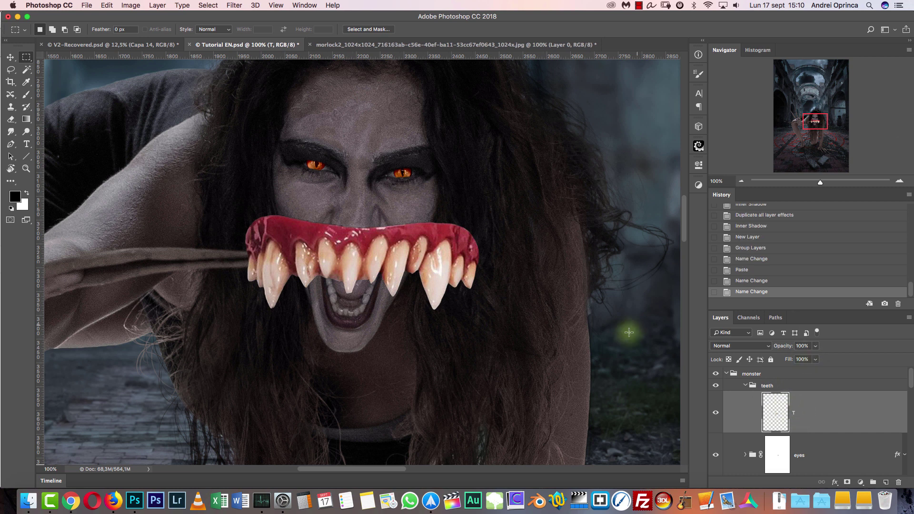
Copy the lower row of teeth from the fanged teeth image and close that image without saving
{"action": "left_click", "coordinate": [429, 45]}
{"action": "left_click_drag", "start_coordinate": [430, 248], "coordinate": [414, 349]}
{"action": "key", "text": "super+c"}
{"action": "key", "text": "super+w"}
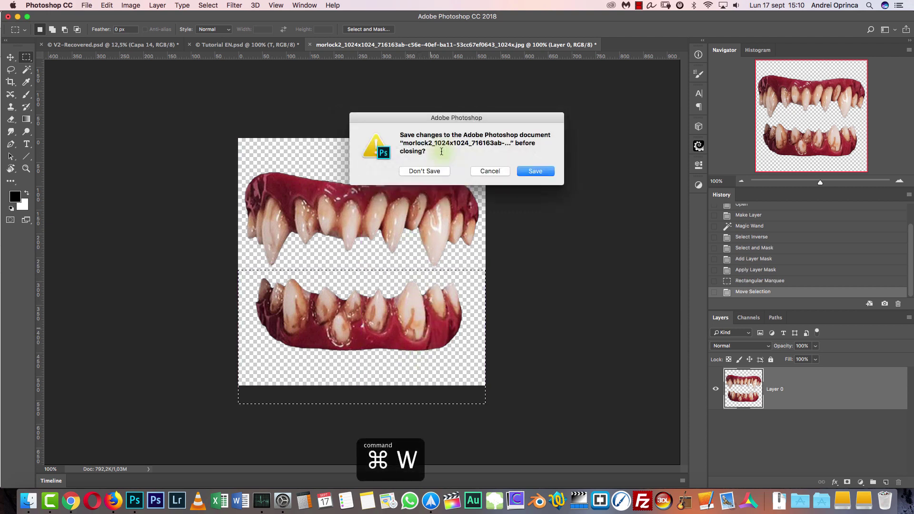
{"action": "left_click", "coordinate": [424, 171]}
Paste the lower teeth into the teeth group, move their layer below T and rename it B
{"action": "key", "text": "super+v"}
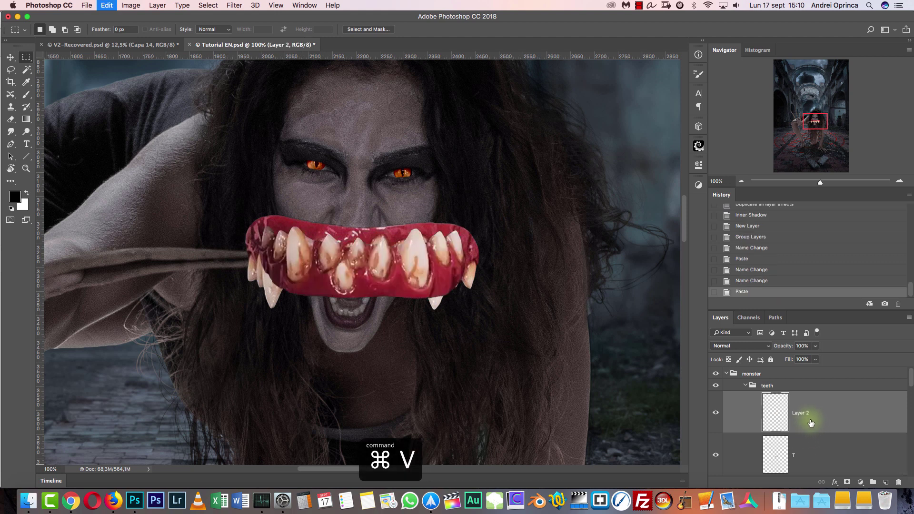
{"action": "left_click_drag", "start_coordinate": [832, 413], "coordinate": [819, 390]}
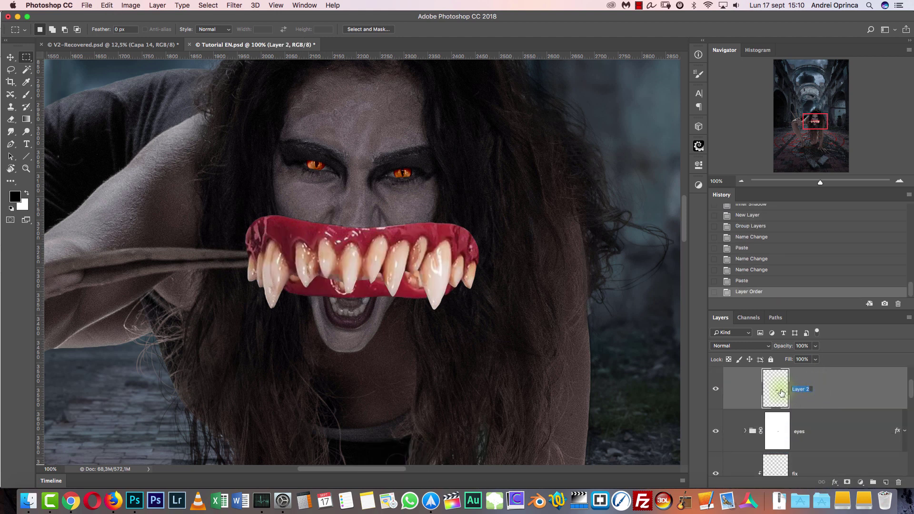
{"action": "key", "text": "Return"}
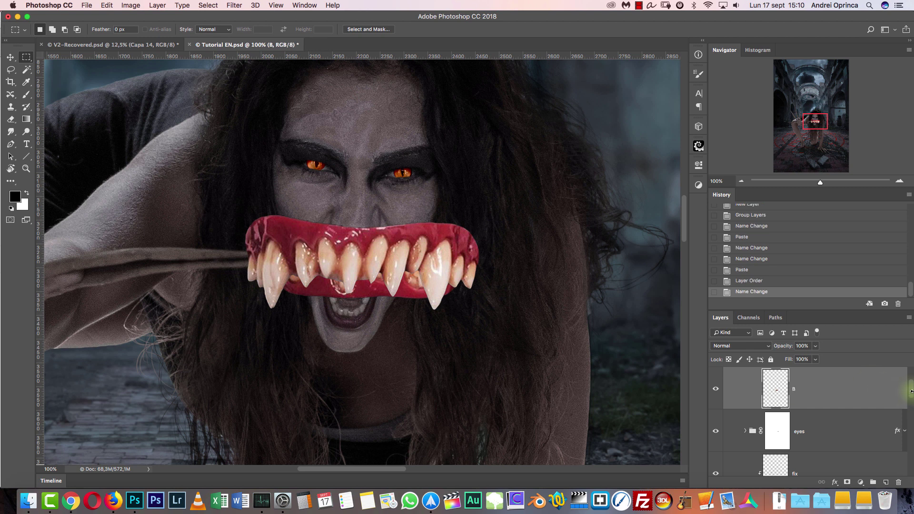
Hide layer B and convert layer T to a smart object
{"action": "scroll", "coordinate": [910, 394], "scroll_direction": "up", "scroll_amount": 3}
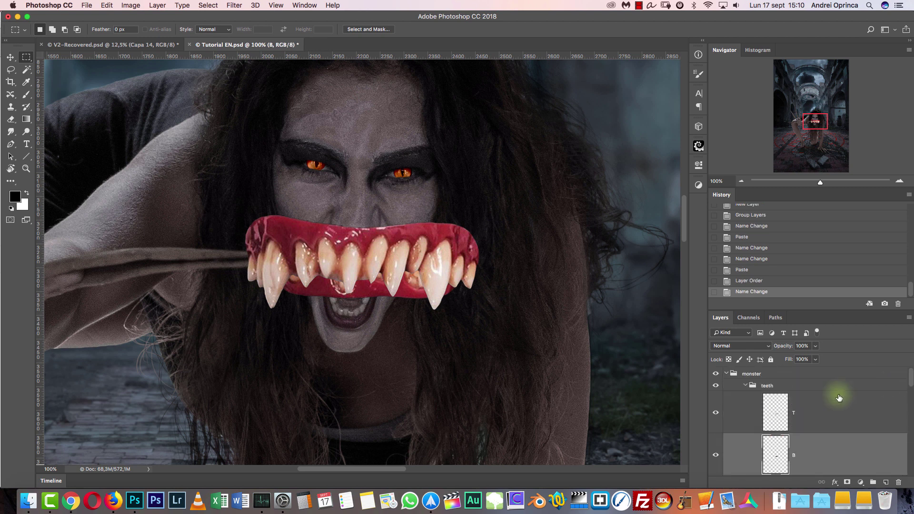
{"action": "left_click", "coordinate": [716, 456]}
{"action": "left_click", "coordinate": [813, 410]}
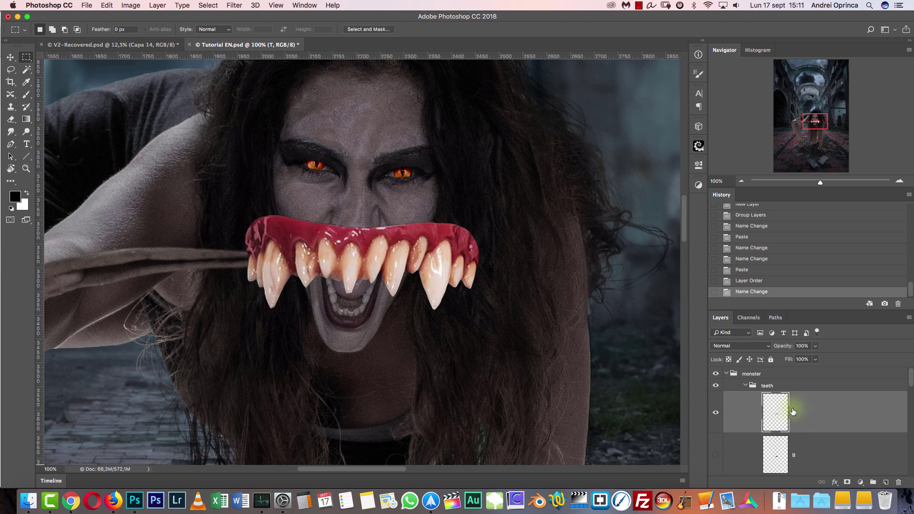
{"action": "right_click", "coordinate": [851, 408]}
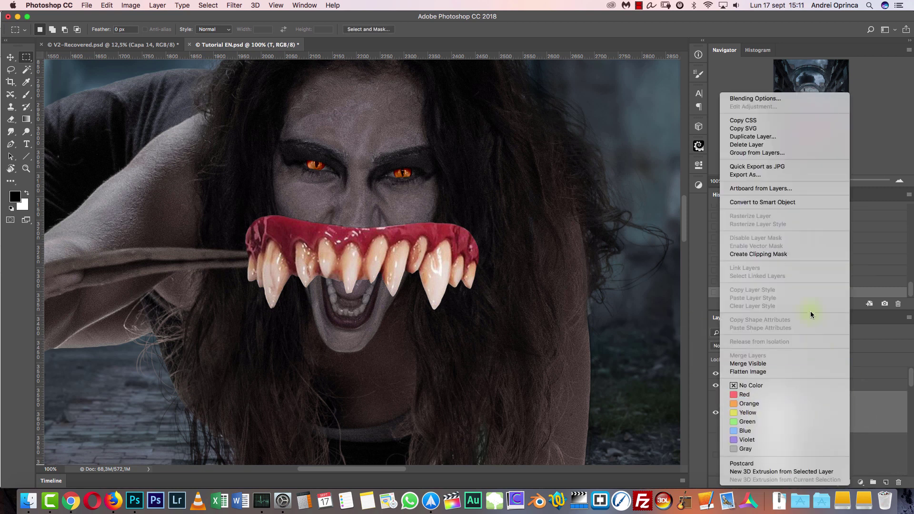
{"action": "left_click", "coordinate": [773, 203]}
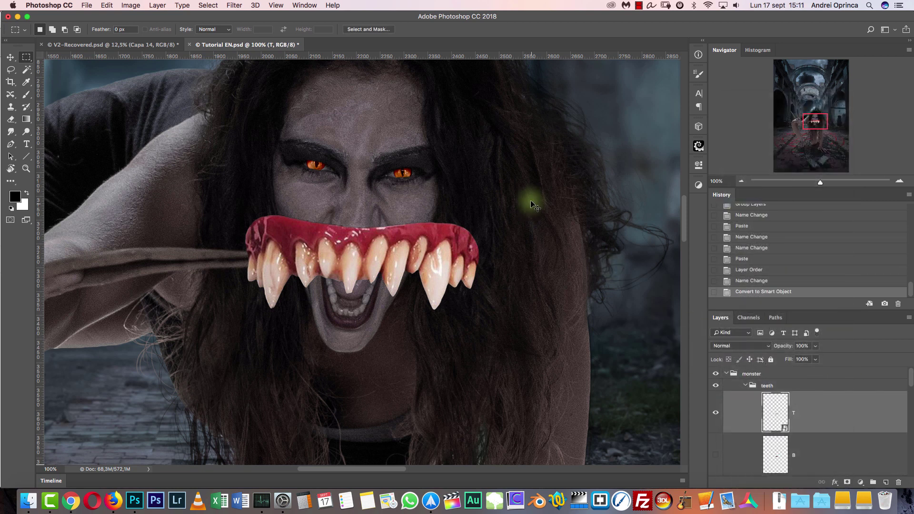
Scale the upper teeth on layer T down to about 35% and position them over the monster's upper jaw
{"action": "key", "text": "super+t"}
{"action": "left_click_drag", "start_coordinate": [482, 215], "coordinate": [401, 259]}
{"action": "left_click", "coordinate": [897, 183]}
{"action": "left_click", "coordinate": [897, 183]}
{"action": "left_click", "coordinate": [898, 182]}
{"action": "right_click", "coordinate": [466, 218]}
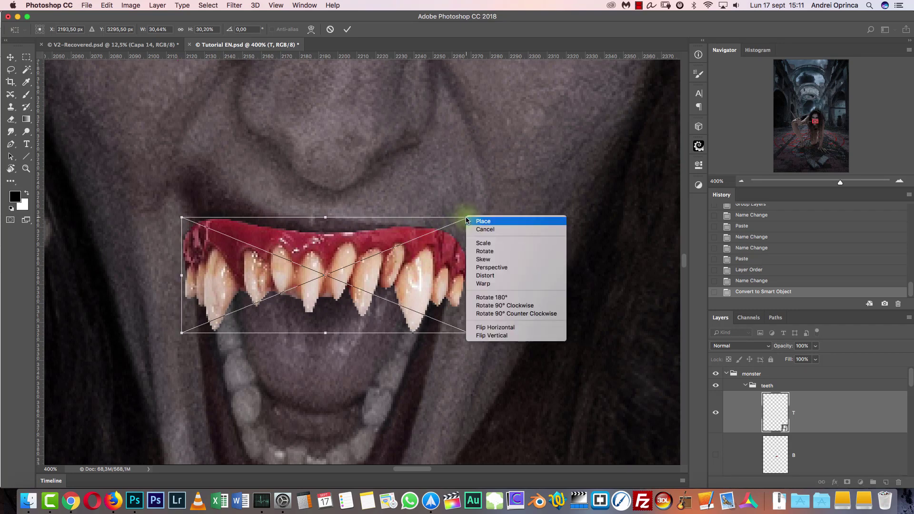
{"action": "left_click", "coordinate": [462, 223]}
{"action": "left_click_drag", "start_coordinate": [469, 215], "coordinate": [491, 206]}
{"action": "mouse_move", "coordinate": [403, 256]}
{"action": "left_mouse_down"}
{"action": "mouse_move", "coordinate": [387, 306]}
{"action": "mouse_move", "coordinate": [392, 255]}
{"action": "left_mouse_up"}
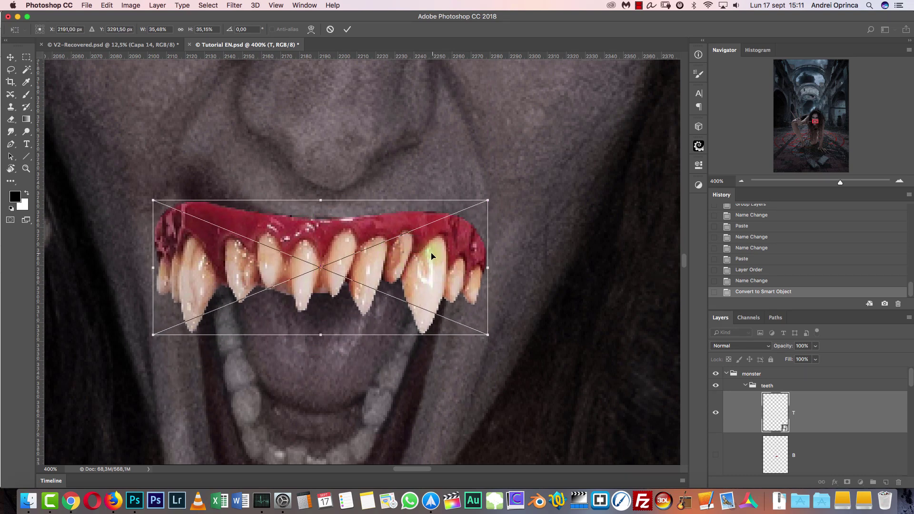
{"action": "key", "text": "Return"}
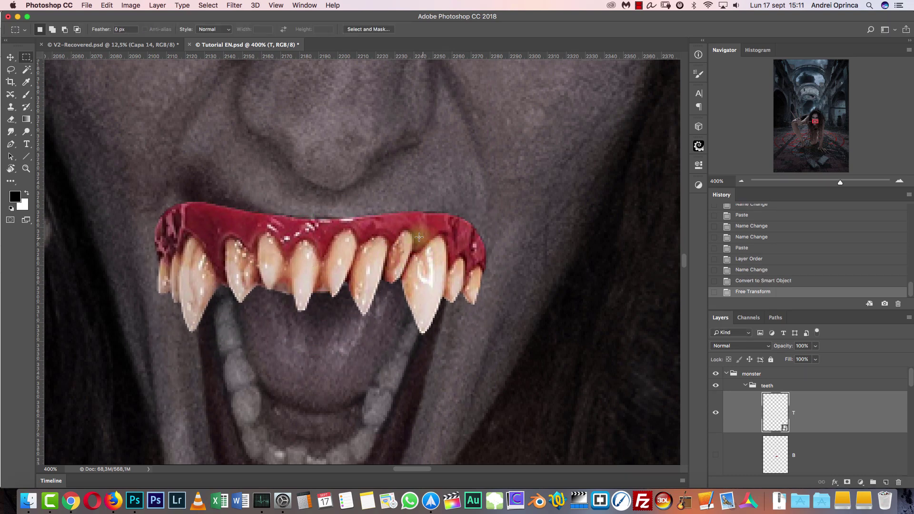
{"action": "left_click", "coordinate": [109, 7]}
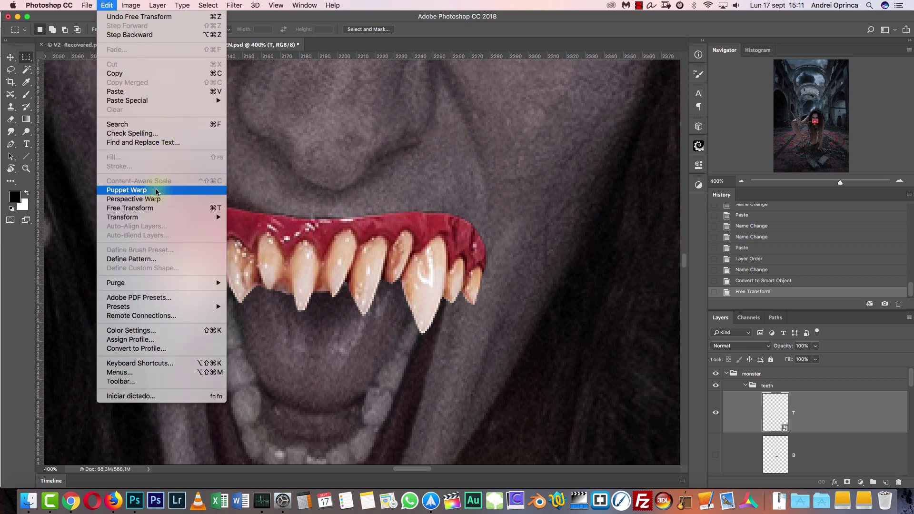
{"action": "left_click", "coordinate": [173, 191]}
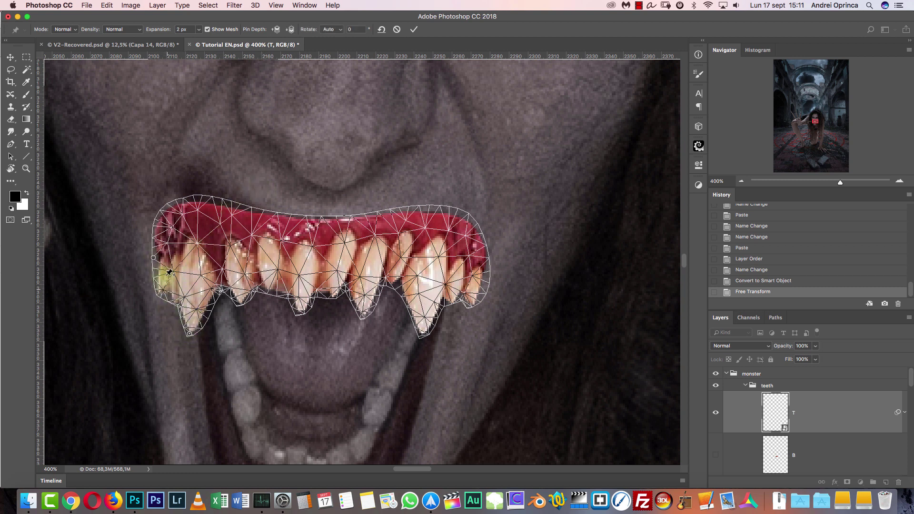
{"action": "key", "text": "Escape"}
{"action": "key", "text": "super+t"}
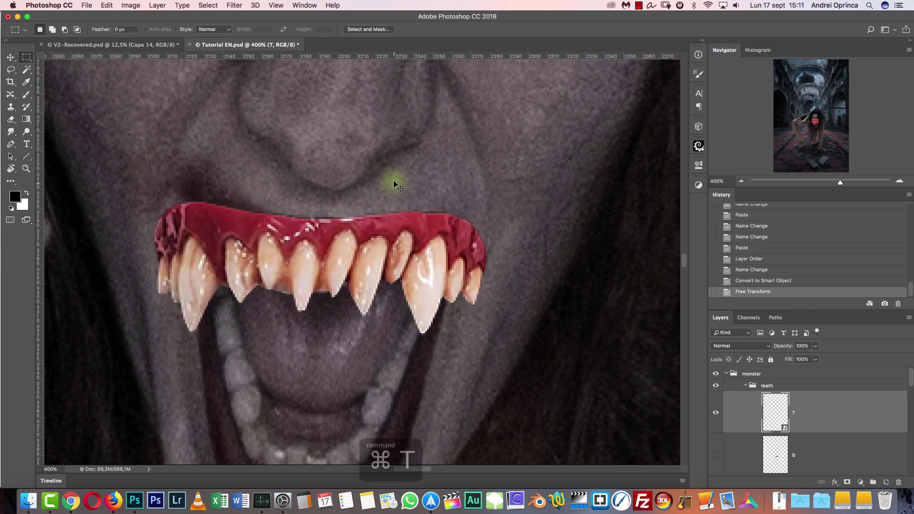
{"action": "right_click", "coordinate": [375, 229]}
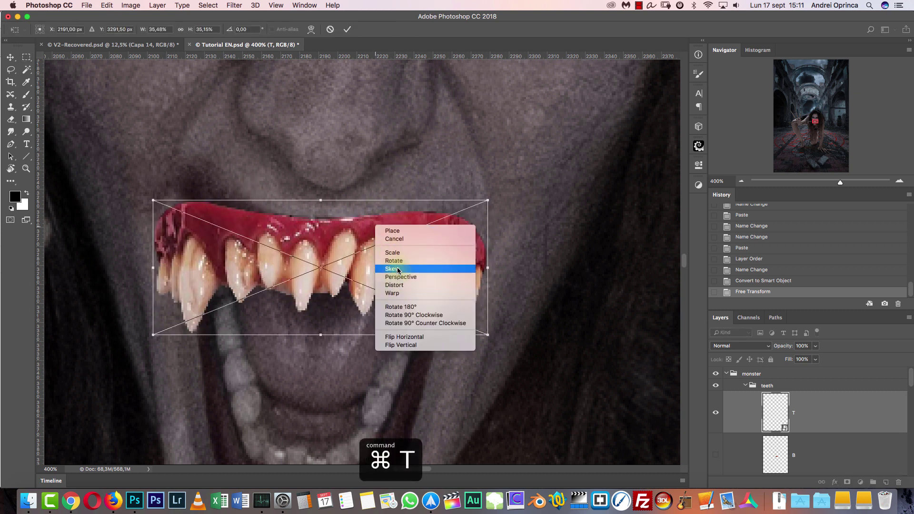
{"action": "left_click", "coordinate": [555, 165]}
{"action": "key", "text": "Escape"}
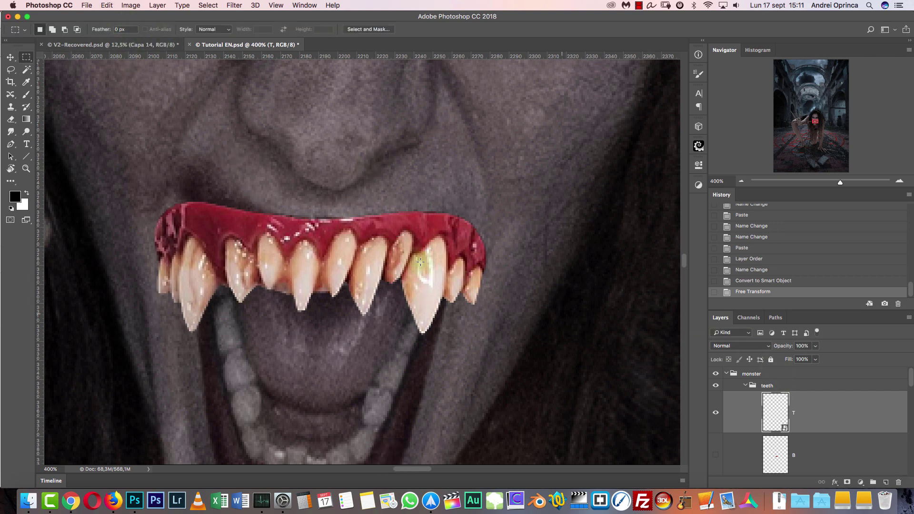
Start Puppet Warp on layer T, hide the mesh, and place pins along the gum line and on both large fang tips
{"action": "left_click", "coordinate": [107, 6]}
{"action": "left_click", "coordinate": [143, 190]}
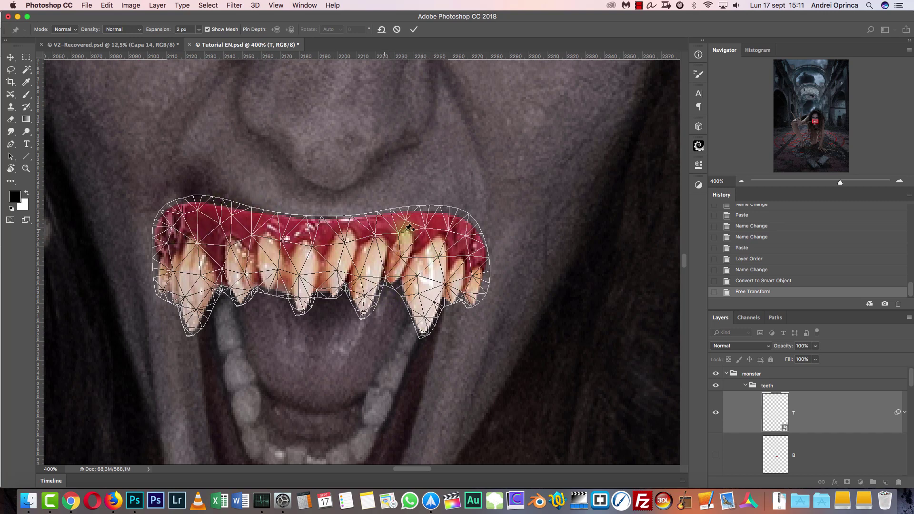
{"action": "key", "text": "super+h"}
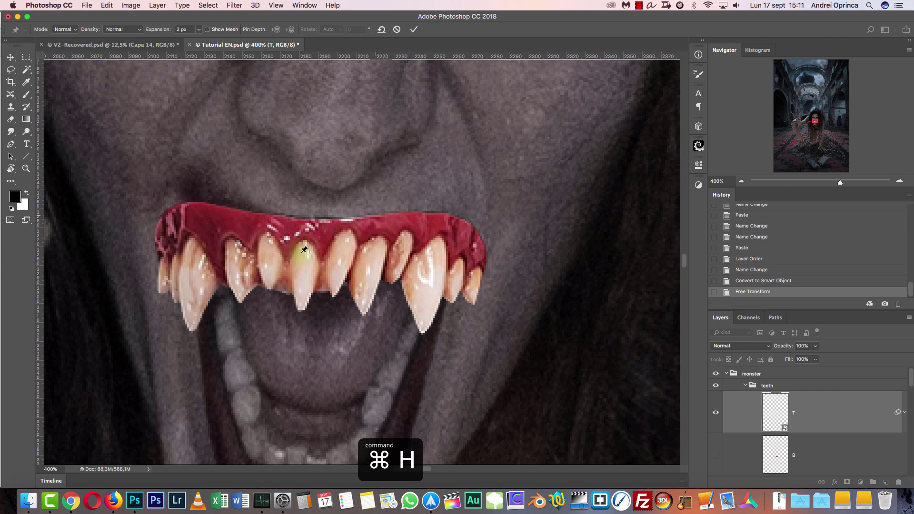
{"action": "left_click", "coordinate": [191, 325]}
{"action": "left_click", "coordinate": [160, 225]}
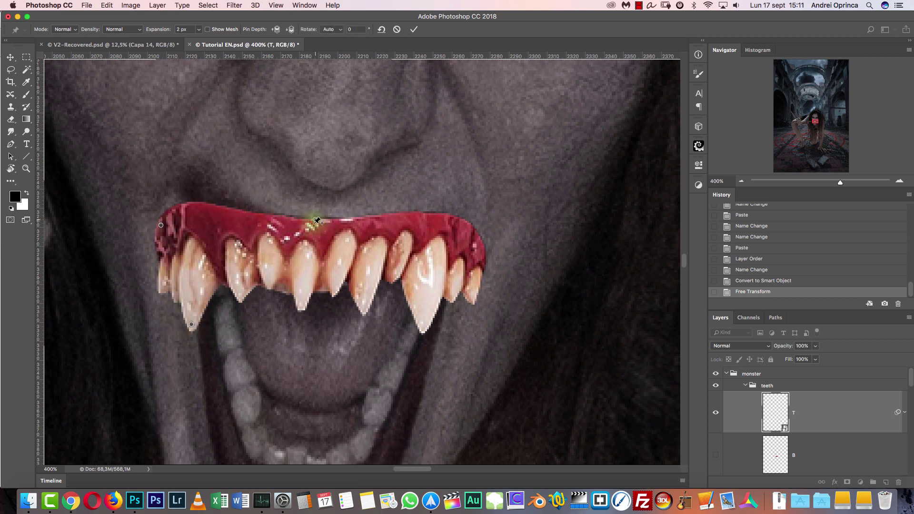
{"action": "left_click", "coordinate": [428, 215]}
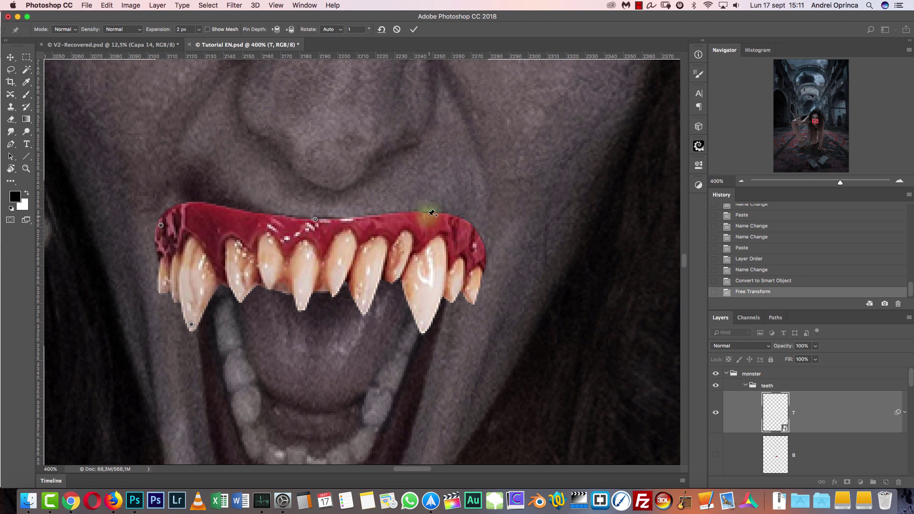
{"action": "left_click", "coordinate": [230, 208]}
{"action": "left_click", "coordinate": [481, 262]}
{"action": "left_click", "coordinate": [423, 328]}
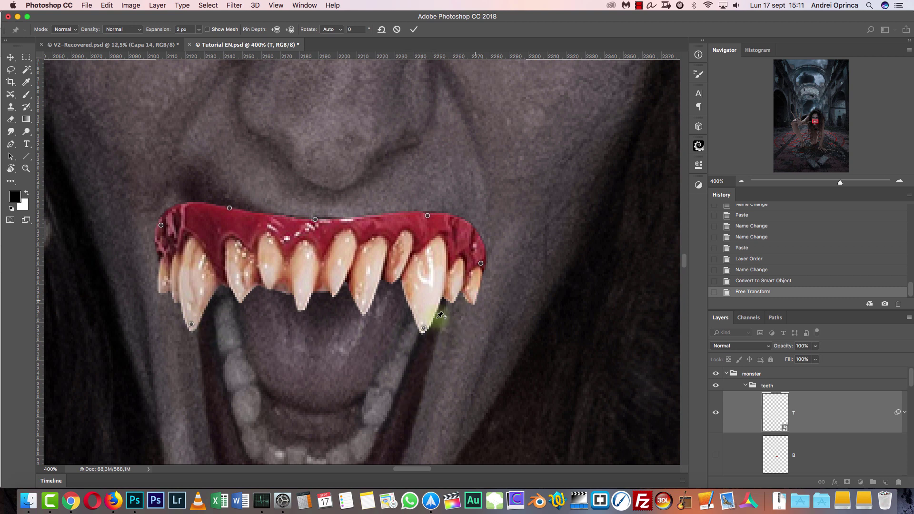
Warp the right end of the tooth row inward by pulling in its outer tooth and gum pins and lowering the gum above the fang
{"action": "left_click_drag", "start_coordinate": [472, 299], "coordinate": [448, 303]}
{"action": "double_click", "coordinate": [479, 261]}
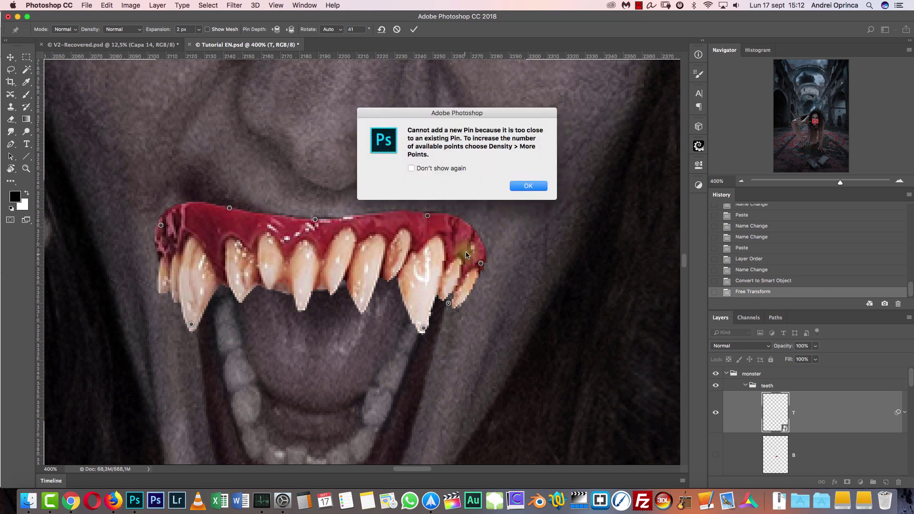
{"action": "left_click", "coordinate": [528, 186]}
{"action": "key", "text": "super+z"}
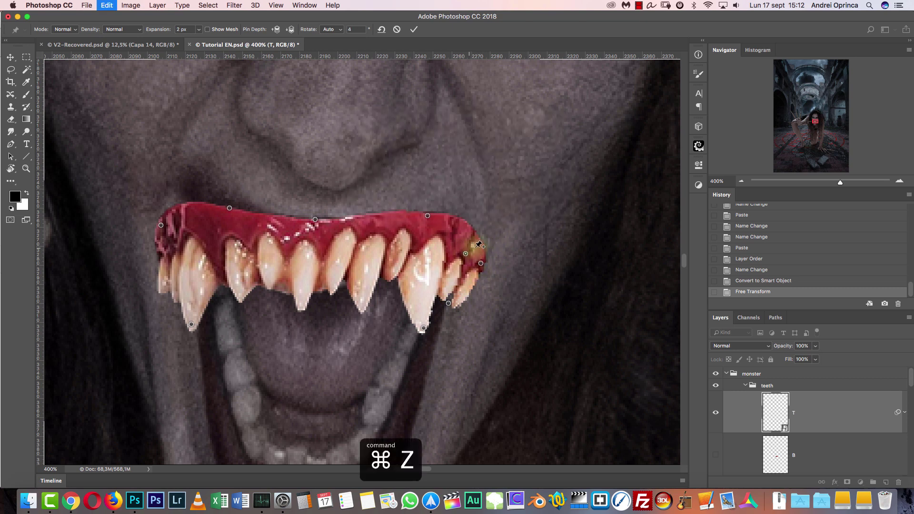
{"action": "left_click_drag", "start_coordinate": [481, 263], "coordinate": [457, 256]}
{"action": "left_click_drag", "start_coordinate": [428, 216], "coordinate": [425, 234]}
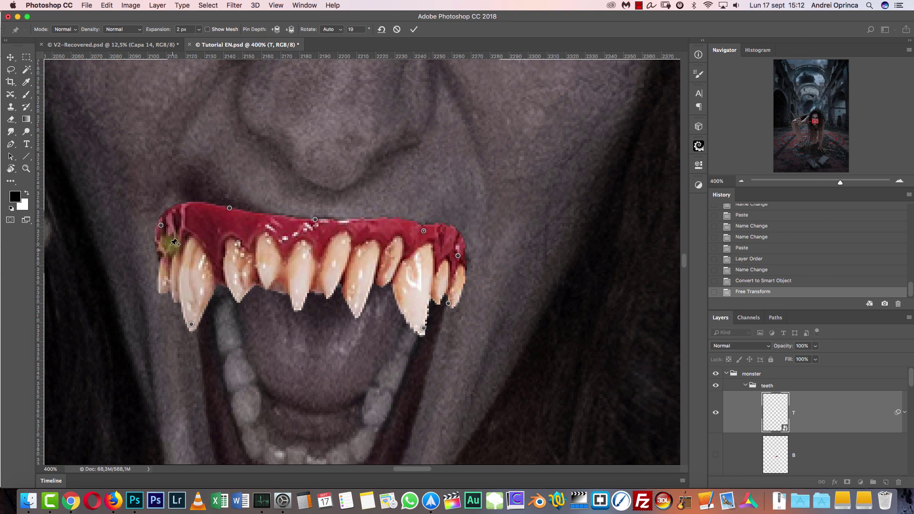
Warp the left end of the tooth row inward, moving its gum, fang tip and outer tooth, and lower the upper-left gum
{"action": "left_click_drag", "start_coordinate": [161, 225], "coordinate": [190, 231]}
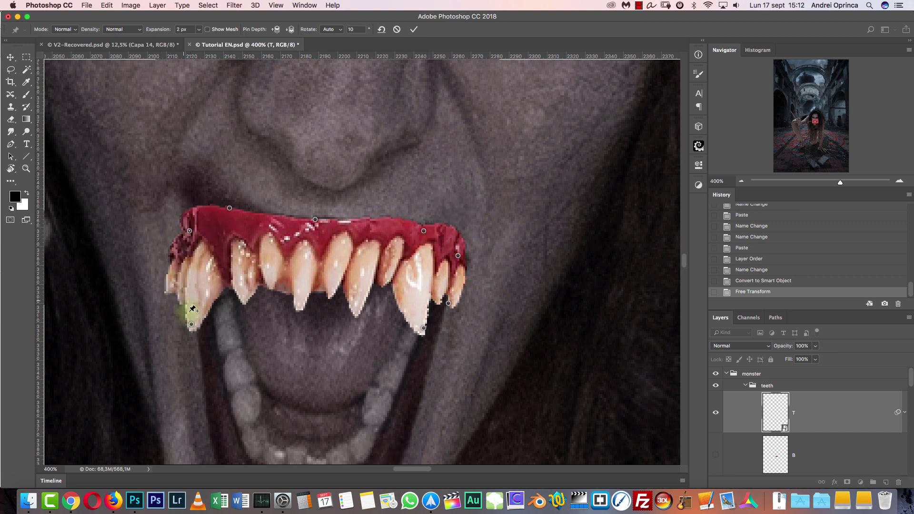
{"action": "left_click_drag", "start_coordinate": [191, 326], "coordinate": [227, 332]}
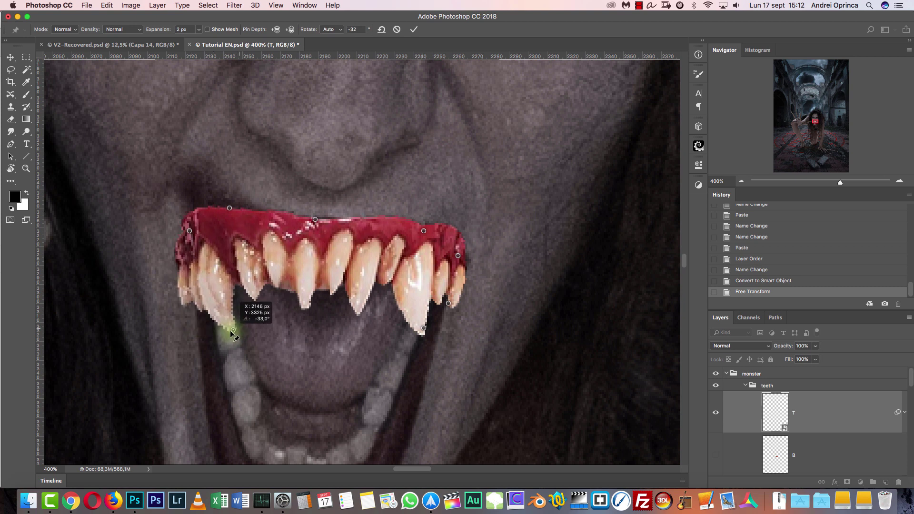
{"action": "left_click_drag", "start_coordinate": [182, 280], "coordinate": [191, 280]}
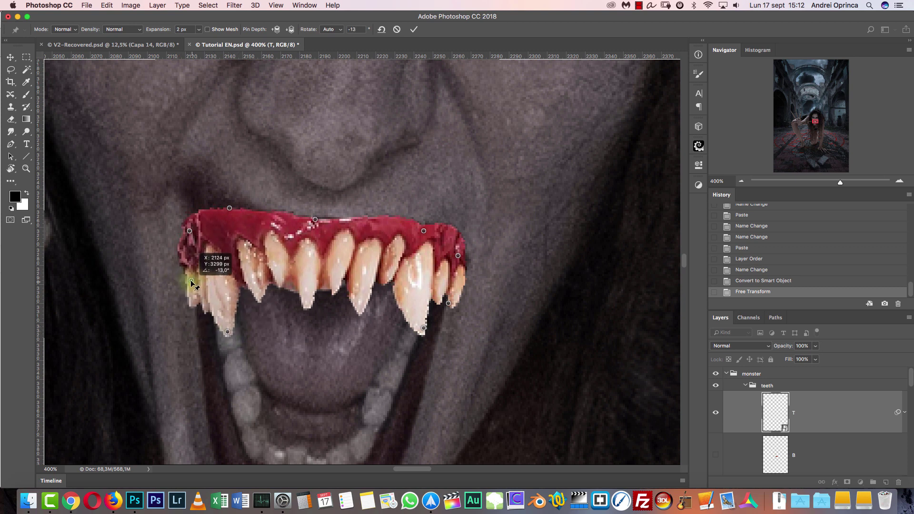
{"action": "left_click_drag", "start_coordinate": [229, 208], "coordinate": [238, 223]}
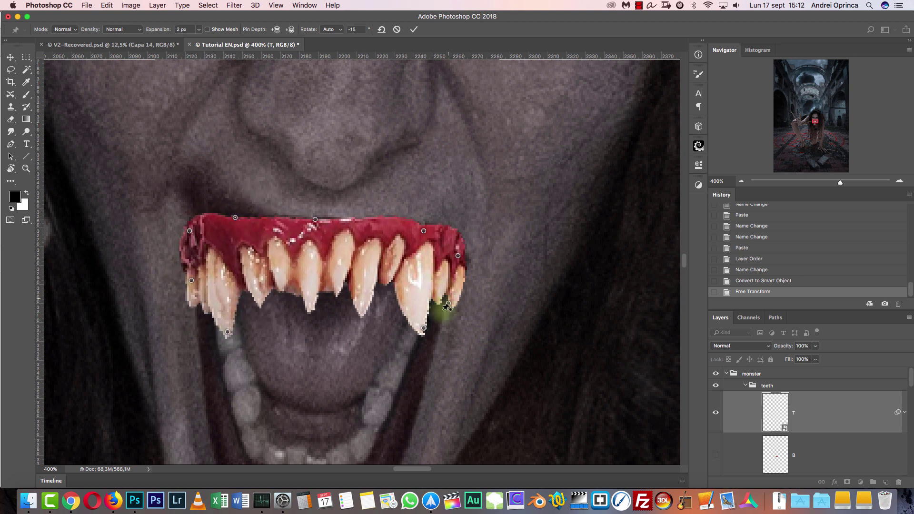
Lengthen both large fangs downward and inward, and lower the middle and right parts of the gum line slightly
{"action": "left_click_drag", "start_coordinate": [425, 330], "coordinate": [393, 338]}
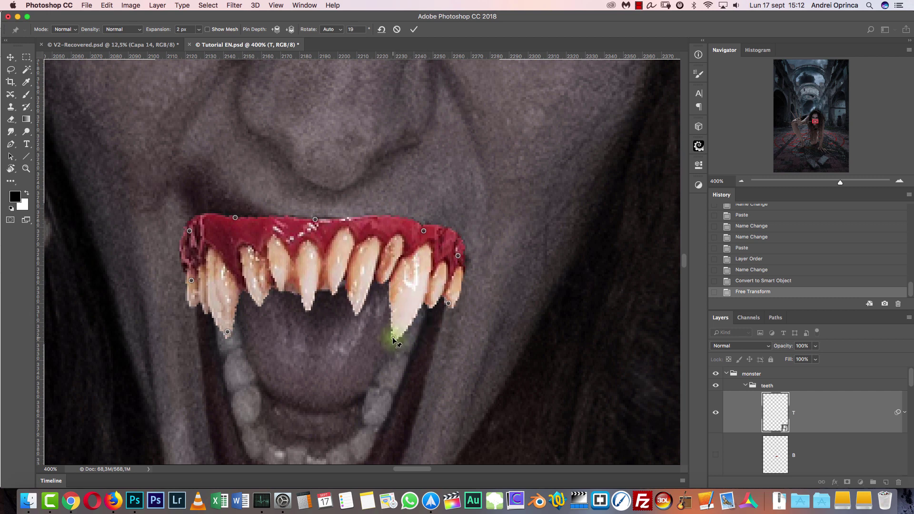
{"action": "left_click_drag", "start_coordinate": [228, 334], "coordinate": [232, 341]}
{"action": "left_click_drag", "start_coordinate": [393, 338], "coordinate": [386, 349]}
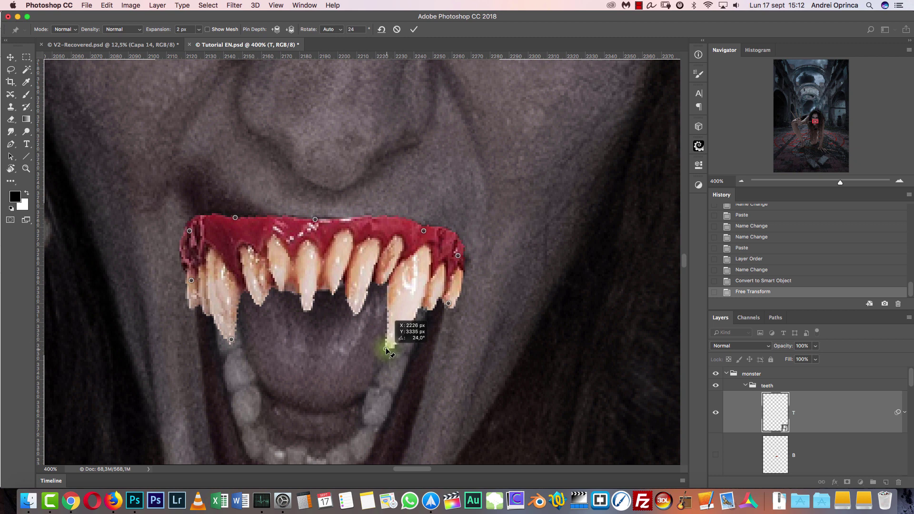
{"action": "mouse_move", "coordinate": [425, 233]}
{"action": "left_mouse_down"}
{"action": "mouse_move", "coordinate": [426, 225]}
{"action": "mouse_move", "coordinate": [423, 240]}
{"action": "left_mouse_up"}
{"action": "left_click_drag", "start_coordinate": [316, 220], "coordinate": [325, 230]}
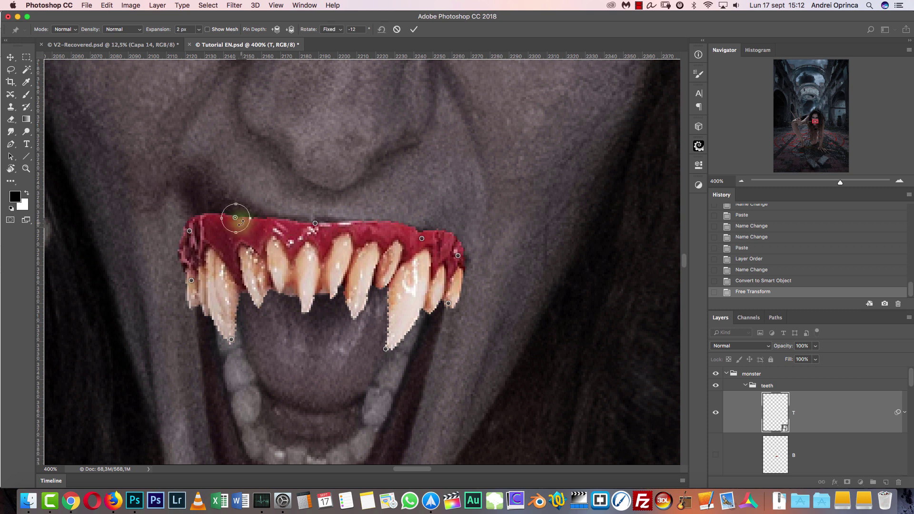
Rotate the Puppet Warp pin on the upper-left gum to -31° and the one on the right gum end to 2°
{"action": "left_click_drag", "start_coordinate": [256, 196], "coordinate": [233, 199]}
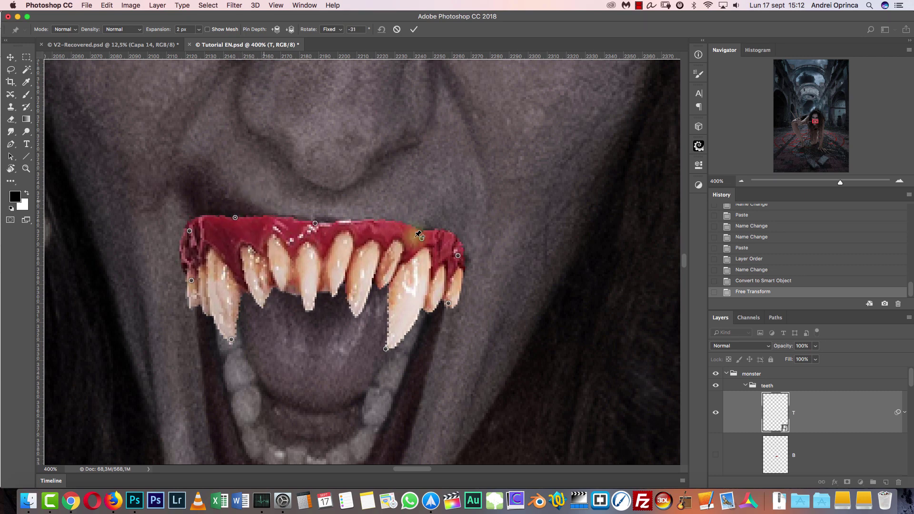
{"action": "left_click", "coordinate": [458, 256]}
{"action": "left_click_drag", "start_coordinate": [473, 254], "coordinate": [476, 269]}
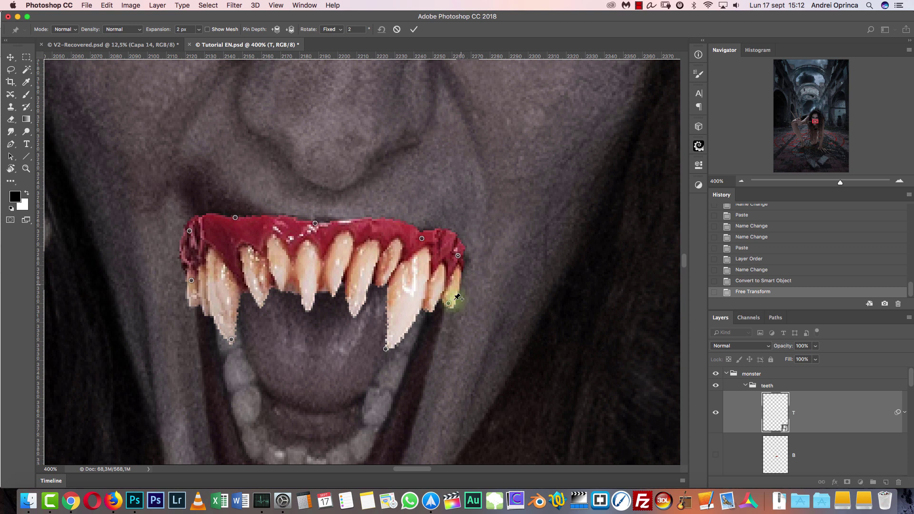
Pull the outer teeth and left fang further inward, adjust the left gum corner, and apply the Puppet Warp
{"action": "left_click_drag", "start_coordinate": [448, 302], "coordinate": [441, 299]}
{"action": "left_click_drag", "start_coordinate": [458, 255], "coordinate": [448, 264]}
{"action": "left_click_drag", "start_coordinate": [190, 284], "coordinate": [202, 284]}
{"action": "left_click_drag", "start_coordinate": [231, 341], "coordinate": [251, 349]}
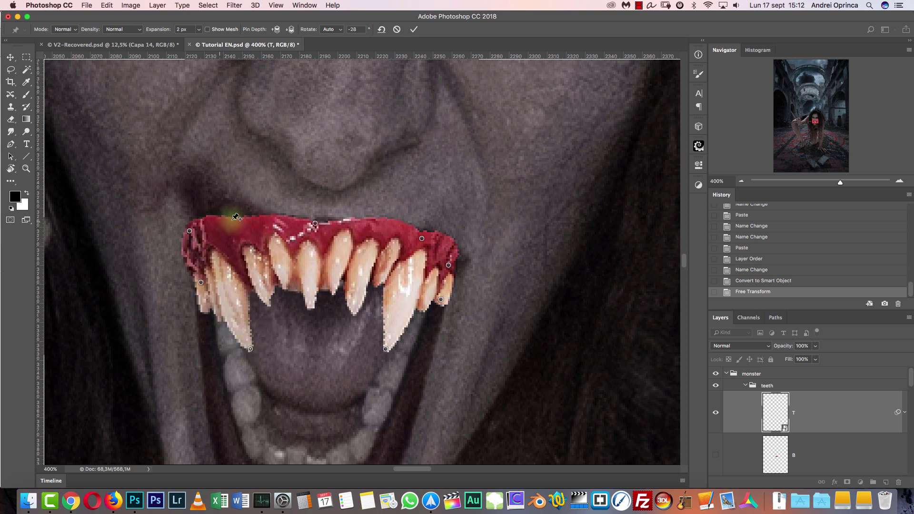
{"action": "left_click_drag", "start_coordinate": [234, 220], "coordinate": [195, 225]}
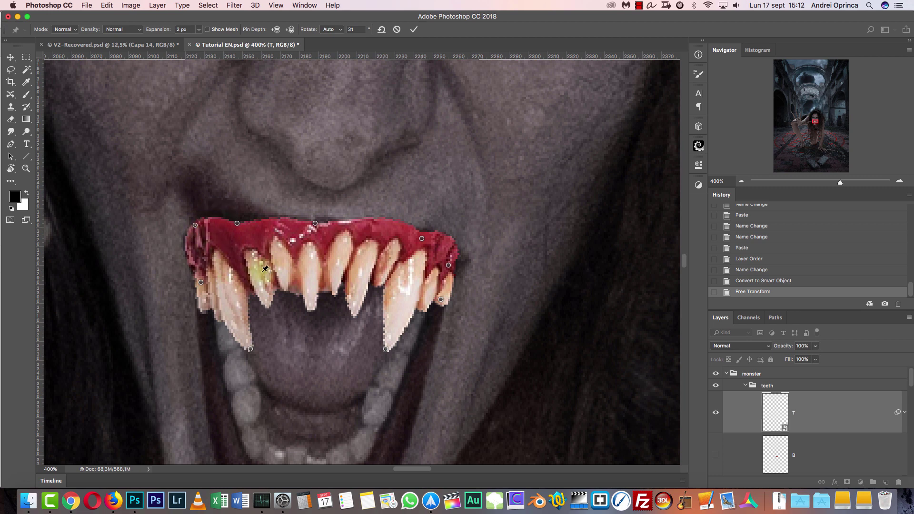
{"action": "key", "text": "Return"}
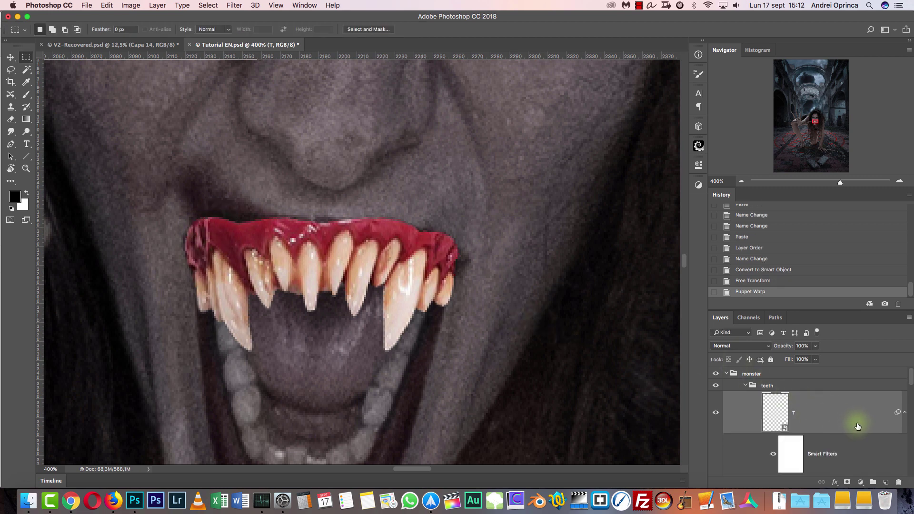
Add a layer mask to layer T and lower the layer's opacity to 26% to reveal the mouth beneath
{"action": "left_click", "coordinate": [848, 482]}
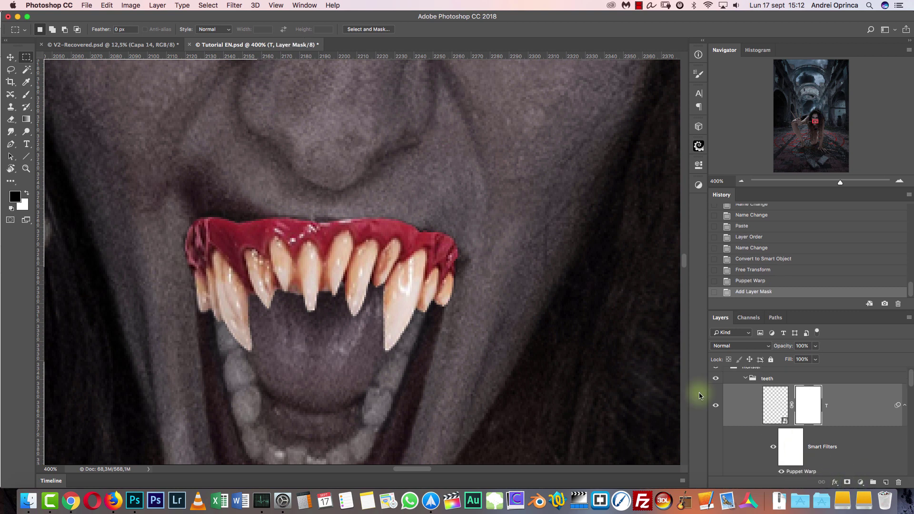
{"action": "key", "text": "b"}
{"action": "left_click_drag", "start_coordinate": [795, 360], "coordinate": [784, 363]}
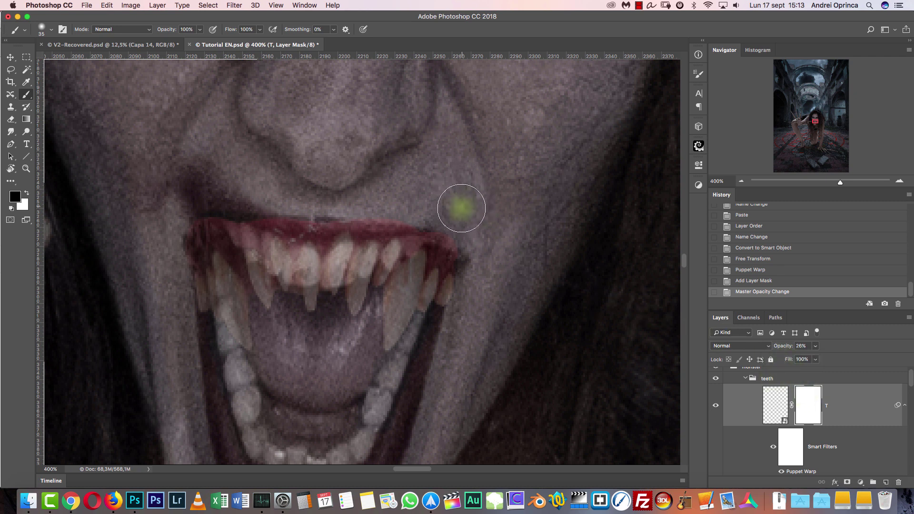
Mask out the gum and teeth outside the lips with a 15 px black brush, and restore layer T's opacity to 100%
{"action": "key", "text": "bracketleft"}
{"action": "mouse_move", "coordinate": [462, 267]}
{"action": "left_mouse_down"}
{"action": "mouse_move", "coordinate": [444, 303]}
{"action": "mouse_move", "coordinate": [457, 241]}
{"action": "mouse_move", "coordinate": [403, 219]}
{"action": "mouse_move", "coordinate": [337, 216]}
{"action": "mouse_move", "coordinate": [436, 223]}
{"action": "mouse_move", "coordinate": [270, 198]}
{"action": "mouse_move", "coordinate": [242, 202]}
{"action": "mouse_move", "coordinate": [319, 221]}
{"action": "mouse_move", "coordinate": [375, 218]}
{"action": "mouse_move", "coordinate": [210, 208]}
{"action": "mouse_move", "coordinate": [226, 208]}
{"action": "mouse_move", "coordinate": [184, 217]}
{"action": "mouse_move", "coordinate": [194, 211]}
{"action": "mouse_move", "coordinate": [196, 285]}
{"action": "mouse_move", "coordinate": [192, 271]}
{"action": "mouse_move", "coordinate": [205, 325]}
{"action": "mouse_move", "coordinate": [192, 285]}
{"action": "left_mouse_up"}
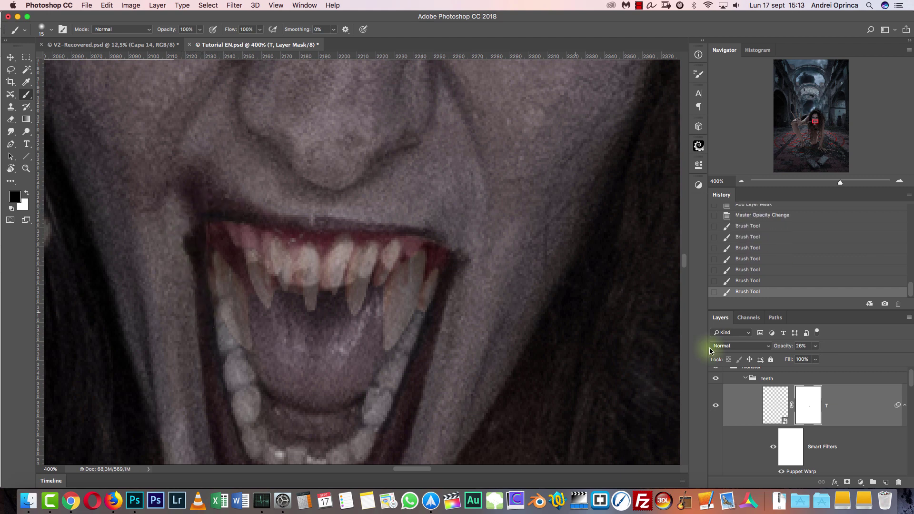
{"action": "left_click_drag", "start_coordinate": [819, 360], "coordinate": [881, 358]}
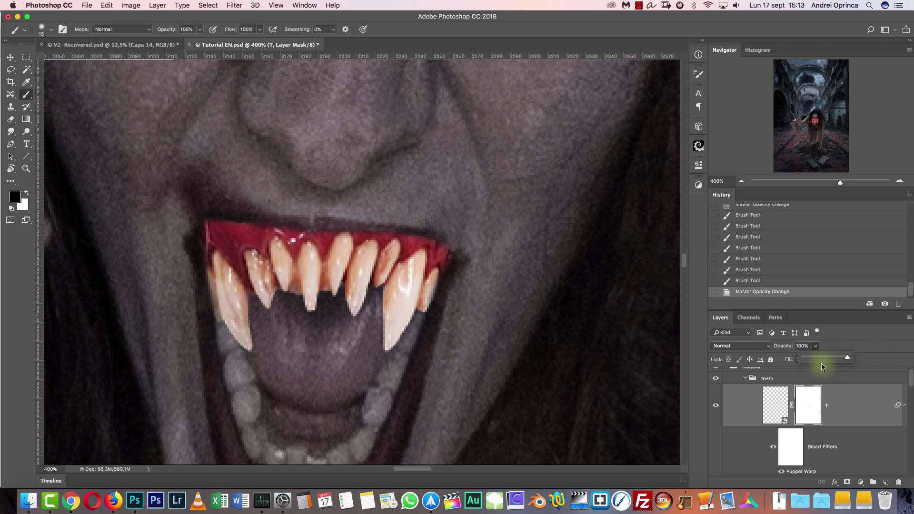
Blend the upper gum edge into the lip by painting on layer T's mask with a soft black brush of varying size
{"action": "right_click", "coordinate": [223, 162]}
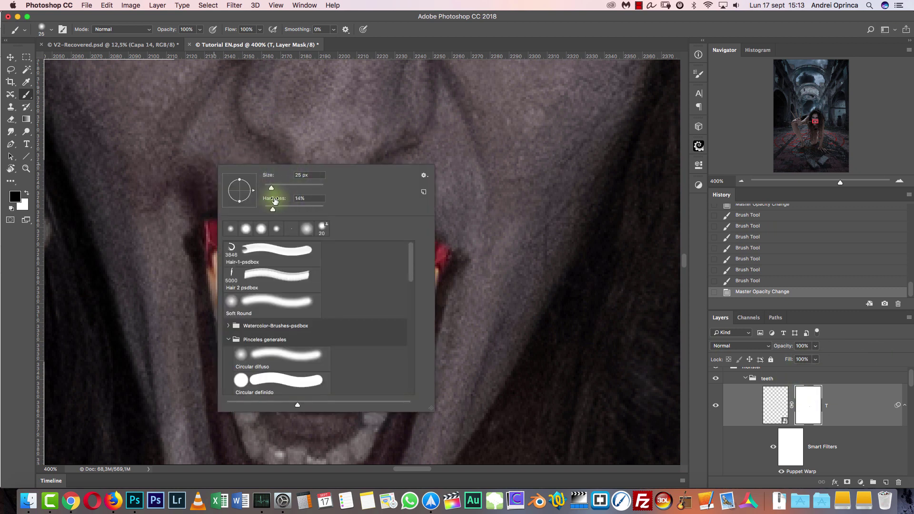
{"action": "left_click", "coordinate": [179, 209]}
{"action": "left_click", "coordinate": [188, 221]}
{"action": "left_click", "coordinate": [193, 223]}
{"action": "left_click", "coordinate": [209, 216]}
{"action": "left_click", "coordinate": [202, 220]}
{"action": "left_click", "coordinate": [200, 222]}
{"action": "left_click", "coordinate": [197, 223]}
{"action": "left_click", "coordinate": [205, 216]}
{"action": "left_click", "coordinate": [220, 212]}
{"action": "key", "text": "bracketright"}
{"action": "key", "text": "bracketright"}
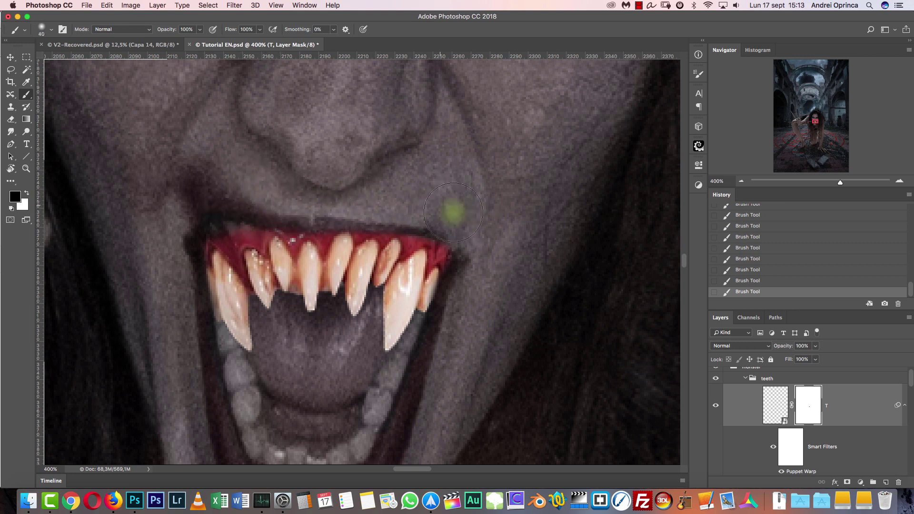
{"action": "key", "text": "bracketleft"}
{"action": "key", "text": "bracketleft"}
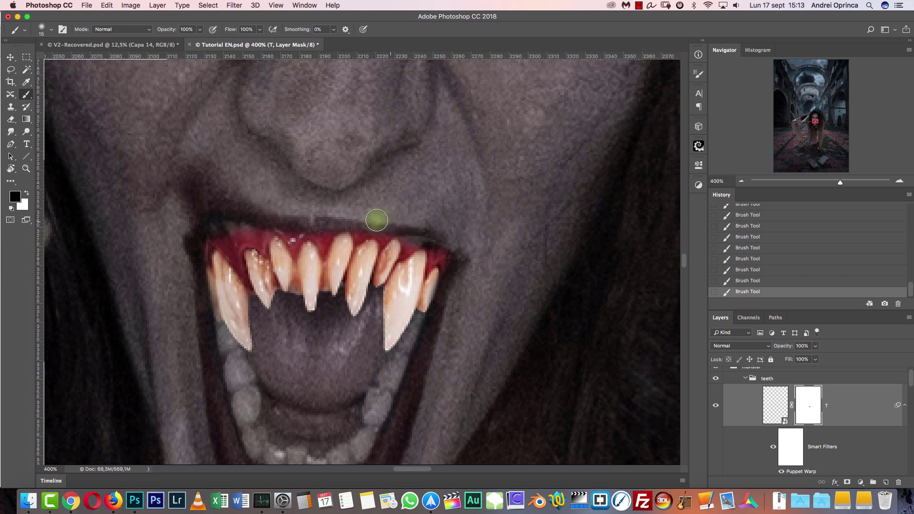
Restore the over-masked upper gum at both mouth corners by painting layer T's mask with a 15 px white brush
{"action": "key", "text": "x"}
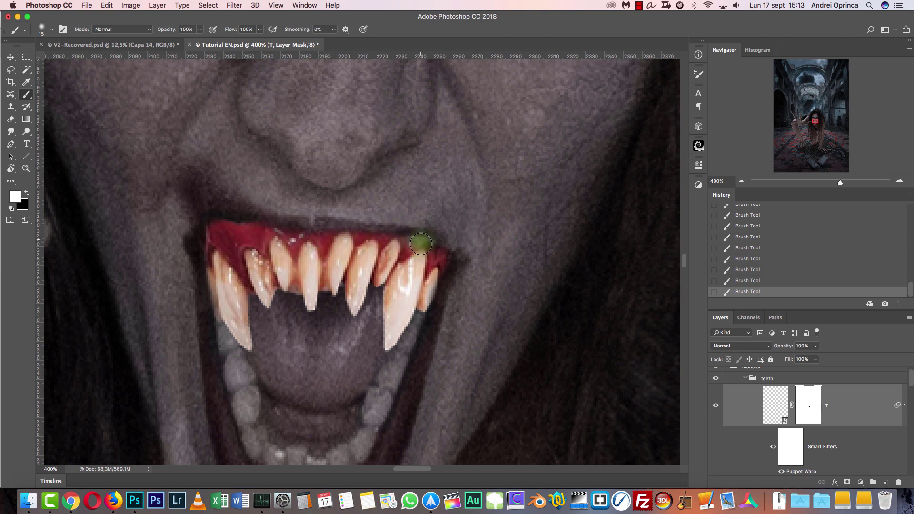
{"action": "key", "text": "x"}
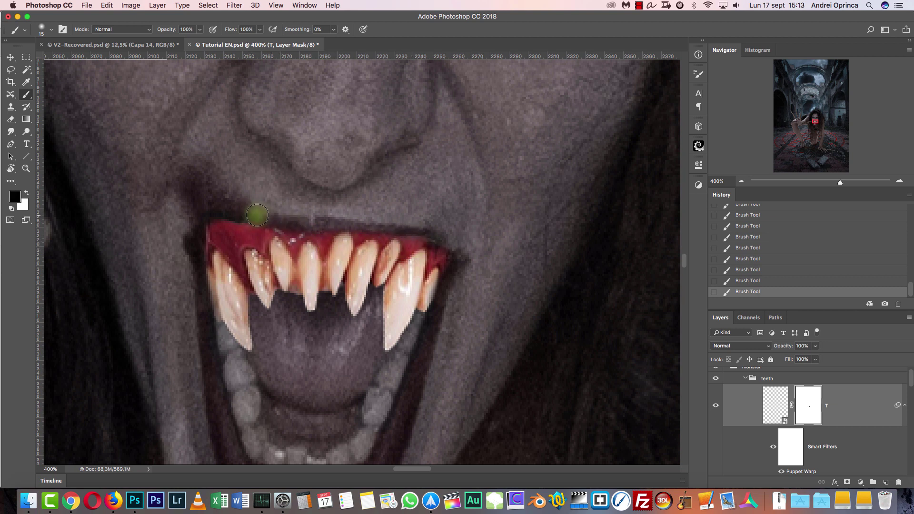
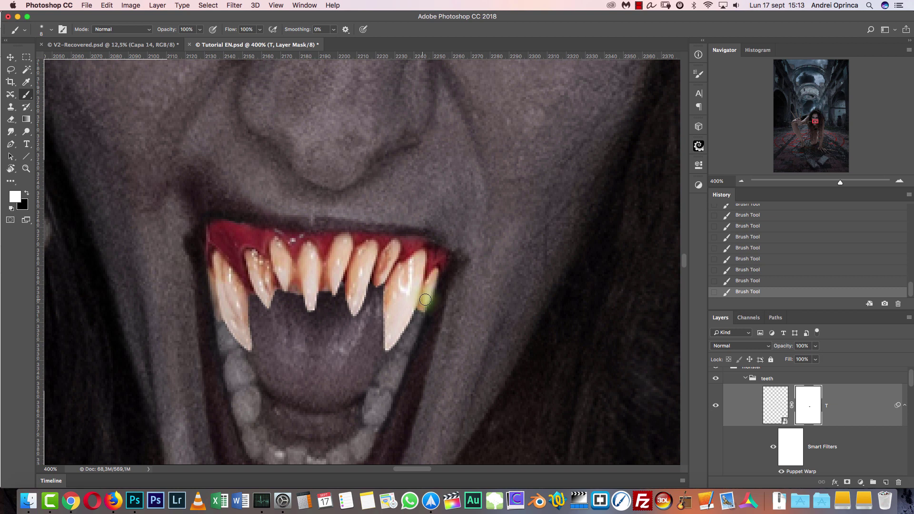
Show the lower teeth layer B and convert it to a smart object
{"action": "left_click_drag", "start_coordinate": [419, 357], "coordinate": [452, 210]}
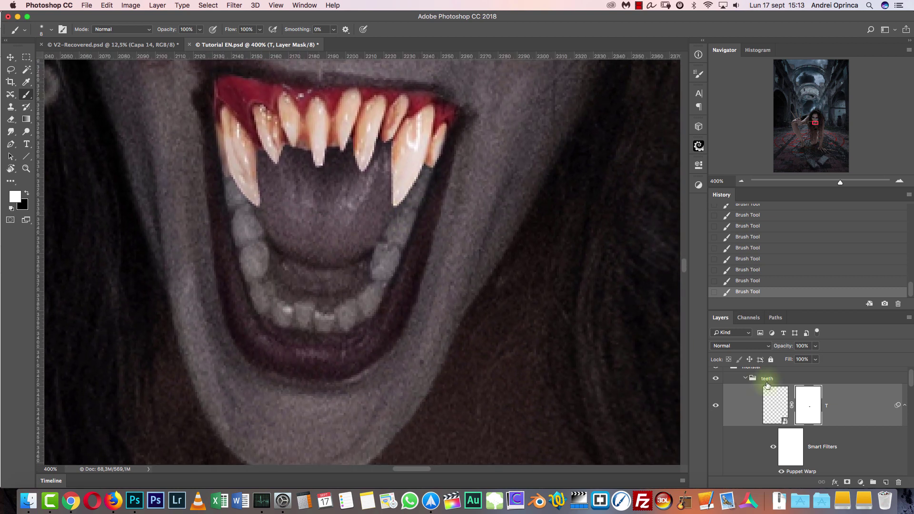
{"action": "left_click", "coordinate": [905, 405]}
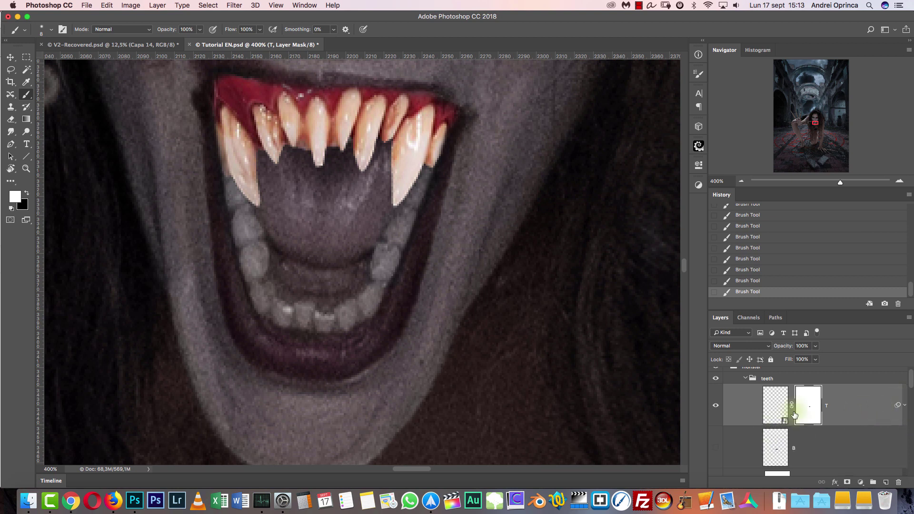
{"action": "left_click", "coordinate": [715, 447]}
{"action": "left_click", "coordinate": [819, 445]}
{"action": "left_click", "coordinate": [741, 181]}
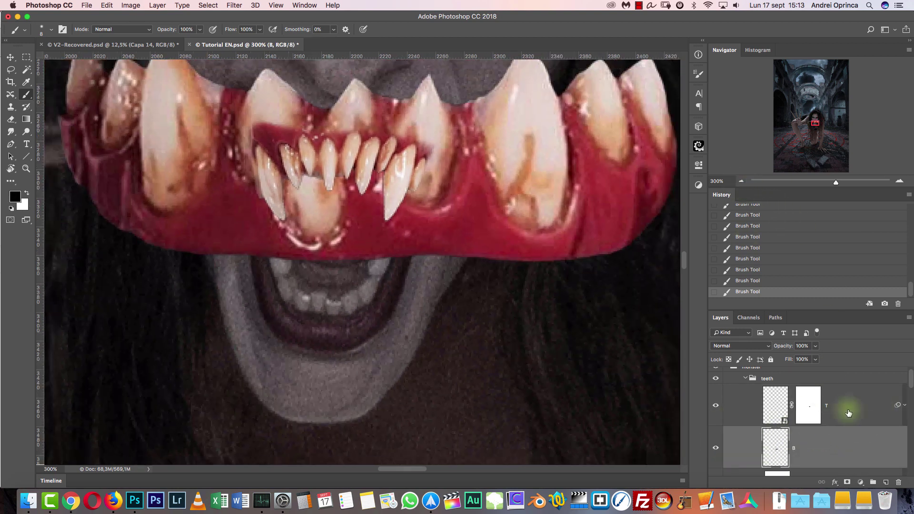
{"action": "right_click", "coordinate": [862, 435]}
{"action": "left_click", "coordinate": [808, 202]}
Scale layer B down to about 33% with Free Transform and place it over the lower lip
{"action": "left_click", "coordinate": [741, 180]}
{"action": "left_click", "coordinate": [741, 181]}
{"action": "key", "text": "super+t"}
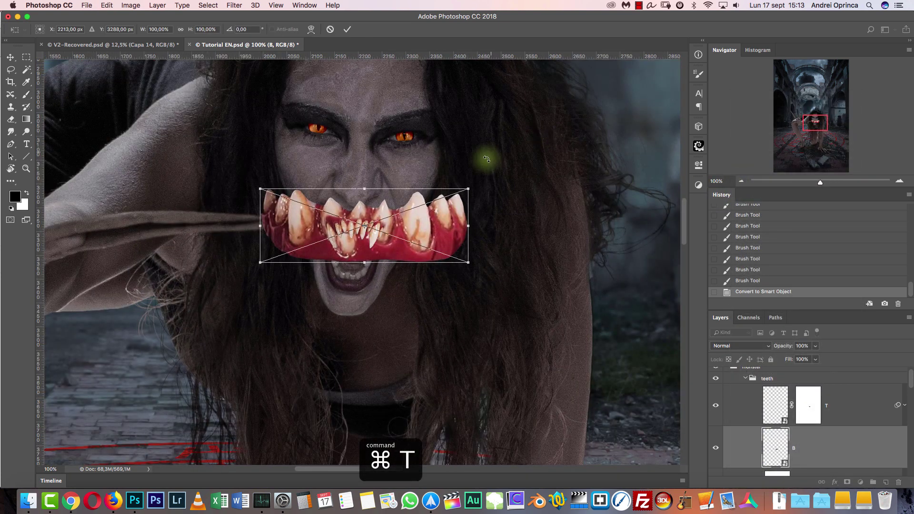
{"action": "left_click_drag", "start_coordinate": [470, 225], "coordinate": [374, 274]}
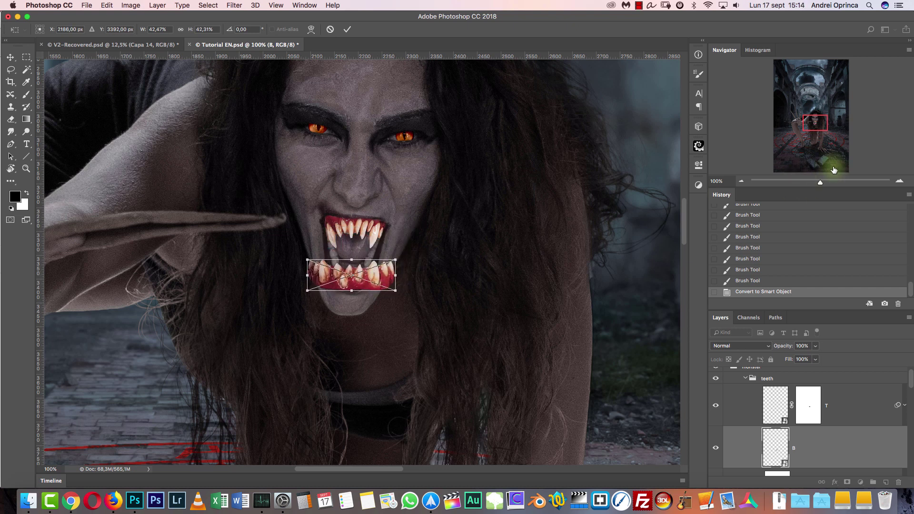
{"action": "left_click", "coordinate": [899, 181]}
{"action": "left_click", "coordinate": [899, 181]}
{"action": "left_click_drag", "start_coordinate": [497, 248], "coordinate": [462, 265]}
{"action": "left_click_drag", "start_coordinate": [377, 308], "coordinate": [368, 305]}
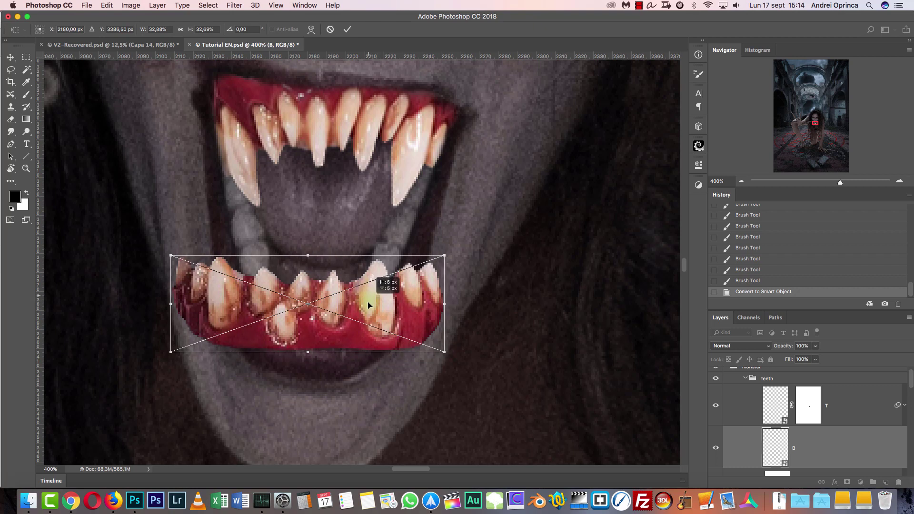
{"action": "key", "text": "Return"}
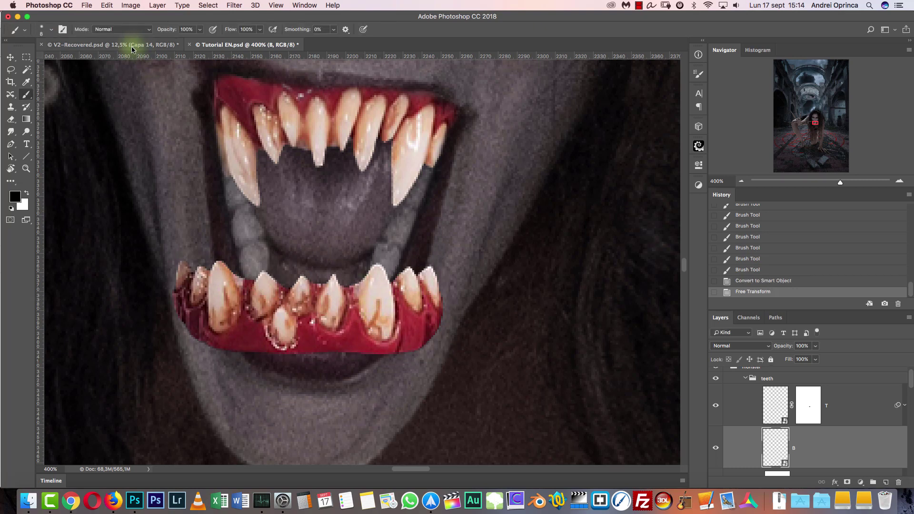
Start a Puppet Warp on layer B and bend the lower gum and teeth into the curve of the lower lip
{"action": "left_click", "coordinate": [107, 5]}
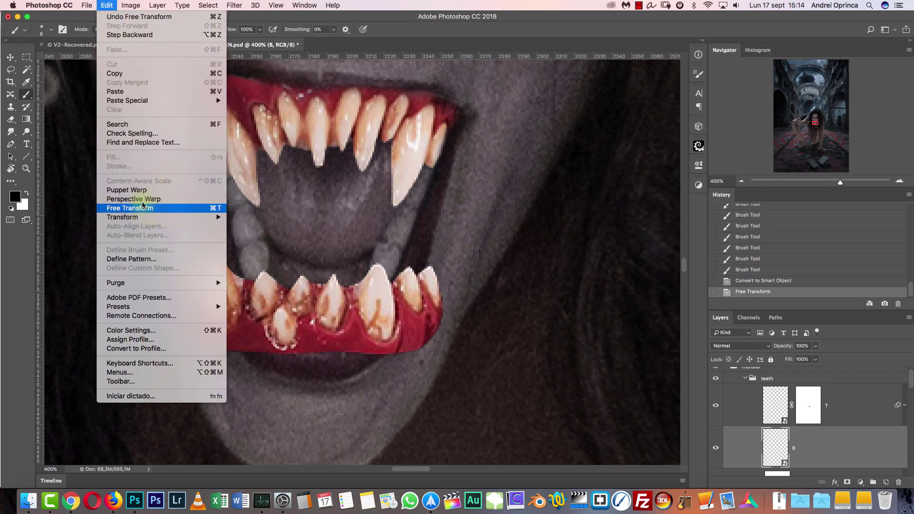
{"action": "left_click", "coordinate": [133, 189]}
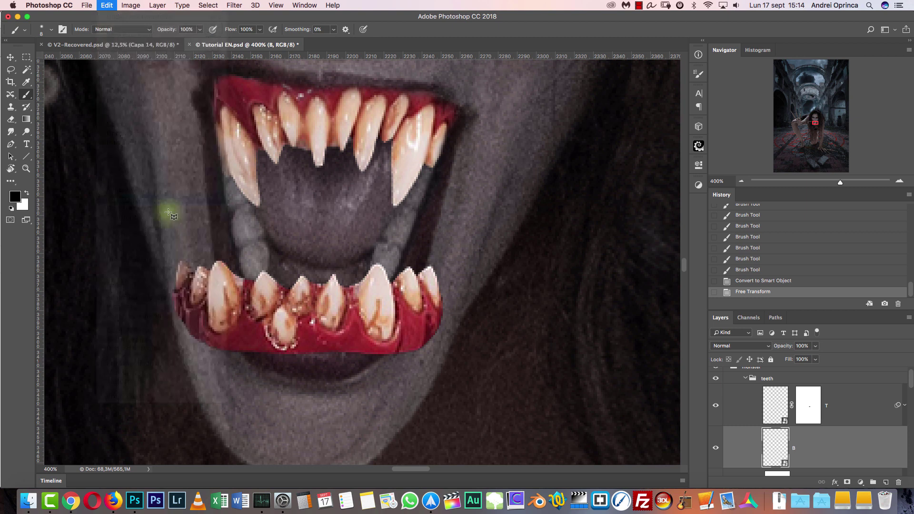
{"action": "left_click", "coordinate": [310, 344]}
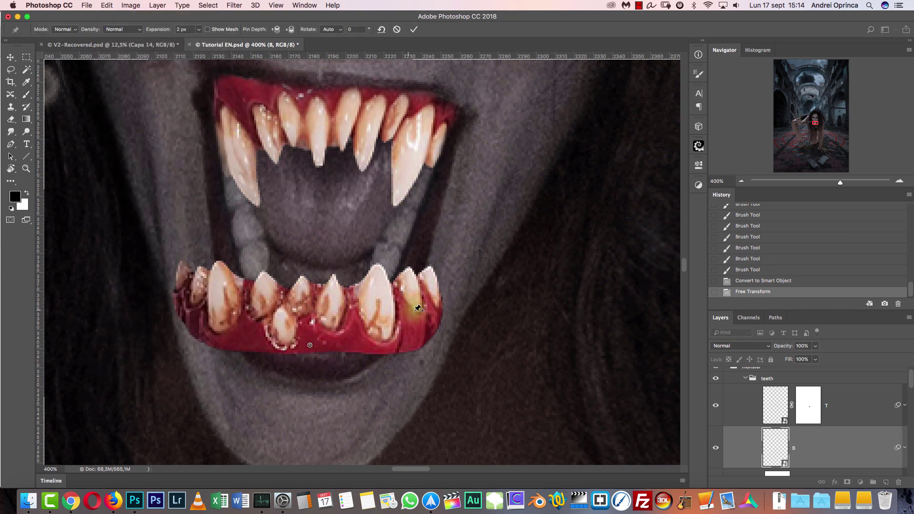
{"action": "left_click", "coordinate": [181, 303]}
{"action": "left_click_drag", "start_coordinate": [193, 290], "coordinate": [200, 307]}
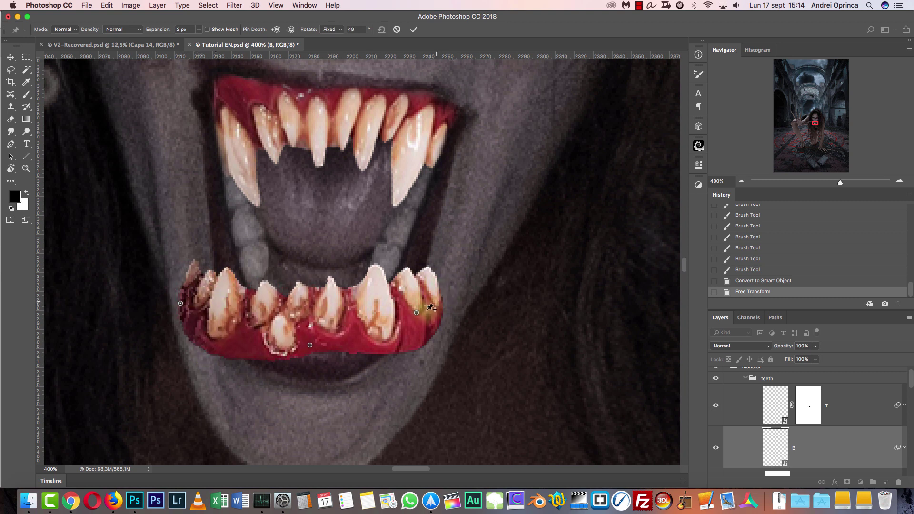
{"action": "left_click_drag", "start_coordinate": [427, 312], "coordinate": [422, 273]}
{"action": "left_click_drag", "start_coordinate": [309, 345], "coordinate": [308, 366]}
{"action": "left_click_drag", "start_coordinate": [419, 315], "coordinate": [391, 301]}
{"action": "left_click_drag", "start_coordinate": [181, 302], "coordinate": [257, 346]}
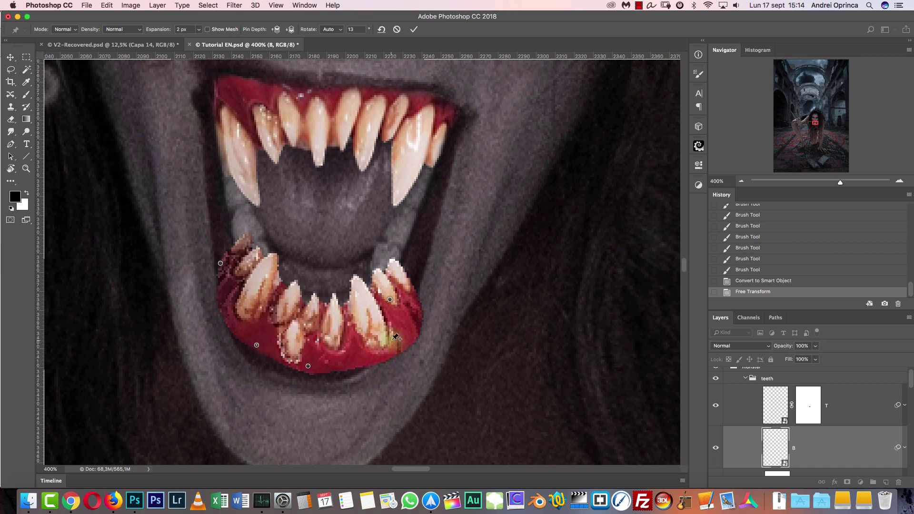
Pull the right side of the lower gum inward and raise its outer teeth to fit inside the lip
{"action": "left_click_drag", "start_coordinate": [395, 353], "coordinate": [373, 353]}
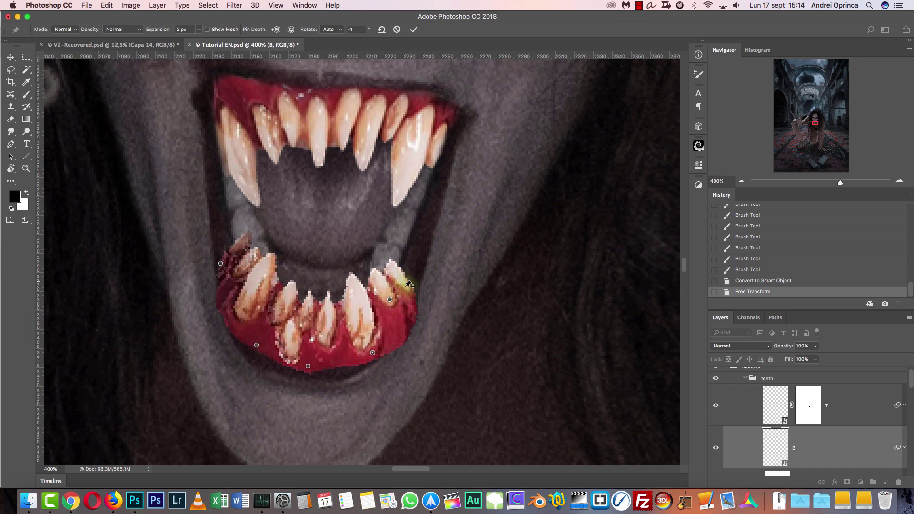
{"action": "left_click_drag", "start_coordinate": [389, 300], "coordinate": [378, 278]}
{"action": "left_click_drag", "start_coordinate": [401, 319], "coordinate": [384, 322]}
{"action": "left_click_drag", "start_coordinate": [378, 278], "coordinate": [386, 273]}
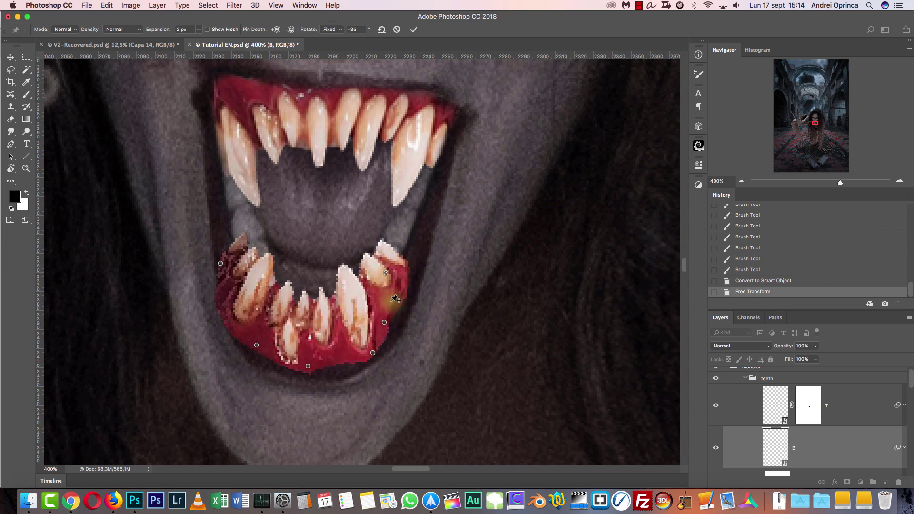
{"action": "left_click_drag", "start_coordinate": [384, 323], "coordinate": [388, 322]}
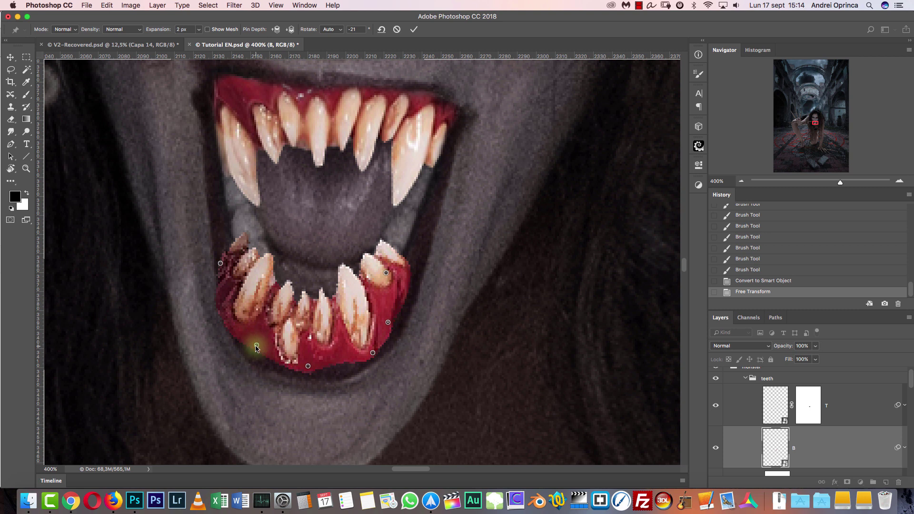
{"action": "right_click", "coordinate": [256, 346]}
{"action": "left_click", "coordinate": [189, 367]}
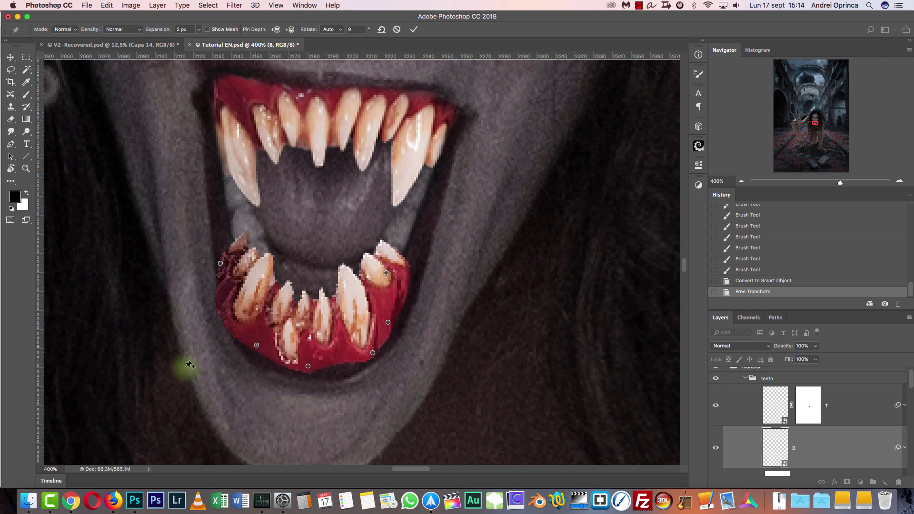
{"action": "right_click", "coordinate": [257, 346]}
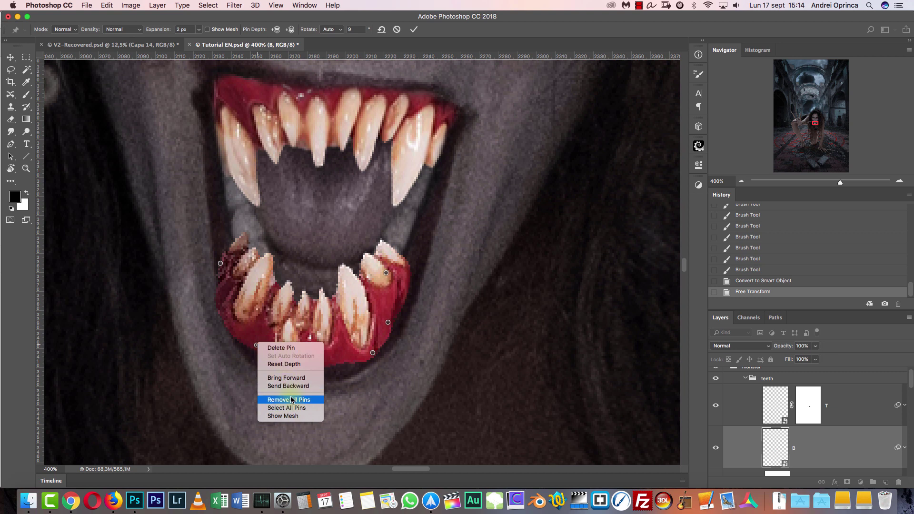
{"action": "left_click", "coordinate": [441, 362]}
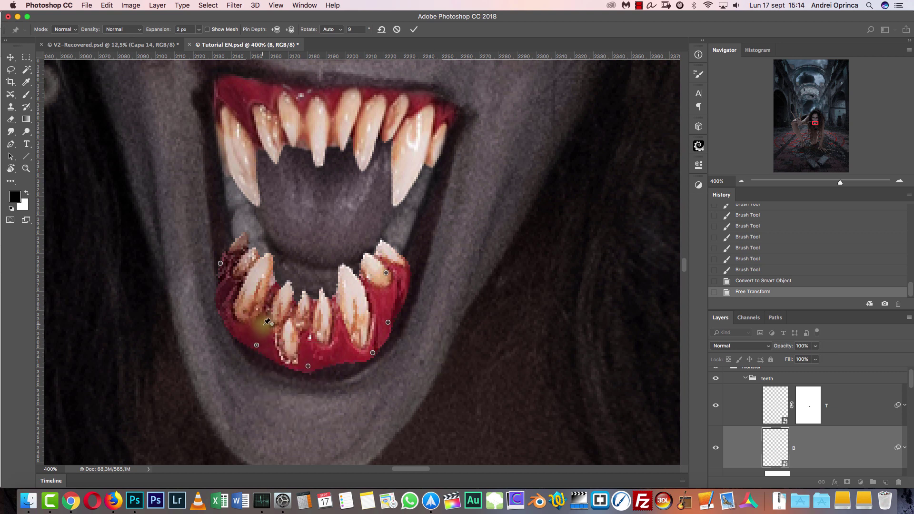
{"action": "right_click", "coordinate": [271, 323]}
{"action": "left_click", "coordinate": [288, 358]}
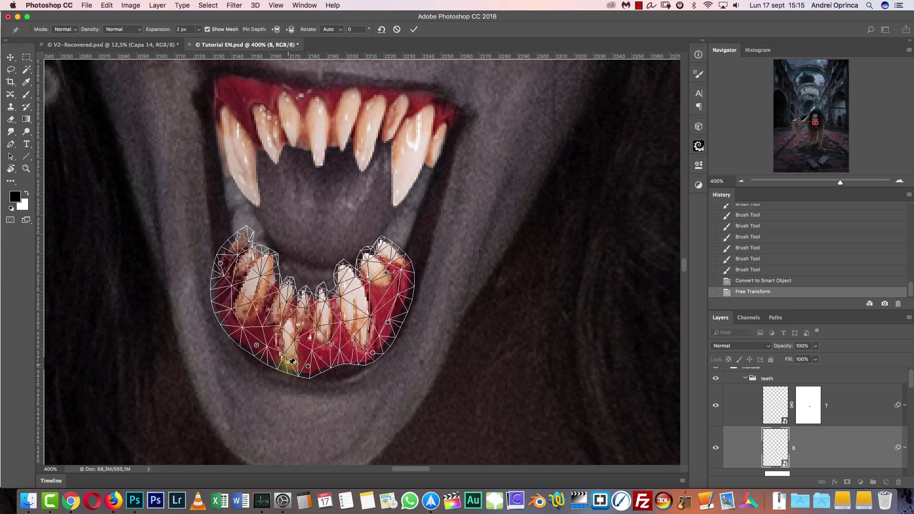
{"action": "key", "text": "super+h"}
{"action": "key", "text": "super+h"}
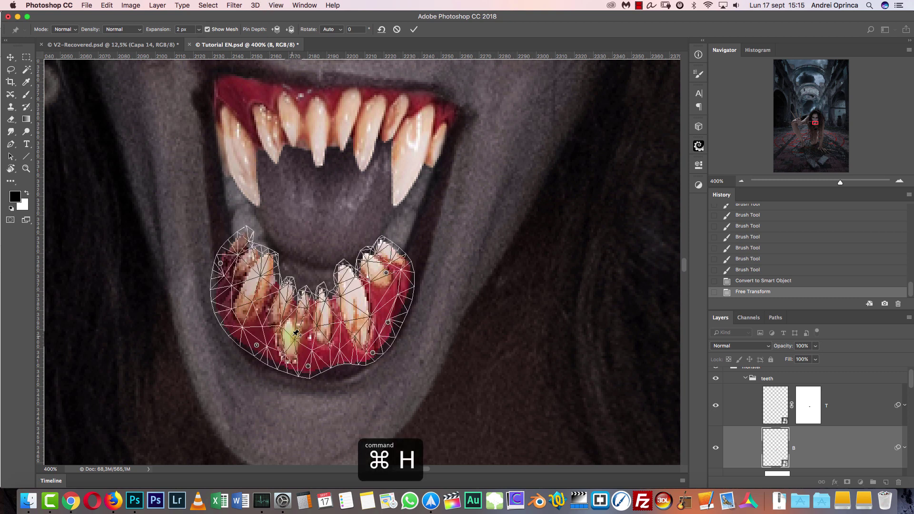
{"action": "key", "text": "super+h"}
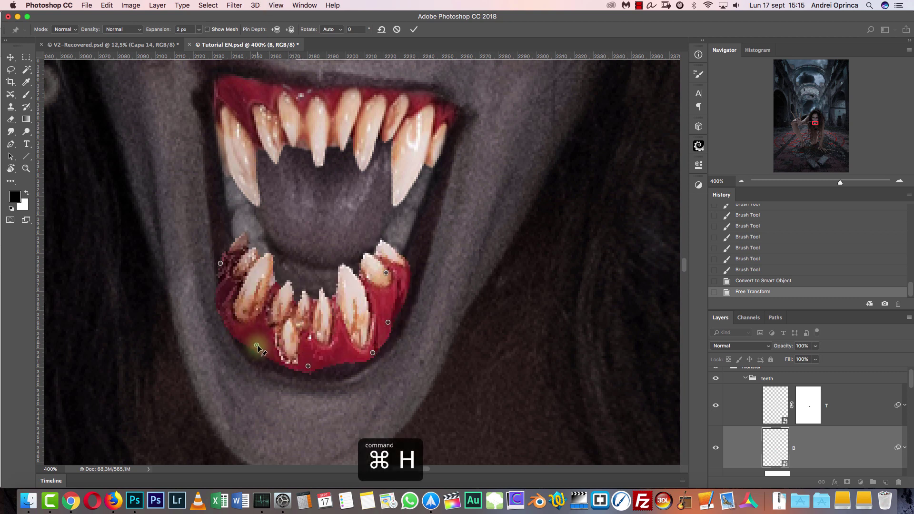
Pull the left edge of the lower gum inward and reposition the outer teeth tips and the right fang
{"action": "left_click_drag", "start_coordinate": [255, 344], "coordinate": [237, 322]}
{"action": "left_click_drag", "start_coordinate": [219, 262], "coordinate": [228, 257]}
{"action": "left_click", "coordinate": [394, 242]}
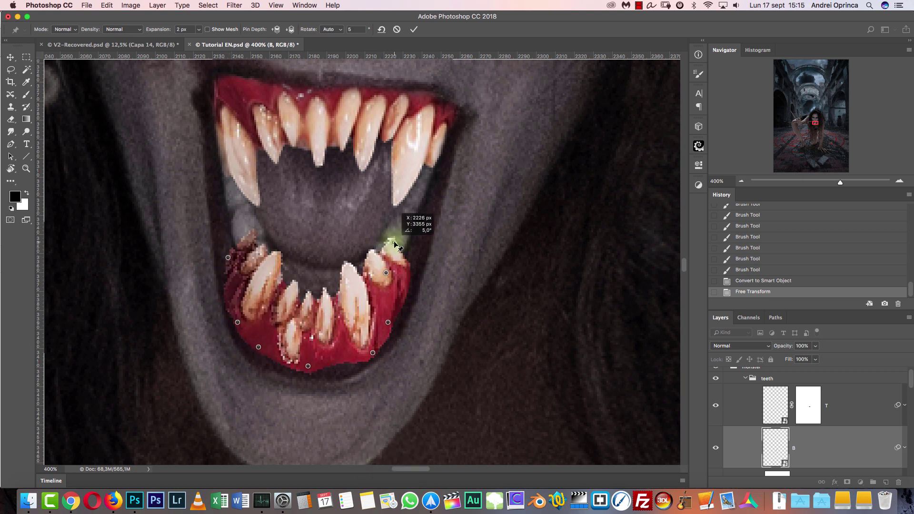
{"action": "left_click_drag", "start_coordinate": [251, 243], "coordinate": [245, 227]}
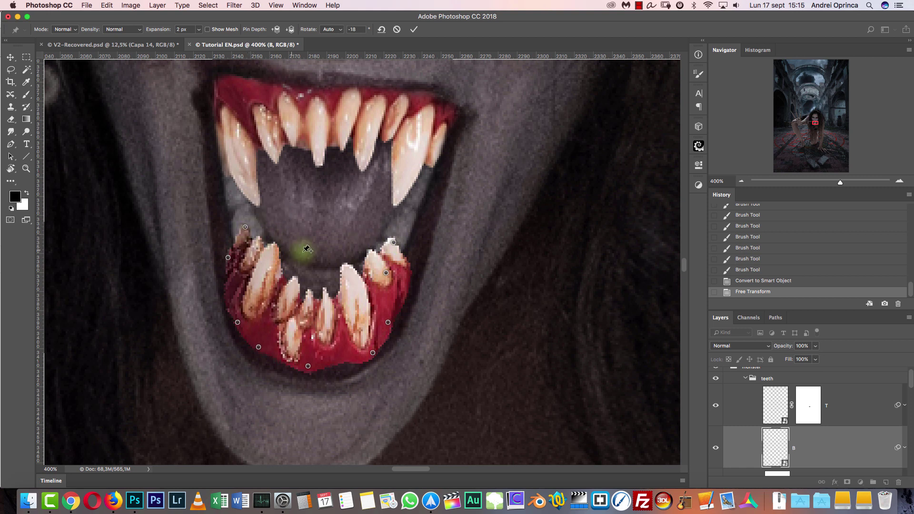
{"action": "left_click_drag", "start_coordinate": [348, 265], "coordinate": [355, 263]}
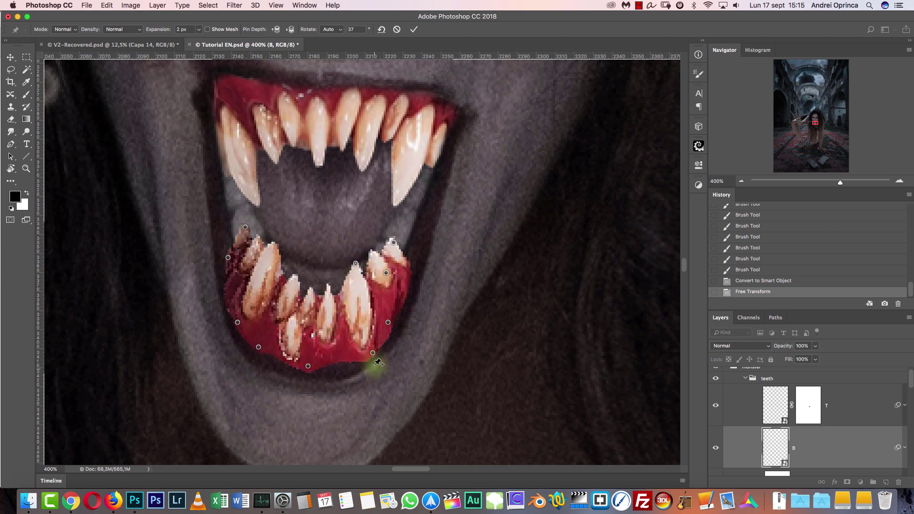
Add warp pins along the bottom edge of the lower gum so it follows the lip's curve
{"action": "left_click", "coordinate": [341, 365]}
{"action": "left_click", "coordinate": [372, 353]}
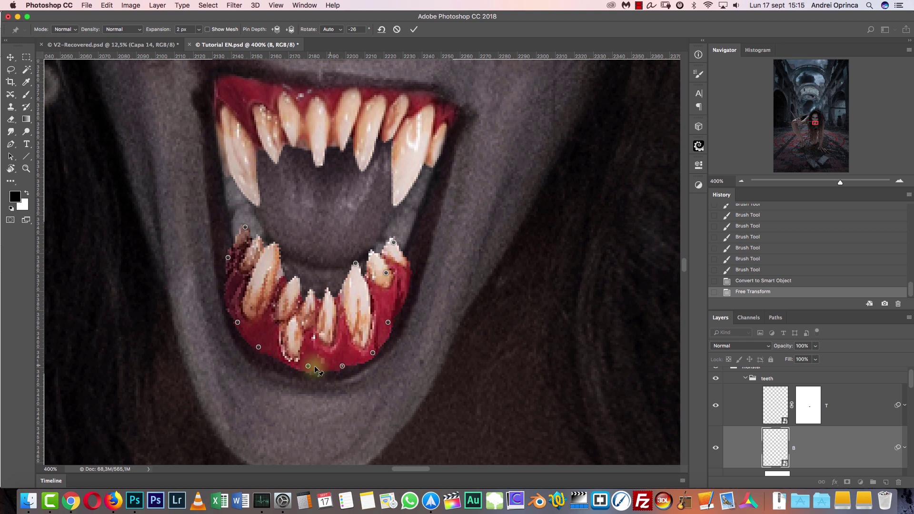
{"action": "left_click", "coordinate": [276, 357]}
Stretch the outermost lower teeth and a middle tooth upward, pin the right gum edge, and apply the Puppet Warp
{"action": "key", "text": "super+1"}
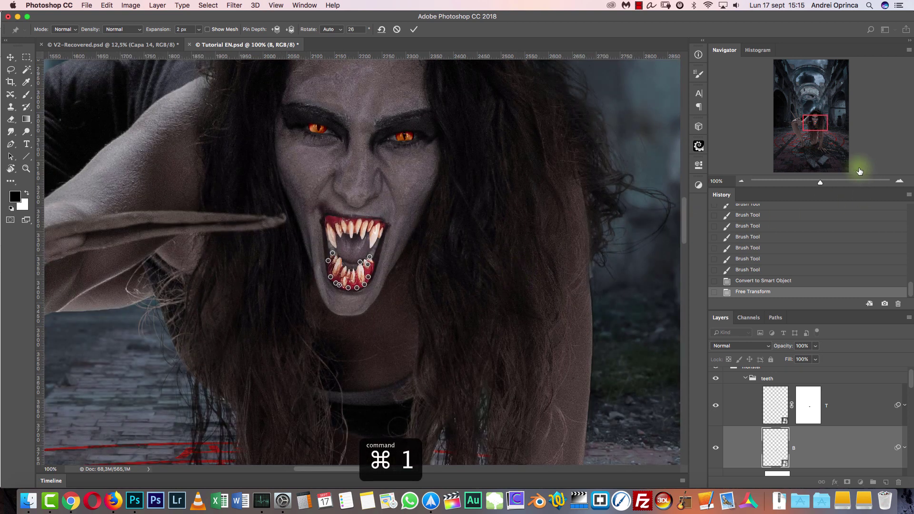
{"action": "left_click", "coordinate": [899, 181]}
{"action": "left_click", "coordinate": [899, 182]}
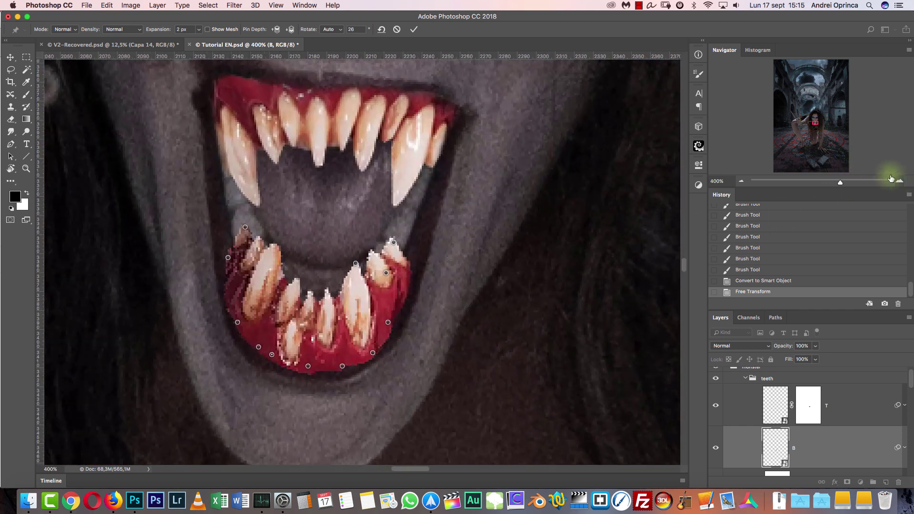
{"action": "left_click_drag", "start_coordinate": [226, 256], "coordinate": [247, 211]}
{"action": "left_click_drag", "start_coordinate": [395, 244], "coordinate": [398, 227]}
{"action": "left_click", "coordinate": [409, 262]}
{"action": "left_click_drag", "start_coordinate": [314, 327], "coordinate": [313, 299]}
{"action": "left_click", "coordinate": [398, 228]}
{"action": "left_click_drag", "start_coordinate": [398, 228], "coordinate": [396, 226]}
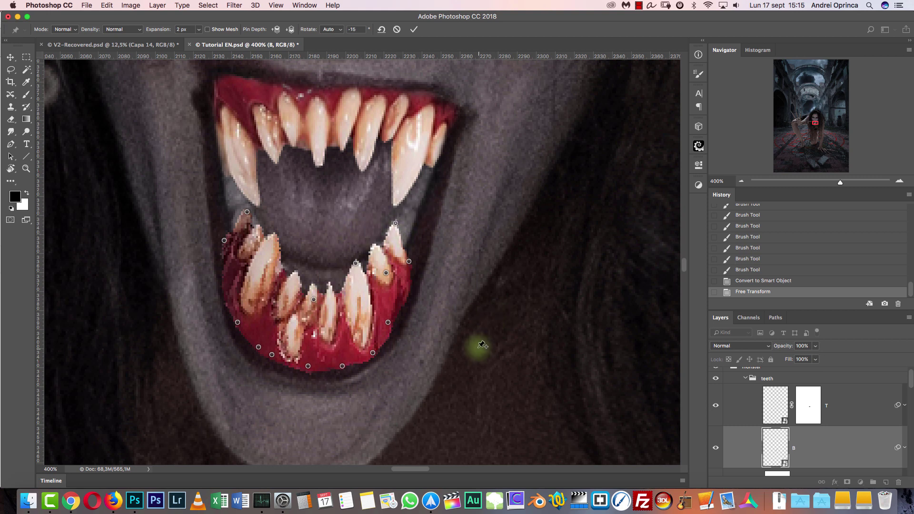
{"action": "key", "text": "Return"}
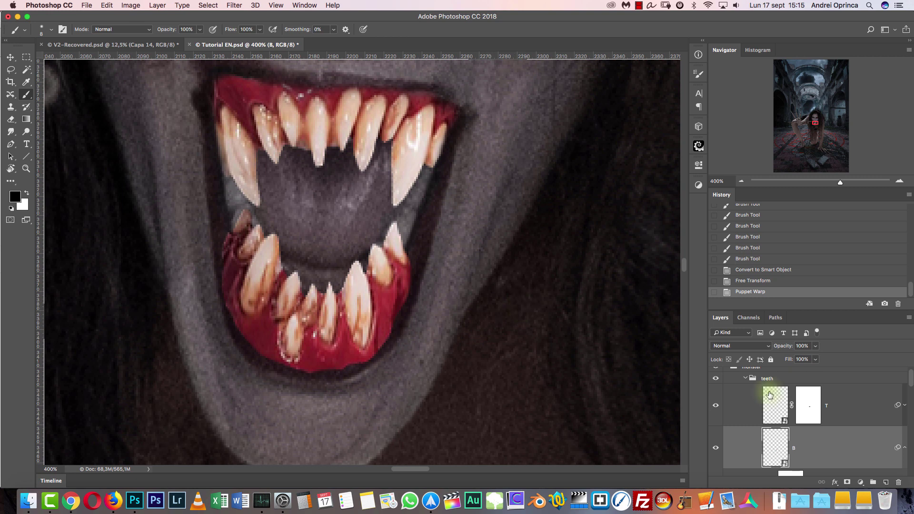
Add a layer mask to layer B
{"action": "left_click", "coordinate": [847, 481]}
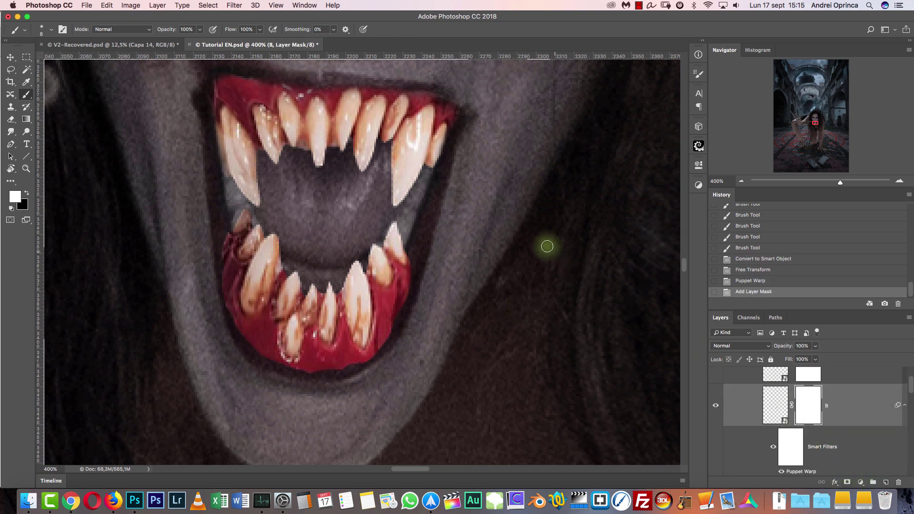
Try to paint out the right edge of the lower gum on layer B's mask with a white brush
{"action": "key", "text": "bracketright"}
{"action": "key", "text": "bracketright"}
{"action": "left_click_drag", "start_coordinate": [427, 262], "coordinate": [409, 312]}
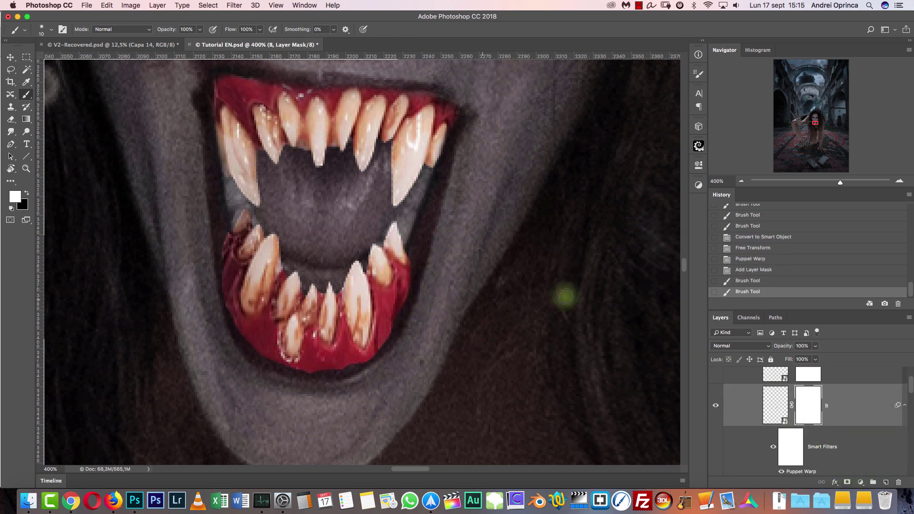
{"action": "left_click", "coordinate": [715, 405]}
{"action": "left_click", "coordinate": [715, 405]}
{"action": "key", "text": "bracketright"}
{"action": "key", "text": "bracketright"}
{"action": "key", "text": "bracketright"}
{"action": "left_click_drag", "start_coordinate": [425, 275], "coordinate": [410, 316]}
Mask out the gum over the lower lip and mouth edges by painting layer B's mask with a soft black brush
{"action": "key", "text": "x"}
{"action": "key", "text": "bracketleft"}
{"action": "key", "text": "bracketleft"}
{"action": "key", "text": "bracketleft"}
{"action": "mouse_move", "coordinate": [421, 269]}
{"action": "left_mouse_down"}
{"action": "mouse_move", "coordinate": [402, 320]}
{"action": "mouse_move", "coordinate": [413, 269]}
{"action": "mouse_move", "coordinate": [367, 354]}
{"action": "mouse_move", "coordinate": [398, 307]}
{"action": "mouse_move", "coordinate": [392, 326]}
{"action": "mouse_move", "coordinate": [340, 368]}
{"action": "mouse_move", "coordinate": [286, 365]}
{"action": "mouse_move", "coordinate": [247, 341]}
{"action": "mouse_move", "coordinate": [219, 295]}
{"action": "mouse_move", "coordinate": [212, 271]}
{"action": "mouse_move", "coordinate": [222, 262]}
{"action": "mouse_move", "coordinate": [222, 289]}
{"action": "mouse_move", "coordinate": [209, 247]}
{"action": "left_mouse_up"}
{"action": "key", "text": "bracketright"}
{"action": "key", "text": "bracketright"}
{"action": "key", "text": "bracketright"}
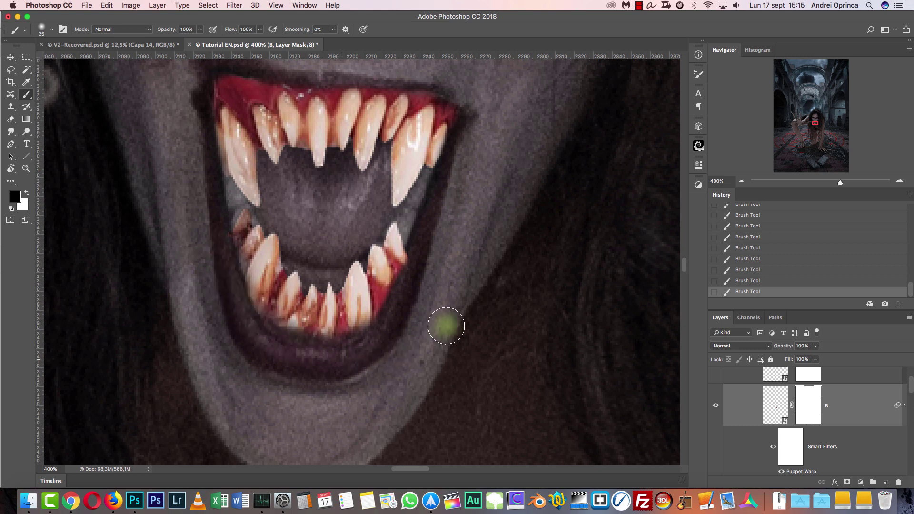
Restore the lower gum edge along the lip on layer B's mask with a white 8 px brush at 76% hardness
{"action": "right_click", "coordinate": [400, 255]}
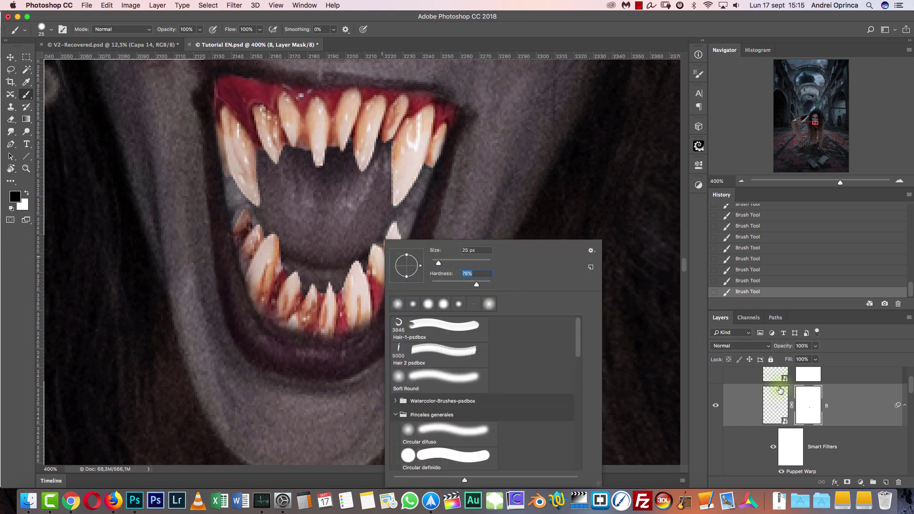
{"action": "key", "text": "Return"}
{"action": "key", "text": "x"}
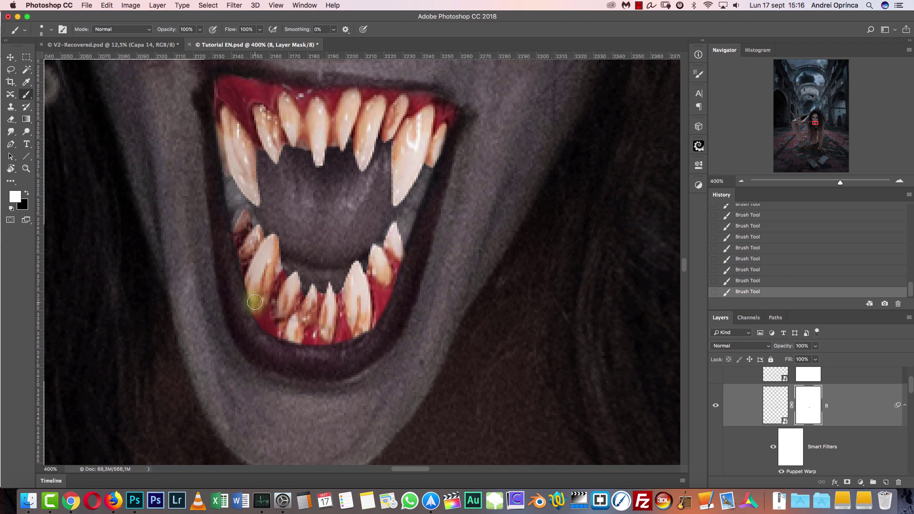
Refine the lower gum's edge on layer B's mask with a black 10 px brush at 49% hardness
{"action": "right_click", "coordinate": [340, 296]}
{"action": "mouse_move", "coordinate": [430, 285]}
{"action": "left_mouse_down"}
{"action": "mouse_move", "coordinate": [440, 286]}
{"action": "mouse_move", "coordinate": [424, 288]}
{"action": "left_mouse_up"}
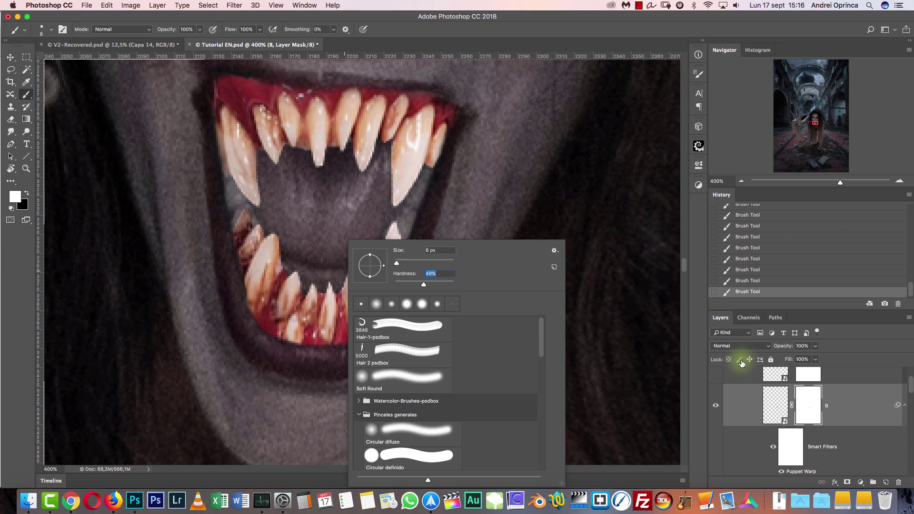
{"action": "left_click", "coordinate": [799, 396]}
{"action": "key", "text": "x"}
{"action": "key", "text": "bracketright"}
{"action": "key", "text": "bracketright"}
{"action": "left_click_drag", "start_coordinate": [398, 314], "coordinate": [355, 350]}
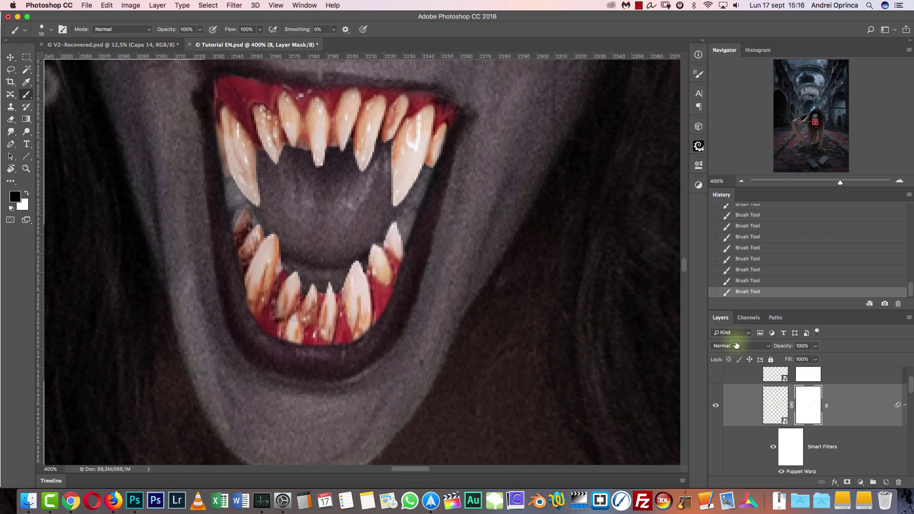
Feather layer B's mask by 1.8 px and check how the teeth blend into the mouth
{"action": "double_click", "coordinate": [805, 399]}
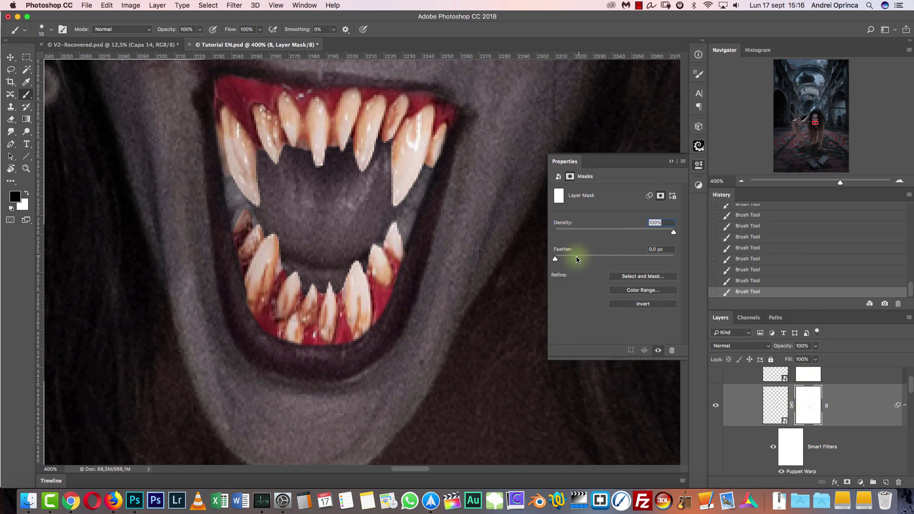
{"action": "left_click_drag", "start_coordinate": [555, 259], "coordinate": [573, 259]}
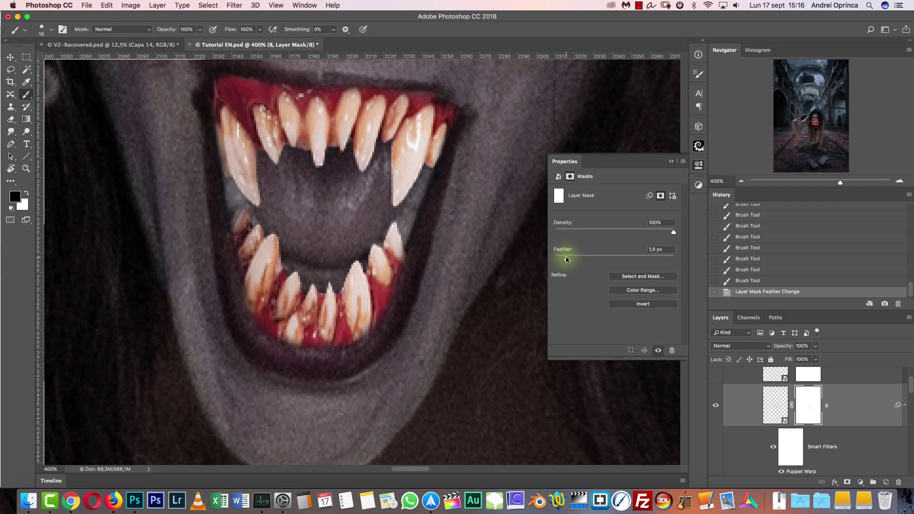
{"action": "key", "text": "super+1"}
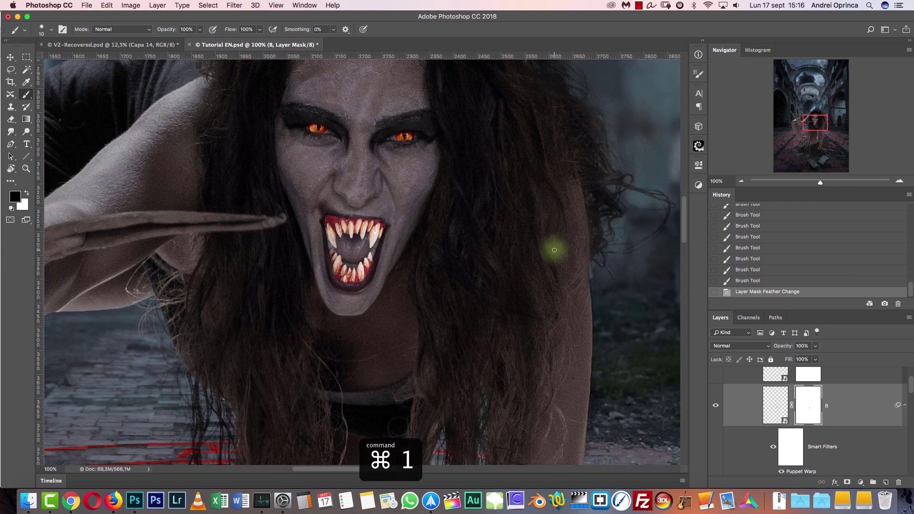
{"action": "left_click", "coordinate": [899, 180]}
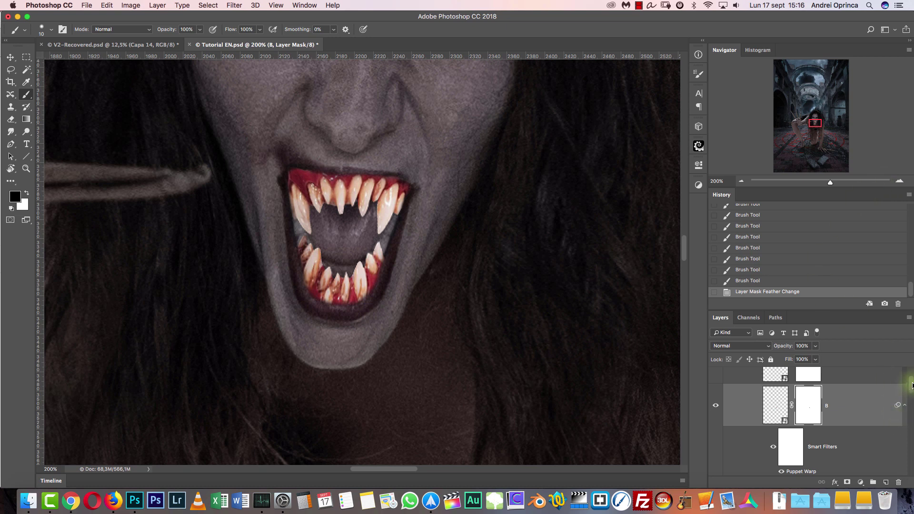
Add a Curves adjustment layer above the teeth group and clip it to that group
{"action": "left_click_drag", "start_coordinate": [912, 385], "coordinate": [911, 371]}
{"action": "left_click", "coordinate": [745, 385]}
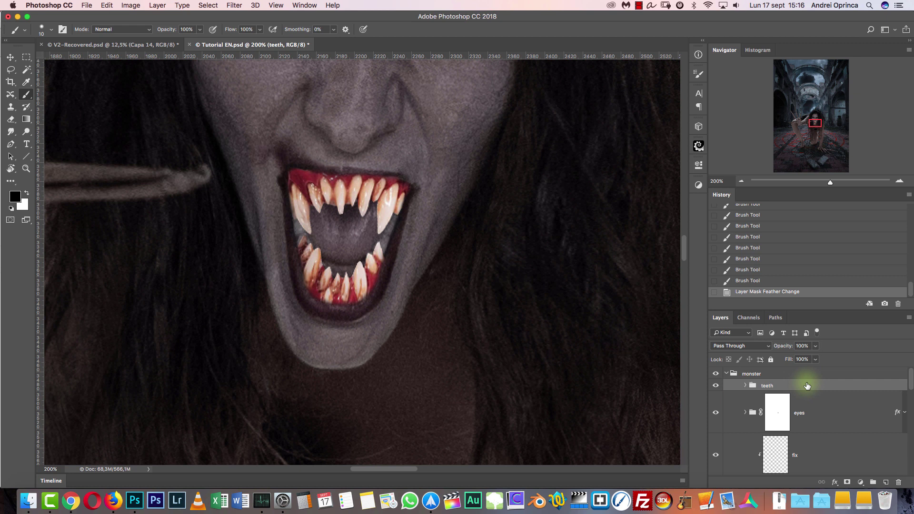
{"action": "left_click", "coordinate": [860, 482]}
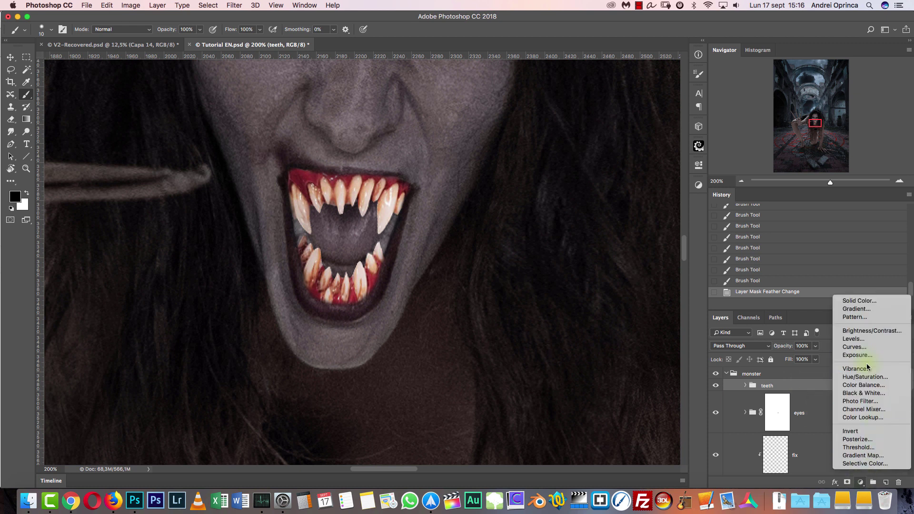
{"action": "left_click", "coordinate": [855, 347]}
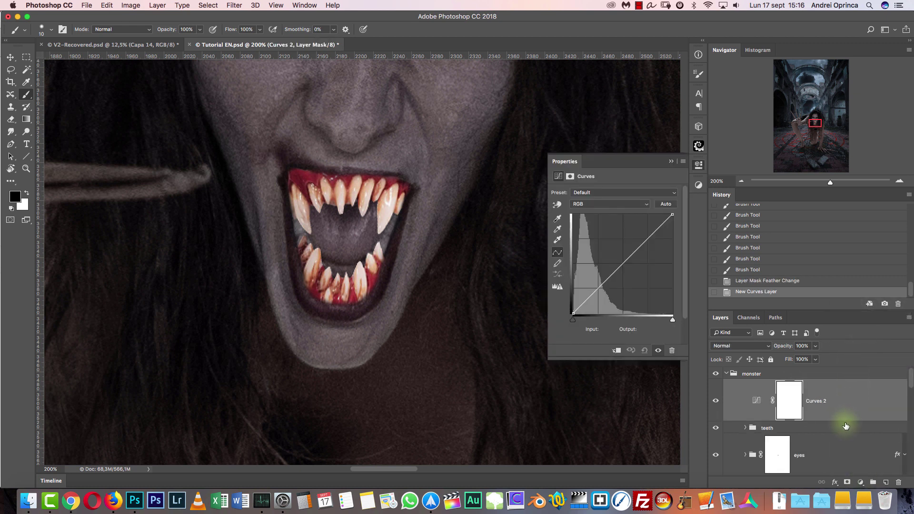
{"action": "left_click", "coordinate": [840, 419], "text": "alt"}
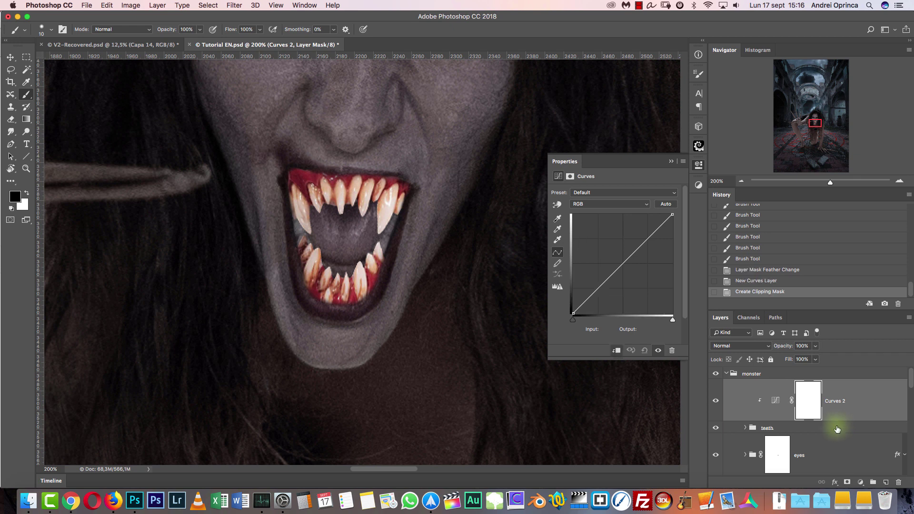
Examine the teeth group's T and B layers beneath the clipped Curves adjustment
{"action": "left_click", "coordinate": [766, 428]}
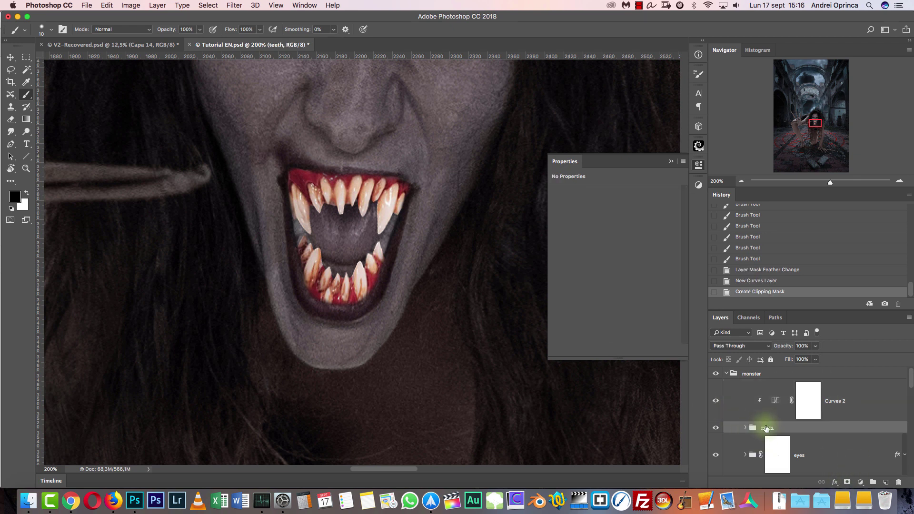
{"action": "left_click", "coordinate": [745, 427]}
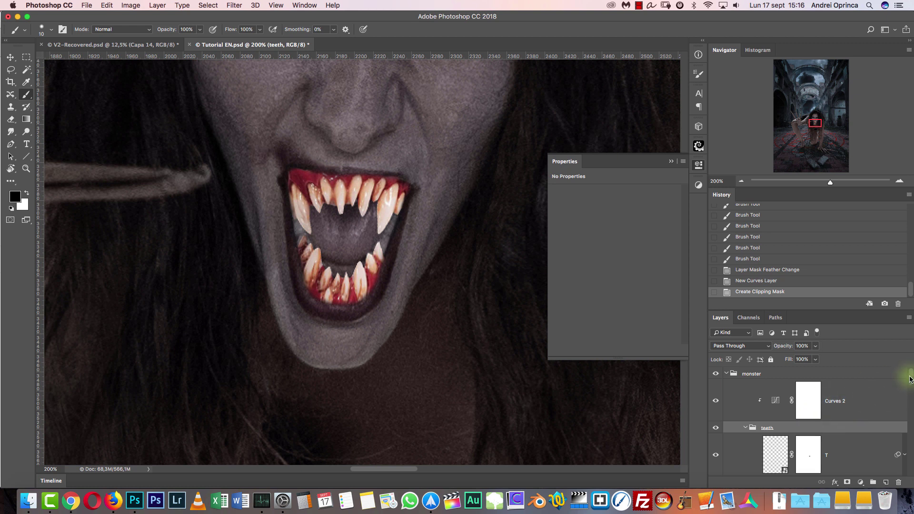
{"action": "scroll", "coordinate": [864, 385], "scroll_direction": "down", "scroll_amount": 2}
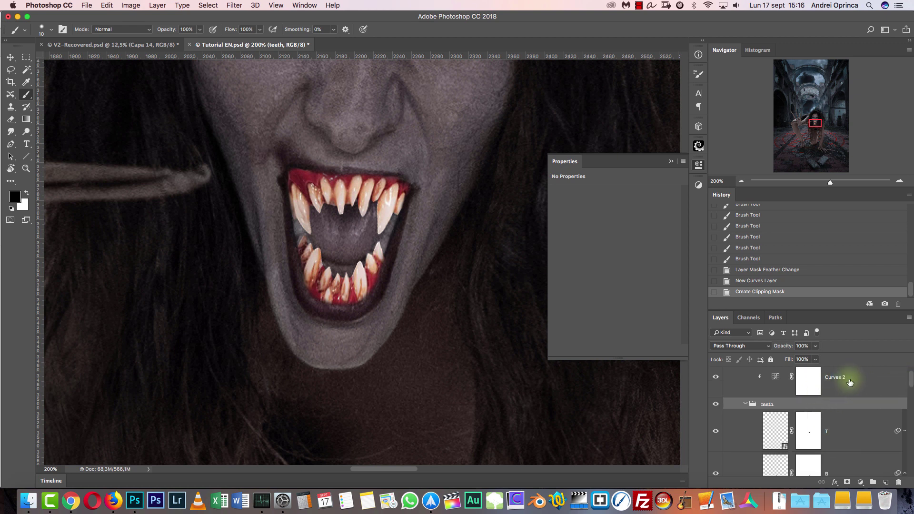
{"action": "left_click", "coordinate": [840, 381]}
{"action": "scroll", "coordinate": [885, 400], "scroll_direction": "down", "scroll_amount": 2}
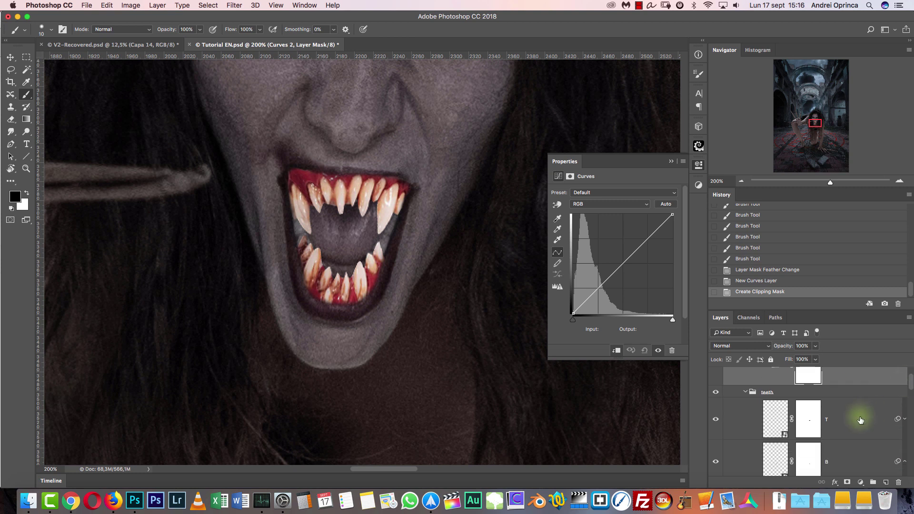
{"action": "left_click", "coordinate": [856, 422]}
{"action": "left_click", "coordinate": [842, 451], "text": "shift"}
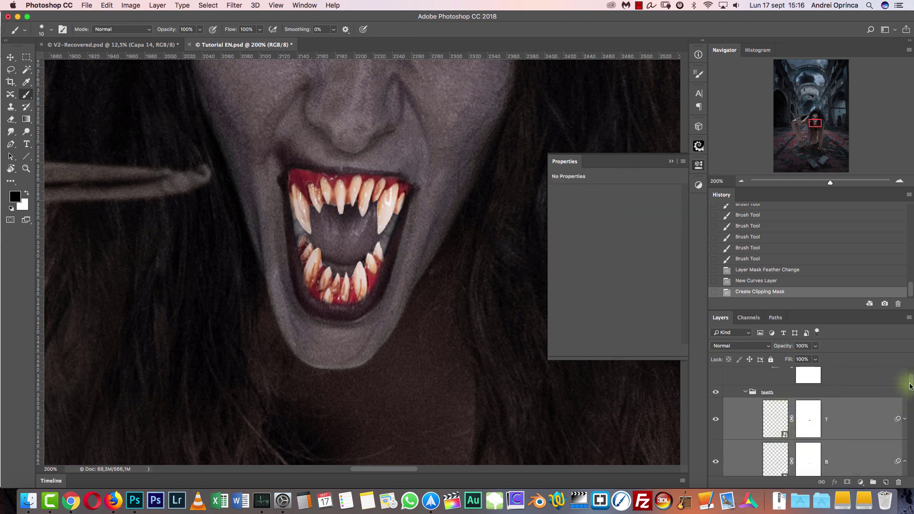
{"action": "left_click_drag", "start_coordinate": [910, 380], "coordinate": [909, 374]}
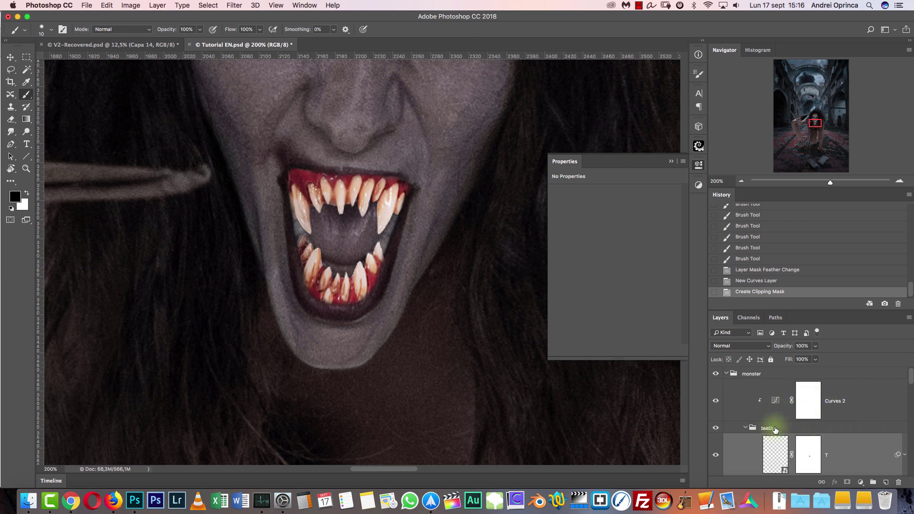
{"action": "left_click", "coordinate": [745, 428]}
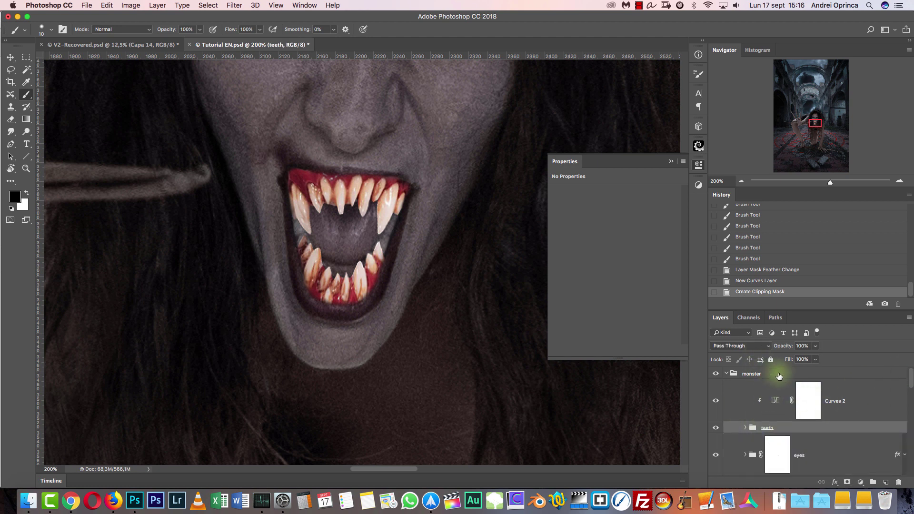
Darken the teeth with the clipped Curves, placing points at about 115/58 and 193/152 and lowering the white point's output
{"action": "left_click", "coordinate": [766, 399]}
{"action": "mouse_move", "coordinate": [609, 278]}
{"action": "left_mouse_down"}
{"action": "mouse_move", "coordinate": [599, 296]}
{"action": "mouse_move", "coordinate": [616, 287]}
{"action": "left_mouse_up"}
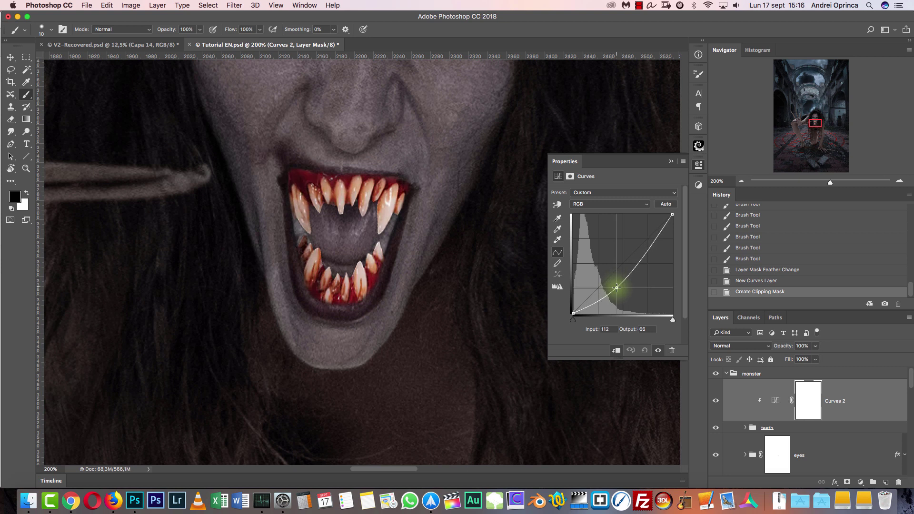
{"action": "left_click_drag", "start_coordinate": [647, 243], "coordinate": [649, 238]}
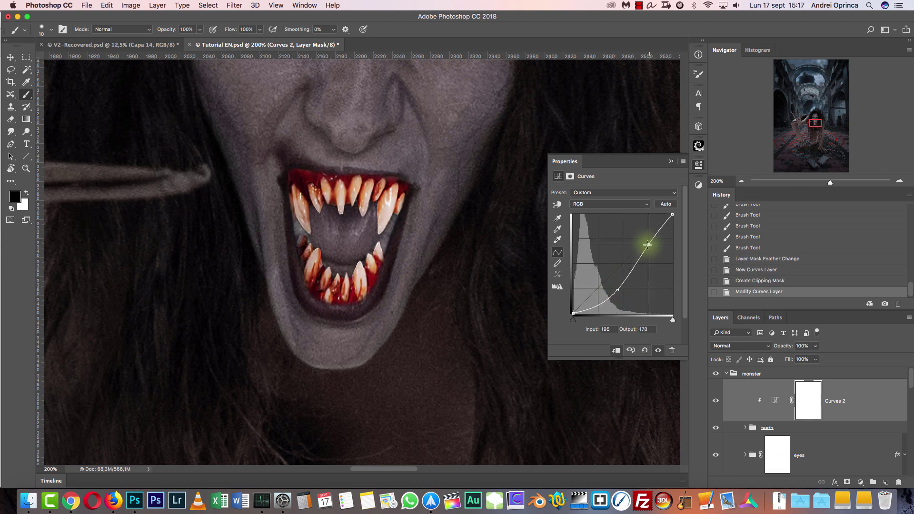
{"action": "left_click_drag", "start_coordinate": [617, 291], "coordinate": [618, 290]}
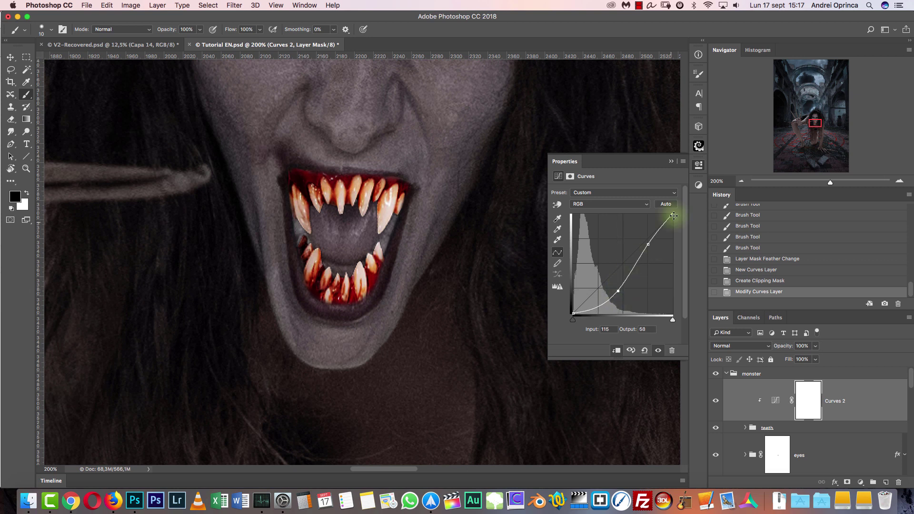
{"action": "left_click_drag", "start_coordinate": [673, 217], "coordinate": [649, 255]}
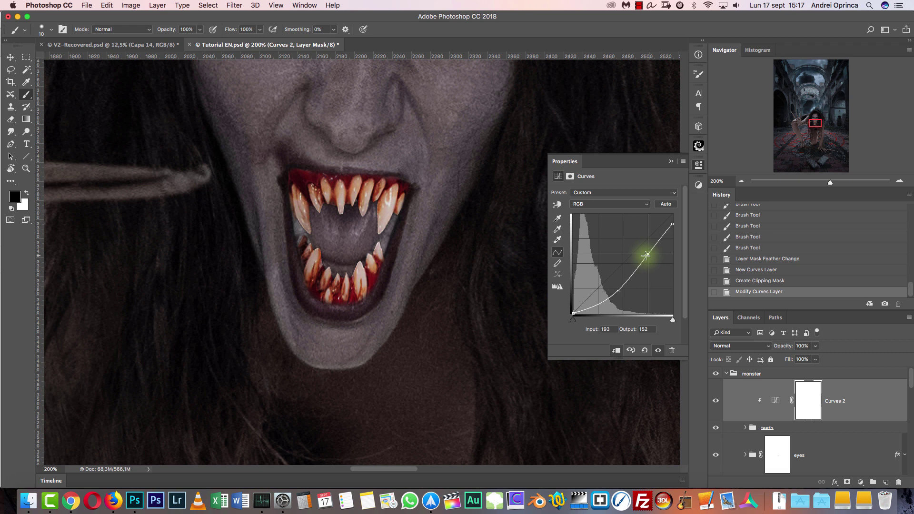
{"action": "left_click", "coordinate": [671, 161]}
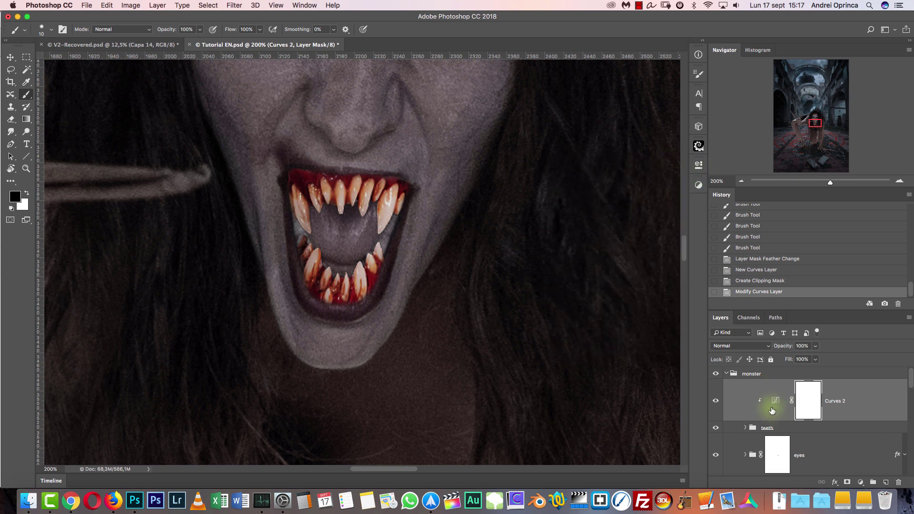
Add a Color Overlay layer style to the teeth group
{"action": "left_click", "coordinate": [745, 427]}
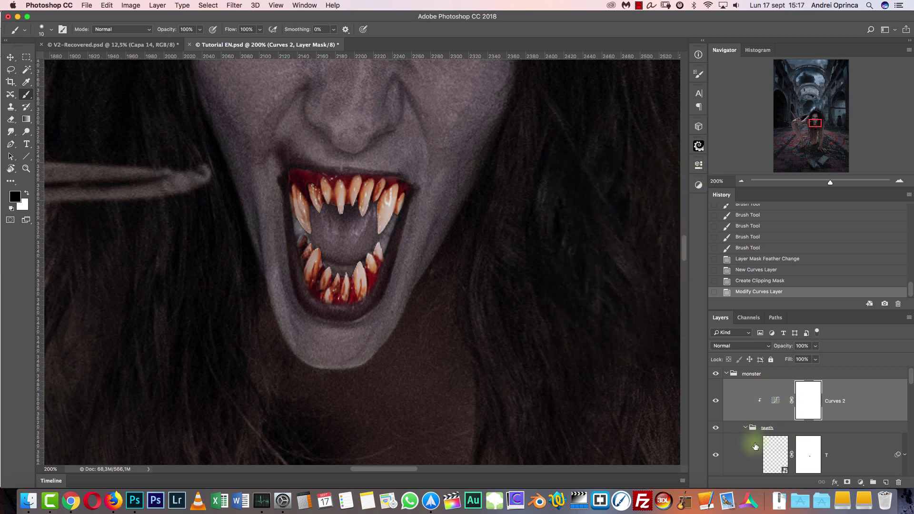
{"action": "left_click", "coordinate": [840, 454]}
{"action": "left_click", "coordinate": [835, 429]}
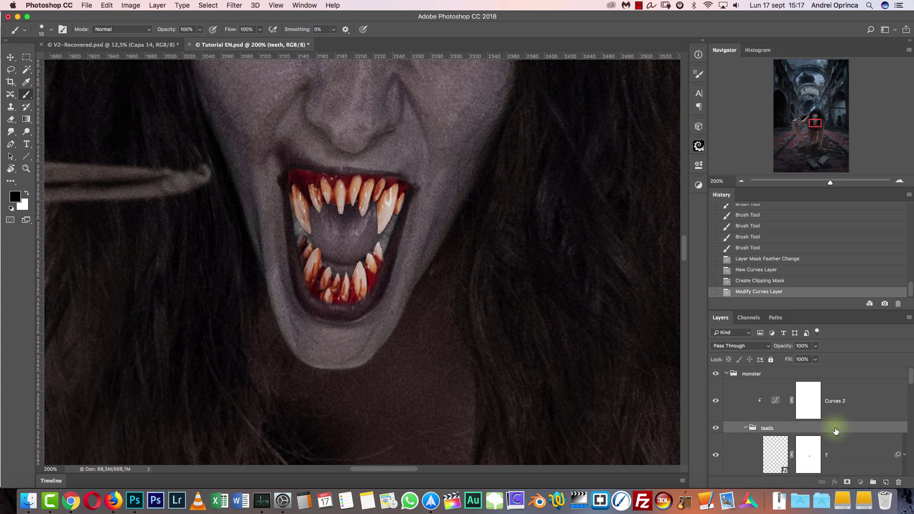
{"action": "double_click", "coordinate": [835, 429]}
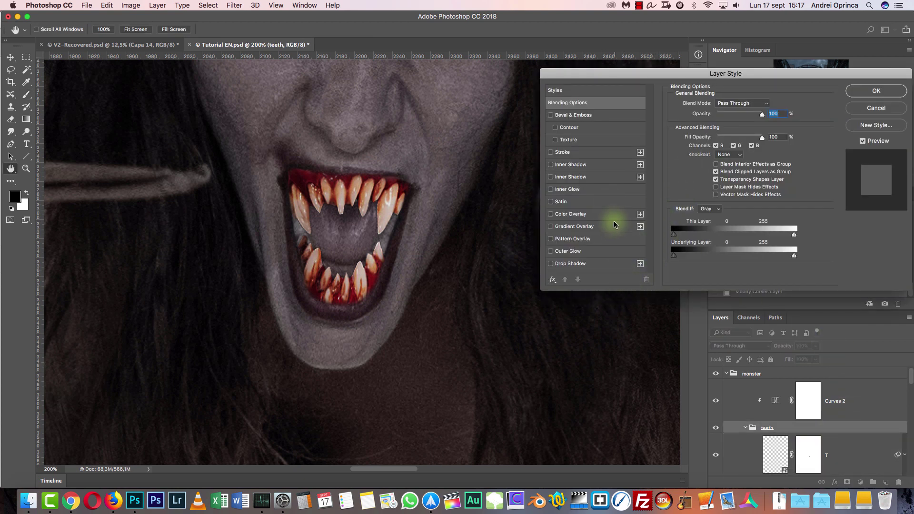
{"action": "left_click", "coordinate": [569, 214]}
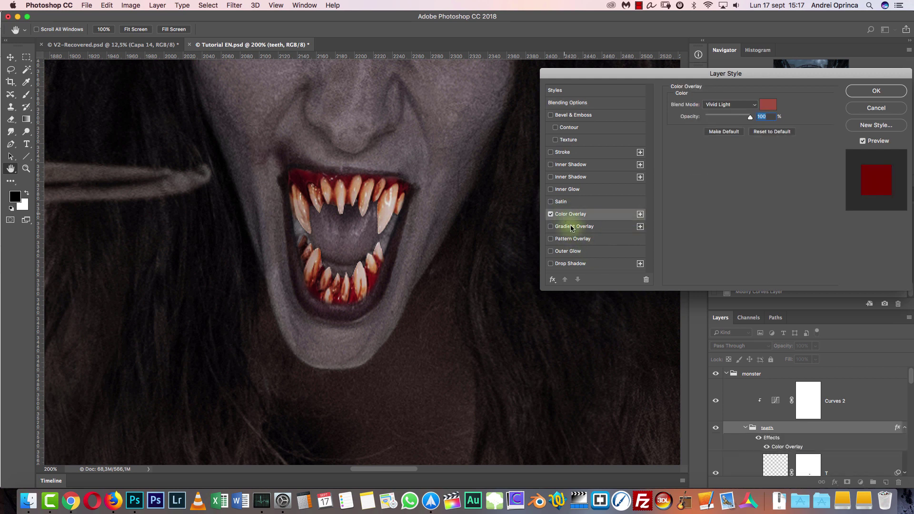
Set the teeth group's Color Overlay to gray #8b8b8b in Color blend mode at about 46% opacity and apply it
{"action": "left_click", "coordinate": [768, 104]}
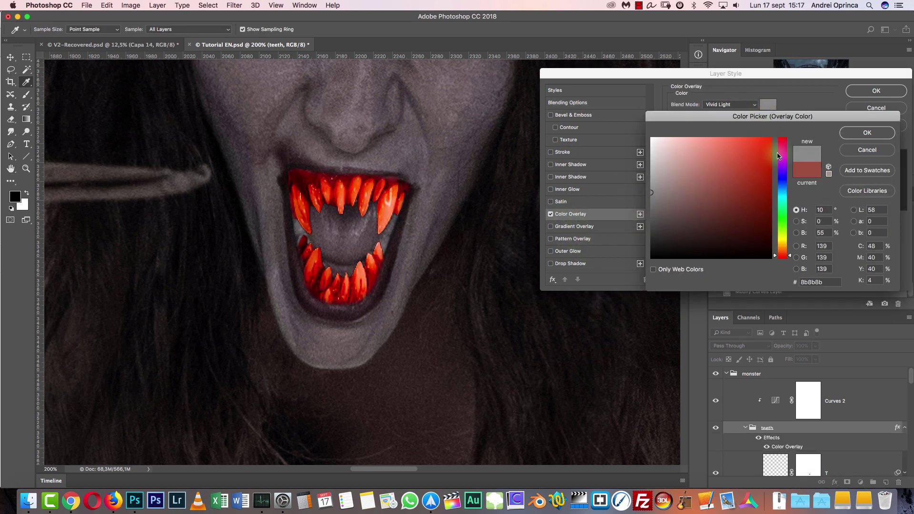
{"action": "left_click", "coordinate": [867, 132]}
{"action": "left_click", "coordinate": [731, 104]}
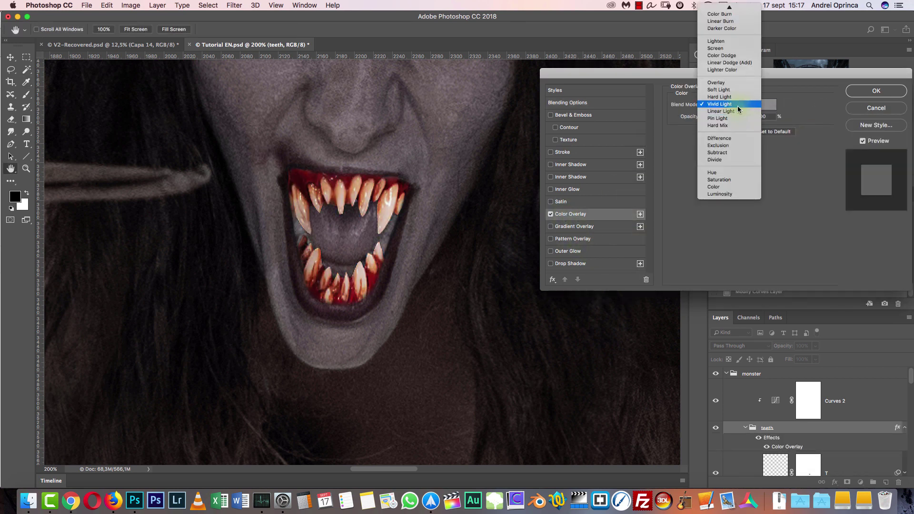
{"action": "left_click", "coordinate": [719, 187]}
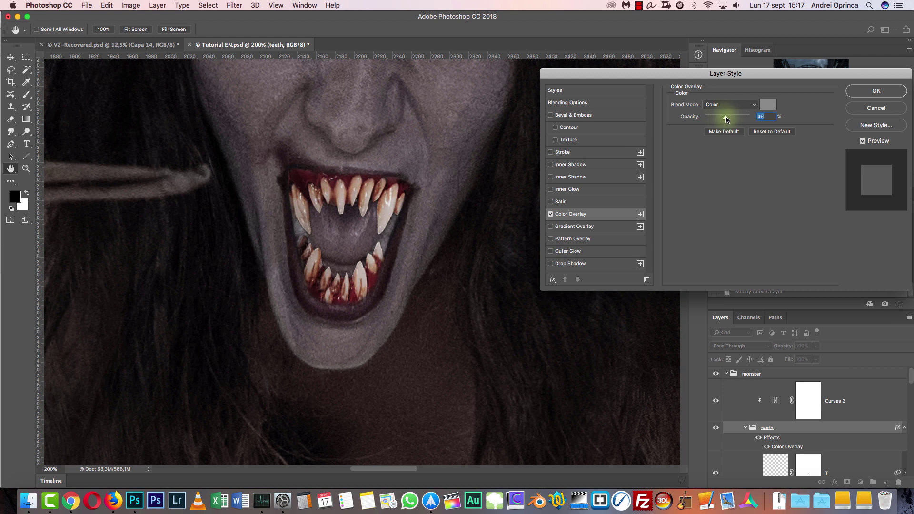
{"action": "left_click", "coordinate": [875, 90]}
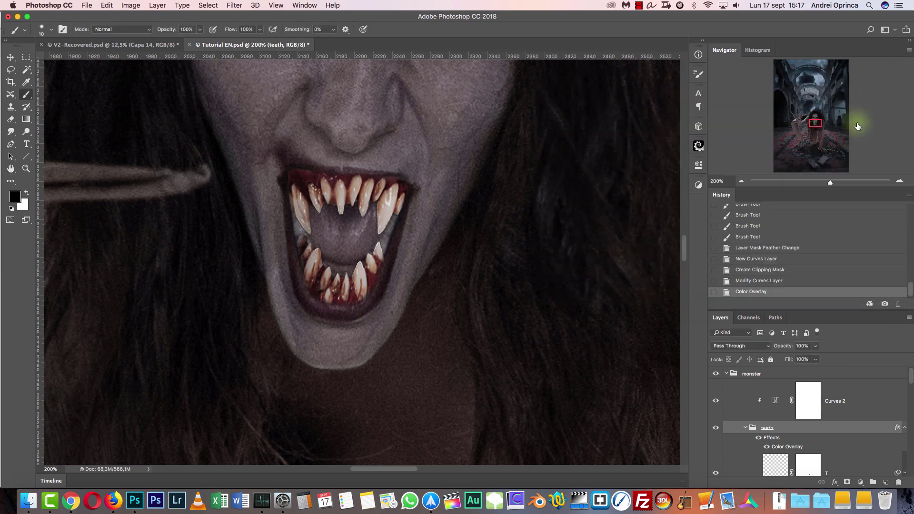
Increase contrast in the clipped Curves above the teeth group: lower the darker point, restore full white output, and set the brighter point to 199/134
{"action": "scroll", "coordinate": [904, 376], "scroll_direction": "down", "scroll_amount": 5}
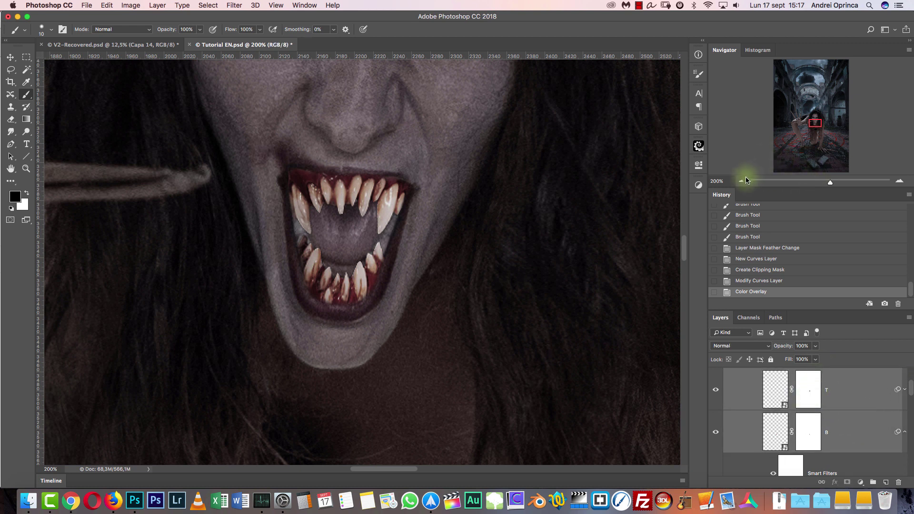
{"action": "left_click_drag", "start_coordinate": [816, 123], "coordinate": [816, 123]}
{"action": "key", "text": "super+1"}
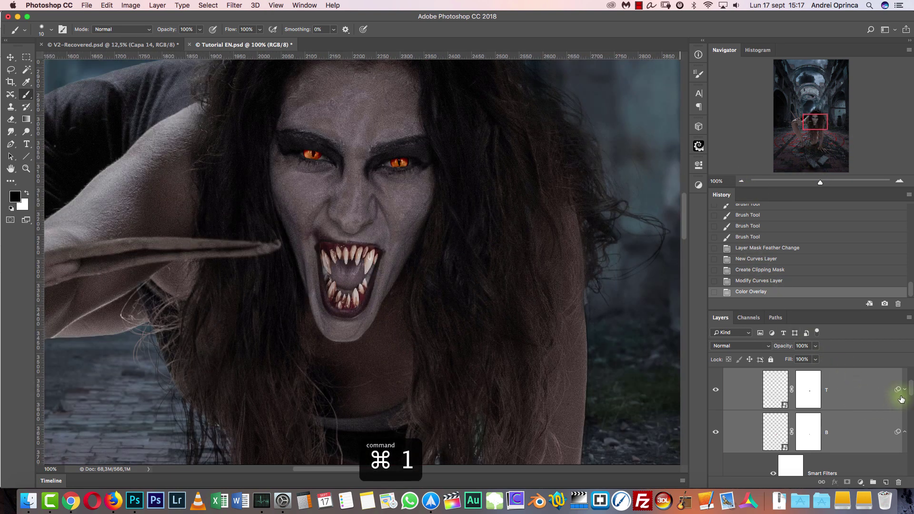
{"action": "scroll", "coordinate": [912, 388], "scroll_direction": "up", "scroll_amount": 1}
{"action": "scroll", "coordinate": [911, 388], "scroll_direction": "up", "scroll_amount": 3}
{"action": "double_click", "coordinate": [776, 376]}
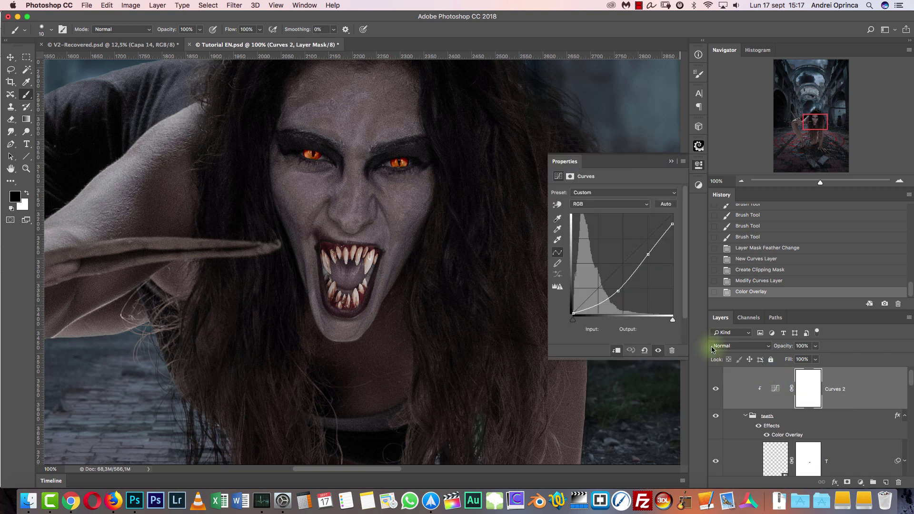
{"action": "left_click_drag", "start_coordinate": [618, 291], "coordinate": [621, 295]}
{"action": "left_click_drag", "start_coordinate": [673, 224], "coordinate": [674, 215]}
{"action": "left_click_drag", "start_coordinate": [648, 255], "coordinate": [651, 256]}
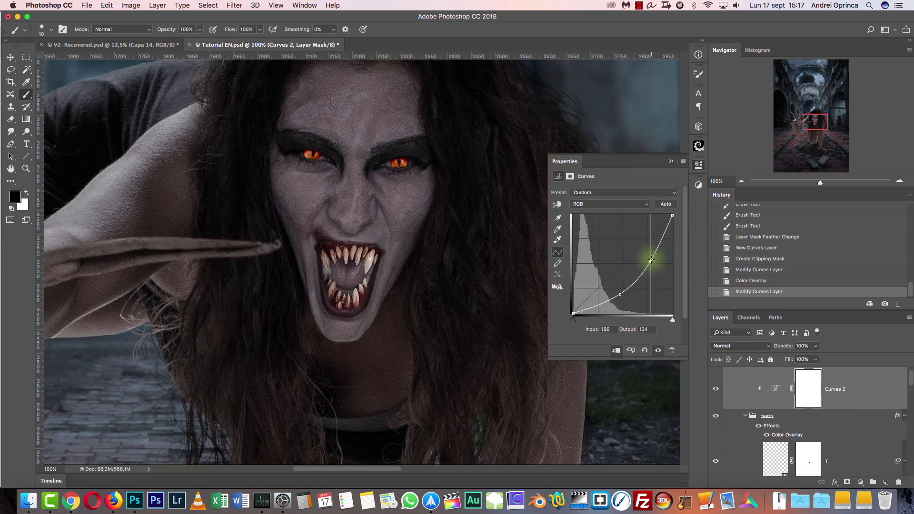
{"action": "left_click", "coordinate": [671, 161]}
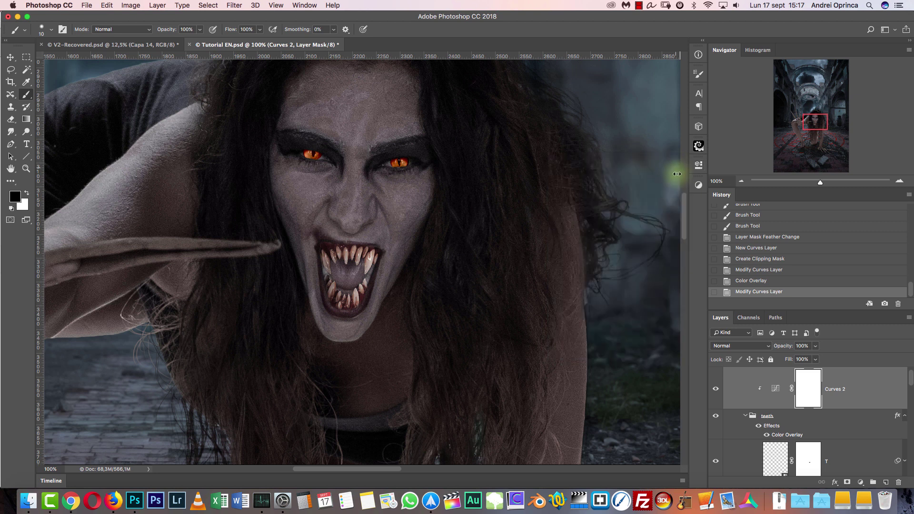
Set the teeth group's Color Overlay opacity to 55% and collapse the group
{"action": "double_click", "coordinate": [782, 436]}
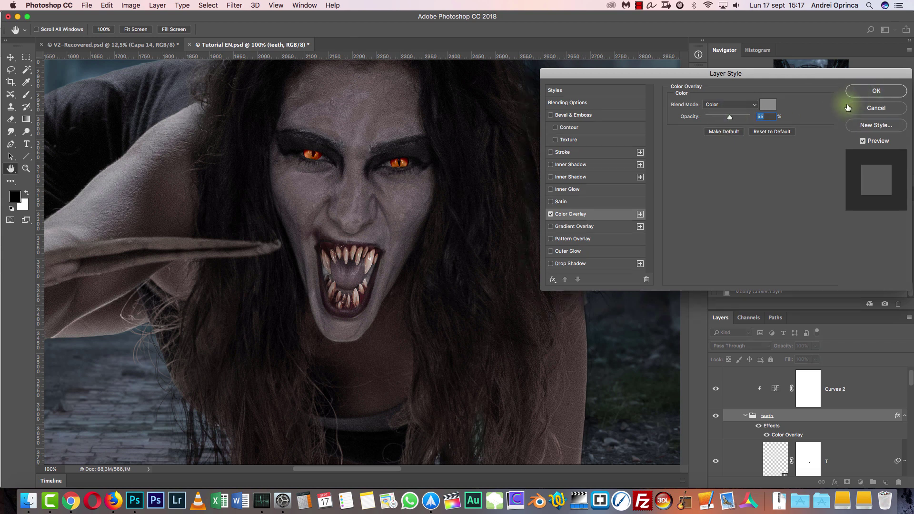
{"action": "left_click", "coordinate": [871, 91]}
{"action": "left_click", "coordinate": [745, 415]}
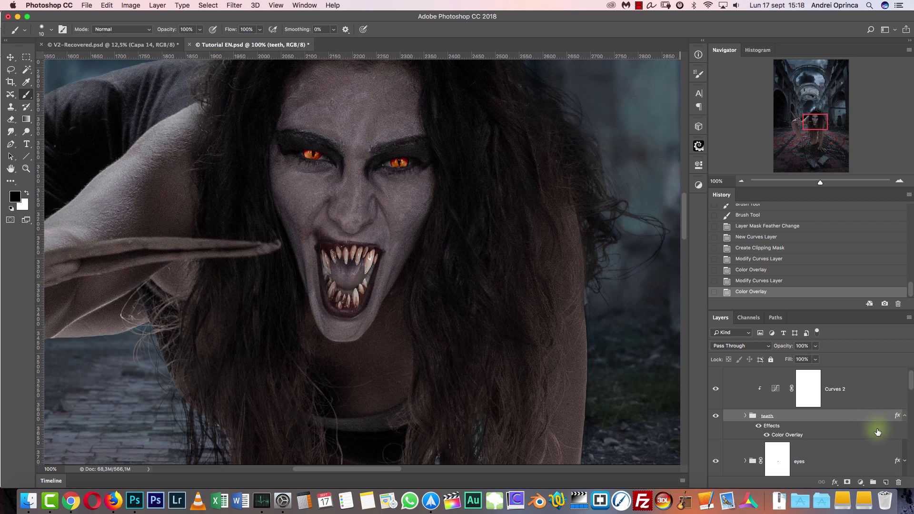
Add a clipped layer directly above the teeth group and rename it teeth shadow
{"action": "left_click", "coordinate": [885, 482]}
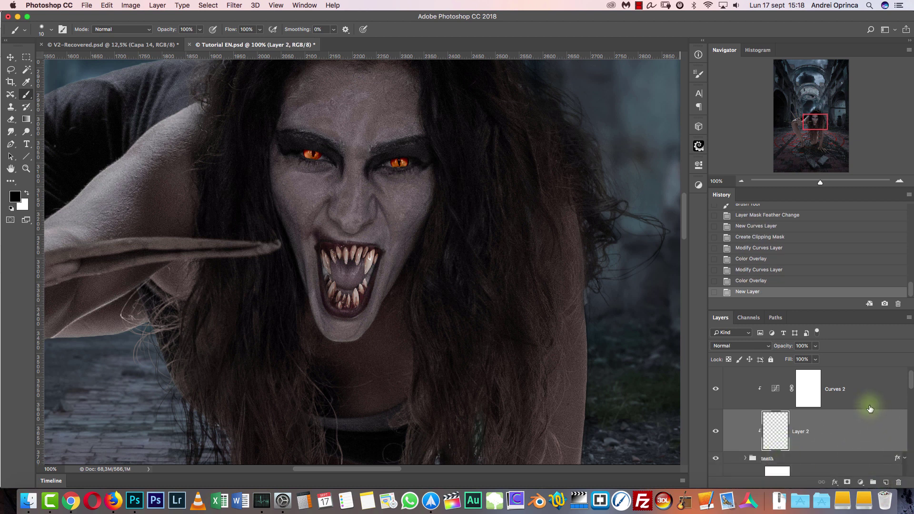
{"action": "left_click_drag", "start_coordinate": [827, 310], "coordinate": [838, 246]}
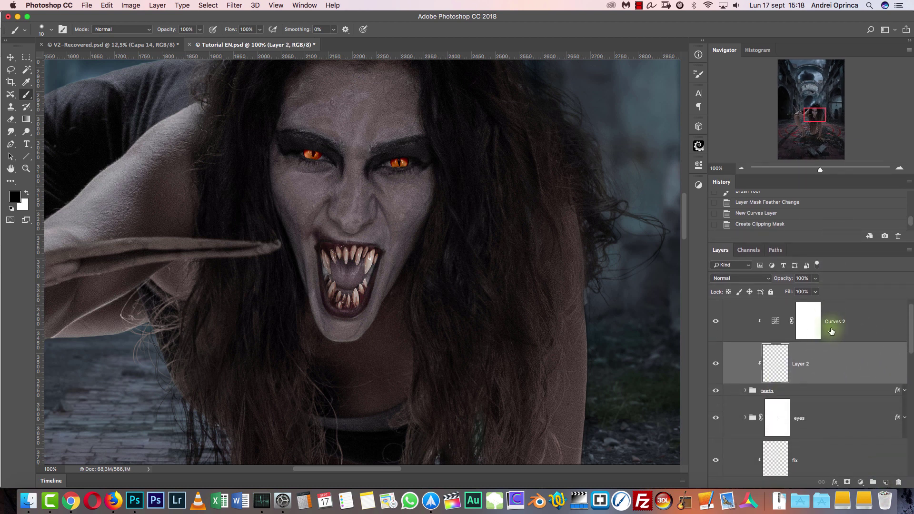
{"action": "left_click", "coordinate": [777, 333]}
{"action": "left_click", "coordinate": [829, 363]}
{"action": "key", "text": "Return"}
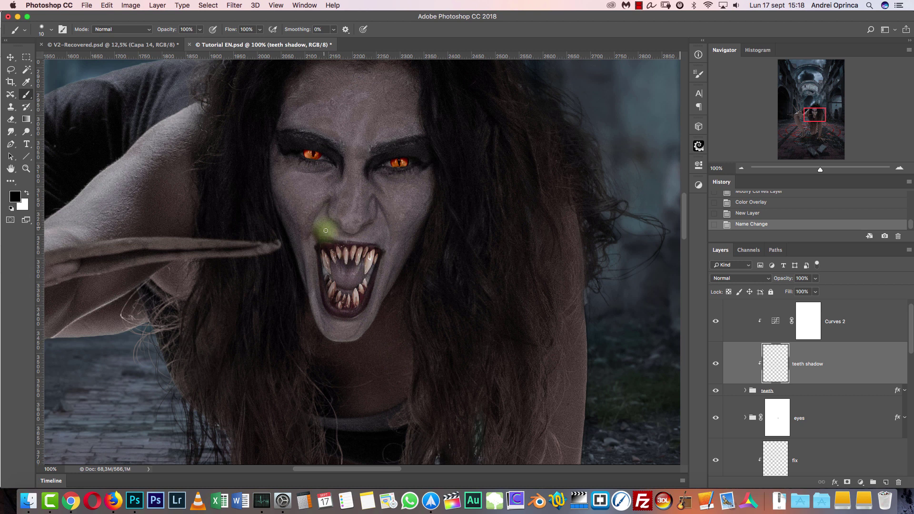
Try painting black shadow over the upper gums with a size 35 brush at full strength, and clear the layer
{"action": "key", "text": "bracketright"}
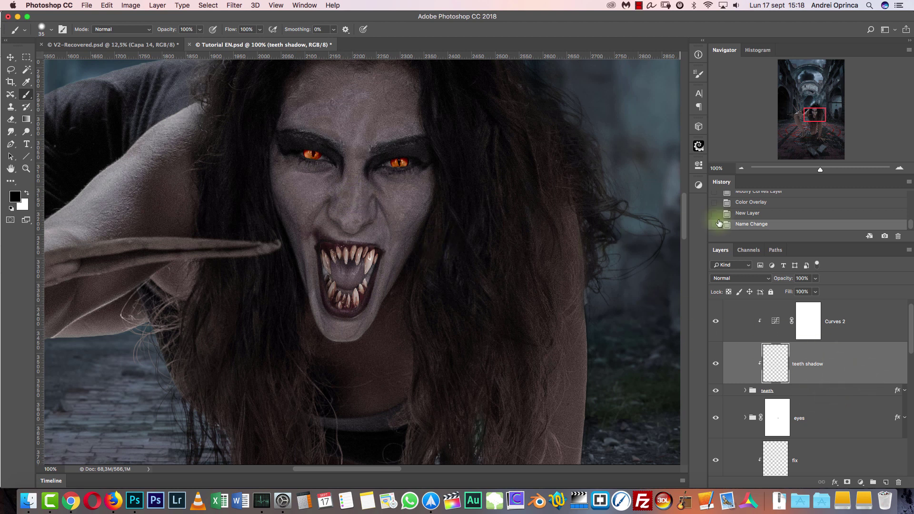
{"action": "left_click", "coordinate": [894, 167]}
{"action": "left_click", "coordinate": [809, 115]}
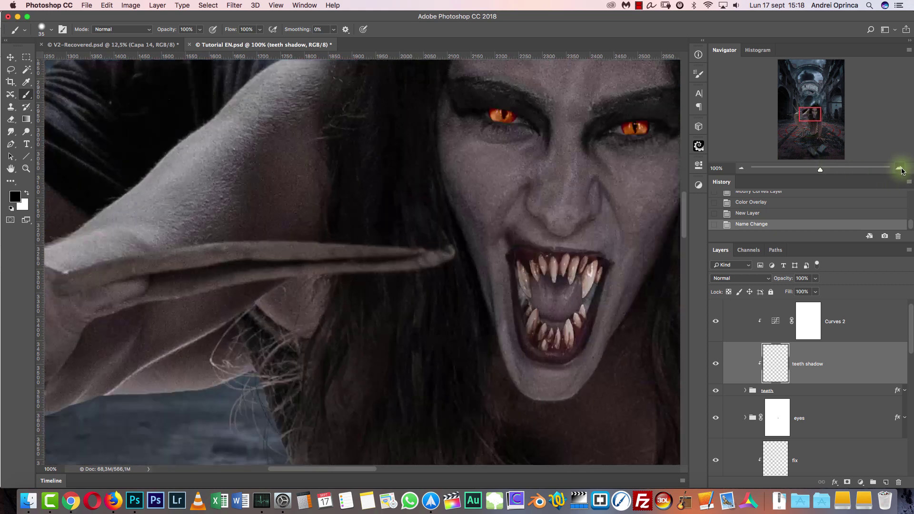
{"action": "left_click", "coordinate": [901, 169]}
{"action": "left_click", "coordinate": [901, 169]}
{"action": "left_click_drag", "start_coordinate": [600, 264], "coordinate": [240, 238]}
{"action": "mouse_move", "coordinate": [495, 219]}
{"action": "left_mouse_down"}
{"action": "mouse_move", "coordinate": [457, 202]}
{"action": "mouse_move", "coordinate": [499, 216]}
{"action": "left_mouse_up"}
{"action": "left_click_drag", "start_coordinate": [499, 217], "coordinate": [447, 202]}
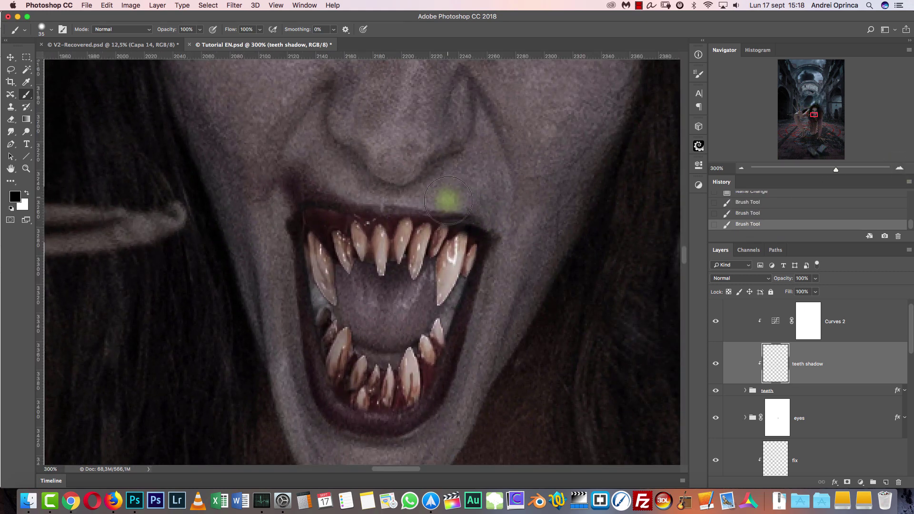
{"action": "key", "text": "super+a"}
{"action": "key", "text": "BackSpace"}
{"action": "key", "text": "super+d"}
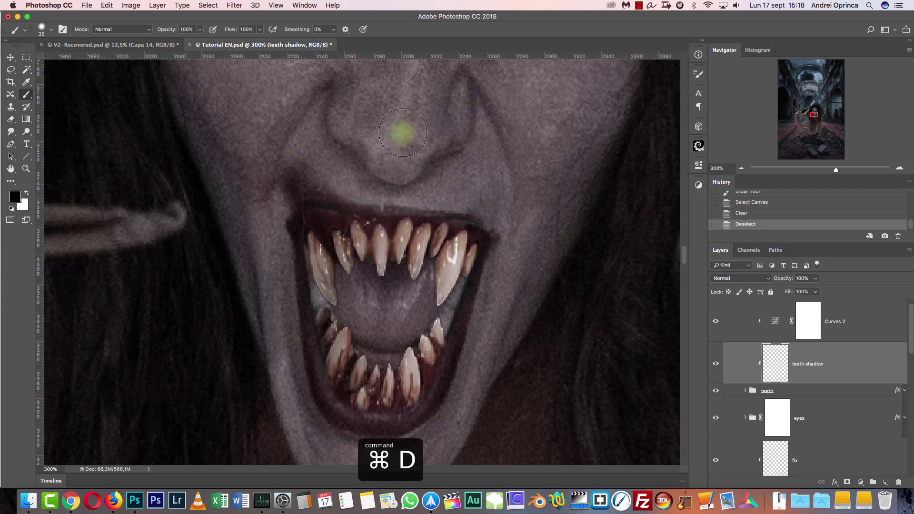
Paint soft black shadow across the upper gums with a size 35 brush at 50% opacity and 20% flow
{"action": "key", "text": "5"}
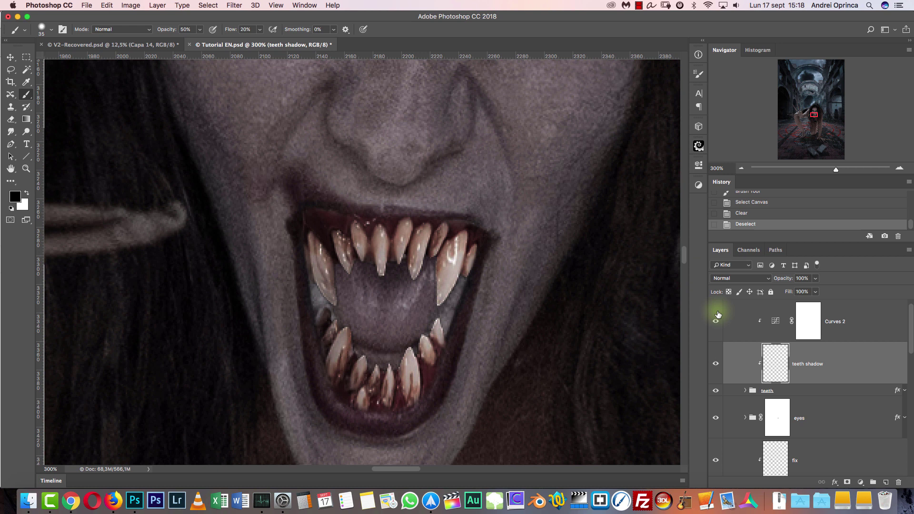
{"action": "key", "text": "bracketright"}
{"action": "key", "text": "bracketright"}
{"action": "key", "text": "bracketleft"}
{"action": "key", "text": "bracketleft"}
{"action": "left_click_drag", "start_coordinate": [317, 214], "coordinate": [349, 206]}
{"action": "mouse_move", "coordinate": [302, 221]}
{"action": "left_mouse_down"}
{"action": "mouse_move", "coordinate": [323, 212]}
{"action": "mouse_move", "coordinate": [410, 221]}
{"action": "left_mouse_up"}
{"action": "left_click_drag", "start_coordinate": [474, 219], "coordinate": [486, 213]}
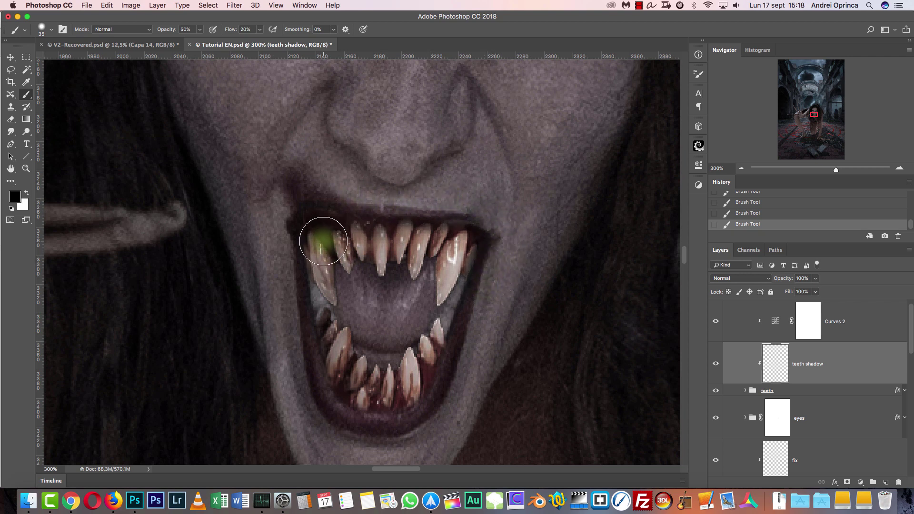
Shade the outer teeth and the bases of the lower teeth in black, using brush sizes 20 and 35
{"action": "key", "text": "bracketleft"}
{"action": "key", "text": "bracketleft"}
{"action": "key", "text": "bracketleft"}
{"action": "key", "text": "bracketleft"}
{"action": "key", "text": "bracketleft"}
{"action": "key", "text": "bracketleft"}
{"action": "key", "text": "bracketleft"}
{"action": "key", "text": "bracketleft"}
{"action": "key", "text": "bracketleft"}
{"action": "key", "text": "bracketleft"}
{"action": "key", "text": "bracketleft"}
{"action": "key", "text": "bracketleft"}
{"action": "key", "text": "bracketleft"}
{"action": "key", "text": "bracketleft"}
{"action": "key", "text": "bracketleft"}
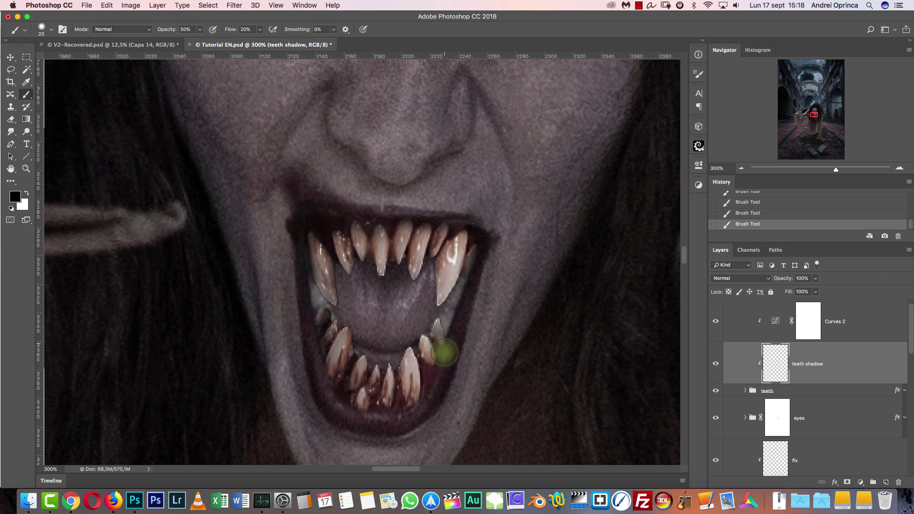
{"action": "key", "text": "bracketright"}
{"action": "key", "text": "bracketright"}
{"action": "key", "text": "bracketright"}
{"action": "key", "text": "bracketright"}
{"action": "key", "text": "bracketright"}
{"action": "key", "text": "bracketright"}
{"action": "key", "text": "bracketright"}
{"action": "key", "text": "bracketright"}
{"action": "key", "text": "bracketright"}
{"action": "key", "text": "bracketright"}
{"action": "key", "text": "bracketright"}
{"action": "key", "text": "bracketright"}
{"action": "key", "text": "bracketright"}
{"action": "key", "text": "bracketright"}
{"action": "key", "text": "bracketright"}
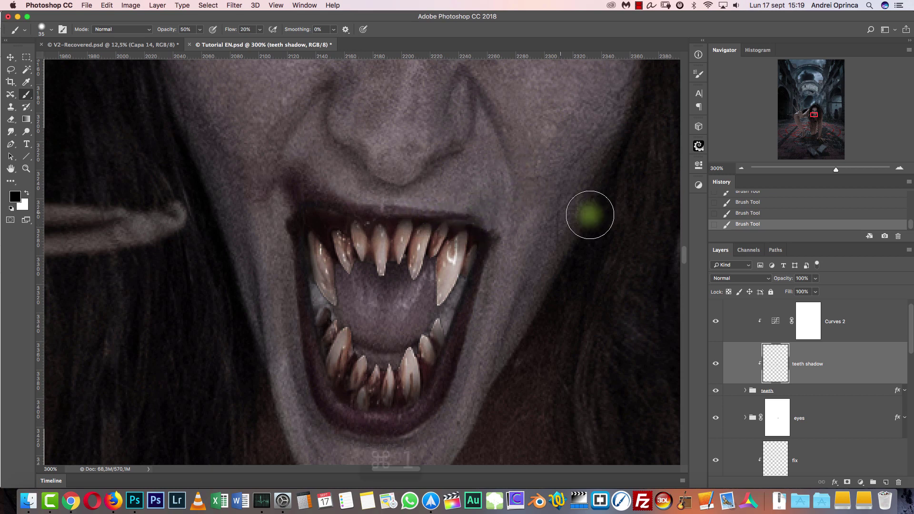
{"action": "key", "text": "super+1"}
{"action": "left_click", "coordinate": [899, 168]}
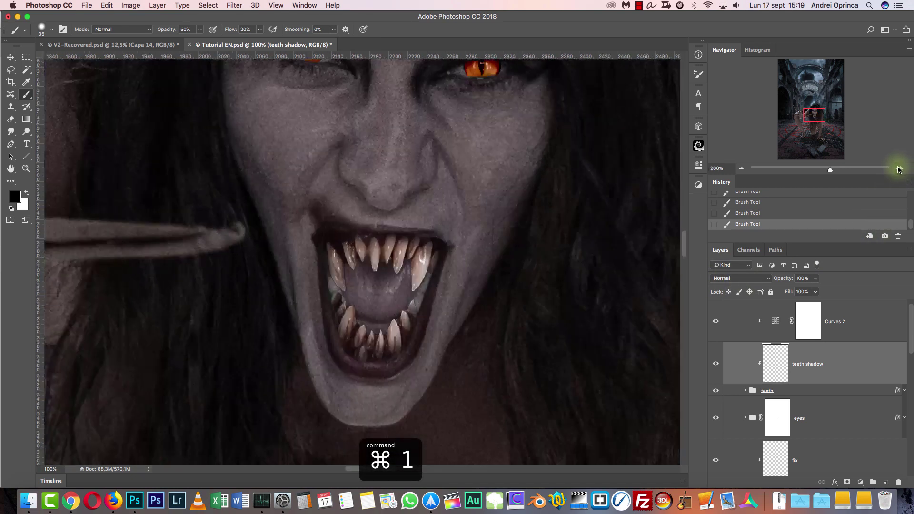
{"action": "left_click", "coordinate": [899, 168]}
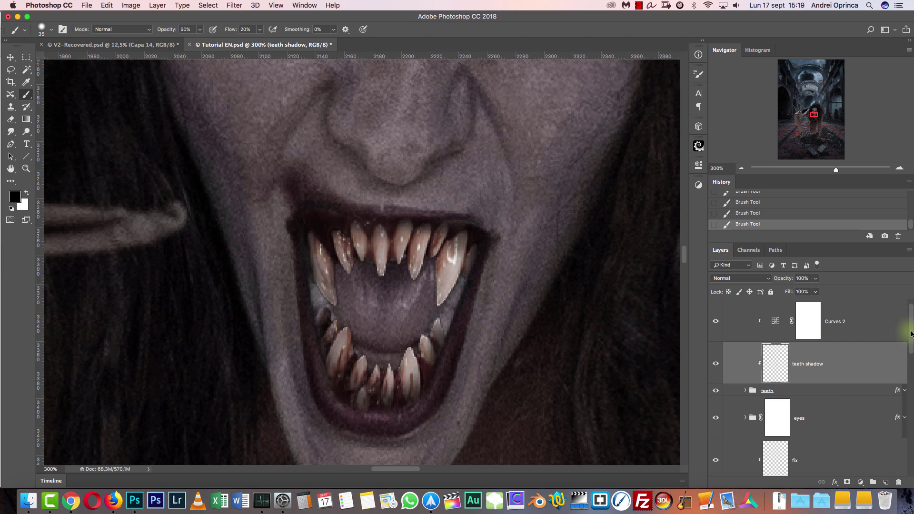
Select the darkness layer and set the foreground color to dark gray #3a3537
{"action": "scroll", "coordinate": [857, 383], "scroll_direction": "down", "scroll_amount": 5}
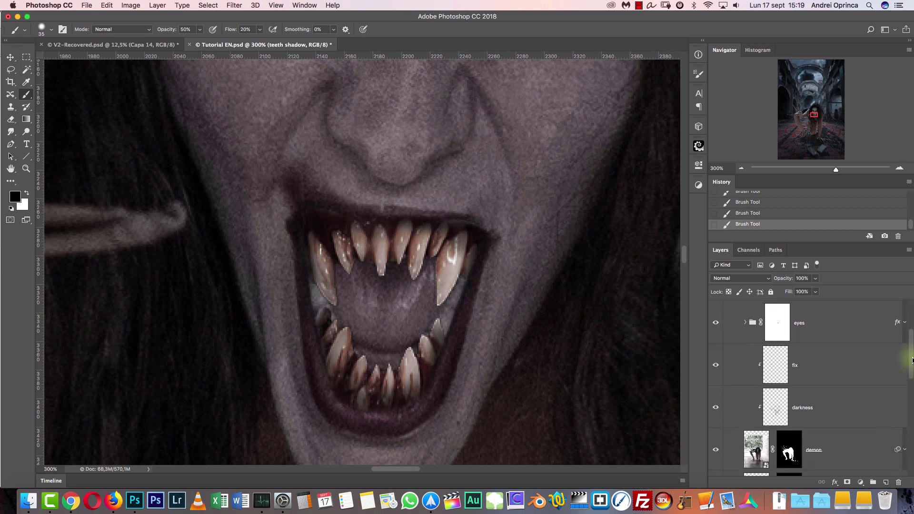
{"action": "left_click", "coordinate": [844, 389]}
{"action": "left_click", "coordinate": [716, 385]}
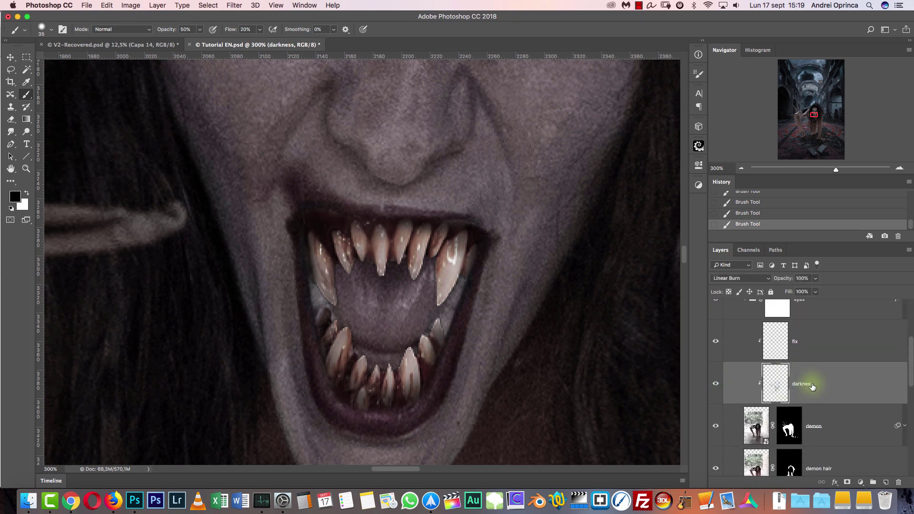
{"action": "key", "text": "bracketleft"}
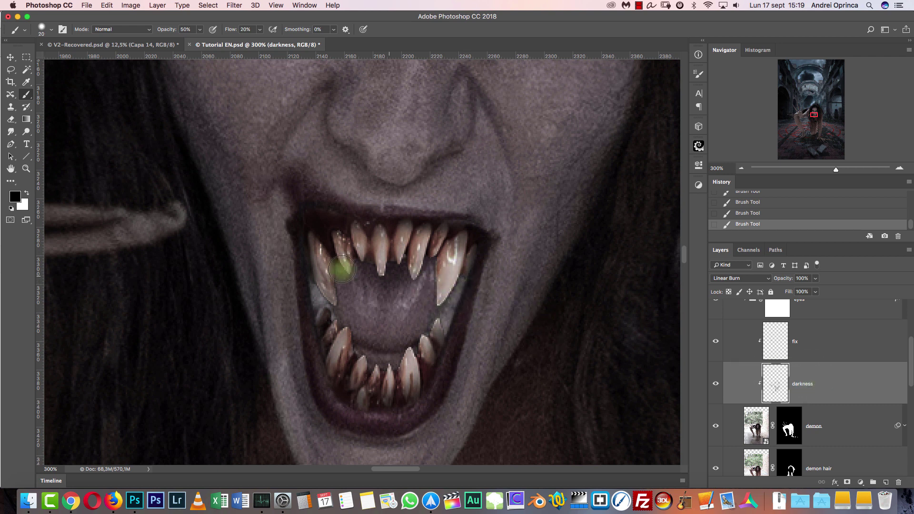
{"action": "left_click", "coordinate": [15, 196]}
{"action": "left_click", "coordinate": [417, 321]}
{"action": "left_click_drag", "start_coordinate": [672, 232], "coordinate": [661, 231]}
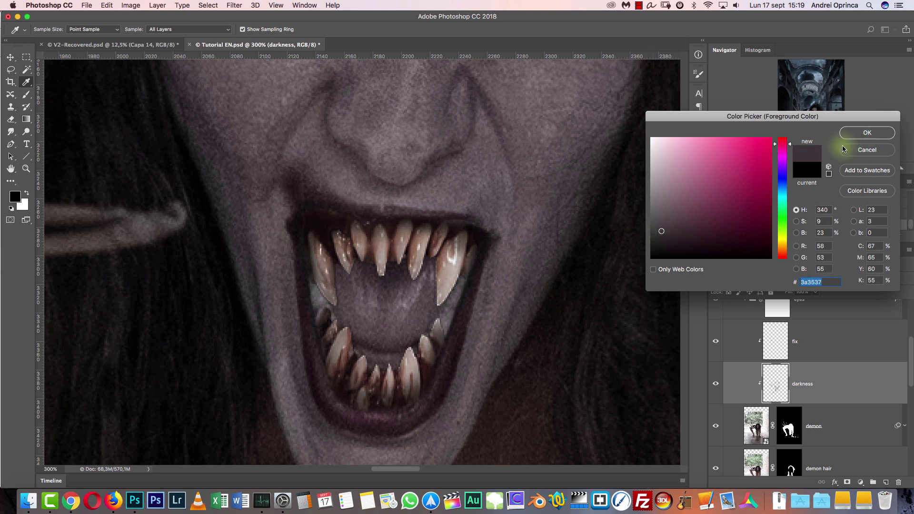
{"action": "left_click", "coordinate": [862, 135]}
Darken the tongue and the inside of the mouth behind the teeth, using a brush size up to 35
{"action": "mouse_move", "coordinate": [461, 272]}
{"action": "left_mouse_down"}
{"action": "mouse_move", "coordinate": [438, 340]}
{"action": "mouse_move", "coordinate": [449, 288]}
{"action": "mouse_move", "coordinate": [436, 263]}
{"action": "mouse_move", "coordinate": [405, 332]}
{"action": "mouse_move", "coordinate": [407, 325]}
{"action": "mouse_move", "coordinate": [380, 326]}
{"action": "mouse_move", "coordinate": [325, 303]}
{"action": "mouse_move", "coordinate": [320, 279]}
{"action": "mouse_move", "coordinate": [326, 326]}
{"action": "mouse_move", "coordinate": [319, 295]}
{"action": "mouse_move", "coordinate": [340, 341]}
{"action": "mouse_move", "coordinate": [422, 299]}
{"action": "left_mouse_up"}
{"action": "key", "text": "bracketright"}
{"action": "mouse_move", "coordinate": [388, 300]}
{"action": "left_mouse_down"}
{"action": "mouse_move", "coordinate": [464, 302]}
{"action": "mouse_move", "coordinate": [459, 297]}
{"action": "mouse_move", "coordinate": [441, 317]}
{"action": "mouse_move", "coordinate": [338, 278]}
{"action": "mouse_move", "coordinate": [328, 305]}
{"action": "mouse_move", "coordinate": [357, 336]}
{"action": "mouse_move", "coordinate": [400, 356]}
{"action": "left_mouse_up"}
Compare the mouth with and without the darkness layer, and examine the monster's face and body at several zoom levels
{"action": "key", "text": "super+1"}
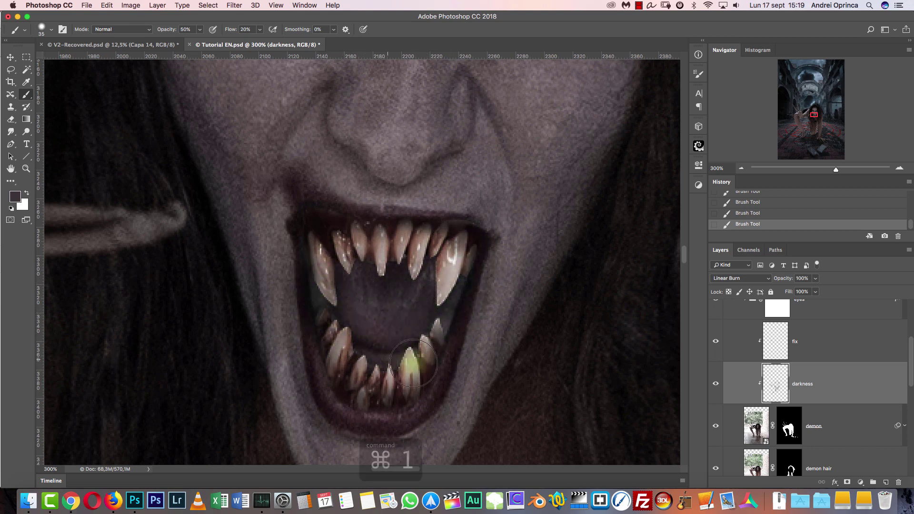
{"action": "left_click", "coordinate": [715, 383]}
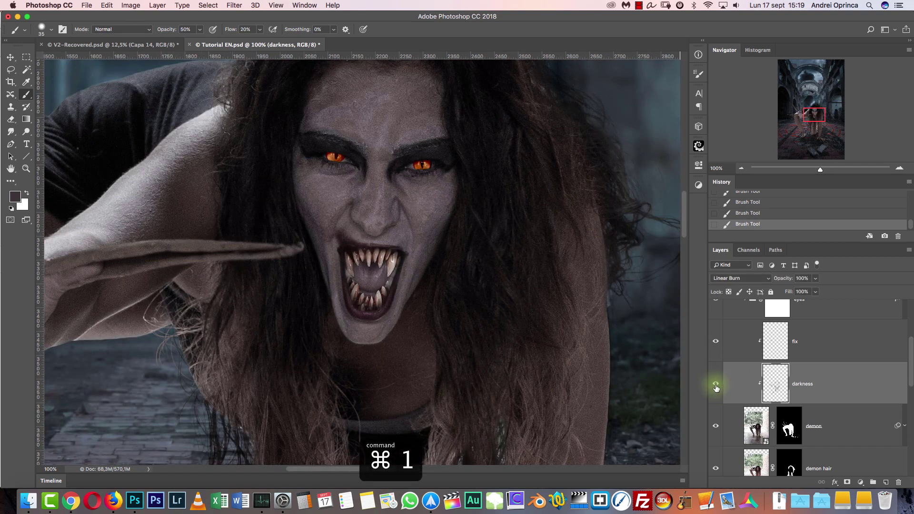
{"action": "left_click", "coordinate": [716, 383]}
{"action": "left_click", "coordinate": [741, 168]}
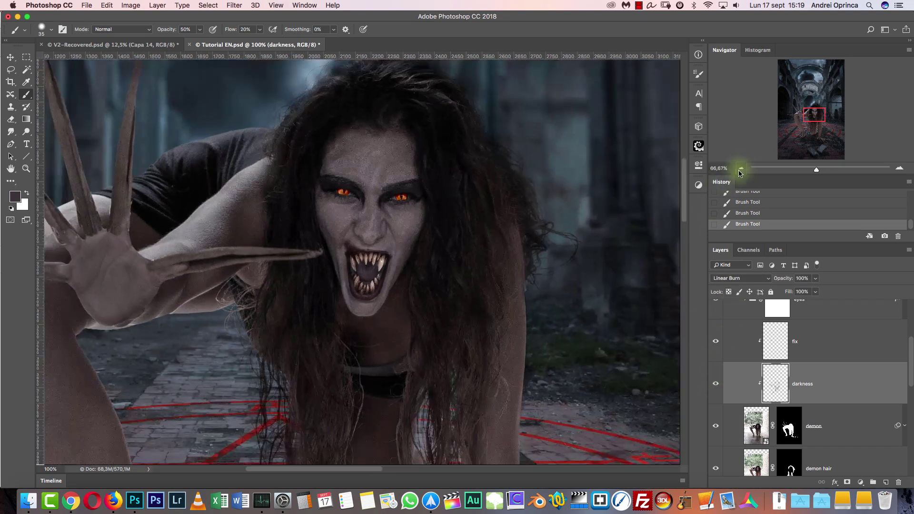
{"action": "left_click", "coordinate": [741, 168]}
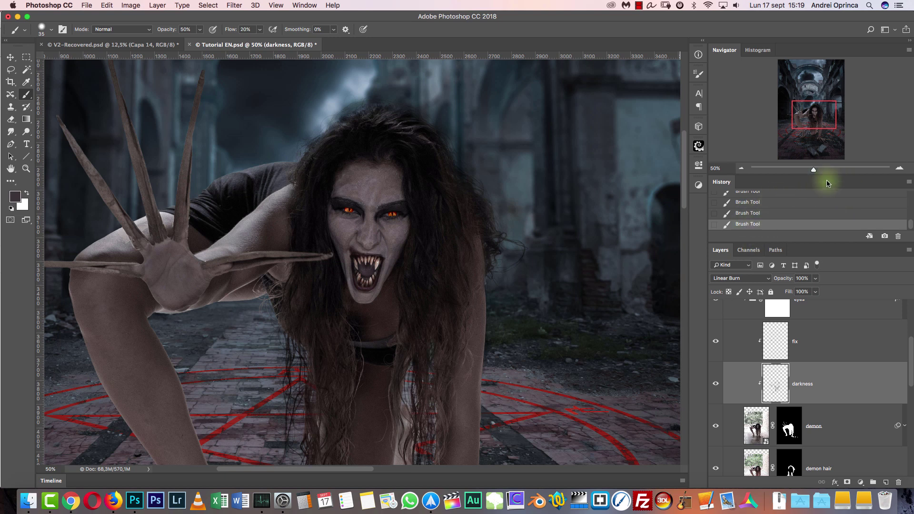
{"action": "left_click", "coordinate": [899, 169]}
{"action": "left_click", "coordinate": [899, 168]}
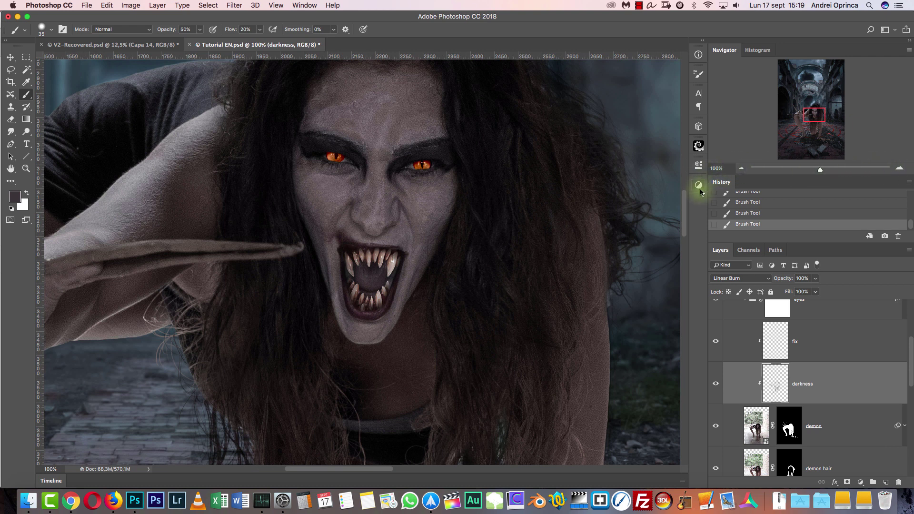
{"action": "left_click", "coordinate": [741, 168]}
{"action": "left_click", "coordinate": [741, 168]}
{"action": "left_click_drag", "start_coordinate": [408, 325], "coordinate": [448, 110]}
{"action": "left_click_drag", "start_coordinate": [543, 151], "coordinate": [514, 239]}
Add a layer named skin1 above the teeth's Curves adjustment, inside a new group named textures
{"action": "scroll", "coordinate": [901, 304], "scroll_direction": "up", "scroll_amount": 3}
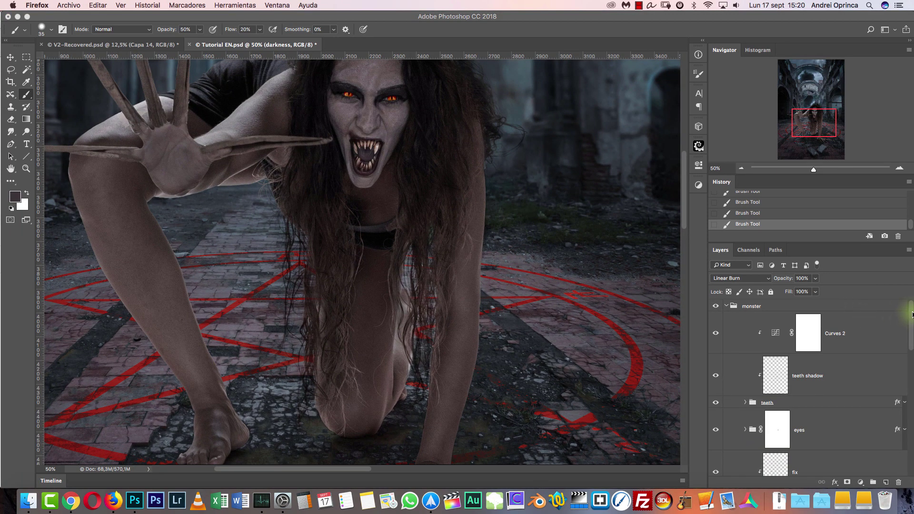
{"action": "left_click", "coordinate": [872, 338]}
{"action": "left_click", "coordinate": [874, 334]}
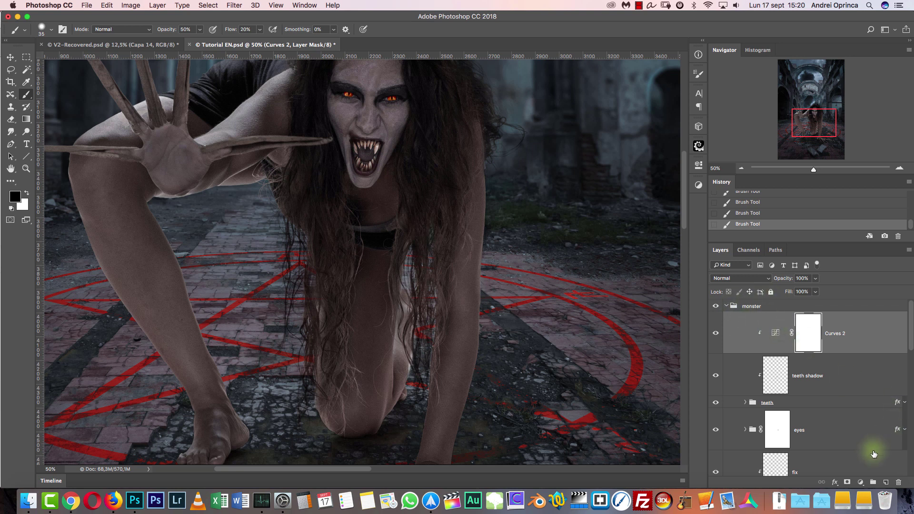
{"action": "left_click", "coordinate": [886, 482]}
{"action": "key", "text": "super+g"}
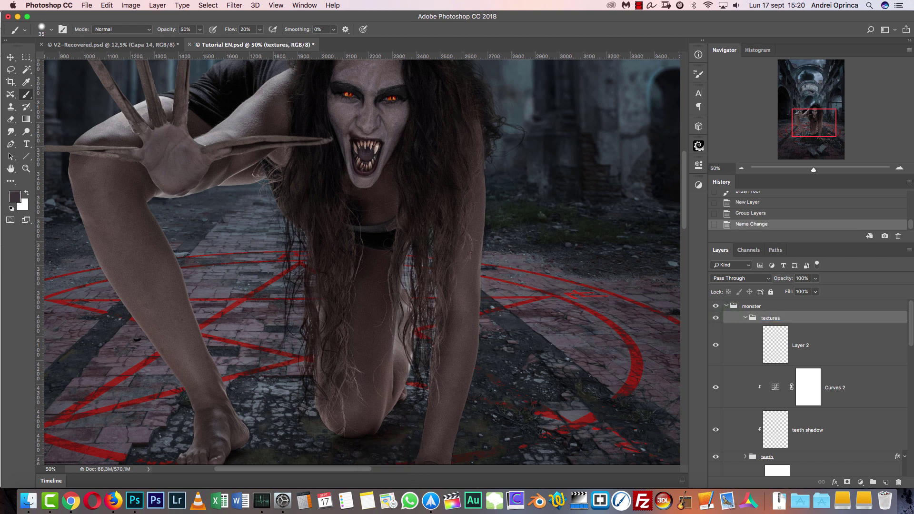
{"action": "left_click", "coordinate": [805, 346]}
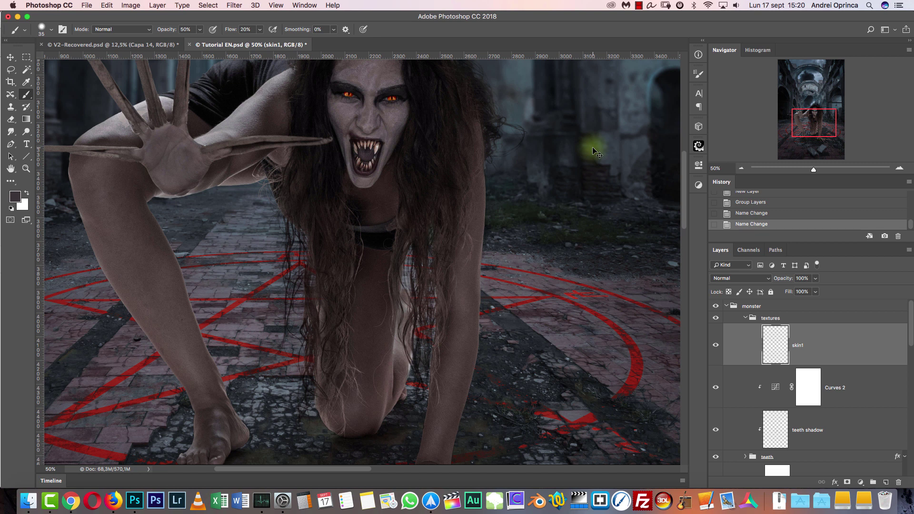
Preview the candidate stock textures and open lemur-421981-unsplash.jpg
{"action": "key", "text": "super+o"}
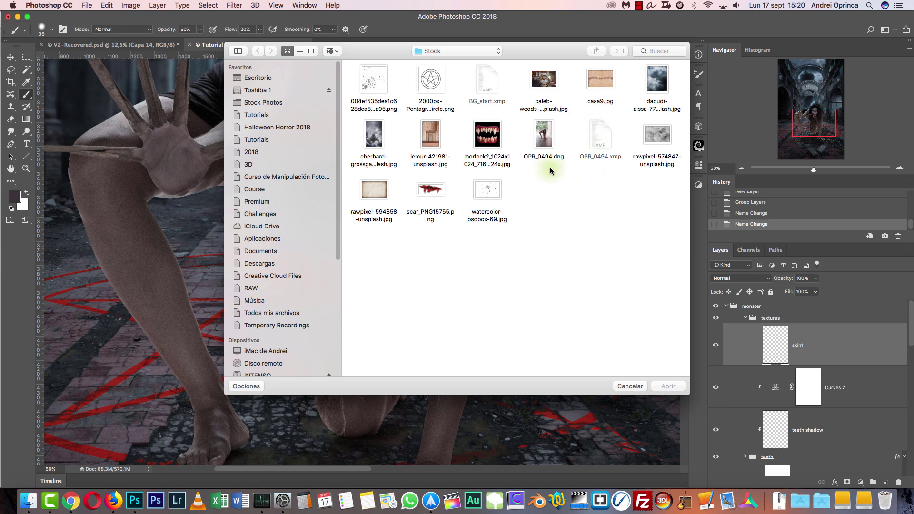
{"action": "left_click", "coordinate": [436, 148]}
{"action": "key", "text": "space"}
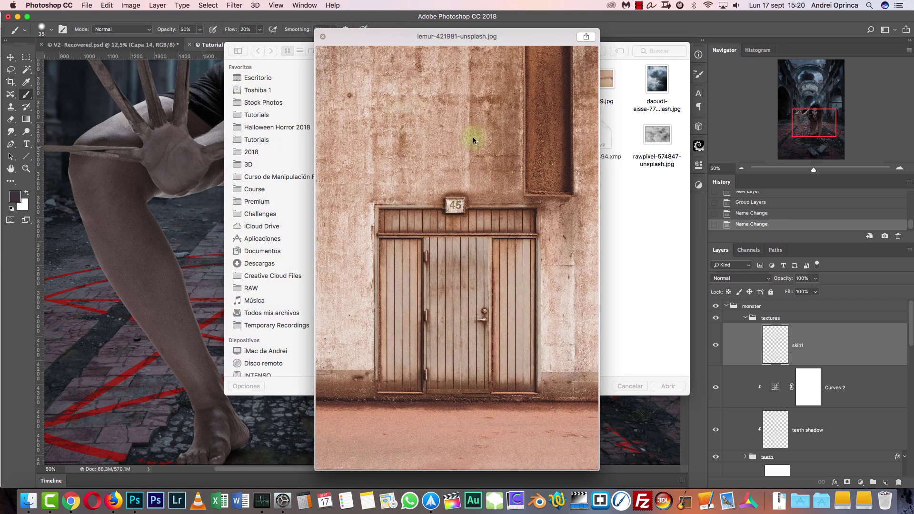
{"action": "left_click", "coordinate": [657, 136]}
{"action": "key", "text": "space"}
{"action": "left_click", "coordinate": [385, 192]}
{"action": "key", "text": "space"}
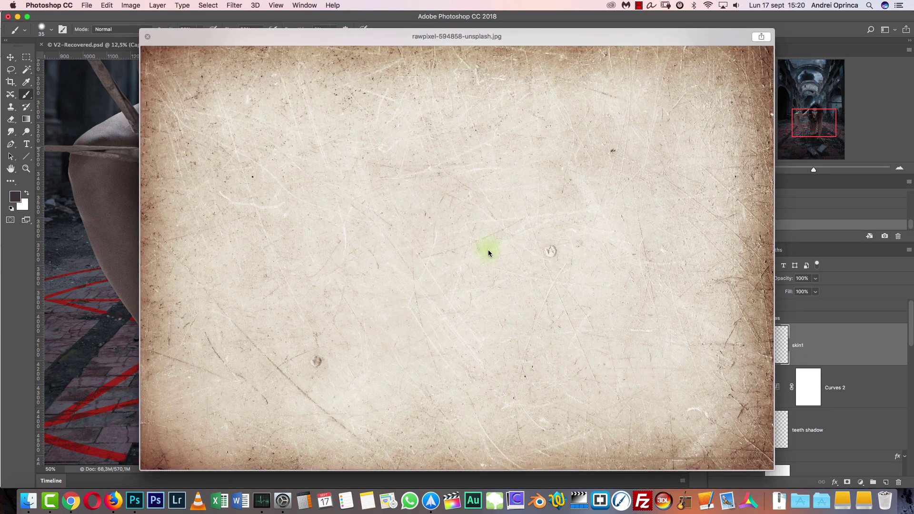
{"action": "key", "text": "space"}
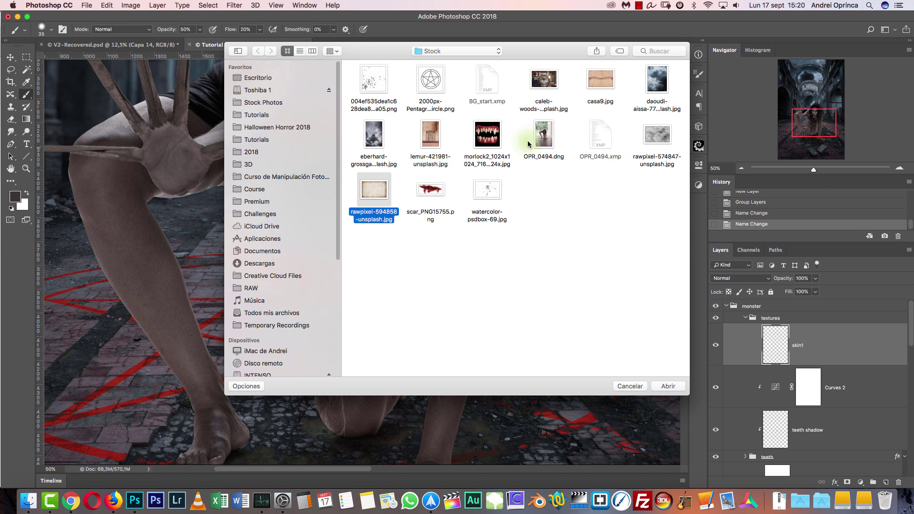
{"action": "left_click", "coordinate": [431, 139]}
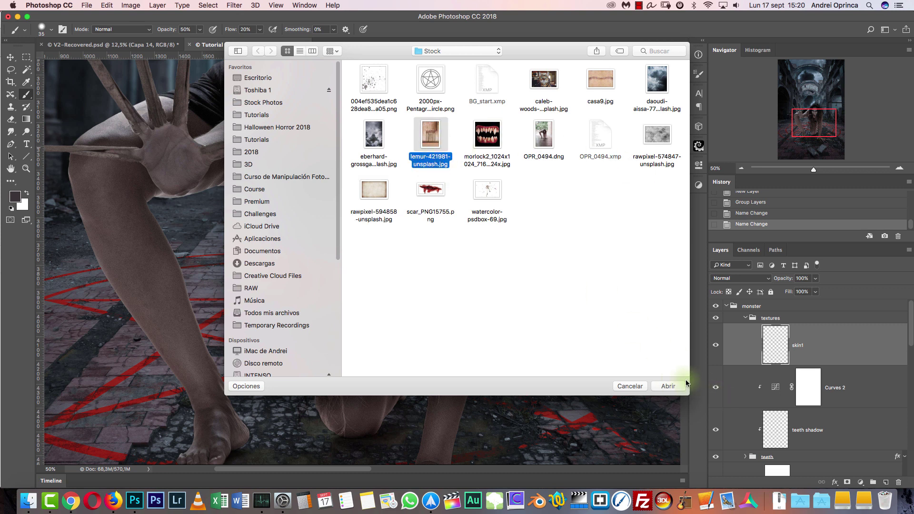
{"action": "key", "text": "Return"}
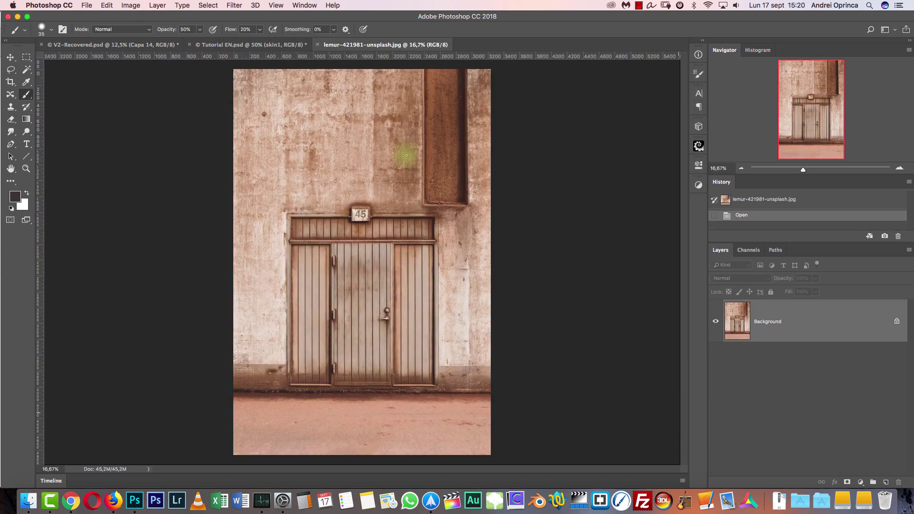
Cut a large rectangle of plain wall from above the door and close the stock image without saving
{"action": "key", "text": "super+1"}
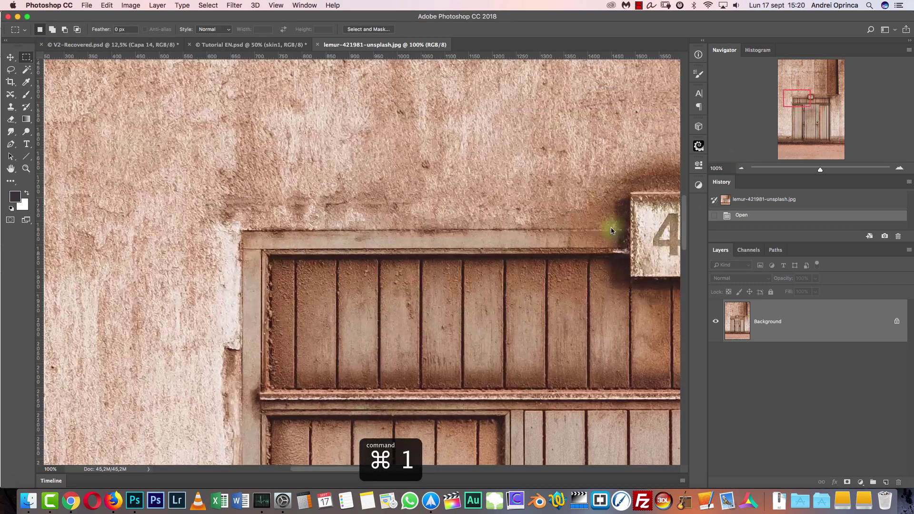
{"action": "left_click", "coordinate": [740, 168]}
{"action": "left_click", "coordinate": [740, 169]}
{"action": "left_click", "coordinate": [740, 169]}
{"action": "left_click_drag", "start_coordinate": [411, 83], "coordinate": [398, 175]}
{"action": "left_click_drag", "start_coordinate": [321, 82], "coordinate": [465, 366]}
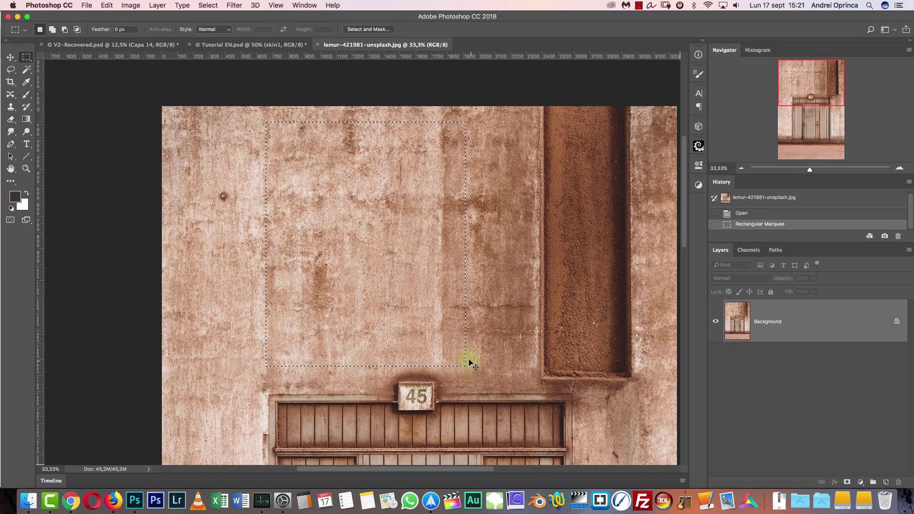
{"action": "key", "text": "super+x"}
{"action": "key", "text": "super+w"}
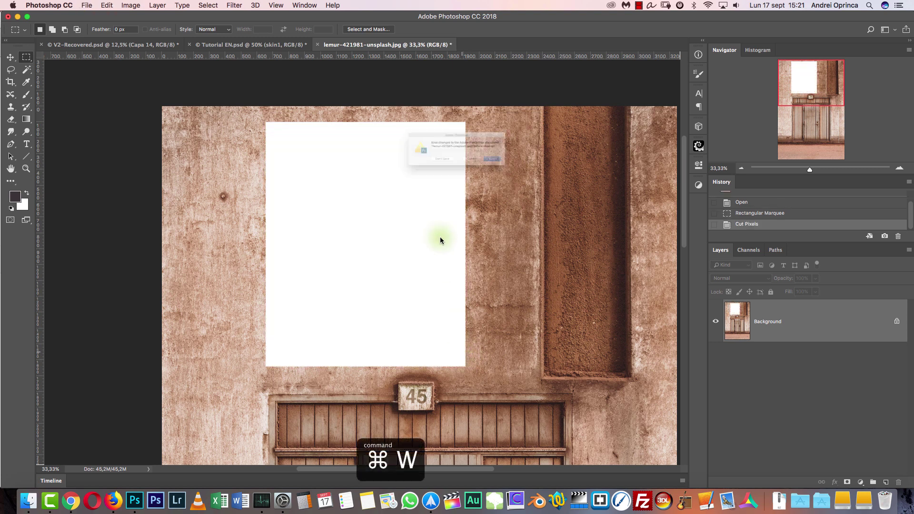
{"action": "left_click", "coordinate": [424, 170]}
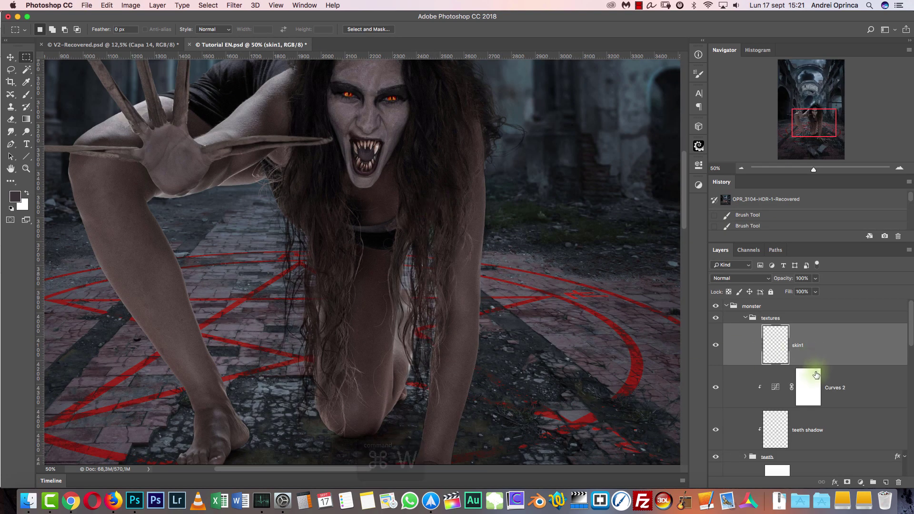
Paste the wall texture onto the skin1 layer and set its saturation to -100 with Hue/Saturation
{"action": "left_click_drag", "start_coordinate": [461, 236], "coordinate": [538, 248]}
{"action": "key", "text": "super+r"}
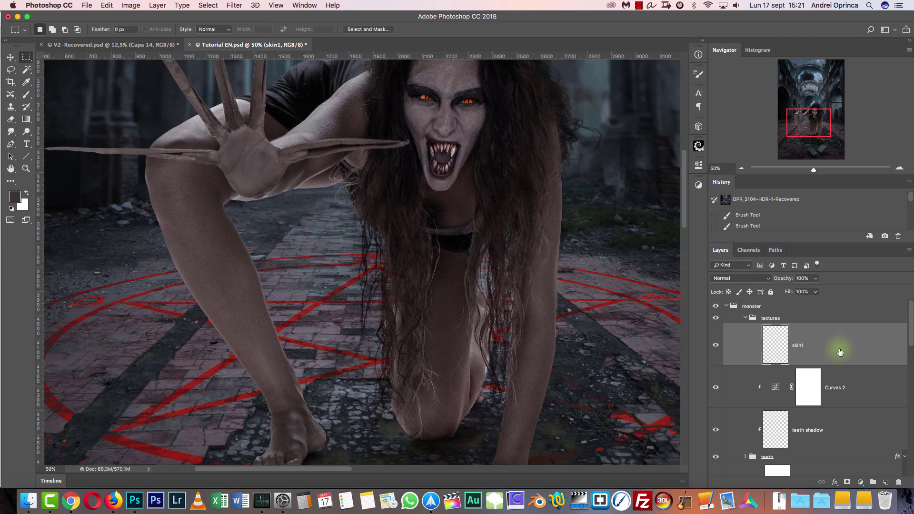
{"action": "key", "text": "super+v"}
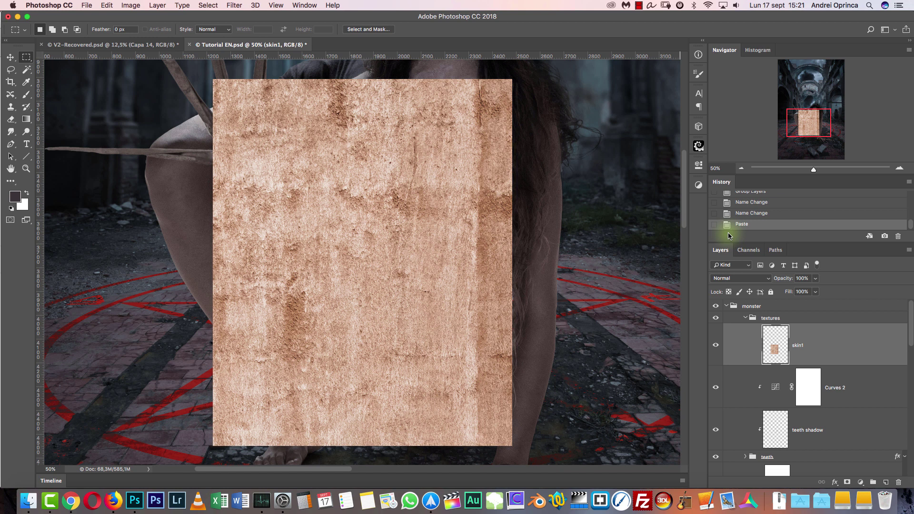
{"action": "key", "text": "super+u"}
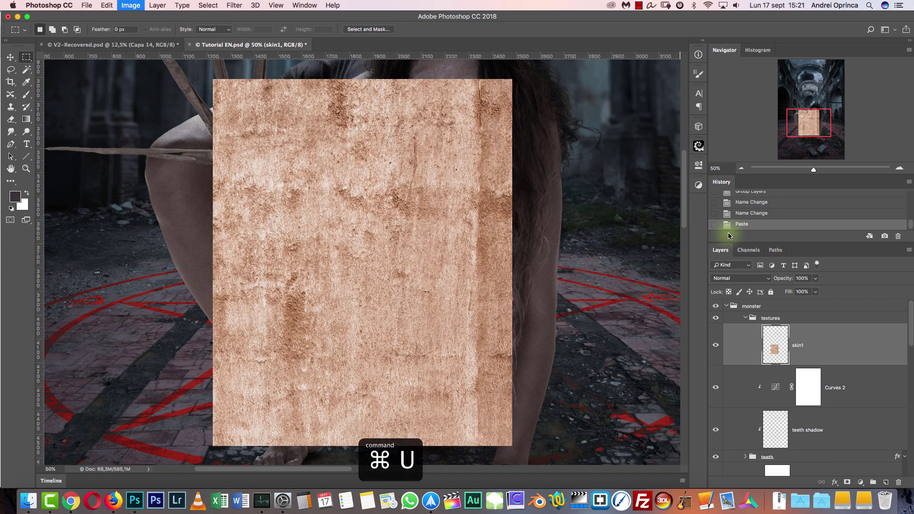
{"action": "left_click_drag", "start_coordinate": [507, 151], "coordinate": [493, 151]}
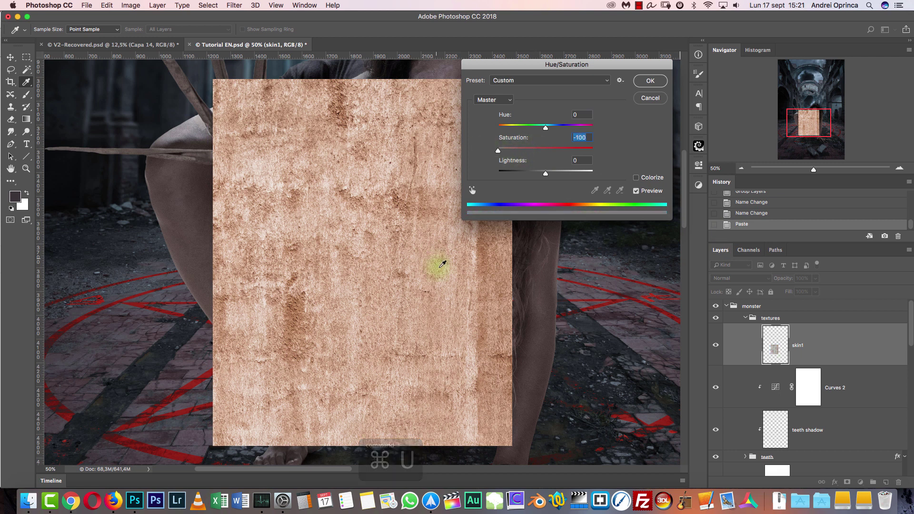
{"action": "left_click", "coordinate": [643, 86]}
Set the skin1 layer's blend mode to Multiply and move the texture over the monster's outstretched hand and bent leg
{"action": "left_click", "coordinate": [739, 279]}
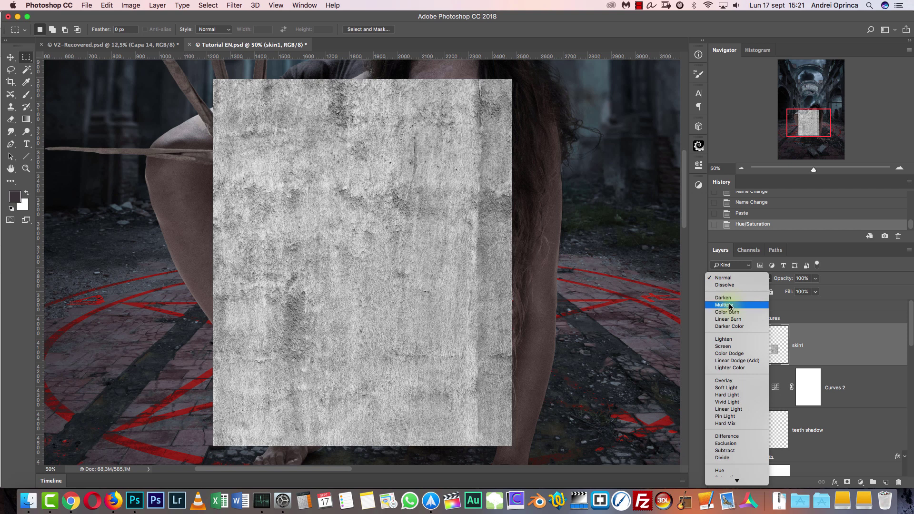
{"action": "left_click", "coordinate": [730, 305]}
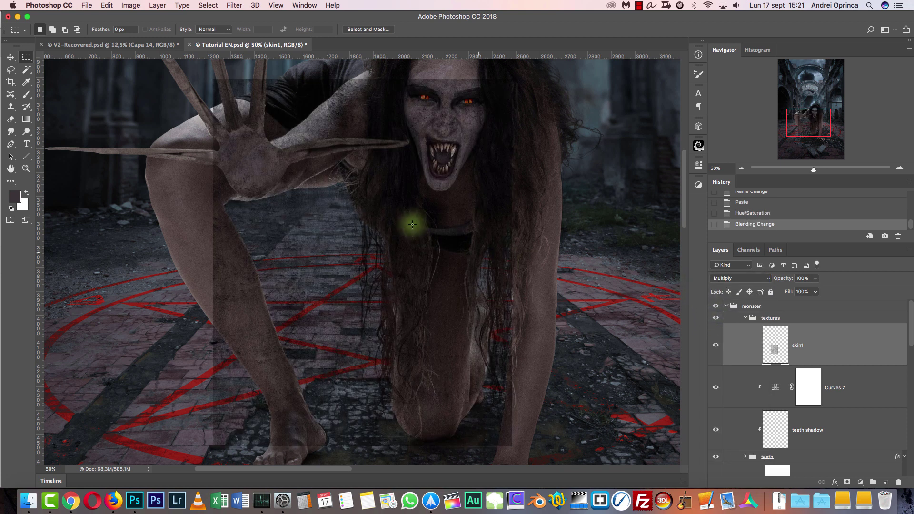
{"action": "key", "text": "v"}
{"action": "left_click_drag", "start_coordinate": [360, 245], "coordinate": [230, 262]}
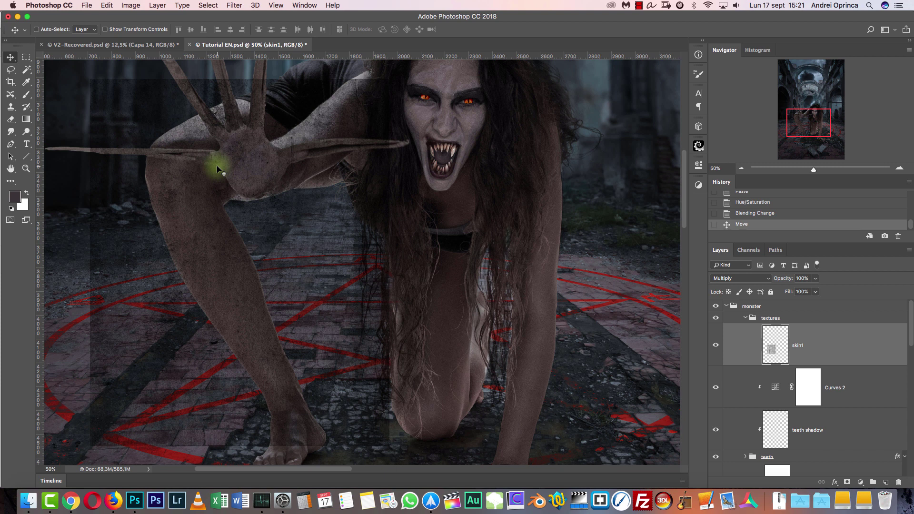
Copy the demon layer's mask onto the textures group and reselect the skin1 layer
{"action": "left_click_drag", "start_coordinate": [910, 325], "coordinate": [908, 383]}
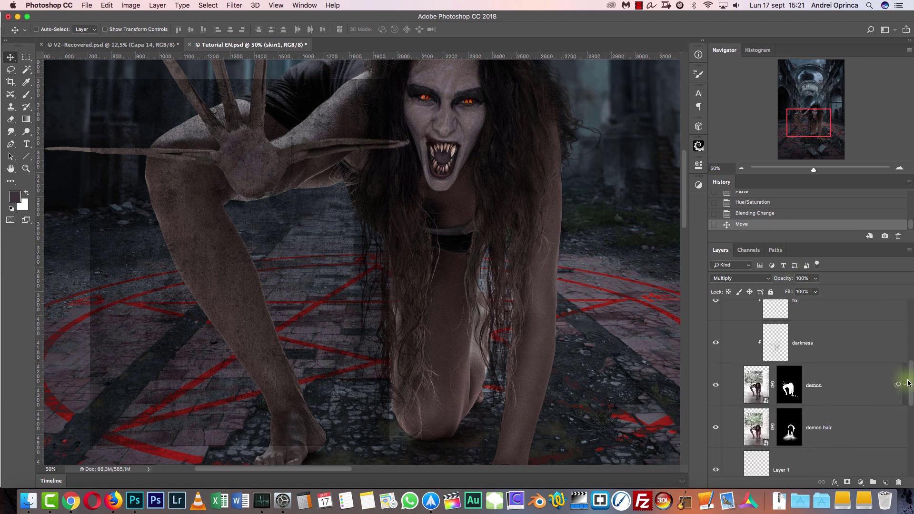
{"action": "left_click", "coordinate": [795, 384]}
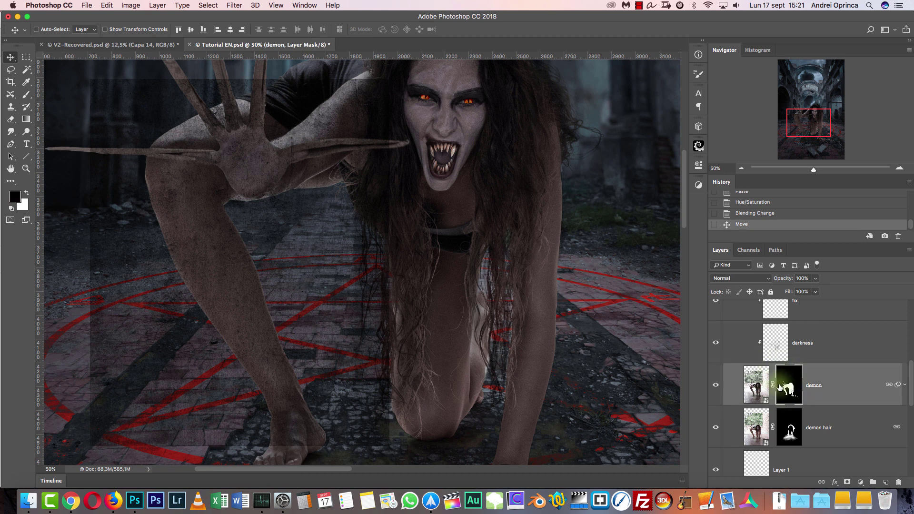
{"action": "left_click_drag", "start_coordinate": [788, 388], "coordinate": [811, 323]}
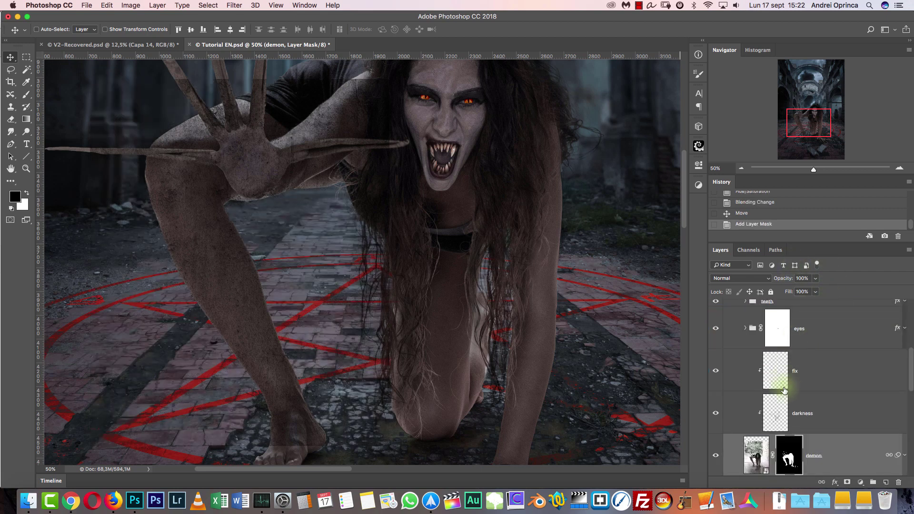
{"action": "scroll", "coordinate": [902, 345], "scroll_direction": "up", "scroll_amount": 3}
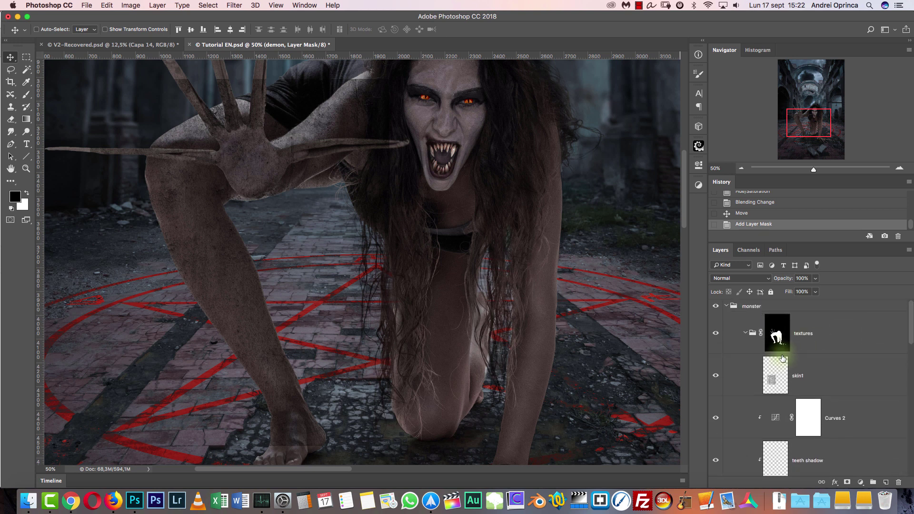
{"action": "left_click", "coordinate": [801, 362]}
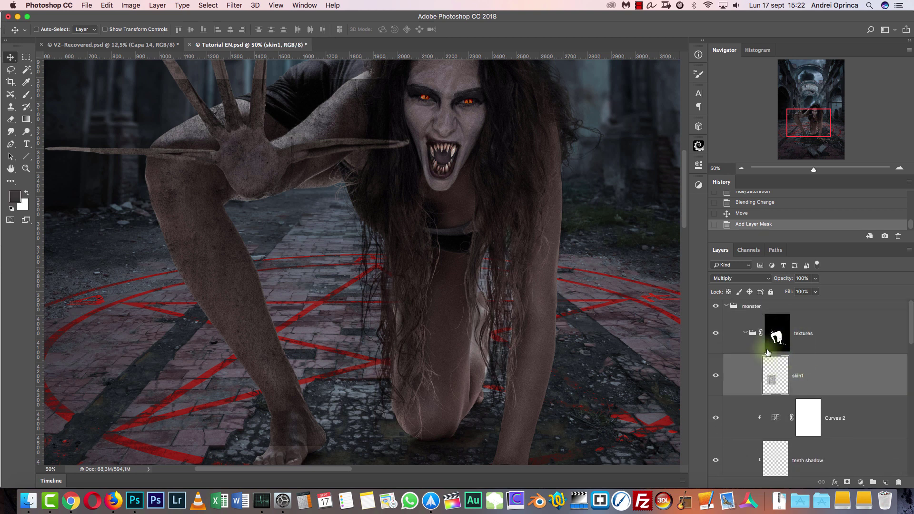
Scale the skin1 texture to about 111% with Free Transform and position it over the bent leg, foot and hand
{"action": "left_click_drag", "start_coordinate": [347, 230], "coordinate": [551, 298]}
{"action": "left_click_drag", "start_coordinate": [382, 232], "coordinate": [285, 313]}
{"action": "left_click_drag", "start_coordinate": [326, 307], "coordinate": [328, 269]}
{"action": "key", "text": "super+t"}
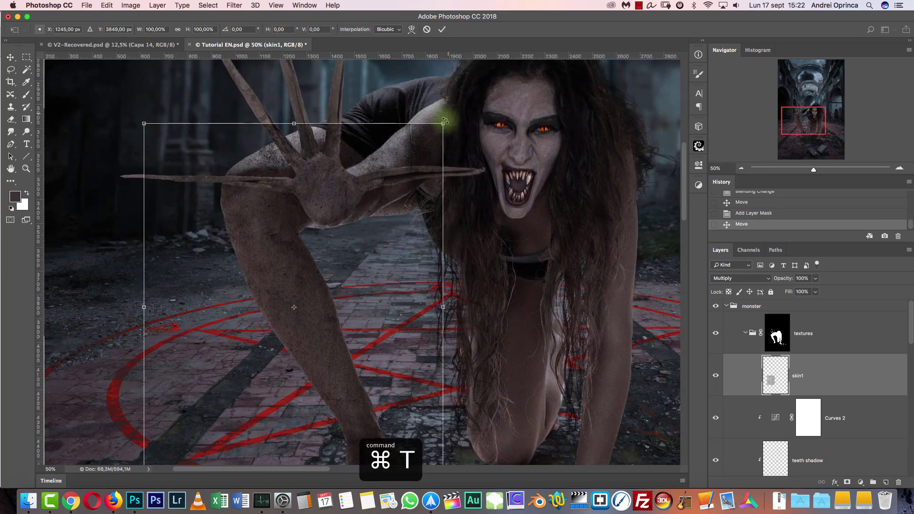
{"action": "scroll", "coordinate": [381, 196], "scroll_direction": "down", "scroll_amount": 4}
{"action": "left_click_drag", "start_coordinate": [379, 257], "coordinate": [370, 258]}
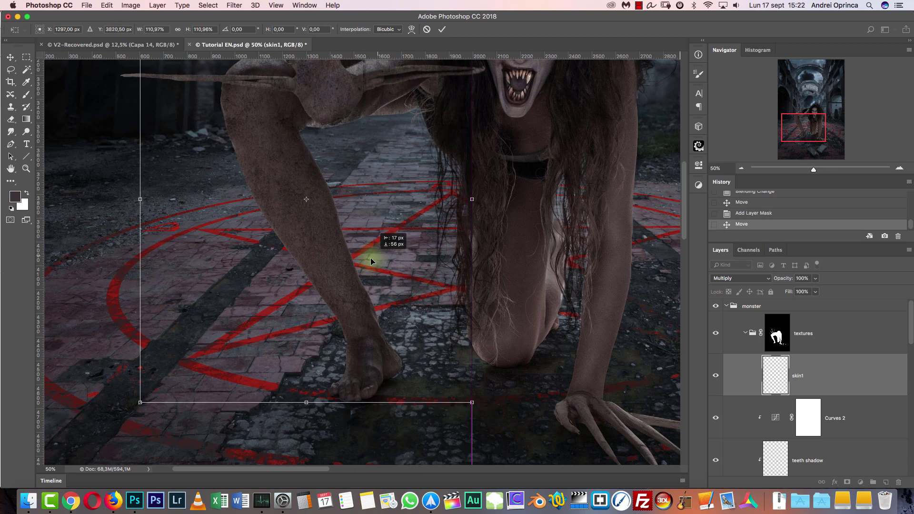
{"action": "scroll", "coordinate": [376, 267], "scroll_direction": "up", "scroll_amount": 5}
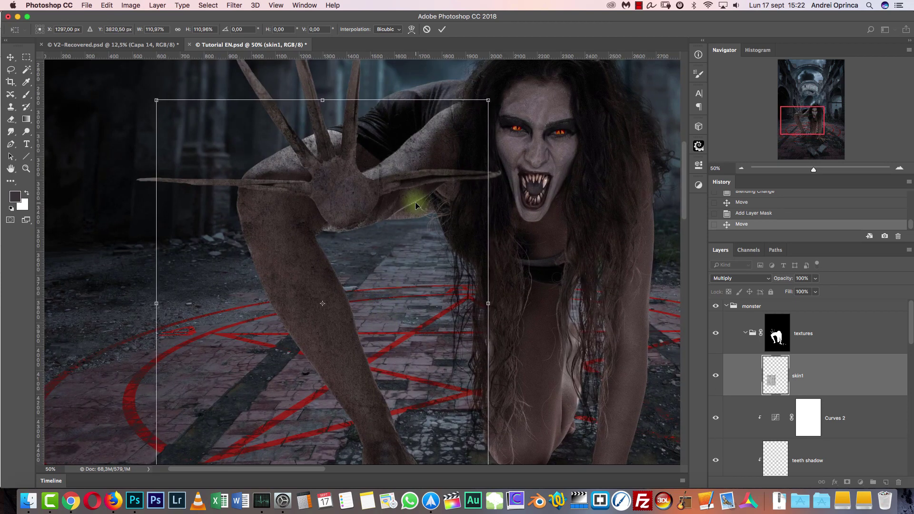
{"action": "key", "text": "Return"}
{"action": "left_click_drag", "start_coordinate": [275, 106], "coordinate": [303, 153]}
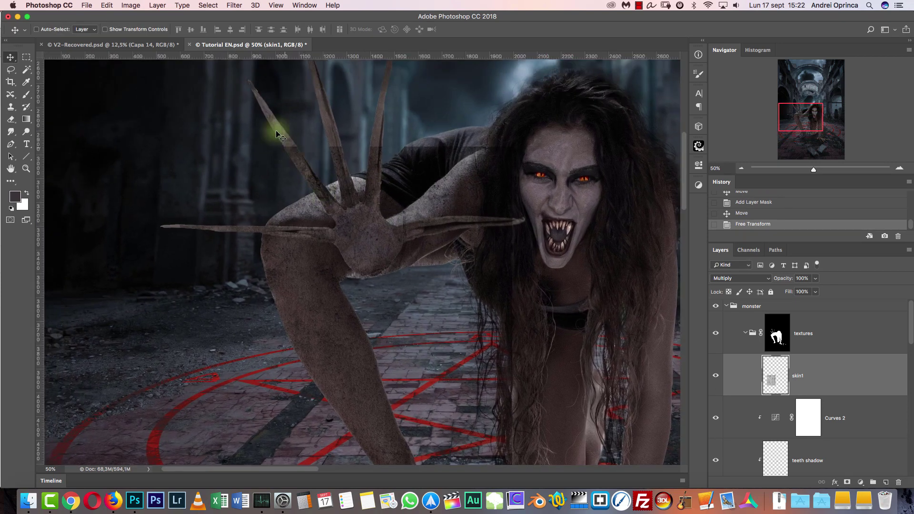
{"action": "left_click", "coordinate": [775, 333], "text": "super"}
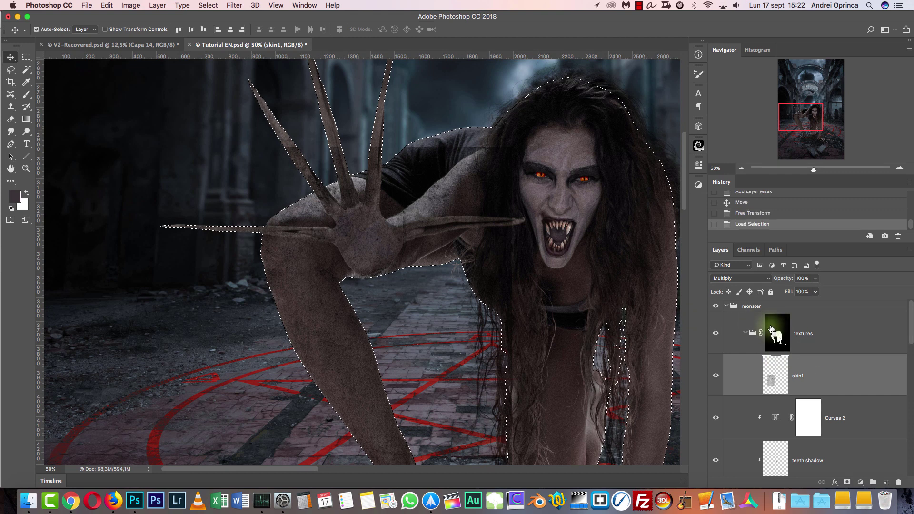
{"action": "left_click", "coordinate": [18, 73]}
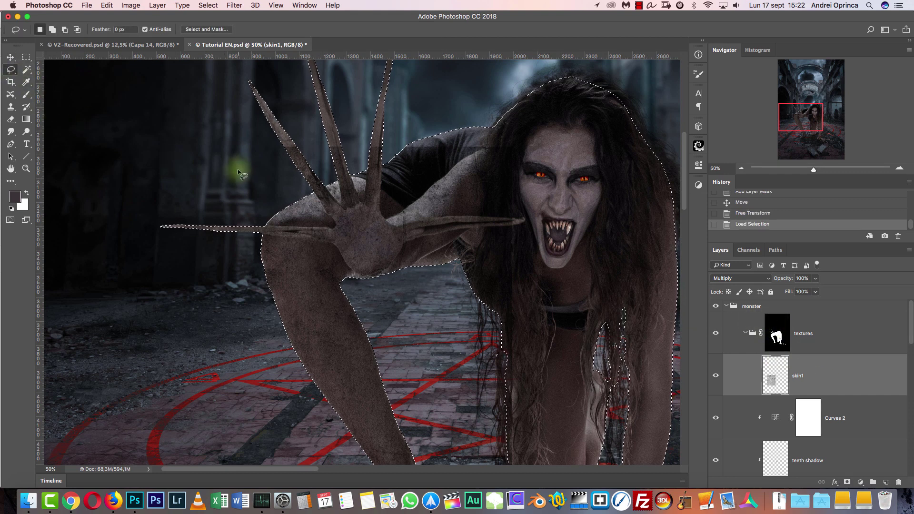
{"action": "left_click", "coordinate": [12, 71]}
{"action": "left_click", "coordinate": [7, 77]}
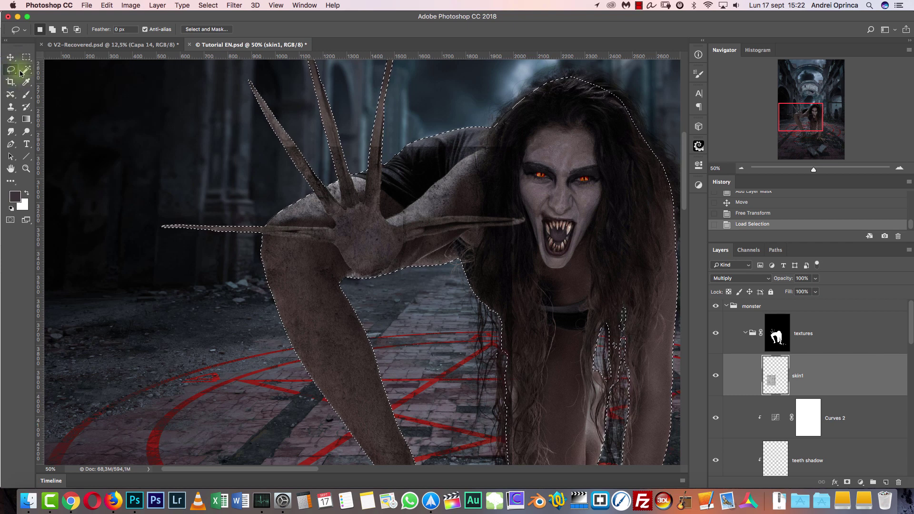
{"action": "key", "text": "super+d"}
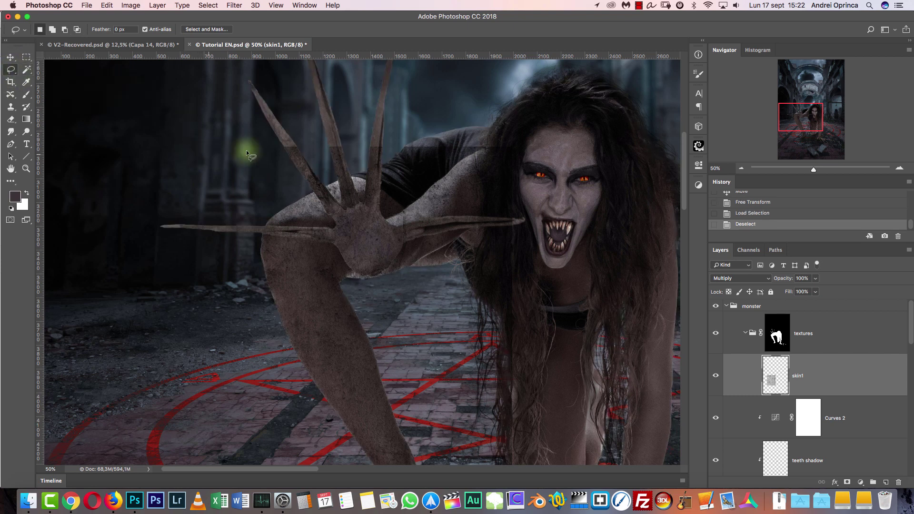
{"action": "left_click", "coordinate": [777, 339], "text": "super"}
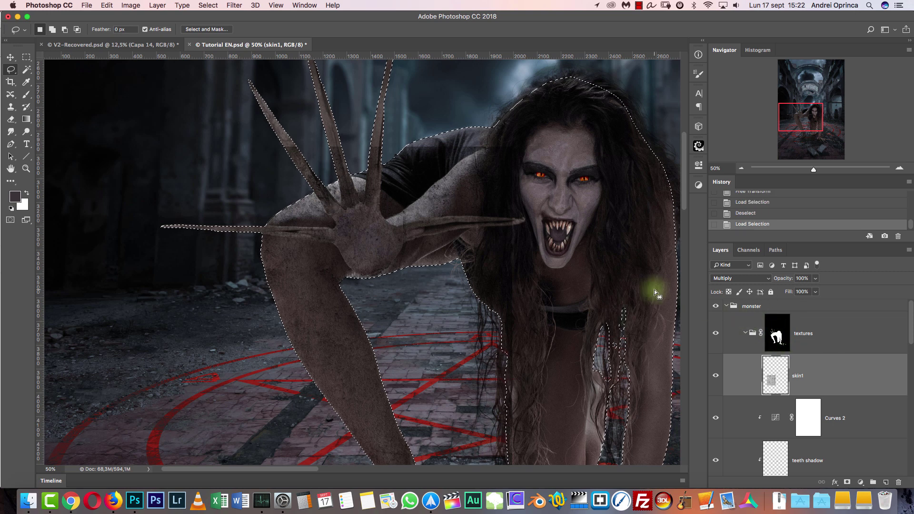
{"action": "key", "text": "shift"}
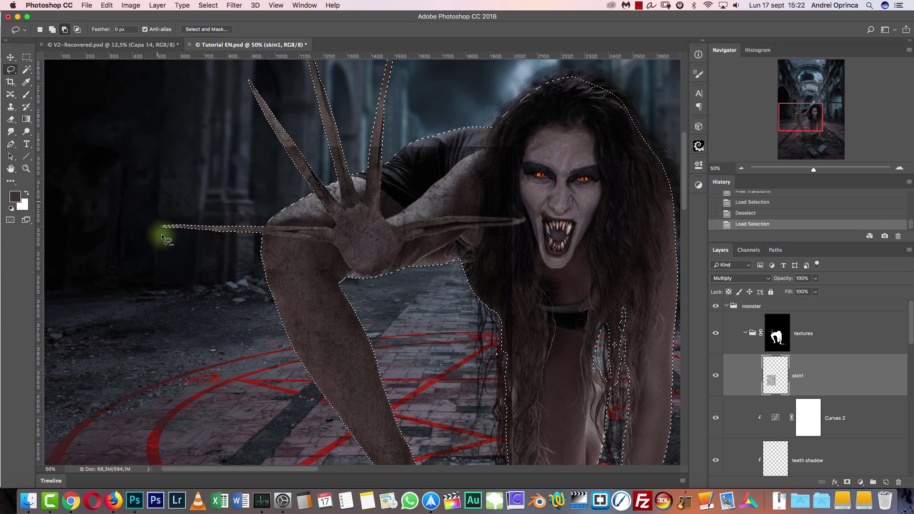
{"action": "mouse_move", "coordinate": [261, 238]}
{"action": "left_mouse_down"}
{"action": "mouse_move", "coordinate": [269, 205]}
{"action": "mouse_move", "coordinate": [374, 165]}
{"action": "mouse_move", "coordinate": [334, 112]}
{"action": "mouse_move", "coordinate": [138, 211]}
{"action": "mouse_move", "coordinate": [162, 280]}
{"action": "left_mouse_up"}
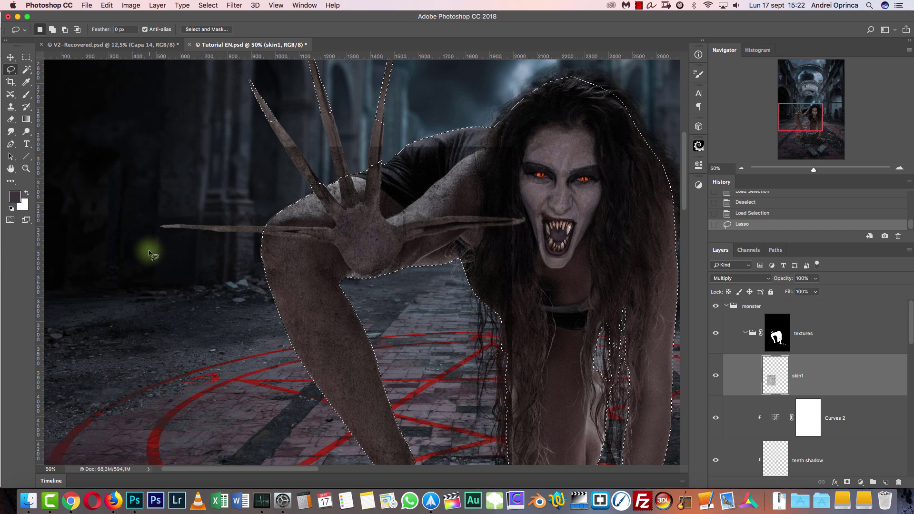
{"action": "key", "text": "super+d"}
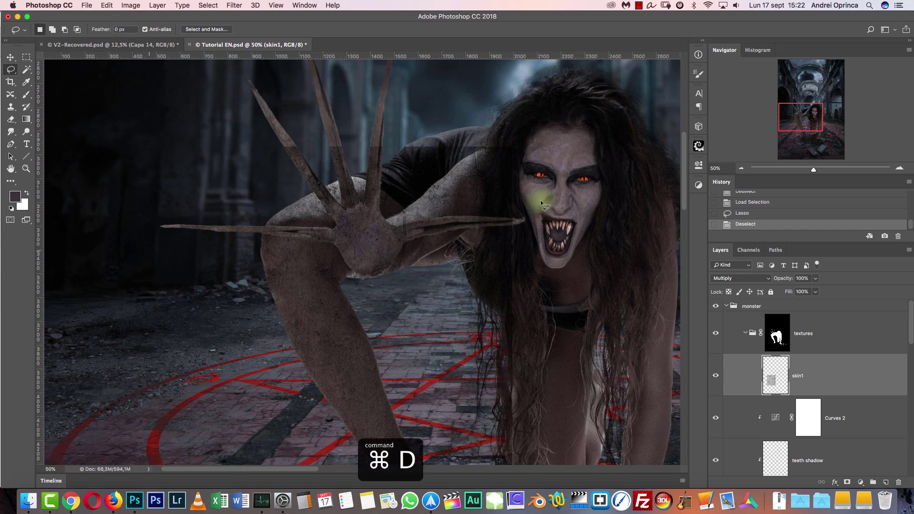
{"action": "key", "text": "b"}
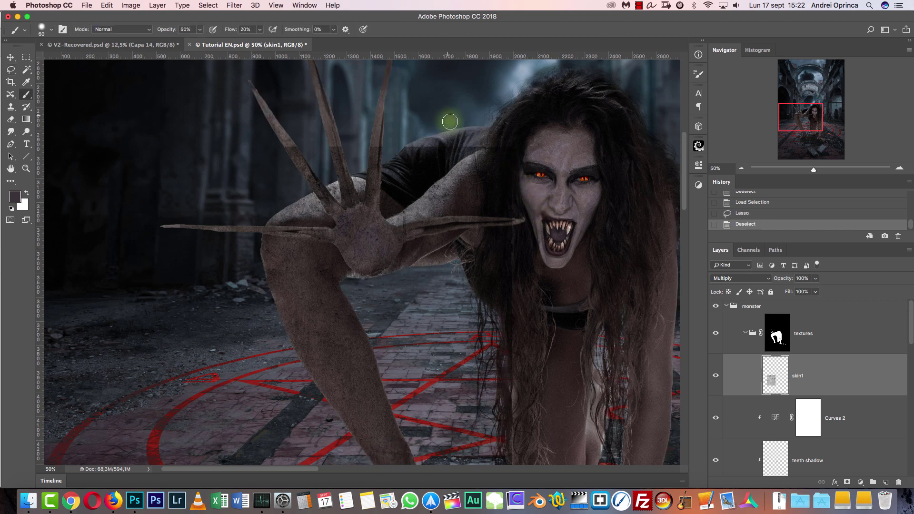
{"action": "right_click", "coordinate": [449, 122]}
{"action": "mouse_move", "coordinate": [533, 157]}
{"action": "left_mouse_down"}
{"action": "mouse_move", "coordinate": [505, 166]}
{"action": "mouse_move", "coordinate": [536, 146]}
{"action": "left_mouse_up"}
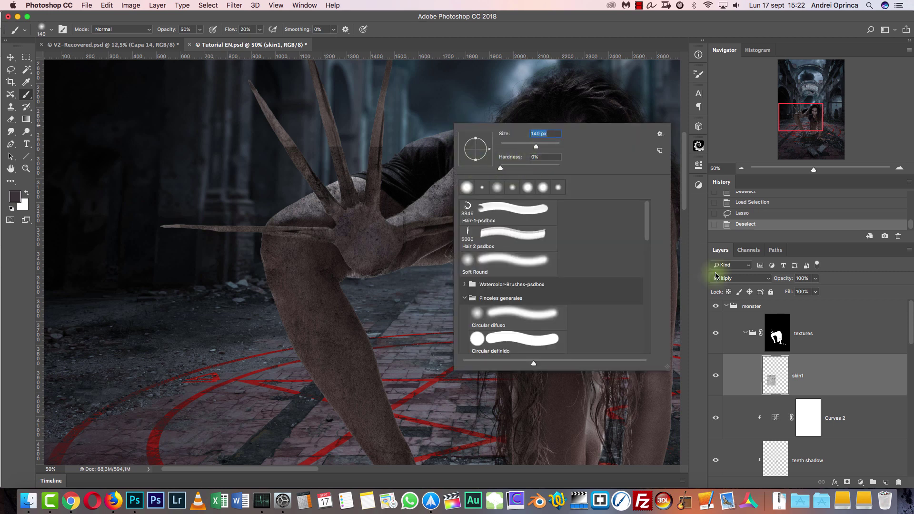
{"action": "left_click", "coordinate": [775, 375]}
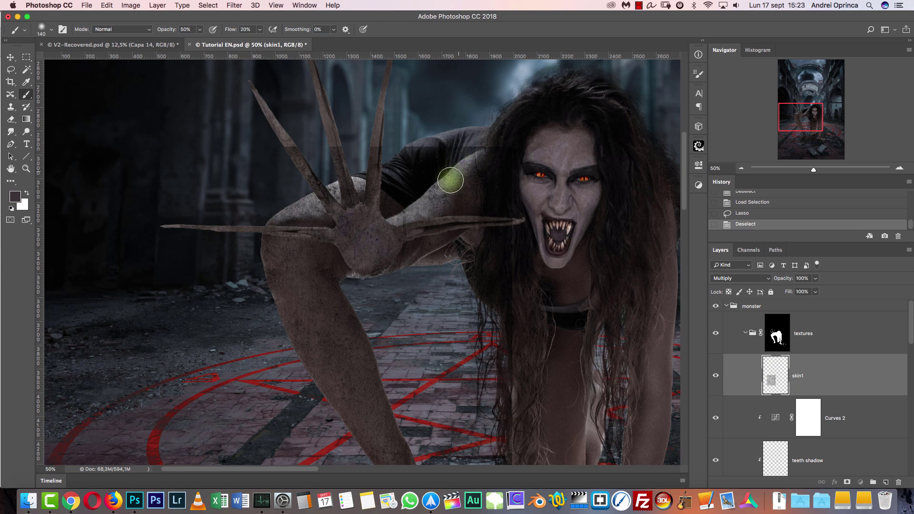
Erase the skin1 texture from the black shirt and the upward claws with a soft eraser at 50% opacity and 30% flow
{"action": "key", "text": "e"}
{"action": "key", "text": "bracketright"}
{"action": "key", "text": "bracketright"}
{"action": "key", "text": "bracketright"}
{"action": "key", "text": "bracketright"}
{"action": "key", "text": "bracketright"}
{"action": "key", "text": "bracketright"}
{"action": "mouse_move", "coordinate": [398, 135]}
{"action": "left_mouse_down"}
{"action": "mouse_move", "coordinate": [251, 163]}
{"action": "mouse_move", "coordinate": [394, 160]}
{"action": "mouse_move", "coordinate": [273, 153]}
{"action": "mouse_move", "coordinate": [357, 133]}
{"action": "mouse_move", "coordinate": [302, 156]}
{"action": "mouse_move", "coordinate": [302, 146]}
{"action": "mouse_move", "coordinate": [334, 149]}
{"action": "mouse_move", "coordinate": [380, 103]}
{"action": "mouse_move", "coordinate": [375, 134]}
{"action": "mouse_move", "coordinate": [408, 148]}
{"action": "mouse_move", "coordinate": [450, 132]}
{"action": "mouse_move", "coordinate": [396, 160]}
{"action": "mouse_move", "coordinate": [478, 132]}
{"action": "mouse_move", "coordinate": [428, 141]}
{"action": "mouse_move", "coordinate": [291, 197]}
{"action": "mouse_move", "coordinate": [164, 215]}
{"action": "mouse_move", "coordinate": [227, 225]}
{"action": "mouse_move", "coordinate": [175, 239]}
{"action": "mouse_move", "coordinate": [252, 193]}
{"action": "mouse_move", "coordinate": [326, 177]}
{"action": "mouse_move", "coordinate": [304, 164]}
{"action": "mouse_move", "coordinate": [323, 192]}
{"action": "left_mouse_up"}
{"action": "key", "text": "bracketleft"}
{"action": "key", "text": "bracketleft"}
{"action": "key", "text": "bracketleft"}
{"action": "key", "text": "bracketleft"}
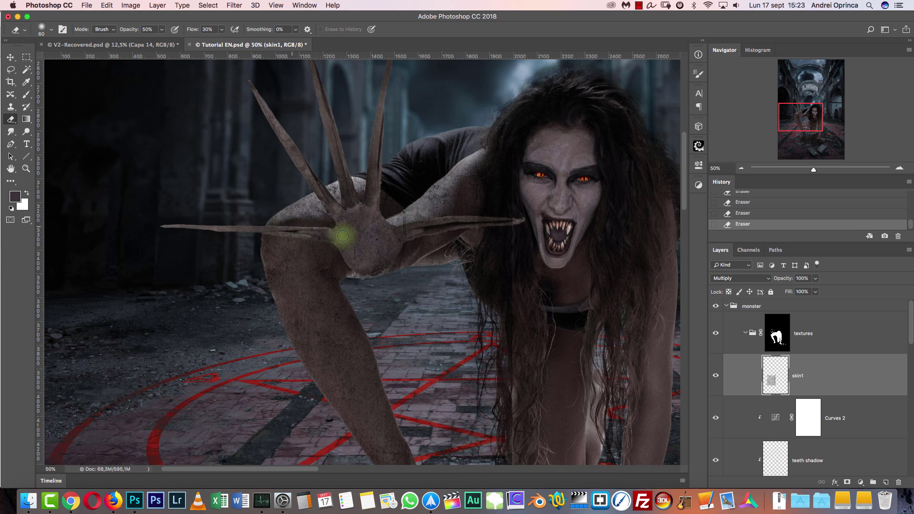
Soften the skin1 texture over the palm and sideways claws of the raised hand with a soft eraser of about 90 to 125 px
{"action": "key", "text": "bracketright"}
{"action": "key", "text": "bracketright"}
{"action": "key", "text": "bracketright"}
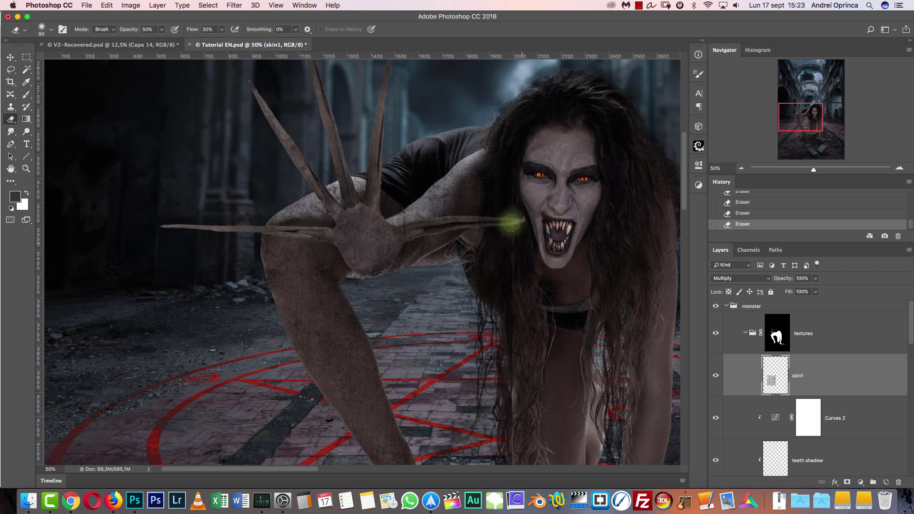
{"action": "key", "text": "bracketright"}
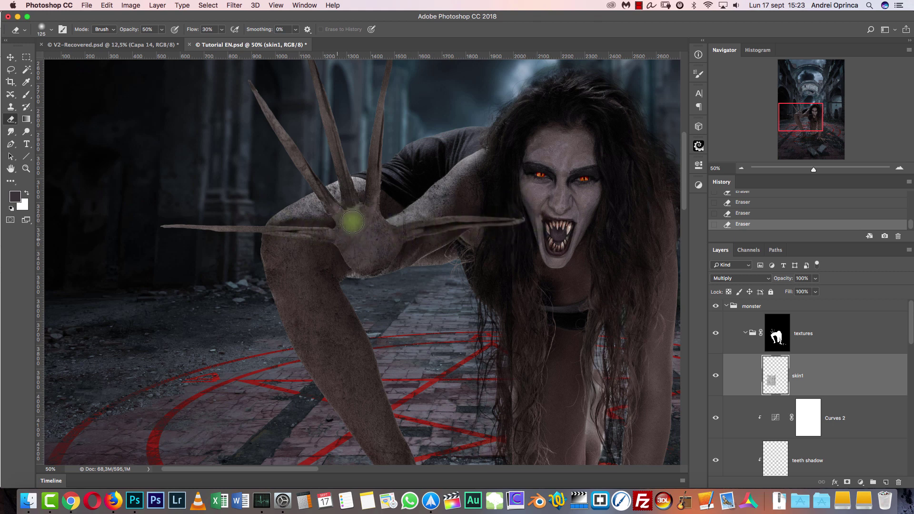
{"action": "key", "text": "bracketleft"}
{"action": "key", "text": "bracketleft"}
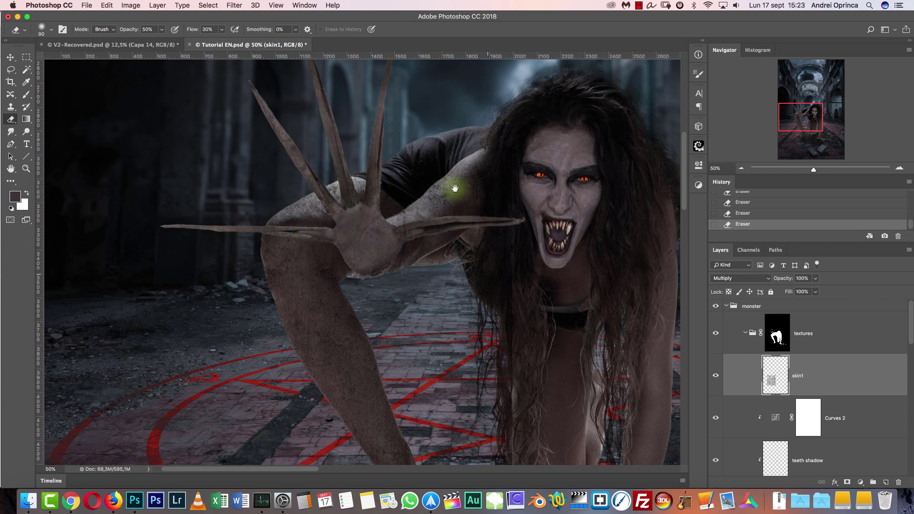
Erase the skin1 texture from the hanging hair and the kneeling leg's edge with the eraser enlarged to 250 px
{"action": "left_click_drag", "start_coordinate": [455, 189], "coordinate": [411, 117]}
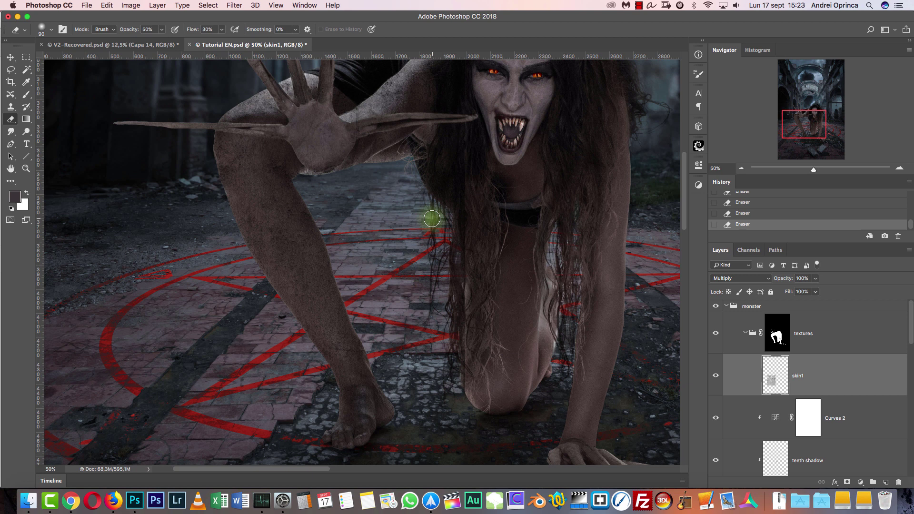
{"action": "key", "text": "bracketright"}
{"action": "key", "text": "bracketright"}
{"action": "key", "text": "bracketright"}
{"action": "key", "text": "bracketright"}
{"action": "key", "text": "bracketright"}
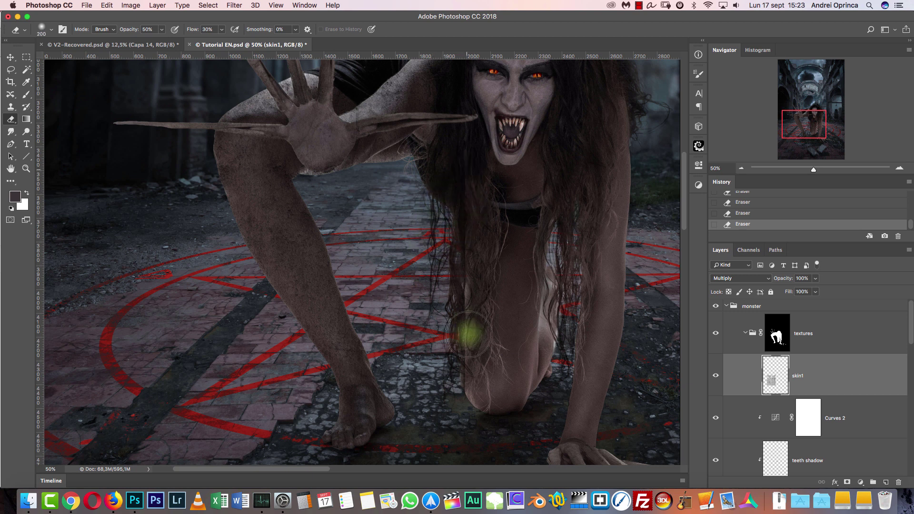
{"action": "key", "text": "bracketright"}
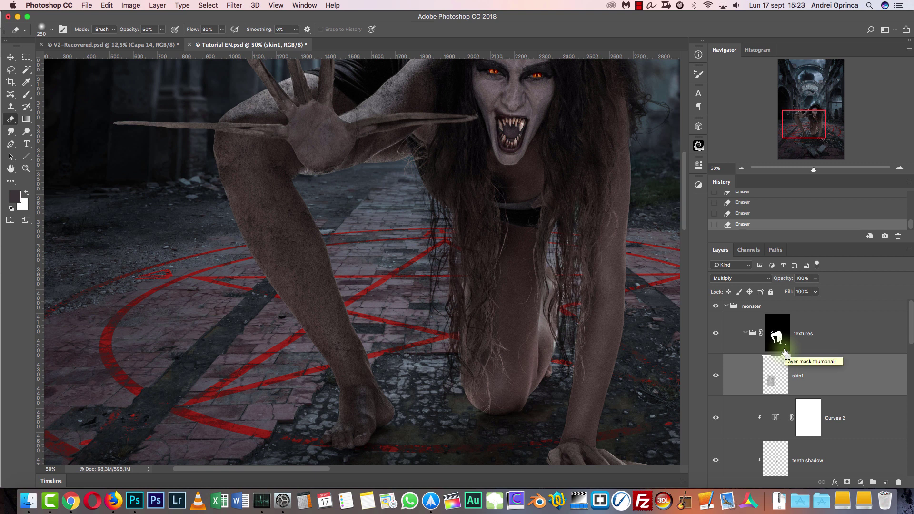
Brighten the skin1 texture with Levels by setting the white input level to 208 and the midtones to 1.00
{"action": "key", "text": "super+l"}
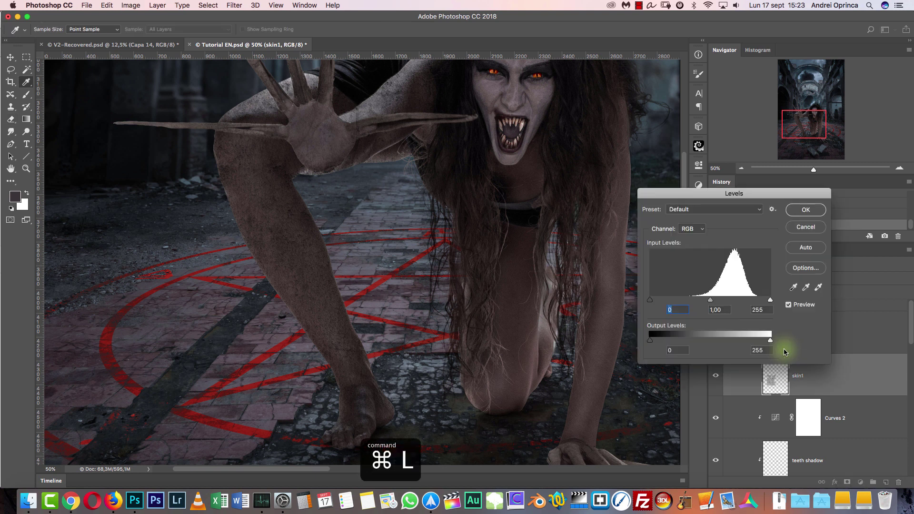
{"action": "left_click_drag", "start_coordinate": [768, 301], "coordinate": [739, 301]}
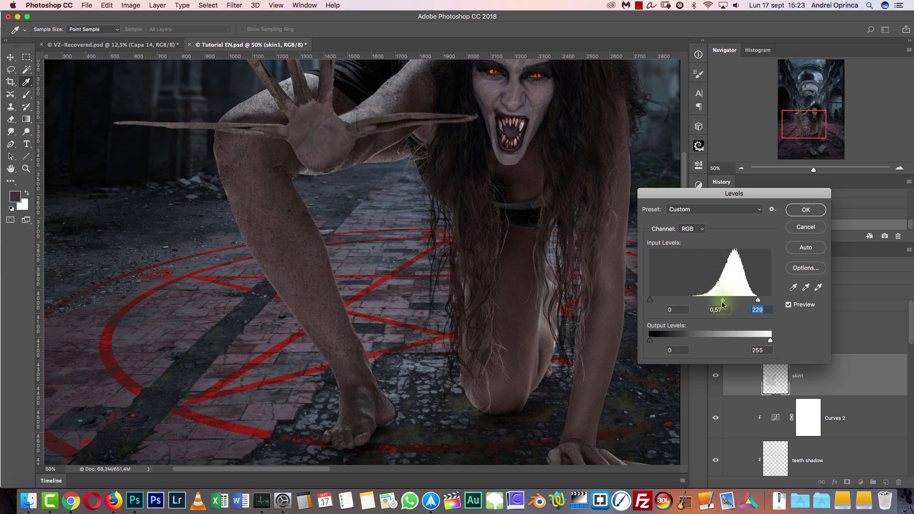
{"action": "left_click_drag", "start_coordinate": [723, 305], "coordinate": [717, 310]}
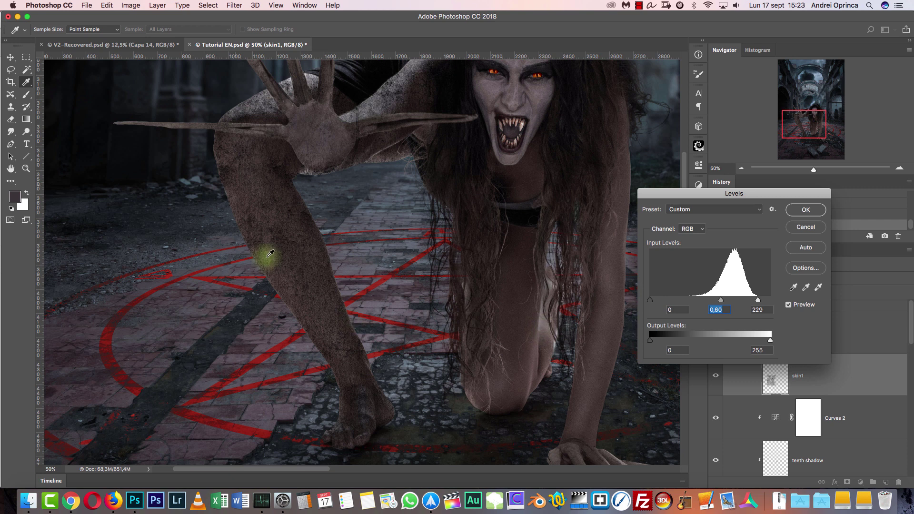
{"action": "mouse_move", "coordinate": [691, 303]}
{"action": "left_mouse_down"}
{"action": "mouse_move", "coordinate": [743, 302]}
{"action": "mouse_move", "coordinate": [693, 303]}
{"action": "left_mouse_up"}
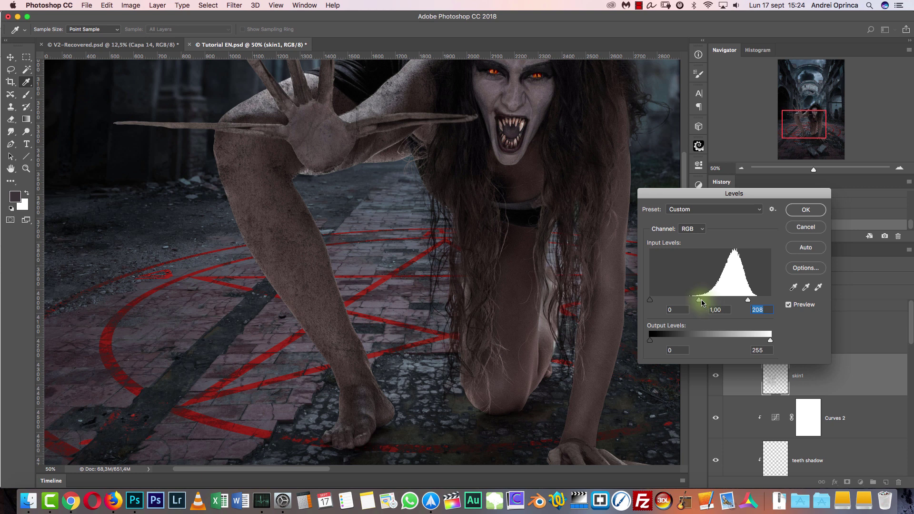
{"action": "left_click", "coordinate": [797, 211]}
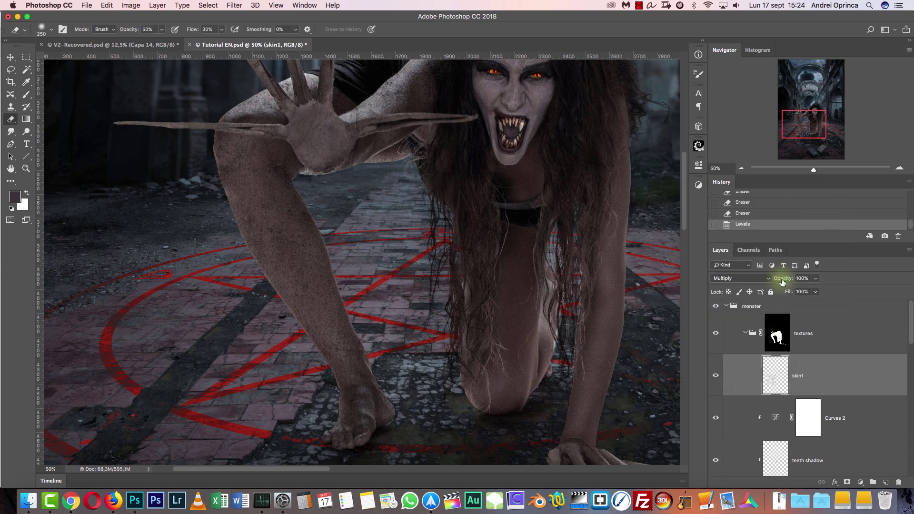
Duplicate the skin1 layer and move the copy over the monster's kneeling leg, chest and supporting arm
{"action": "left_click", "coordinate": [739, 170]}
{"action": "key", "text": "super+j"}
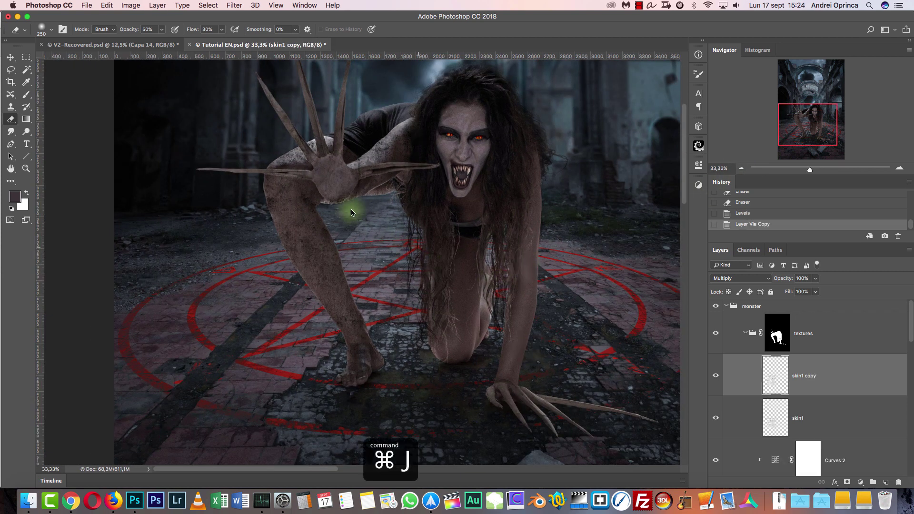
{"action": "key", "text": "v"}
{"action": "mouse_move", "coordinate": [327, 237]}
{"action": "left_mouse_down"}
{"action": "mouse_move", "coordinate": [466, 213]}
{"action": "mouse_move", "coordinate": [563, 235]}
{"action": "mouse_move", "coordinate": [543, 256]}
{"action": "mouse_move", "coordinate": [524, 252]}
{"action": "mouse_move", "coordinate": [514, 261]}
{"action": "mouse_move", "coordinate": [527, 256]}
{"action": "left_mouse_up"}
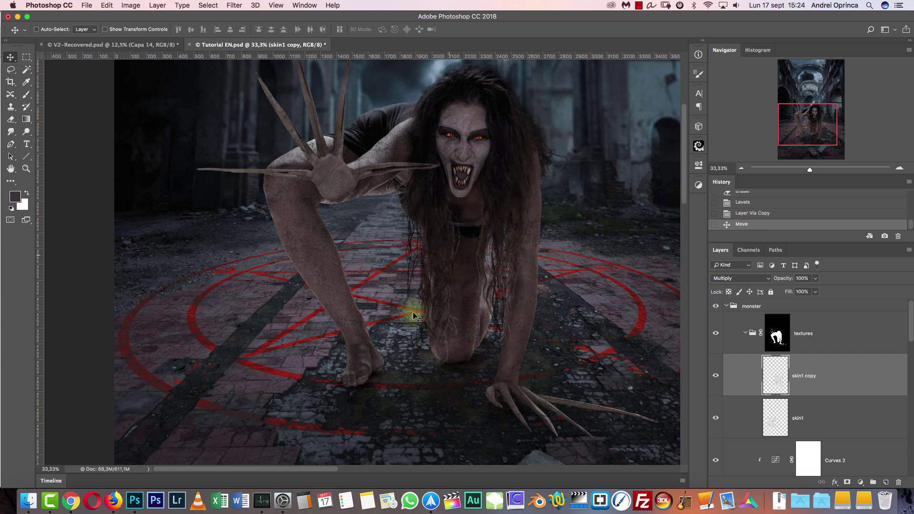
Erase the skin1 copy texture where it spills over the face, hair and raised hand, reducing the eraser to 150 px
{"action": "double_click", "coordinate": [900, 170]}
{"action": "mouse_move", "coordinate": [572, 132]}
{"action": "left_mouse_down"}
{"action": "mouse_move", "coordinate": [337, 367]}
{"action": "mouse_move", "coordinate": [367, 299]}
{"action": "left_mouse_up"}
{"action": "key", "text": "e"}
{"action": "left_click_drag", "start_coordinate": [320, 187], "coordinate": [325, 221]}
{"action": "mouse_move", "coordinate": [327, 226]}
{"action": "left_mouse_down"}
{"action": "mouse_move", "coordinate": [343, 210]}
{"action": "mouse_move", "coordinate": [375, 231]}
{"action": "mouse_move", "coordinate": [358, 294]}
{"action": "left_mouse_up"}
{"action": "left_click_drag", "start_coordinate": [374, 228], "coordinate": [325, 208]}
{"action": "key", "text": "bracketleft"}
{"action": "key", "text": "bracketleft"}
{"action": "key", "text": "bracketleft"}
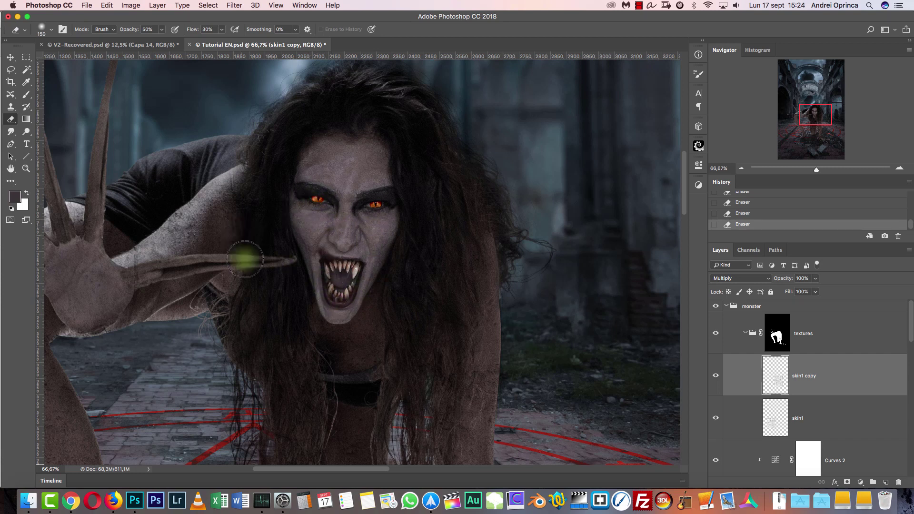
{"action": "mouse_move", "coordinate": [347, 346]}
{"action": "left_mouse_down"}
{"action": "mouse_move", "coordinate": [428, 167]}
{"action": "mouse_move", "coordinate": [416, 167]}
{"action": "left_mouse_up"}
{"action": "left_click_drag", "start_coordinate": [414, 257], "coordinate": [406, 212]}
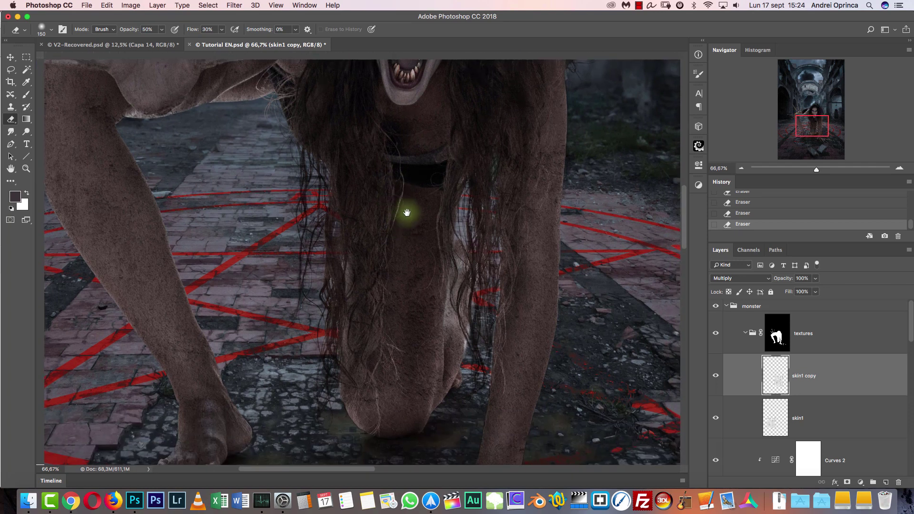
{"action": "left_click_drag", "start_coordinate": [439, 142], "coordinate": [480, 272]}
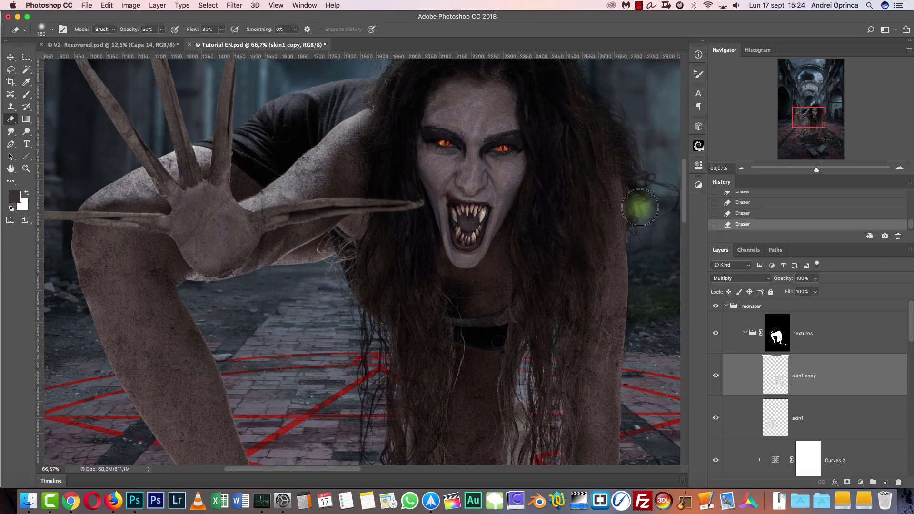
Try shifting the skin1 copy texture upward over the kneeling leg and supporting arm, and undo that move
{"action": "scroll", "coordinate": [495, 213], "scroll_direction": "down", "scroll_amount": 8}
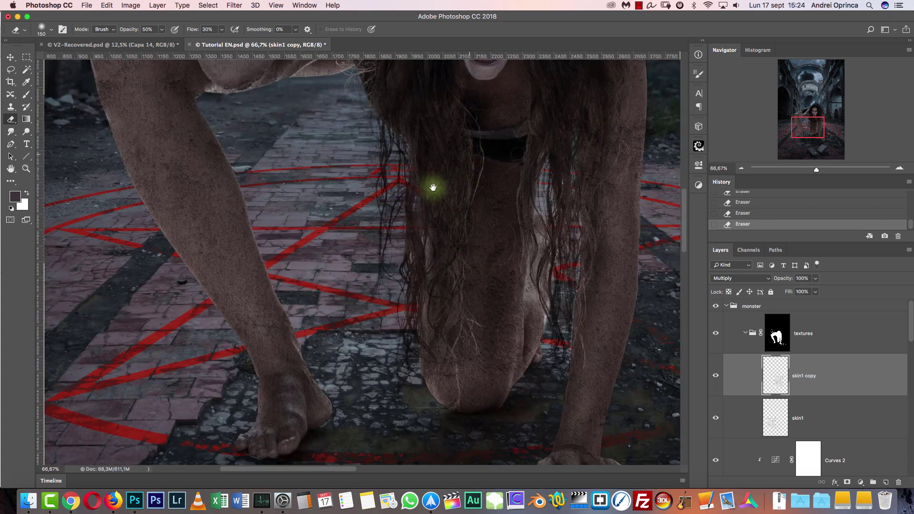
{"action": "scroll", "coordinate": [433, 187], "scroll_direction": "right", "scroll_amount": 3}
{"action": "left_click_drag", "start_coordinate": [382, 69], "coordinate": [371, 4]}
{"action": "key", "text": "v"}
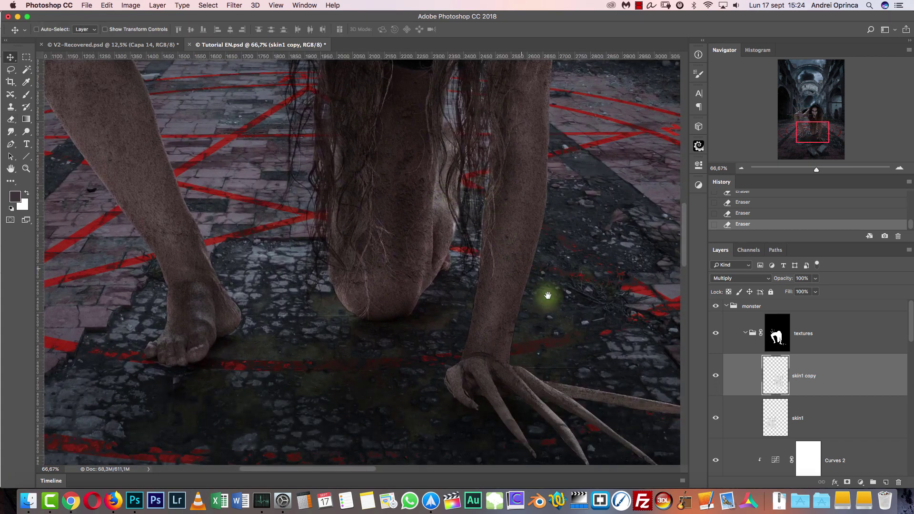
{"action": "left_click_drag", "start_coordinate": [547, 296], "coordinate": [466, 248]}
{"action": "left_click_drag", "start_coordinate": [492, 306], "coordinate": [497, 185]}
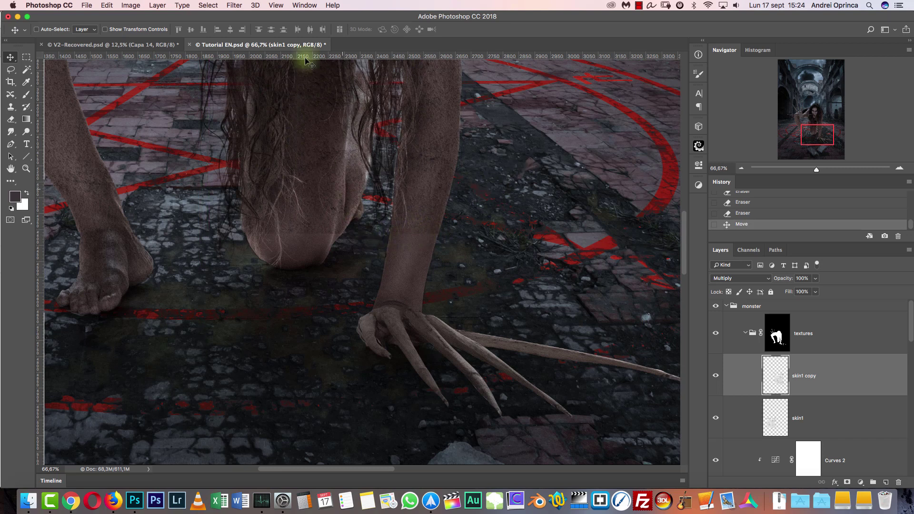
{"action": "key", "text": "super+z"}
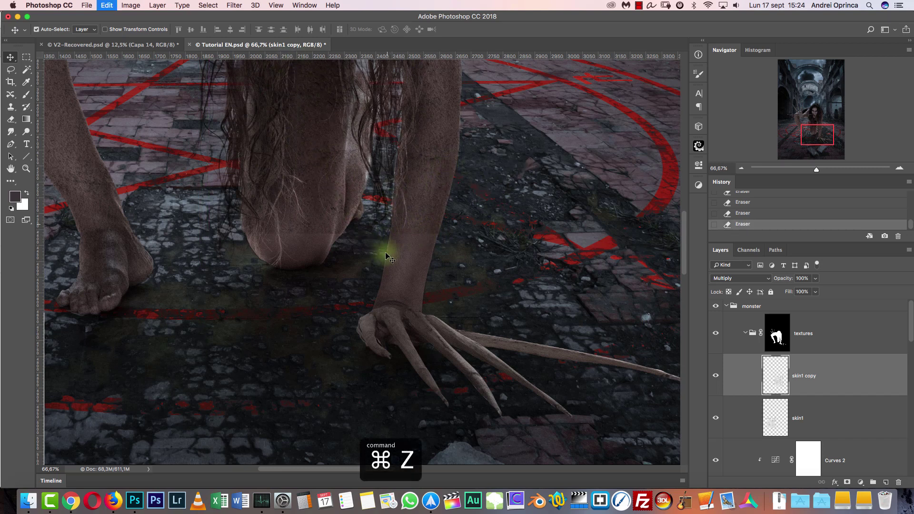
Examine the skin texture up close on the raised hand, bent leg, face, kneeling leg and supporting arm
{"action": "left_click_drag", "start_coordinate": [417, 160], "coordinate": [386, 182]}
{"action": "key", "text": "e"}
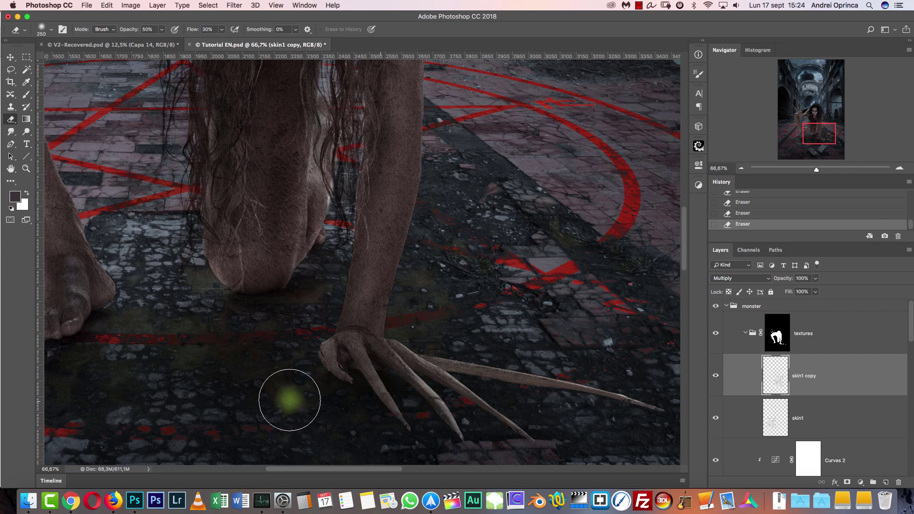
{"action": "scroll", "coordinate": [540, 252], "scroll_direction": "up", "scroll_amount": 10}
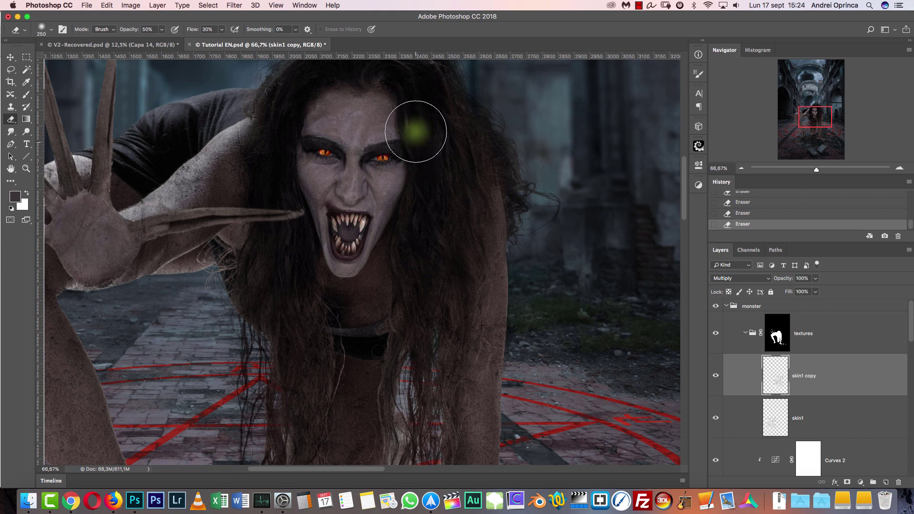
{"action": "left_click_drag", "start_coordinate": [297, 186], "coordinate": [384, 155]}
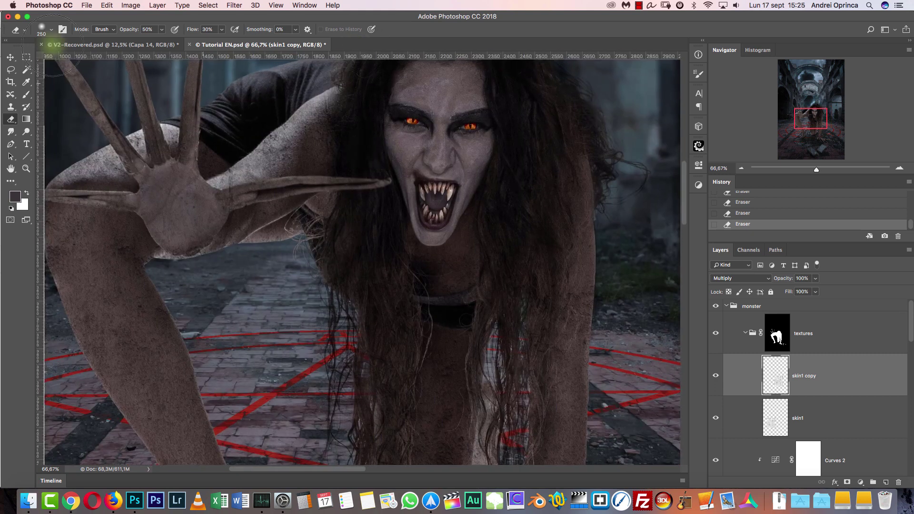
{"action": "left_click", "coordinate": [10, 57]}
{"action": "mouse_move", "coordinate": [317, 204]}
{"action": "left_mouse_down"}
{"action": "mouse_move", "coordinate": [341, 240]}
{"action": "mouse_move", "coordinate": [447, 290]}
{"action": "left_mouse_up"}
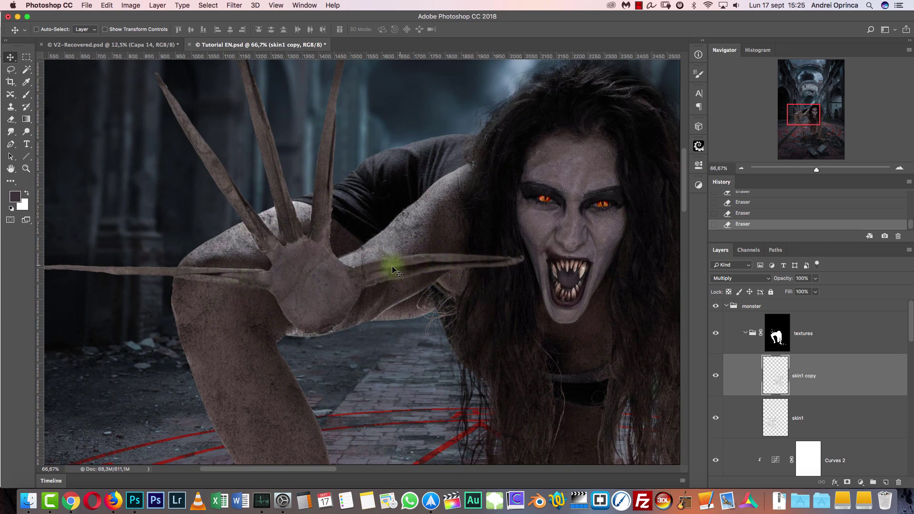
{"action": "left_click", "coordinate": [897, 168]}
{"action": "left_click", "coordinate": [897, 169]}
{"action": "left_click_drag", "start_coordinate": [412, 250], "coordinate": [666, 221]}
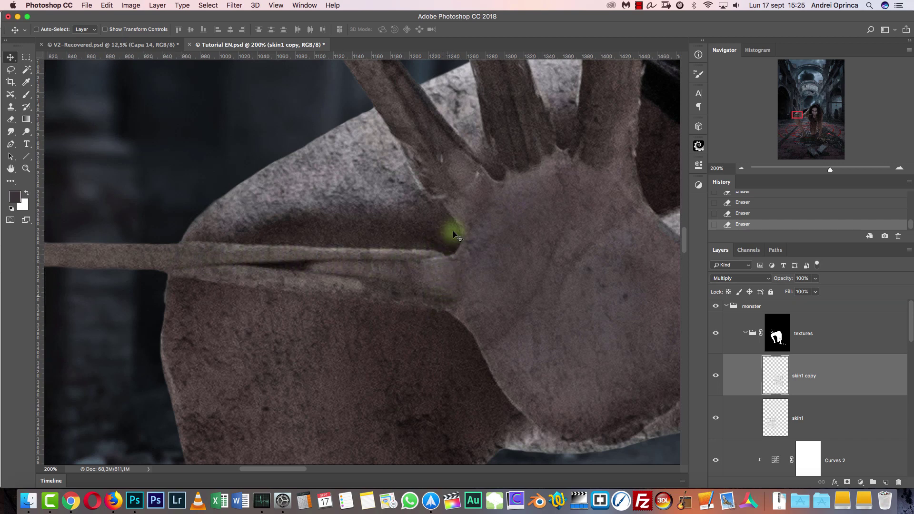
{"action": "left_click", "coordinate": [741, 169]}
{"action": "left_click", "coordinate": [740, 170]}
{"action": "left_click", "coordinate": [741, 170]}
{"action": "left_click", "coordinate": [741, 170]}
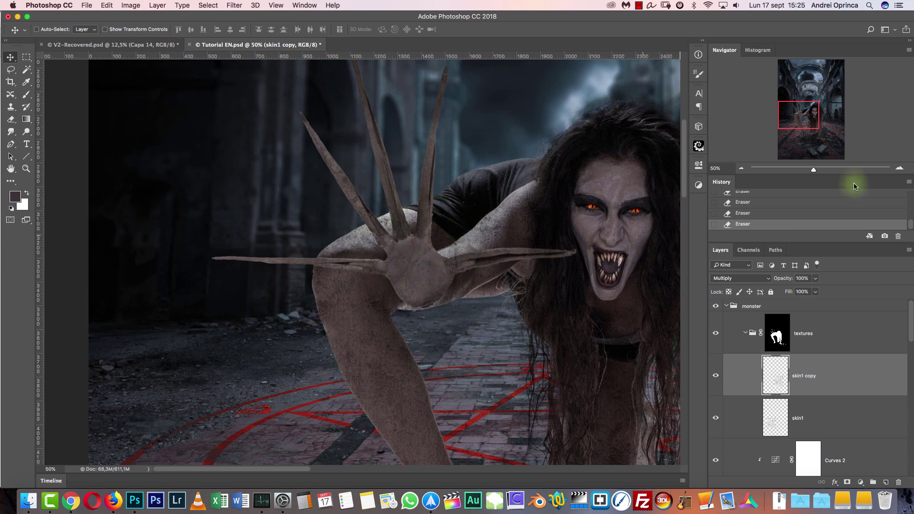
{"action": "left_click", "coordinate": [899, 168]}
{"action": "left_click_drag", "start_coordinate": [544, 310], "coordinate": [433, 269]}
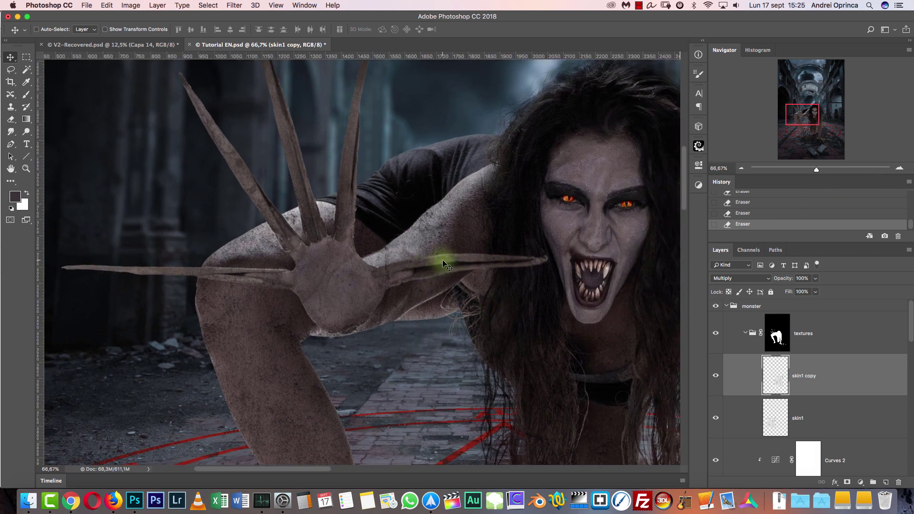
{"action": "left_click_drag", "start_coordinate": [514, 309], "coordinate": [195, 217]}
{"action": "left_click_drag", "start_coordinate": [371, 345], "coordinate": [456, 161]}
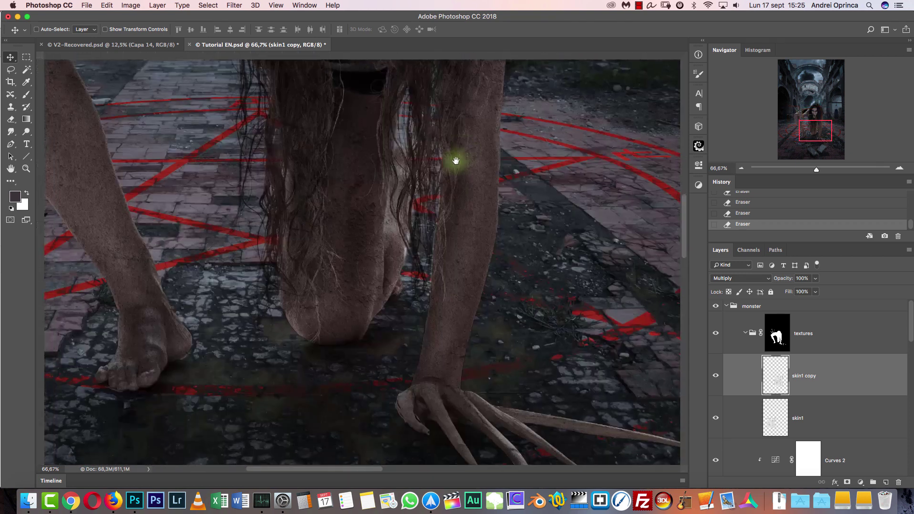
{"action": "left_click_drag", "start_coordinate": [480, 292], "coordinate": [450, 254]}
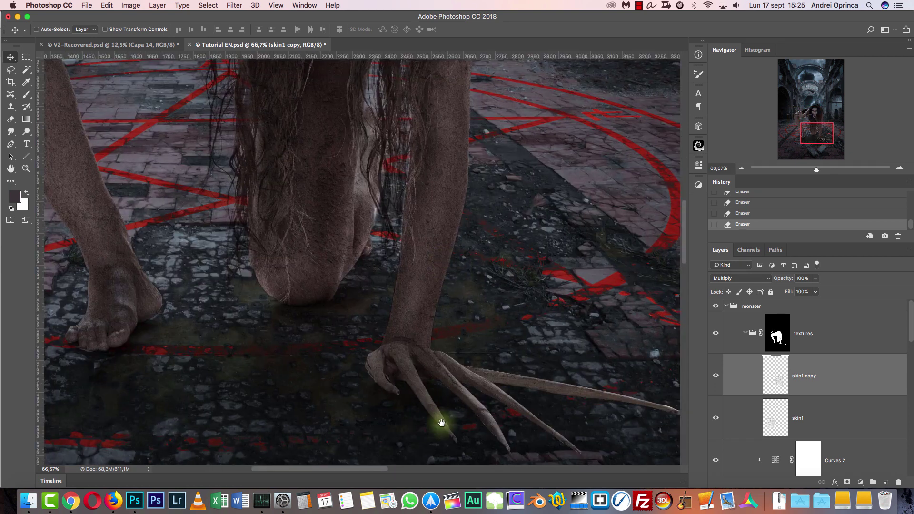
{"action": "left_click_drag", "start_coordinate": [342, 202], "coordinate": [582, 462]}
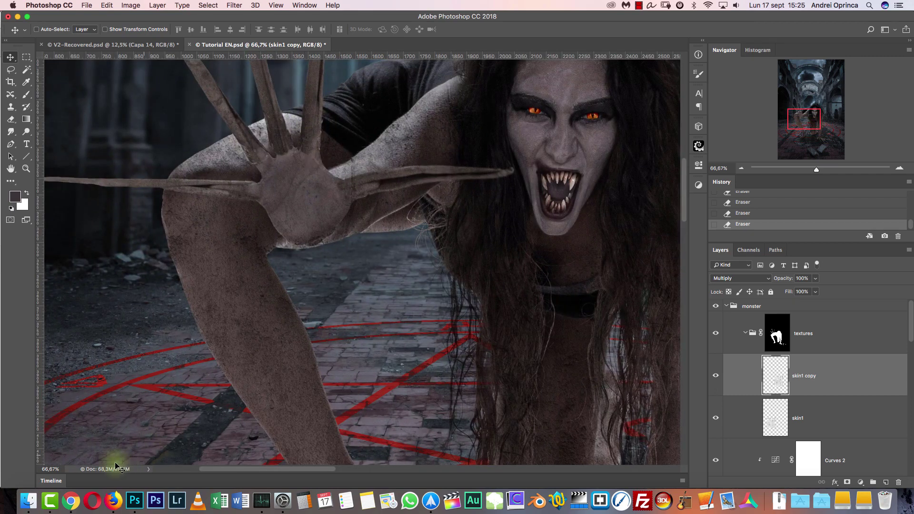
{"action": "left_click_drag", "start_coordinate": [591, 356], "coordinate": [475, 270]}
{"action": "key", "text": "super+r"}
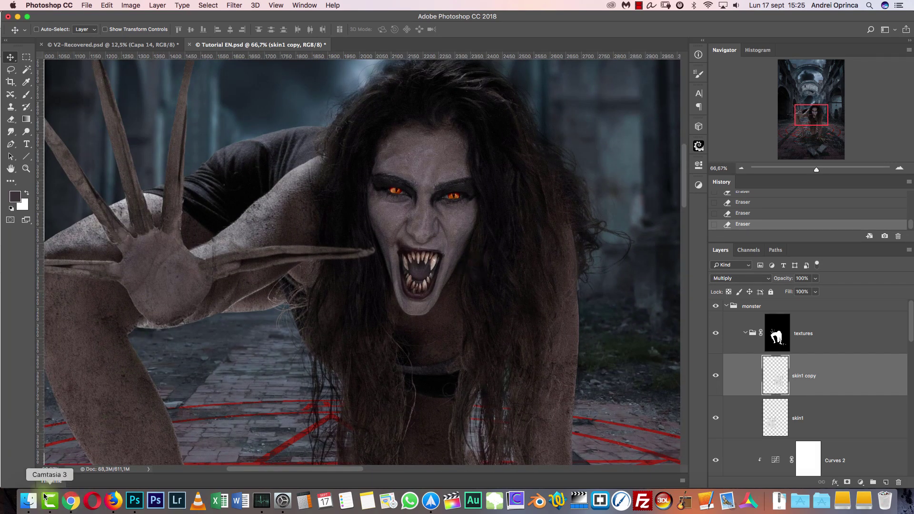
Open rawpixel-574847-unsplash.jpg and copy a rectangular patch of about 800 × 630 px from the lower middle of the texture
{"action": "key", "text": "super+o"}
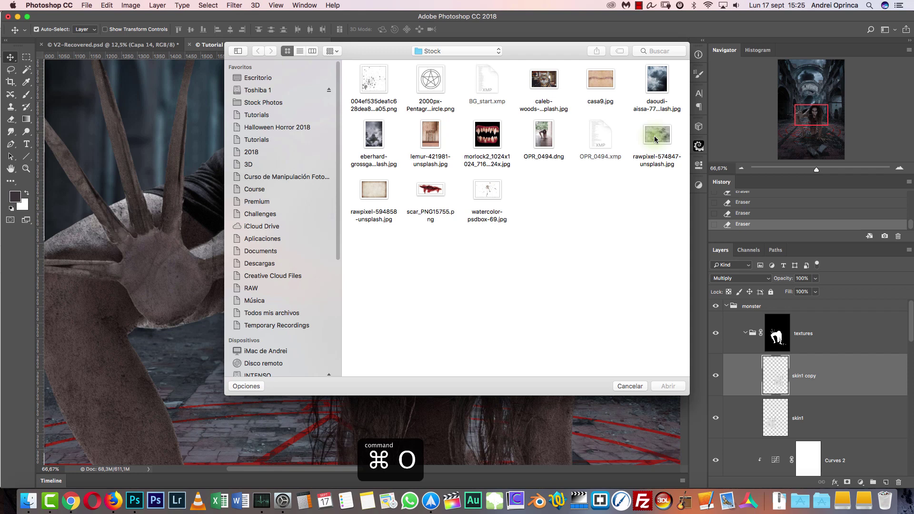
{"action": "left_click", "coordinate": [666, 386]}
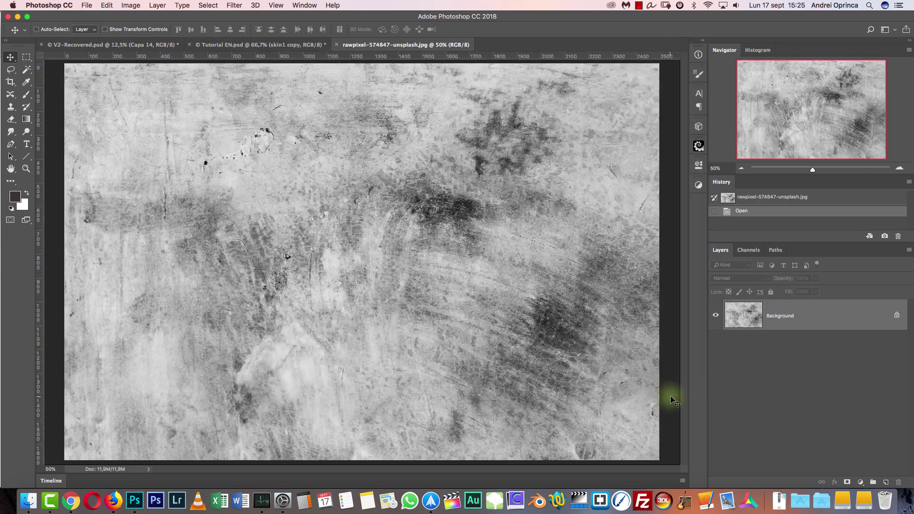
{"action": "key", "text": "m"}
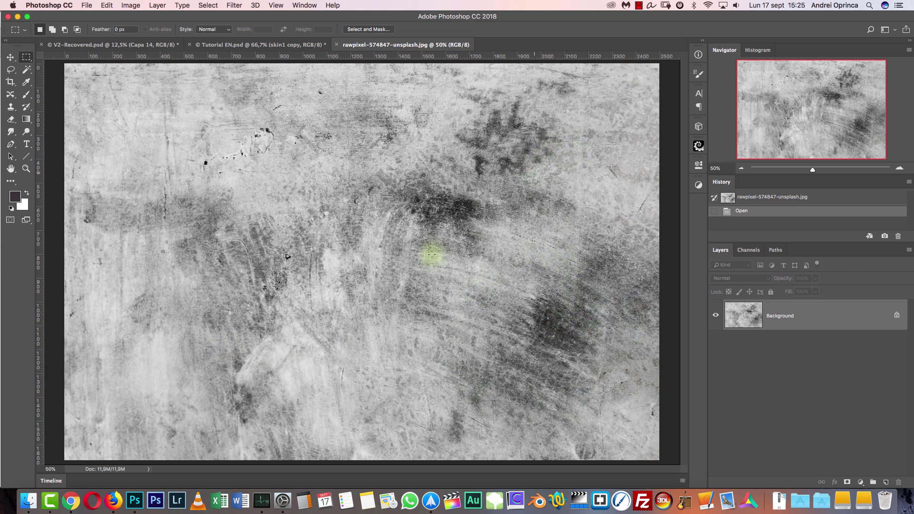
{"action": "left_click_drag", "start_coordinate": [407, 416], "coordinate": [447, 457]}
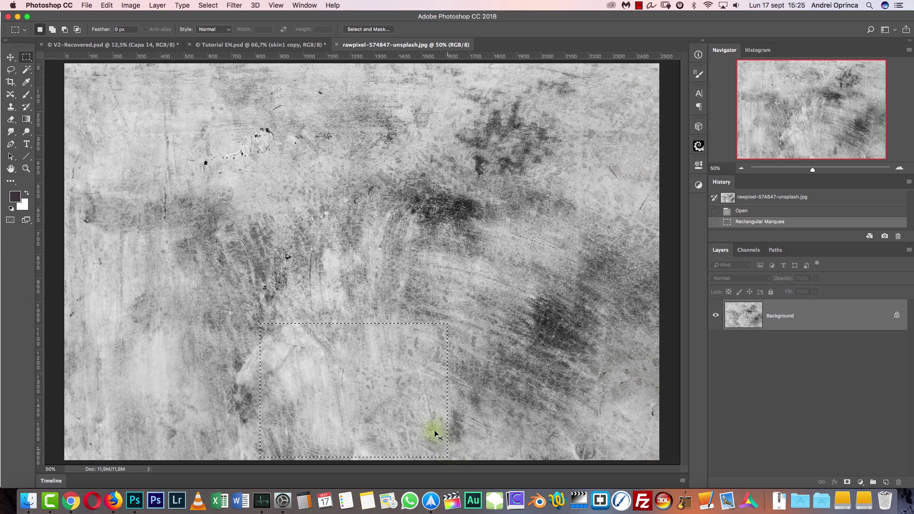
{"action": "left_click", "coordinate": [297, 326]}
{"action": "left_click_drag", "start_coordinate": [270, 311], "coordinate": [453, 454]}
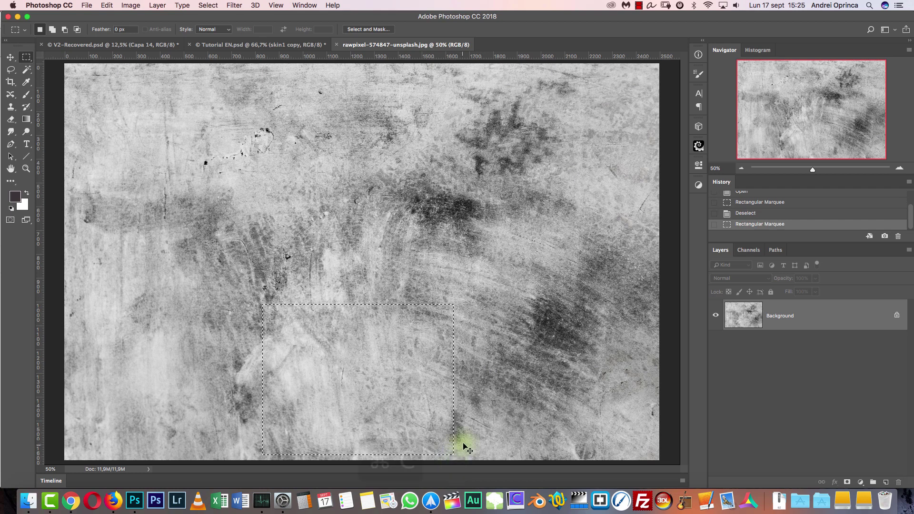
{"action": "key", "text": "cmd+c"}
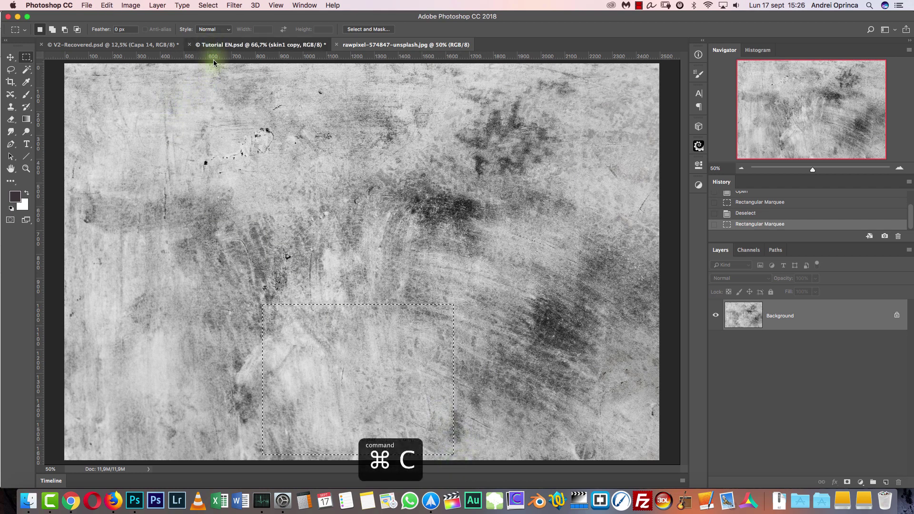
Paste the copied patch above skin1 copy in Tutorial EN.psd, name the layer "face 1" and set its blend mode to Multiply
{"action": "left_click", "coordinate": [215, 44]}
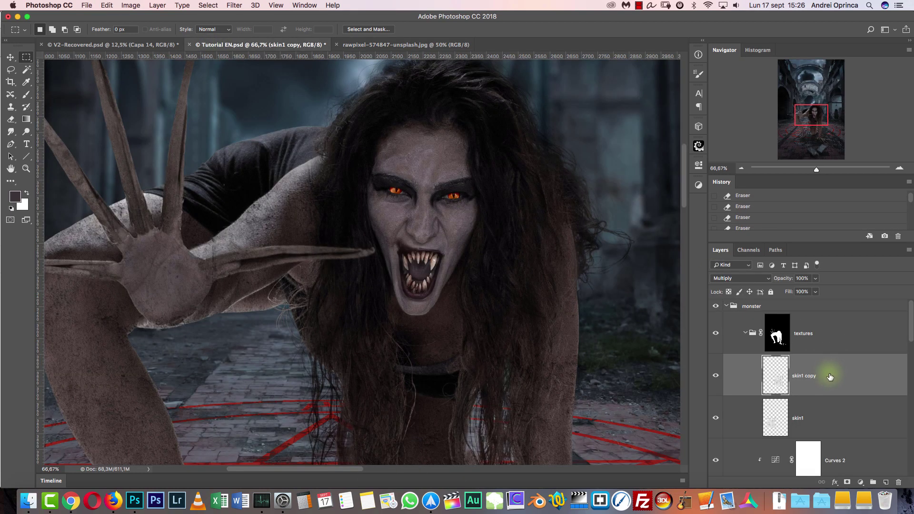
{"action": "key", "text": "super+v"}
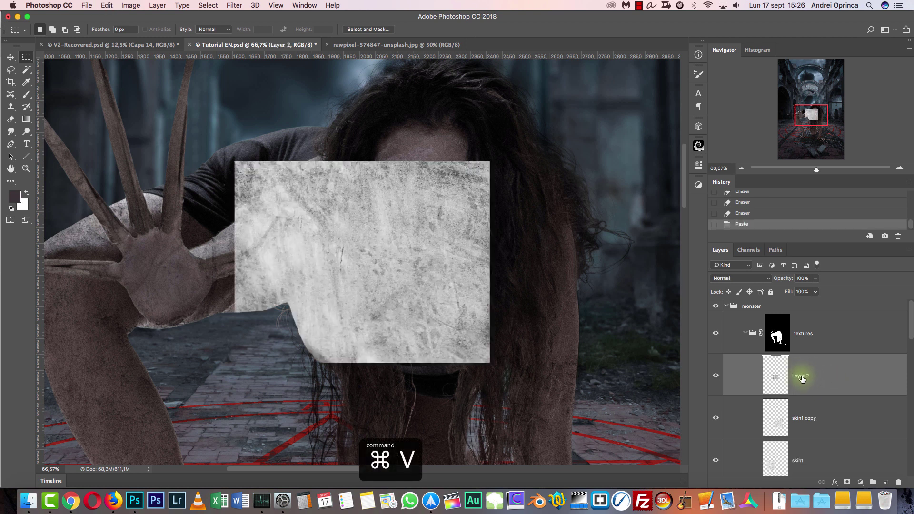
{"action": "type", "text": "facw"}
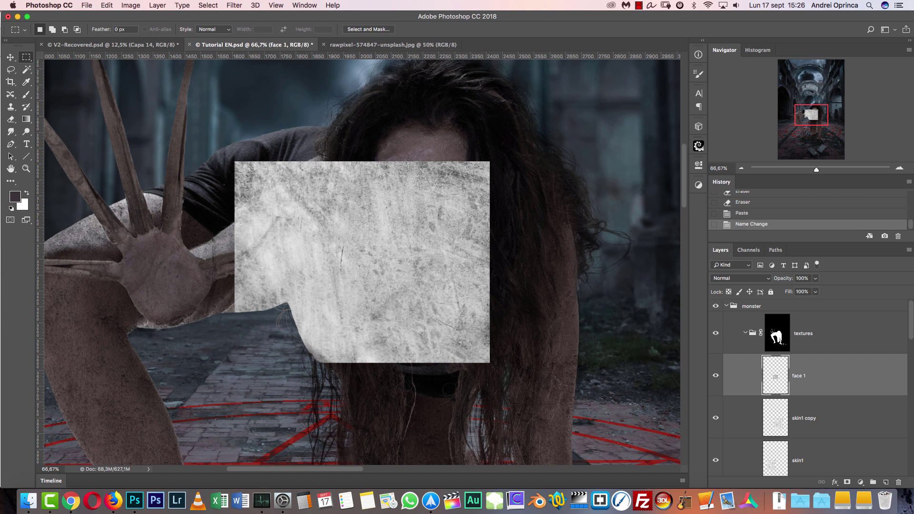
{"action": "left_click", "coordinate": [753, 279]}
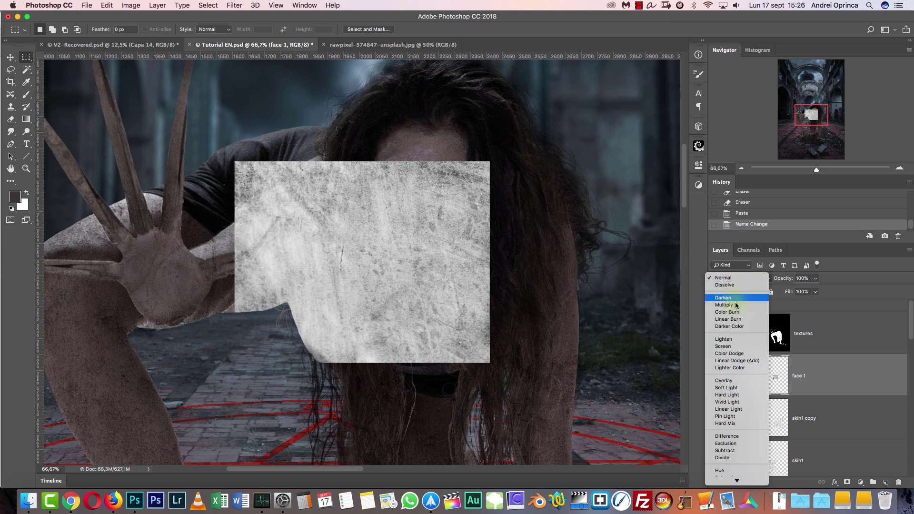
{"action": "left_click", "coordinate": [731, 308]}
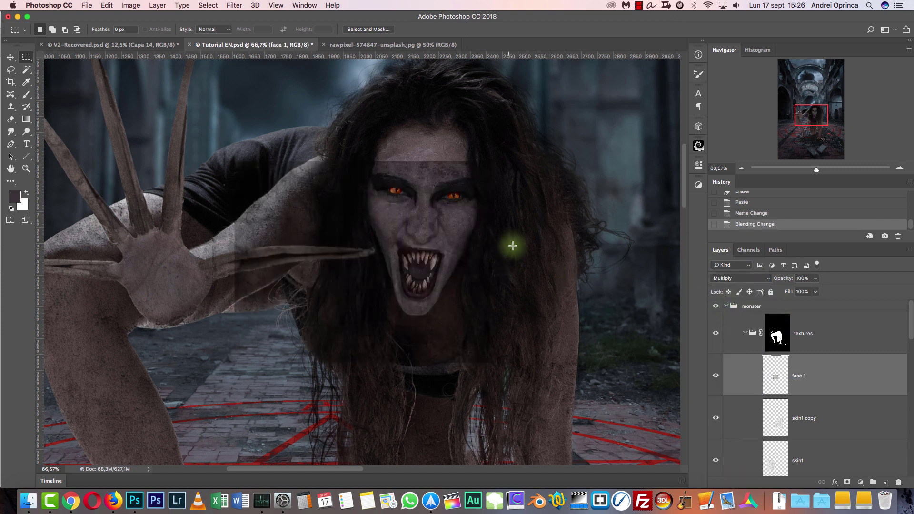
Move the face 1 texture over the whole face and erase its hard edges in the hair with a 200 px eraser
{"action": "key", "text": "v"}
{"action": "left_click_drag", "start_coordinate": [486, 231], "coordinate": [512, 276]}
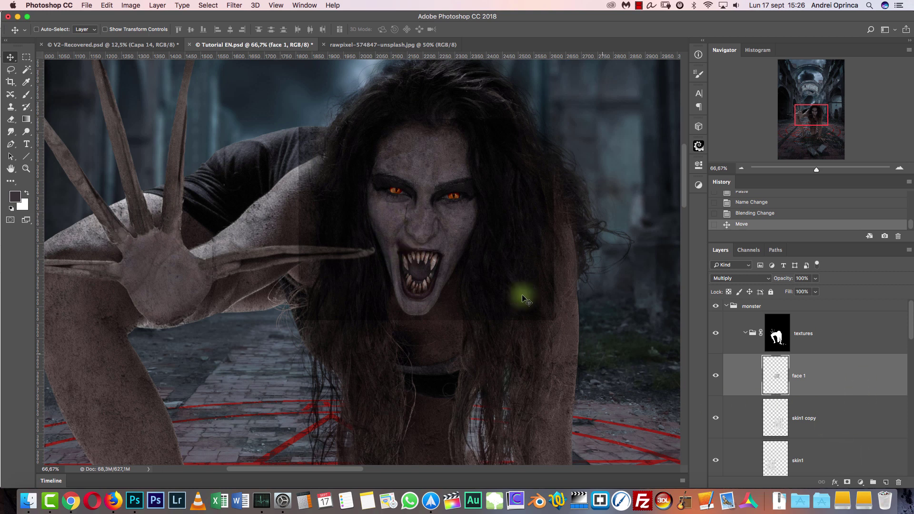
{"action": "key", "text": "e"}
{"action": "left_click_drag", "start_coordinate": [560, 143], "coordinate": [556, 241]}
{"action": "mouse_move", "coordinate": [564, 182]}
{"action": "left_mouse_down"}
{"action": "mouse_move", "coordinate": [548, 314]}
{"action": "mouse_move", "coordinate": [550, 259]}
{"action": "mouse_move", "coordinate": [552, 277]}
{"action": "mouse_move", "coordinate": [569, 280]}
{"action": "mouse_move", "coordinate": [569, 255]}
{"action": "mouse_move", "coordinate": [545, 255]}
{"action": "left_mouse_up"}
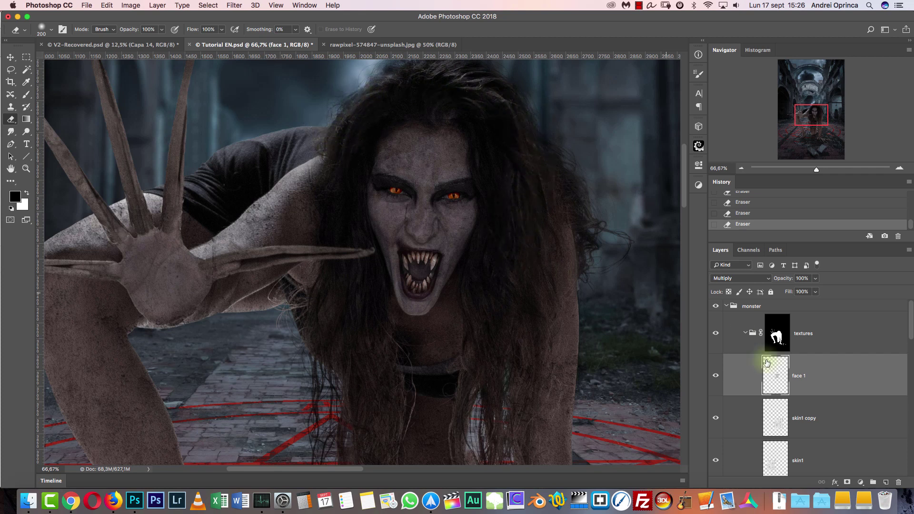
Apply Levels to face 1 with input values 61, 1.00 and 195, and compare the face with the layer hidden and shown
{"action": "key", "text": "super+1"}
{"action": "left_click_drag", "start_coordinate": [482, 298], "coordinate": [483, 299]}
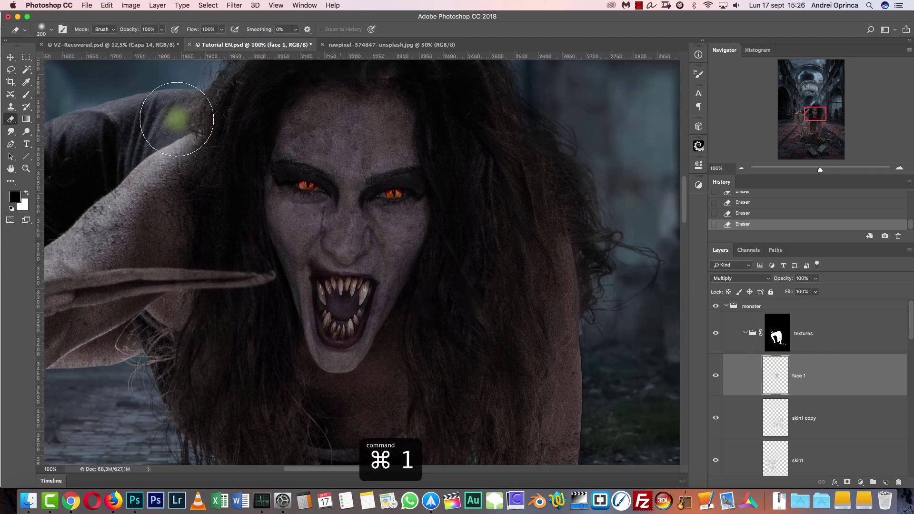
{"action": "left_click", "coordinate": [29, 57]}
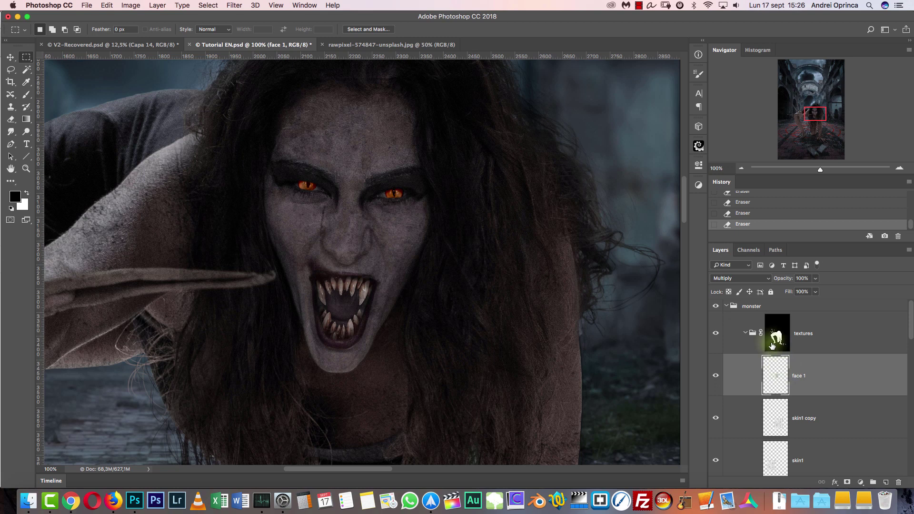
{"action": "key", "text": "super+l"}
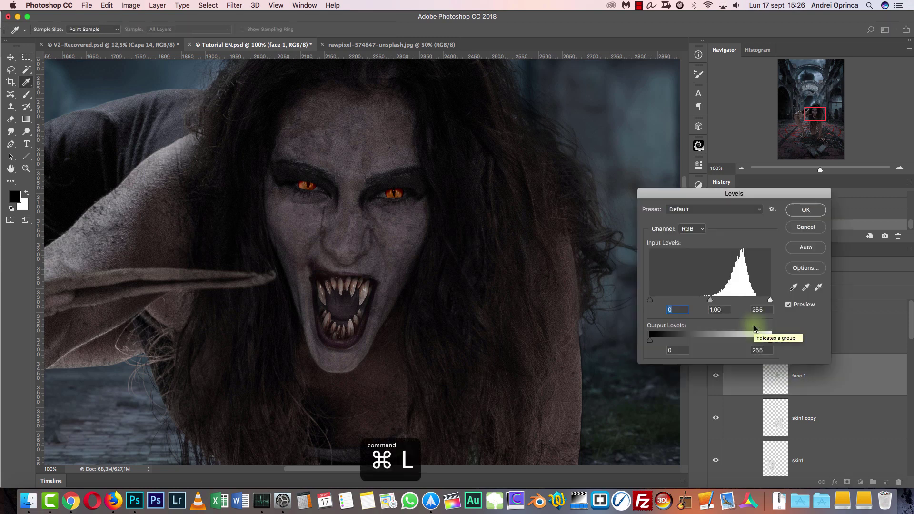
{"action": "mouse_move", "coordinate": [660, 303]}
{"action": "left_mouse_down"}
{"action": "mouse_move", "coordinate": [711, 304]}
{"action": "mouse_move", "coordinate": [672, 301]}
{"action": "left_mouse_up"}
{"action": "left_click_drag", "start_coordinate": [769, 300], "coordinate": [681, 302]}
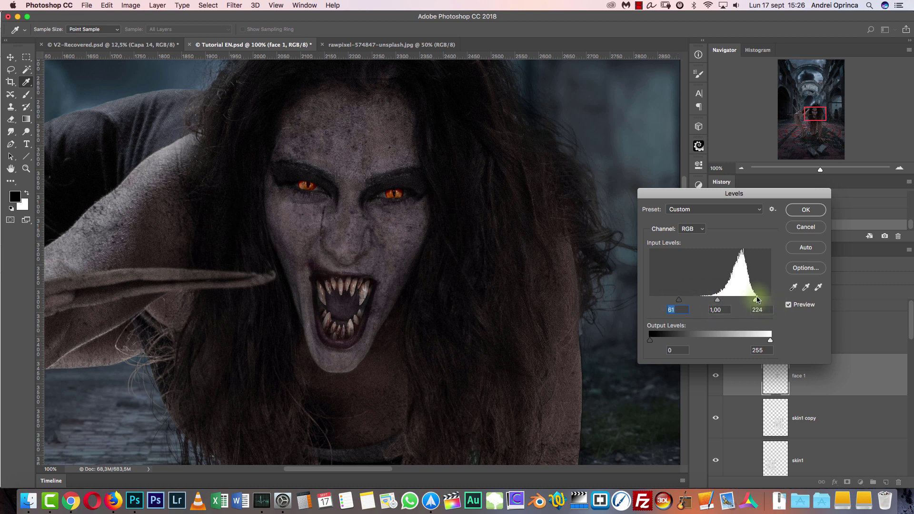
{"action": "left_click_drag", "start_coordinate": [739, 302], "coordinate": [738, 306]}
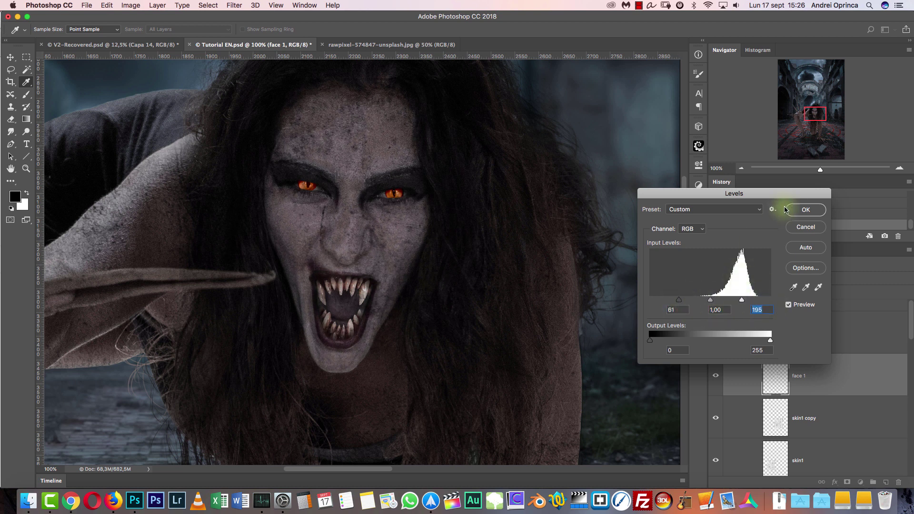
{"action": "left_click", "coordinate": [805, 211]}
{"action": "left_click", "coordinate": [714, 375]}
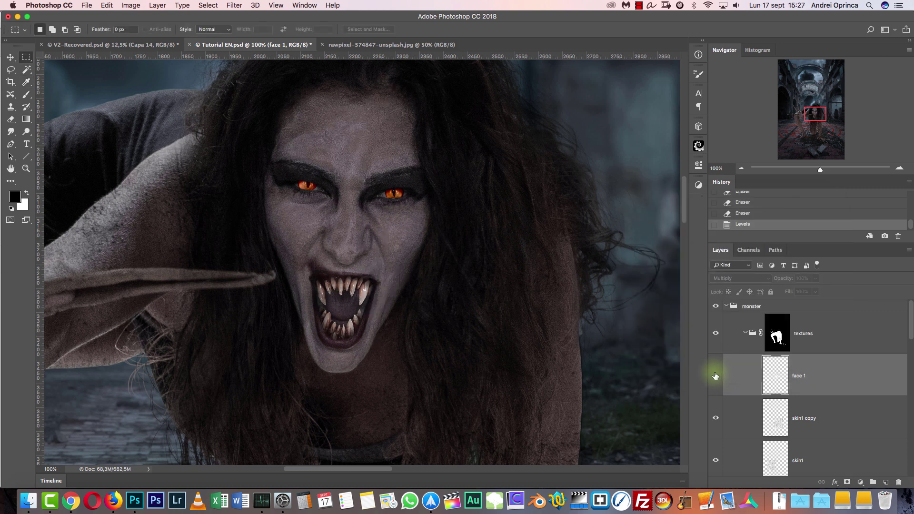
{"action": "left_click", "coordinate": [715, 376]}
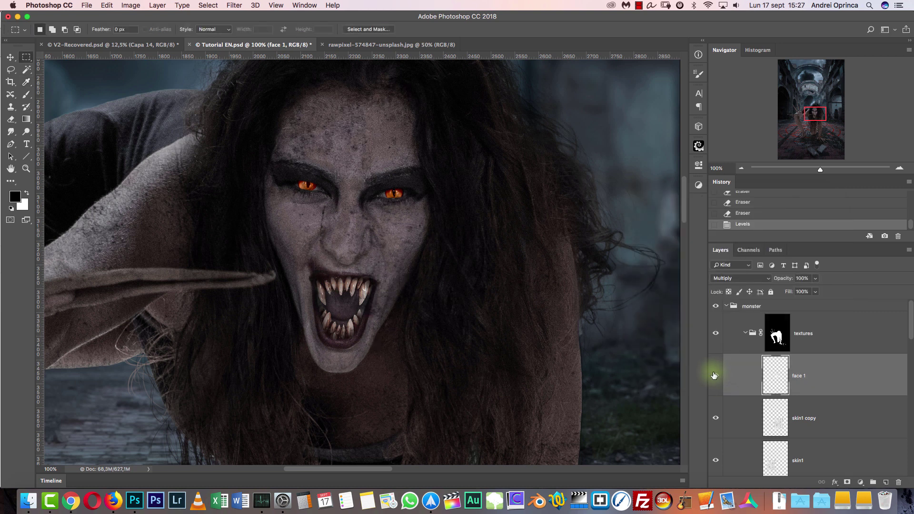
Cut a patch of about 720 × 480 px from the upper-left area of the wall texture image and close that file without saving
{"action": "left_click", "coordinate": [408, 46]}
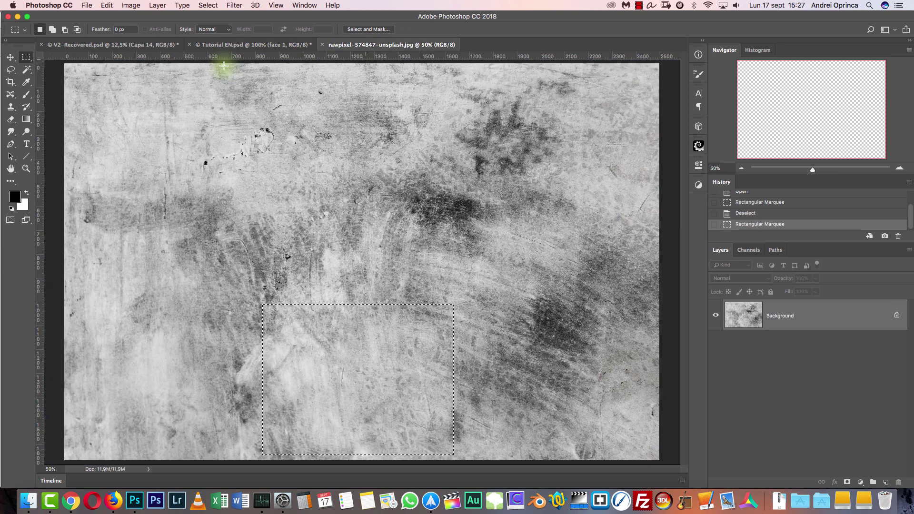
{"action": "key", "text": "super+d"}
{"action": "left_click_drag", "start_coordinate": [170, 126], "coordinate": [257, 189]}
{"action": "key", "text": "super+x"}
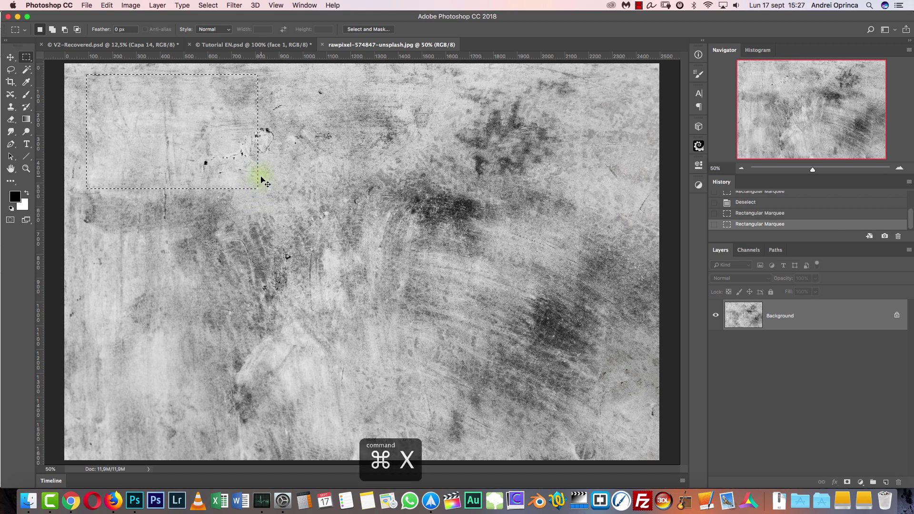
{"action": "key", "text": "super+w"}
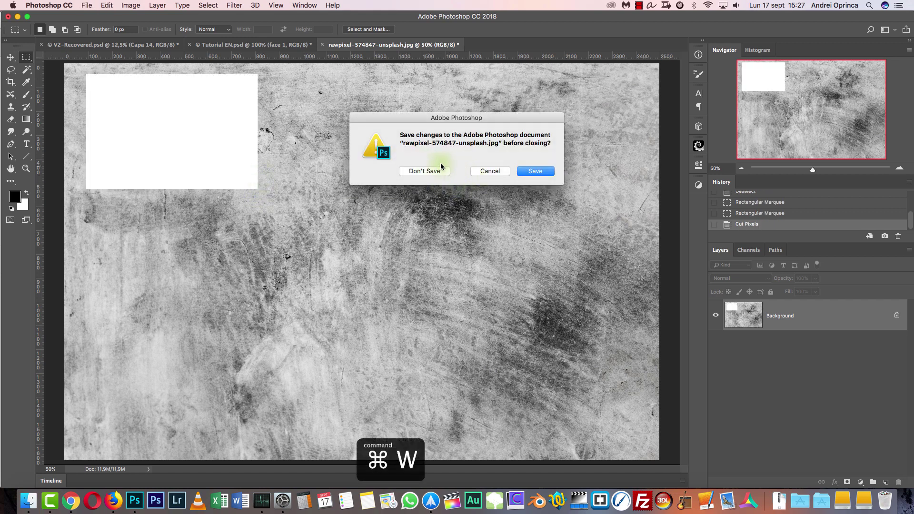
{"action": "left_click", "coordinate": [438, 171]}
Paste the cut patch above face 1, name the layer "face 2" and set its blend mode to Multiply
{"action": "key", "text": "super+v"}
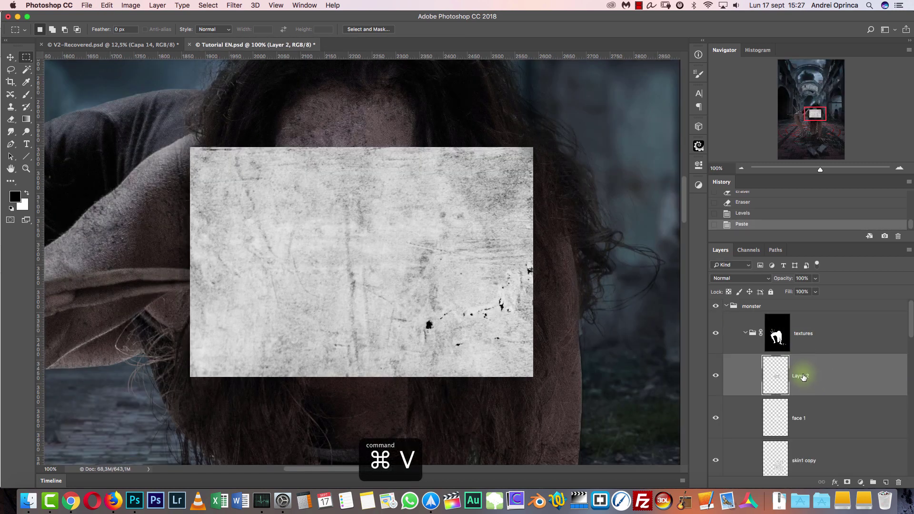
{"action": "type", "text": "fac"}
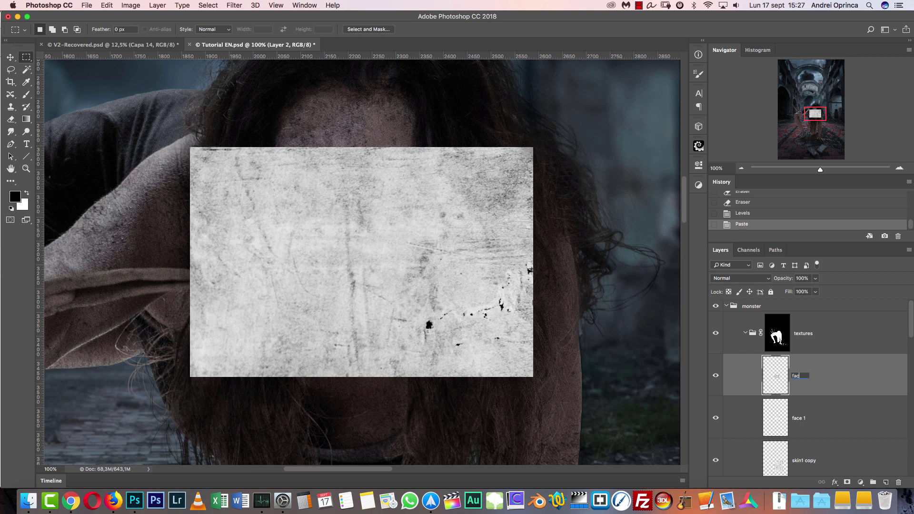
{"action": "left_click", "coordinate": [740, 278]}
{"action": "left_click", "coordinate": [724, 294]}
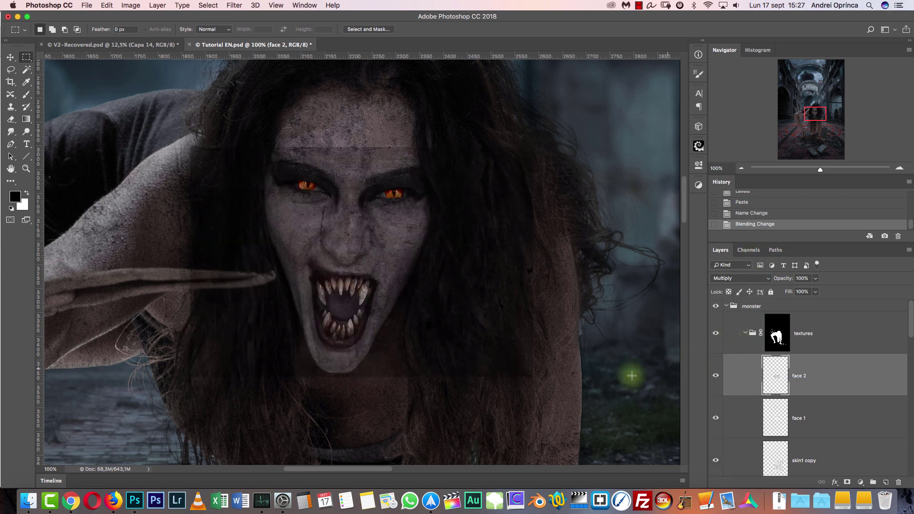
Rotate the face 2 texture about 90 degrees clockwise, flip it vertically and position it over the monster's face
{"action": "key", "text": "super+r"}
{"action": "key", "text": "super+r"}
{"action": "key", "text": "super+t"}
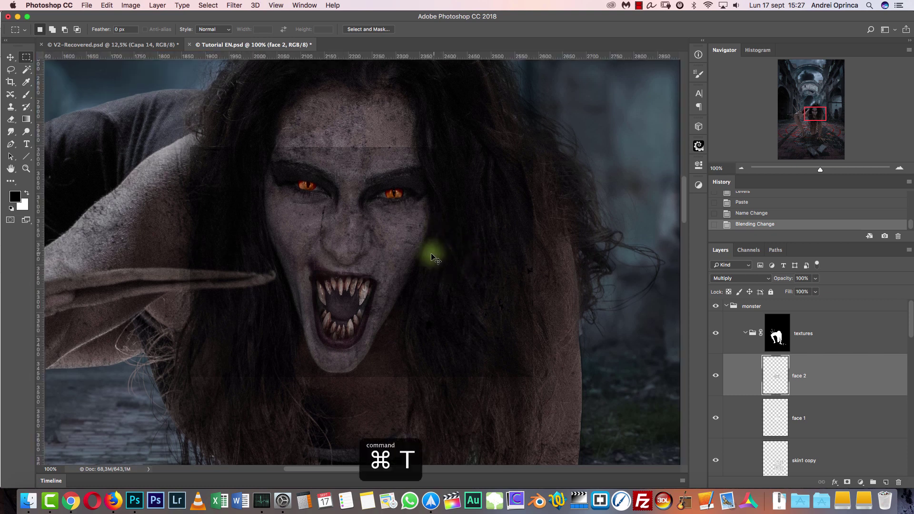
{"action": "left_click_drag", "start_coordinate": [536, 122], "coordinate": [424, 310]}
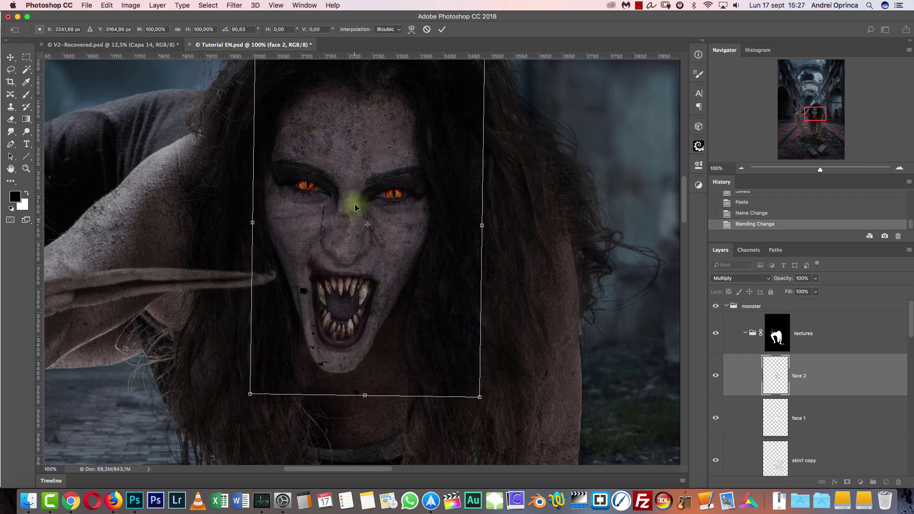
{"action": "scroll", "coordinate": [355, 204], "scroll_direction": "down", "scroll_amount": 3}
{"action": "right_click", "coordinate": [357, 228]}
{"action": "left_click", "coordinate": [387, 356]}
{"action": "left_click_drag", "start_coordinate": [393, 221], "coordinate": [390, 282]}
{"action": "key", "text": "Return"}
{"action": "left_click_drag", "start_coordinate": [362, 193], "coordinate": [363, 179]}
Apply Levels to face 2 with input values 25, 0.77 and 226, checking the face with the preview off and on
{"action": "key", "text": "super+1"}
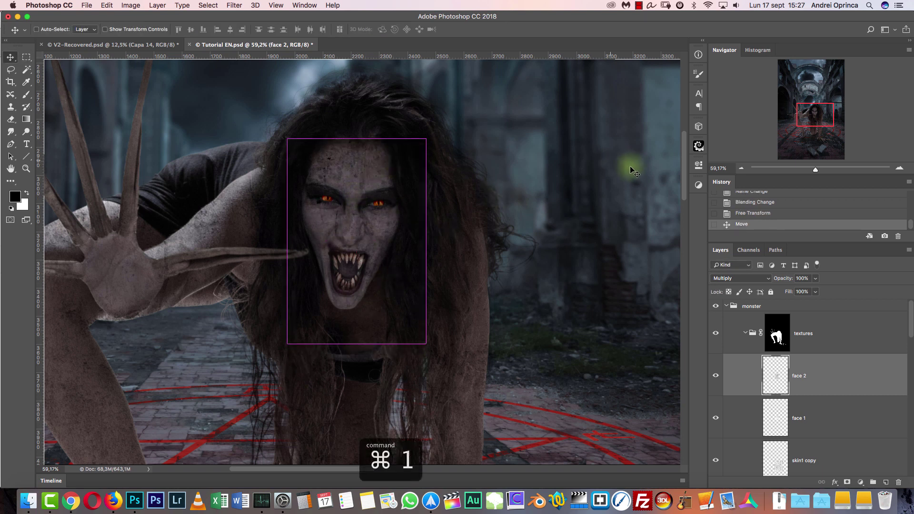
{"action": "key", "text": "super+l"}
{"action": "left_click_drag", "start_coordinate": [770, 300], "coordinate": [752, 300]}
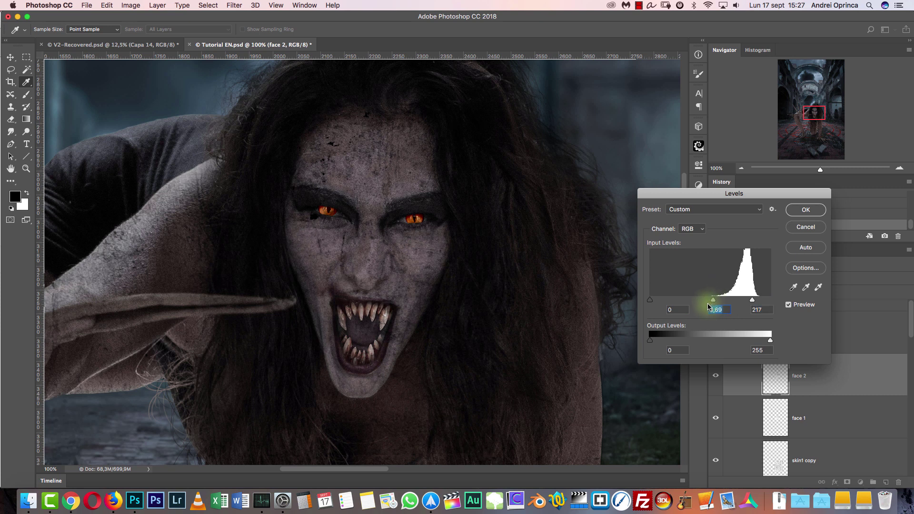
{"action": "left_click_drag", "start_coordinate": [713, 302], "coordinate": [708, 301]}
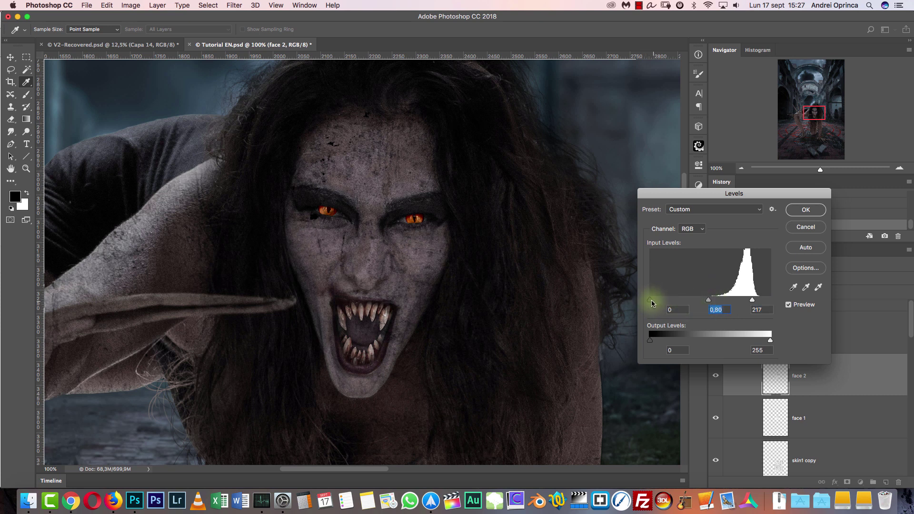
{"action": "left_click_drag", "start_coordinate": [650, 300], "coordinate": [662, 300]}
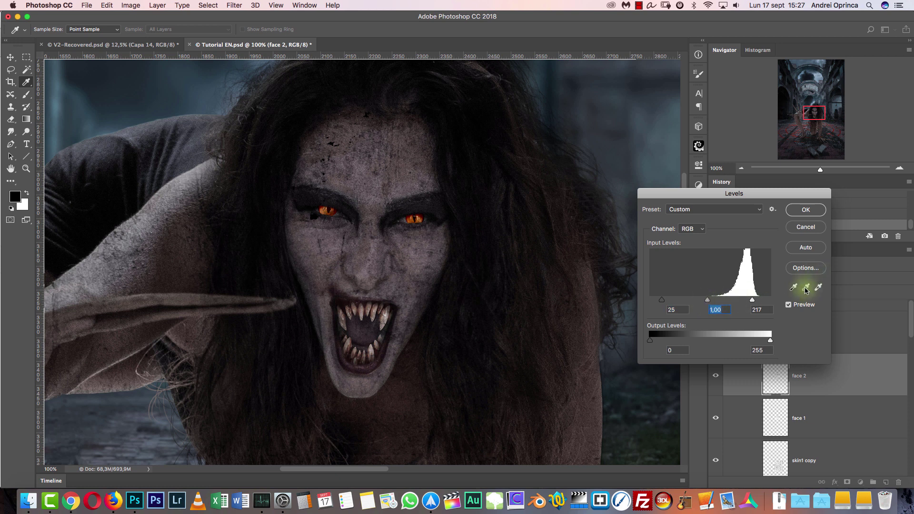
{"action": "left_click", "coordinate": [788, 305]}
{"action": "left_click", "coordinate": [788, 304]}
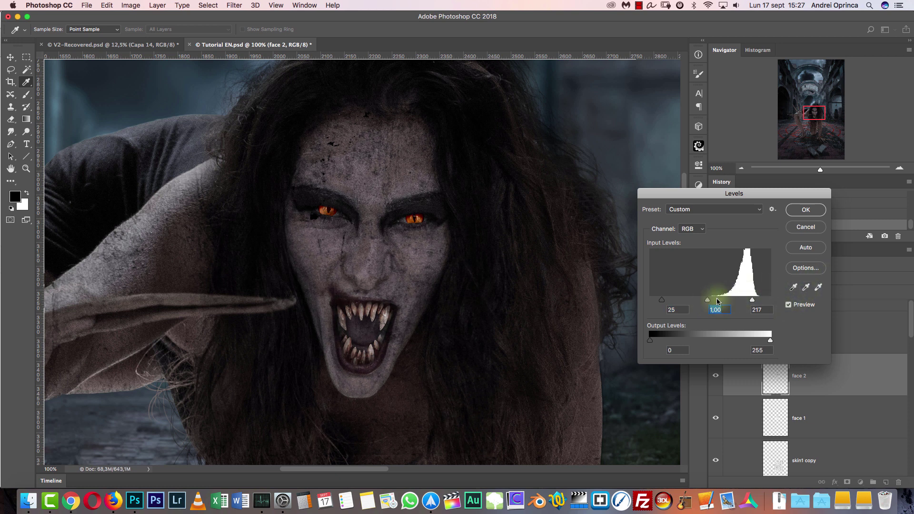
{"action": "left_click_drag", "start_coordinate": [716, 301], "coordinate": [716, 301]}
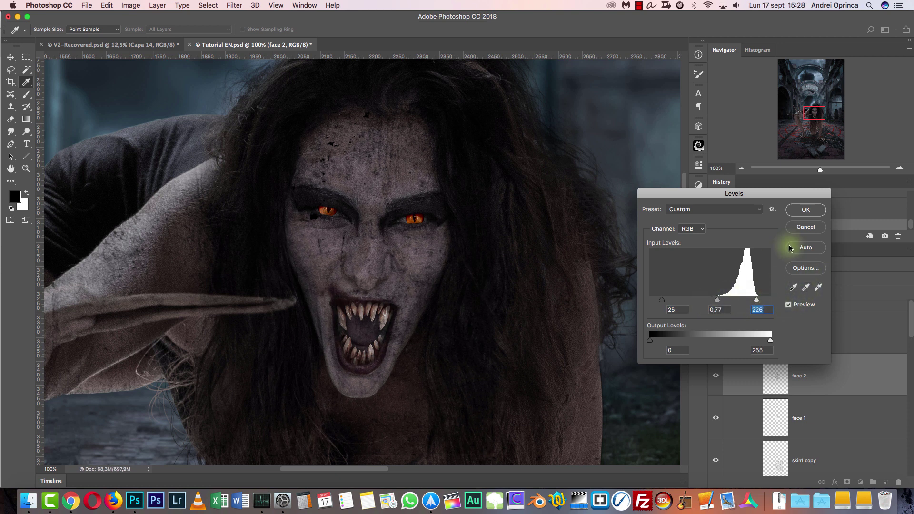
{"action": "left_click", "coordinate": [805, 210]}
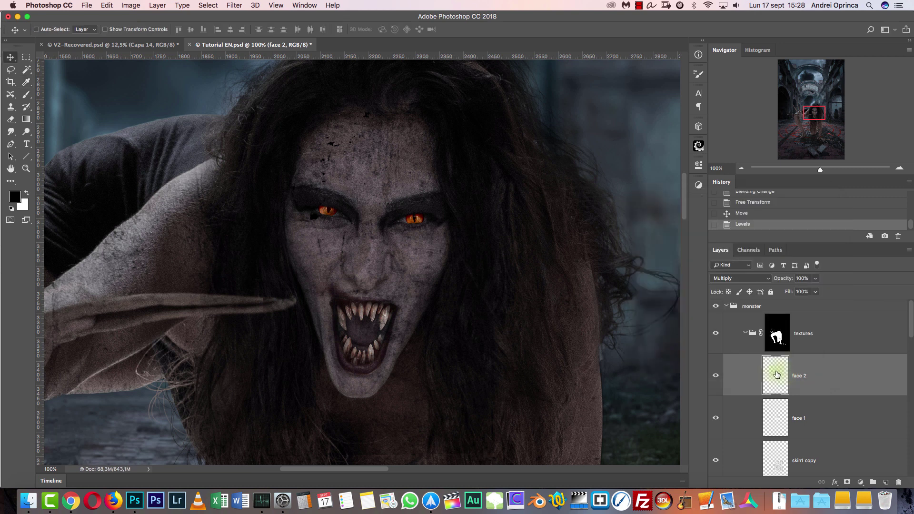
Lower the opacity of the face 2 layer to 58%
{"action": "left_click", "coordinate": [815, 278]}
{"action": "left_click_drag", "start_coordinate": [797, 294], "coordinate": [794, 302]}
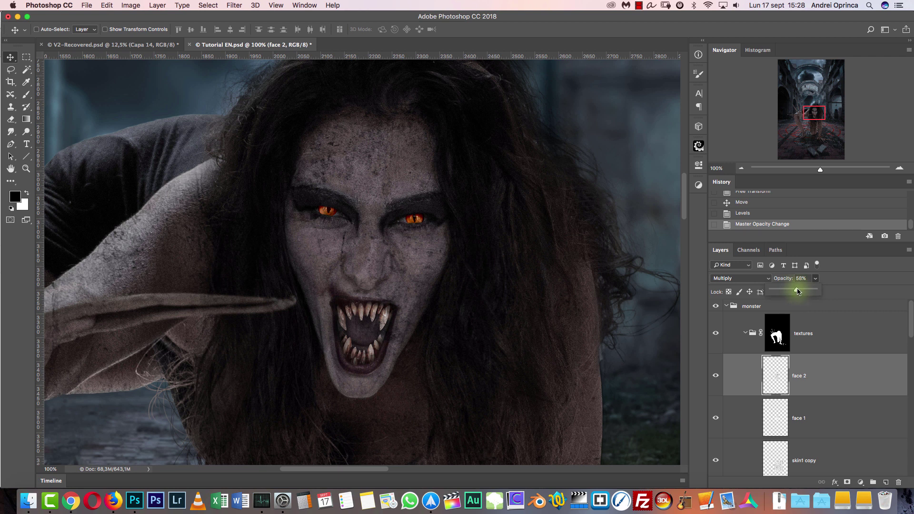
{"action": "key", "text": "super+Tab"}
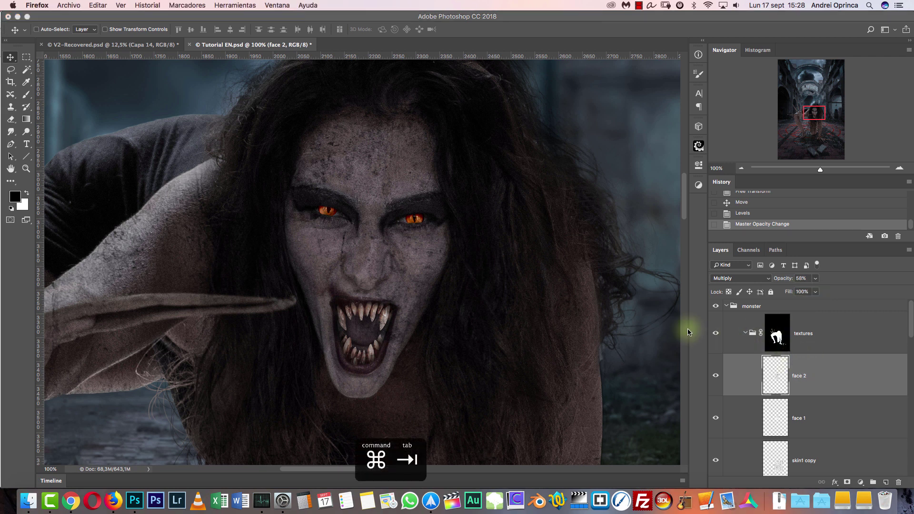
{"action": "key", "text": "super+Tab"}
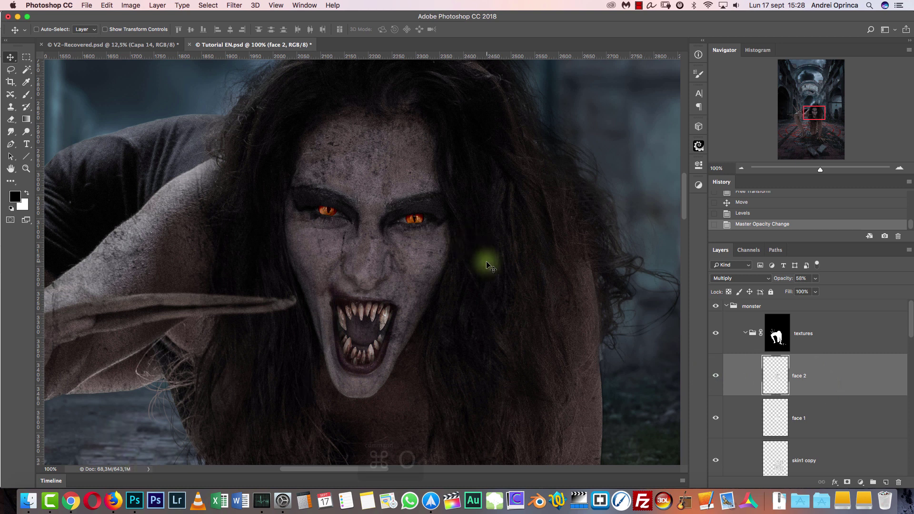
Open the scratched paper texture rawpixel-594858-unsplash.jpg from the Stock folder and activate the Rectangular Marquee tool
{"action": "key", "text": "super+o"}
{"action": "left_click", "coordinate": [381, 191]}
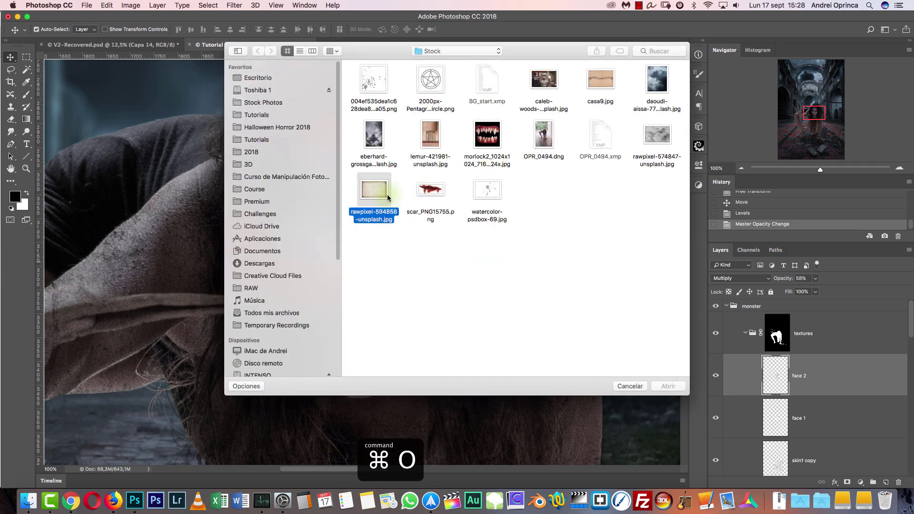
{"action": "left_click", "coordinate": [671, 385]}
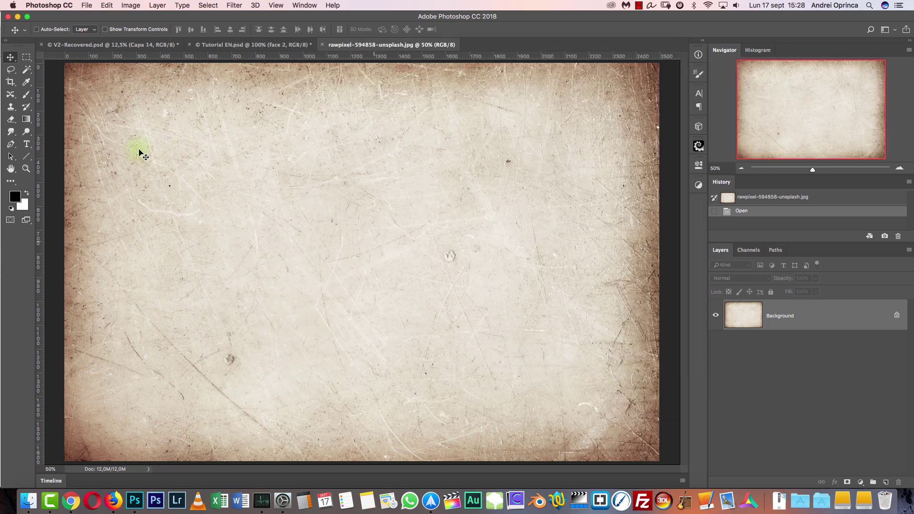
{"action": "left_click", "coordinate": [26, 57]}
{"action": "left_click", "coordinate": [94, 129]}
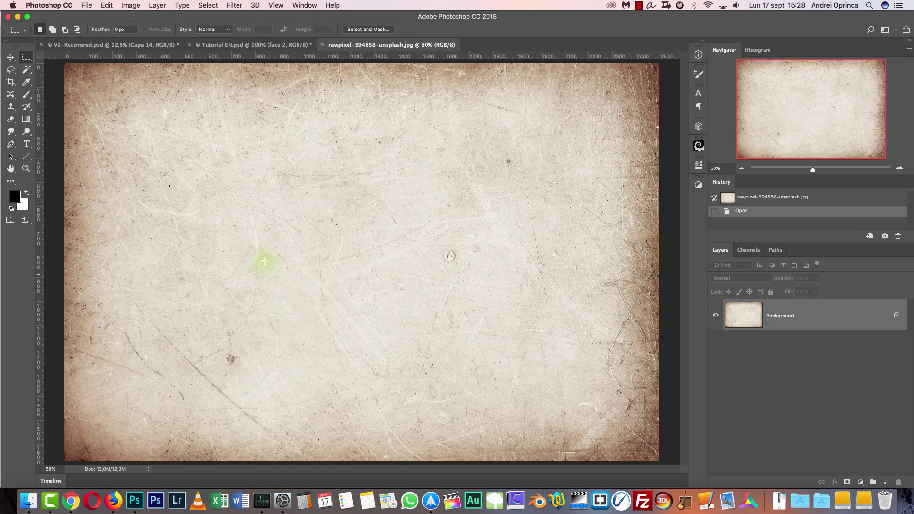
{"action": "left_click_drag", "start_coordinate": [248, 128], "coordinate": [440, 275]}
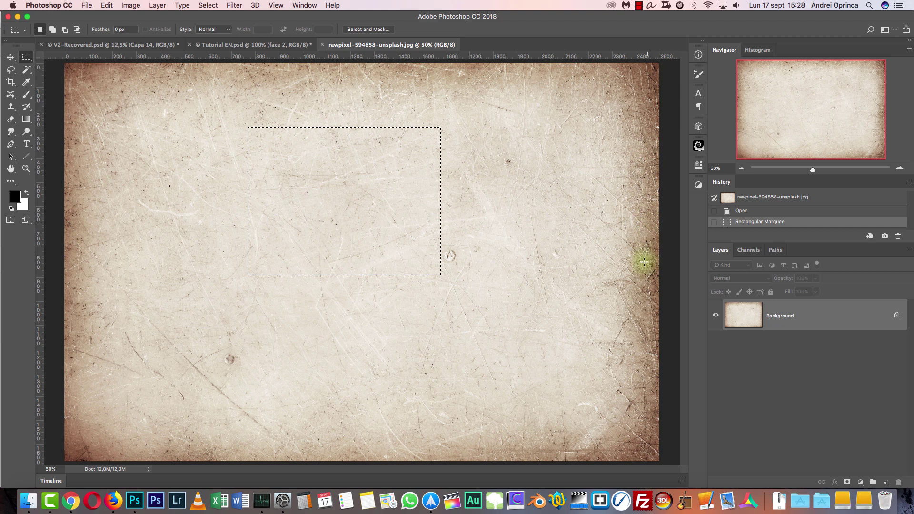
{"action": "left_click_drag", "start_coordinate": [375, 192], "coordinate": [266, 167]}
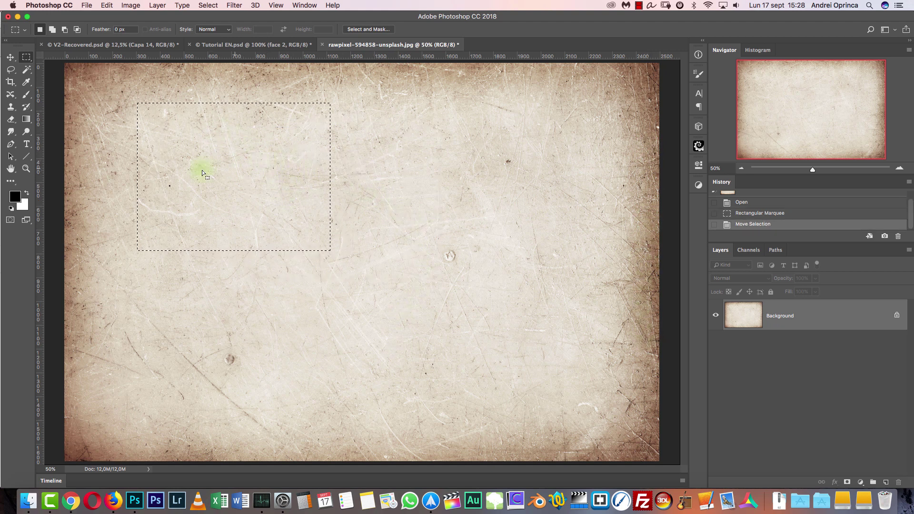
{"action": "left_click", "coordinate": [172, 100]}
Select and copy an area of about 1080 × 790 px in the texture's upper-left part and close the file without saving
{"action": "left_click_drag", "start_coordinate": [299, 241], "coordinate": [416, 292]}
{"action": "key", "text": "super+c"}
{"action": "key", "text": "super+w"}
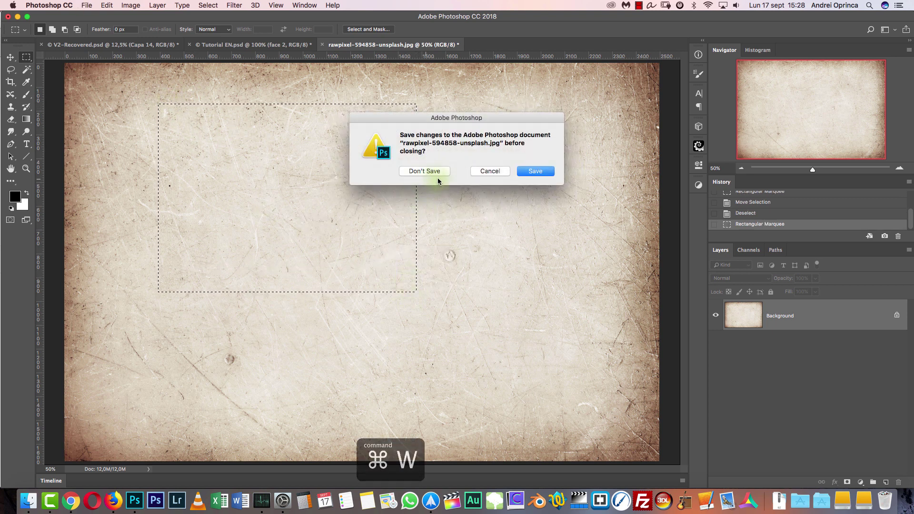
{"action": "left_click", "coordinate": [435, 173]}
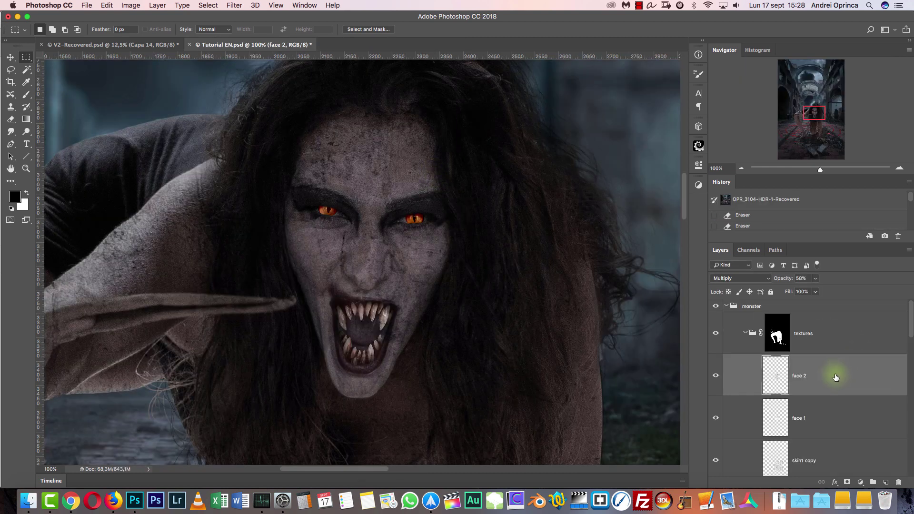
Paste the copied texture above face 2 and name the new layer "face scratches"
{"action": "key", "text": "super+v"}
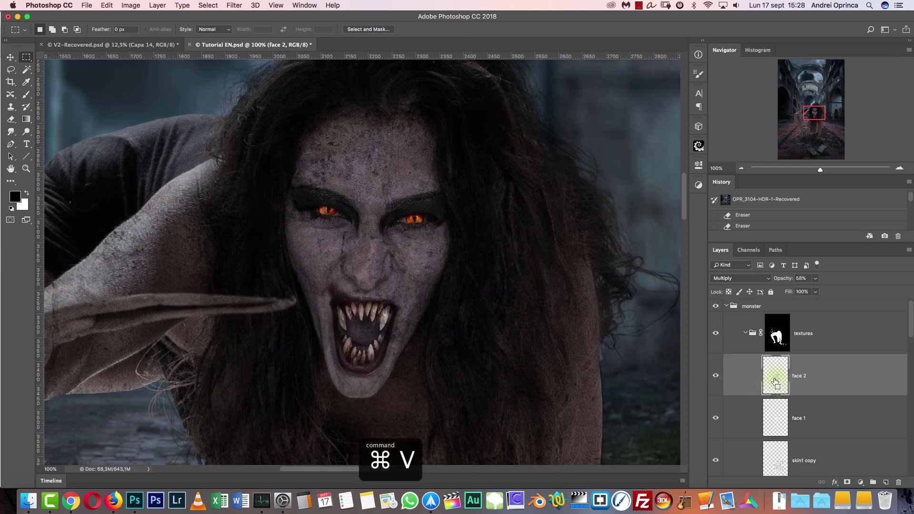
{"action": "type", "text": "face scratches"}
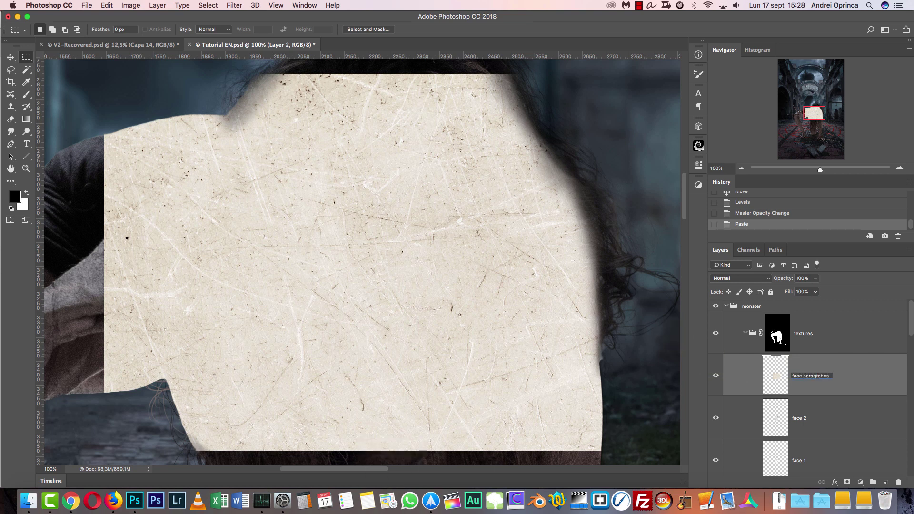
{"action": "key", "text": "Return"}
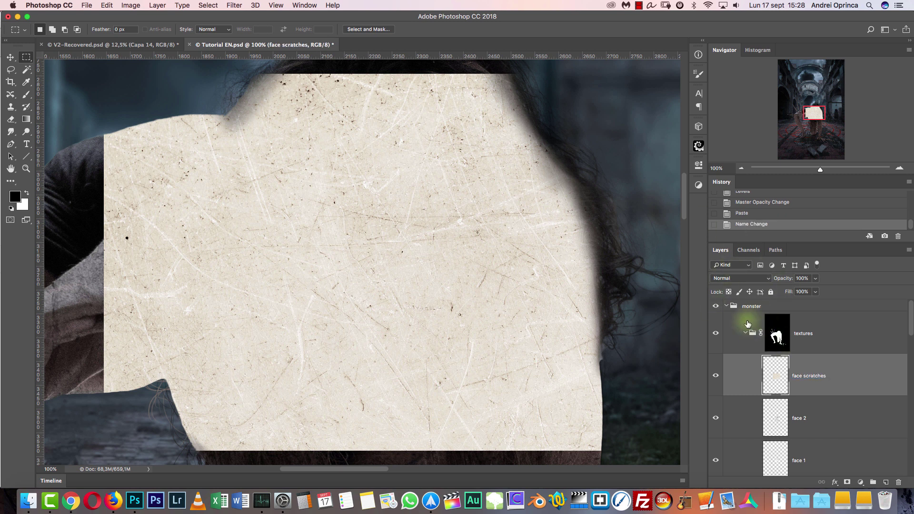
{"action": "left_click", "coordinate": [733, 280]}
{"action": "left_click", "coordinate": [723, 300]}
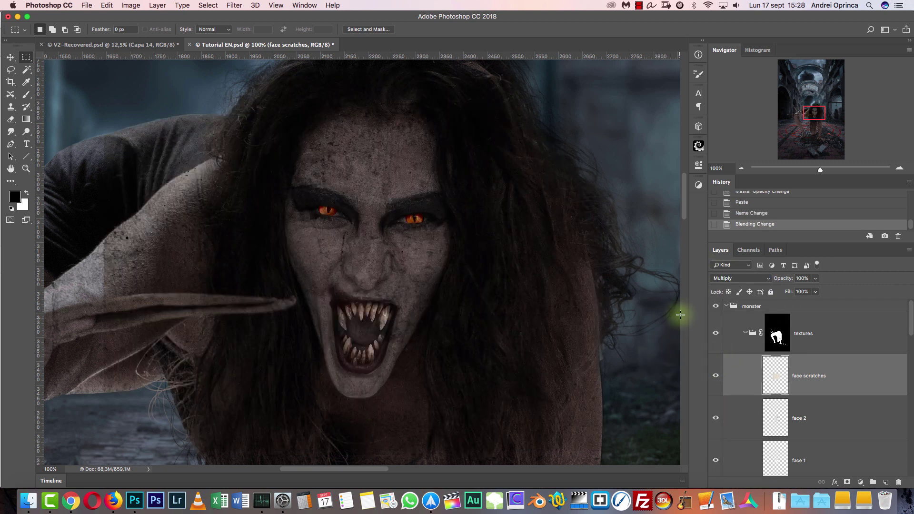
{"action": "left_click", "coordinate": [737, 278]}
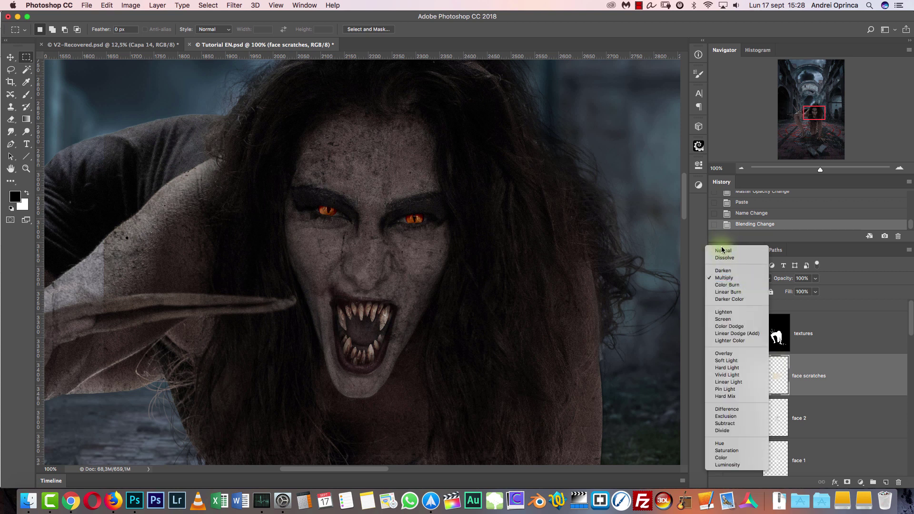
{"action": "left_click", "coordinate": [722, 250]}
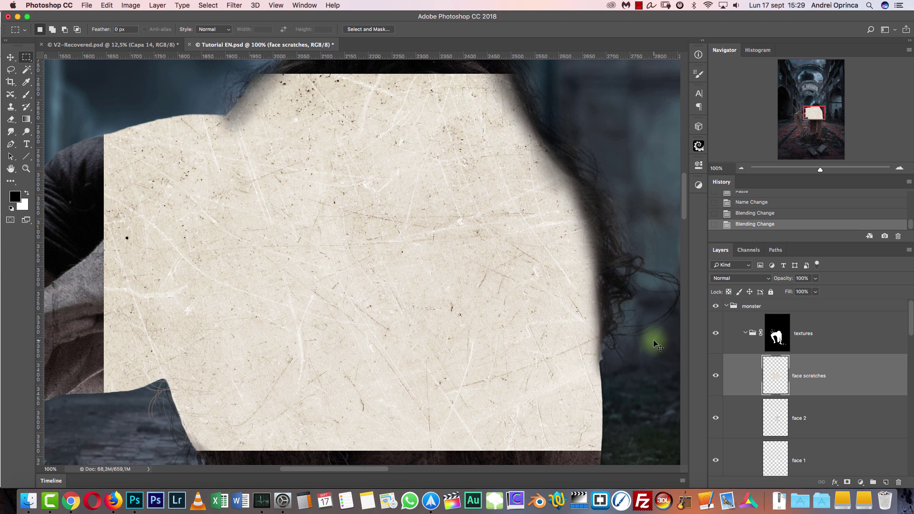
Invert the colours of the face scratches texture and open the Hue/Saturation adjustment for it
{"action": "key", "text": "super+i"}
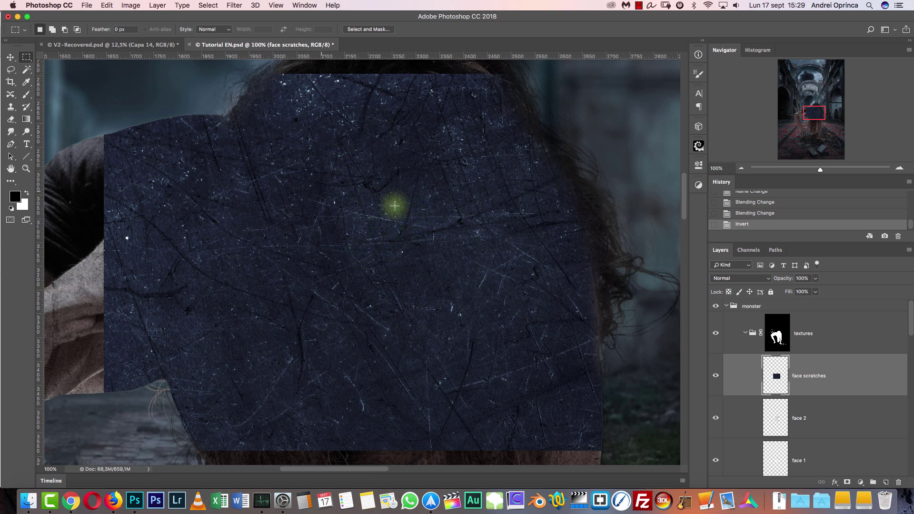
{"action": "key", "text": "super+u"}
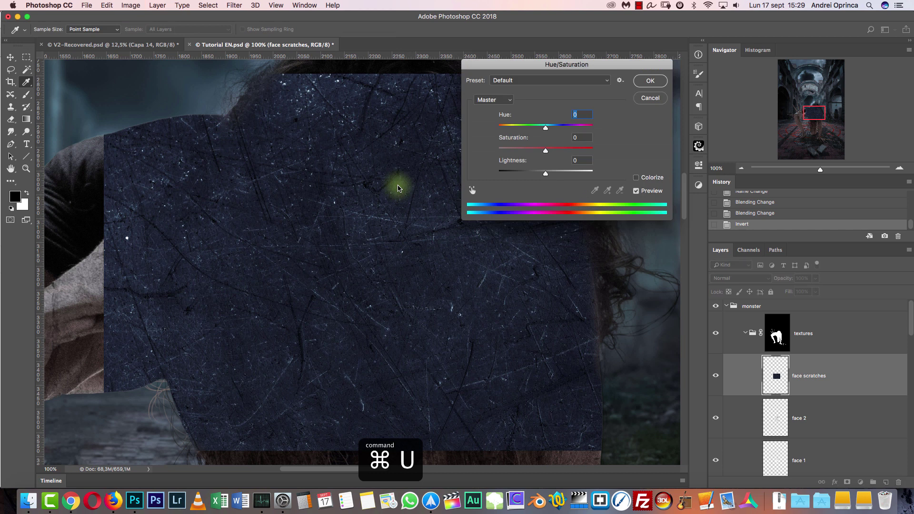
Set the saturation of the face scratches texture to -100 and invert its tones
{"action": "left_click_drag", "start_coordinate": [526, 151], "coordinate": [444, 152]}
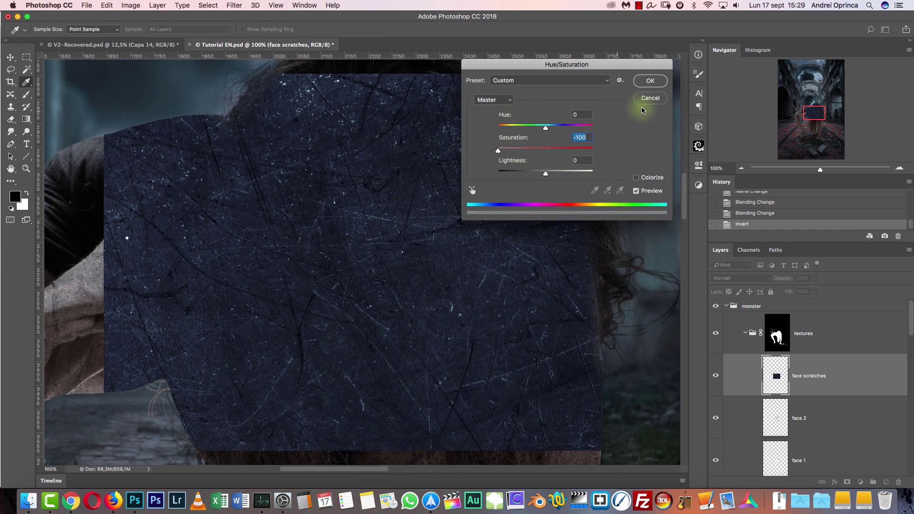
{"action": "left_click", "coordinate": [647, 86]}
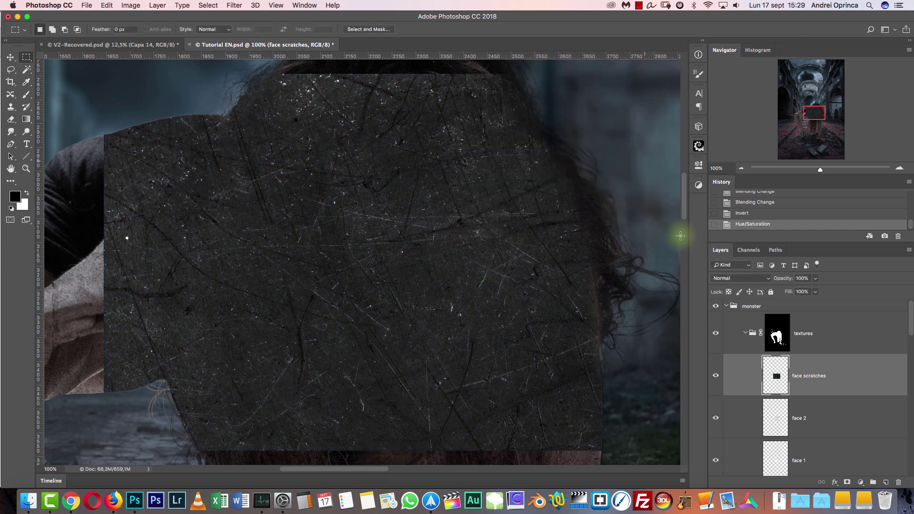
{"action": "left_click", "coordinate": [745, 281]}
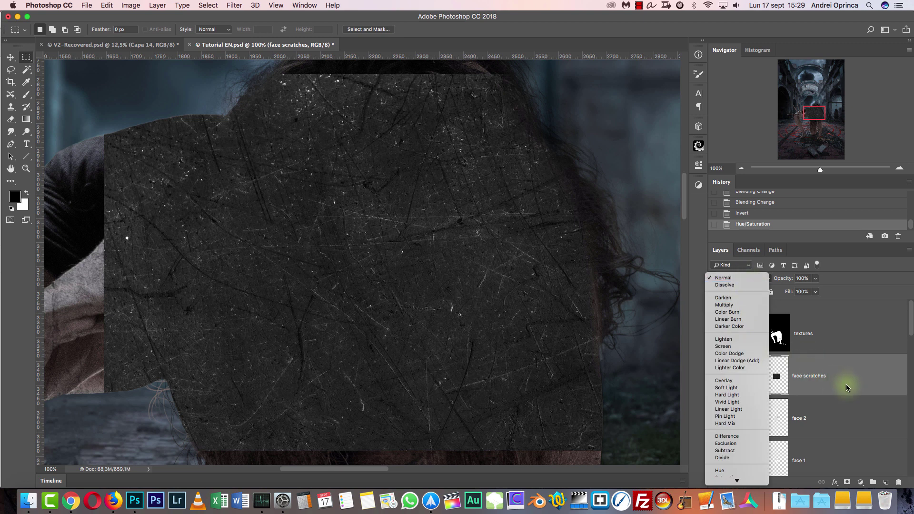
{"action": "left_click", "coordinate": [831, 364]}
{"action": "key", "text": "super+i"}
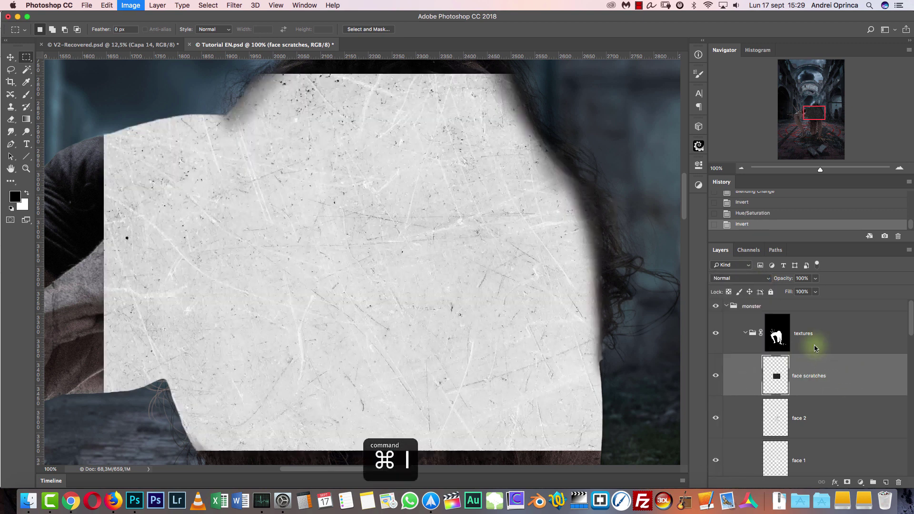
Increase the scratch texture's contrast with Levels, using input black 153 and input white 235
{"action": "key", "text": "super+l"}
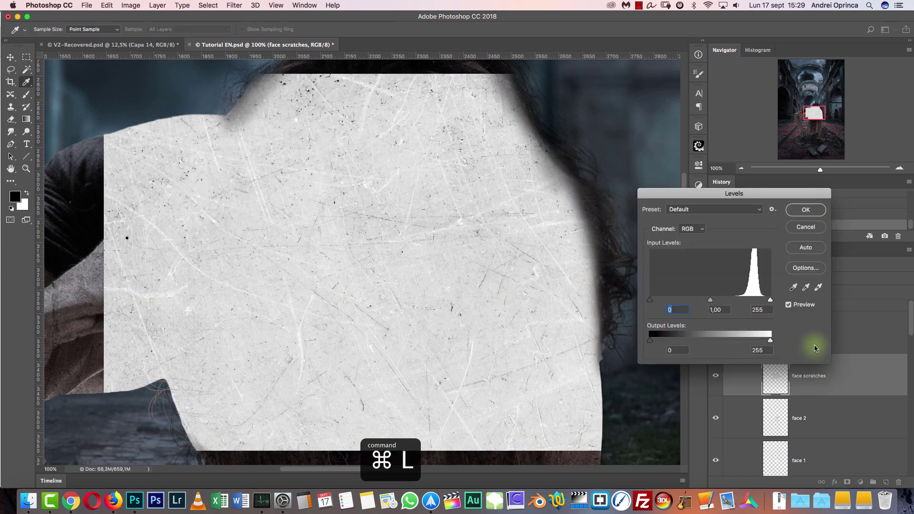
{"action": "left_click_drag", "start_coordinate": [649, 300], "coordinate": [760, 301]}
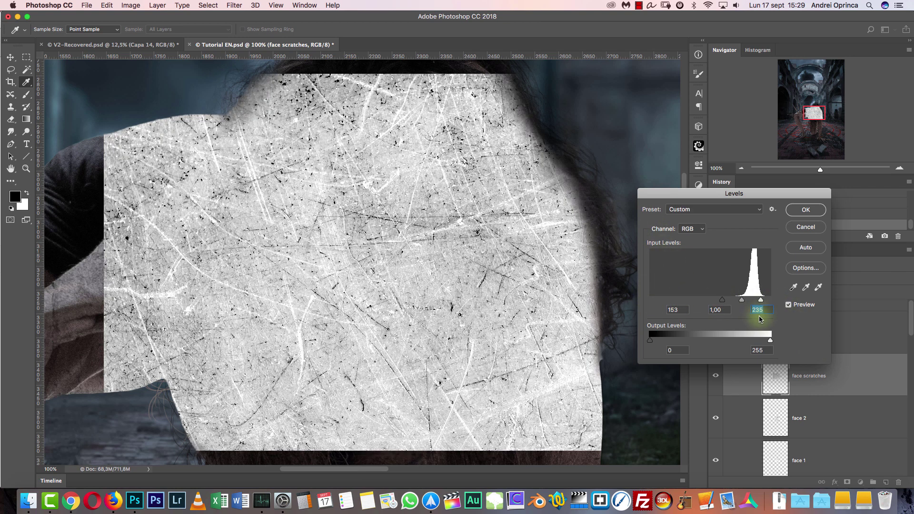
{"action": "left_click", "coordinate": [804, 210]}
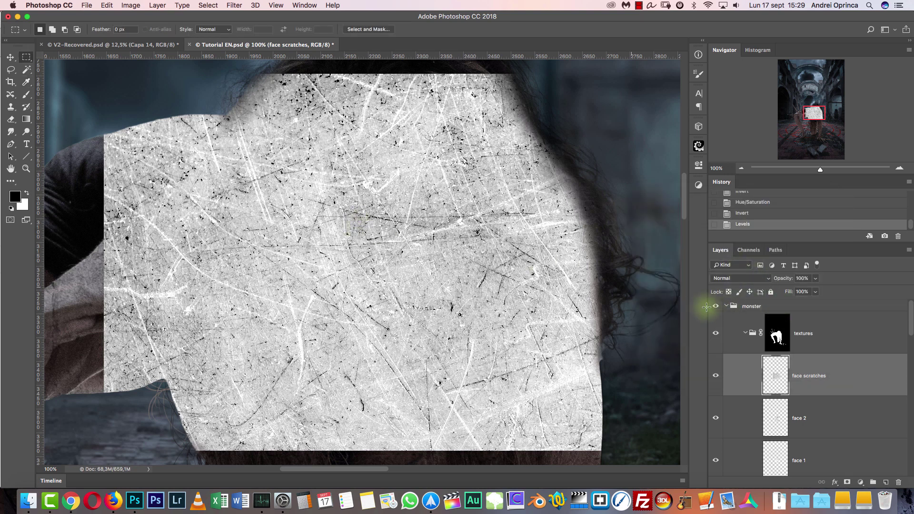
Try Screen blending on the face scratches layer and settle on Multiply
{"action": "left_click", "coordinate": [740, 278]}
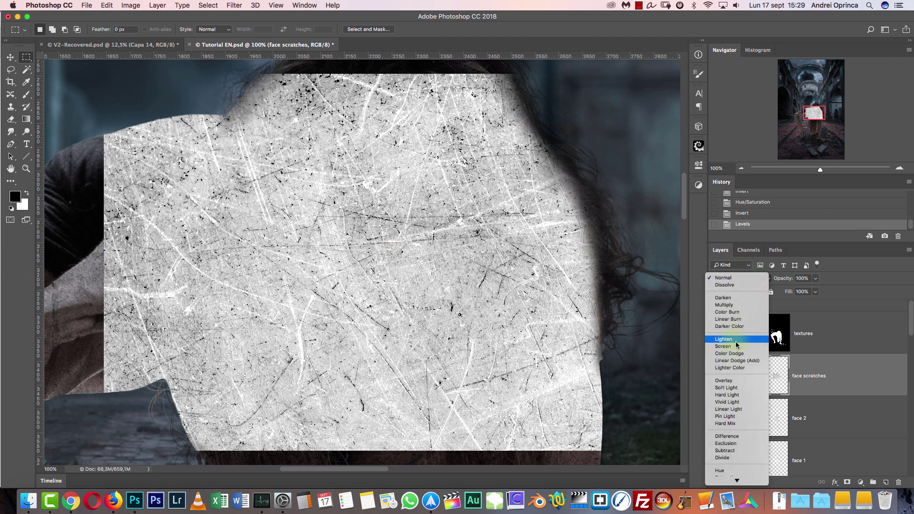
{"action": "left_click", "coordinate": [737, 346]}
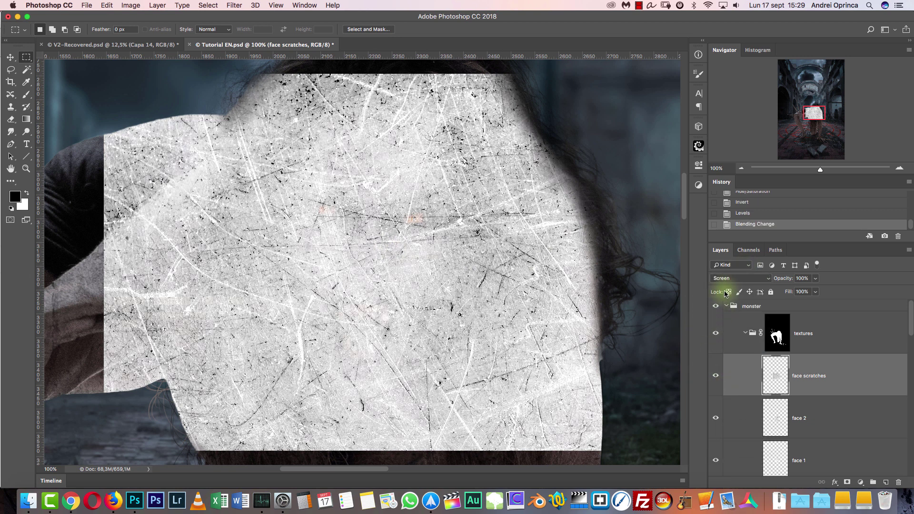
{"action": "left_click", "coordinate": [739, 278]}
{"action": "left_click", "coordinate": [724, 236]}
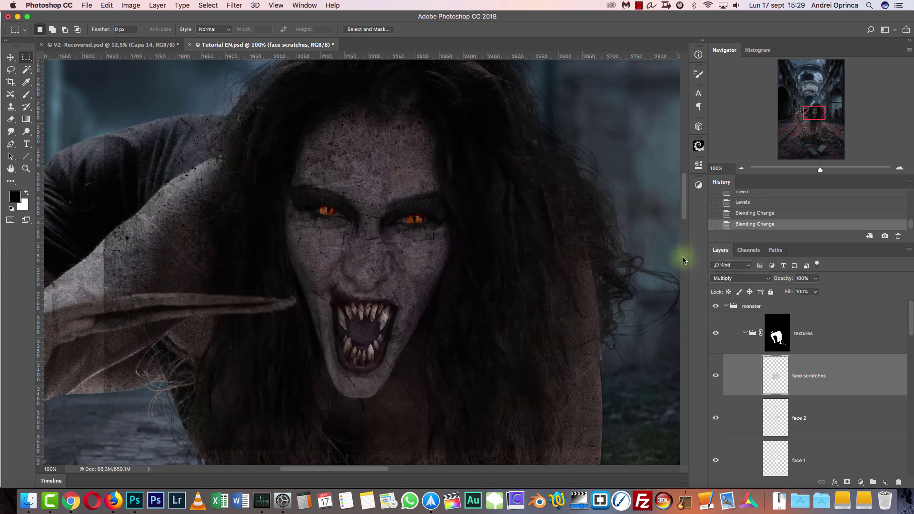
Shift the scratch texture slightly over the monster's face and delete the face 2 layer
{"action": "key", "text": "v"}
{"action": "left_click_drag", "start_coordinate": [450, 276], "coordinate": [440, 292]}
{"action": "left_click", "coordinate": [715, 418]}
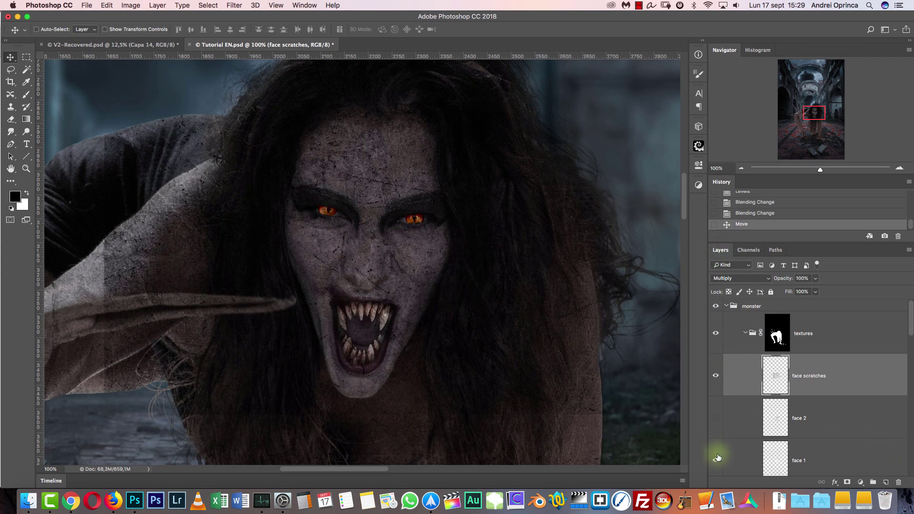
{"action": "left_click_drag", "start_coordinate": [882, 420], "coordinate": [898, 482]}
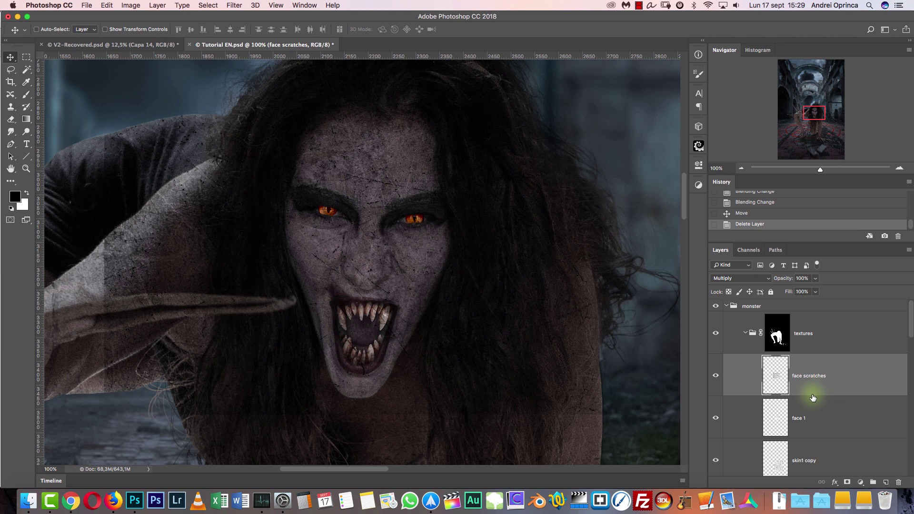
Erase the scratch texture from the monster's raised arm with a soft 300 px eraser
{"action": "key", "text": "e"}
{"action": "left_click", "coordinate": [741, 168]}
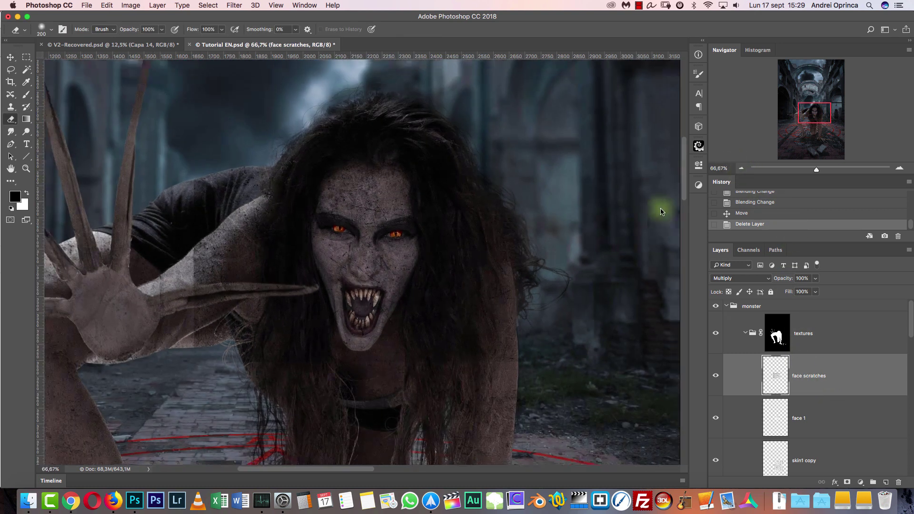
{"action": "key", "text": "super+minus"}
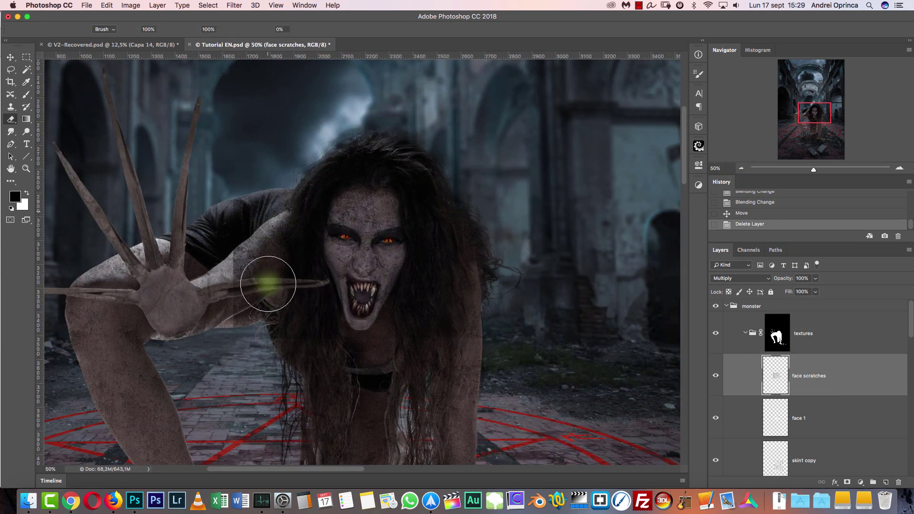
{"action": "mouse_move", "coordinate": [268, 284]}
{"action": "left_mouse_down"}
{"action": "mouse_move", "coordinate": [251, 271]}
{"action": "mouse_move", "coordinate": [254, 229]}
{"action": "left_mouse_up"}
{"action": "left_click_drag", "start_coordinate": [249, 296], "coordinate": [246, 259]}
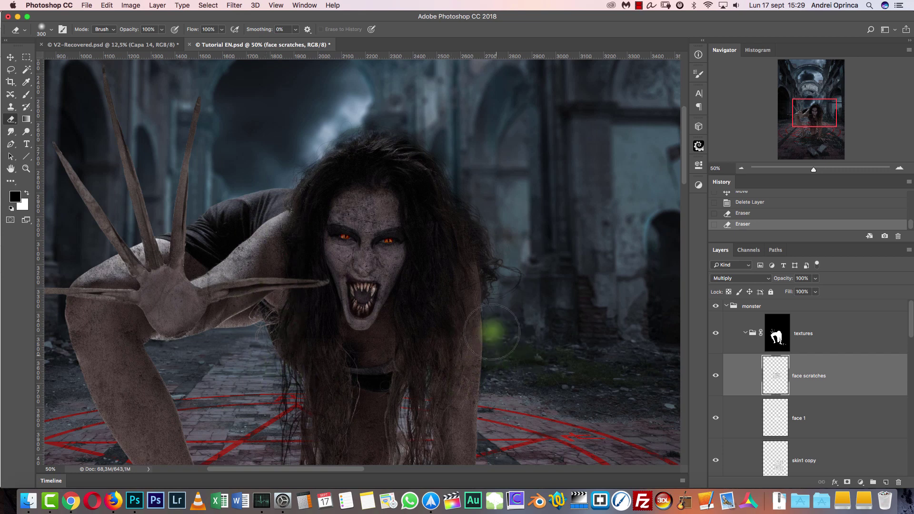
Erase the scratch texture from the neck and the hair around the face, using smaller eraser sizes up to 175 px
{"action": "left_click", "coordinate": [418, 348]}
{"action": "key", "text": "["}
{"action": "key", "text": "["}
{"action": "key", "text": "["}
{"action": "key", "text": "["}
{"action": "key", "text": "["}
{"action": "mouse_move", "coordinate": [420, 320]}
{"action": "left_mouse_down"}
{"action": "mouse_move", "coordinate": [359, 345]}
{"action": "mouse_move", "coordinate": [459, 333]}
{"action": "mouse_move", "coordinate": [474, 151]}
{"action": "mouse_move", "coordinate": [476, 213]}
{"action": "left_mouse_up"}
{"action": "key", "text": "]"}
{"action": "key", "text": "]"}
{"action": "mouse_move", "coordinate": [339, 127]}
{"action": "left_mouse_down"}
{"action": "mouse_move", "coordinate": [324, 158]}
{"action": "mouse_move", "coordinate": [289, 212]}
{"action": "left_mouse_up"}
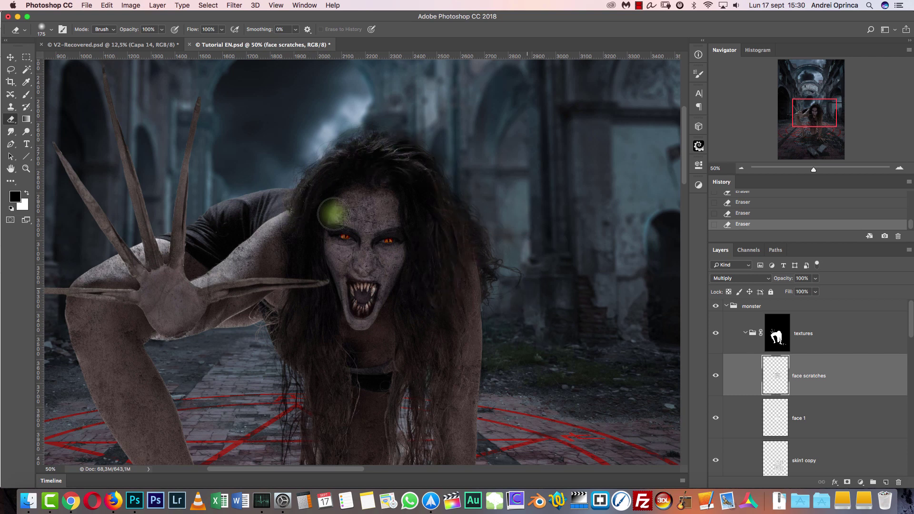
Free-transform the face scratches layer to refit the texture over the face
{"action": "key", "text": "super+1"}
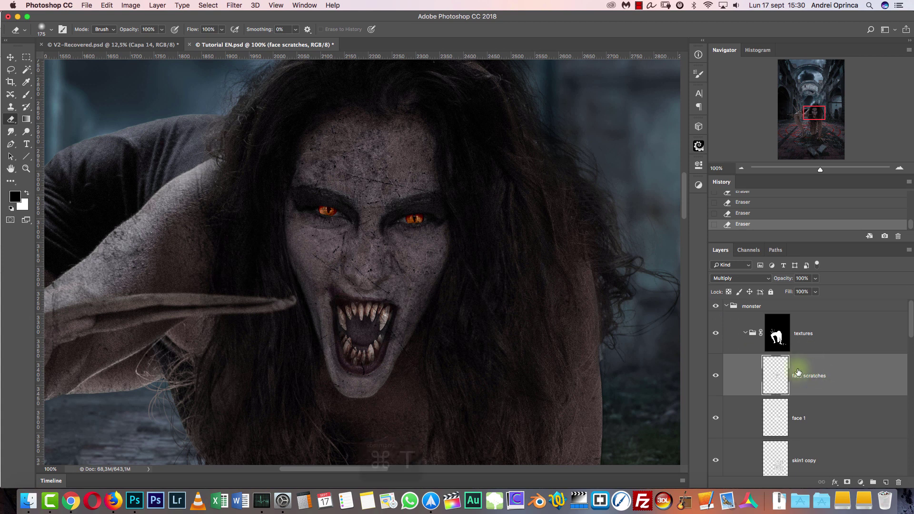
{"action": "key", "text": "super+t"}
{"action": "left_click_drag", "start_coordinate": [465, 282], "coordinate": [430, 256]}
{"action": "key", "text": "Return"}
Apply Levels with input black 70 and input white 226 to the scratches, and reposition them on the face
{"action": "key", "text": "super+l"}
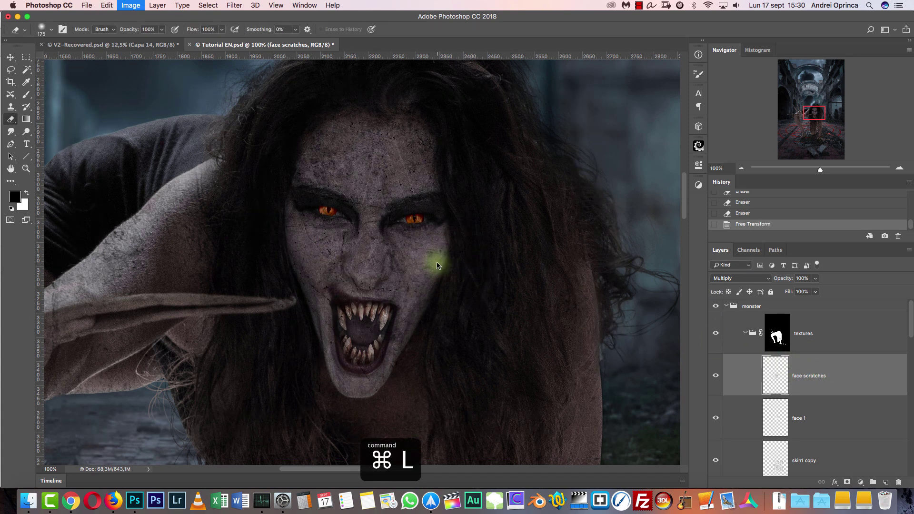
{"action": "left_click_drag", "start_coordinate": [682, 306], "coordinate": [684, 305]}
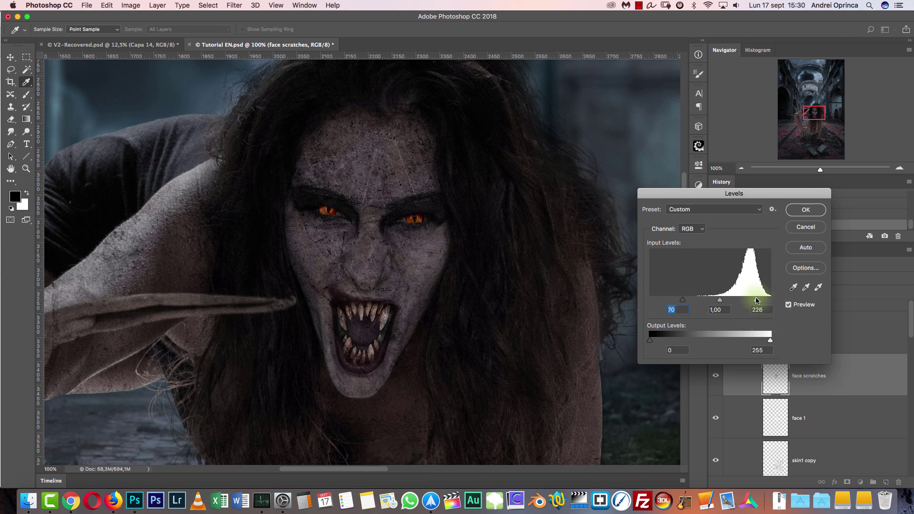
{"action": "left_click", "coordinate": [806, 210]}
{"action": "key", "text": "v"}
{"action": "left_click_drag", "start_coordinate": [401, 220], "coordinate": [471, 236]}
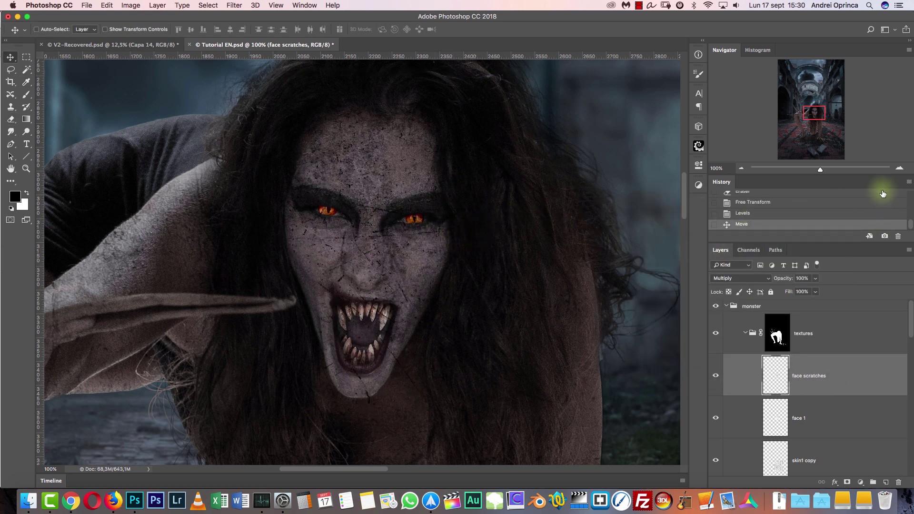
Erase the scratches from the upper and lower teeth with a 40 px eraser
{"action": "left_click", "coordinate": [900, 169]}
{"action": "left_click", "coordinate": [900, 169]}
{"action": "scroll", "coordinate": [495, 276], "scroll_direction": "down", "scroll_amount": 5}
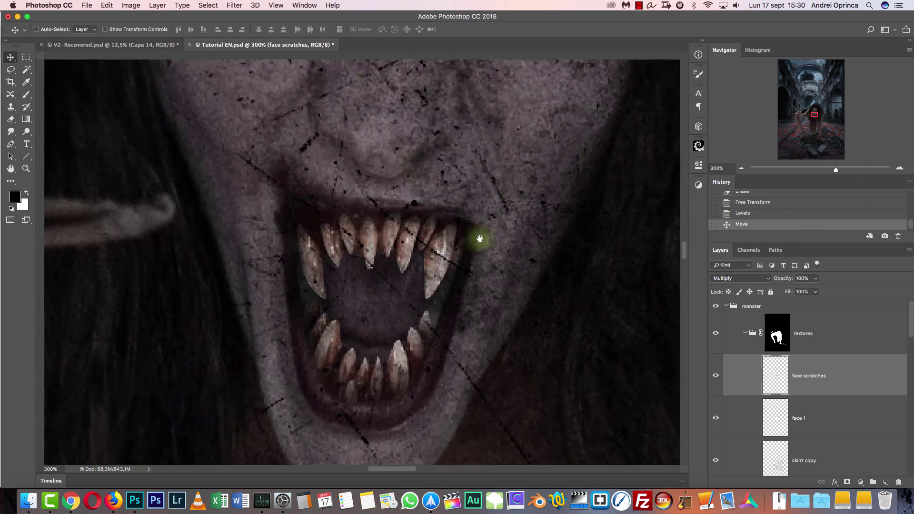
{"action": "key", "text": "e"}
{"action": "key", "text": "bracketleft"}
{"action": "key", "text": "bracketleft"}
{"action": "key", "text": "bracketleft"}
{"action": "key", "text": "bracketleft"}
{"action": "key", "text": "bracketleft"}
{"action": "left_click_drag", "start_coordinate": [441, 258], "coordinate": [409, 242]}
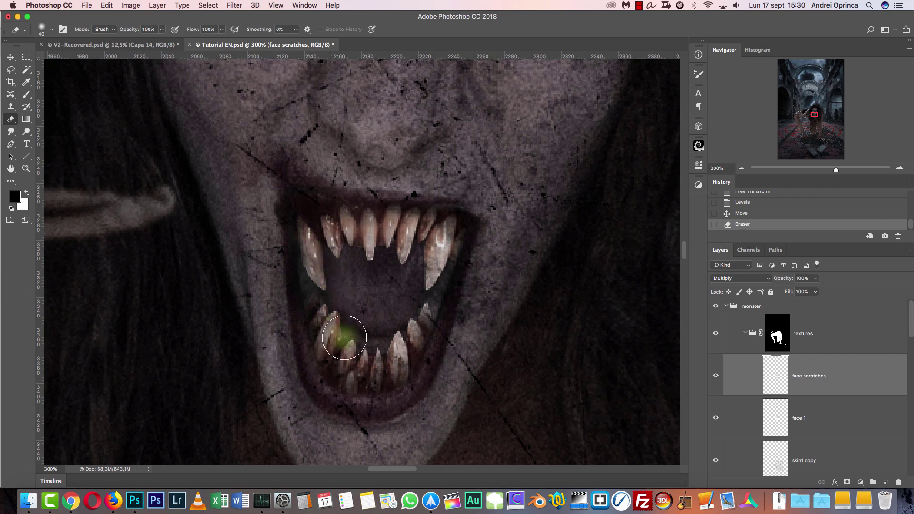
{"action": "left_click_drag", "start_coordinate": [360, 353], "coordinate": [408, 343]}
{"action": "left_click", "coordinate": [383, 355]}
Erase the face 1 texture from the monster's teeth
{"action": "left_click", "coordinate": [710, 415]}
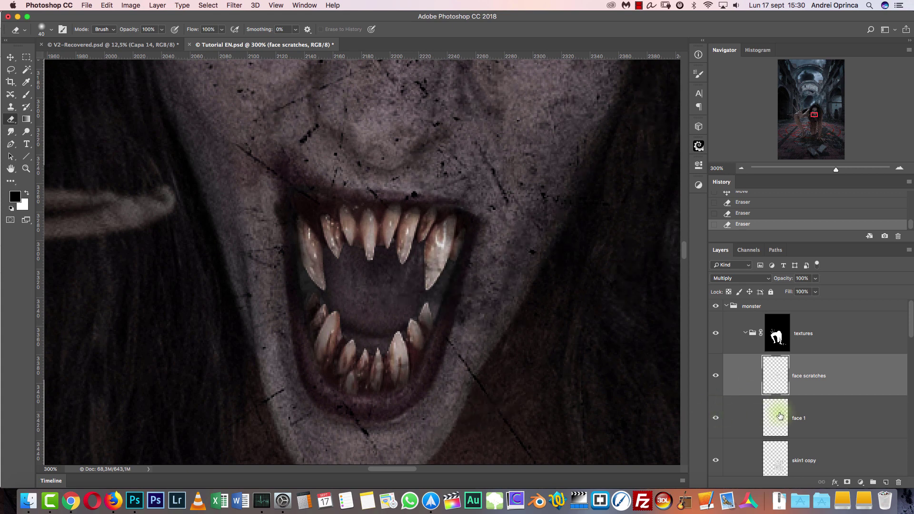
{"action": "left_click", "coordinate": [765, 407]}
{"action": "left_click_drag", "start_coordinate": [434, 351], "coordinate": [351, 357]}
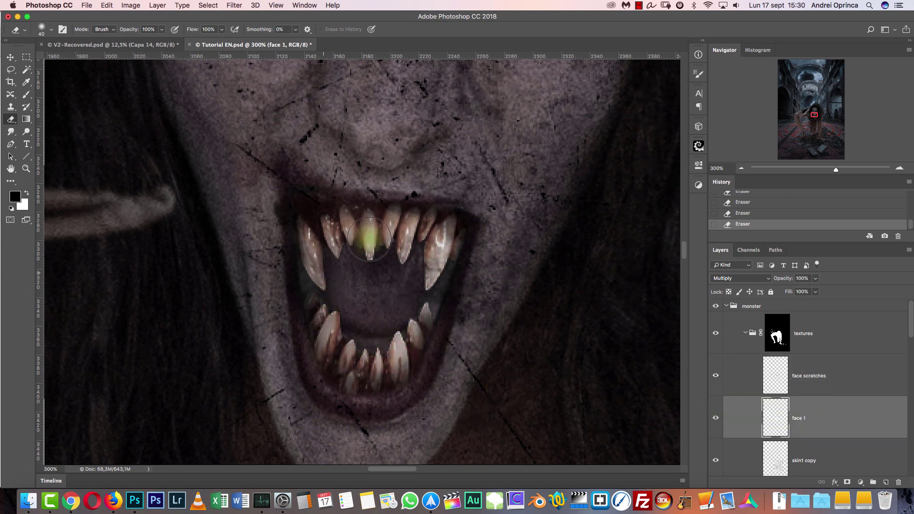
Compare the monster with the face 1 and skin1 copy textures switched on and off
{"action": "key", "text": "super+1"}
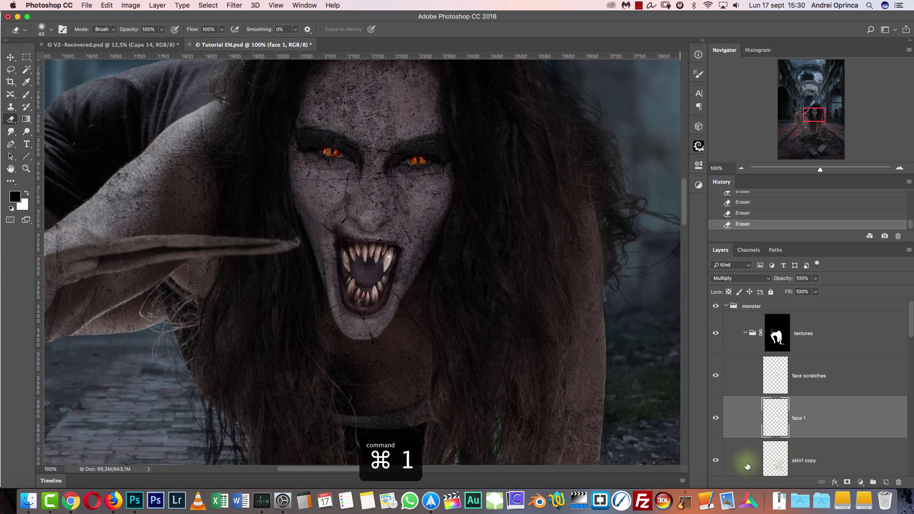
{"action": "left_click", "coordinate": [715, 459]}
{"action": "scroll", "coordinate": [498, 244], "scroll_direction": "down", "scroll_amount": 3}
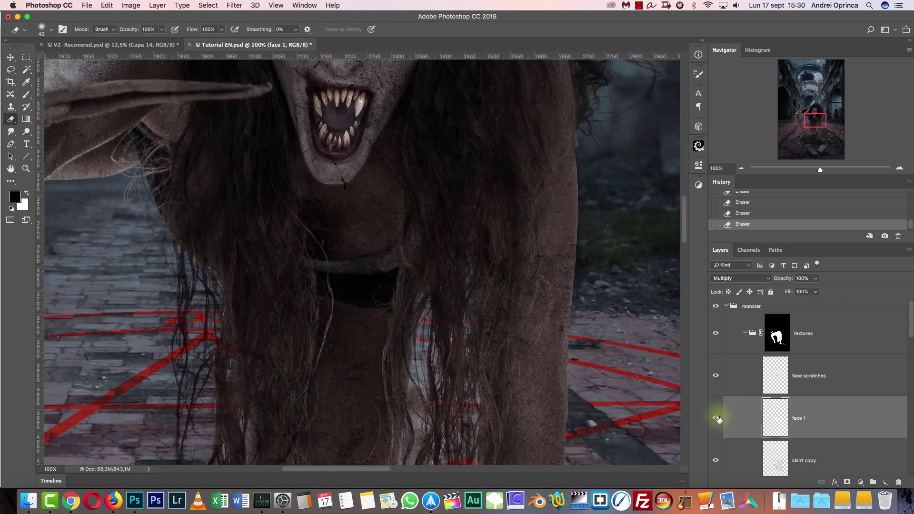
{"action": "left_click", "coordinate": [715, 418]}
{"action": "left_click", "coordinate": [716, 458]}
{"action": "left_click", "coordinate": [715, 457]}
{"action": "left_click_drag", "start_coordinate": [507, 293], "coordinate": [560, 476]}
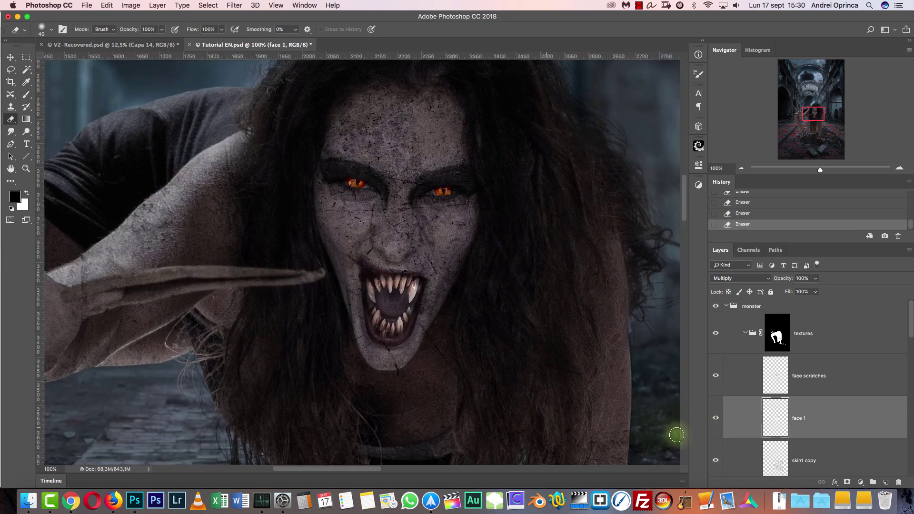
{"action": "left_click", "coordinate": [716, 461]}
{"action": "left_click", "coordinate": [715, 461]}
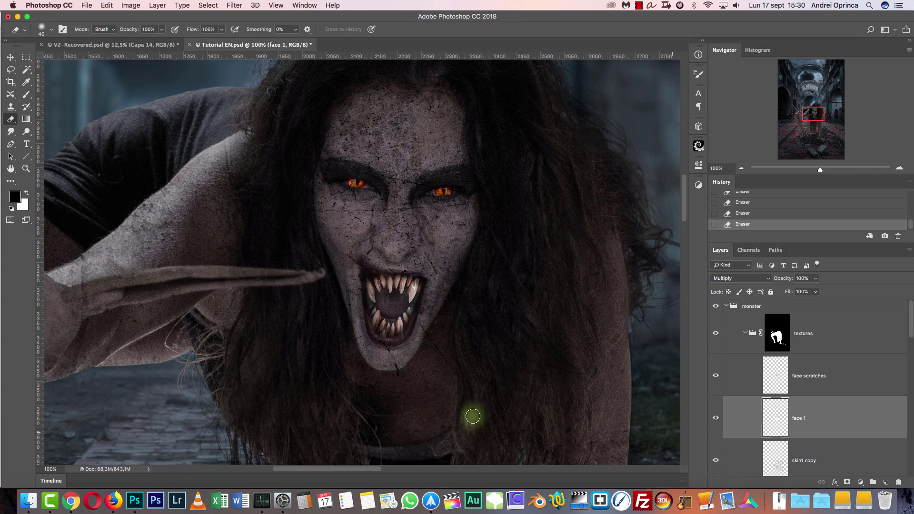
{"action": "left_click", "coordinate": [716, 419]}
{"action": "left_click", "coordinate": [716, 419]}
{"action": "left_click", "coordinate": [716, 461]}
{"action": "left_click", "coordinate": [716, 461]}
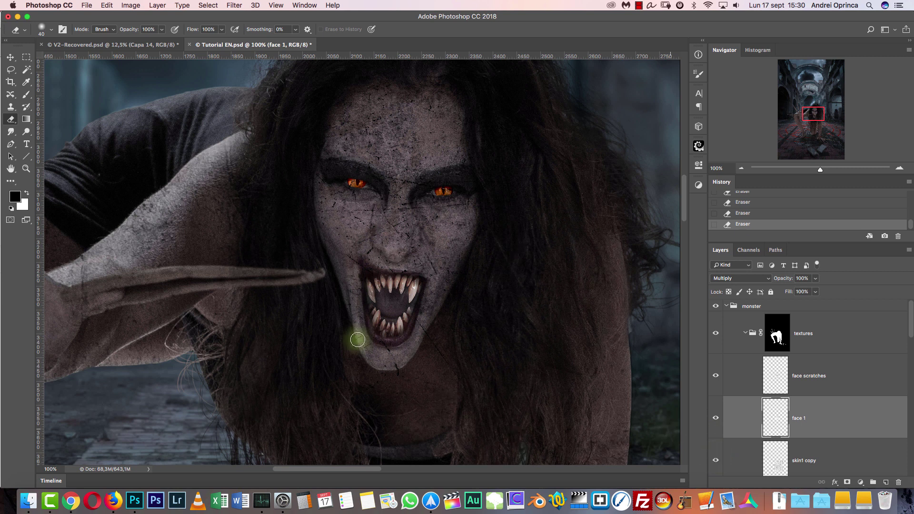
Enlarge the eraser brush to 175 px
{"action": "key", "text": "bracketright"}
{"action": "key", "text": "bracketright"}
{"action": "key", "text": "bracketright"}
{"action": "key", "text": "bracketright"}
{"action": "key", "text": "bracketright"}
{"action": "key", "text": "bracketright"}
{"action": "key", "text": "bracketright"}
{"action": "key", "text": "bracketright"}
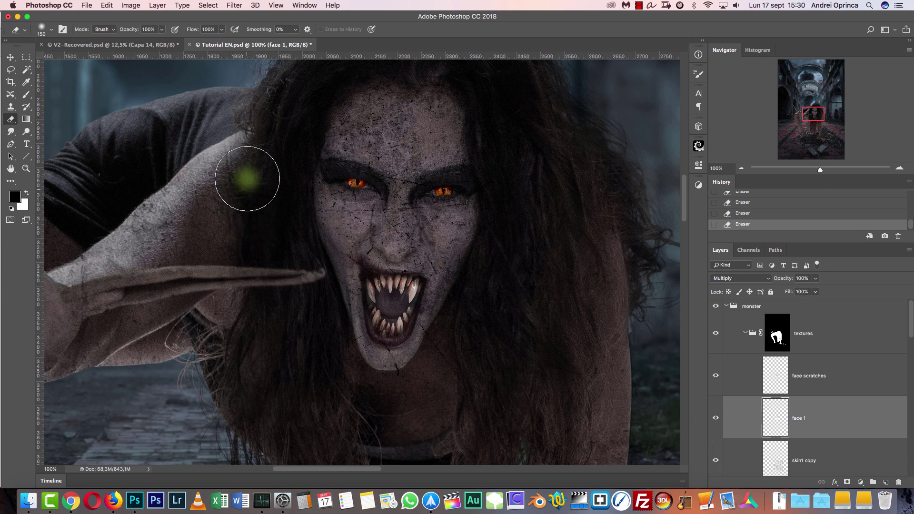
{"action": "key", "text": "bracketright"}
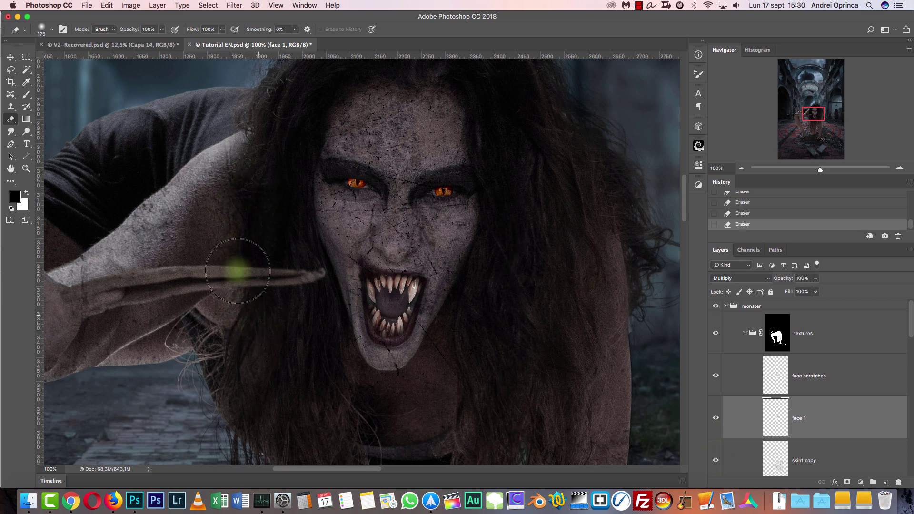
Select the skin1 copy layer, compare the monster with it switched on and off, and inspect the face at 200%
{"action": "key", "text": "alt+bracketleft"}
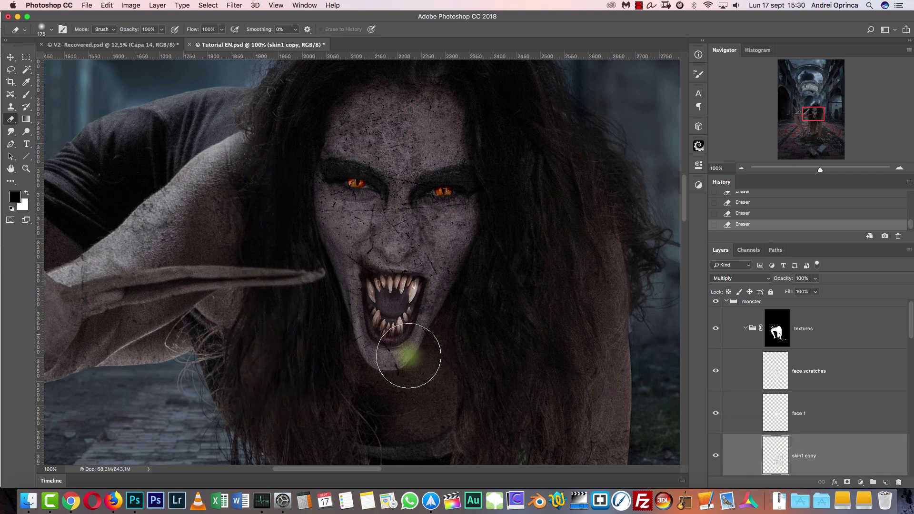
{"action": "left_click", "coordinate": [715, 457]}
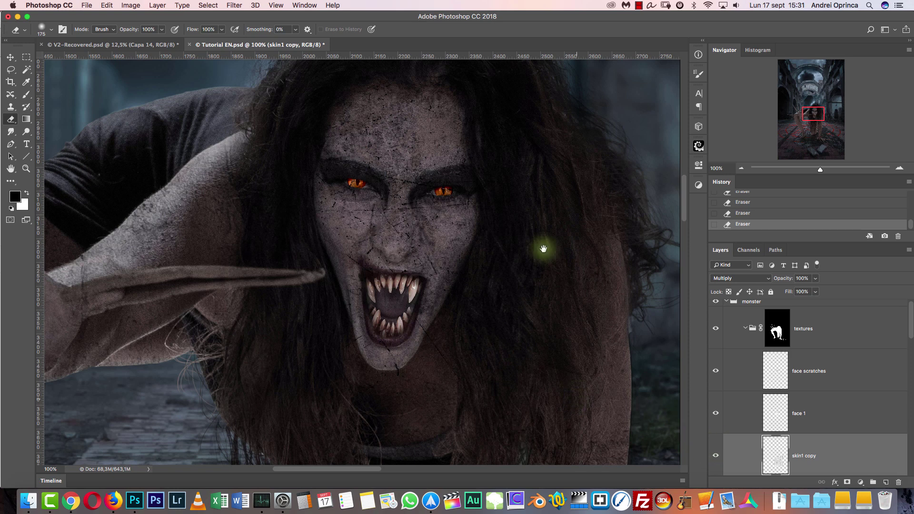
{"action": "scroll", "coordinate": [541, 249], "scroll_direction": "down", "scroll_amount": 5}
{"action": "scroll", "coordinate": [537, 236], "scroll_direction": "up", "scroll_amount": 3}
{"action": "left_click_drag", "start_coordinate": [546, 320], "coordinate": [614, 381]}
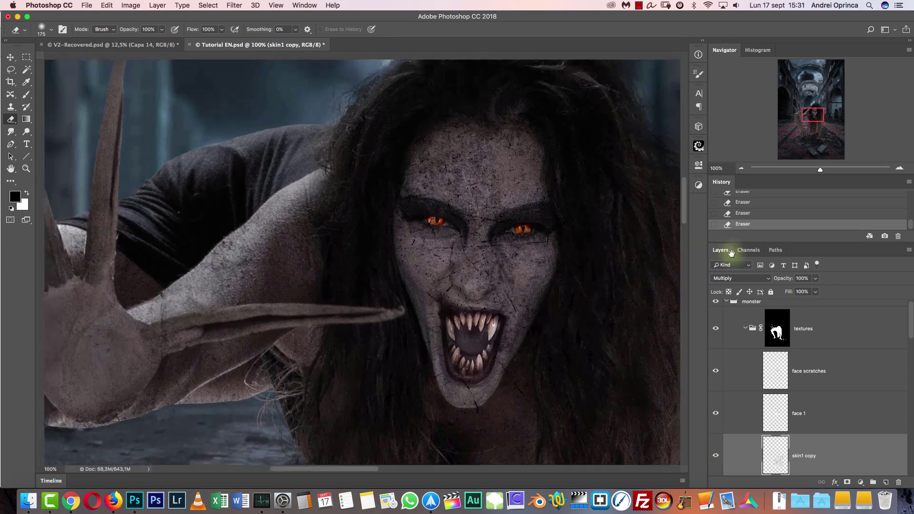
{"action": "left_click", "coordinate": [899, 168]}
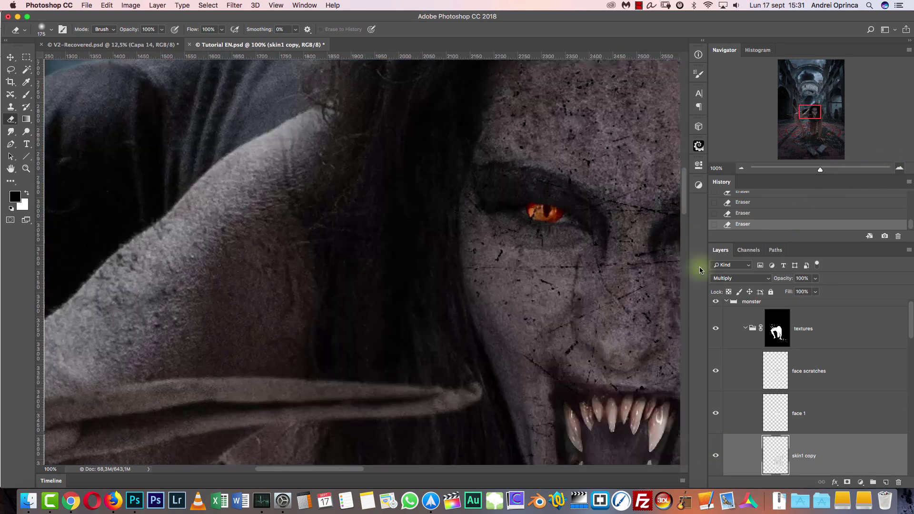
{"action": "left_click_drag", "start_coordinate": [449, 250], "coordinate": [364, 342]}
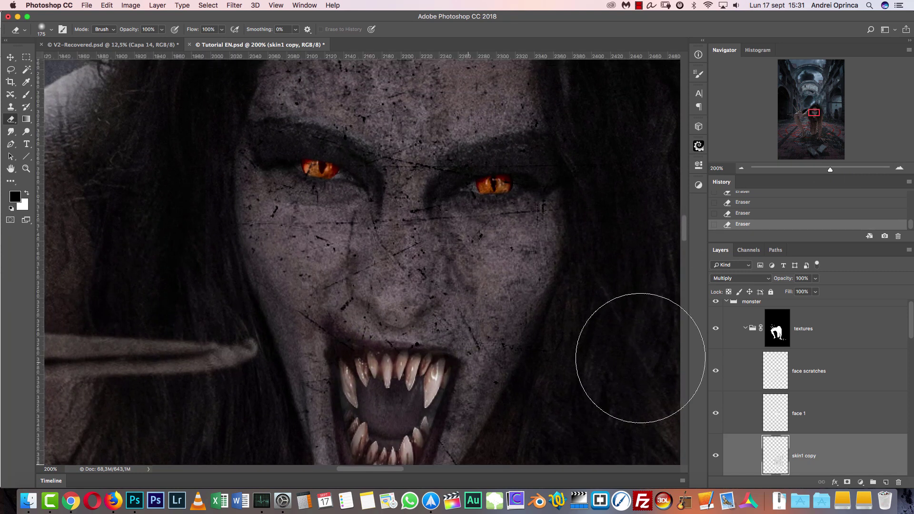
Collapse the textures group and move the eyes group up onto it in the layer stack
{"action": "scroll", "coordinate": [906, 323], "scroll_direction": "up", "scroll_amount": 1}
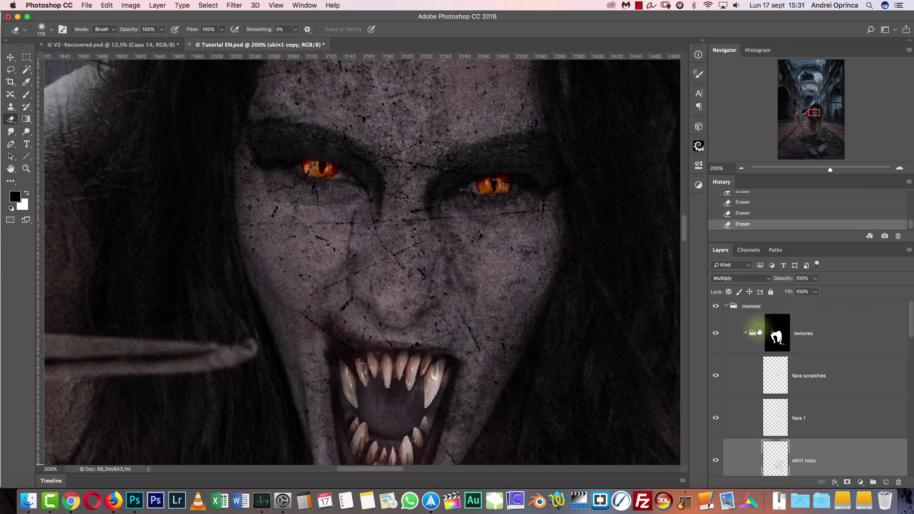
{"action": "left_click", "coordinate": [745, 332]}
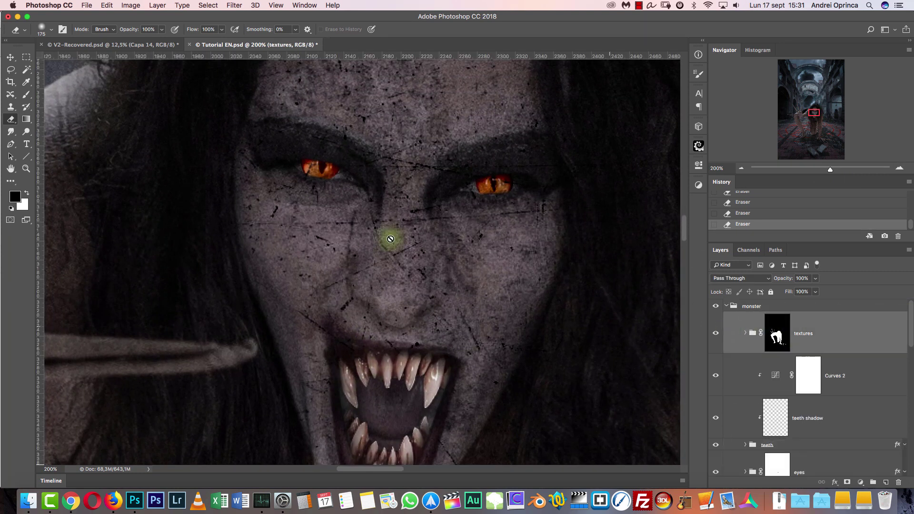
{"action": "left_click", "coordinate": [9, 57]}
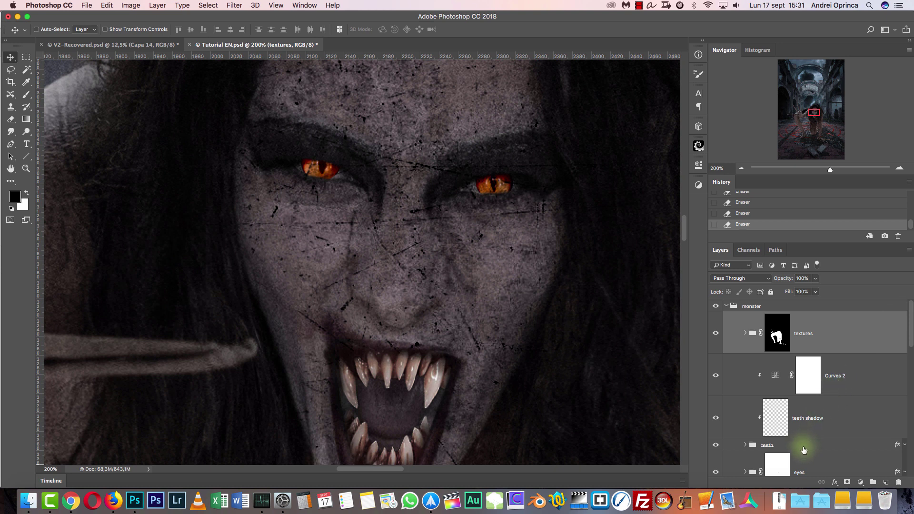
{"action": "left_click", "coordinate": [816, 471]}
{"action": "left_click_drag", "start_coordinate": [820, 447], "coordinate": [789, 335]}
{"action": "scroll", "coordinate": [523, 247], "scroll_direction": "up", "scroll_amount": 2}
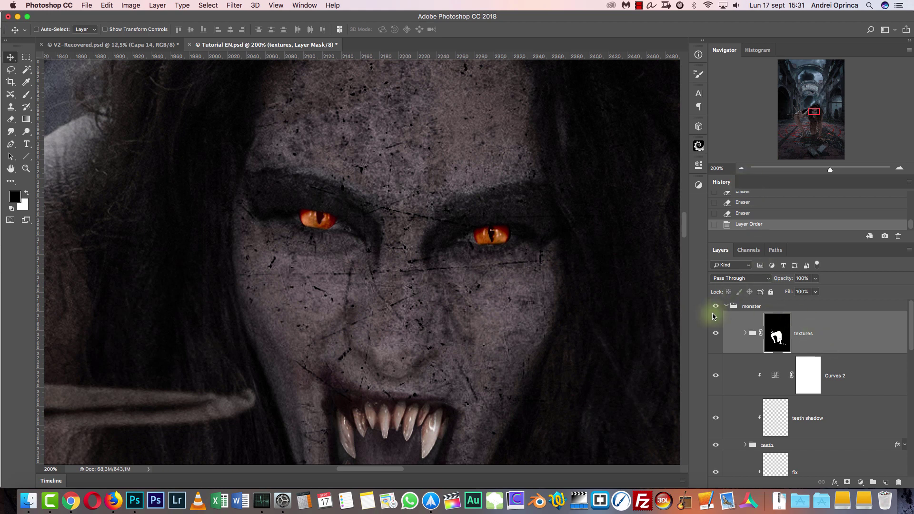
Examine the monster's mouth in the V2-Recovered.psd reference document at 100% zoom
{"action": "scroll", "coordinate": [524, 238], "scroll_direction": "down", "scroll_amount": 5}
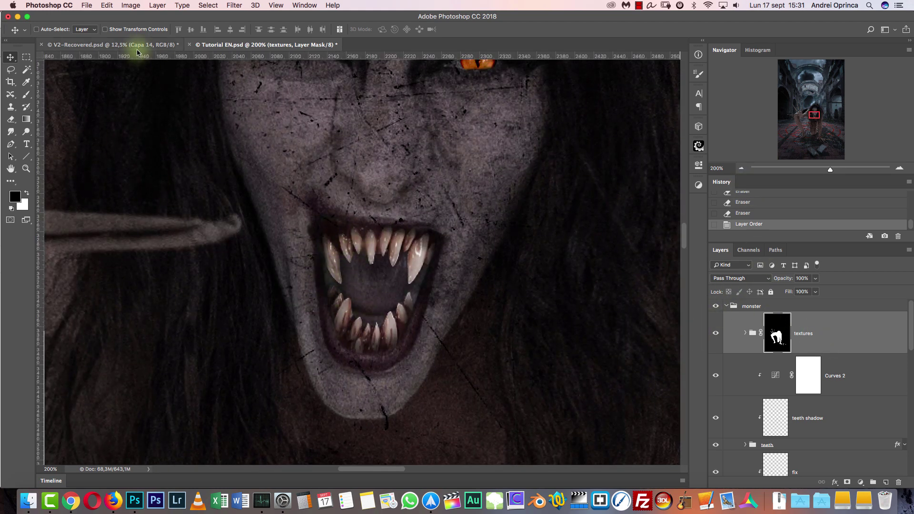
{"action": "key", "text": "ctrl+Tab"}
{"action": "key", "text": "super+1"}
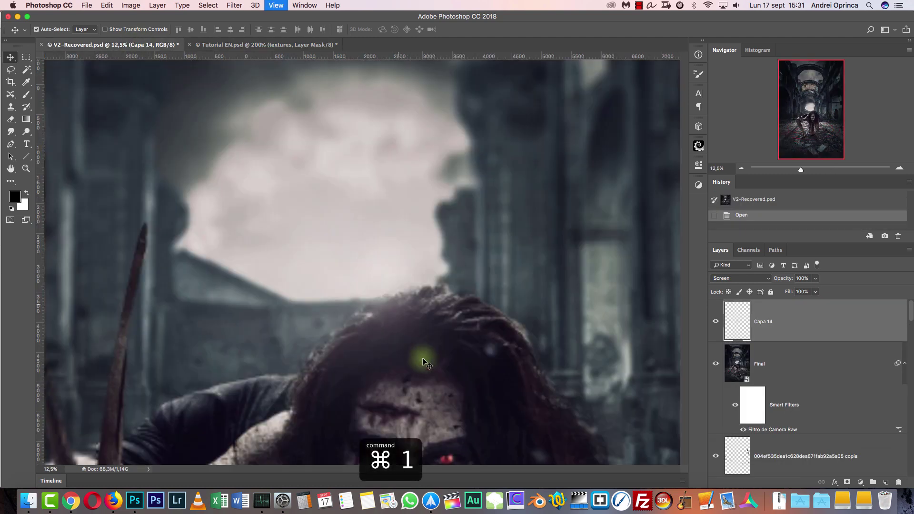
{"action": "scroll", "coordinate": [380, 202], "scroll_direction": "down", "scroll_amount": 7}
{"action": "scroll", "coordinate": [380, 203], "scroll_direction": "right", "scroll_amount": 3}
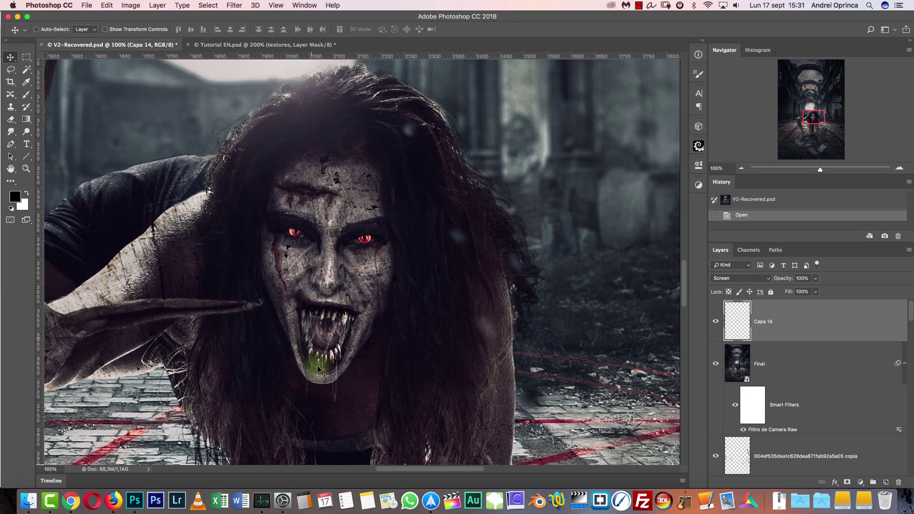
Return to Tutorial EN.psd and add a new layer named saliva above the textures group
{"action": "left_click", "coordinate": [281, 44]}
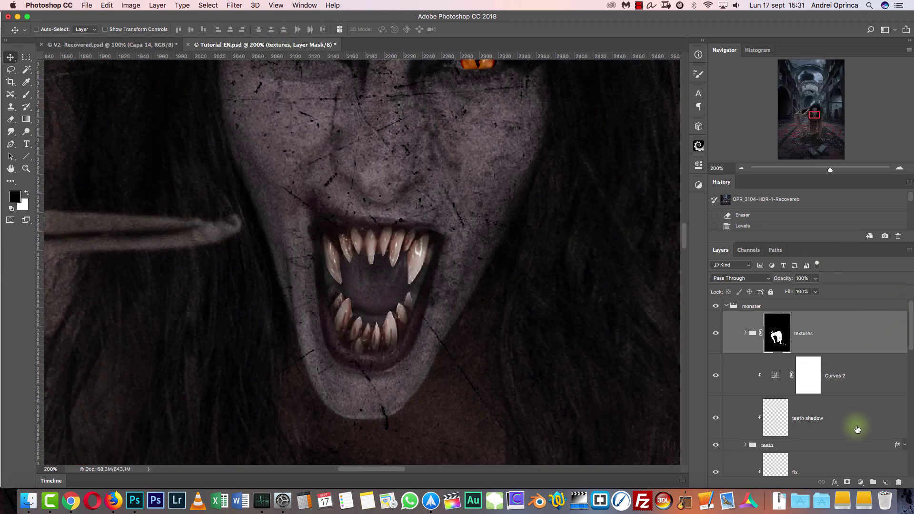
{"action": "left_click", "coordinate": [883, 482]}
{"action": "key", "text": "s"}
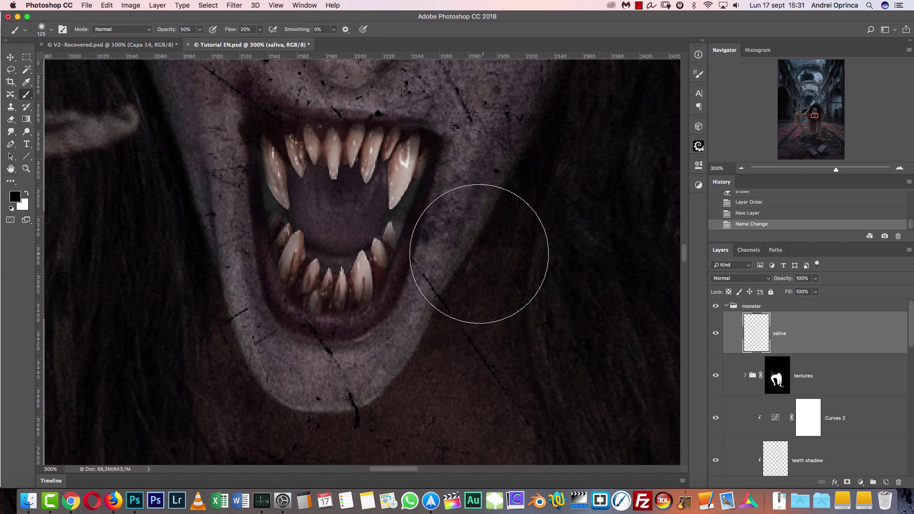
Set the brush to 25 px with 87% hardness and the foreground colour to light grey e9e9e9
{"action": "right_click", "coordinate": [510, 229]}
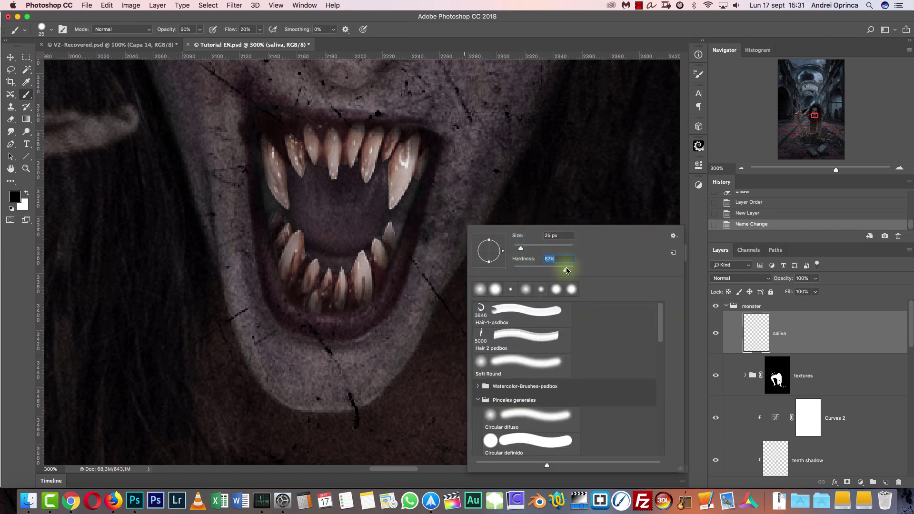
{"action": "left_click", "coordinate": [844, 339]}
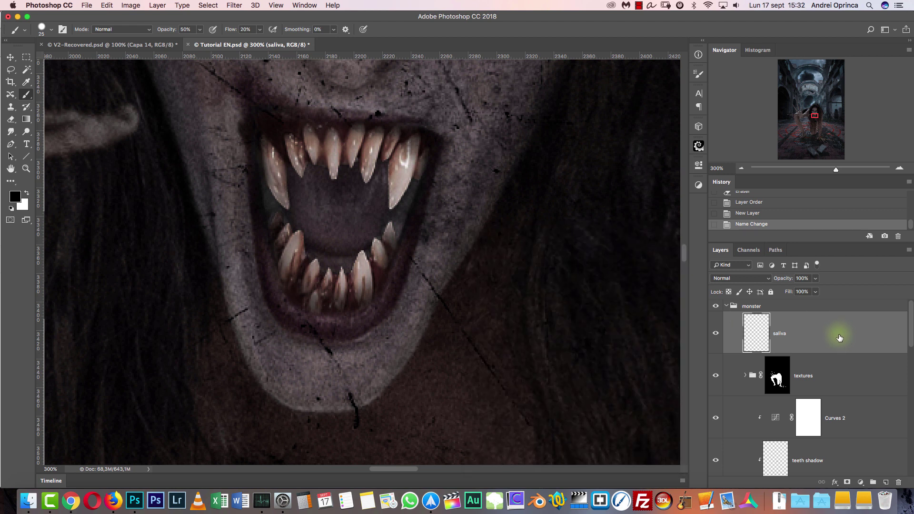
{"action": "left_click", "coordinate": [22, 198]}
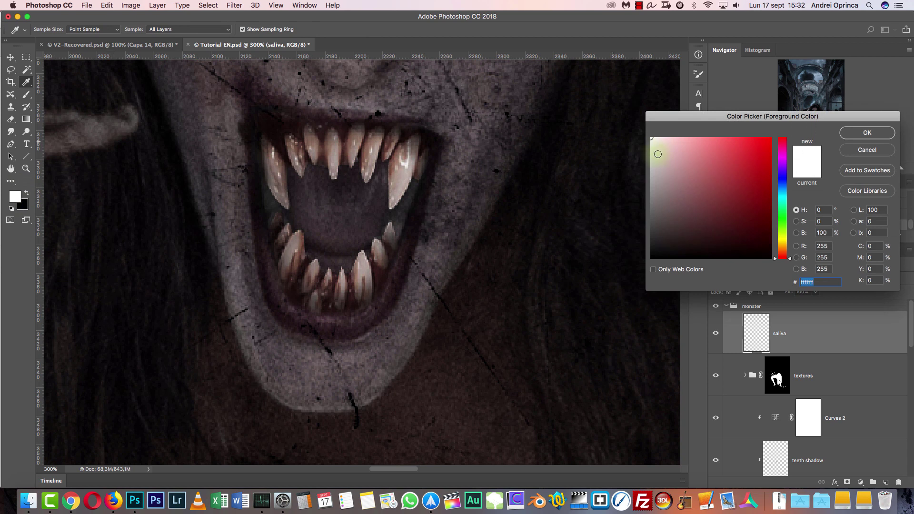
{"action": "left_click_drag", "start_coordinate": [659, 144], "coordinate": [648, 146]}
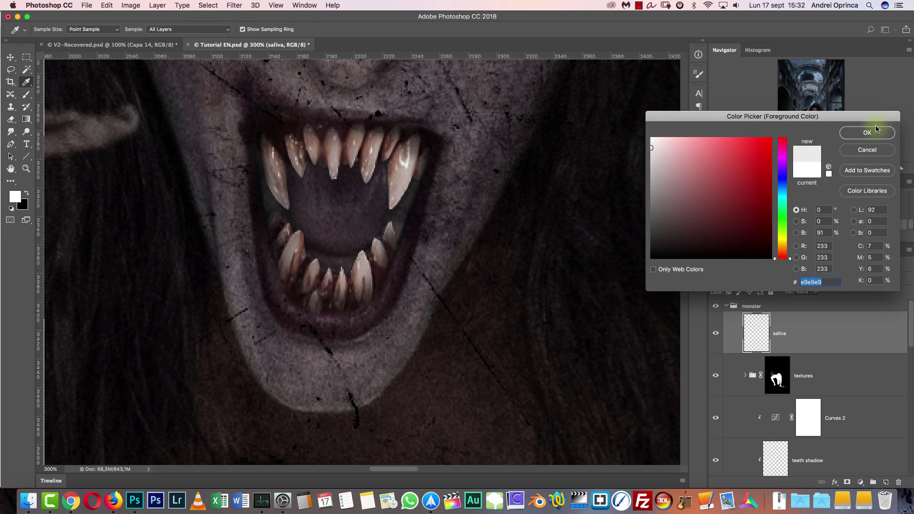
{"action": "left_click", "coordinate": [860, 151]}
Paint thin saliva strands between the upper teeth and beside the large fang with a 2 px brush at 60% opacity, undoing the last stroke
{"action": "left_click", "coordinate": [898, 170]}
{"action": "left_click", "coordinate": [899, 170]}
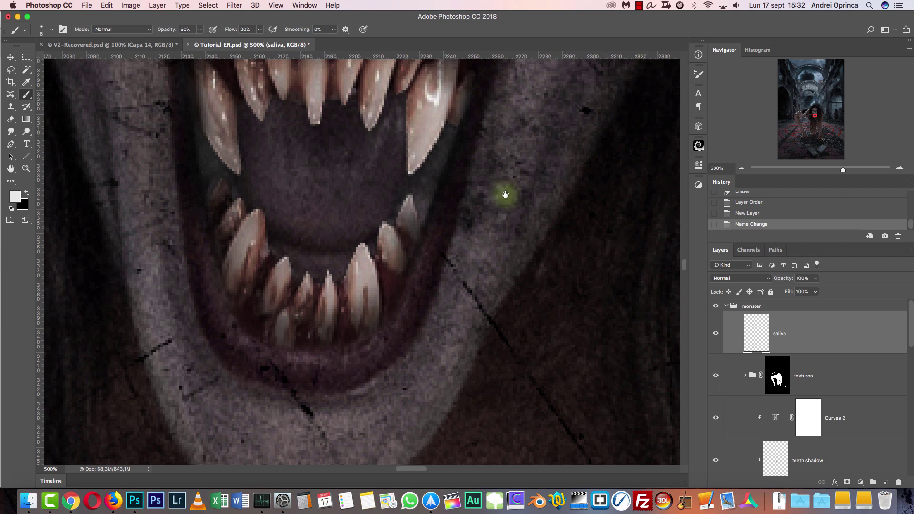
{"action": "scroll", "coordinate": [569, 251], "scroll_direction": "up", "scroll_amount": 5}
{"action": "scroll", "coordinate": [569, 251], "scroll_direction": "left", "scroll_amount": 5}
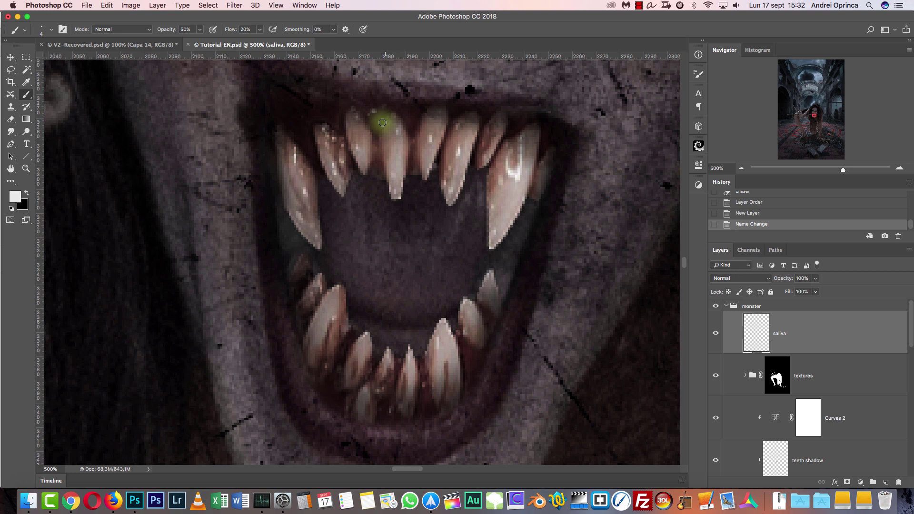
{"action": "key", "text": "bracketright"}
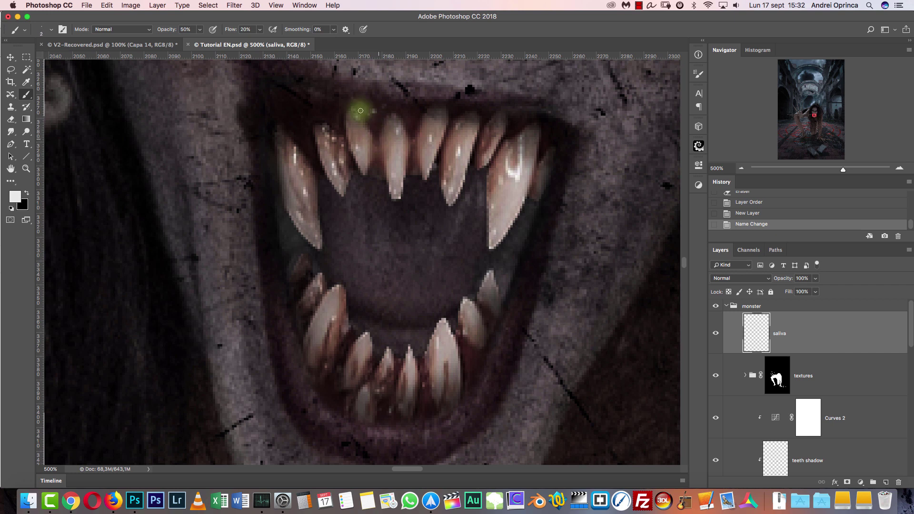
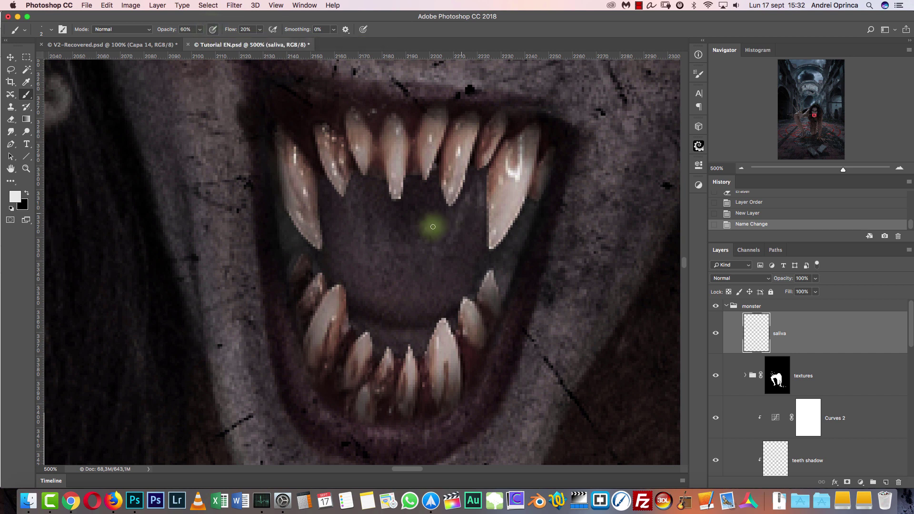
{"action": "mouse_move", "coordinate": [366, 172]}
{"action": "left_mouse_down"}
{"action": "mouse_move", "coordinate": [398, 166]}
{"action": "mouse_move", "coordinate": [401, 199]}
{"action": "left_mouse_up"}
{"action": "left_click_drag", "start_coordinate": [360, 169], "coordinate": [409, 195]}
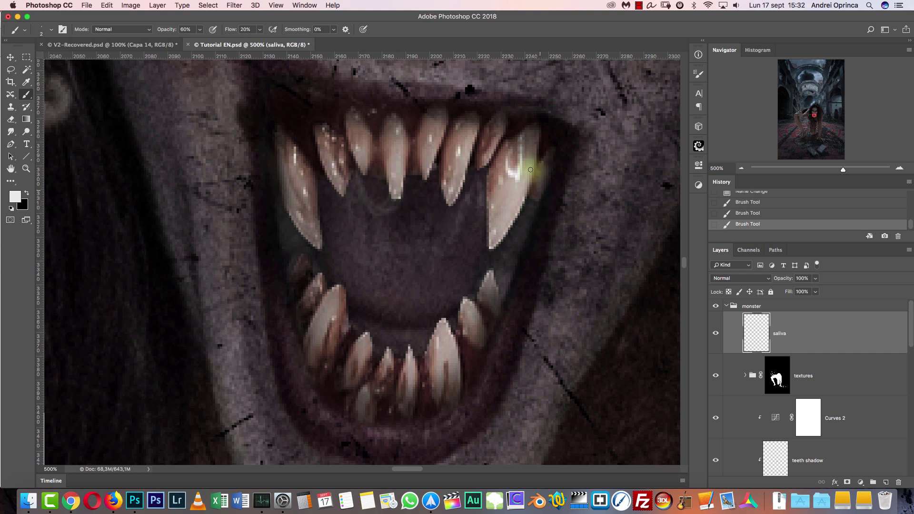
{"action": "left_click_drag", "start_coordinate": [527, 190], "coordinate": [528, 276]}
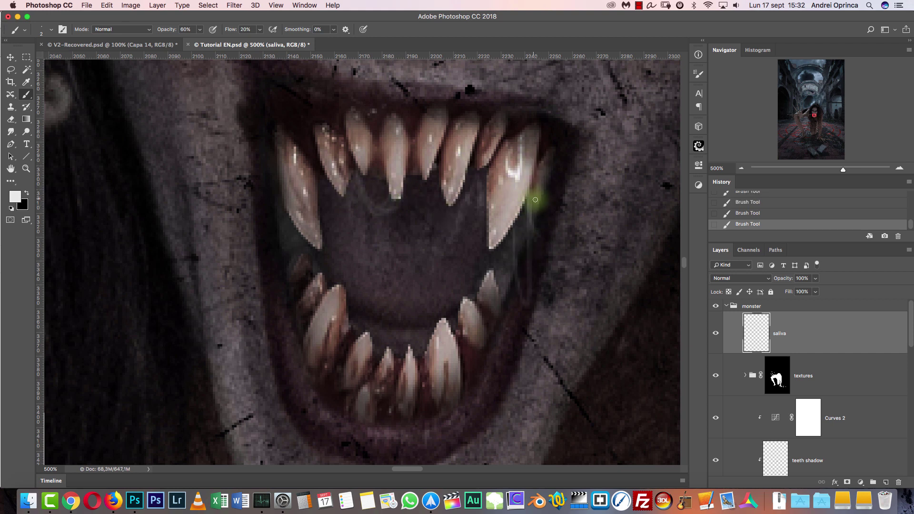
{"action": "key", "text": "super+z"}
Paint a saliva drip from the largest lower tooth over the lip and add fine strands among the teeth on the opposite side
{"action": "scroll", "coordinate": [458, 218], "scroll_direction": "down", "scroll_amount": 3}
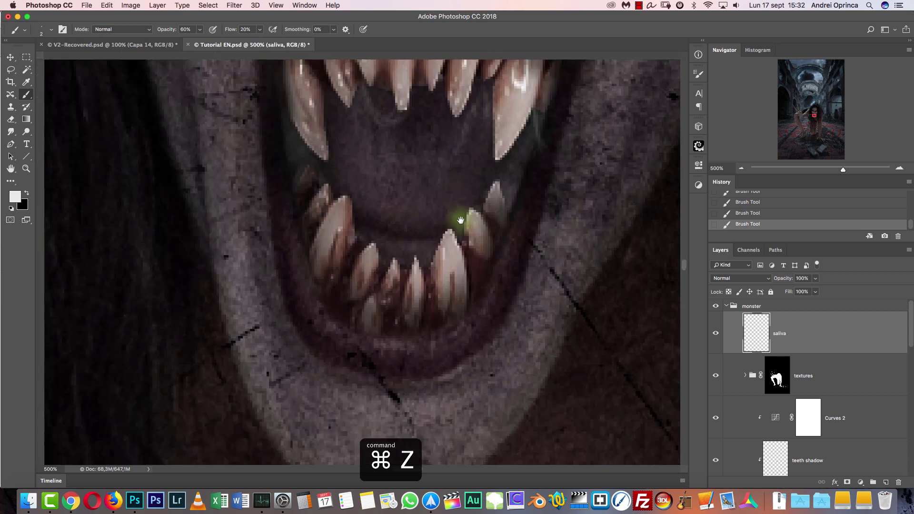
{"action": "mouse_move", "coordinate": [446, 268]}
{"action": "left_mouse_down"}
{"action": "mouse_move", "coordinate": [434, 297]}
{"action": "mouse_move", "coordinate": [439, 348]}
{"action": "mouse_move", "coordinate": [445, 326]}
{"action": "mouse_move", "coordinate": [442, 386]}
{"action": "left_mouse_up"}
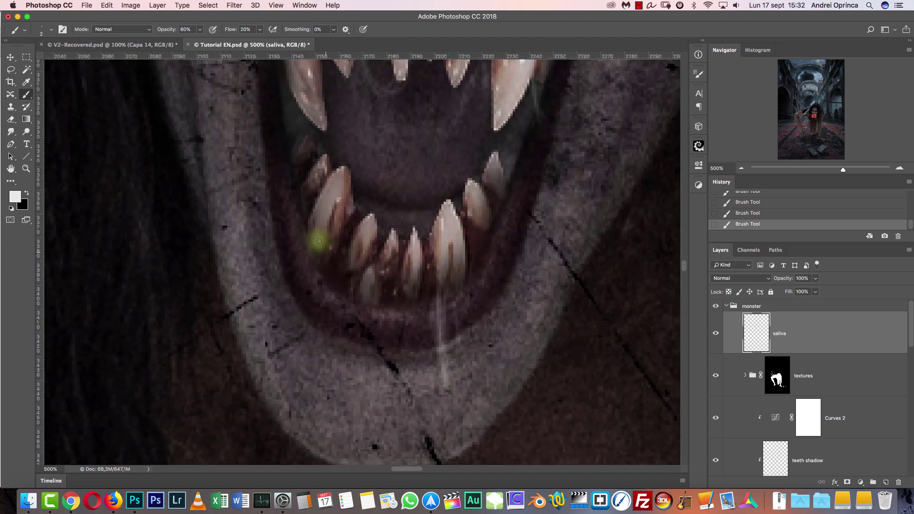
{"action": "mouse_move", "coordinate": [356, 202]}
{"action": "left_mouse_down"}
{"action": "mouse_move", "coordinate": [402, 291]}
{"action": "mouse_move", "coordinate": [426, 245]}
{"action": "mouse_move", "coordinate": [410, 252]}
{"action": "left_mouse_up"}
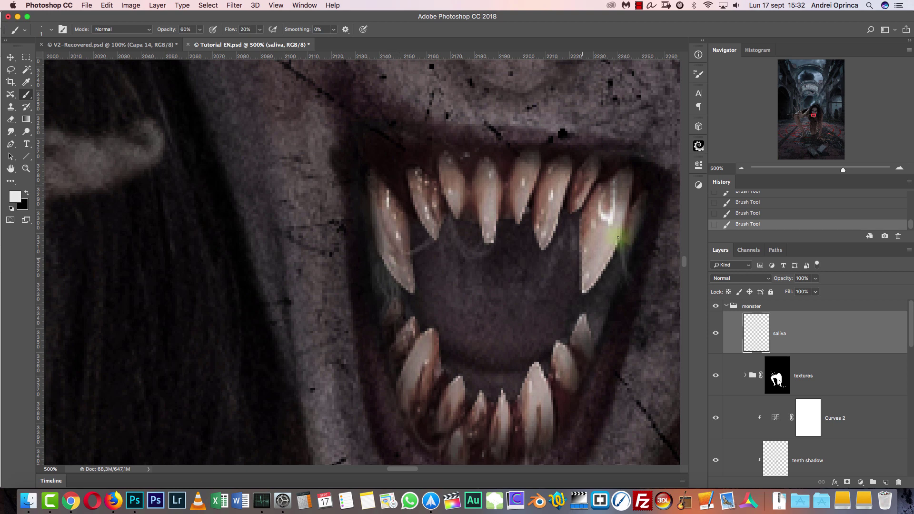
{"action": "scroll", "coordinate": [608, 229], "scroll_direction": "down", "scroll_amount": 5}
{"action": "scroll", "coordinate": [608, 229], "scroll_direction": "right", "scroll_amount": 5}
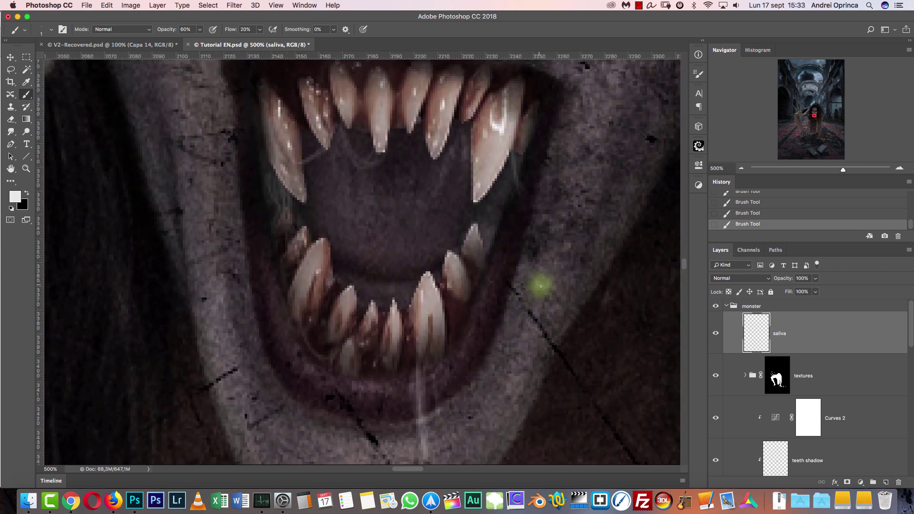
{"action": "scroll", "coordinate": [561, 277], "scroll_direction": "up", "scroll_amount": 3}
Switch to Chrome and examine how saliva hangs from the teeth in several "monster saliva" image results
{"action": "key", "text": "super+Tab"}
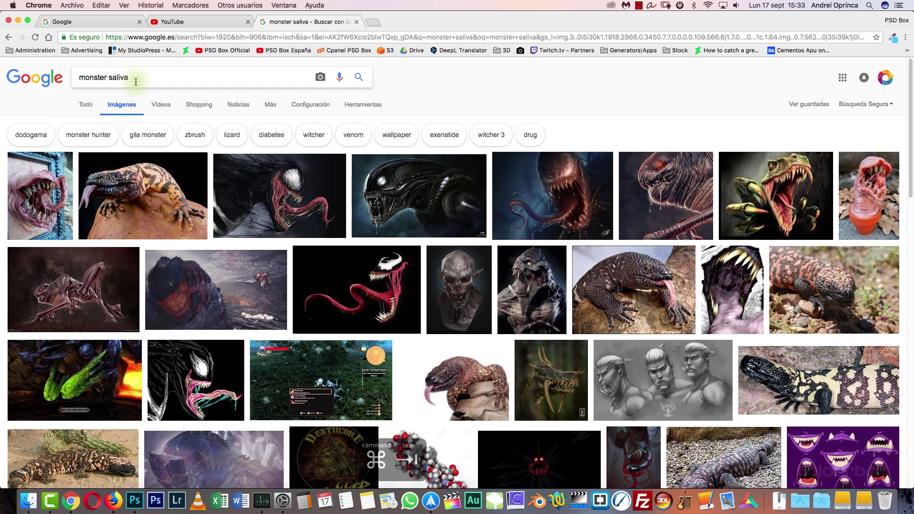
{"action": "left_click", "coordinate": [449, 296]}
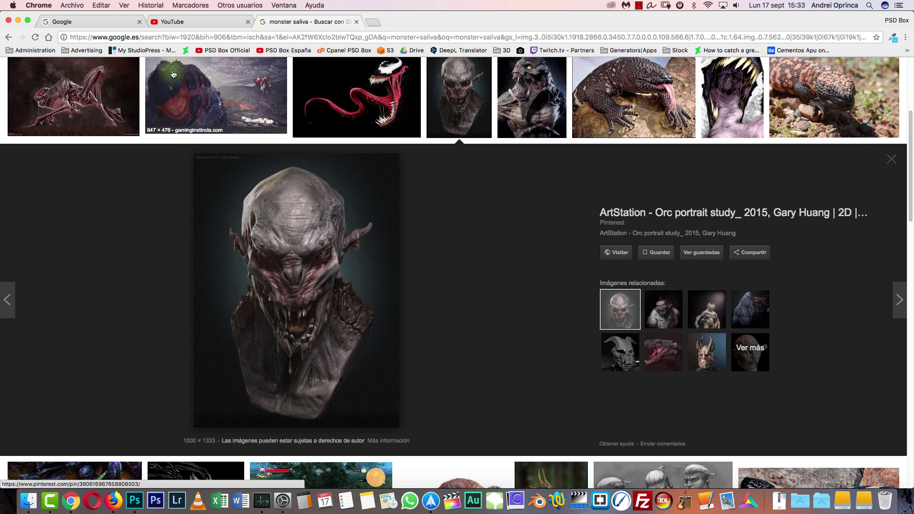
{"action": "left_click", "coordinate": [533, 95]}
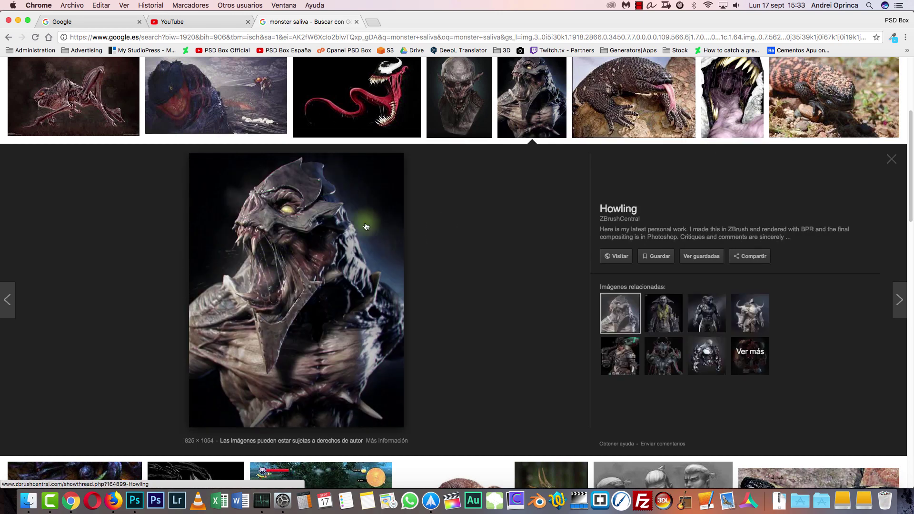
{"action": "scroll", "coordinate": [273, 268], "scroll_direction": "down", "scroll_amount": 8}
{"action": "scroll", "coordinate": [451, 169], "scroll_direction": "up", "scroll_amount": 12}
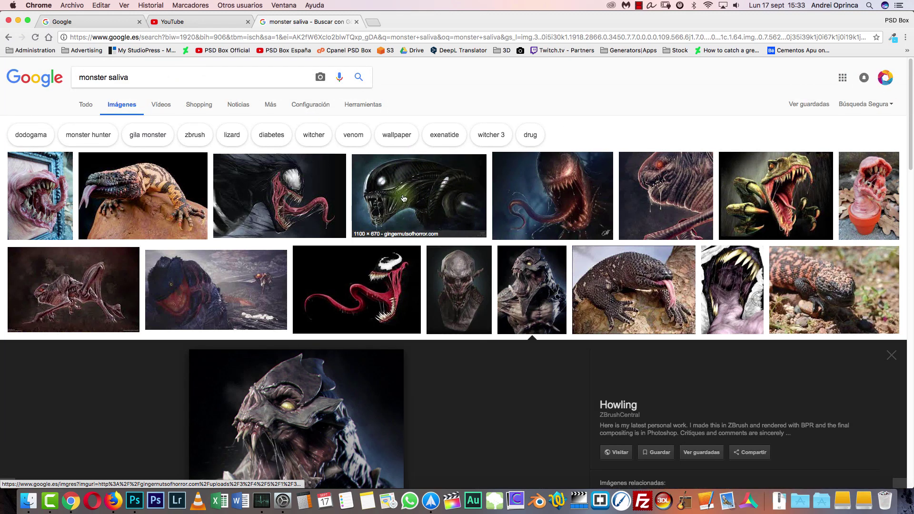
{"action": "left_click", "coordinate": [451, 170]}
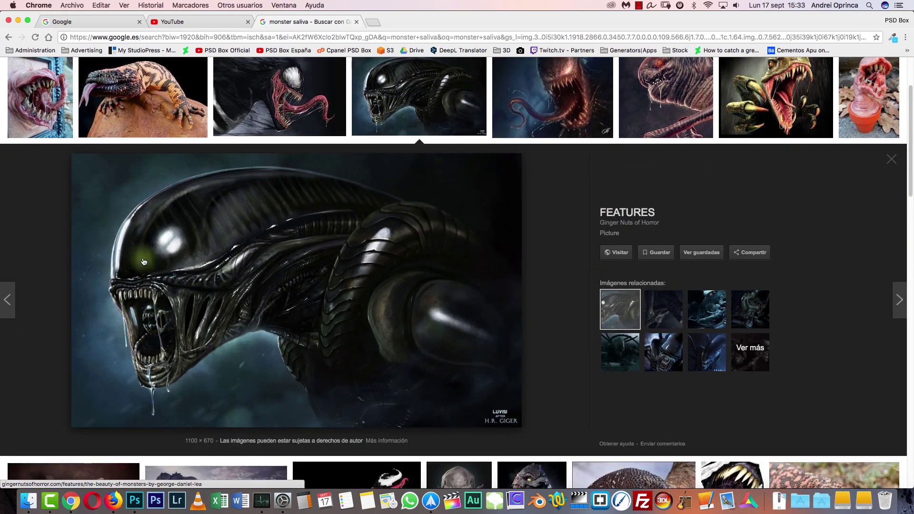
{"action": "left_click", "coordinate": [40, 125]}
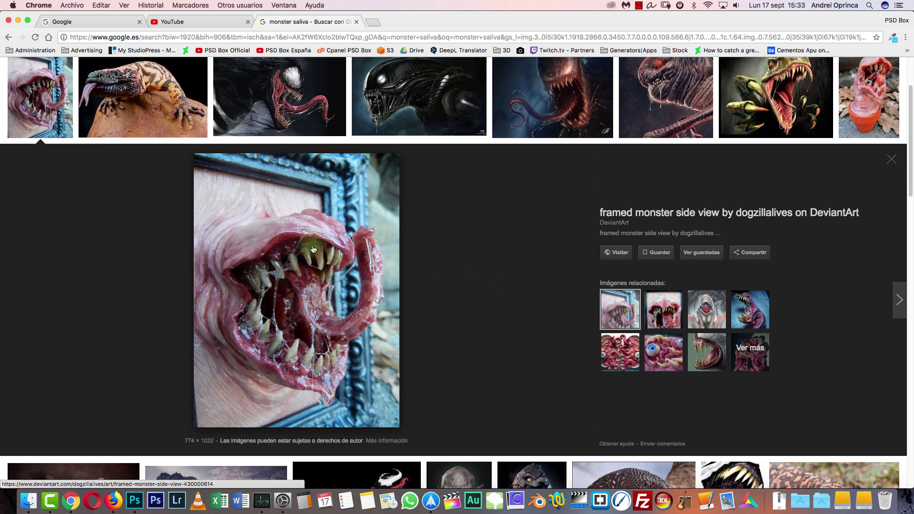
{"action": "left_click", "coordinate": [688, 90]}
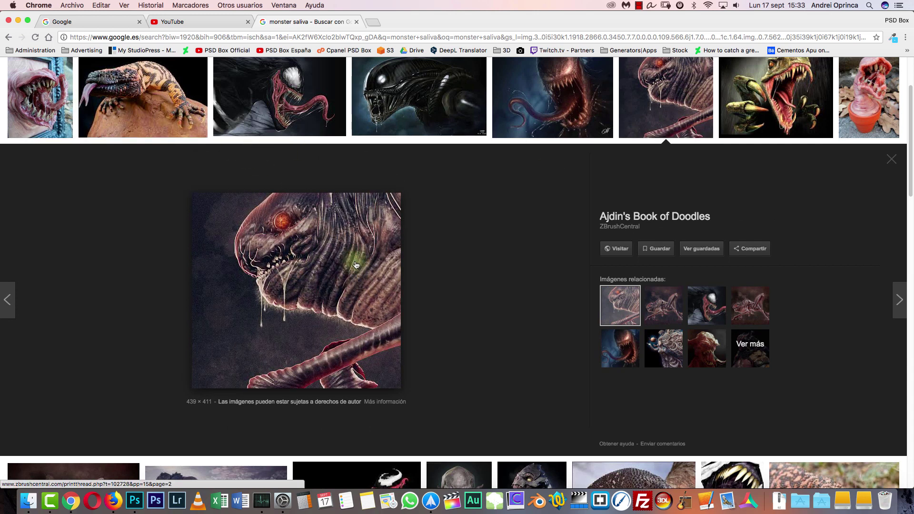
Switch back to Photoshop and paint thin saliva strands linking the upper and lower teeth, plus a short drip below an upper tooth
{"action": "key", "text": "super+Tab"}
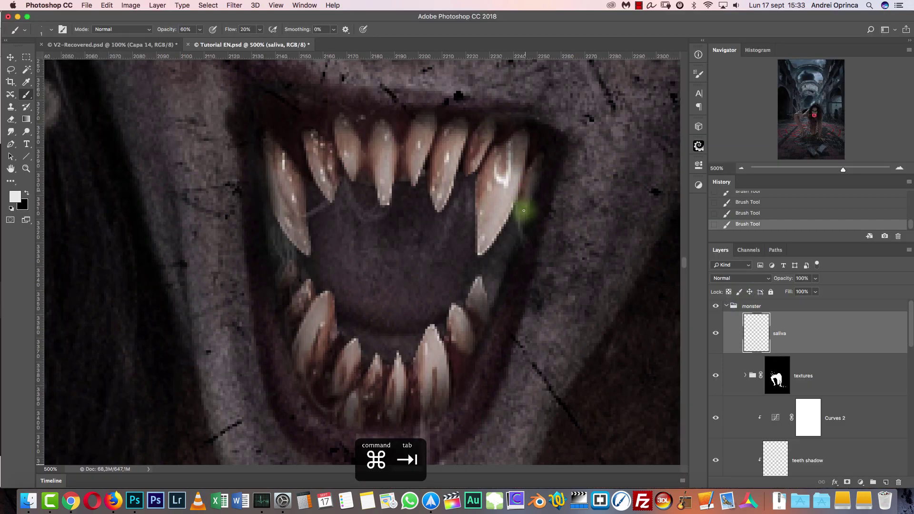
{"action": "key", "text": "super+z"}
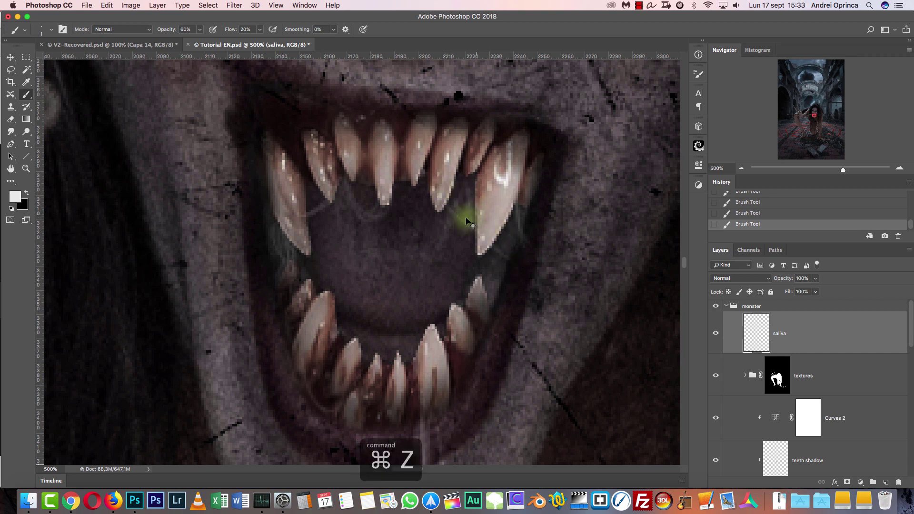
{"action": "key", "text": "super+z"}
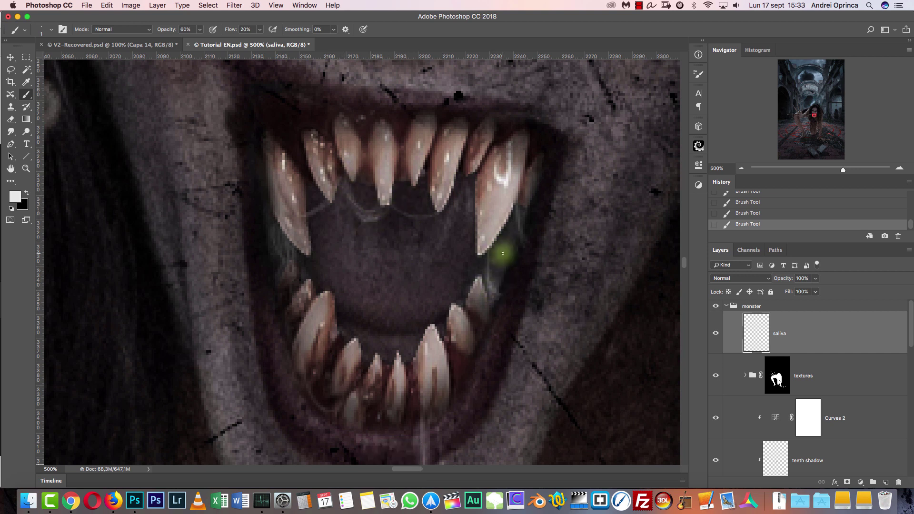
{"action": "left_click_drag", "start_coordinate": [331, 199], "coordinate": [307, 292]}
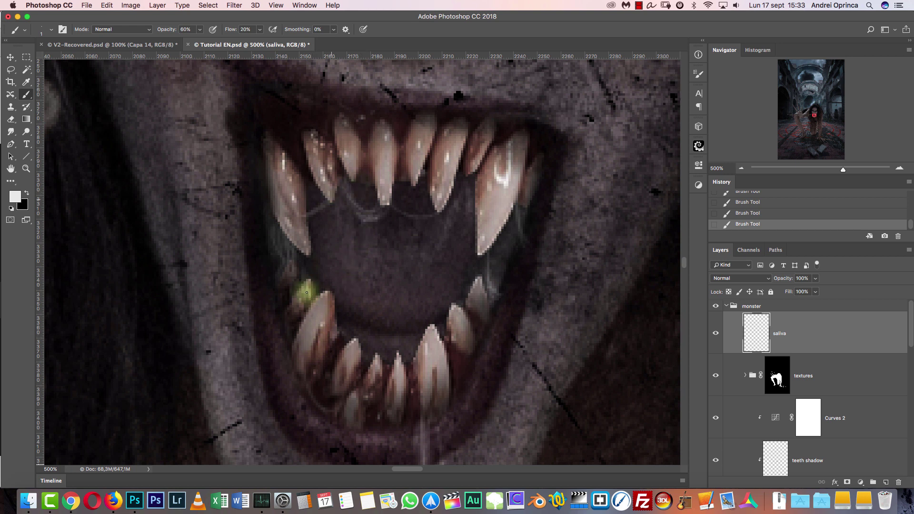
{"action": "left_click_drag", "start_coordinate": [438, 204], "coordinate": [457, 322]}
{"action": "key", "text": "super+z"}
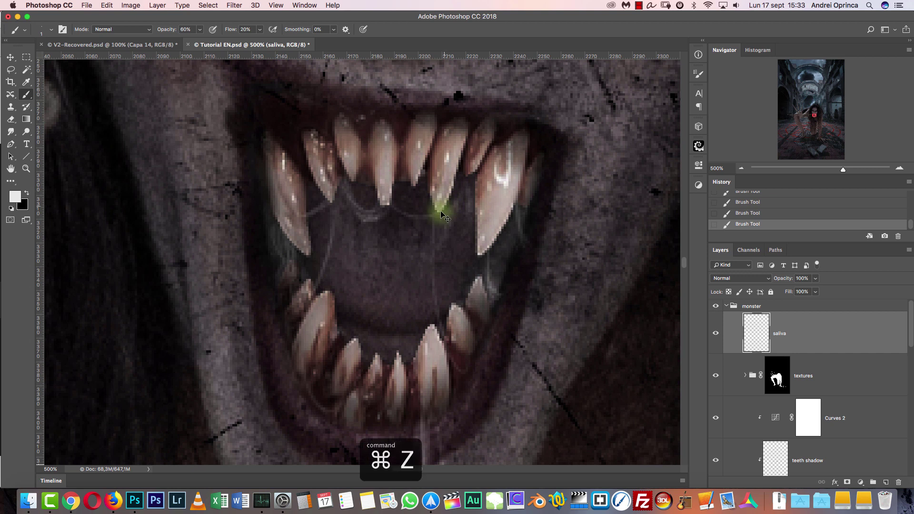
{"action": "key", "text": "super+z"}
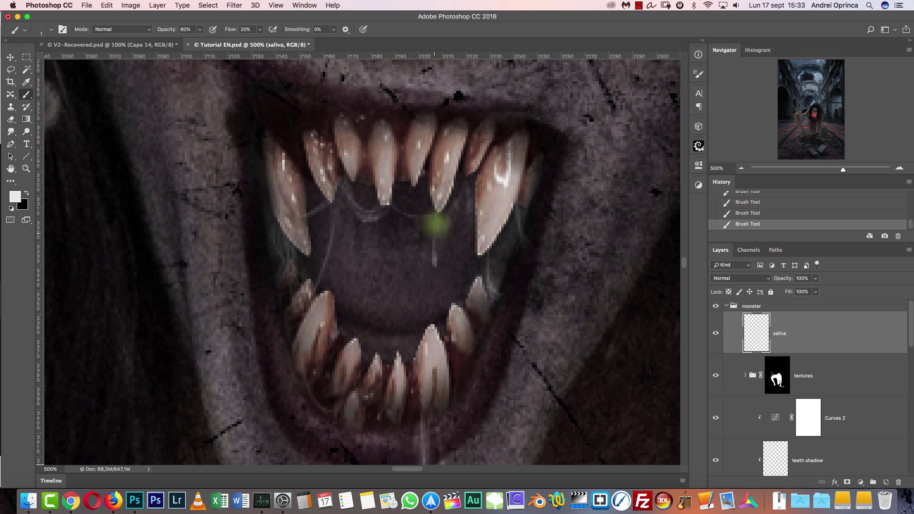
Paint a thin saliva drip from the second large lower tooth over the lower lip and fine strands among the teeth beside it
{"action": "scroll", "coordinate": [338, 257], "scroll_direction": "down", "scroll_amount": 5}
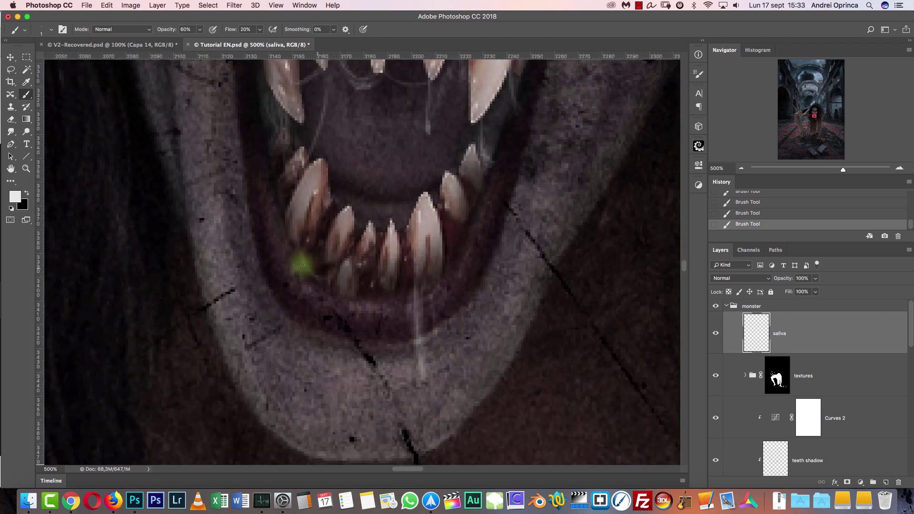
{"action": "mouse_move", "coordinate": [297, 312]}
{"action": "left_mouse_down"}
{"action": "mouse_move", "coordinate": [295, 215]}
{"action": "mouse_move", "coordinate": [301, 293]}
{"action": "left_mouse_up"}
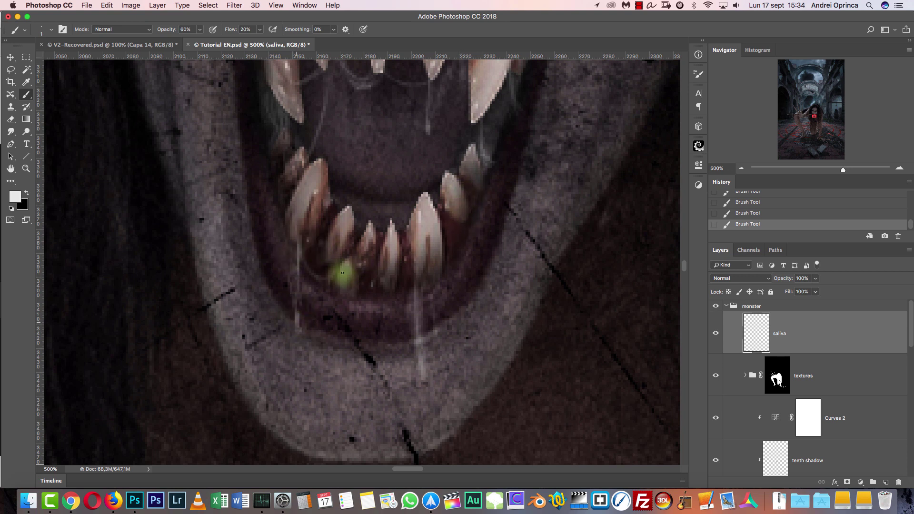
{"action": "key", "text": "super+z"}
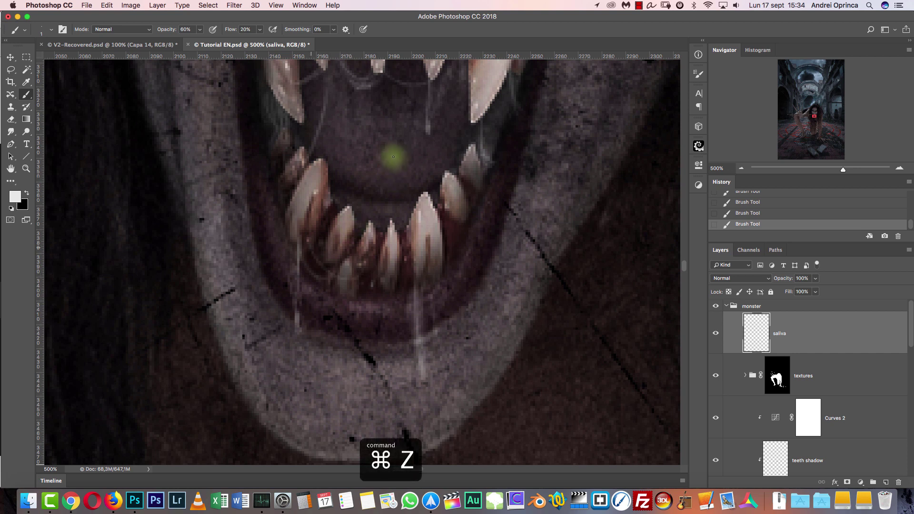
{"action": "key", "text": "alt+super+z"}
Paint fine strands beside the upper teeth and a hanging saliva drip in the middle of the mouth, undoing unwanted strokes
{"action": "scroll", "coordinate": [354, 192], "scroll_direction": "up", "scroll_amount": 5}
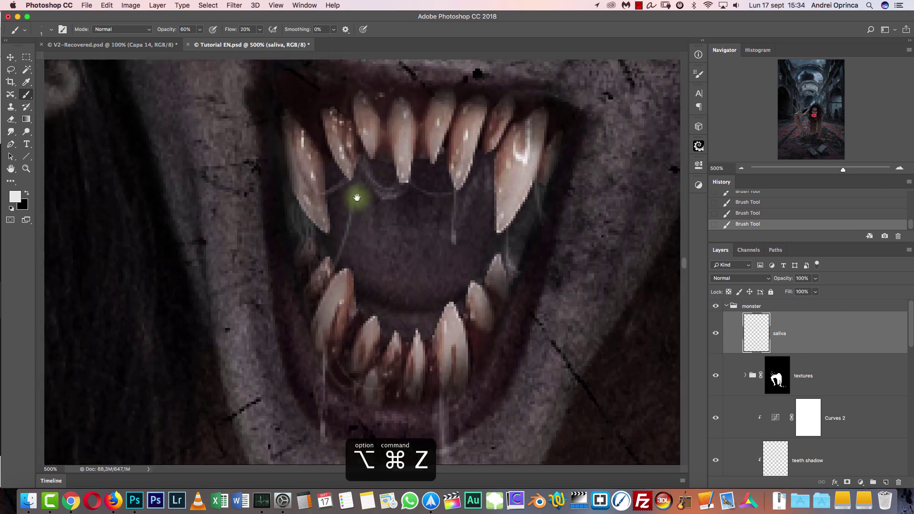
{"action": "key", "text": "alt+super+z"}
{"action": "key", "text": "super+z"}
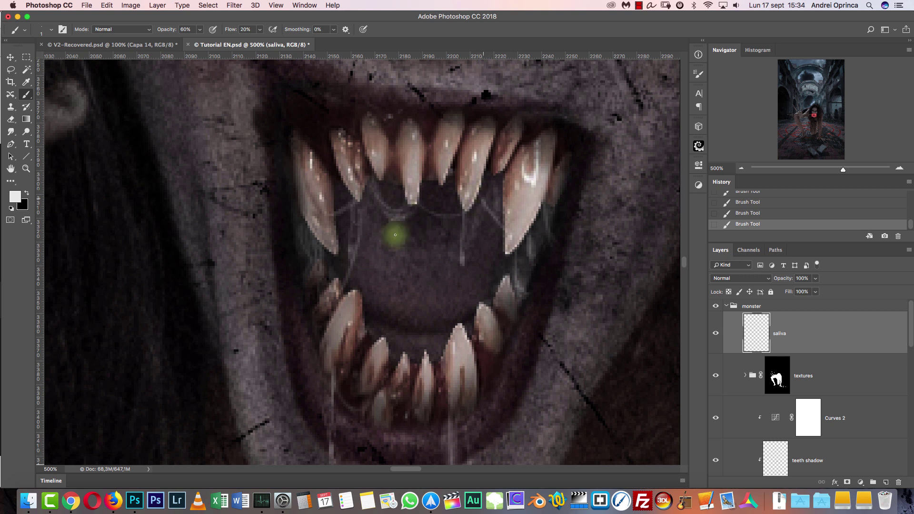
{"action": "key", "text": "alt+super+z"}
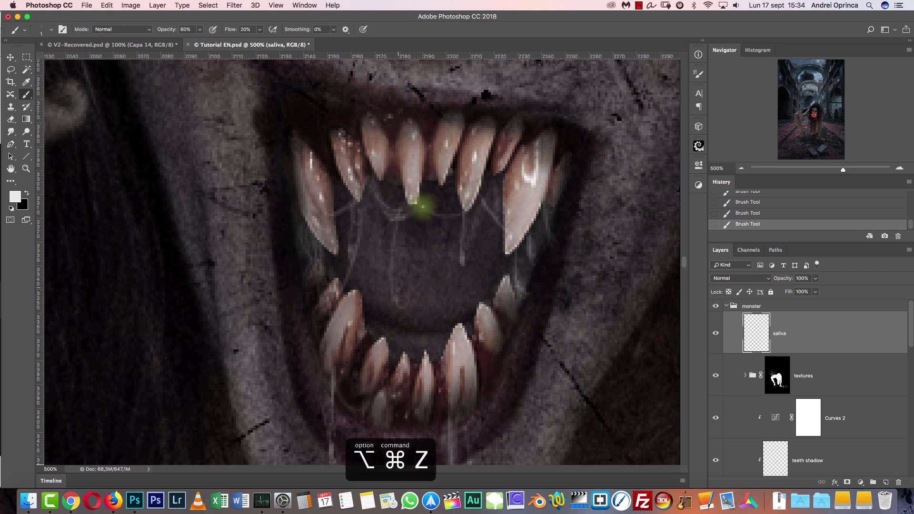
{"action": "key", "text": "alt+super+z"}
{"action": "key", "text": "alt+super+z"}
{"action": "left_click_drag", "start_coordinate": [404, 284], "coordinate": [406, 166]}
{"action": "key", "text": "super+z"}
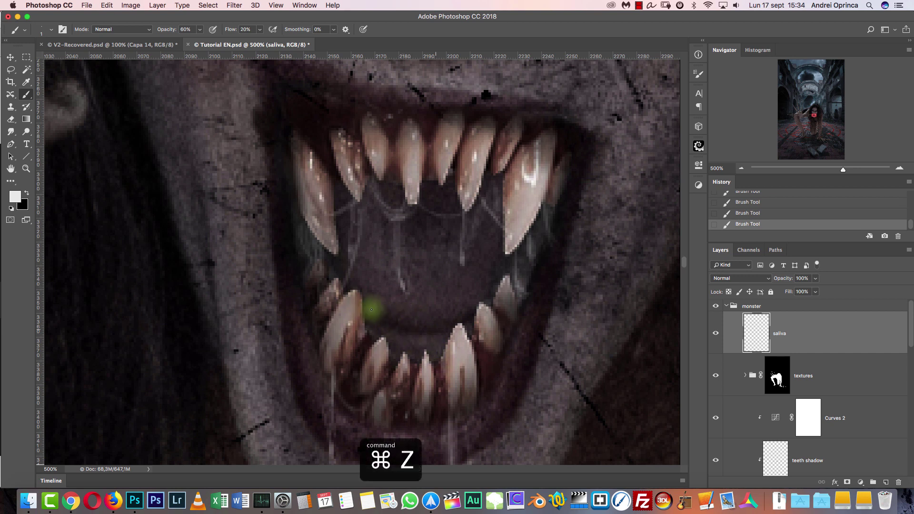
Paint a long curved saliva strand across the mouth from an upper tooth to the lower teeth and another outside the smaller upper fang
{"action": "key", "text": "alt+super+z"}
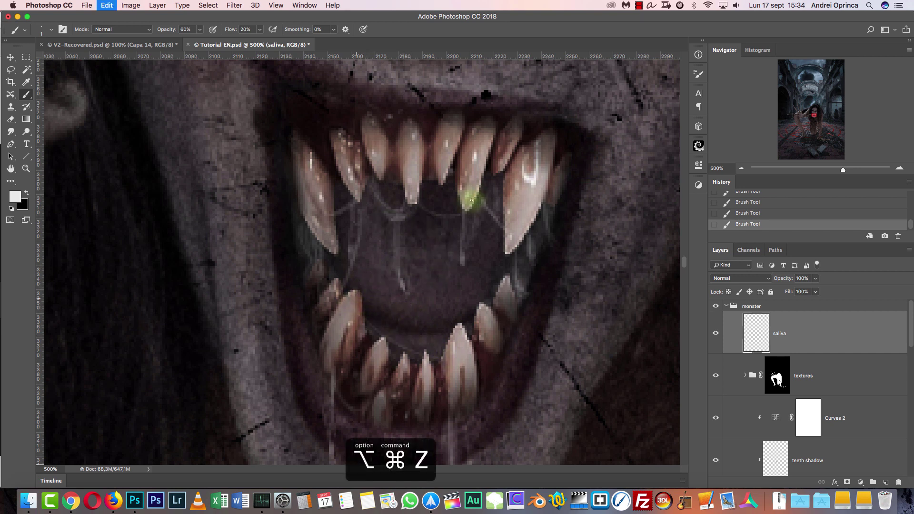
{"action": "key", "text": "alt+super+z"}
{"action": "key", "text": "shift+super+z"}
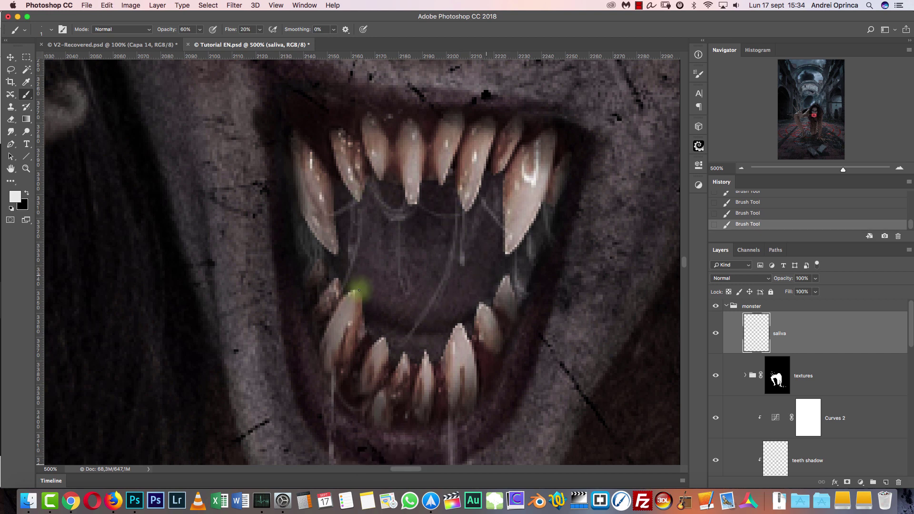
{"action": "key", "text": "super+z"}
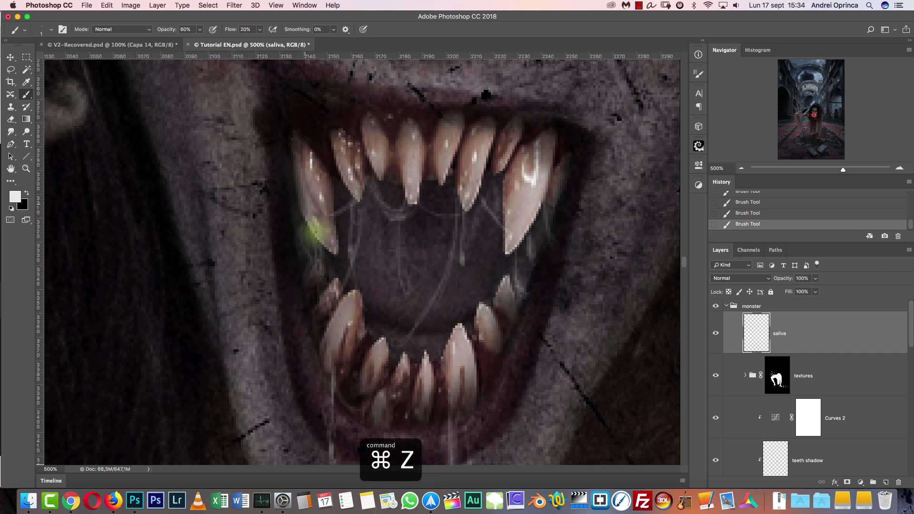
{"action": "key", "text": "super+1"}
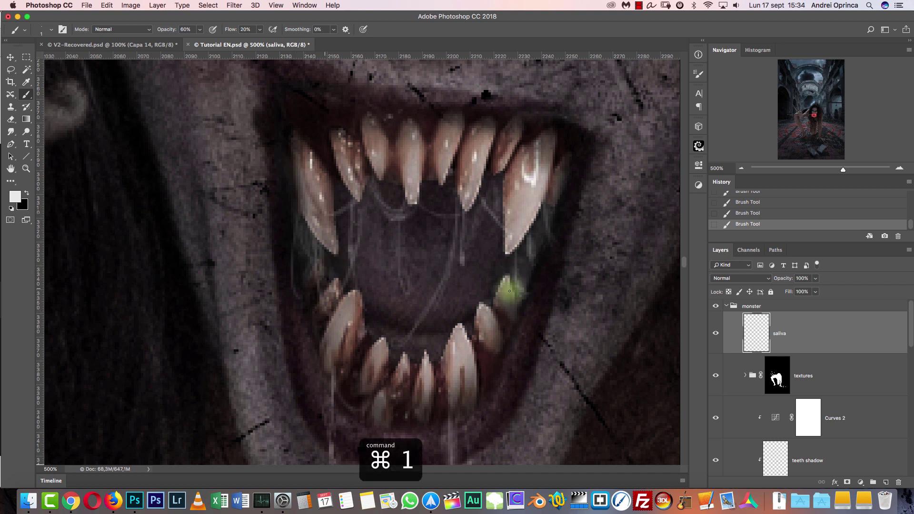
{"action": "key", "text": "super+1"}
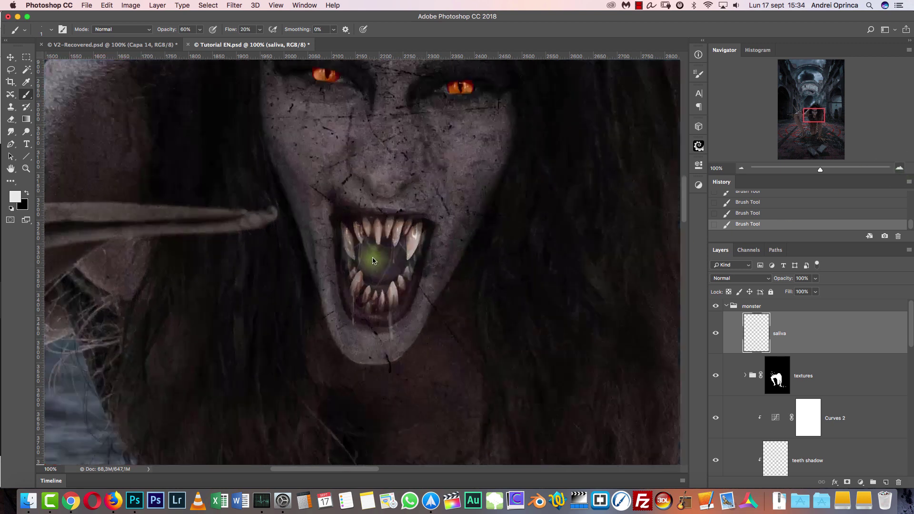
Paint extra saliva strands around the large upper fang and a thin drip over the lower lip below it
{"action": "key", "text": "super+plus"}
{"action": "key", "text": "super+plus"}
{"action": "key", "text": "super+plus"}
{"action": "left_click_drag", "start_coordinate": [373, 359], "coordinate": [350, 229]}
{"action": "key", "text": "super+z"}
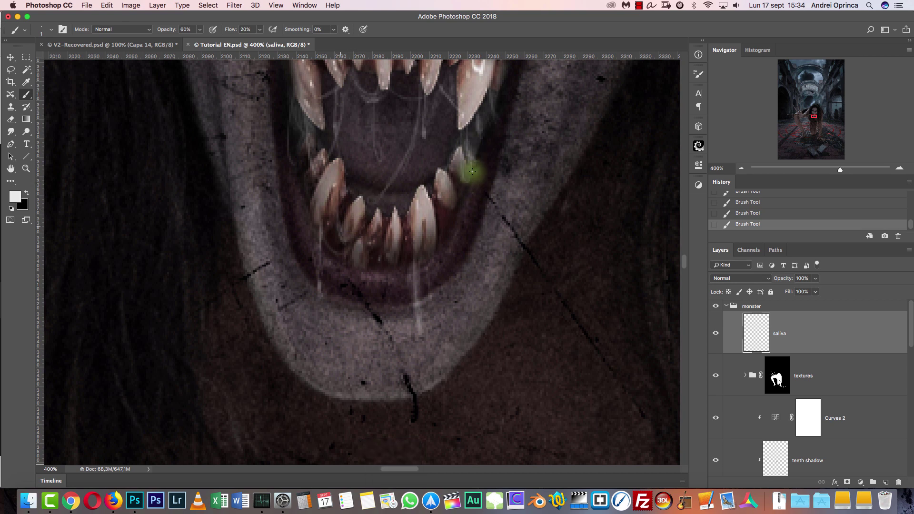
{"action": "left_click_drag", "start_coordinate": [475, 204], "coordinate": [478, 256]}
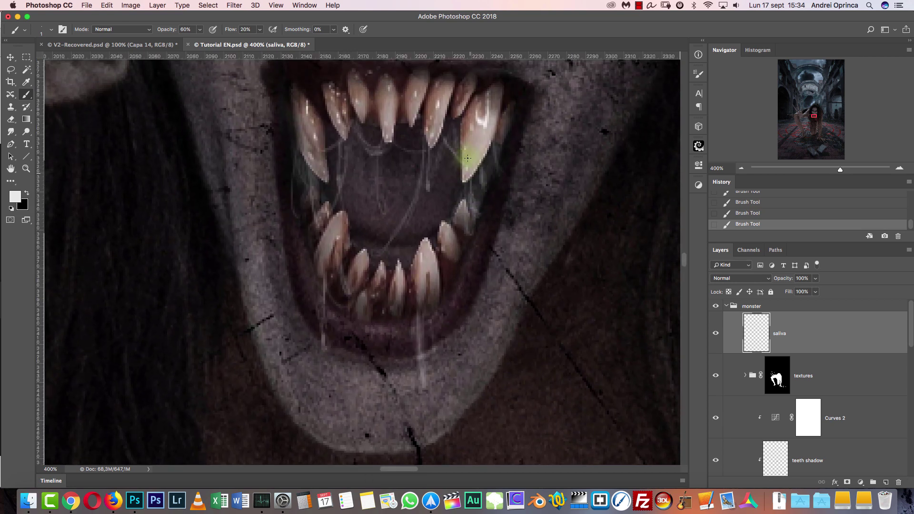
{"action": "key", "text": "super+z"}
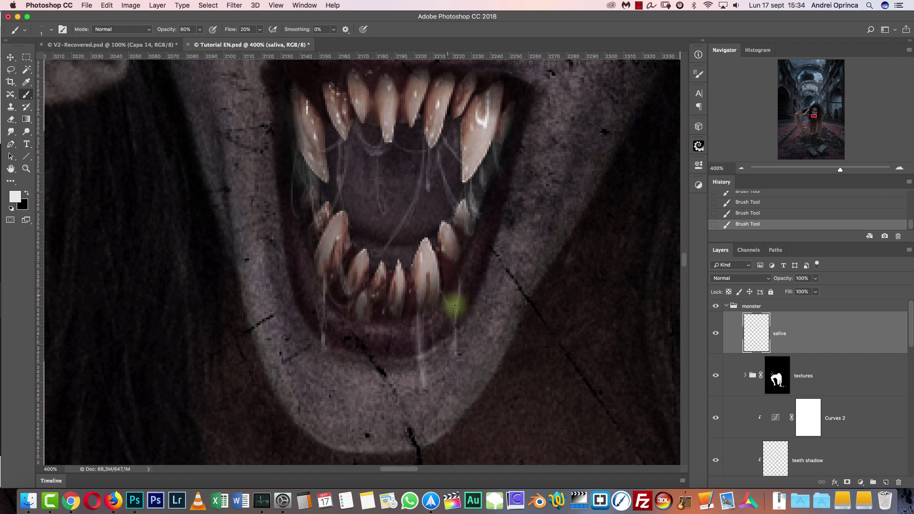
Compare the monster's face with and without the saliva layer at 100% and 66.67% zoom
{"action": "key", "text": "super+1"}
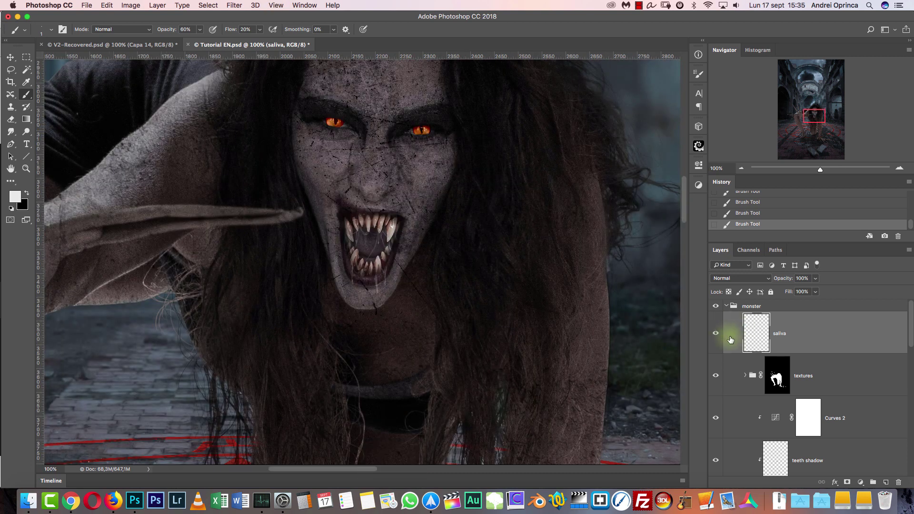
{"action": "left_click", "coordinate": [715, 333]}
{"action": "key", "text": "super+minus"}
{"action": "left_click_drag", "start_coordinate": [521, 274], "coordinate": [559, 269]}
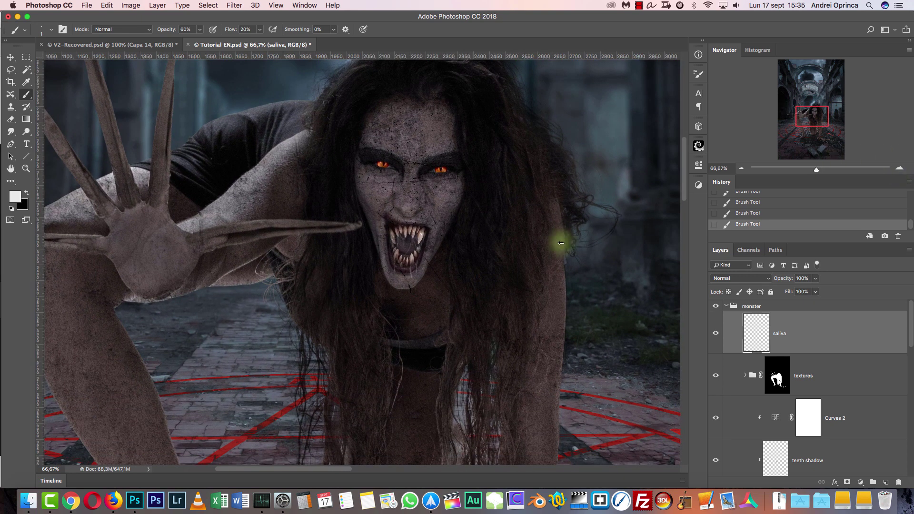
{"action": "key", "text": "super+plus"}
{"action": "mouse_move", "coordinate": [389, 210]}
{"action": "left_mouse_down"}
{"action": "mouse_move", "coordinate": [396, 261]}
{"action": "mouse_move", "coordinate": [387, 266]}
{"action": "left_mouse_up"}
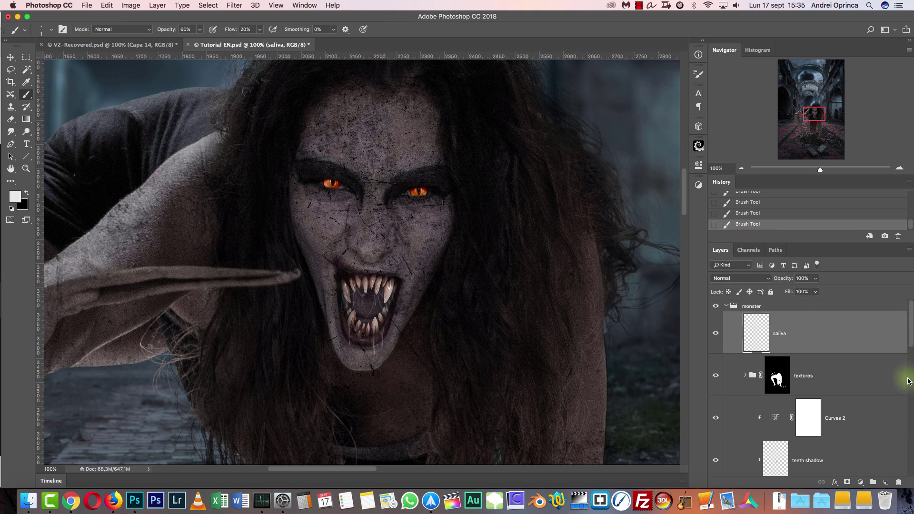
Add a Levels adjustment clipped to the demon layer with input levels 11, 0.62 and 170
{"action": "scroll", "coordinate": [908, 381], "scroll_direction": "down", "scroll_amount": 10}
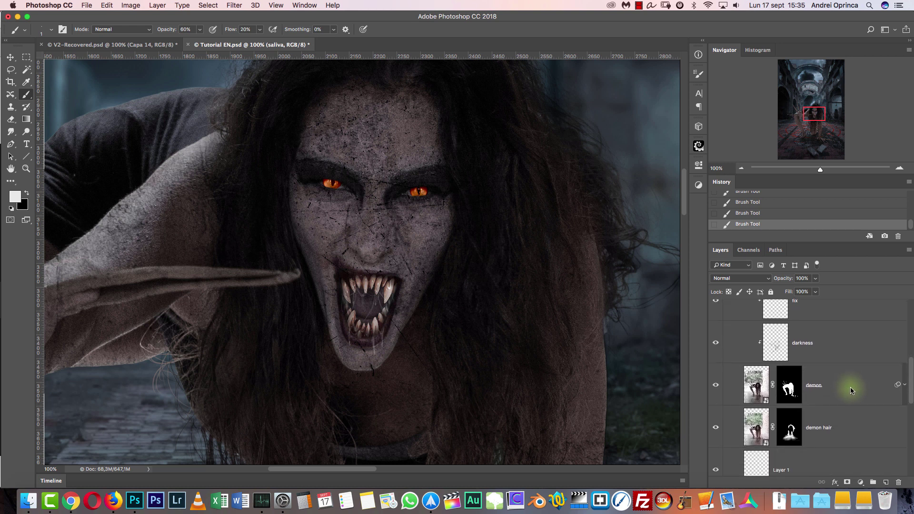
{"action": "scroll", "coordinate": [851, 390], "scroll_direction": "up", "scroll_amount": 1}
{"action": "left_click", "coordinate": [805, 398]}
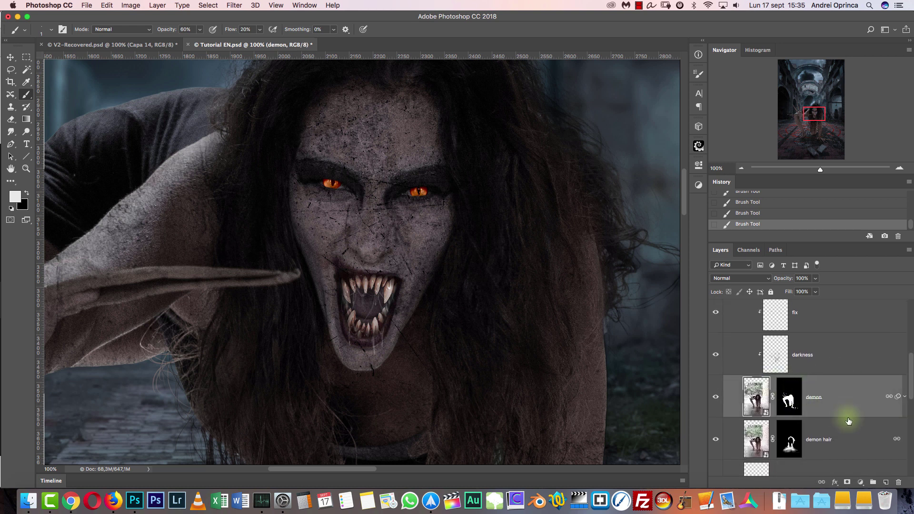
{"action": "left_click", "coordinate": [860, 483]}
{"action": "left_click", "coordinate": [851, 337]}
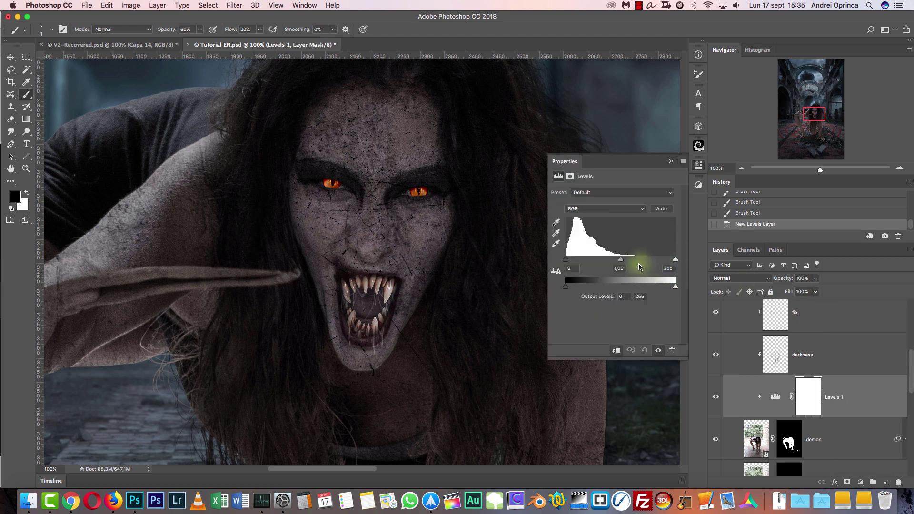
{"action": "left_click_drag", "start_coordinate": [625, 260], "coordinate": [628, 261]}
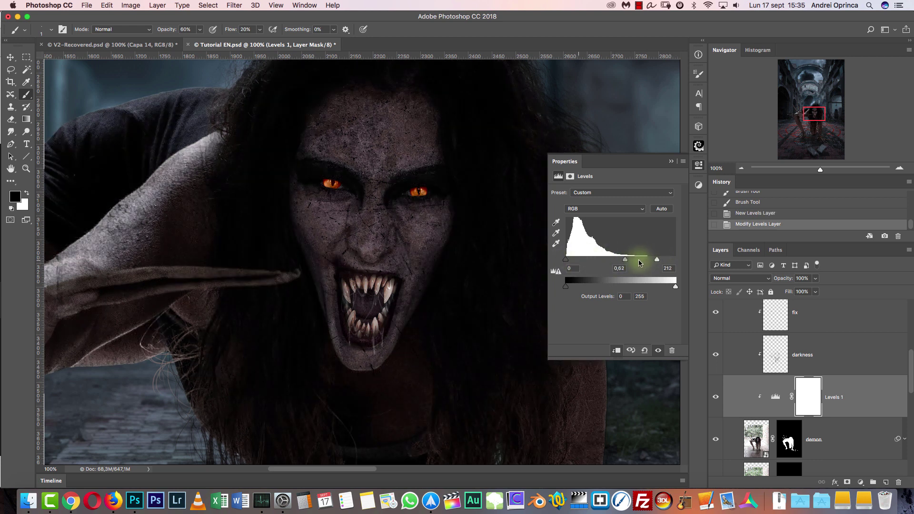
{"action": "left_click_drag", "start_coordinate": [657, 260], "coordinate": [639, 259]}
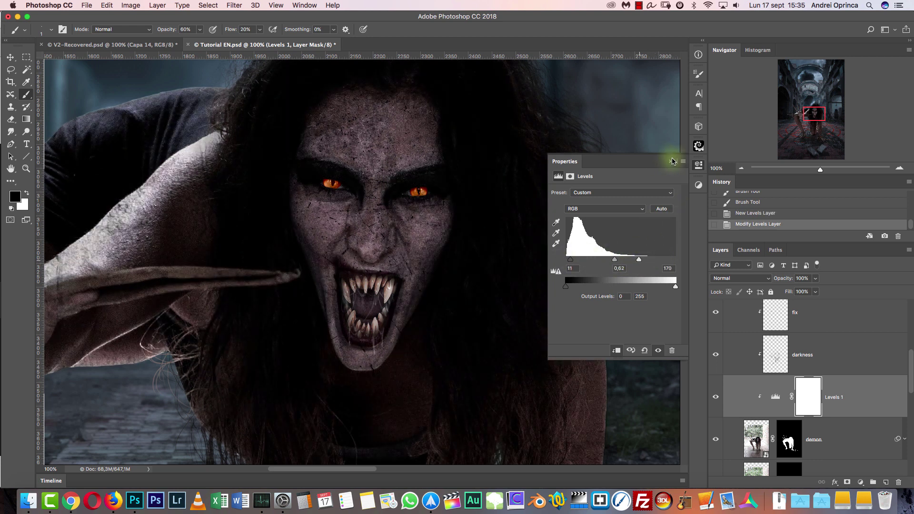
Set the Levels layer's blend mode to Luminosity, comparing it with Normal
{"action": "left_click", "coordinate": [745, 278]}
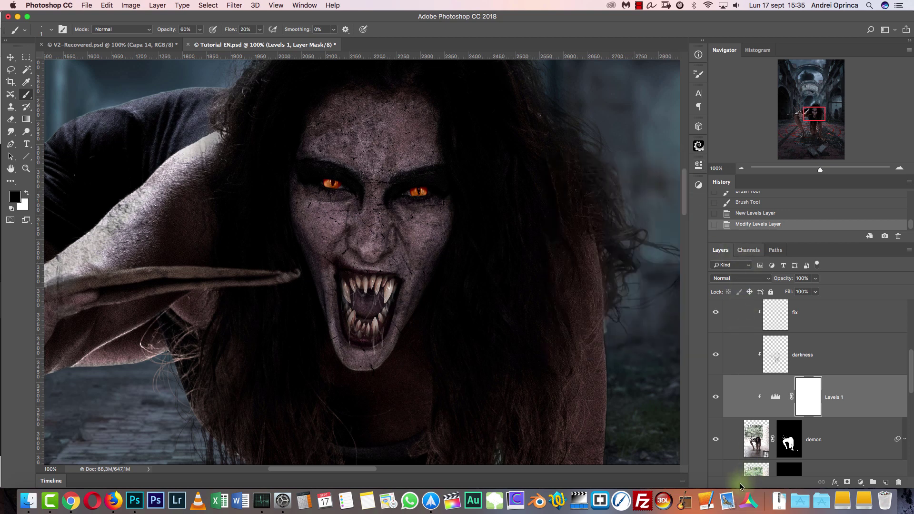
{"action": "left_click", "coordinate": [730, 482]}
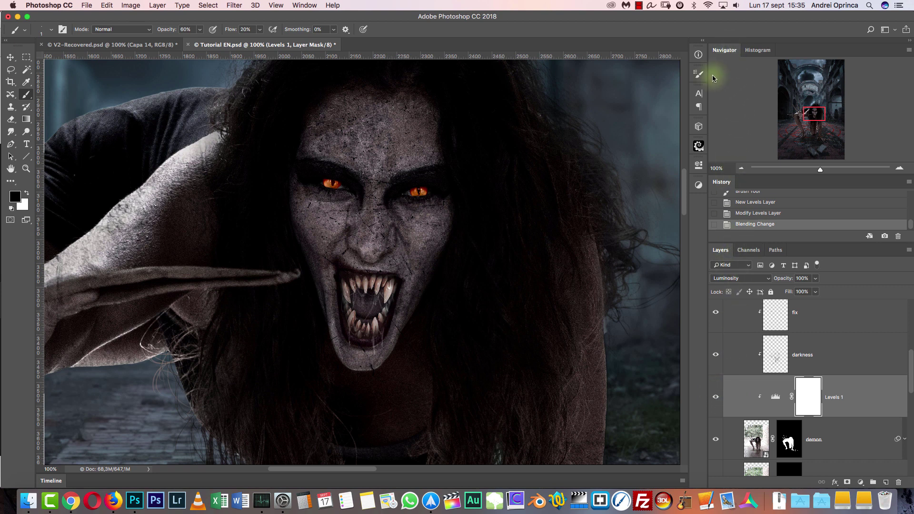
{"action": "left_click", "coordinate": [740, 278]}
{"action": "left_click", "coordinate": [725, 65]}
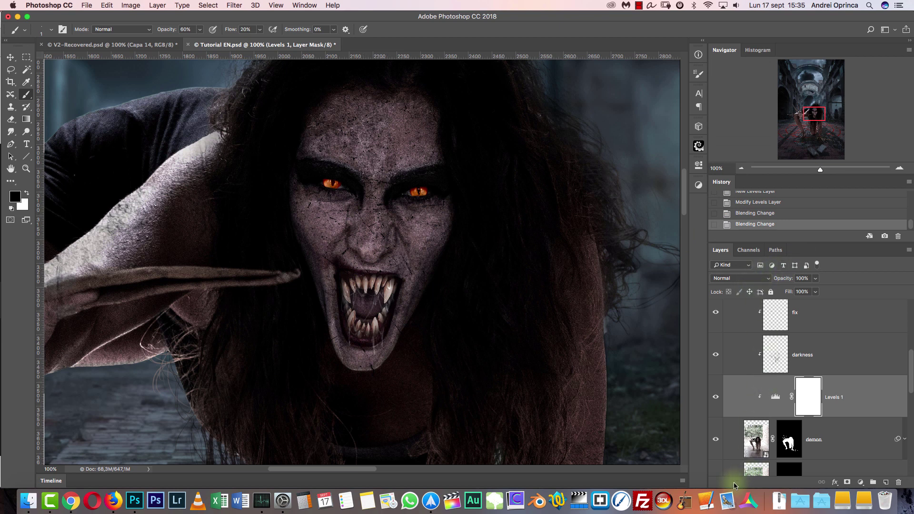
{"action": "left_click", "coordinate": [740, 278]}
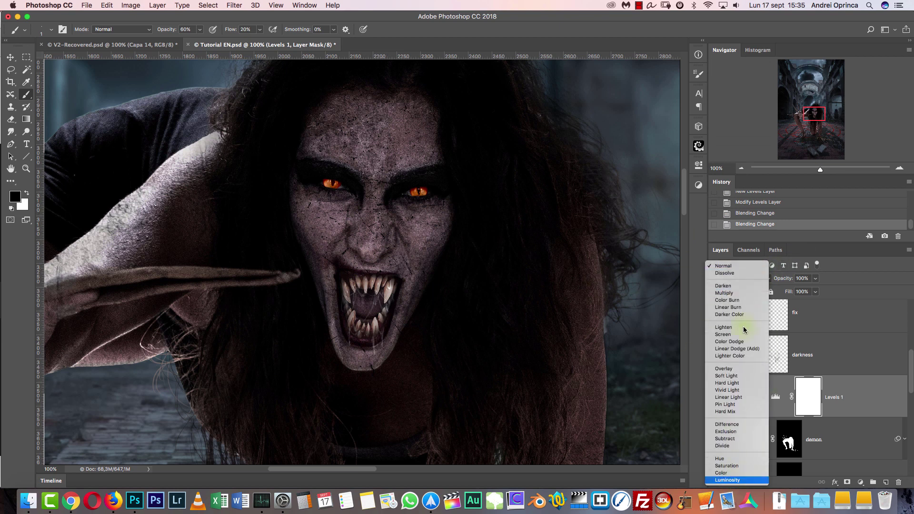
{"action": "key", "text": "Return"}
Invert the Levels 1 mask and paint white over parts of the monster's face at 50% opacity and 30% flow
{"action": "key", "text": "super+i"}
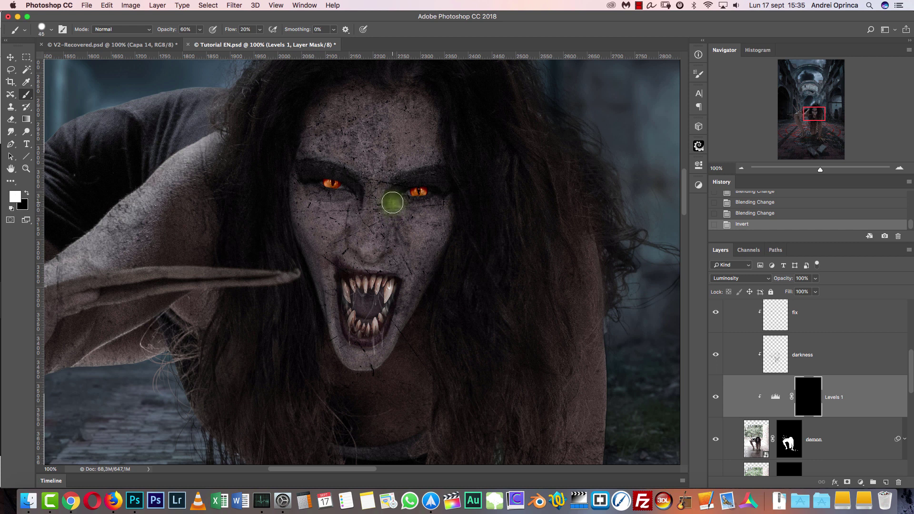
{"action": "mouse_move", "coordinate": [462, 164]}
{"action": "left_mouse_down"}
{"action": "mouse_move", "coordinate": [395, 202]}
{"action": "mouse_move", "coordinate": [401, 242]}
{"action": "mouse_move", "coordinate": [394, 230]}
{"action": "mouse_move", "coordinate": [387, 255]}
{"action": "mouse_move", "coordinate": [336, 243]}
{"action": "mouse_move", "coordinate": [364, 255]}
{"action": "mouse_move", "coordinate": [409, 252]}
{"action": "mouse_move", "coordinate": [408, 305]}
{"action": "left_mouse_up"}
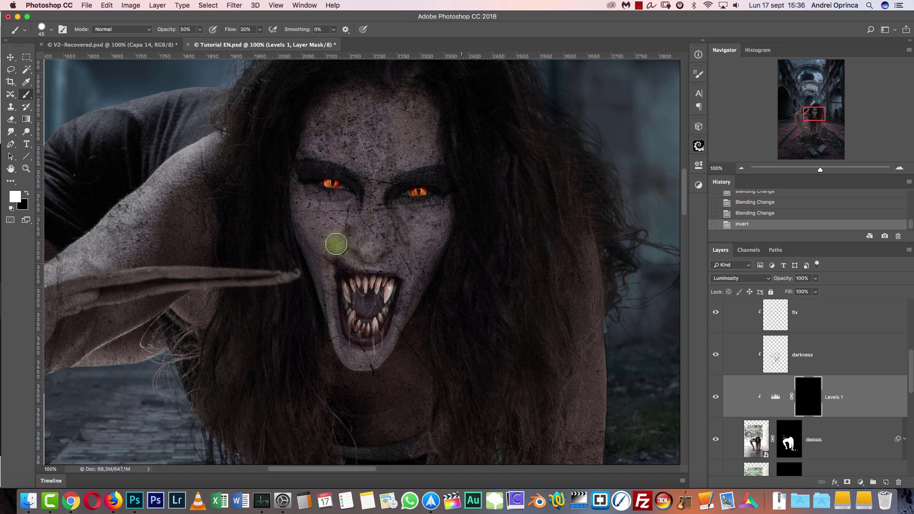
{"action": "mouse_move", "coordinate": [396, 192]}
{"action": "left_mouse_down"}
{"action": "mouse_move", "coordinate": [395, 214]}
{"action": "mouse_move", "coordinate": [356, 214]}
{"action": "mouse_move", "coordinate": [337, 247]}
{"action": "left_mouse_up"}
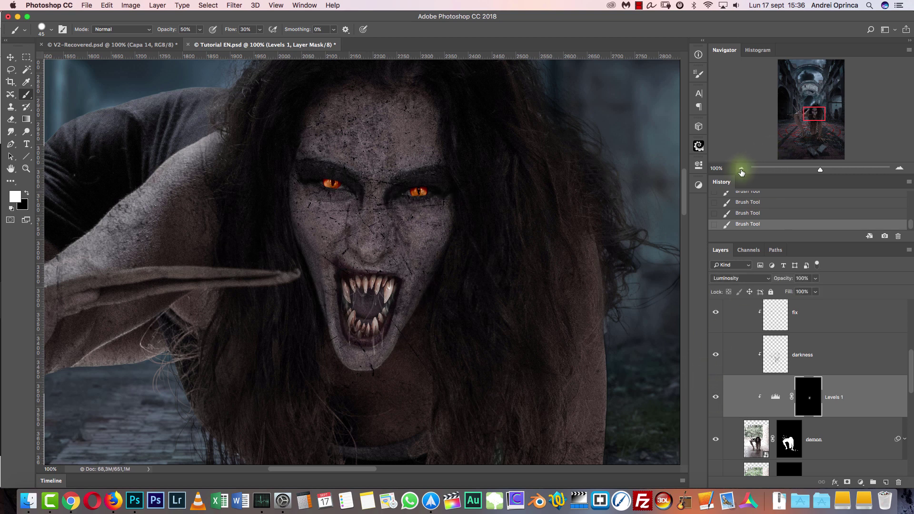
{"action": "key", "text": "super+minus"}
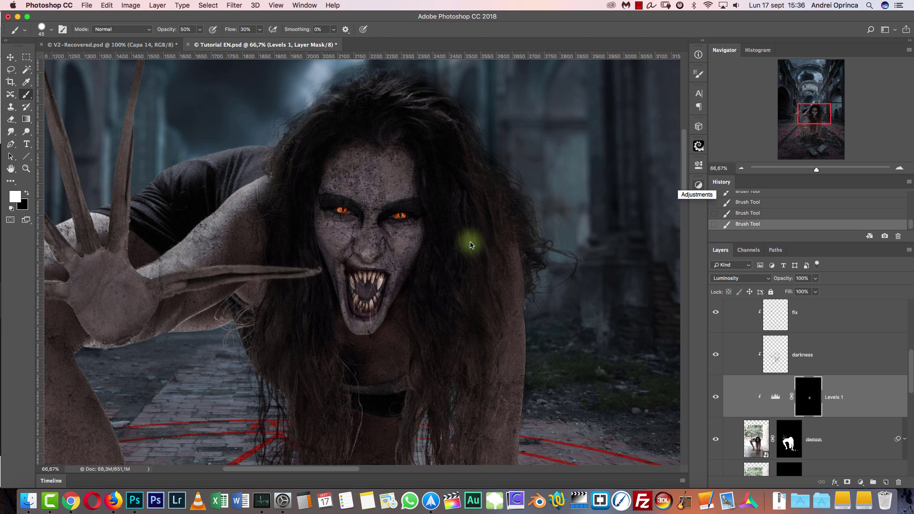
Enlarge the brush to 80 px and paint the Levels effect onto the monster's outstretched hand
{"action": "mouse_move", "coordinate": [517, 343]}
{"action": "left_mouse_down"}
{"action": "mouse_move", "coordinate": [536, 286]}
{"action": "mouse_move", "coordinate": [528, 270]}
{"action": "left_mouse_up"}
{"action": "left_click_drag", "start_coordinate": [98, 261], "coordinate": [208, 197]}
{"action": "key", "text": "bracketright"}
{"action": "key", "text": "bracketright"}
{"action": "key", "text": "bracketright"}
{"action": "key", "text": "bracketright"}
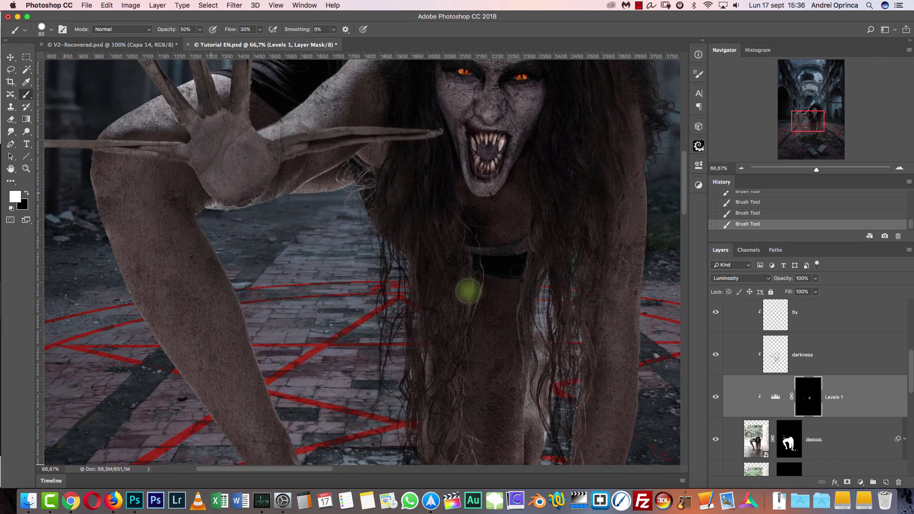
{"action": "scroll", "coordinate": [393, 225], "scroll_direction": "up", "scroll_amount": 5}
{"action": "scroll", "coordinate": [394, 224], "scroll_direction": "right", "scroll_amount": 4}
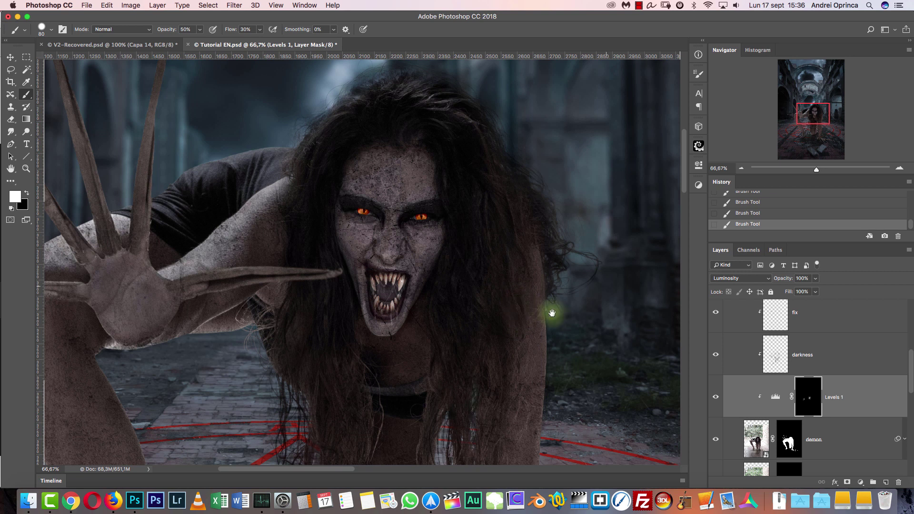
Preview scar_PNG15755.png in the Stock folder and open it
{"action": "scroll", "coordinate": [547, 314], "scroll_direction": "down", "scroll_amount": 3}
{"action": "left_click_drag", "start_coordinate": [401, 187], "coordinate": [421, 207]}
{"action": "key", "text": "super+o"}
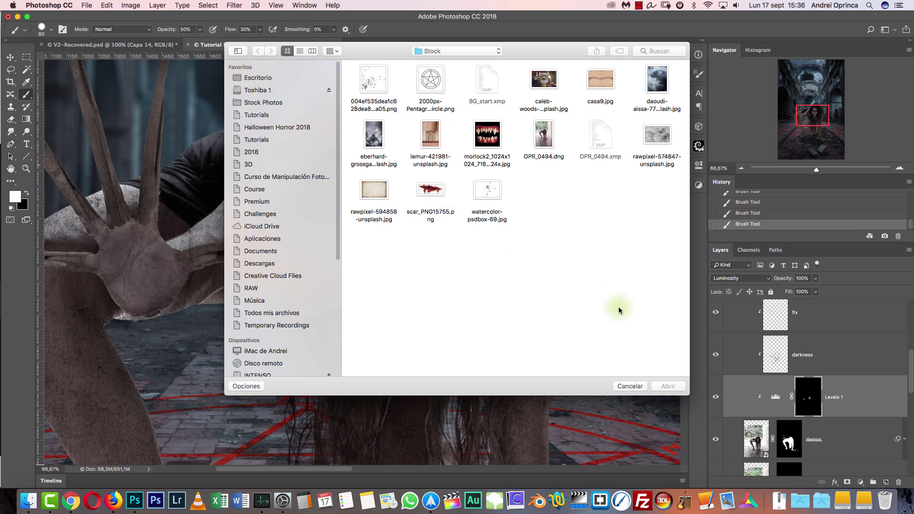
{"action": "key", "text": "s"}
{"action": "key", "text": "space"}
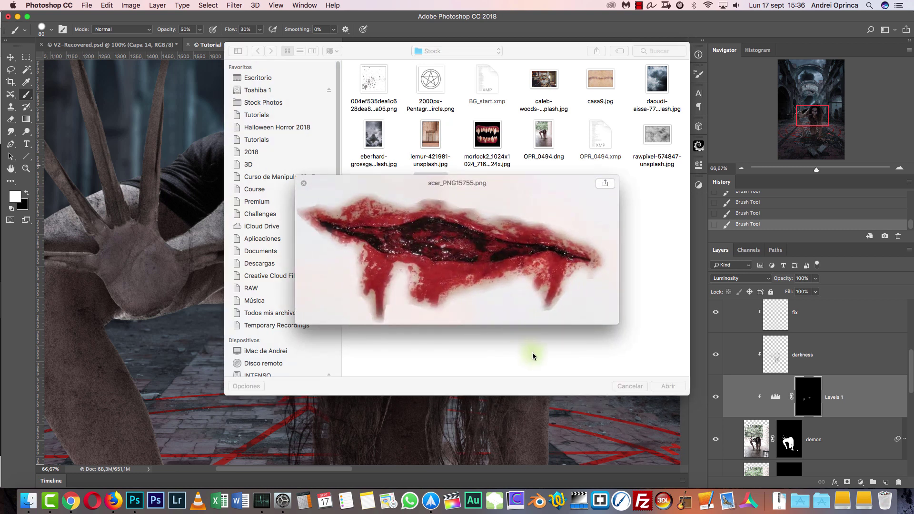
{"action": "key", "text": "space"}
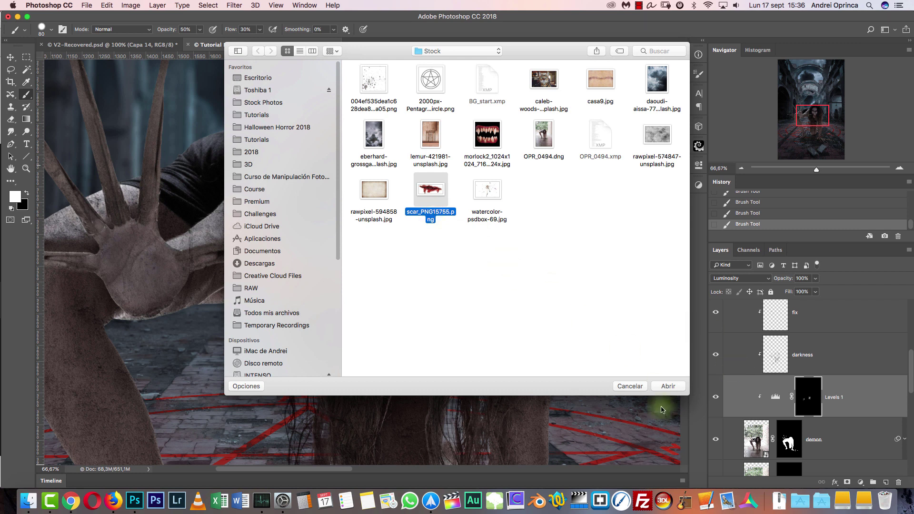
{"action": "left_click", "coordinate": [667, 386]}
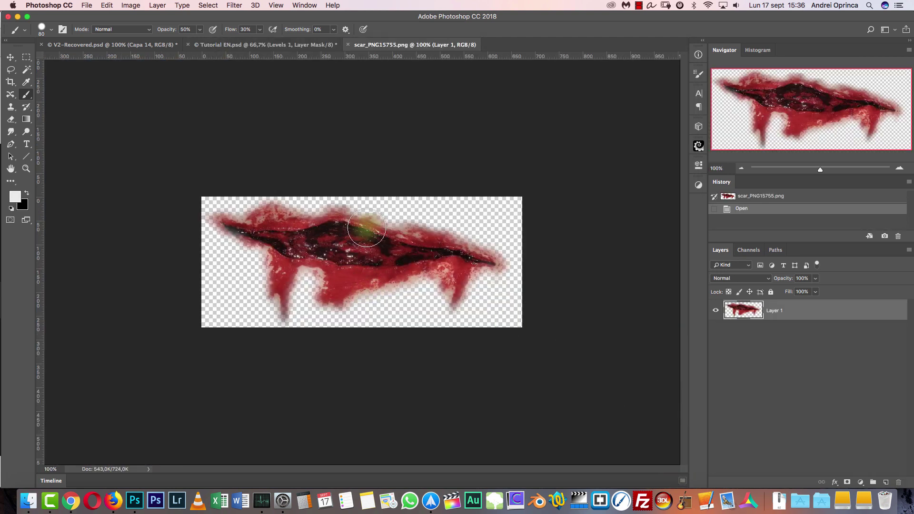
Copy the whole scar image, close its file, and paste it above the saliva layer as a layer named "wound 1"
{"action": "key", "text": "super+a"}
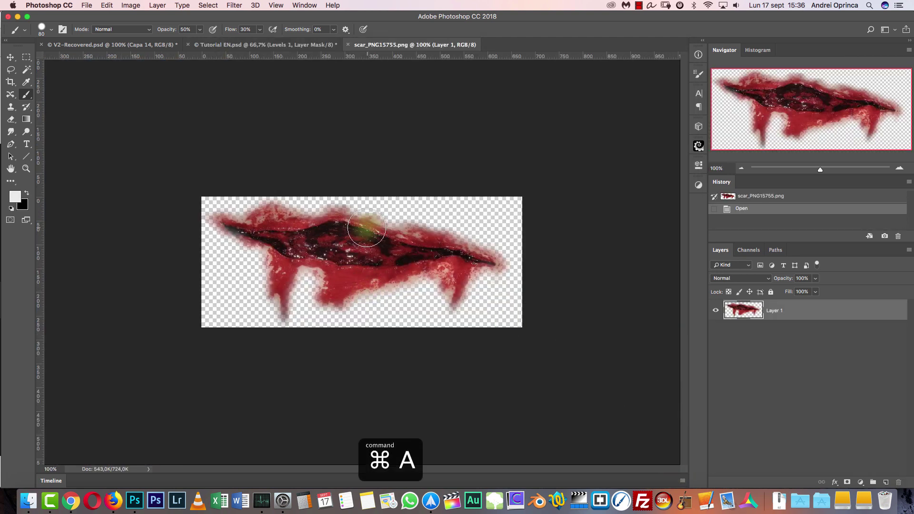
{"action": "key", "text": "super+w"}
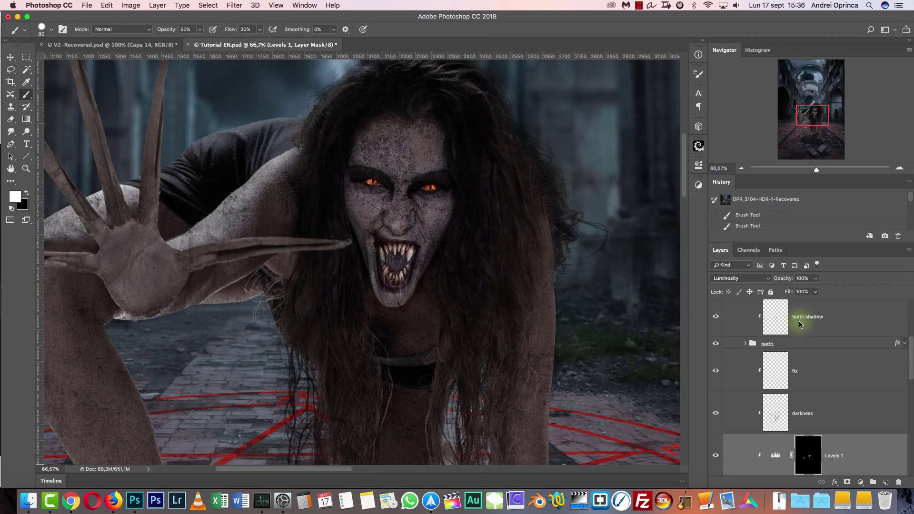
{"action": "scroll", "coordinate": [799, 324], "scroll_direction": "up", "scroll_amount": 5}
{"action": "left_click", "coordinate": [801, 337]}
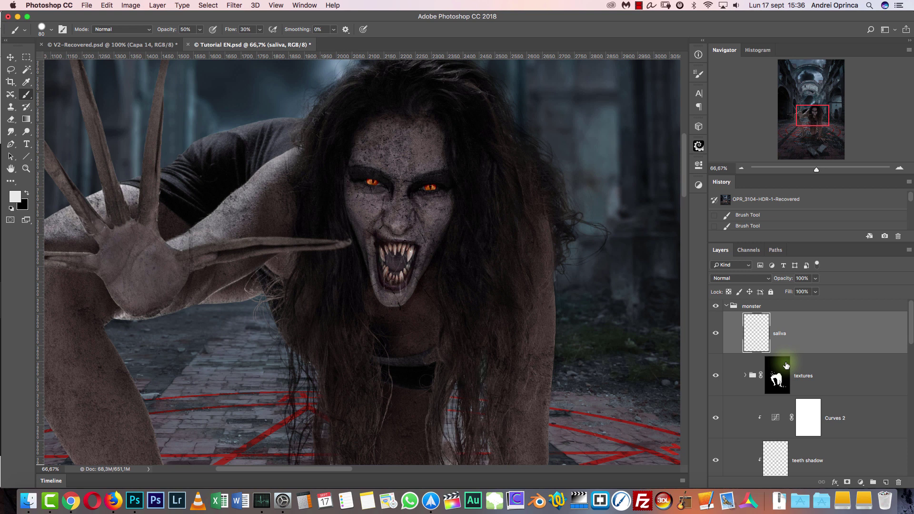
{"action": "key", "text": "super+v"}
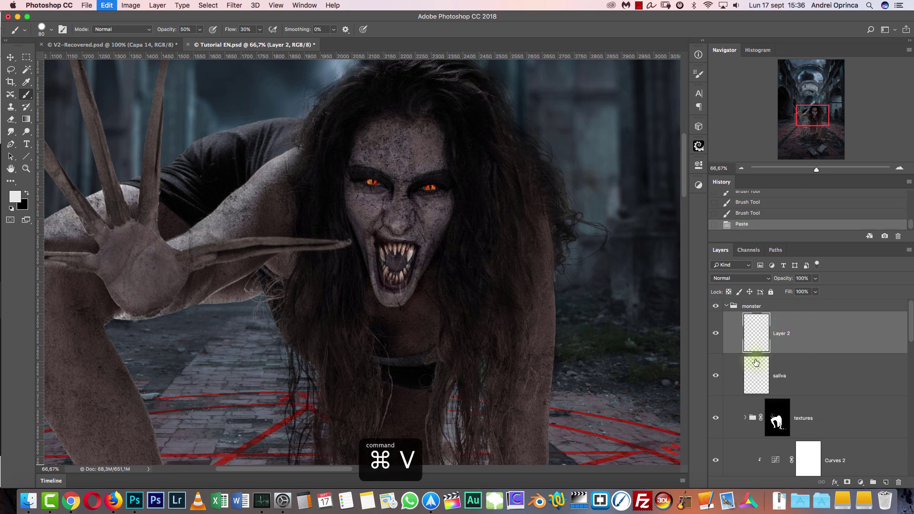
{"action": "double_click", "coordinate": [780, 333]}
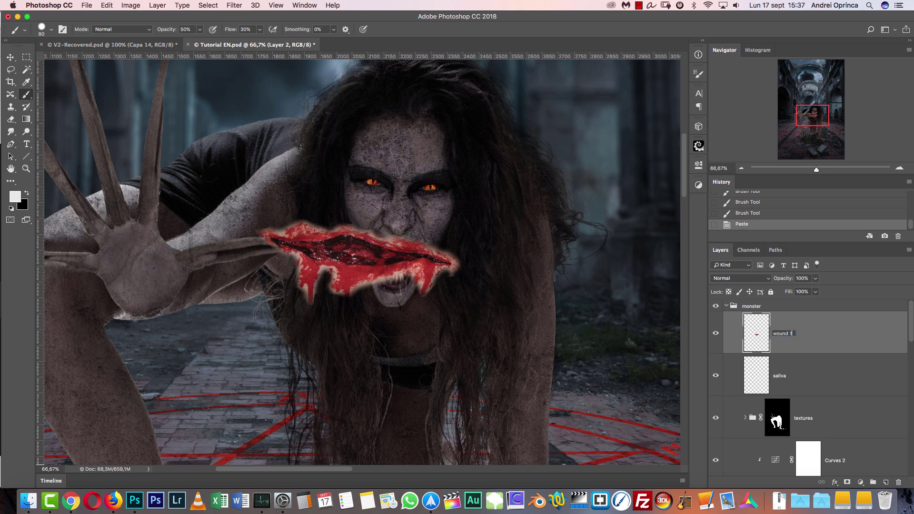
{"action": "type", "text": "wound 1"}
{"action": "key", "text": "Return"}
Scale the wound down and position it on the monster's forehead above the eye nearer the raised arm
{"action": "key", "text": "super+t"}
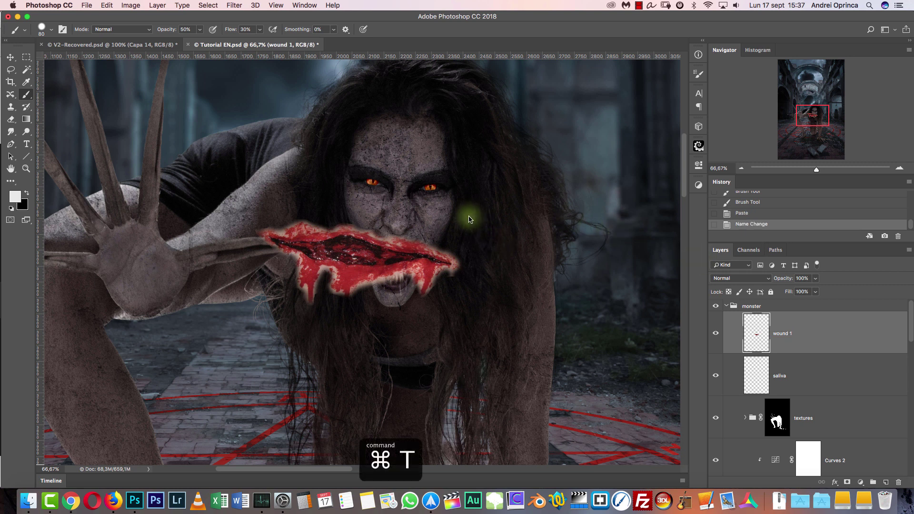
{"action": "left_click_drag", "start_coordinate": [469, 219], "coordinate": [412, 242]}
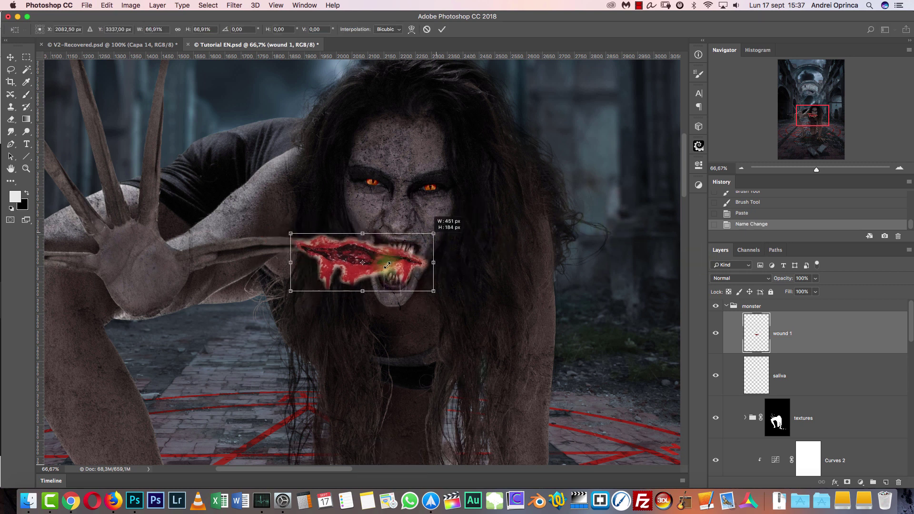
{"action": "left_click_drag", "start_coordinate": [363, 273], "coordinate": [403, 155]}
{"action": "left_click_drag", "start_coordinate": [452, 124], "coordinate": [400, 155]}
{"action": "key", "text": "cmd+1"}
{"action": "key", "text": "Return"}
{"action": "key", "text": "b"}
{"action": "key", "text": "cmd+1"}
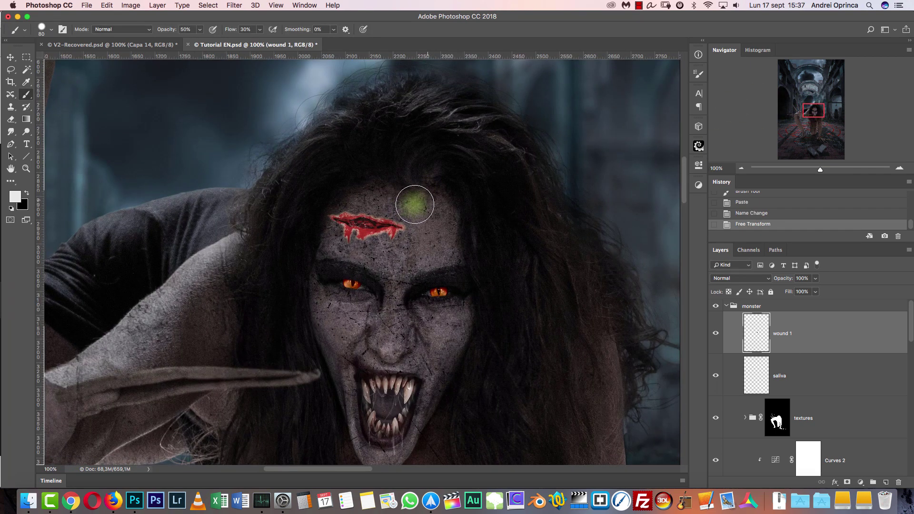
{"action": "key", "text": "v"}
{"action": "left_click_drag", "start_coordinate": [411, 206], "coordinate": [419, 204]}
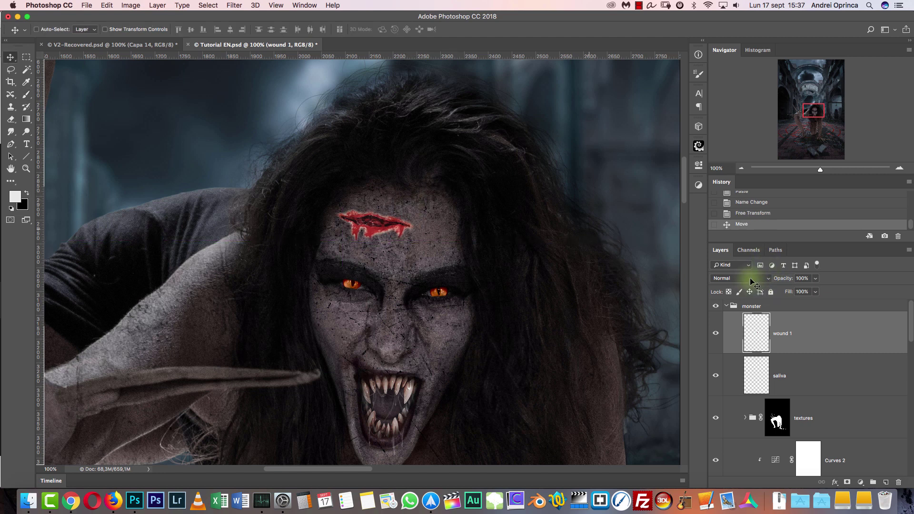
{"action": "key", "text": "super+u"}
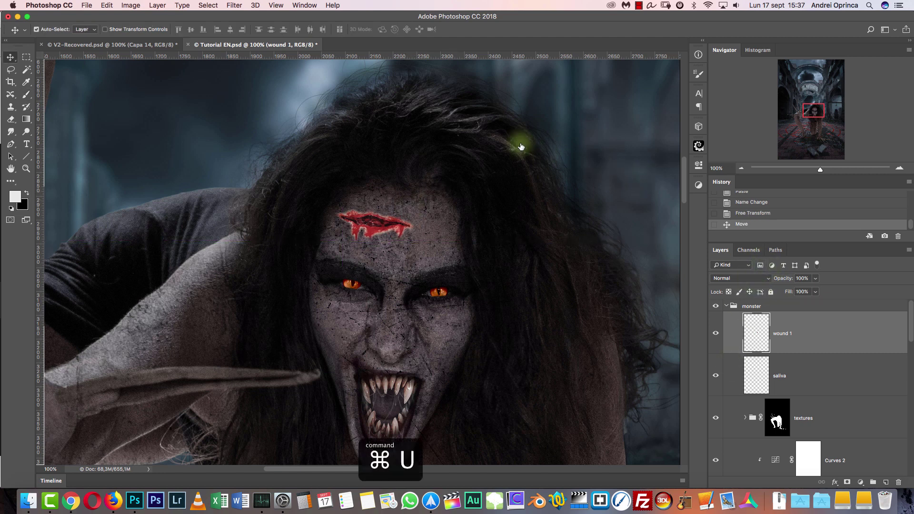
{"action": "left_click_drag", "start_coordinate": [546, 151], "coordinate": [513, 150]}
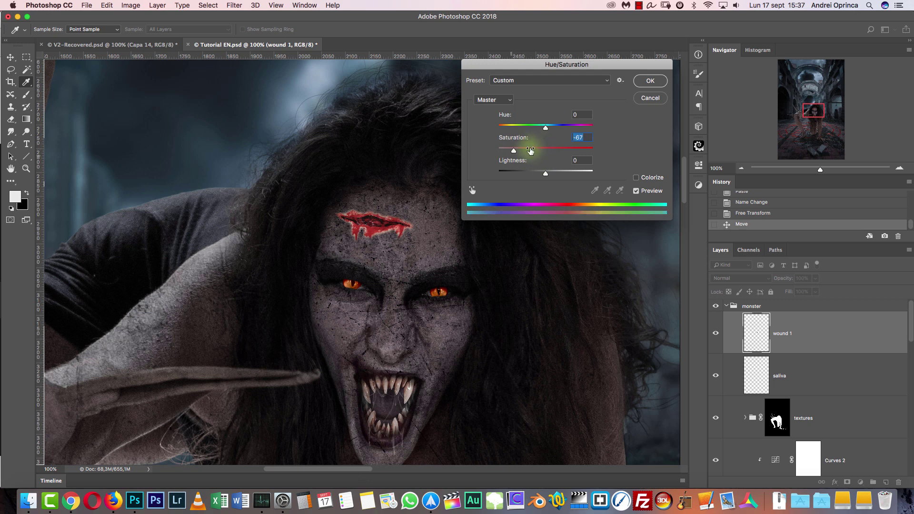
{"action": "key", "text": "Escape"}
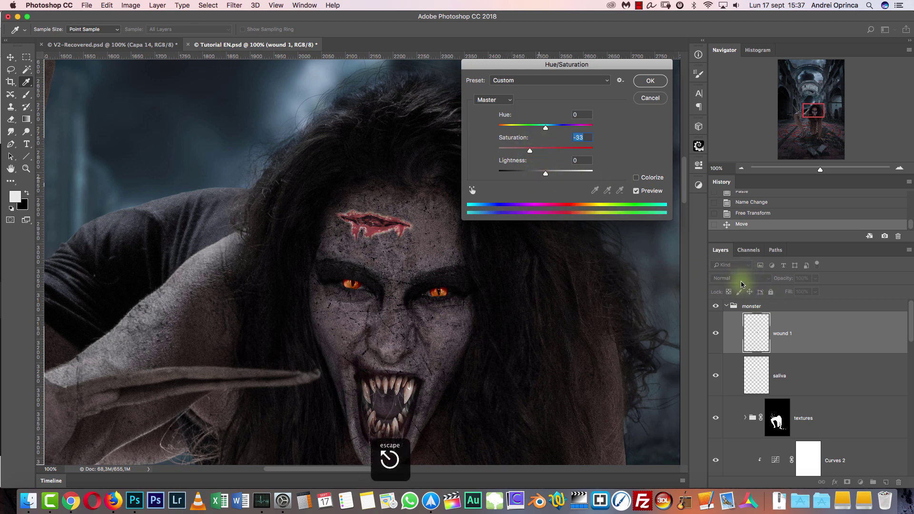
{"action": "key", "text": "Escape"}
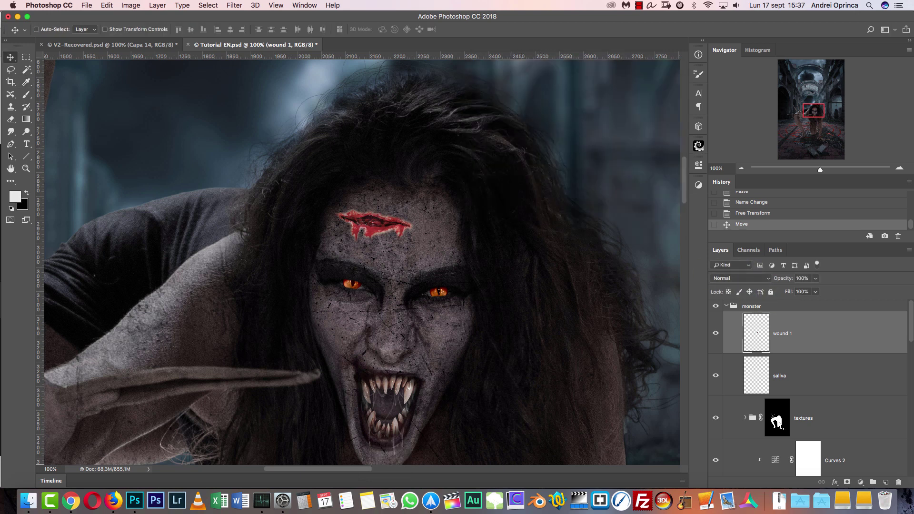
Set the wound 1 layer's blend mode to Overlay after trying Multiply
{"action": "left_click", "coordinate": [739, 278]}
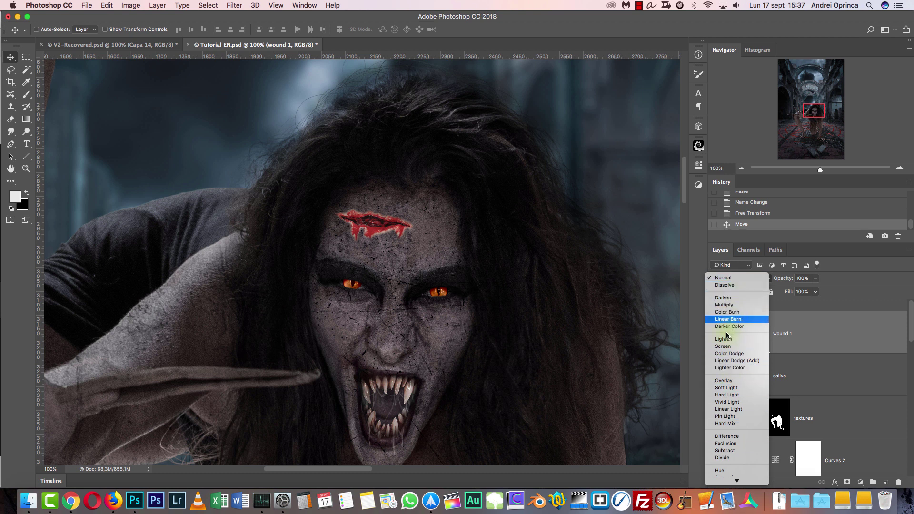
{"action": "key", "text": "Return"}
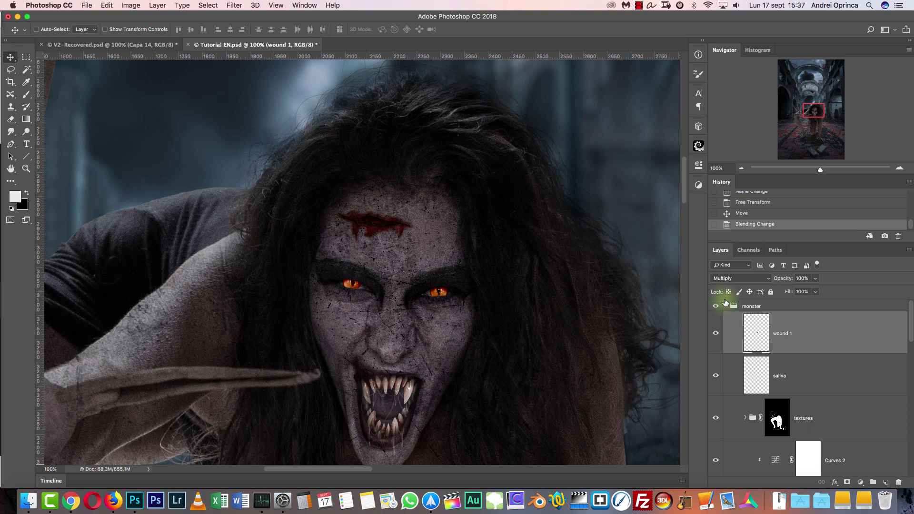
{"action": "left_click", "coordinate": [742, 279]}
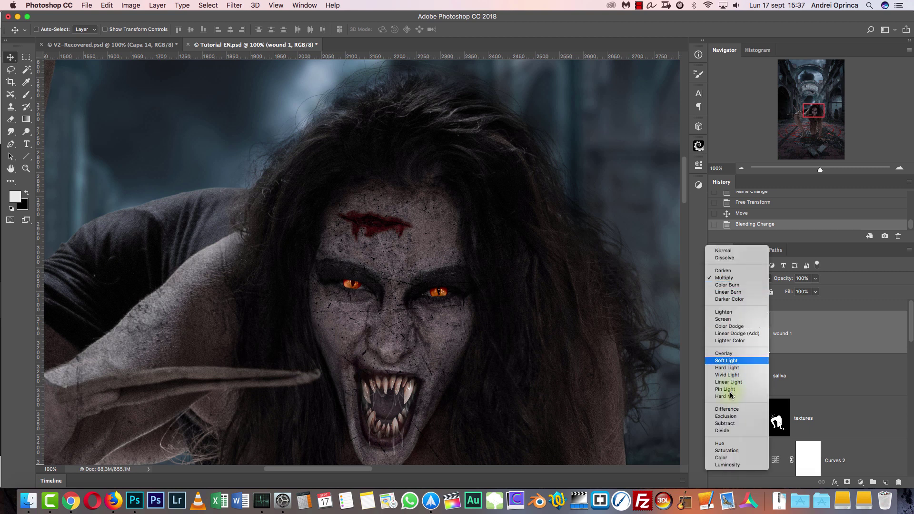
{"action": "key", "text": "Return"}
{"action": "left_click", "coordinate": [733, 280]}
{"action": "key", "text": "Up"}
{"action": "key", "text": "Return"}
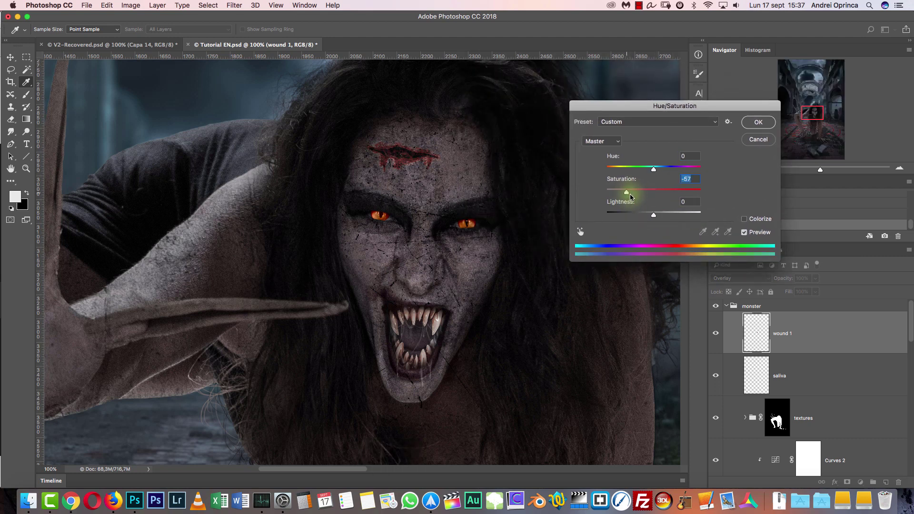
Reduce the wound 1 layer's saturation to -46 with Hue/Saturation
{"action": "left_click_drag", "start_coordinate": [629, 193], "coordinate": [635, 192]}
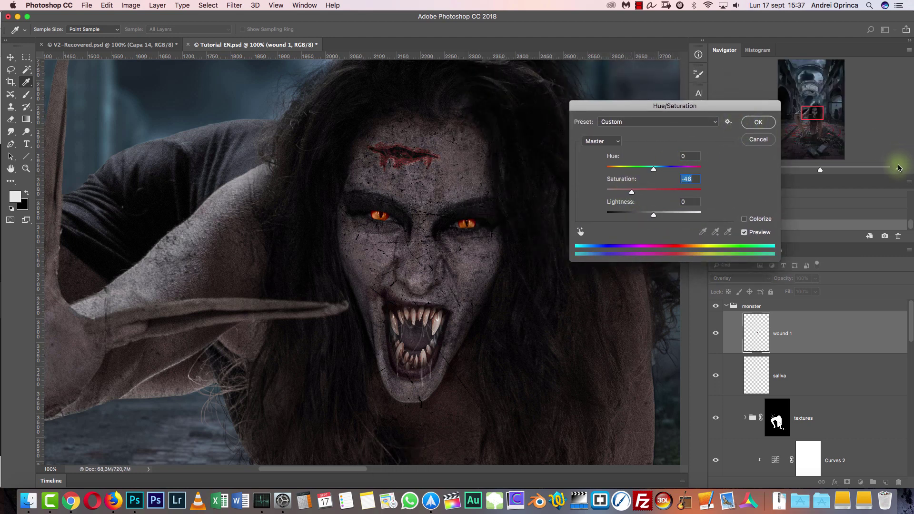
{"action": "key", "text": "Return"}
{"action": "key", "text": "v"}
Blend out the wound's bright fringe by splitting the This Layer highlight threshold of Blend If to 116 / 164
{"action": "key", "text": "super+plus"}
{"action": "key", "text": "super+plus"}
{"action": "left_click_drag", "start_coordinate": [360, 237], "coordinate": [309, 328]}
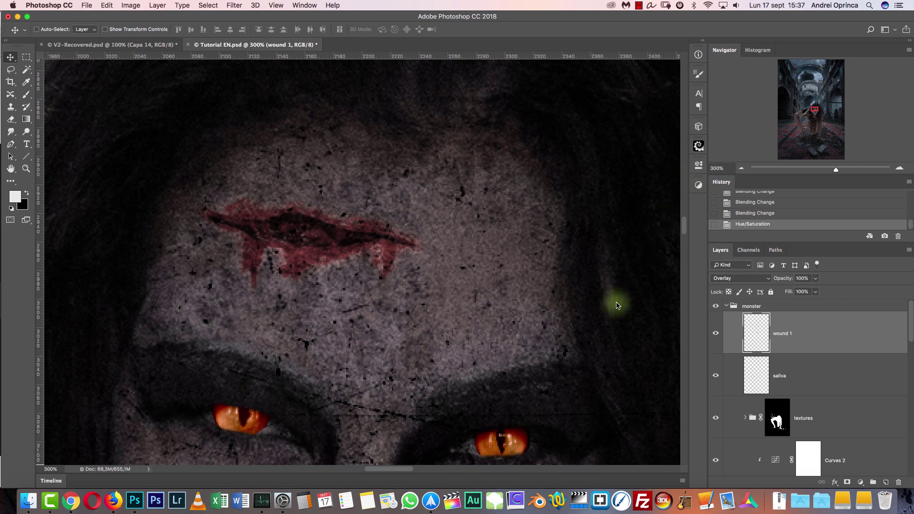
{"action": "key", "text": "super+minus"}
{"action": "key", "text": "super+minus"}
{"action": "left_click_drag", "start_coordinate": [621, 263], "coordinate": [630, 232]}
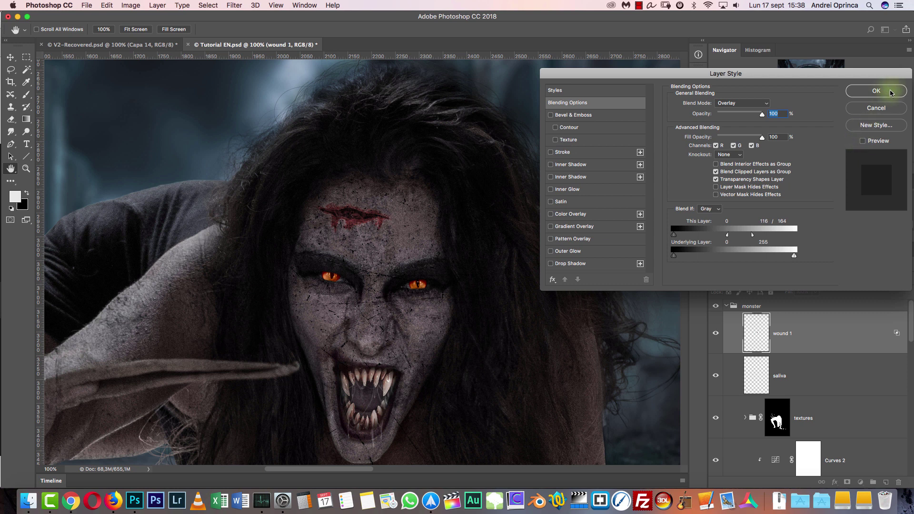
{"action": "left_click", "coordinate": [880, 101]}
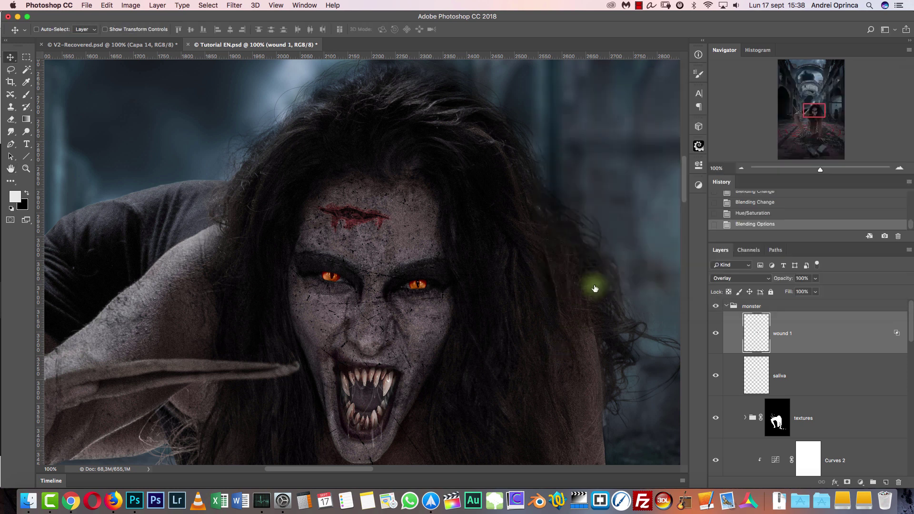
Desaturate the wound 1 layer further with a Hue/Saturation saturation of -31
{"action": "scroll", "coordinate": [581, 292], "scroll_direction": "down", "scroll_amount": 5}
{"action": "scroll", "coordinate": [581, 291], "scroll_direction": "left", "scroll_amount": 3}
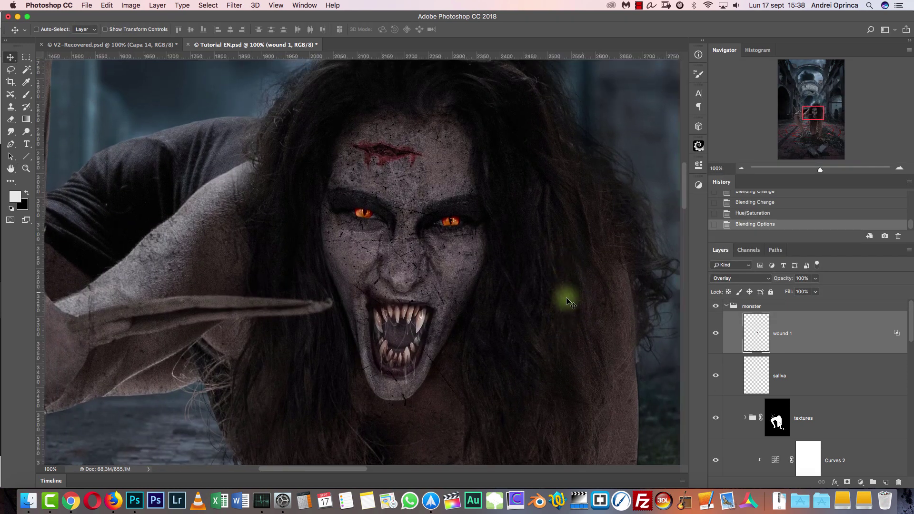
{"action": "key", "text": "super+u"}
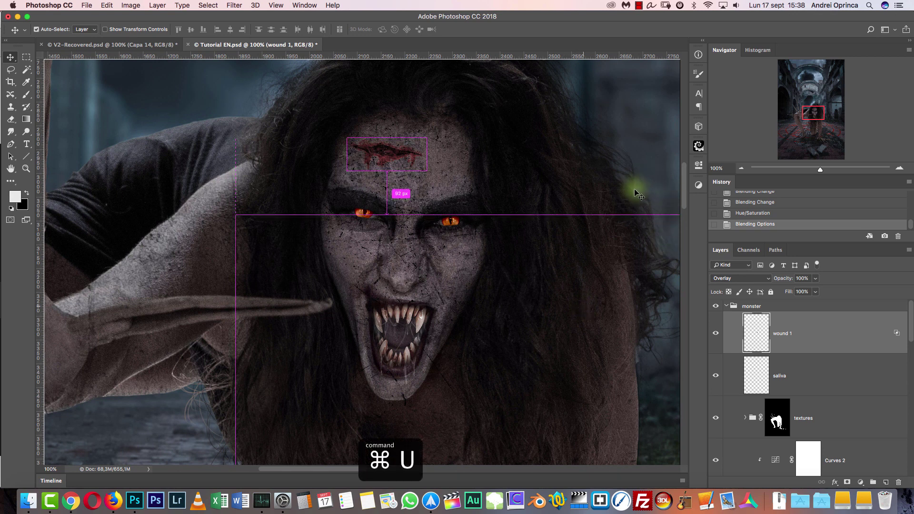
{"action": "left_click", "coordinate": [634, 192]}
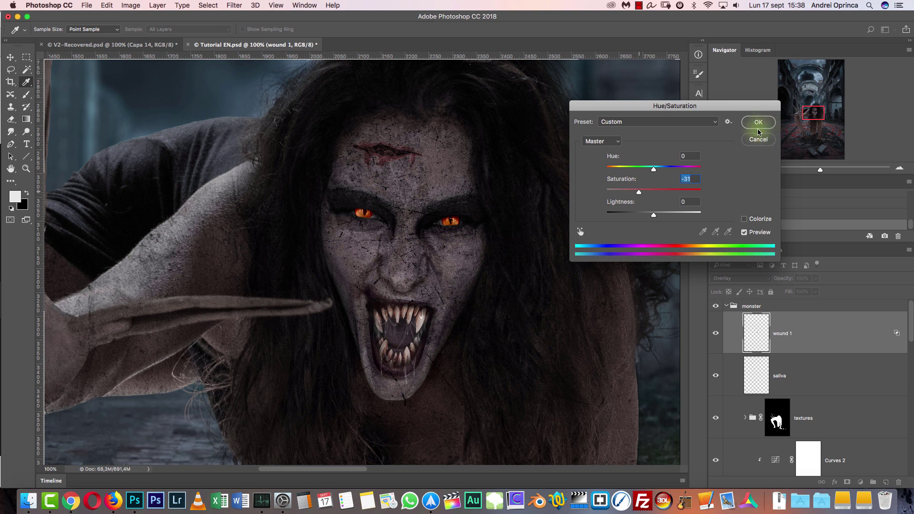
{"action": "key", "text": "Return"}
Preview and open the splatter image watercolor-psdbox-69.jpg from the Stock folder
{"action": "key", "text": "cmd+o"}
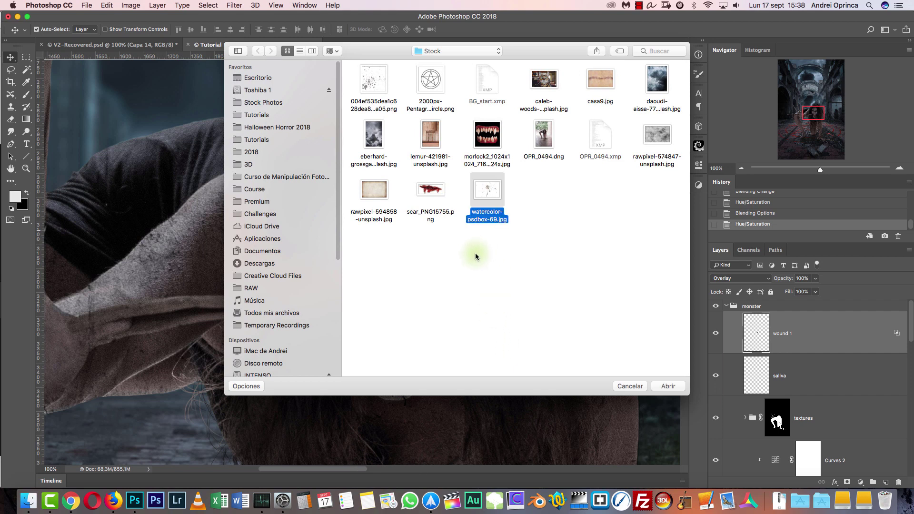
{"action": "key", "text": "space"}
{"action": "key", "text": "space"}
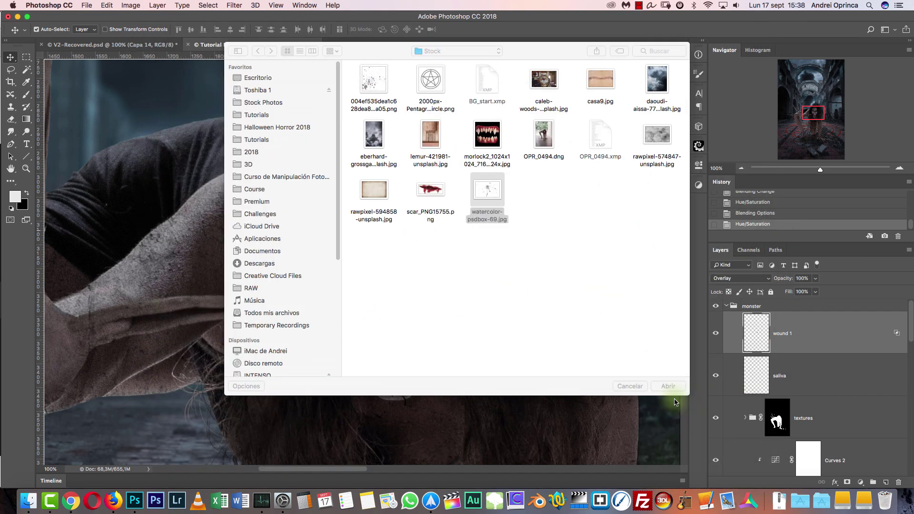
{"action": "left_click", "coordinate": [668, 387]}
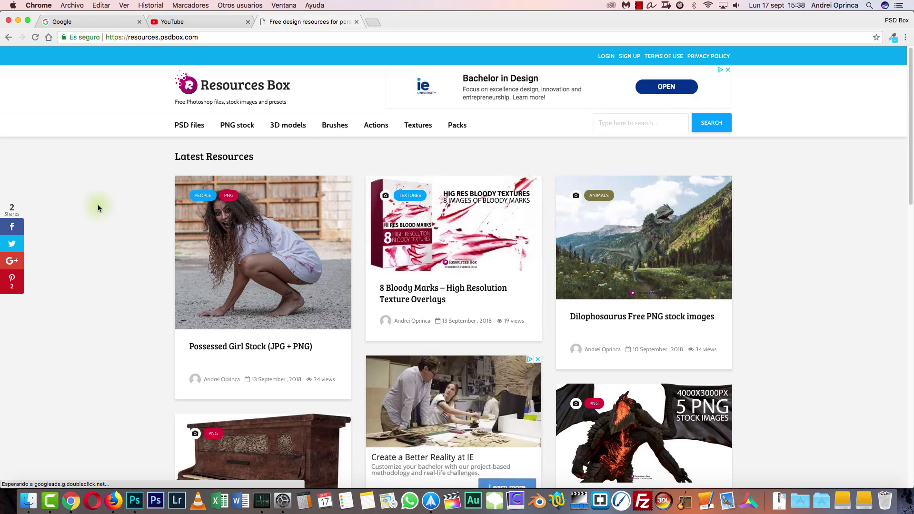
Browse the latest resources on resources.psdbox.com in Chrome and open the 8 Bloody Marks texture overlays page
{"action": "scroll", "coordinate": [102, 198], "scroll_direction": "down", "scroll_amount": 3}
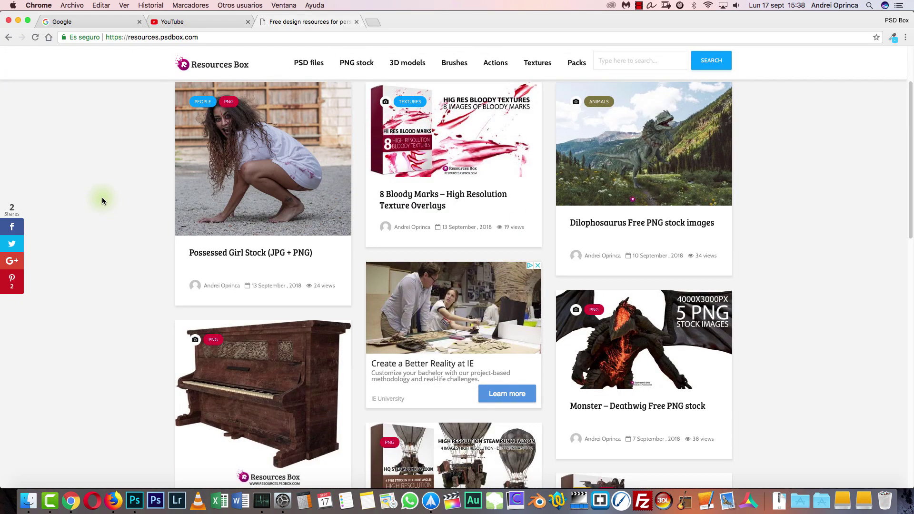
{"action": "scroll", "coordinate": [101, 197], "scroll_direction": "down", "scroll_amount": 10}
{"action": "scroll", "coordinate": [420, 202], "scroll_direction": "up", "scroll_amount": 15}
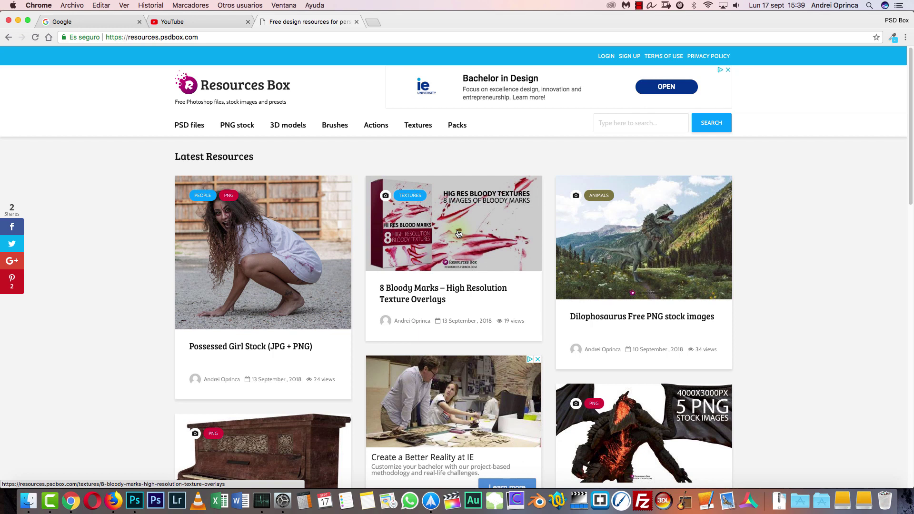
{"action": "left_click", "coordinate": [378, 216]}
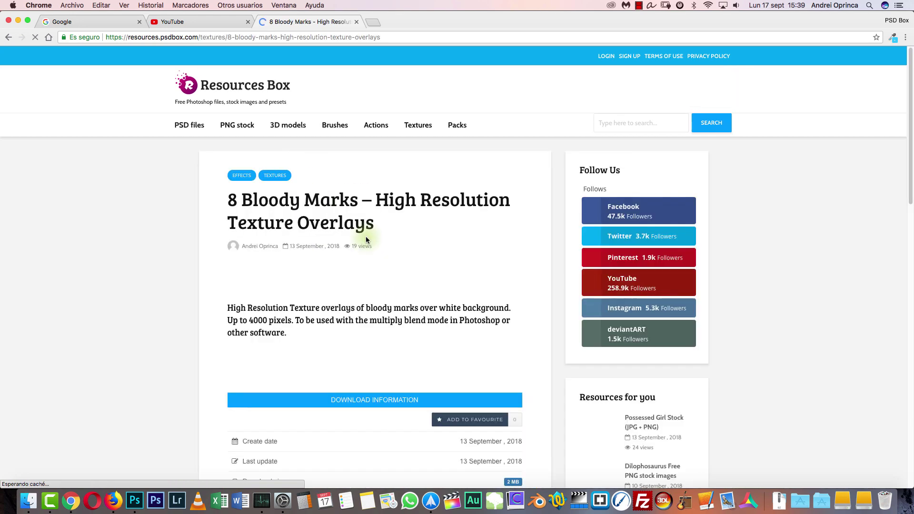
{"action": "scroll", "coordinate": [530, 310], "scroll_direction": "down", "scroll_amount": 1}
{"action": "scroll", "coordinate": [529, 310], "scroll_direction": "down", "scroll_amount": 2}
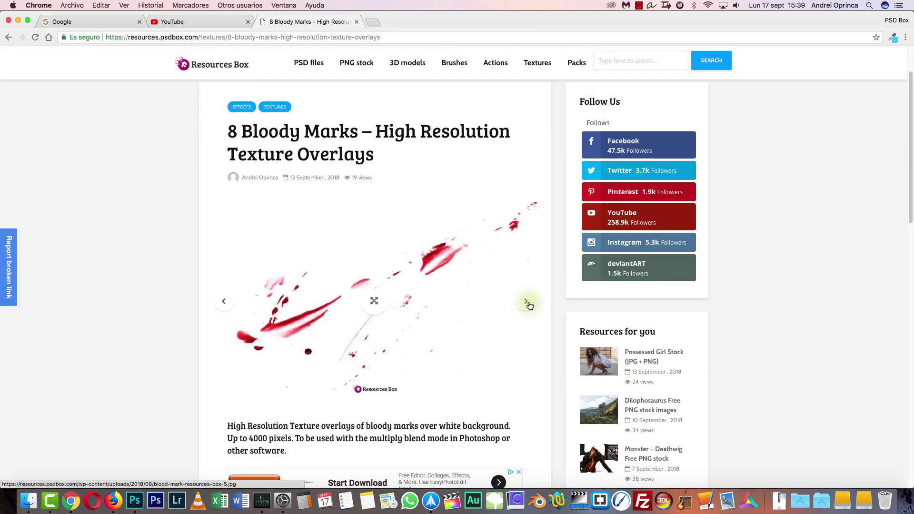
Examine the preview images of the 8 Bloody Marks pack and its download information
{"action": "left_click", "coordinate": [526, 302]}
{"action": "left_click", "coordinate": [528, 303]}
{"action": "left_click", "coordinate": [528, 303]}
{"action": "left_click", "coordinate": [528, 303]}
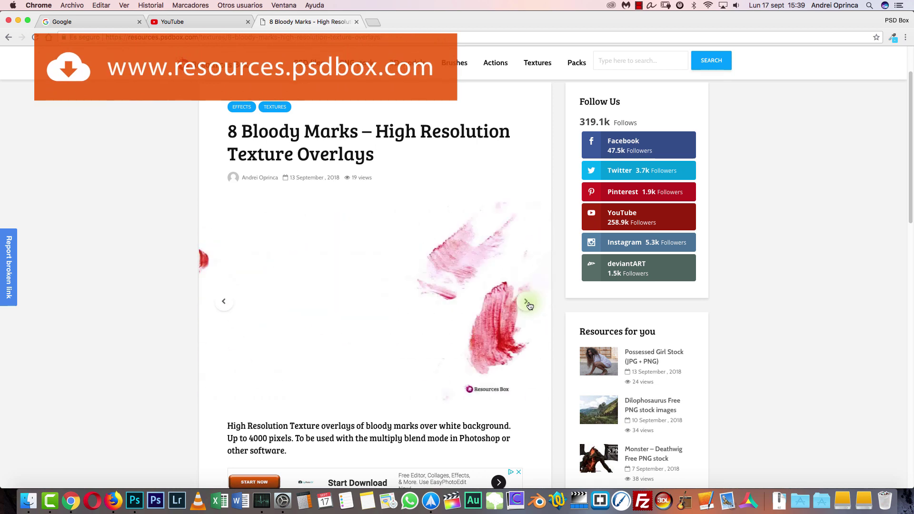
{"action": "scroll", "coordinate": [529, 288], "scroll_direction": "down", "scroll_amount": 1}
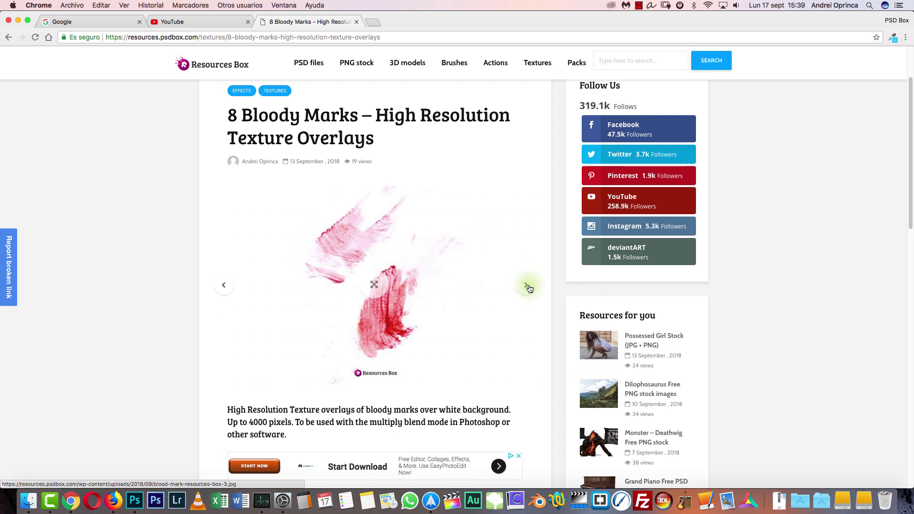
{"action": "left_click", "coordinate": [527, 285]}
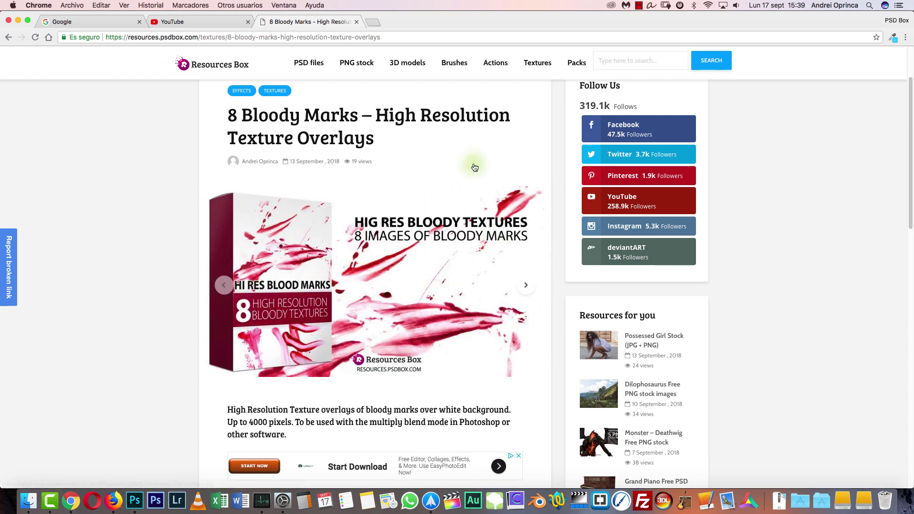
{"action": "scroll", "coordinate": [453, 157], "scroll_direction": "up", "scroll_amount": 4}
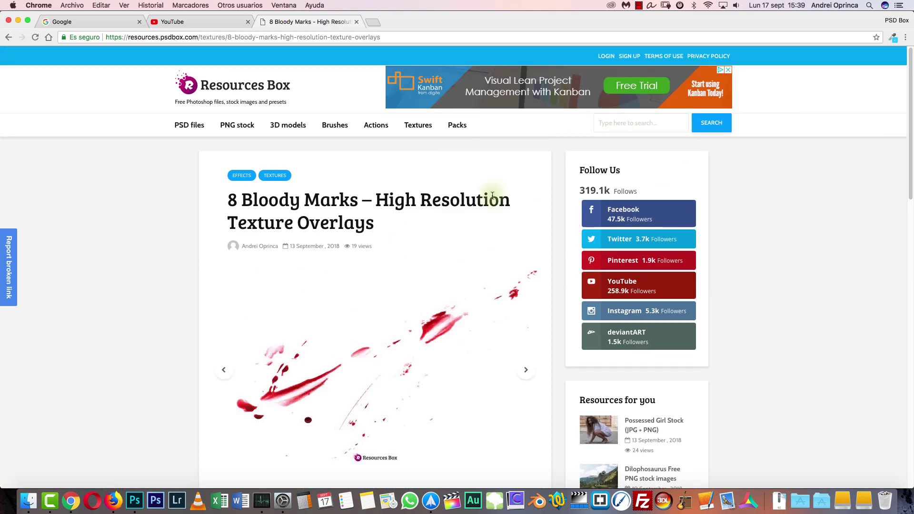
{"action": "key", "text": "Down"}
{"action": "left_click", "coordinate": [740, 255]}
{"action": "scroll", "coordinate": [742, 257], "scroll_direction": "down", "scroll_amount": 7}
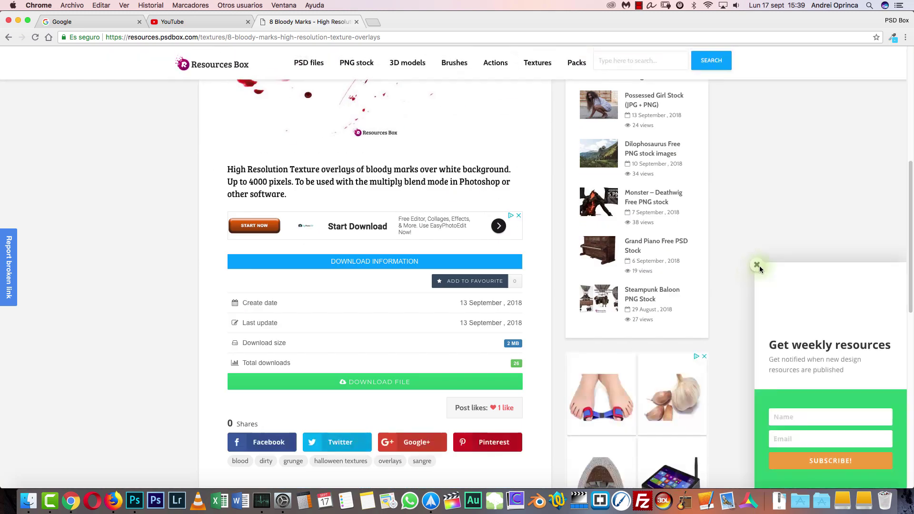
Switch back to Photoshop, copy the splatter's shorter drip with a Lasso selection, and close the watercolor image
{"action": "key", "text": "super+Tab"}
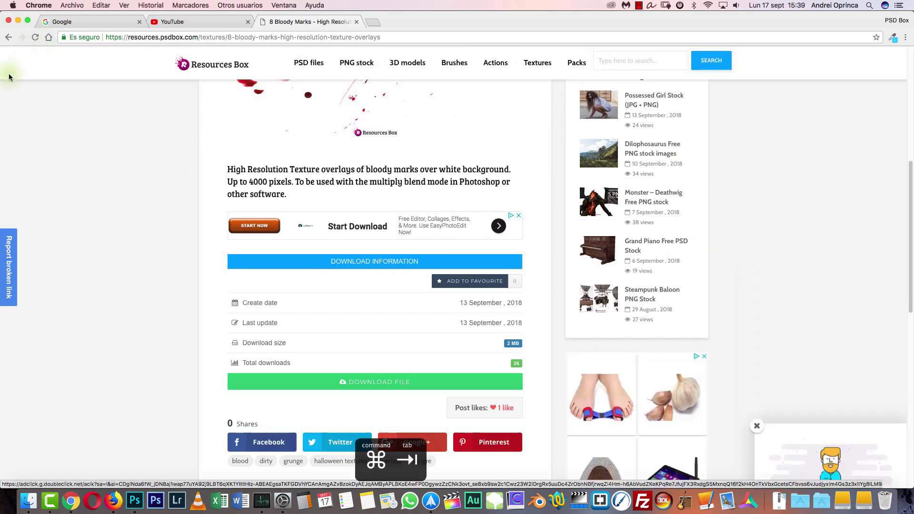
{"action": "key", "text": "l"}
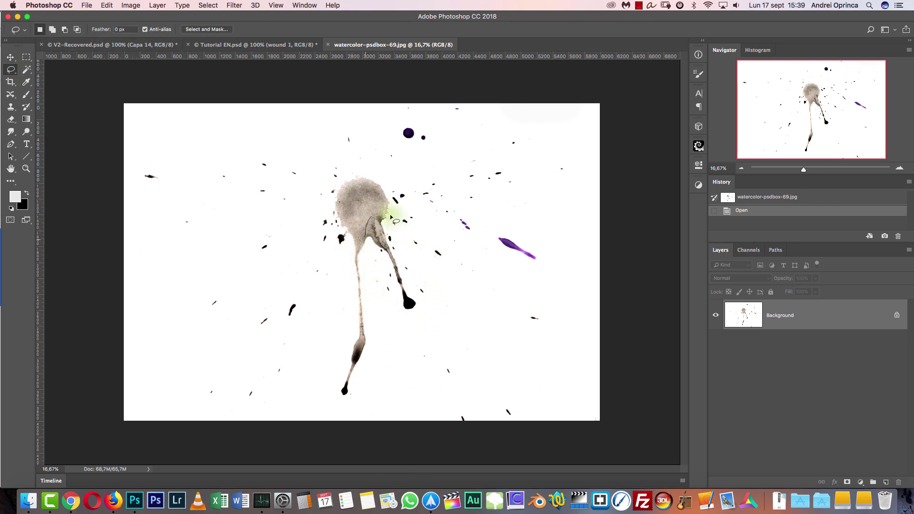
{"action": "left_click_drag", "start_coordinate": [389, 220], "coordinate": [403, 222]}
{"action": "key", "text": "super+c"}
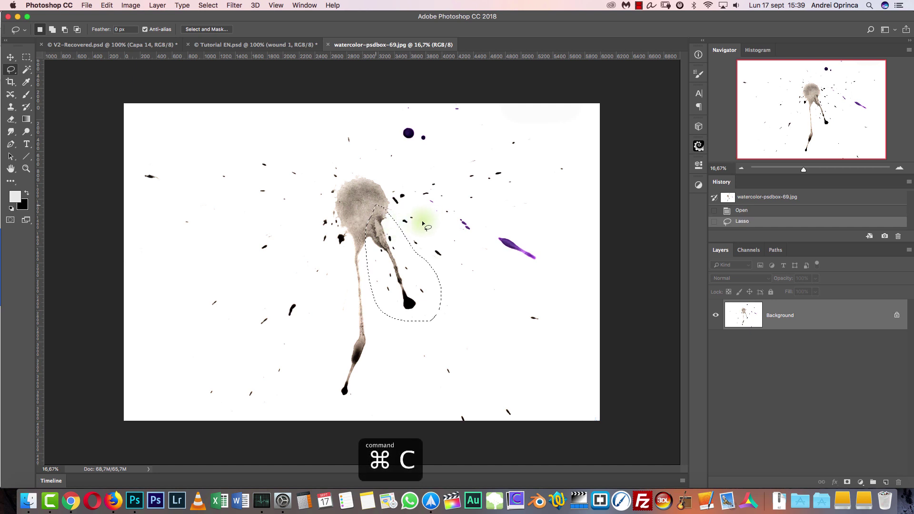
{"action": "key", "text": "super+w"}
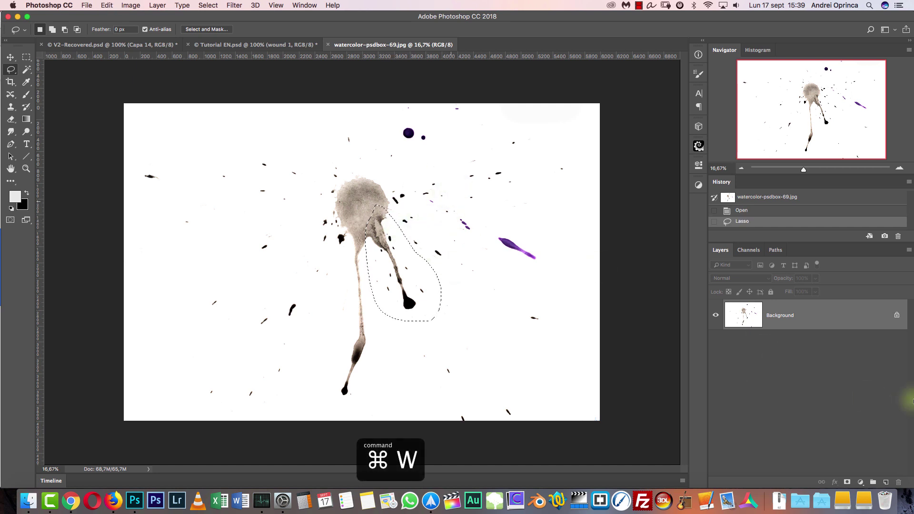
Paste the drip above the wound 1 layer and scale it down over the monster's cheek
{"action": "key", "text": "super+v"}
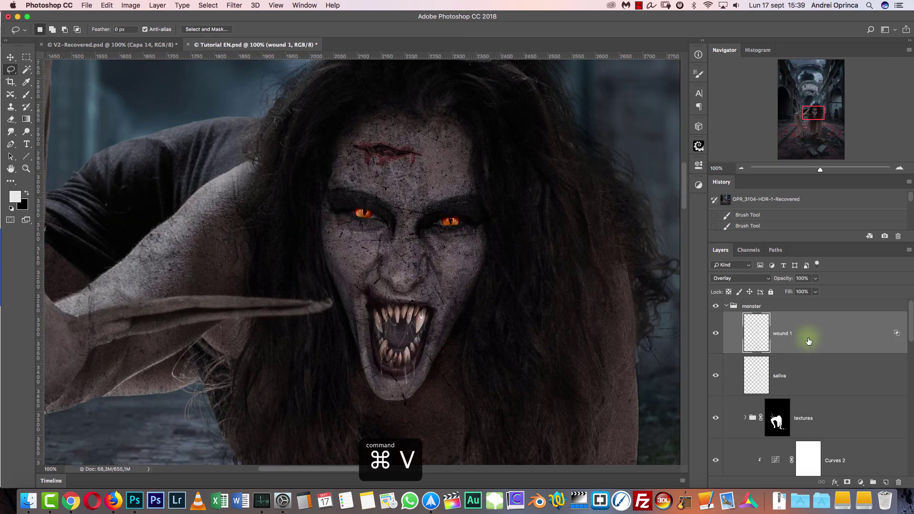
{"action": "key", "text": "super+t"}
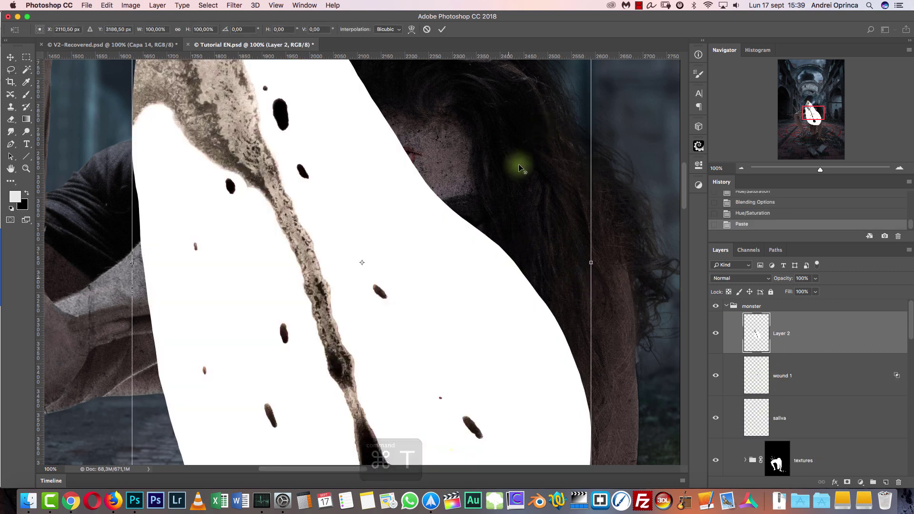
{"action": "scroll", "coordinate": [500, 210], "scroll_direction": "down", "scroll_amount": 5}
{"action": "left_click_drag", "start_coordinate": [539, 126], "coordinate": [459, 248]}
{"action": "key", "text": "Return"}
{"action": "key", "text": "super+1"}
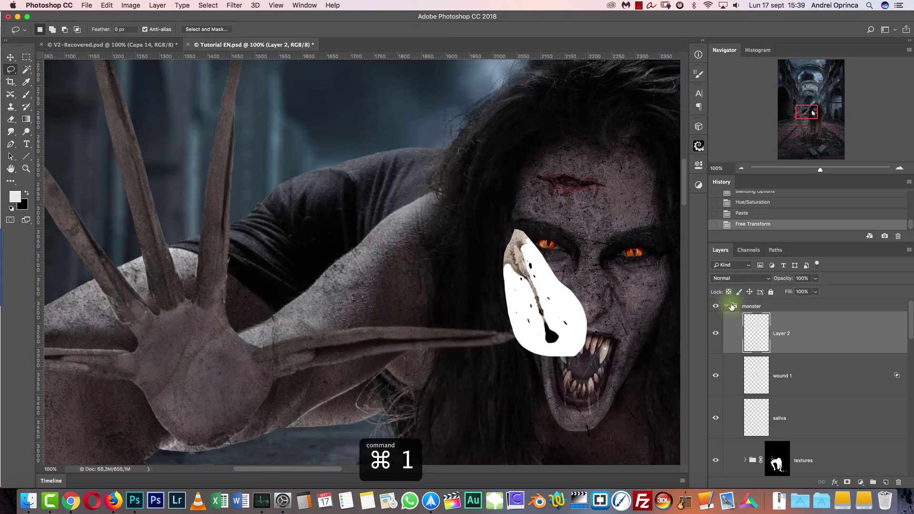
Set the drip layer to Multiply, then rotate it 21.73° and scale it to about 70% beneath the forehead wound
{"action": "left_click", "coordinate": [719, 278]}
{"action": "left_click", "coordinate": [724, 305]}
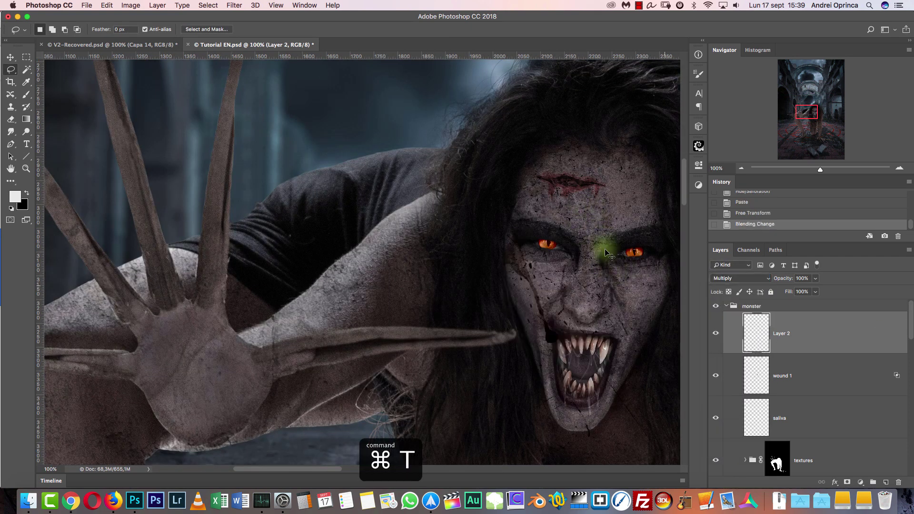
{"action": "key", "text": "super+t"}
{"action": "left_click_drag", "start_coordinate": [592, 219], "coordinate": [604, 249]}
{"action": "left_click_drag", "start_coordinate": [540, 297], "coordinate": [545, 331]}
{"action": "left_click_drag", "start_coordinate": [573, 280], "coordinate": [600, 246]}
{"action": "left_click_drag", "start_coordinate": [611, 323], "coordinate": [607, 305]}
{"action": "left_click_drag", "start_coordinate": [605, 250], "coordinate": [601, 248]}
{"action": "scroll", "coordinate": [602, 248], "scroll_direction": "up", "scroll_amount": 3}
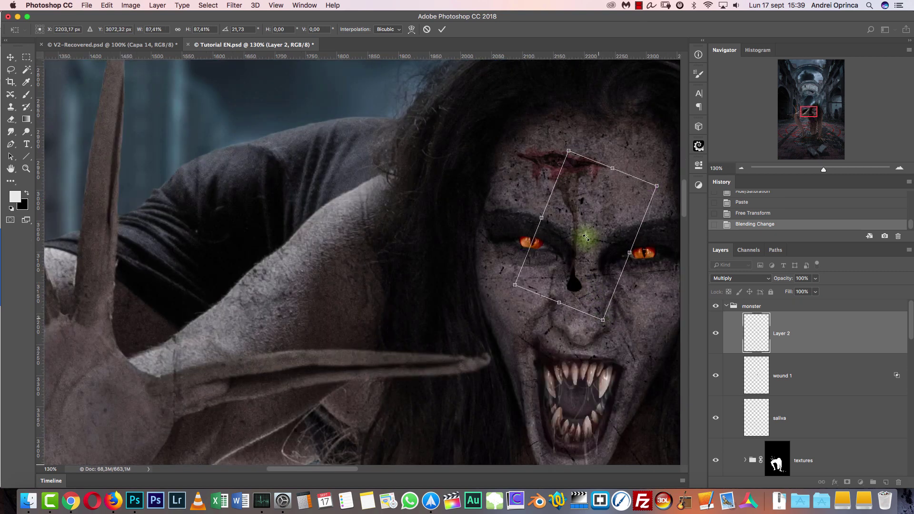
{"action": "left_click_drag", "start_coordinate": [603, 320], "coordinate": [594, 288]}
{"action": "left_click_drag", "start_coordinate": [588, 237], "coordinate": [583, 237]}
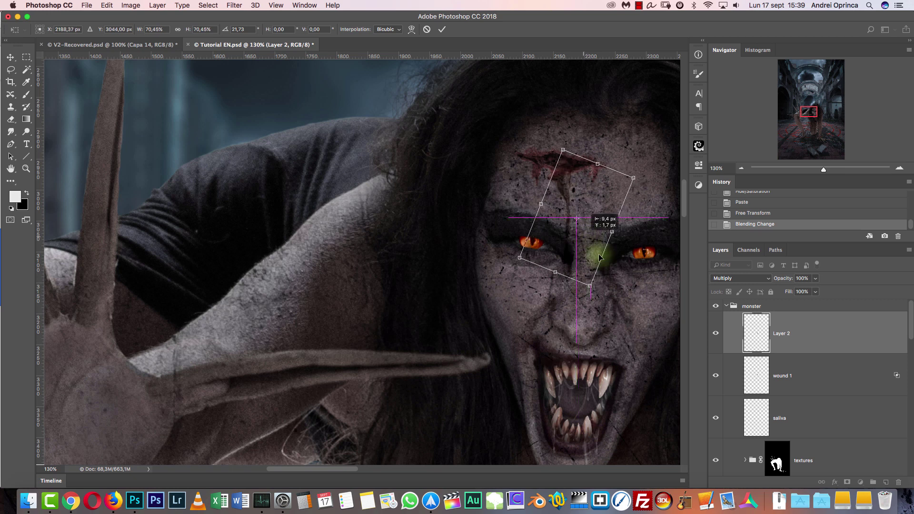
{"action": "key", "text": "Return"}
Colorize the drip layer blood red with Hue/Saturation, using hue 0 and saturation 39
{"action": "key", "text": "l"}
{"action": "scroll", "coordinate": [486, 280], "scroll_direction": "right", "scroll_amount": 5}
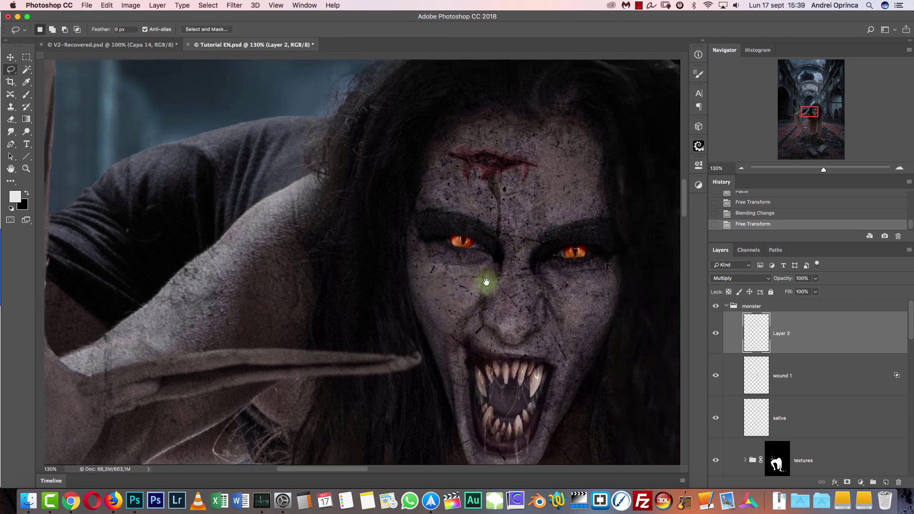
{"action": "key", "text": "super+r"}
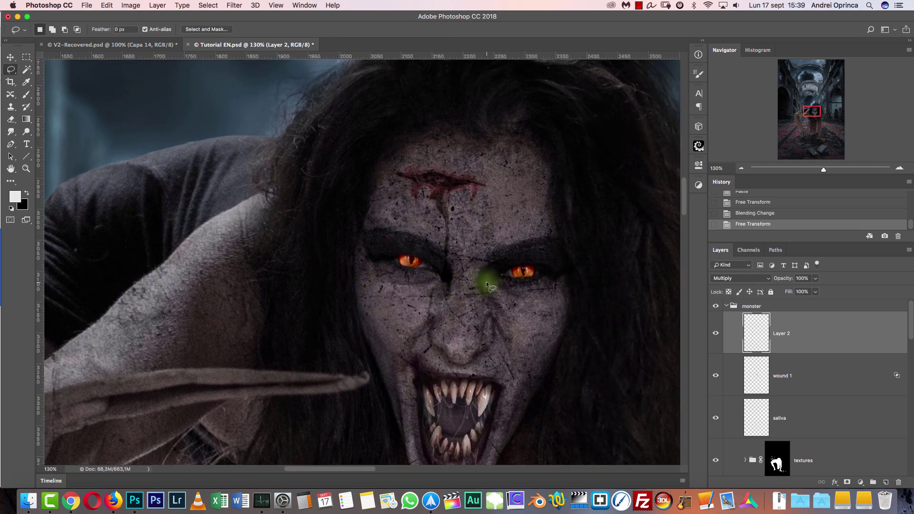
{"action": "key", "text": "super+u"}
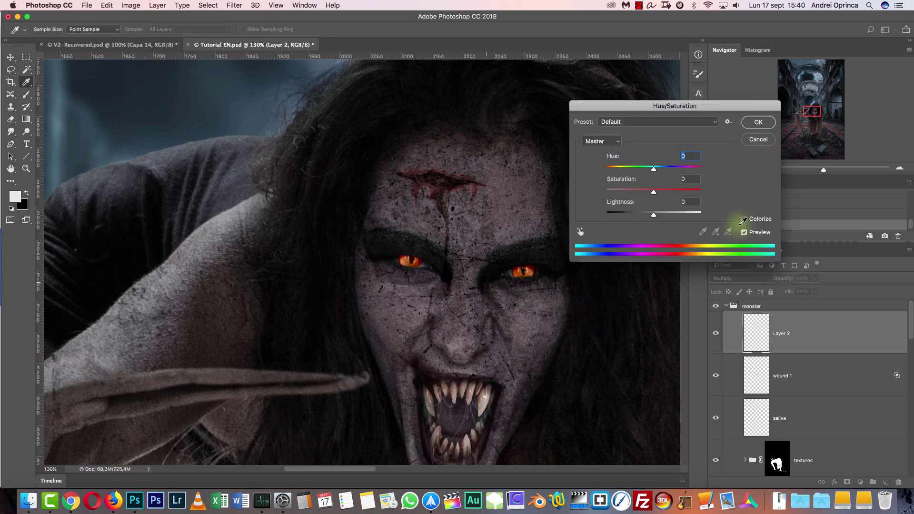
{"action": "left_click", "coordinate": [744, 219]}
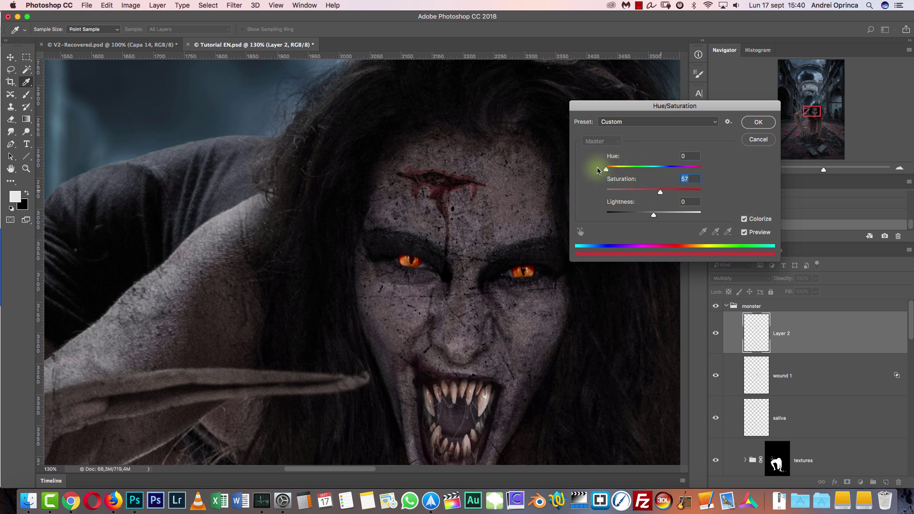
{"action": "left_click_drag", "start_coordinate": [595, 170], "coordinate": [596, 170]}
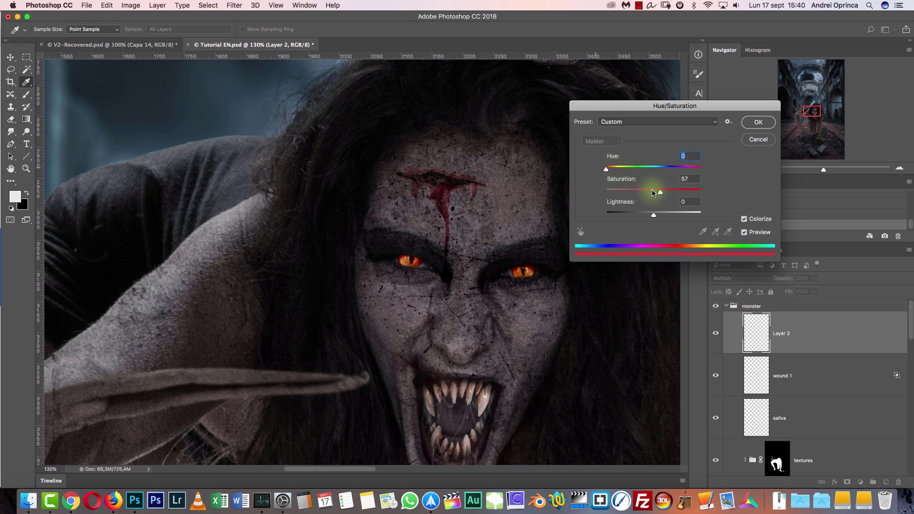
{"action": "left_click", "coordinate": [653, 193]}
{"action": "left_click", "coordinate": [635, 191]}
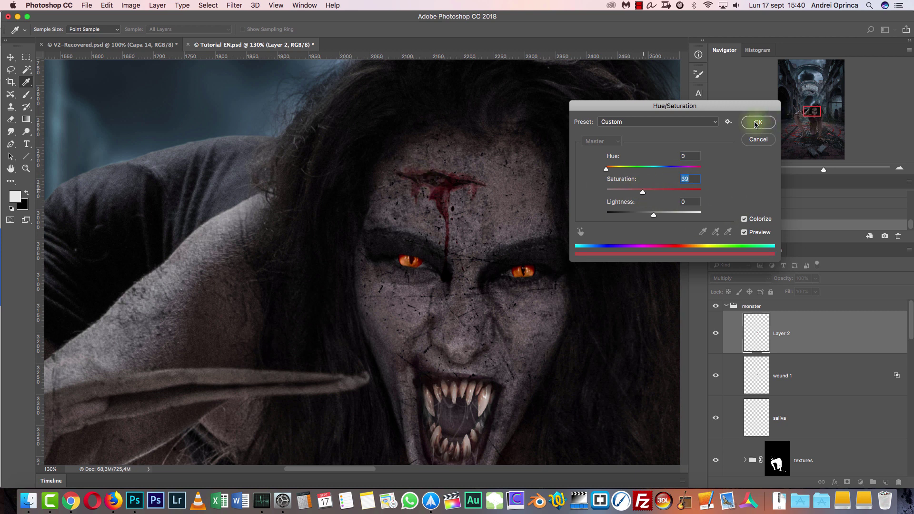
{"action": "key", "text": "Return"}
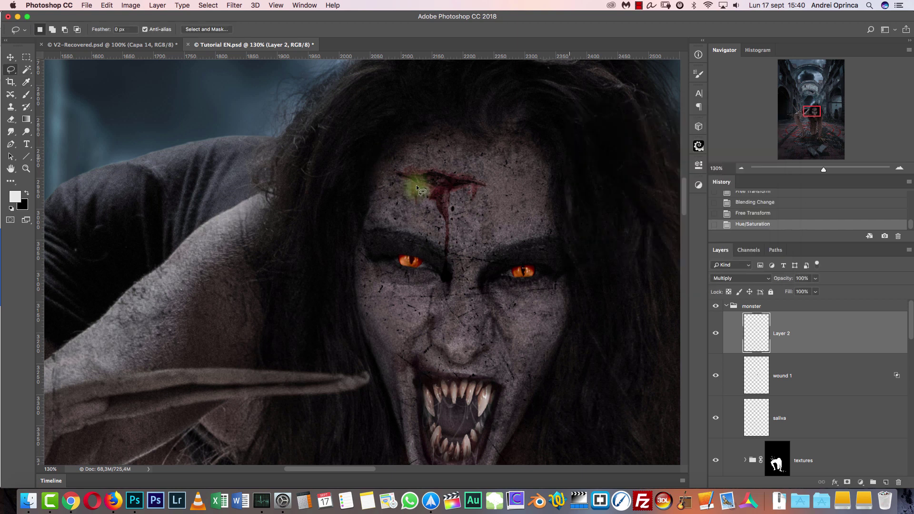
Erase the excess of the blood drip around the forehead wound with a soft 100 px Eraser
{"action": "key", "text": "l"}
{"action": "key", "text": "e"}
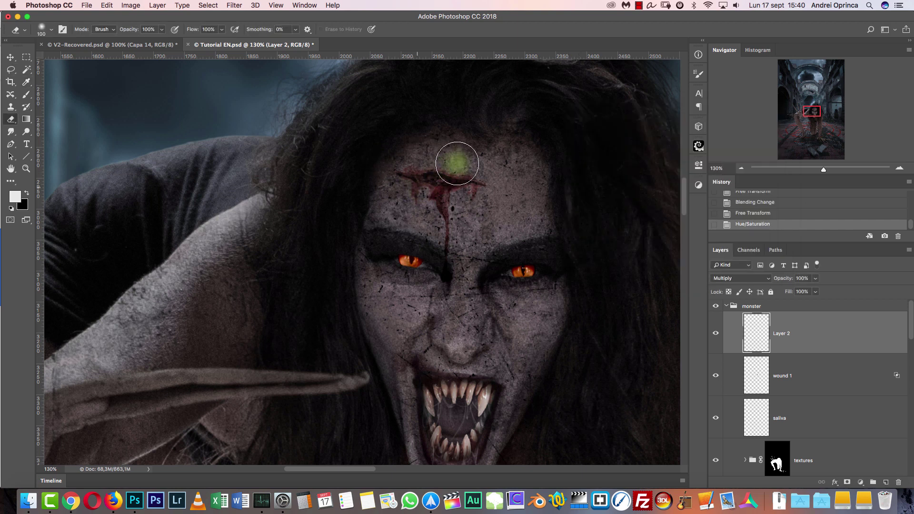
{"action": "mouse_move", "coordinate": [525, 182]}
{"action": "left_mouse_down"}
{"action": "mouse_move", "coordinate": [536, 218]}
{"action": "mouse_move", "coordinate": [479, 221]}
{"action": "mouse_move", "coordinate": [467, 210]}
{"action": "left_mouse_up"}
Try the blood drip at the corner of the mouth, then move it back beneath the forehead wound
{"action": "key", "text": "v"}
{"action": "mouse_move", "coordinate": [561, 313]}
{"action": "left_mouse_down"}
{"action": "mouse_move", "coordinate": [495, 321]}
{"action": "mouse_move", "coordinate": [493, 360]}
{"action": "left_mouse_up"}
{"action": "left_click_drag", "start_coordinate": [520, 402], "coordinate": [491, 279]}
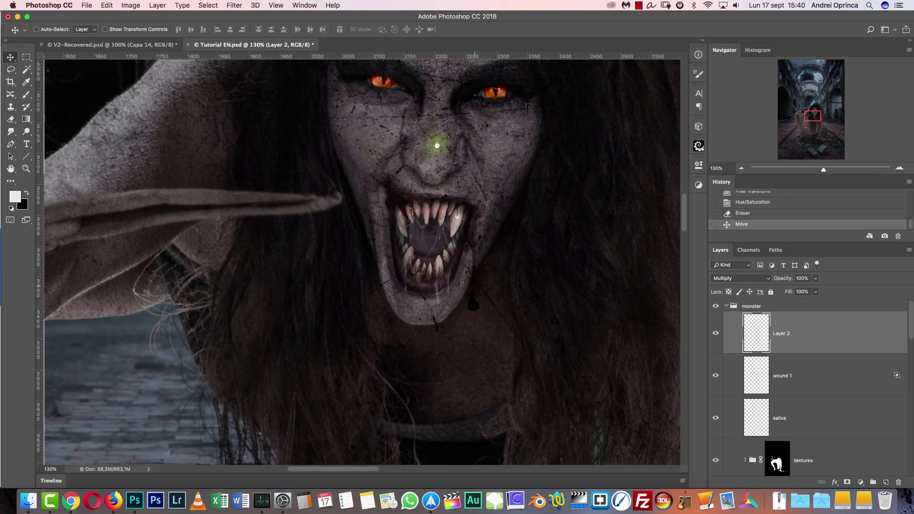
{"action": "left_click_drag", "start_coordinate": [436, 145], "coordinate": [438, 253]}
{"action": "left_click_drag", "start_coordinate": [487, 349], "coordinate": [395, 139]}
Open the stitched-wound image casa9.jpg from the Stock folder and activate the Rectangular Marquee tool
{"action": "scroll", "coordinate": [418, 216], "scroll_direction": "down", "scroll_amount": 3}
{"action": "left_click_drag", "start_coordinate": [201, 292], "coordinate": [292, 257]}
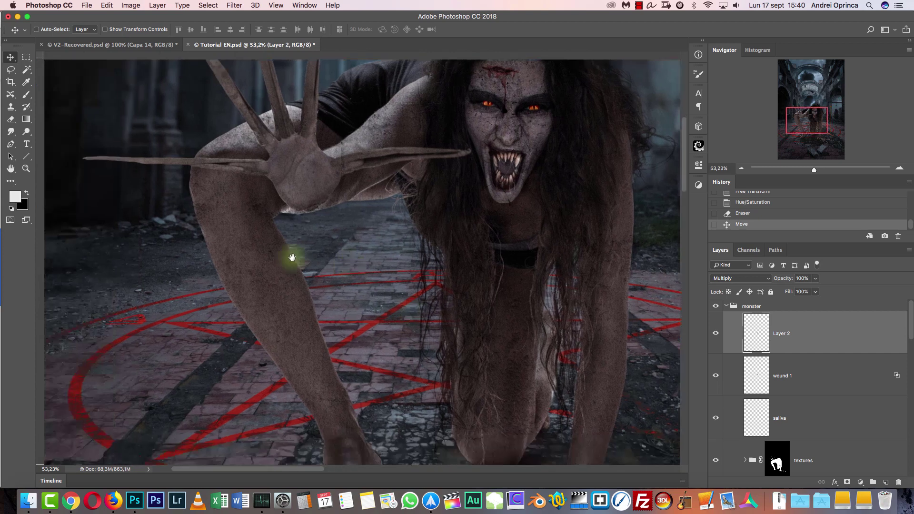
{"action": "scroll", "coordinate": [293, 257], "scroll_direction": "down", "scroll_amount": 5}
{"action": "key", "text": "super+o"}
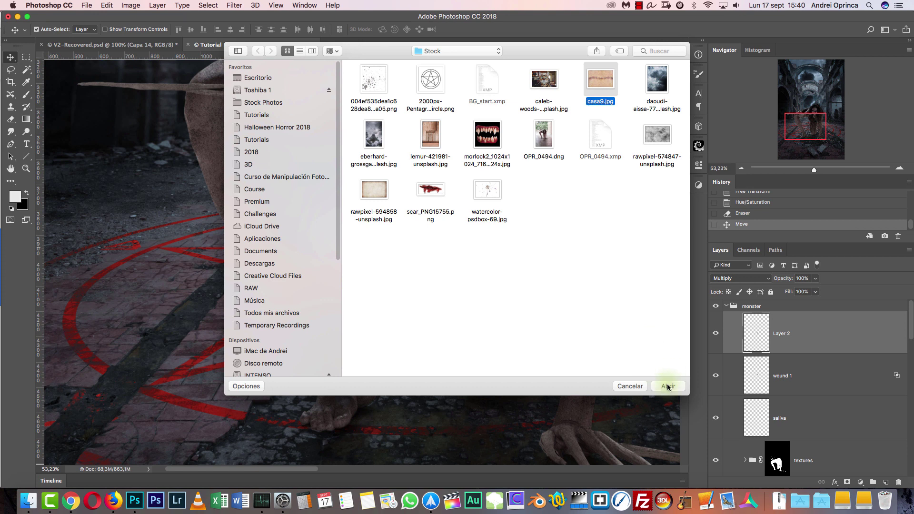
{"action": "left_click", "coordinate": [666, 384]}
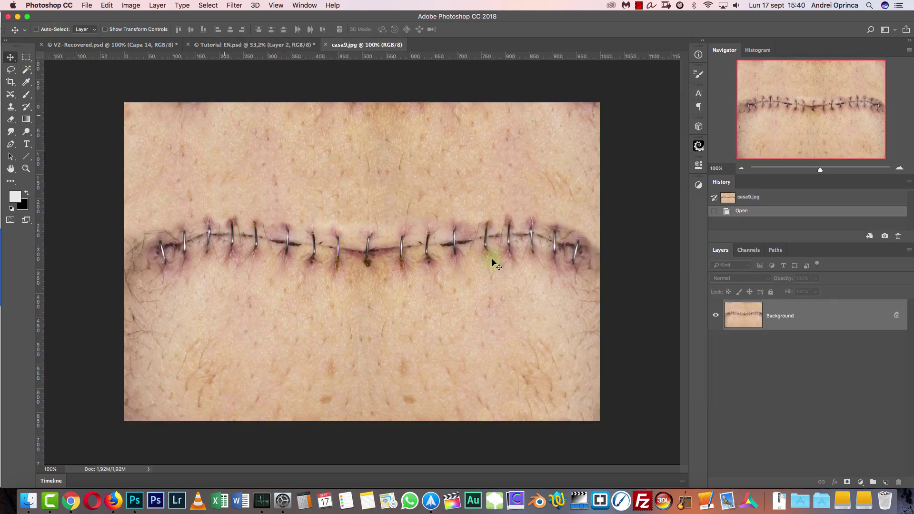
{"action": "key", "text": "m"}
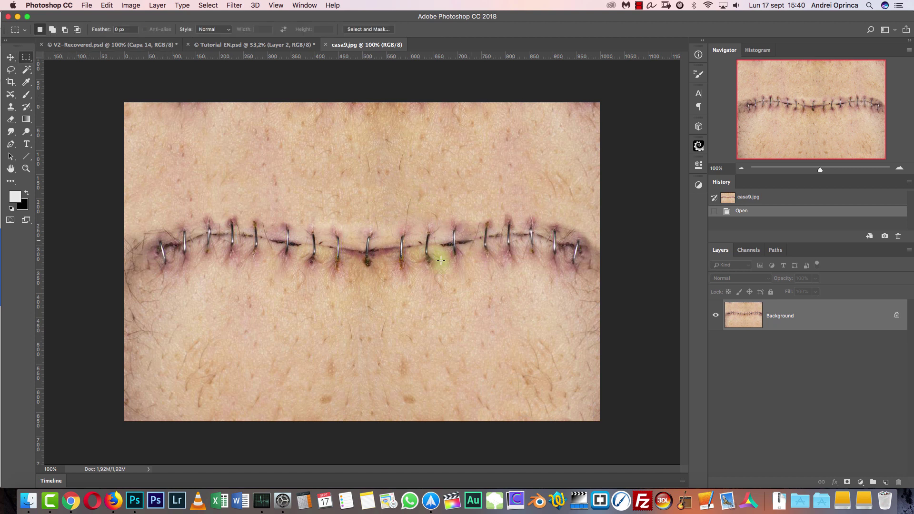
Copy the whole stitched-wound image from casa9.jpg, close that file and paste the copy into Tutorial EN.psd as a new layer
{"action": "key", "text": "super+a"}
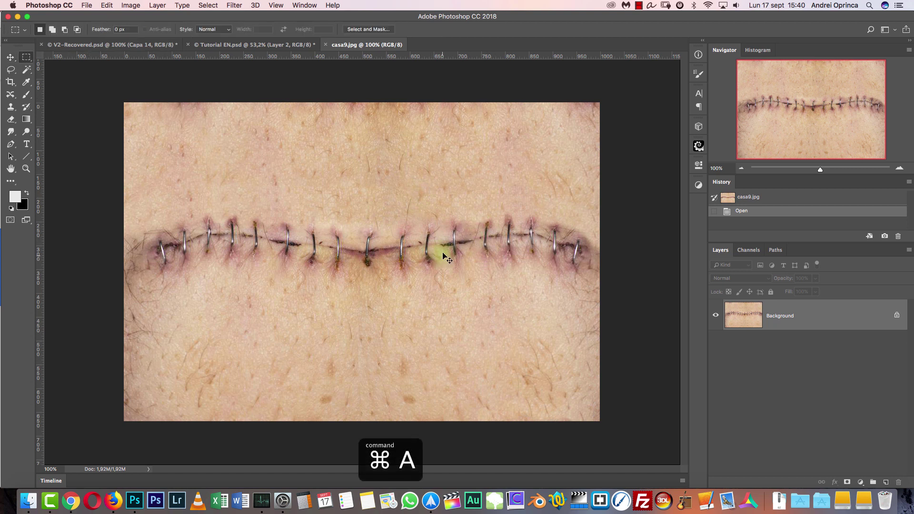
{"action": "key", "text": "super+w"}
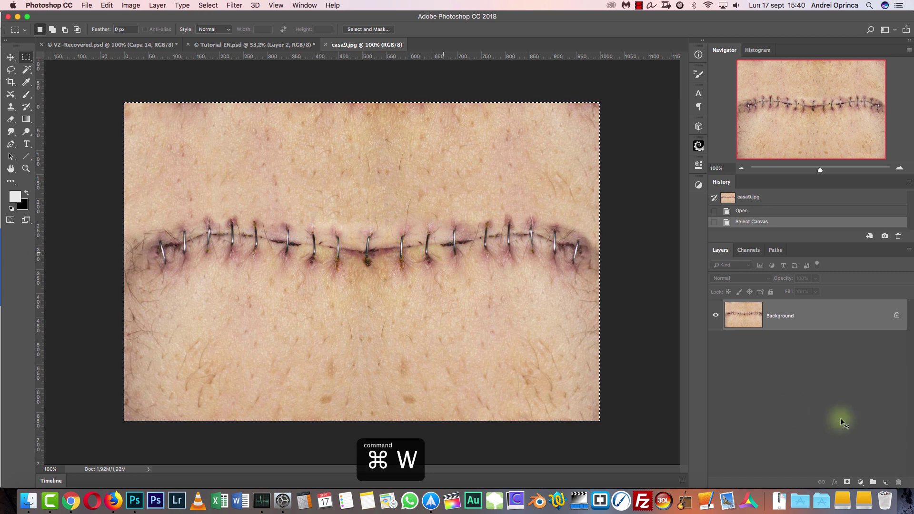
{"action": "key", "text": "super+v"}
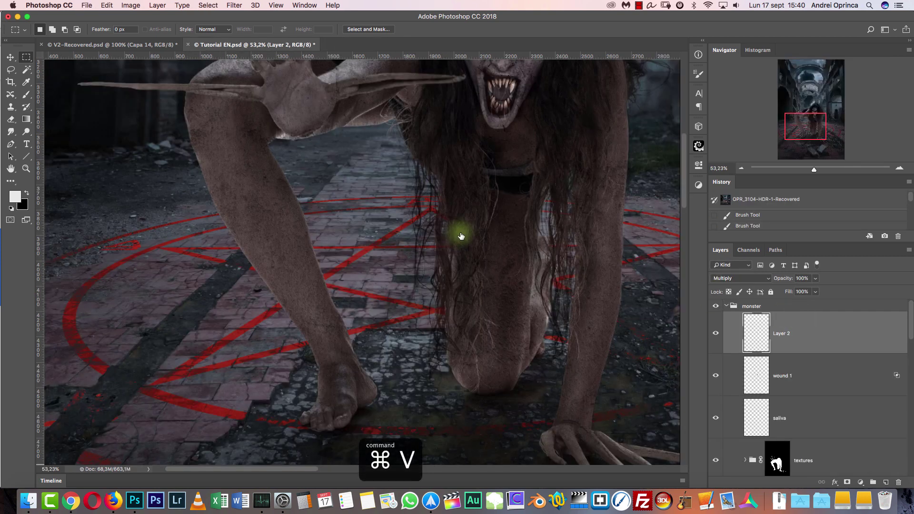
Free Transform the pasted scar image: scale it down, rotate it so the stitches run lengthwise, and place it over the monster's bent lower leg
{"action": "key", "text": "super+t"}
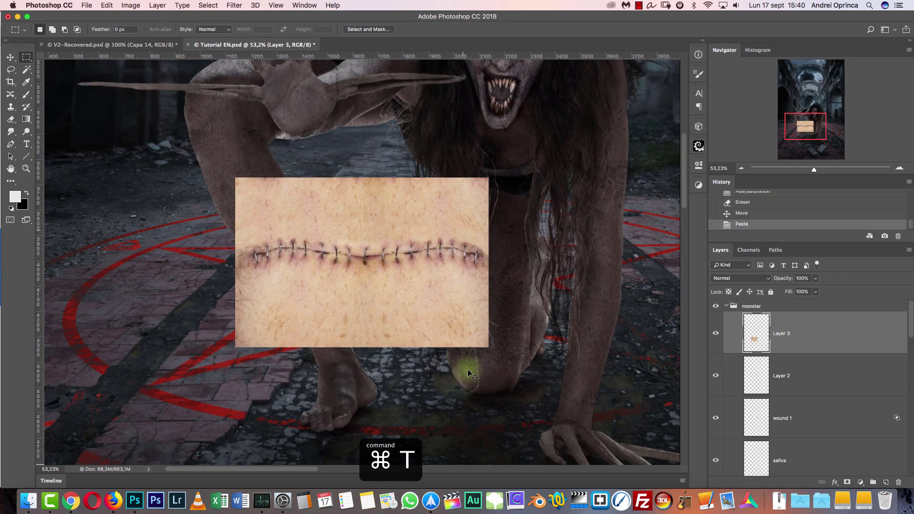
{"action": "left_click_drag", "start_coordinate": [522, 259], "coordinate": [395, 387]}
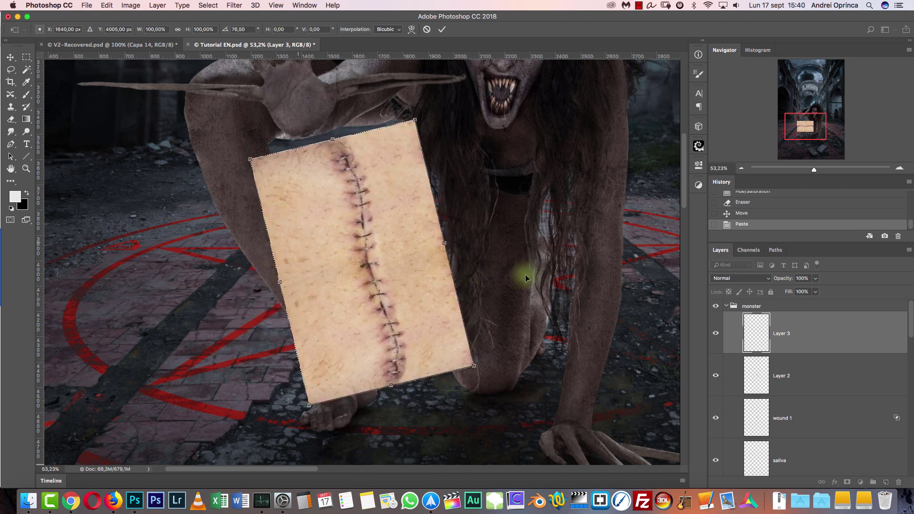
{"action": "left_click_drag", "start_coordinate": [336, 260], "coordinate": [525, 259]}
{"action": "left_click_drag", "start_coordinate": [519, 270], "coordinate": [306, 234]}
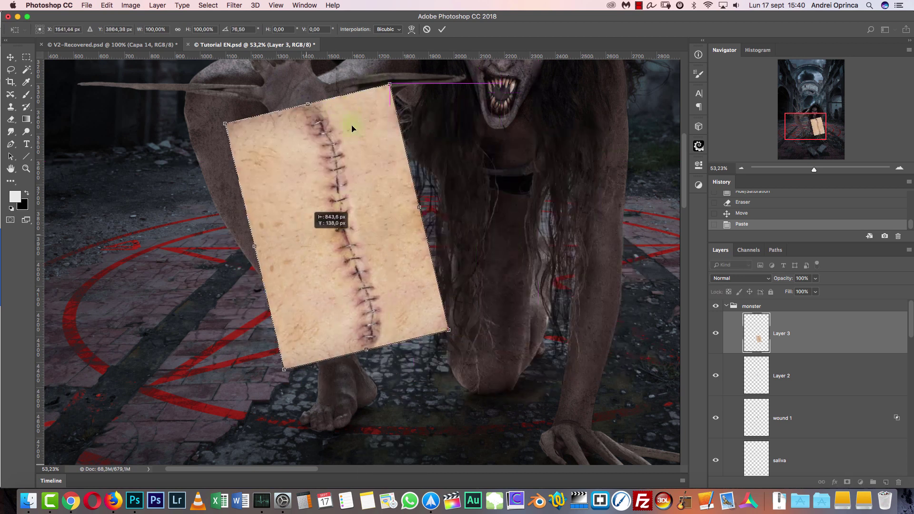
{"action": "left_click_drag", "start_coordinate": [352, 129], "coordinate": [345, 164]}
{"action": "left_click_drag", "start_coordinate": [350, 130], "coordinate": [295, 234]}
{"action": "key", "text": "Return"}
{"action": "scroll", "coordinate": [252, 205], "scroll_direction": "up", "scroll_amount": 2}
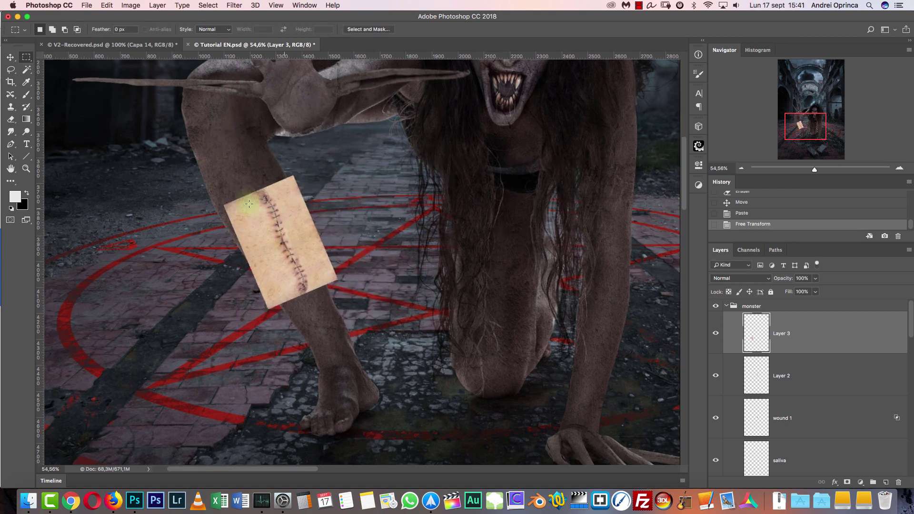
{"action": "scroll", "coordinate": [284, 181], "scroll_direction": "up", "scroll_amount": 5}
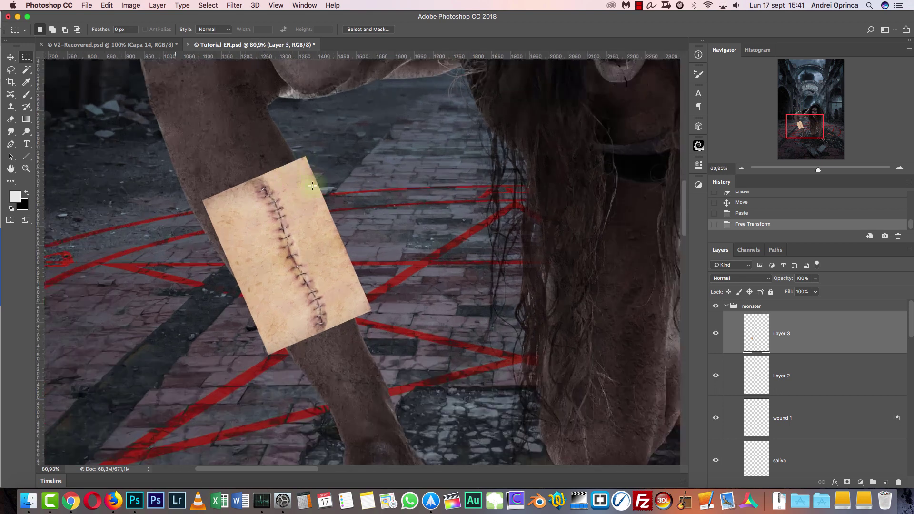
Try the Soft Light and Overlay blend modes on the scar layer
{"action": "left_click", "coordinate": [740, 279]}
{"action": "left_click", "coordinate": [737, 388]}
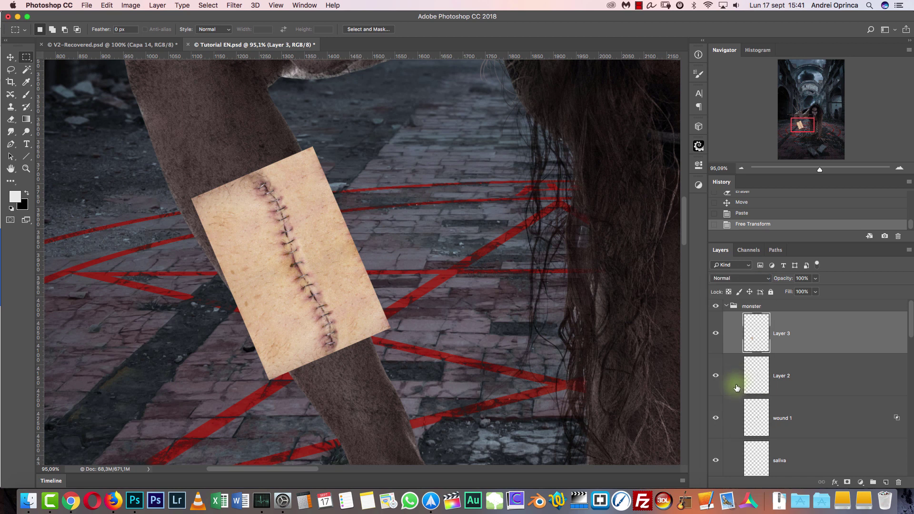
{"action": "left_click", "coordinate": [739, 279]}
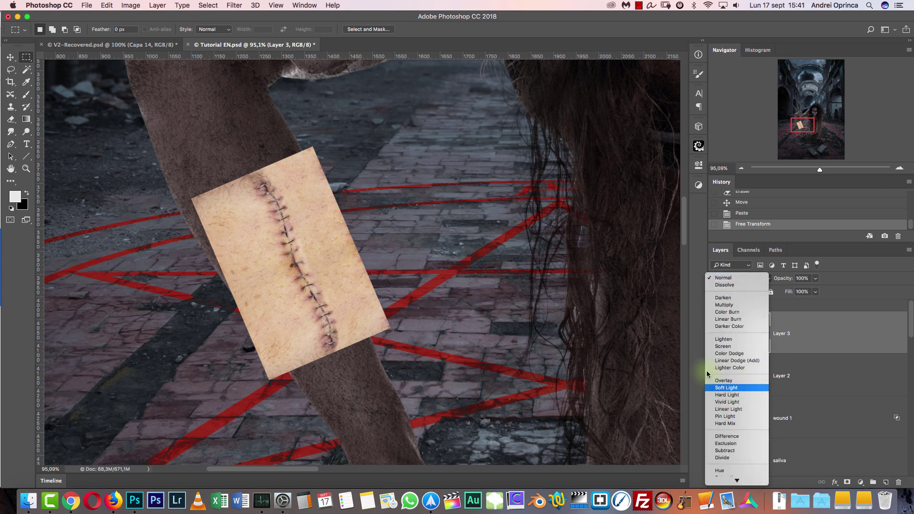
{"action": "key", "text": "Return"}
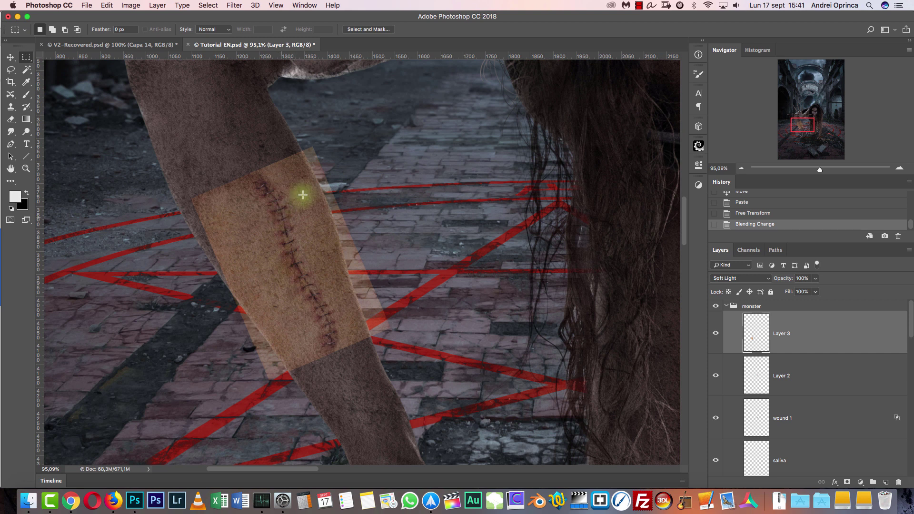
{"action": "left_click", "coordinate": [739, 275]}
{"action": "key", "text": "Up"}
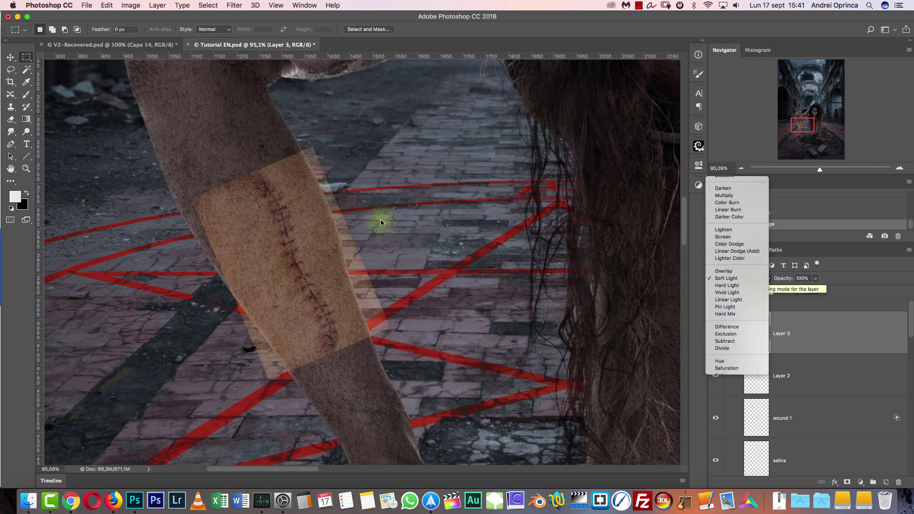
{"action": "key", "text": "Return"}
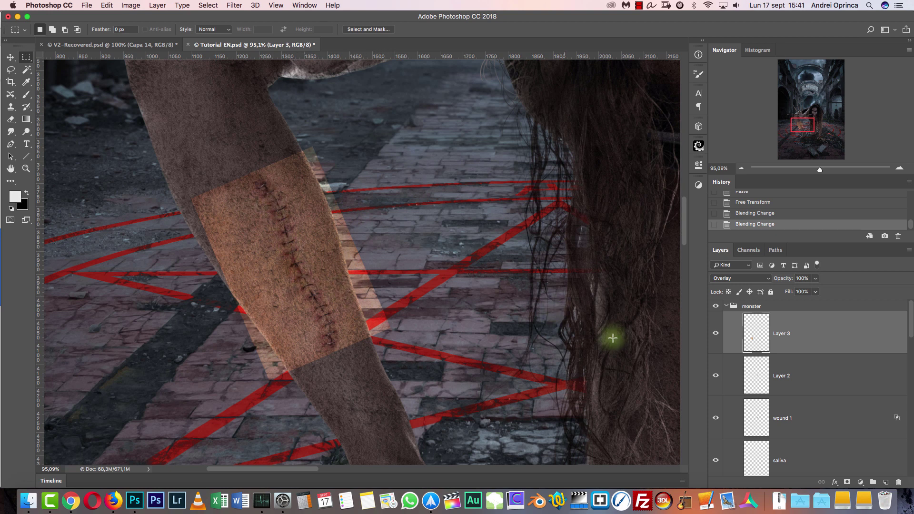
Desaturate the scar layer with Hue/Saturation, using a saturation of -65
{"action": "key", "text": "super+u"}
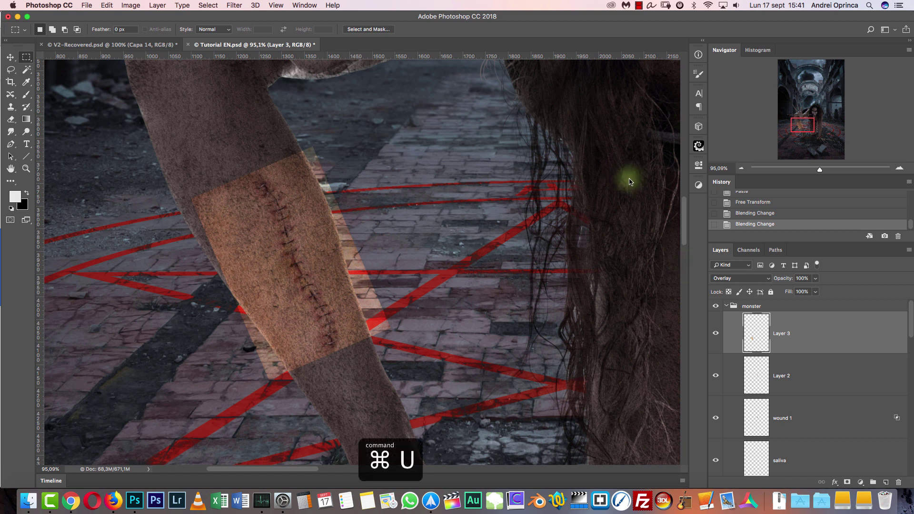
{"action": "left_click", "coordinate": [623, 194]}
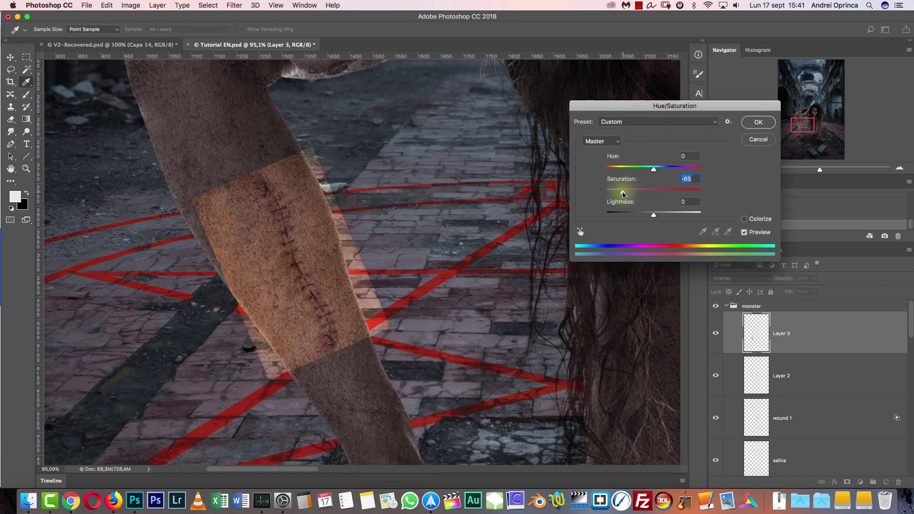
{"action": "key", "text": "Return"}
Return the scar layer's blend mode to Normal
{"action": "left_click", "coordinate": [747, 280]}
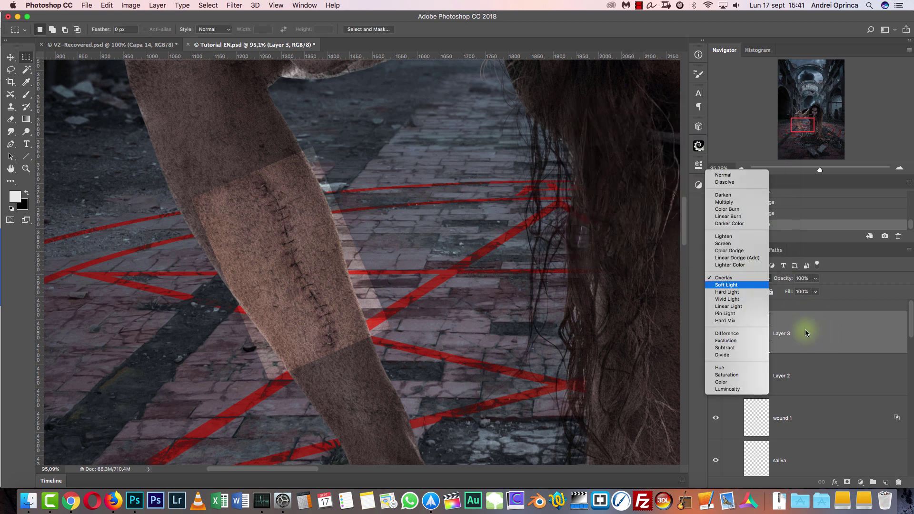
{"action": "left_click", "coordinate": [743, 279]}
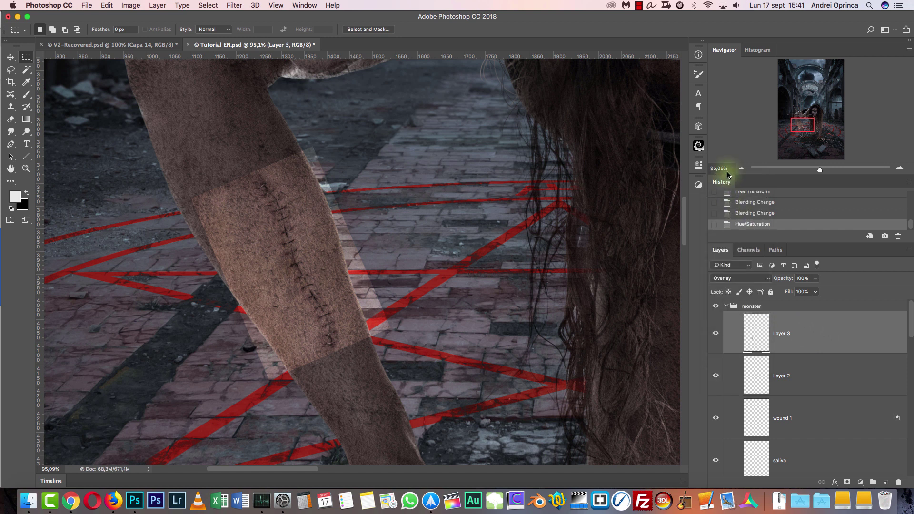
{"action": "left_click", "coordinate": [740, 278]}
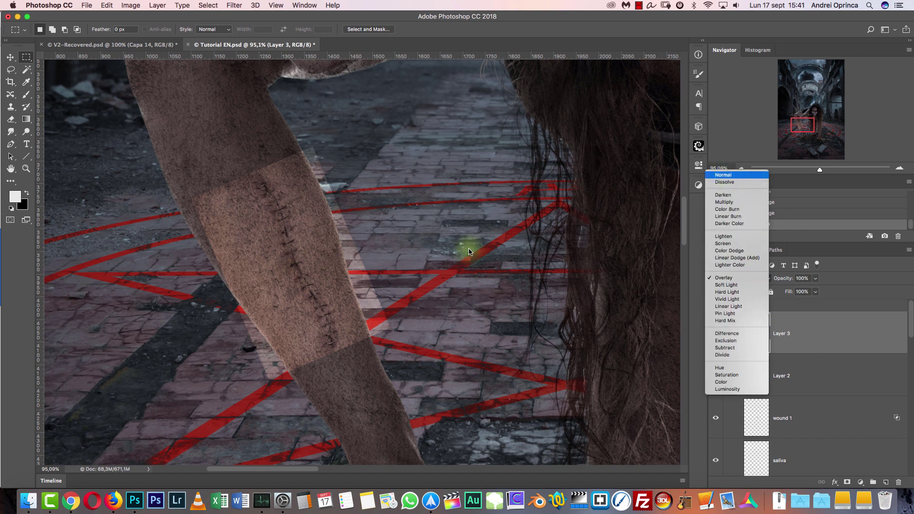
{"action": "left_click", "coordinate": [723, 175]}
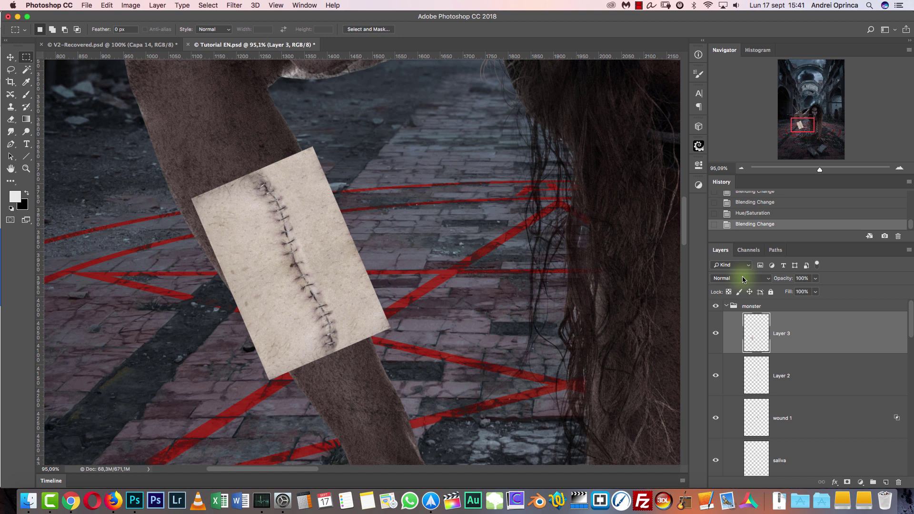
{"action": "key", "text": "super+u"}
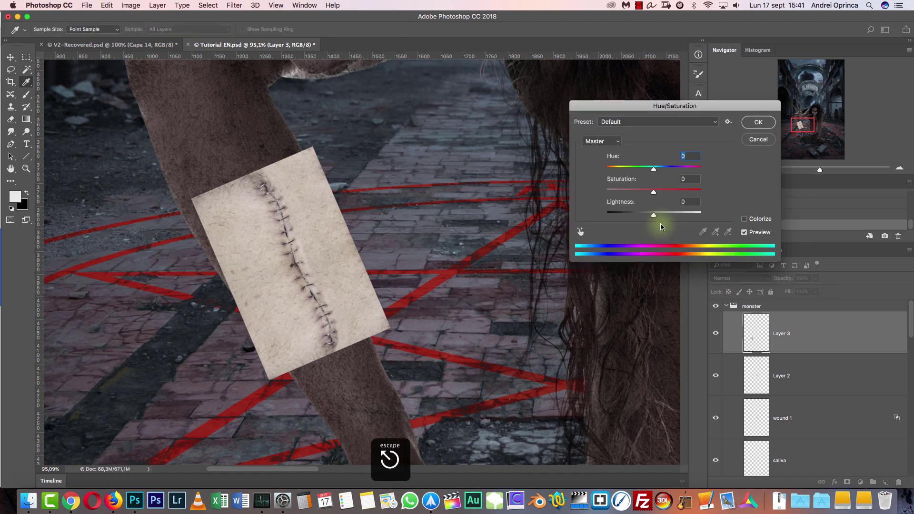
{"action": "key", "text": "super+l"}
{"action": "key", "text": "Escape"}
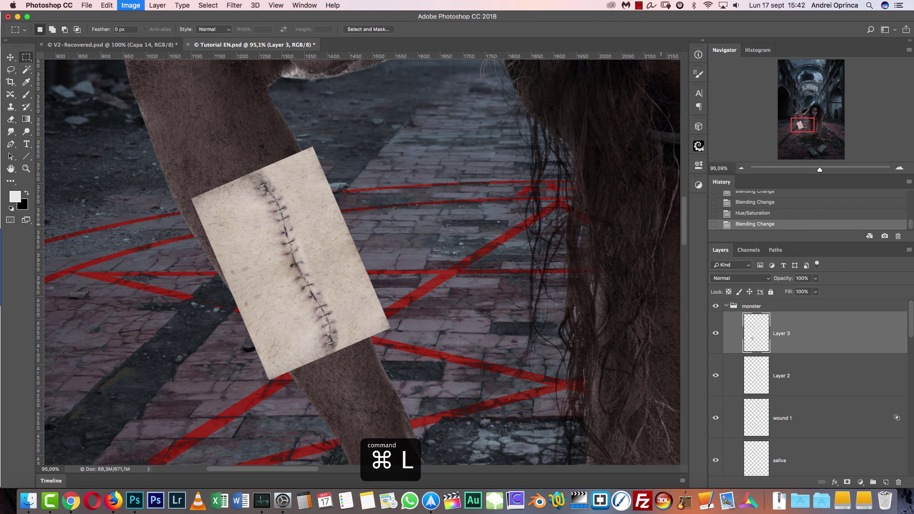
Darken the scar layer with Levels by lowering the output white level to 164, and set its blend mode to Overlay
{"action": "key", "text": "super+l"}
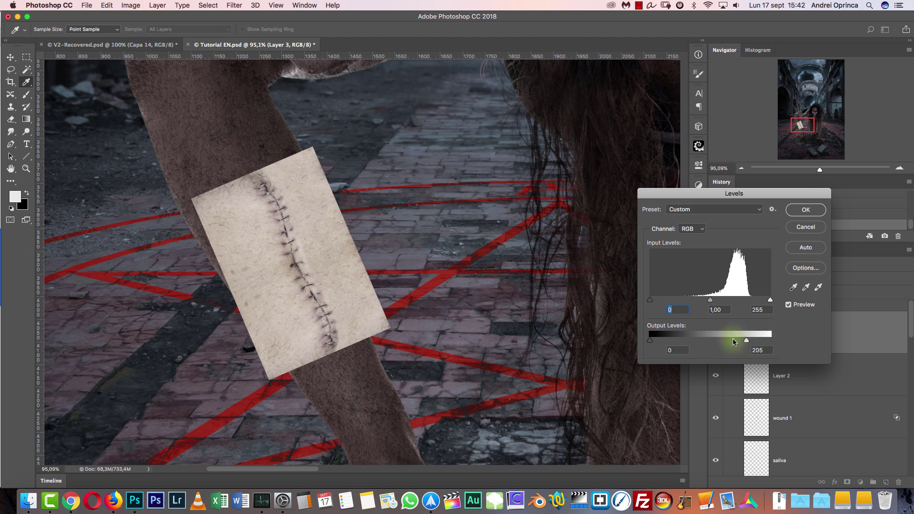
{"action": "left_click_drag", "start_coordinate": [731, 341], "coordinate": [728, 341]}
{"action": "left_click", "coordinate": [801, 215]}
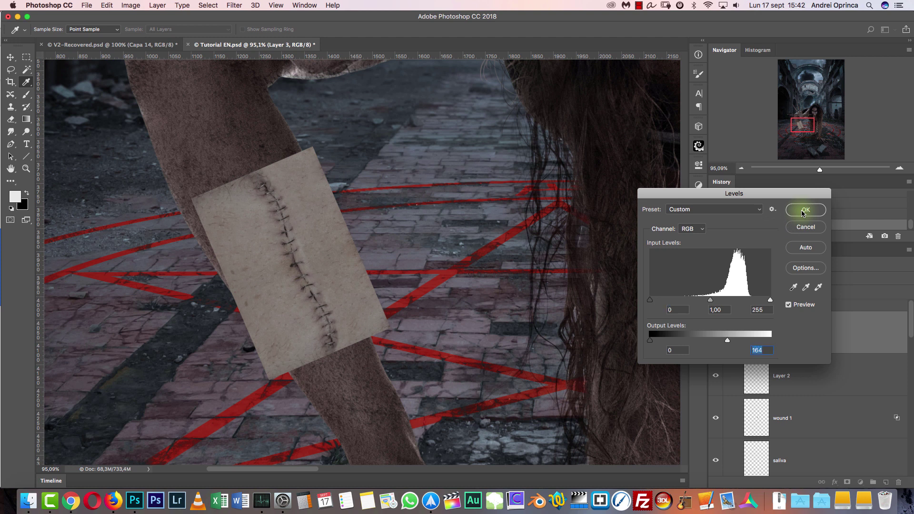
{"action": "key", "text": "Return"}
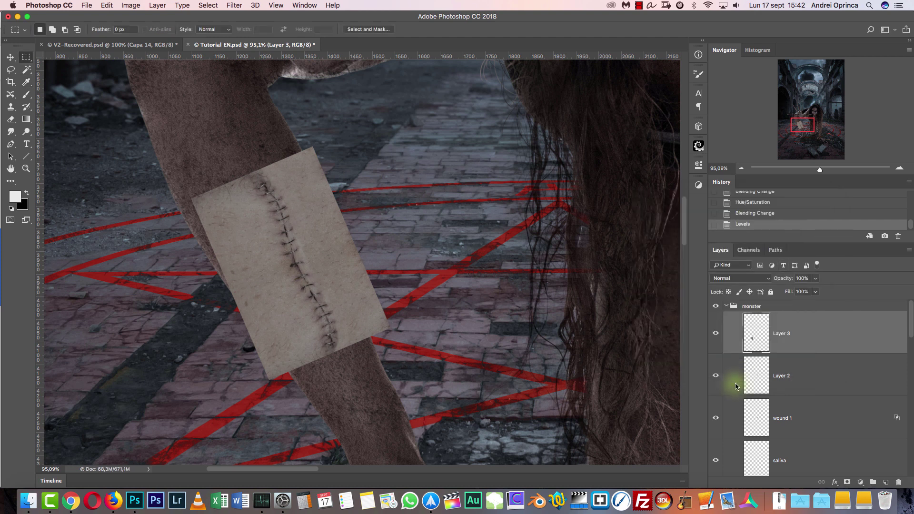
{"action": "left_click", "coordinate": [735, 277]}
{"action": "left_click", "coordinate": [724, 381]}
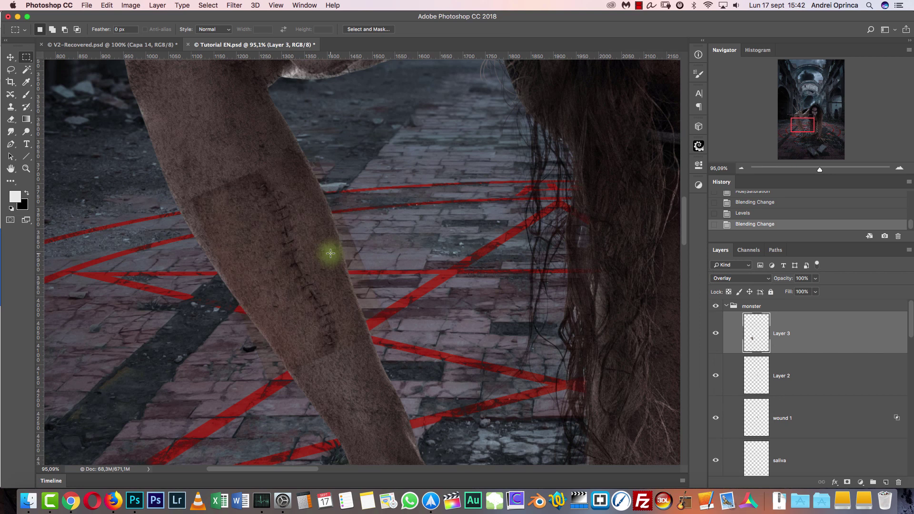
Adjust the scar layer with Levels, using midtones 1.06 and input white 225, and compare the leg before and after the change
{"action": "key", "text": "super+l"}
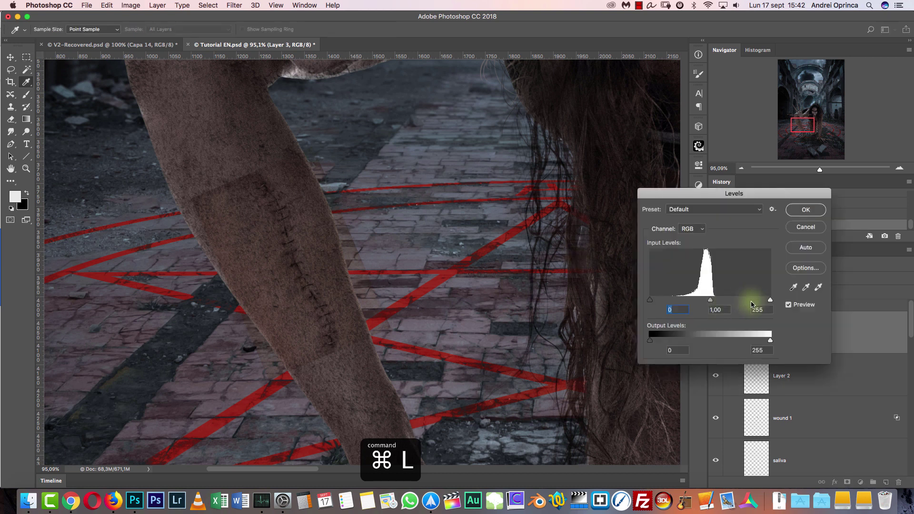
{"action": "left_click_drag", "start_coordinate": [769, 300], "coordinate": [756, 300]}
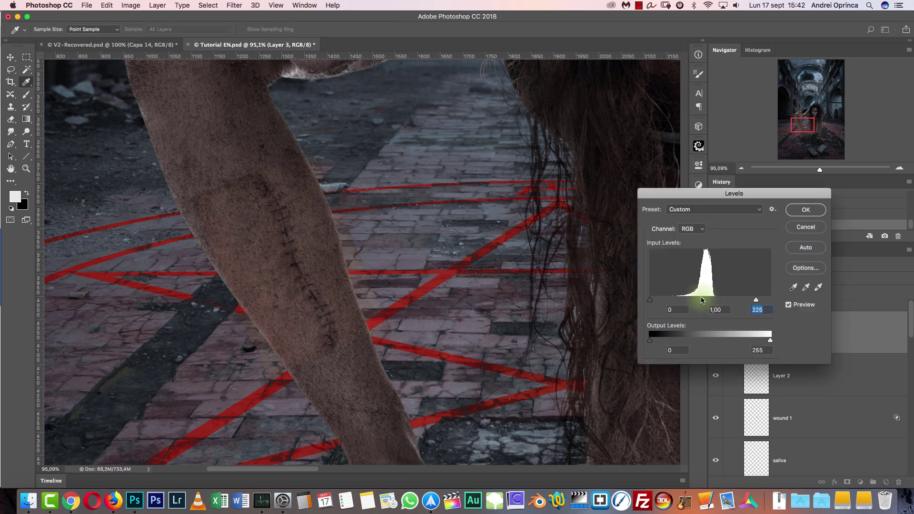
{"action": "left_click_drag", "start_coordinate": [702, 300], "coordinate": [653, 299]}
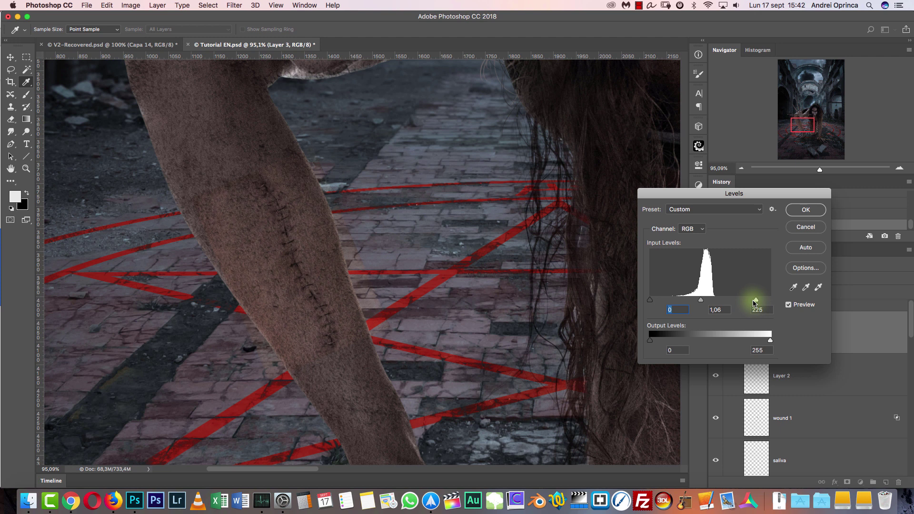
{"action": "left_click", "coordinate": [816, 211]}
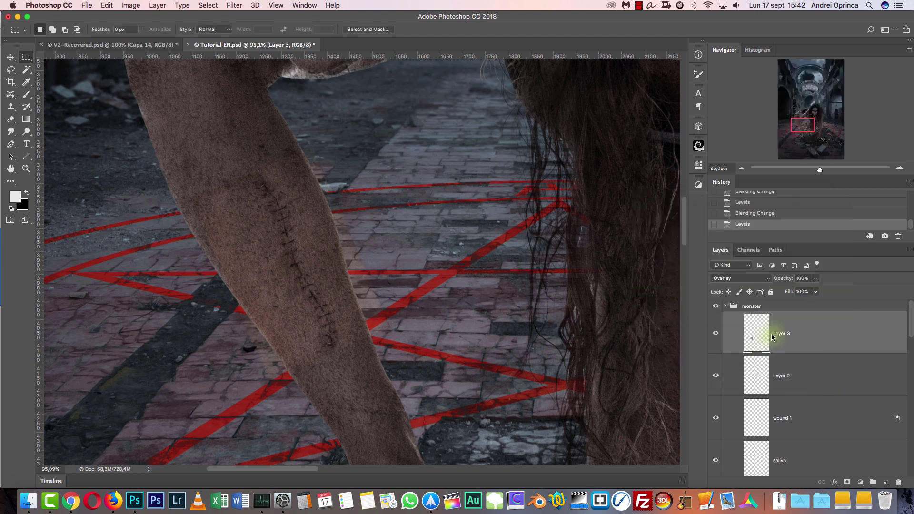
{"action": "key", "text": "super+z"}
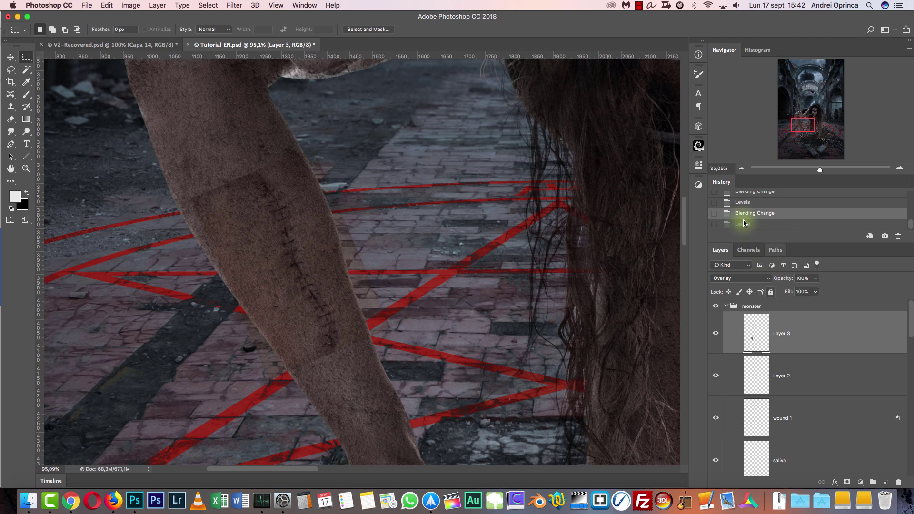
{"action": "key", "text": "super+z"}
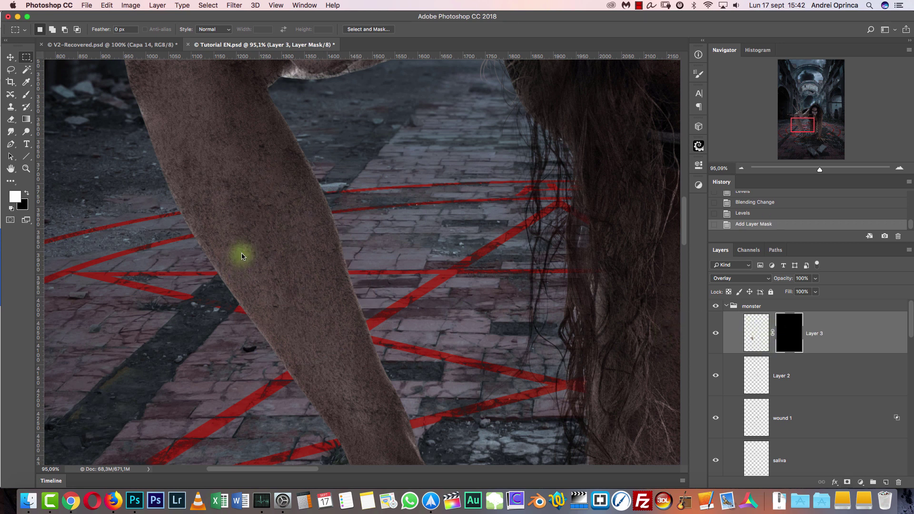
Paint white along the stitches on the scar layer's black mask, using a soft 70 px brush raised to 100% opacity and flow
{"action": "key", "text": "x"}
{"action": "key", "text": "b"}
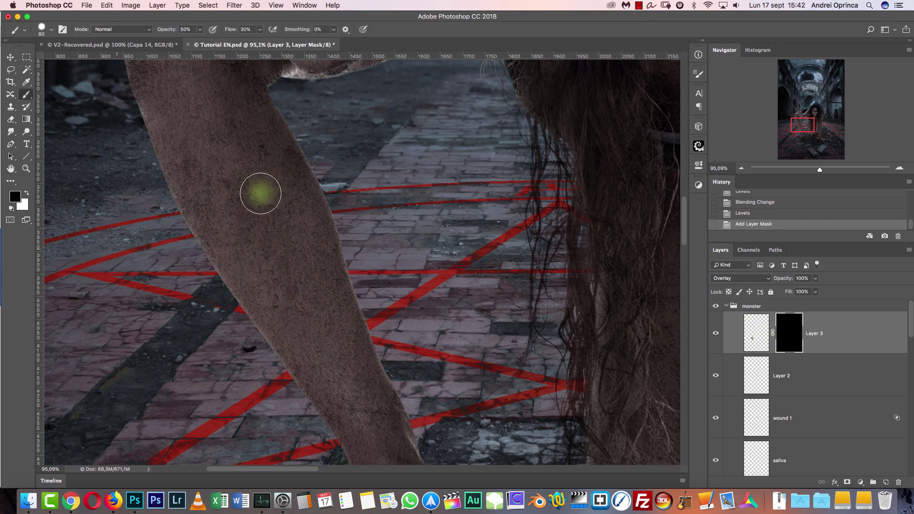
{"action": "key", "text": "x"}
{"action": "key", "text": "bracketleft"}
{"action": "key", "text": "bracketleft"}
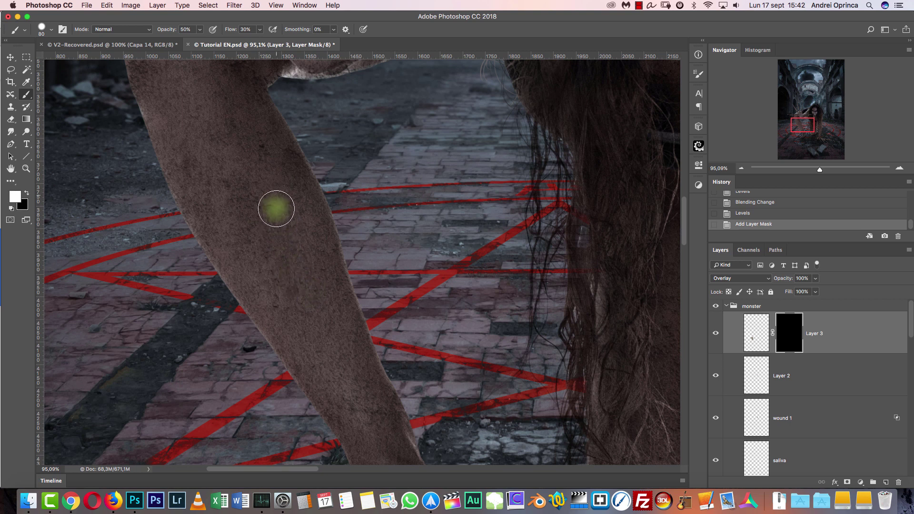
{"action": "left_click", "coordinate": [306, 264]}
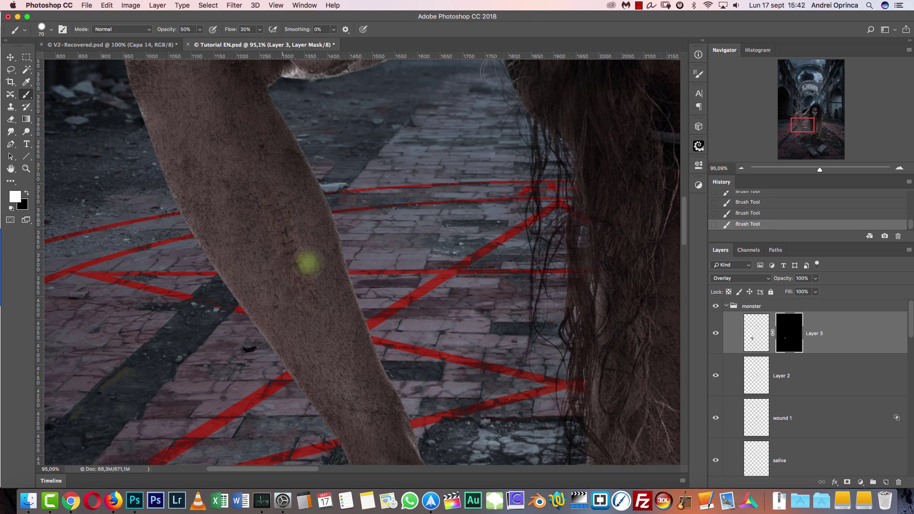
{"action": "key", "text": "0"}
{"action": "key", "text": "shift+0"}
{"action": "mouse_move", "coordinate": [248, 195]}
{"action": "left_mouse_down"}
{"action": "mouse_move", "coordinate": [279, 211]}
{"action": "mouse_move", "coordinate": [252, 172]}
{"action": "mouse_move", "coordinate": [334, 342]}
{"action": "left_mouse_up"}
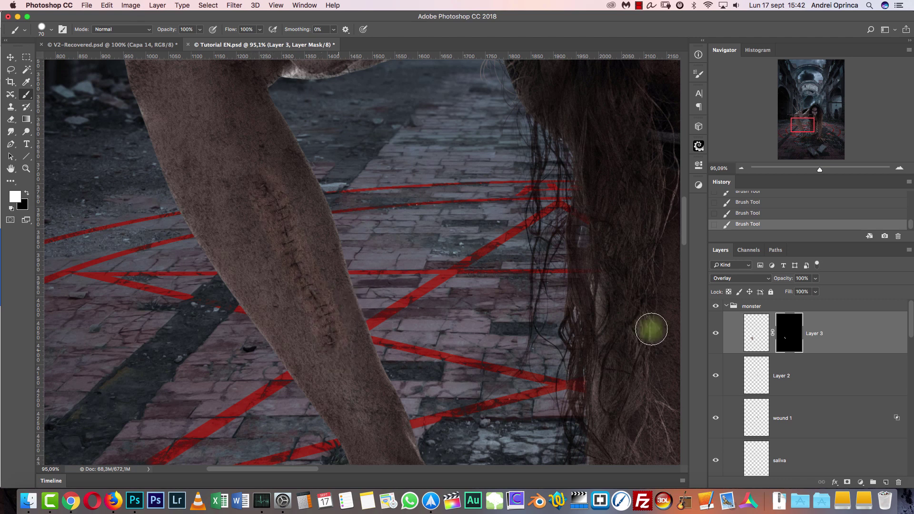
Reduce the scar layer's saturation to -62 with Hue/Saturation
{"action": "key", "text": "super+u"}
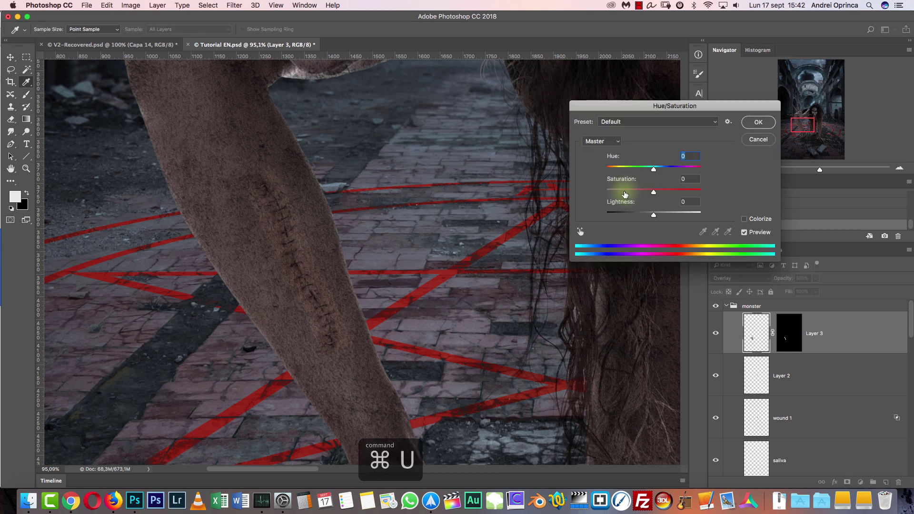
{"action": "left_click", "coordinate": [624, 192]}
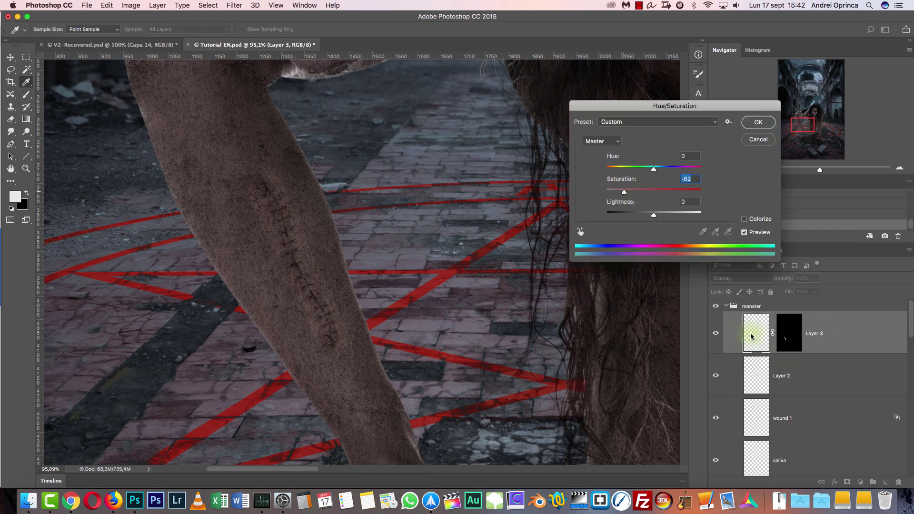
{"action": "key", "text": "Return"}
Darken the scar layer with Levels by adjusting the output white level and the midtones
{"action": "key", "text": "super+l"}
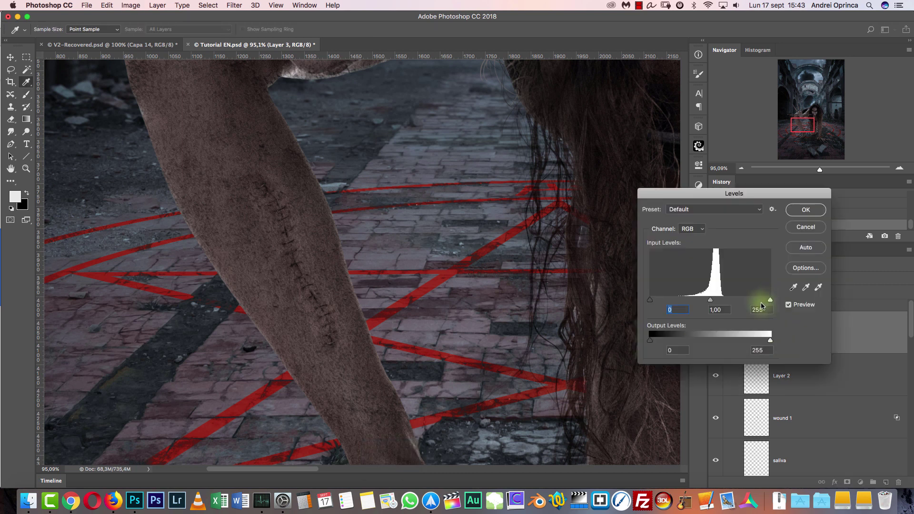
{"action": "left_click_drag", "start_coordinate": [771, 301], "coordinate": [763, 307]}
{"action": "key", "text": "super+z"}
{"action": "left_click_drag", "start_coordinate": [769, 343], "coordinate": [767, 342]}
{"action": "left_click", "coordinate": [710, 303]}
{"action": "key", "text": "Return"}
Refine the scar layer's mask at both ends of the stitches with a soft brush, using 100 px and 80 px sizes
{"action": "key", "text": "b"}
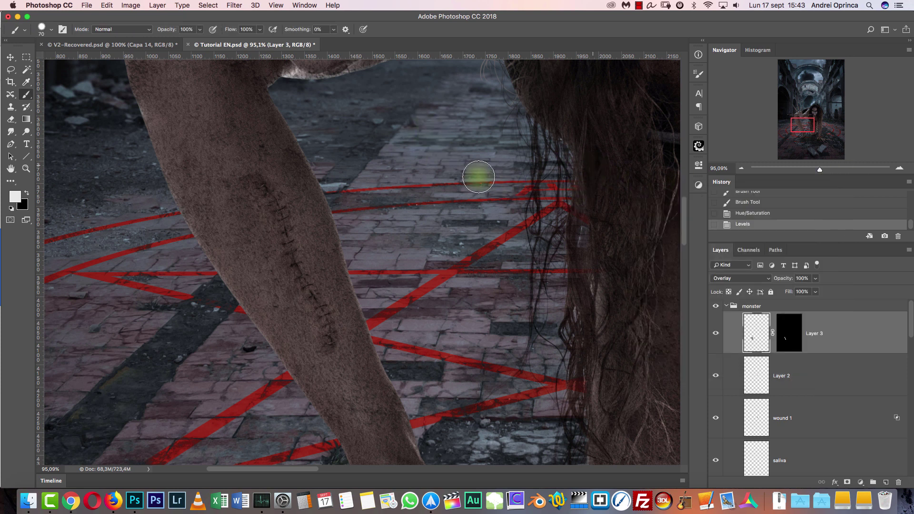
{"action": "right_click", "coordinate": [433, 184]}
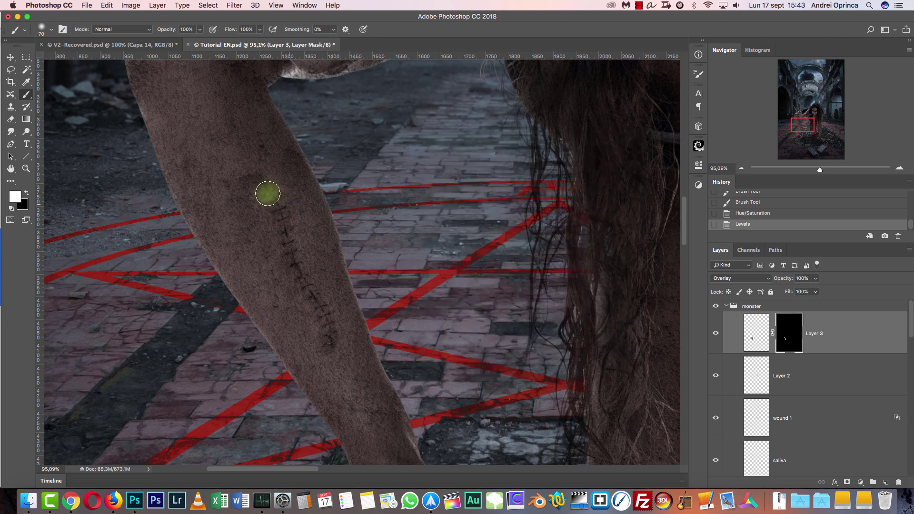
{"action": "key", "text": "x"}
{"action": "key", "text": "x"}
{"action": "key", "text": "bracketright"}
{"action": "key", "text": "bracketright"}
{"action": "key", "text": "bracketright"}
{"action": "left_click_drag", "start_coordinate": [335, 358], "coordinate": [333, 372]}
{"action": "key", "text": "x"}
{"action": "key", "text": "bracketleft"}
{"action": "key", "text": "bracketleft"}
{"action": "key", "text": "bracketleft"}
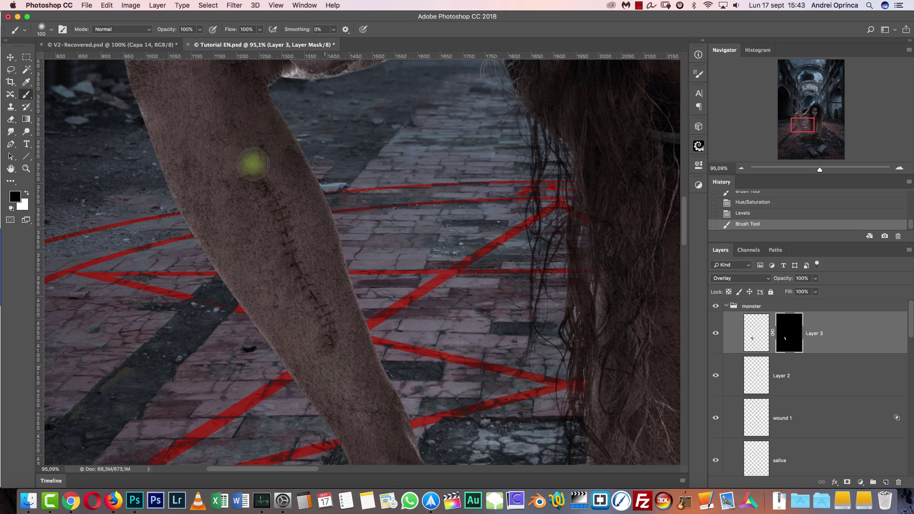
{"action": "key", "text": "bracketleft"}
{"action": "key", "text": "bracketleft"}
{"action": "left_click_drag", "start_coordinate": [252, 164], "coordinate": [229, 173]}
Compare the whole monster with and without the scar layer
{"action": "key", "text": "super+1"}
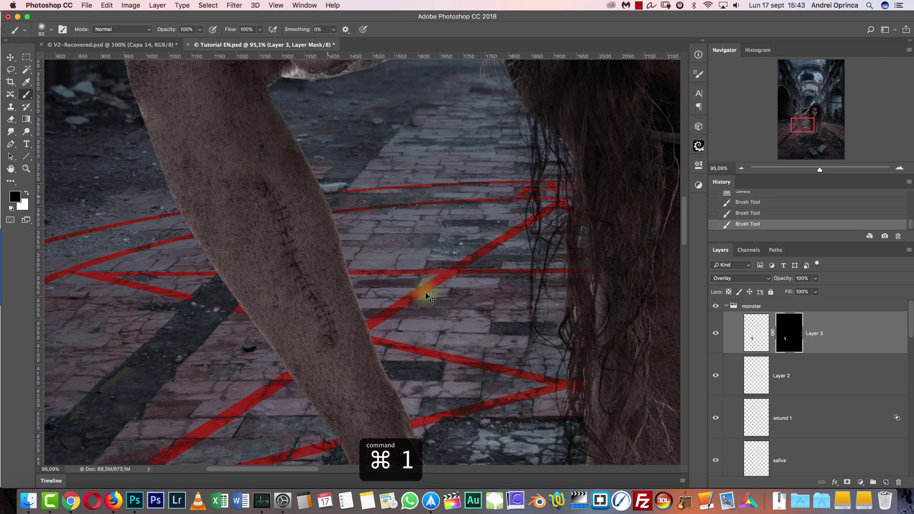
{"action": "key", "text": "super+minus"}
{"action": "key", "text": "super+minus"}
{"action": "key", "text": "super+minus"}
{"action": "key", "text": "super+minus"}
{"action": "key", "text": "super+plus"}
{"action": "key", "text": "super+plus"}
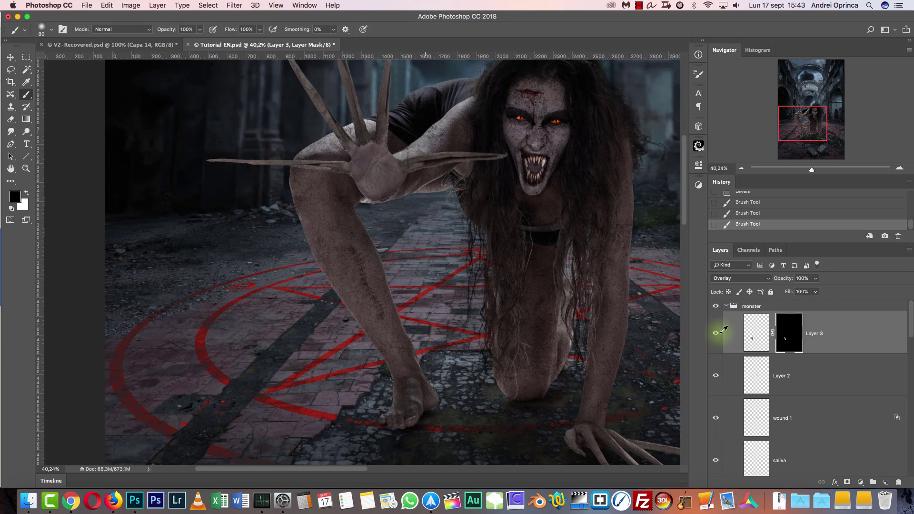
{"action": "left_click", "coordinate": [718, 332]}
{"action": "key", "text": "super+comma"}
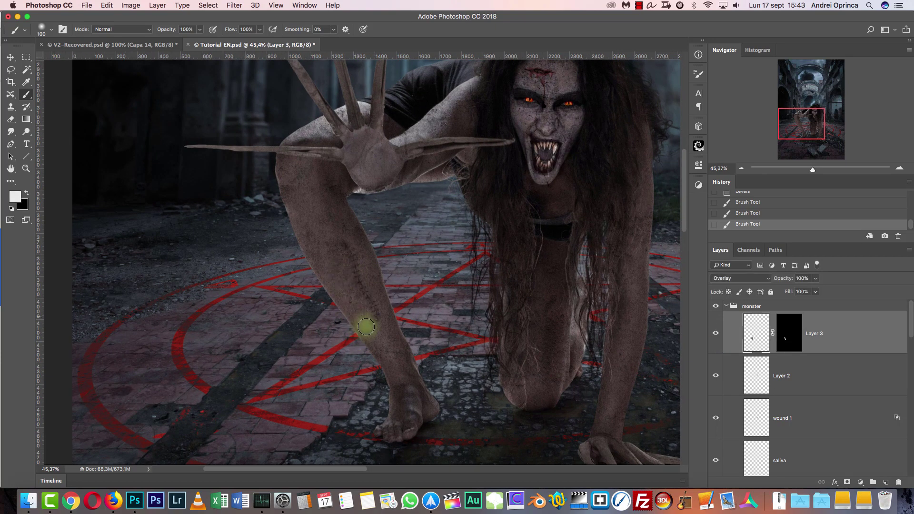
{"action": "key", "text": "x"}
{"action": "left_click_drag", "start_coordinate": [359, 313], "coordinate": [365, 322]}
{"action": "key", "text": "alt+super+z"}
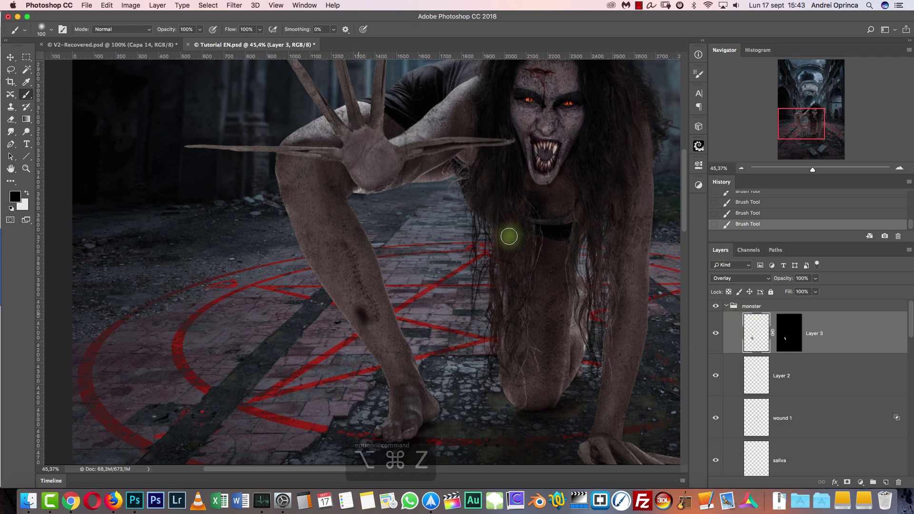
{"action": "key", "text": "alt+super+z"}
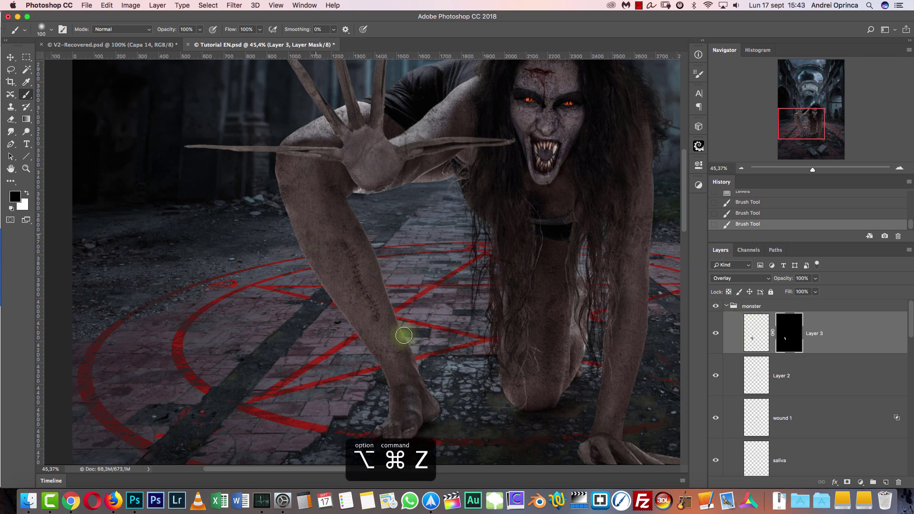
Check the monster from feet to face, and collapse its layer group in the layer stack with the group selected
{"action": "left_click_drag", "start_coordinate": [486, 332], "coordinate": [400, 255]}
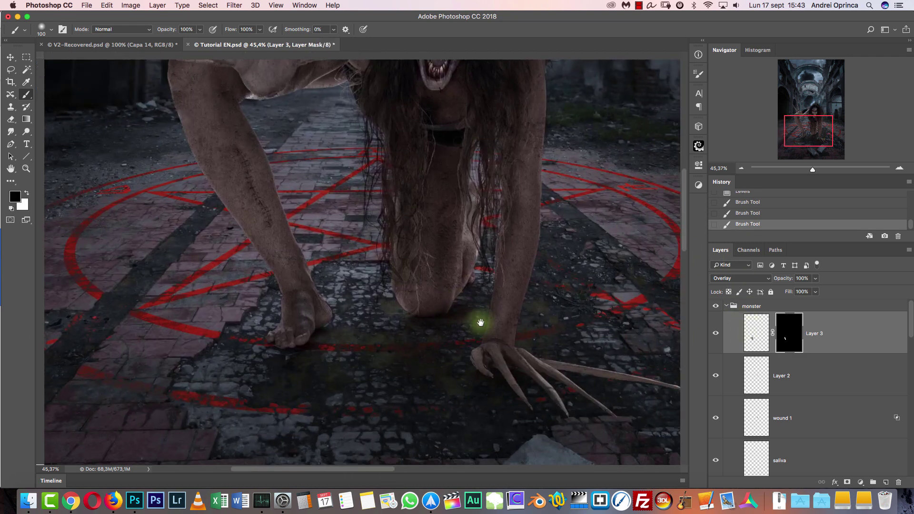
{"action": "left_click_drag", "start_coordinate": [481, 246], "coordinate": [482, 321]}
{"action": "scroll", "coordinate": [493, 313], "scroll_direction": "down", "scroll_amount": 6}
{"action": "scroll", "coordinate": [348, 281], "scroll_direction": "down", "scroll_amount": 5}
{"action": "scroll", "coordinate": [351, 280], "scroll_direction": "up", "scroll_amount": 10}
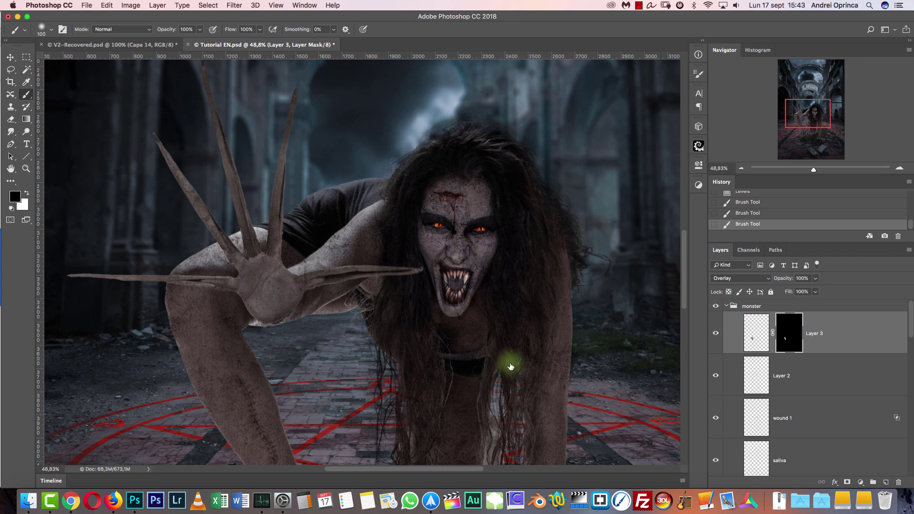
{"action": "key", "text": "super+alt+shift+c"}
{"action": "scroll", "coordinate": [510, 365], "scroll_direction": "down", "scroll_amount": 2}
{"action": "scroll", "coordinate": [493, 284], "scroll_direction": "down", "scroll_amount": 6}
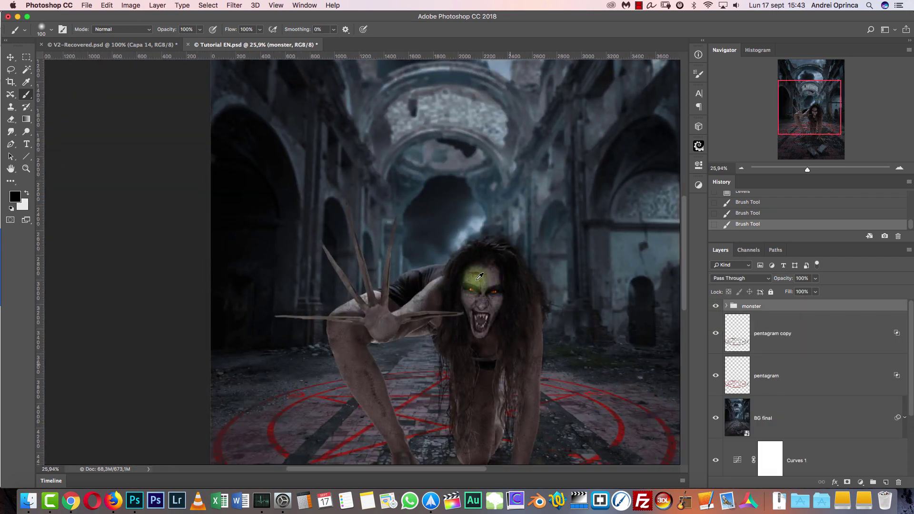
{"action": "scroll", "coordinate": [475, 271], "scroll_direction": "down", "scroll_amount": 3}
Open the floating-rocks PNG, whose name starts with 004ef535dea1c6, from the Stock folder
{"action": "key", "text": "super+r"}
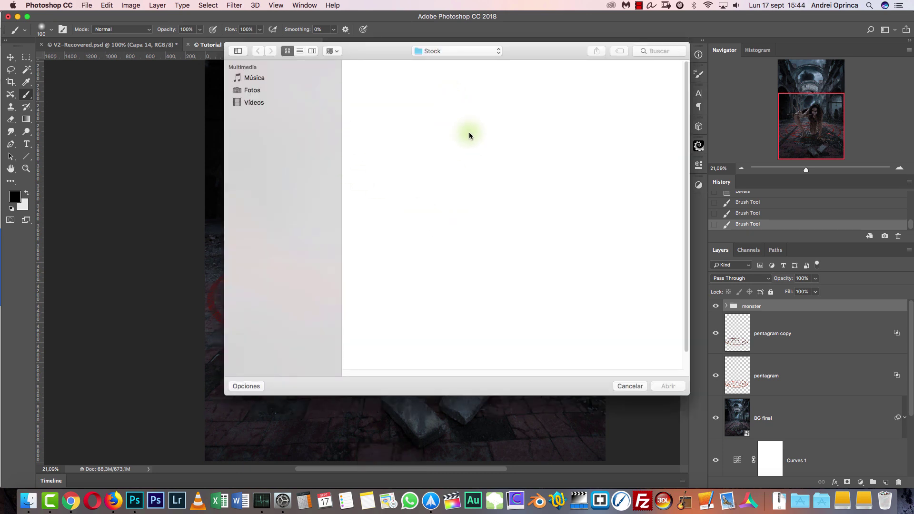
{"action": "key", "text": "Right"}
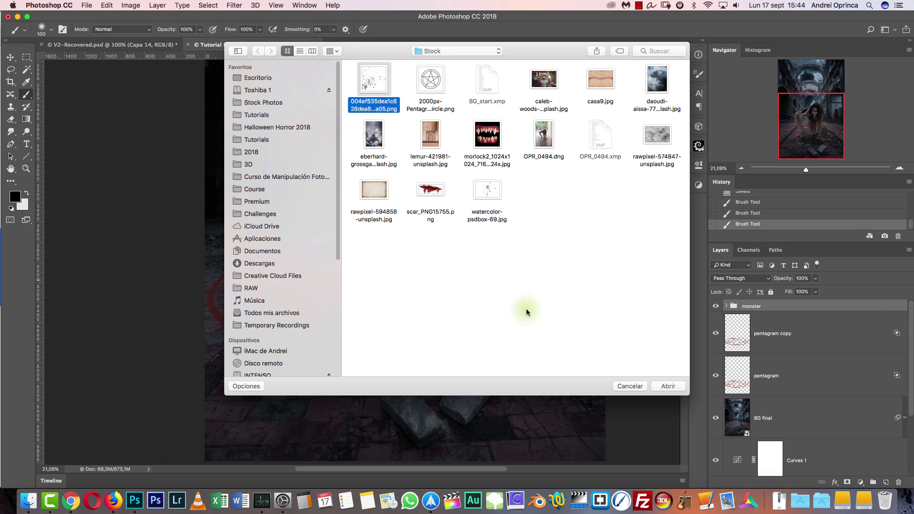
{"action": "key", "text": "super+o"}
Transfer all the rocks from the stock image into the Tutorial EN.psd composite by cutting and pasting, closing the stock file without saving
{"action": "key", "text": "super+a"}
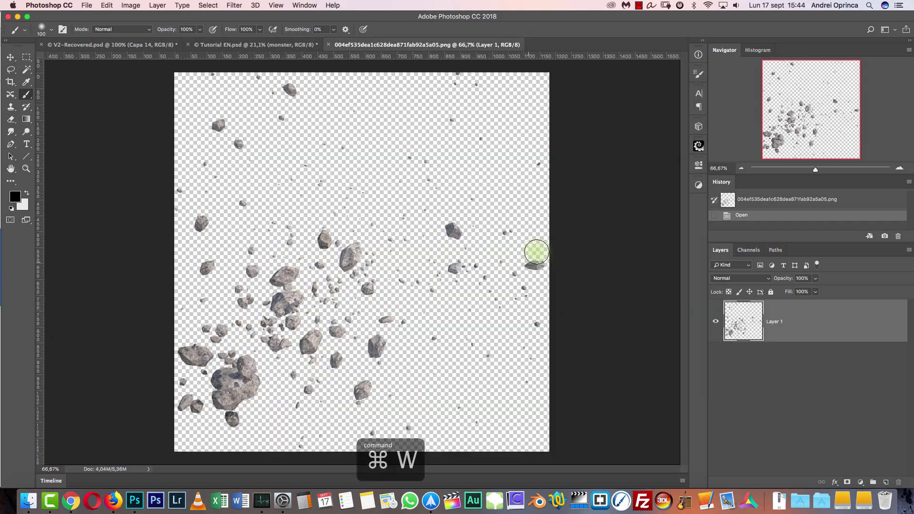
{"action": "key", "text": "super+x"}
{"action": "key", "text": "super+w"}
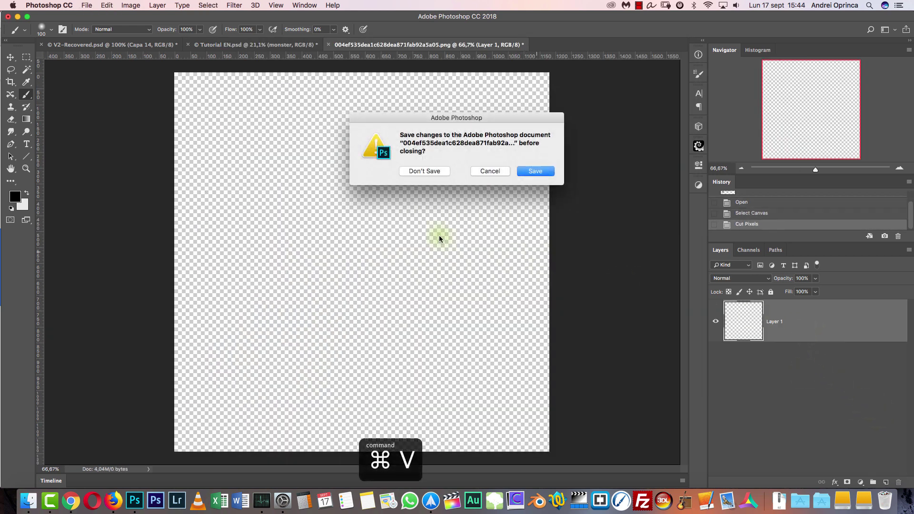
{"action": "key", "text": "super+d"}
{"action": "key", "text": "super+v"}
Enlarge the pasted rocks with Free Transform and place them along the left side of the scene
{"action": "key", "text": "super+t"}
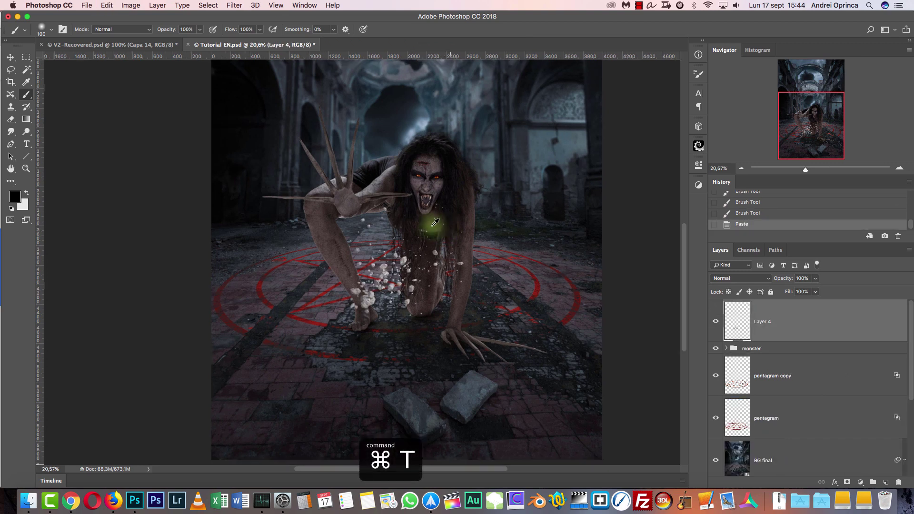
{"action": "scroll", "coordinate": [432, 224], "scroll_direction": "down", "scroll_amount": 10}
{"action": "left_click_drag", "start_coordinate": [373, 274], "coordinate": [436, 139]}
{"action": "left_click_drag", "start_coordinate": [352, 266], "coordinate": [348, 253]}
{"action": "left_click_drag", "start_coordinate": [436, 143], "coordinate": [361, 245]}
{"action": "key", "text": "Return"}
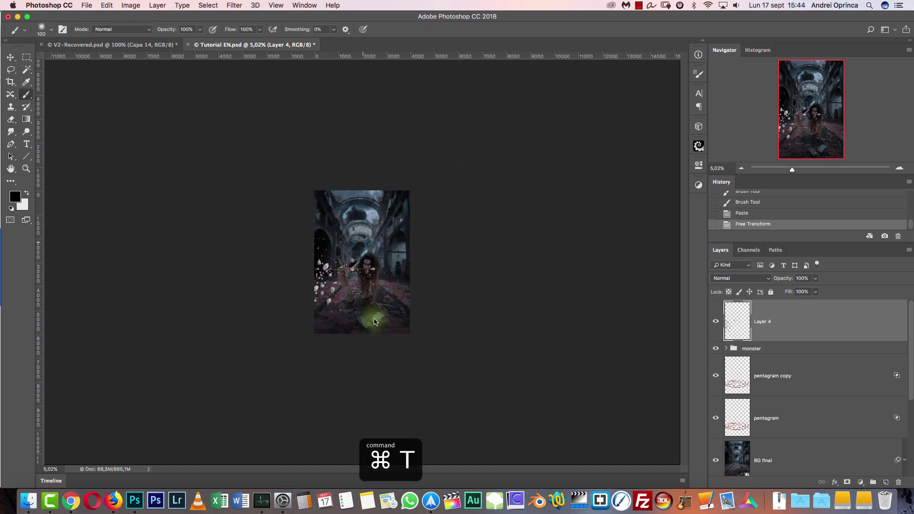
Duplicate the rocks, place the copy on the scene's right side flipped, scaled about 118% and rotated about 49°, and merge both rock layers
{"action": "key", "text": "super+j"}
{"action": "key", "text": "super+t"}
{"action": "right_click", "coordinate": [413, 281]}
{"action": "left_click", "coordinate": [382, 372]}
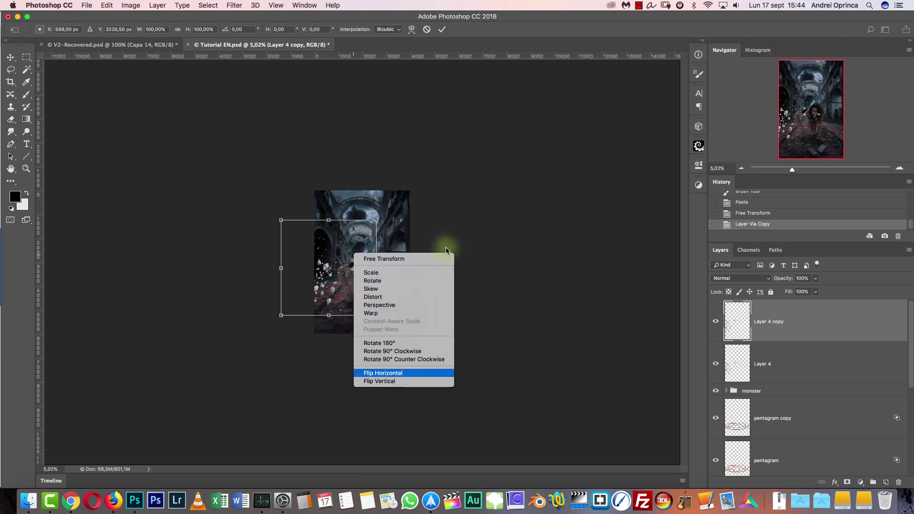
{"action": "left_click_drag", "start_coordinate": [424, 302], "coordinate": [447, 264]}
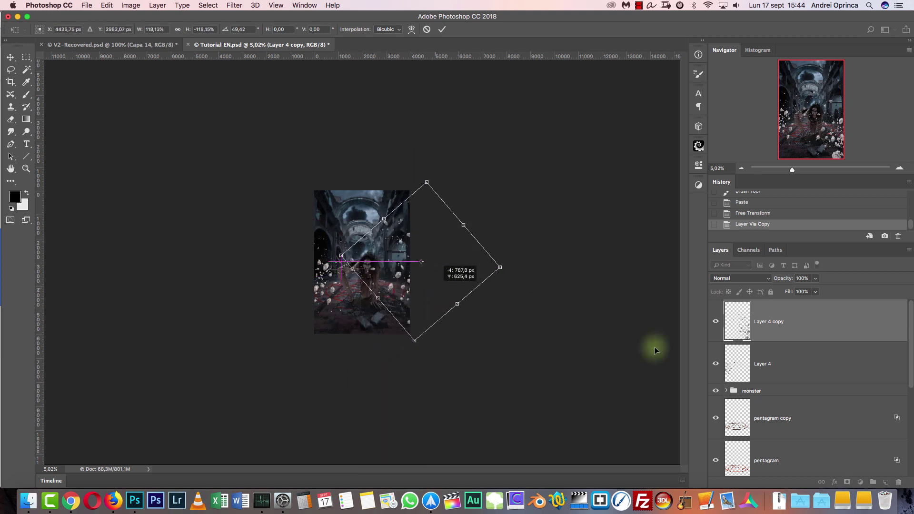
{"action": "key", "text": "Return"}
{"action": "key", "text": "super+e"}
Darken the merged rock layer with Hue/Saturation, using saturation -40 and lightness -85
{"action": "key", "text": "super+1"}
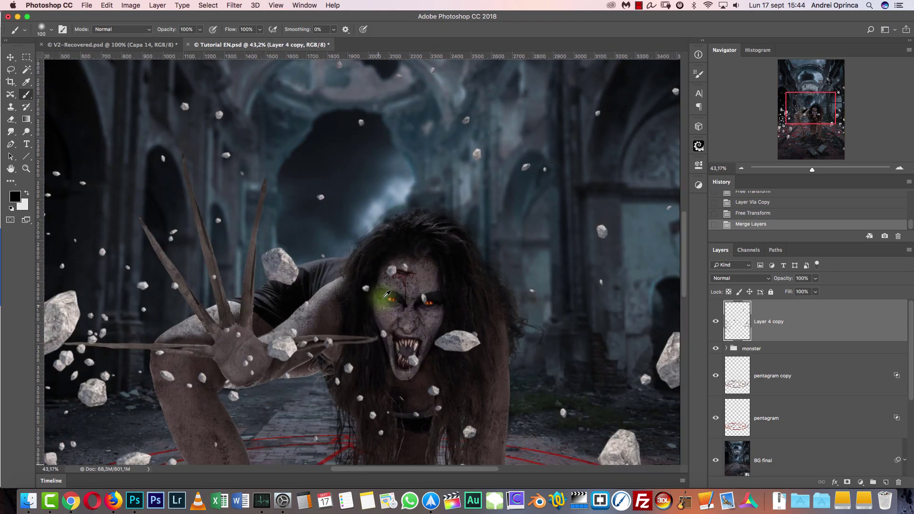
{"action": "scroll", "coordinate": [384, 297], "scroll_direction": "down", "scroll_amount": 5}
{"action": "key", "text": "super+u"}
{"action": "scroll", "coordinate": [383, 297], "scroll_direction": "down", "scroll_amount": 3}
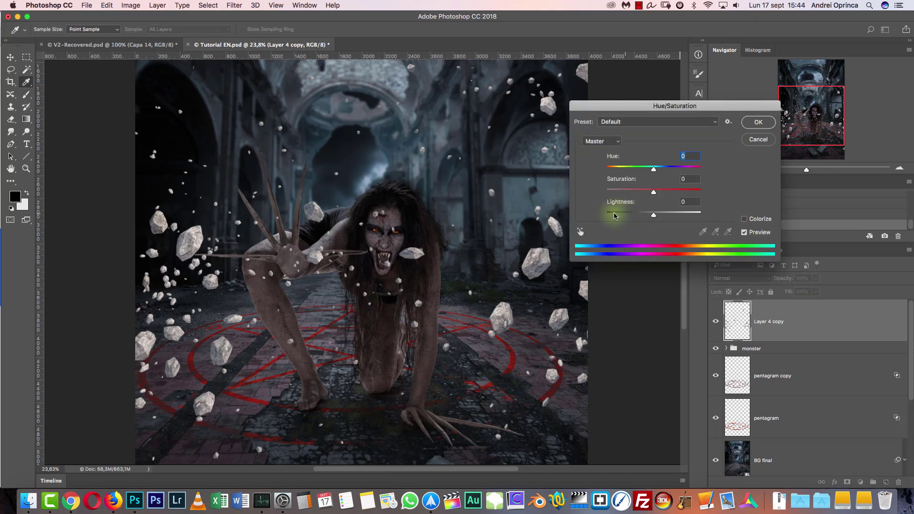
{"action": "left_click", "coordinate": [614, 214]}
{"action": "left_click_drag", "start_coordinate": [612, 216], "coordinate": [614, 215]}
{"action": "key", "text": "super+1"}
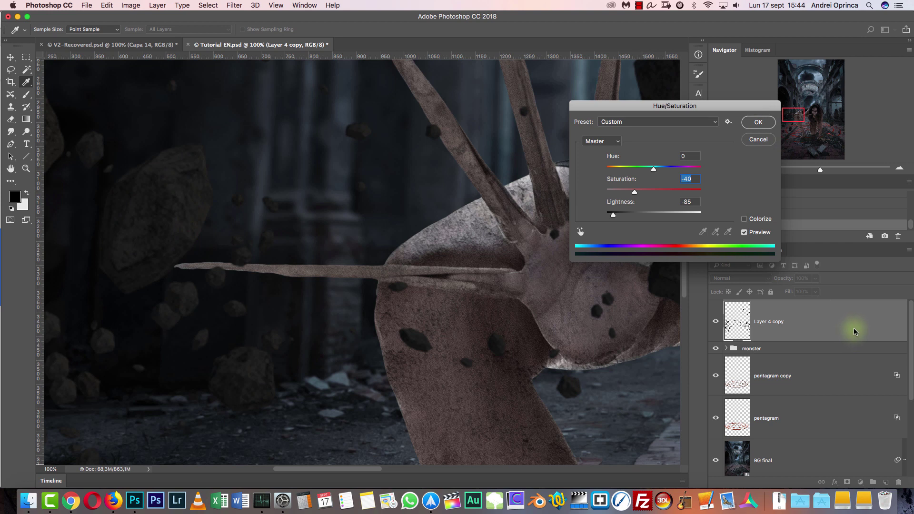
{"action": "key", "text": "Return"}
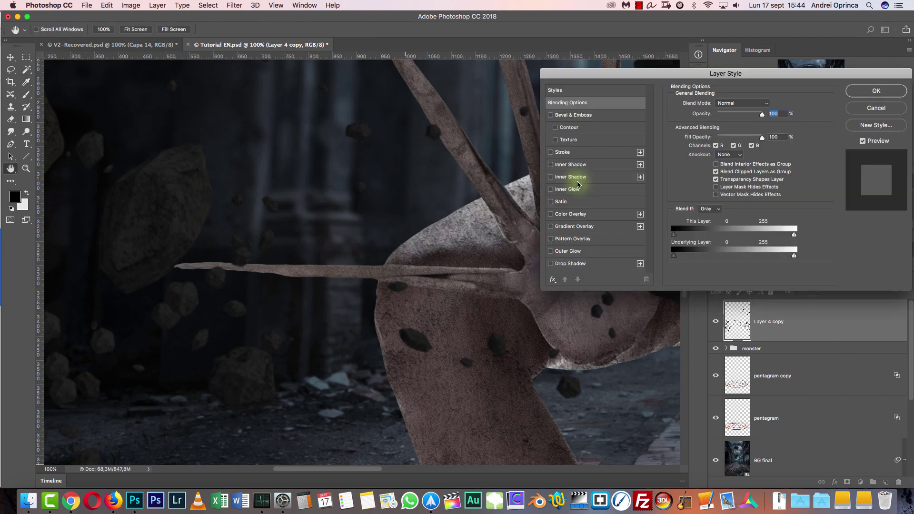
Add an Inner Shadow to the rock layer with blend mode Color Dodge and colour #6b92a3
{"action": "scroll", "coordinate": [577, 185], "scroll_direction": "down", "scroll_amount": 5}
{"action": "left_click", "coordinate": [582, 168]}
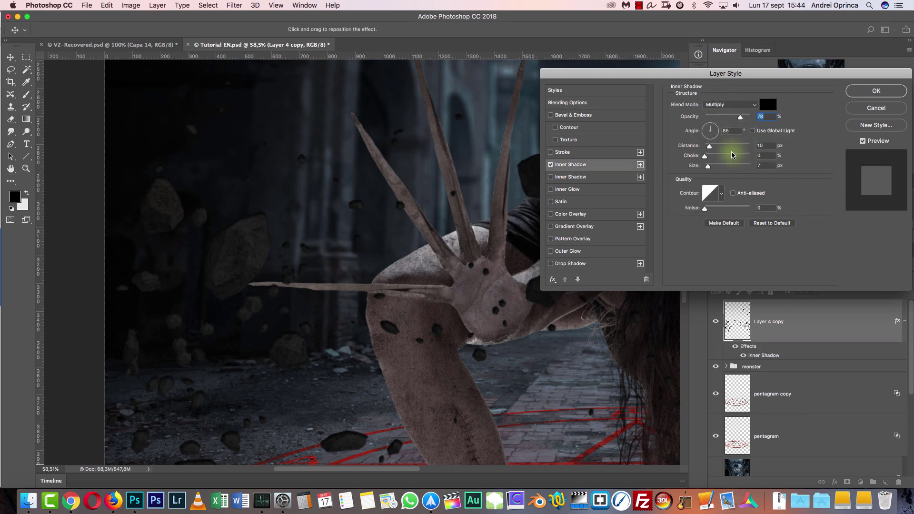
{"action": "left_click", "coordinate": [729, 105]}
{"action": "left_click", "coordinate": [733, 165]}
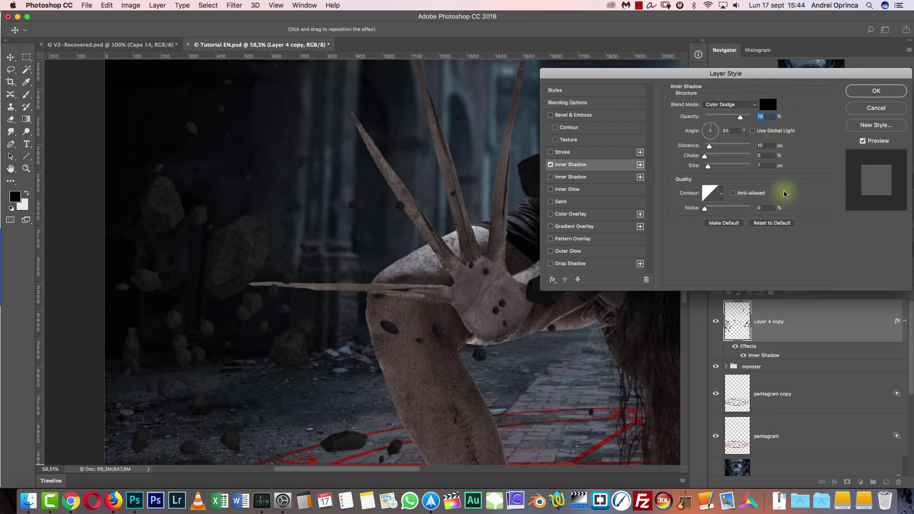
{"action": "left_click", "coordinate": [767, 104]}
{"action": "left_click_drag", "start_coordinate": [712, 180], "coordinate": [692, 180]}
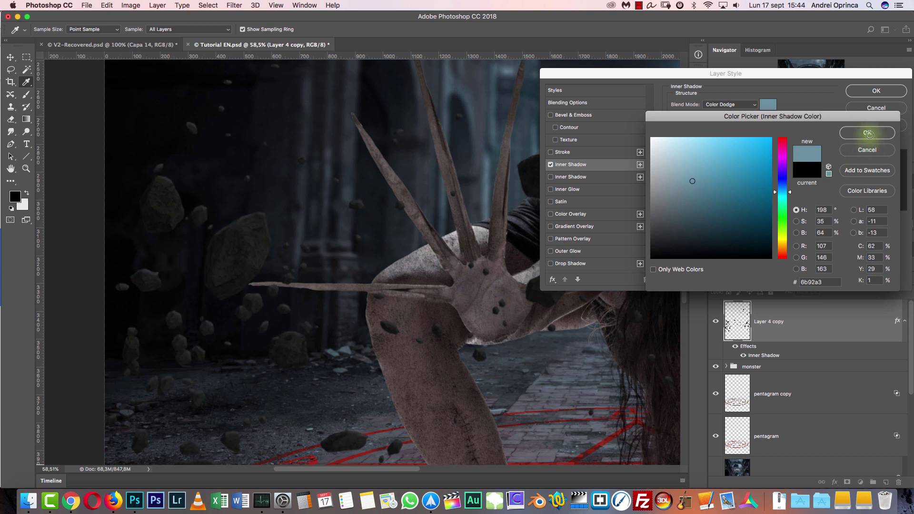
{"action": "key", "text": "Return"}
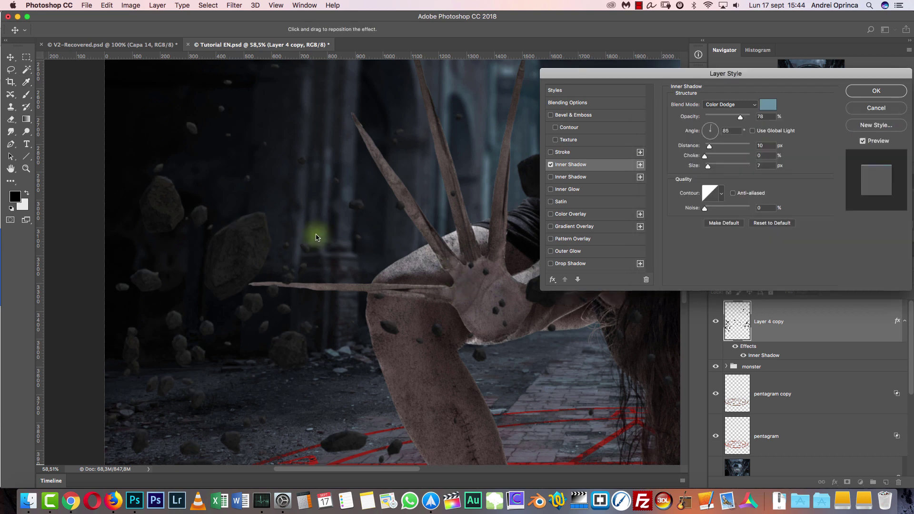
Set the rocks' Inner Shadow angle to 48° and apply the layer style
{"action": "scroll", "coordinate": [404, 245], "scroll_direction": "down", "scroll_amount": 8}
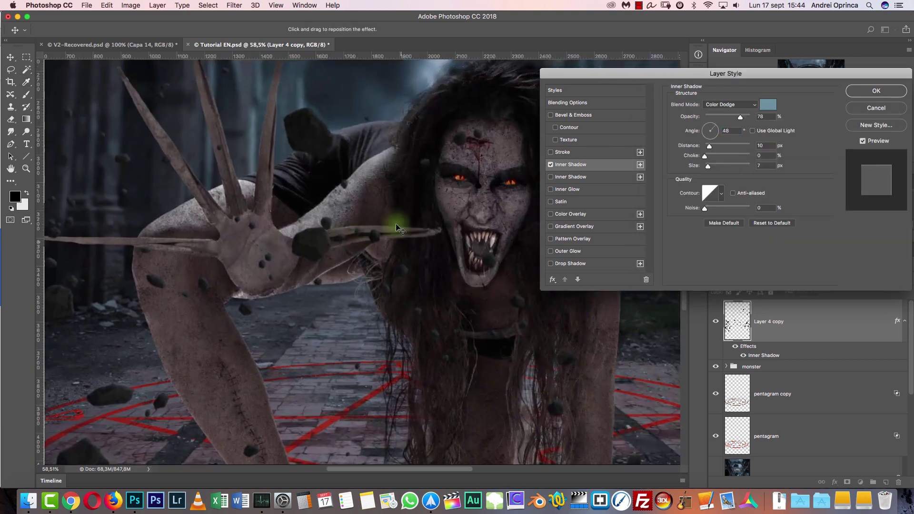
{"action": "left_click_drag", "start_coordinate": [899, 97], "coordinate": [856, 84]}
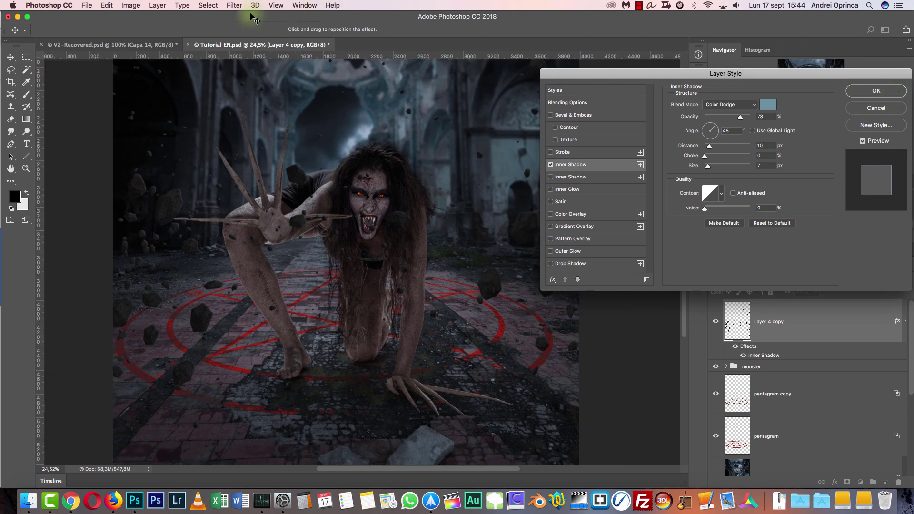
{"action": "key", "text": "Return"}
Apply a Gaussian Blur with a 6-pixel radius to the floating rocks layer
{"action": "left_click", "coordinate": [234, 5]}
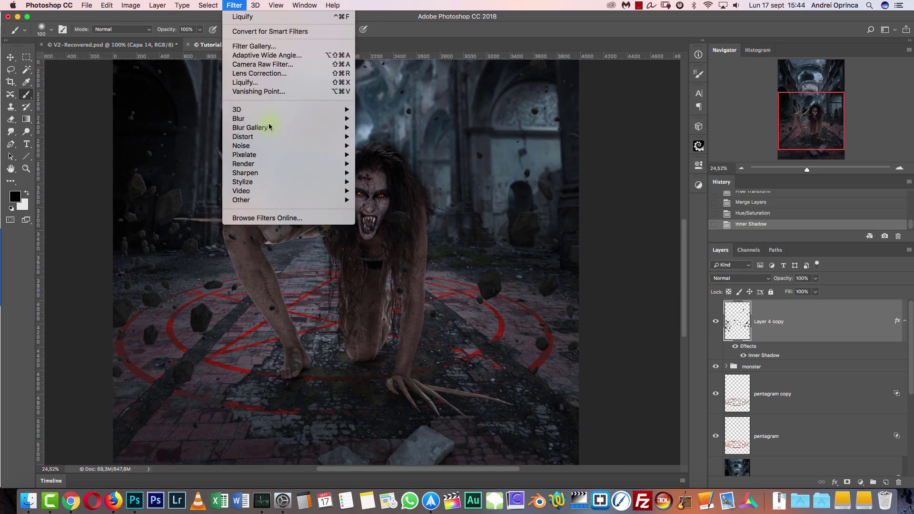
{"action": "mouse_move", "coordinate": [261, 125]}
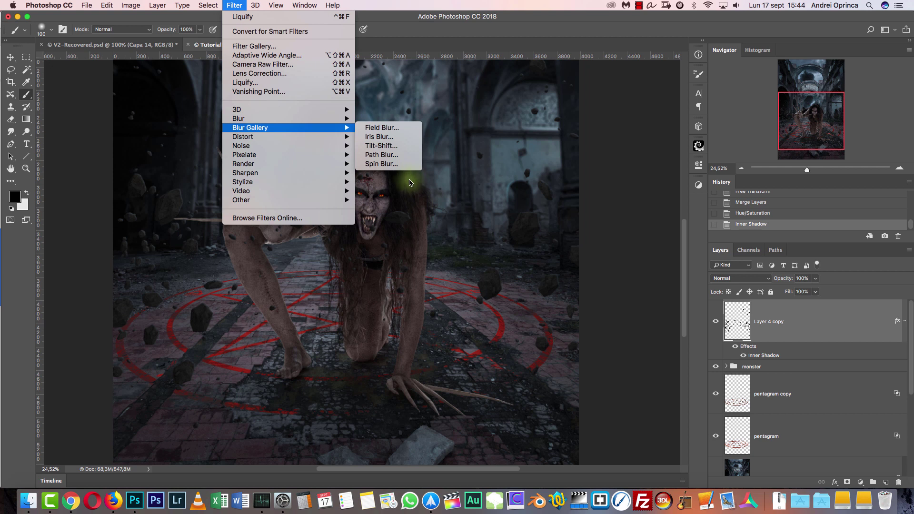
{"action": "mouse_move", "coordinate": [341, 118]}
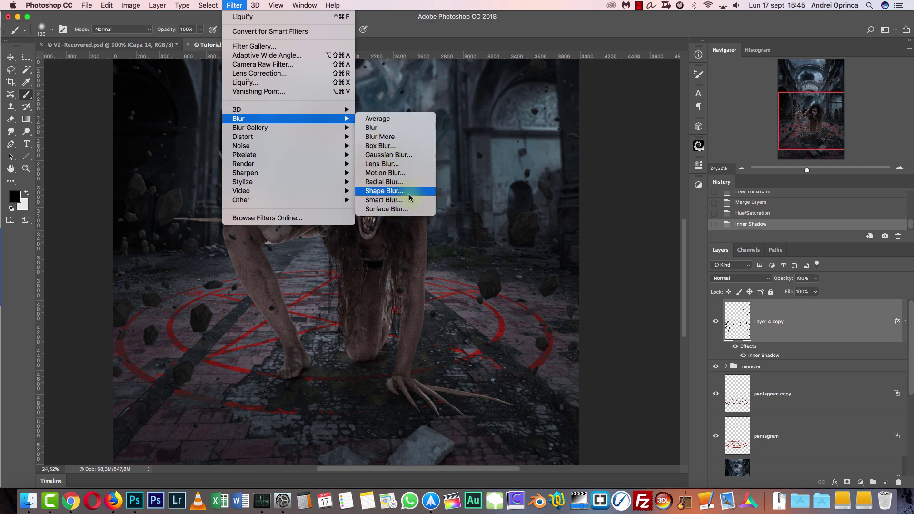
{"action": "key", "text": "super+1"}
{"action": "key", "text": "Return"}
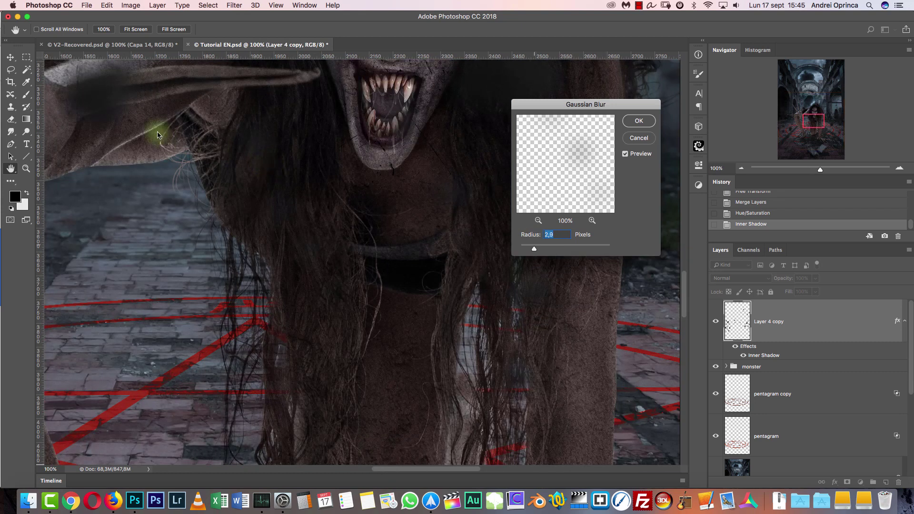
{"action": "left_click", "coordinate": [496, 349], "text": "alt"}
{"action": "scroll", "coordinate": [508, 316], "scroll_direction": "down", "scroll_amount": 4}
{"action": "scroll", "coordinate": [552, 256], "scroll_direction": "left", "scroll_amount": 10}
{"action": "scroll", "coordinate": [542, 238], "scroll_direction": "up", "scroll_amount": 6}
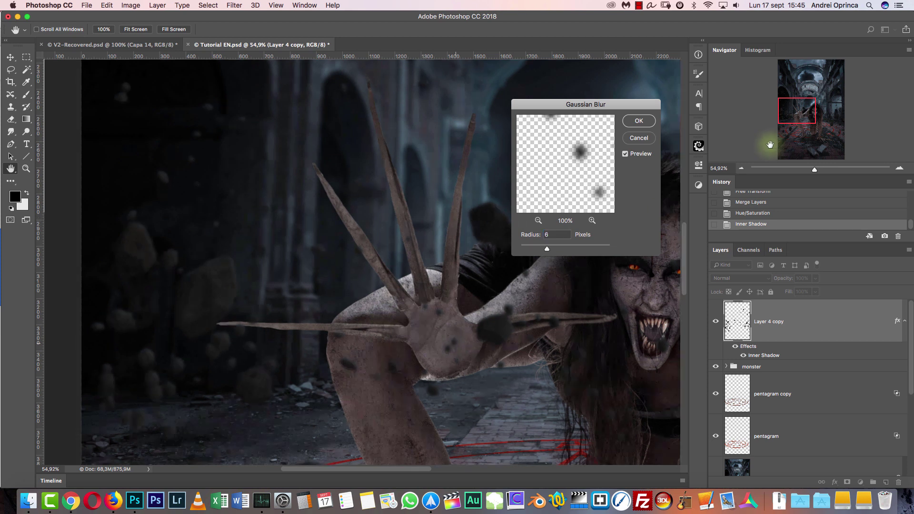
{"action": "scroll", "coordinate": [333, 319], "scroll_direction": "right", "scroll_amount": 10}
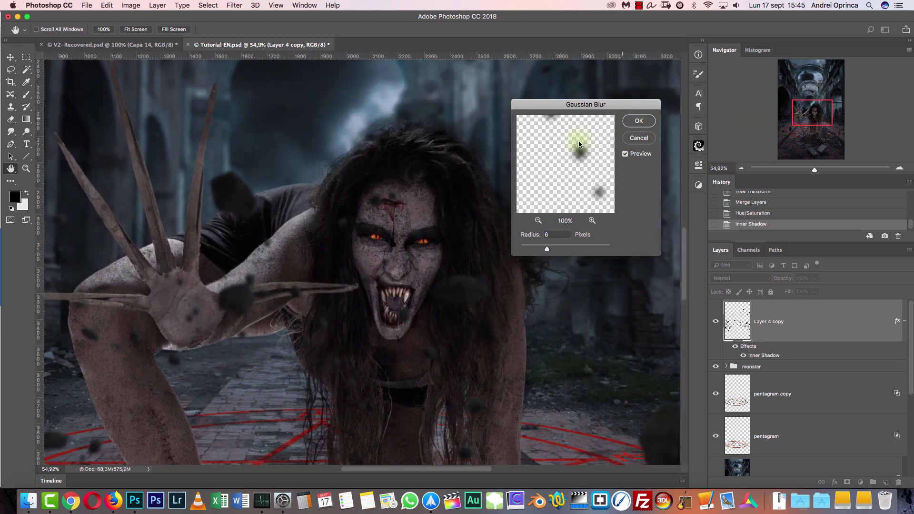
{"action": "key", "text": "Return"}
Erase the small blurred rocks covering the monster's face with a 90-pixel eraser
{"action": "key", "text": "e"}
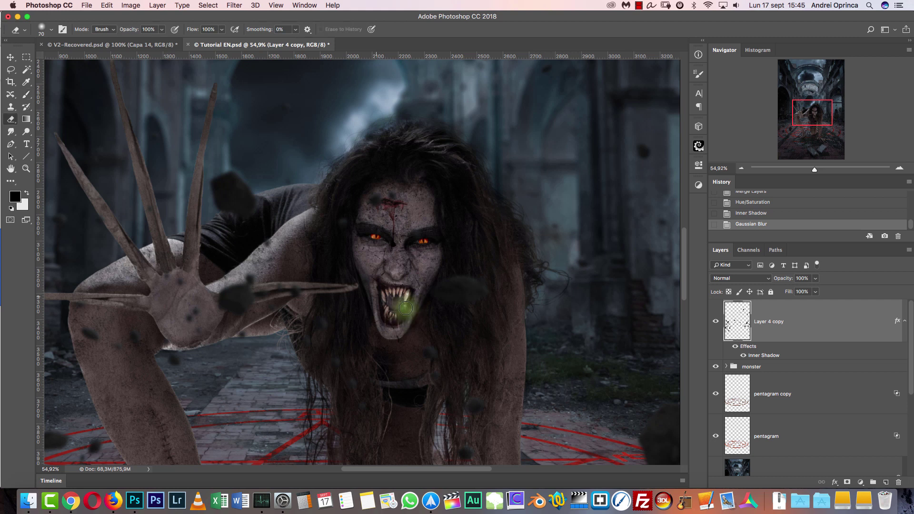
{"action": "key", "text": "bracketright"}
{"action": "key", "text": "bracketright"}
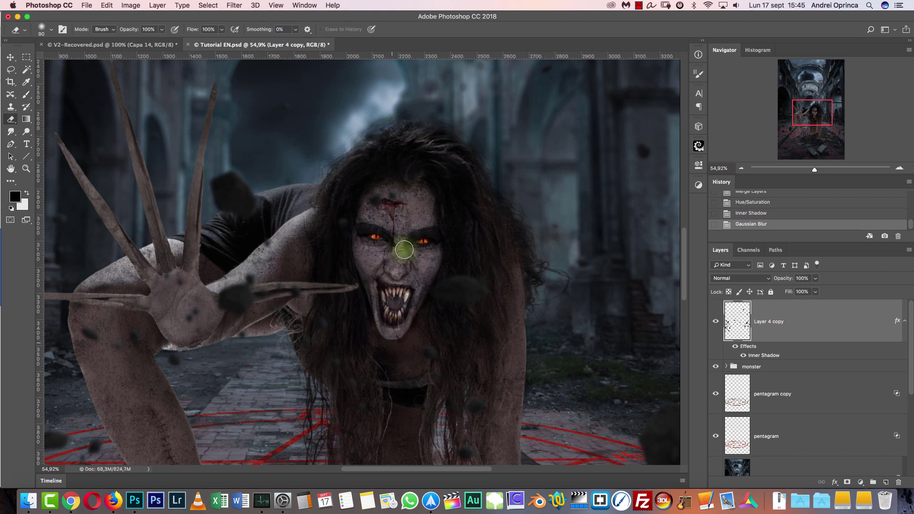
{"action": "left_click", "coordinate": [405, 193]}
{"action": "left_click", "coordinate": [396, 192]}
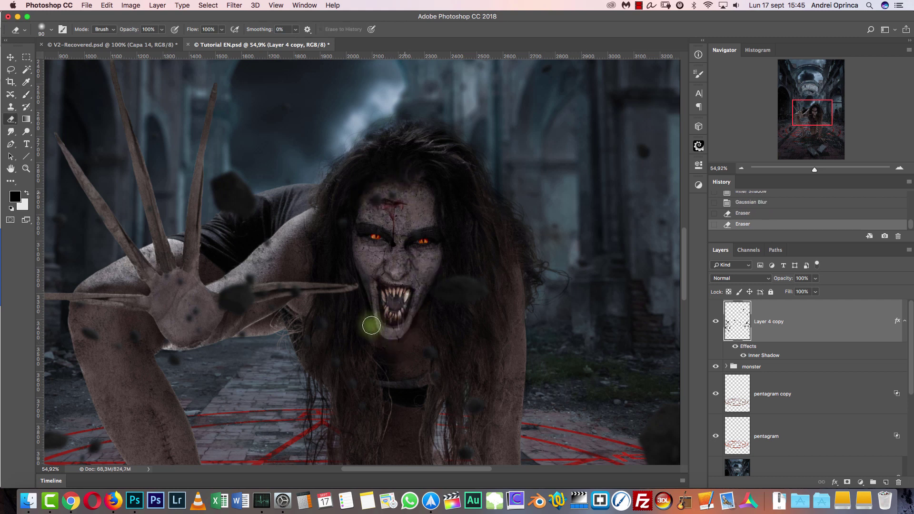
{"action": "left_click", "coordinate": [395, 257]}
{"action": "scroll", "coordinate": [383, 155], "scroll_direction": "down", "scroll_amount": 8}
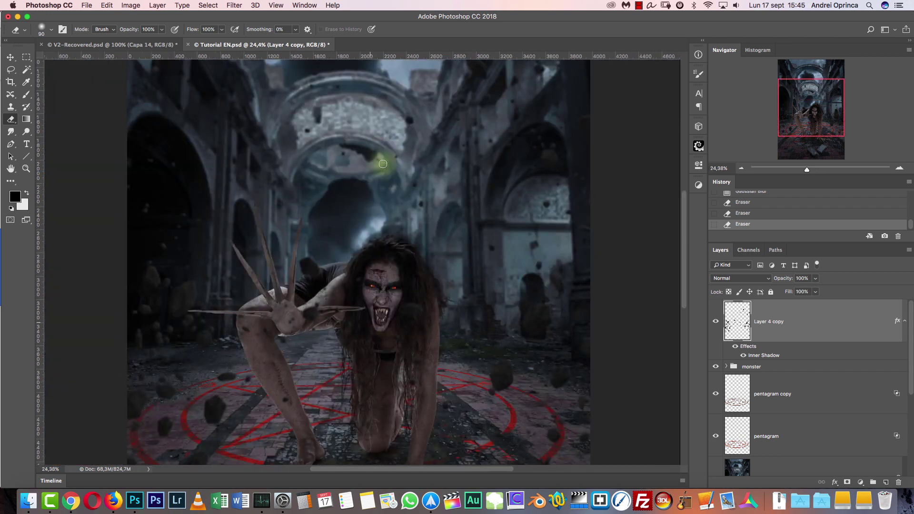
{"action": "scroll", "coordinate": [371, 277], "scroll_direction": "down", "scroll_amount": 10}
{"action": "scroll", "coordinate": [369, 167], "scroll_direction": "up", "scroll_amount": 5}
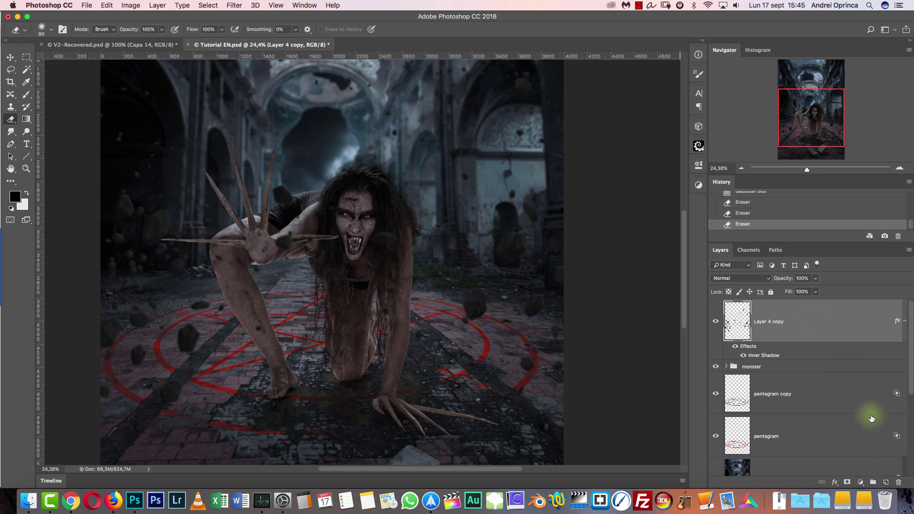
Try a Color Lookup adjustment layer with the FoggyNight.3DL table at 17% opacity, and delete it
{"action": "left_click", "coordinate": [860, 482]}
{"action": "left_click", "coordinate": [863, 418]}
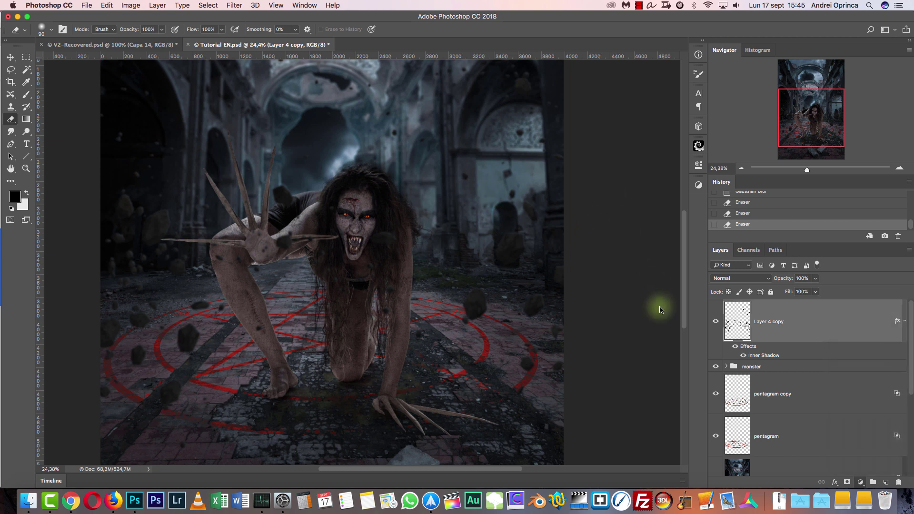
{"action": "left_click", "coordinate": [647, 192]}
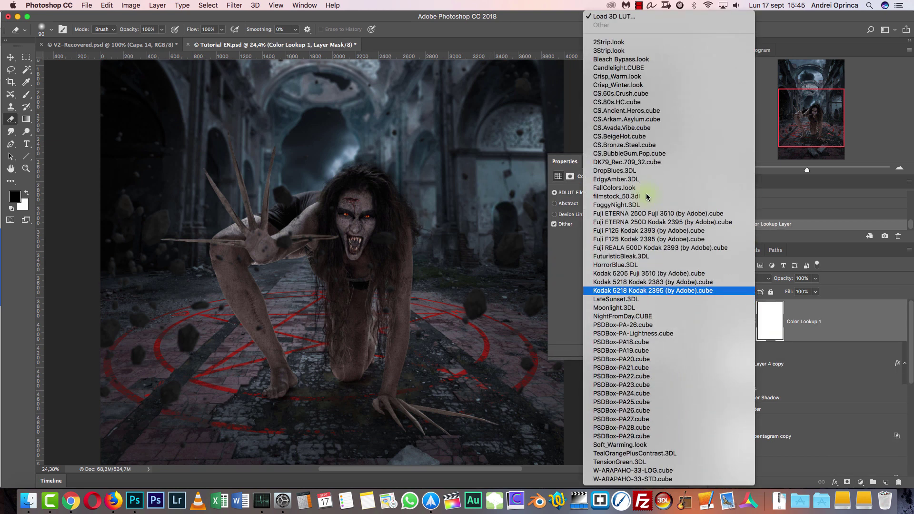
{"action": "key", "text": "Up"}
{"action": "key", "text": "Up"}
{"action": "key", "text": "Up"}
{"action": "key", "text": "Up"}
{"action": "key", "text": "Up"}
{"action": "key", "text": "Up"}
{"action": "key", "text": "Up"}
{"action": "key", "text": "Up"}
{"action": "key", "text": "Up"}
{"action": "key", "text": "Up"}
{"action": "key", "text": "Up"}
{"action": "key", "text": "Up"}
{"action": "key", "text": "Up"}
{"action": "key", "text": "Up"}
{"action": "key", "text": "Up"}
{"action": "key", "text": "Up"}
{"action": "key", "text": "Down"}
{"action": "key", "text": "Down"}
{"action": "key", "text": "Down"}
{"action": "key", "text": "Down"}
{"action": "key", "text": "Down"}
{"action": "key", "text": "Down"}
{"action": "key", "text": "Return"}
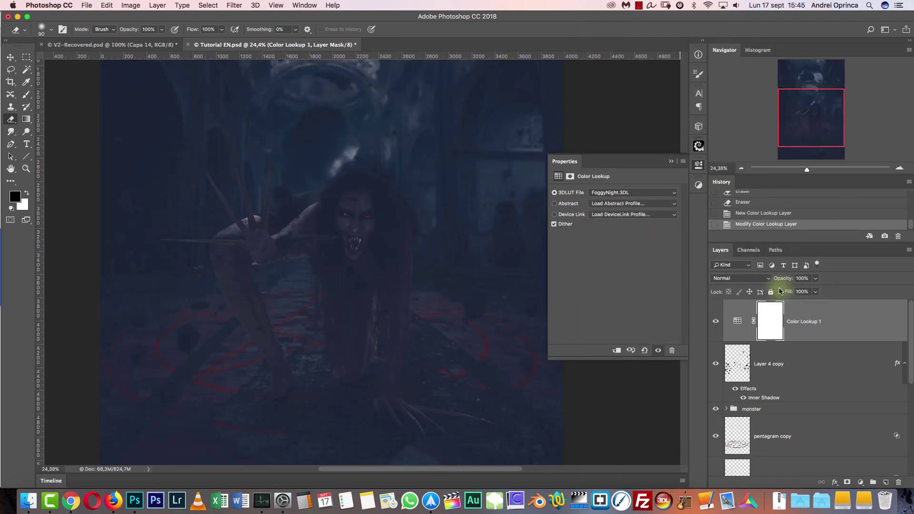
{"action": "left_click_drag", "start_coordinate": [777, 292], "coordinate": [780, 291]}
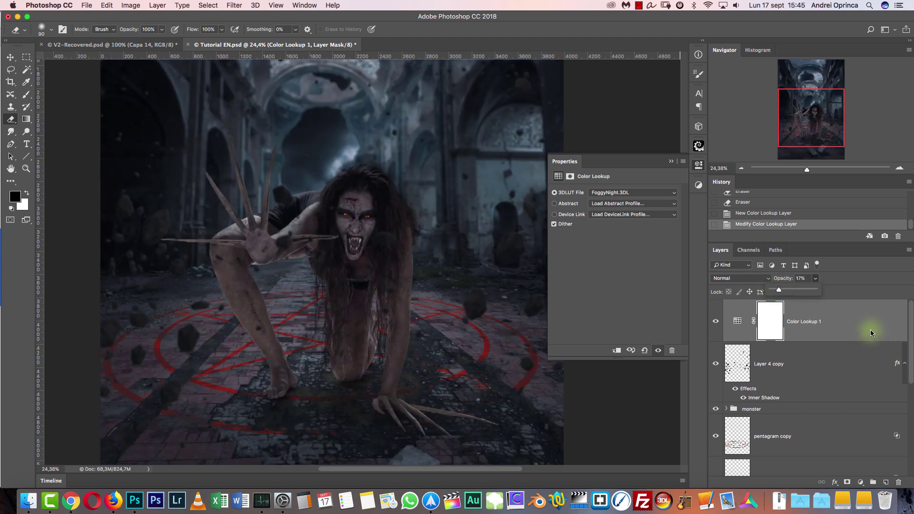
{"action": "key", "text": "BackSpace"}
Stamp the visible layers into a new layer converted to a smart object, and open it in the Camera Raw Filter
{"action": "key", "text": "super+alt+shift+e"}
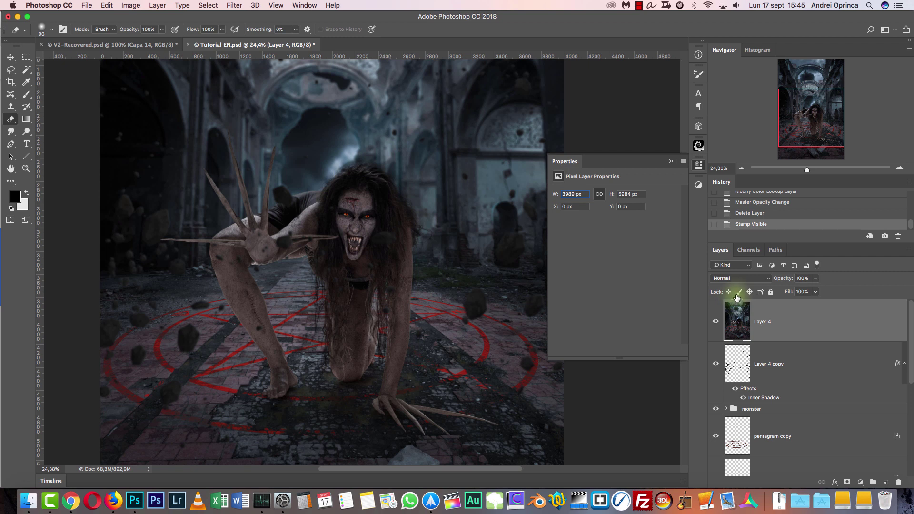
{"action": "left_click", "coordinate": [775, 202]}
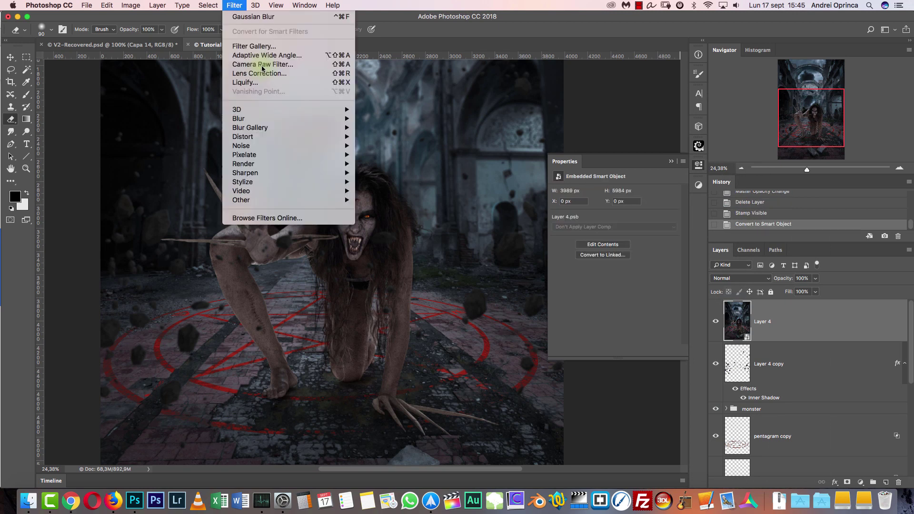
{"action": "left_click", "coordinate": [262, 65]}
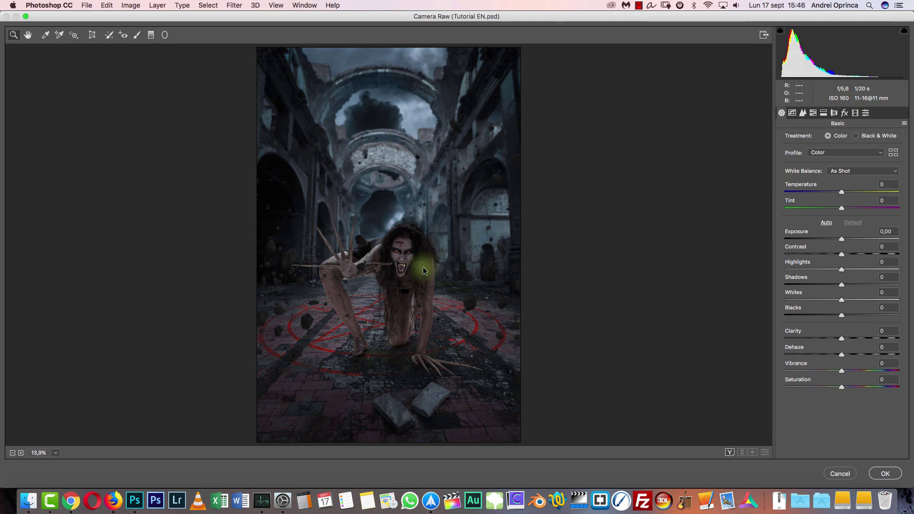
Draw a circular Radial Filter around the monster, reset its local corrections, and make the effect apply inside
{"action": "scroll", "coordinate": [583, 270], "scroll_direction": "up", "scroll_amount": 5}
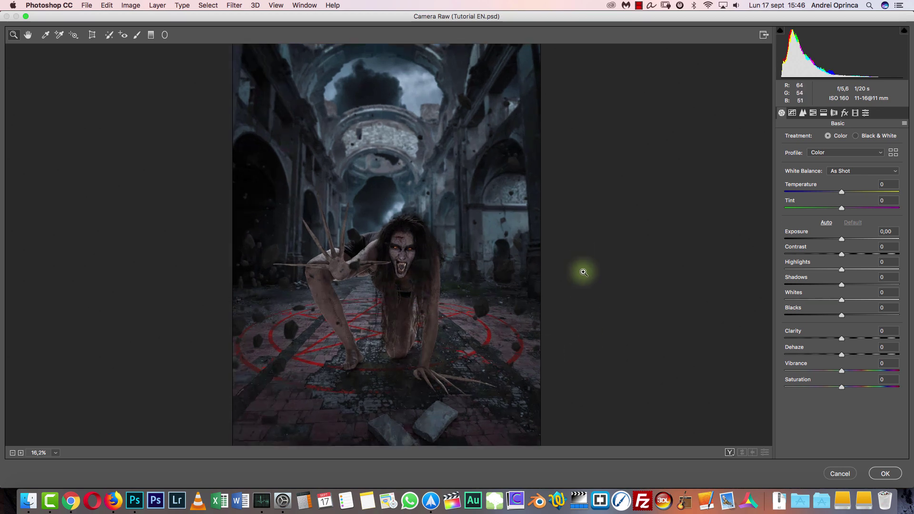
{"action": "left_click_drag", "start_coordinate": [332, 172], "coordinate": [324, 66]}
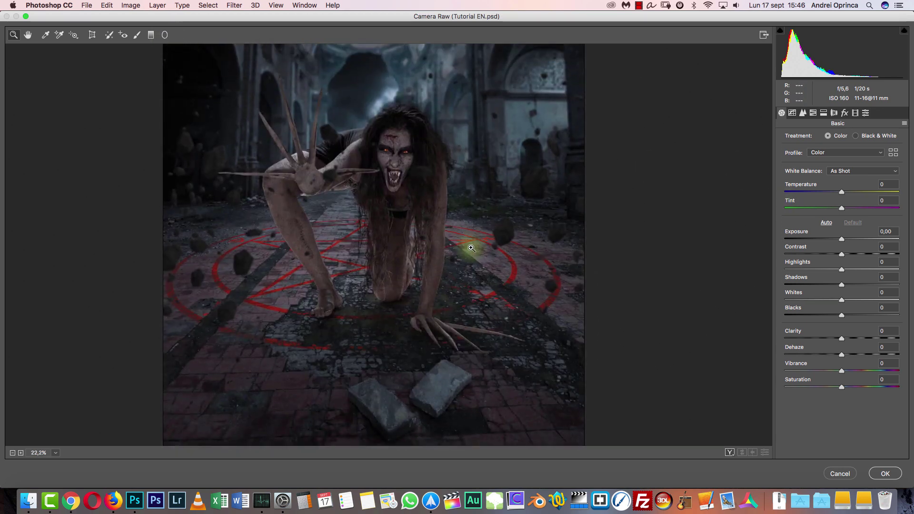
{"action": "key", "text": "j"}
{"action": "left_click_drag", "start_coordinate": [362, 189], "coordinate": [492, 326]}
{"action": "left_click_drag", "start_coordinate": [882, 134], "coordinate": [905, 113]}
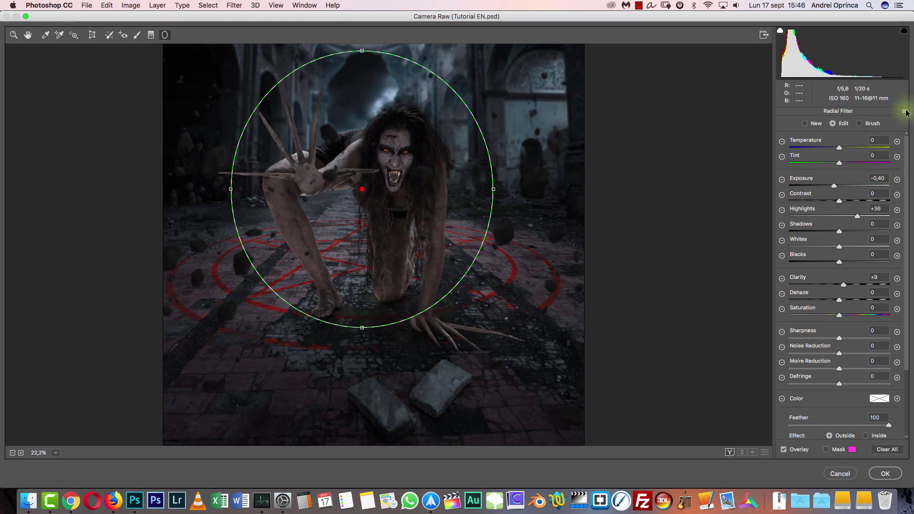
{"action": "left_click", "coordinate": [840, 135]}
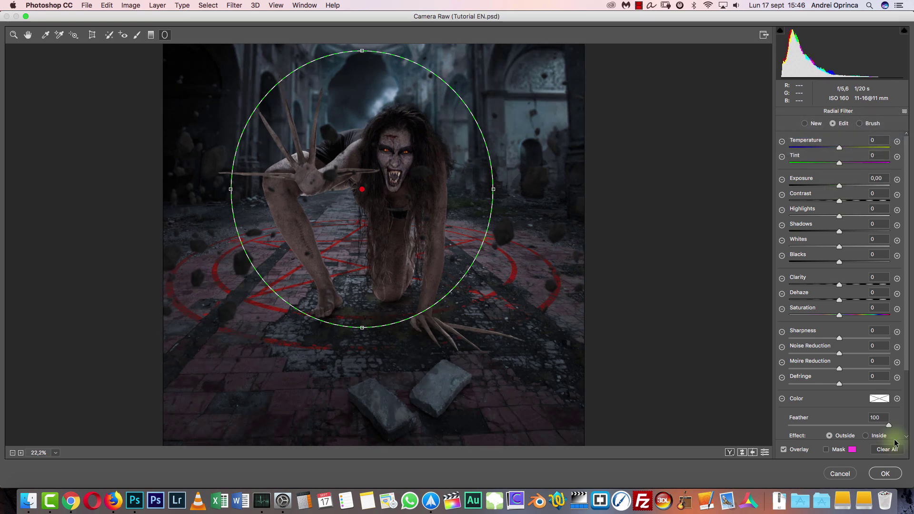
{"action": "scroll", "coordinate": [866, 351], "scroll_direction": "down", "scroll_amount": 5}
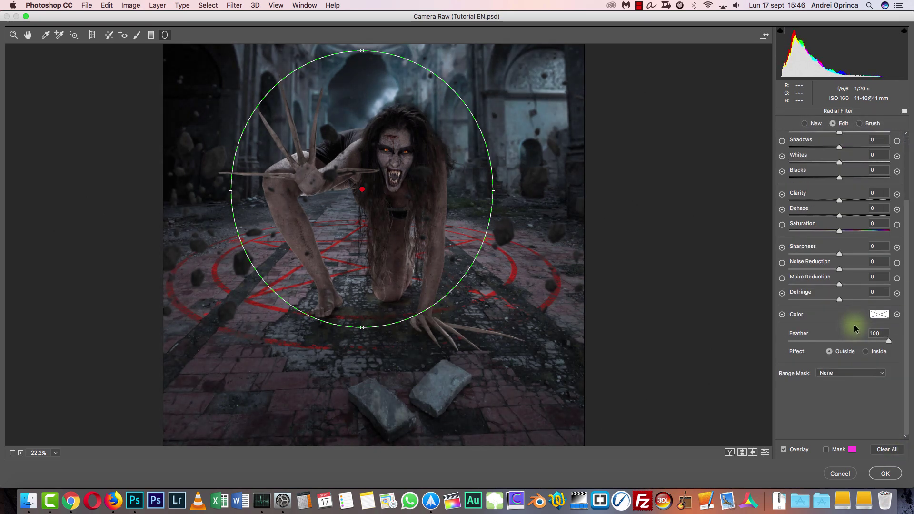
{"action": "left_click", "coordinate": [866, 351]}
Set the radial filter to Exposure +0.46, Clarity +62, Highlights -53 and Whites +47, and shift it slightly down and right over the monster
{"action": "scroll", "coordinate": [856, 287], "scroll_direction": "up", "scroll_amount": 4}
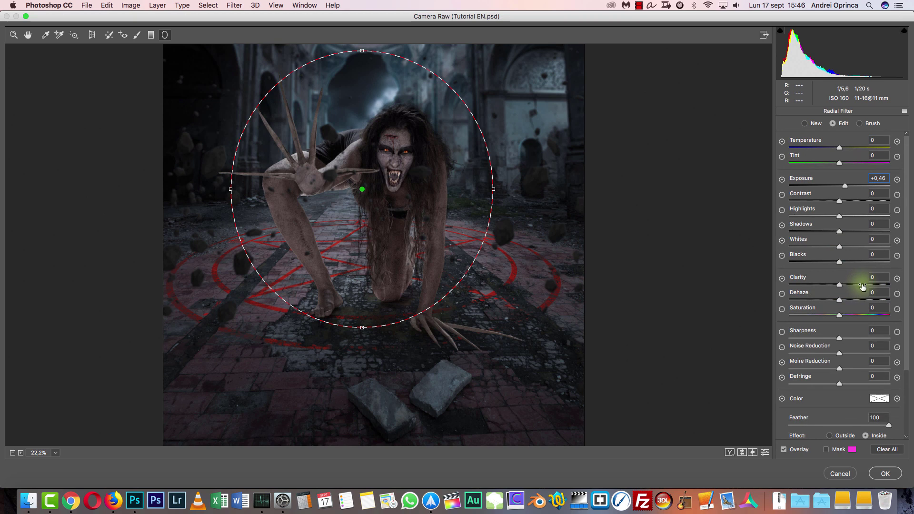
{"action": "left_click", "coordinate": [870, 285]}
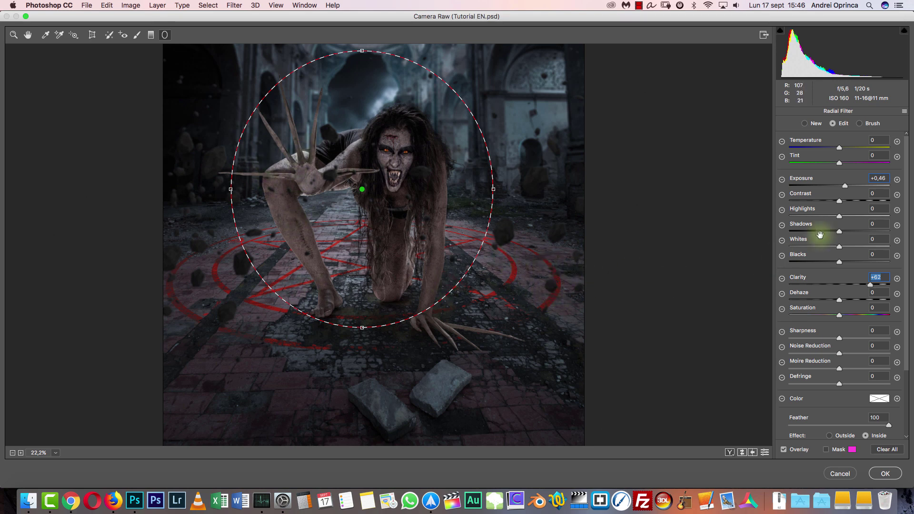
{"action": "left_click", "coordinate": [803, 216]}
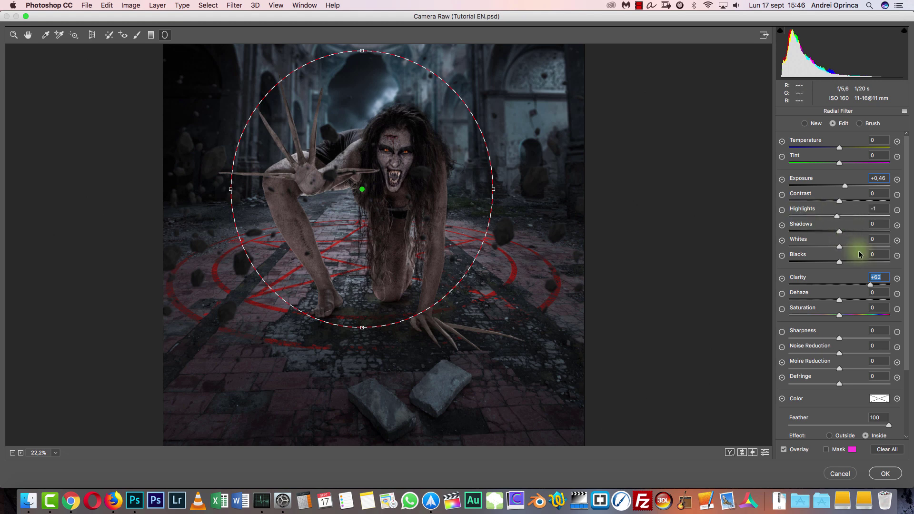
{"action": "left_click", "coordinate": [813, 246]}
{"action": "left_click_drag", "start_coordinate": [362, 190], "coordinate": [372, 199]}
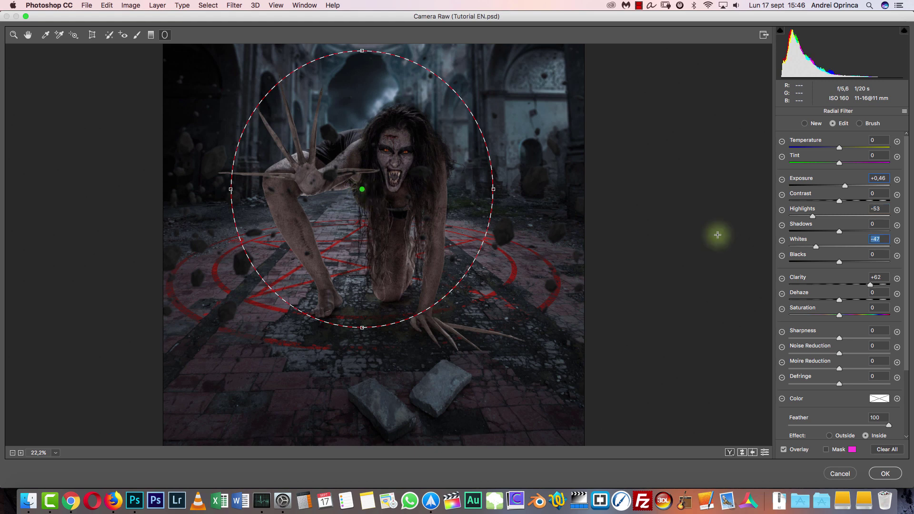
{"action": "left_click", "coordinate": [863, 246]}
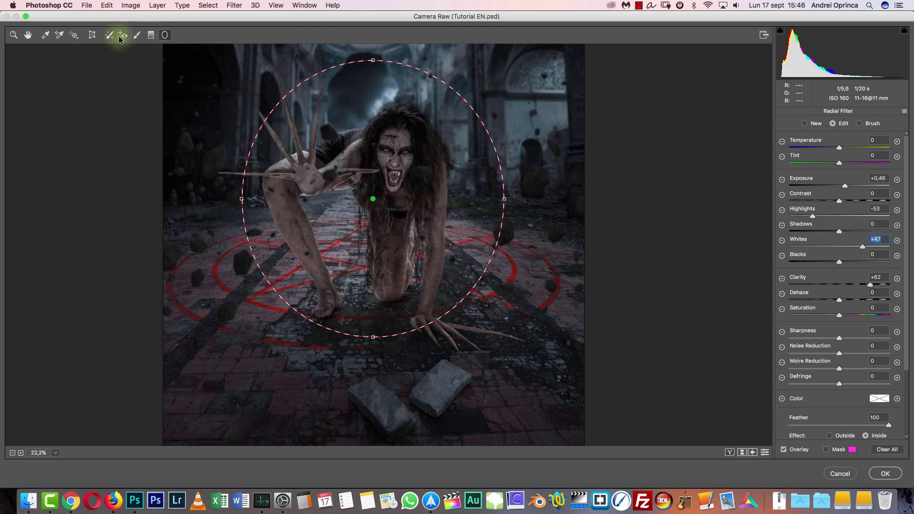
Reset the Adjustment Brush corrections and paint the monster's legs and arms with Exposure -0.25
{"action": "left_click", "coordinate": [137, 35]}
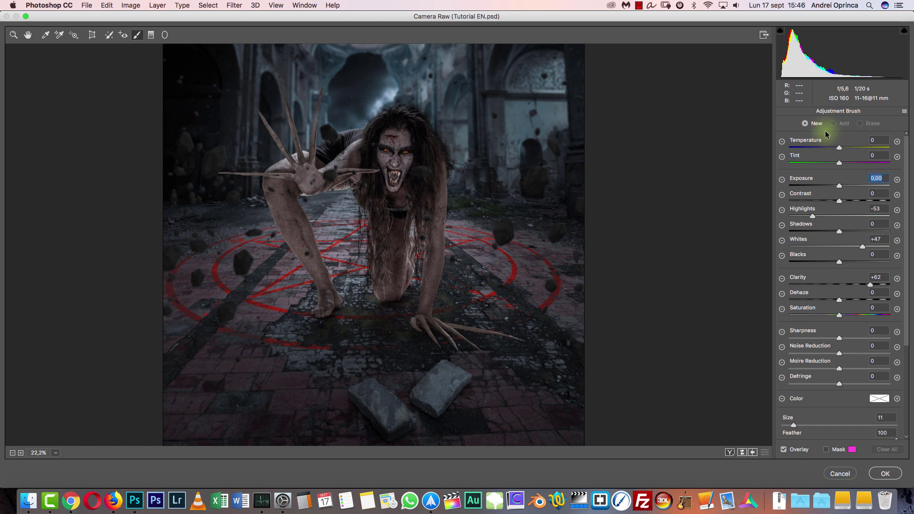
{"action": "left_click", "coordinate": [904, 111]}
{"action": "left_click", "coordinate": [863, 133]}
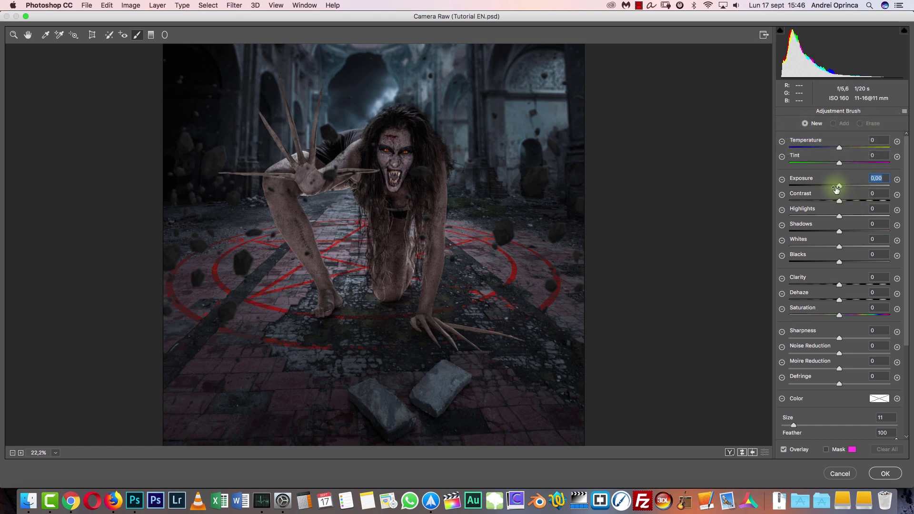
{"action": "mouse_move", "coordinate": [277, 202]}
{"action": "left_mouse_down"}
{"action": "mouse_move", "coordinate": [312, 265]}
{"action": "mouse_move", "coordinate": [316, 302]}
{"action": "mouse_move", "coordinate": [286, 204]}
{"action": "mouse_move", "coordinate": [294, 164]}
{"action": "mouse_move", "coordinate": [294, 213]}
{"action": "mouse_move", "coordinate": [314, 274]}
{"action": "left_mouse_up"}
{"action": "left_click_drag", "start_coordinate": [434, 194], "coordinate": [425, 302]}
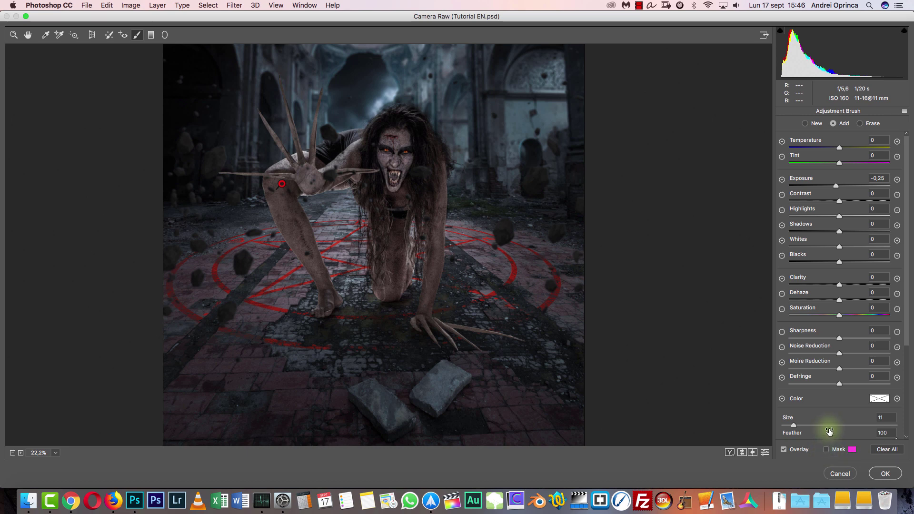
Check the Adjustment Brush settings and the painted coverage by temporarily showing the mask overlay
{"action": "scroll", "coordinate": [829, 431], "scroll_direction": "down", "scroll_amount": 2}
{"action": "scroll", "coordinate": [828, 354], "scroll_direction": "down", "scroll_amount": 4}
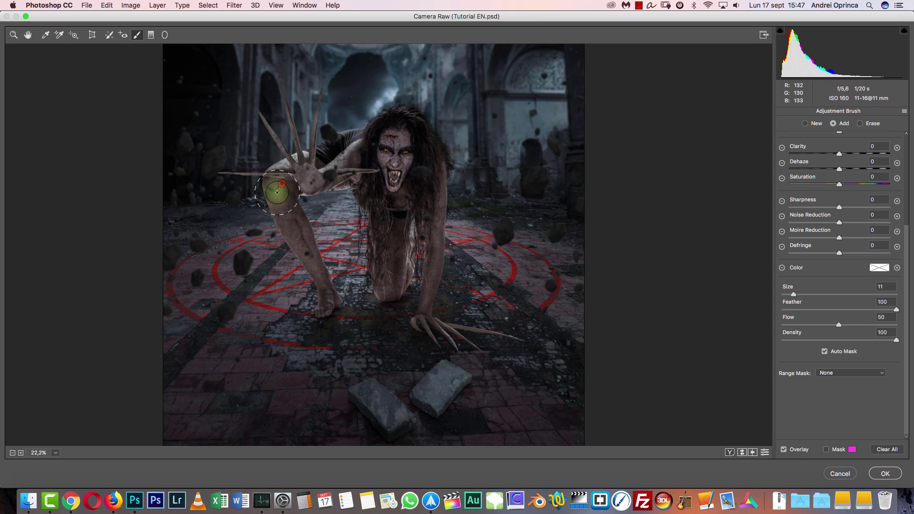
{"action": "left_click", "coordinate": [826, 449]}
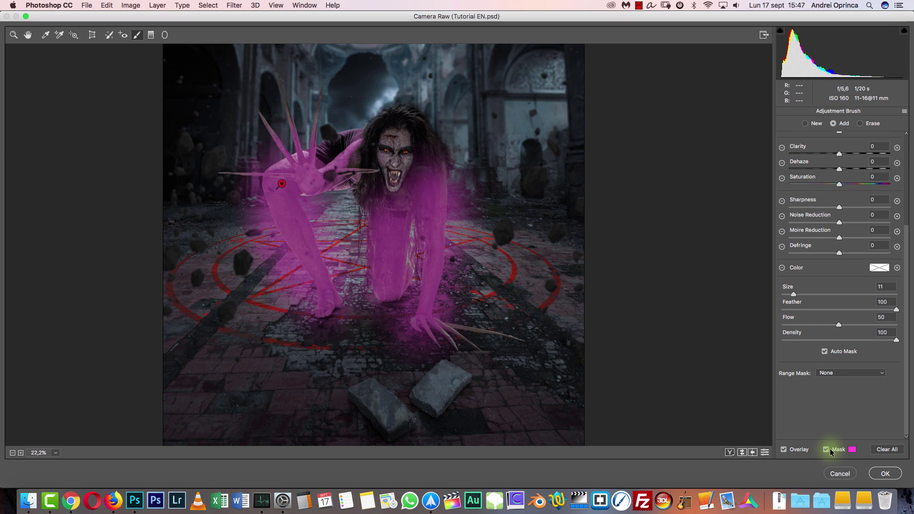
{"action": "key", "text": "y"}
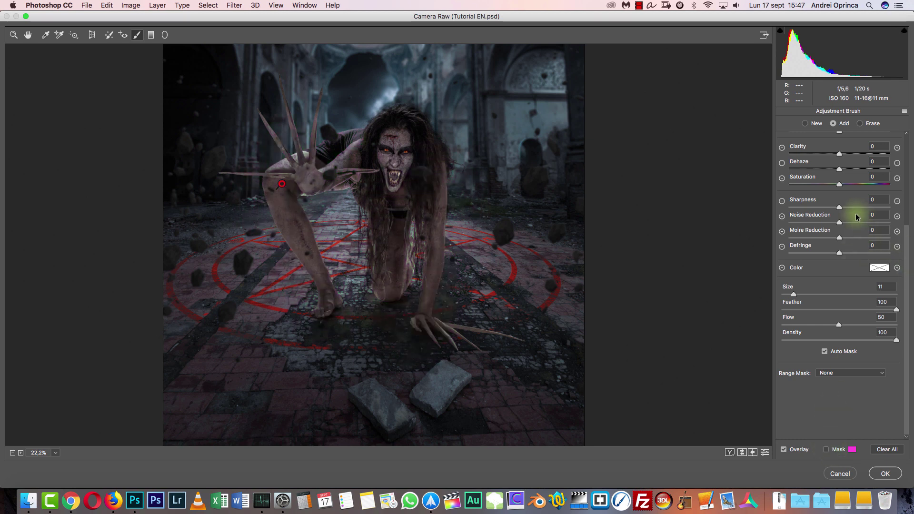
{"action": "scroll", "coordinate": [839, 203], "scroll_direction": "up", "scroll_amount": 5}
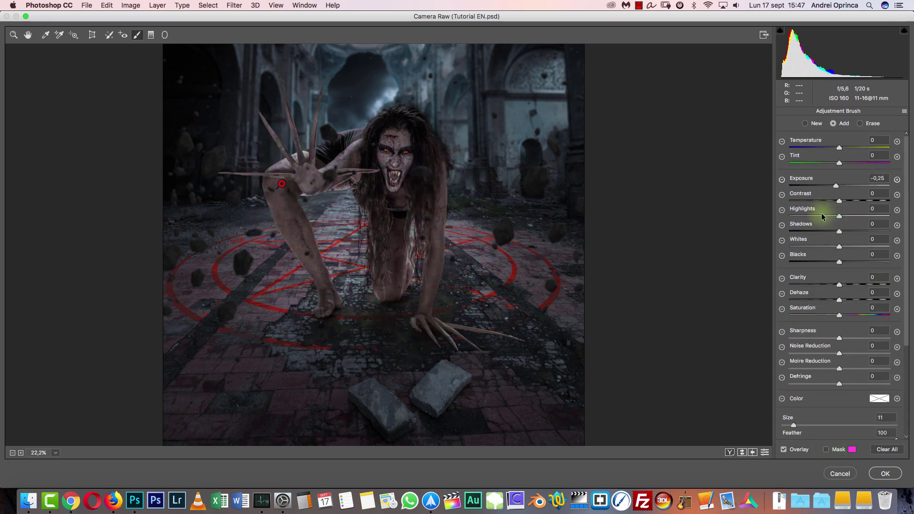
Fine-tune the Highlights of the monster's radial filter and return to the global image adjustments
{"action": "left_click_drag", "start_coordinate": [822, 216], "coordinate": [817, 216]}
{"action": "key", "text": "j"}
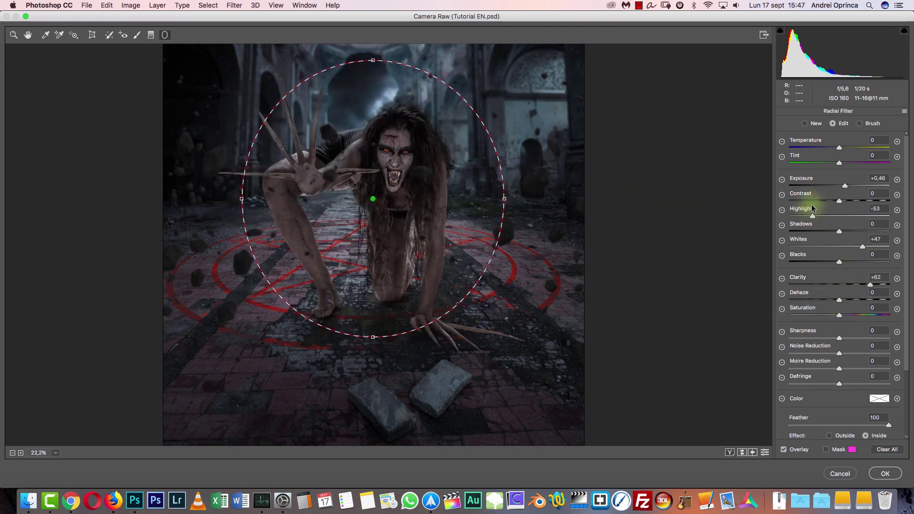
{"action": "left_click_drag", "start_coordinate": [838, 217], "coordinate": [834, 216]}
{"action": "key", "text": "Down"}
{"action": "key", "text": "Down"}
{"action": "key", "text": "Down"}
{"action": "key", "text": "Down"}
{"action": "left_click", "coordinate": [28, 35]}
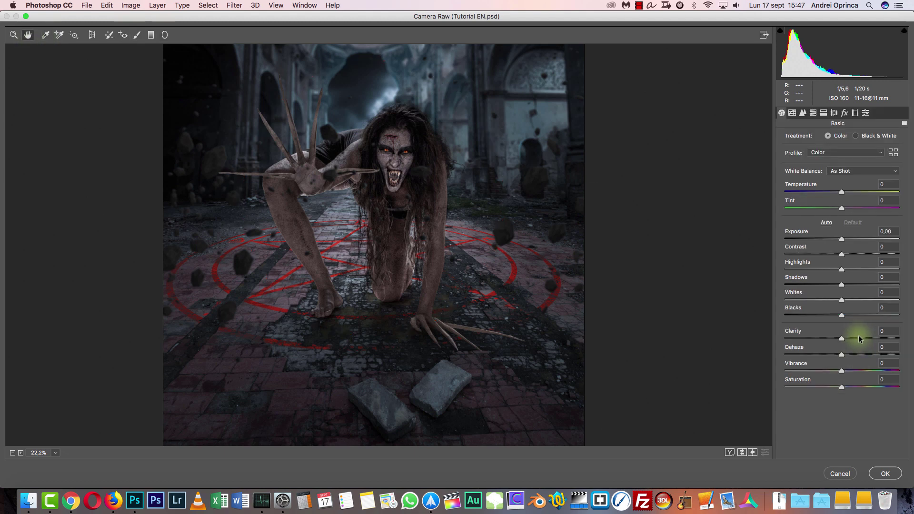
Set the overall Clarity to +19 and add a faint dark post-crop vignette with Amount -9 and Midpoint 0
{"action": "left_click_drag", "start_coordinate": [853, 337], "coordinate": [858, 339]}
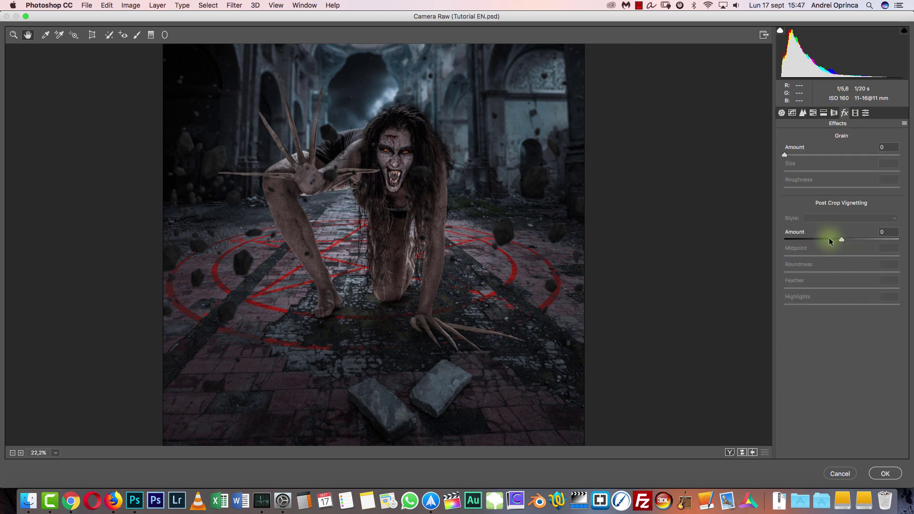
{"action": "left_click", "coordinate": [844, 239]}
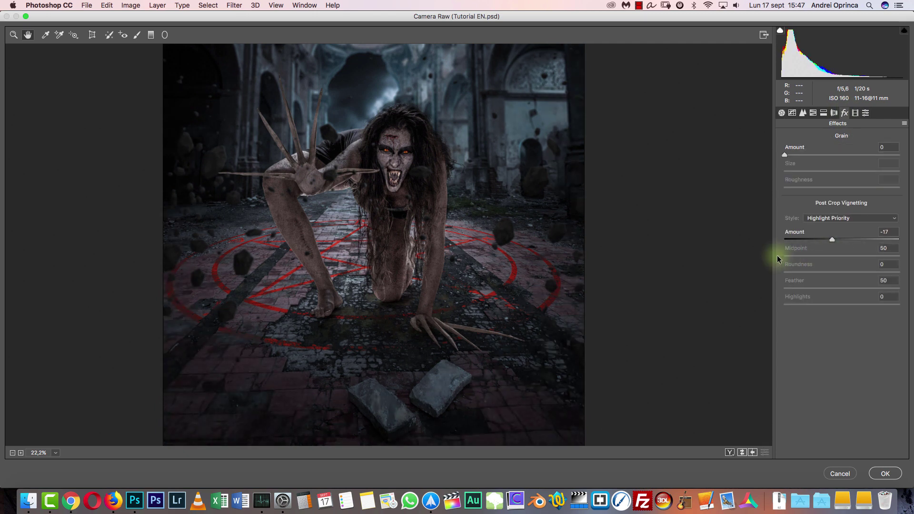
{"action": "left_click", "coordinate": [843, 240]}
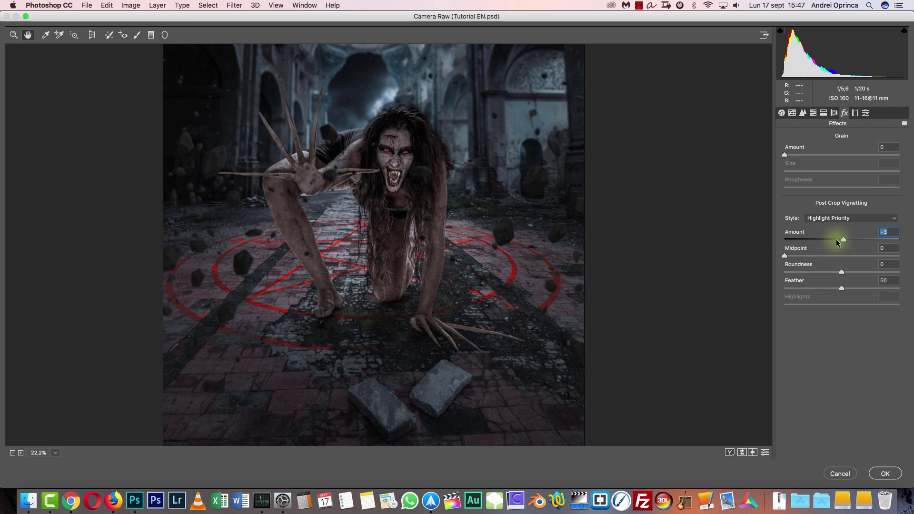
{"action": "type", "text": "-8"}
{"action": "key", "text": "Tab"}
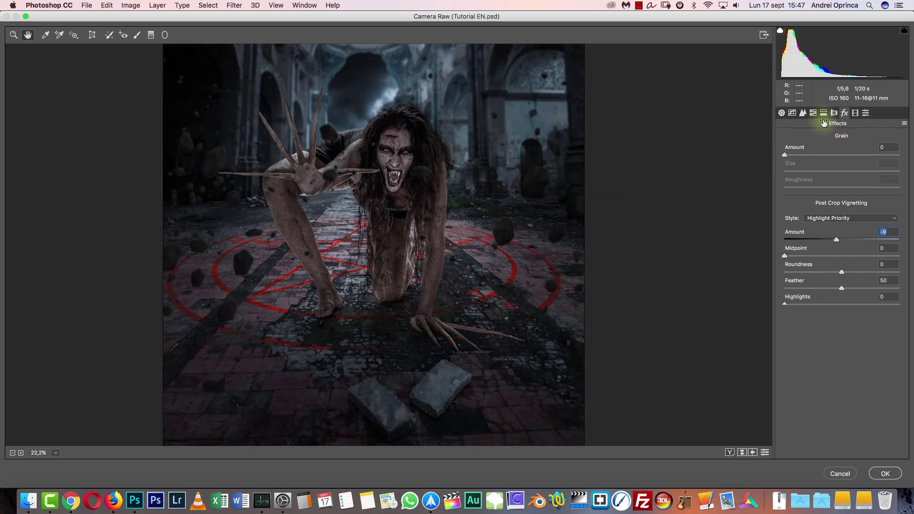
In the HSL adjustments, shift the Reds hue slightly toward magenta and lower the Reds luminance to -58
{"action": "left_click", "coordinate": [813, 113]}
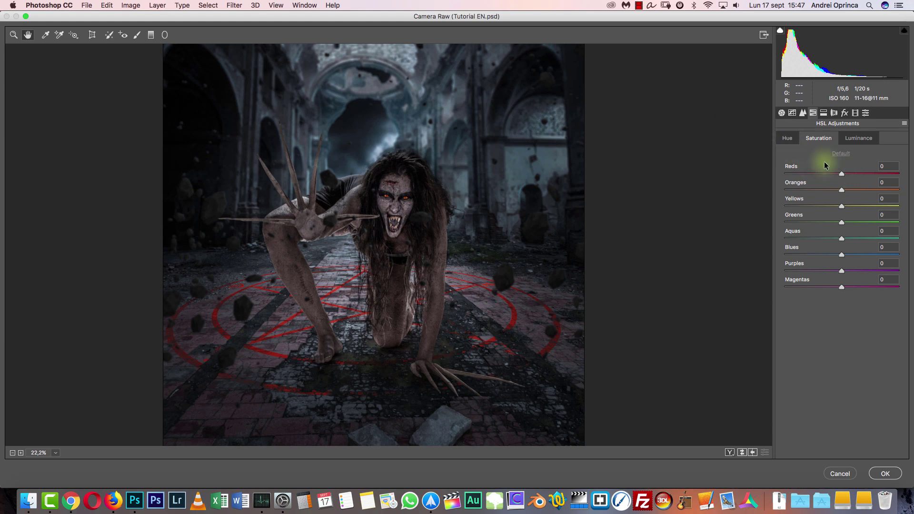
{"action": "left_click", "coordinate": [787, 138]}
{"action": "mouse_move", "coordinate": [841, 174]}
{"action": "left_mouse_down"}
{"action": "mouse_move", "coordinate": [834, 178]}
{"action": "mouse_move", "coordinate": [852, 149]}
{"action": "mouse_move", "coordinate": [849, 175]}
{"action": "mouse_move", "coordinate": [827, 176]}
{"action": "left_mouse_up"}
{"action": "left_click", "coordinate": [858, 138]}
{"action": "left_click_drag", "start_coordinate": [735, 199], "coordinate": [809, 185]}
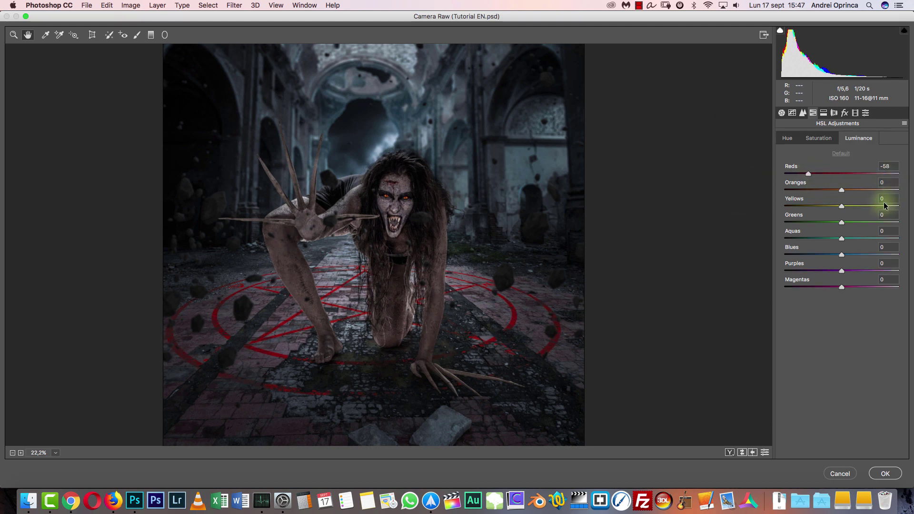
In the Basic adjustments, set Temperature -7, Vibrance -28, Saturation +20, Shadows -26 and Highlights -38
{"action": "left_click", "coordinate": [781, 112]}
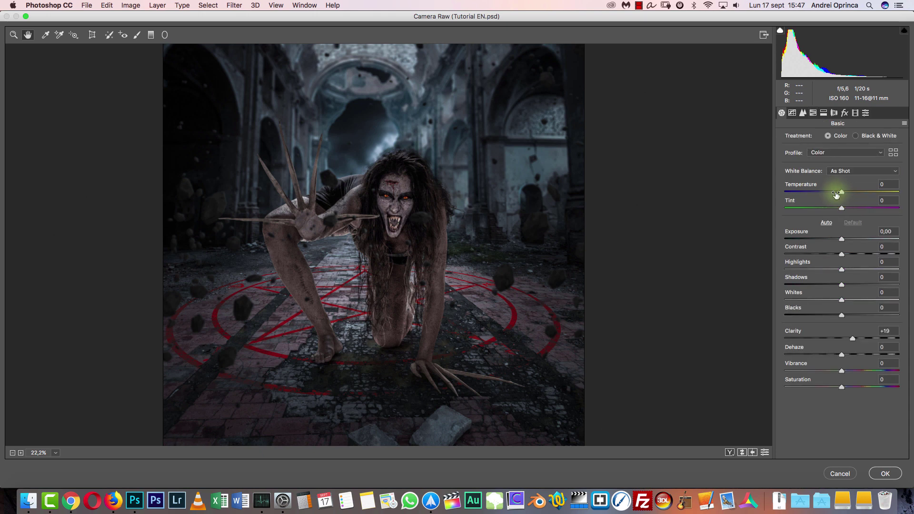
{"action": "left_click_drag", "start_coordinate": [838, 194], "coordinate": [839, 193]}
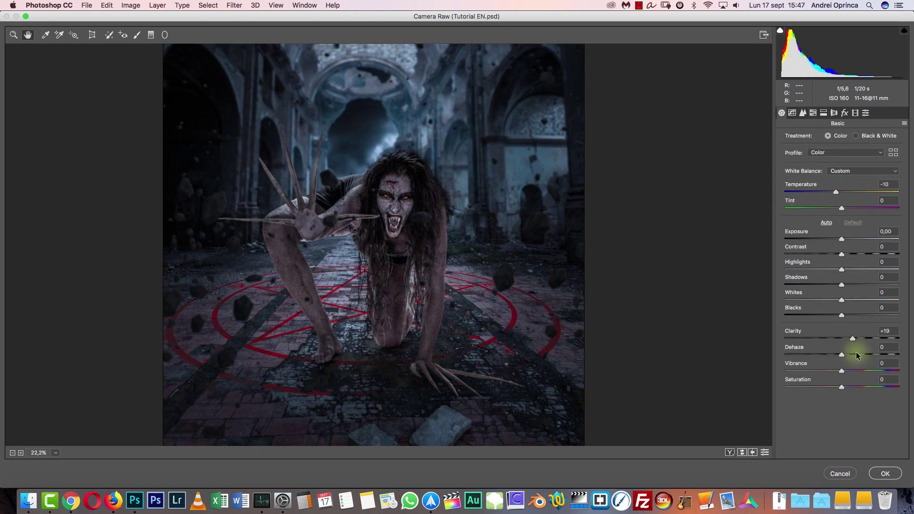
{"action": "left_click", "coordinate": [824, 370]}
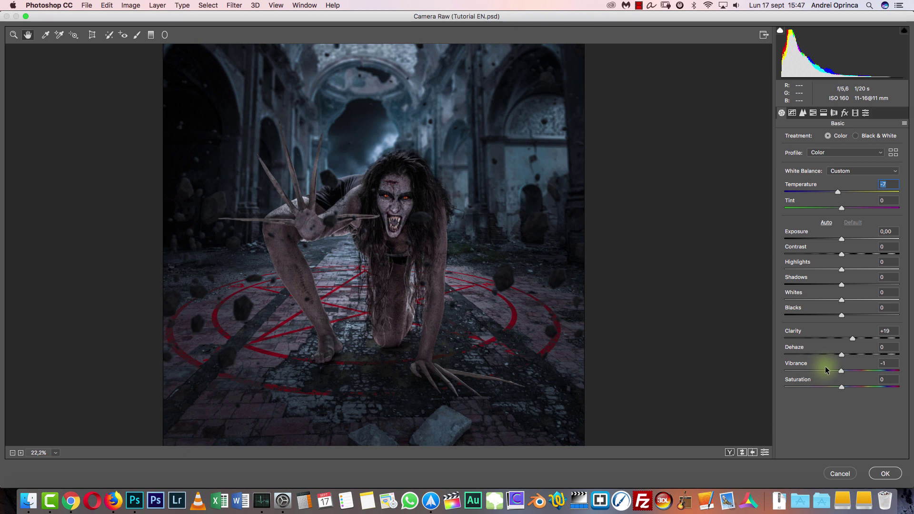
{"action": "left_click", "coordinate": [854, 387]}
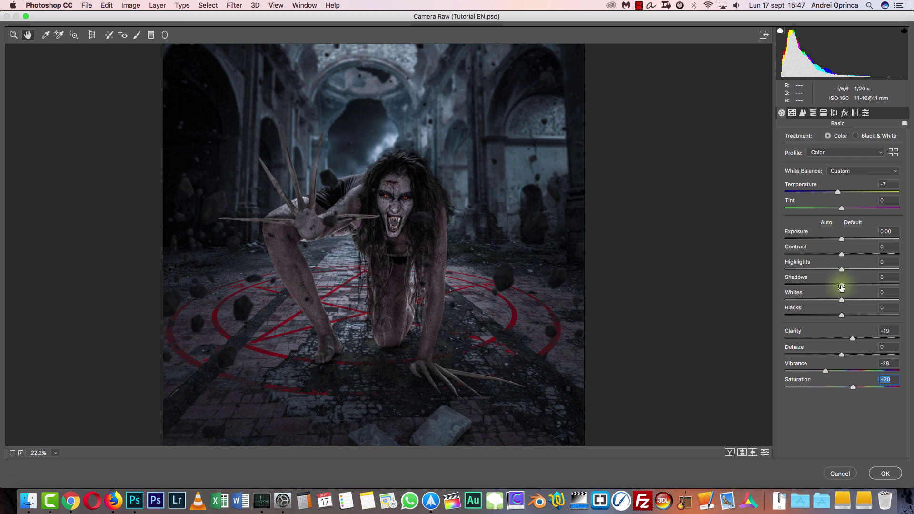
{"action": "left_click_drag", "start_coordinate": [822, 286], "coordinate": [824, 286]}
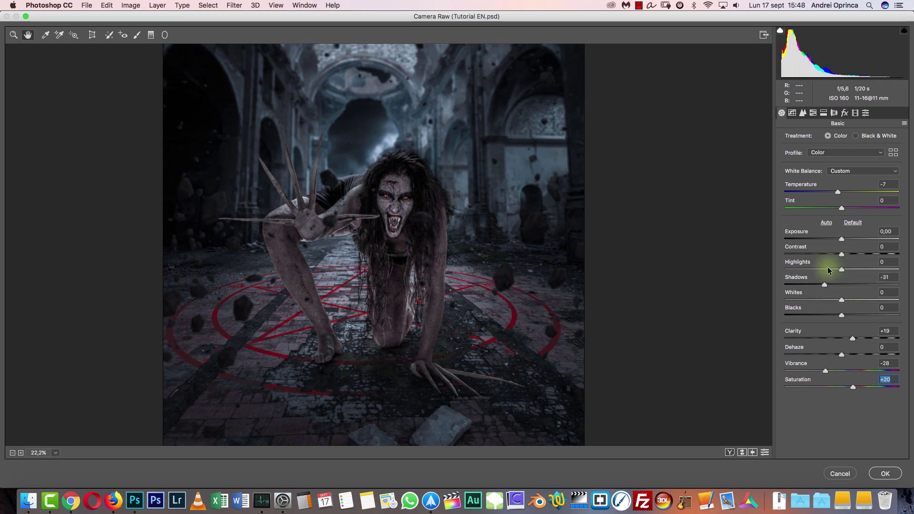
{"action": "left_click", "coordinate": [817, 268]}
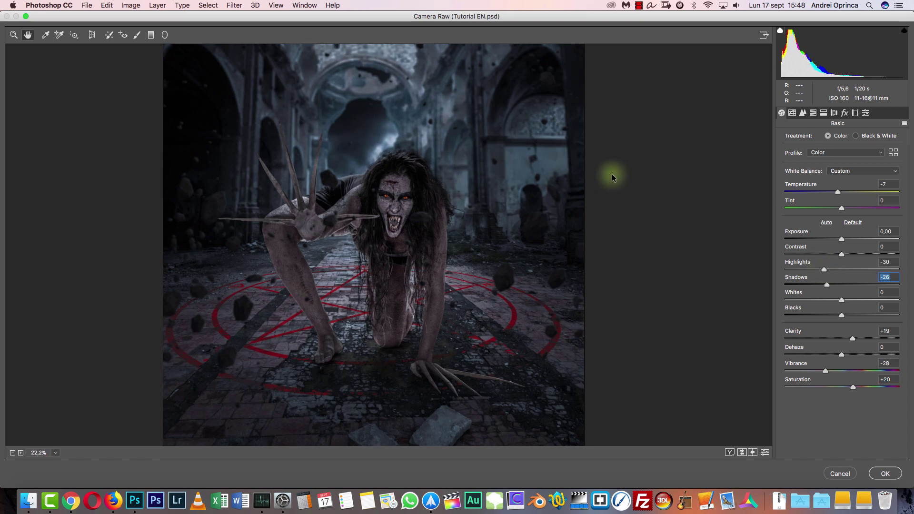
Darken the upper scene with a Graduated Filter at Exposure -0.75 fading out at the monster's chest, and apply the Camera Raw filter
{"action": "left_click", "coordinate": [150, 36]}
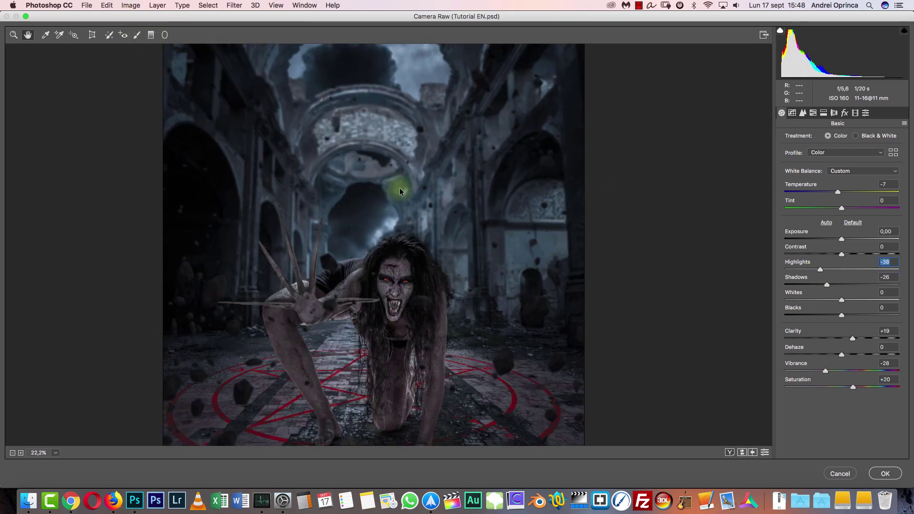
{"action": "left_click_drag", "start_coordinate": [403, 187], "coordinate": [403, 285]}
{"action": "left_click", "coordinate": [901, 111]}
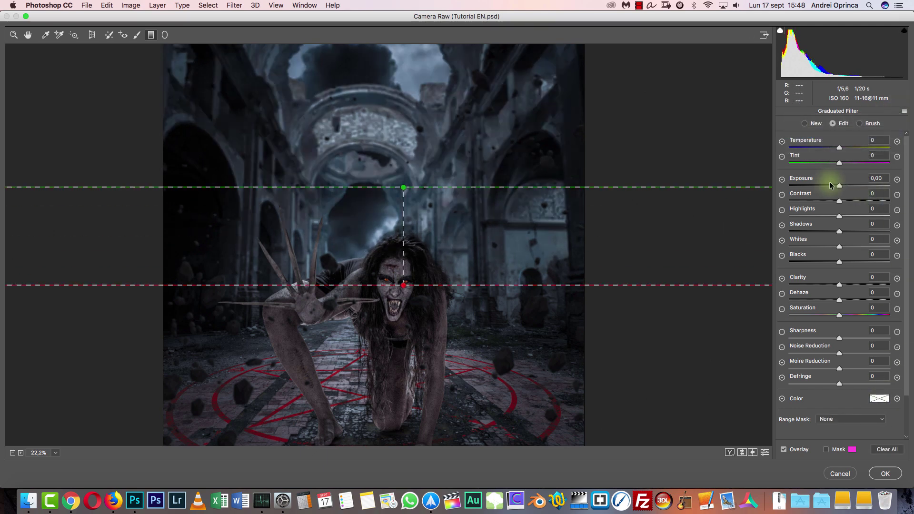
{"action": "left_click", "coordinate": [829, 185]}
{"action": "left_click_drag", "start_coordinate": [426, 285], "coordinate": [423, 379]}
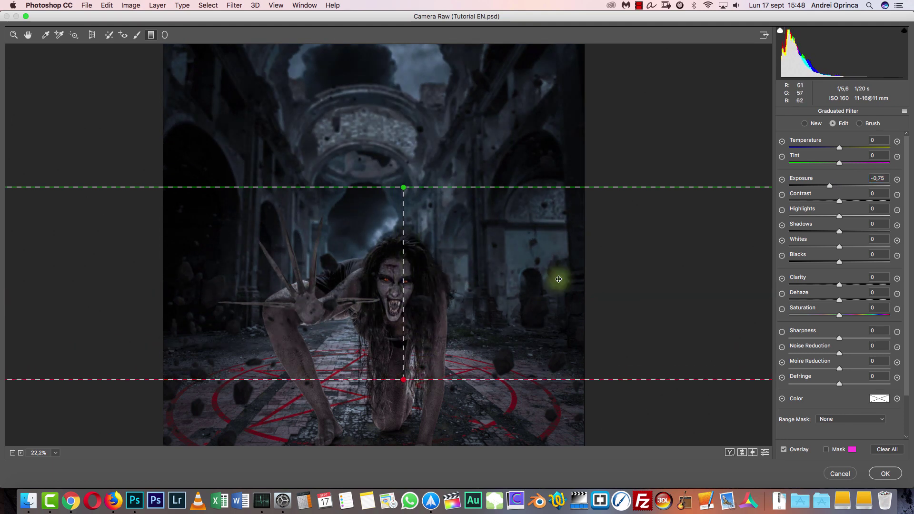
{"action": "left_click", "coordinate": [28, 34]}
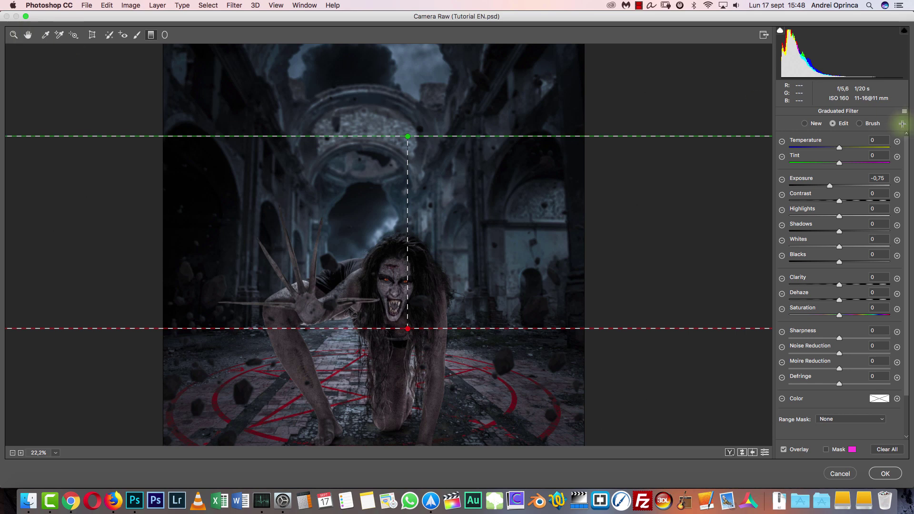
{"action": "left_click", "coordinate": [884, 474]}
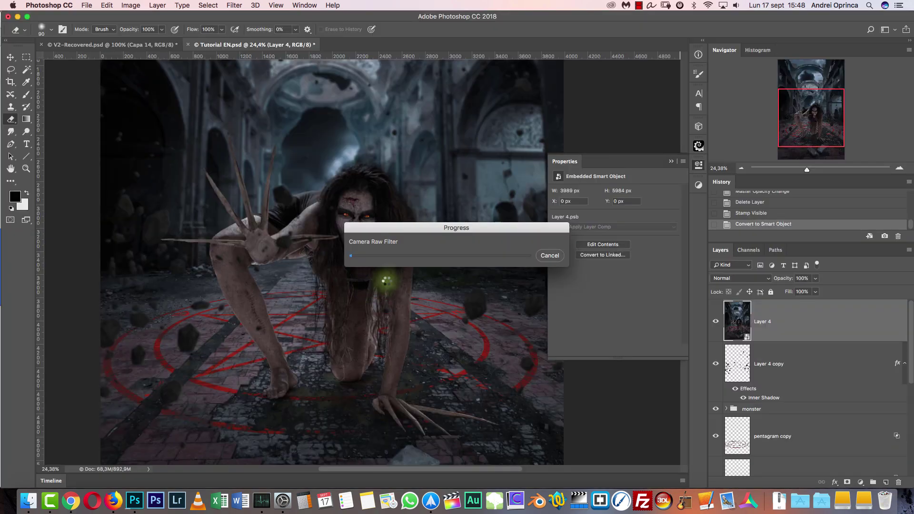
Compare the image with and without the Camera Raw result by toggling Layer 4's visibility
{"action": "scroll", "coordinate": [442, 294], "scroll_direction": "down", "scroll_amount": 2}
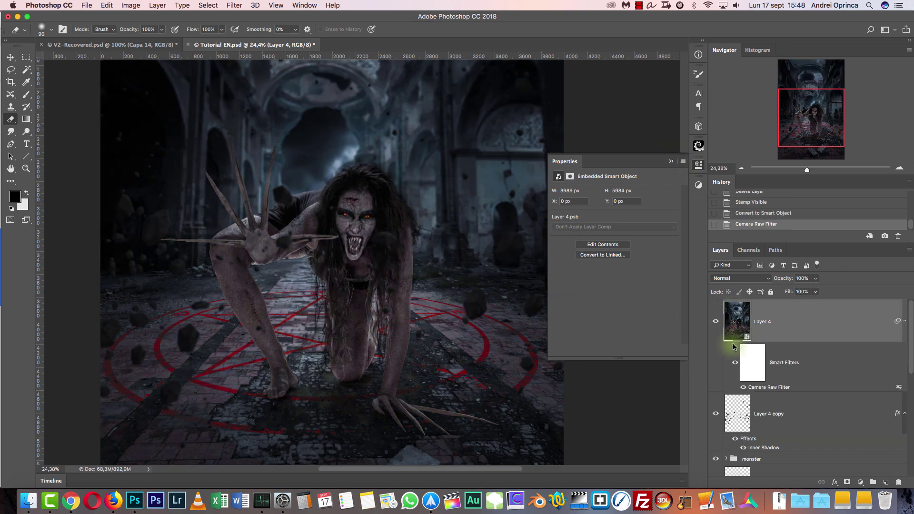
{"action": "left_click", "coordinate": [717, 320]}
{"action": "scroll", "coordinate": [533, 358], "scroll_direction": "down", "scroll_amount": 2}
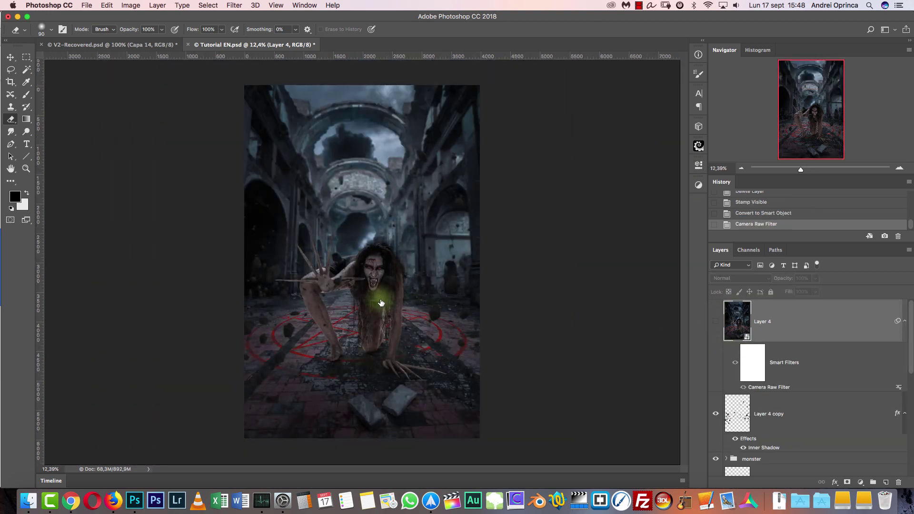
{"action": "scroll", "coordinate": [339, 334], "scroll_direction": "up", "scroll_amount": 2}
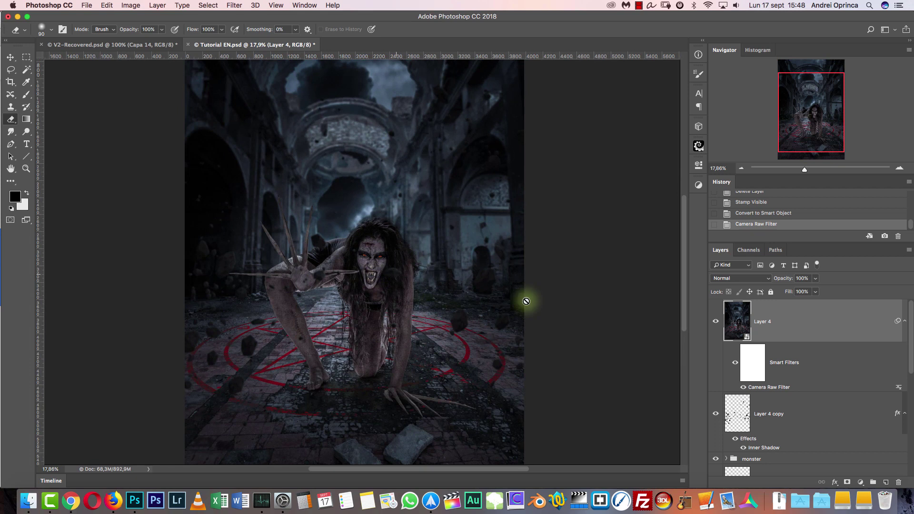
Add a Color Lookup adjustment layer above Layer 4 and load the PSDBox-PA23.cube 3D LUT
{"action": "left_click", "coordinate": [861, 479]}
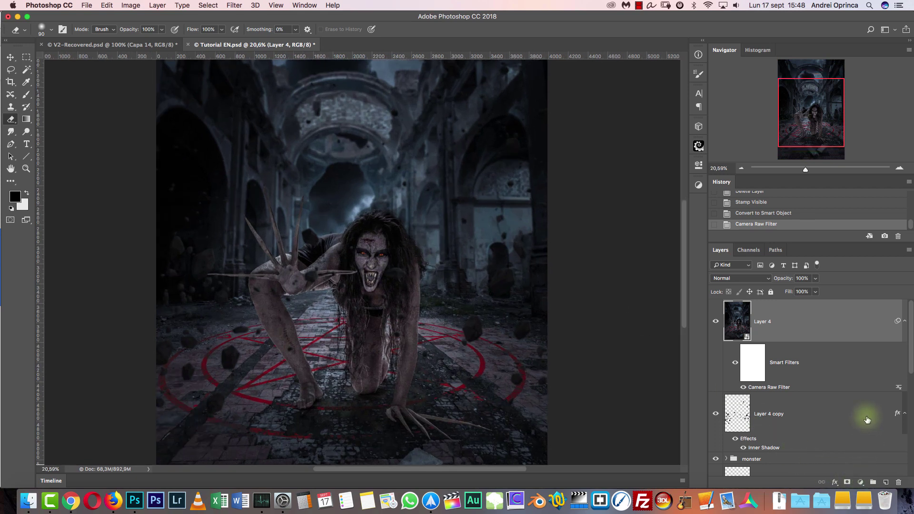
{"action": "key", "text": "Up"}
{"action": "key", "text": "Return"}
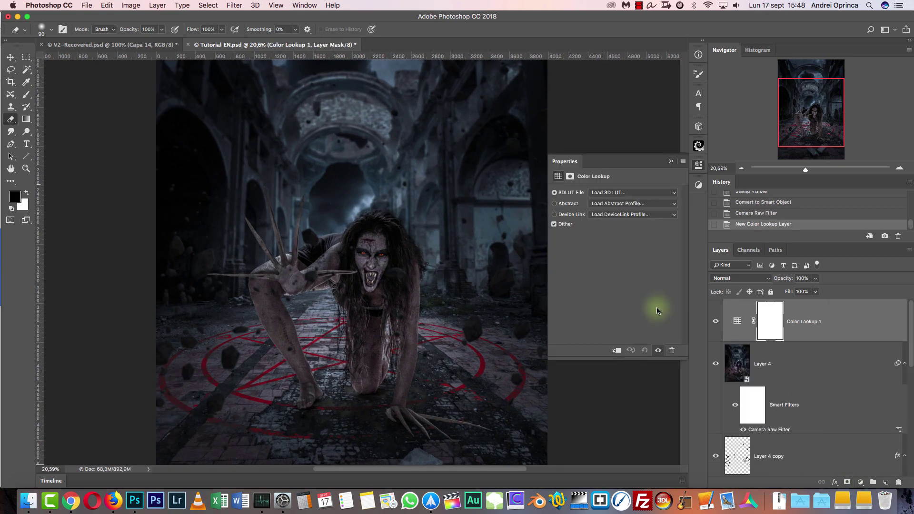
{"action": "left_click", "coordinate": [633, 192]}
{"action": "scroll", "coordinate": [652, 290], "scroll_direction": "down", "scroll_amount": 5}
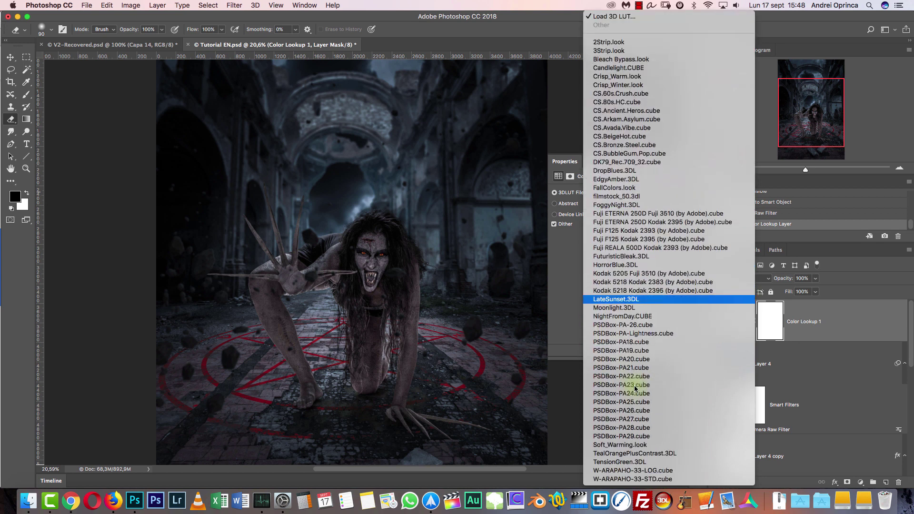
{"action": "key", "text": "Down"}
{"action": "key", "text": "Down"}
{"action": "key", "text": "Down"}
{"action": "key", "text": "Down"}
{"action": "key", "text": "Down"}
{"action": "key", "text": "Down"}
{"action": "key", "text": "Down"}
{"action": "key", "text": "Down"}
{"action": "key", "text": "Down"}
{"action": "key", "text": "Down"}
{"action": "key", "text": "Down"}
{"action": "key", "text": "Return"}
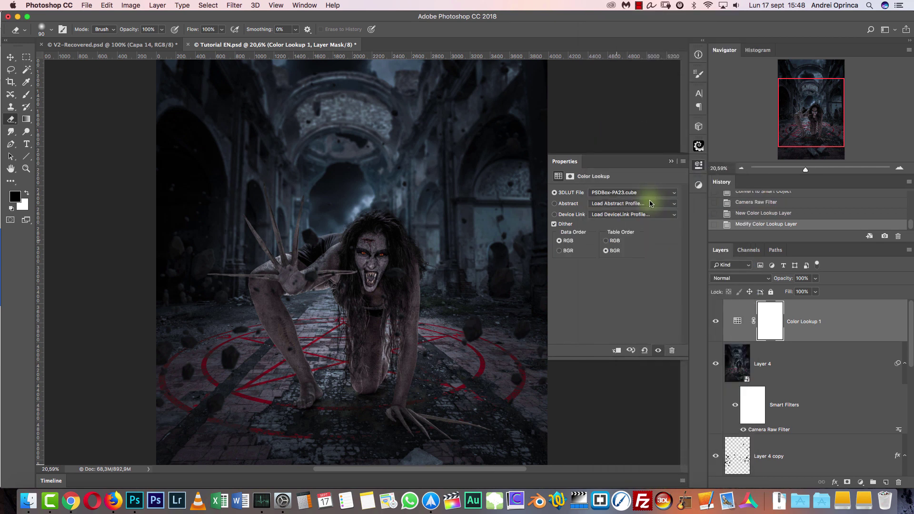
Try other 3D LUTs on the Color Lookup layer, including PSDBox-PA24, PSDBox-PA18, PSDBox-PA-Lightness and PSDBox-PA-26
{"action": "left_click", "coordinate": [647, 193]}
{"action": "left_click", "coordinate": [648, 200]}
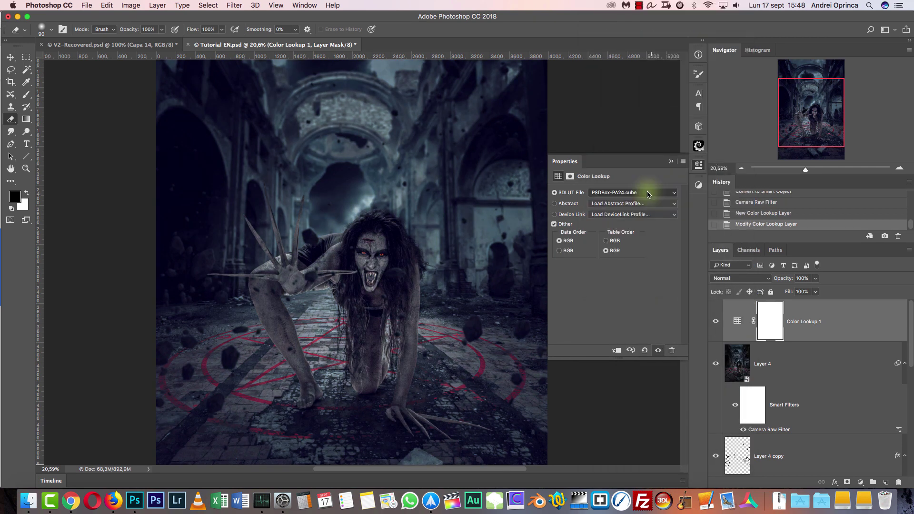
{"action": "left_click", "coordinate": [633, 192]}
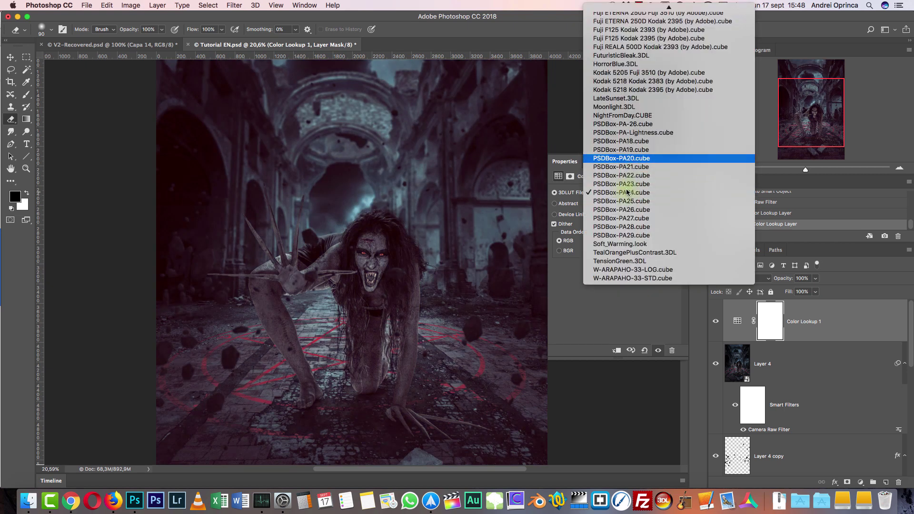
{"action": "left_click", "coordinate": [625, 195]}
{"action": "left_click", "coordinate": [635, 193]}
{"action": "key", "text": "Up"}
{"action": "key", "text": "Up"}
{"action": "key", "text": "Return"}
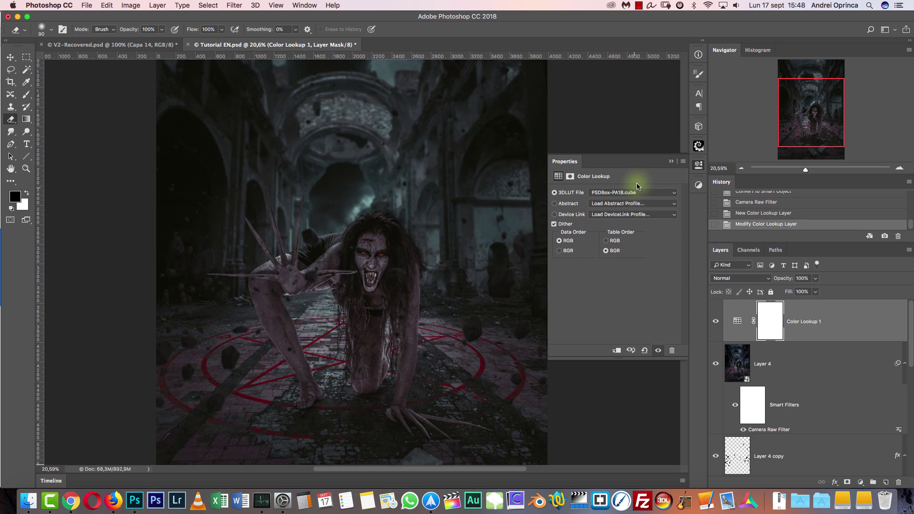
{"action": "left_click", "coordinate": [636, 192]}
{"action": "left_click", "coordinate": [626, 186]}
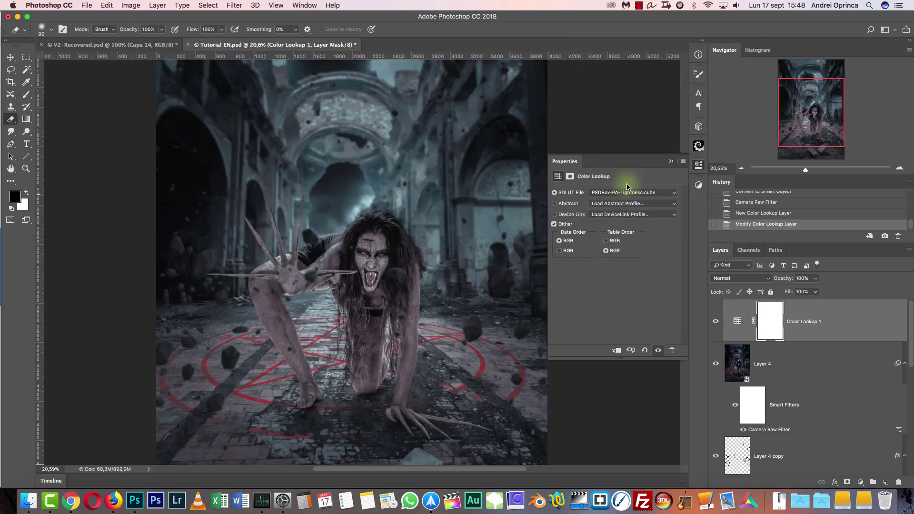
{"action": "left_click", "coordinate": [627, 187]}
{"action": "left_click", "coordinate": [628, 183]}
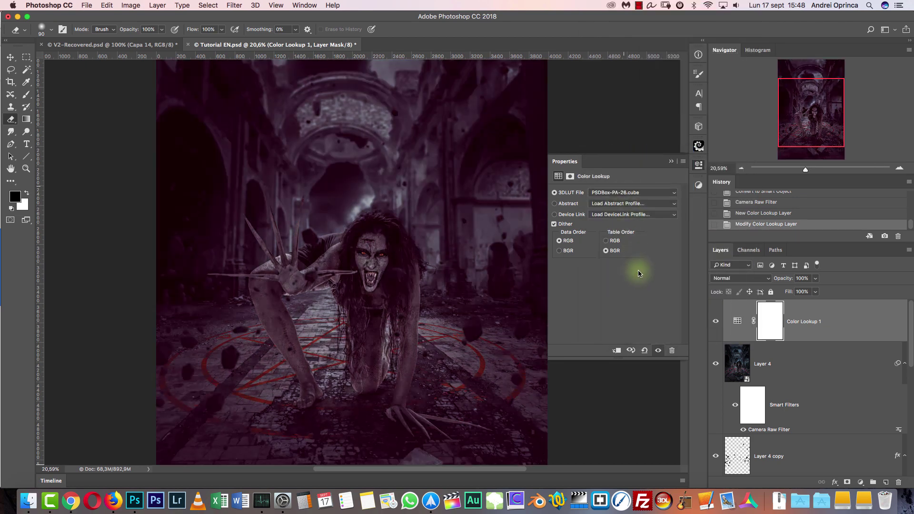
Load the PSDBox-PA27.cube 3D LUT and lower the Color Lookup layer's opacity to 35%
{"action": "left_click", "coordinate": [633, 193]}
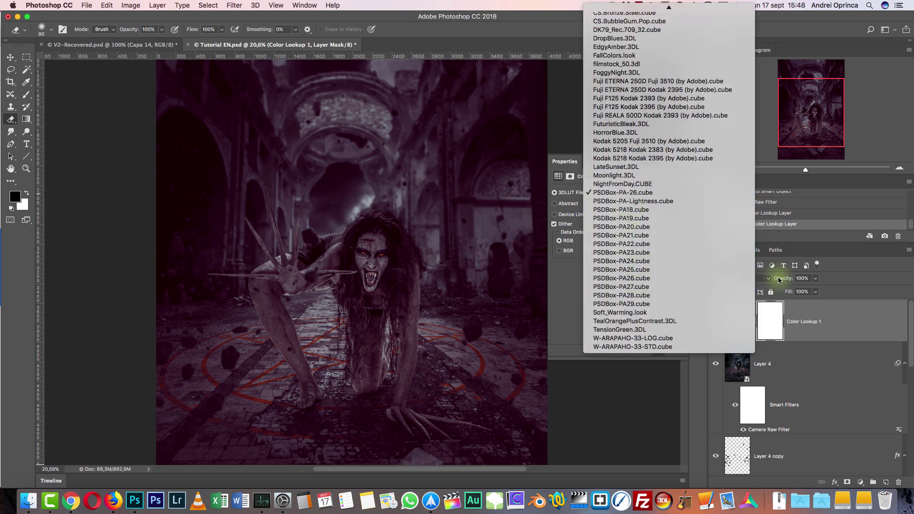
{"action": "left_click", "coordinate": [621, 287]}
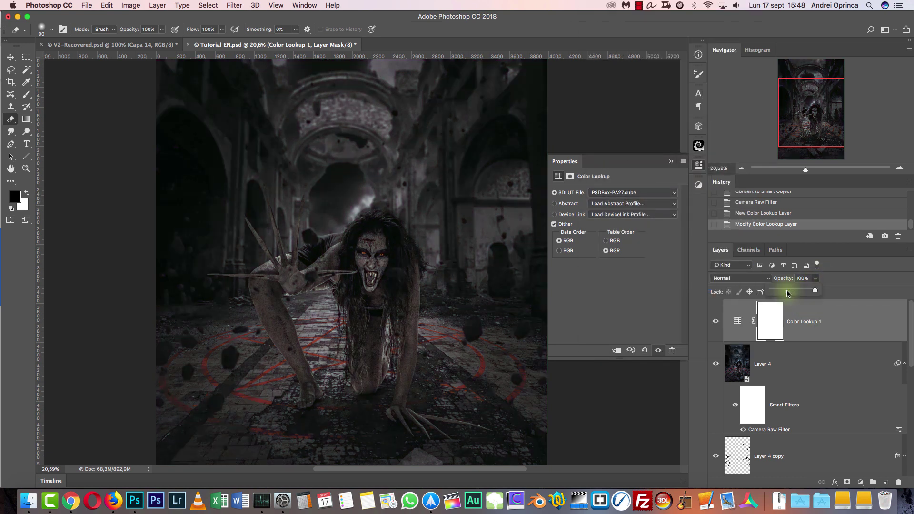
{"action": "left_click", "coordinate": [787, 290]}
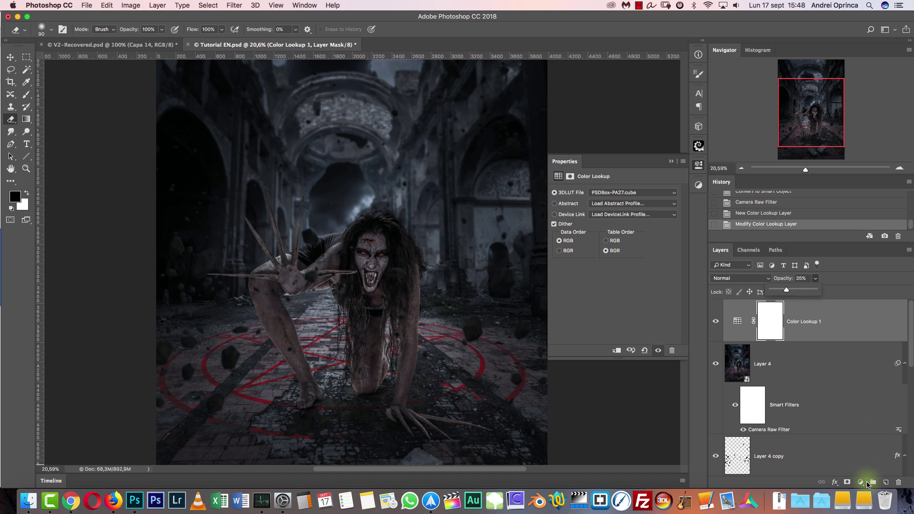
{"action": "key", "text": "super+z"}
{"action": "left_click", "coordinate": [872, 482]}
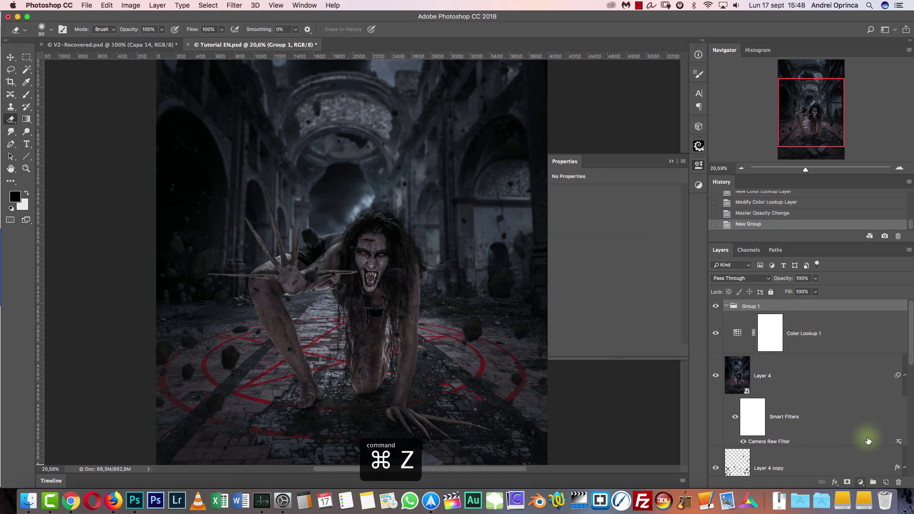
Undo the new group and add a second Color Lookup adjustment layer using the DropBlues.3DL LUT at 22% opacity
{"action": "key", "text": "super+z"}
{"action": "left_click", "coordinate": [860, 483]}
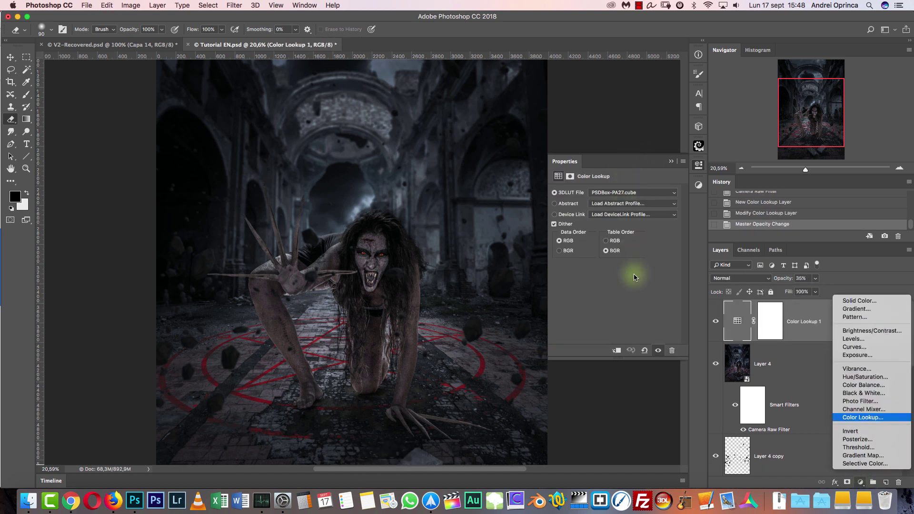
{"action": "left_click", "coordinate": [868, 417]}
{"action": "left_click", "coordinate": [631, 193]}
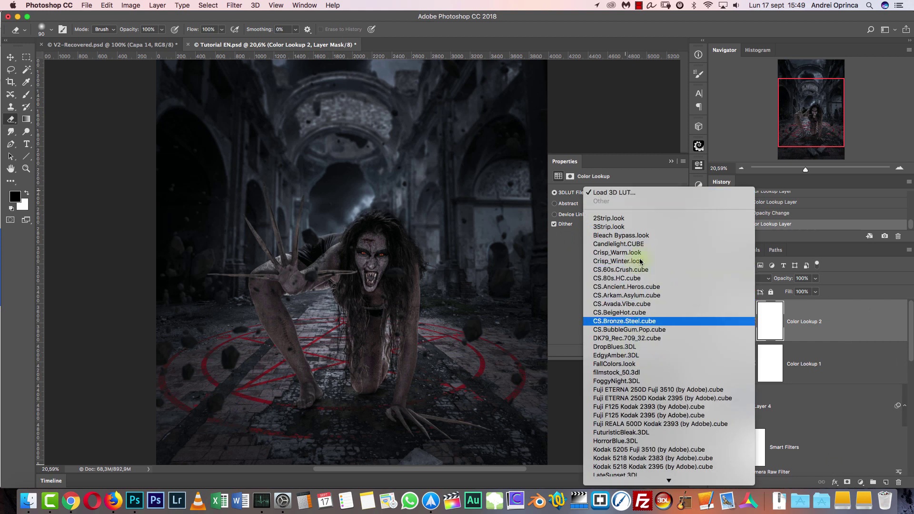
{"action": "key", "text": "Return"}
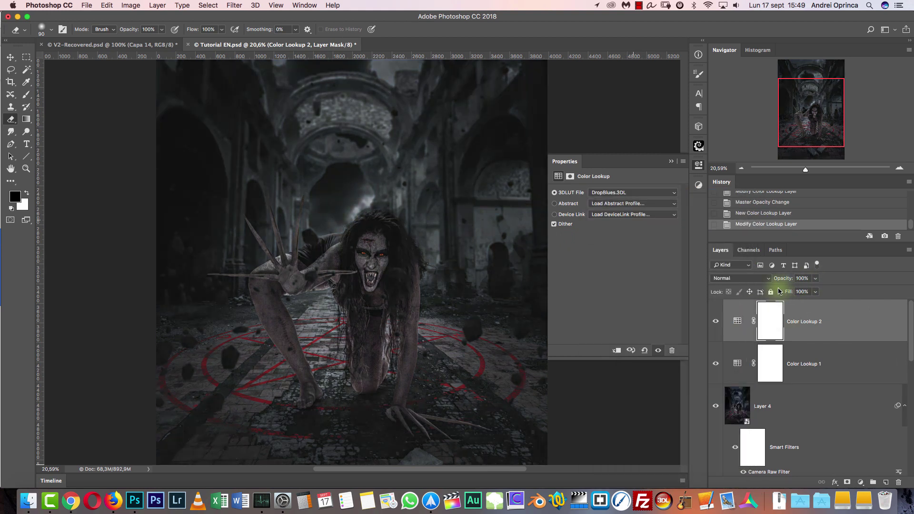
{"action": "left_click", "coordinate": [816, 278]}
{"action": "left_click_drag", "start_coordinate": [817, 289], "coordinate": [780, 290]}
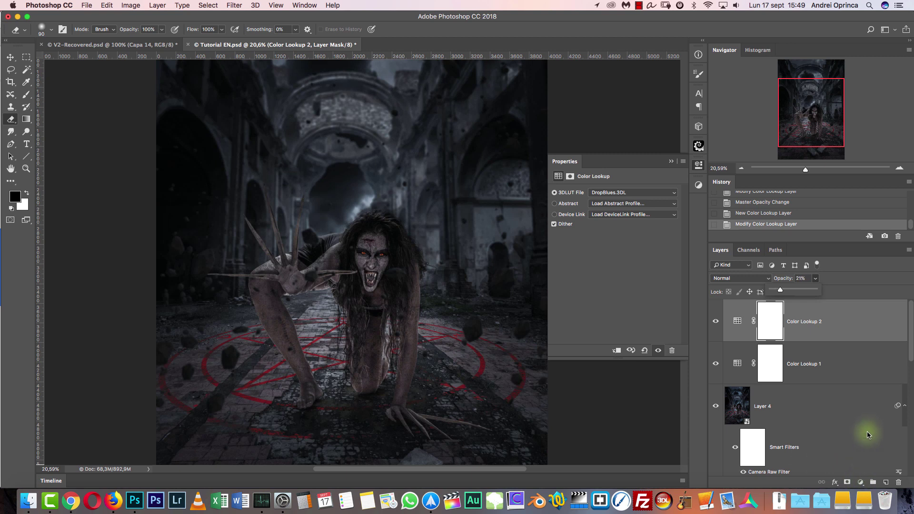
Add a third Color Lookup adjustment layer with the filmstock_50.3dl LUT and lower its opacity to 21%
{"action": "left_click", "coordinate": [859, 482]}
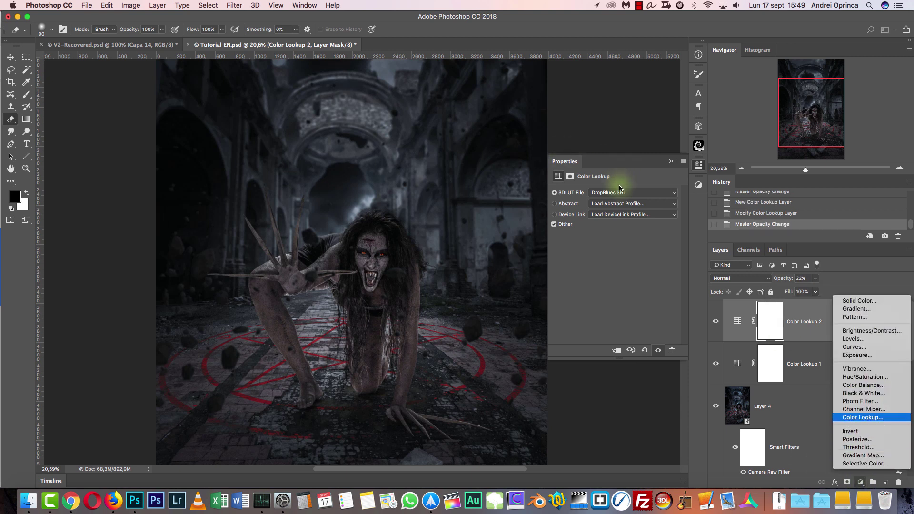
{"action": "left_click", "coordinate": [862, 417]}
{"action": "left_click", "coordinate": [621, 193]}
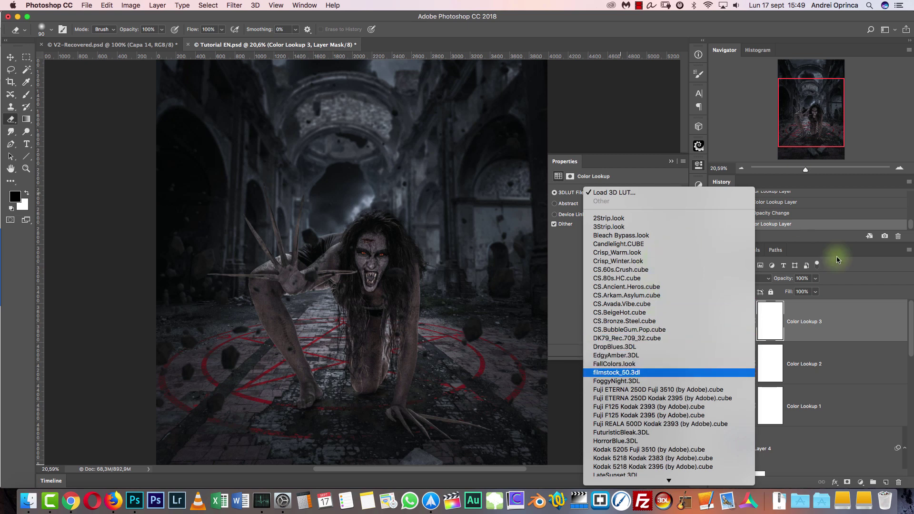
{"action": "left_click", "coordinate": [633, 374]}
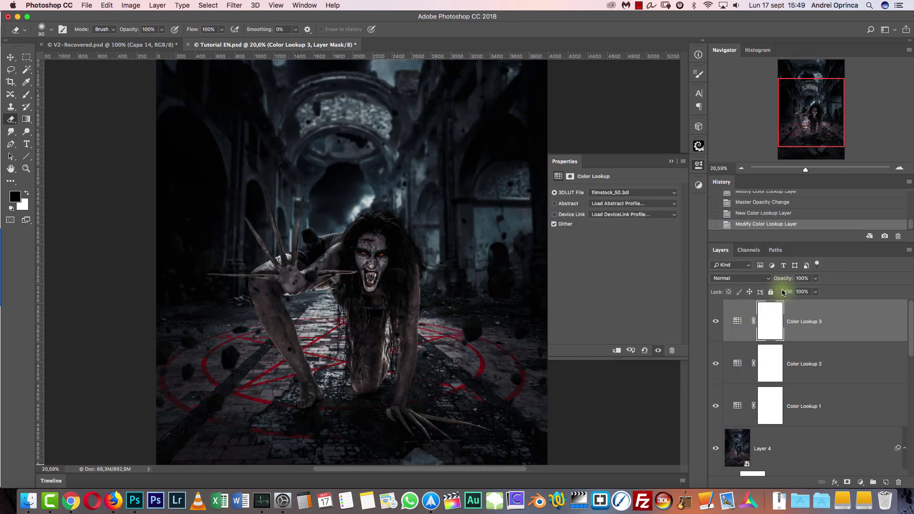
{"action": "left_click_drag", "start_coordinate": [775, 284], "coordinate": [778, 288]}
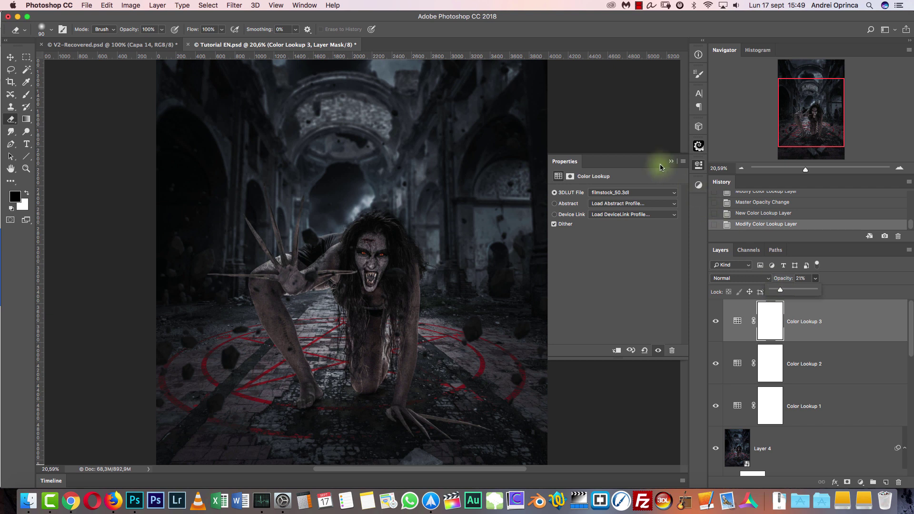
Group Layer 4 with the three Color Lookup layers and check the grading by toggling the group's visibility
{"action": "left_click", "coordinate": [817, 439], "text": "shift"}
{"action": "key", "text": "ctrl+g"}
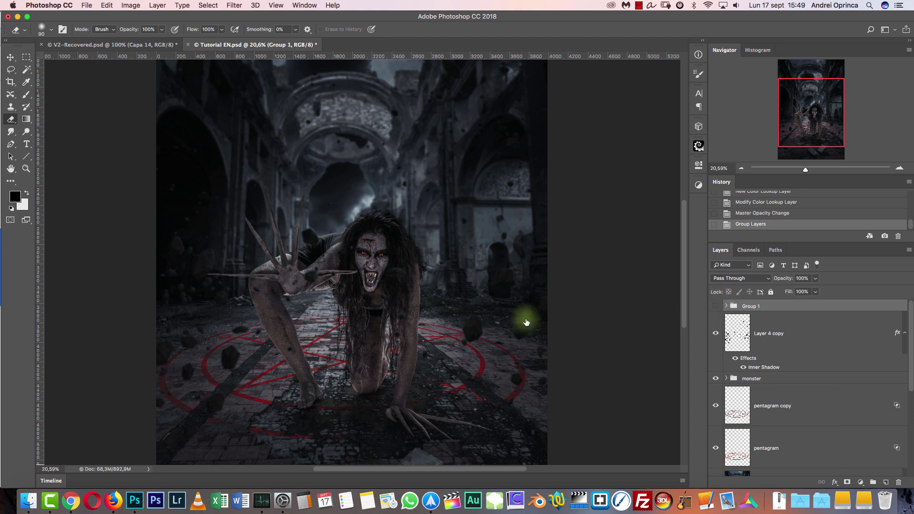
{"action": "scroll", "coordinate": [898, 169], "scroll_direction": "down", "scroll_amount": 3}
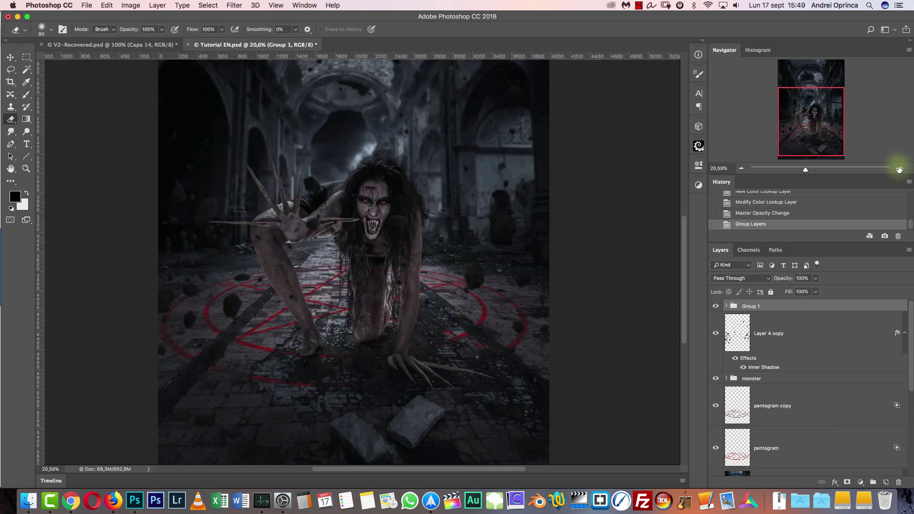
{"action": "key", "text": "super+plus"}
{"action": "key", "text": "super+plus"}
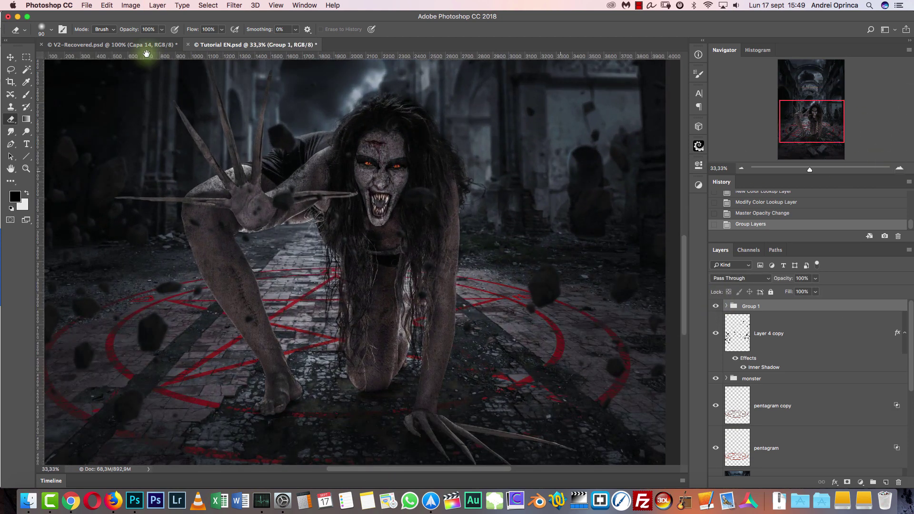
{"action": "scroll", "coordinate": [137, 42], "scroll_direction": "up", "scroll_amount": 2}
Compare the graded composite with the version in V2-Recovered.psd, examining the creature, pentagram and background in both documents
{"action": "left_click", "coordinate": [137, 42]}
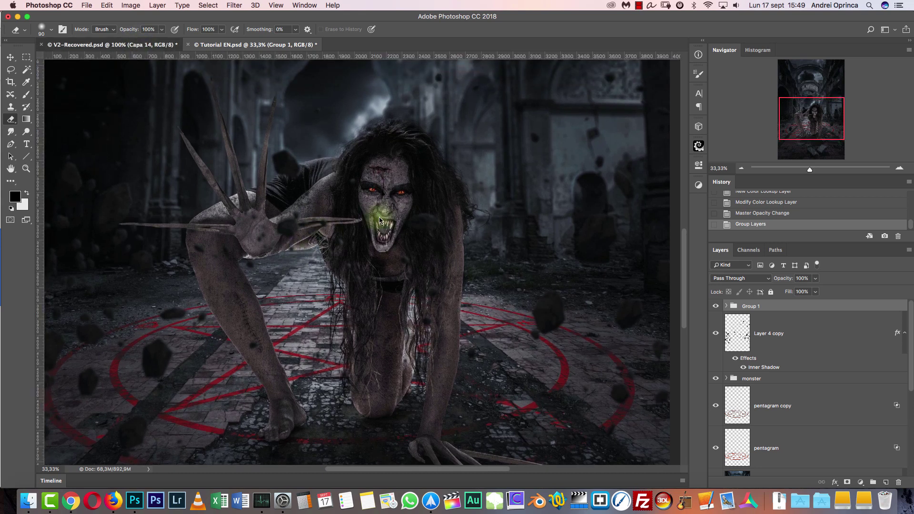
{"action": "scroll", "coordinate": [373, 213], "scroll_direction": "down", "scroll_amount": 6}
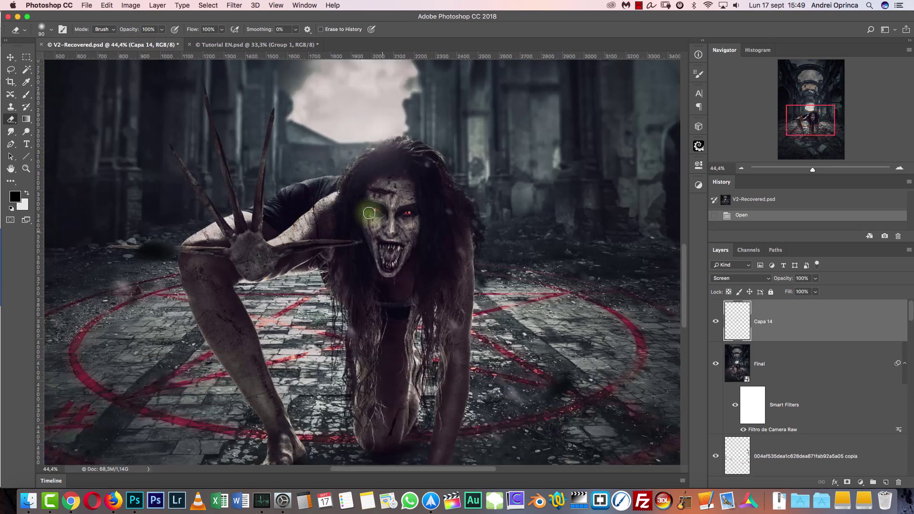
{"action": "scroll", "coordinate": [369, 213], "scroll_direction": "down", "scroll_amount": 8}
{"action": "scroll", "coordinate": [372, 200], "scroll_direction": "up", "scroll_amount": 6}
{"action": "left_click_drag", "start_coordinate": [369, 336], "coordinate": [403, 320]}
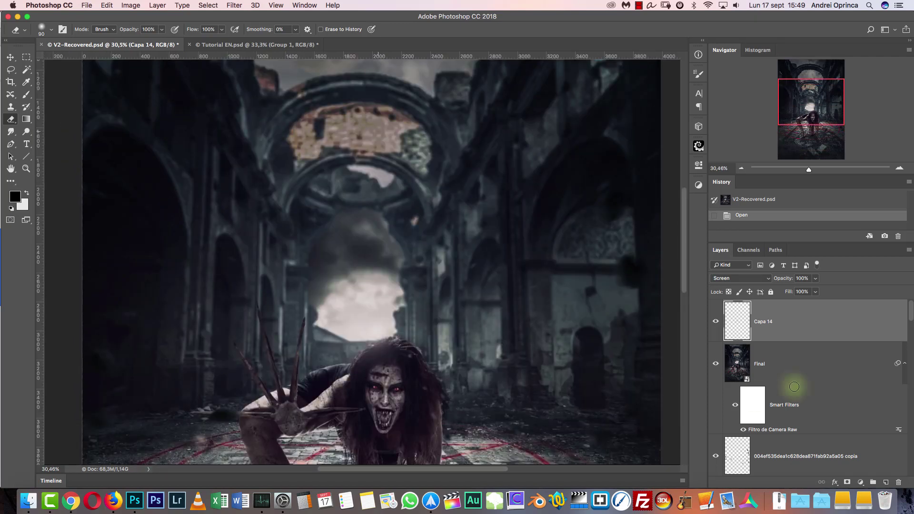
{"action": "scroll", "coordinate": [411, 91], "scroll_direction": "down", "scroll_amount": 5}
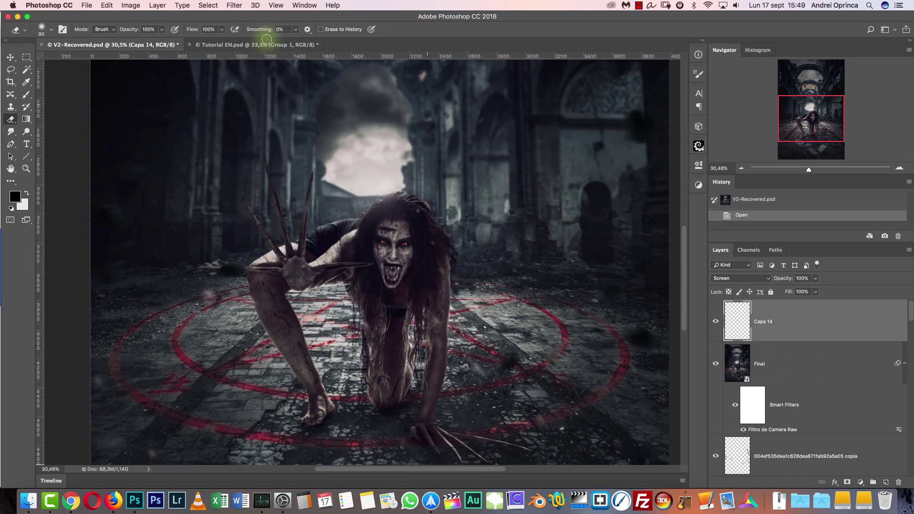
{"action": "left_click", "coordinate": [267, 43]}
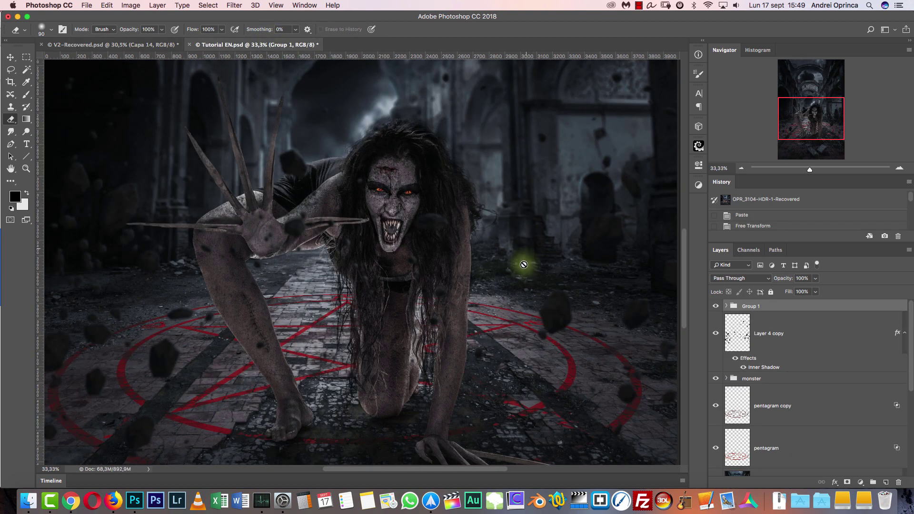
{"action": "scroll", "coordinate": [523, 264], "scroll_direction": "down", "scroll_amount": 3}
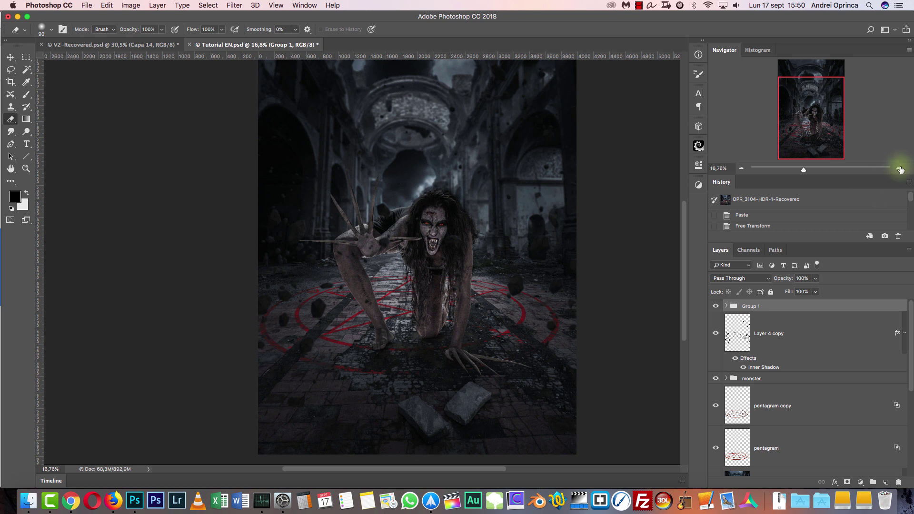
{"action": "key", "text": "super+equal"}
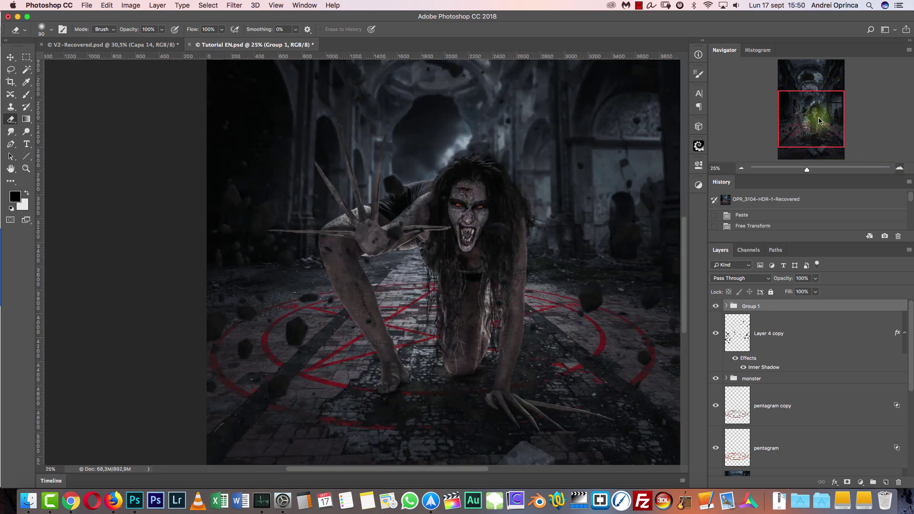
{"action": "left_click", "coordinate": [818, 117]}
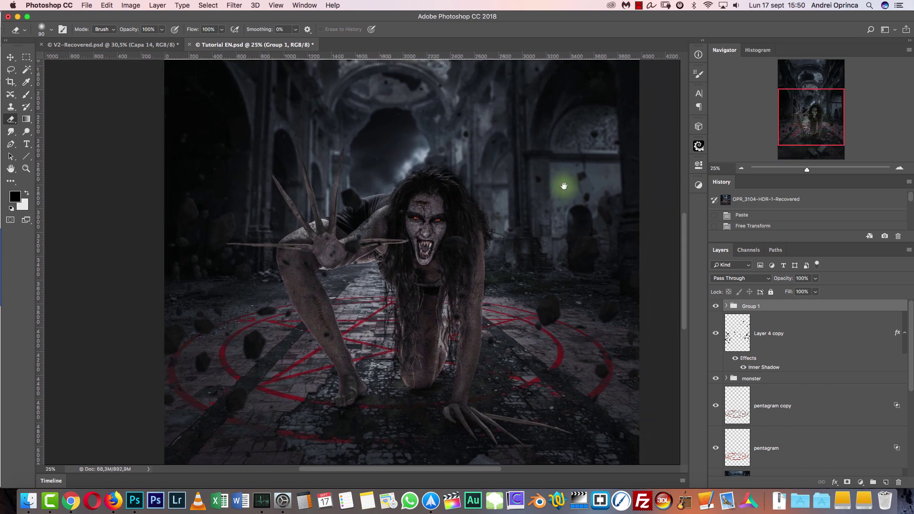